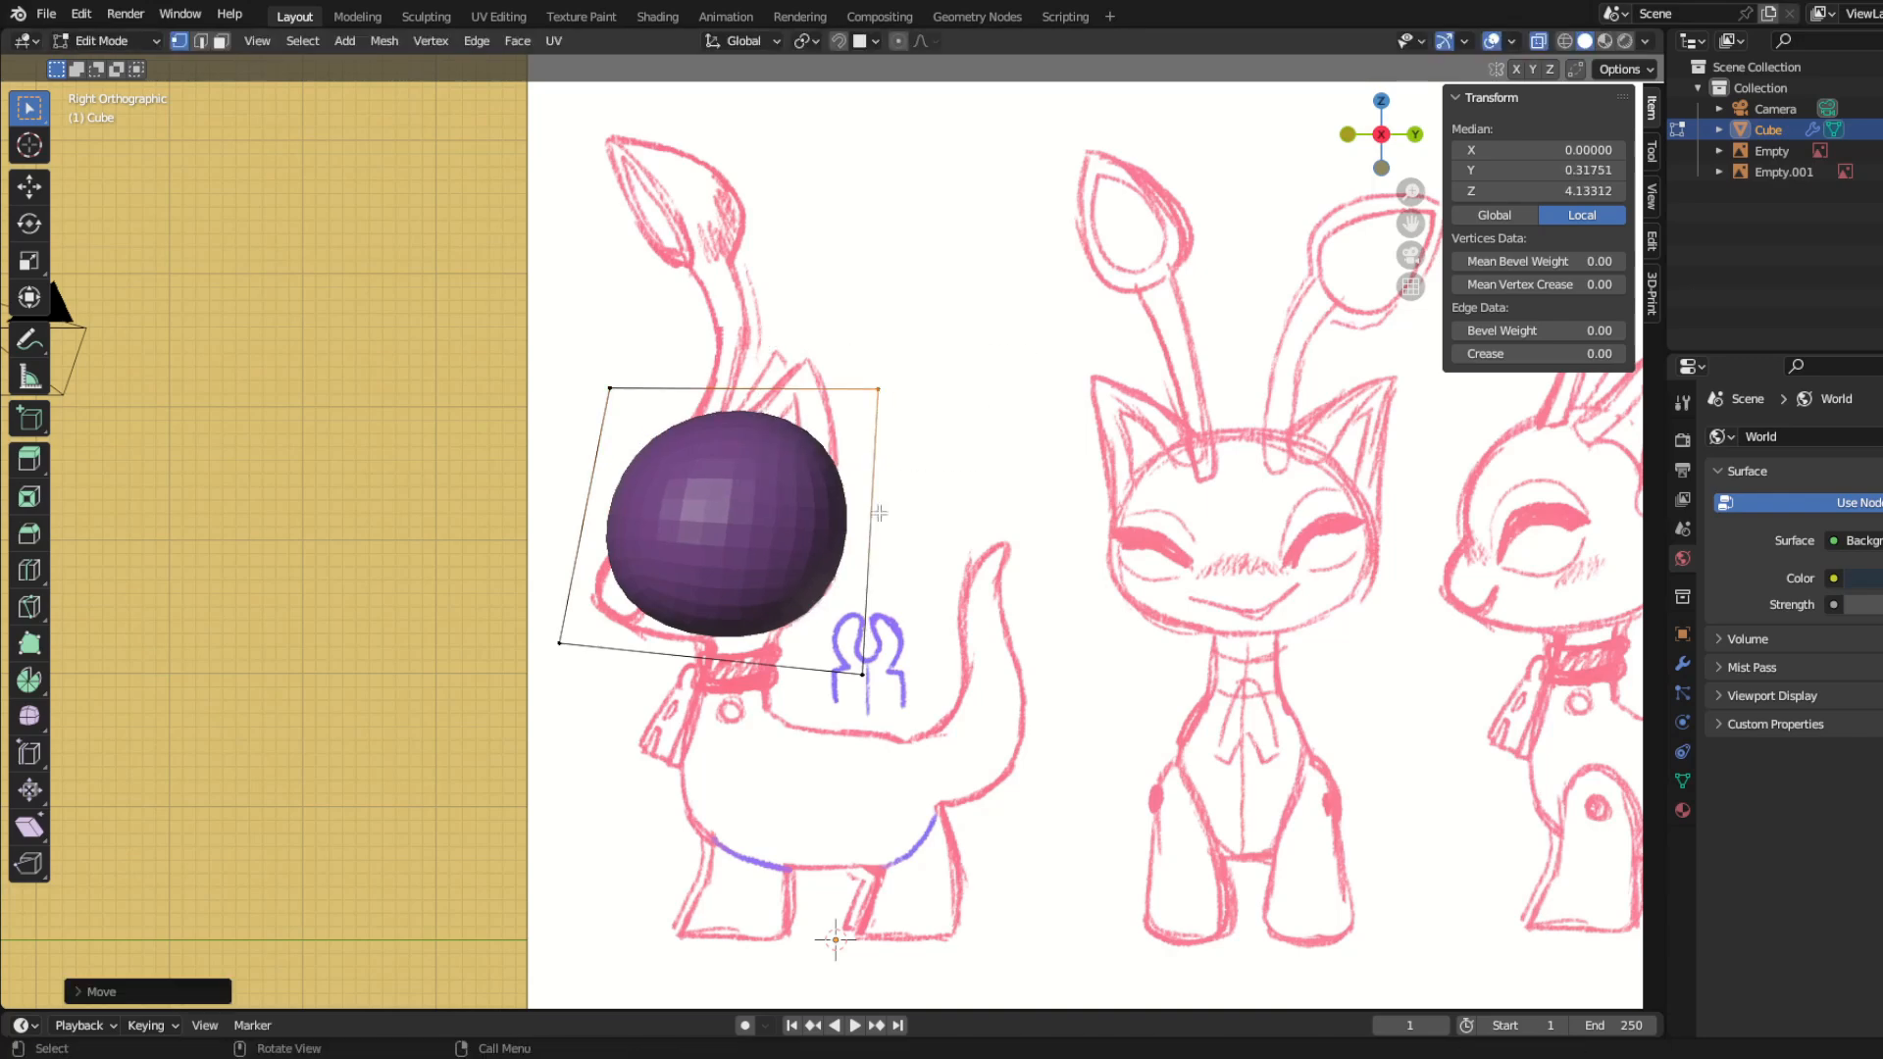
Step: Adjust the head's rear corner to the side sketch and place a duplicate of the head block in front of it
key("g")
key("Tab")
middle_click_drag(849, 799, 456, 781)
key("a")
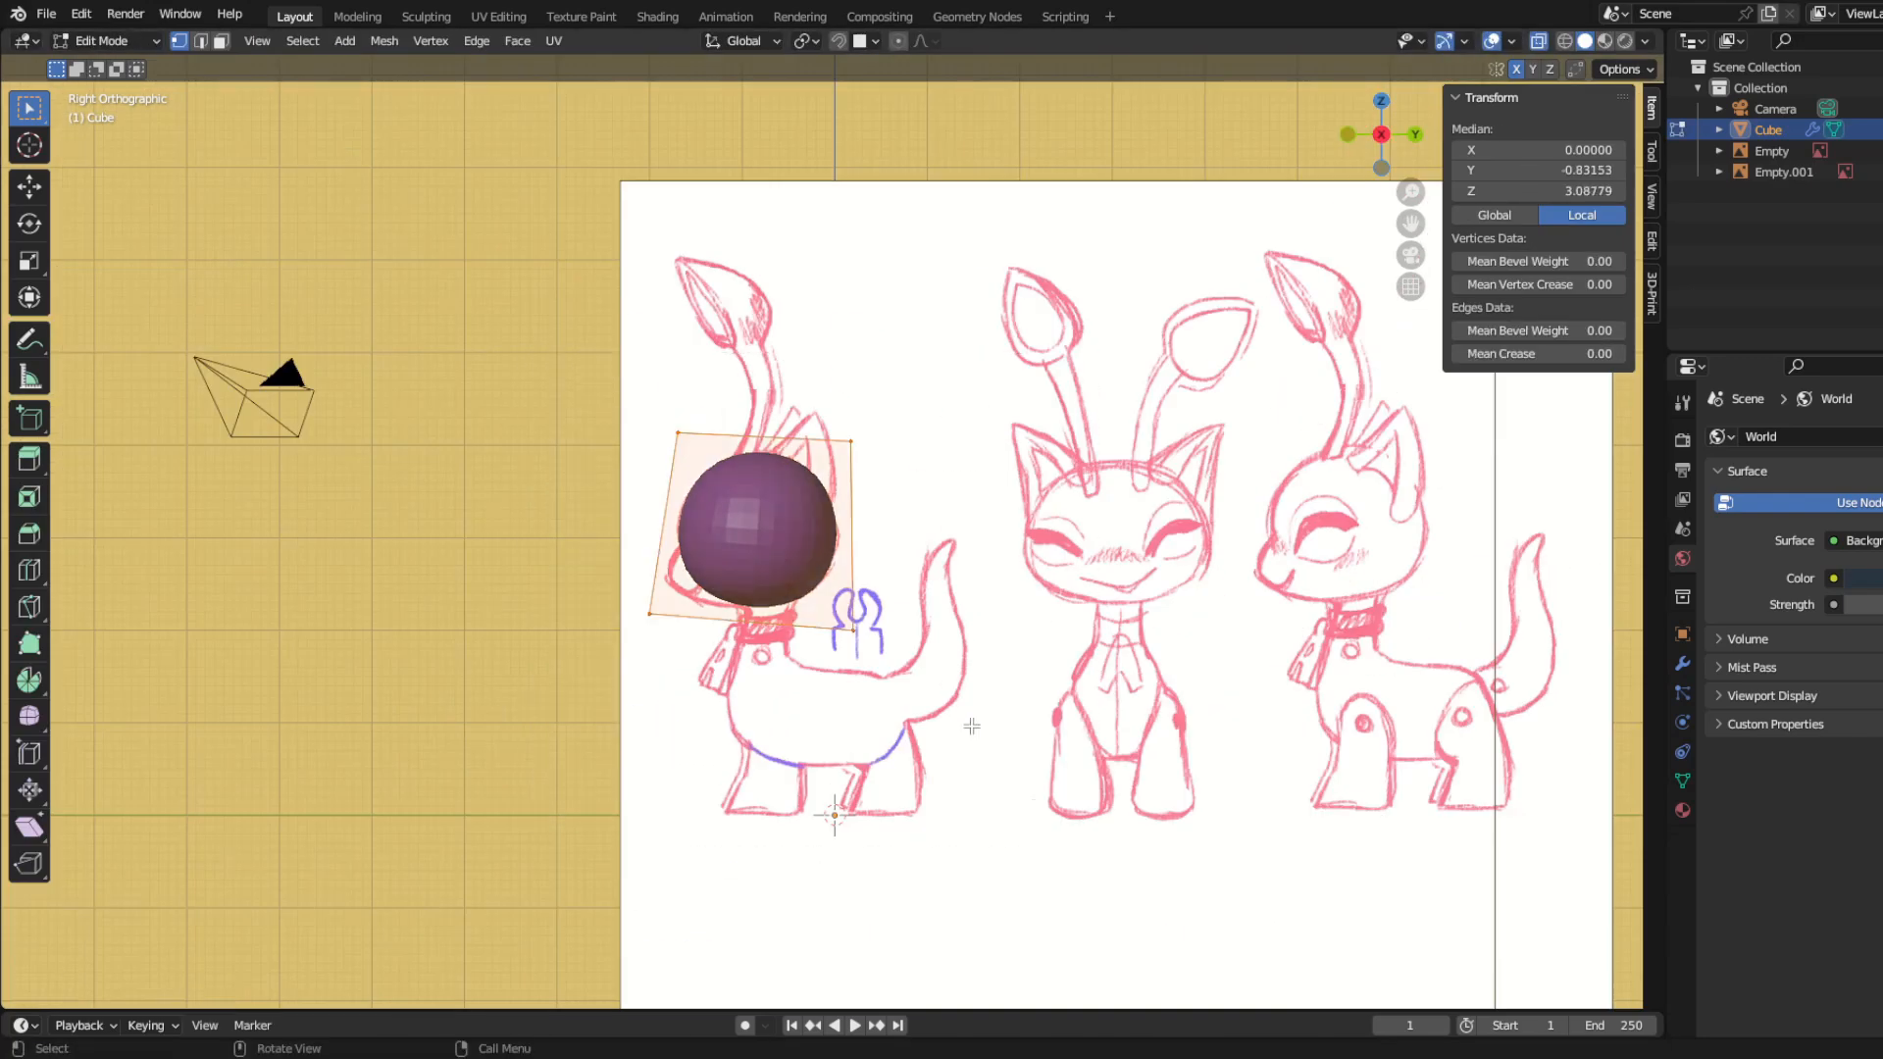
left_click(742, 727)
scroll(783, 889, "up", 3)
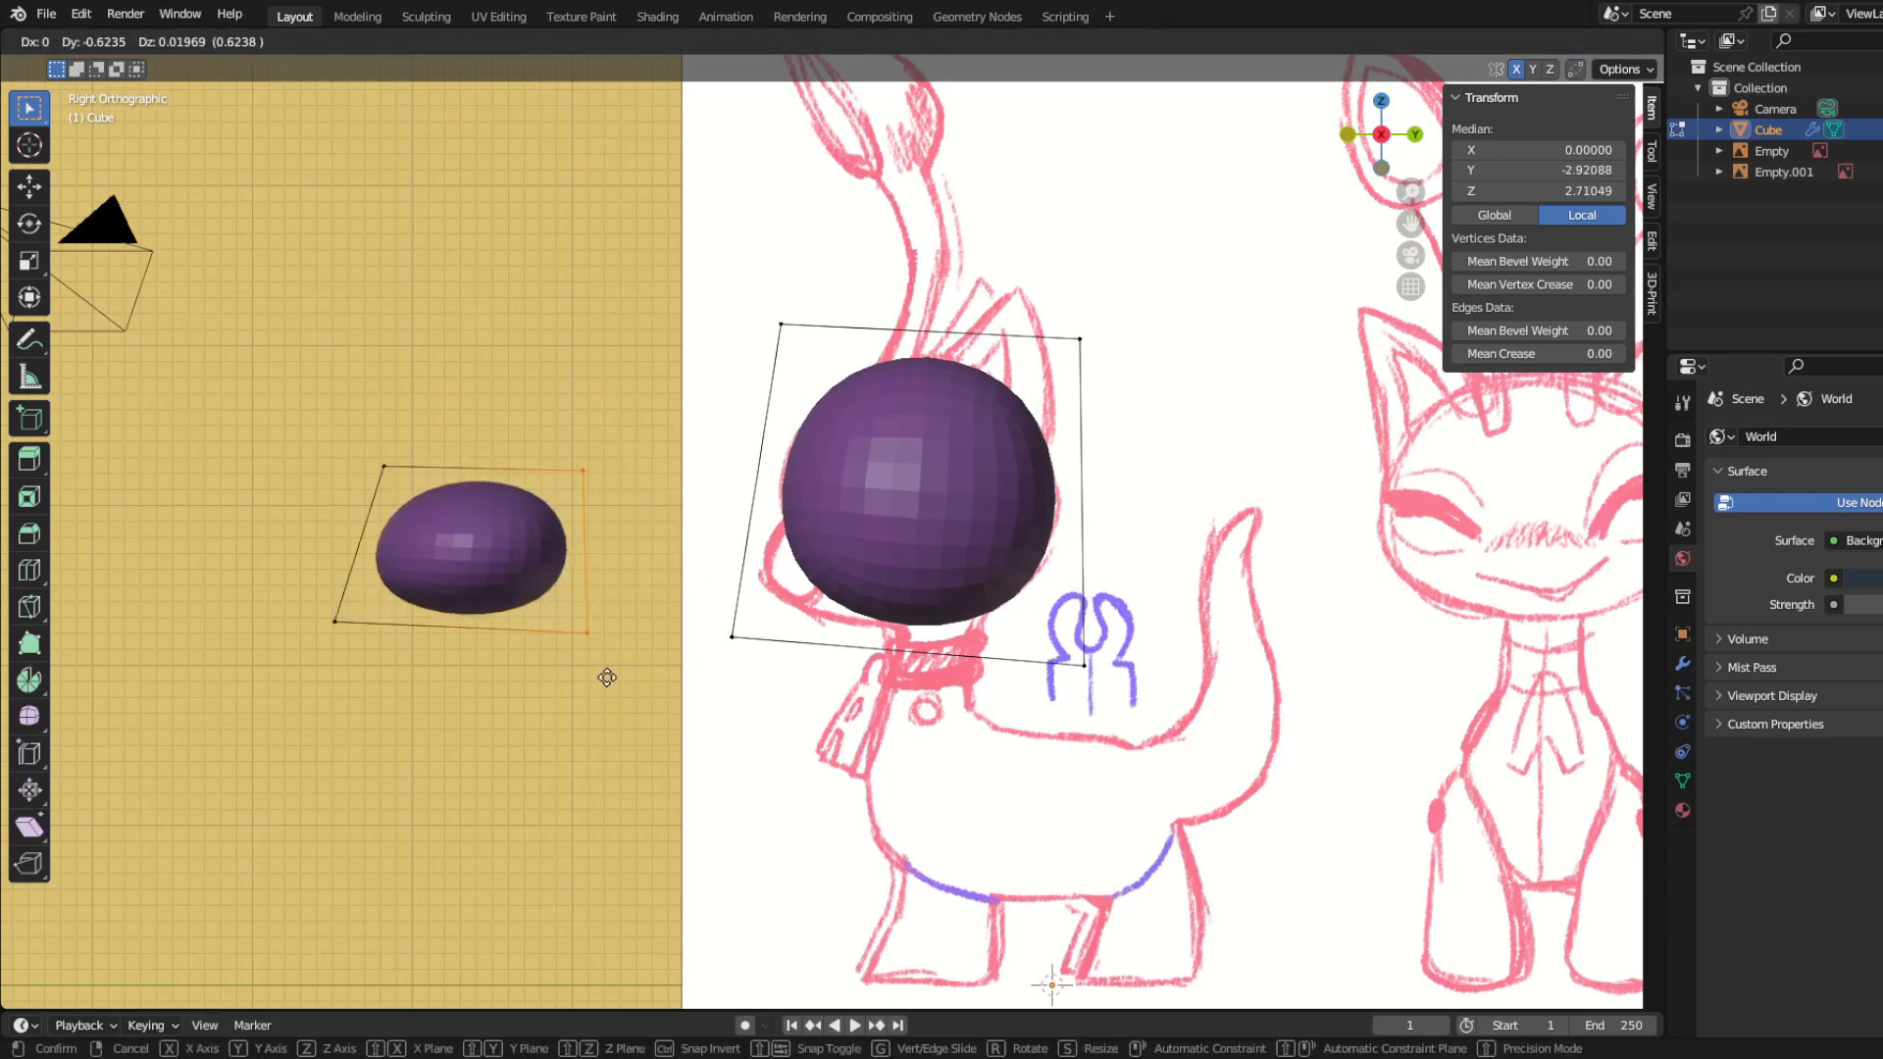
Step: Reposition the corner vertices of the duplicated block in the side view to form a flattened muzzle
left_click(335, 621)
key("g")
left_click_drag(440, 558, 439, 564)
key("g")
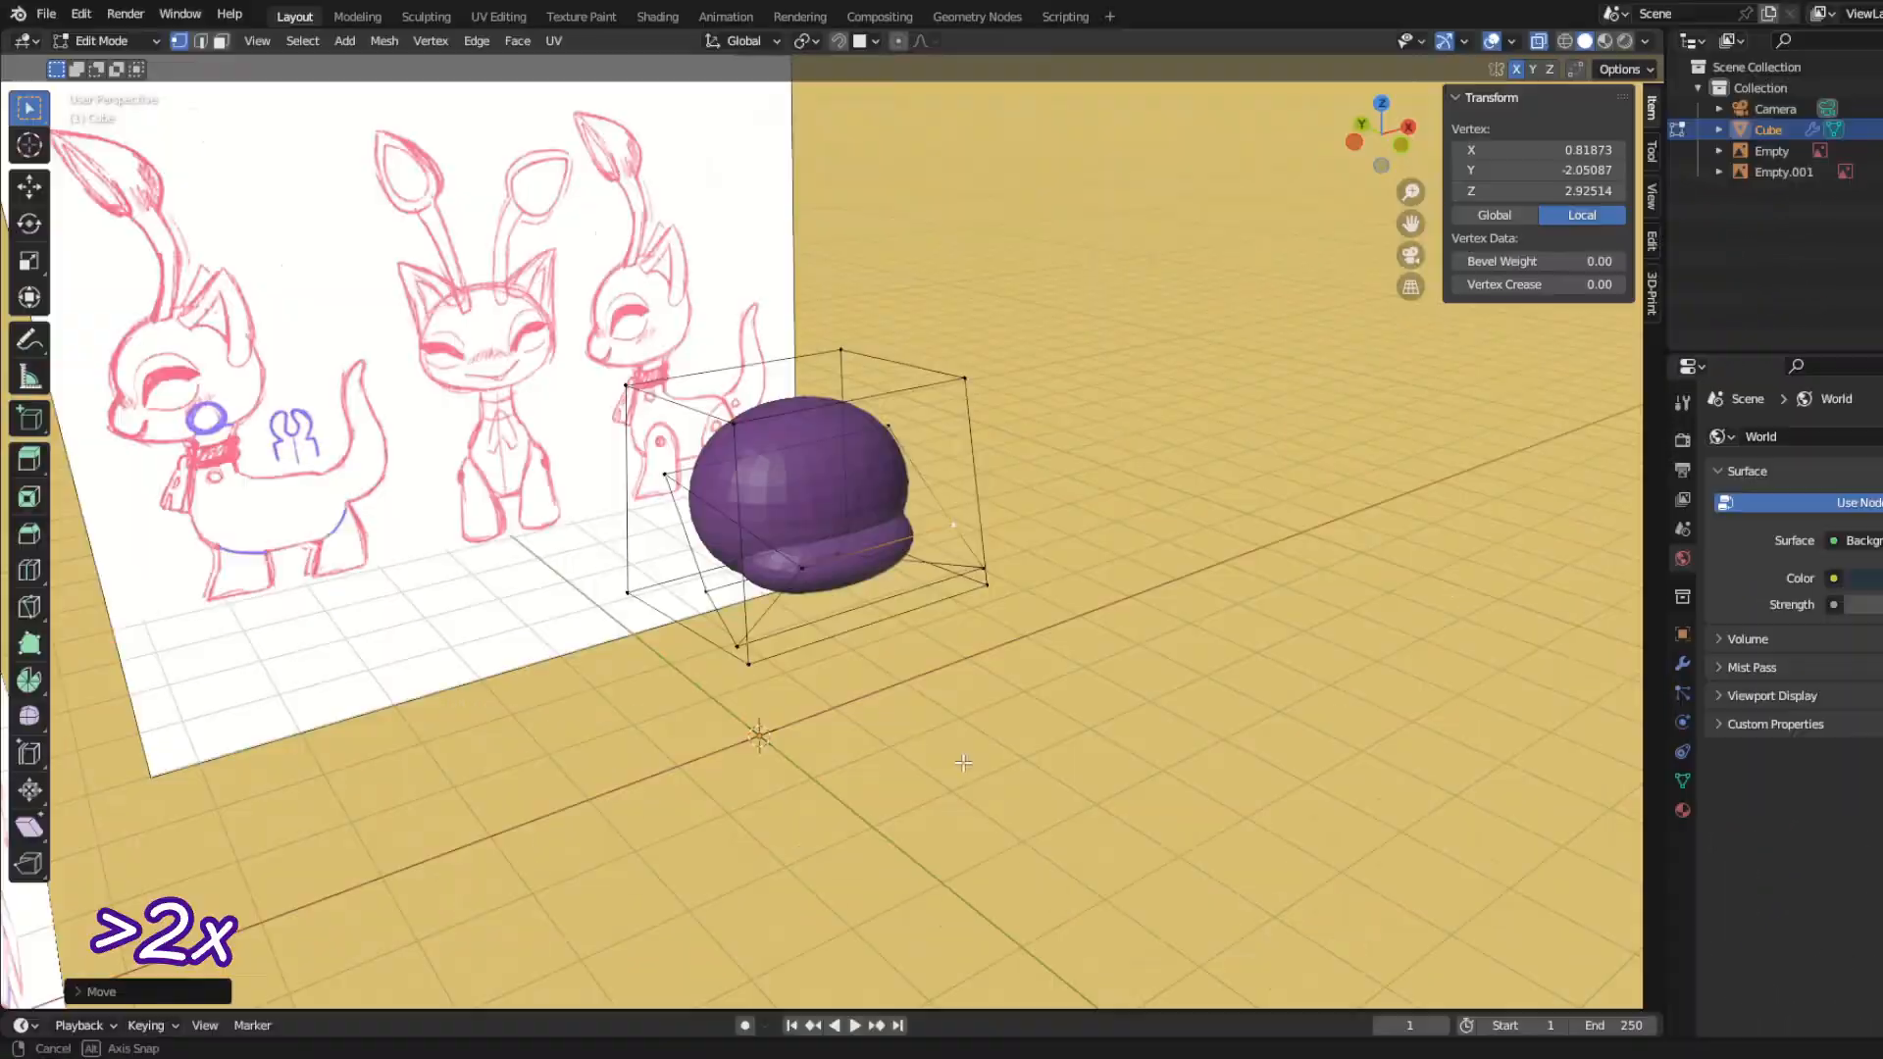
Step: Move the first two muzzle corner vertices inward along X so the muzzle starts to narrow
scroll(872, 709, "up", 3)
middle_click_drag(872, 709, 869, 709)
key("g")
key("x")
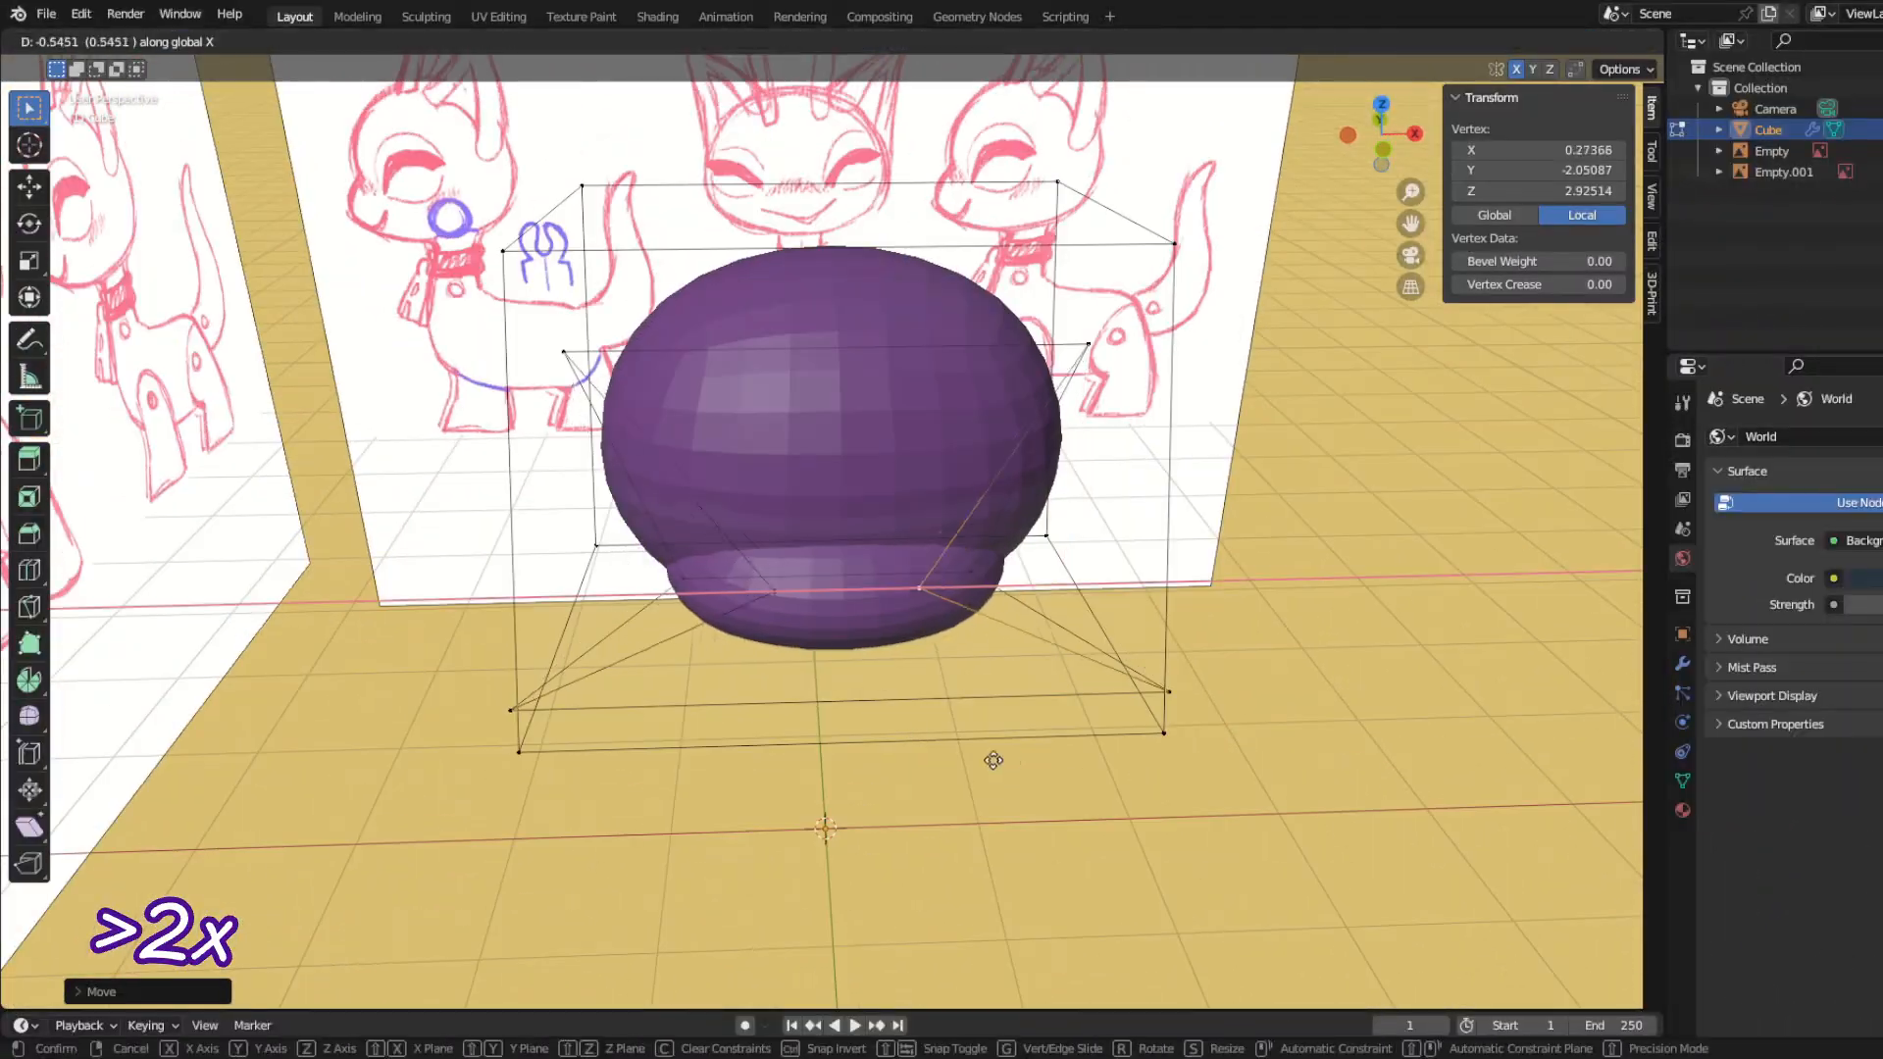
left_click(942, 750)
middle_click_drag(833, 638, 868, 640)
left_click(535, 369)
key("g")
key("x")
left_click(520, 501)
middle_click_drag(520, 501, 566, 487)
Step: Move two more muzzle vertices on the negative-X side inward along X to complete the narrowing
left_click(610, 637)
key("g")
key("x")
left_click(630, 667)
left_click(549, 792)
key("g")
key("x")
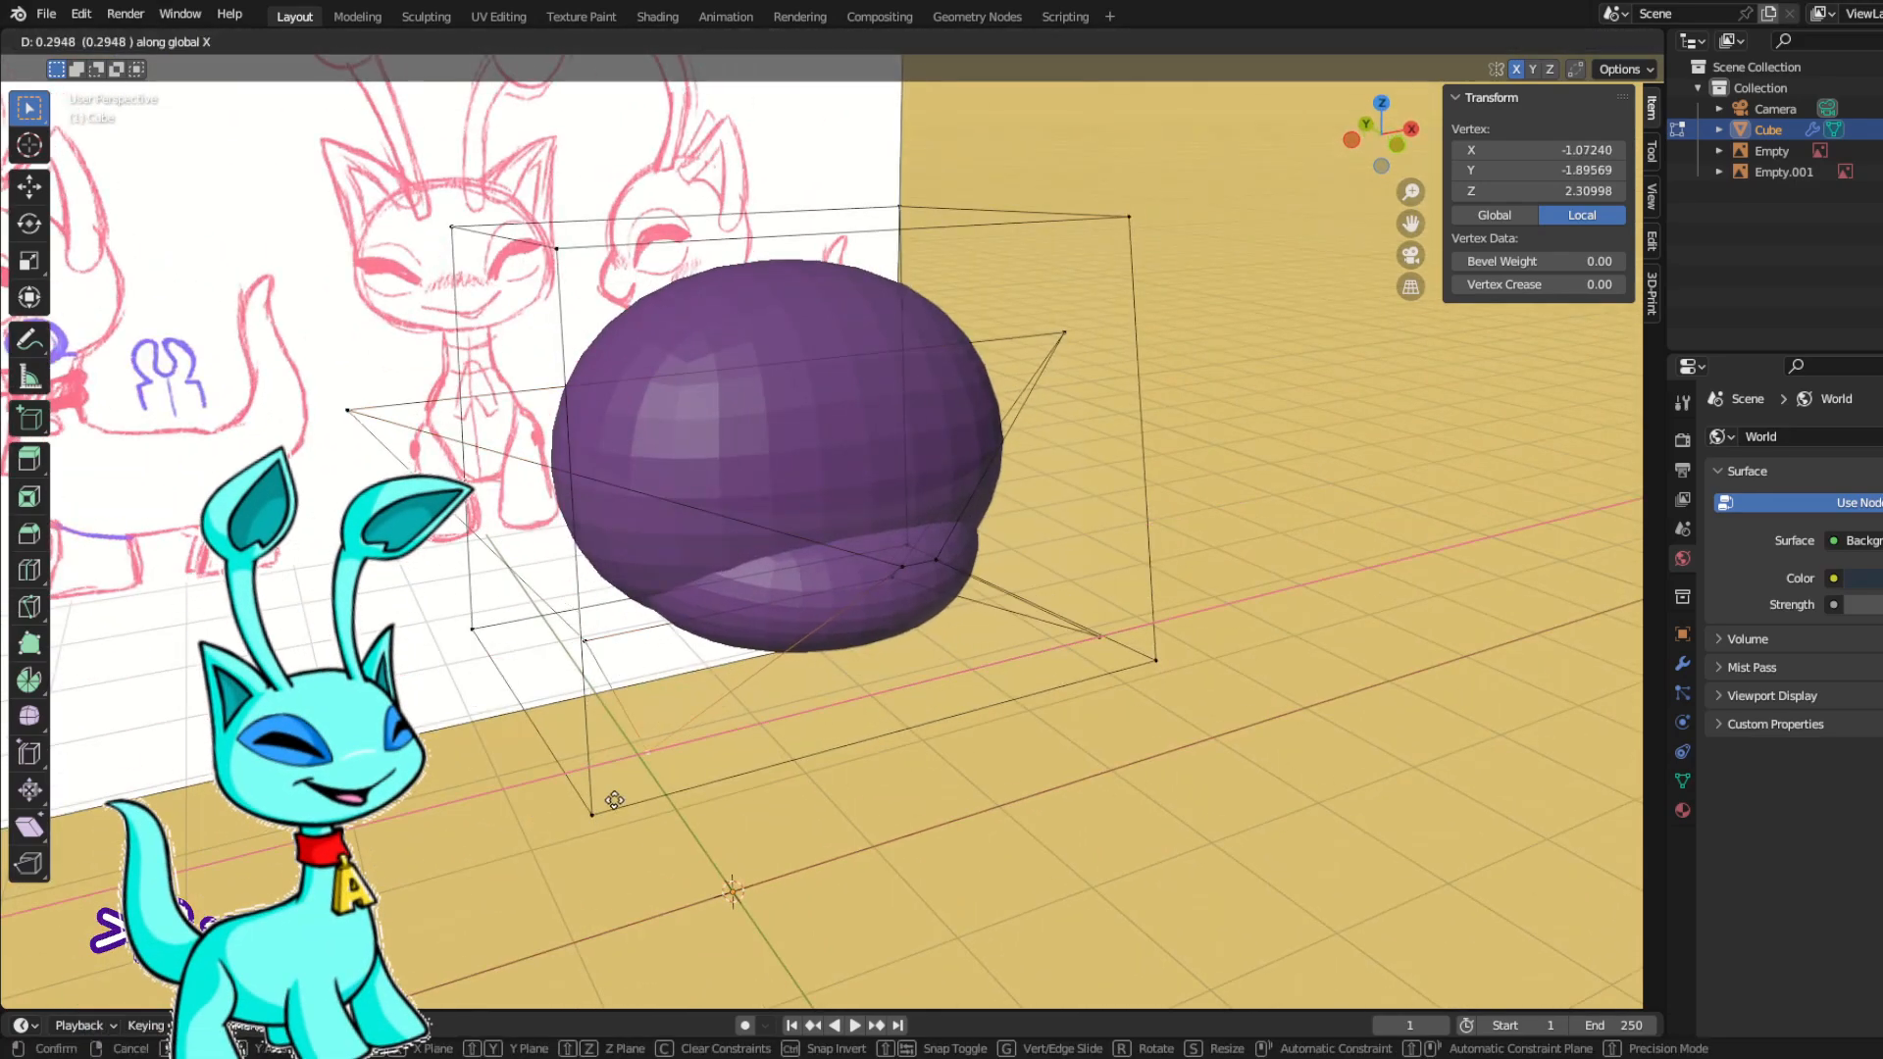
left_click(614, 801)
middle_click_drag(614, 800, 367, 834)
Step: Add a new cube for the neck and body with a level 2 Subdivision modifier and open it for mesh editing
key("Tab")
scroll(520, 814, "down", 4)
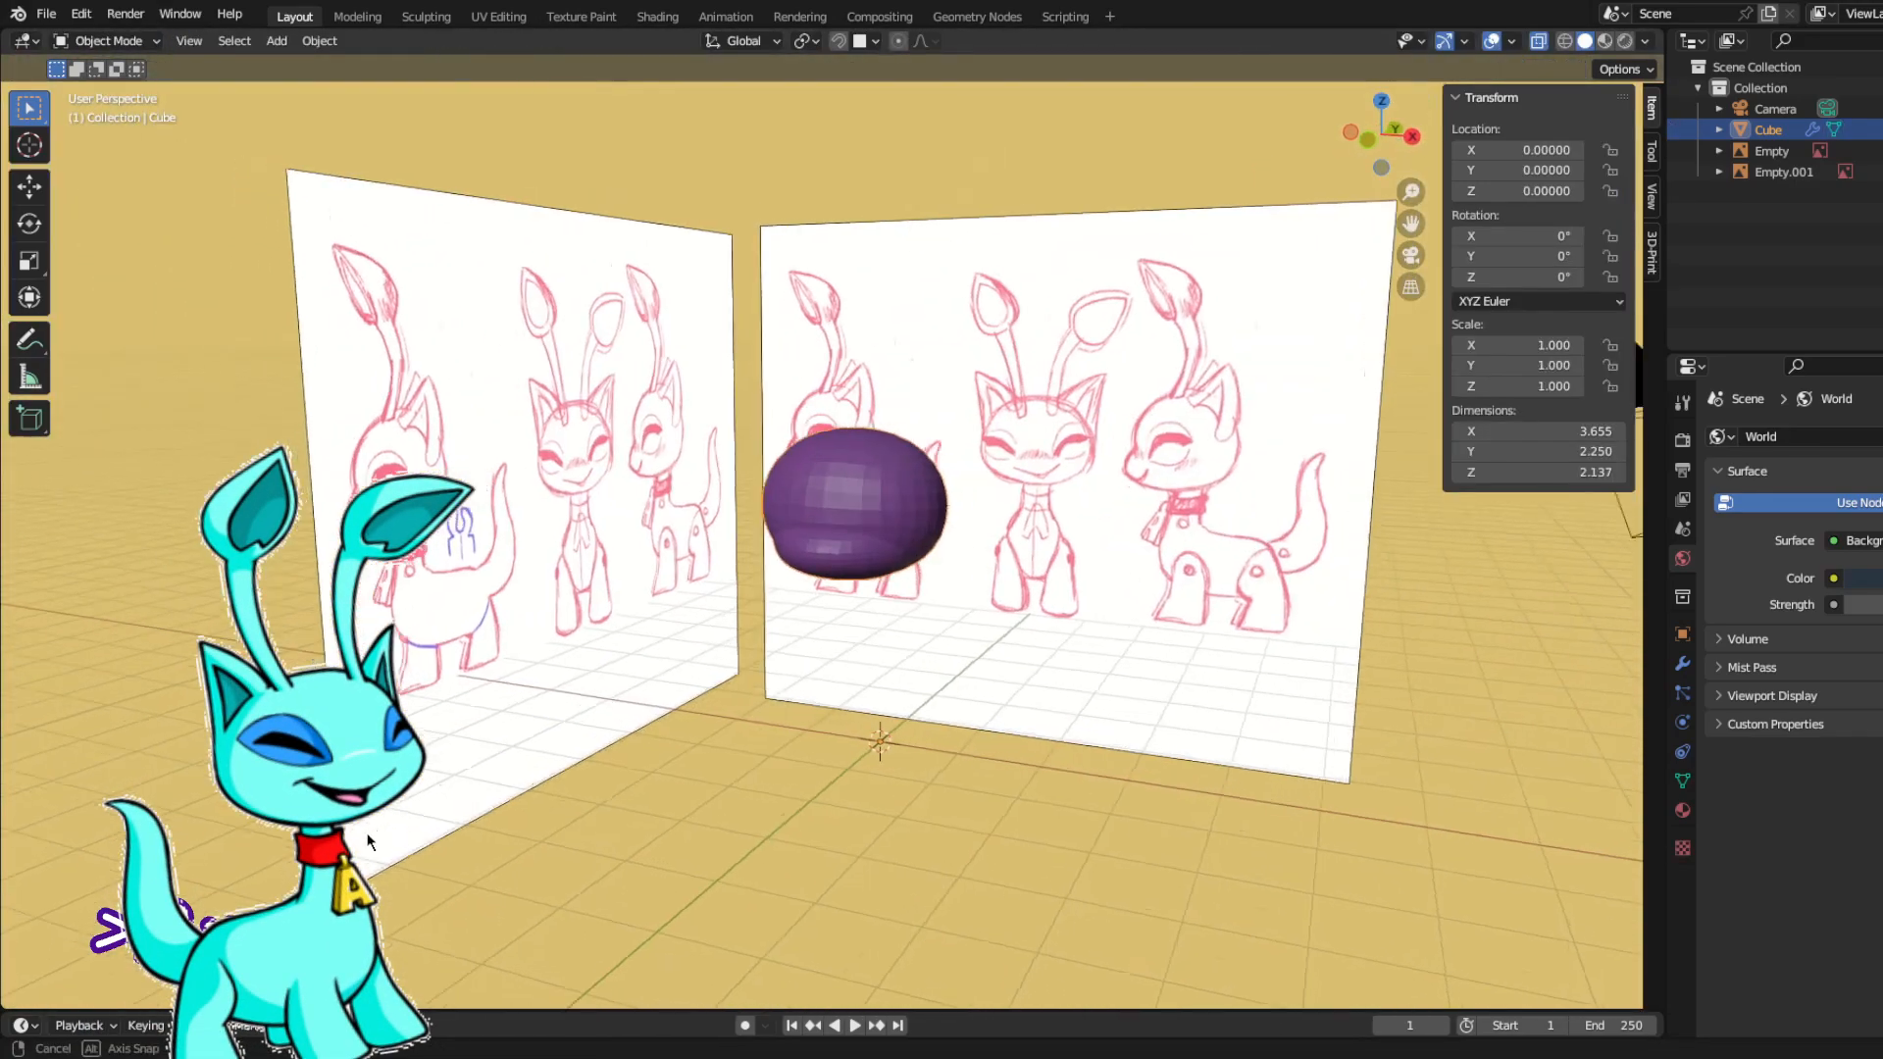
key("KP_1")
key("shift+a")
left_click(896, 505)
key("ctrl+2")
key("Tab")
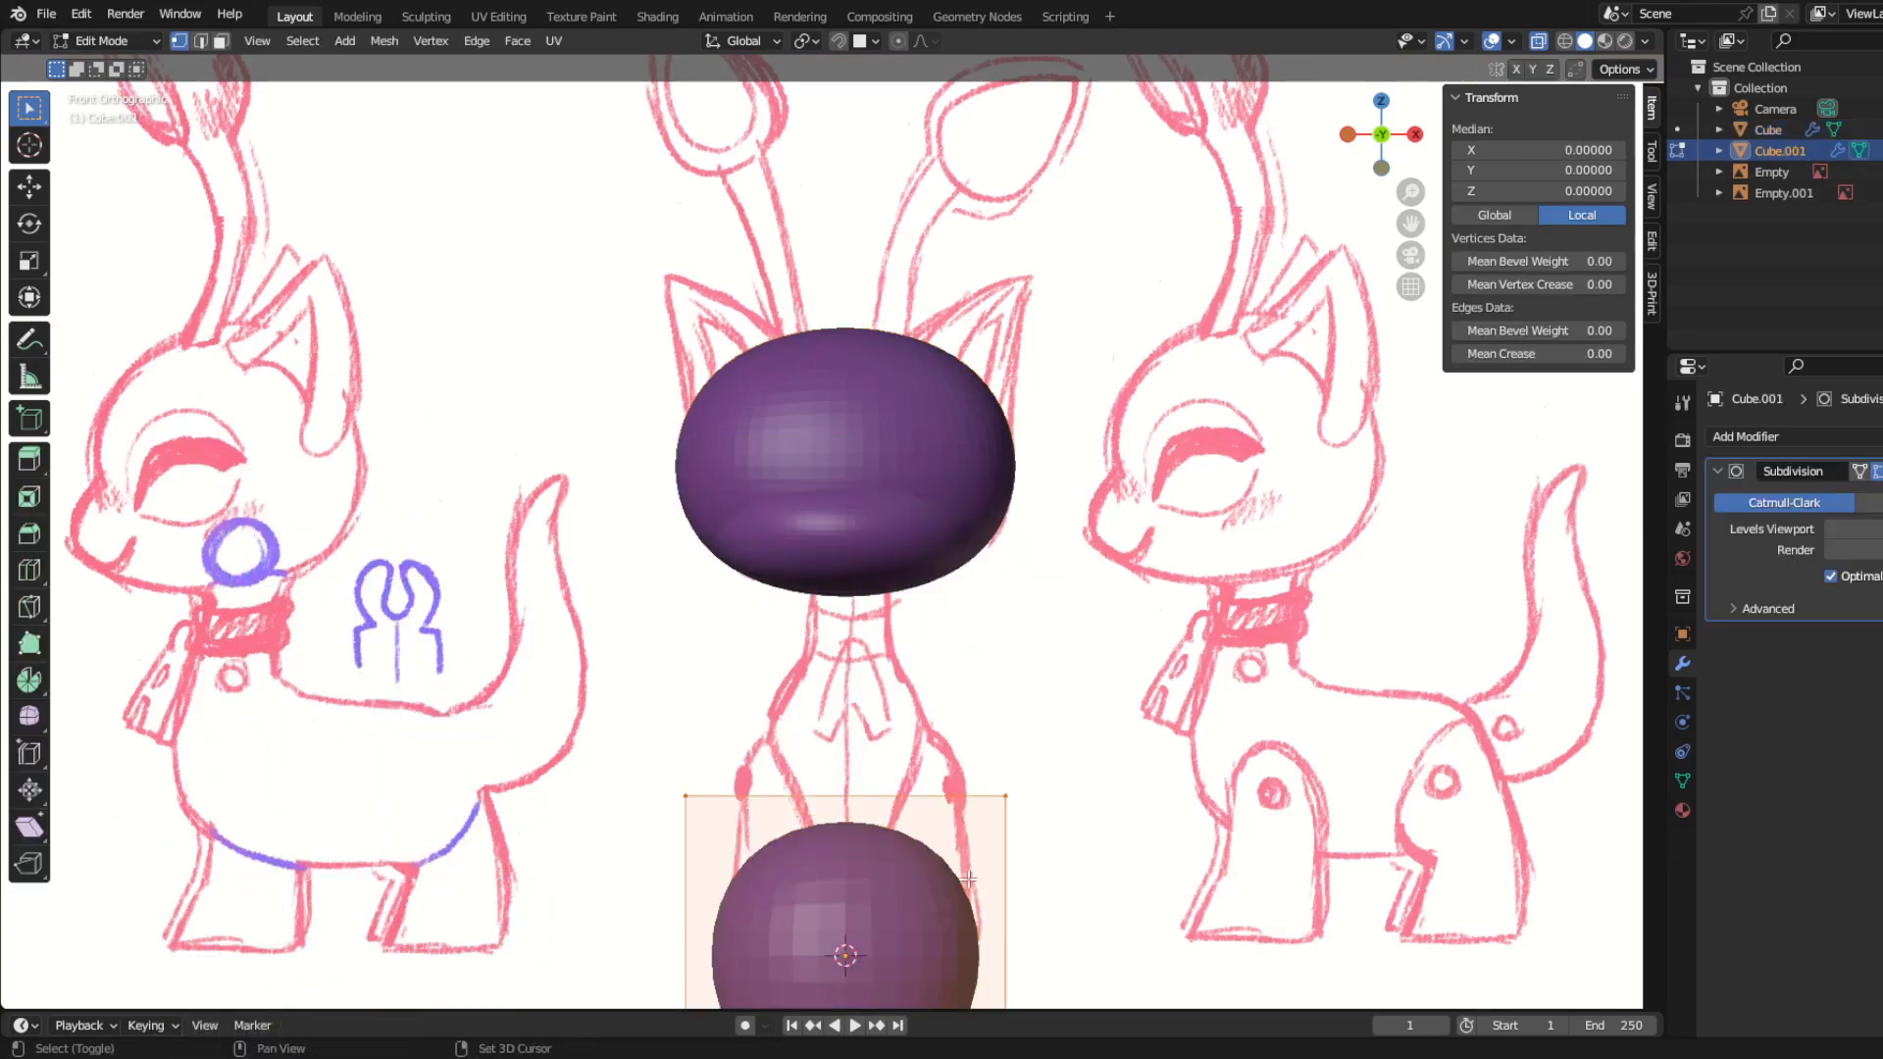
Step: Scale the new cube down and raise it along Z towards the head in the front view
middle_click_drag(969, 878, 990, 483, "shift")
key("s")
left_click(954, 657)
key("g")
key("z")
left_click(955, 215)
middle_click_drag(955, 288, 929, 461, "shift")
Step: Lower the small cube along Z to just beneath the head and scale it to the sketched neck width
key("g")
key("z")
left_click(929, 558)
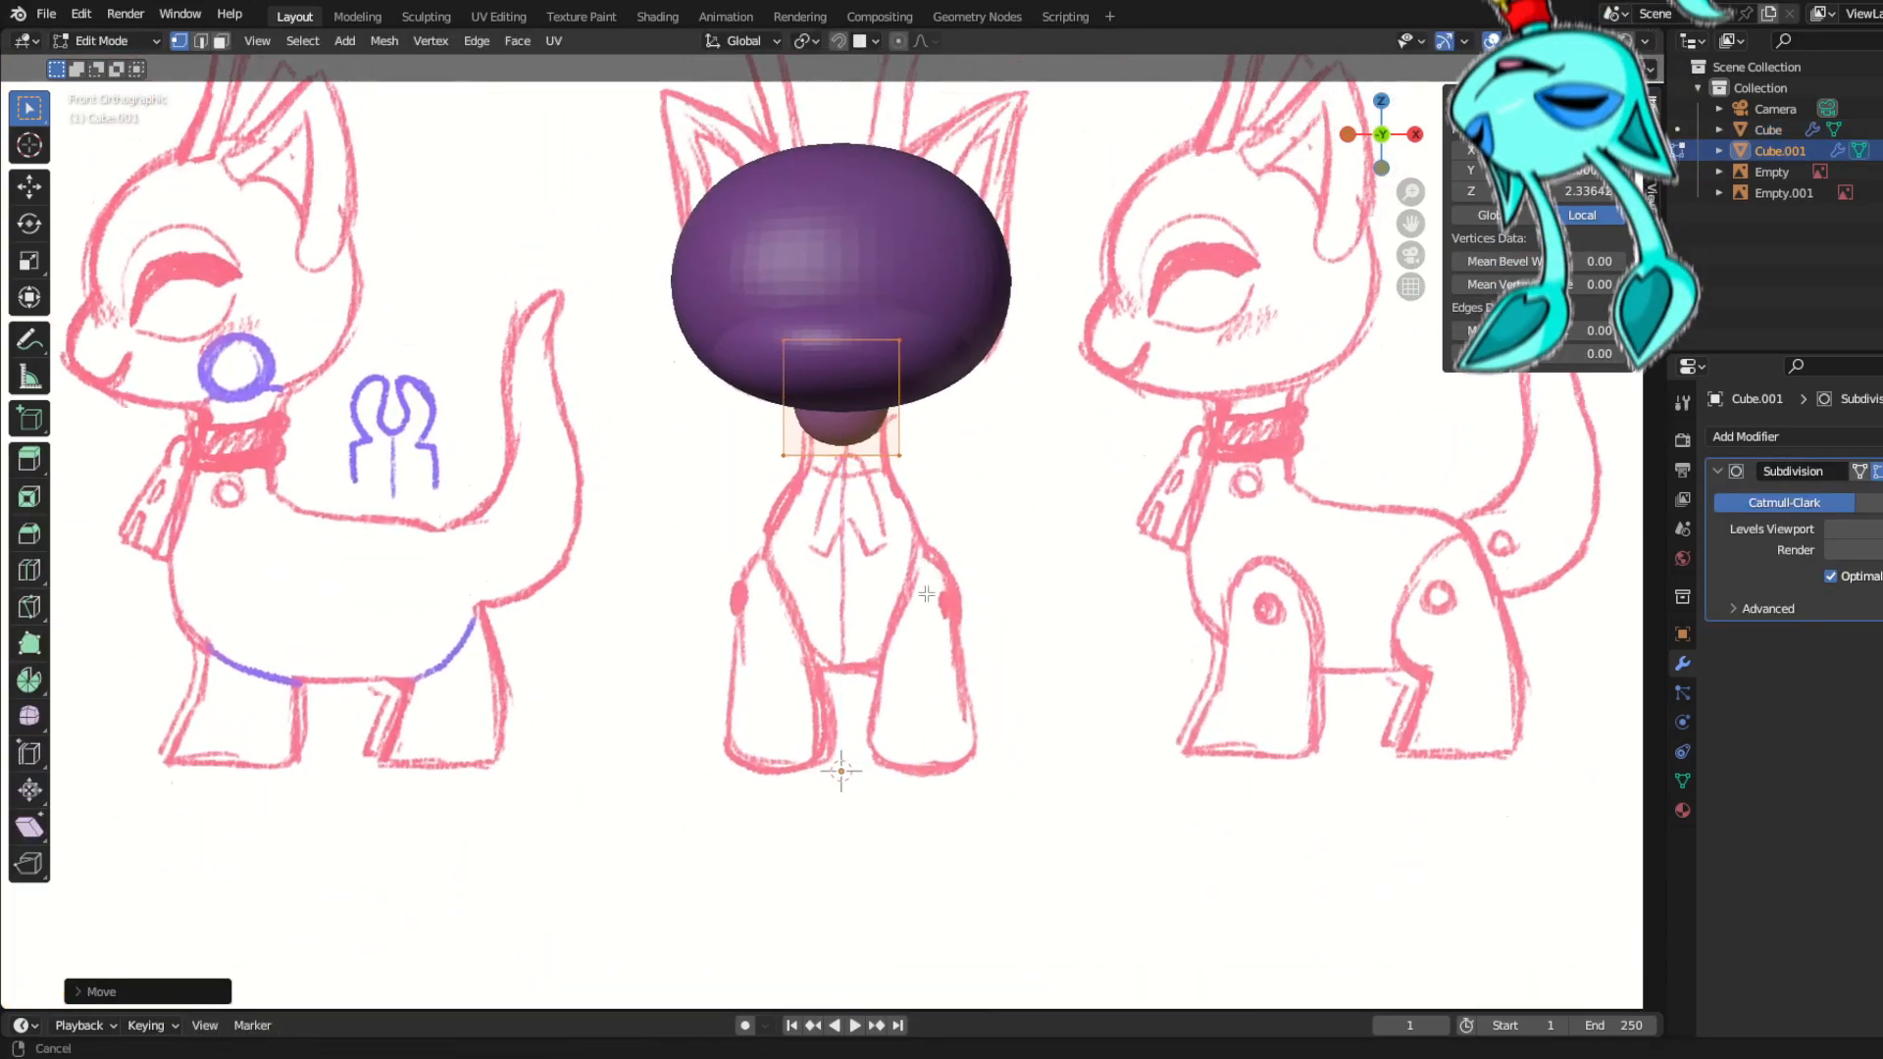
scroll(927, 593, "up", 3)
key("s")
left_click(1021, 596)
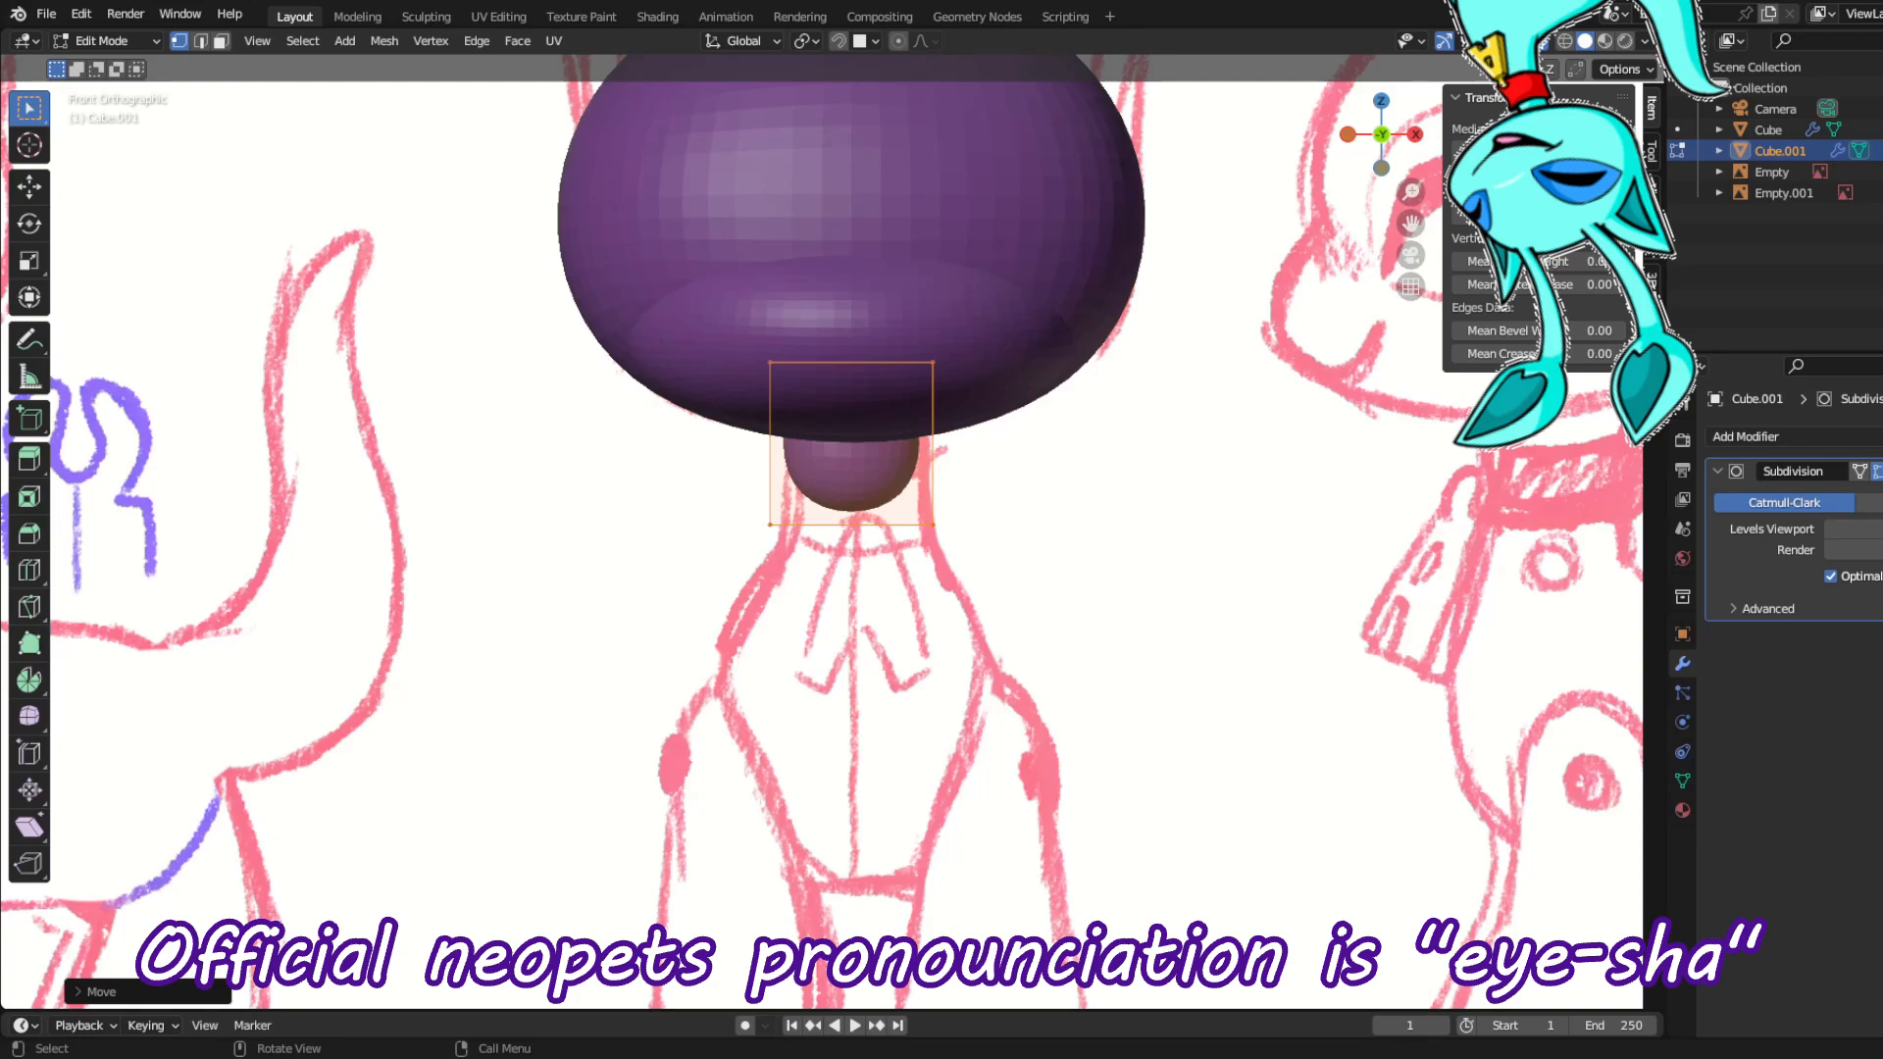
Step: Move the small cube forward under the head to line up with the neck in the side view
scroll(595, 692, "down", 1)
middle_click_drag(573, 661, 623, 675)
key("KP_3")
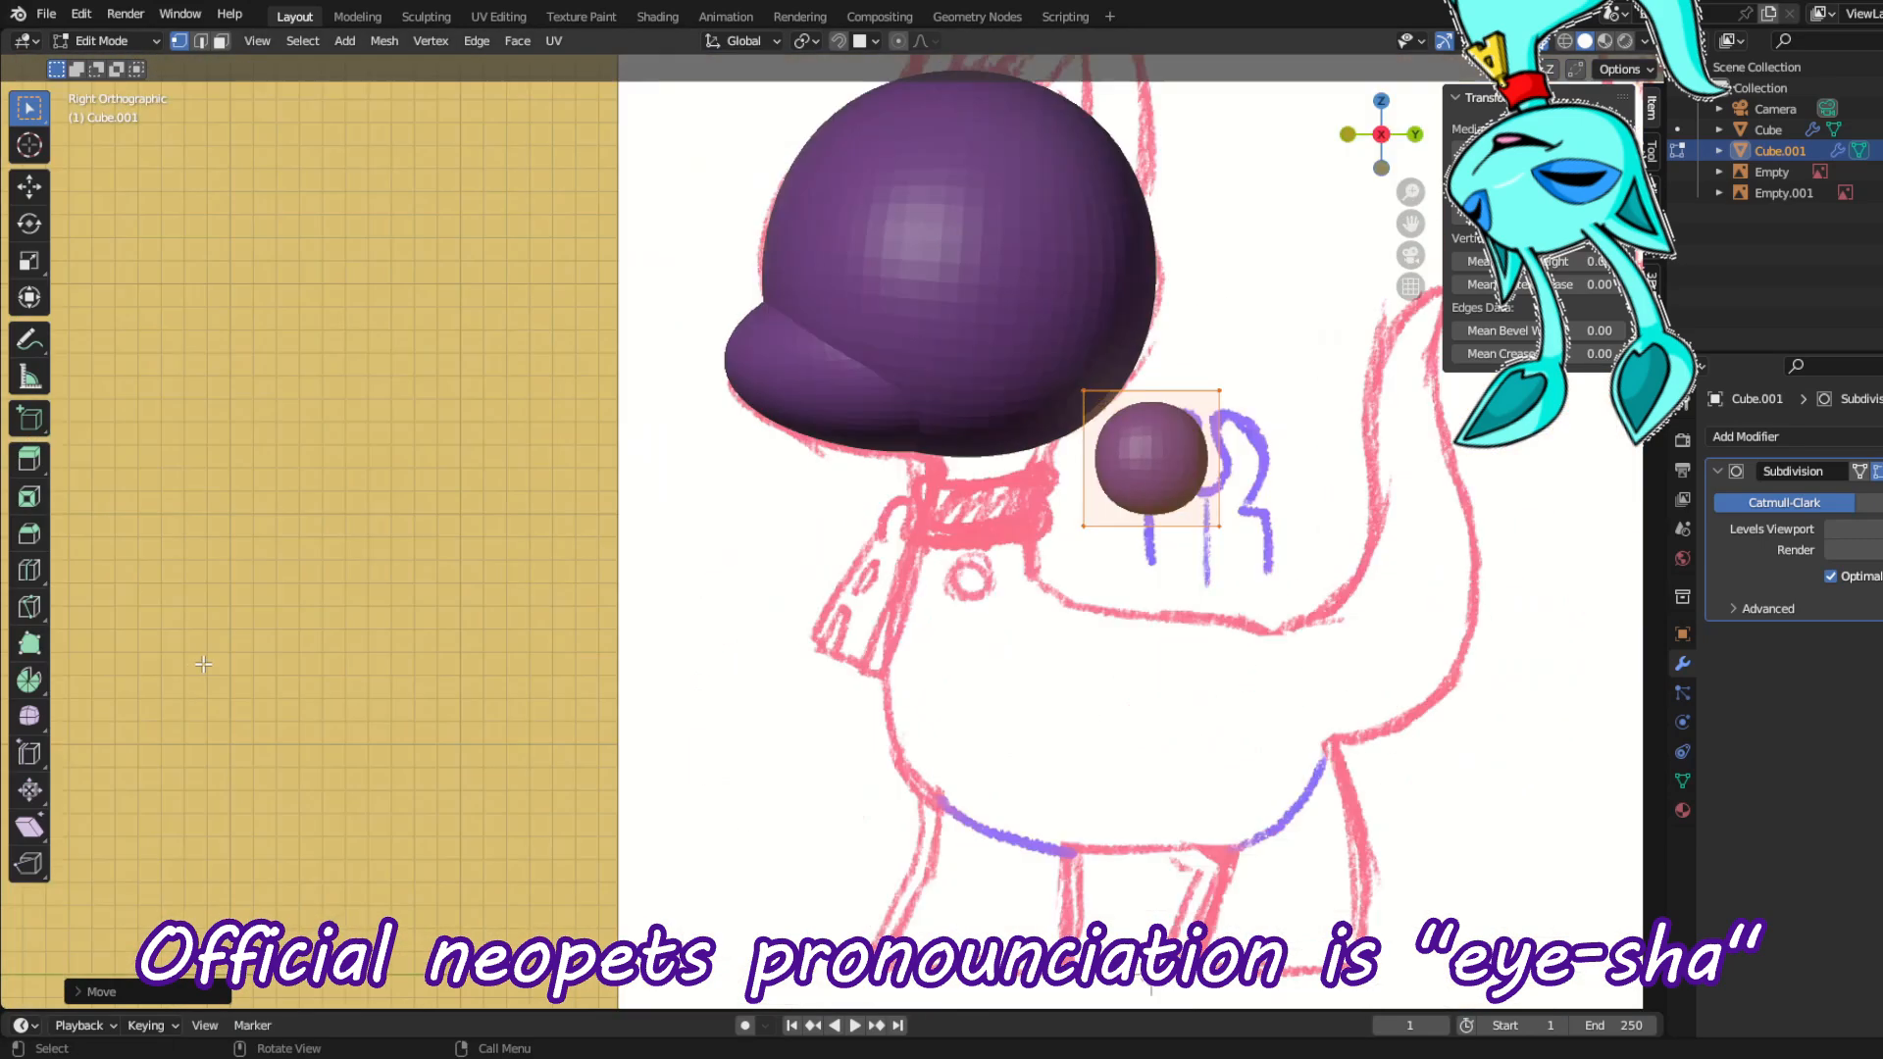
key("g")
left_click(760, 658)
Step: Rotate the neck block's top face to a slope and reposition it at the underside of the head
left_click_drag(785, 362, 1179, 478)
key("r")
left_click(1191, 449)
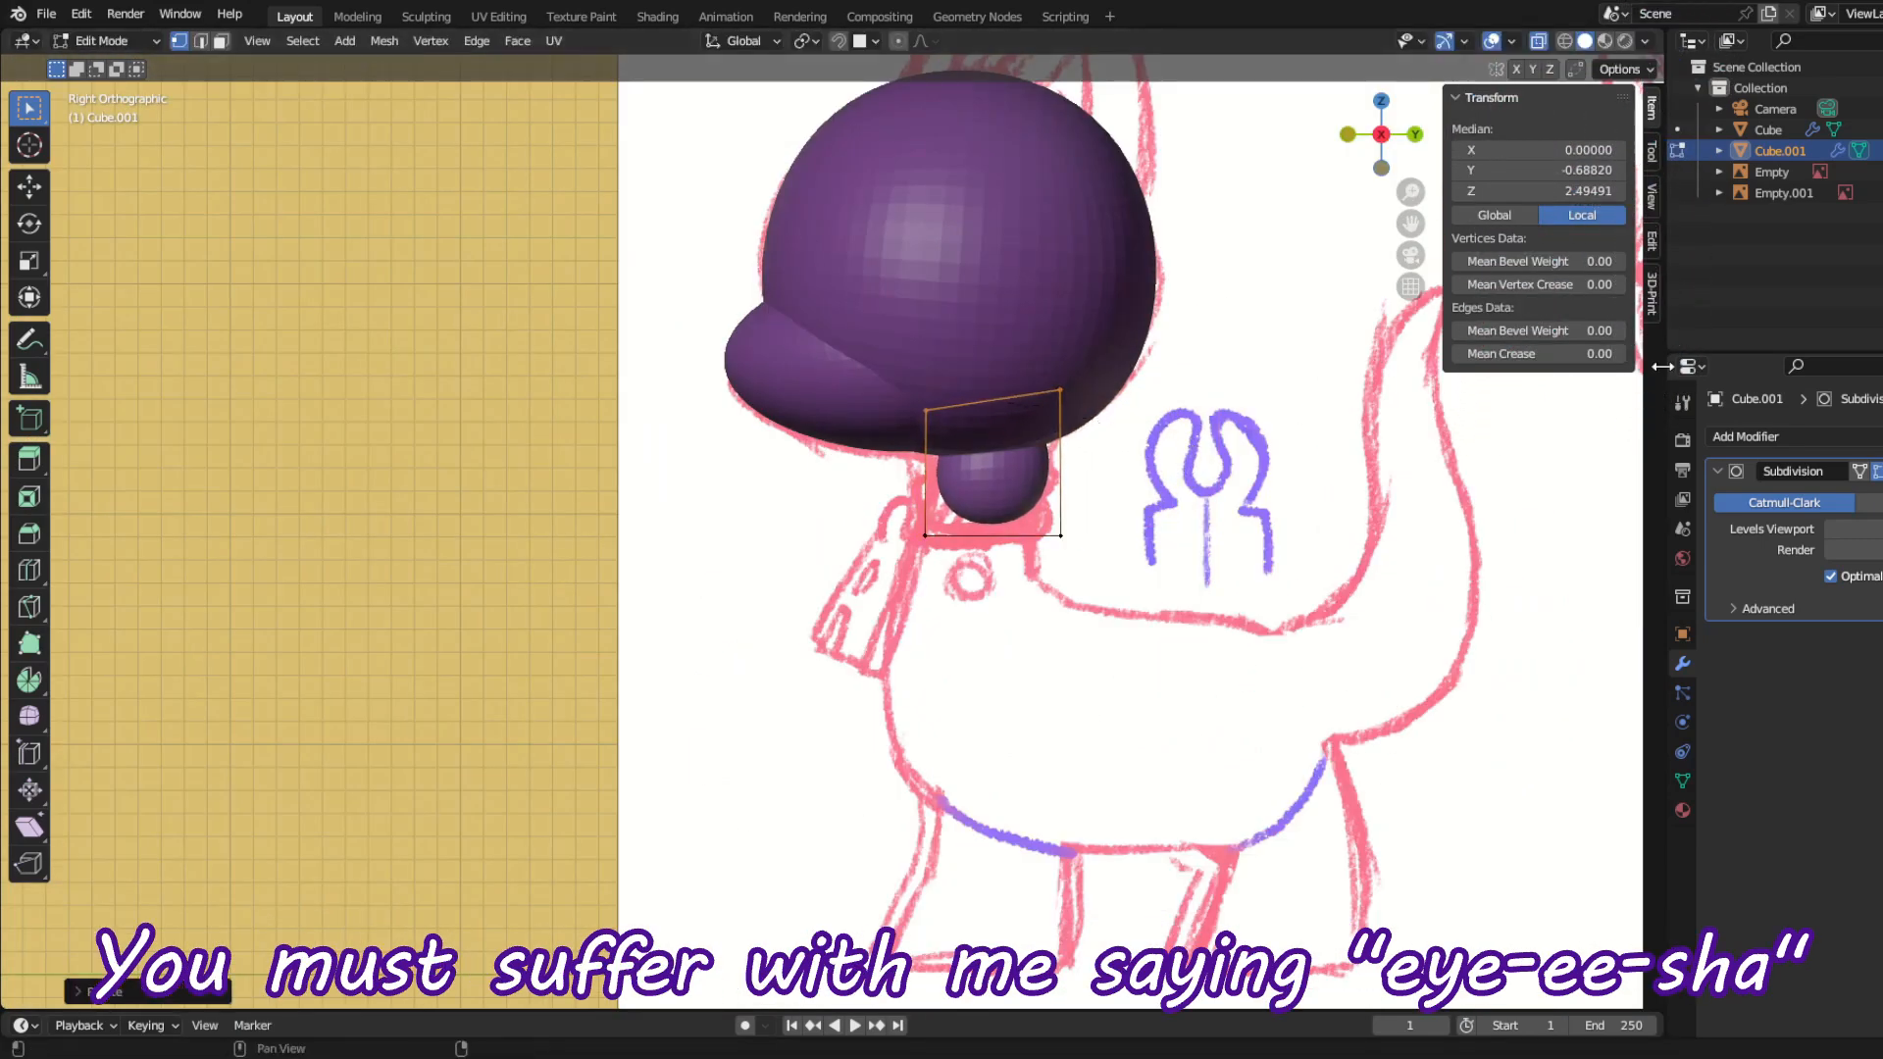
key("g")
left_click(778, 481)
Step: Extend the neck downward with a middle loop set on the sketch, and rotate and scale its bottom face
left_click_drag(889, 509, 1123, 677)
key("g")
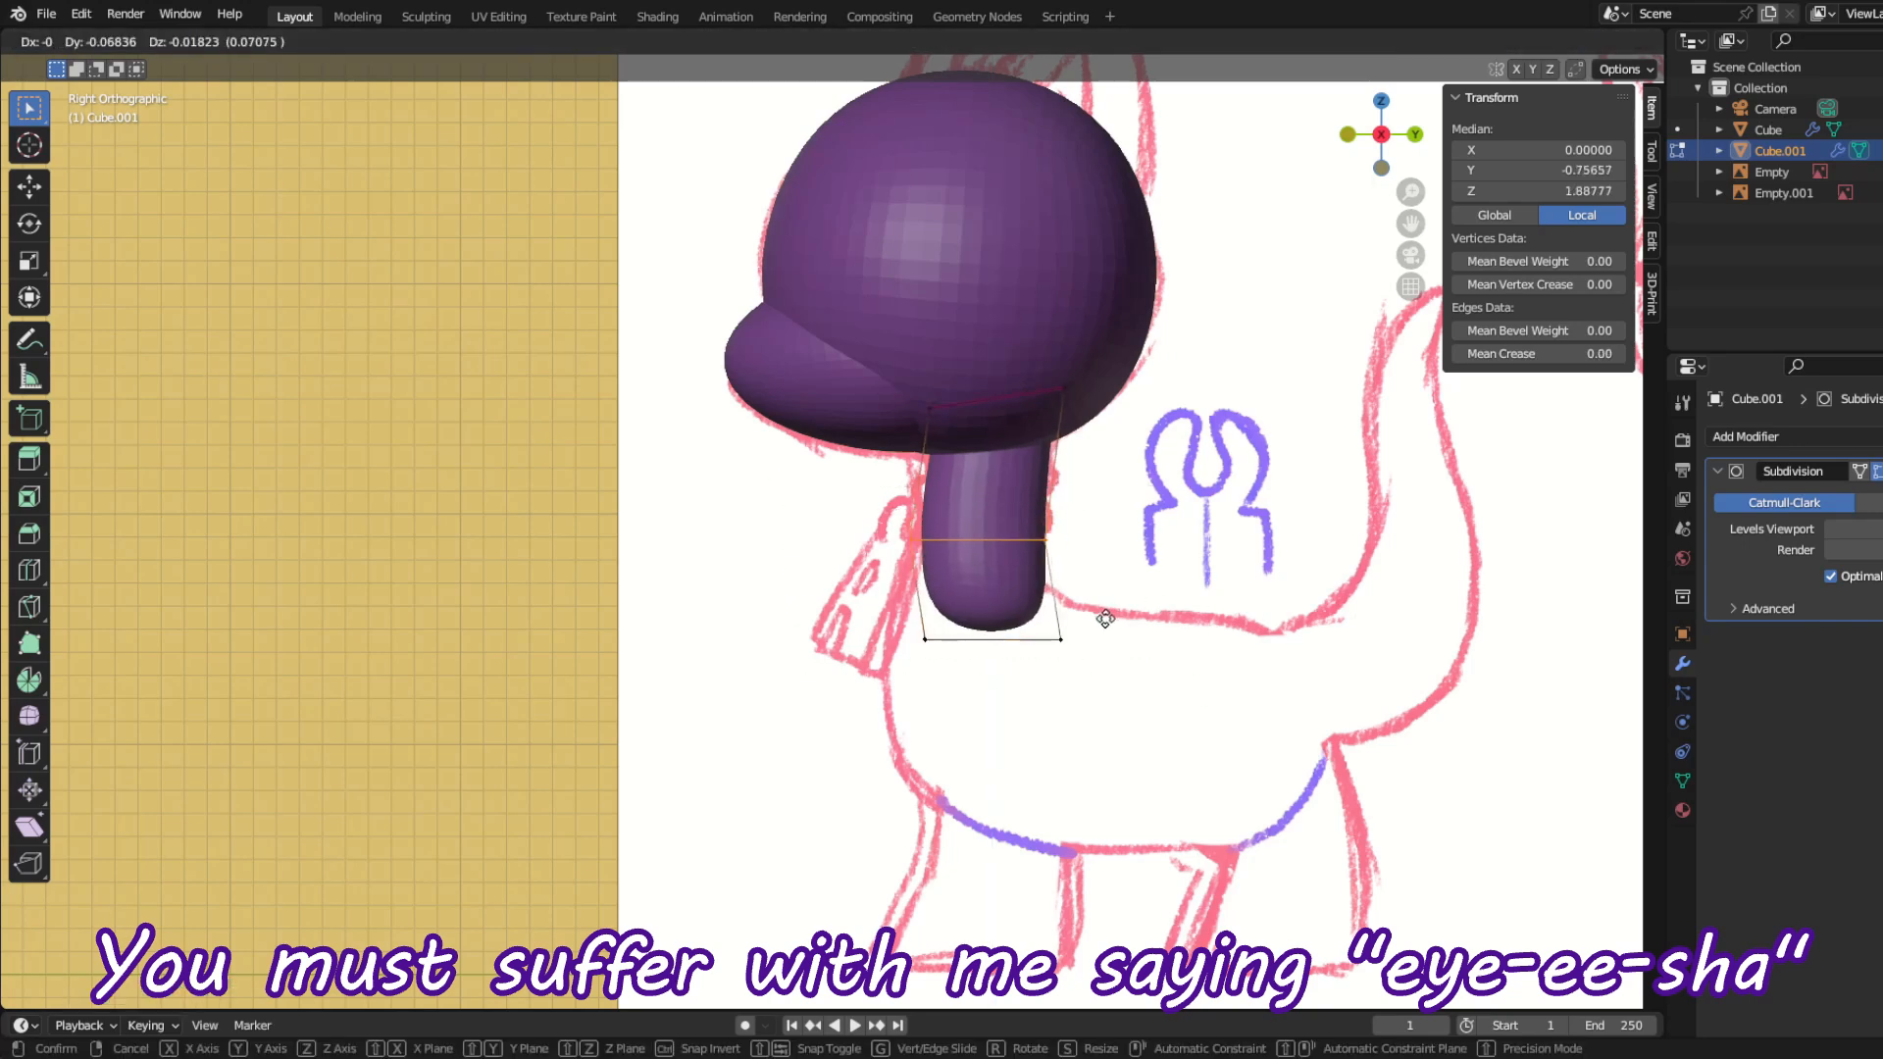
left_click(1101, 618)
left_click_drag(849, 624, 1128, 704)
key("r")
left_click(1122, 618)
key("s")
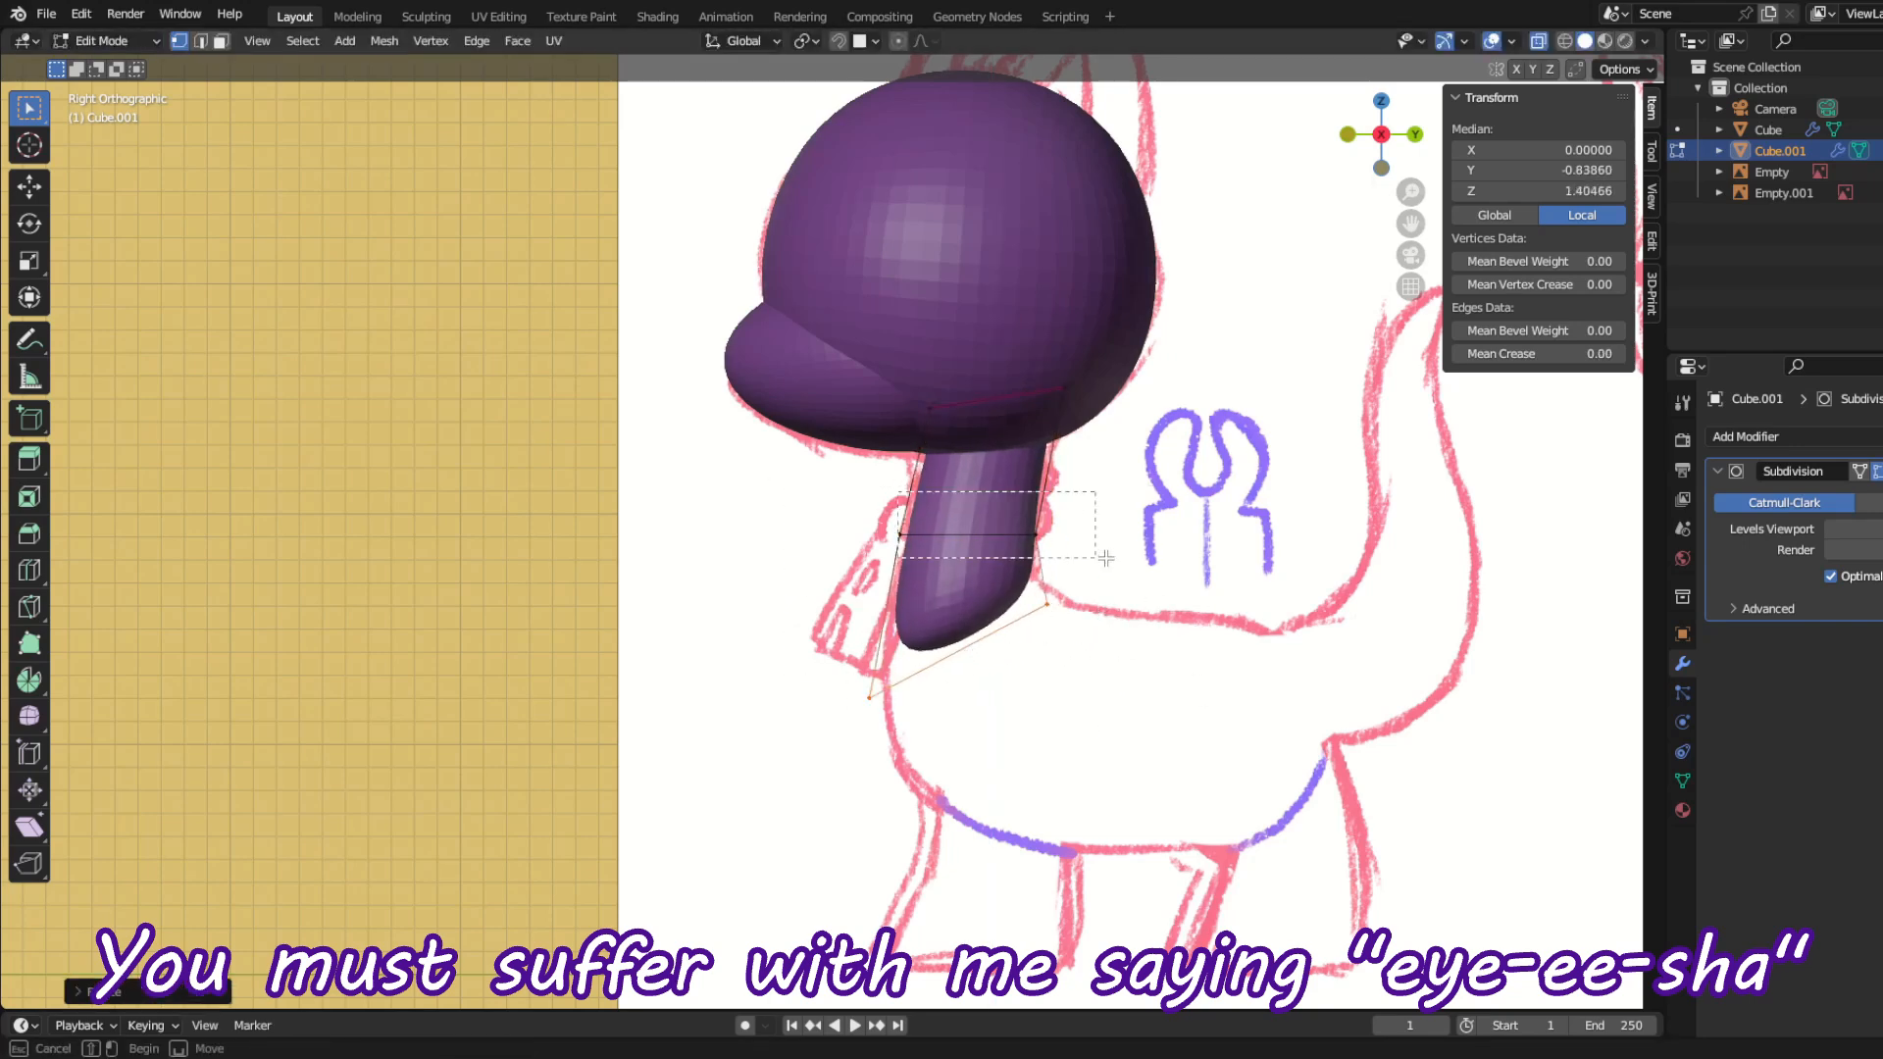
Step: Scale the neck's middle loop and top face narrower to match the sketched neck
left_click_drag(1107, 558, 1124, 562)
key("s")
left_click(1102, 559)
left_click_drag(866, 336, 1168, 502)
key("s")
left_click(1138, 494)
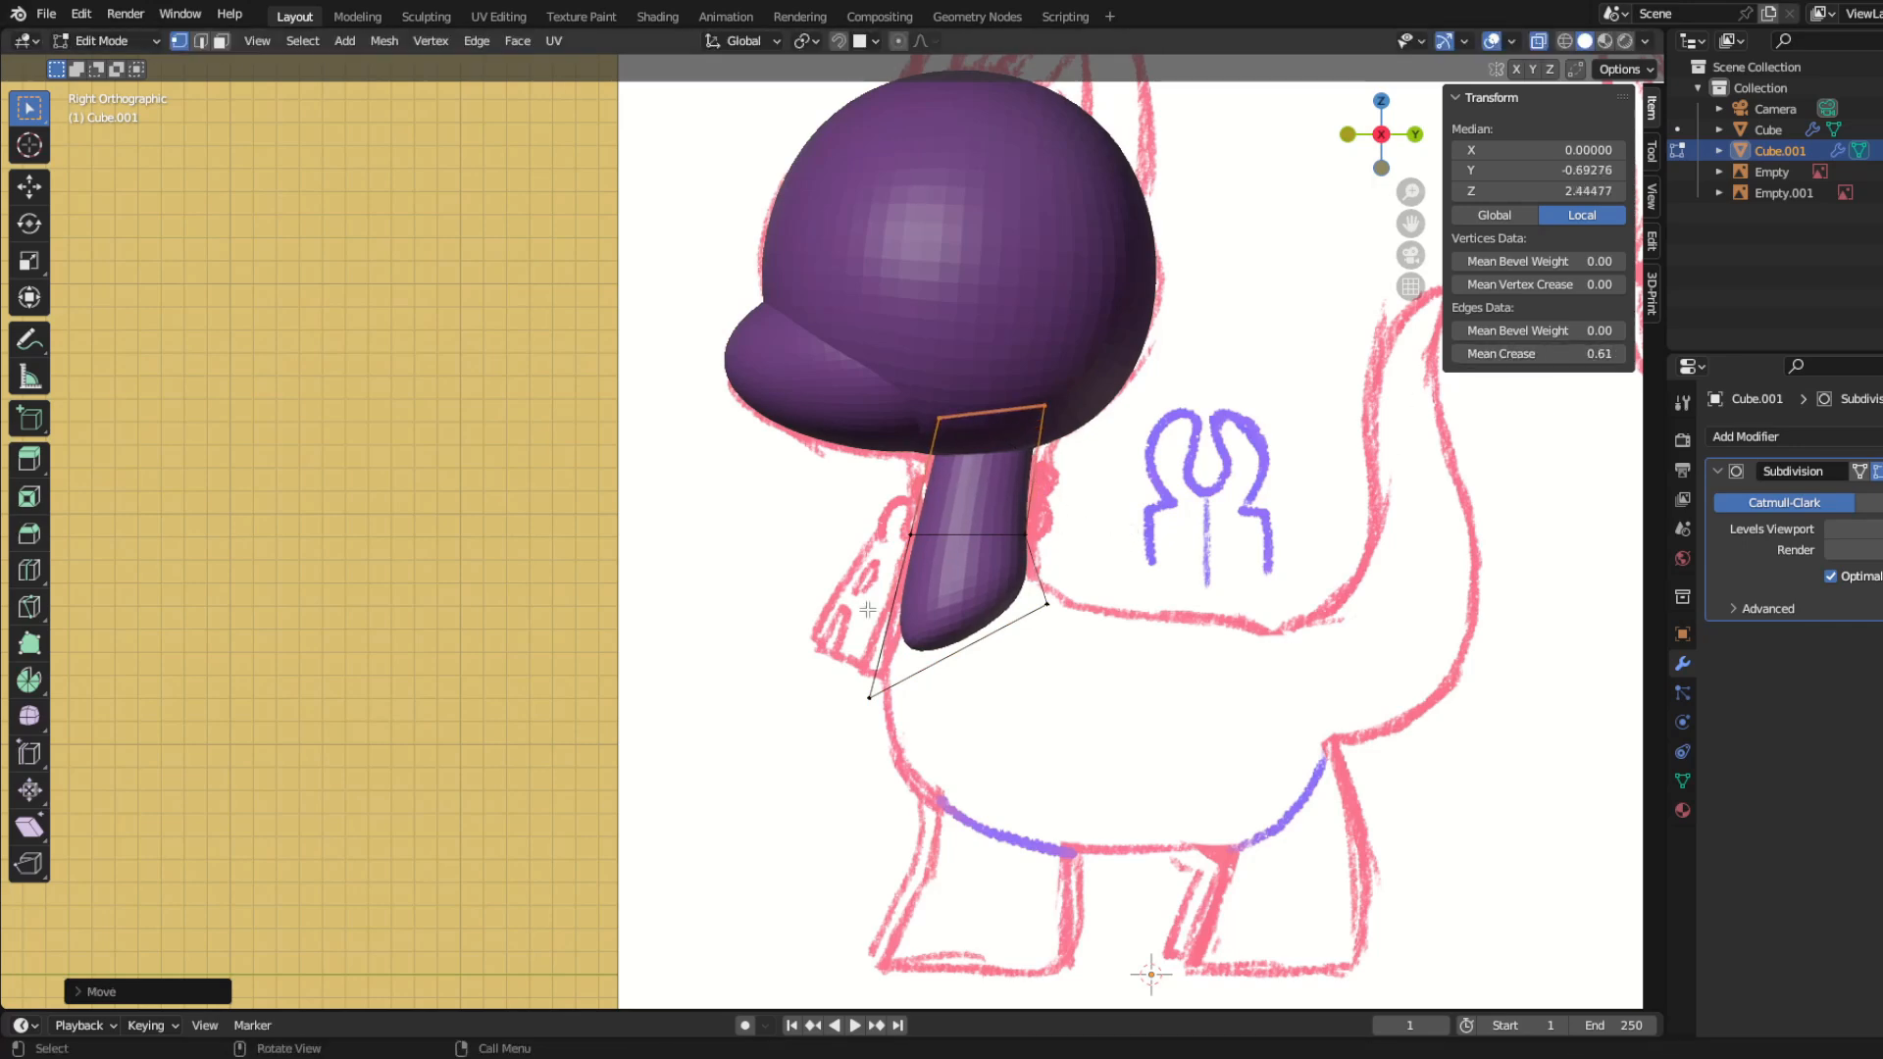
Step: Extrude the neck's bottom face down into the chest, then rotate and scale the new face
key("KP_1")
left_click_drag(970, 814, 1040, 822)
key("KP_3")
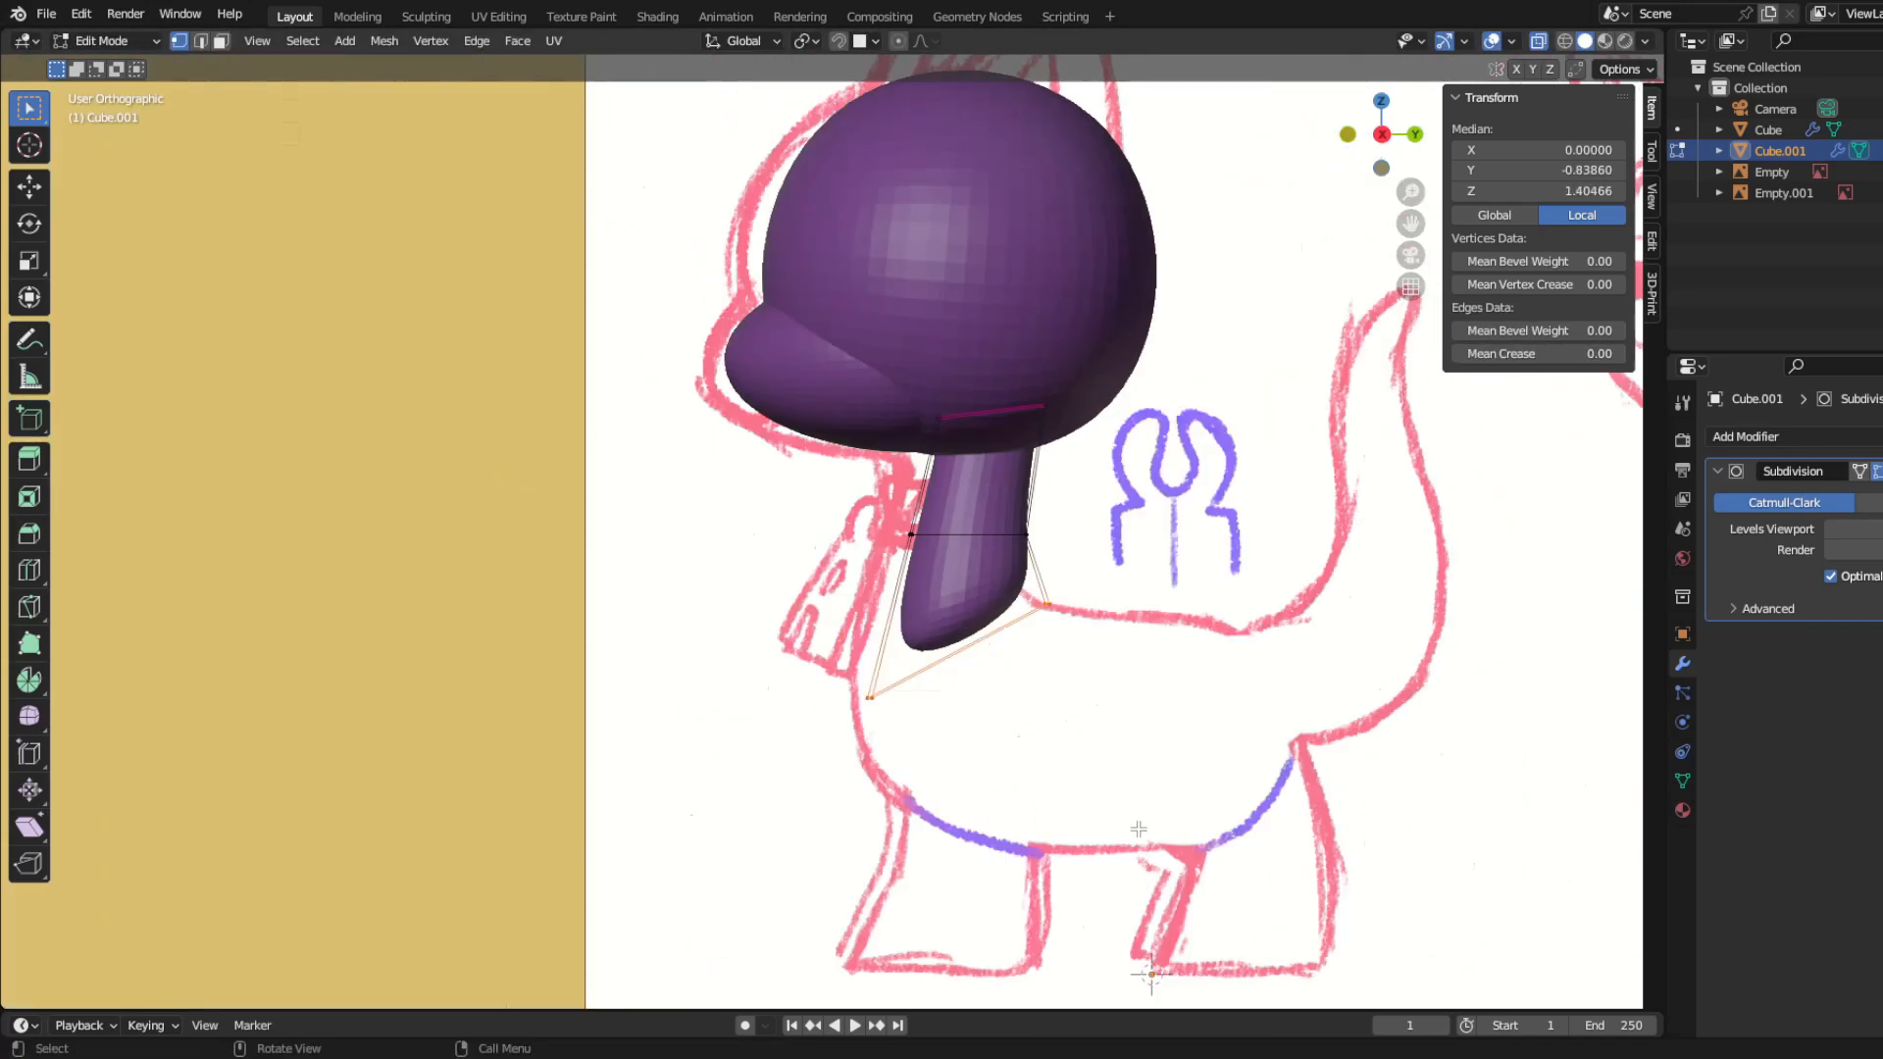
middle_click_drag(979, 668, 828, 626, "shift")
key("e")
left_click(909, 774)
key("r")
key("s")
left_click(1030, 750)
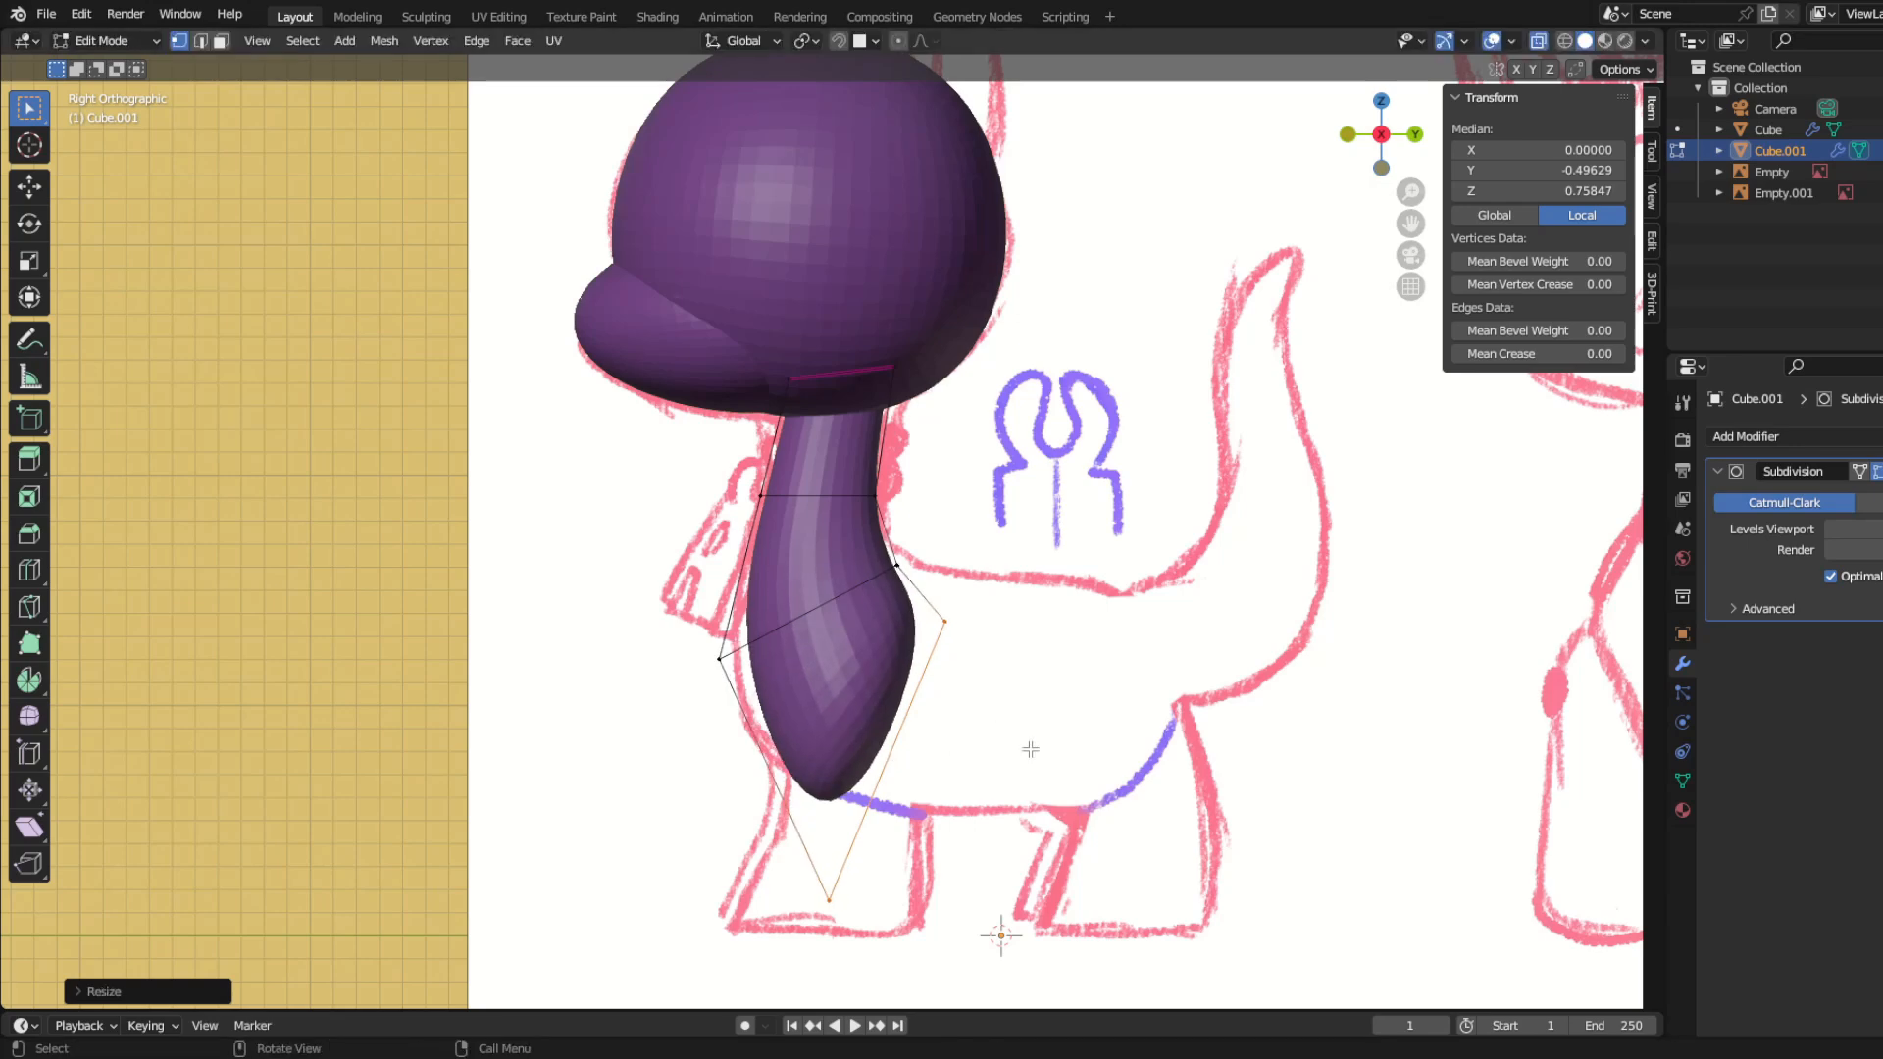
Step: Move the new chest face along Z to match the body in the front view sketch
key("KP_1")
key("g")
key("z")
left_click(1040, 817)
key("KP_3")
middle_click_drag(1040, 816, 937, 766, "shift")
Step: Move the vertices at the base of the neck, chest bottom and back onto the side sketch's outline
left_click_drag(763, 480, 838, 551)
key("g")
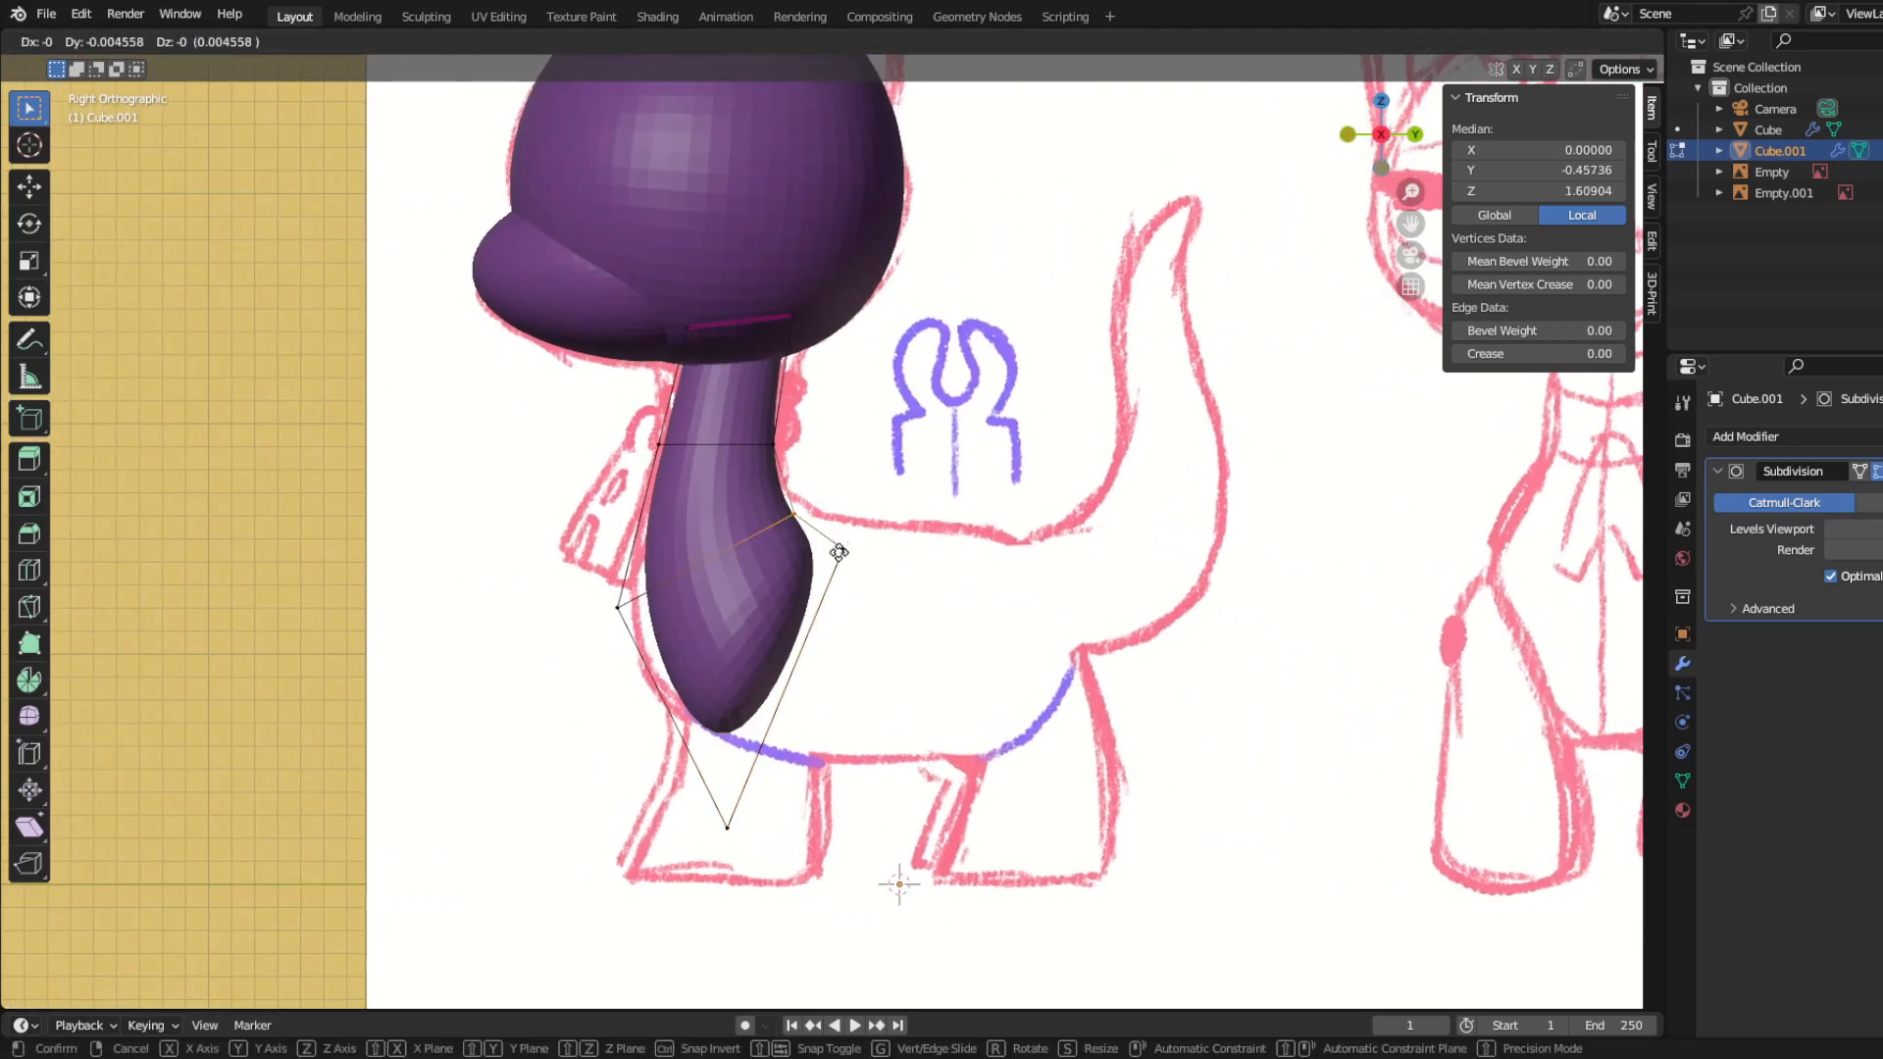
left_click(727, 827)
key("g")
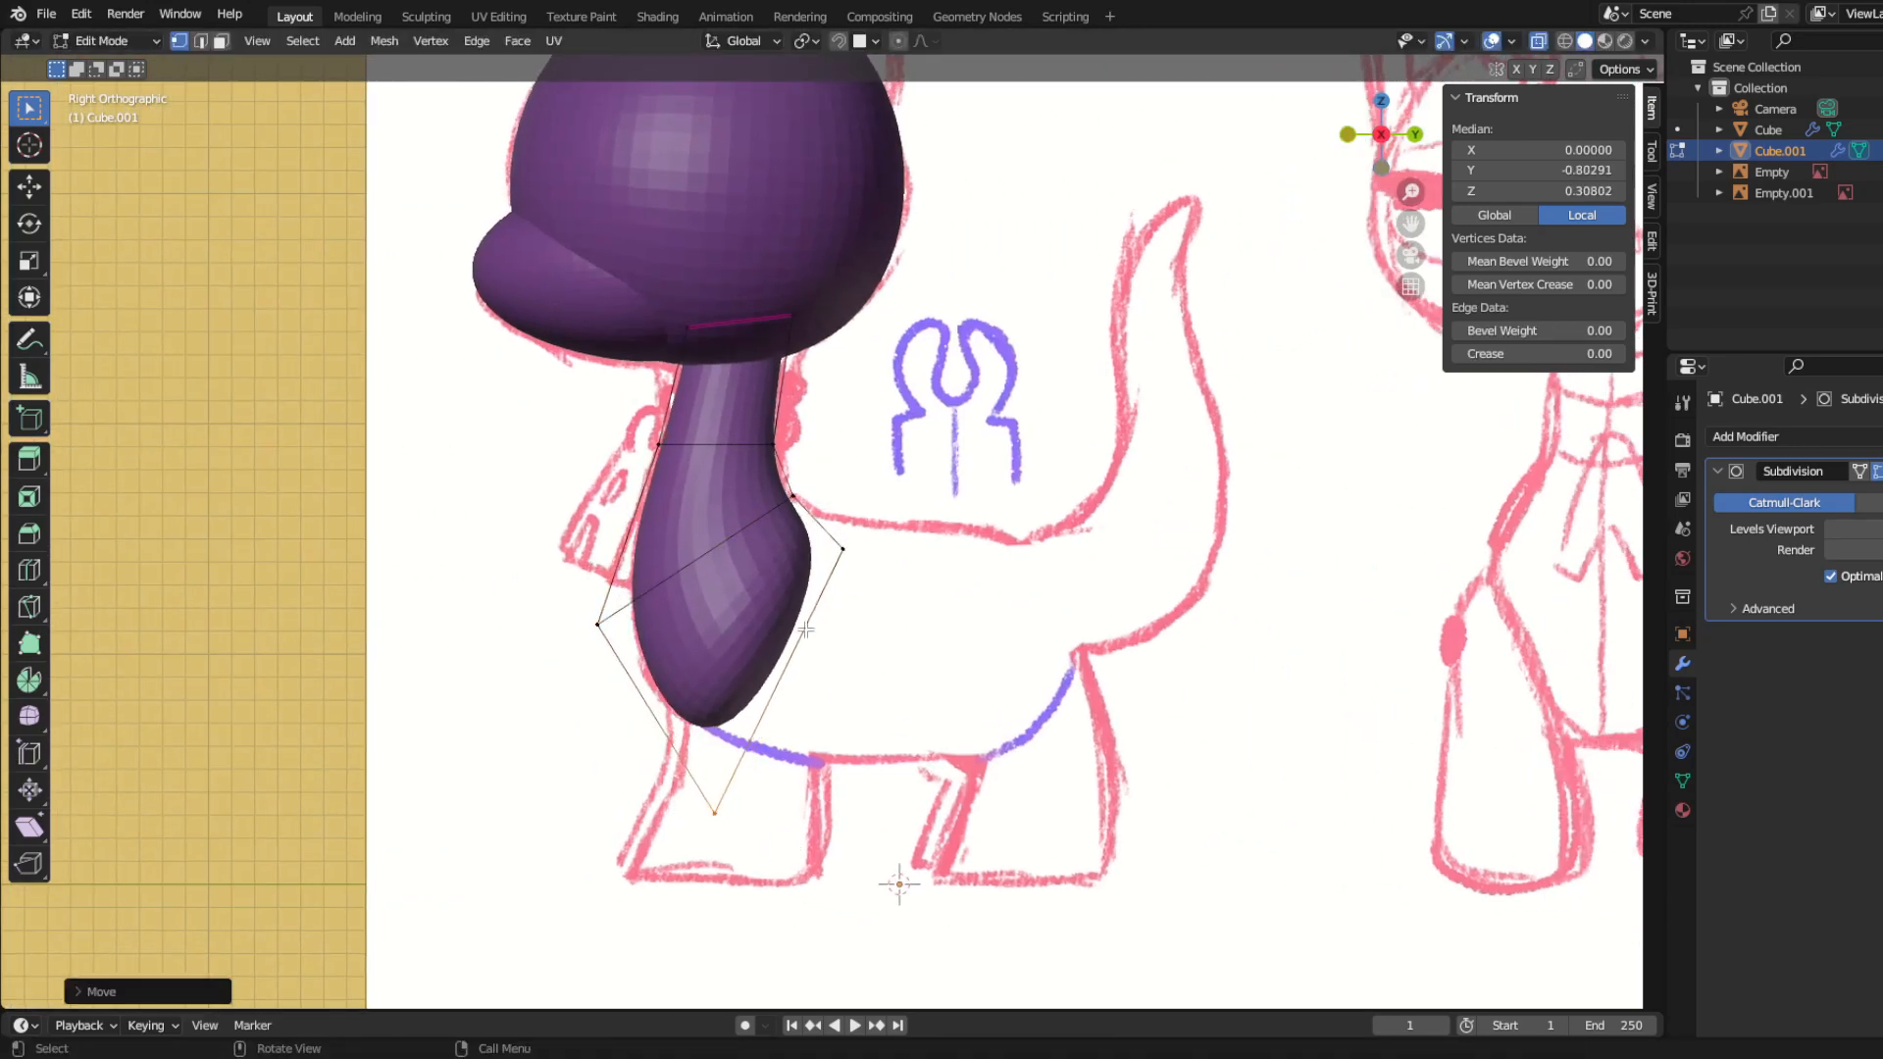
left_click(843, 549)
key("g")
Step: Extrude the chest face back into the torso, rotate it and scale it down along Z to fit the sketch
key("e")
left_click(1106, 811)
key("r")
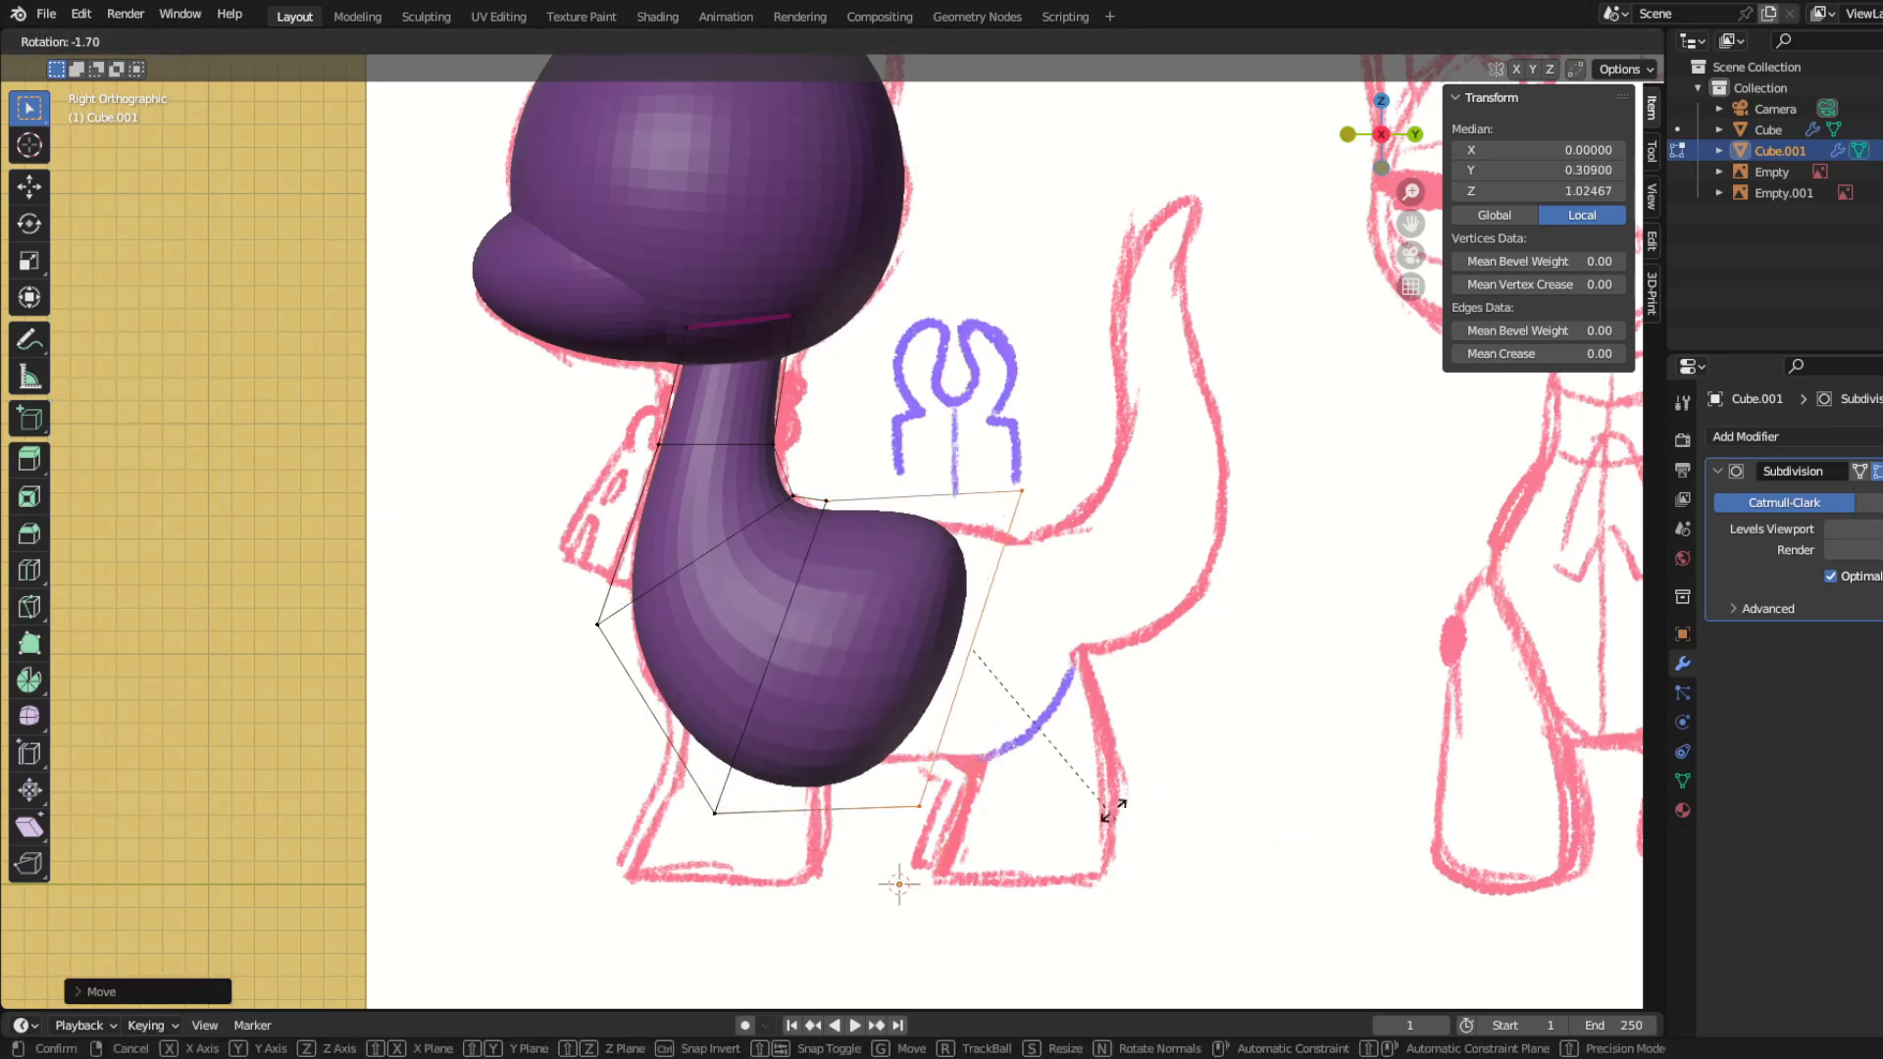
key("s")
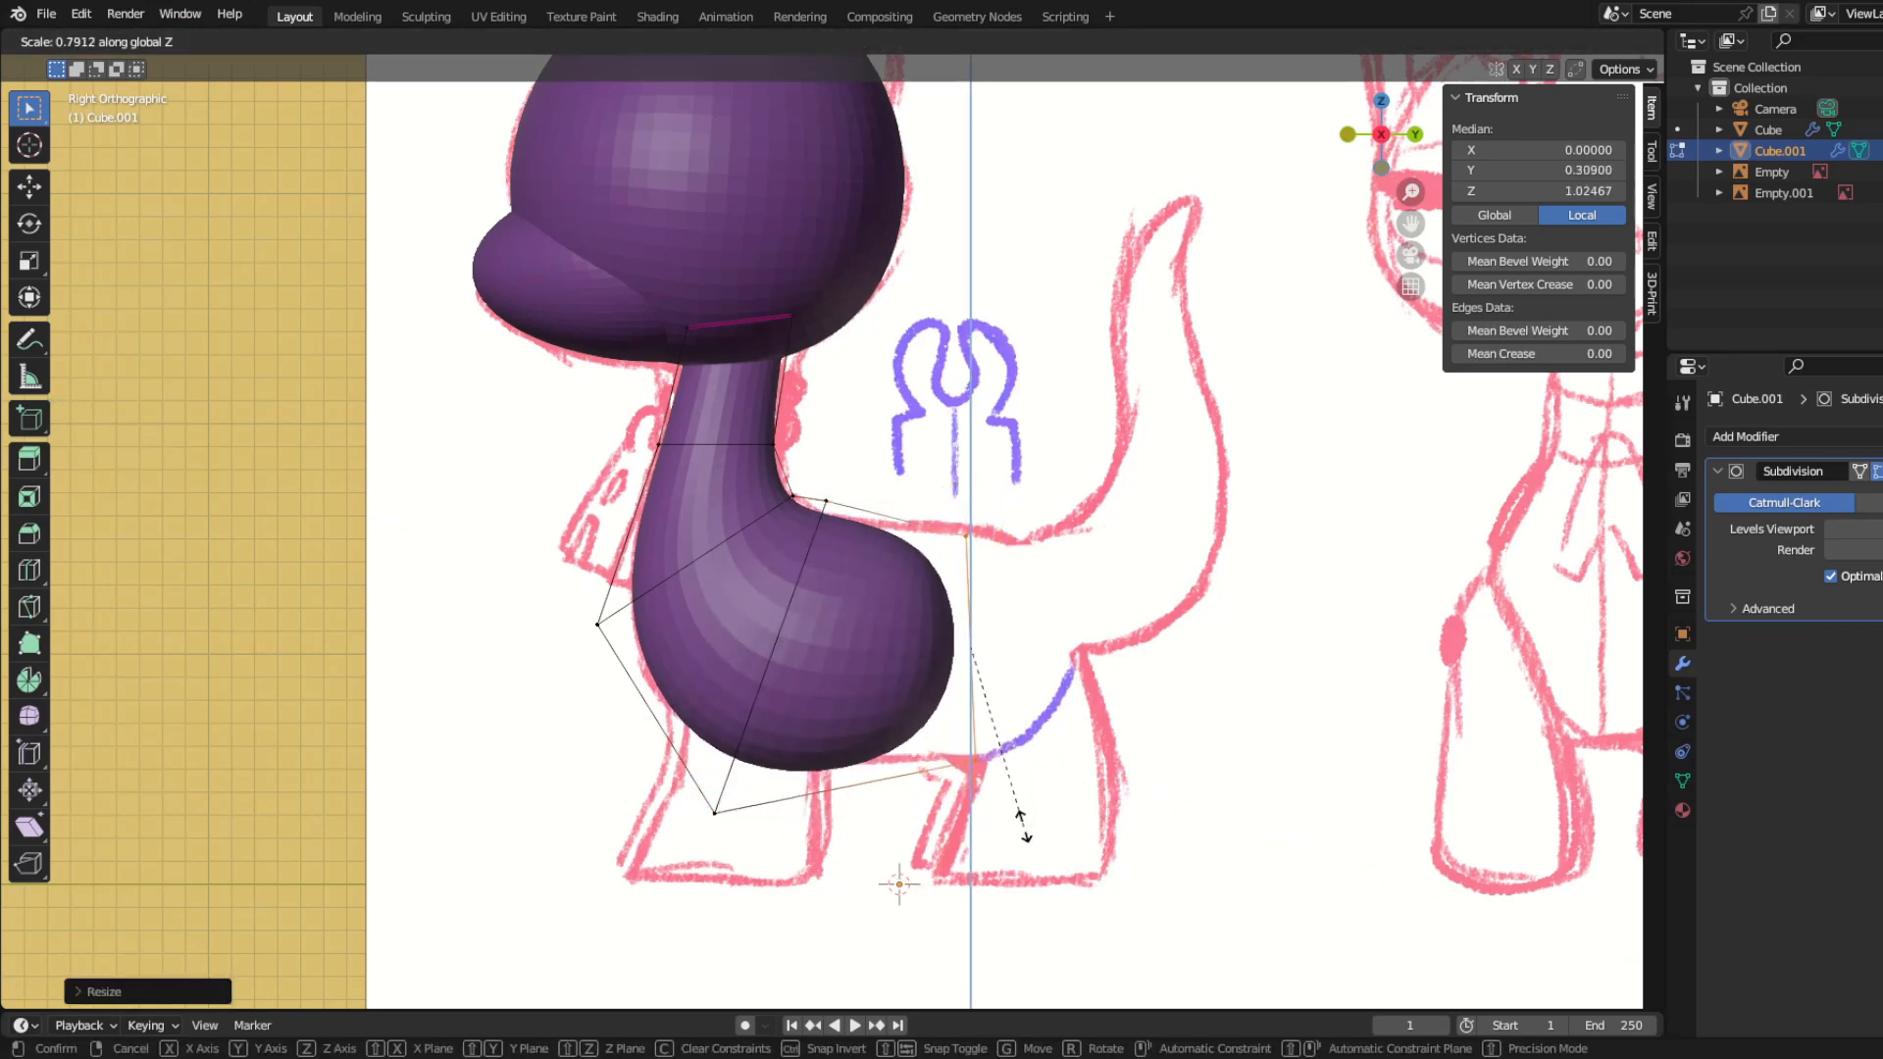
left_click(983, 816)
Step: Extrude the torso back to the rump and rotate the end face to follow the sketch
key("e")
left_click(1138, 836)
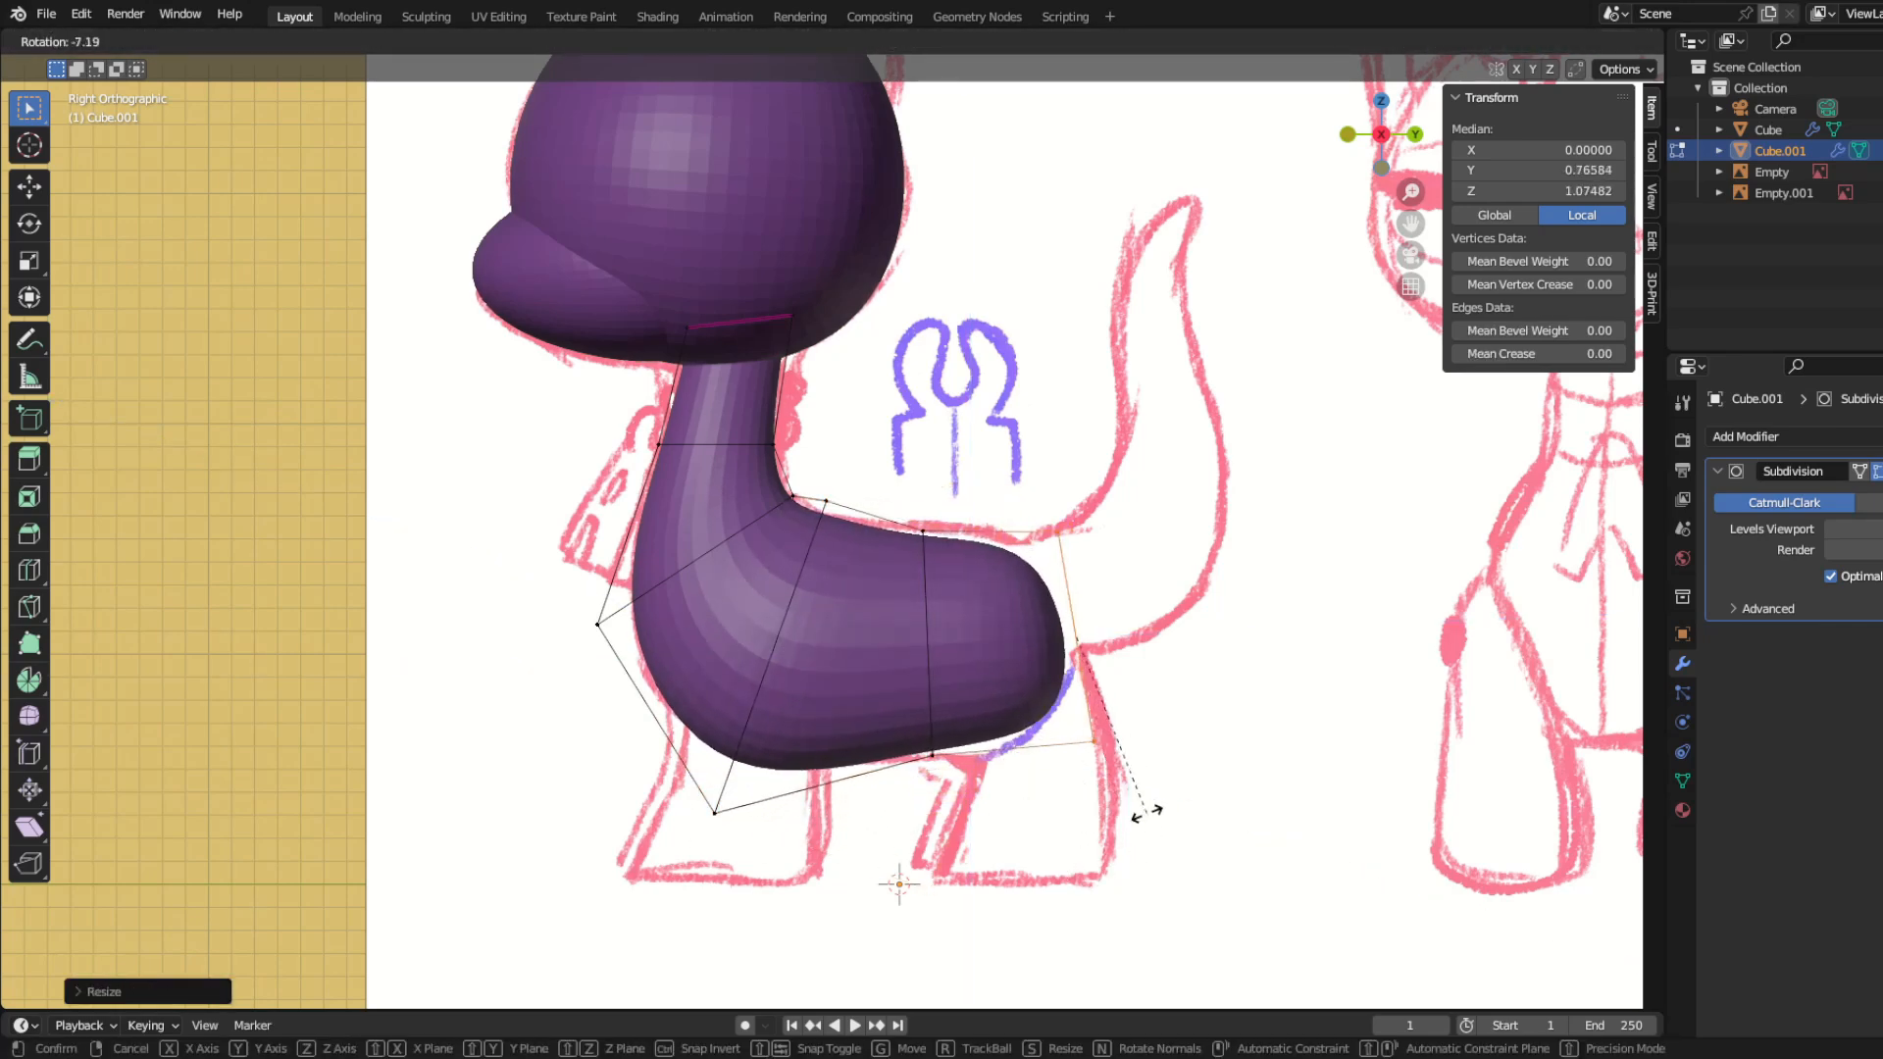
left_click(1030, 820)
Step: Move the lower torso vertices so the belly follows the sketched underline
key("g")
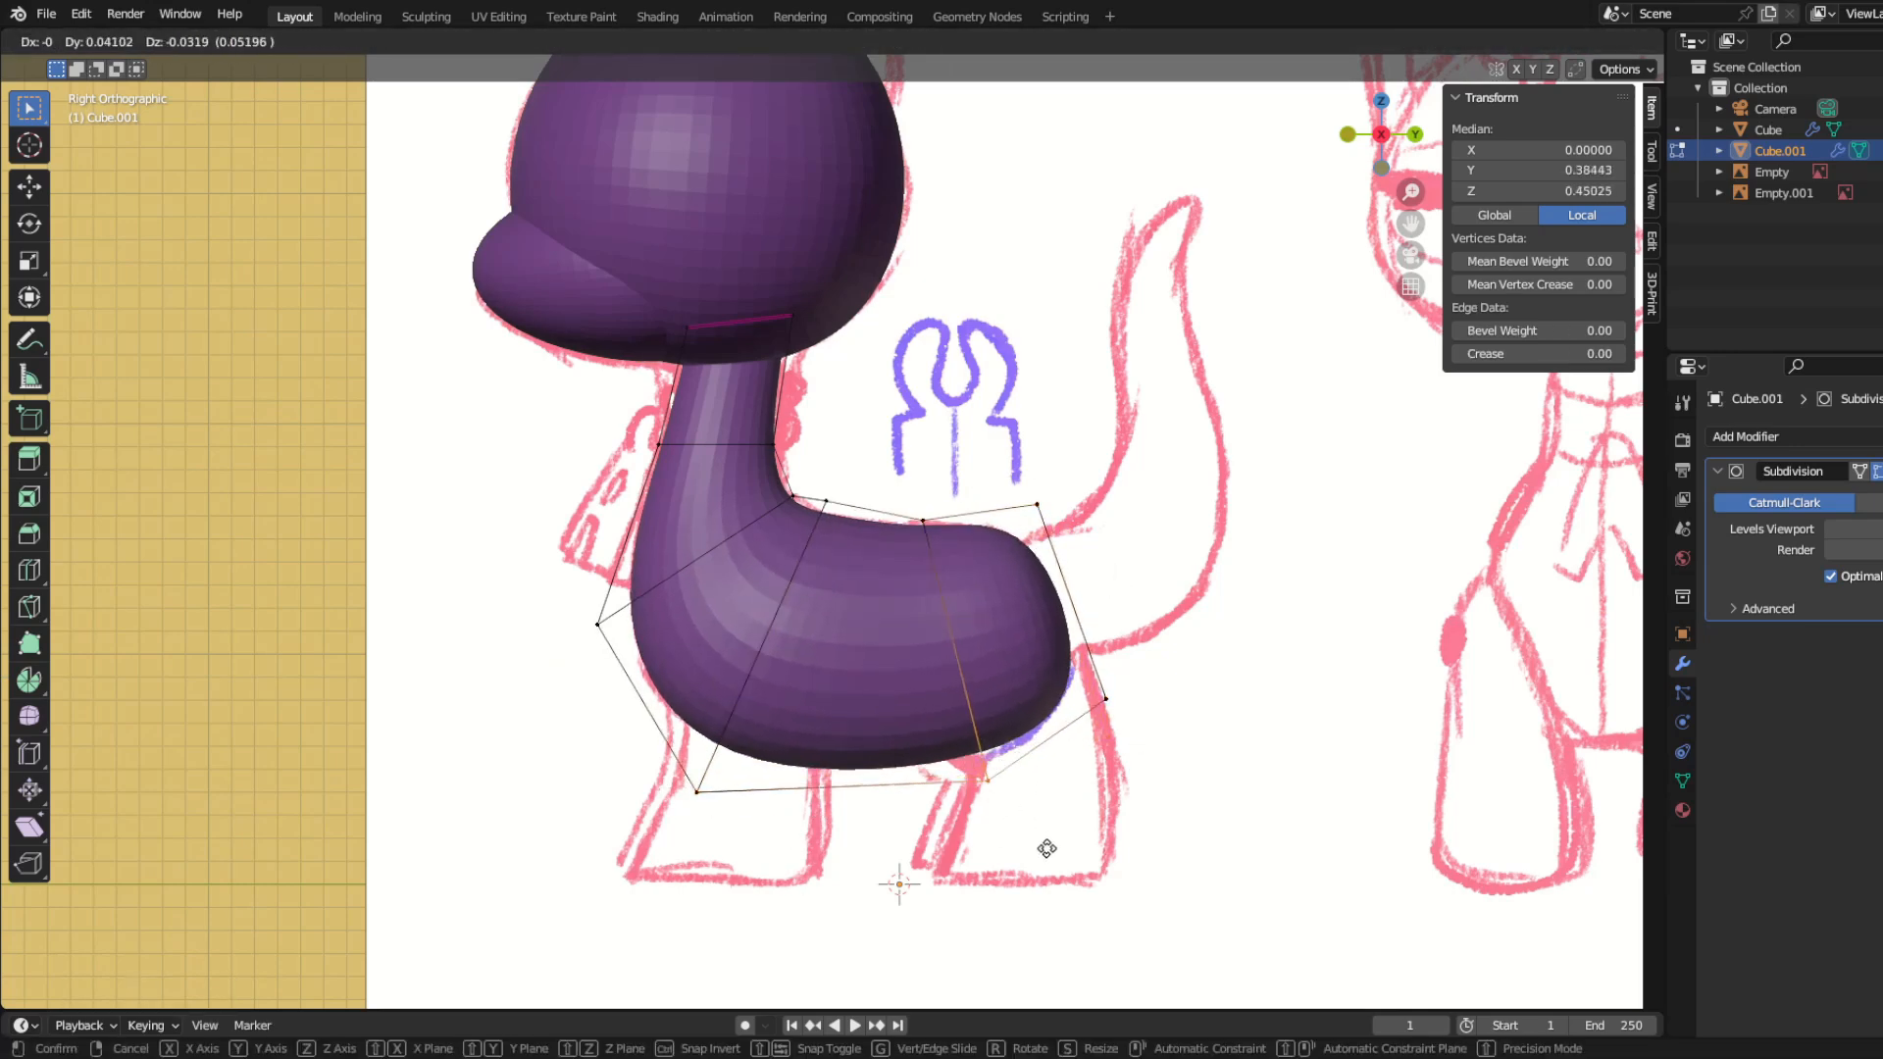
left_click_drag(678, 773, 1033, 890)
key("g")
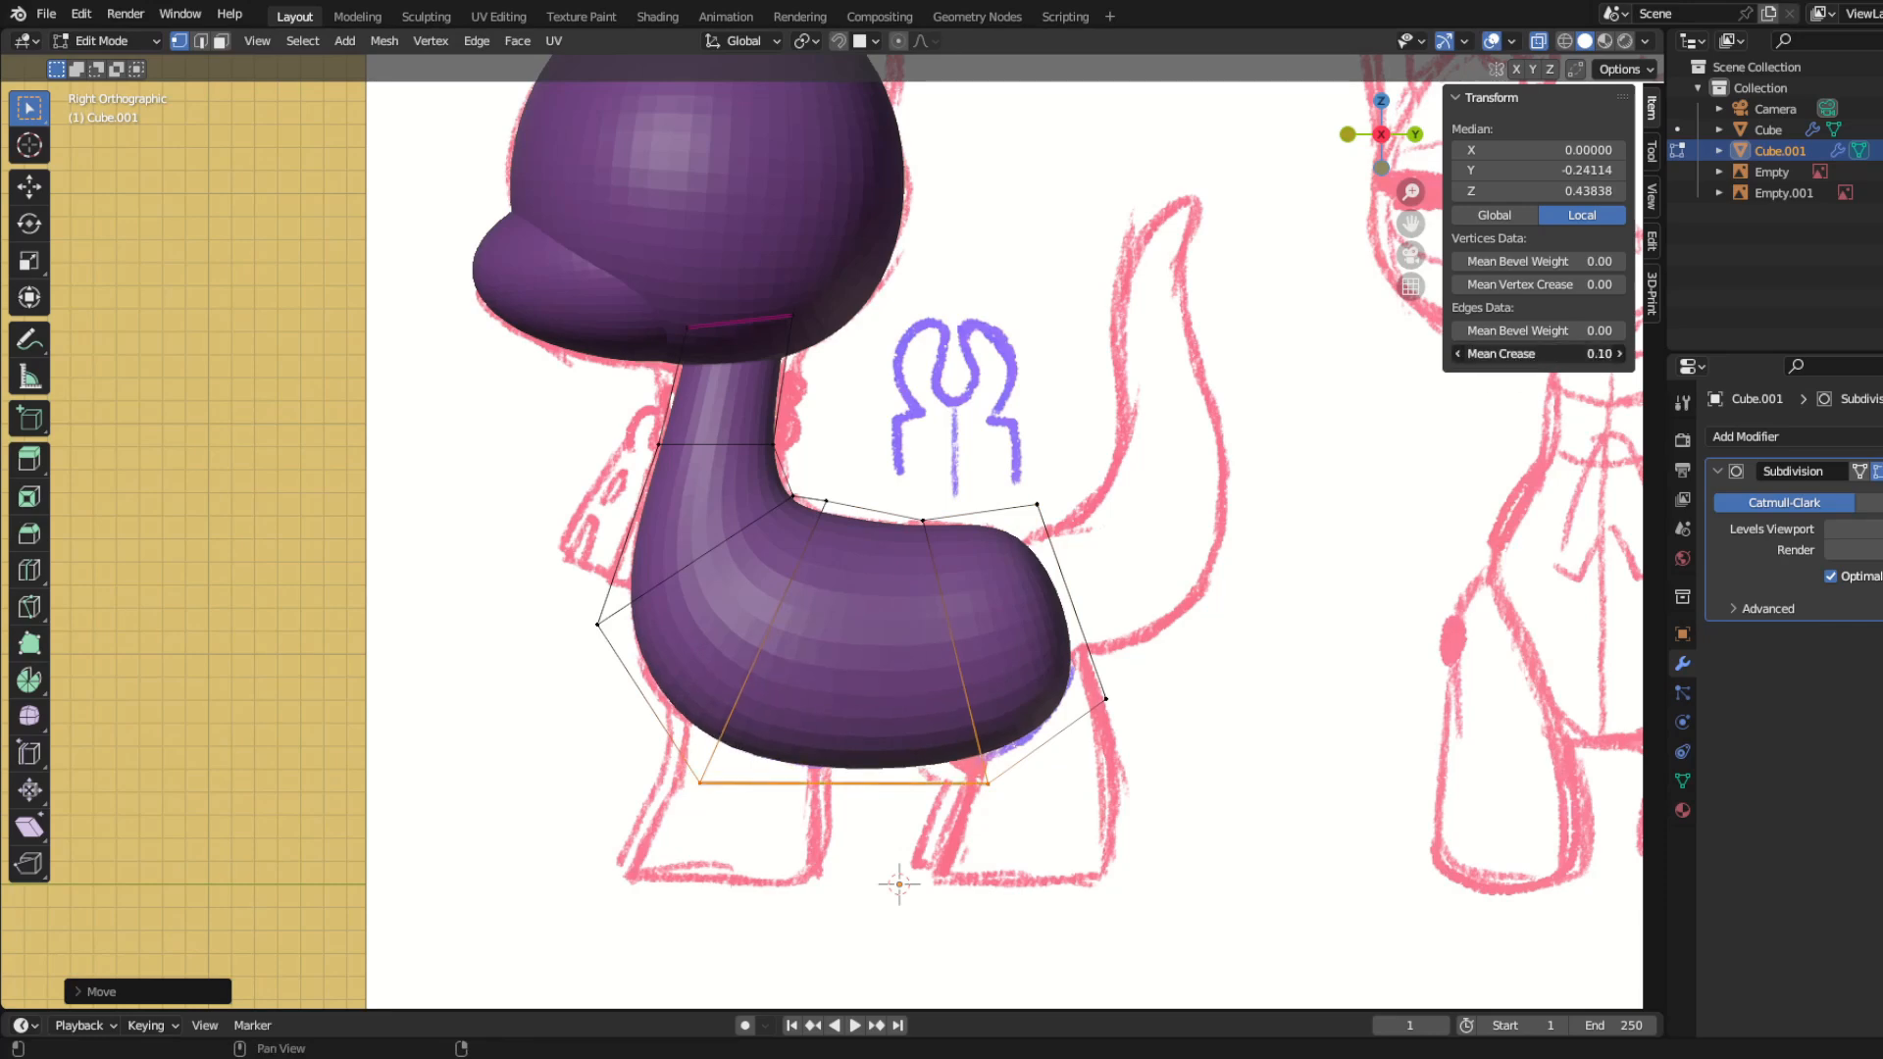
left_click(1027, 825)
Step: Extrude the tail root upward and position the rotated end face along the sketched tail bend
middle_click_drag(1037, 652, 928, 636, "shift")
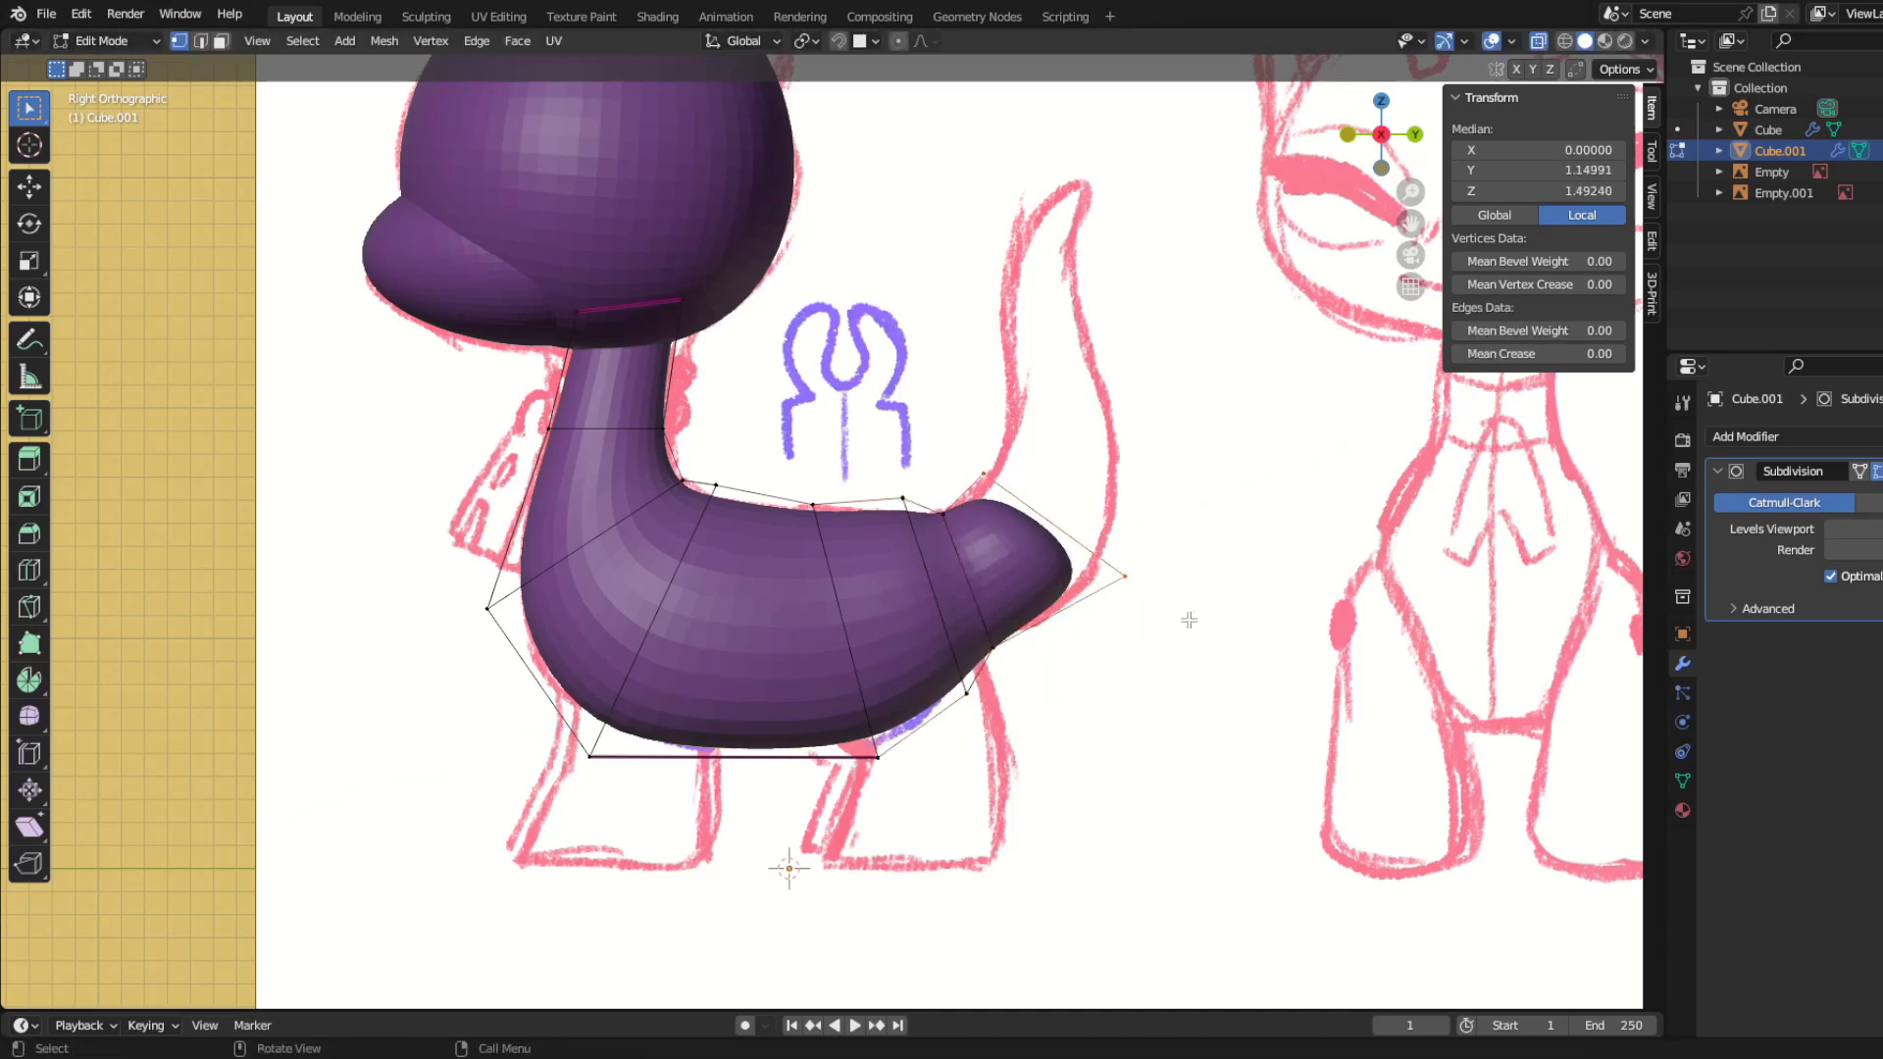
middle_click_drag(1156, 640, 1144, 761, "shift")
key("e")
left_click(1192, 696)
key("g")
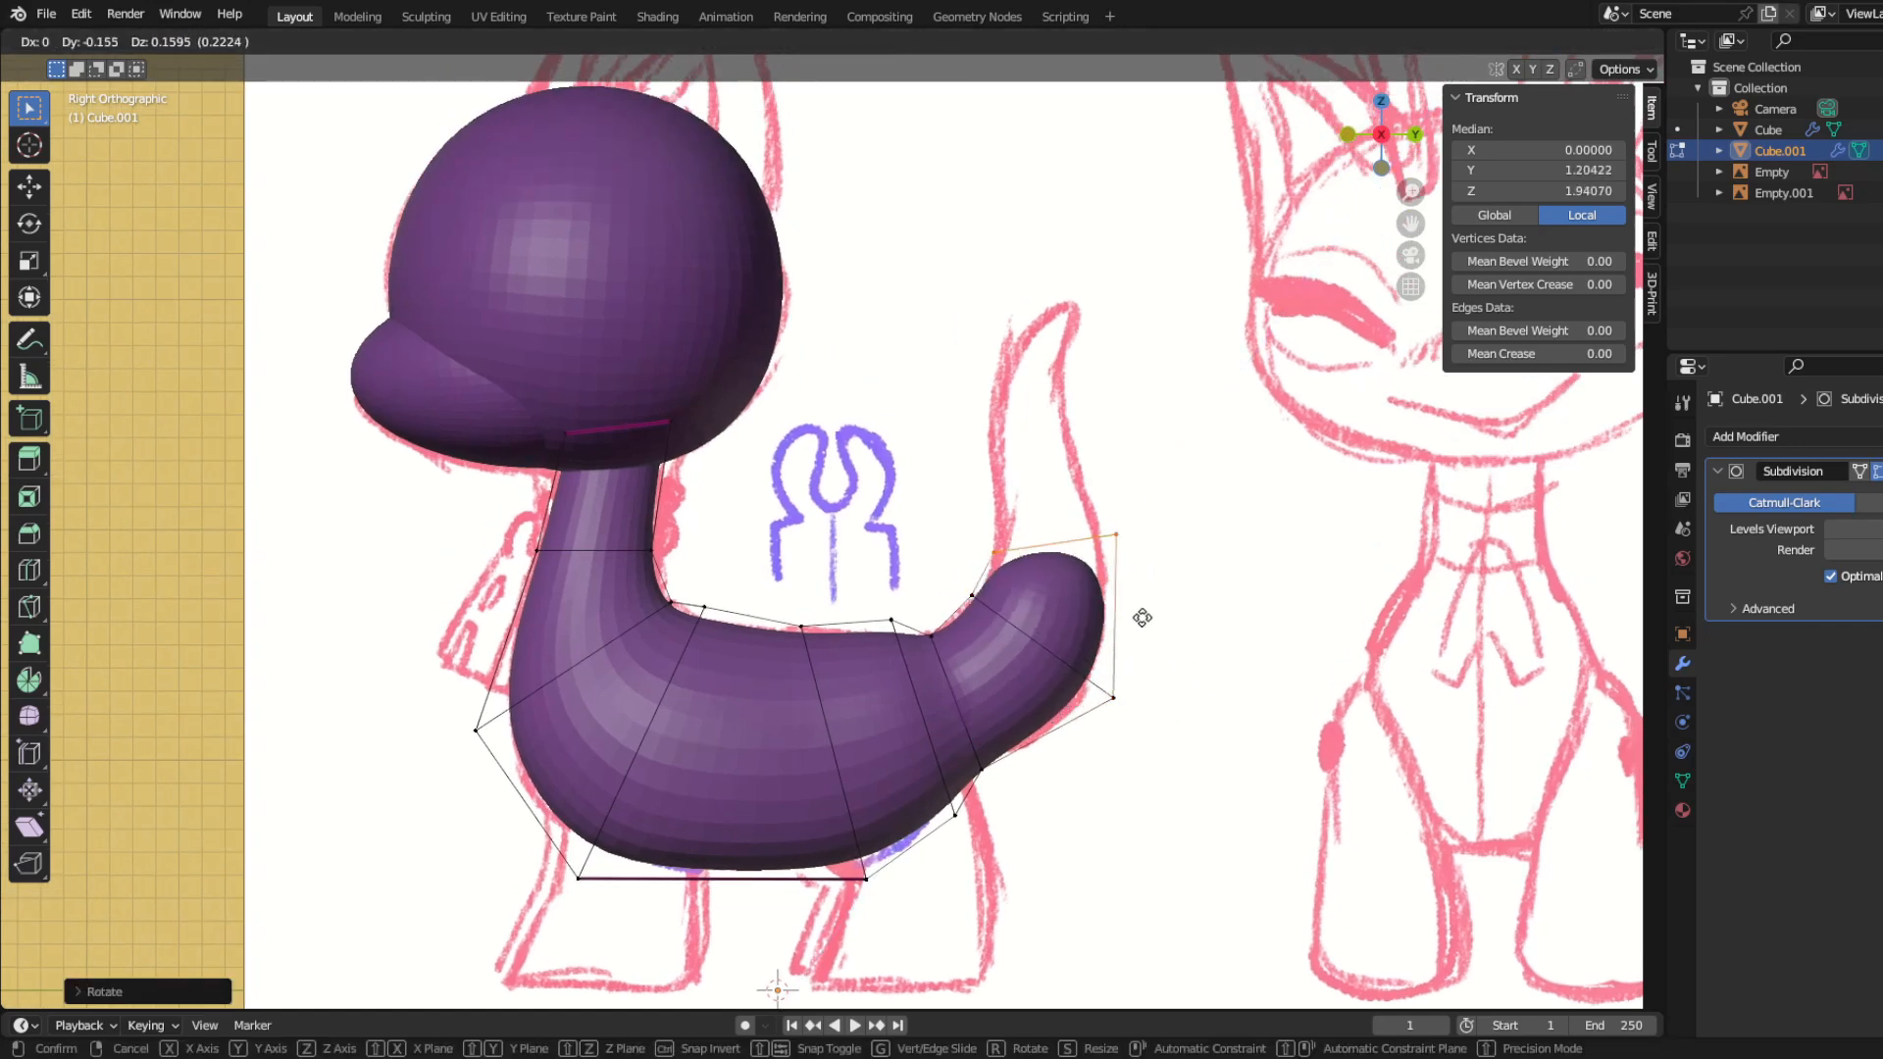
left_click(1144, 618)
Step: Extrude further tail sections up the sketch, rotating the end face to follow the curve
middle_click_drag(1144, 618, 1073, 655, "shift")
key("e")
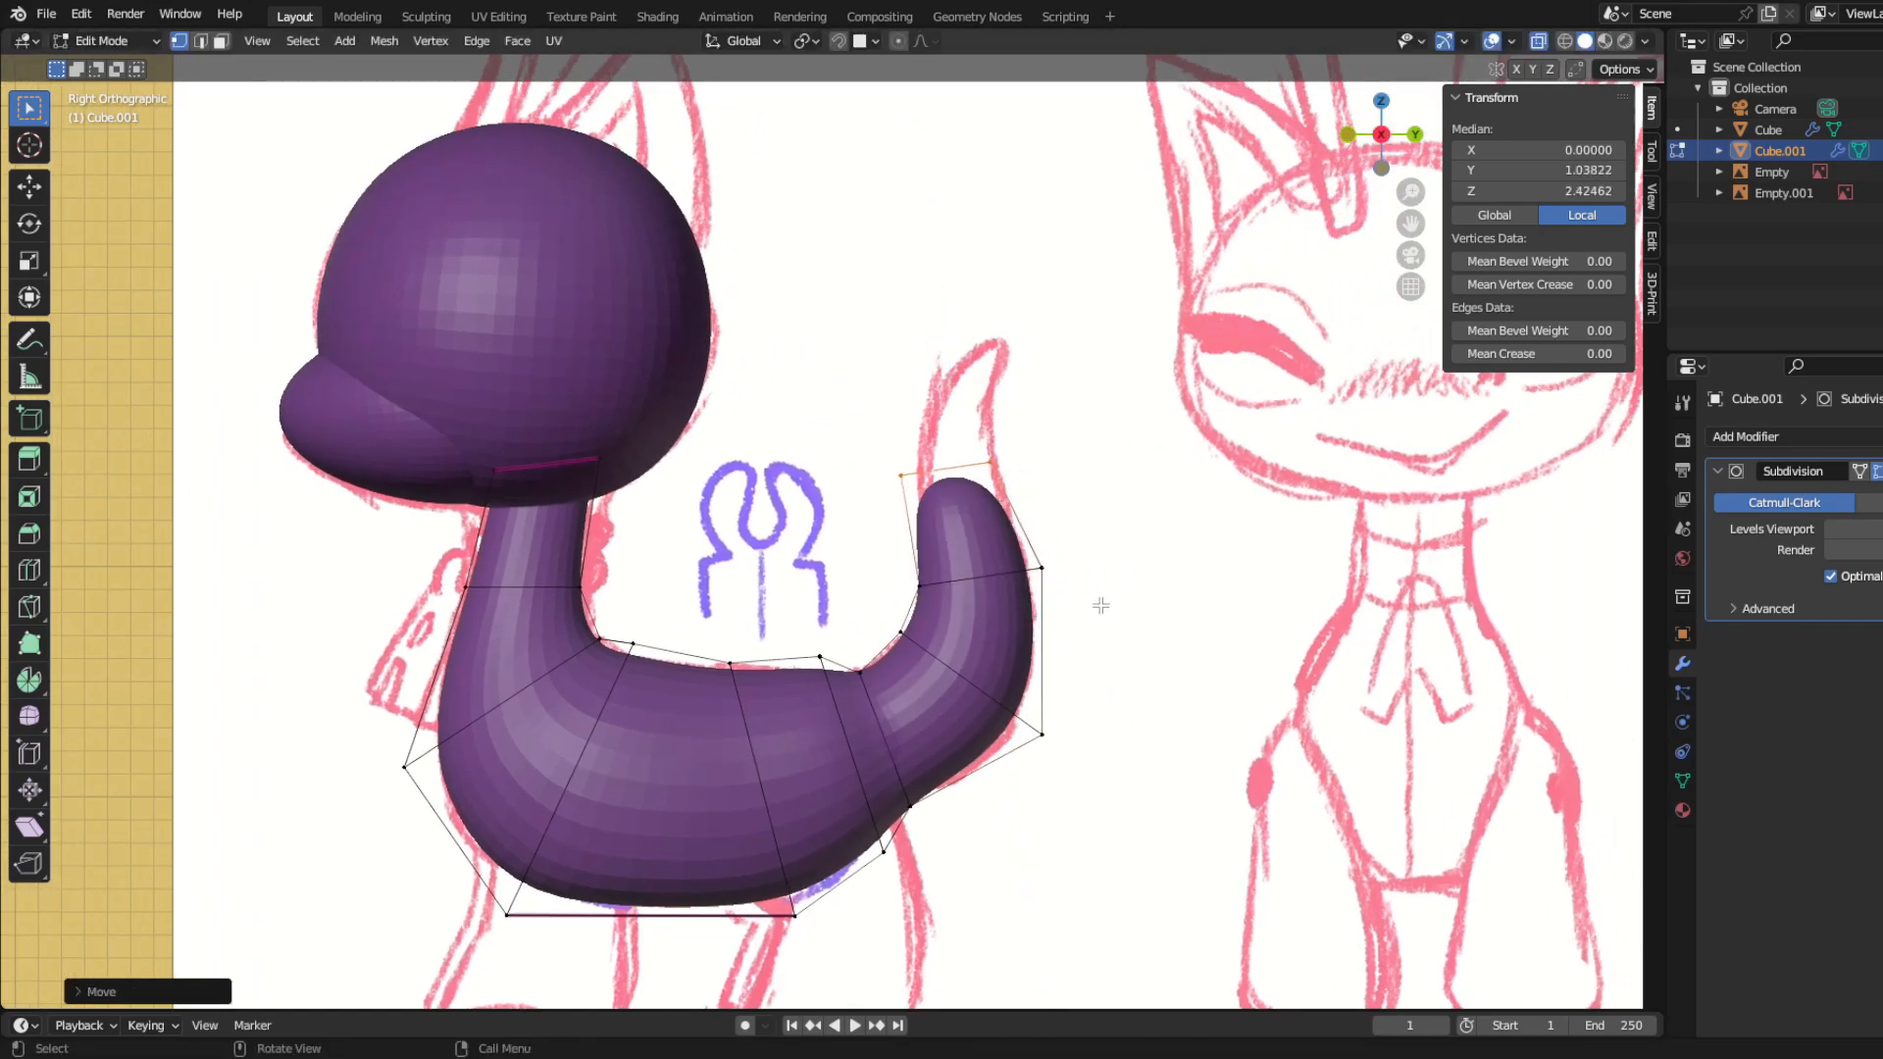
left_click(1108, 502)
key("r")
left_click(1074, 569)
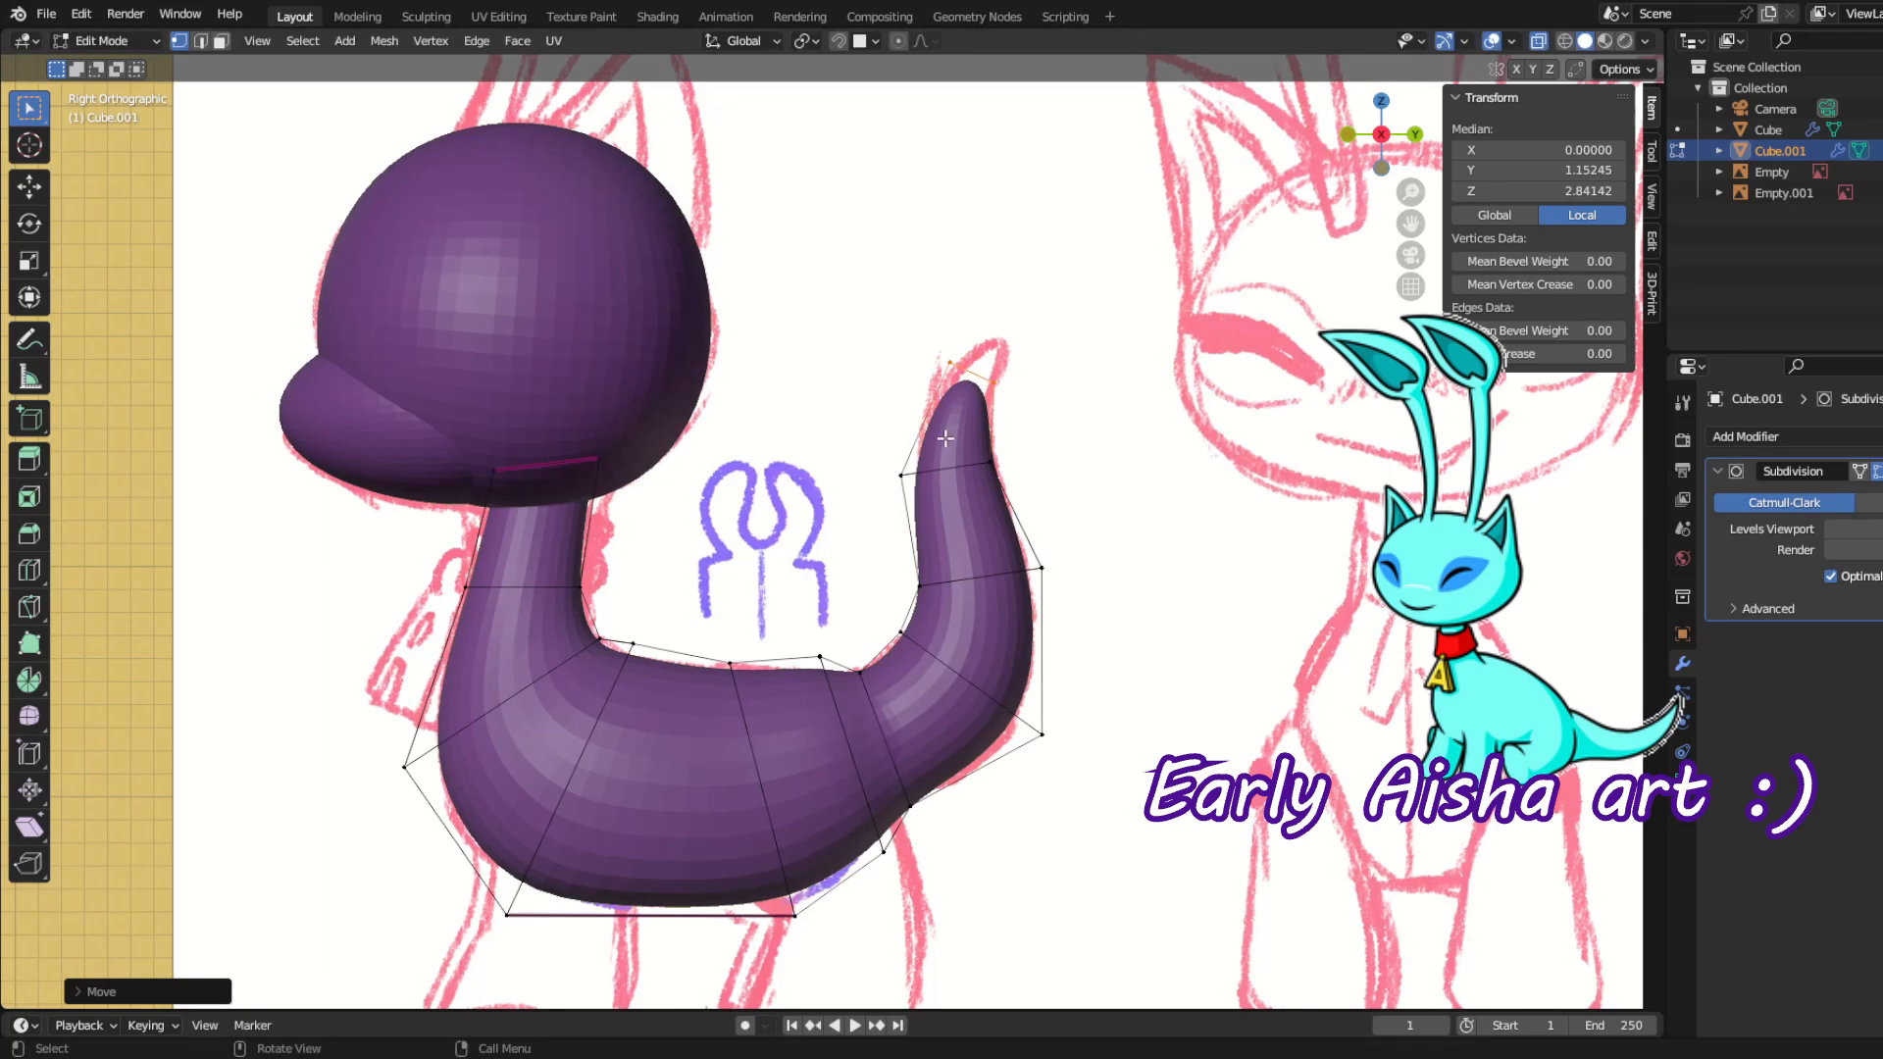
Step: Position the tapered tail tip vertices on the sketch and select the loop below the tip
key("g")
left_click(936, 335)
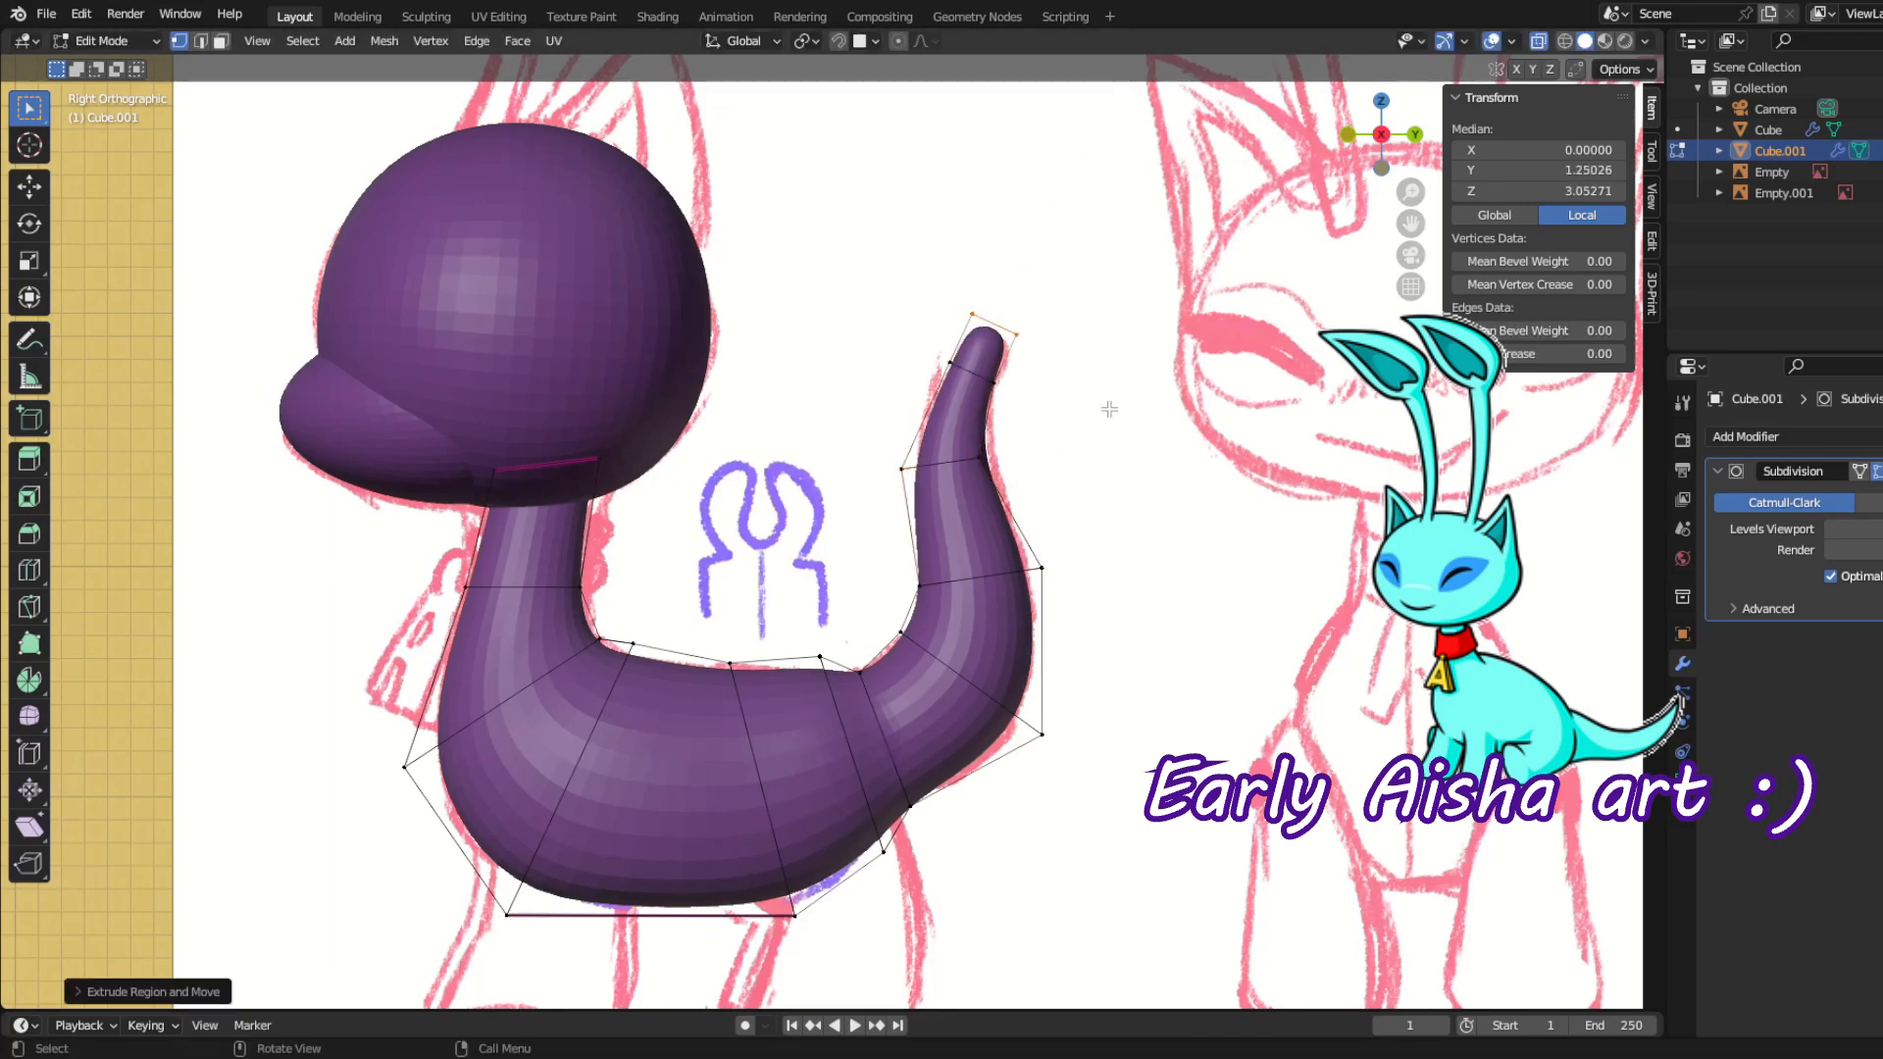
key("g")
left_click(1083, 457)
left_click_drag(870, 429, 1026, 533)
Step: Scale the edge loop where the rump meets the tail along X to adjust its width
key("Tab")
middle_click_drag(1026, 533, 820, 756)
scroll(820, 756, "up", 4)
key("Tab")
middle_click_drag(892, 674, 888, 700)
middle_click_drag(873, 541, 899, 555)
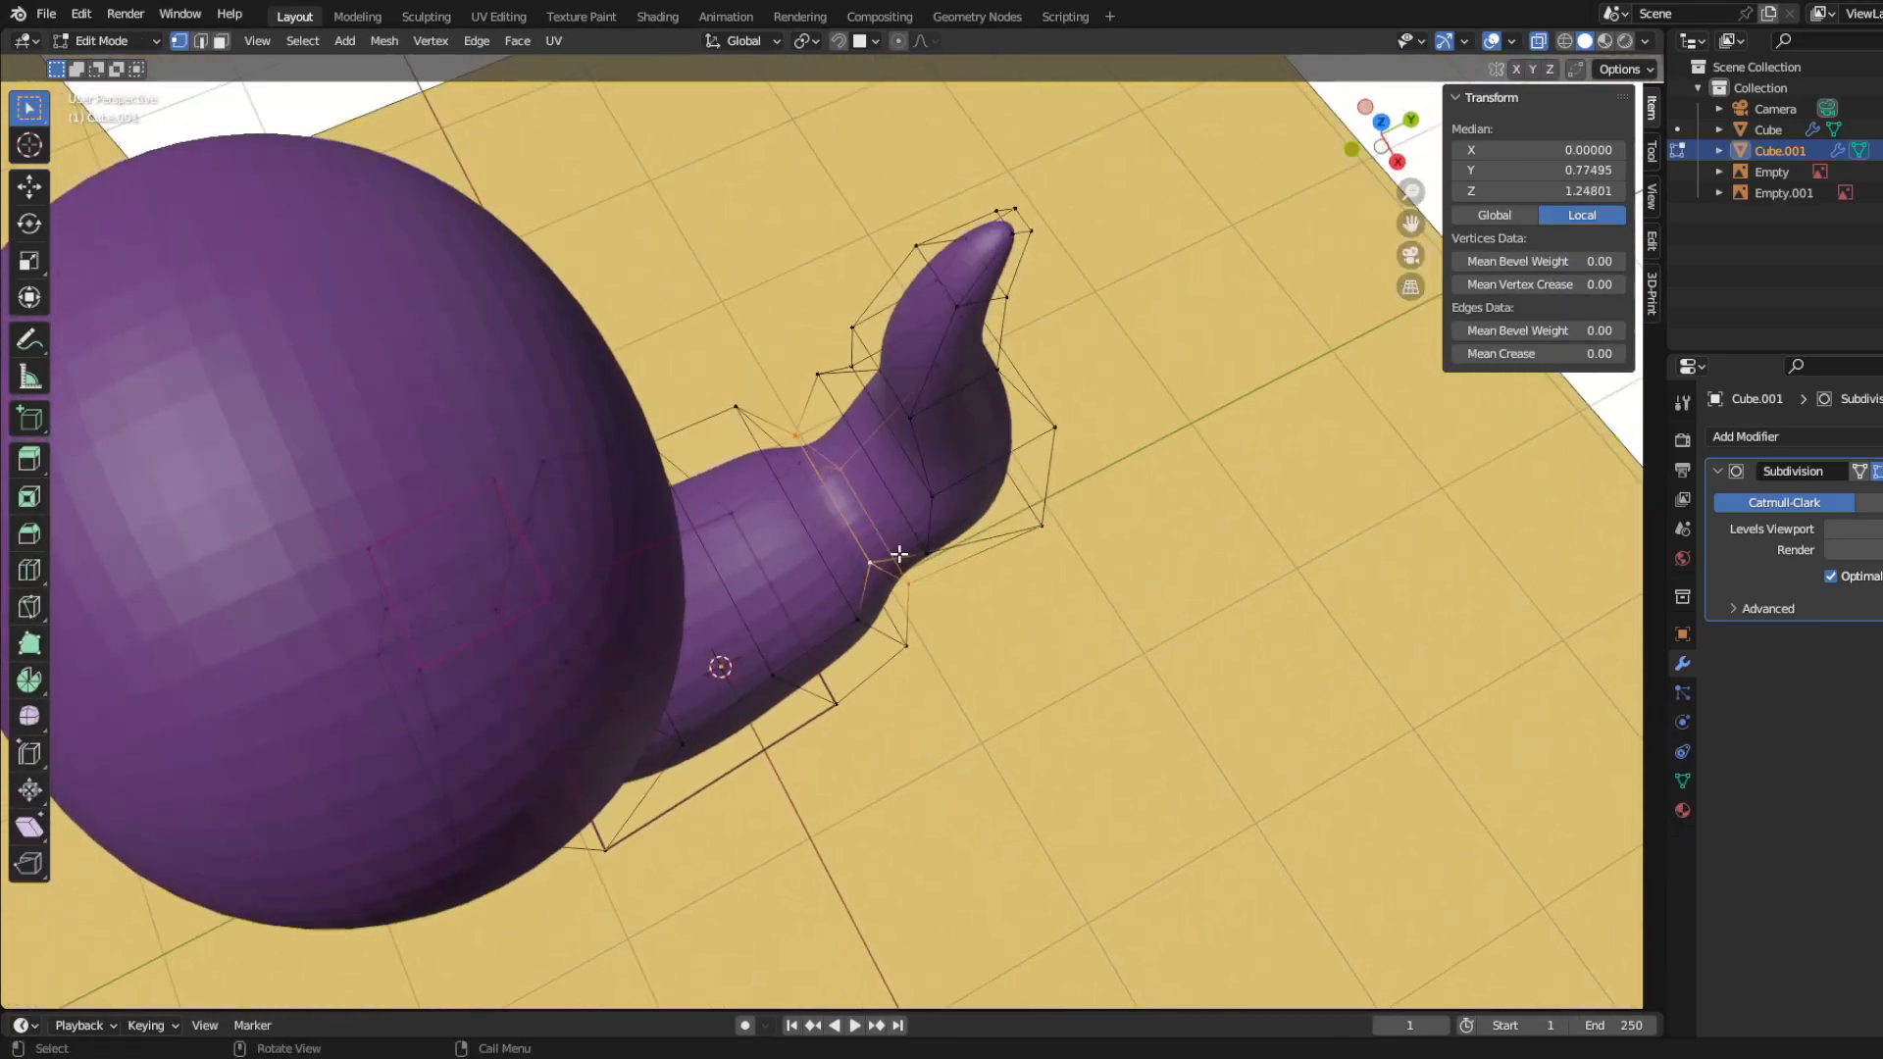
key("s")
key("x")
left_click(903, 591)
Step: Scale the vertices next to the tail root loop along X to smooth the transition into the body
middle_click_drag(866, 626, 1012, 651)
key("s")
key("x")
left_click(1014, 717)
middle_click_drag(1005, 715, 886, 887)
middle_click_drag(834, 708, 461, 708)
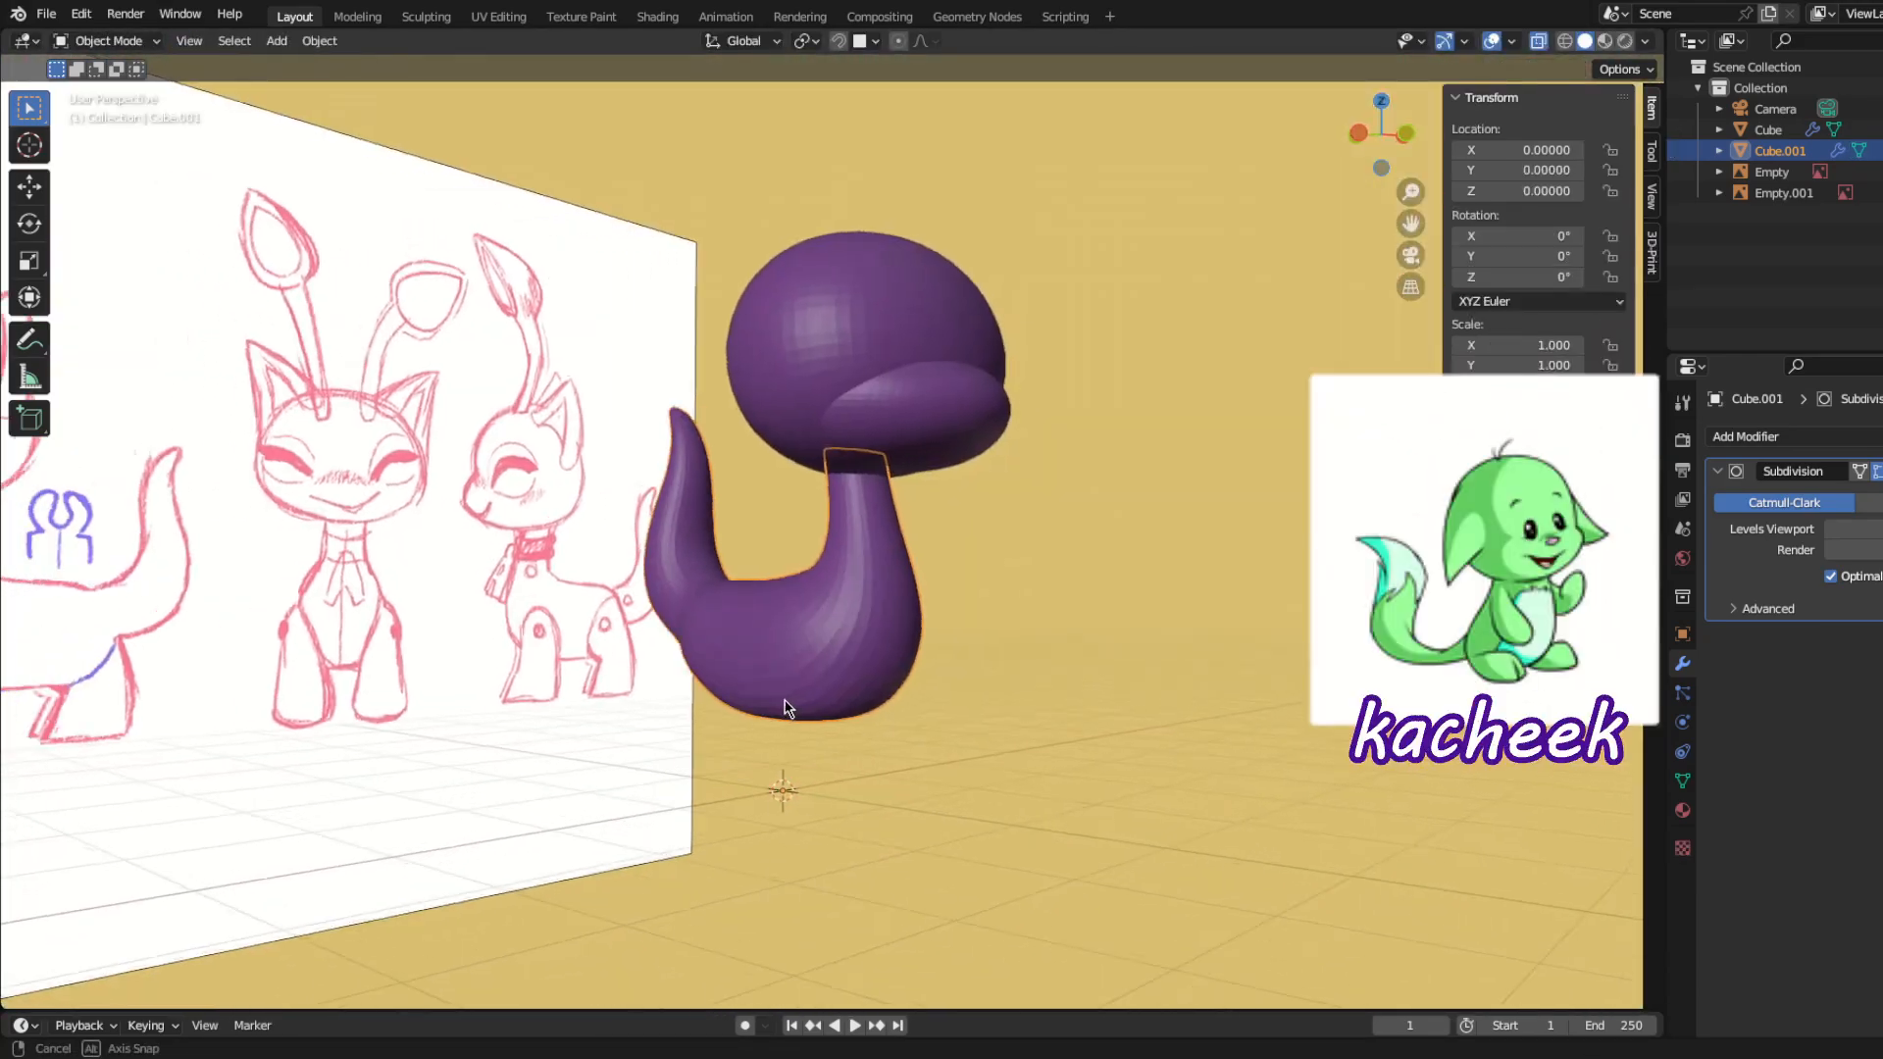
Step: Add a new cube for the front leg with a level 3 Subdivision modifier and open it for mesh editing
key("KP_3")
key("shift+a")
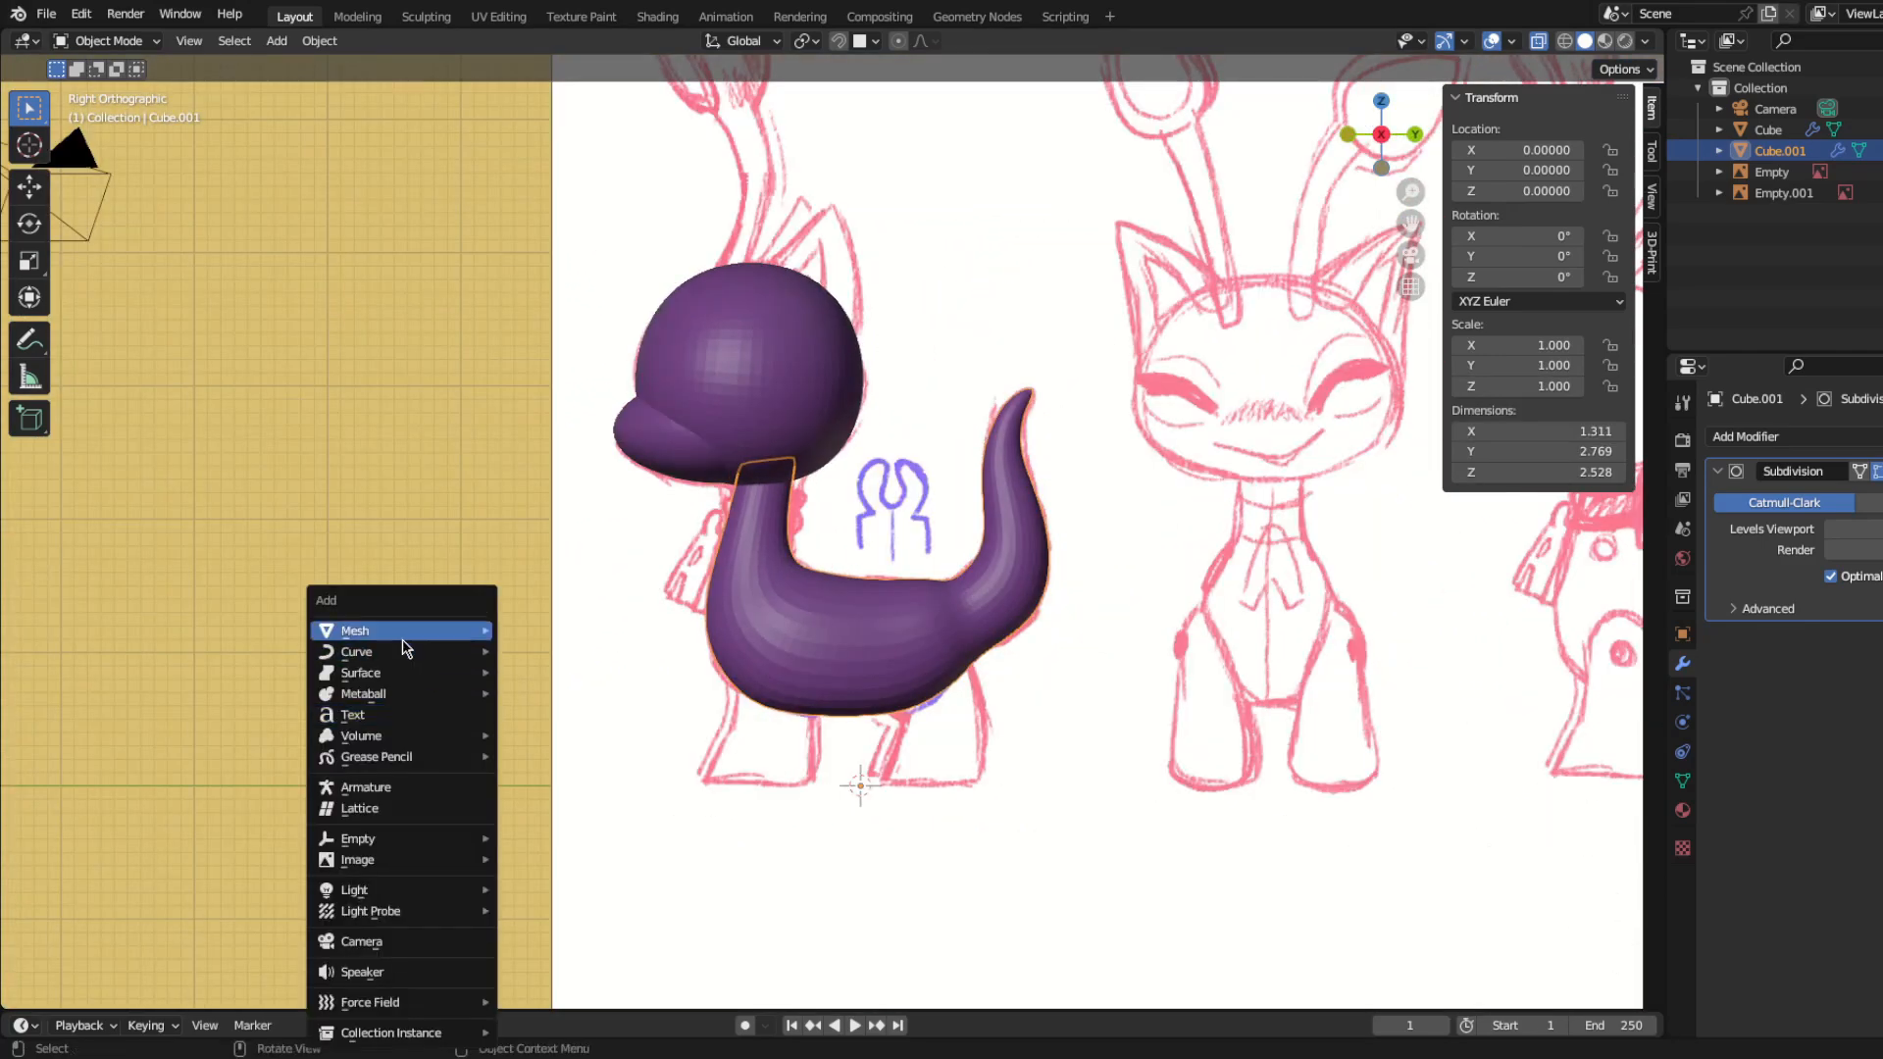
mouse_move(405, 640)
left_click(565, 651)
key("ctrl+3")
key("Tab")
Step: Scale the leg cube down and move it over the front shoulder in the side view
middle_click_drag(941, 879, 981, 764, "shift")
key("g")
left_click(897, 669)
key("s")
left_click(895, 672)
key("g")
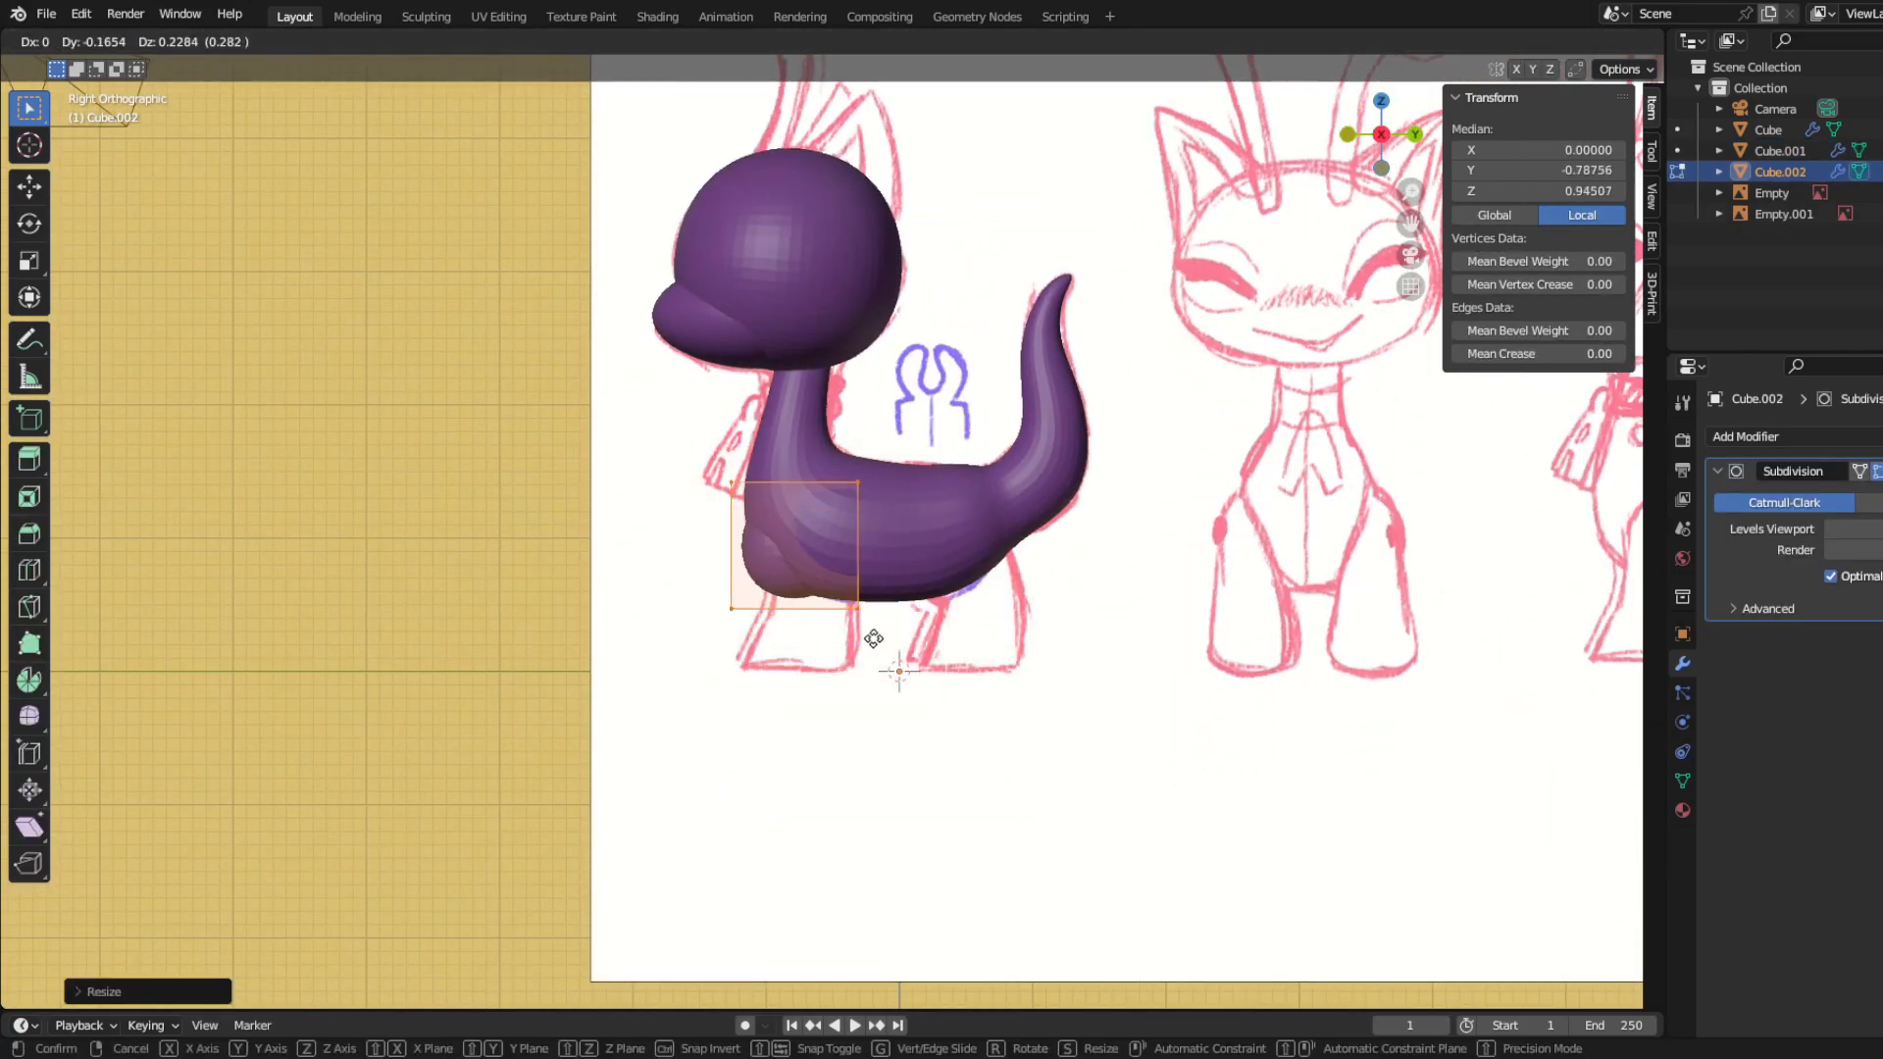
left_click(888, 639)
Step: Move the leg cube sideways and up to the shoulder on the body's positive-X side in the front view
key("KP_1")
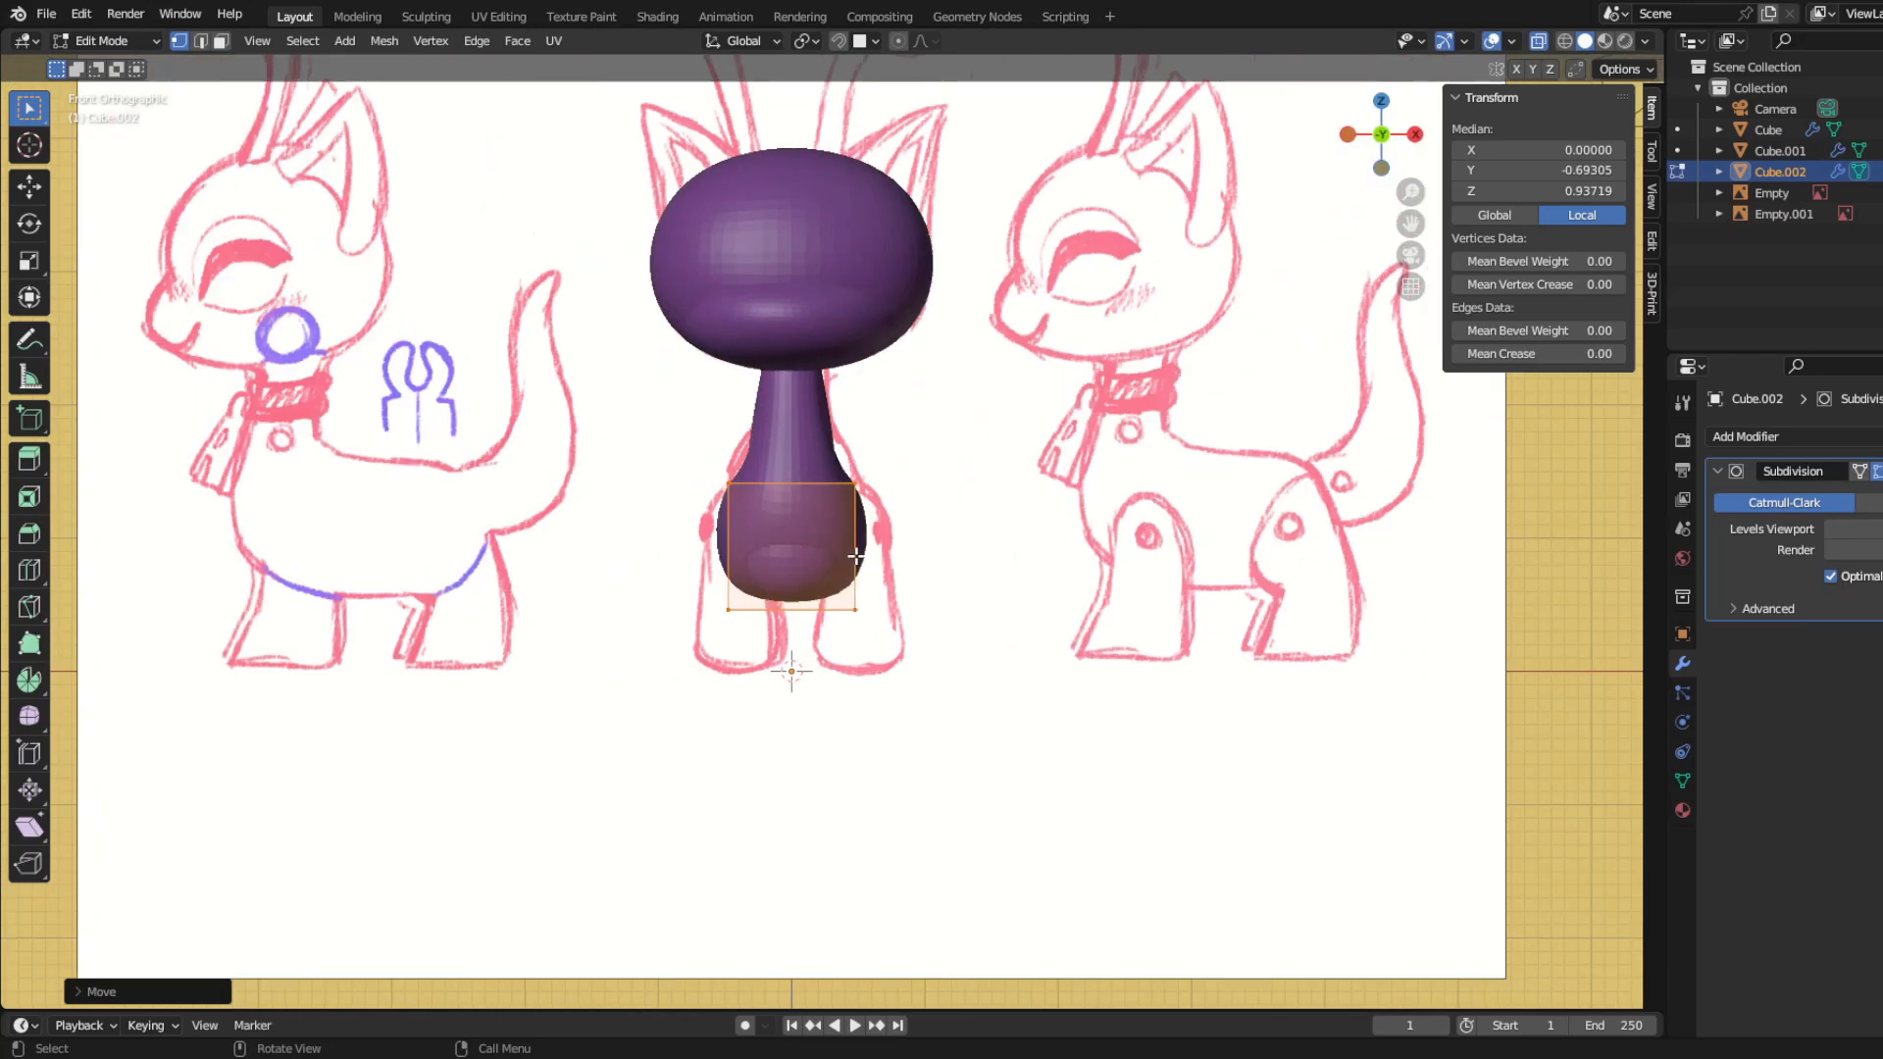
key("g")
left_click(948, 588)
key("g")
left_click(971, 584)
Step: Scale the leg cube narrower along X and place it against the side of the body at the sketched shoulder
key("s")
key("x")
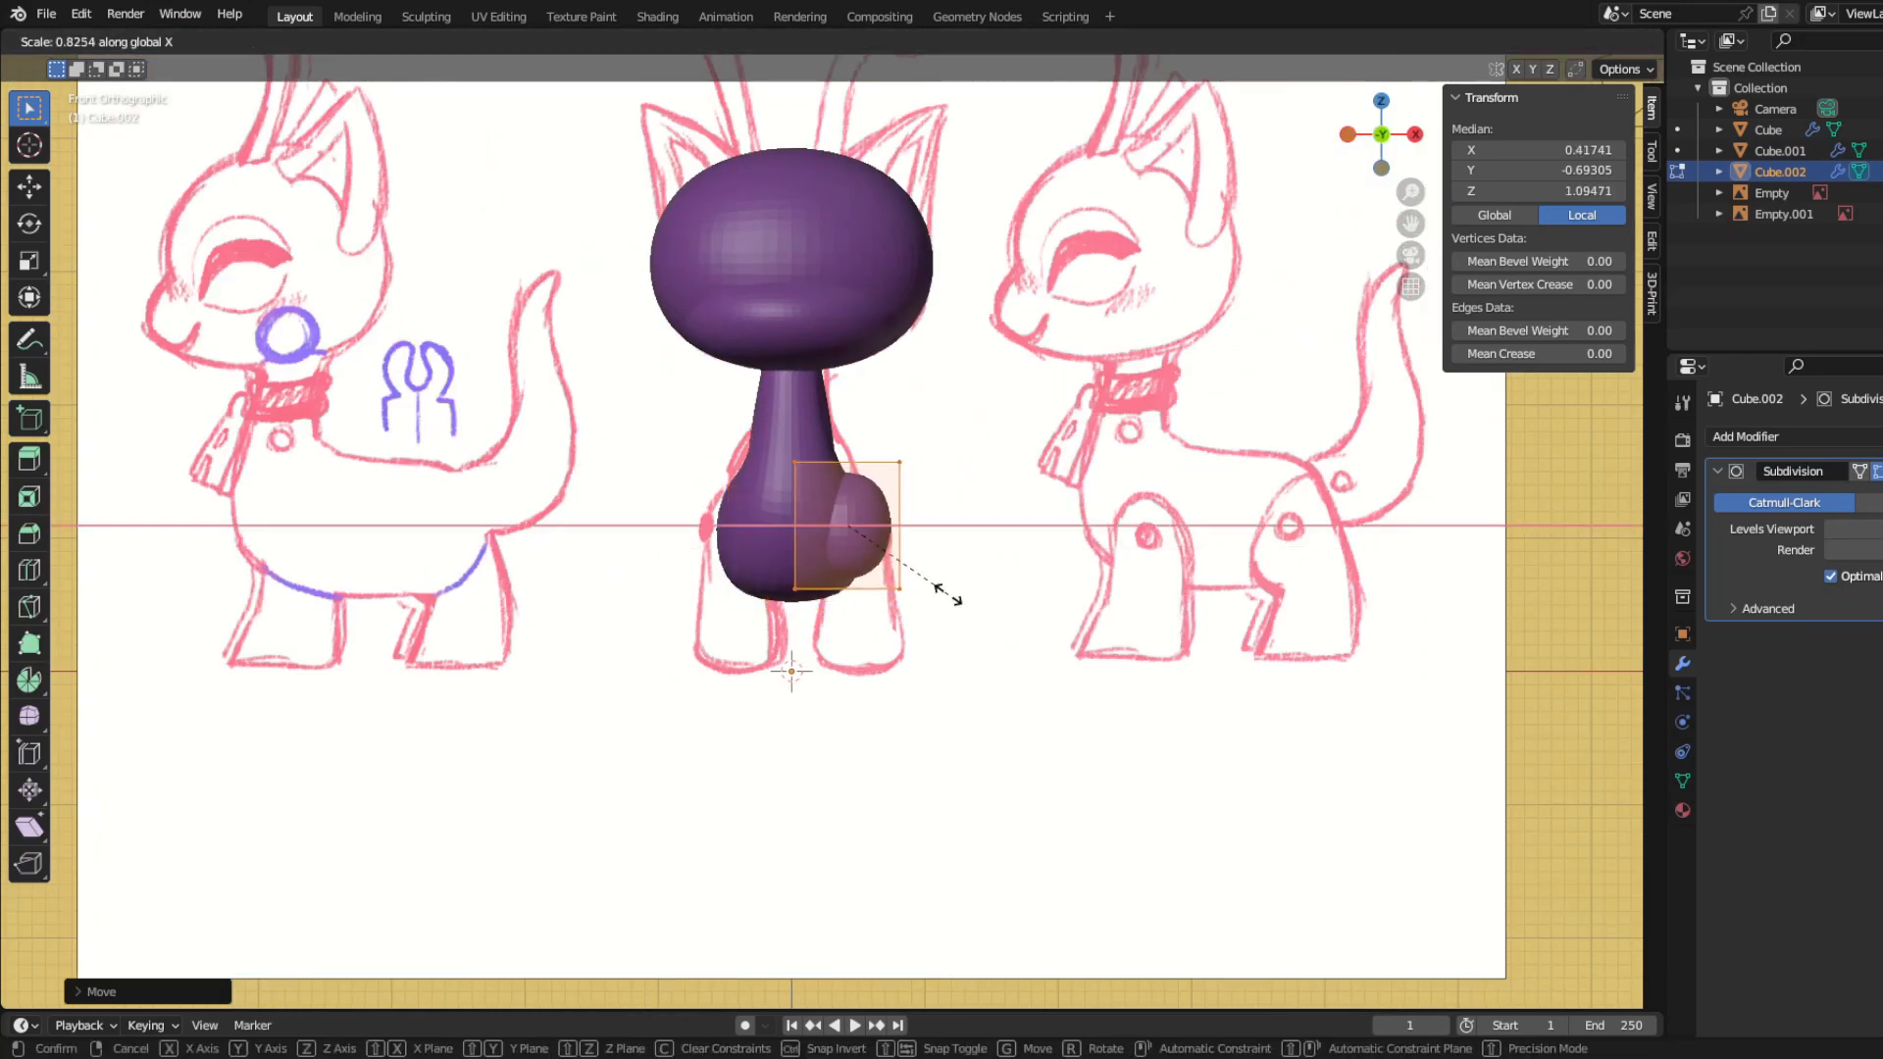
left_click(942, 622)
key("g")
left_click(959, 614)
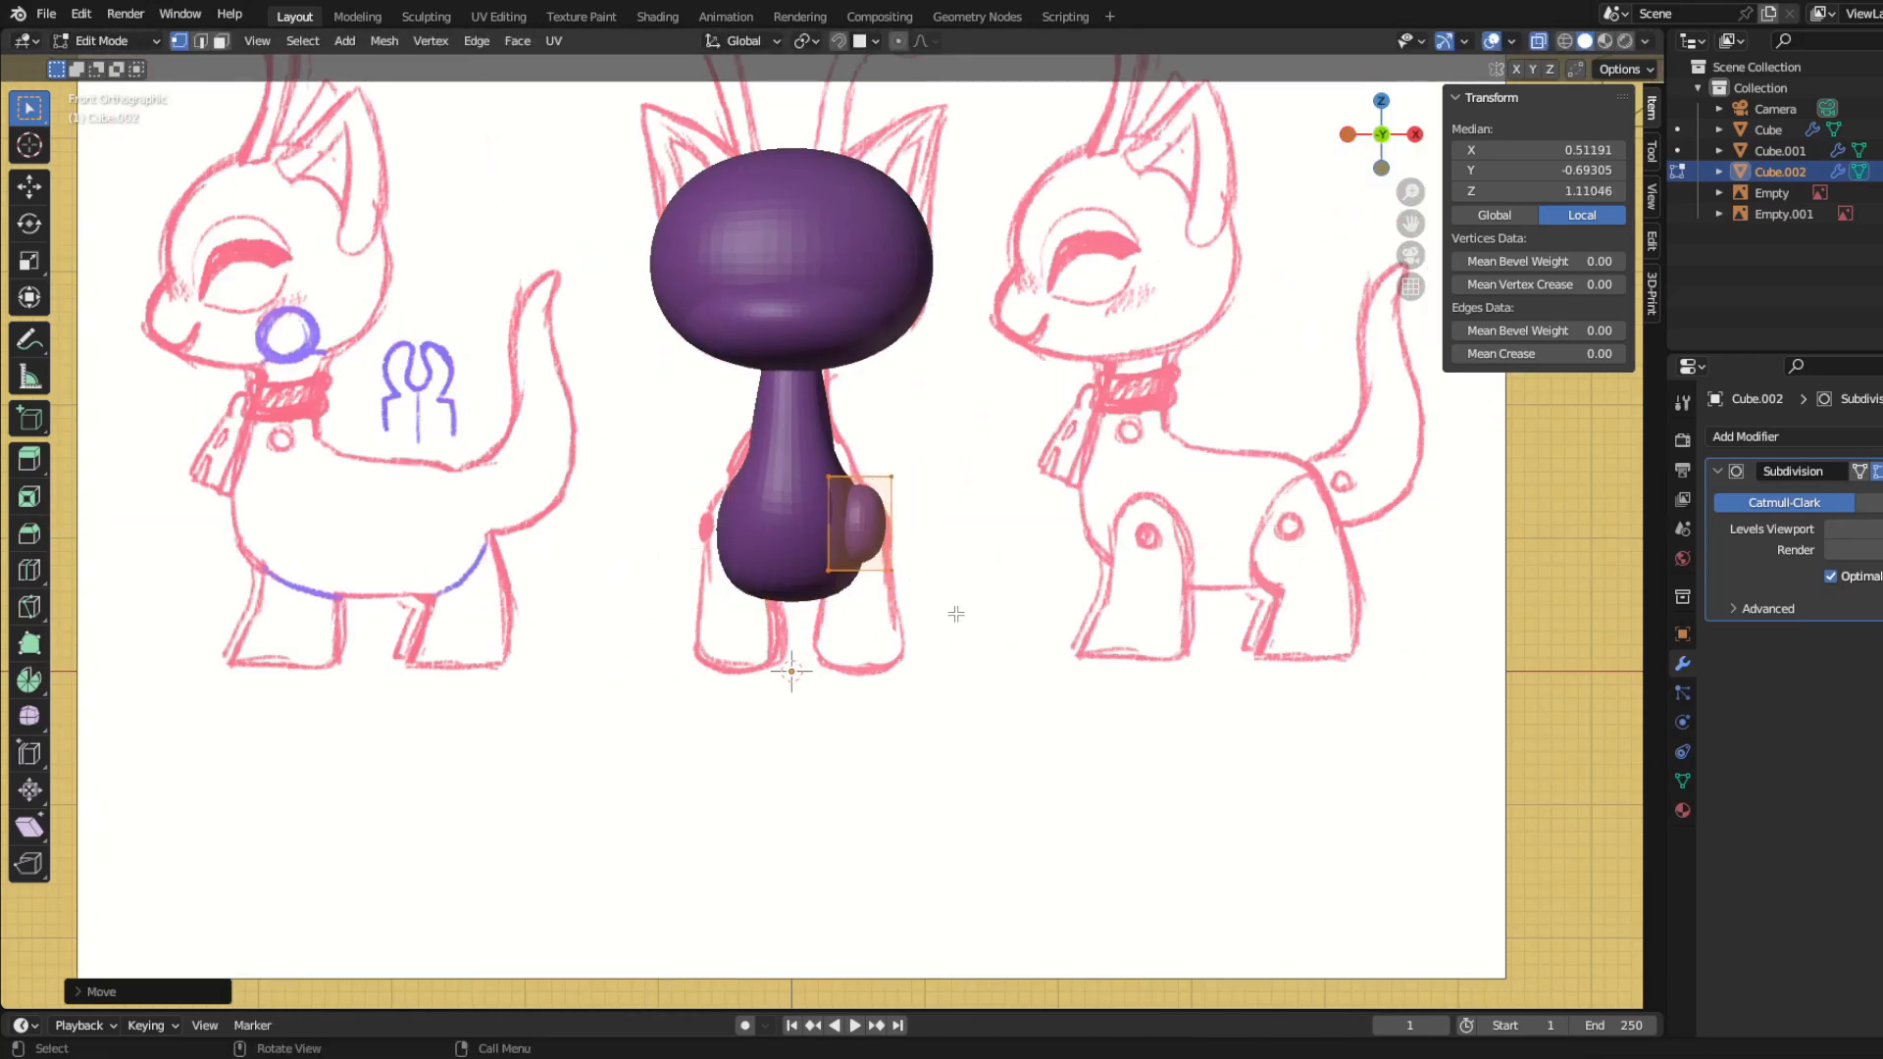
Step: Shift the front leg's lower rear vertices to the sketch outline and extrude the leg down towards the foot
key("KP_3")
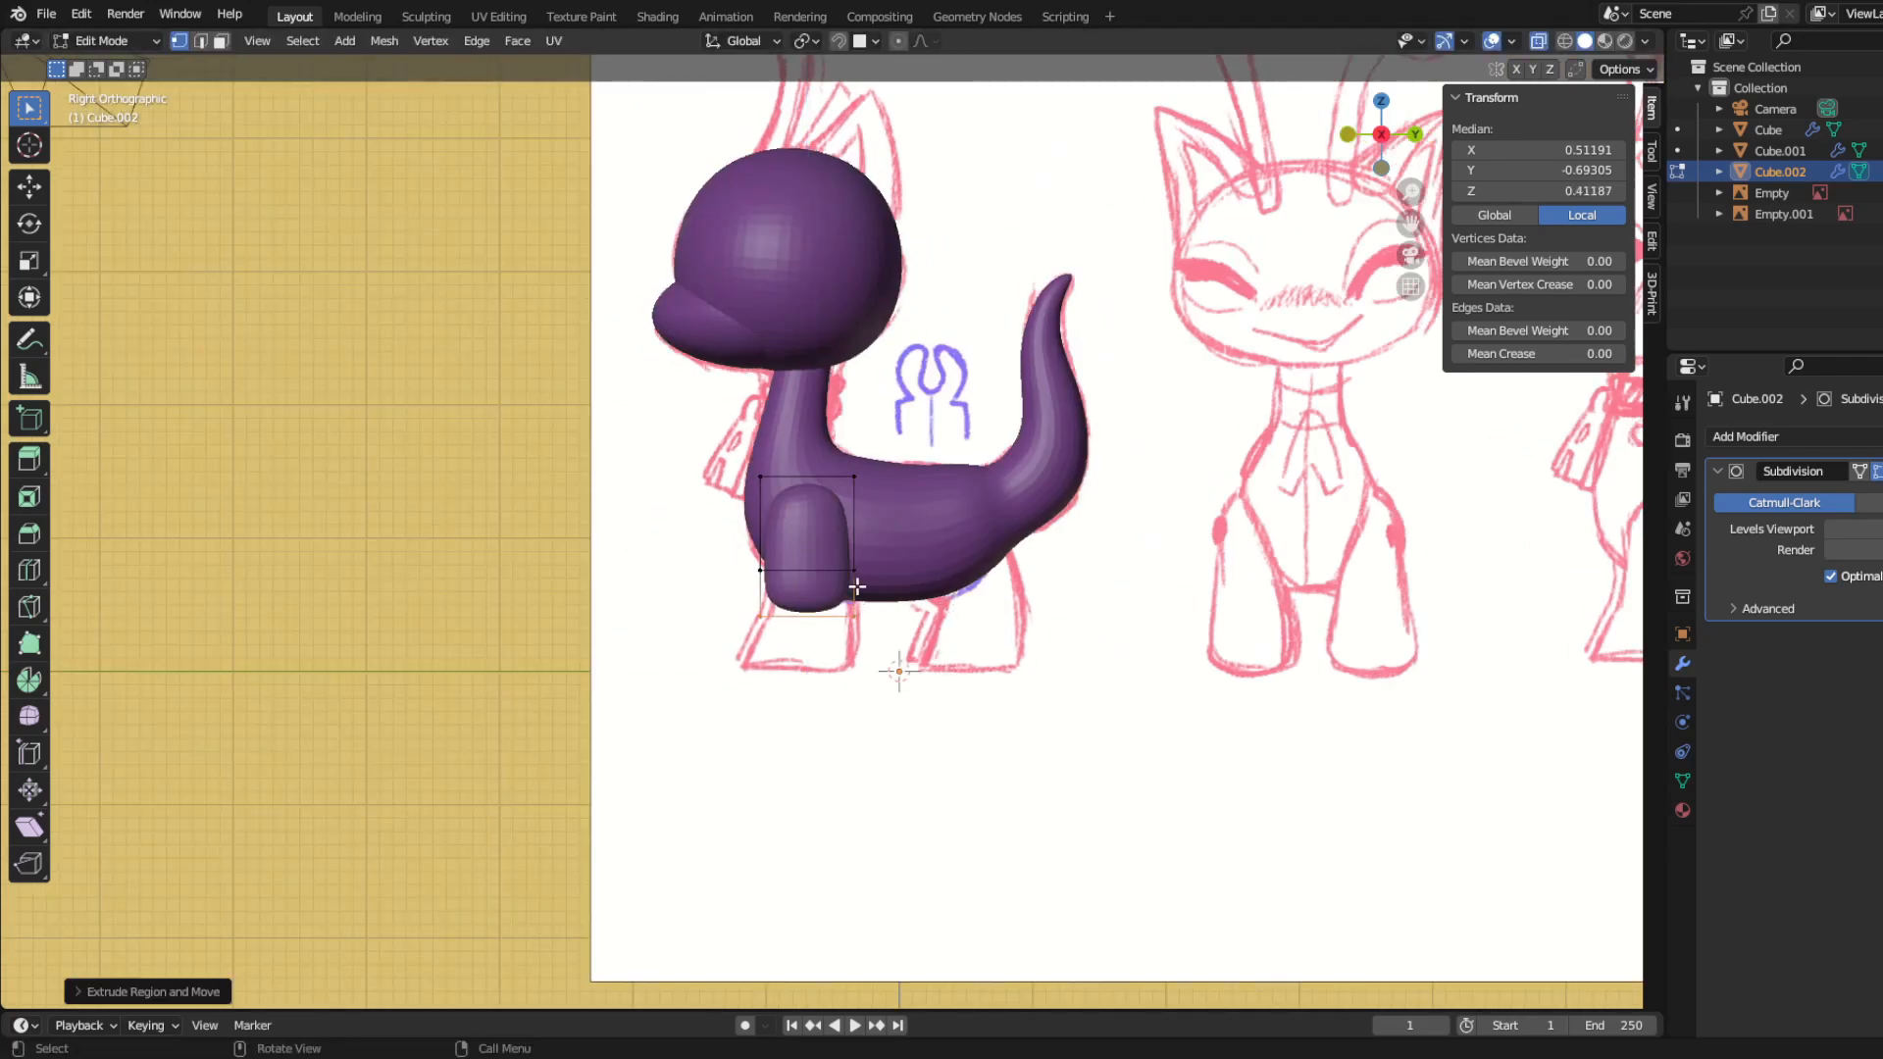
left_click_drag(889, 598, 840, 553)
key("g")
left_click(875, 589)
key("e")
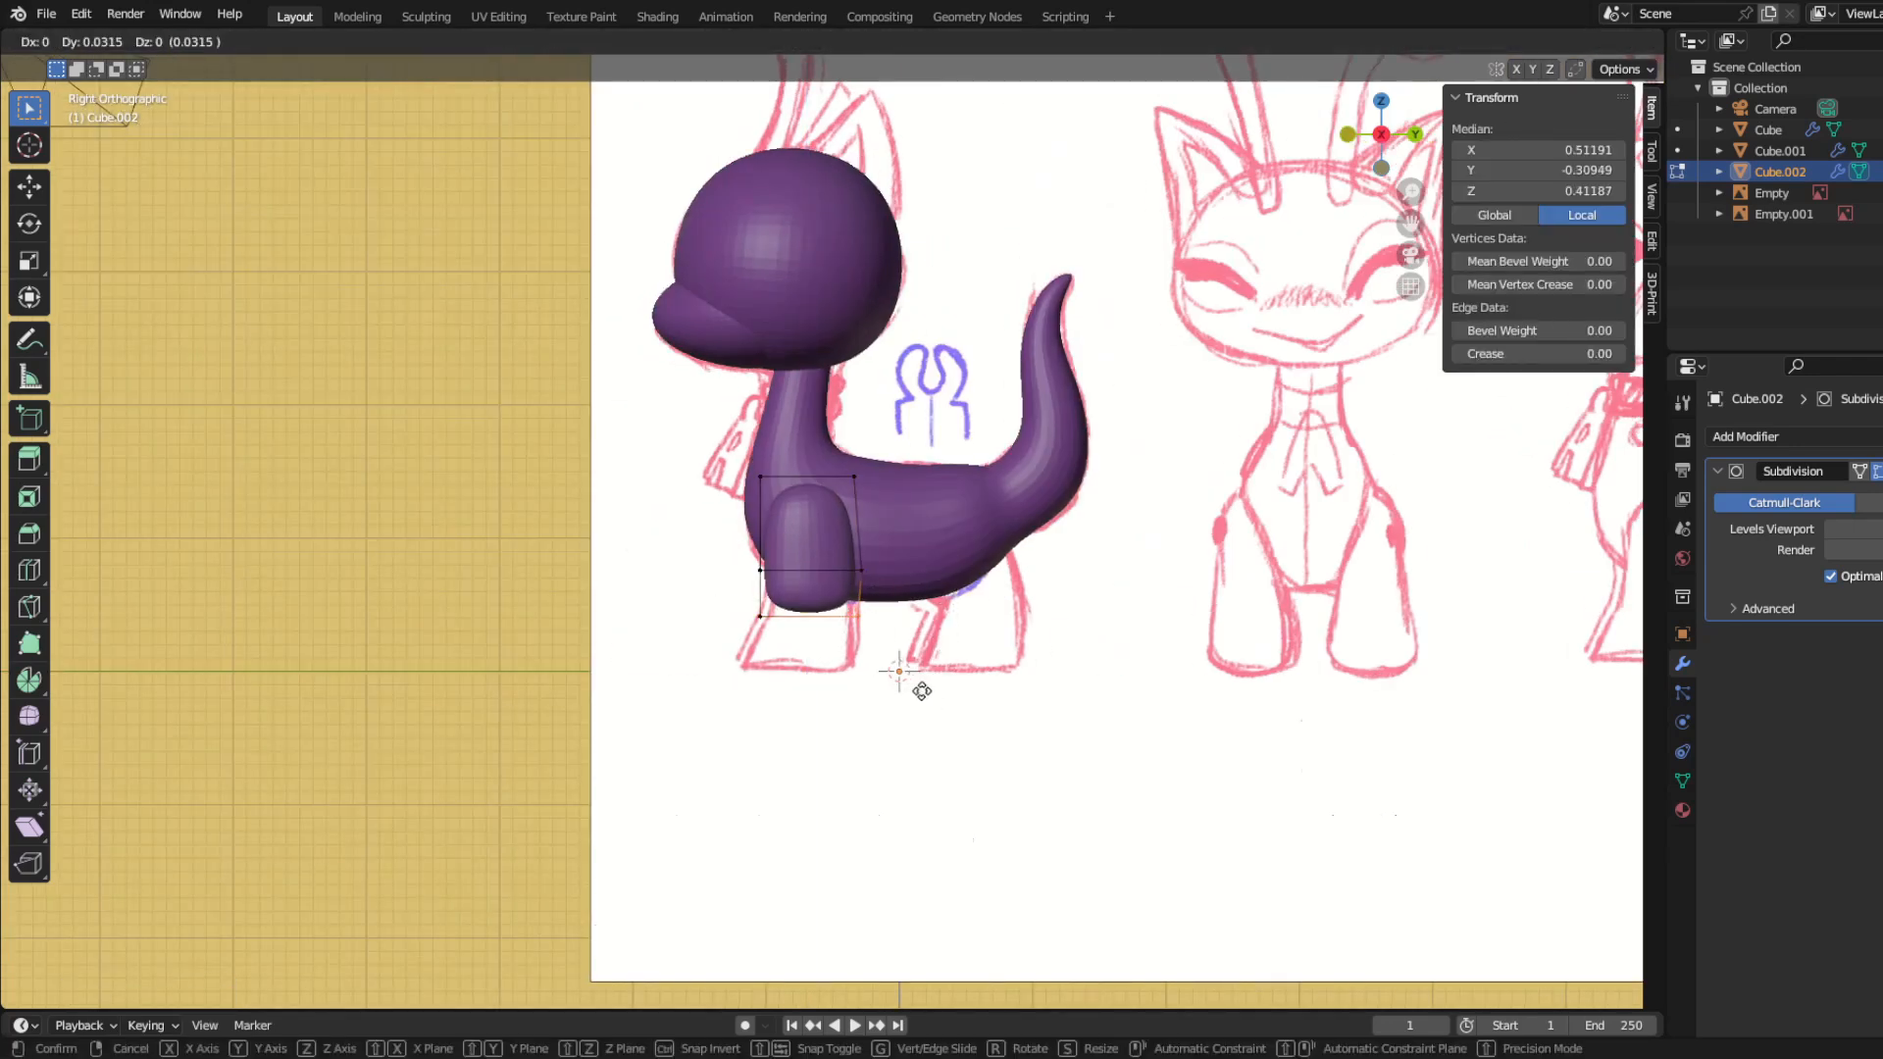
key("KP_1")
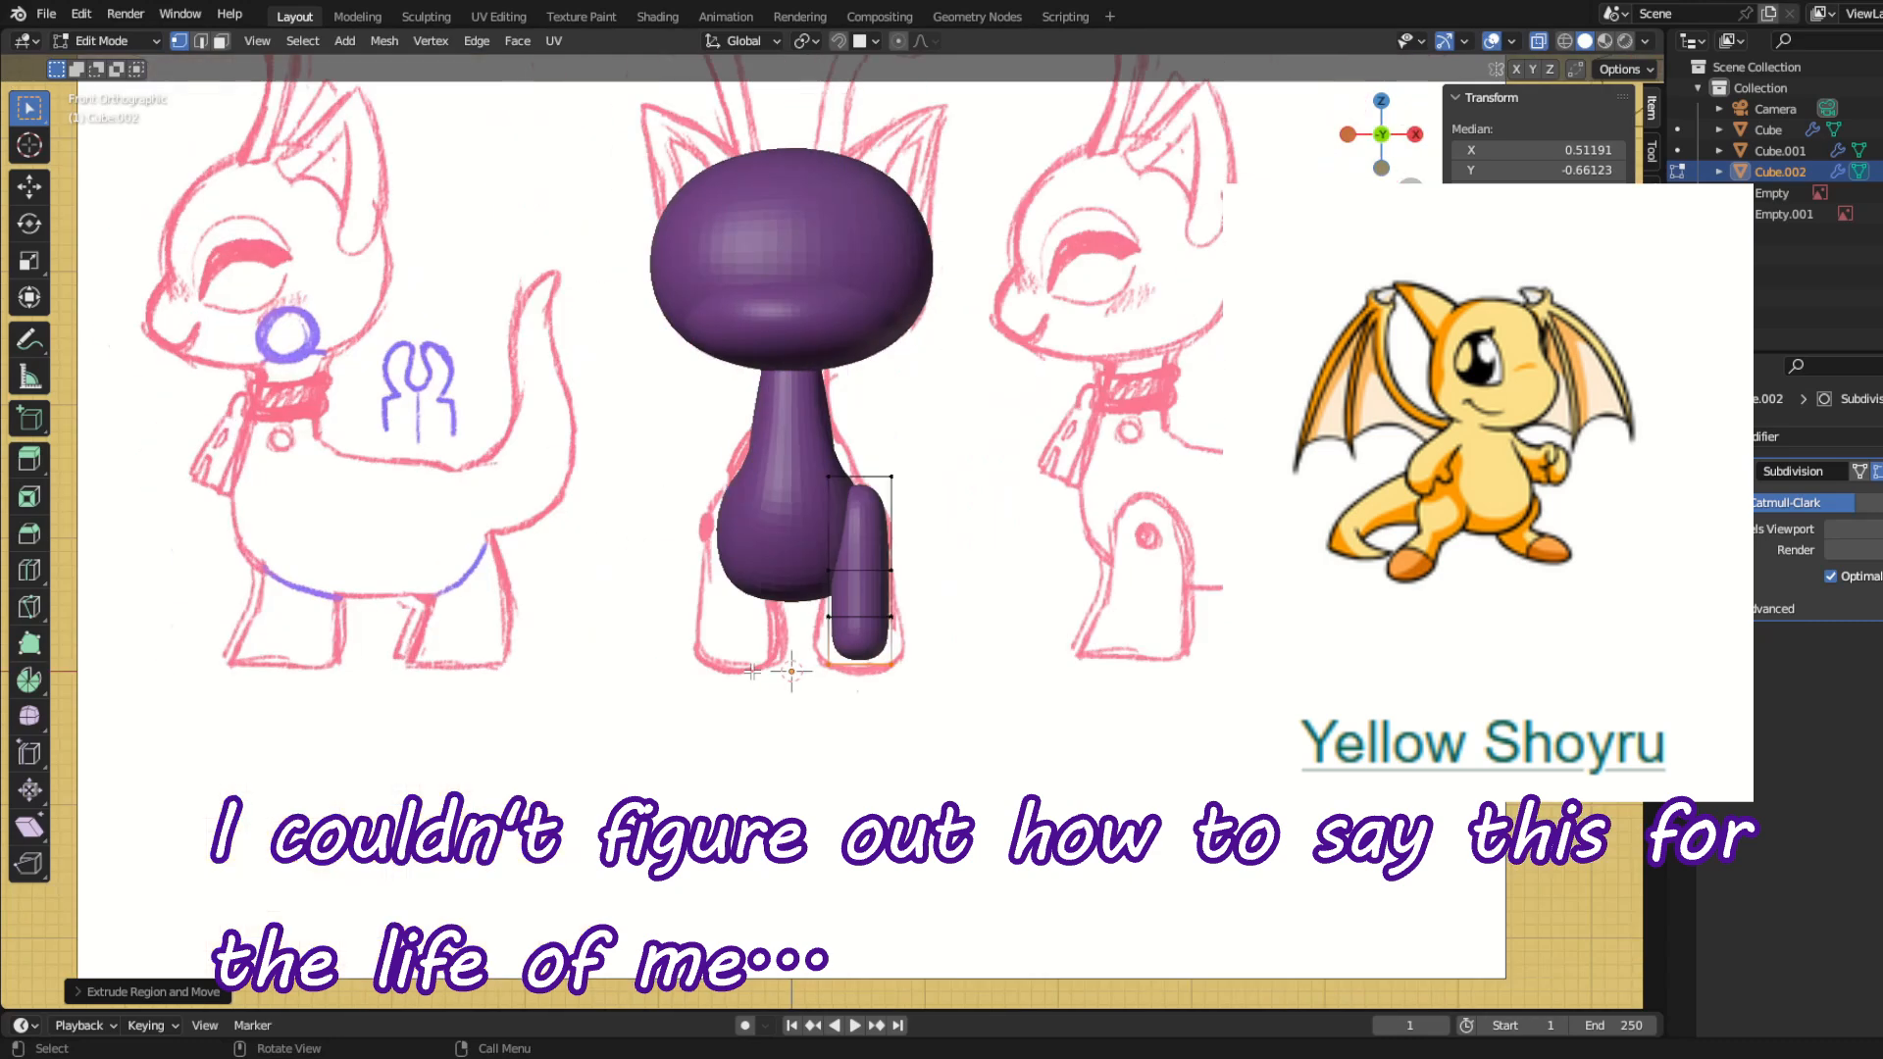
Step: Widen the bottom of the foot along X and resize the loop above it to follow the flared leg in the front sketch
key("s")
key("x")
left_click(1037, 736)
left_click_drag(796, 606, 930, 648)
key("s")
key("z")
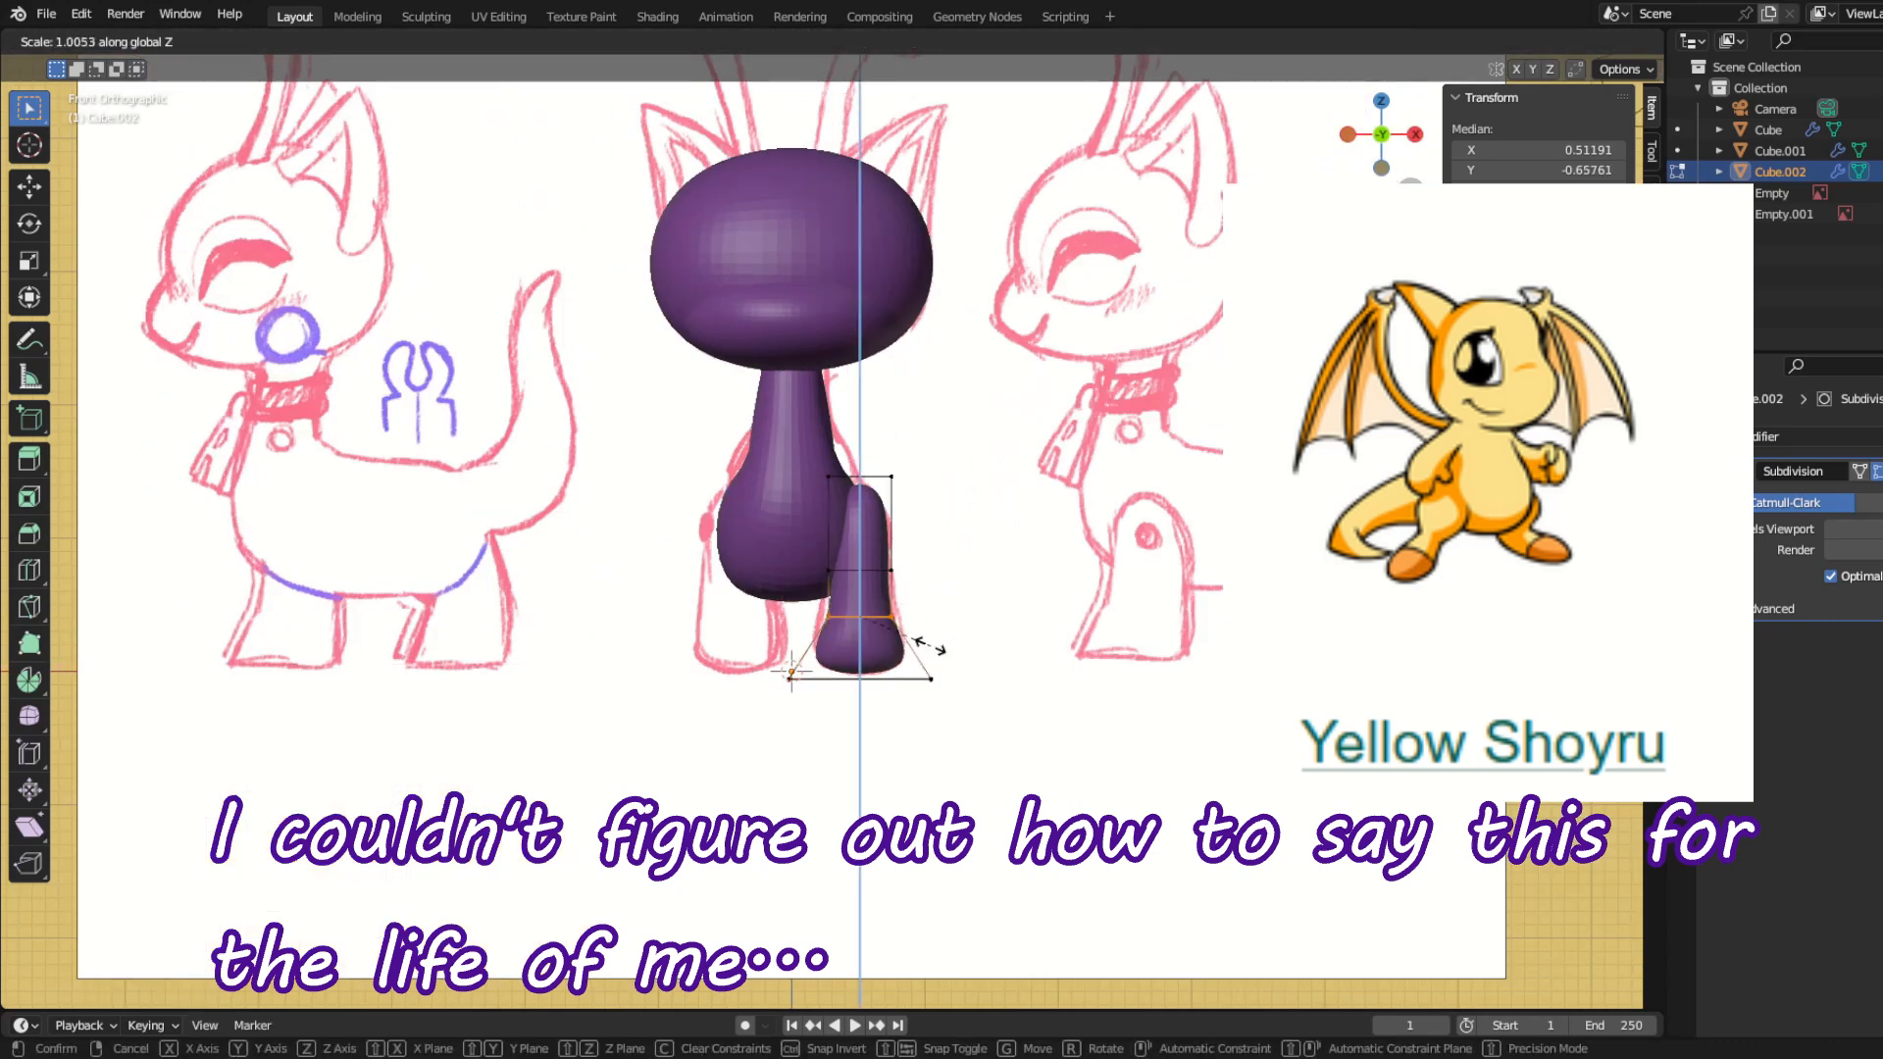
left_click(1025, 648)
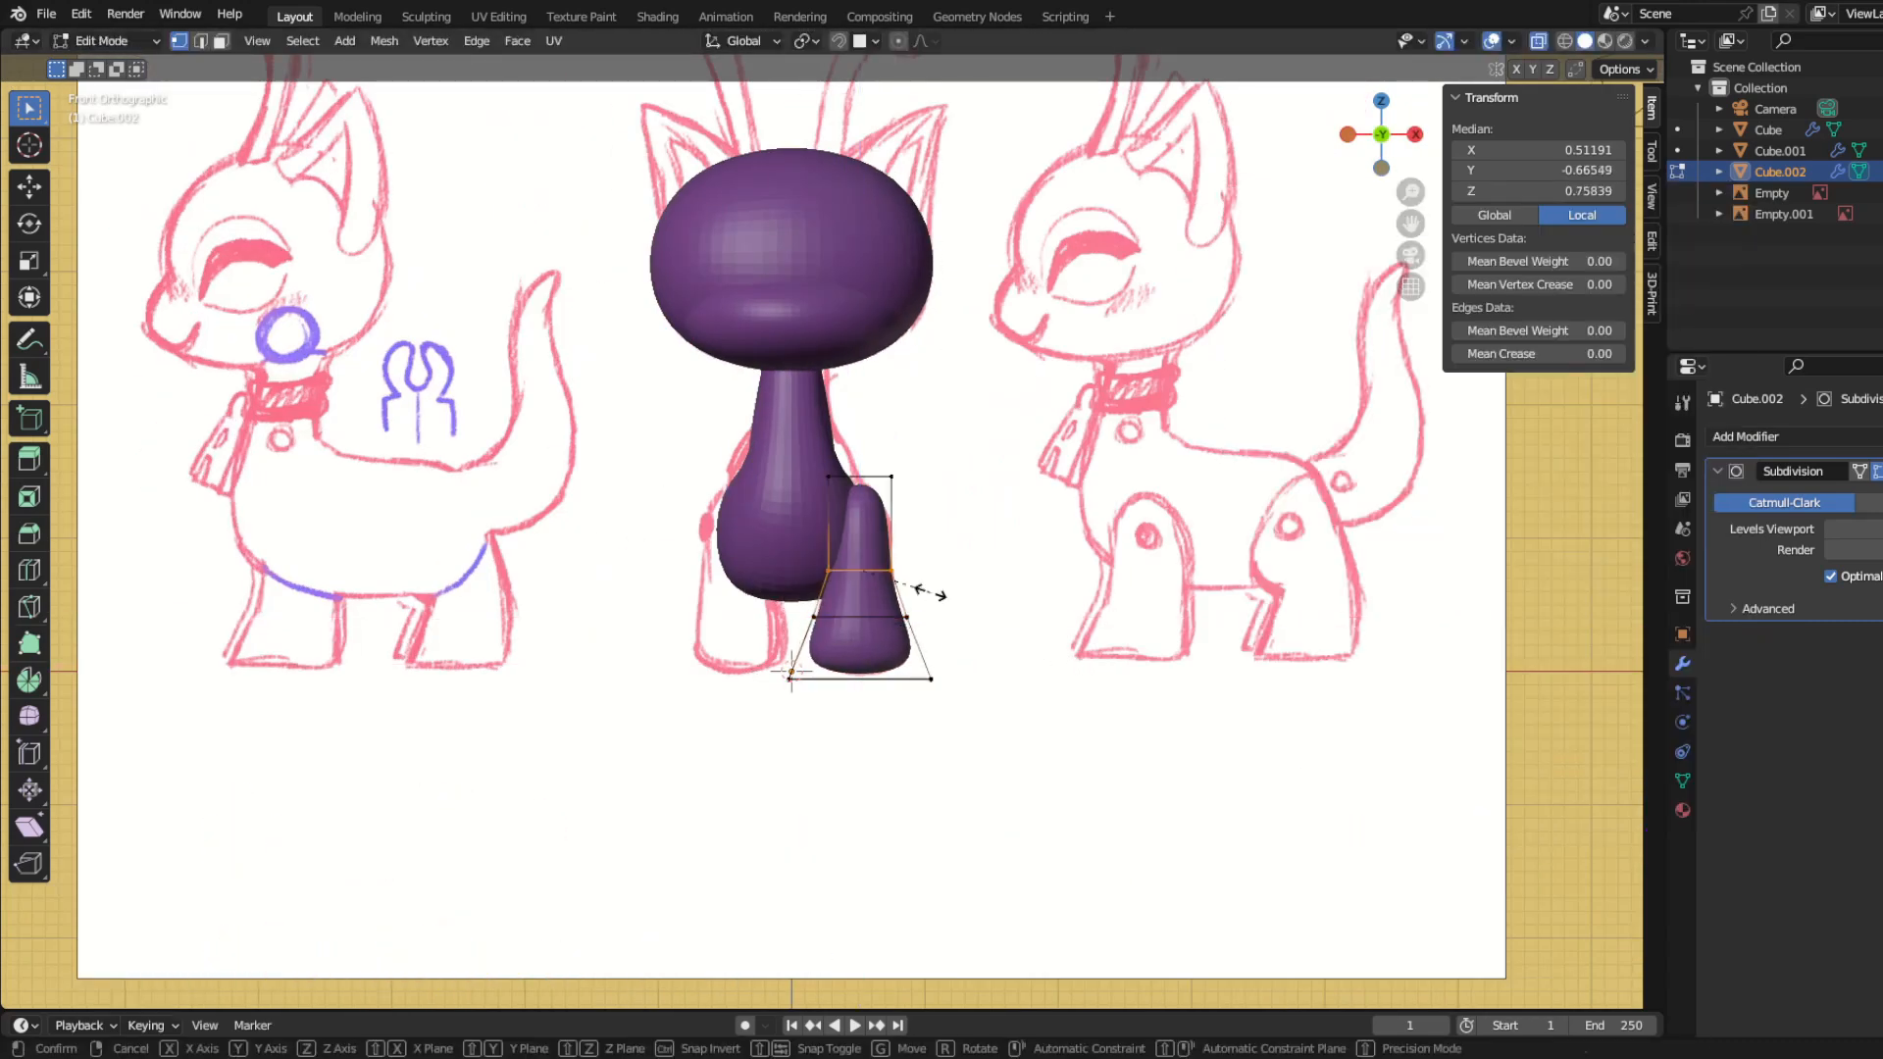
Step: Move the leg's top vertices to fit the shoulder and narrow the bottom of the foot along X
left_click(877, 467)
key("g")
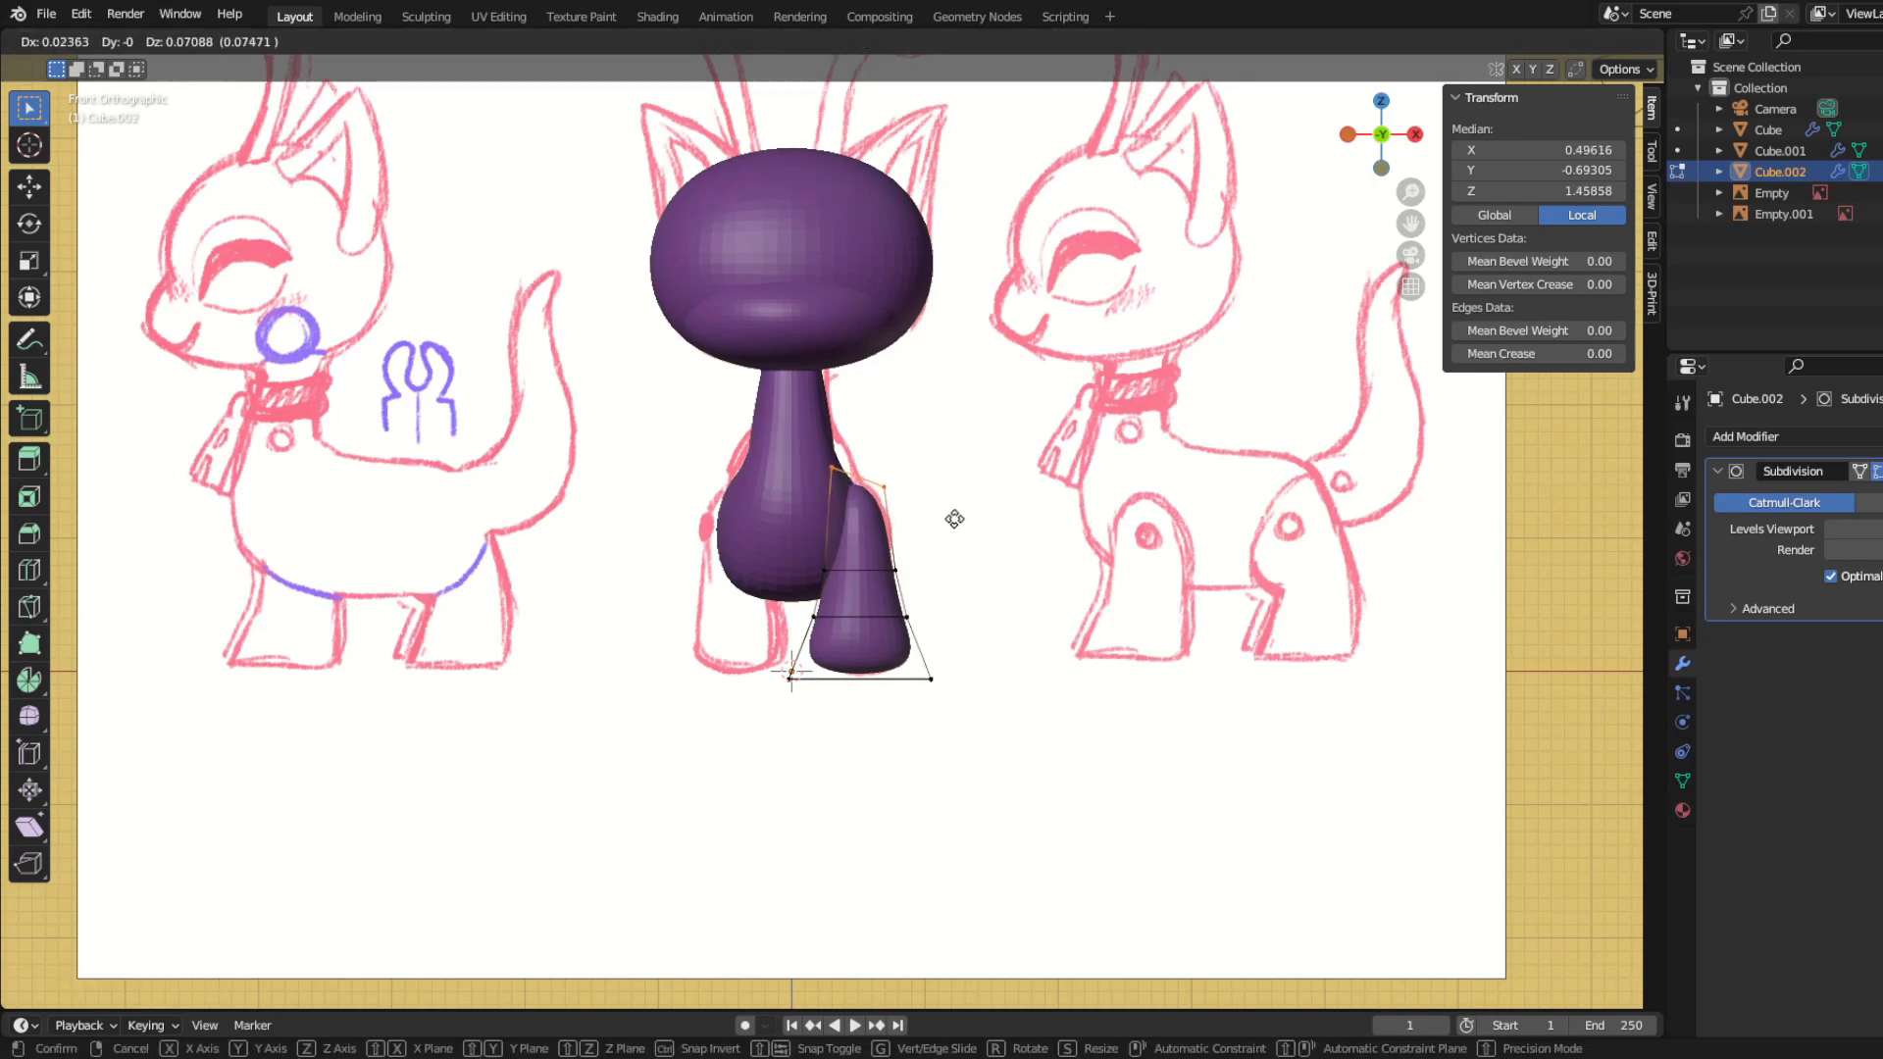
left_click(953, 518)
left_click_drag(760, 645, 1050, 780)
key("s")
key("x")
left_click(1013, 762)
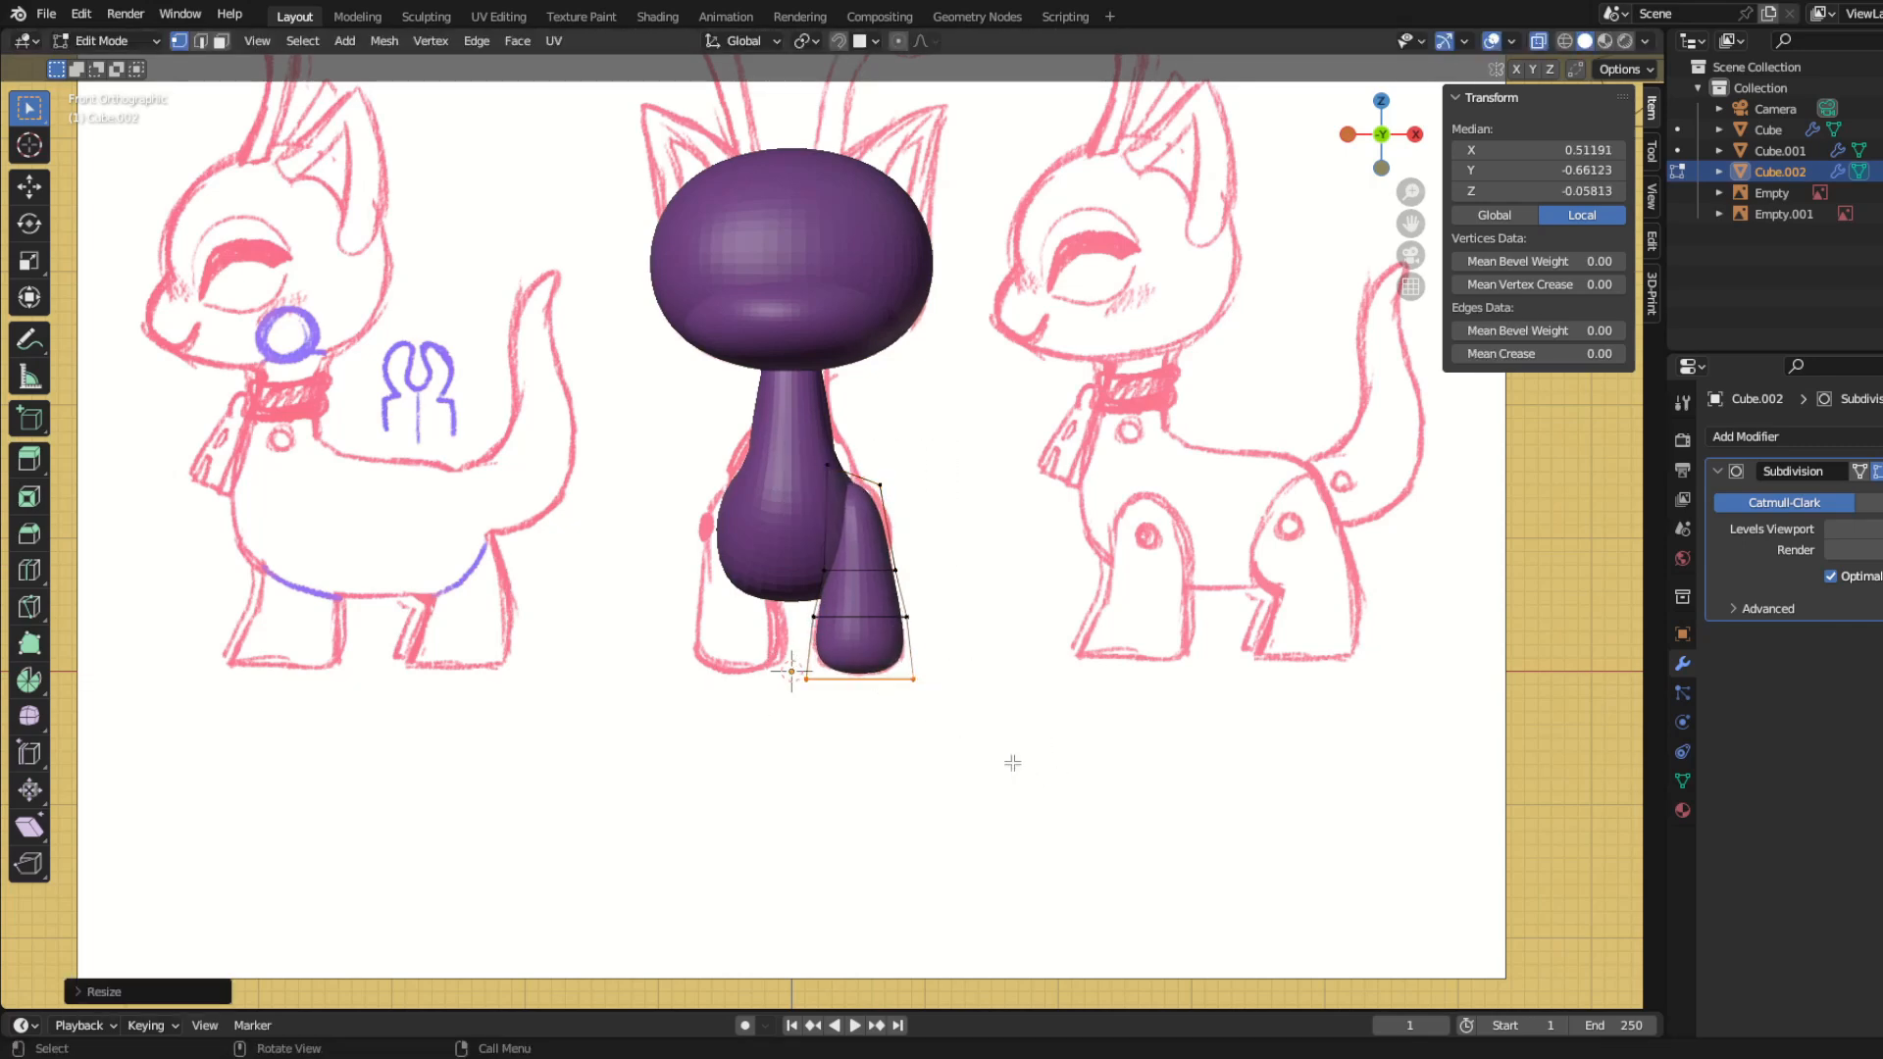
Step: Move the foot's front bottom edge forward in the side view and flatten the sole along Z
key("KP_3")
key("g")
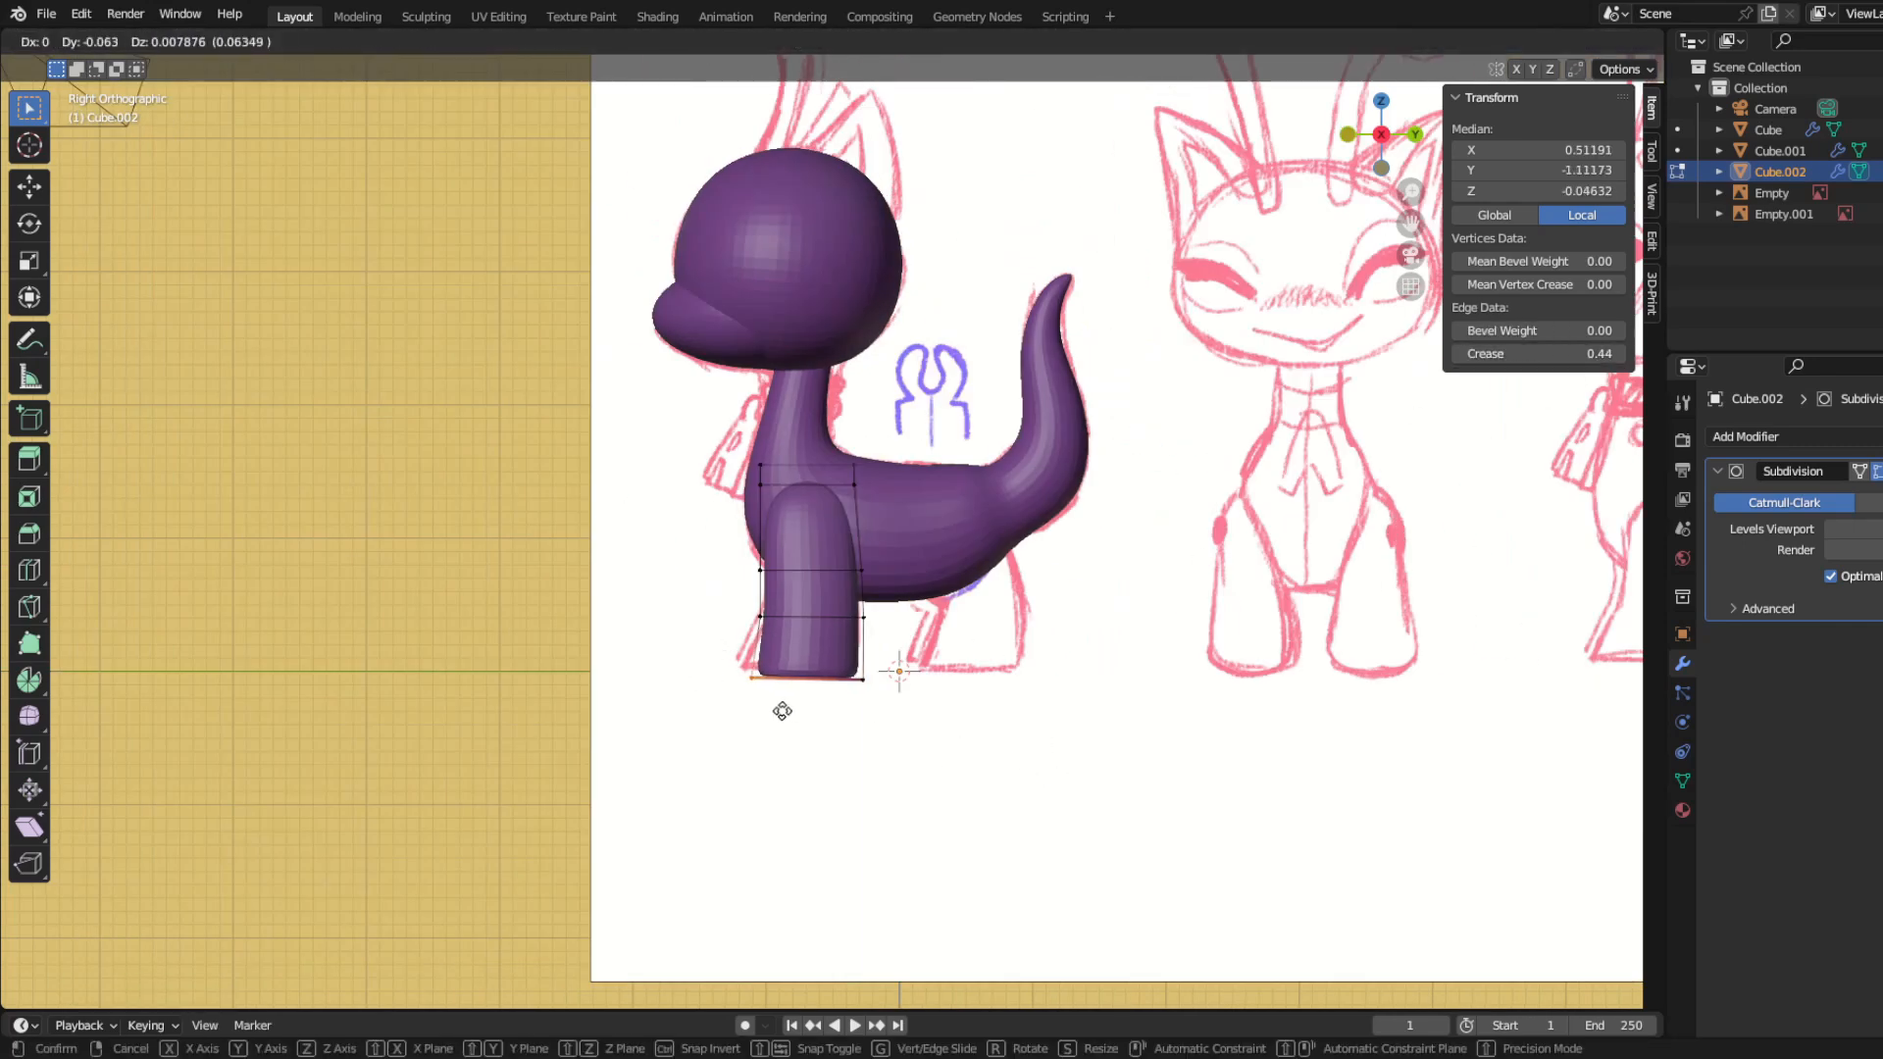
key("z")
left_click(971, 770)
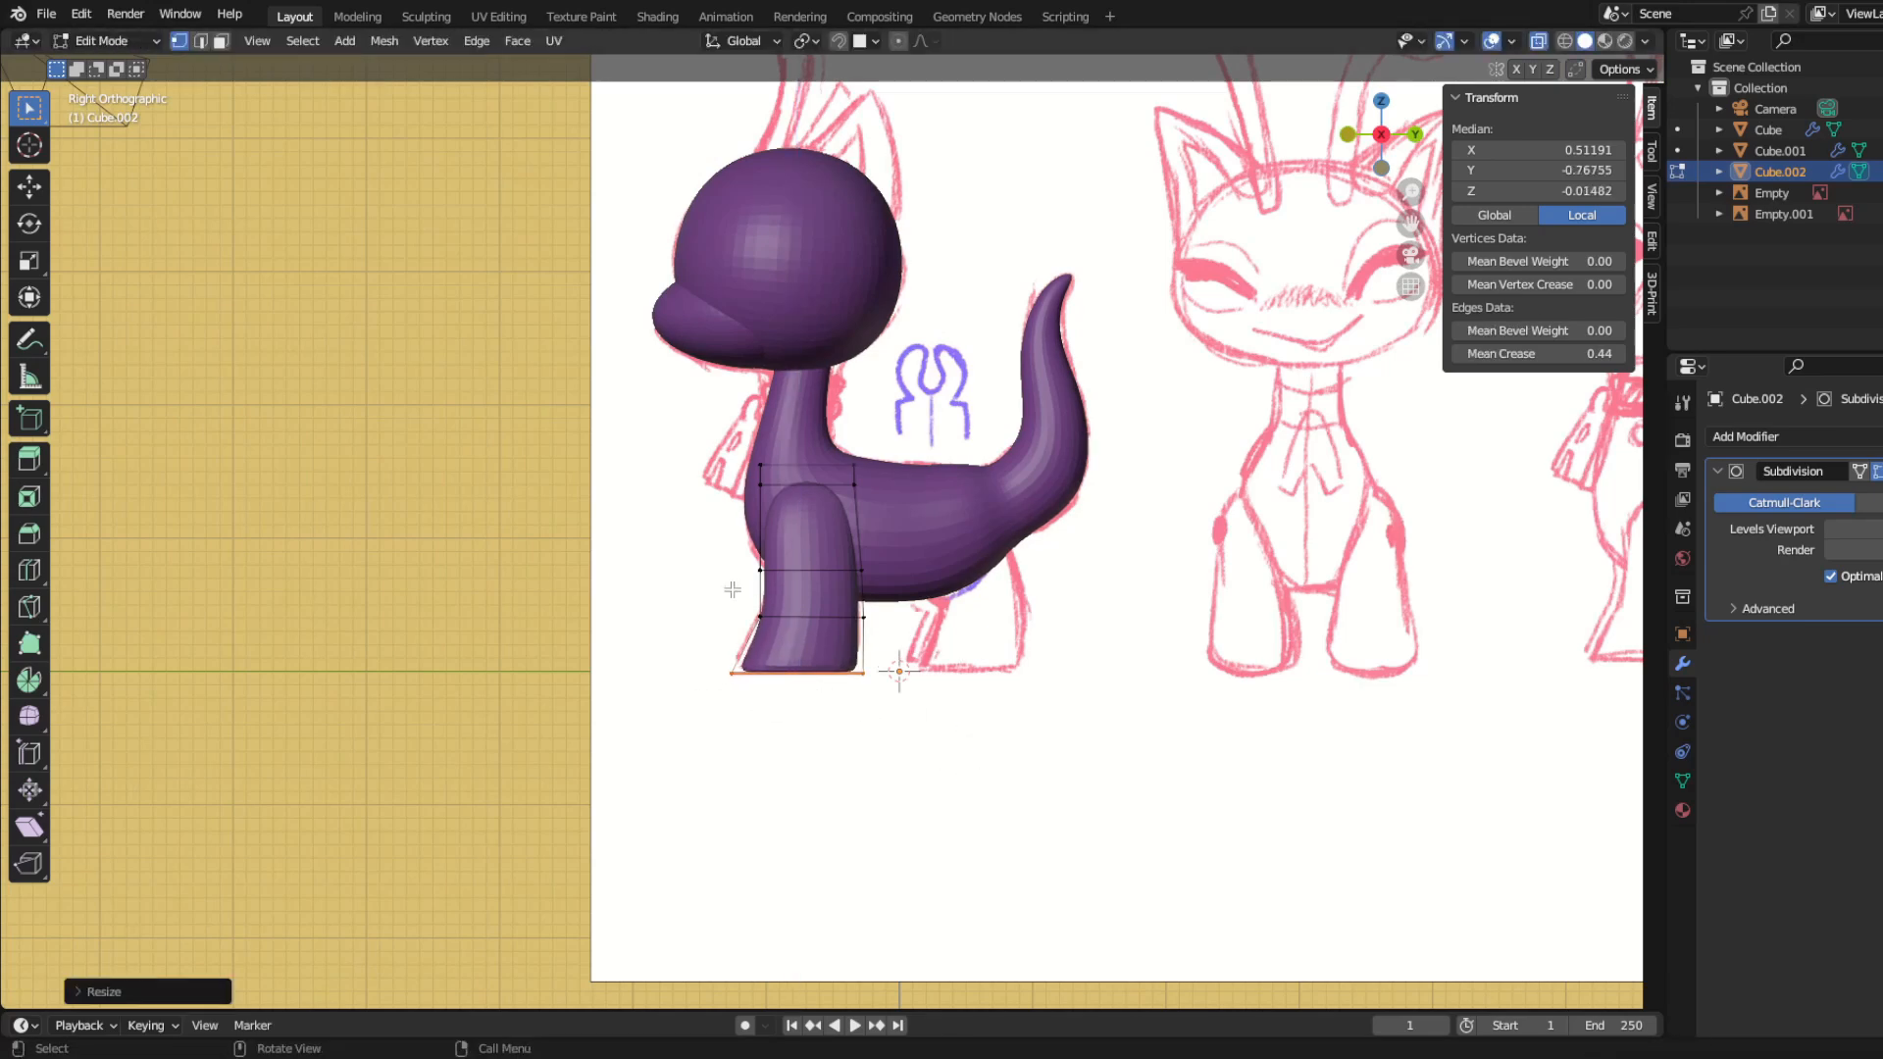
Step: Adjust the lower-leg loop above the foot to the side sketch and finish editing the leg mesh
left_click_drag(732, 593, 922, 648)
key("g")
left_click(933, 650)
key("g")
left_click(924, 649)
key("Tab")
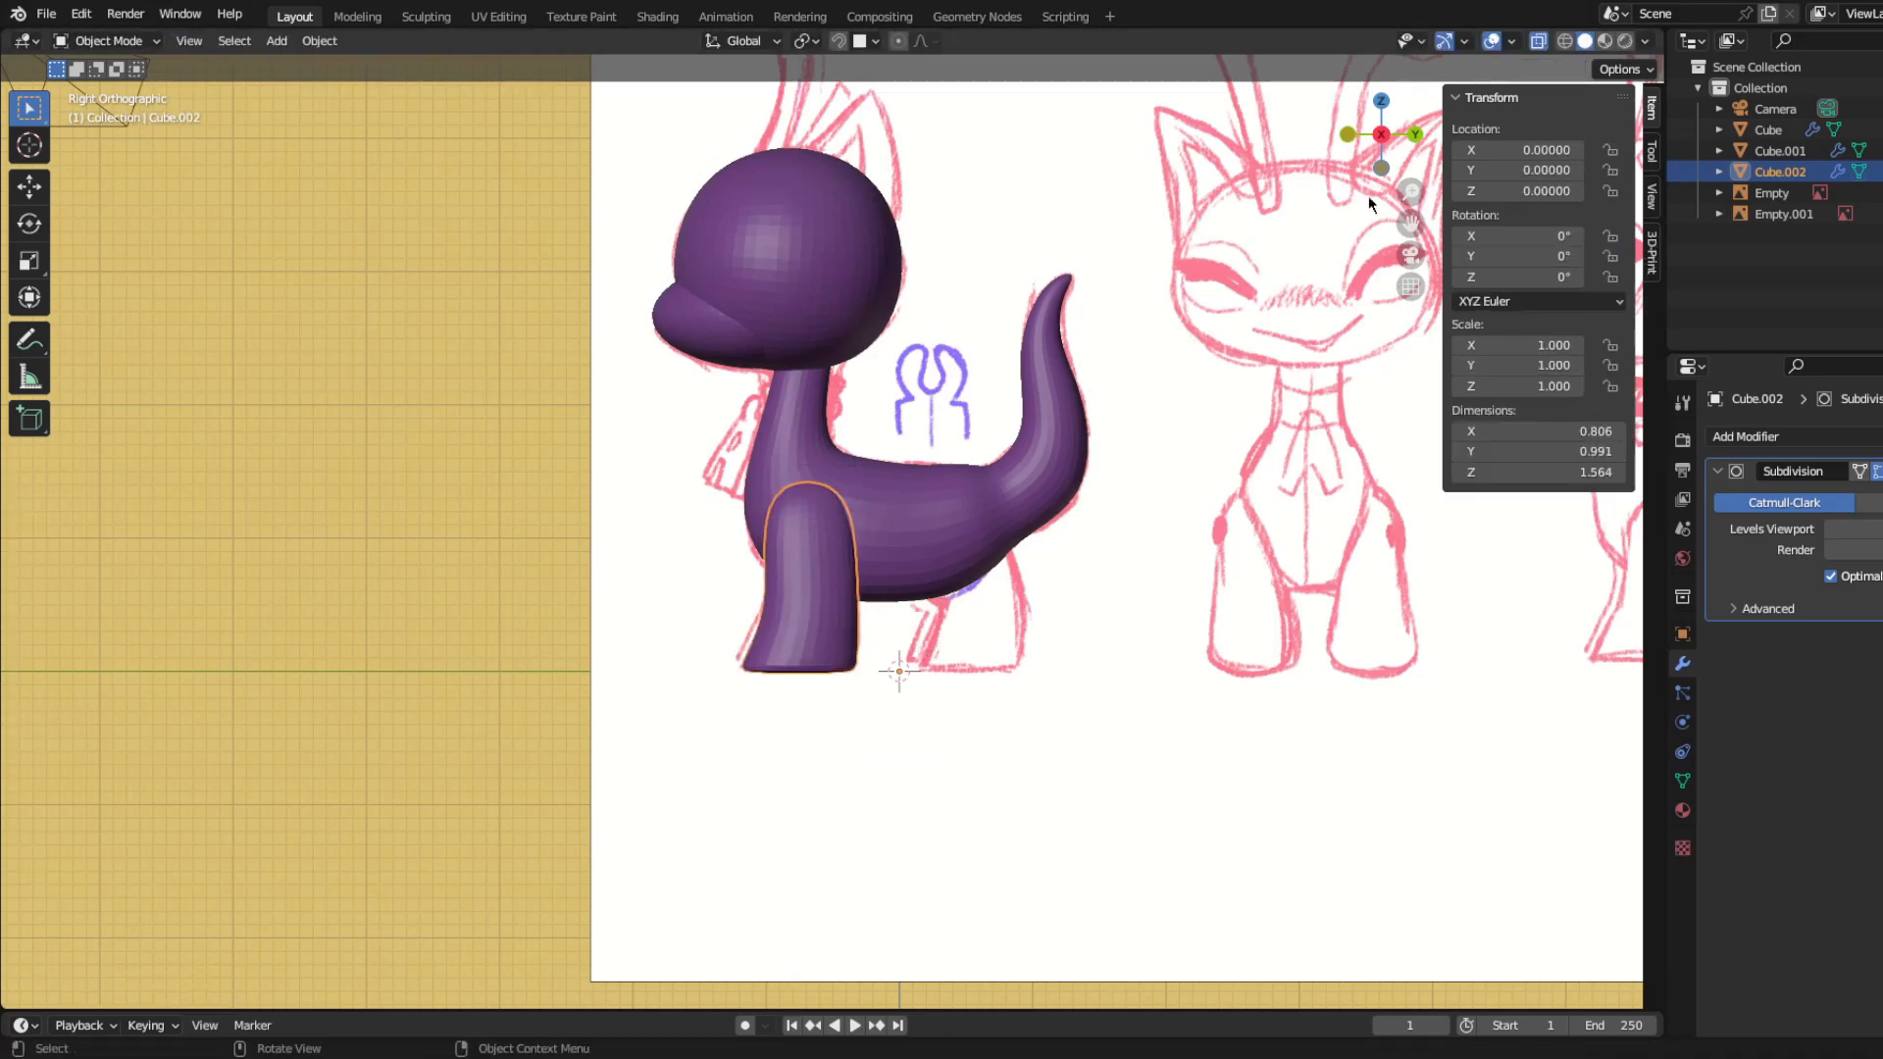
Step: Make the shaded model see-through so the reference sketch shows behind it
left_click(1648, 42)
left_click_drag(1756, 511, 1706, 511)
left_click(410, 517)
scroll(651, 604, "up", 2)
scroll(651, 604, "down", 3)
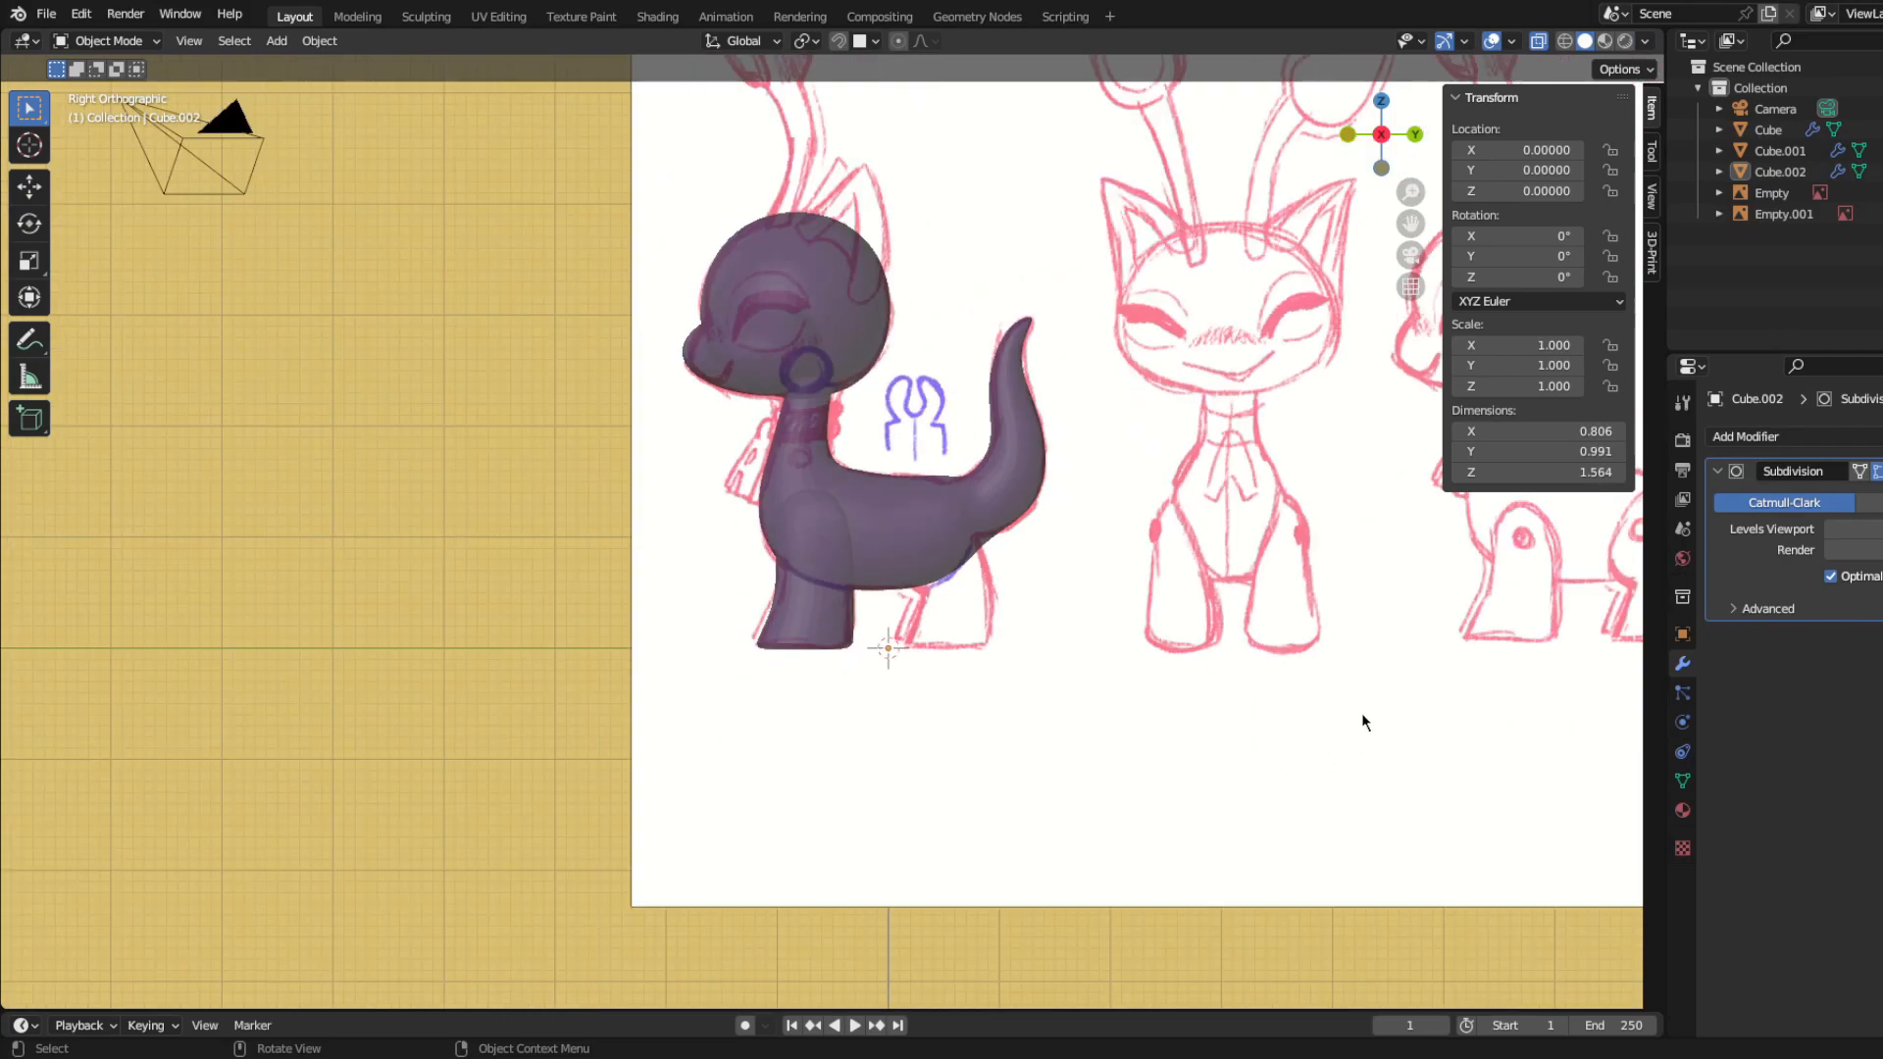
Step: Move the side reference image along Y until the side sketch with jointed legs lines up with the model
left_click(1106, 726)
scroll(1165, 690, "down", 3)
key("g")
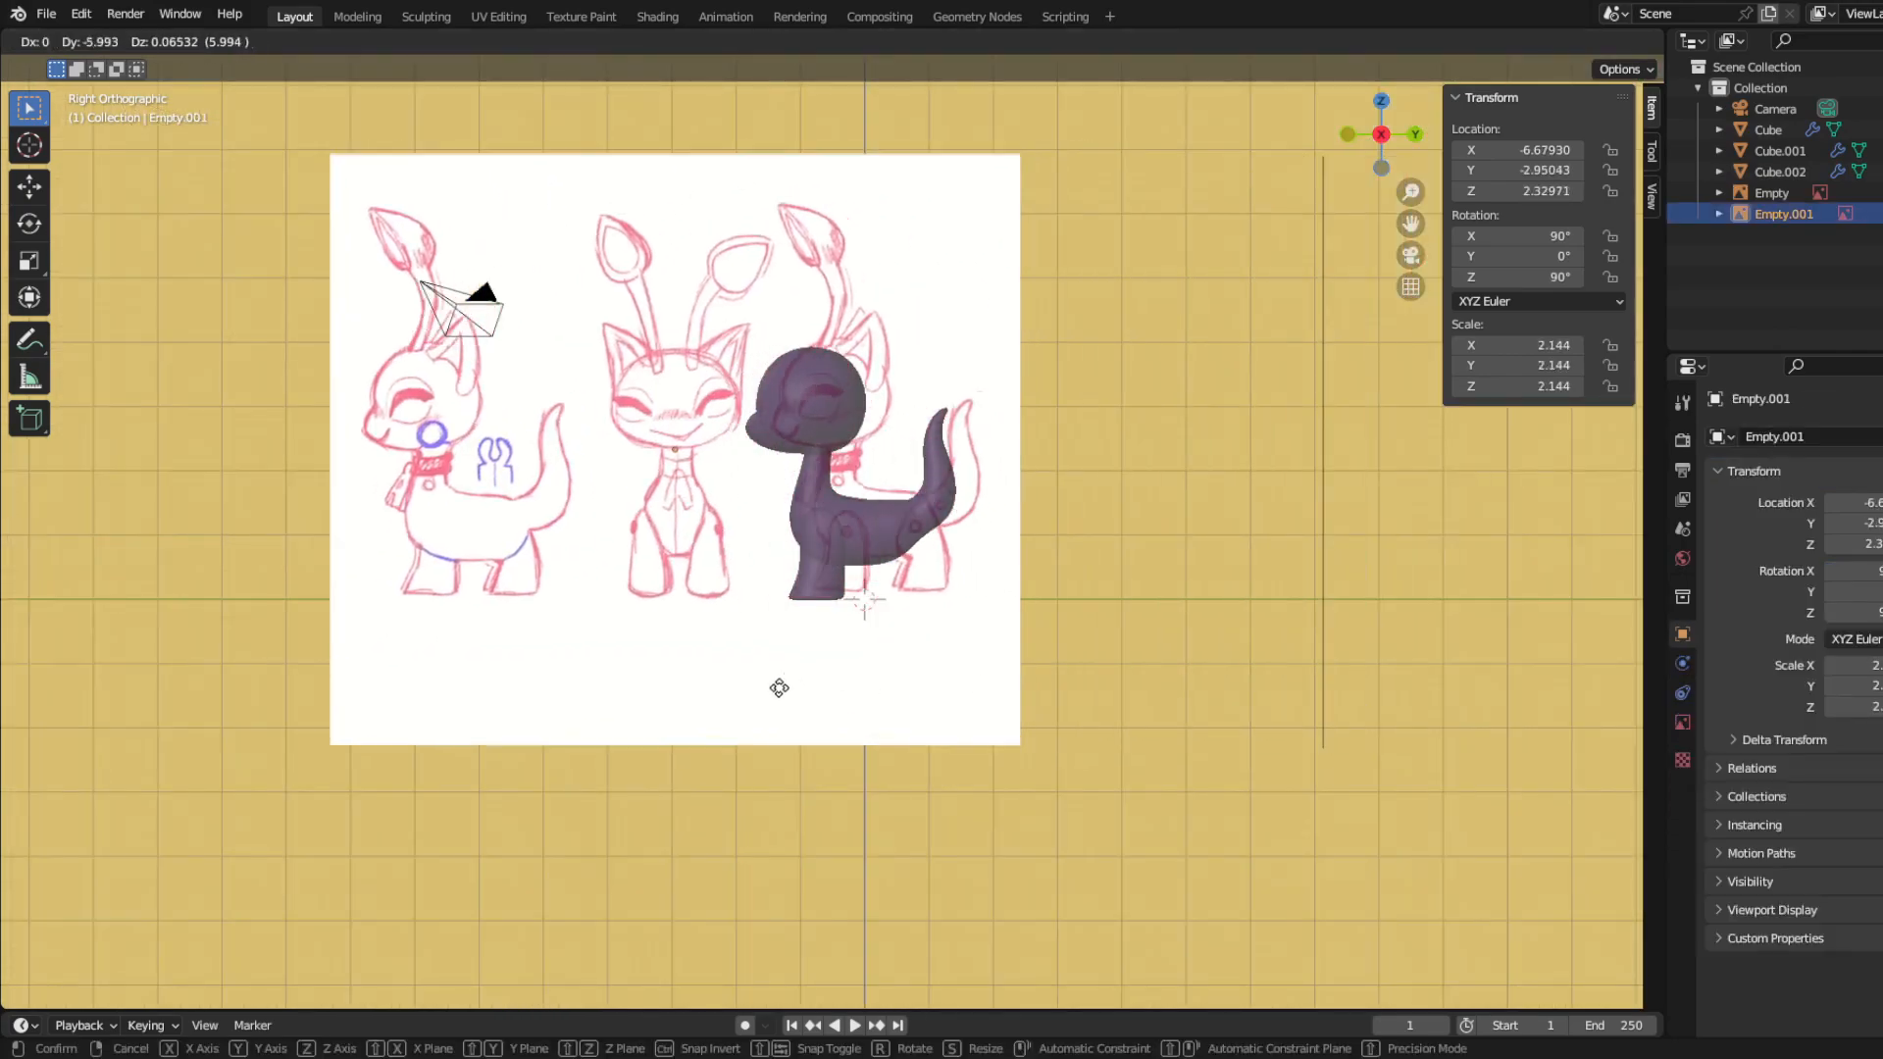
left_click(755, 694)
scroll(812, 706, "up", 4)
Step: Lower the top vertices of the front leg along Z and narrow them along Y to match the rounded shoulder sketch
left_click(749, 630)
key("KP_1")
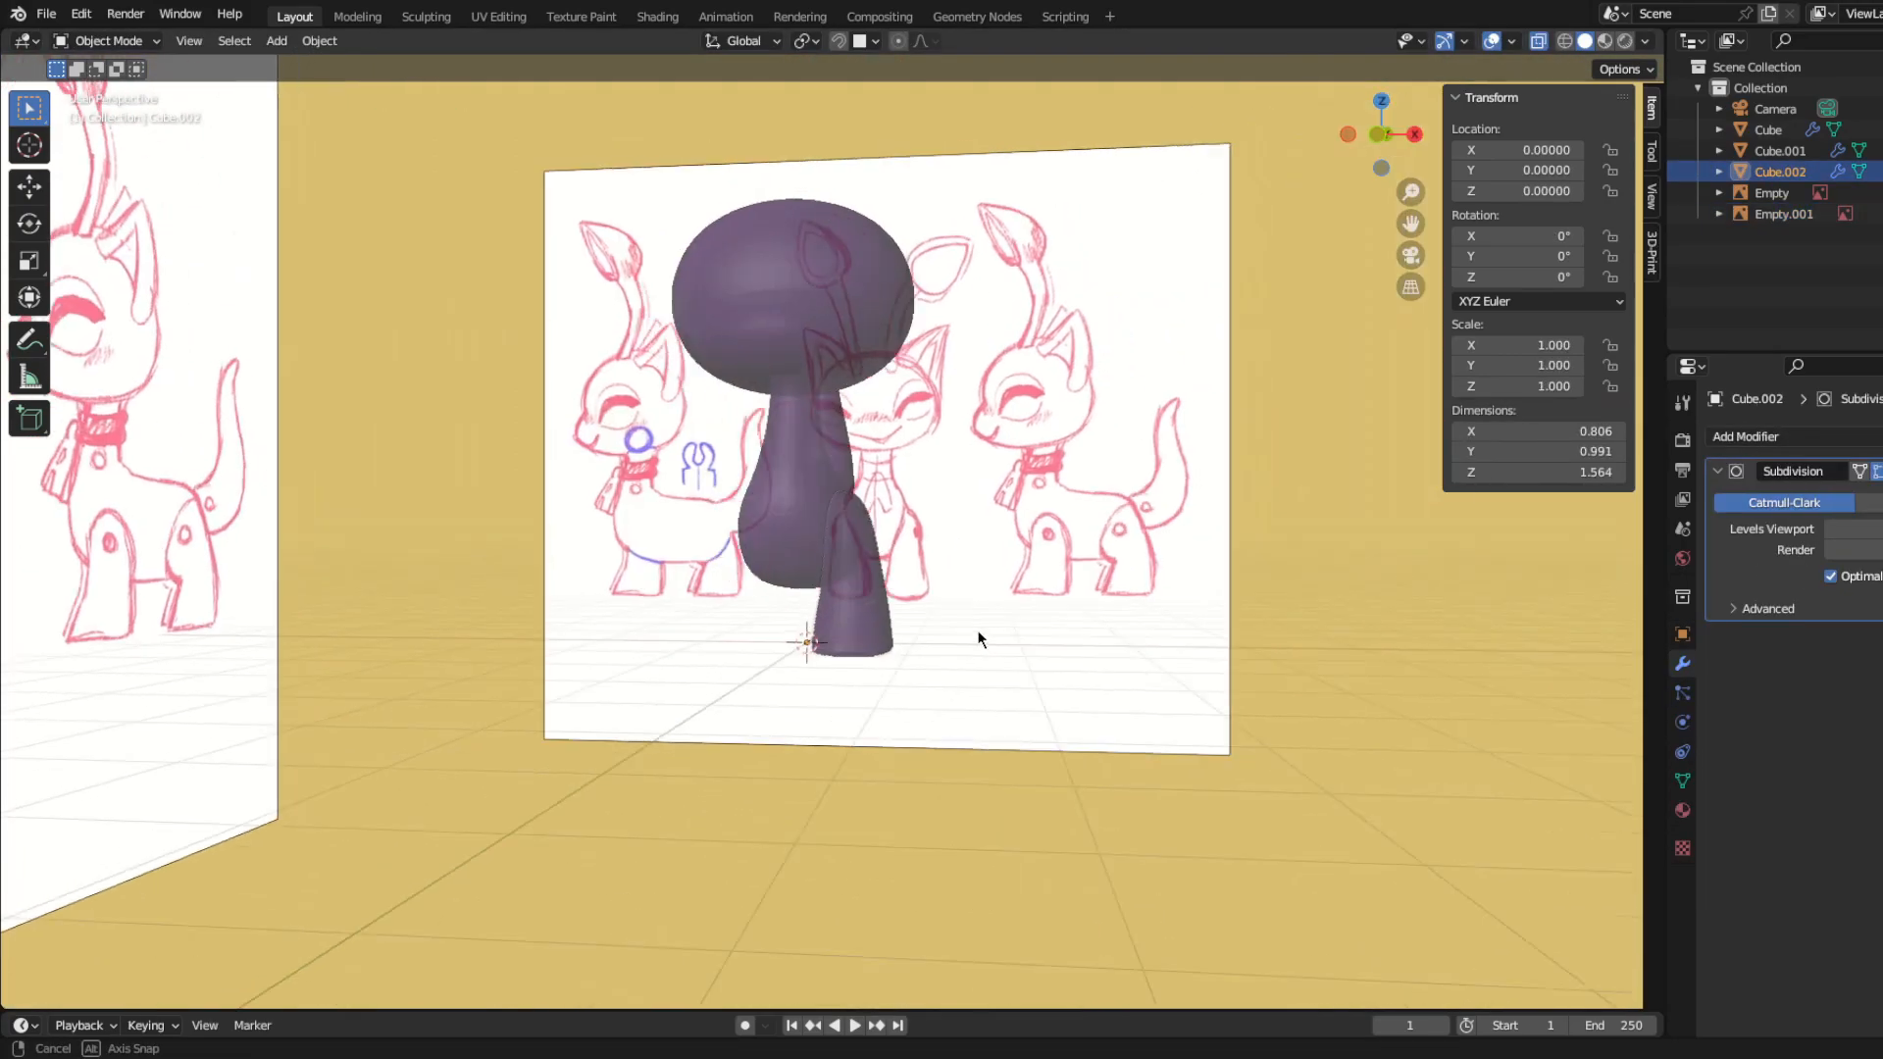
key("KP_3")
key("Tab")
scroll(828, 522, "up", 3)
left_click_drag(723, 399, 948, 507)
key("g")
key("z")
left_click(953, 532)
key("s")
key("y")
left_click(889, 526)
key("Tab")
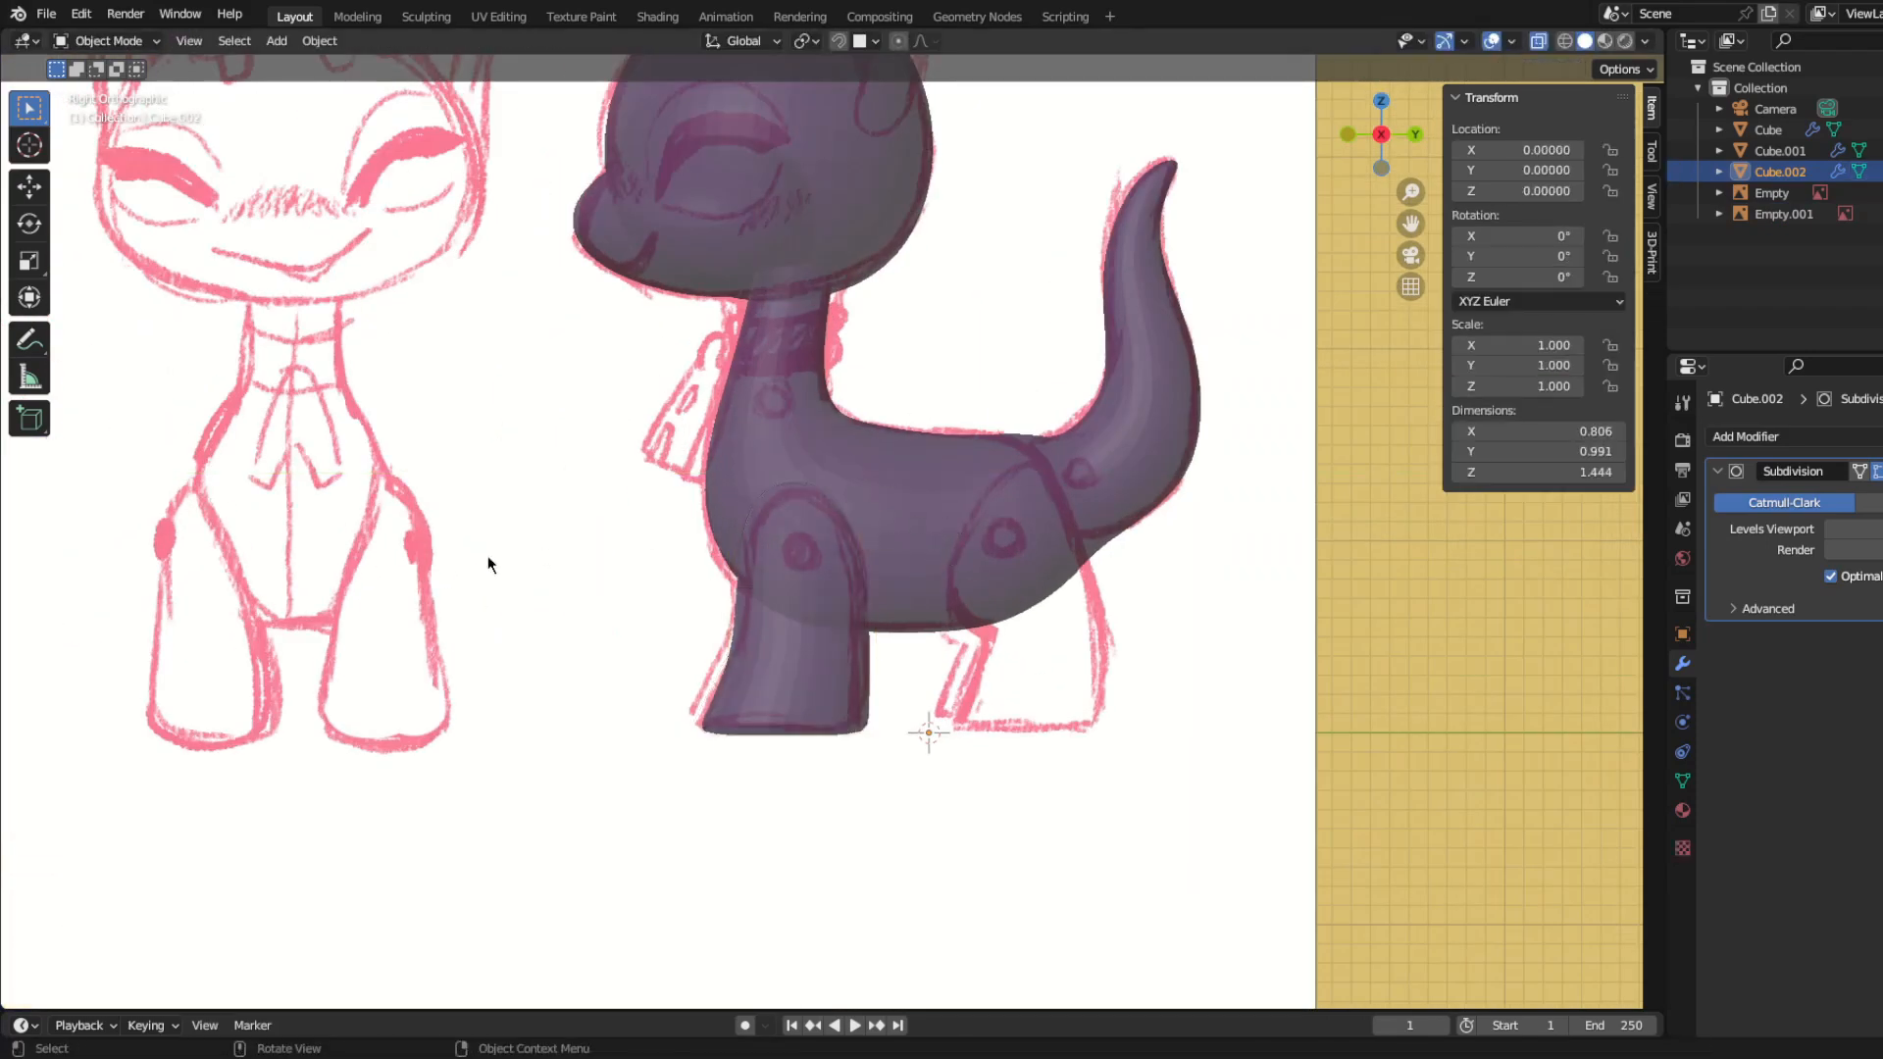
Step: Return the model to opaque display, duplicate the whole front leg mesh and place the copy at the hind leg
key("alt+z")
scroll(820, 677, "up", 1)
key("Tab")
middle_click_drag(1134, 749, 996, 670, "shift")
key("a")
key("shift+d")
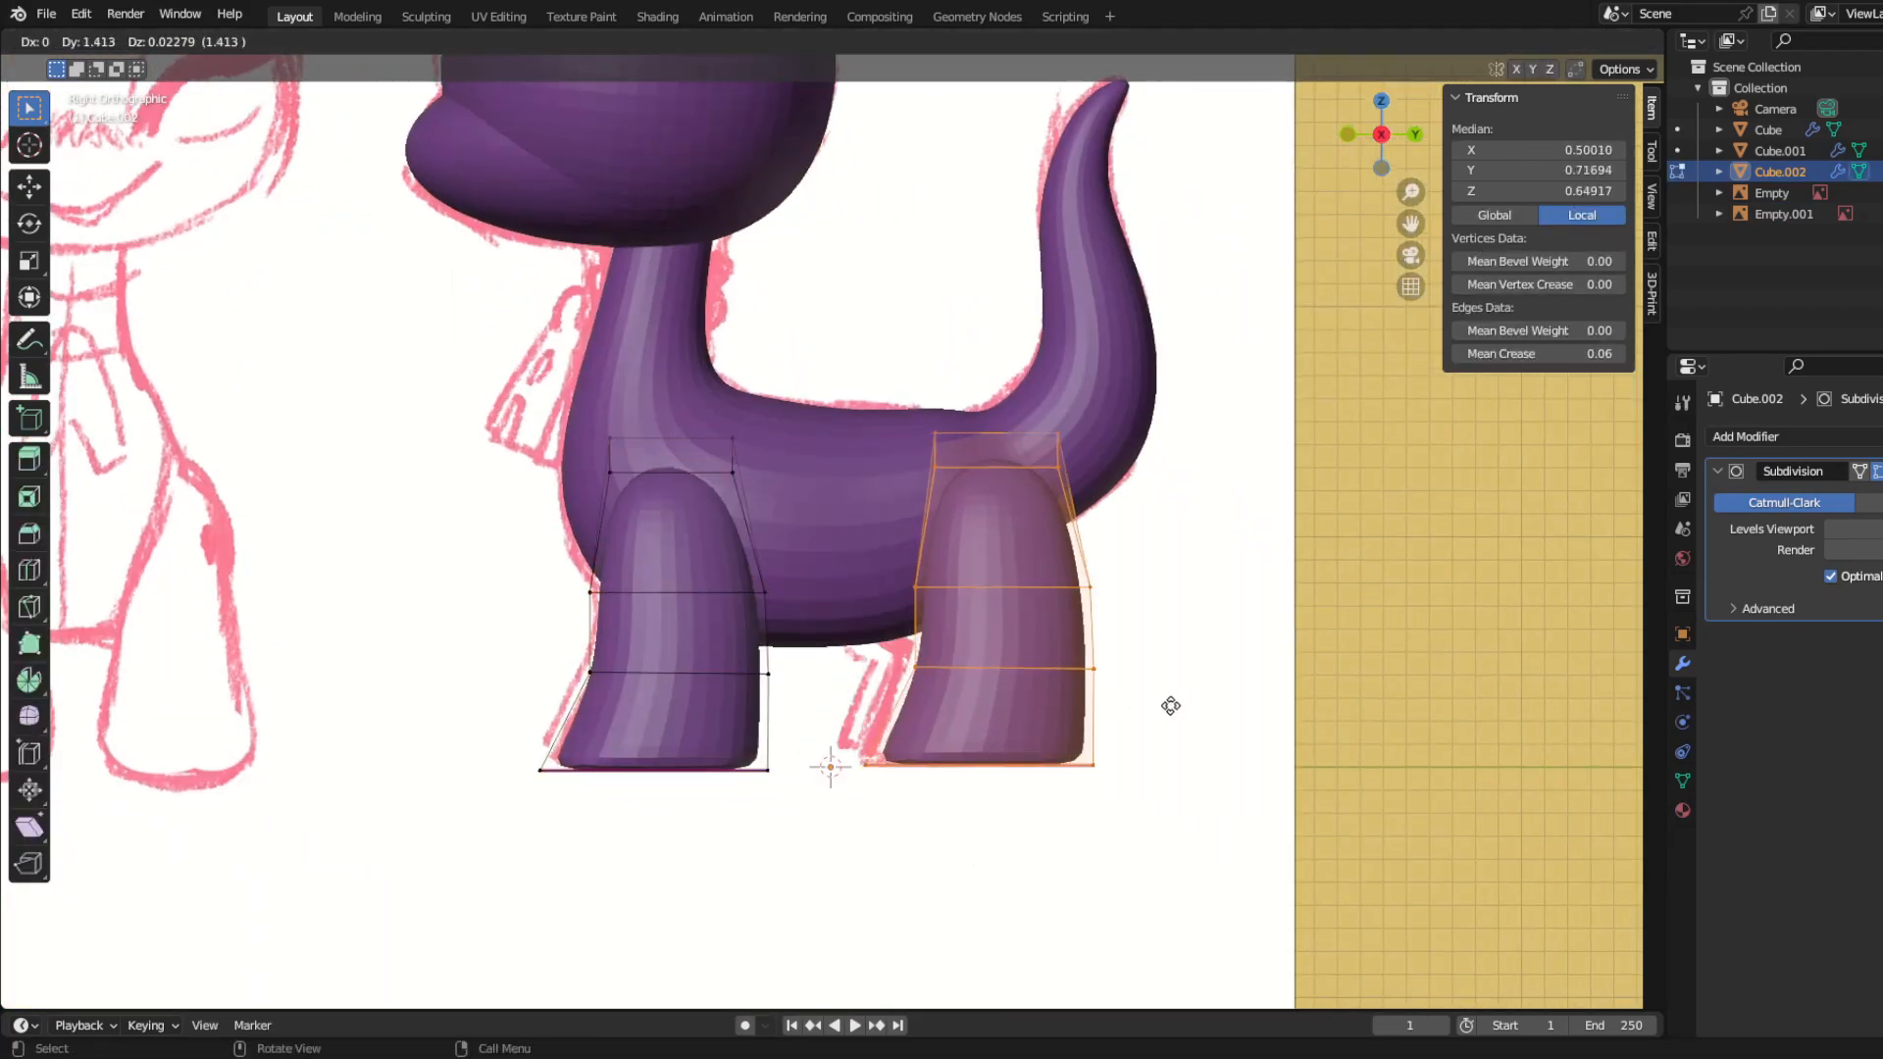
left_click(1136, 716)
Step: Pull the hind leg's front thigh vertices forward and adjust the front knee vertices to the sketched bend
left_click_drag(846, 561, 966, 624)
key("g")
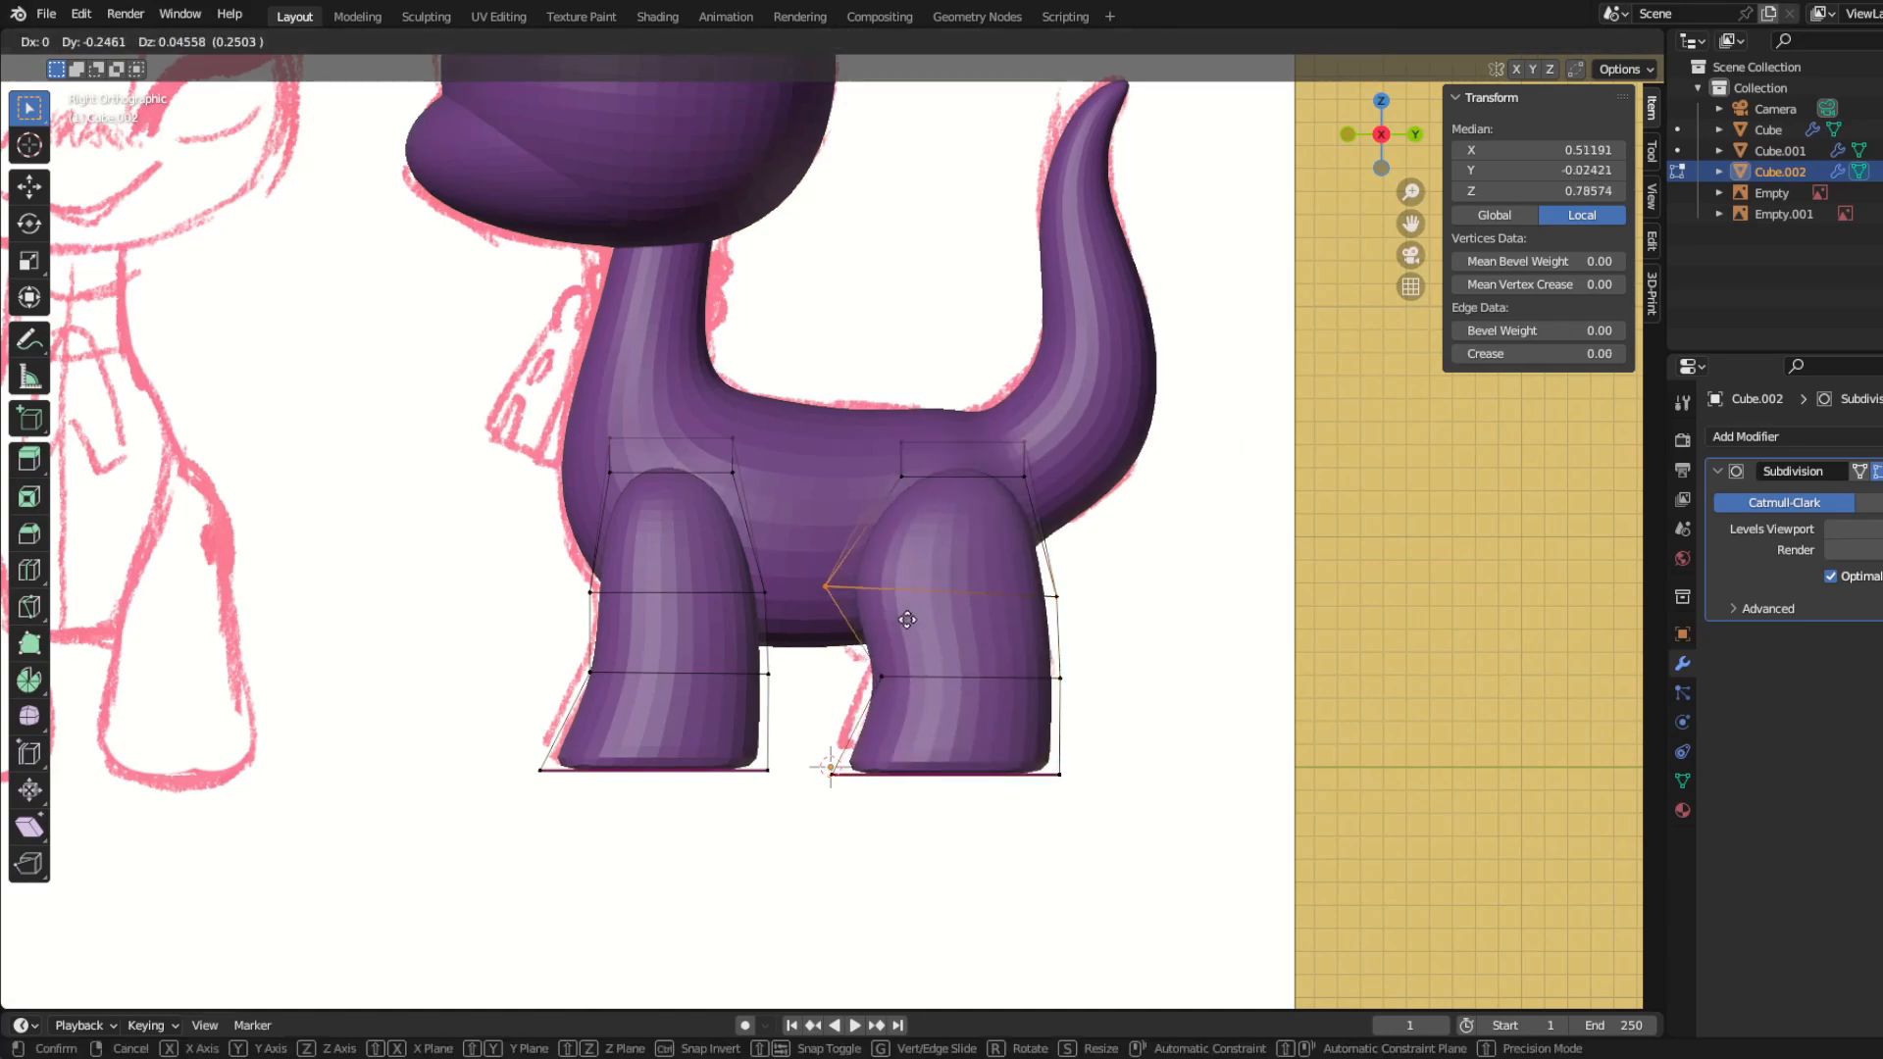
left_click(907, 614)
left_click_drag(845, 642, 948, 715)
key("g")
left_click(949, 693)
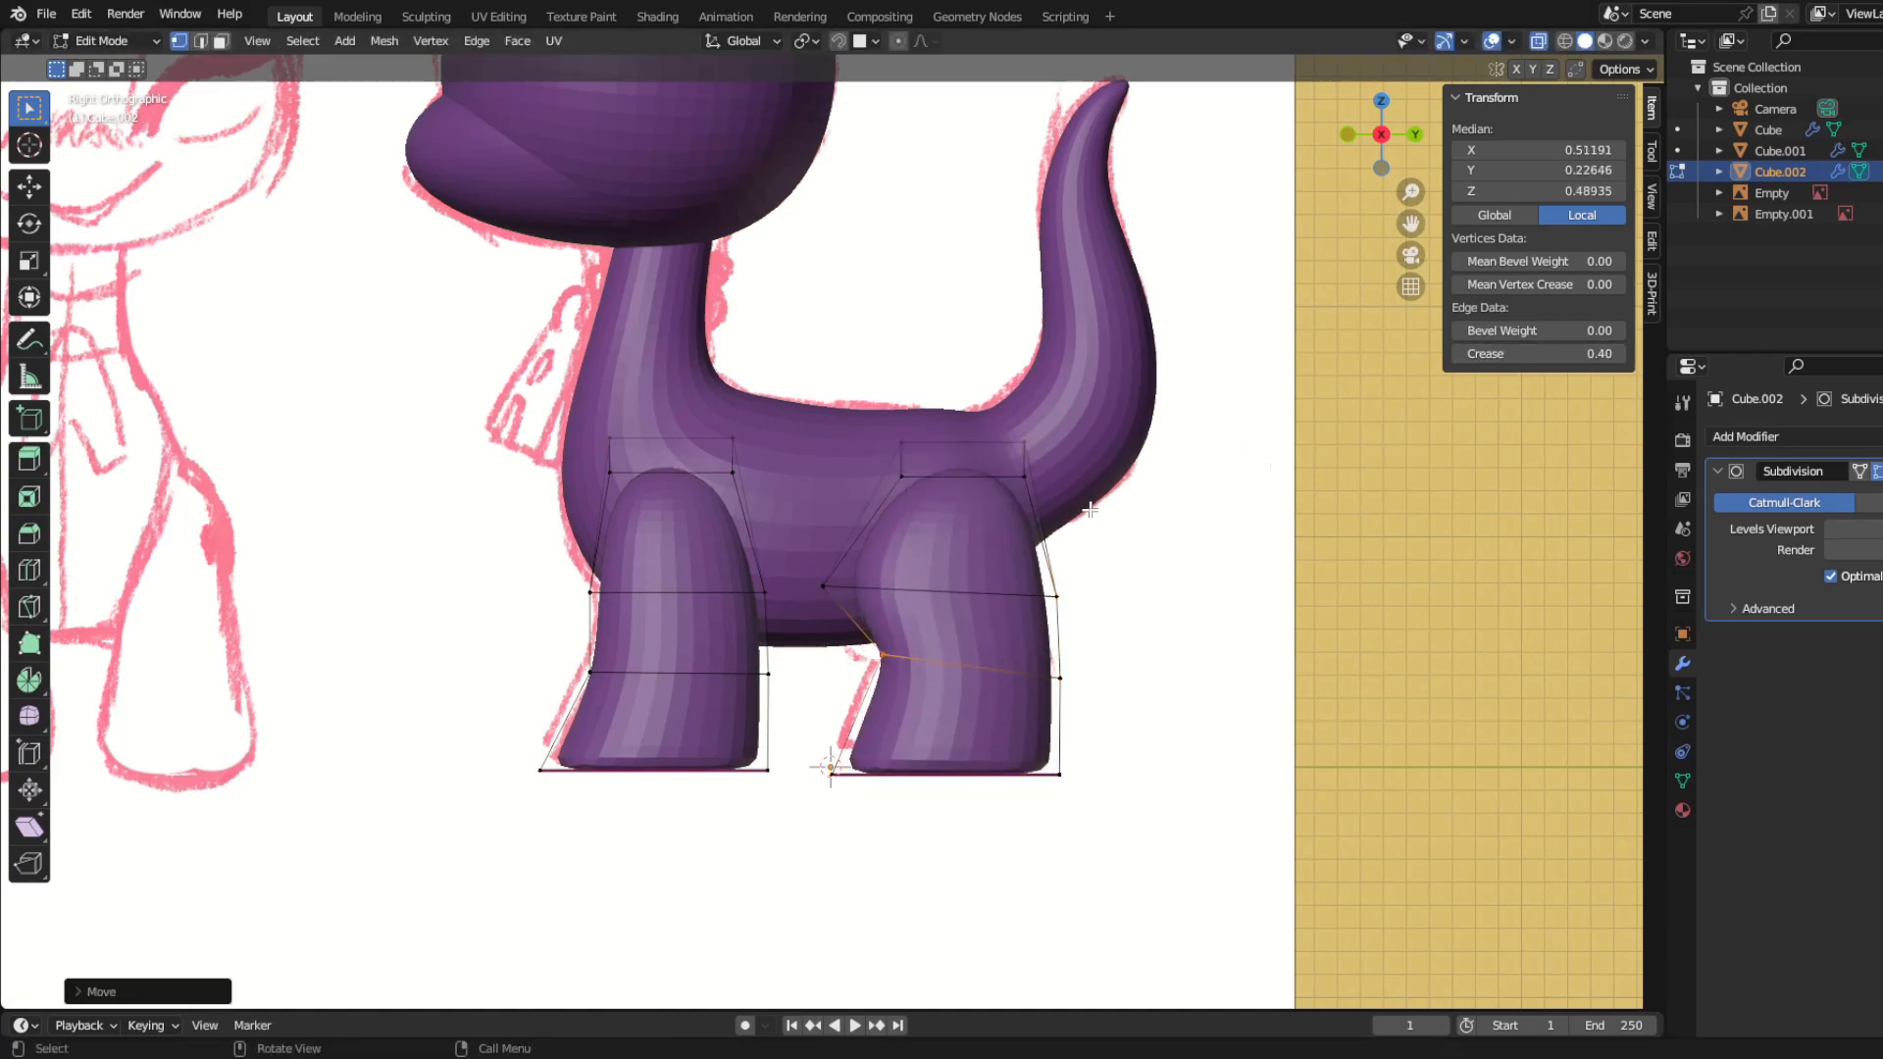
Step: Add a Mirror modifier on the X axis to the legs object
scroll(1090, 509, "down", 4)
middle_click_drag(1090, 509, 1191, 484)
key("Tab")
left_click(1746, 438)
left_click(1576, 682)
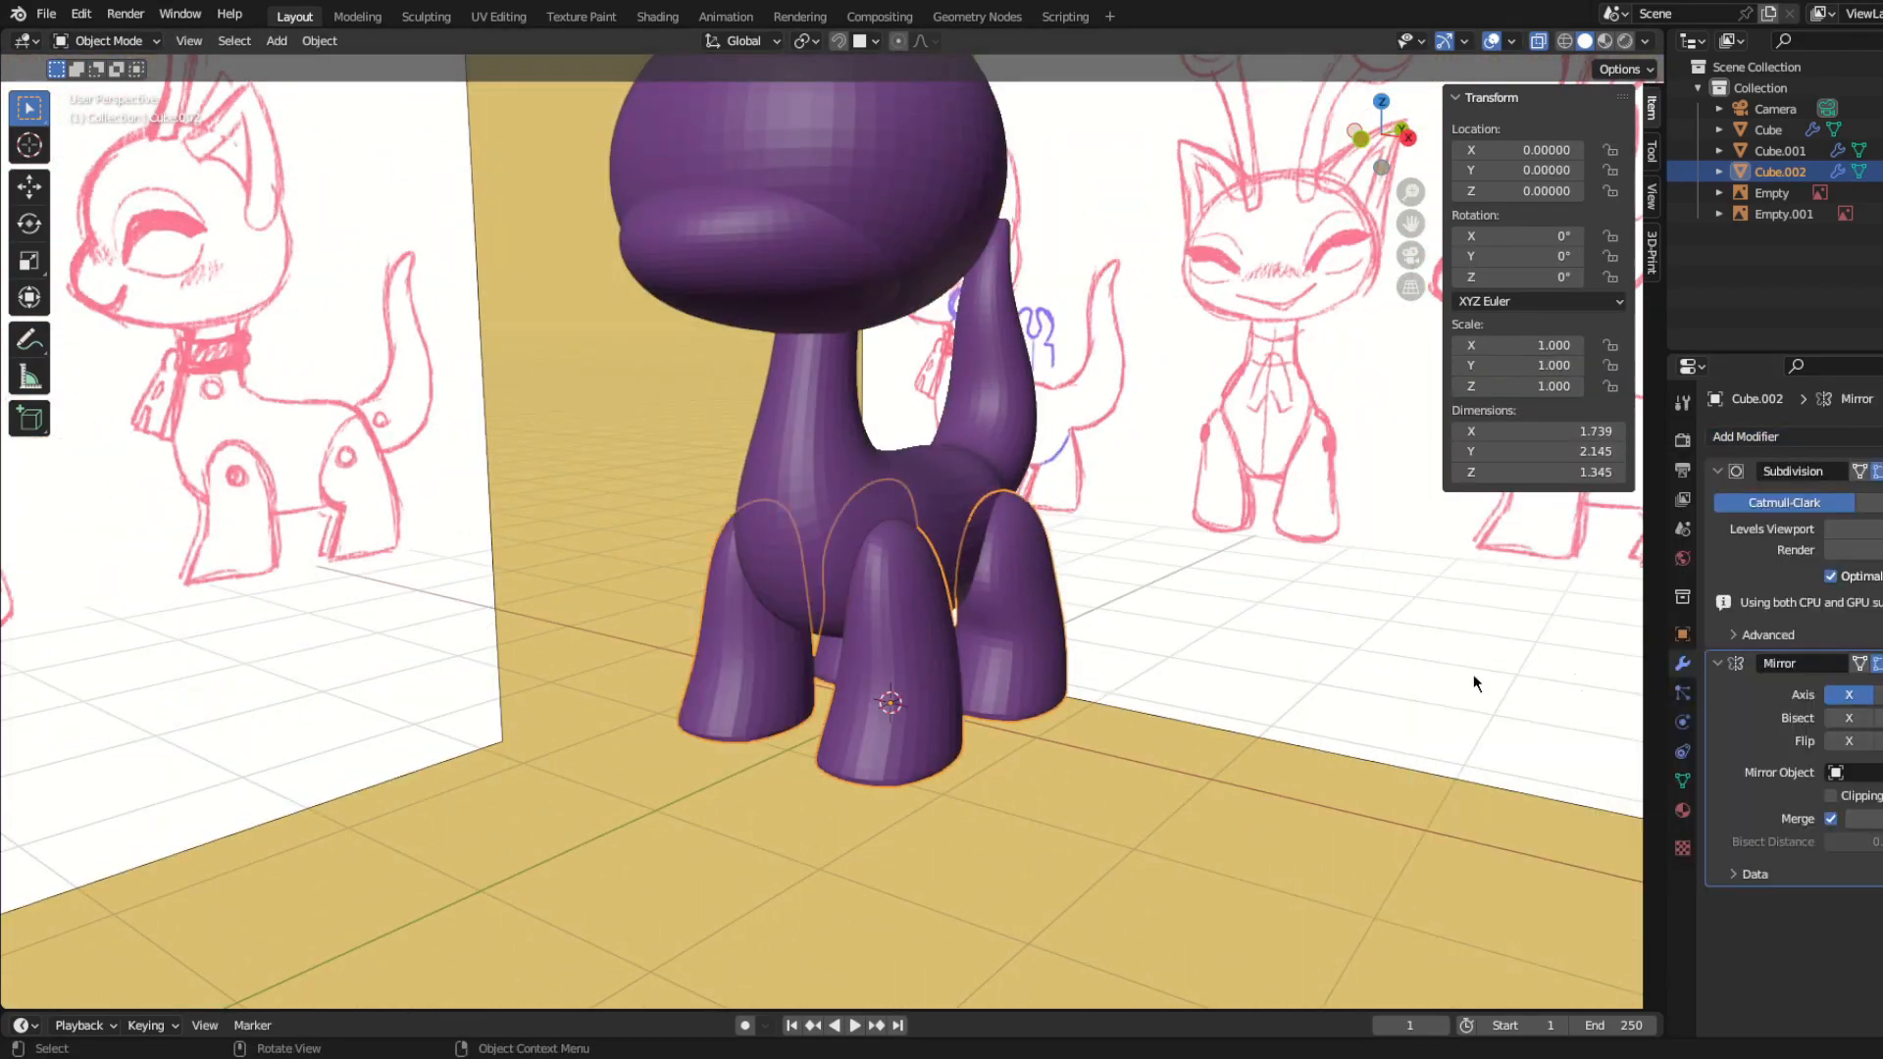
scroll(824, 721, "down", 5)
middle_click_drag(799, 724, 838, 737)
Step: Shift the lower part of the legs slightly inward along X to match the front sketch
key("KP_1")
scroll(849, 738, "up", 5)
scroll(1109, 682, "up", 3)
key("Tab")
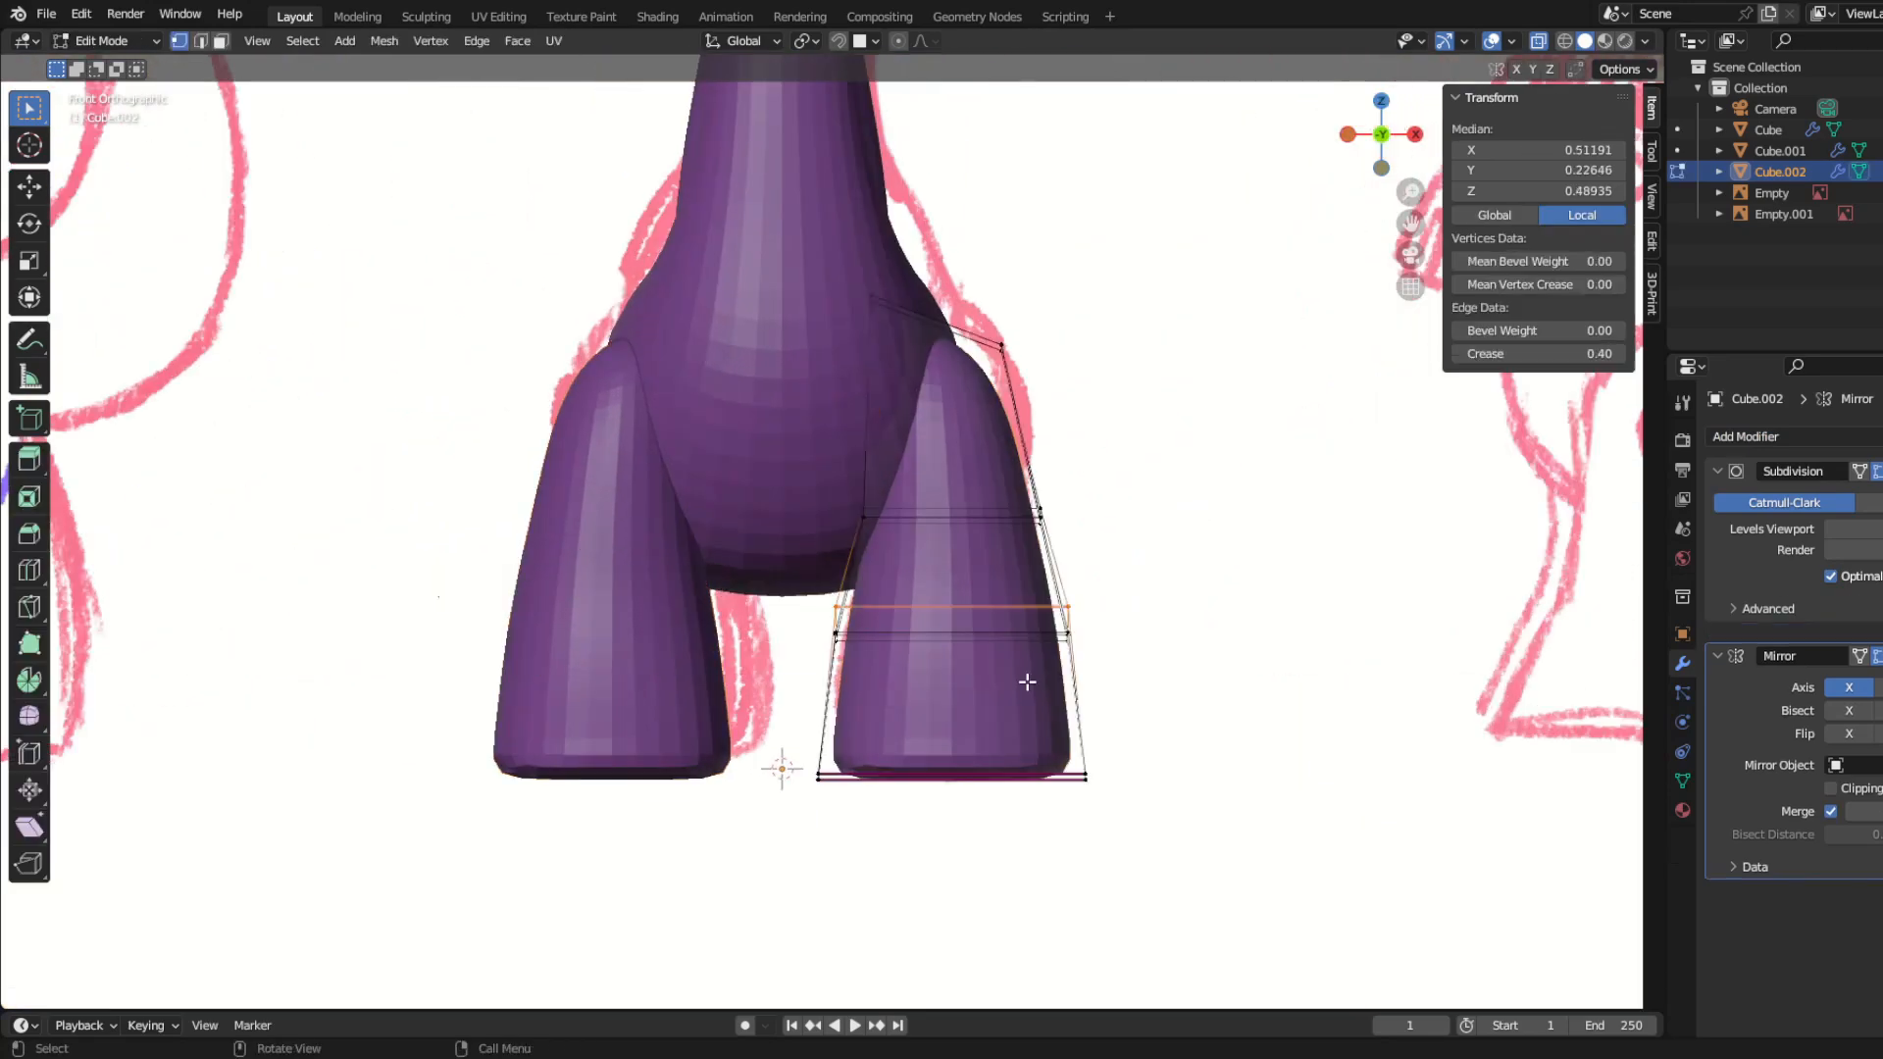
left_click_drag(775, 561, 1223, 858)
key("g")
key("x")
left_click(1210, 862)
Step: Move the outer upper-leg vertices slightly inward along X and finish editing the legs
left_click_drag(963, 481, 1107, 554)
key("g")
key("x")
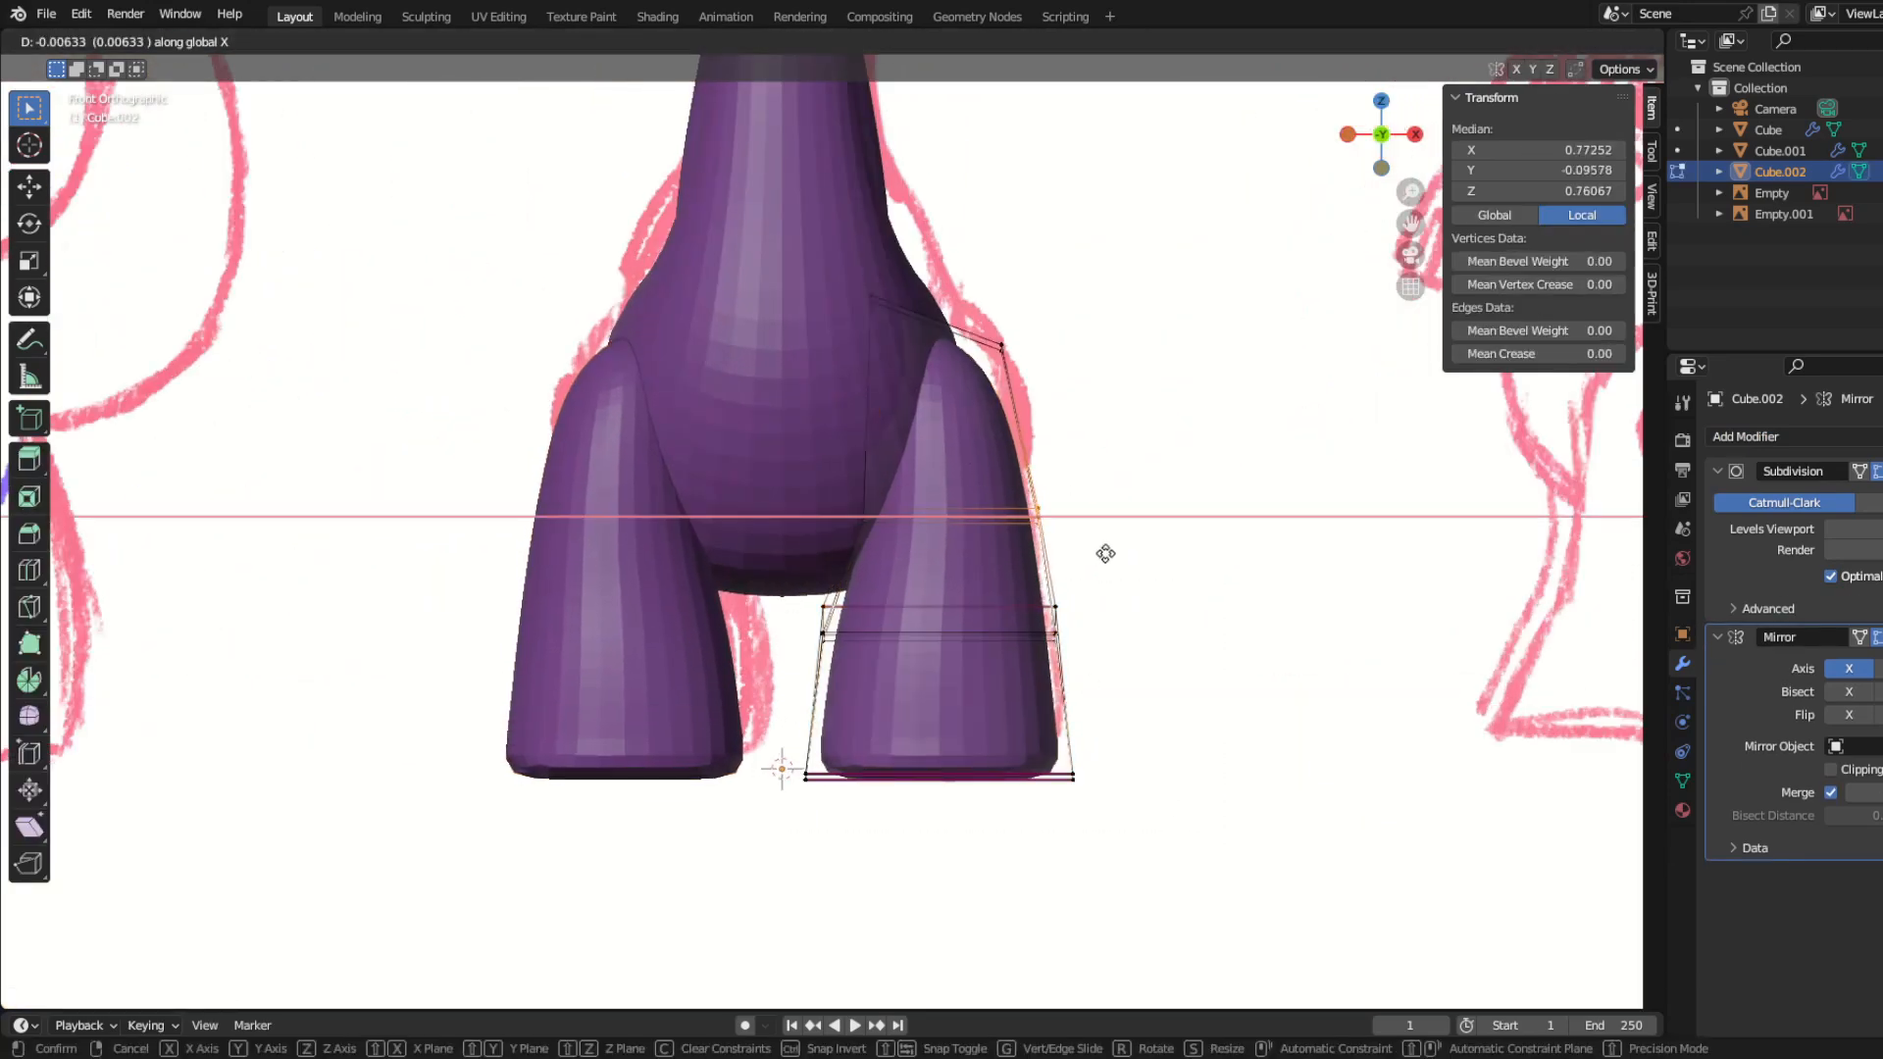
left_click(1092, 557)
key("Tab")
scroll(1001, 765, "down", 6)
Step: Add a new cube for the ear with a level 3 Subdivision modifier and scale its mesh thin along Y
key("KP_3")
key("shift+a")
left_click(684, 596)
key("ctrl+3")
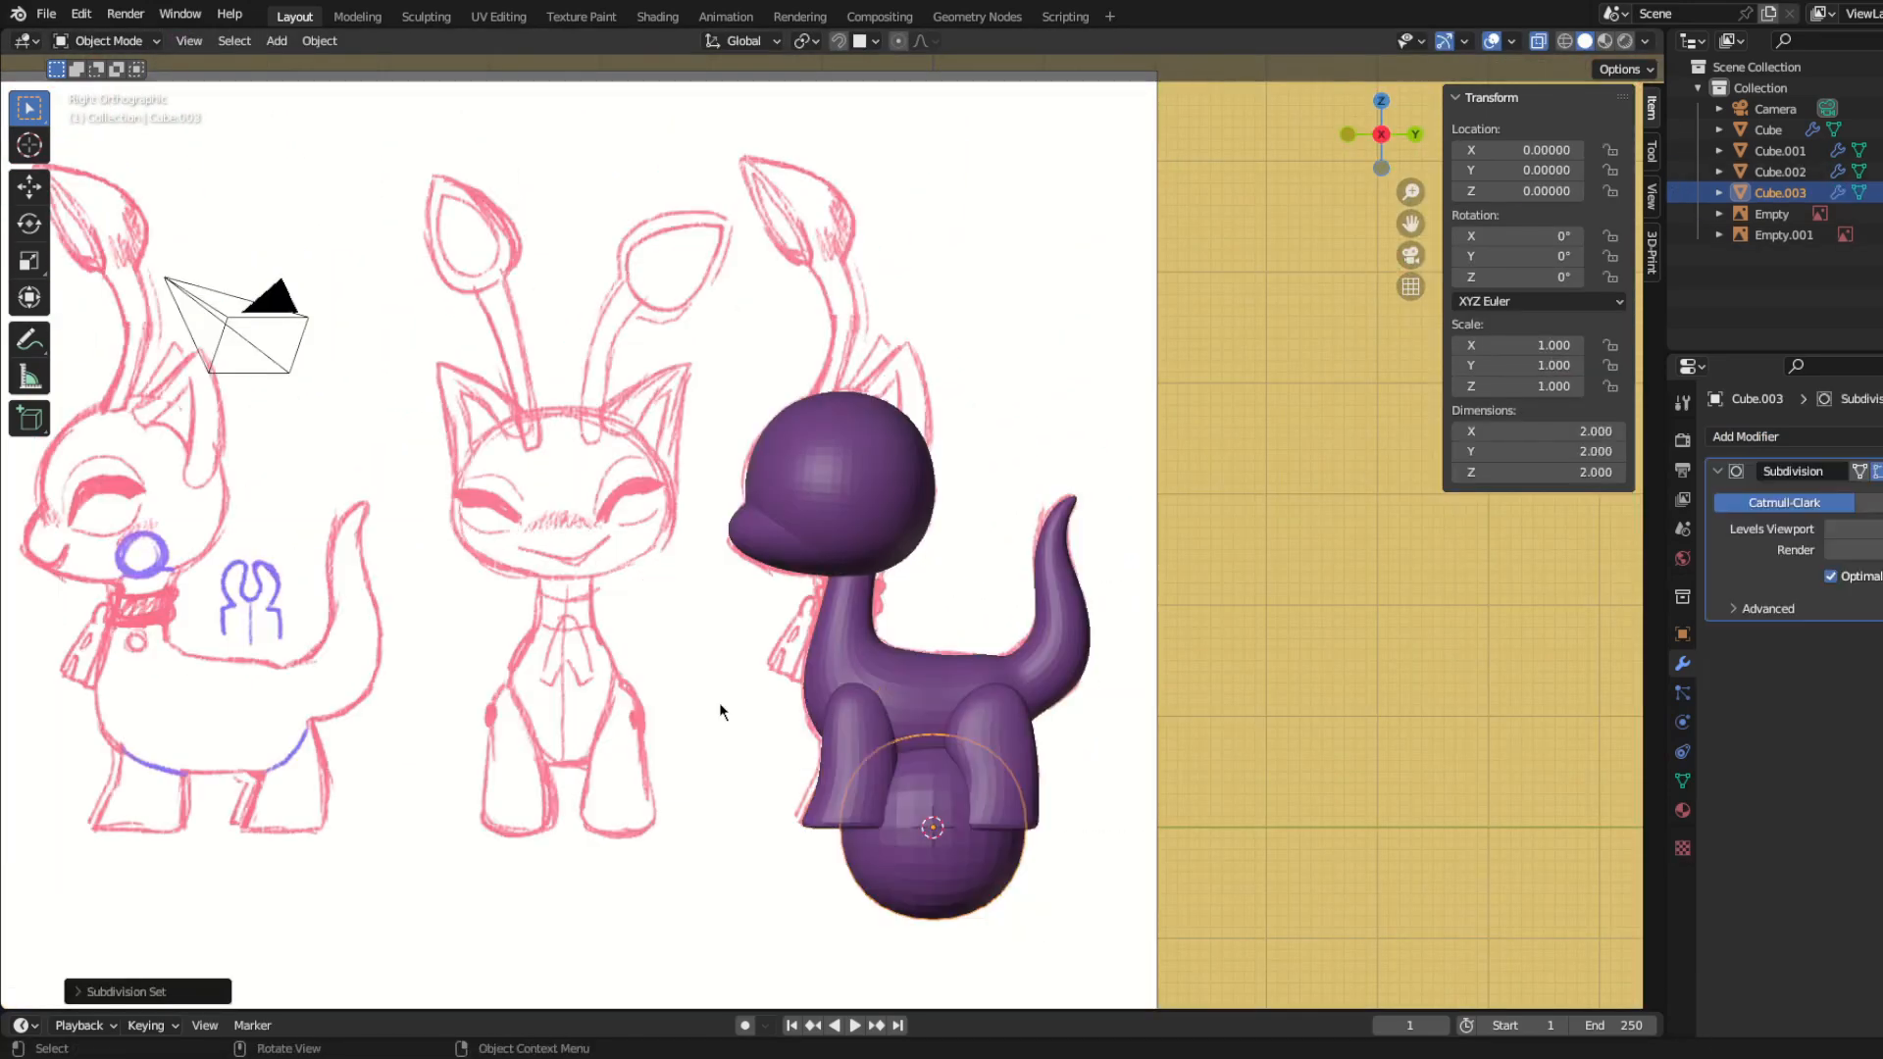
key("Tab")
key("s")
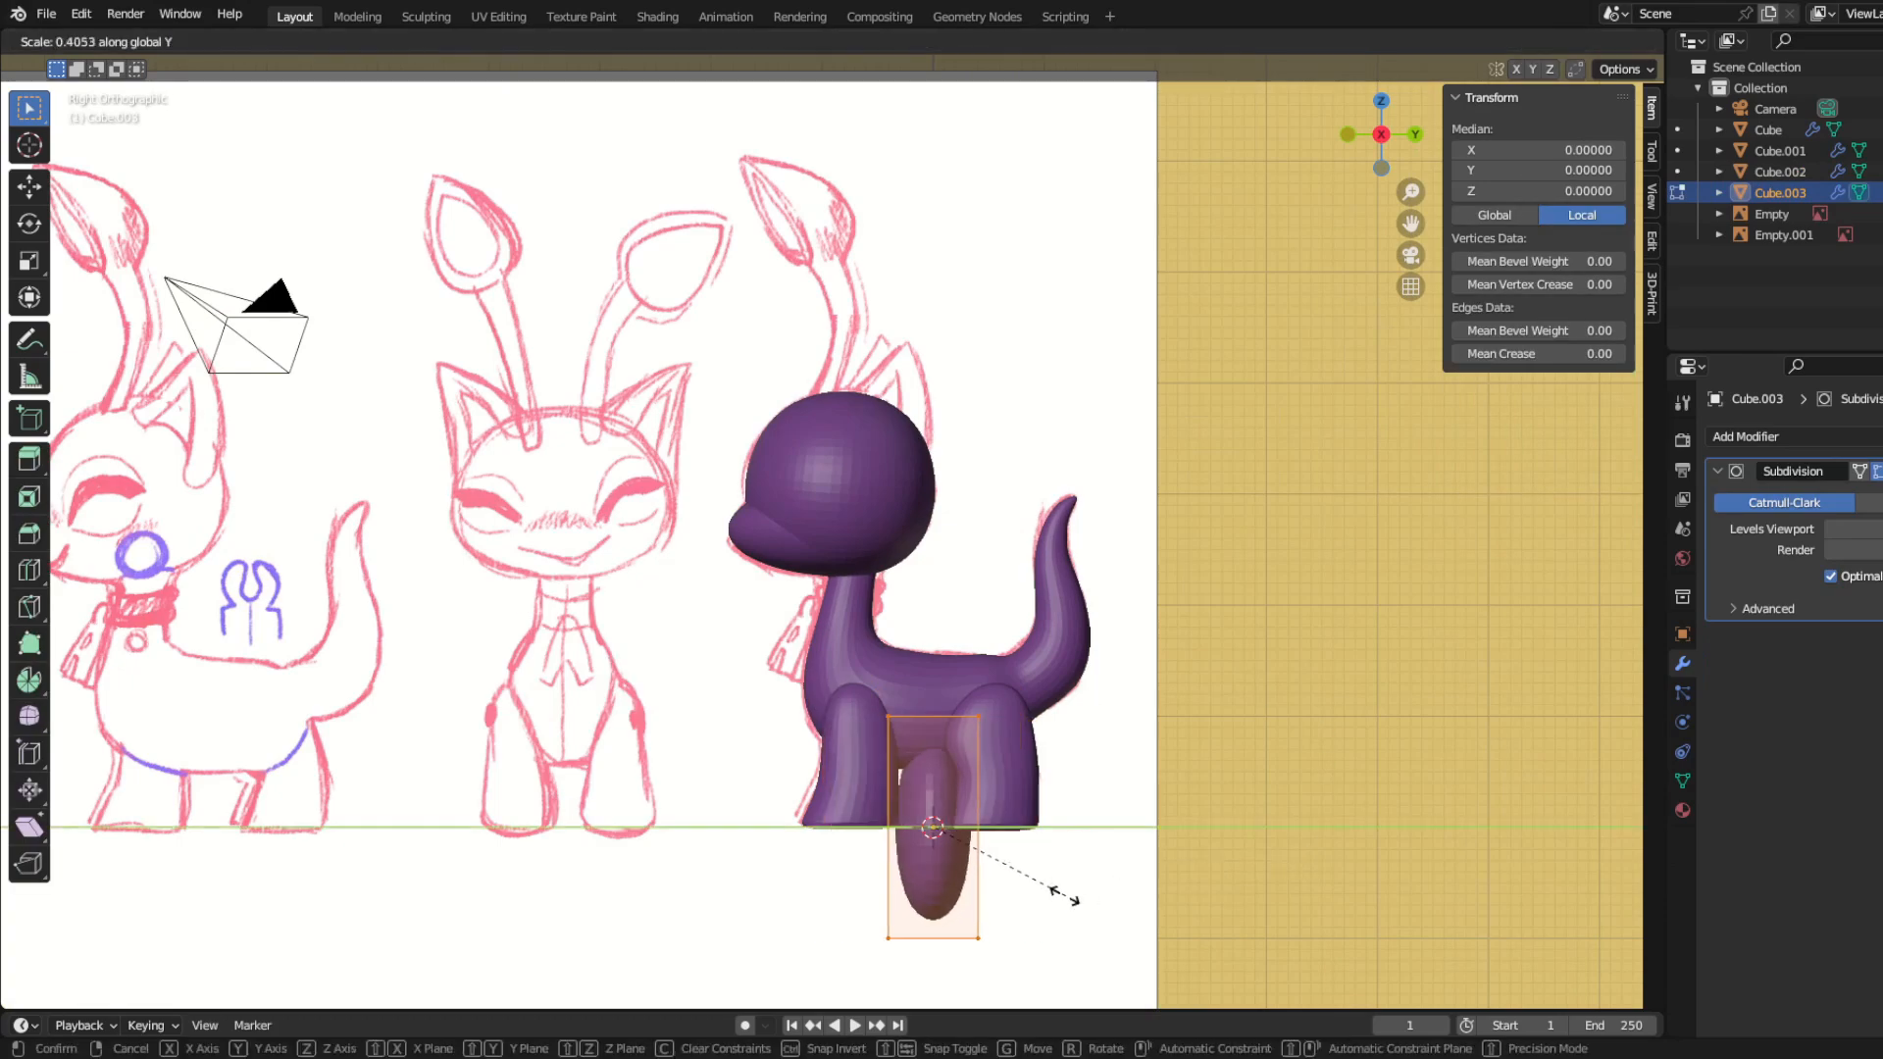
left_click(1048, 889)
Step: Move the ear cube up to the sketched ear on the positive-X side of the head
key("g")
key("KP_1")
left_click(1003, 488)
middle_click_drag(1009, 588, 988, 736, "shift")
scroll(988, 736, "up", 5)
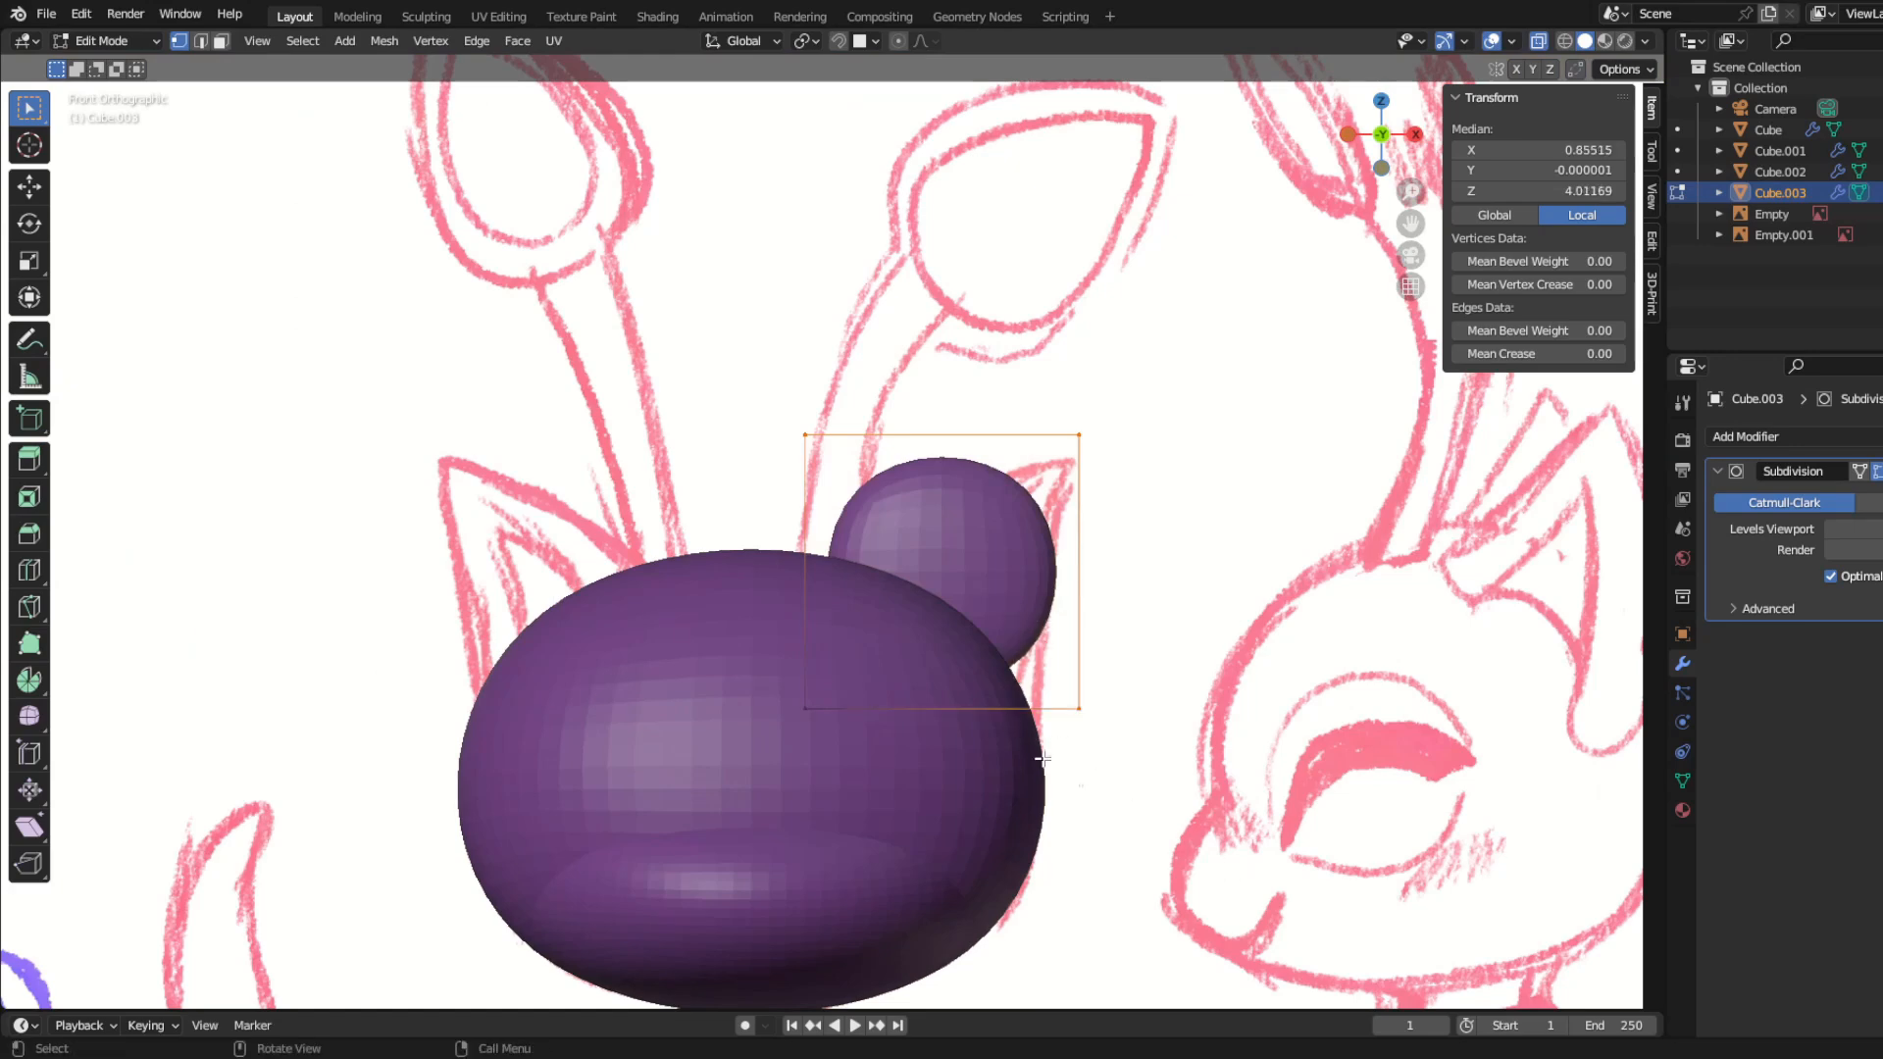
Step: Extrude the ear block diagonally and move its lower inner corner outward and up to form an angled wedge
scroll(1042, 758, "down", 2)
key("e")
left_click(1195, 677)
left_click_drag(794, 599, 873, 753)
key("g")
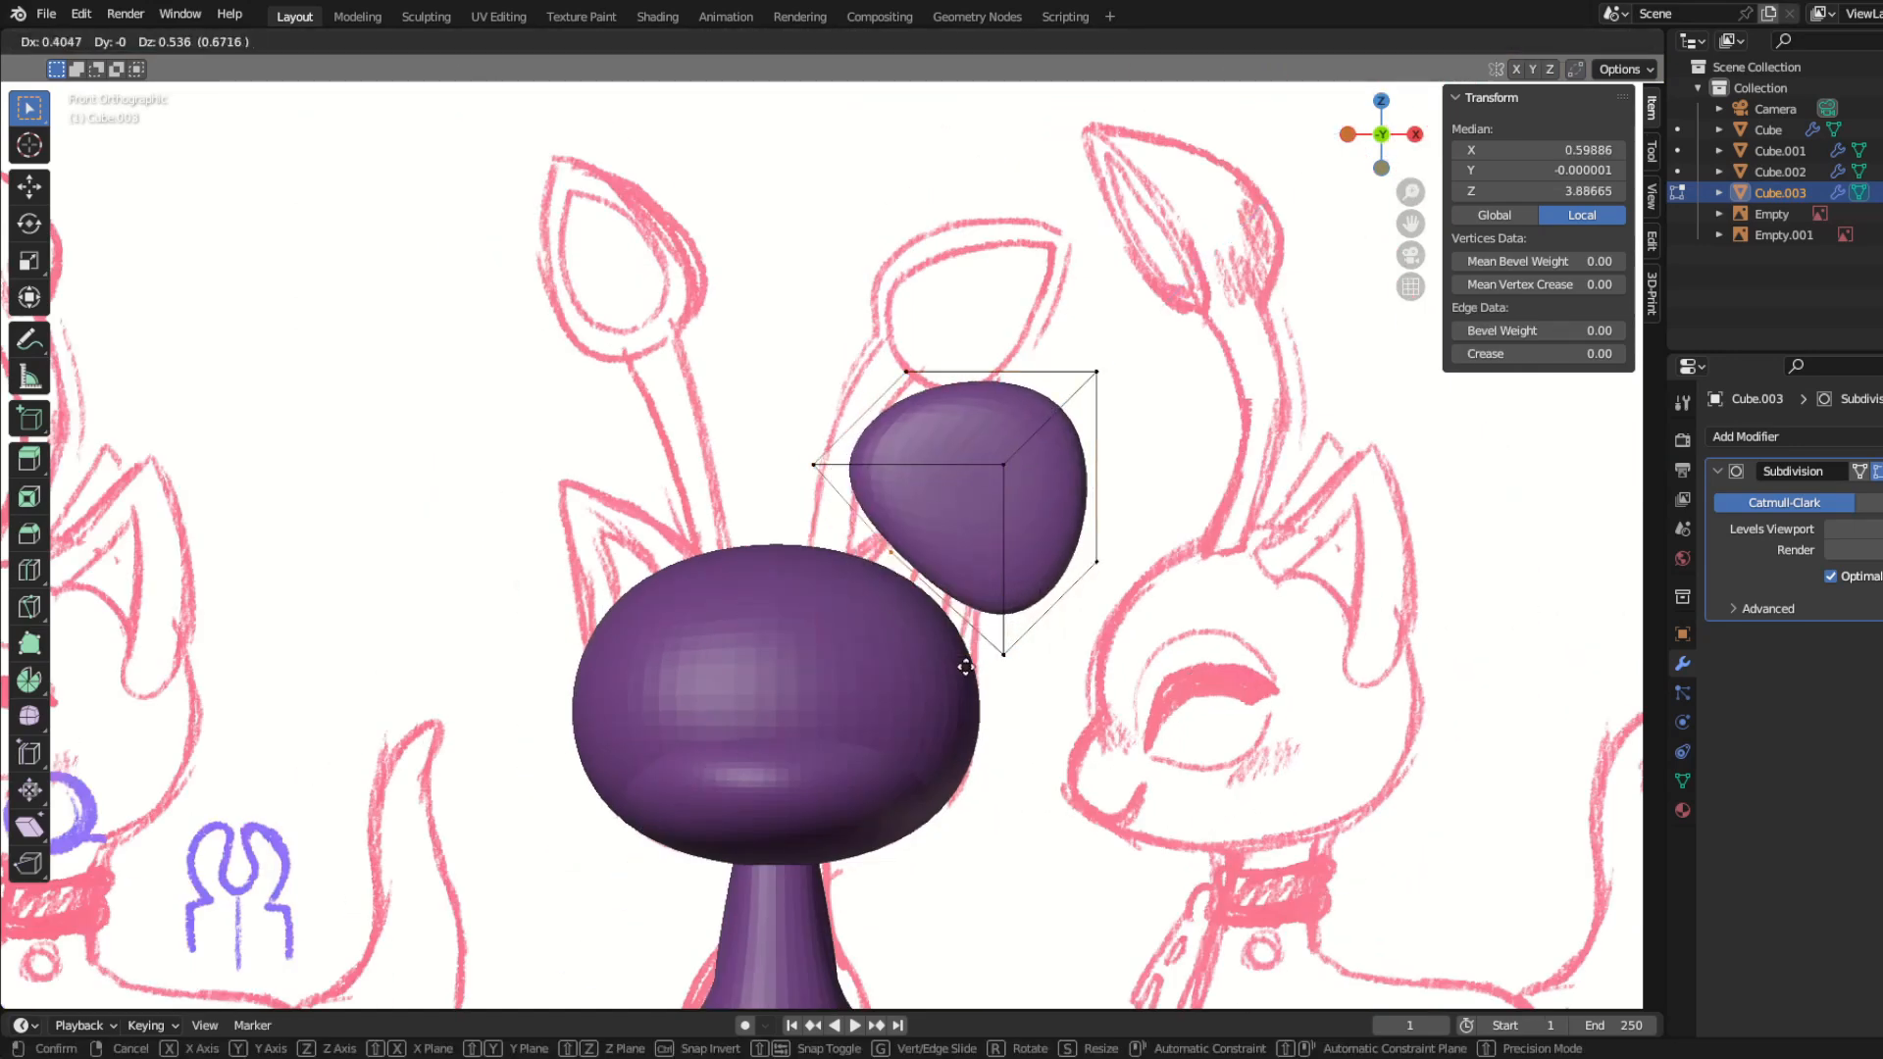
left_click(965, 659)
Step: Move the whole ear wedge against the upper side of the head
left_click_drag(789, 318, 1240, 734)
key("g")
left_click(1210, 820)
key("r")
right_click(1192, 777)
scroll(1079, 715, "up", 2)
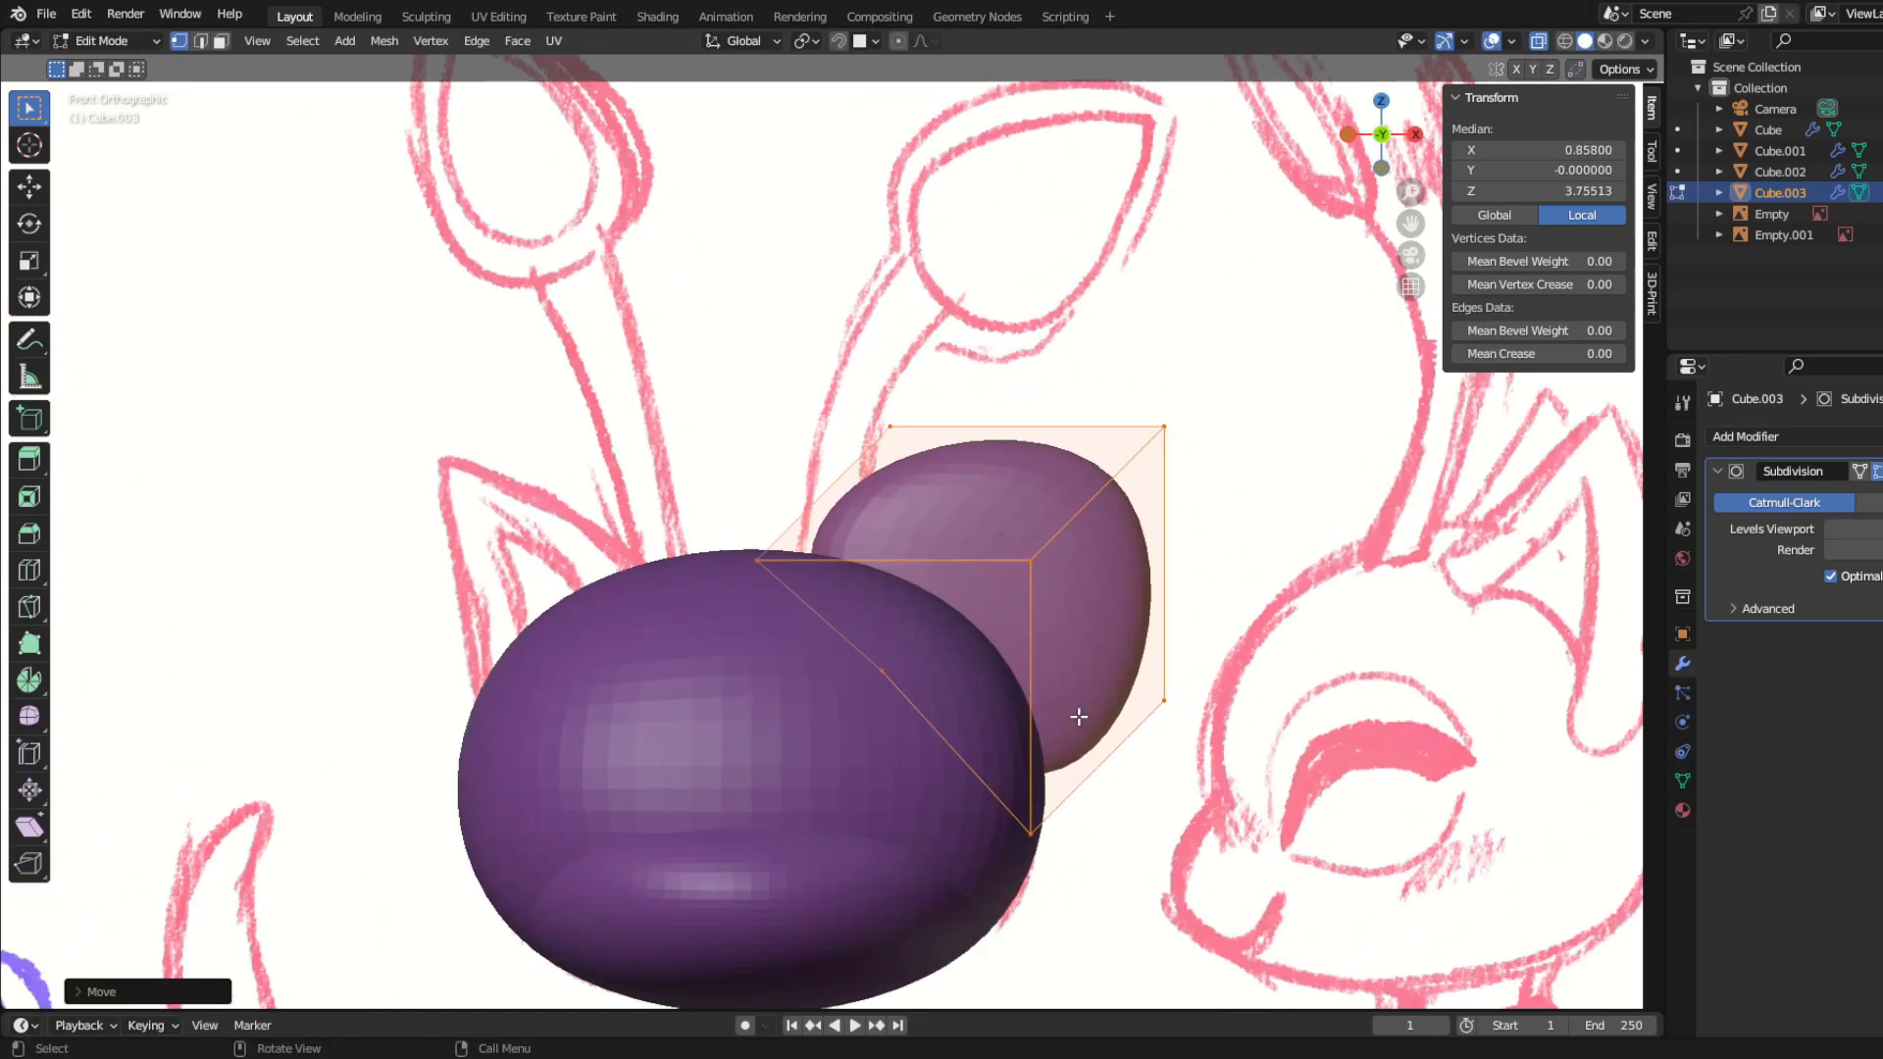
Step: Bring the ear's upper inner vertices down and its outer top corner inward to form the pointed tip
left_click_drag(842, 381, 932, 487)
key("g")
left_click(958, 573)
left_click_drag(1119, 368, 1237, 627)
key("g")
left_click(1172, 582)
Step: Move the ear's outer side vertices and its inner corner vertices inward to slim the ear to the sketch
left_click_drag(1125, 642, 1287, 796)
key("g")
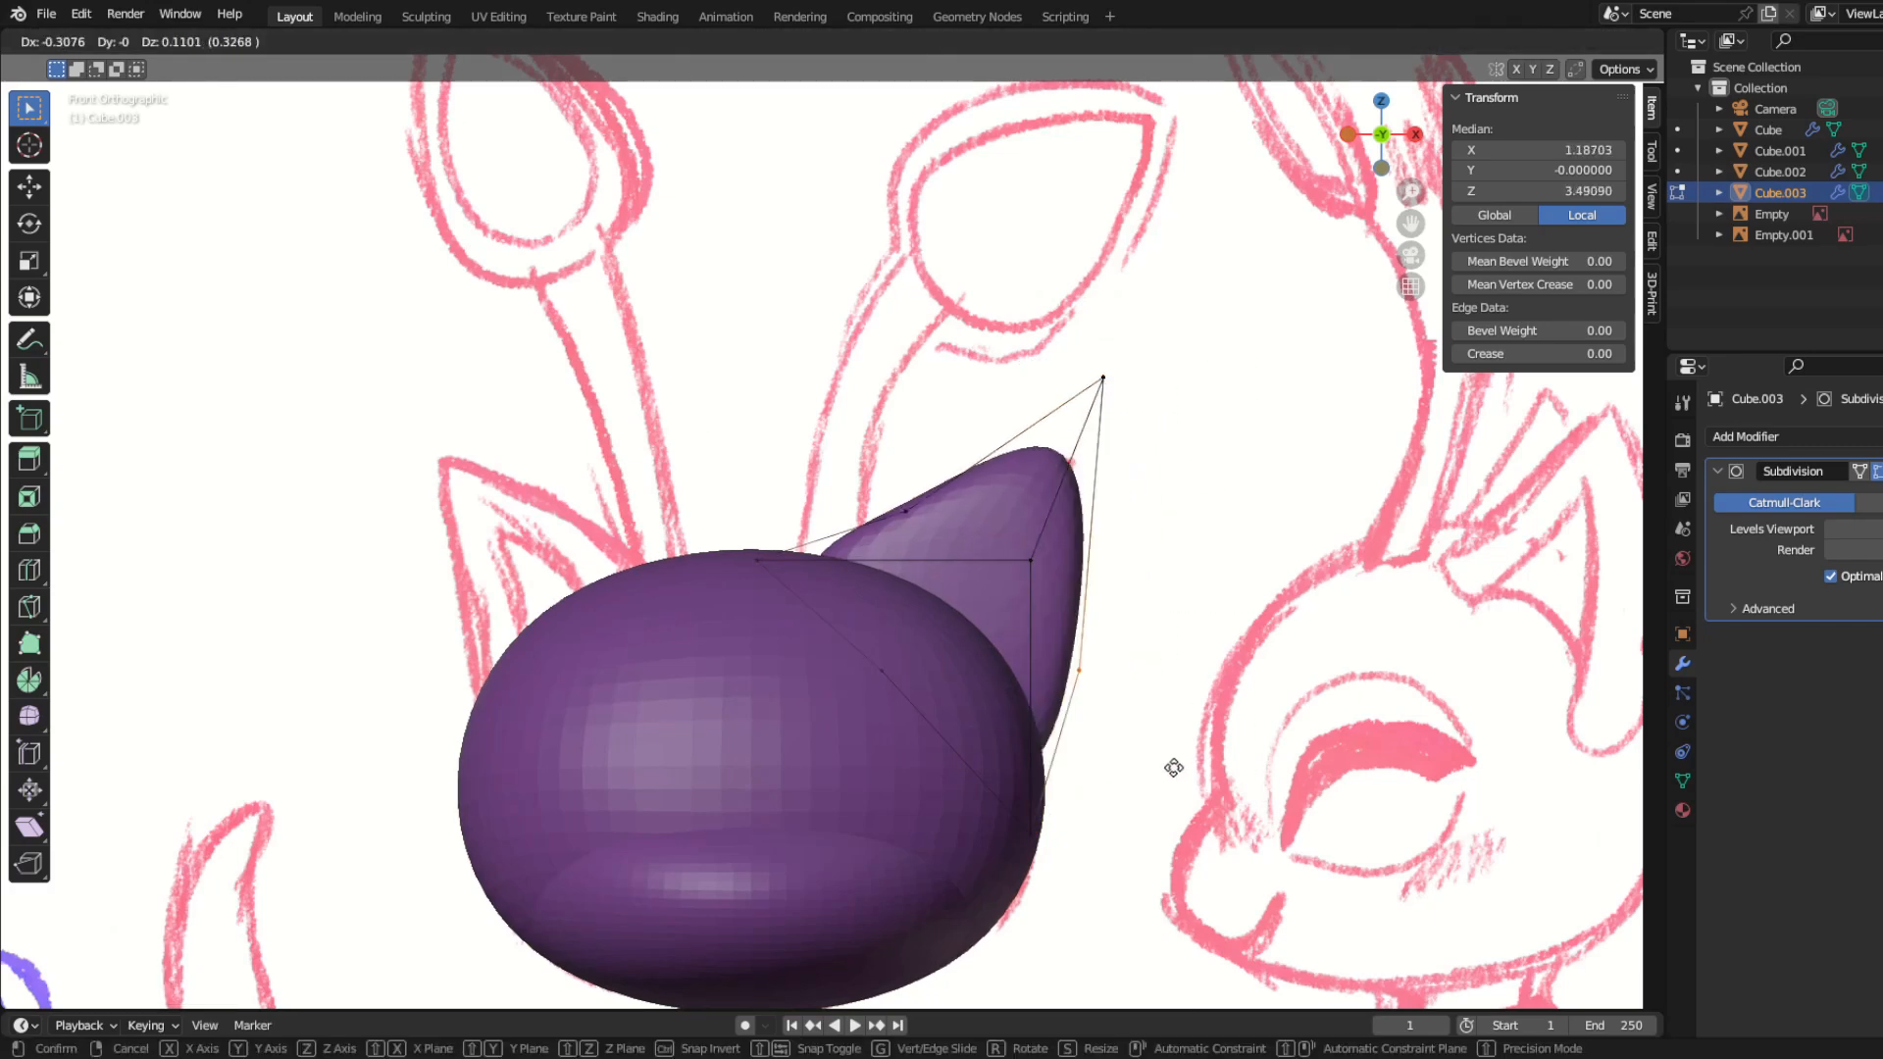
left_click(1174, 768)
left_click_drag(995, 527, 1040, 597)
key("g")
left_click(963, 602)
Step: Set the crease of the ear's base corner edges to 1.00 and pull its rear vertices back along Y
left_click_drag(948, 757, 1127, 903)
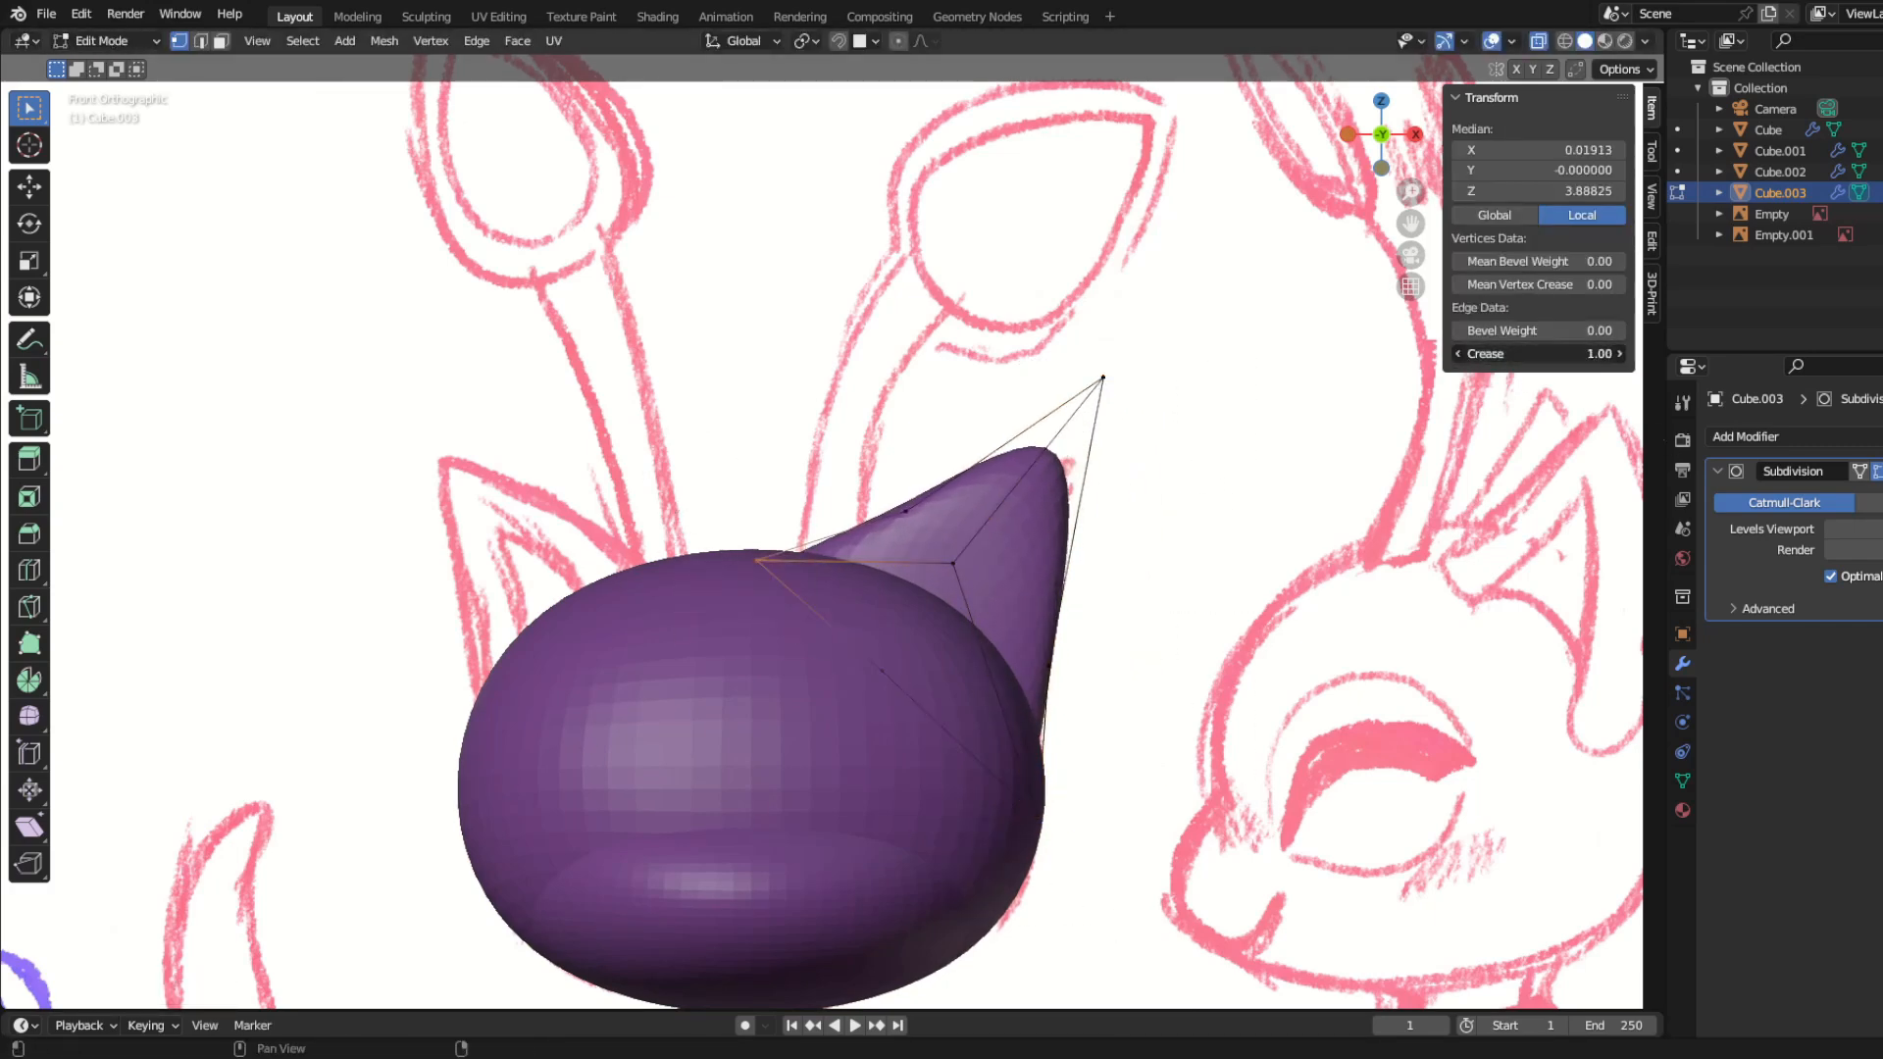
scroll(873, 588, "down", 3)
mouse_move(873, 578)
middle_mouse_down()
mouse_move(672, 569)
mouse_move(484, 596)
mouse_move(743, 624)
mouse_move(686, 628)
mouse_move(911, 628)
mouse_move(1008, 773)
mouse_move(903, 769)
mouse_move(936, 690)
mouse_move(988, 736)
mouse_move(1074, 687)
mouse_move(1216, 734)
middle_mouse_up()
key("g")
key("y")
left_click(1017, 757)
Step: Rotate the ear's rear bulge vertices and move the rear tip vertex forward to thin the tip
key("KP_3")
key("r")
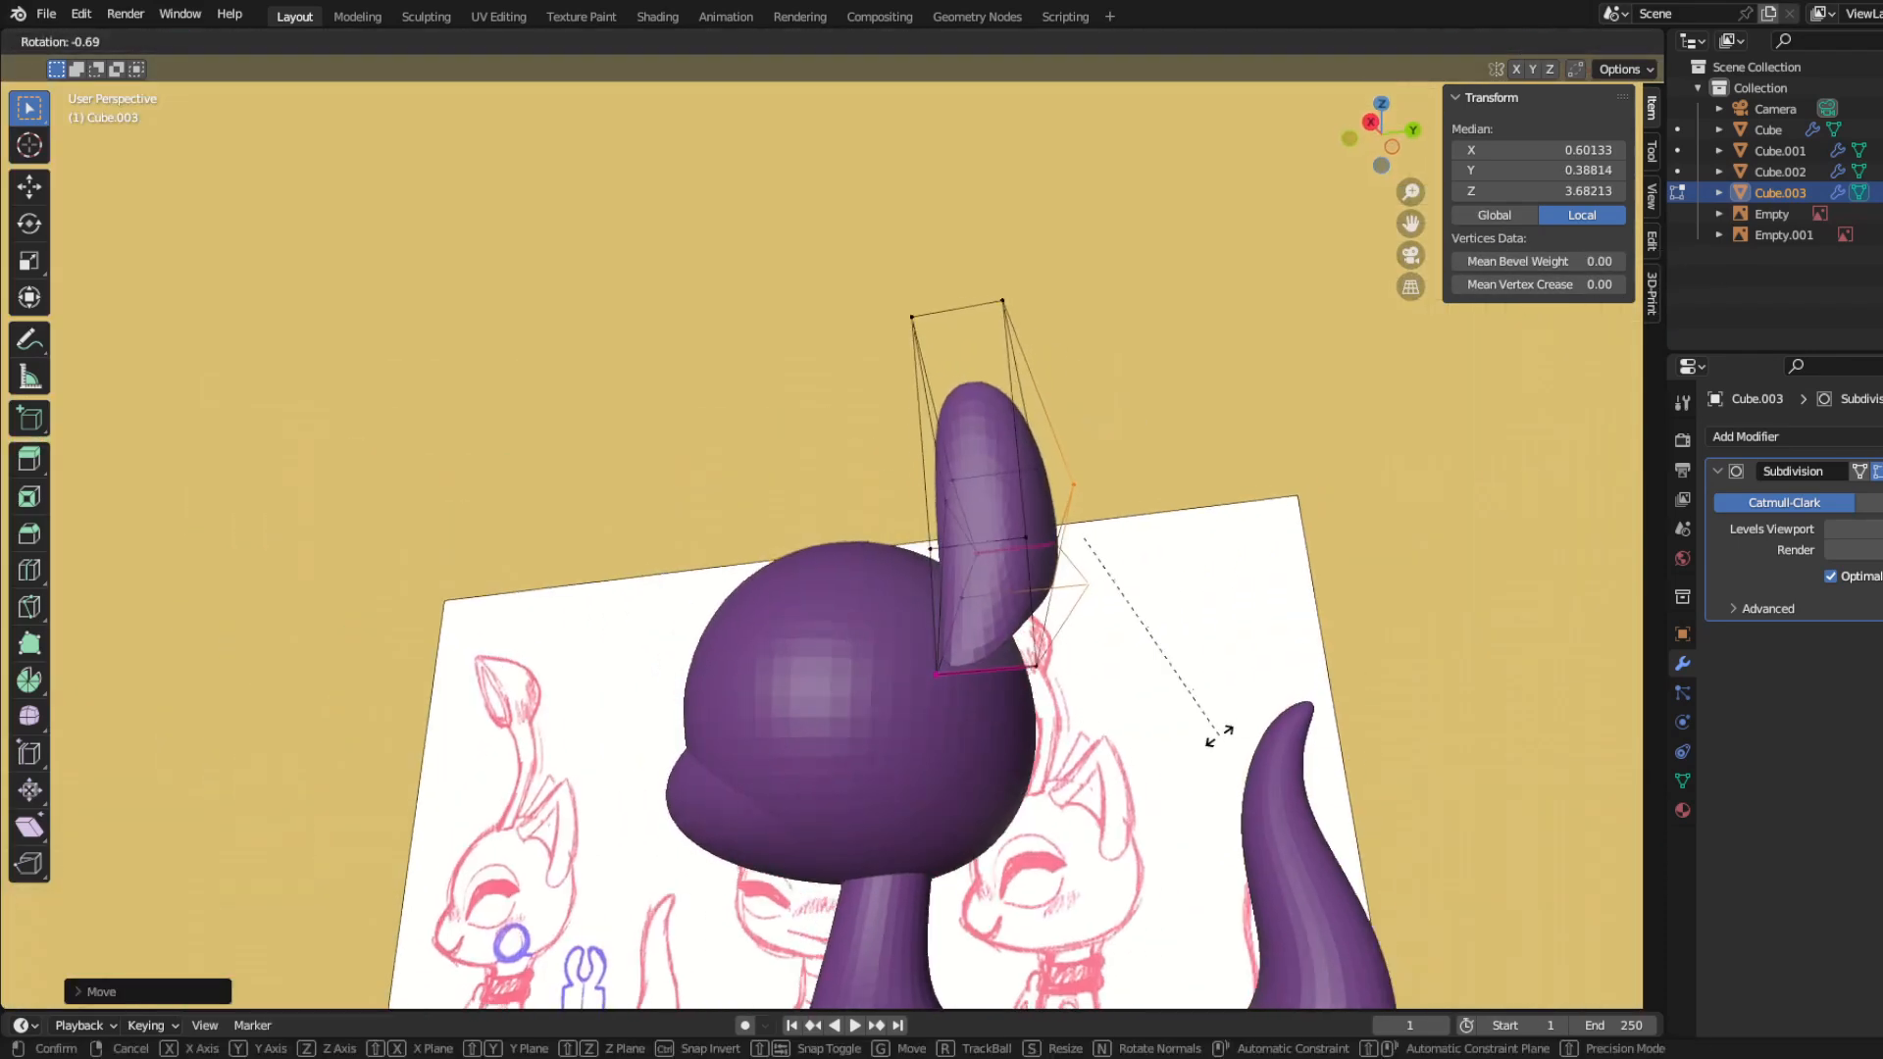
left_click(1275, 709)
left_click(1000, 302)
key("g")
left_click(1019, 471)
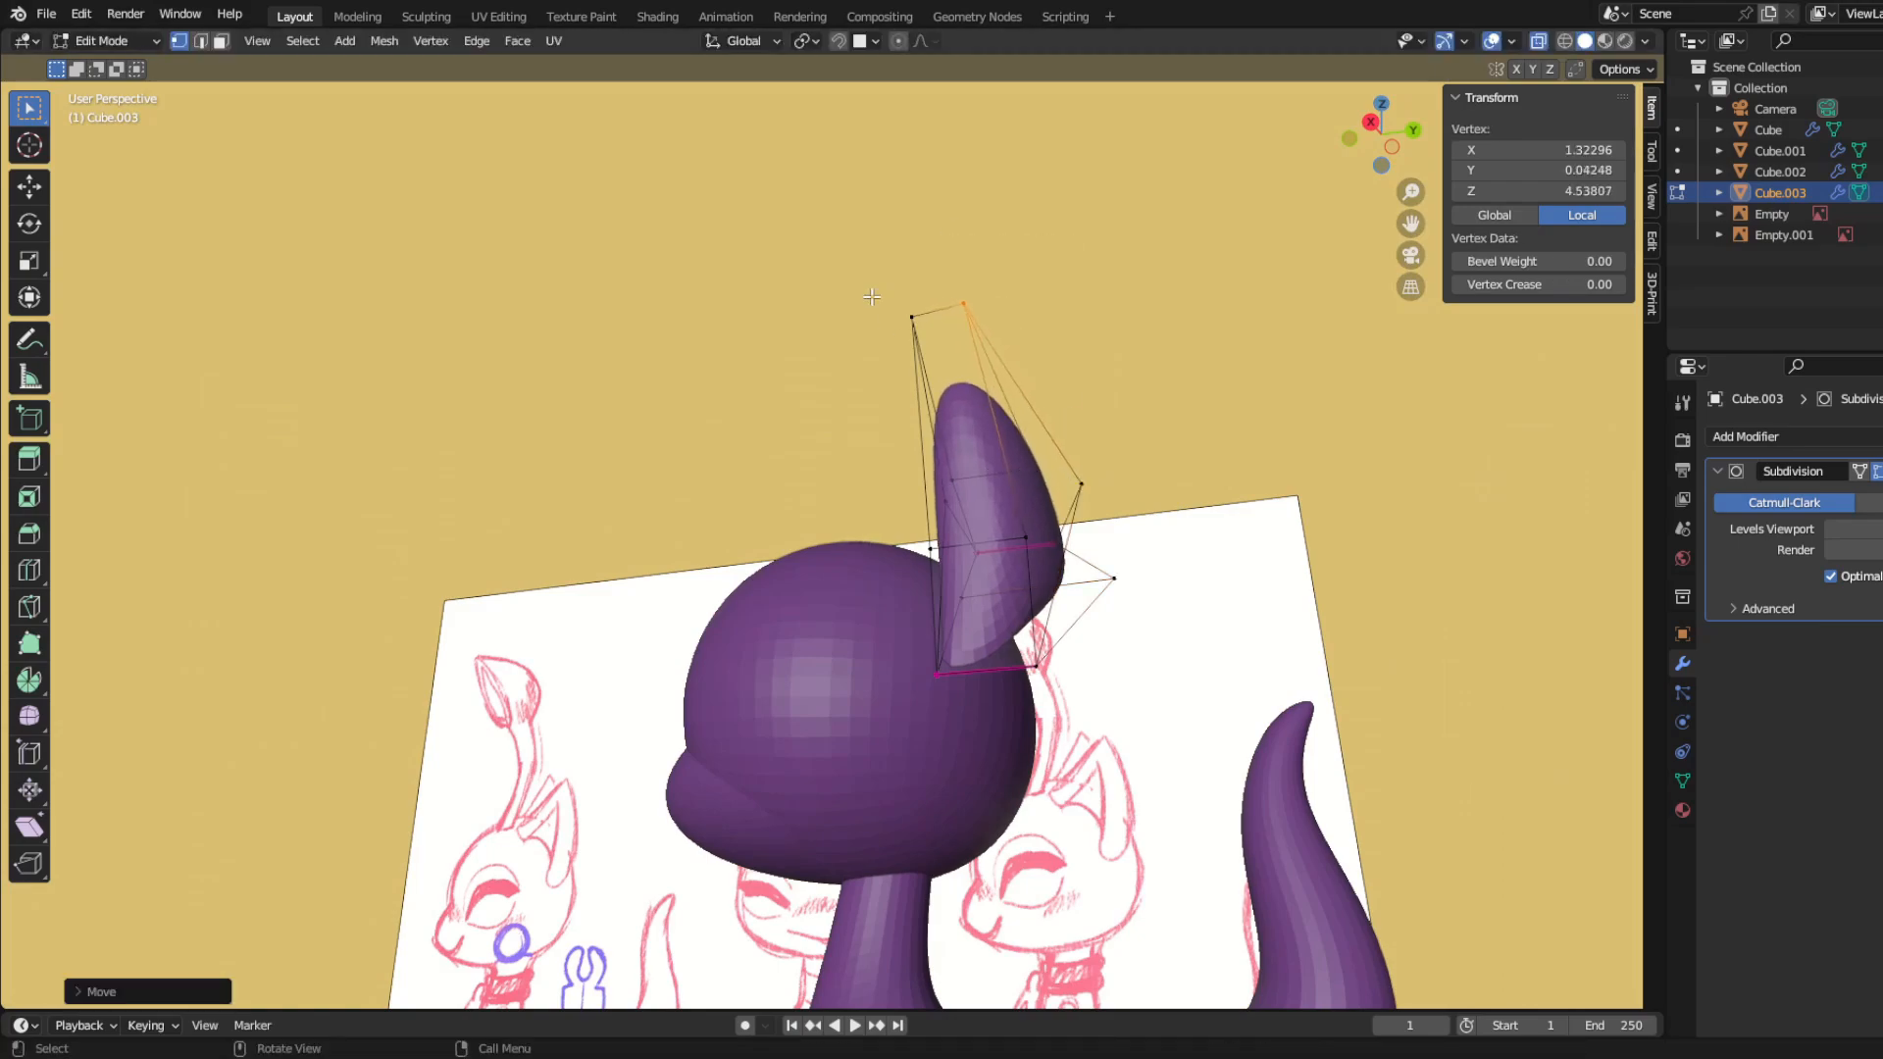
left_click(910, 321)
left_click(913, 327)
Step: Select the front faces of the ear, extrude them in place and scale them inward to about 0.6
middle_click_drag(865, 588, 1001, 630)
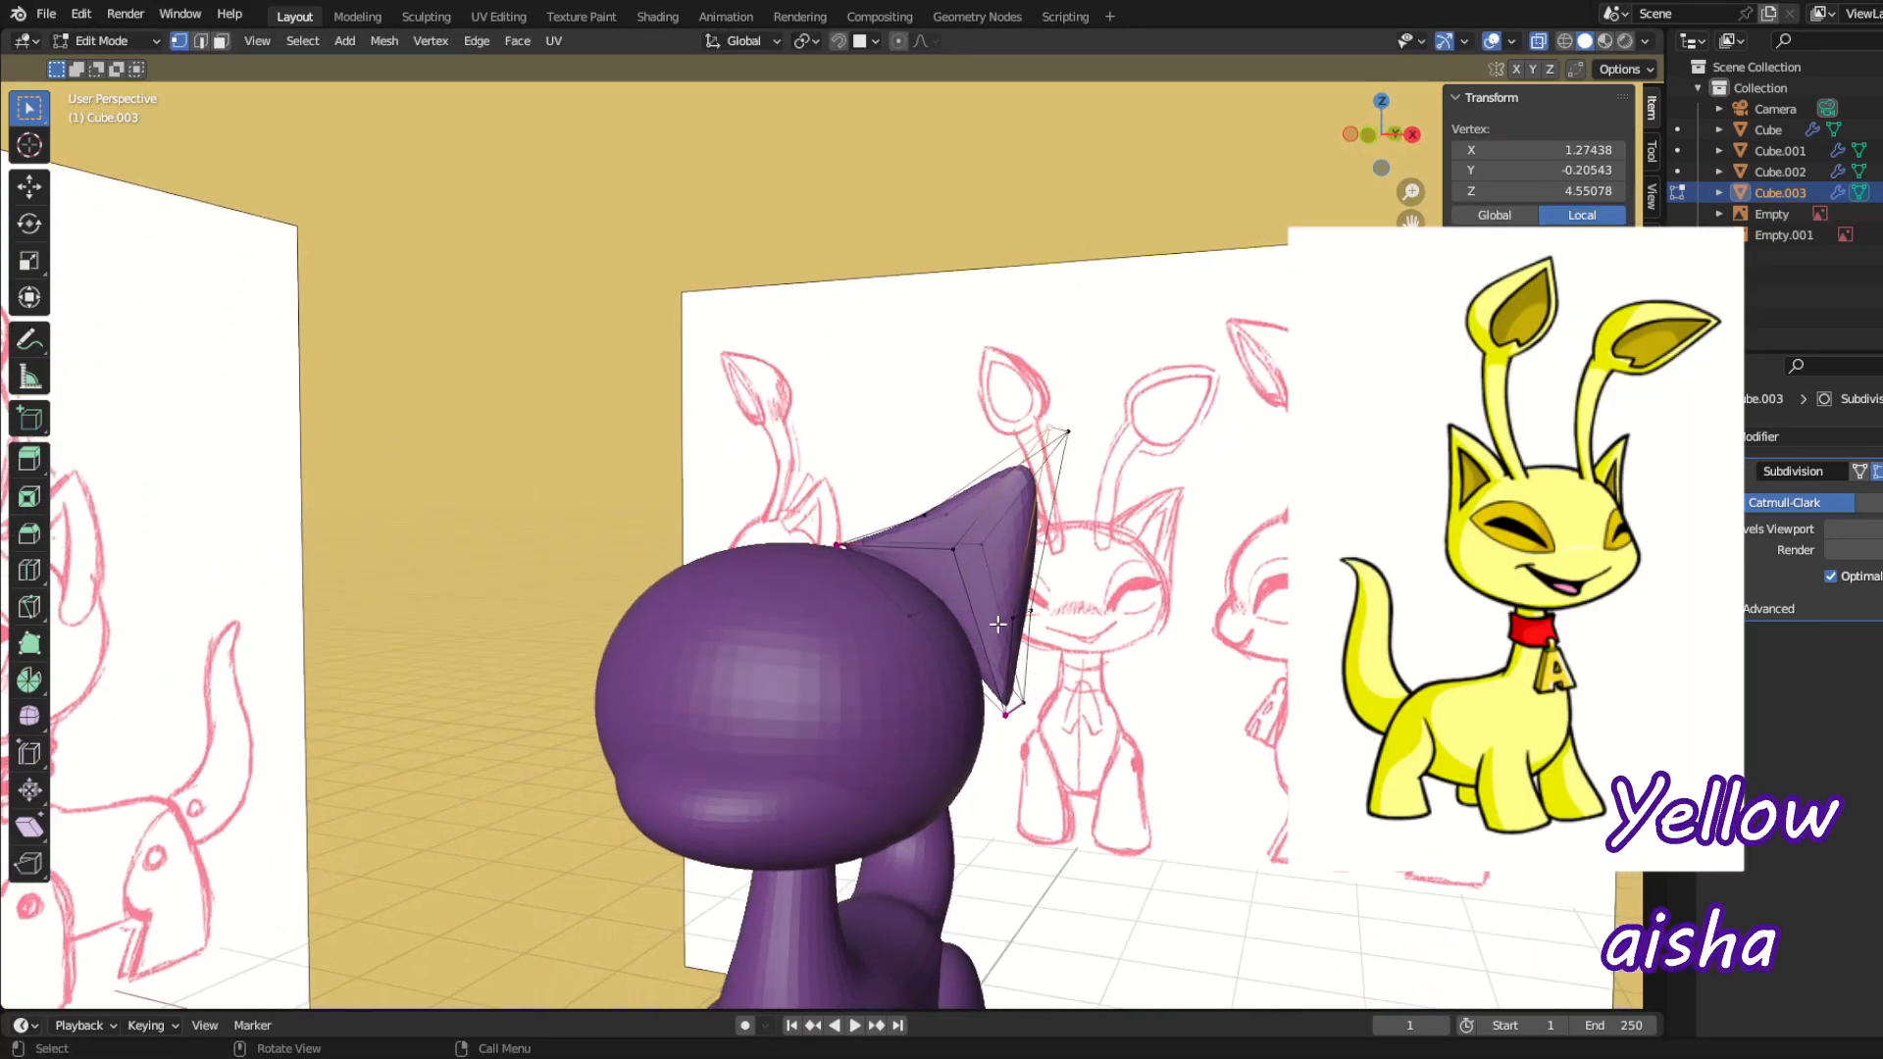
scroll(1011, 559, "up", 4)
key("3")
middle_click_drag(840, 560, 907, 604)
left_click(793, 515)
middle_click_drag(795, 529, 687, 471)
left_click(1030, 635, "shift")
middle_click_drag(1001, 642, 1064, 756)
key("e")
key("s")
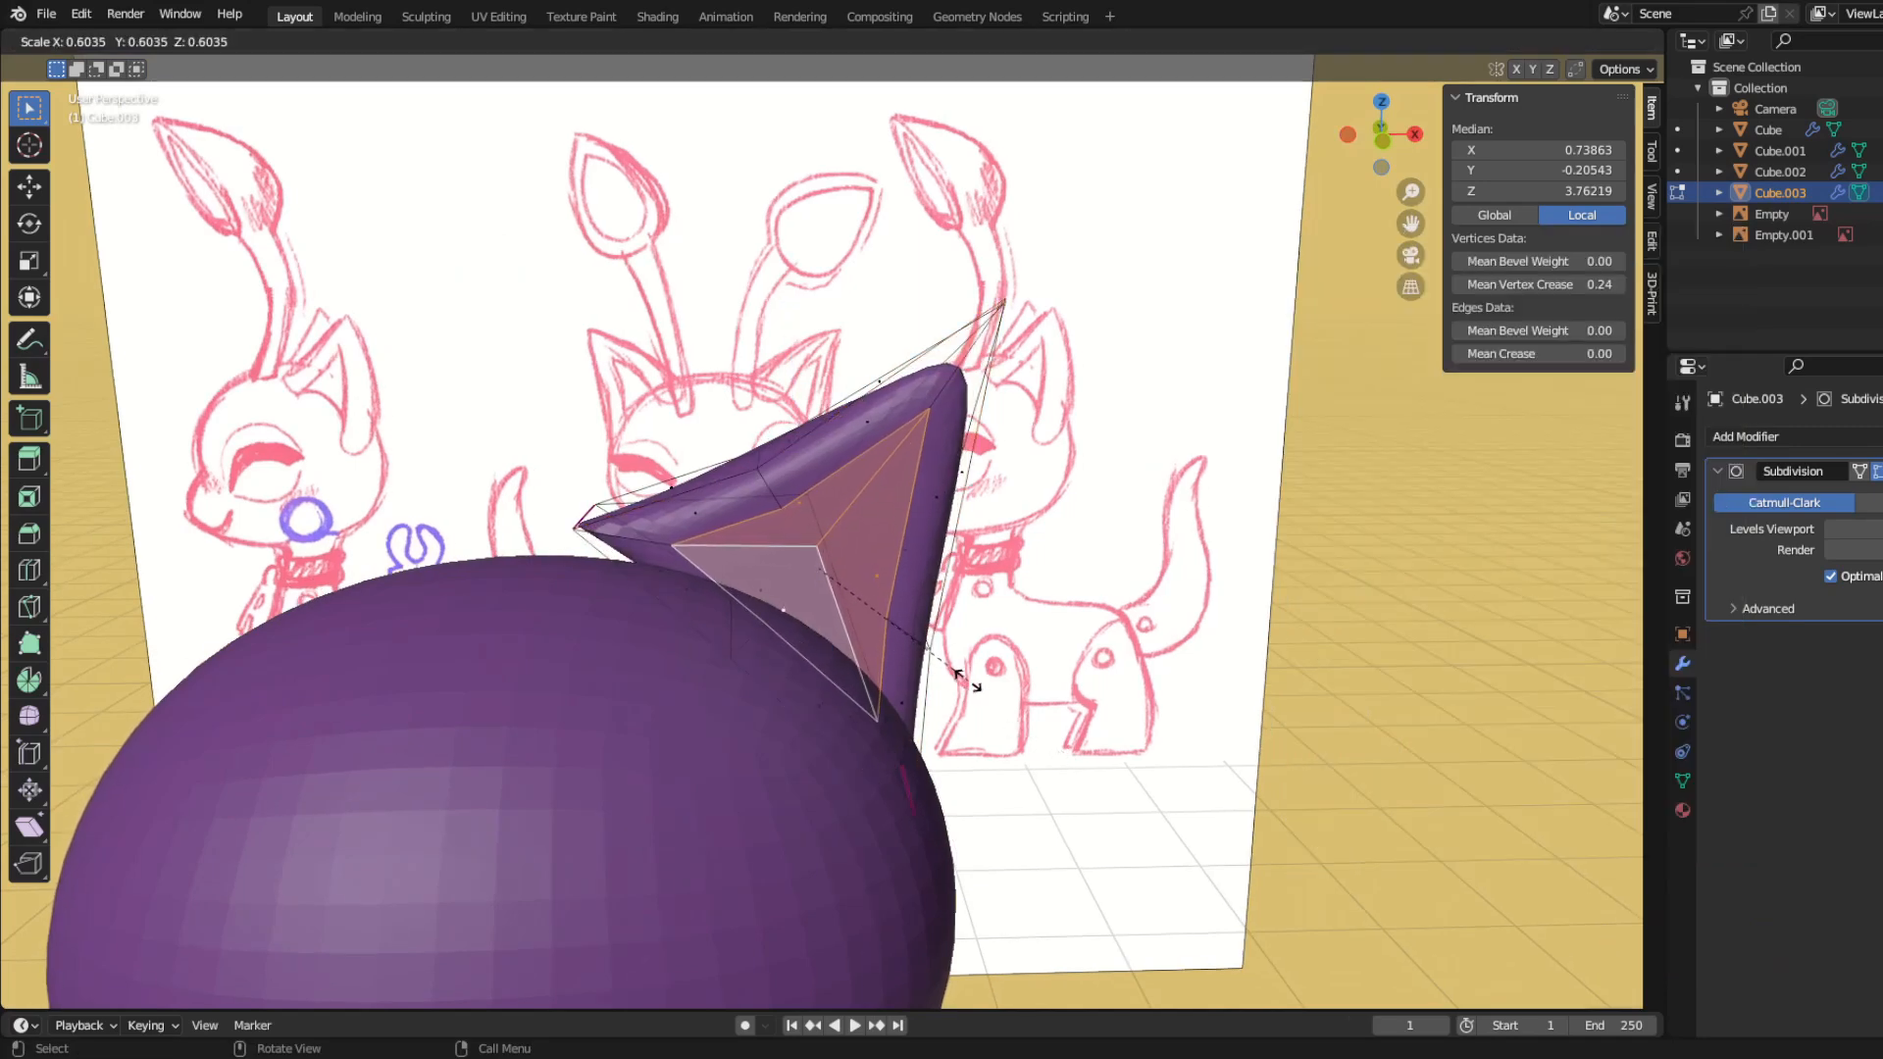
middle_click_drag(950, 675, 731, 628)
Step: Move the inset front faces of the ear in toward the head and scale them inward
key("KP_3")
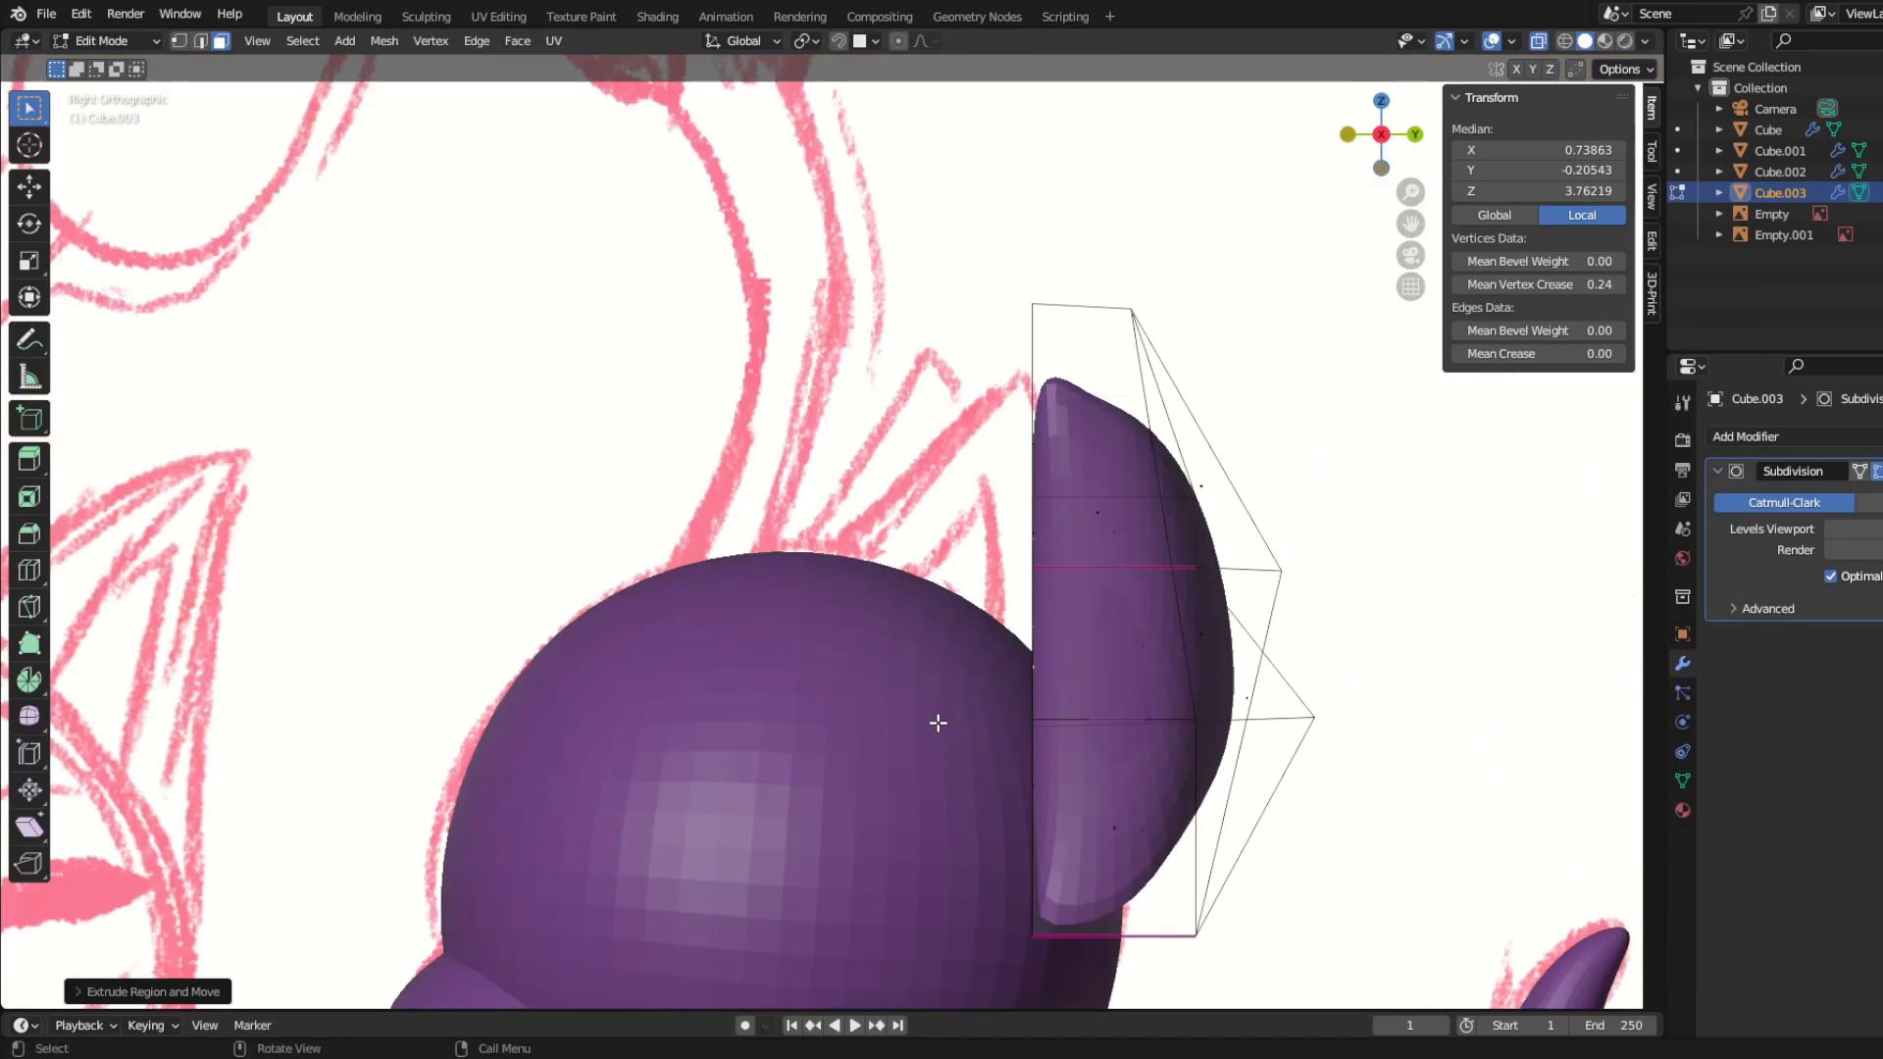
left_click(1324, 891)
mouse_move(913, 756)
middle_mouse_down()
mouse_move(1010, 785)
mouse_move(1069, 761)
mouse_move(786, 785)
mouse_move(853, 786)
mouse_move(798, 765)
mouse_move(839, 796)
middle_mouse_up()
key("g")
left_click(1021, 787)
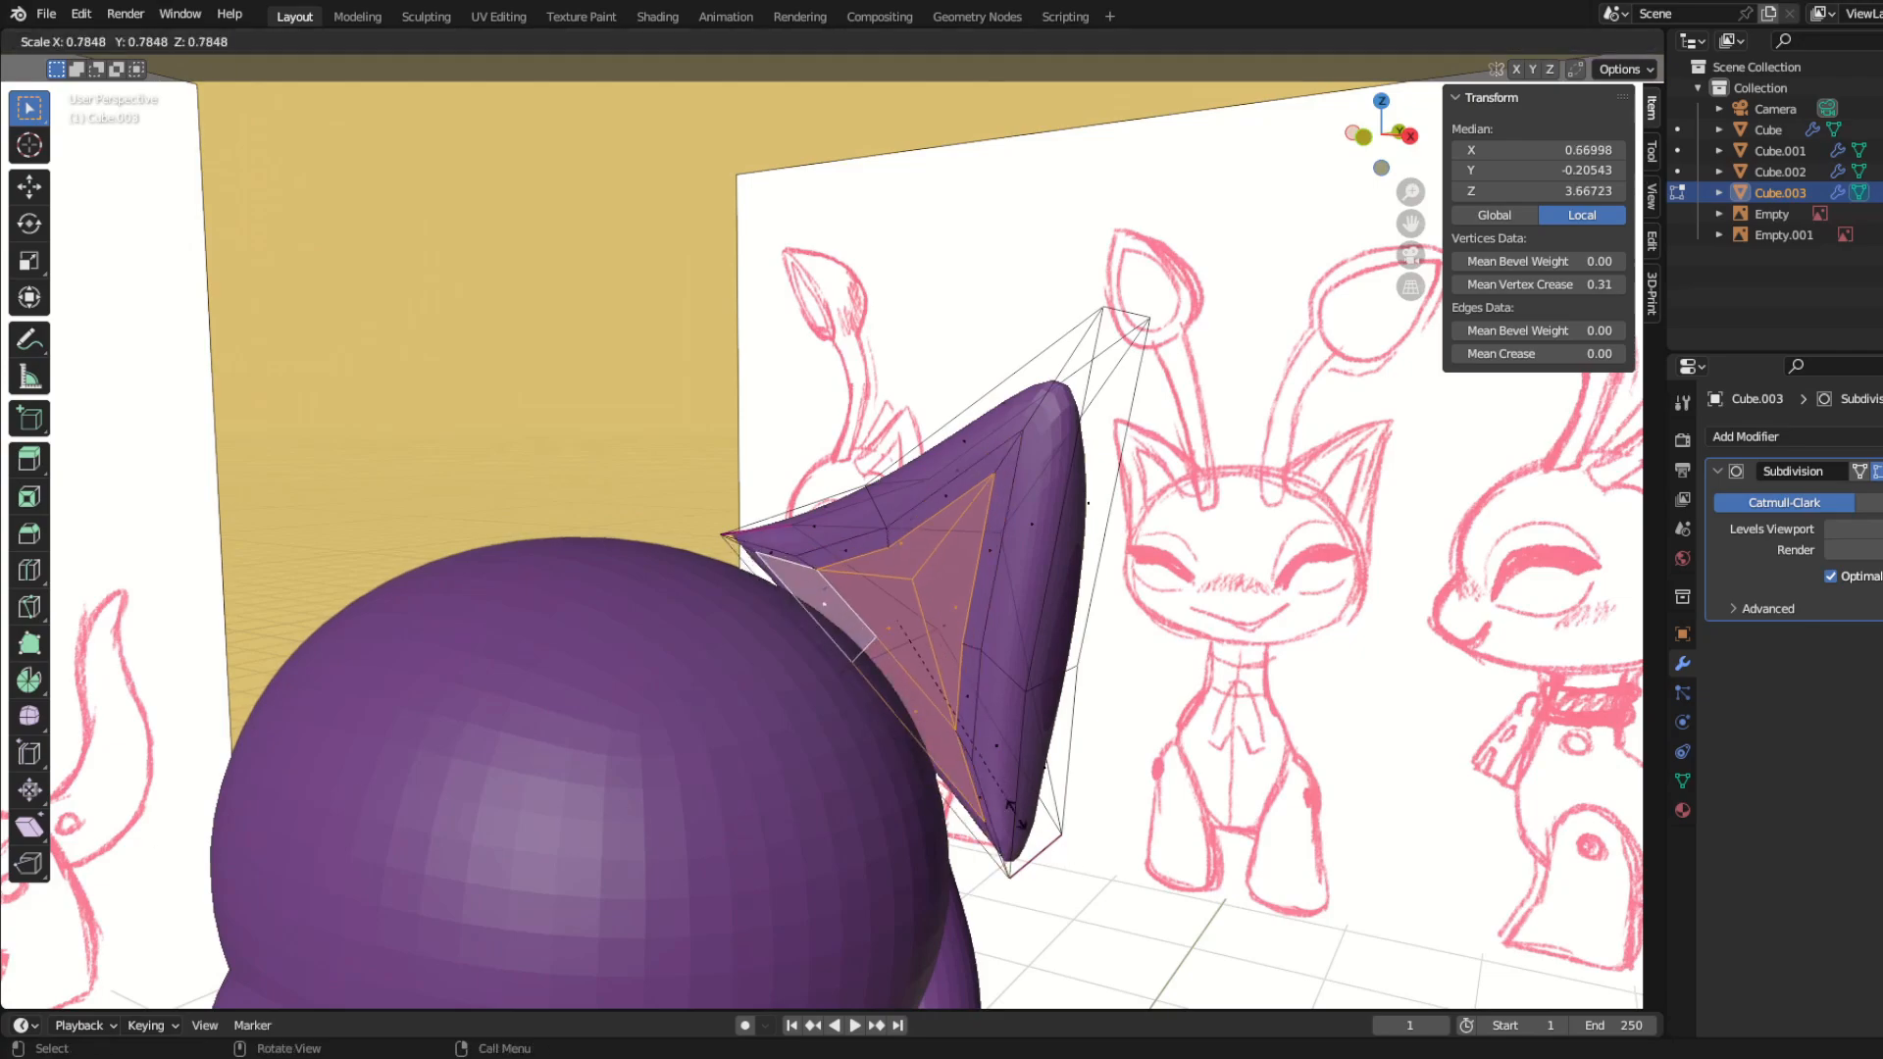
right_click(955, 792)
Step: Move individual vertices of the ear's inset front area to even out the inner ear rim
middle_click_drag(953, 792, 838, 774)
key("g")
mouse_move(1061, 858)
middle_mouse_down()
mouse_move(916, 857)
mouse_move(958, 857)
mouse_move(883, 655)
mouse_move(834, 686)
middle_mouse_up()
scroll(946, 840, "up", 4)
mouse_move(952, 755)
middle_mouse_down()
mouse_move(964, 700)
mouse_move(892, 819)
mouse_move(984, 828)
mouse_move(932, 785)
middle_mouse_up()
key("g")
left_click(964, 696)
key("g")
left_click(964, 792)
Step: Select the whole ear and move it forward along Y to the ear position in the side sketch
middle_click_drag(926, 489, 855, 783)
key("g")
key("y")
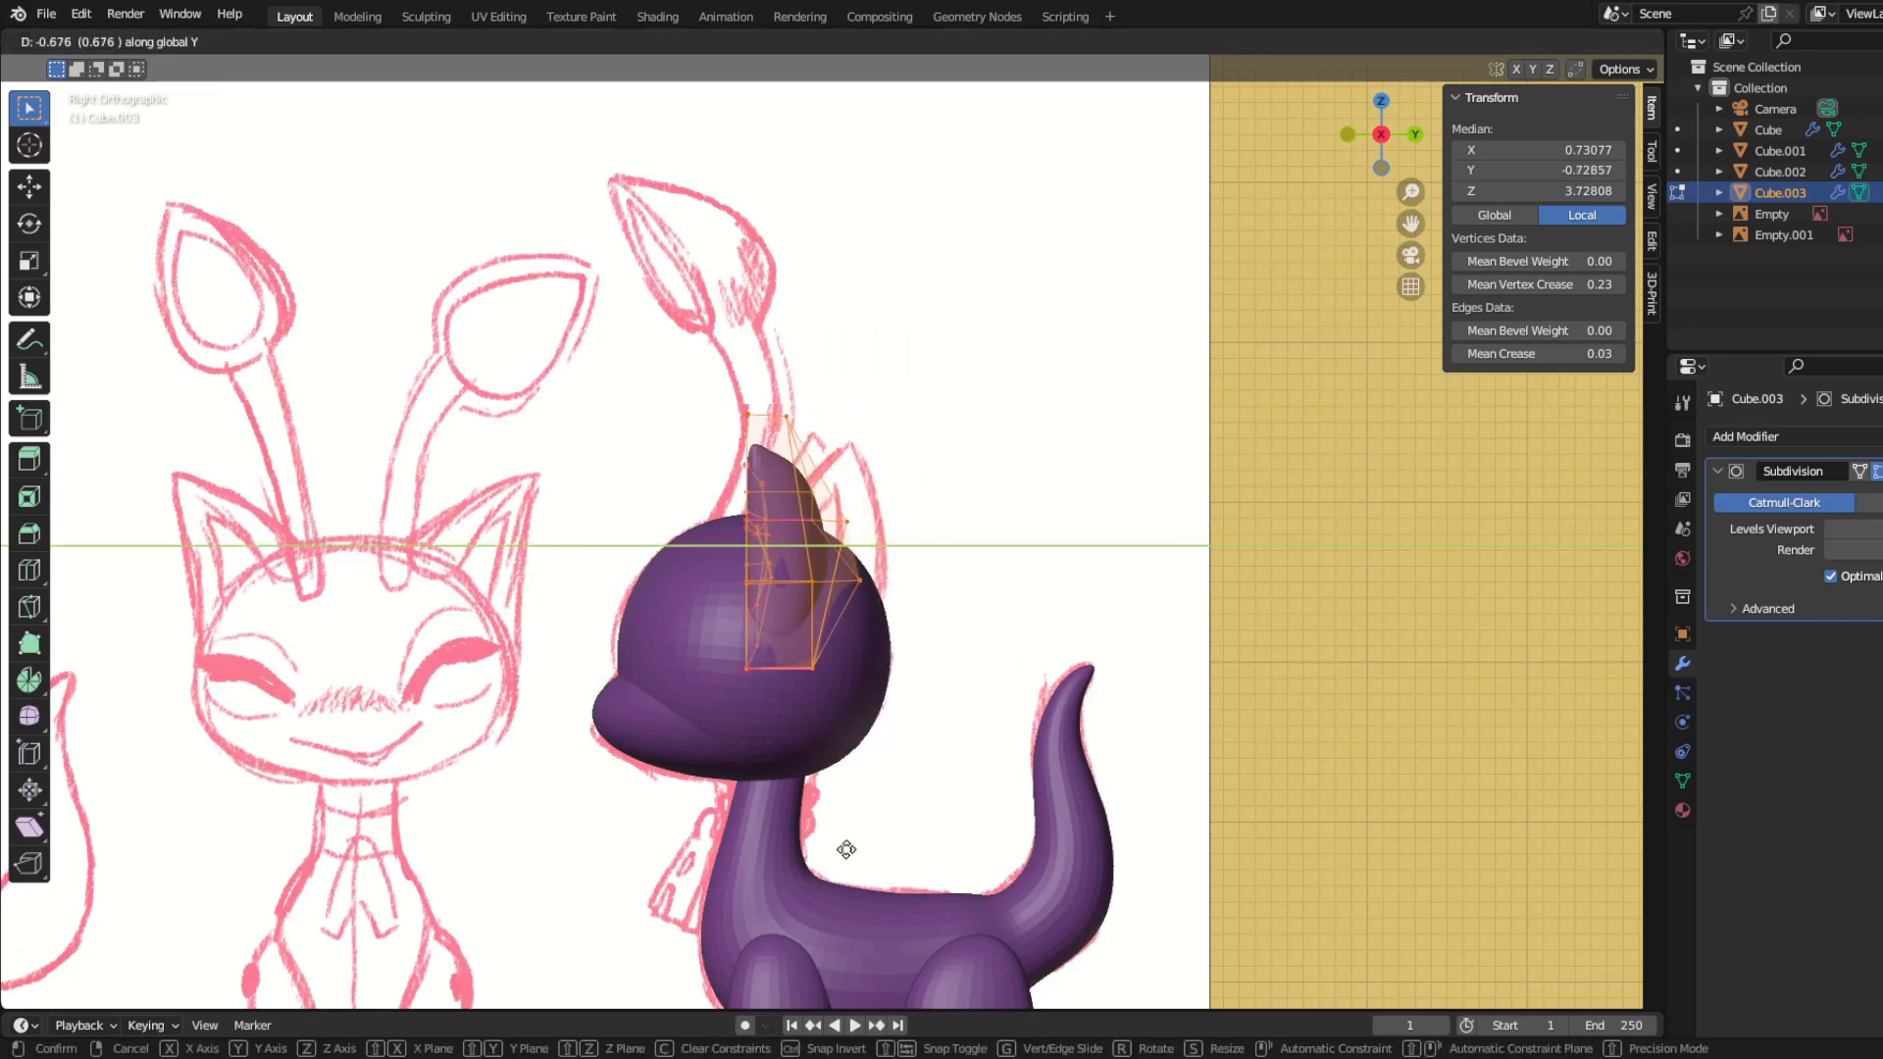
left_click(850, 850)
Step: Rotate the whole ear so its opening angles across the head, and reposition it against the front and side sketches
key("KP_1")
scroll(886, 855, "up", 3)
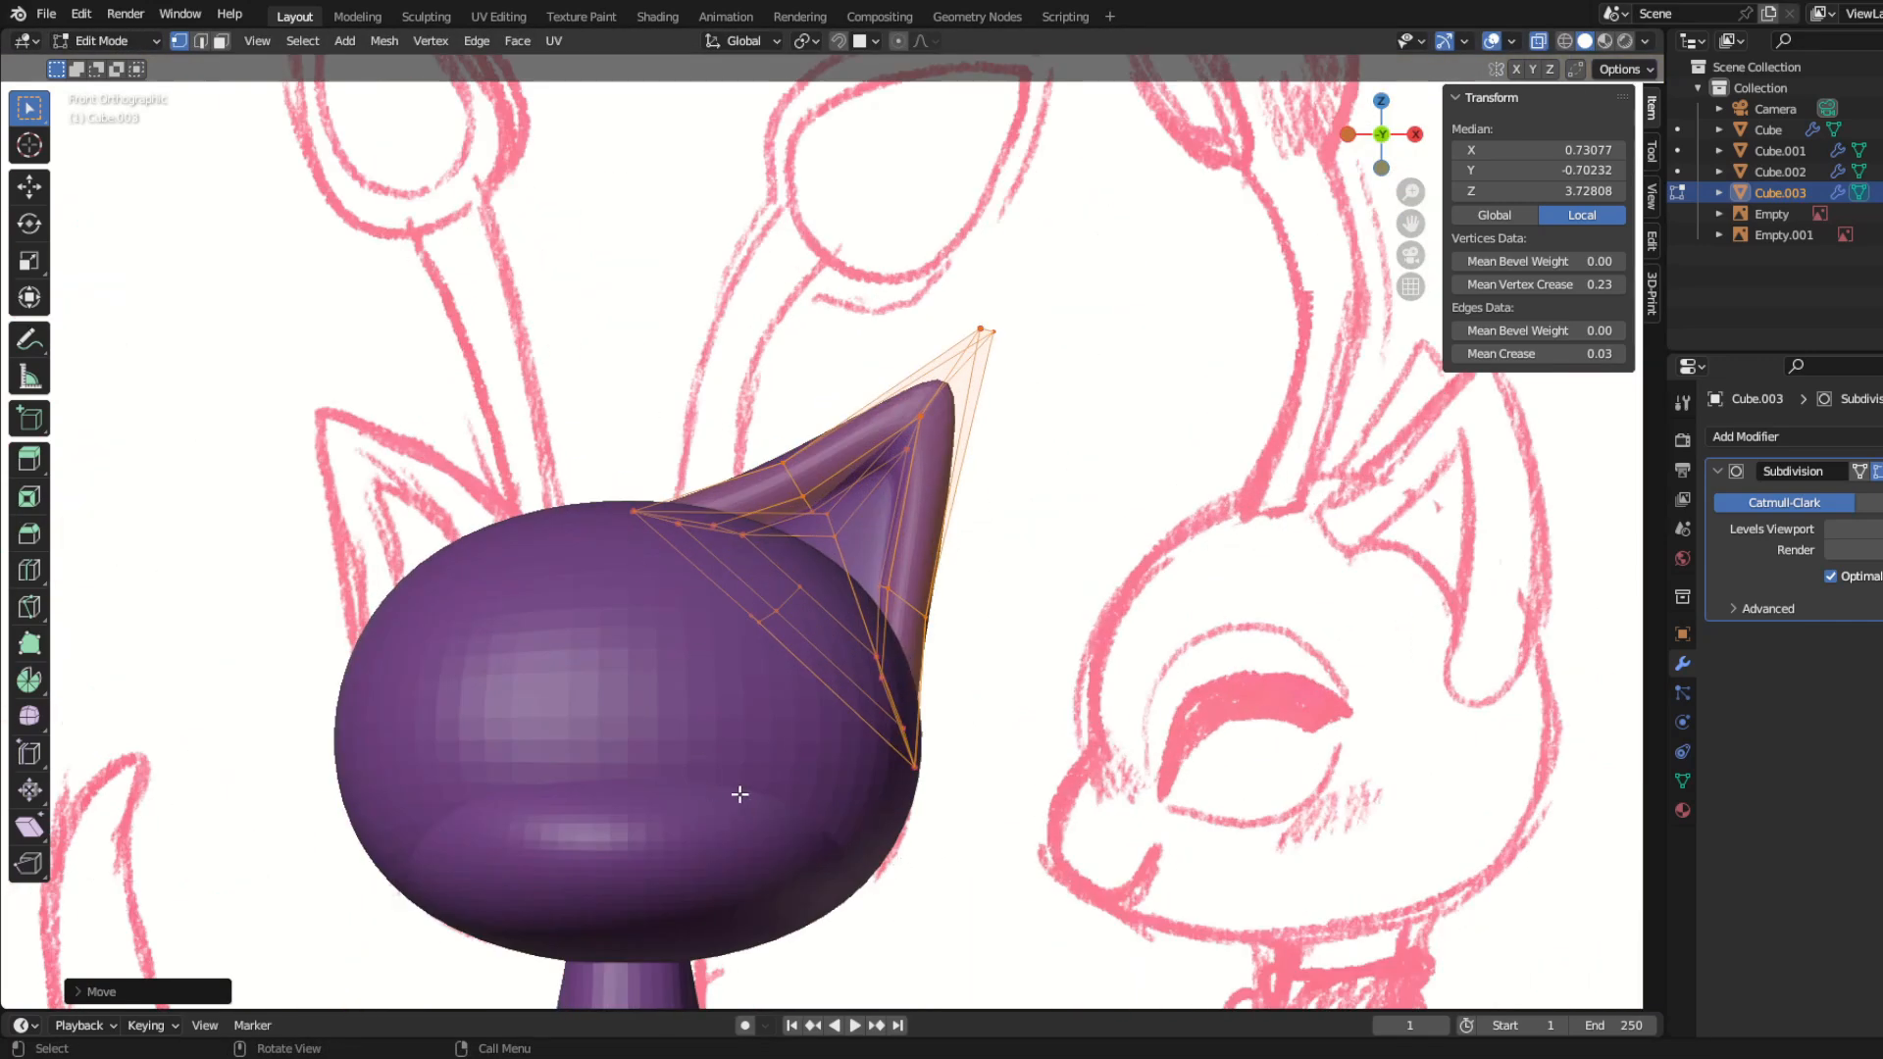
key("KP_3")
key("z")
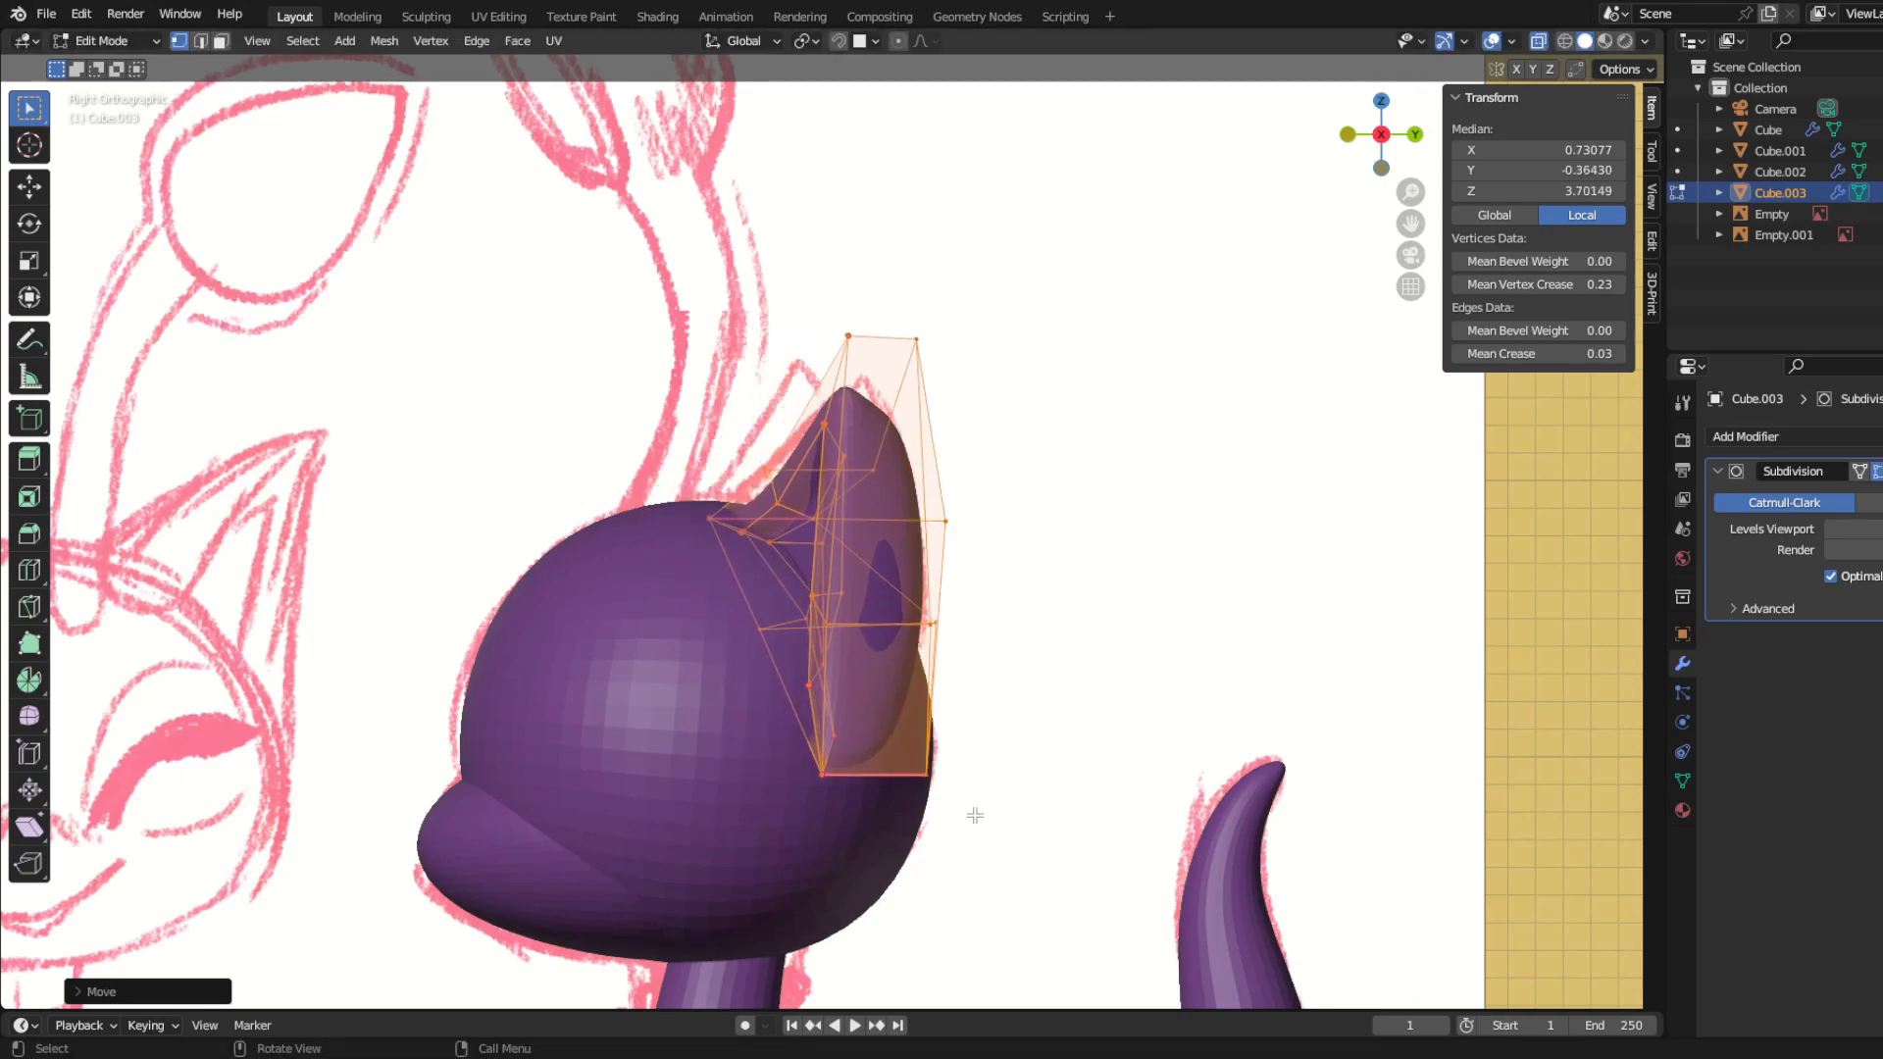
key("KP_1")
key("g")
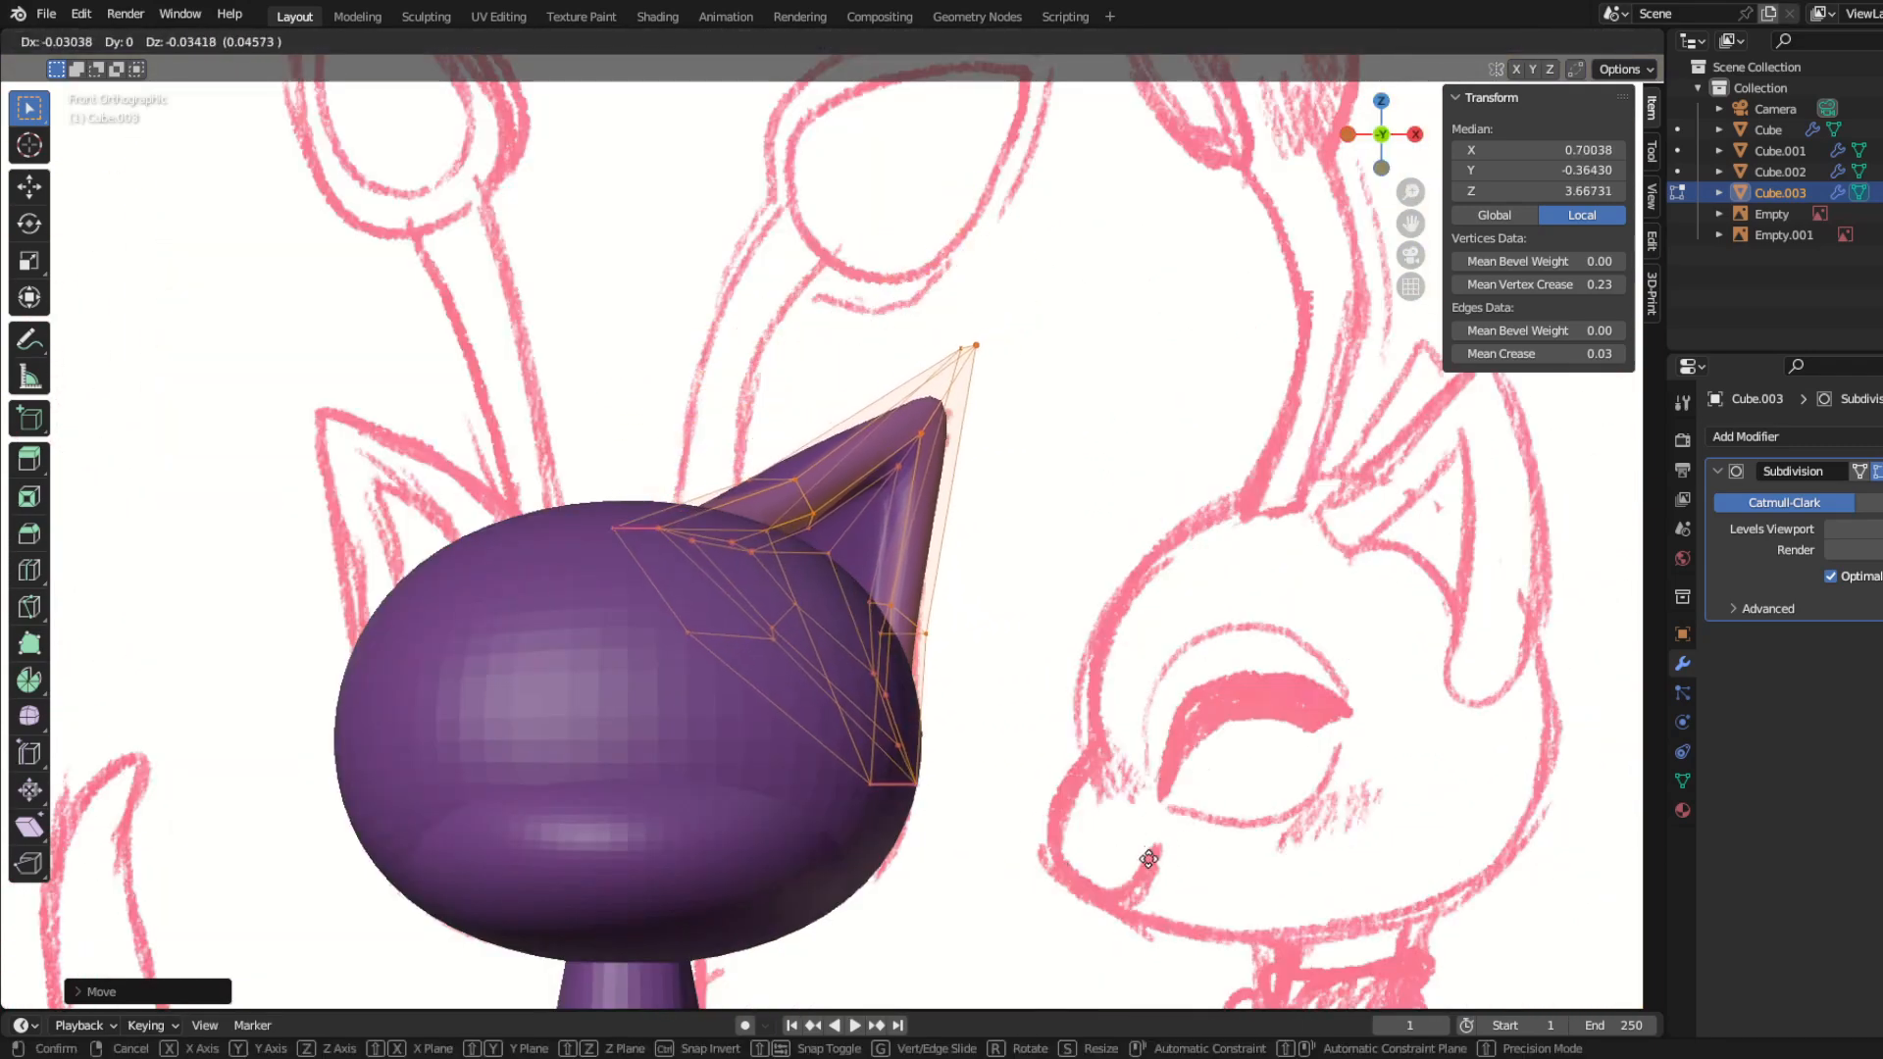
left_click(982, 341)
Step: Adjust the ear's tip, outer side and lower base vertices in front view to match the sketched outline
key("g")
left_click_drag(1076, 493, 1077, 496)
key("g")
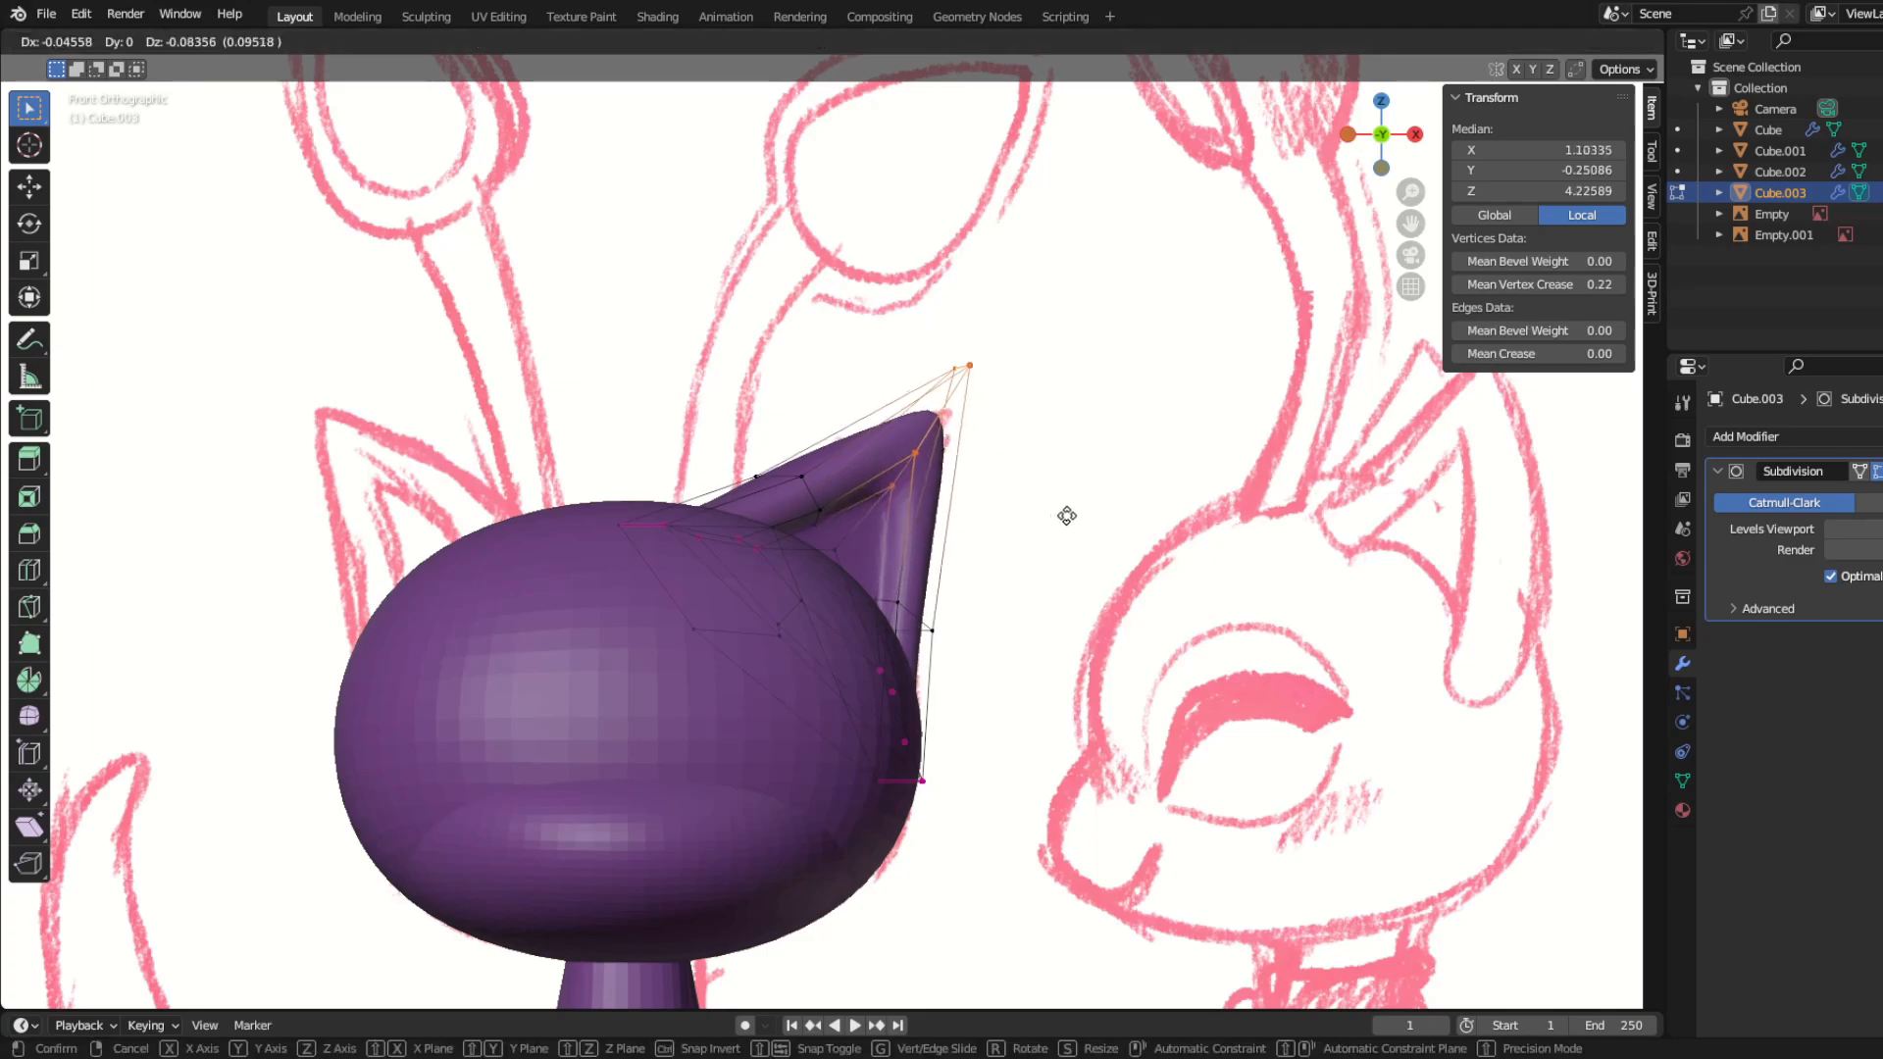
left_click(1066, 516)
left_click_drag(844, 571, 988, 663)
key("g")
left_click(993, 710)
left_click_drag(855, 753, 984, 833)
key("g")
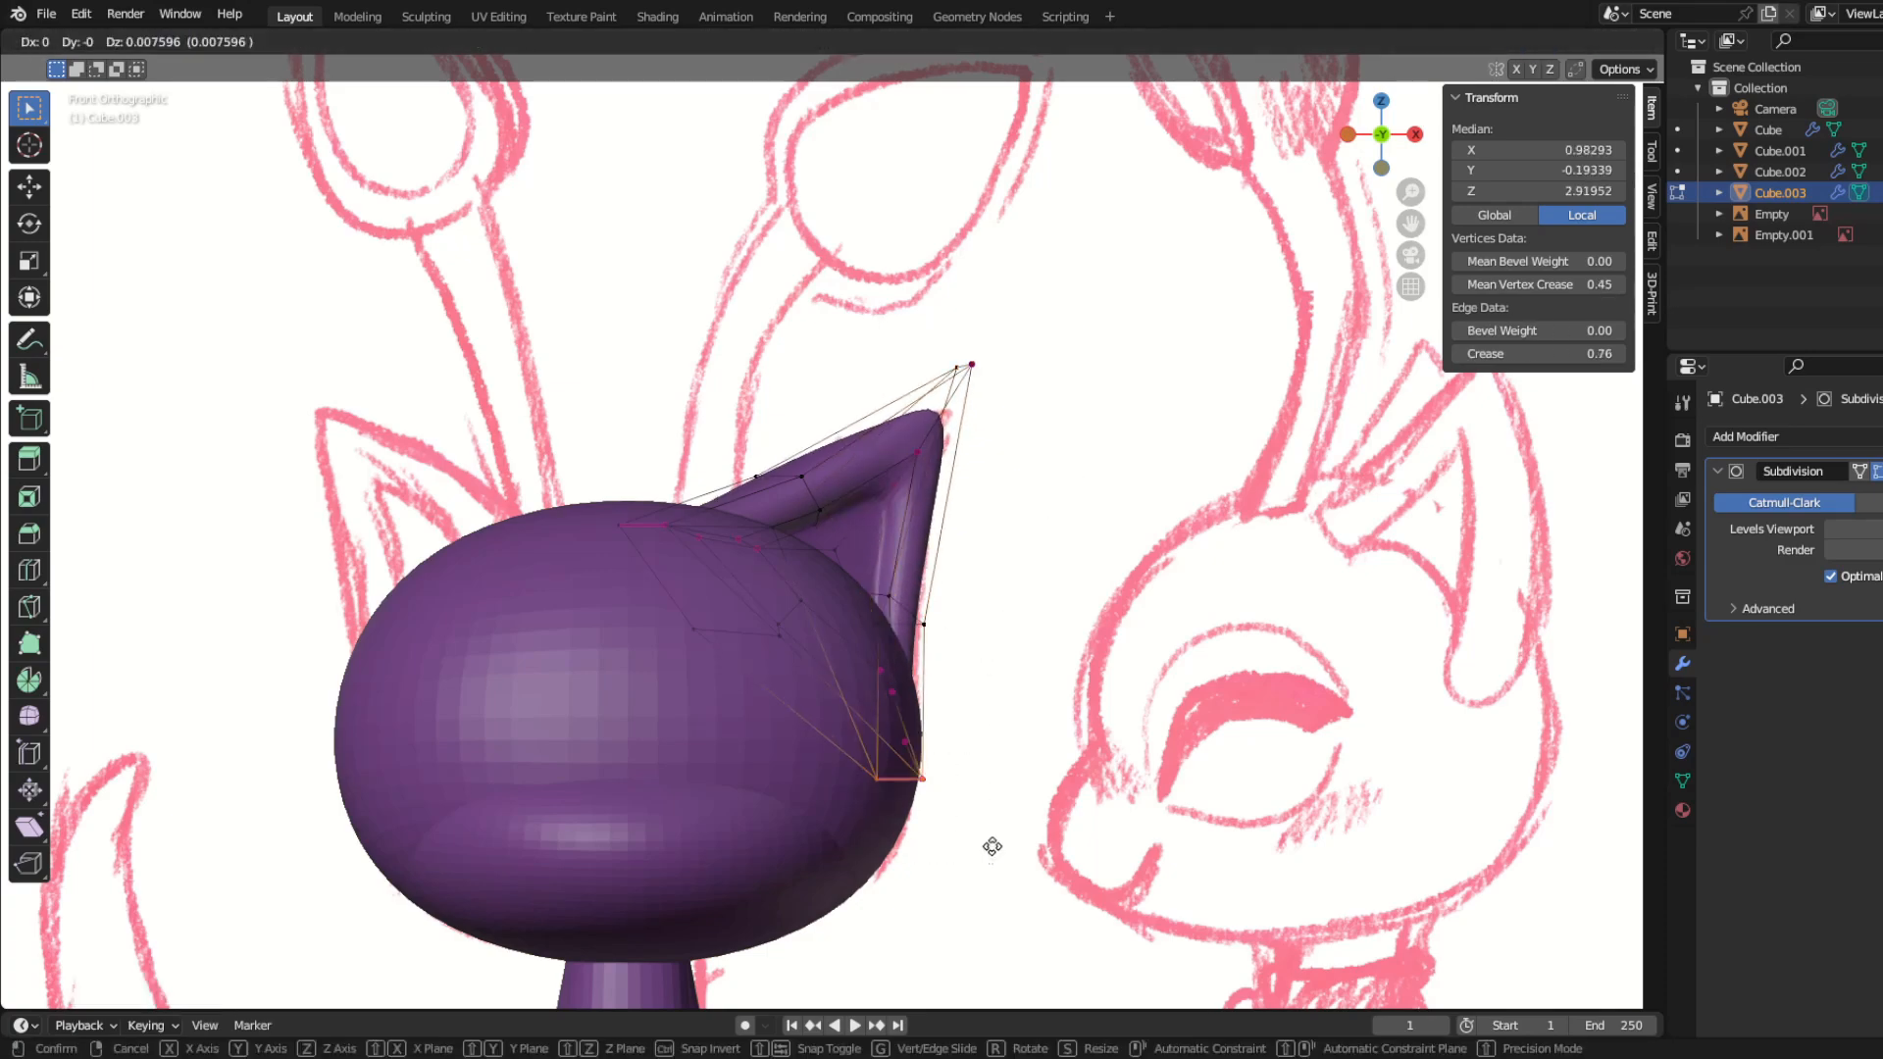
left_click(987, 845)
Step: Move the ear's lower corner vertices so the base tucks into the side of the head
middle_click_drag(966, 845, 639, 836)
left_click(738, 840)
left_click_drag(824, 723, 907, 822)
key("g")
middle_click_drag(912, 833, 976, 844)
left_click(990, 869)
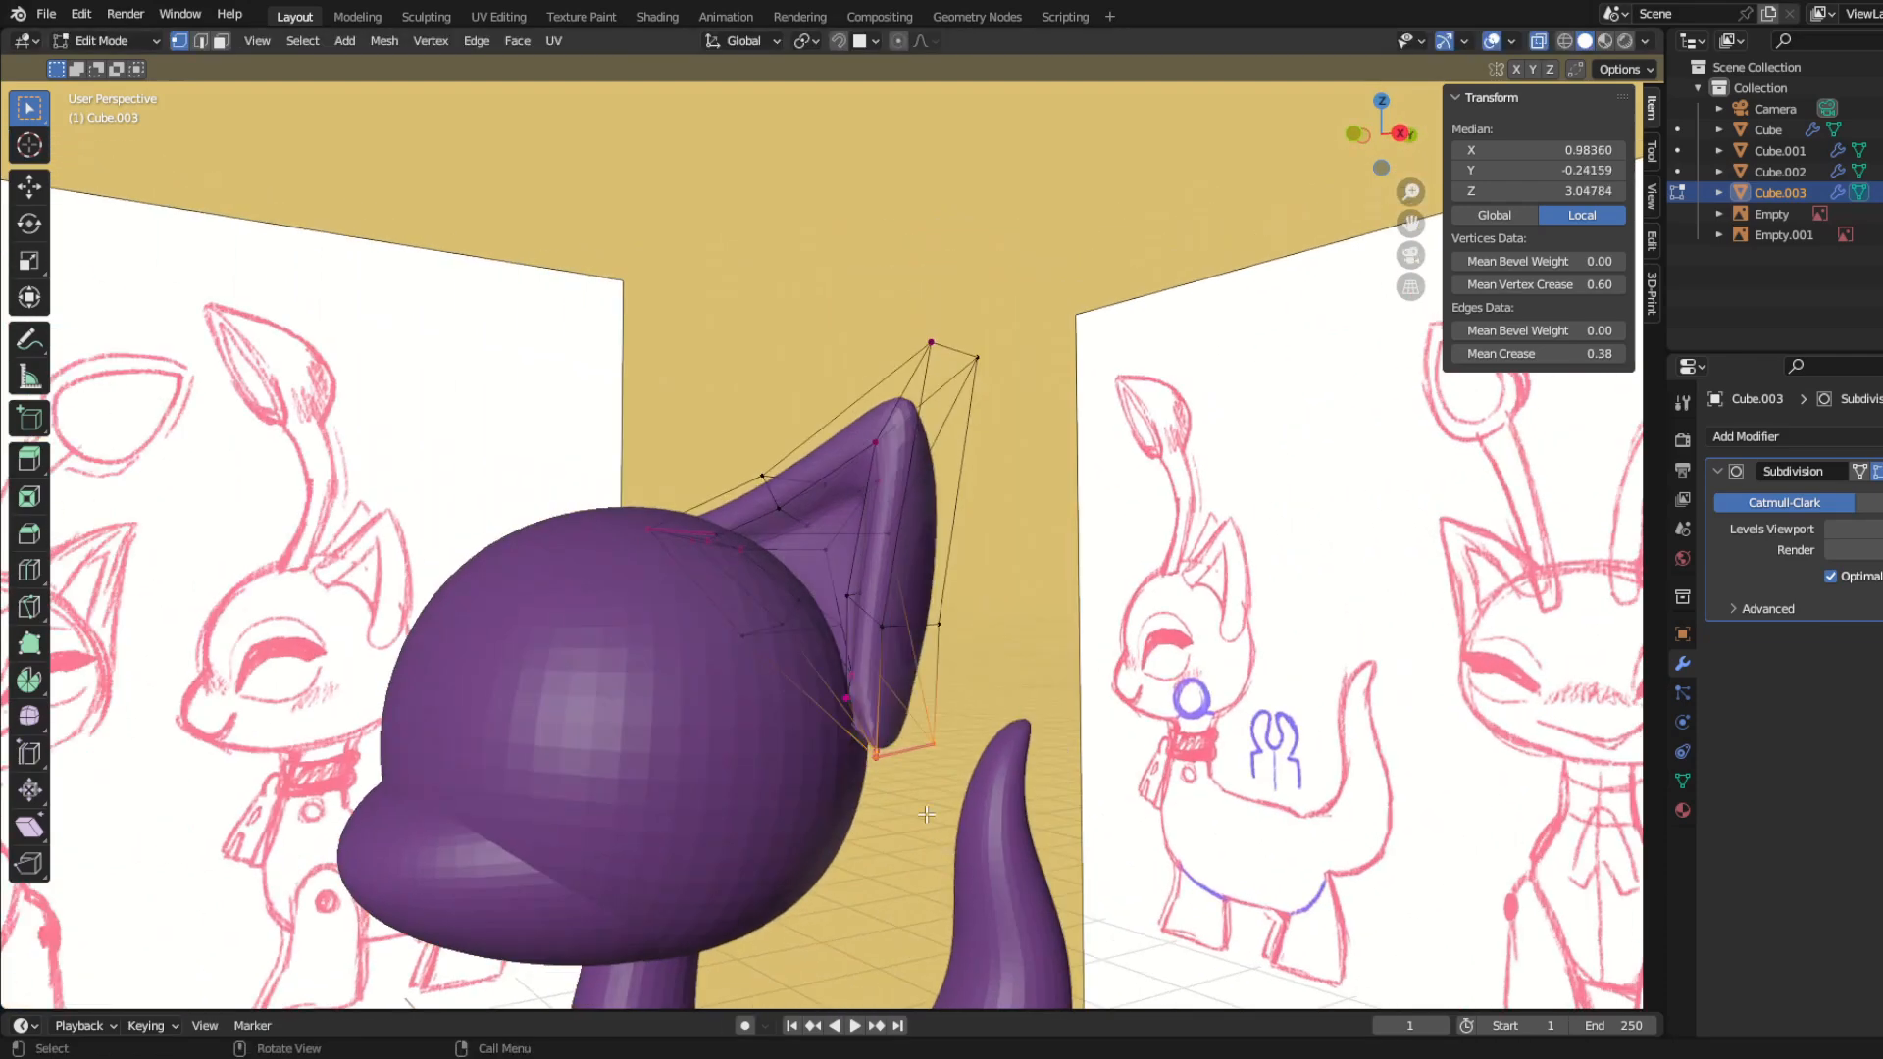
left_click_drag(806, 637, 899, 793)
middle_click_drag(900, 792, 819, 808)
key("g")
left_click(910, 797)
key("KP_3")
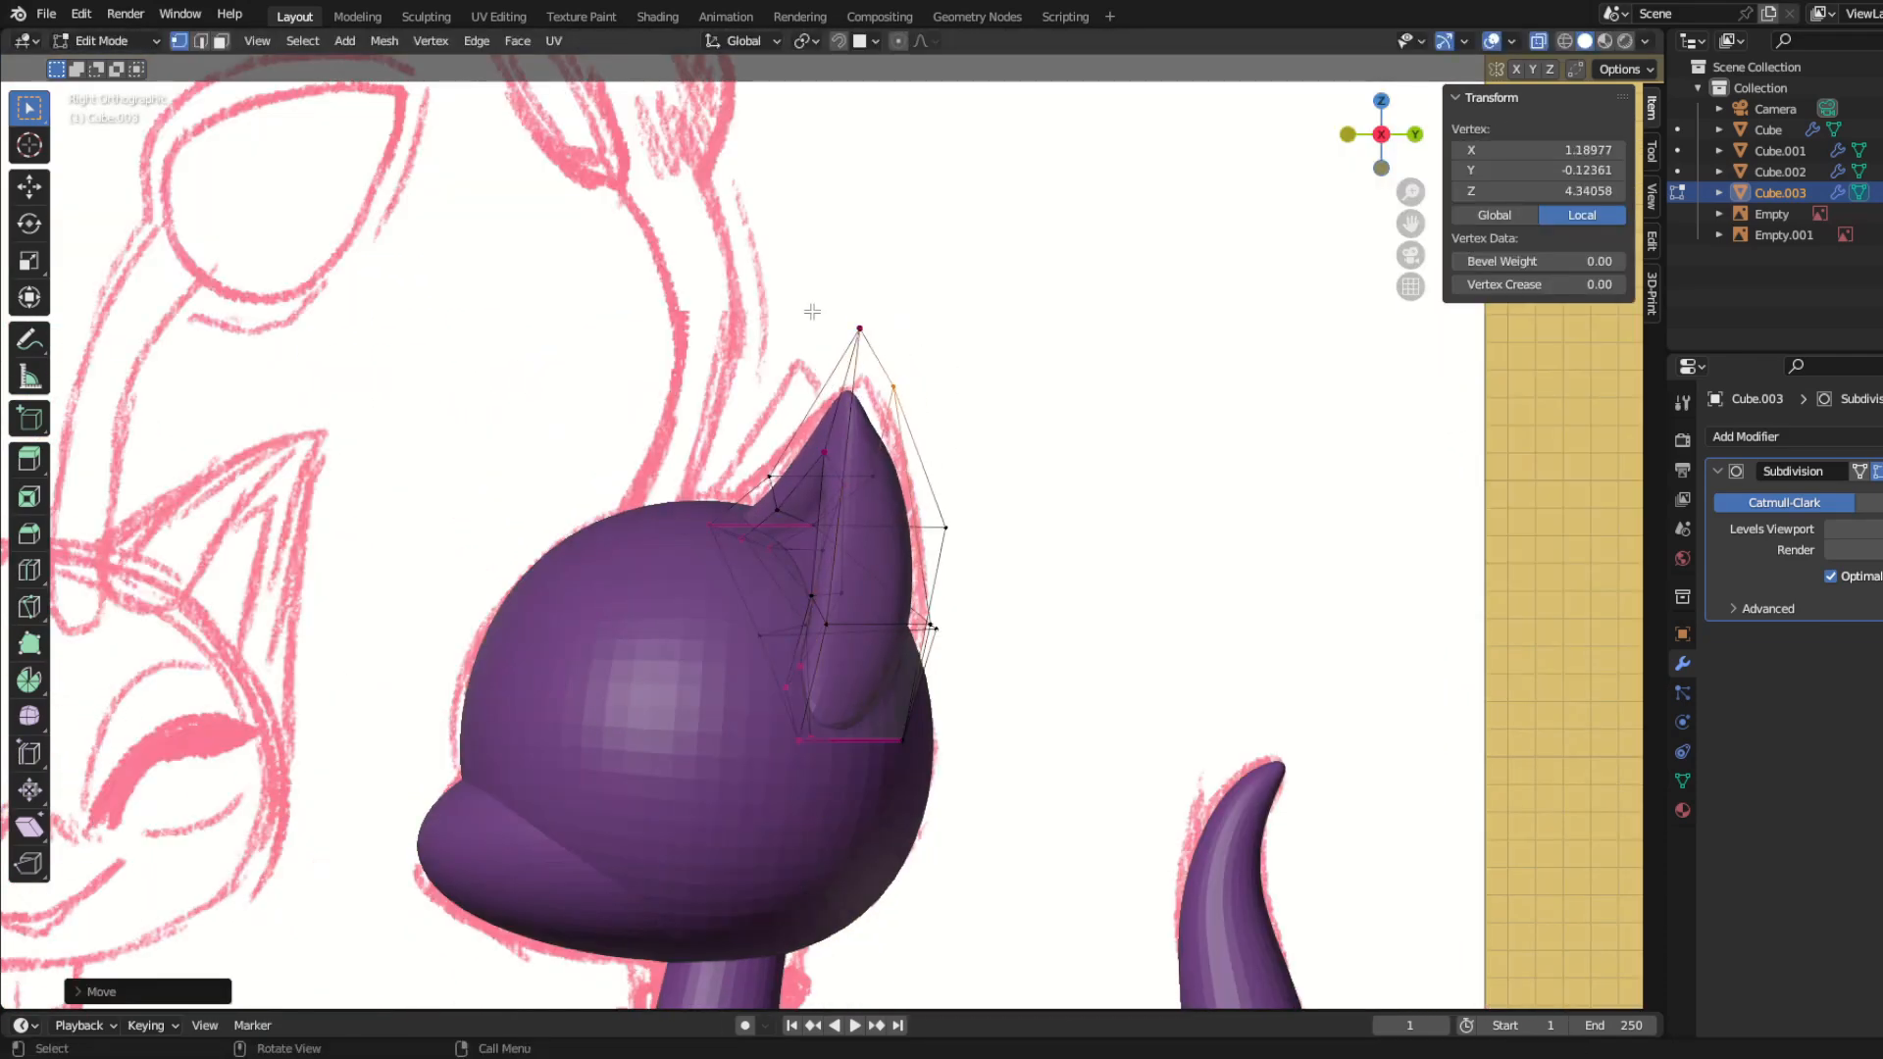
middle_click_drag(863, 632, 652, 580)
Step: Move the vertices along the inner ear hollow, from its tip to its lower side, to refine the rim
key("Tab")
key("ctrl+Tab")
scroll(913, 491, "up", 2)
left_click(942, 408)
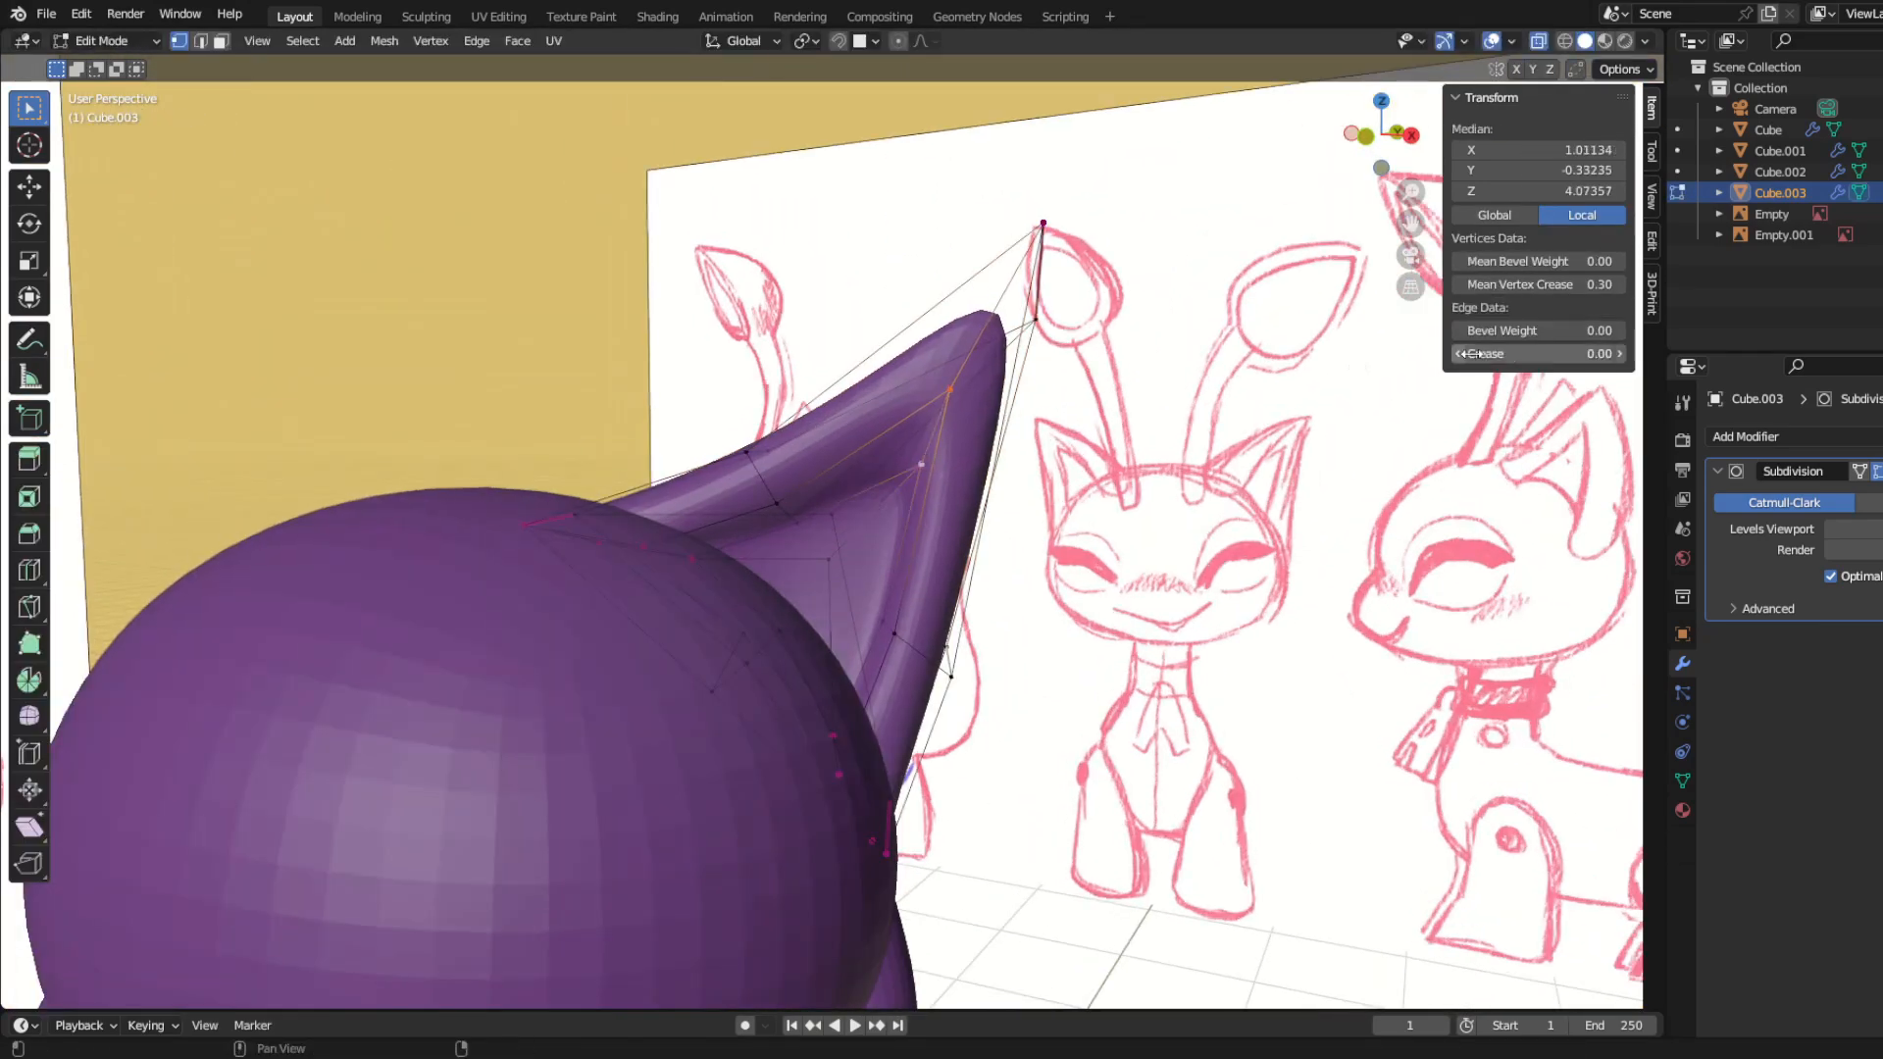
left_click(947, 394)
middle_click_drag(971, 539, 986, 608)
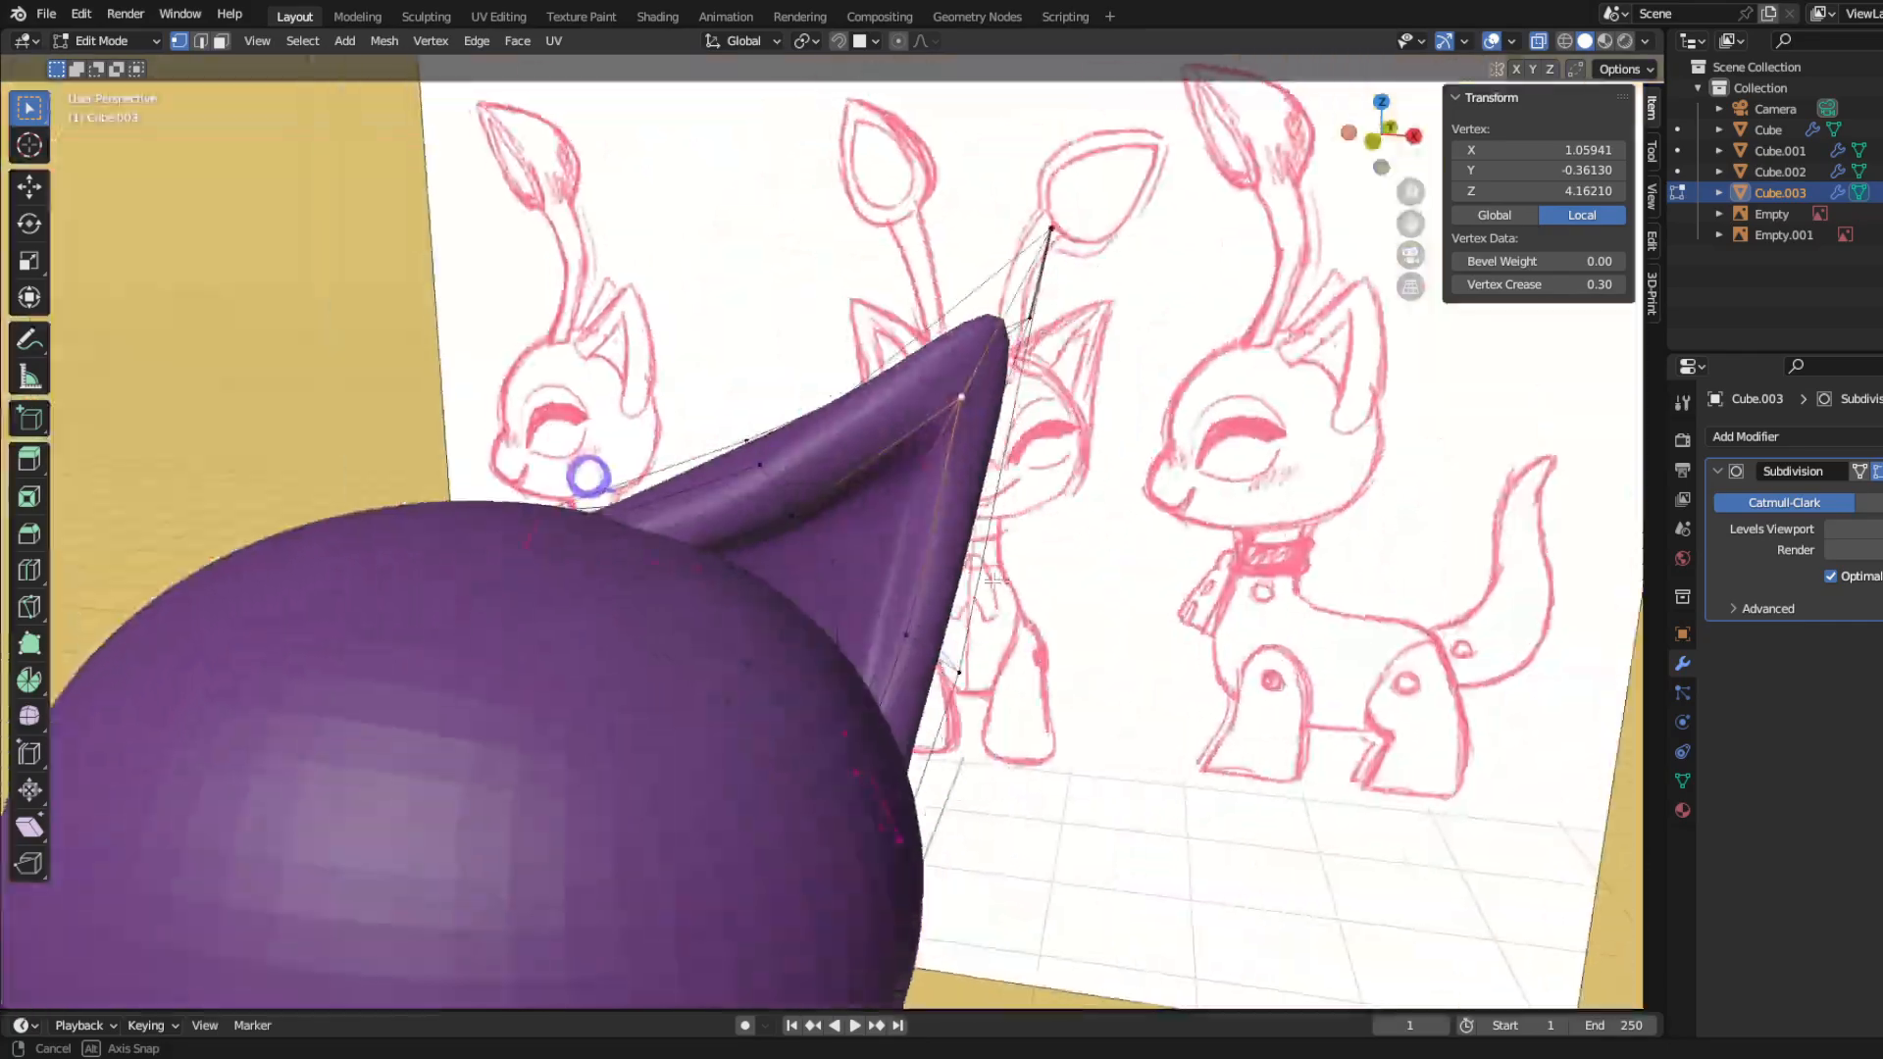
scroll(912, 627, "up", 1)
left_click(899, 653)
key("g")
middle_click_drag(899, 653, 870, 602)
left_click(799, 618)
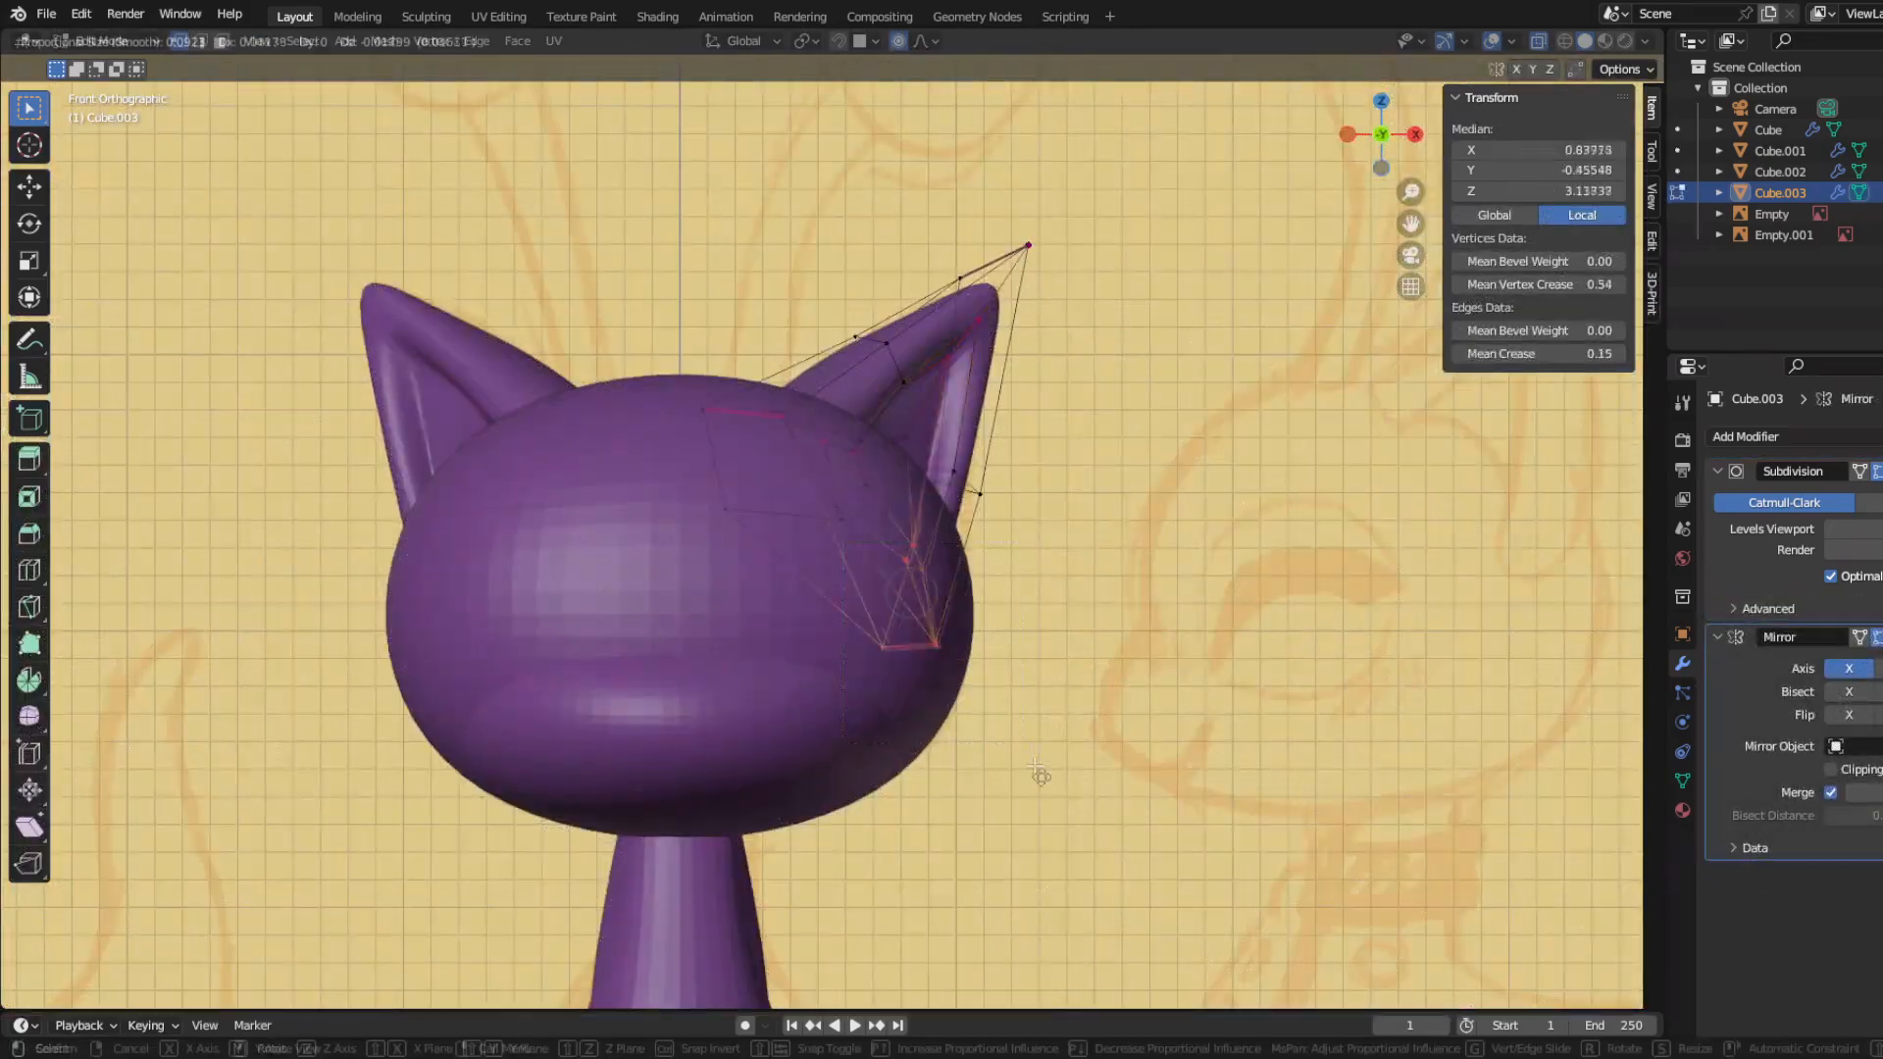
Step: Scale, move and rotate the ear's lower vertices with proportional editing to spread the base along the head's side
left_click(1058, 784)
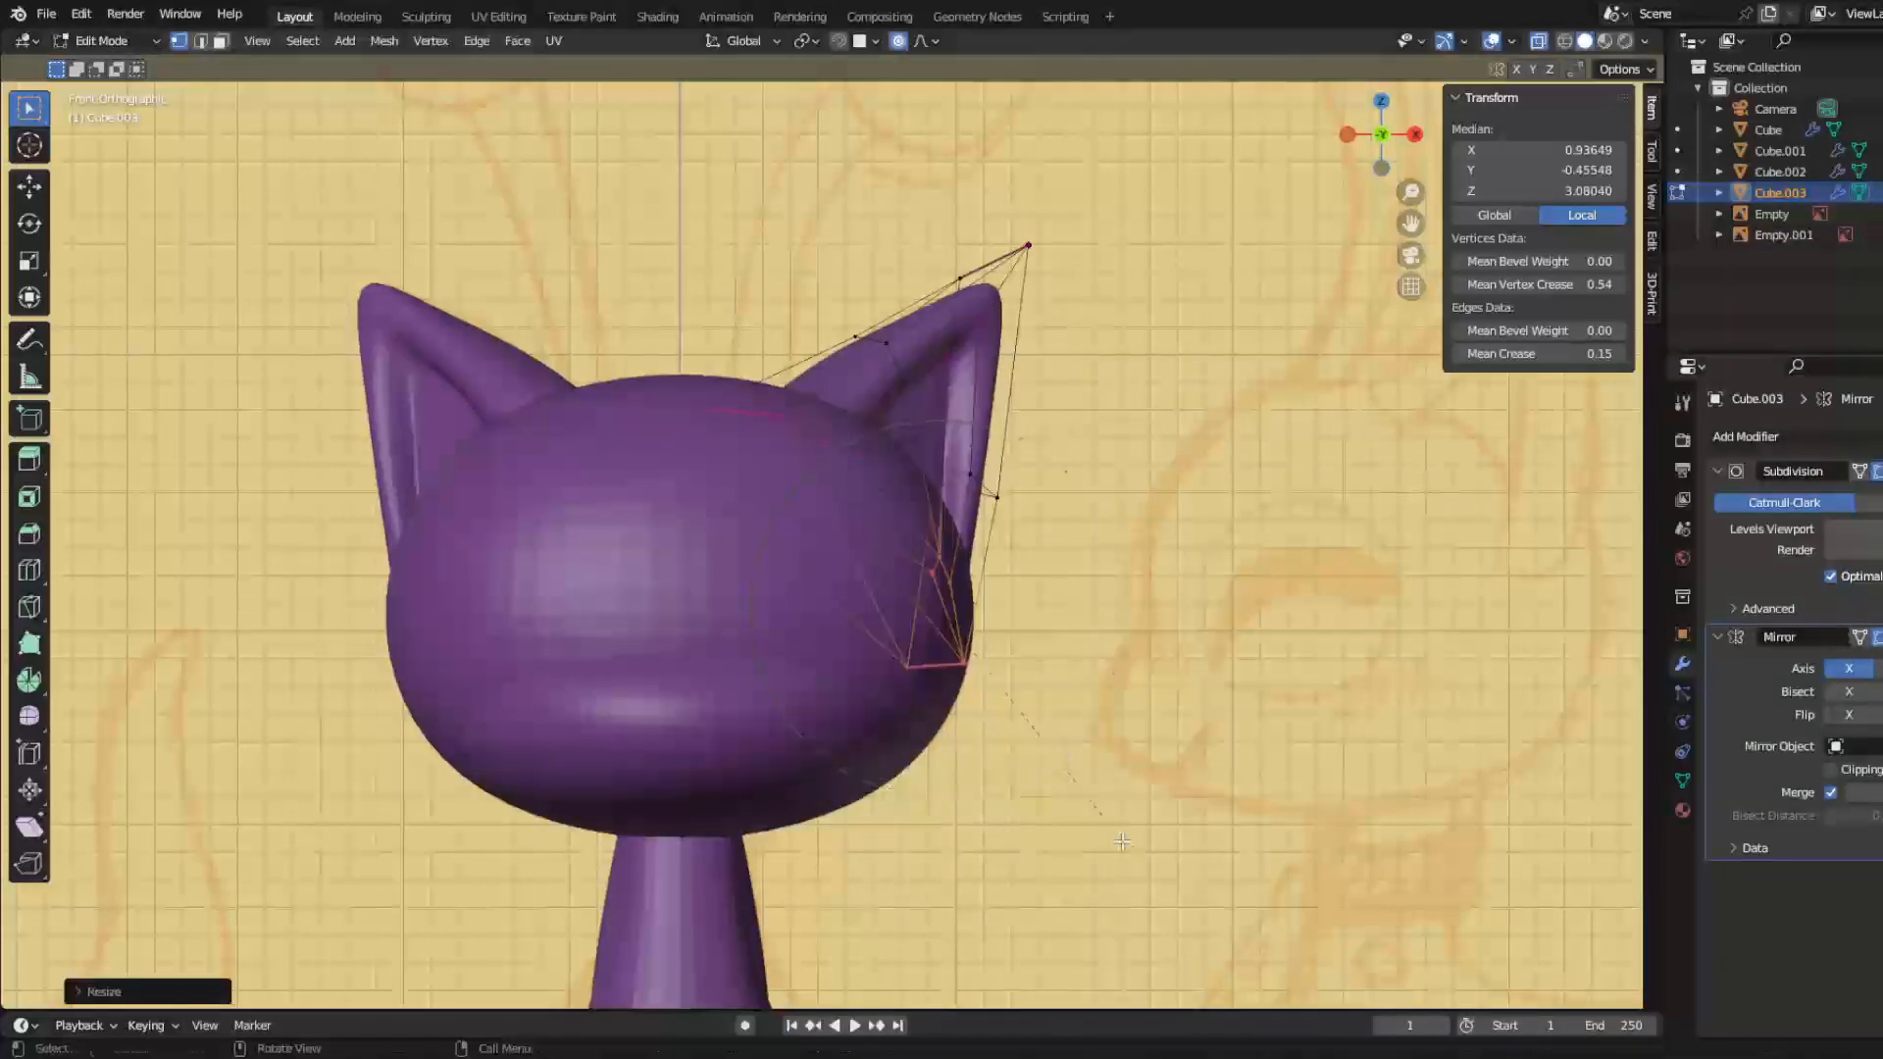
middle_click_drag(1057, 784, 887, 894)
key("g")
left_click(988, 849)
key("r")
left_click(973, 862)
key("g")
left_click(968, 870)
Step: Scale the whole ear up slightly in side view, rotate it in front view and leave Edit Mode
left_click_drag(622, 270, 1030, 711)
key("KP_3")
key("s")
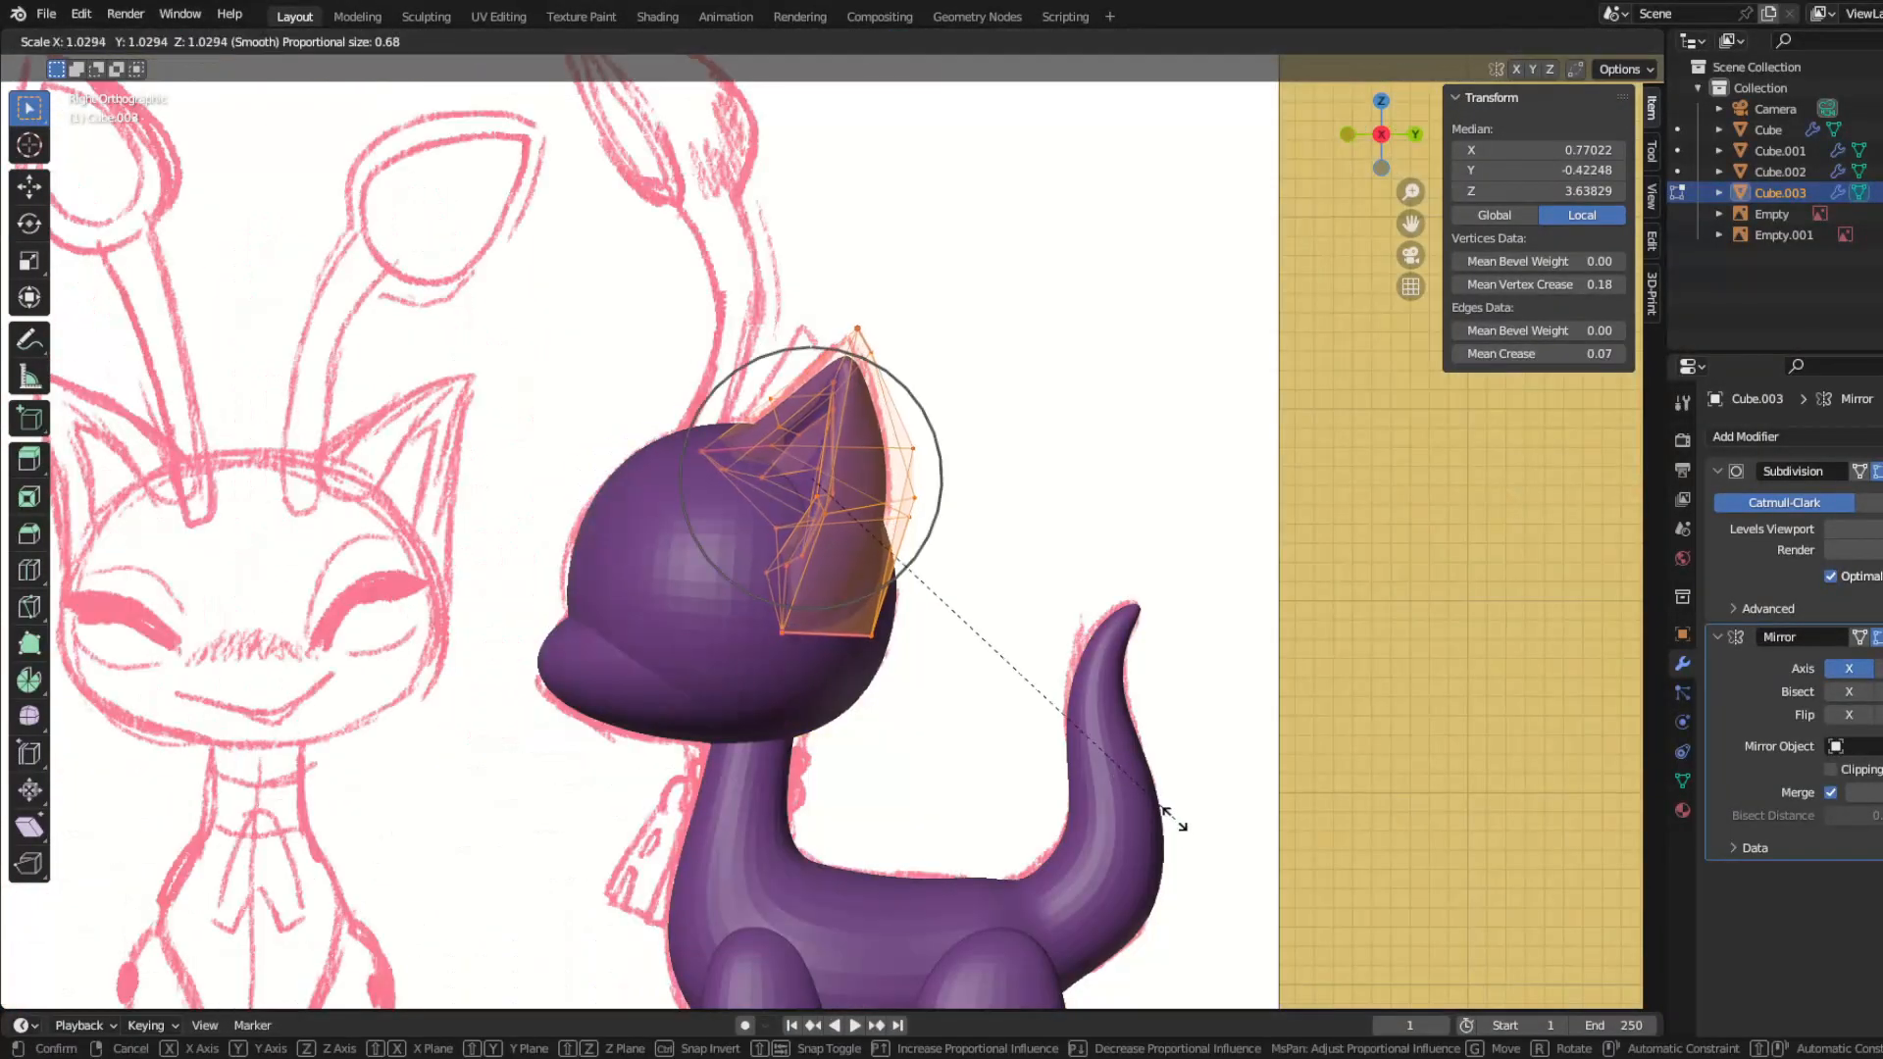
left_click(1176, 821)
key("KP_1")
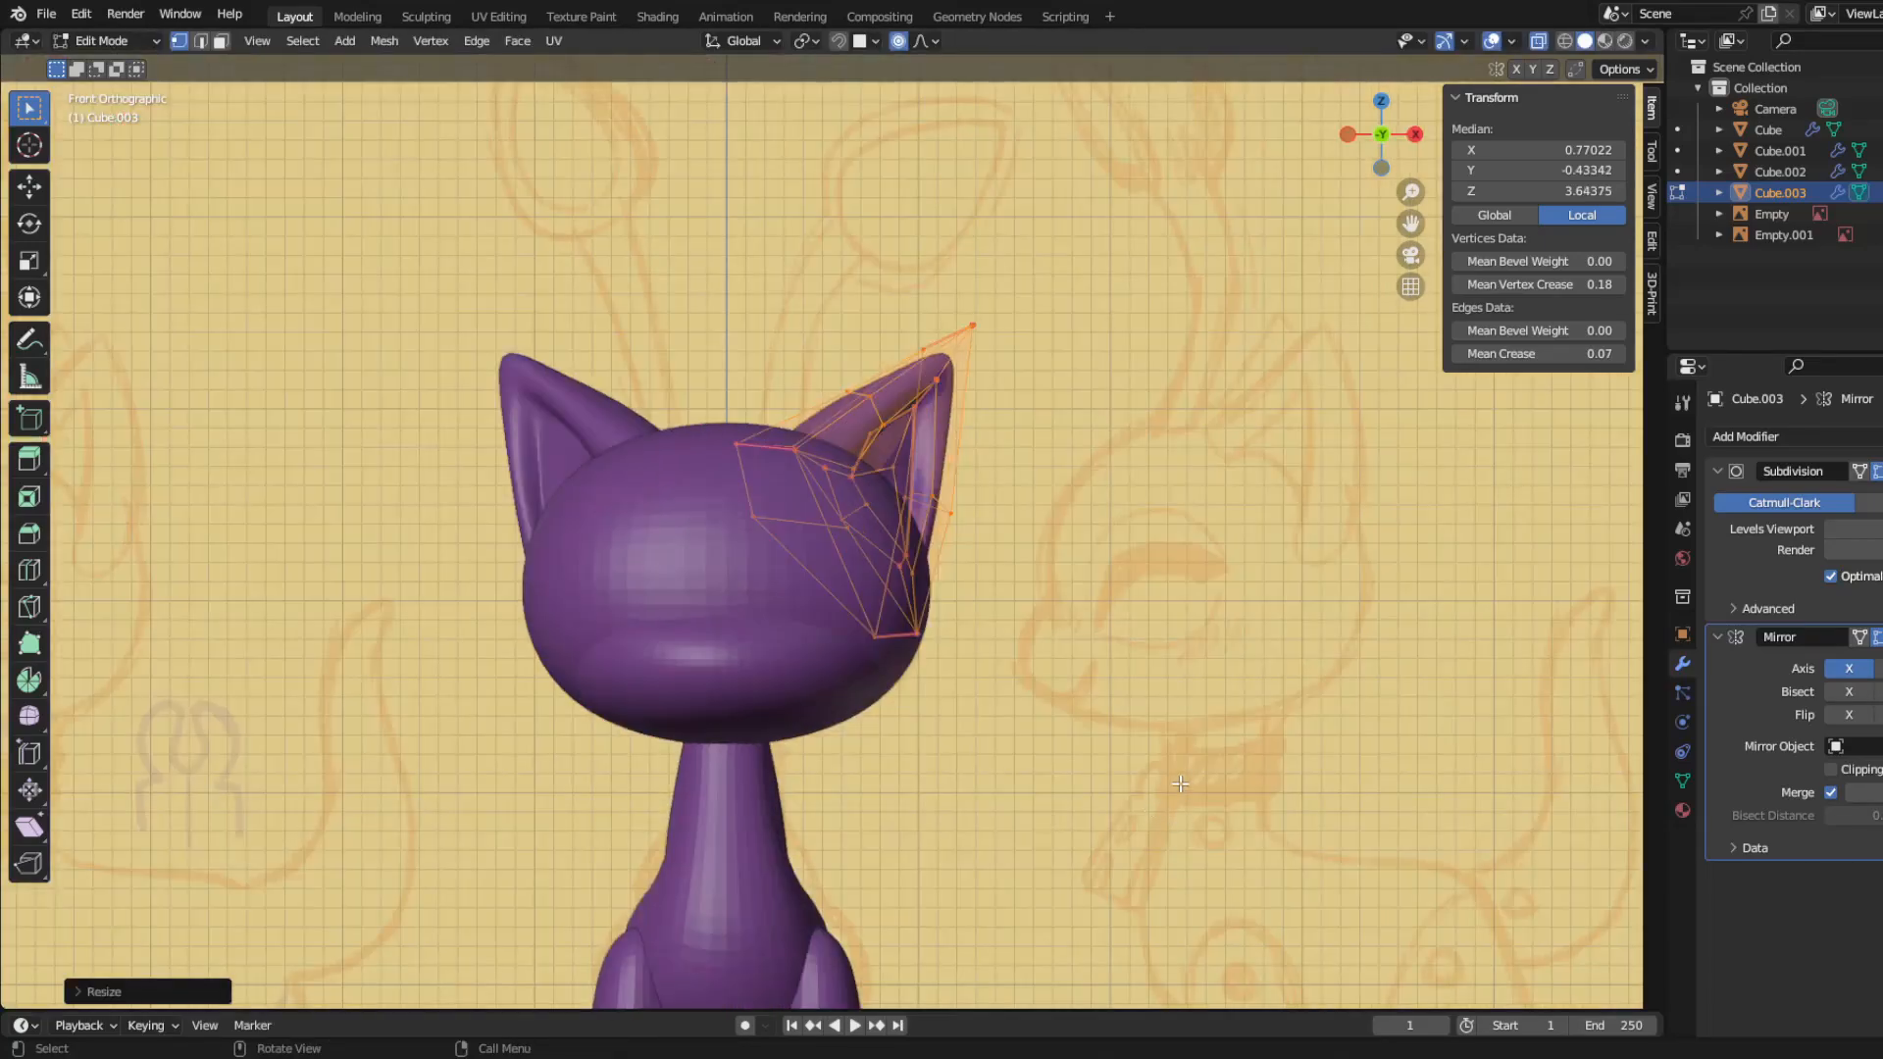
key("r")
key("z")
left_click(1128, 524)
key("Tab")
Step: Add a cube with a level 2 subdivision surface in side view and scale its mesh down to stalk width
middle_click_drag(1128, 525, 440, 751)
key("KP_3")
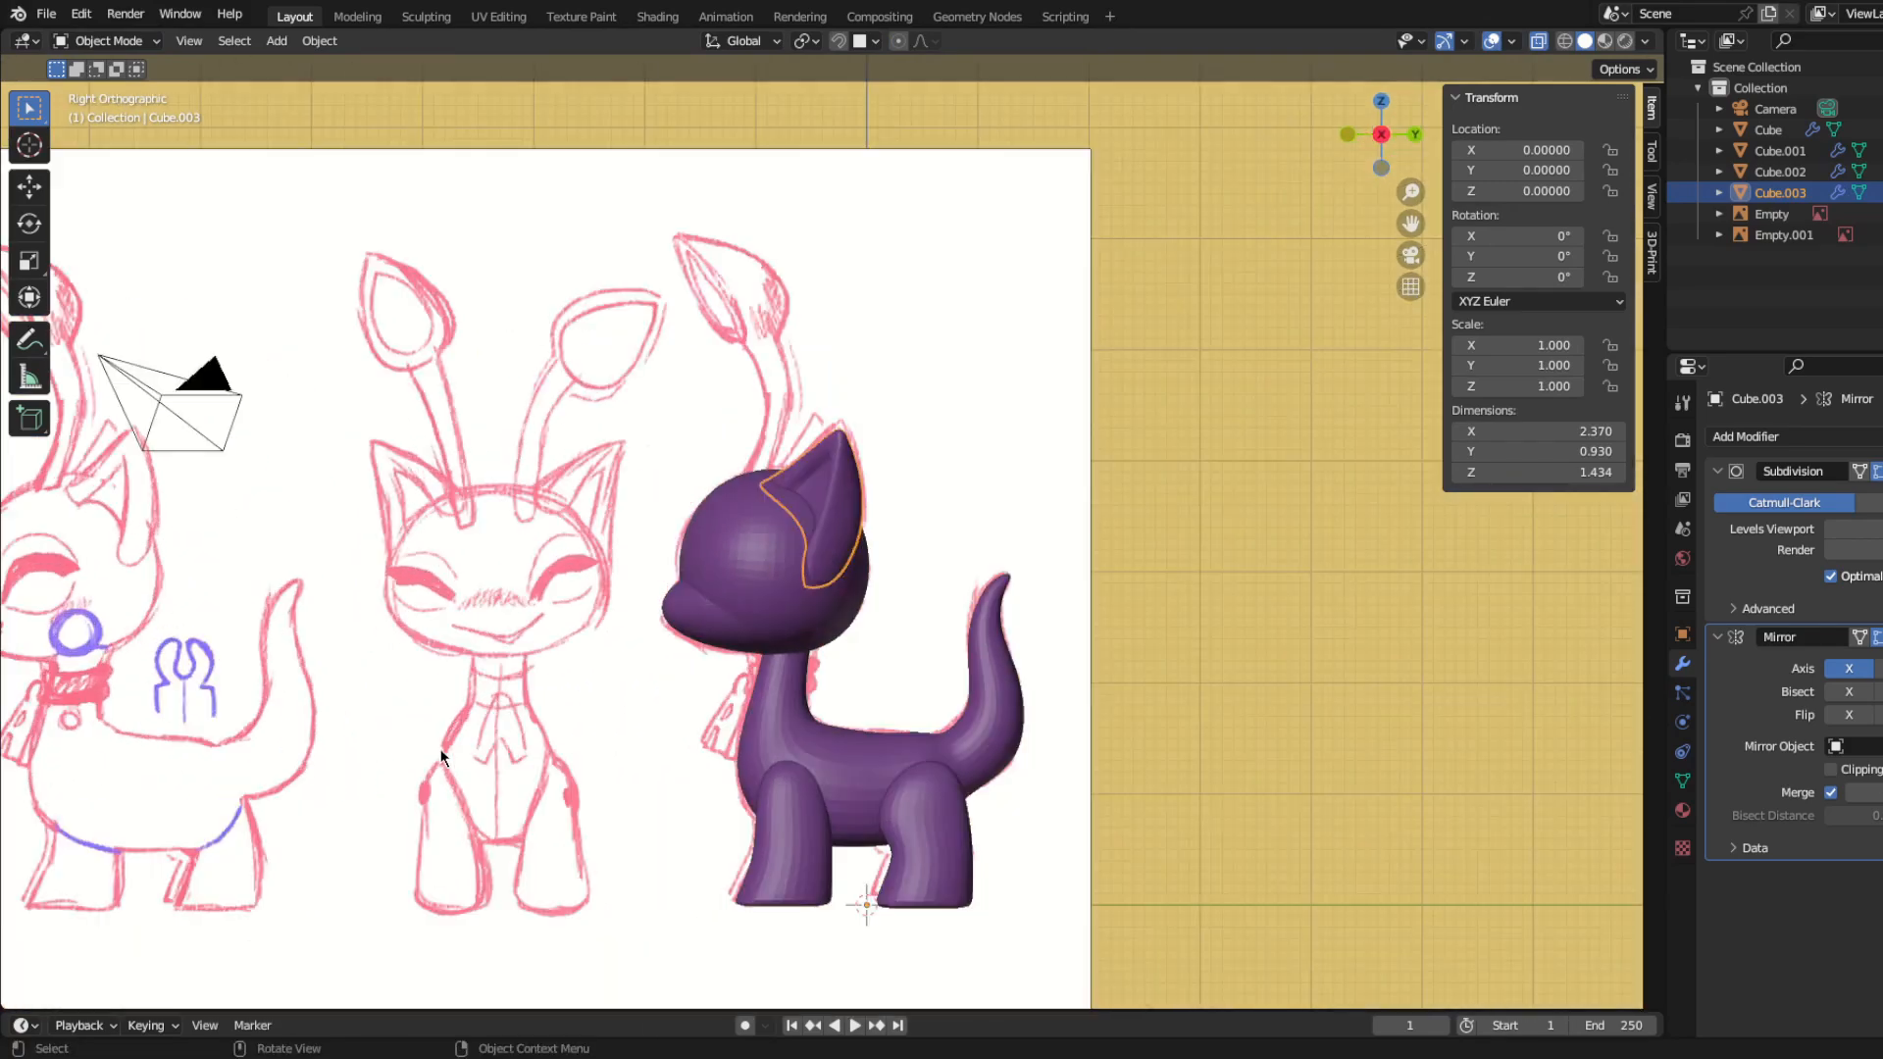
key("shift+a")
mouse_move(708, 412)
left_click(777, 426)
key("ctrl+2")
key("Tab")
key("s")
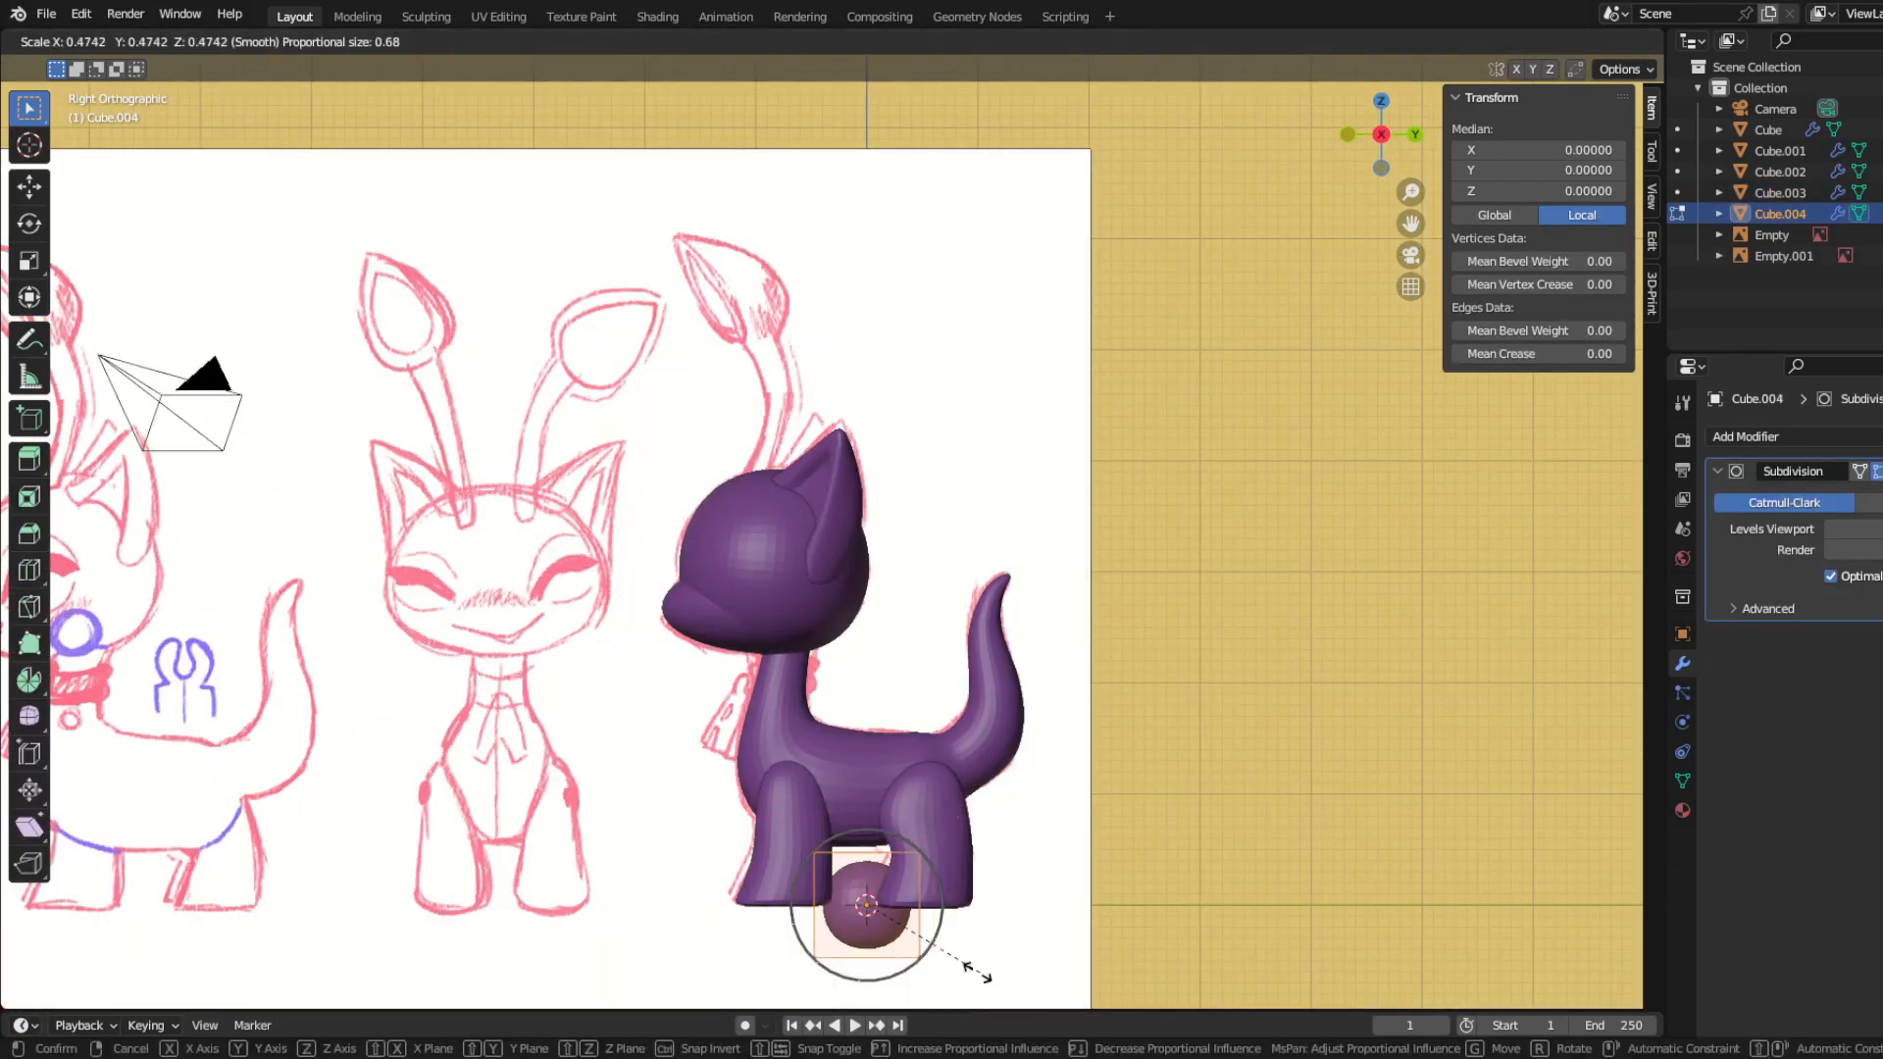
left_click(891, 908)
Step: Move the small cube onto the top of the head and rotate its upper end along the sketched antenna stalk
key("g")
left_click(778, 493)
scroll(673, 673, "up", 7)
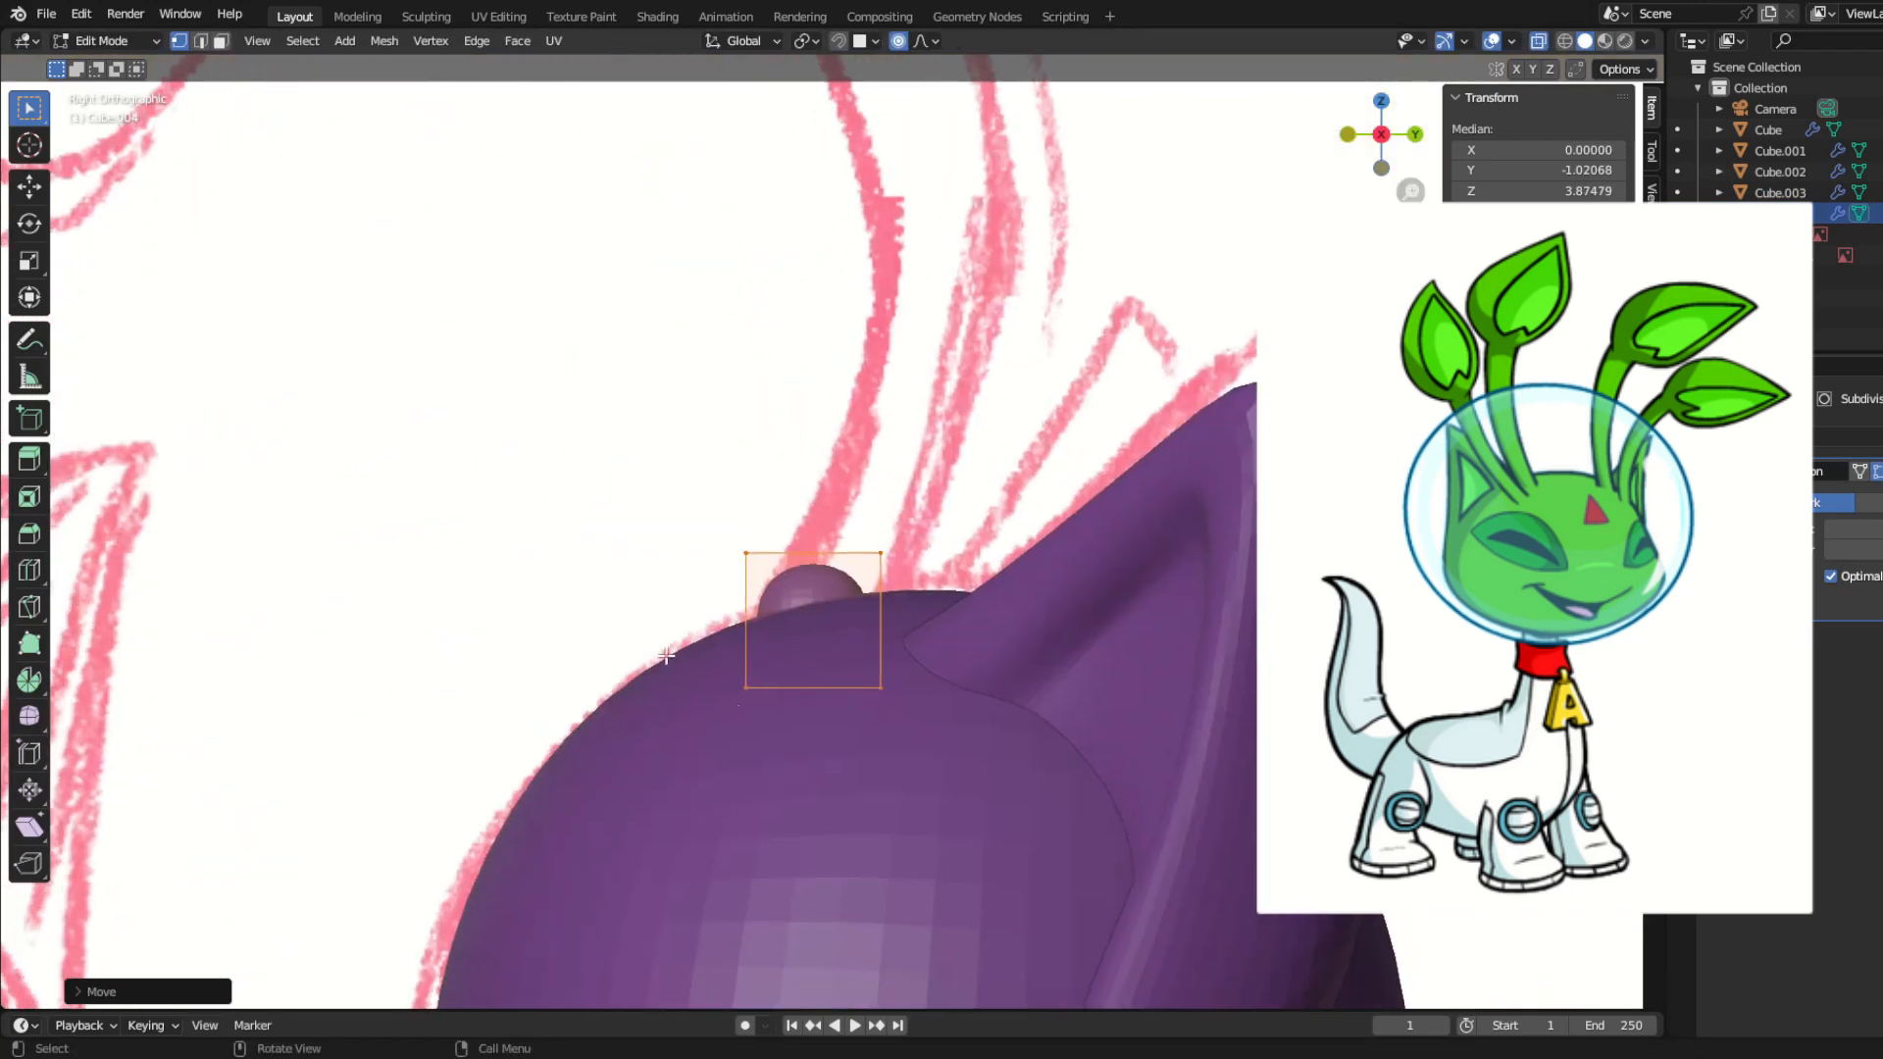
key("g")
left_click_drag(854, 590, 734, 441)
left_click(1020, 633)
key("r")
left_click(1092, 748)
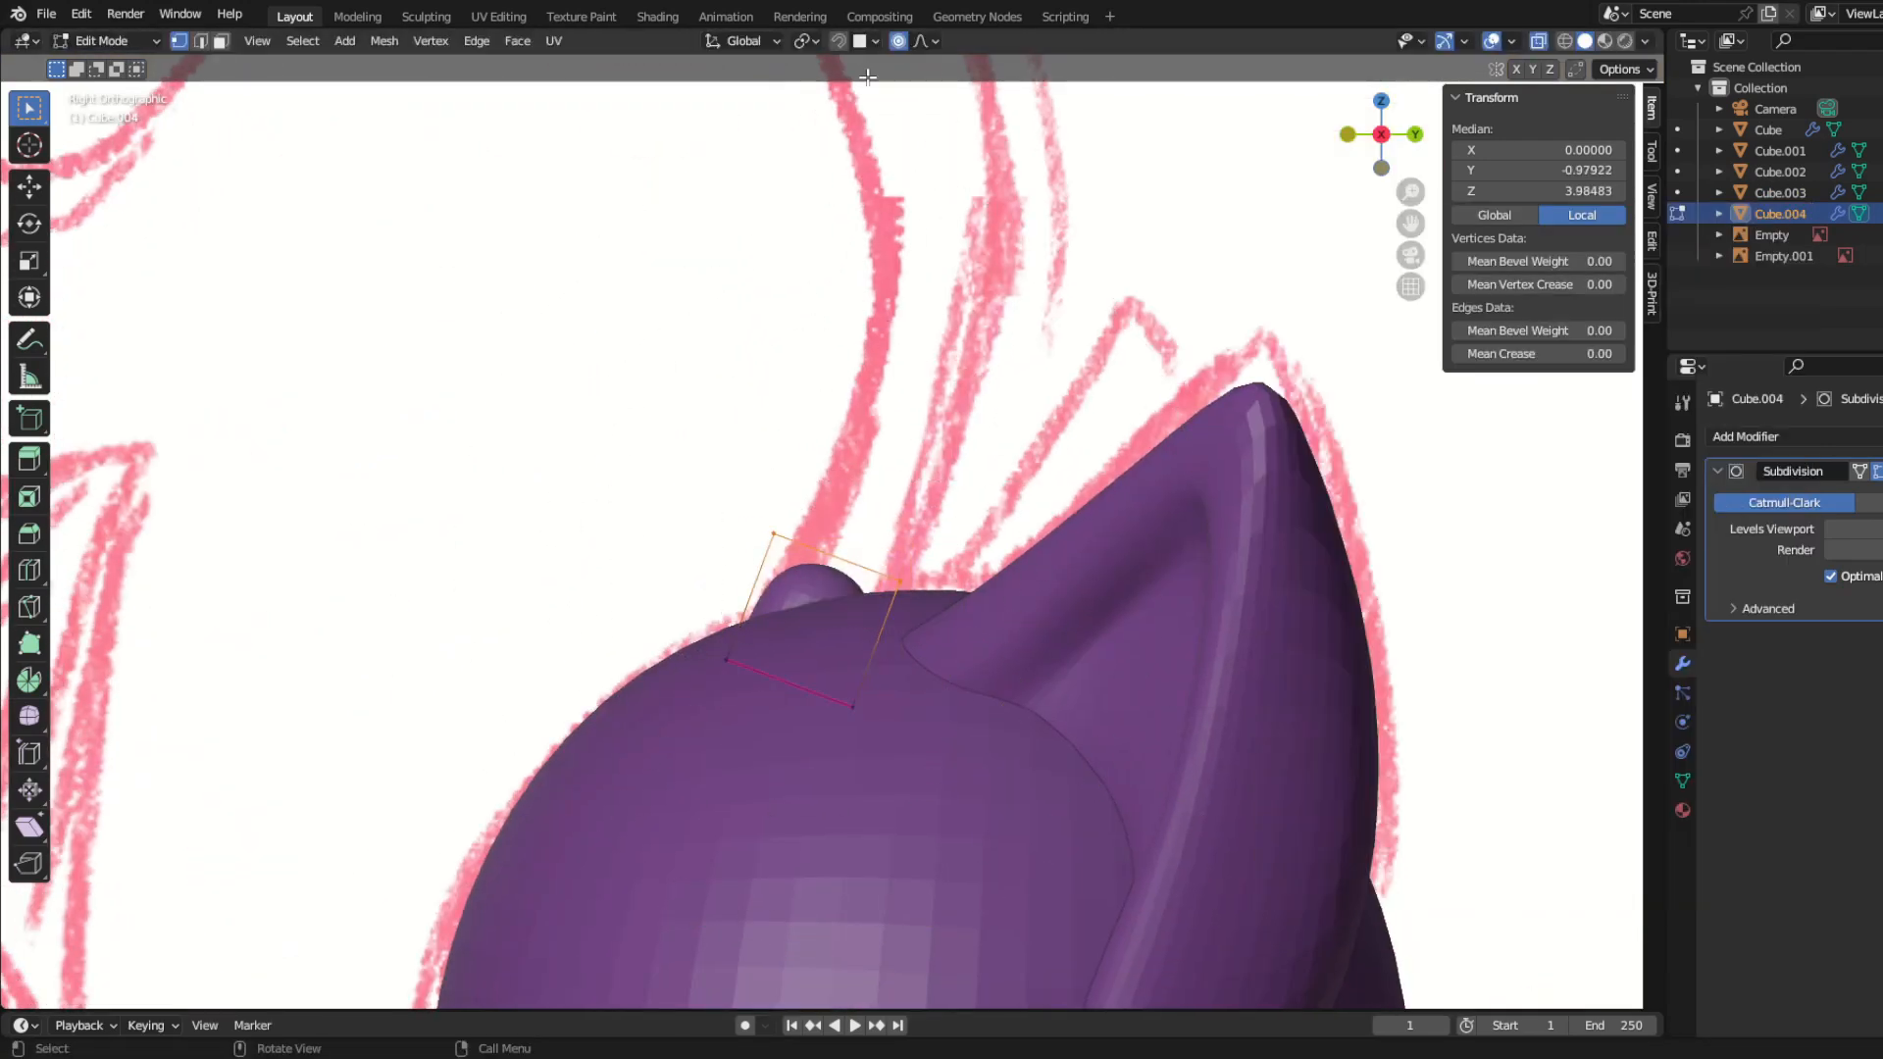
Step: Extrude the antenna stalk upward in segments, rotating, moving and scaling each to follow the sketch up to the leaf
left_click(1091, 589)
middle_click_drag(1090, 588, 1081, 758, "shift")
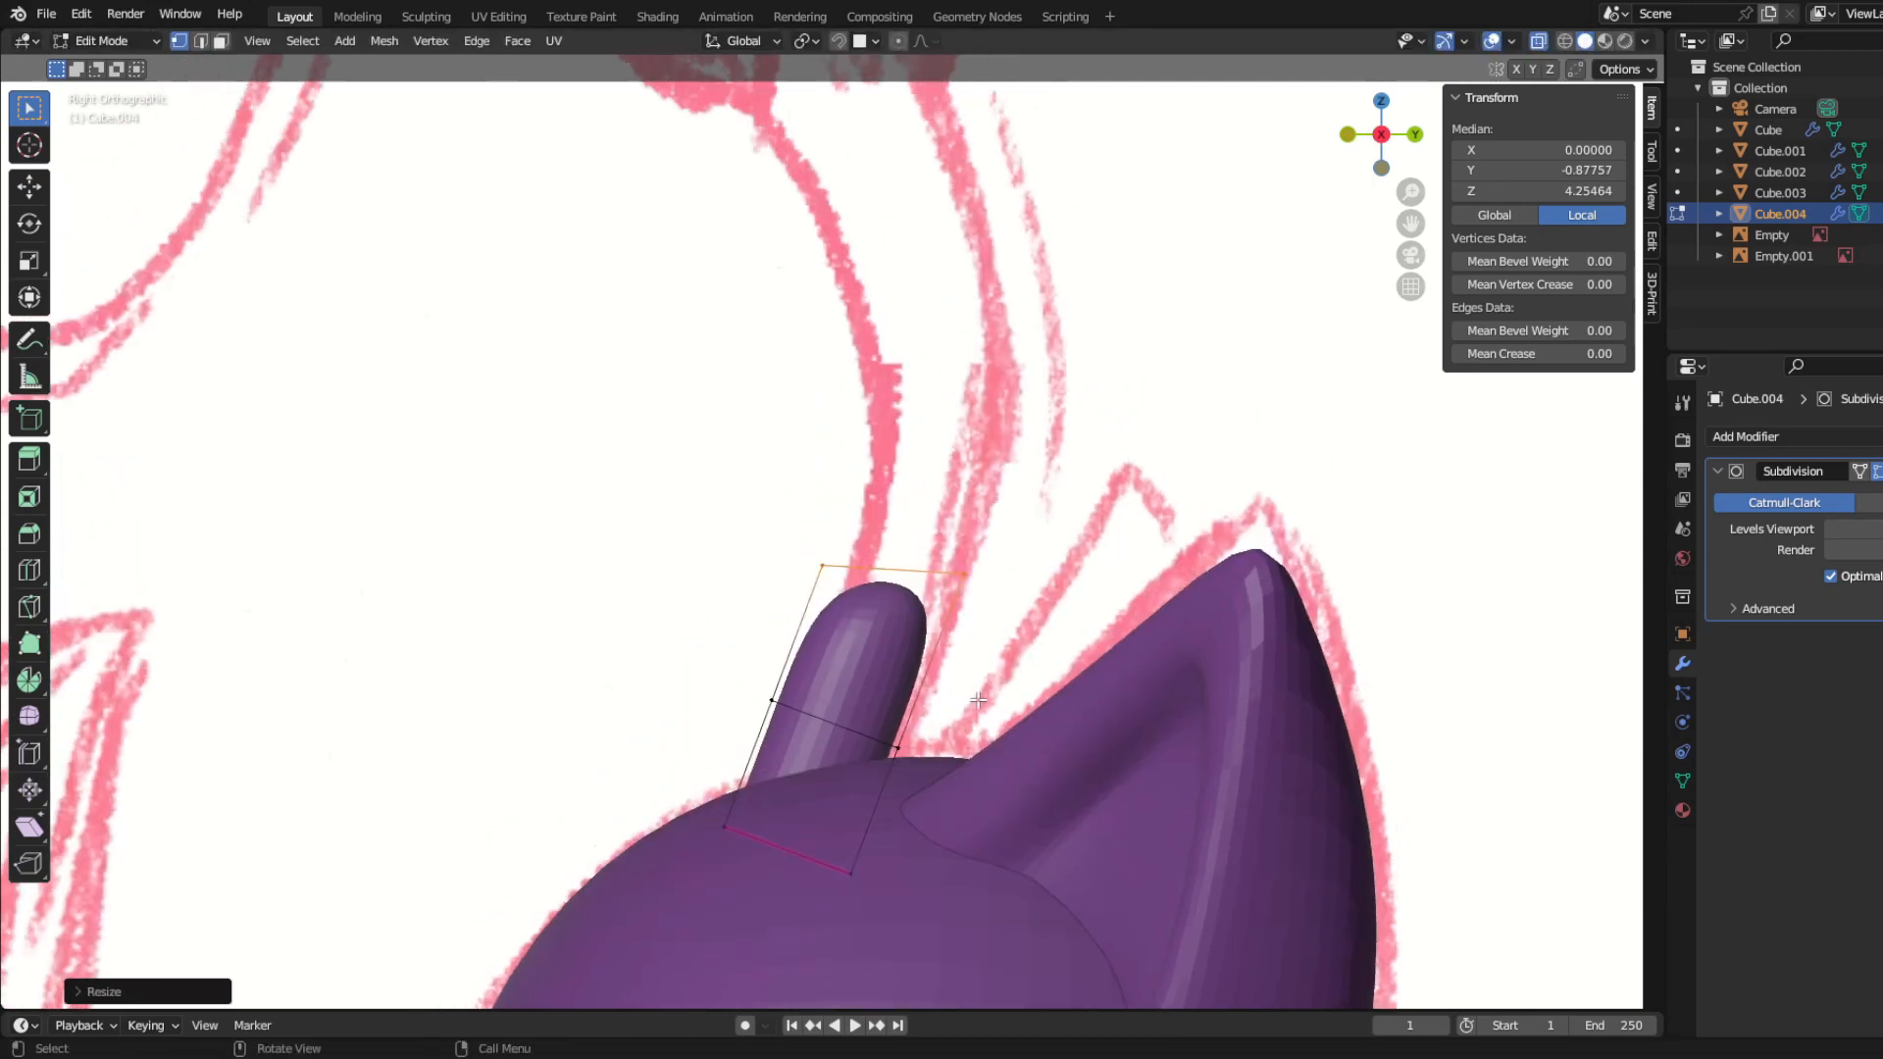
scroll(1040, 726, "down", 3)
key("s")
left_click(1024, 568)
key("g")
left_click(1045, 601)
key("s")
left_click(1146, 624)
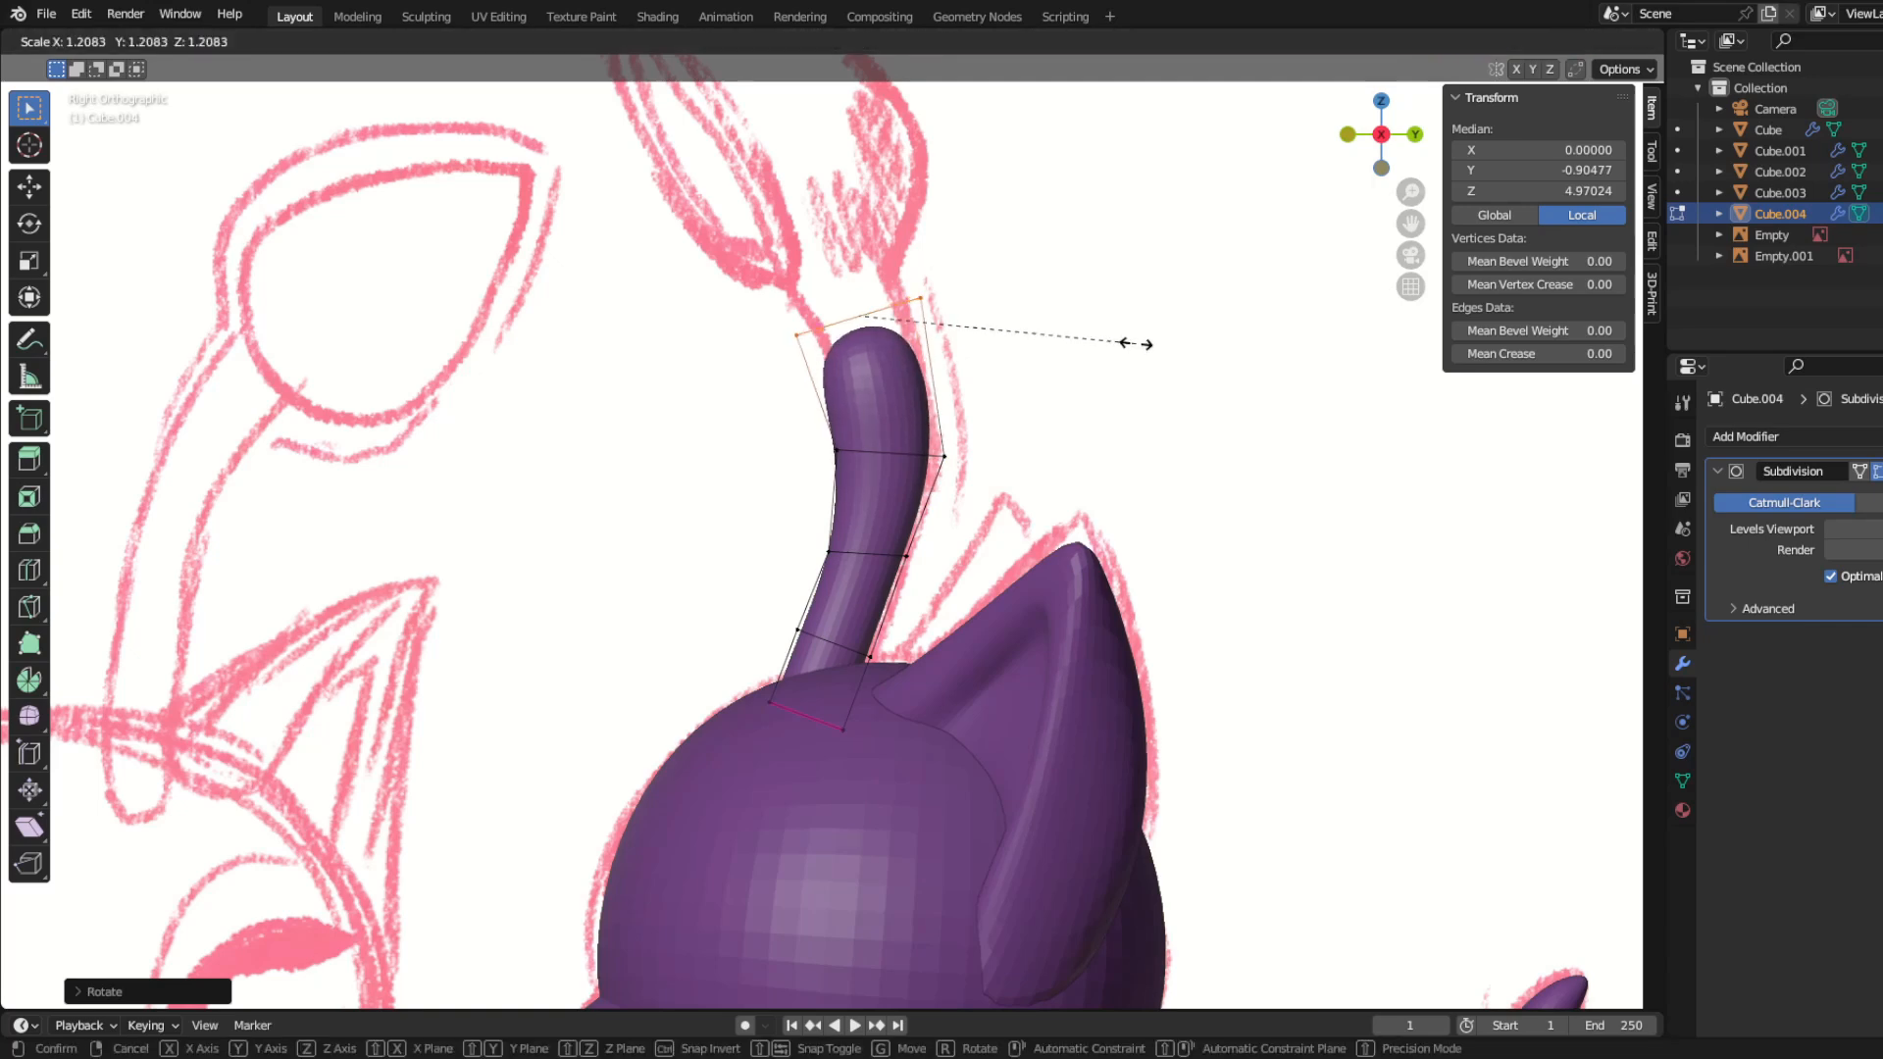
key("s")
left_click(1091, 405)
key("g")
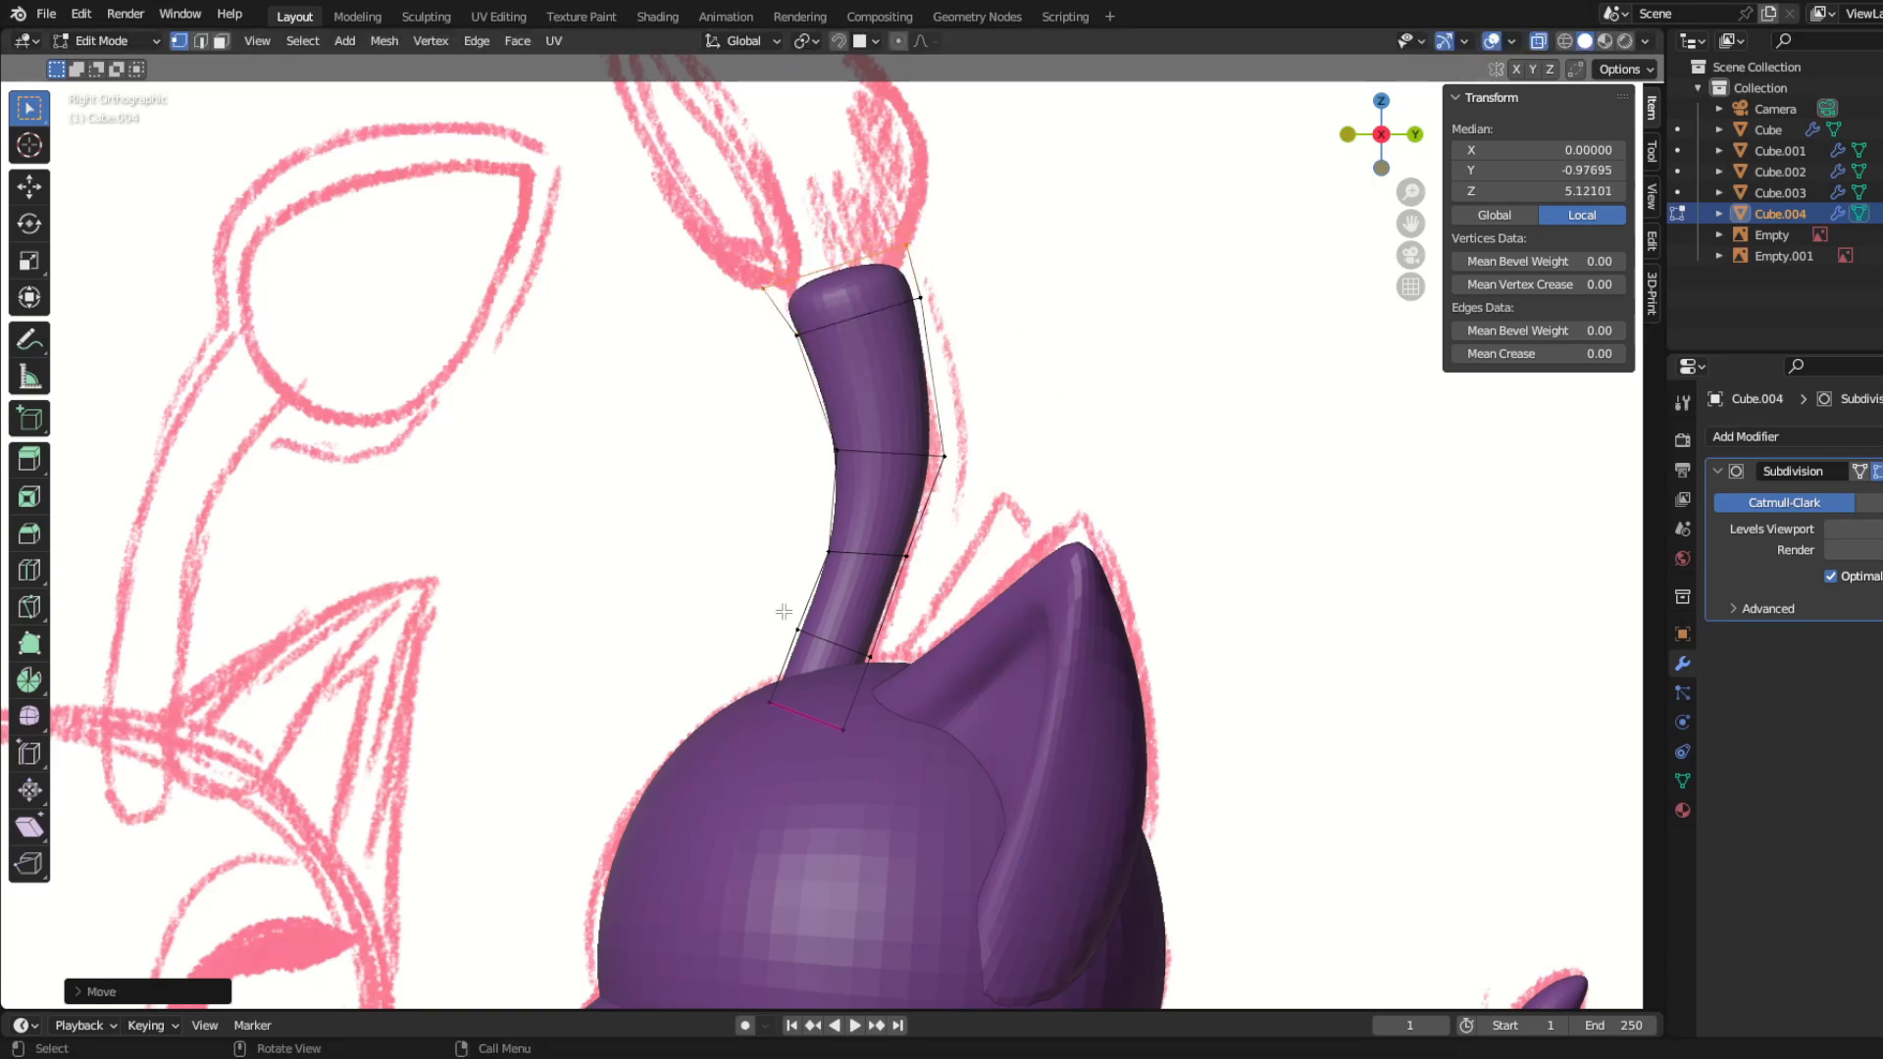
Step: Move the lower vertices of the antenna stalk to line its base up with the sketch
left_click_drag(784, 612, 892, 719)
key("g")
left_click(954, 686)
middle_click_drag(894, 633, 910, 739, "shift")
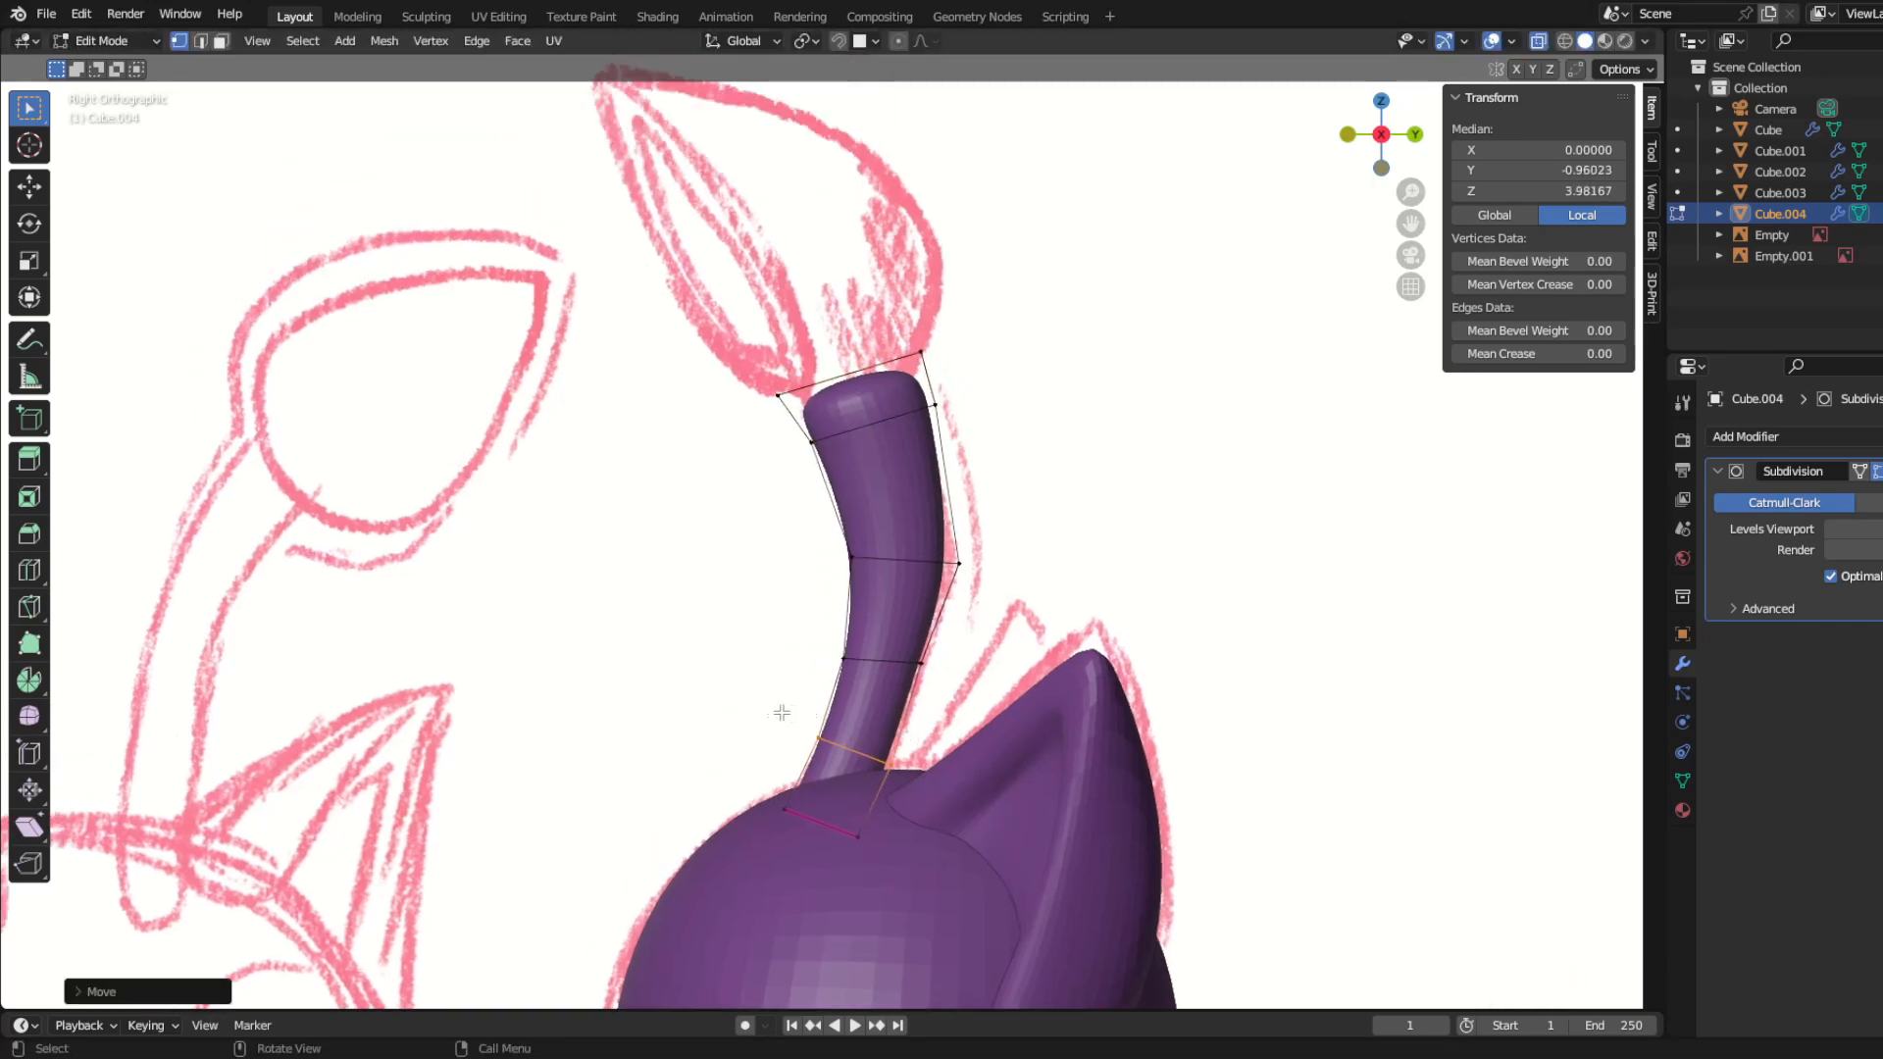
Step: Extrude the stalk's top end into the leaf's base and scale it outward to the sketched width
left_click_drag(974, 410, 968, 401)
middle_click_drag(938, 470, 1018, 660, "shift")
key("e")
left_click(1028, 628)
key("s")
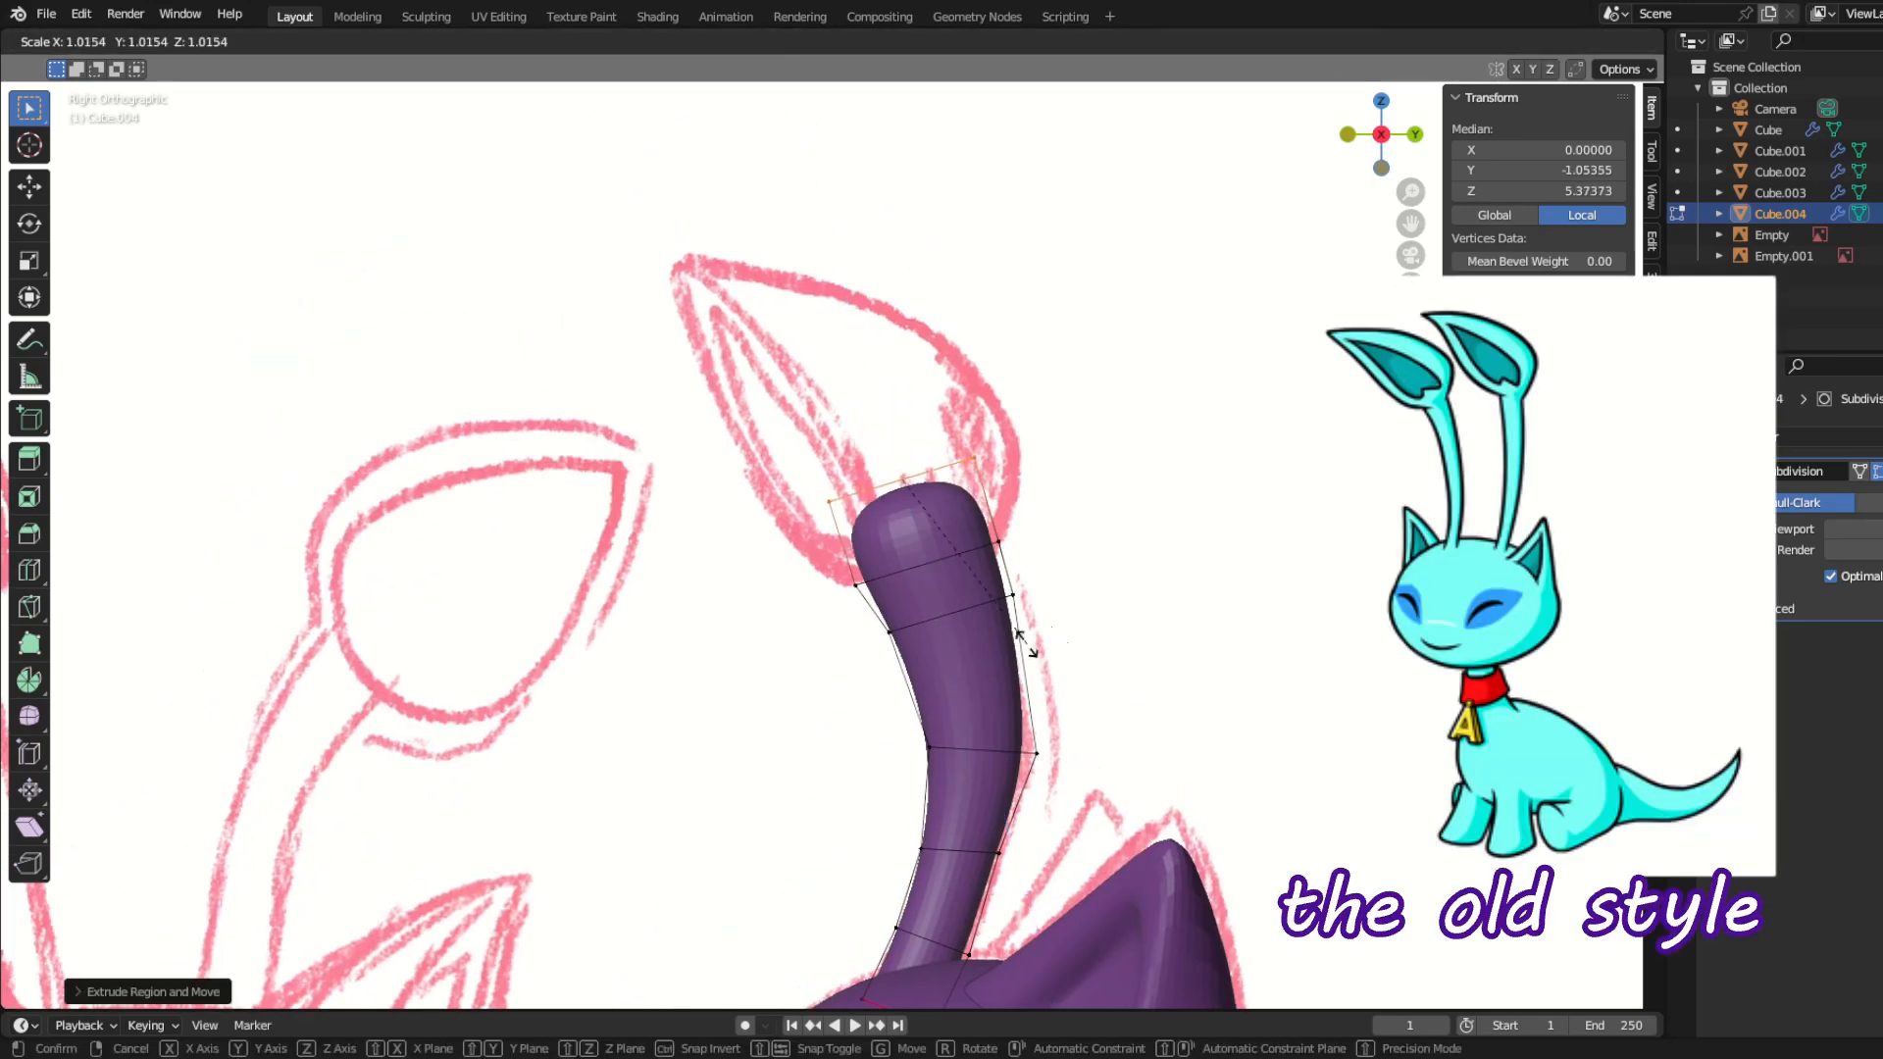
left_click(1254, 590)
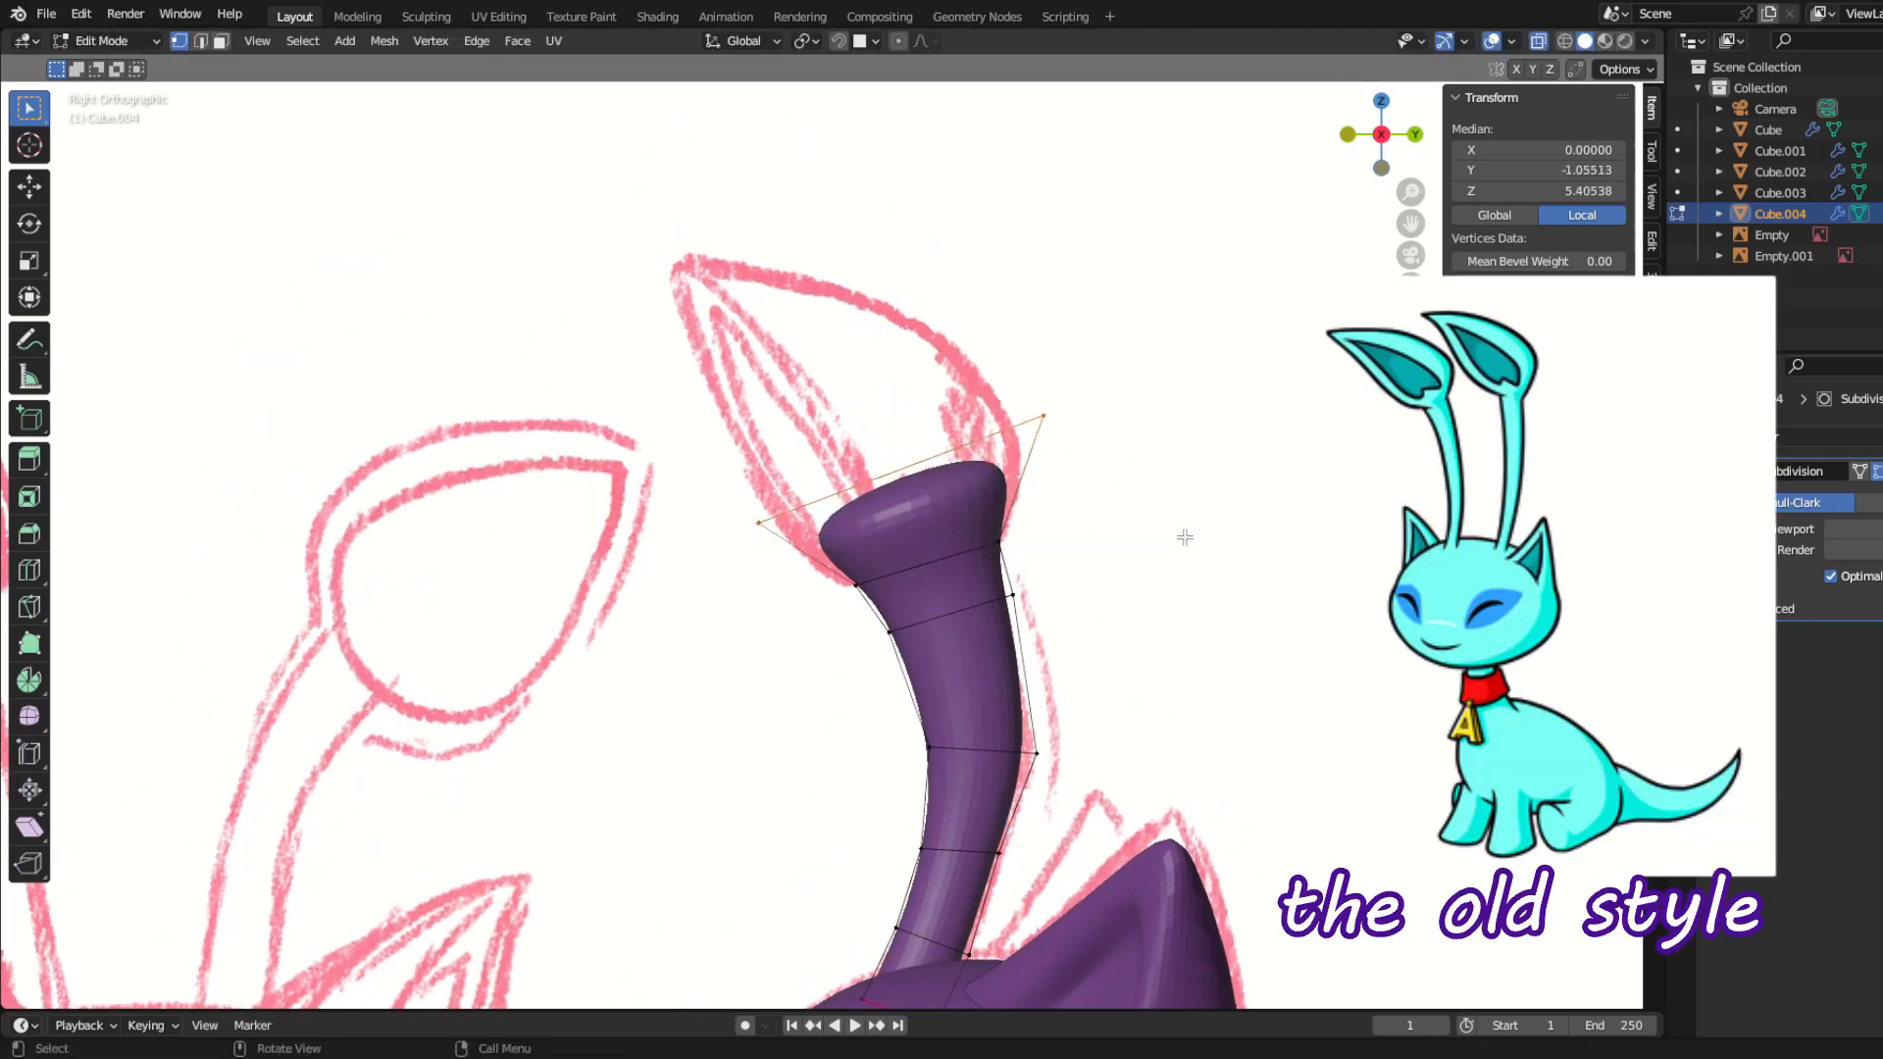
Step: Extrude two more sections for the leaf-shaped antenna end, then shrink and move the last one to form the tip
key("e")
key("e")
key("s")
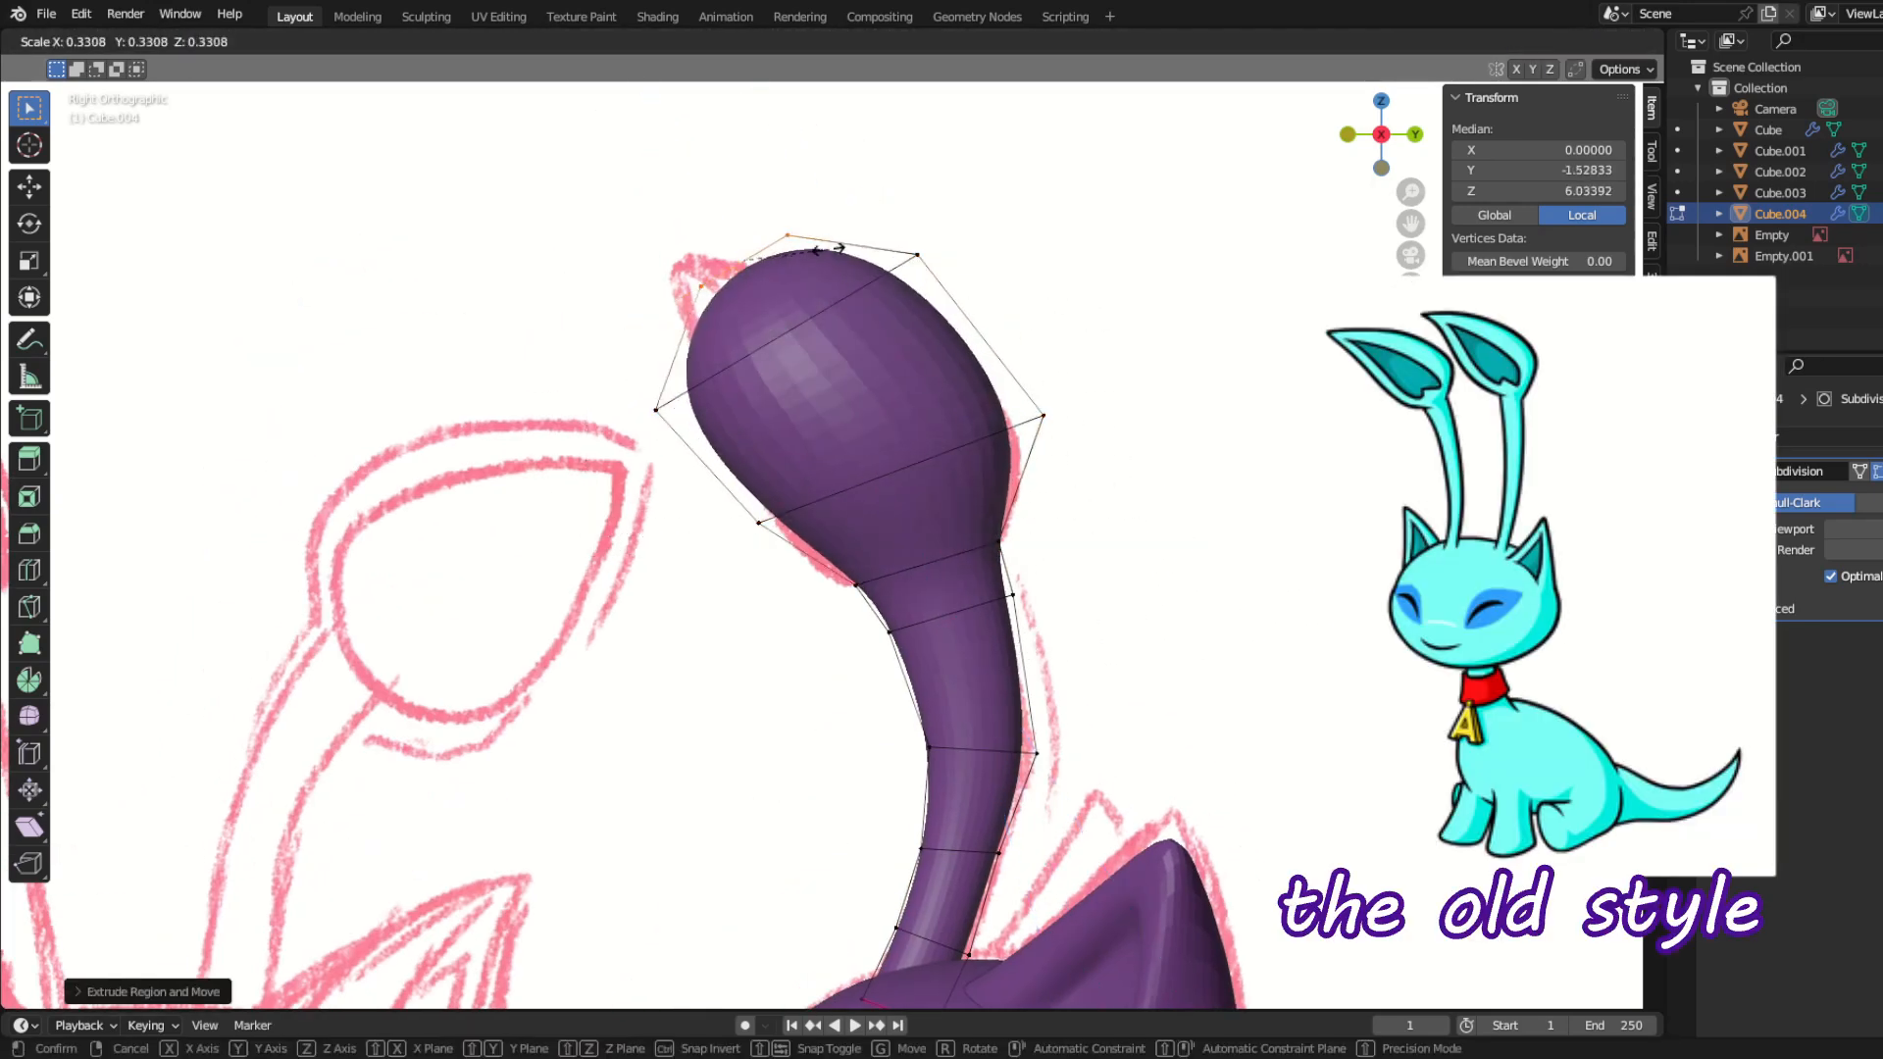
left_click(783, 294)
key("g")
left_click(845, 328)
Step: Move the leaf's tip and side vertices in side view to fit the sketched leaf outline
left_click_drag(587, 265, 820, 567)
key("g")
left_click(713, 291)
key("g")
left_click(791, 454)
key("g")
left_click(870, 552)
Step: Scale the leaf's top vertices together into a pointed tip and narrow the front vertices at its base
key("KP_1")
scroll(871, 550, "up", 1)
middle_click_drag(721, 545, 807, 618, "shift")
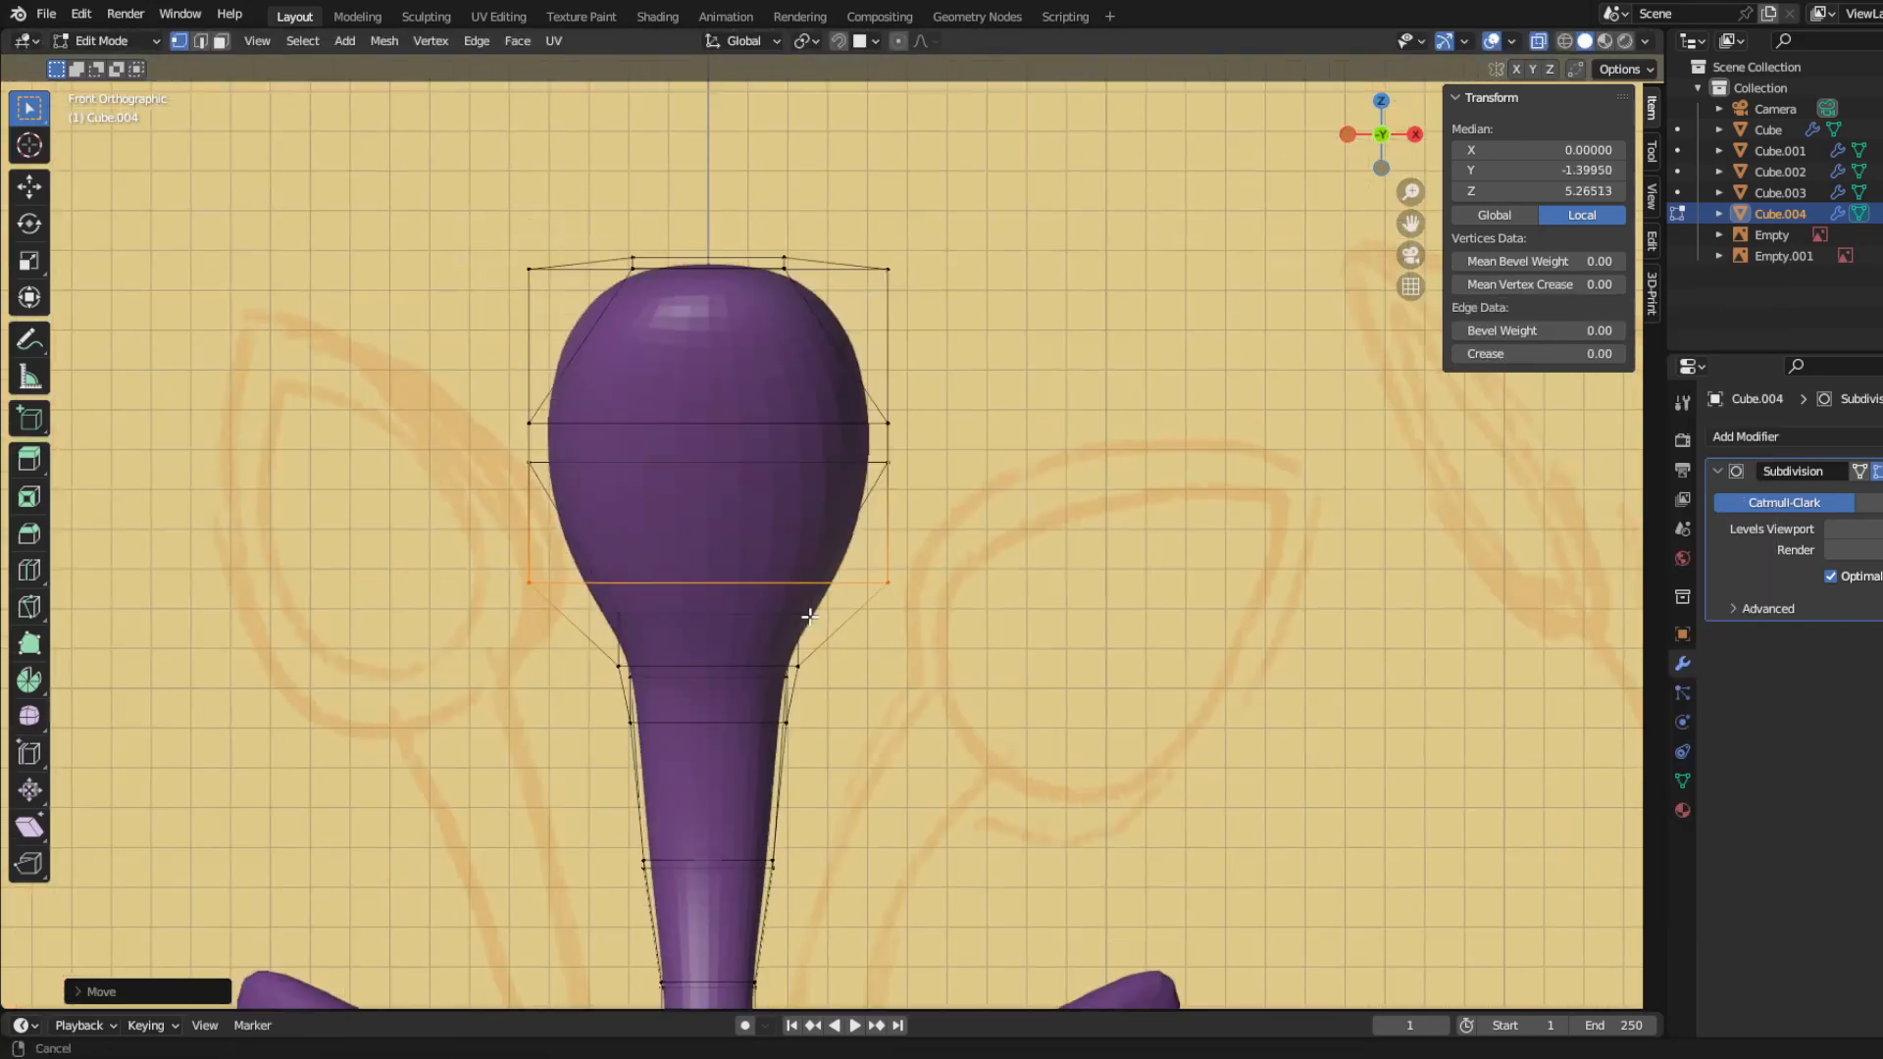
middle_click_drag(765, 367, 758, 301)
key("s")
left_click(896, 238)
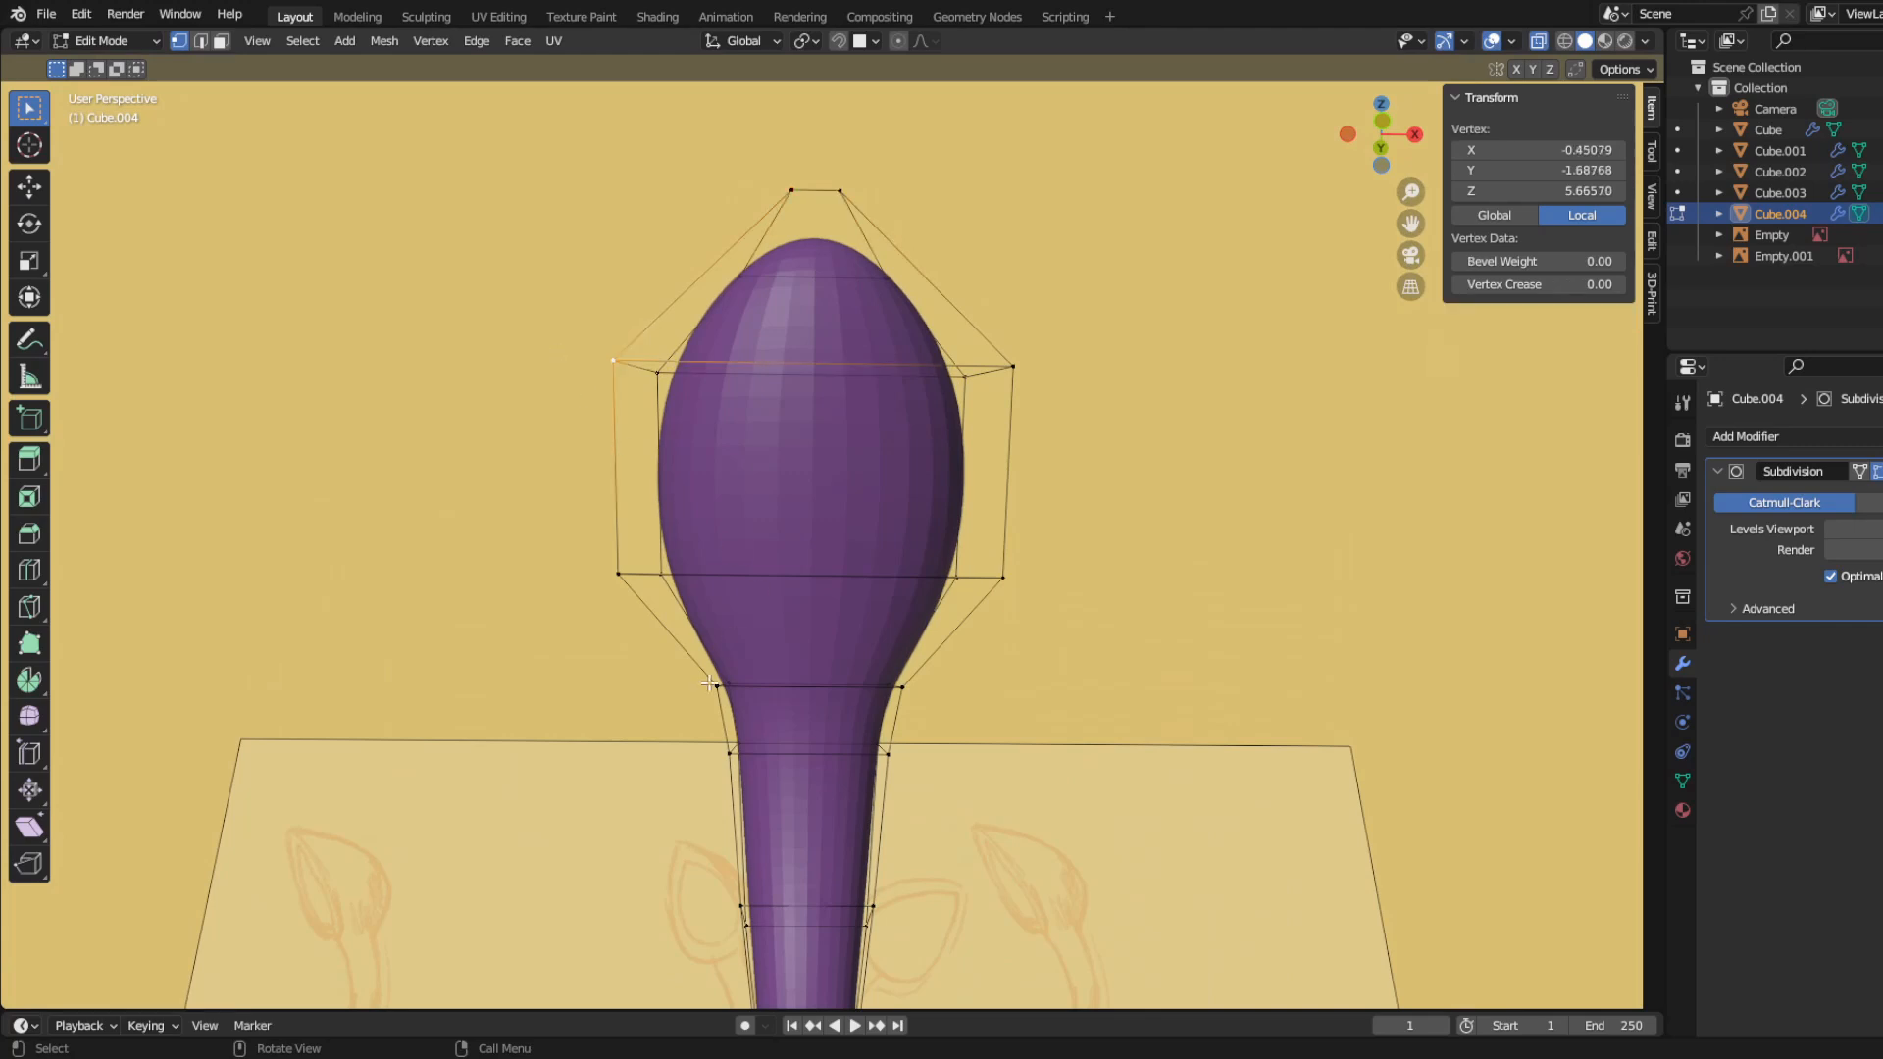
key("s")
left_click(903, 734)
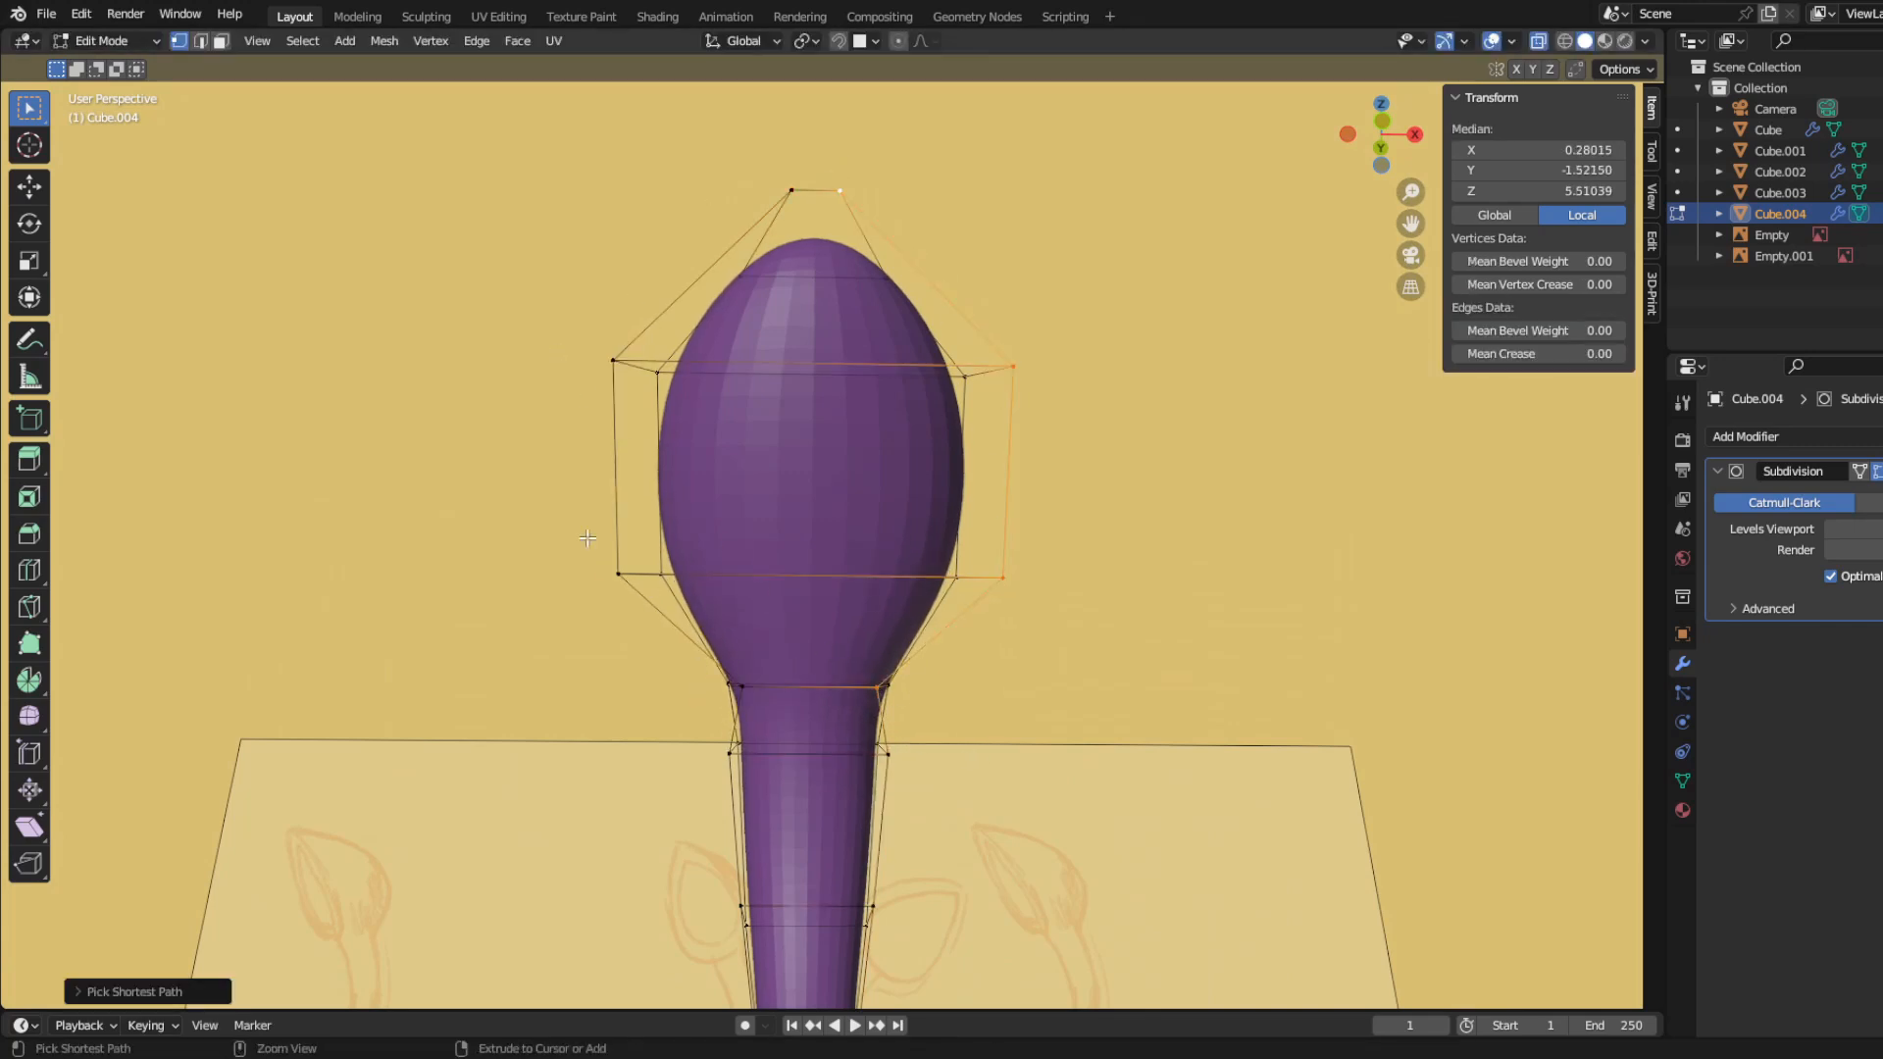
Step: Select the edge outline around the leaf's front and set its mean crease to 0.53
left_click(614, 569, "ctrl")
left_click(813, 652, "ctrl")
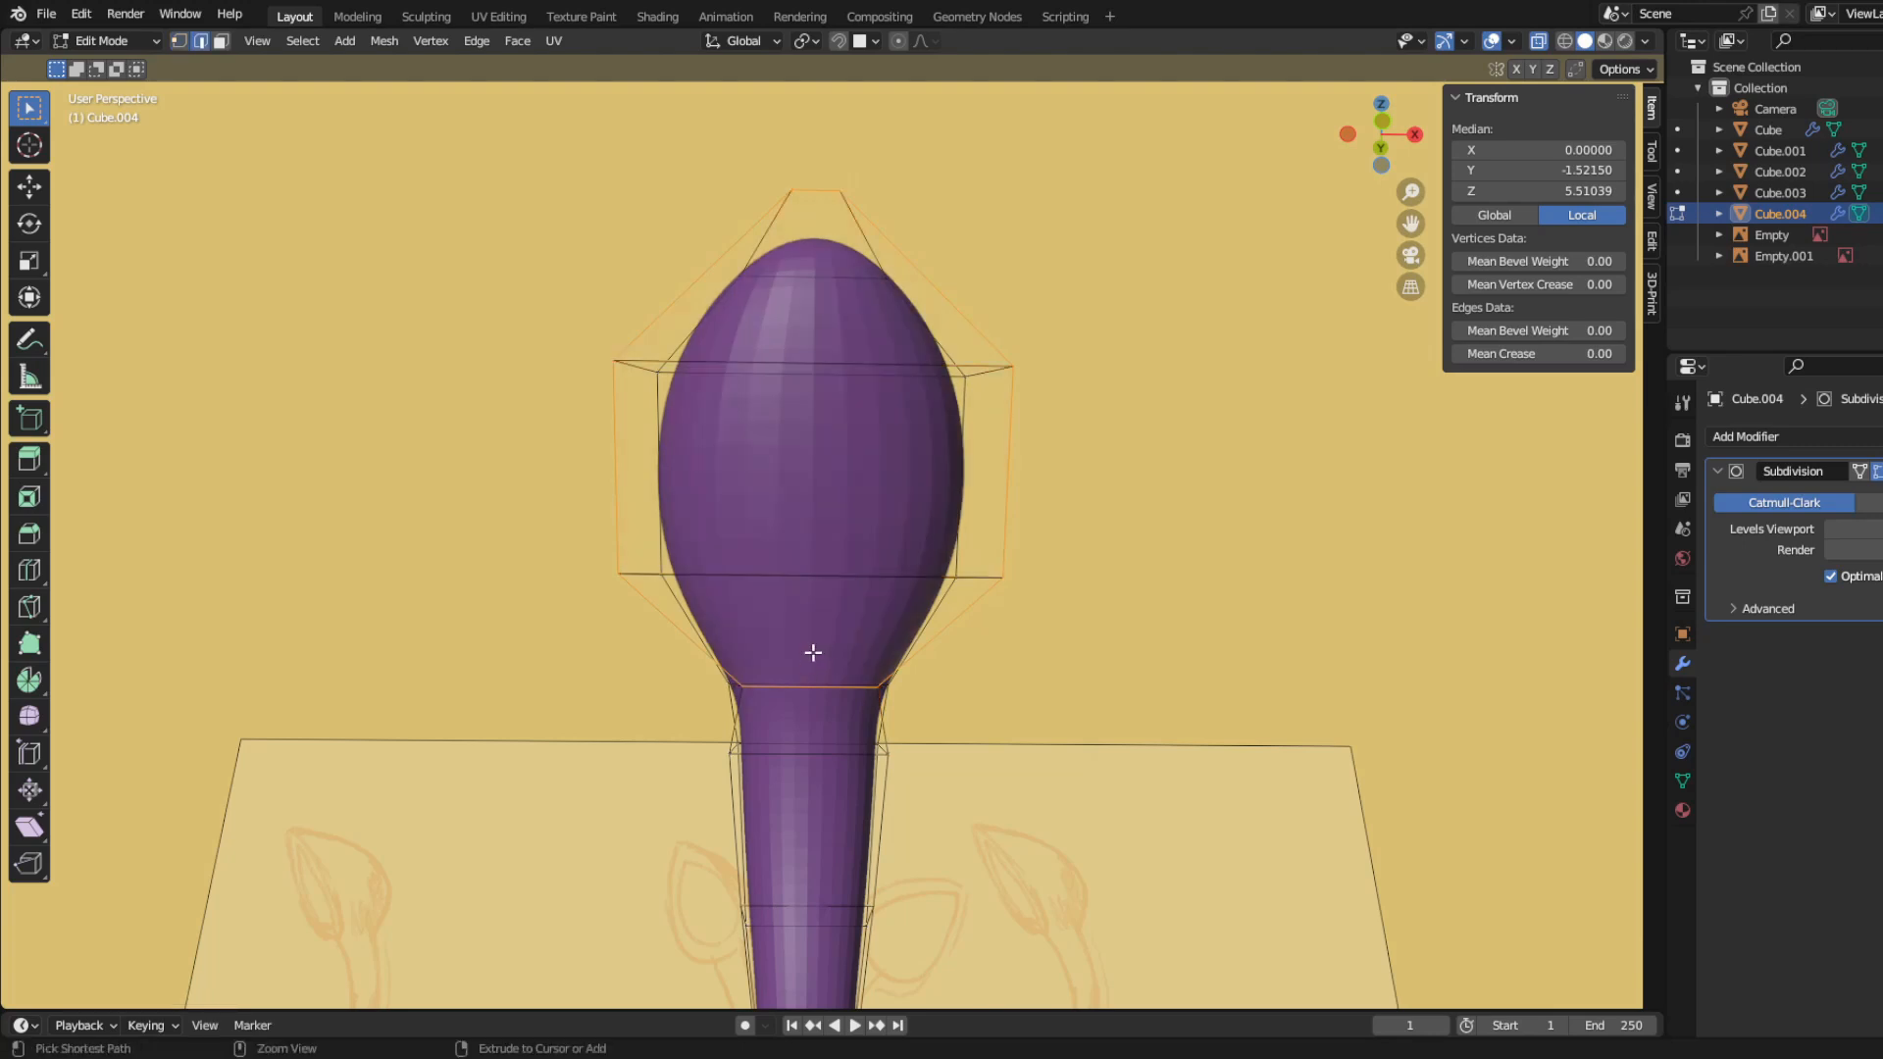
left_click_drag(1540, 354, 1598, 353)
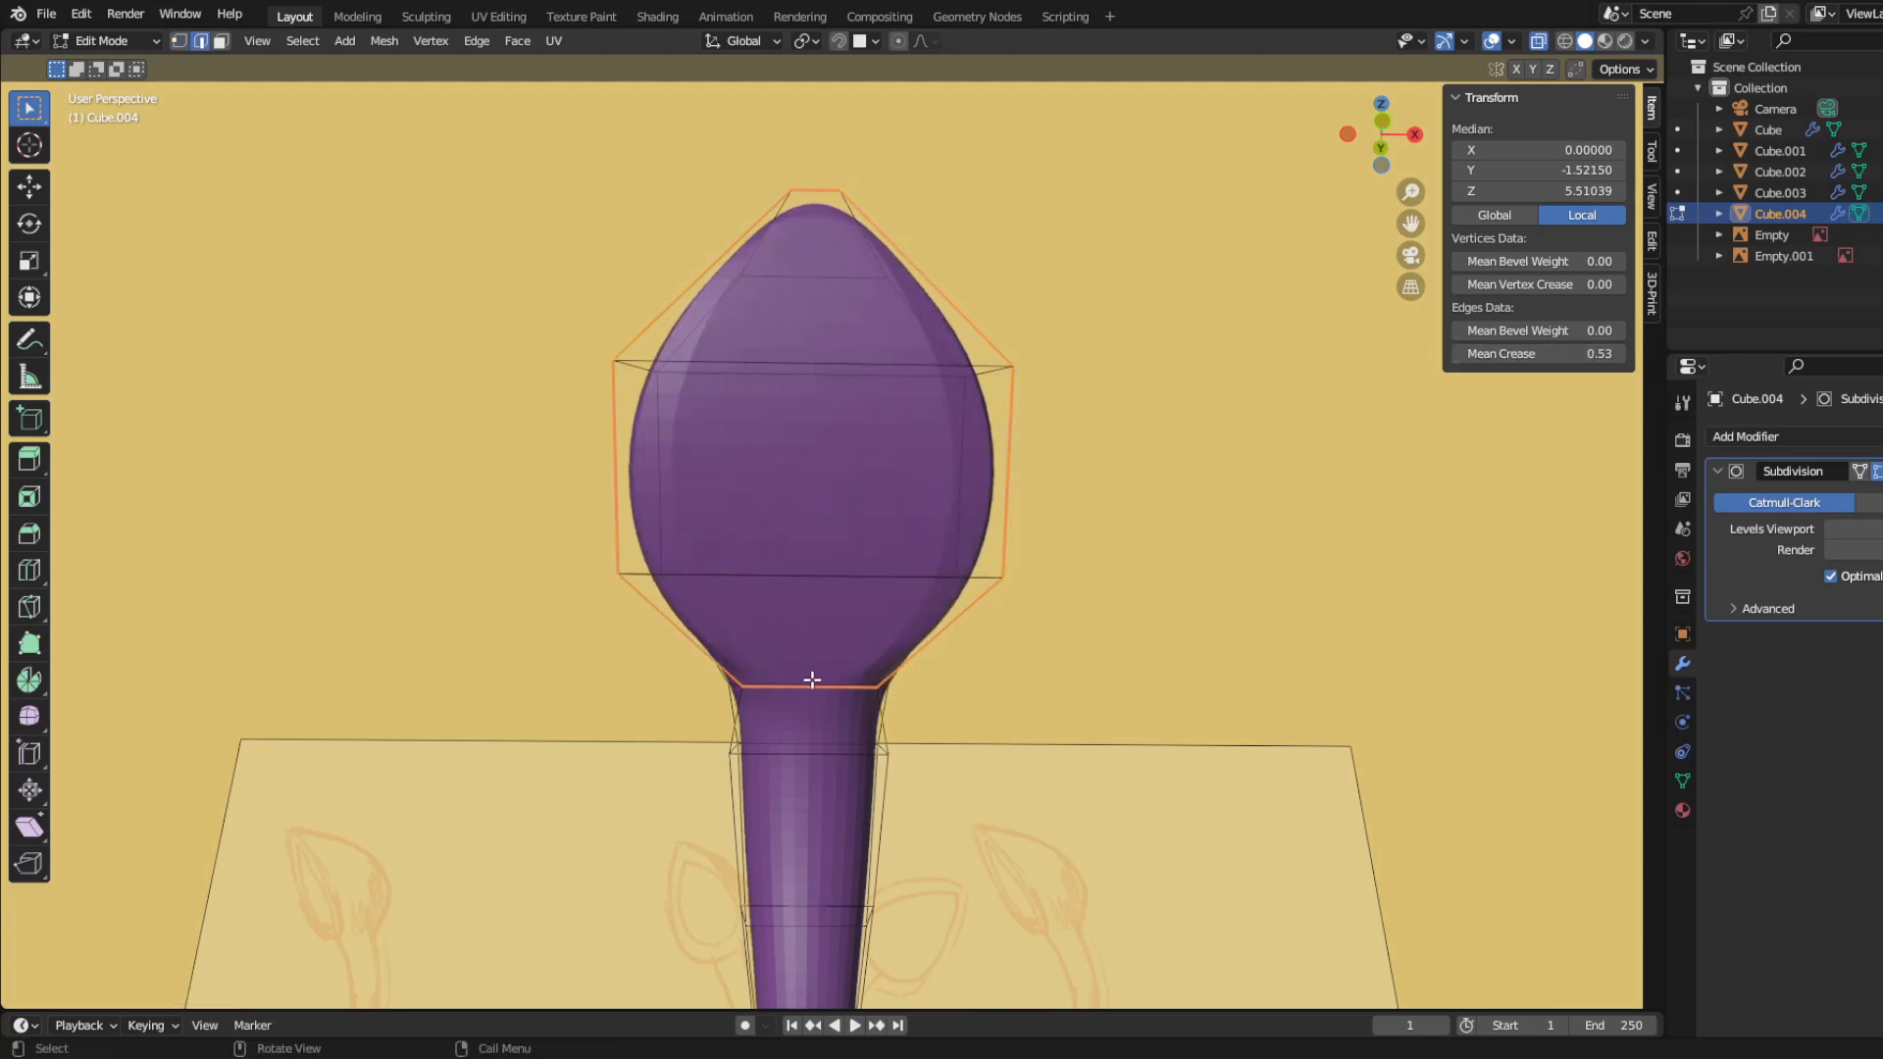
key("1")
key("2")
key("1")
key("alt+a")
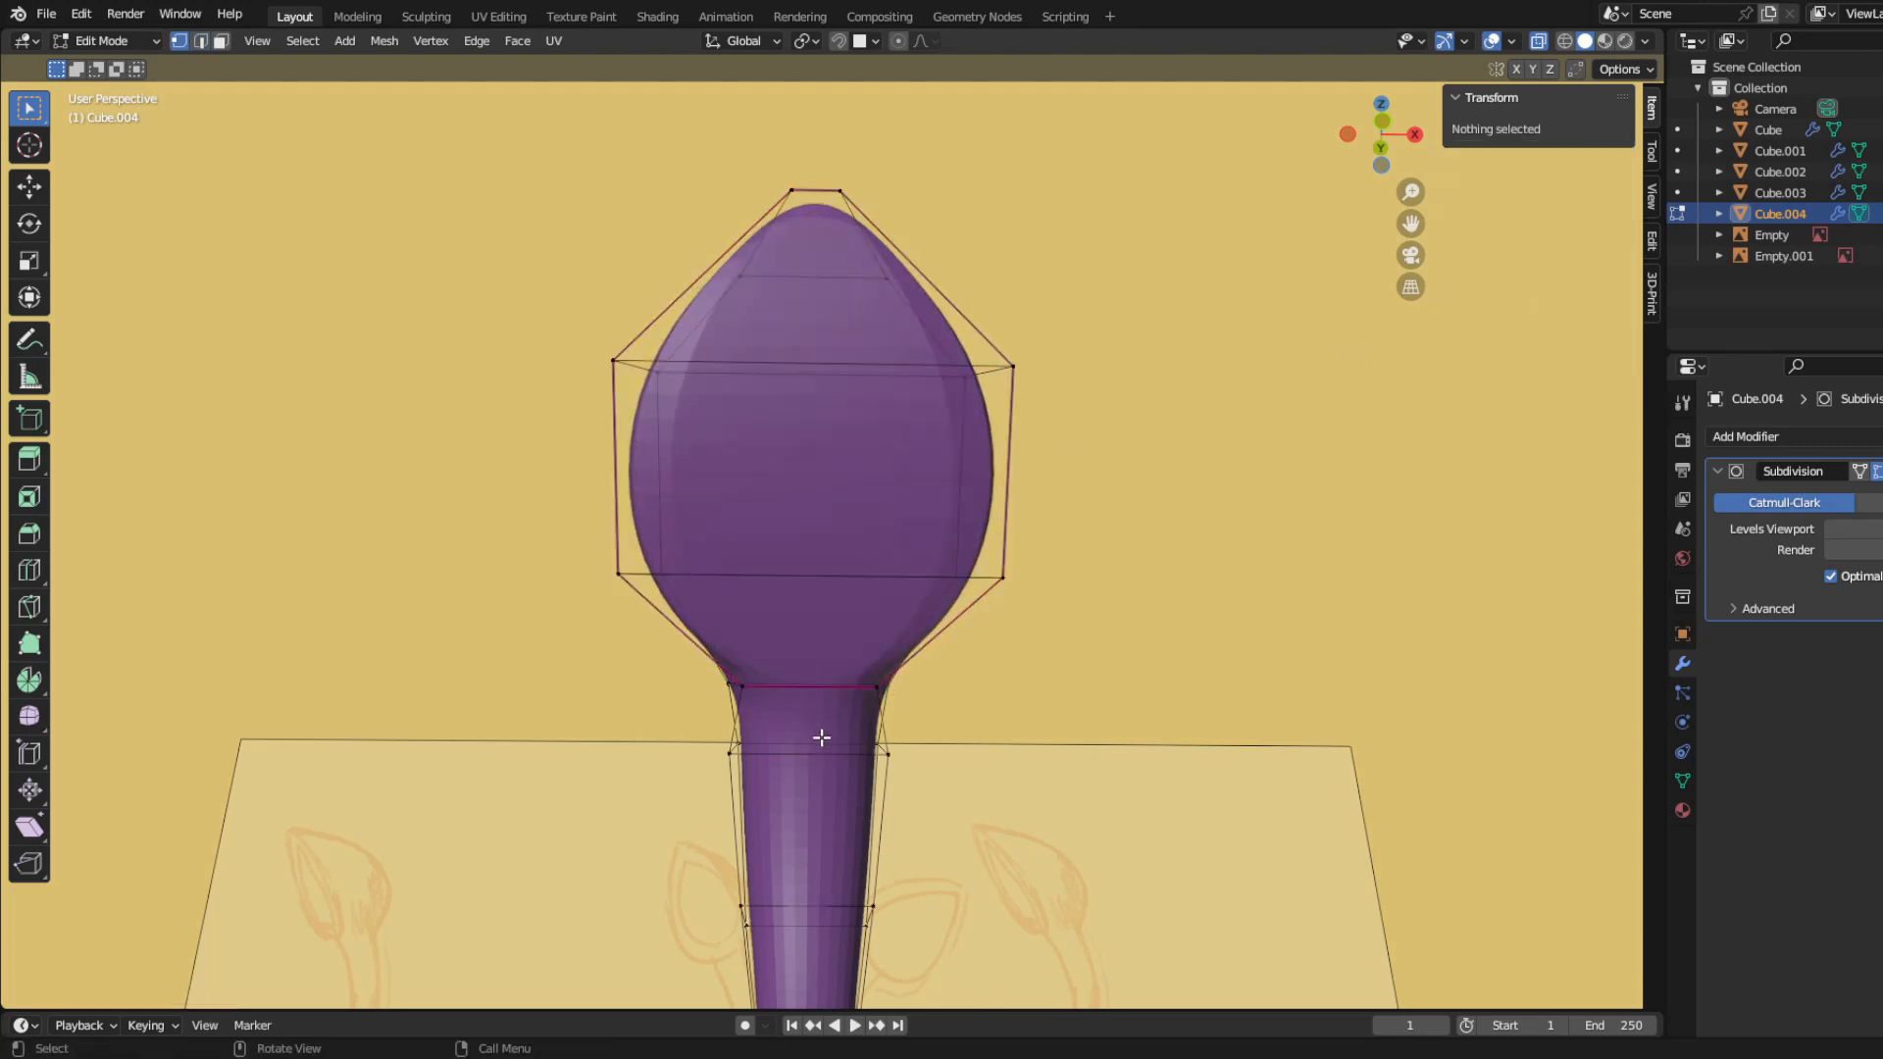
Step: Select the three front faces of the leaf, extrude them in place and scale them inward
left_click(728, 684, "alt")
scroll(851, 612, "down", 1)
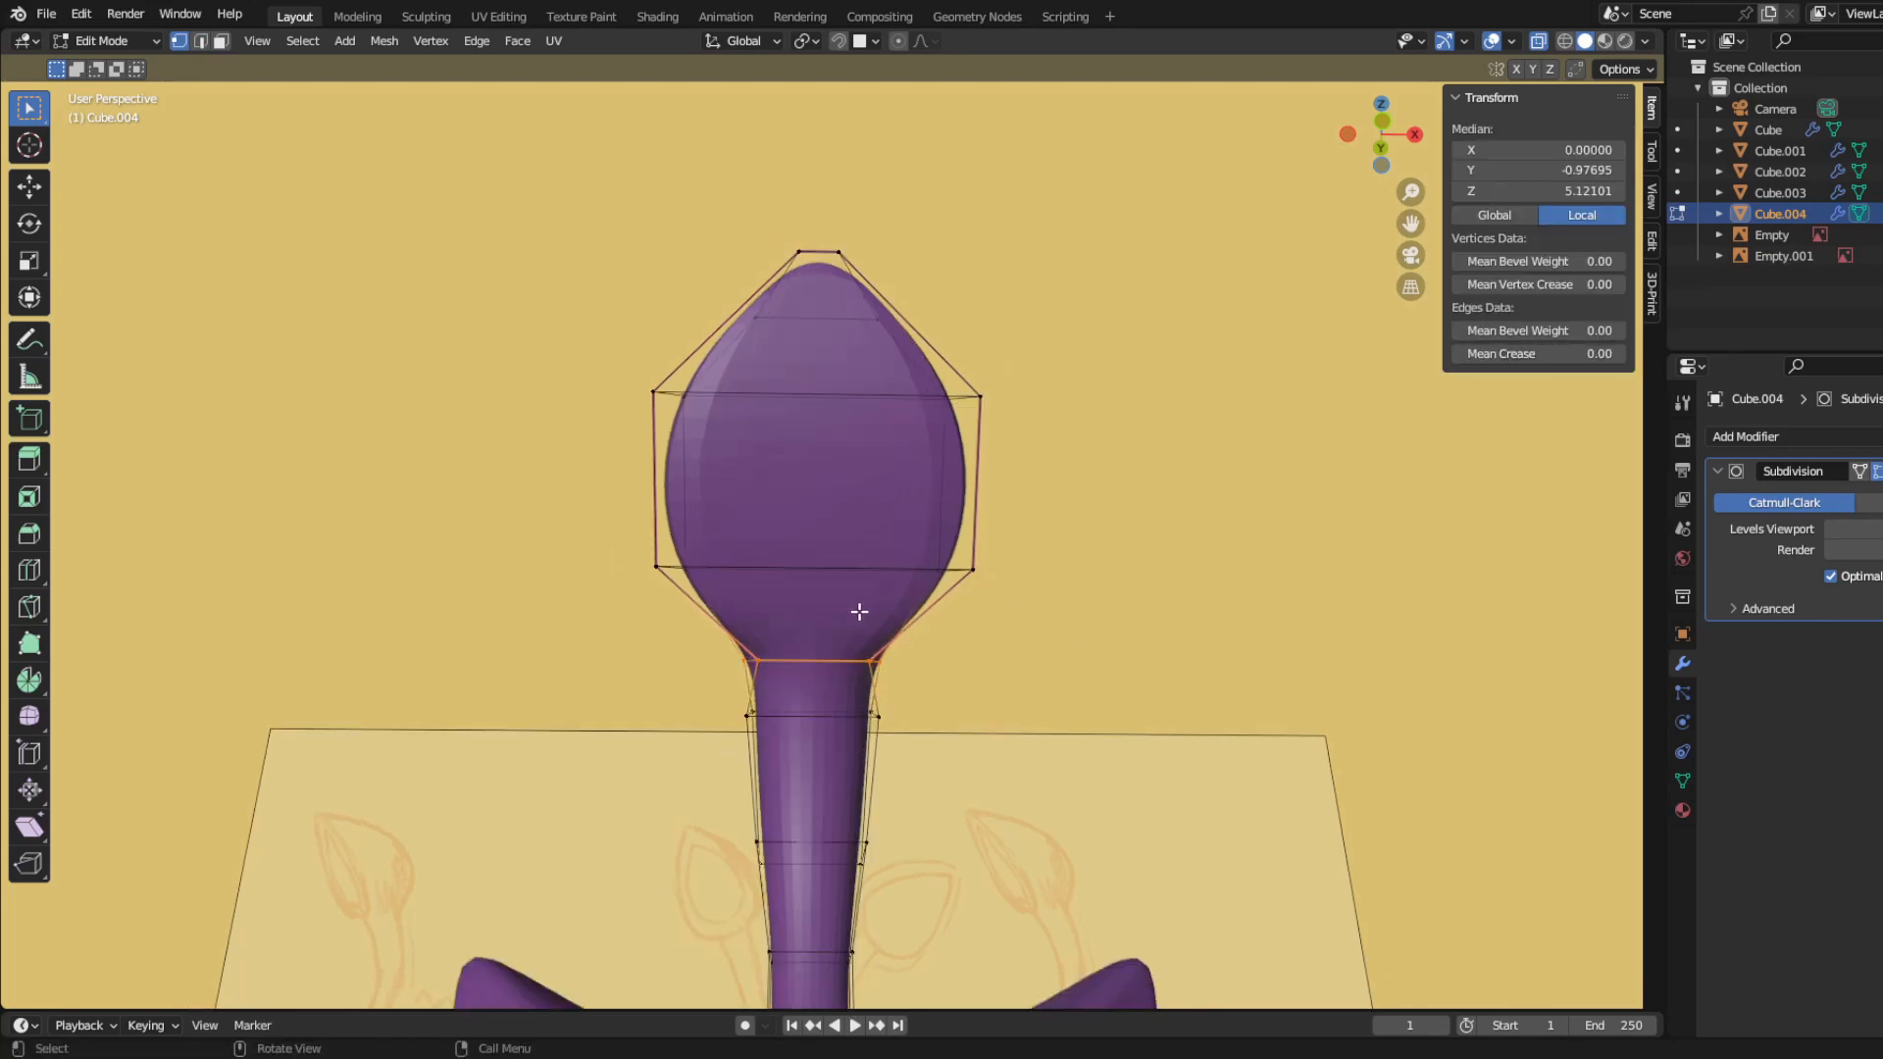
key("3")
left_click(822, 324)
left_click(824, 477, "shift")
mouse_move(822, 608)
middle_mouse_down()
mouse_move(883, 588)
mouse_move(844, 628)
middle_mouse_up()
key("s")
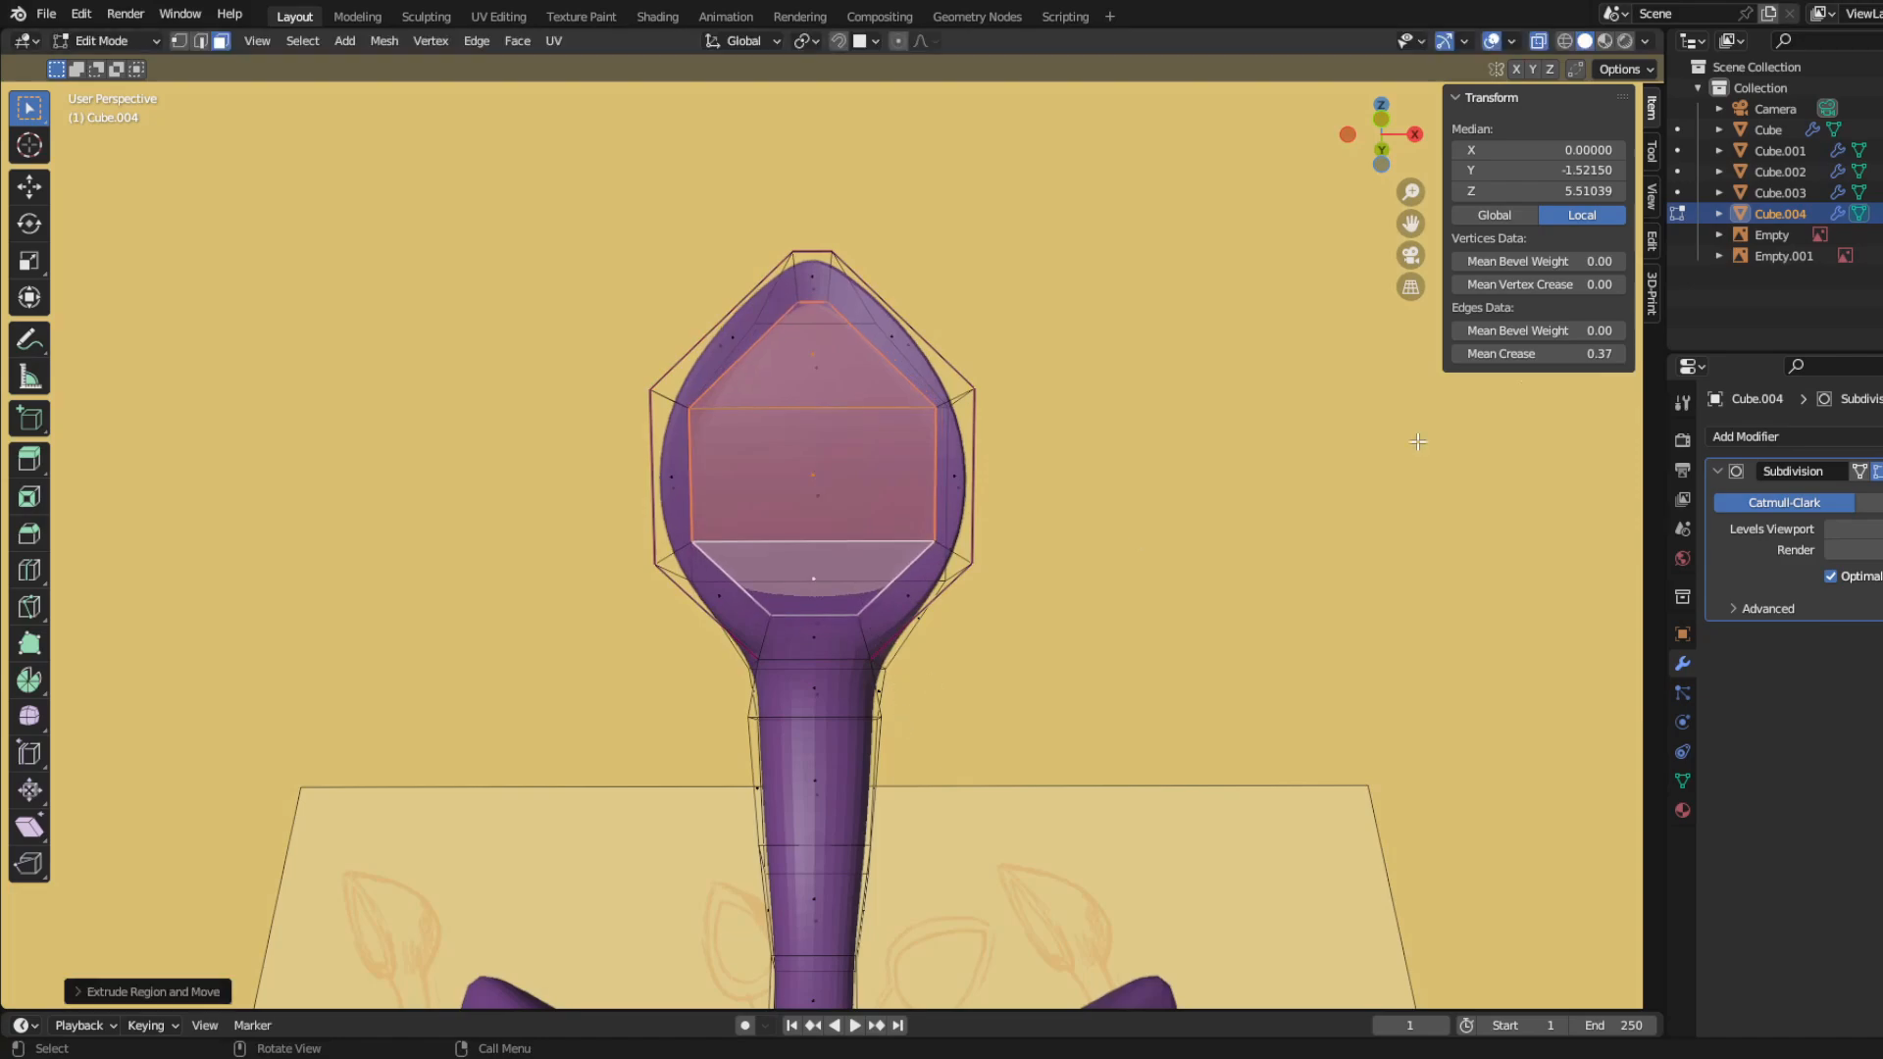
Step: Scale the leaf's inset front faces smaller and narrow them along the X axis
mouse_move(988, 612)
middle_mouse_down()
mouse_move(678, 753)
mouse_move(862, 685)
middle_mouse_up()
scroll(862, 685, "up", 5)
key("s")
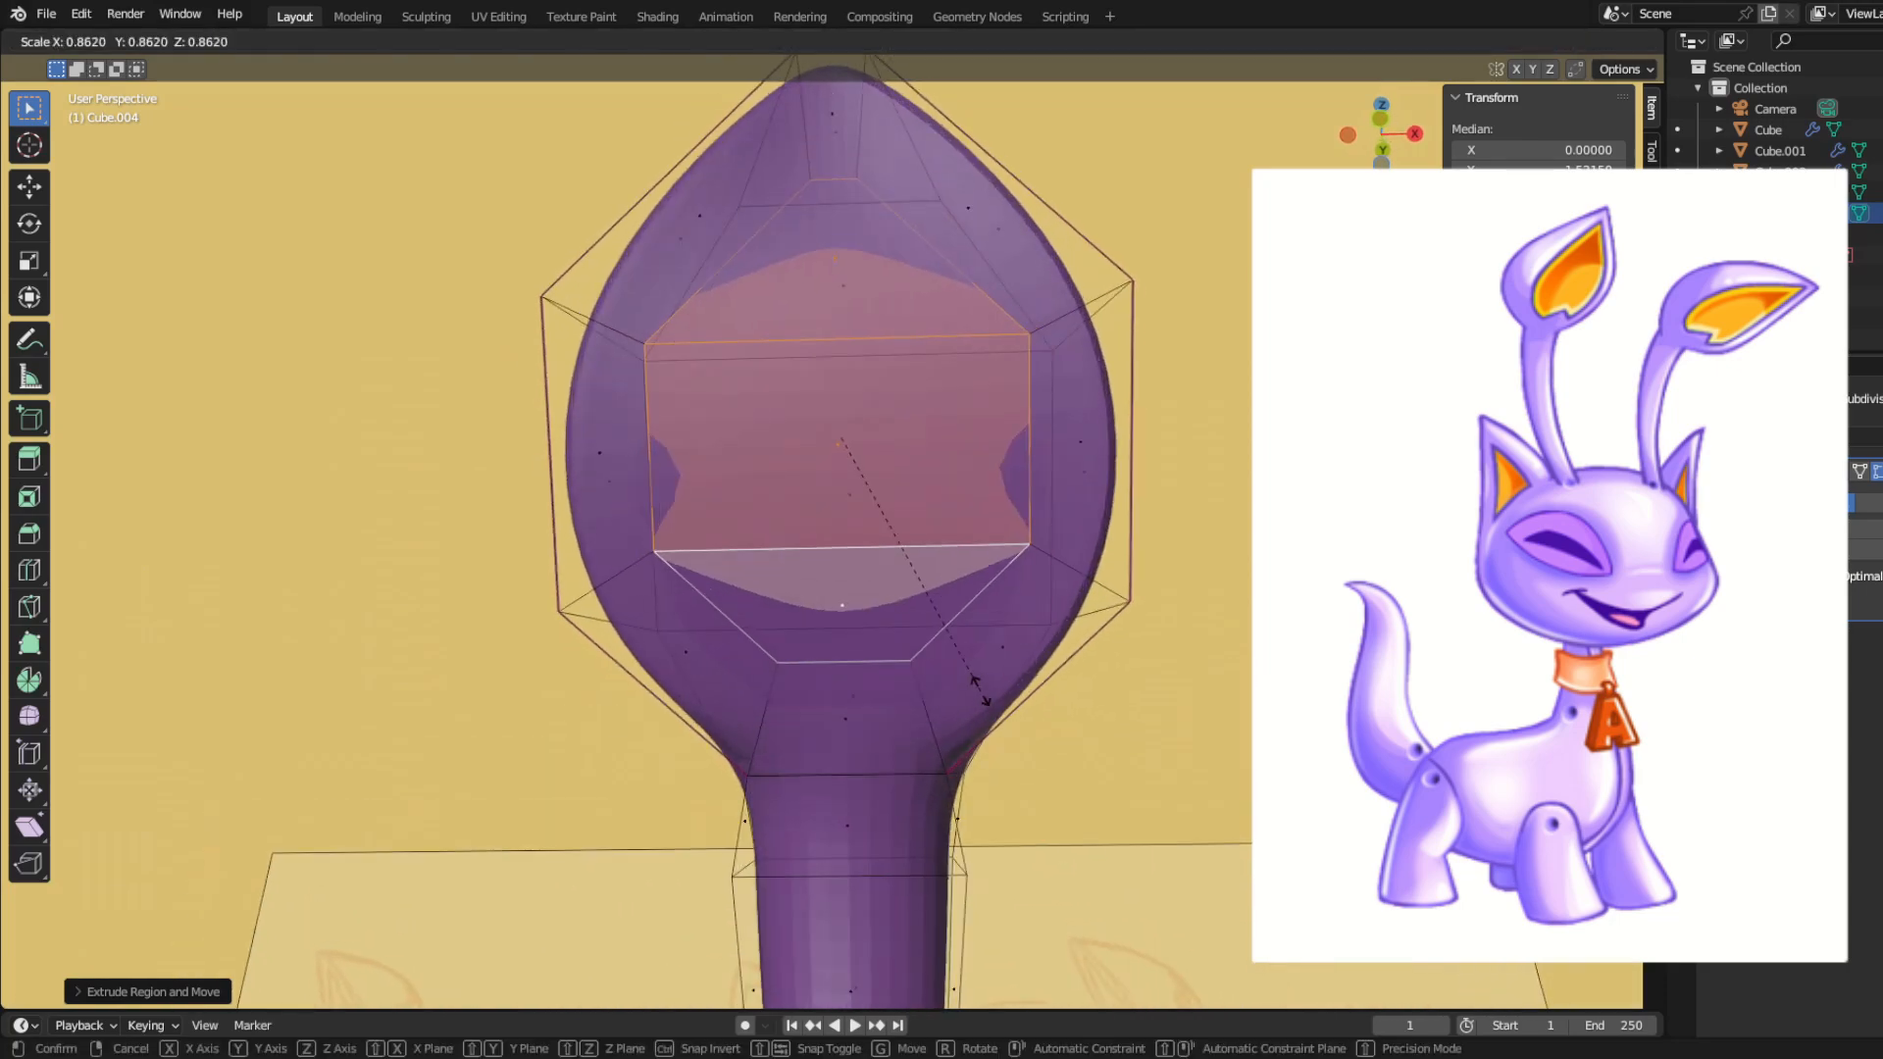
left_click(993, 692)
key("s")
key("x")
left_click(1083, 716)
Step: Push the inset front faces back into the leaf along Y in side view
key("KP_3")
key("g")
key("y")
left_click(1071, 826)
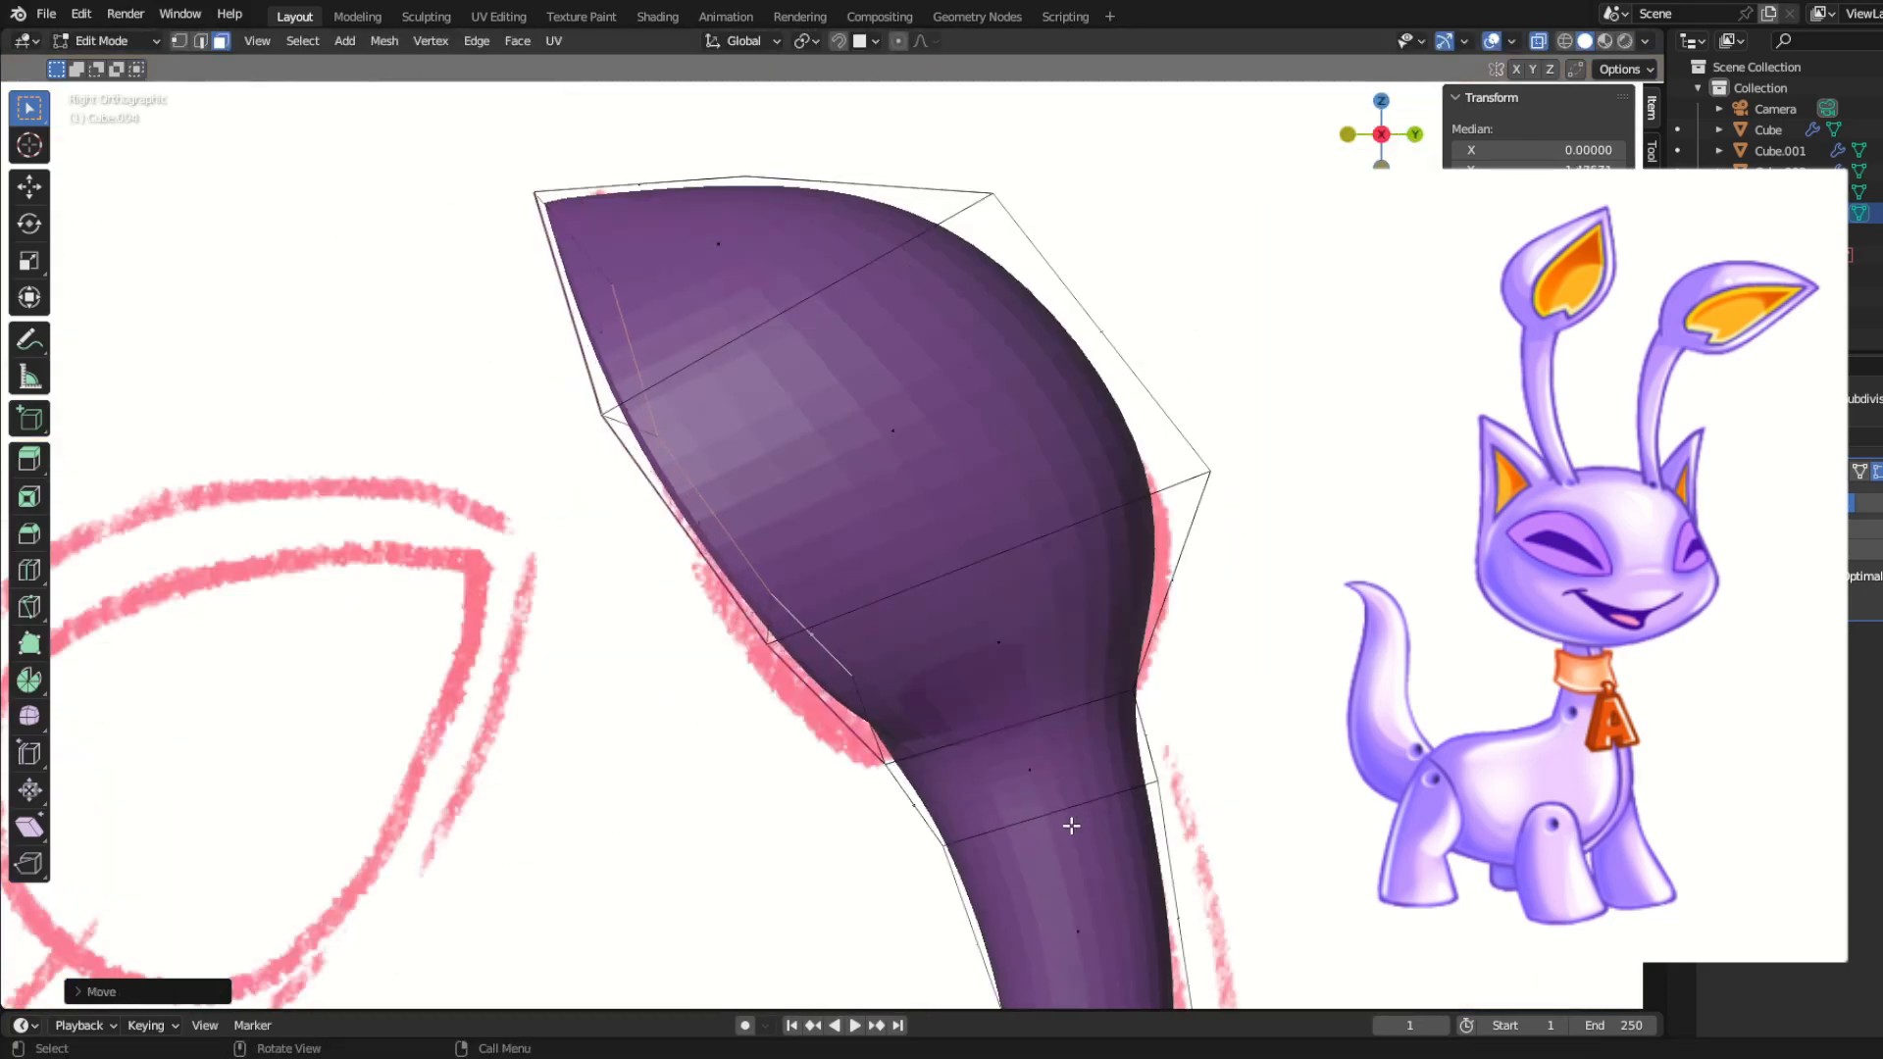
Step: Extrude the inset faces deeper into the leaf and scale the new faces down to form a hollow
middle_click_drag(1071, 826, 889, 772)
key("KP_3")
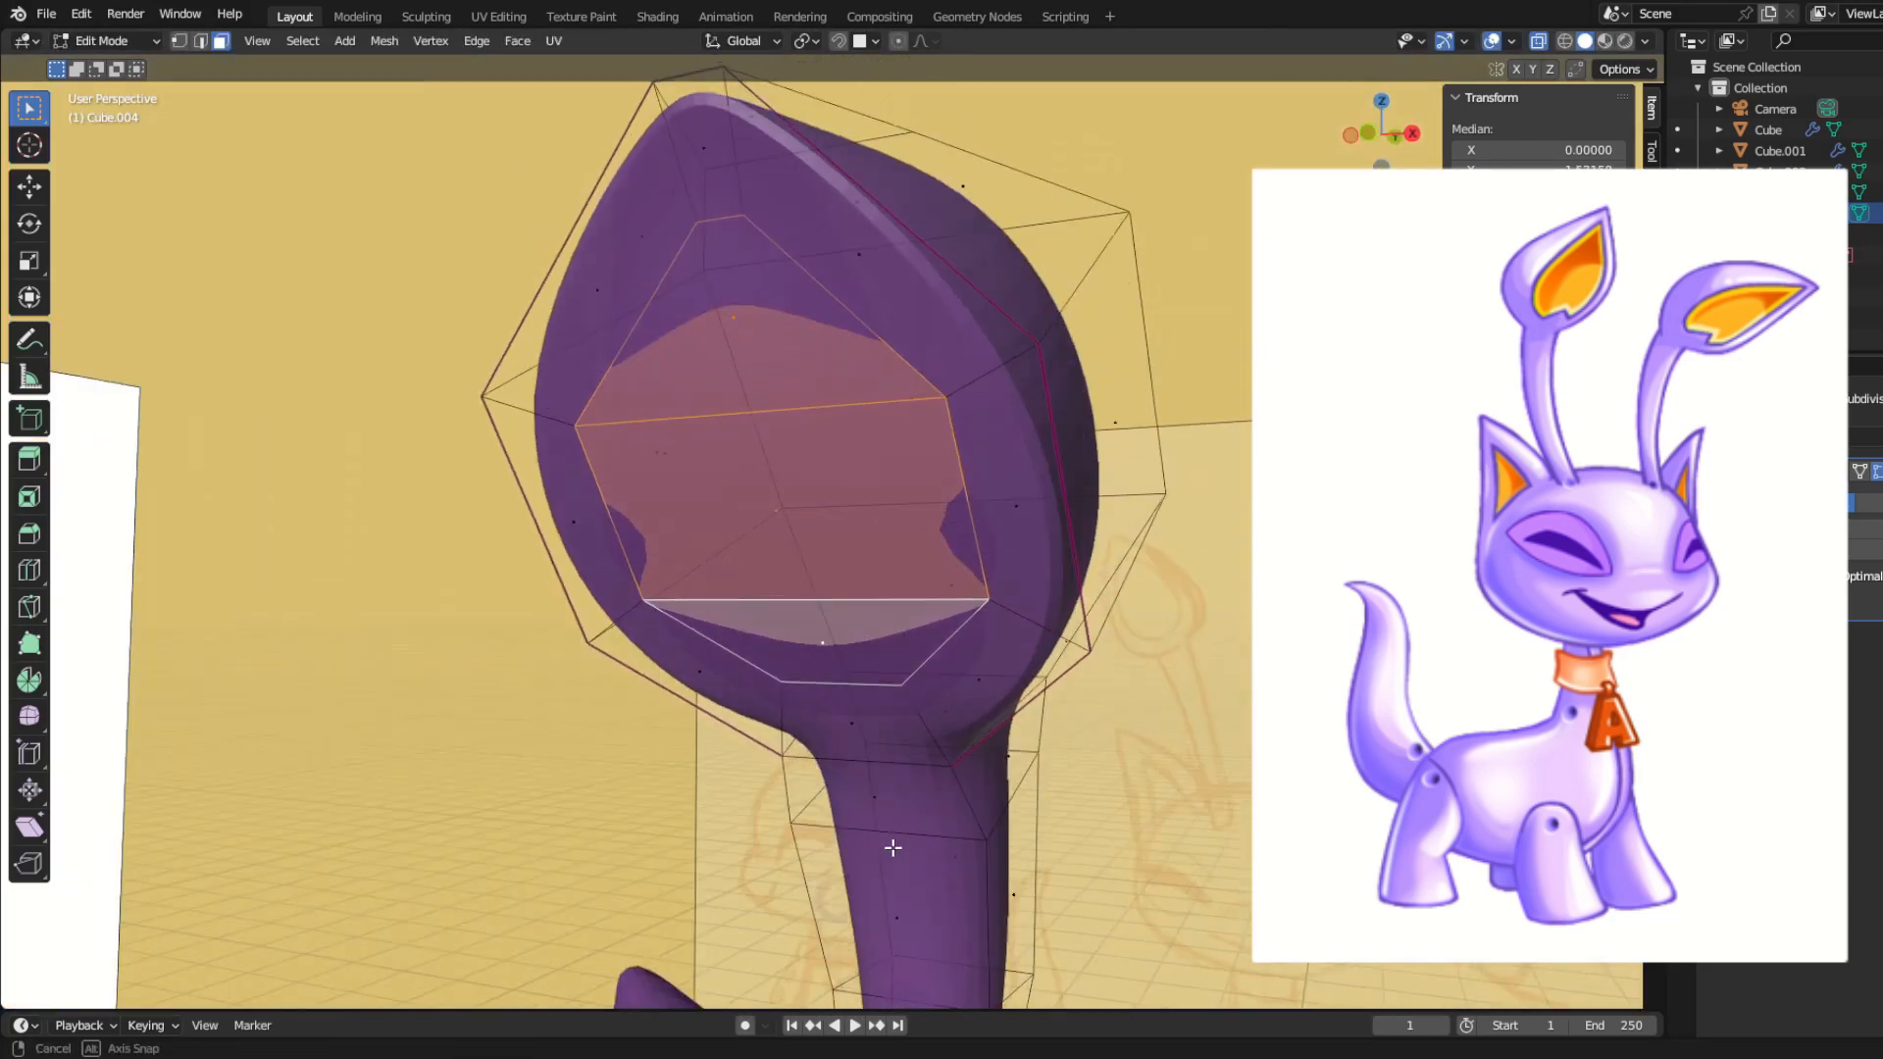
key("s")
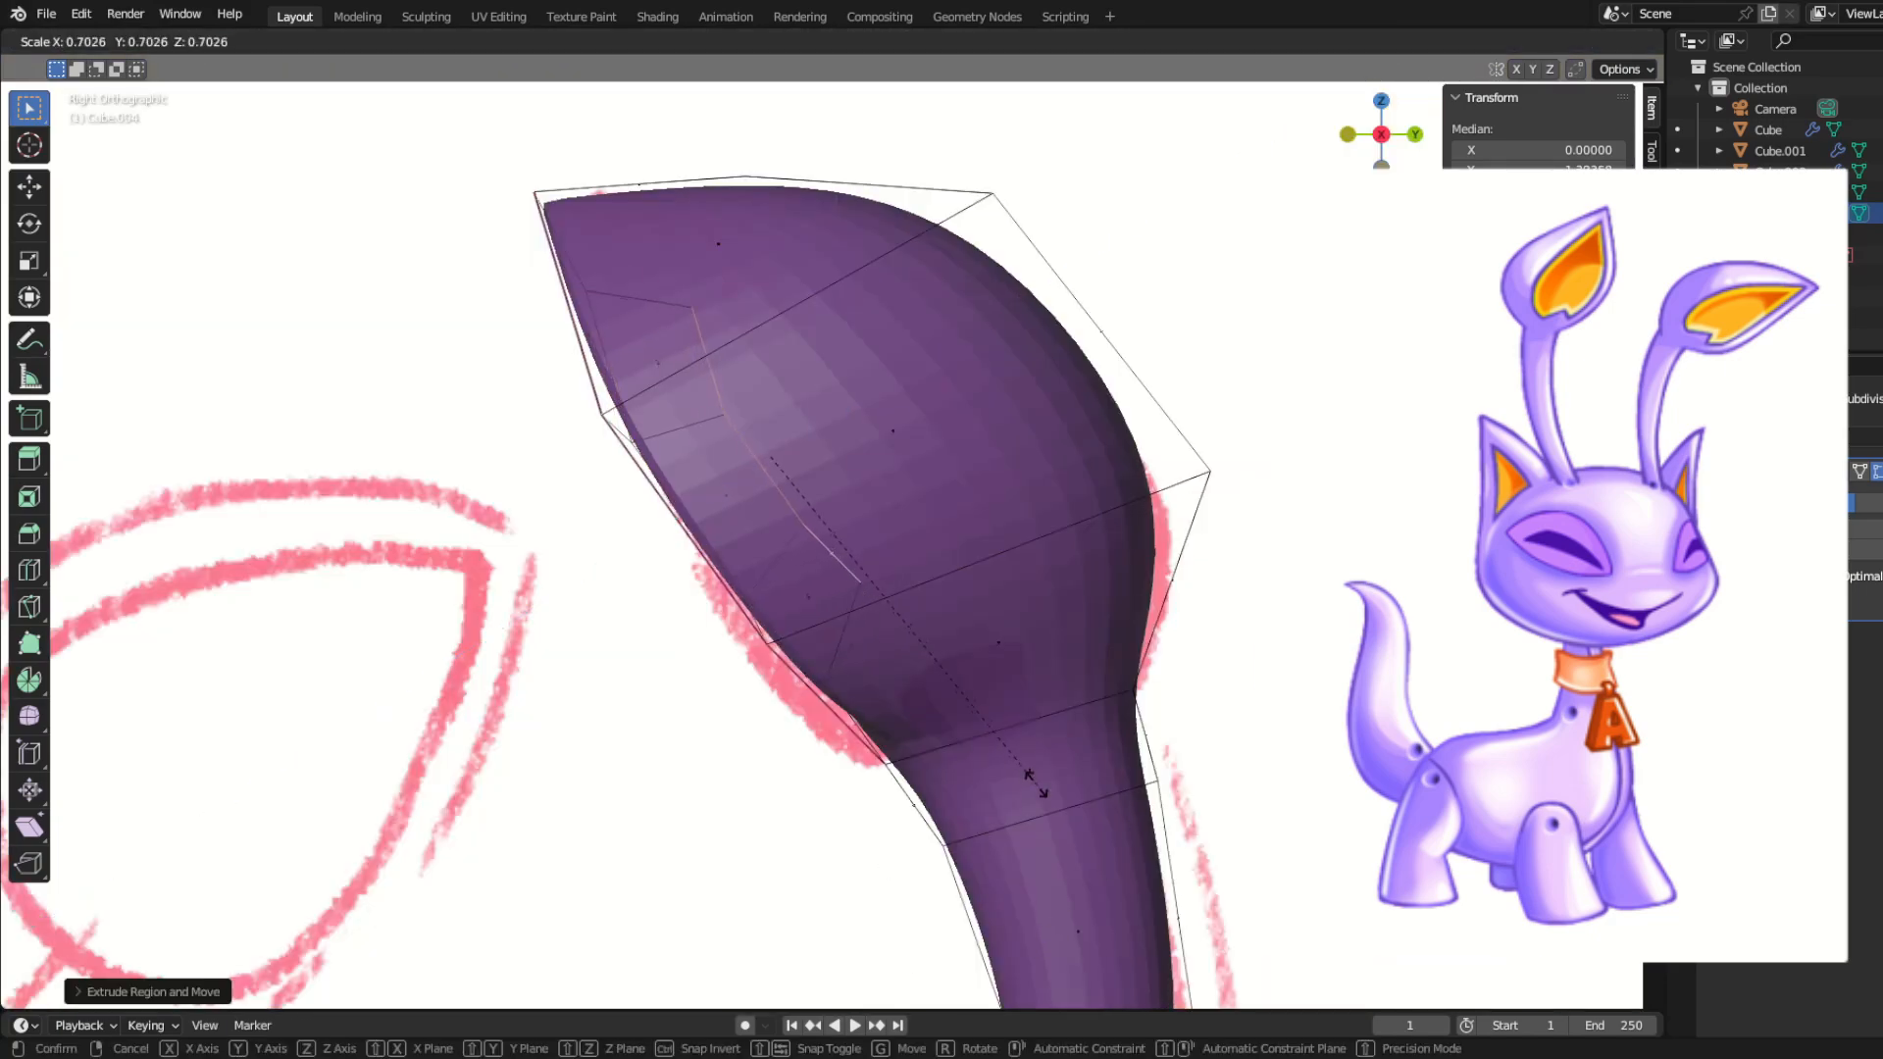
left_click(902, 754)
mouse_move(711, 723)
middle_mouse_down()
mouse_move(912, 715)
mouse_move(723, 730)
middle_mouse_up()
key("KP_3")
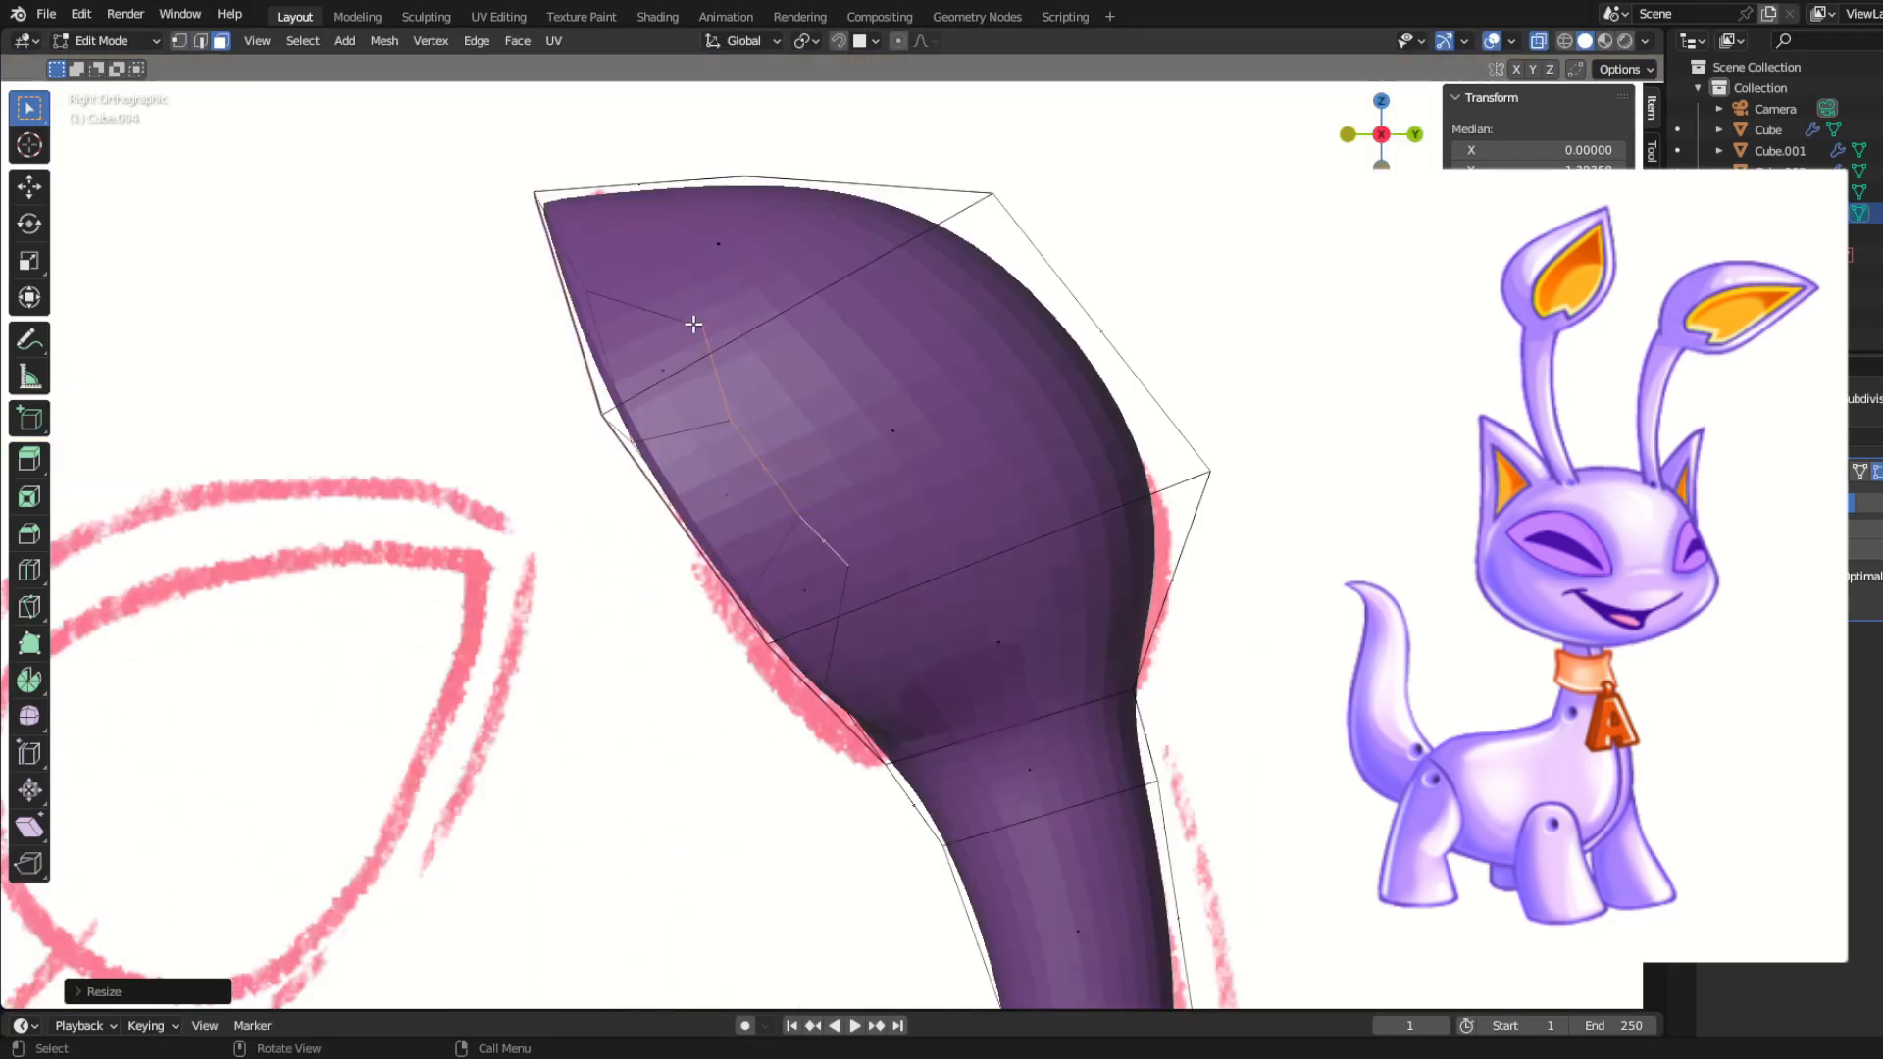
Step: Select the two lowest inner vertices of the hollow and reposition them in side view
left_click(723, 394)
left_click_drag(834, 546, 913, 638)
key("g")
left_click(898, 654)
middle_click_drag(687, 707, 912, 627)
scroll(863, 671, "up", 6)
key("KP_3")
Step: Scale the hollow's two lowest inner vertices close together and adjust their position in side view
key("KP_1")
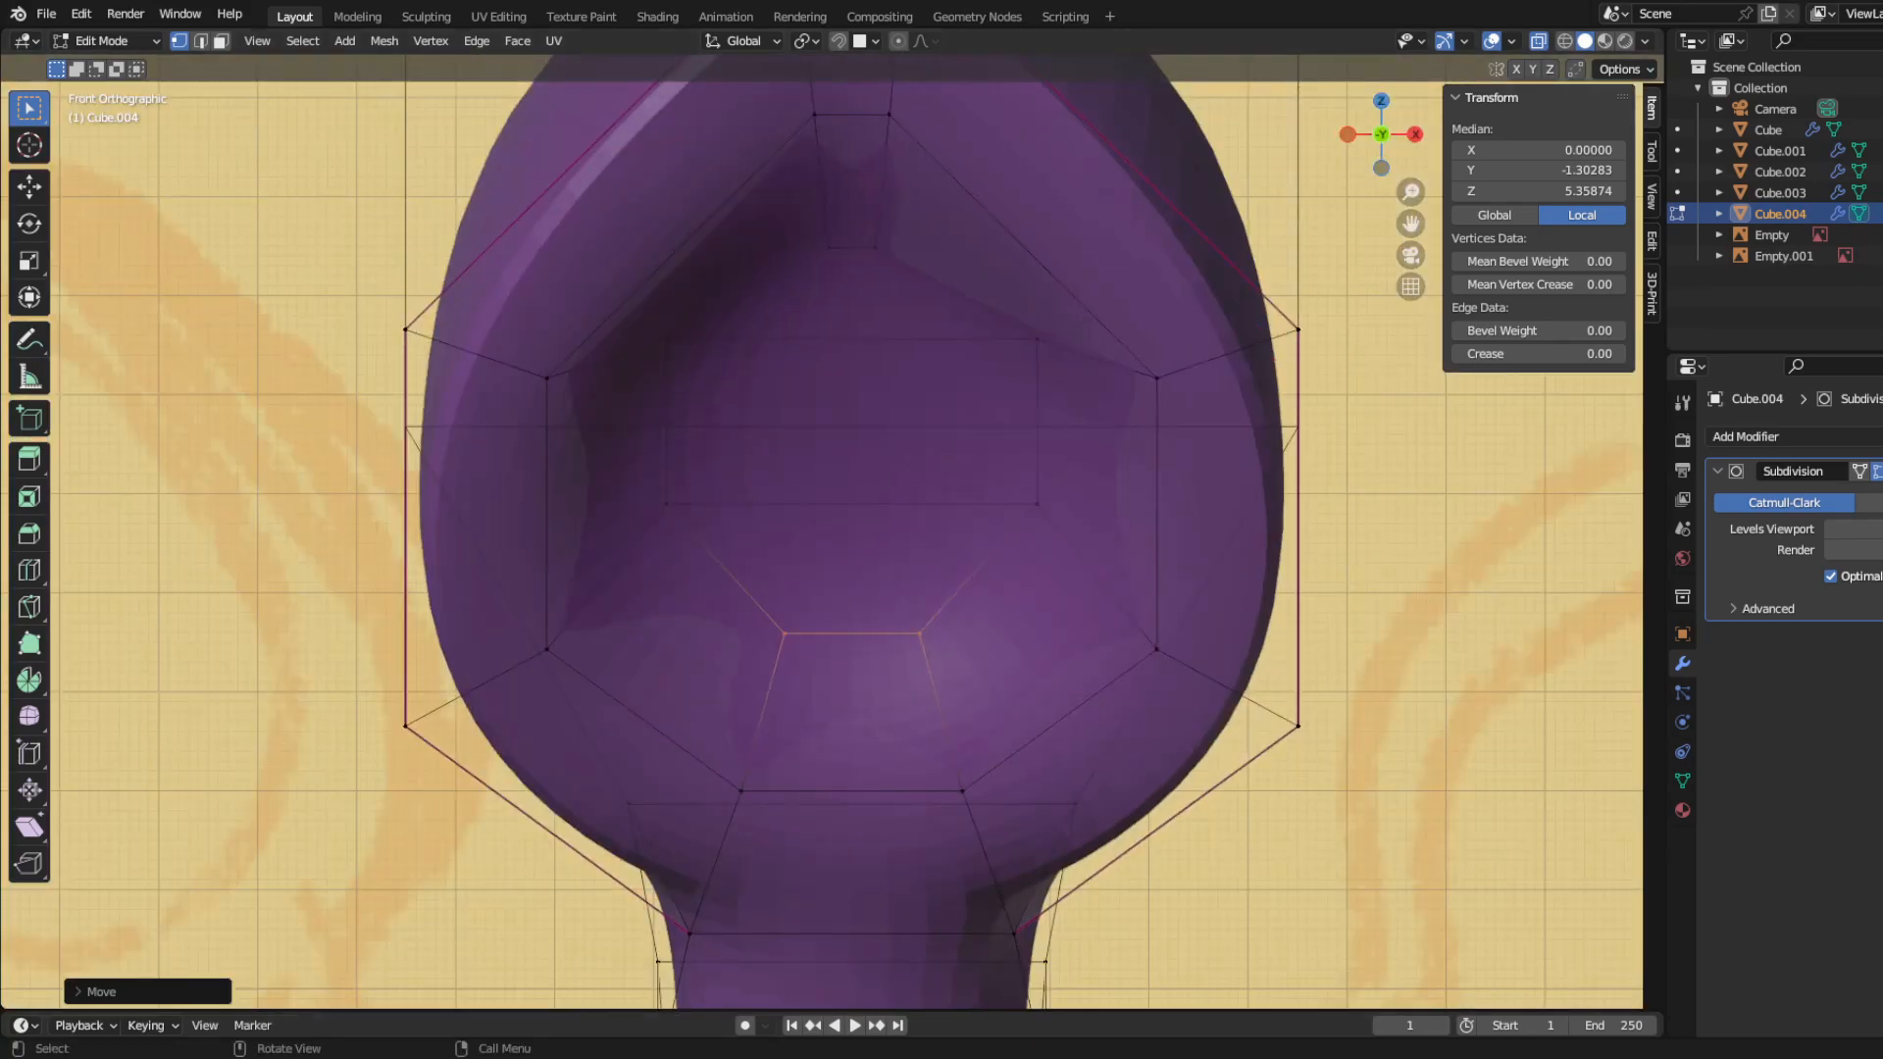
scroll(795, 706, "down", 2)
middle_click_drag(794, 706, 717, 714)
key("s")
left_click(922, 622)
key("KP_3")
left_click(899, 688)
mouse_move(899, 687)
middle_mouse_down()
mouse_move(963, 686)
mouse_move(921, 638)
mouse_move(897, 678)
mouse_move(1000, 714)
mouse_move(895, 710)
middle_mouse_up()
scroll(896, 679, "down", 1)
Step: Select the two rim vertices at the base of the leaf's opening and scale the edge between them
left_click(775, 748)
left_click(926, 742, "shift")
key("s")
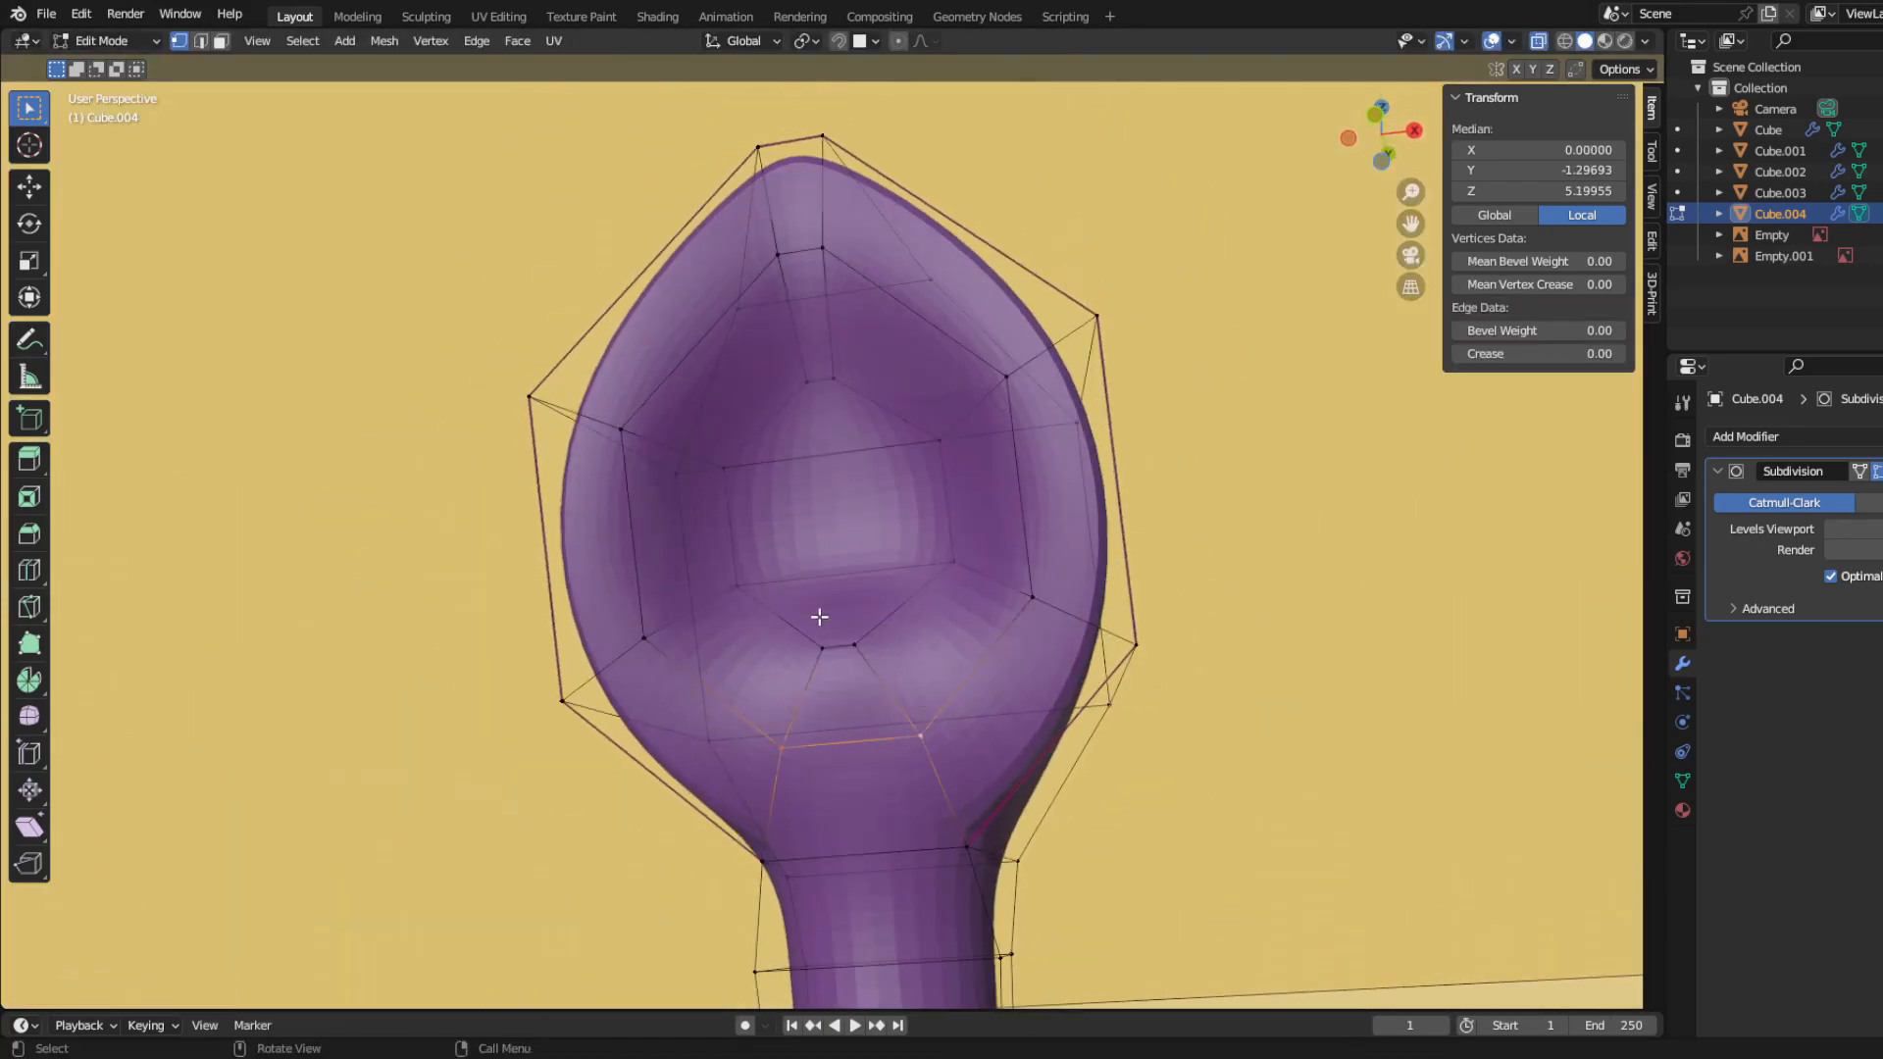
left_click_drag(1538, 354, 1530, 354)
middle_click_drag(784, 598, 869, 739)
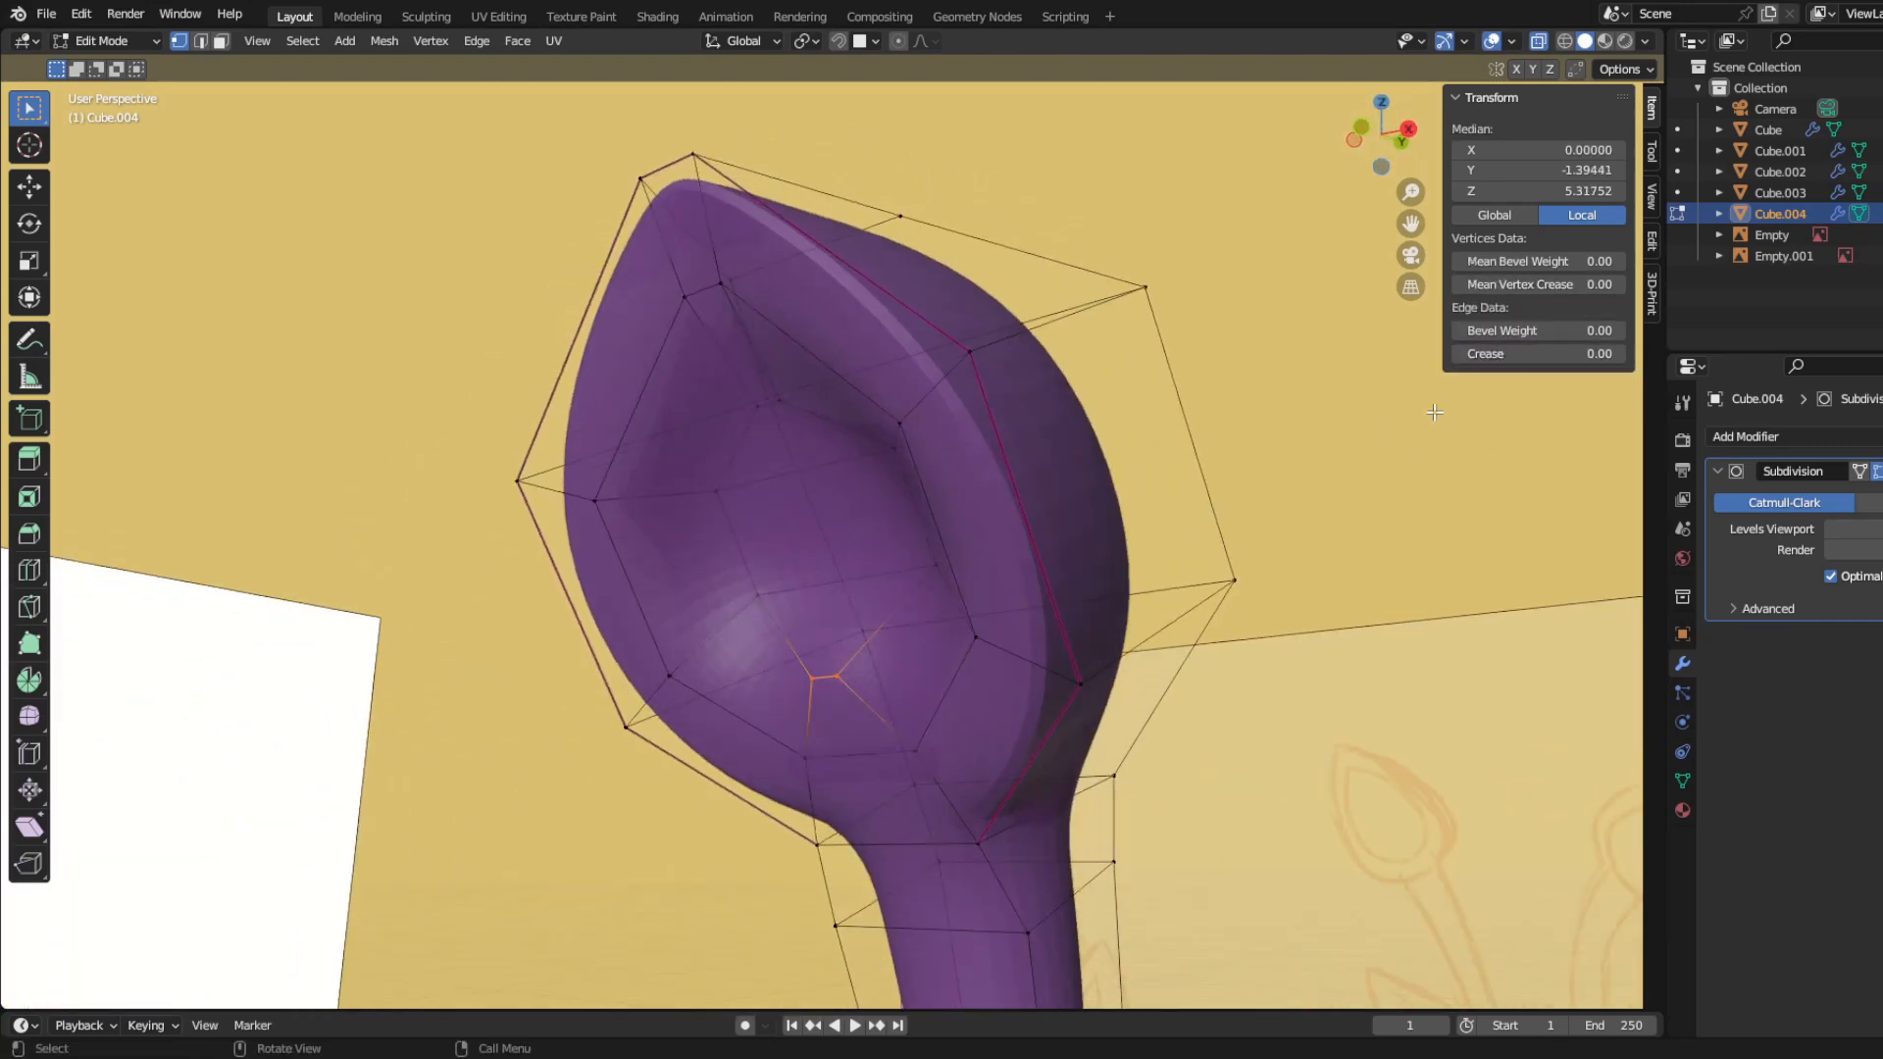
Step: Select the inner faces of the leaf's hollow in face mode and extrude them deeper in side view
middle_click_drag(907, 623, 1009, 579)
key("3")
left_click(839, 501)
middle_click_drag(866, 584, 889, 642)
left_click(763, 655)
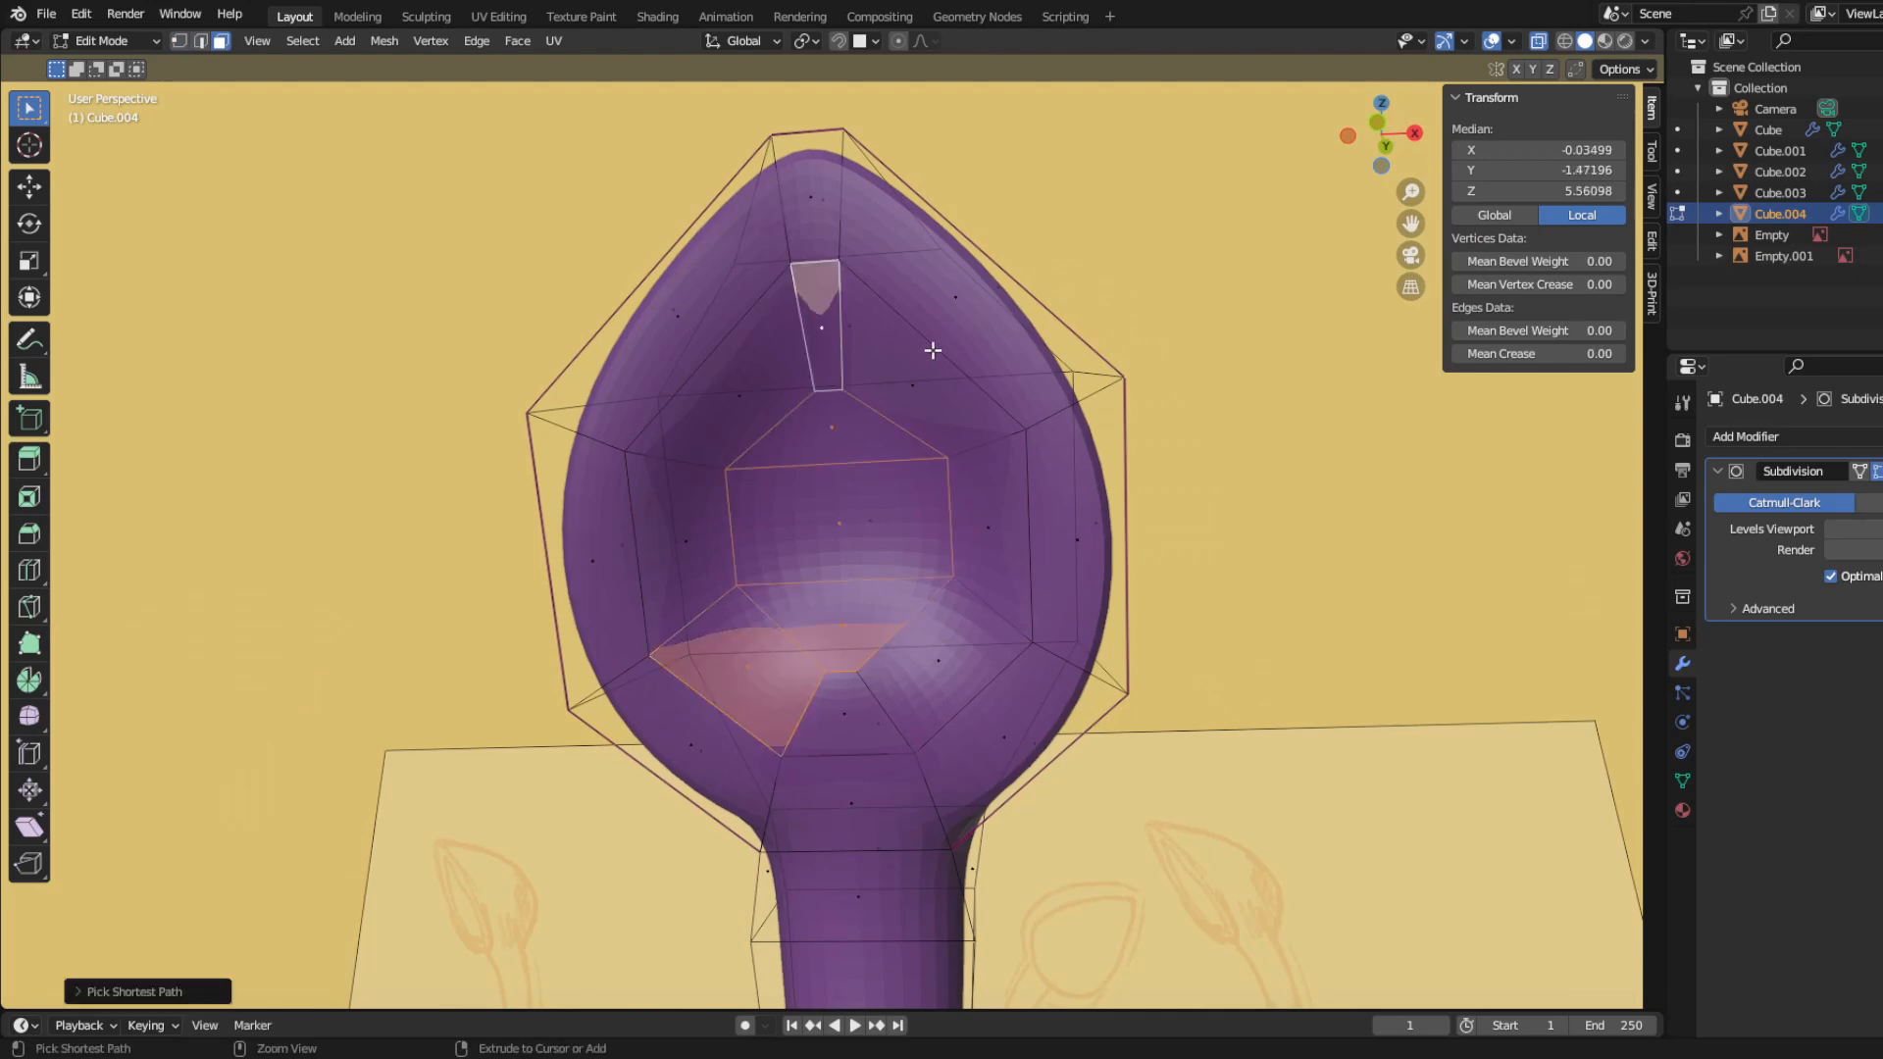
left_click(930, 660, "shift")
middle_click_drag(936, 655, 760, 588)
key("KP_3")
key("e")
left_click(1002, 746)
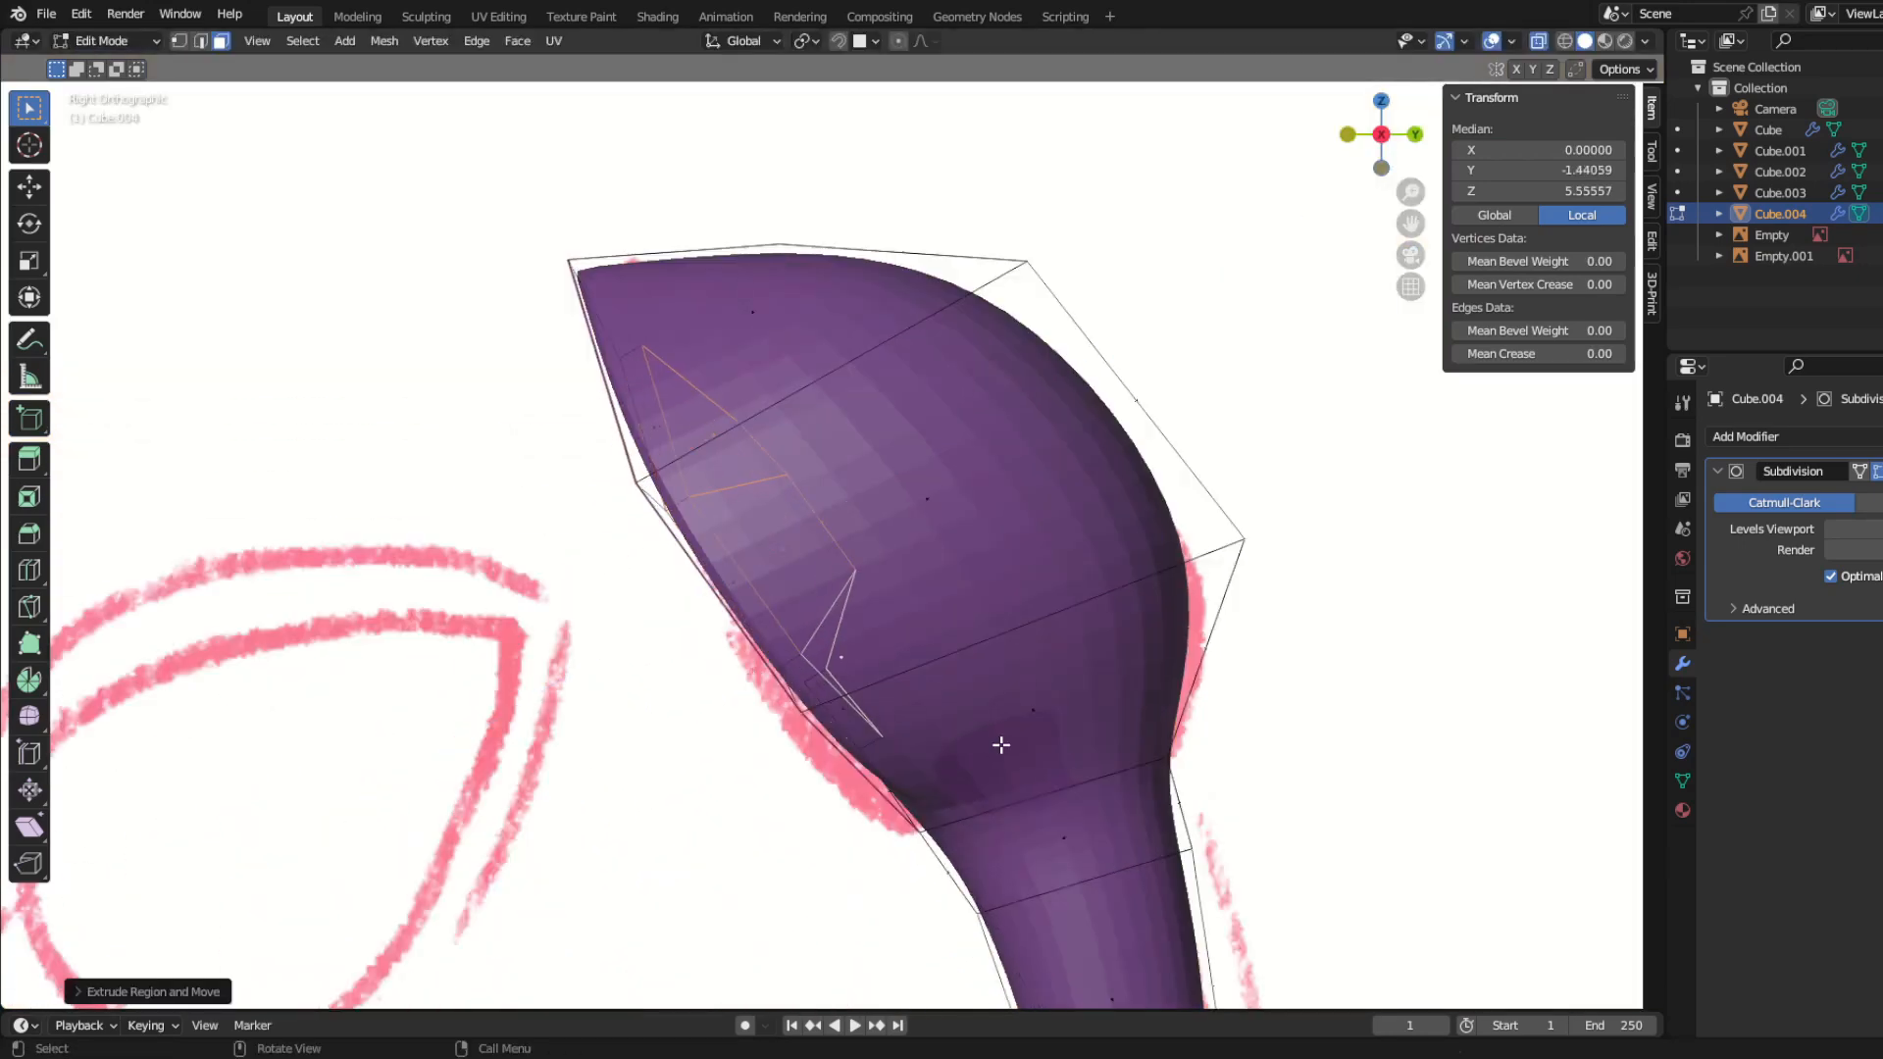
Step: Scale the extruded hollow faces, move them into place in side view and return to Object Mode
middle_click_drag(1001, 745, 787, 701)
key("s")
key("s")
left_click(969, 614)
key("KP_3")
key("g")
left_click(851, 721)
key("ctrl+Tab")
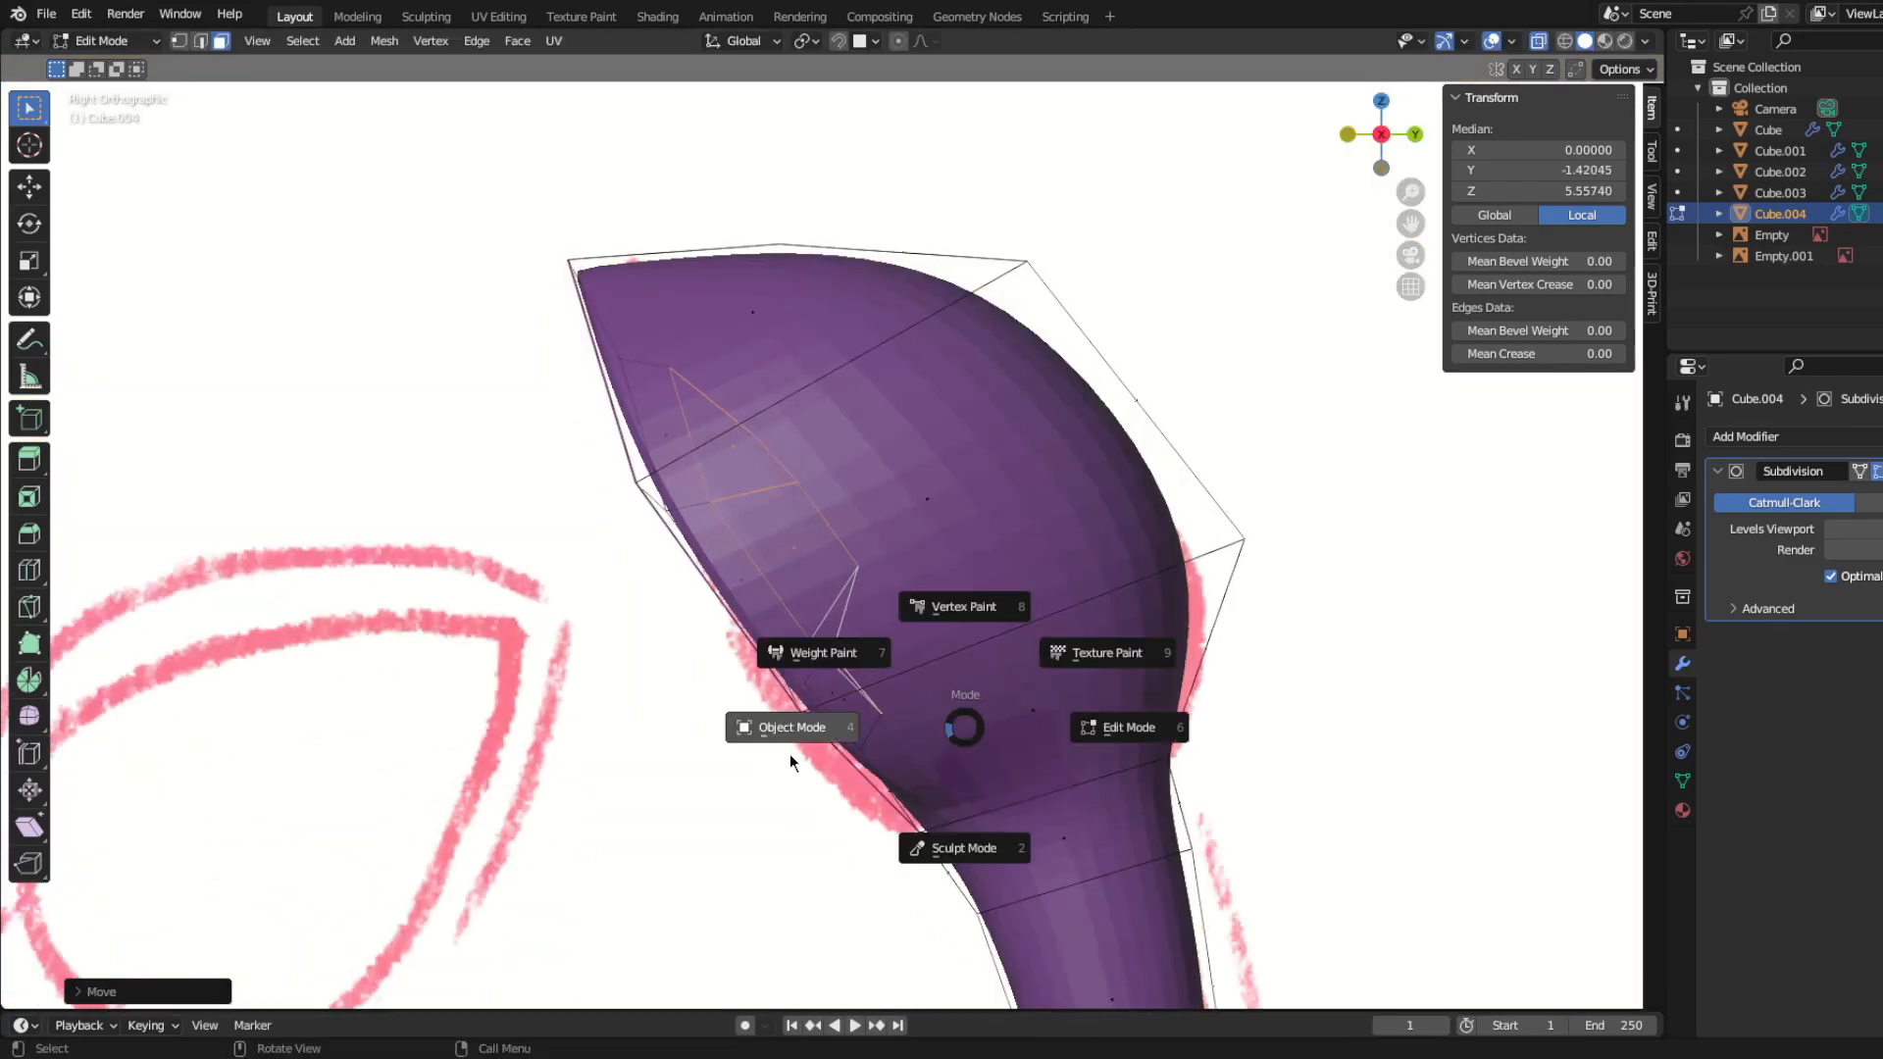
left_click(790, 756)
Step: Move the whole antenna mesh sideways off the centreline in front view, to about 0.3 on X
middle_click_drag(638, 720, 785, 623)
scroll(792, 765, "down", 7)
middle_click_drag(791, 765, 726, 777)
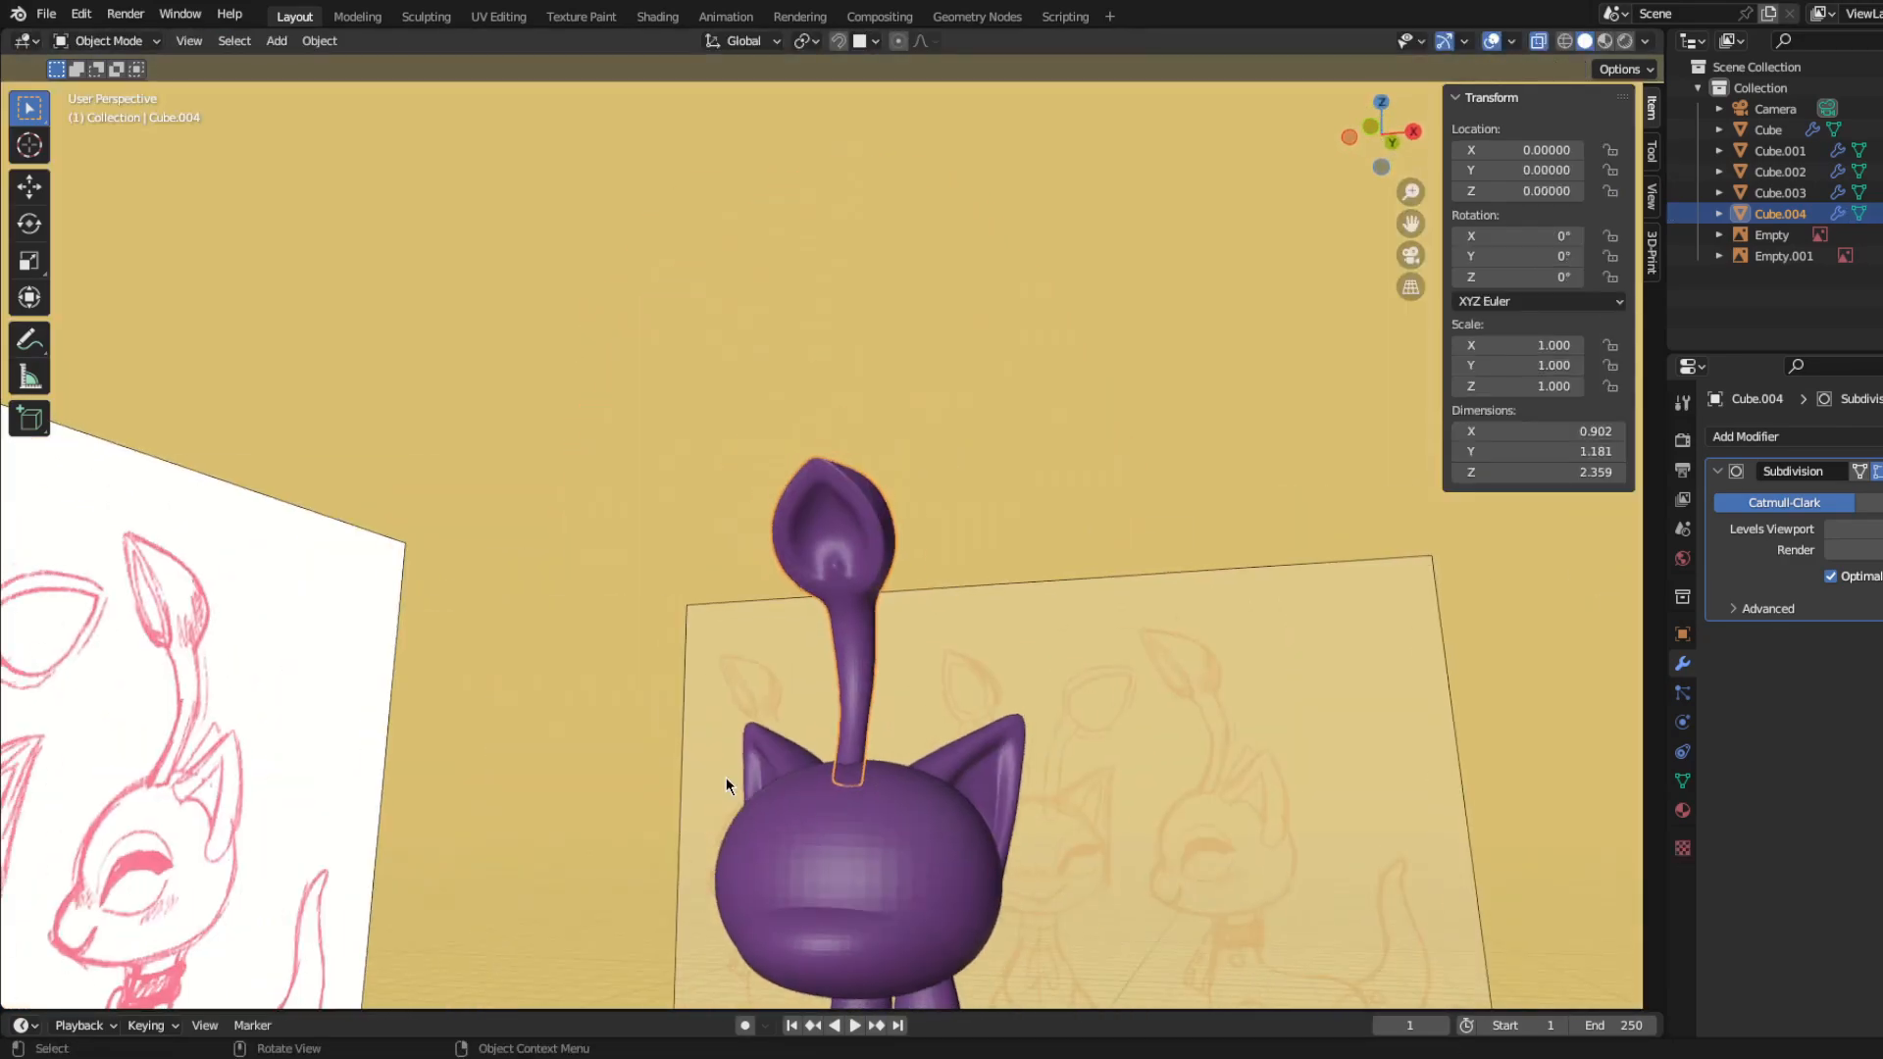
key("KP_1")
key("Tab")
Step: Try rotating the whole antenna in front view and about Z, and undo the rotation
key("r")
key("z")
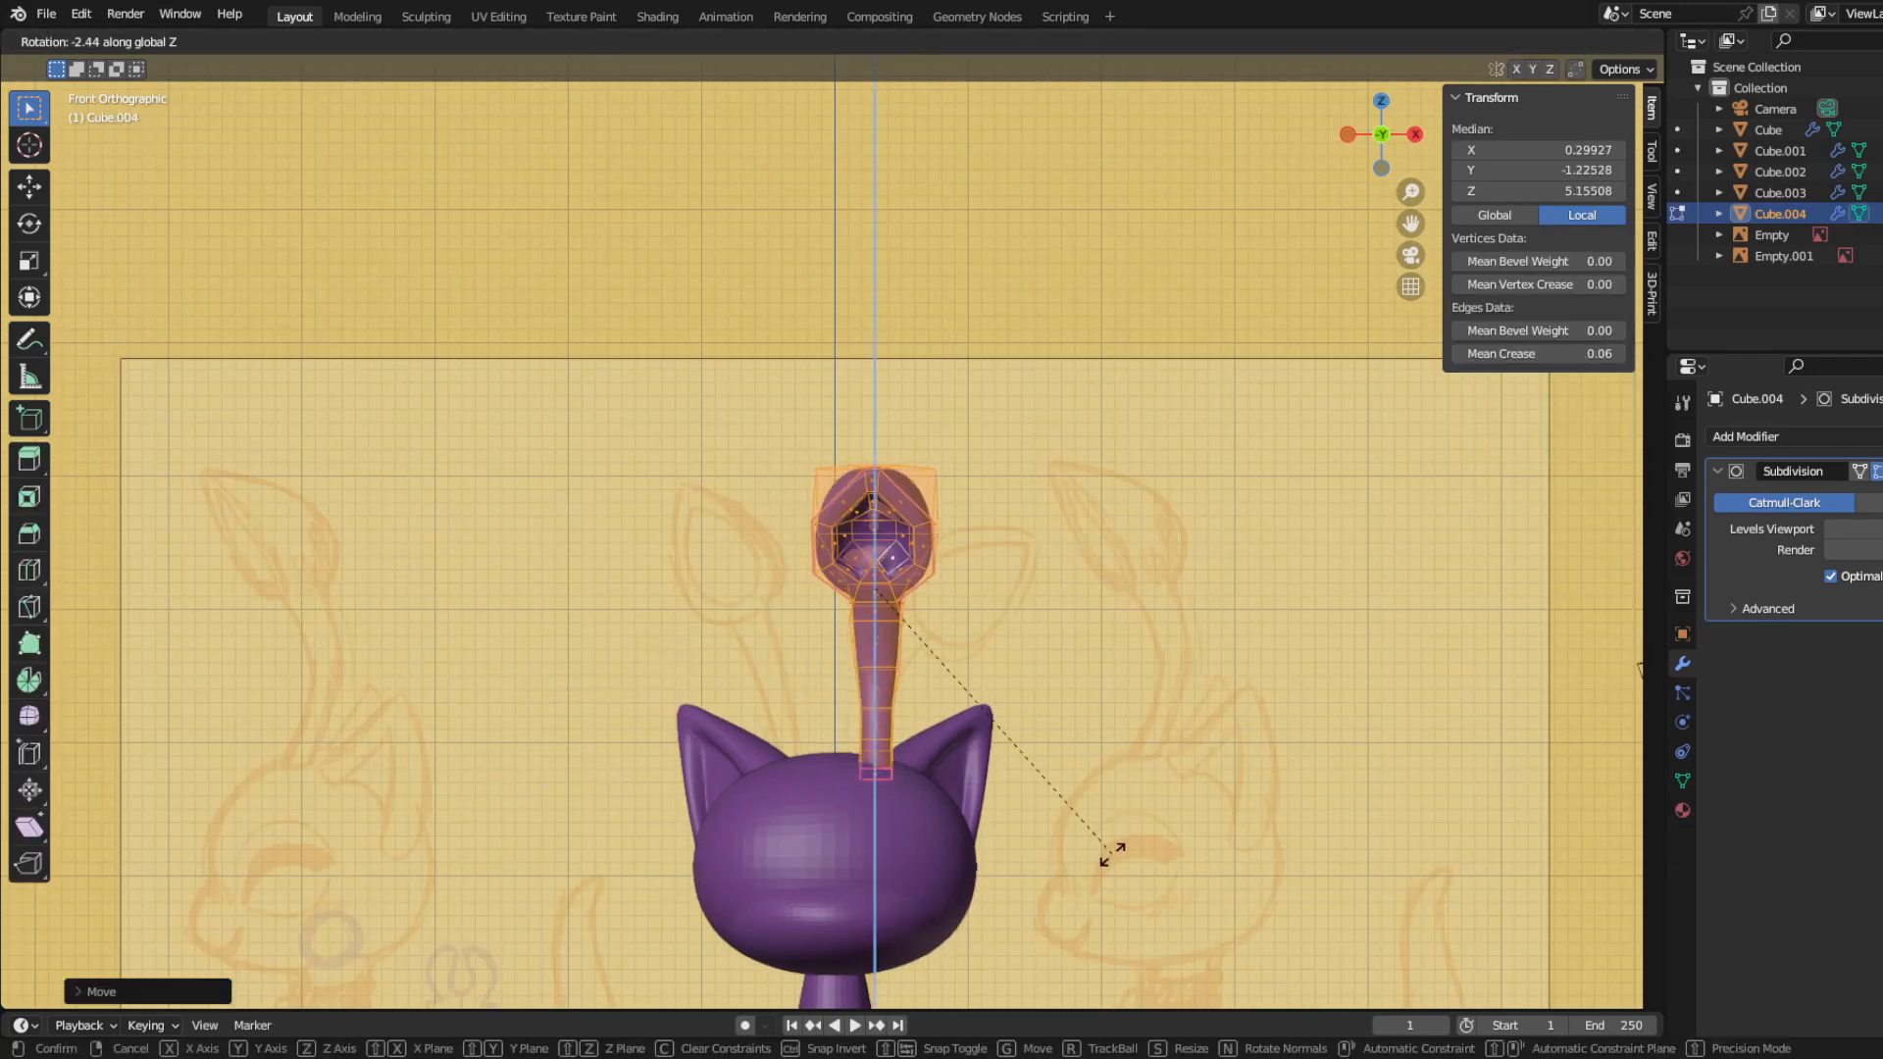
right_click(1004, 838)
key("r")
left_click(1068, 844)
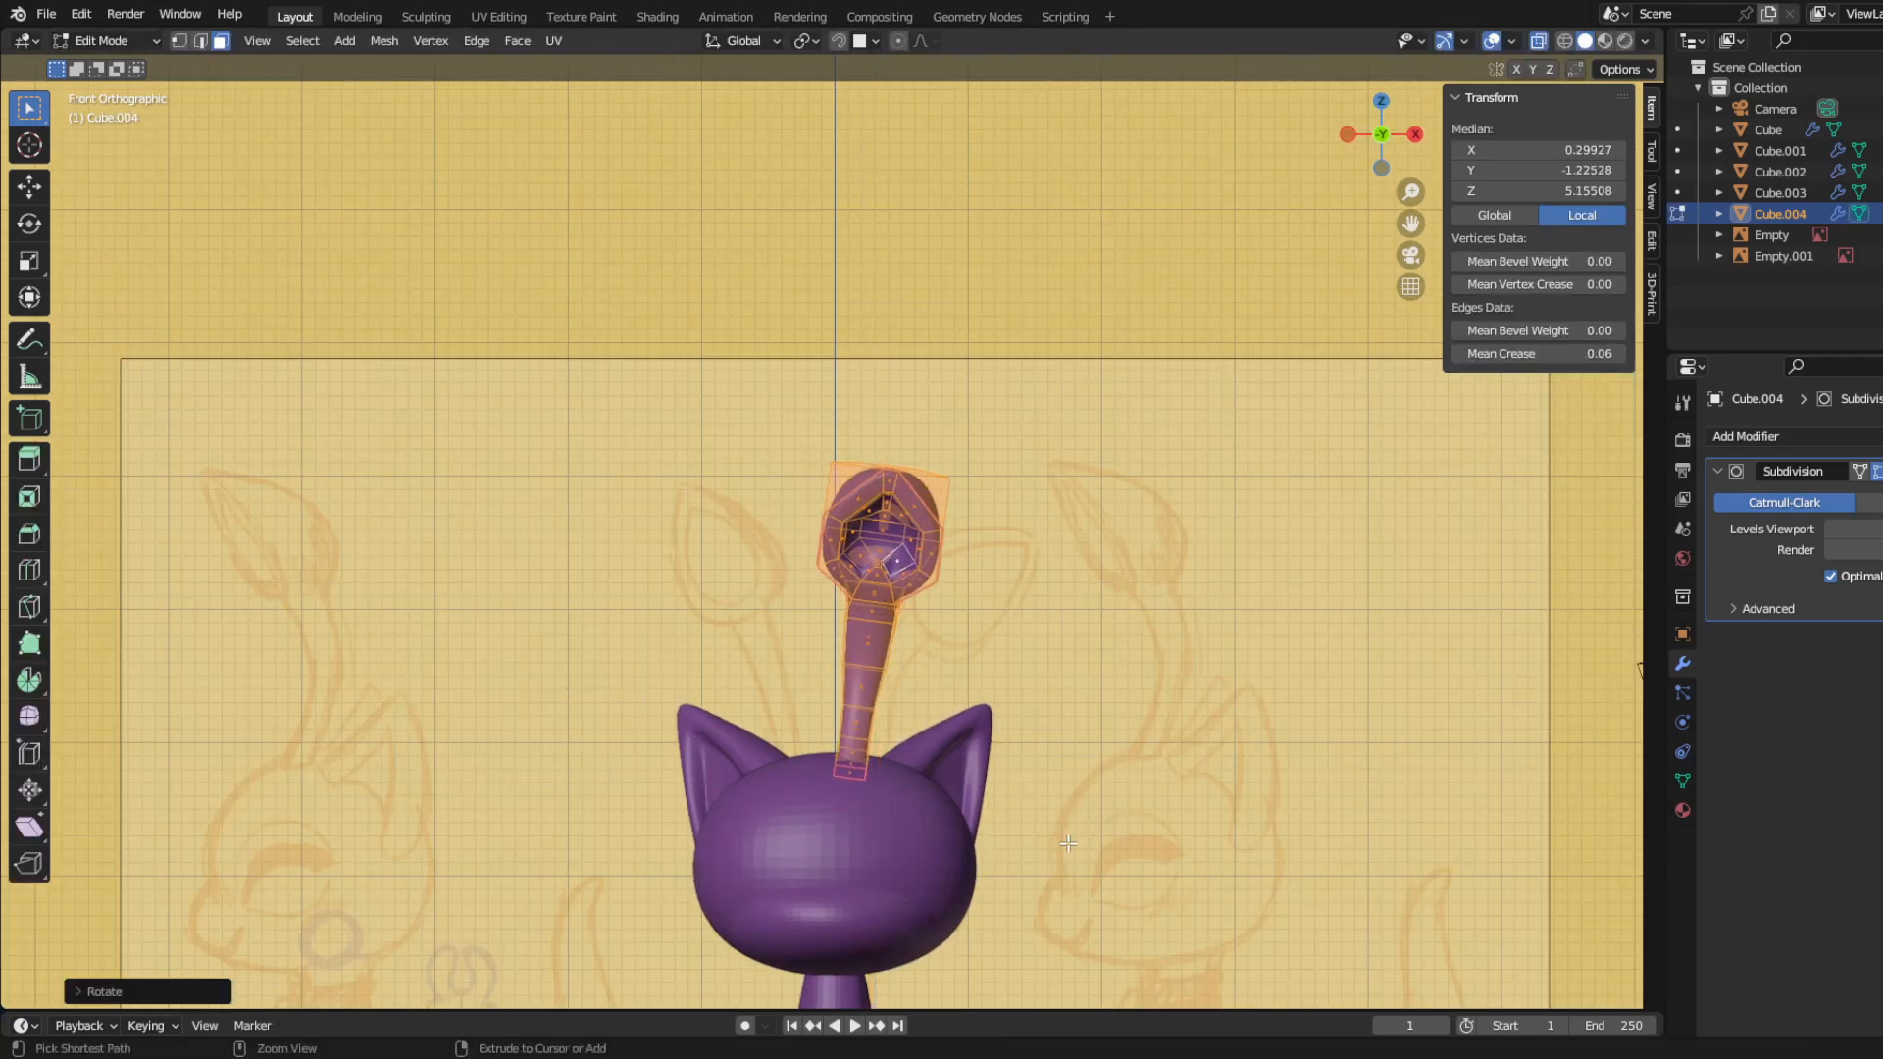
key("r")
key("z")
left_click(925, 853)
key("g")
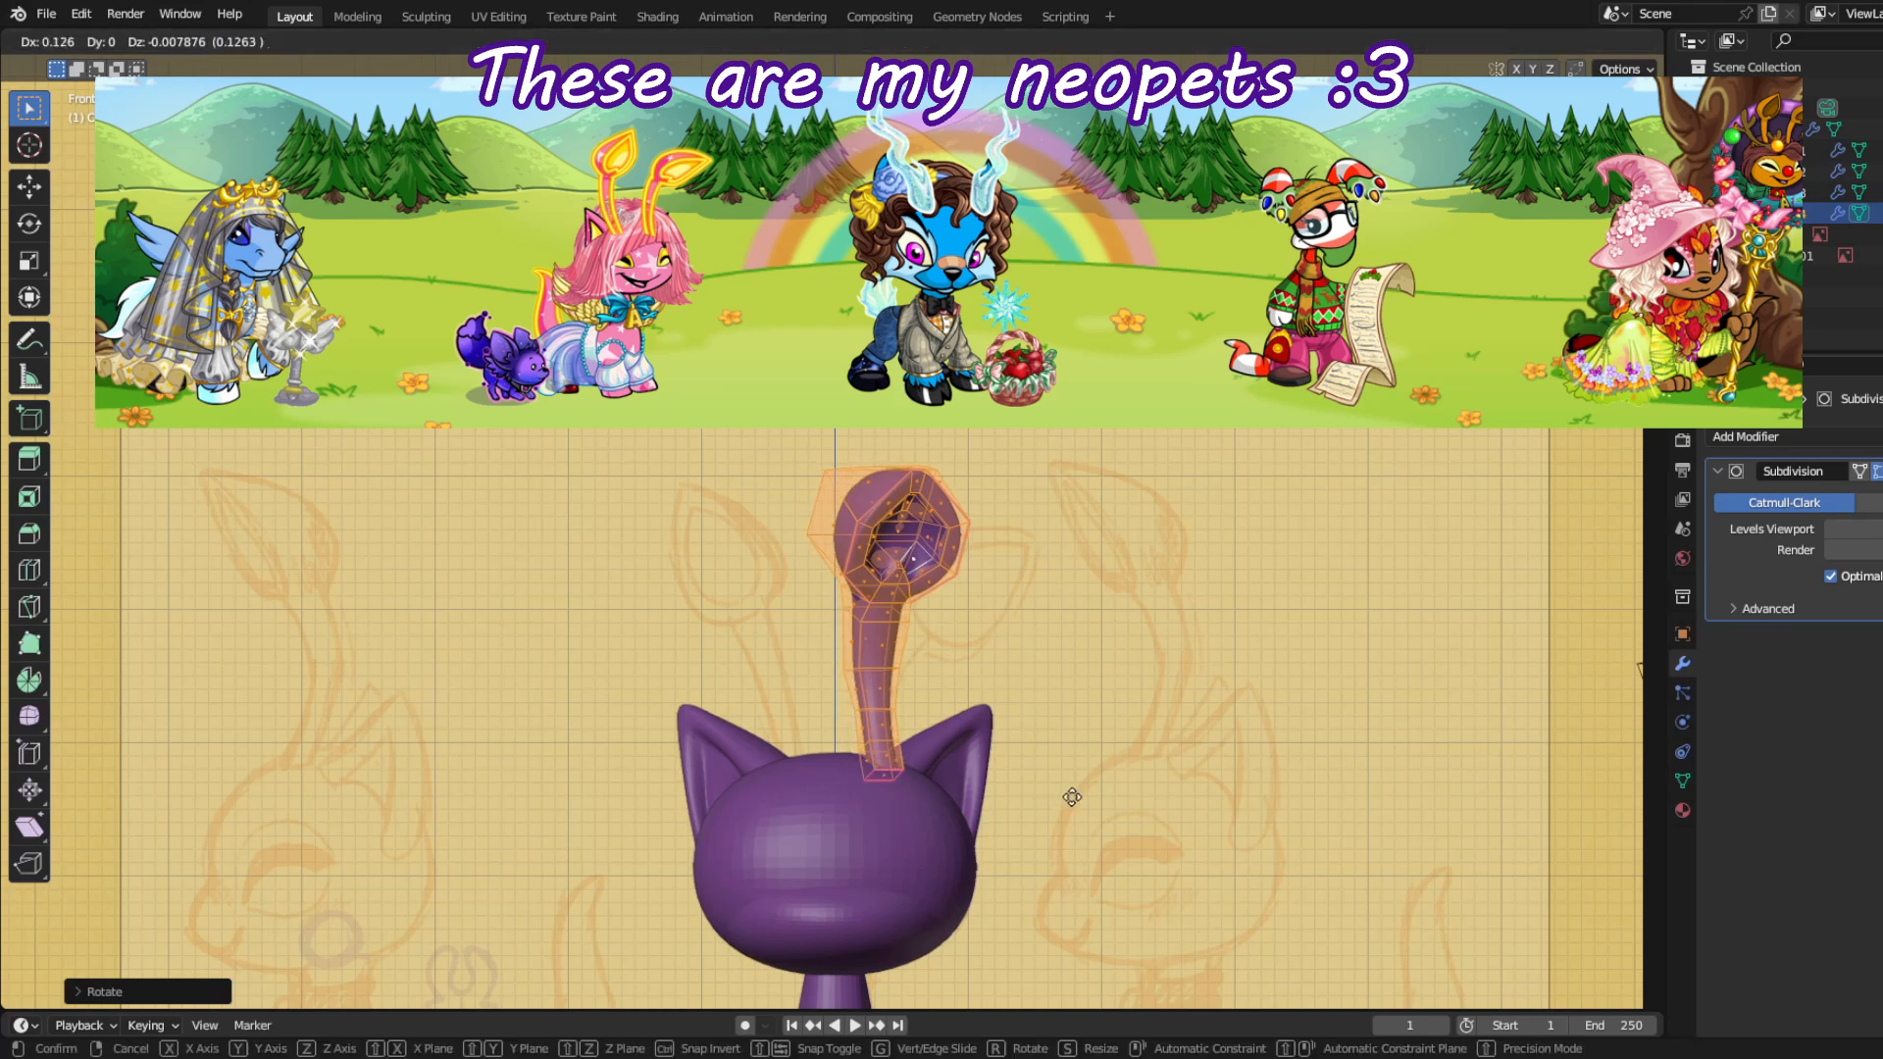
right_click(1072, 797)
key("ctrl+z")
middle_click_drag(1072, 798, 932, 937)
Step: Select vertices on the side of the leaf and move them along X to refine its outline
key("1")
left_click(967, 686)
middle_click_drag(966, 687, 956, 756)
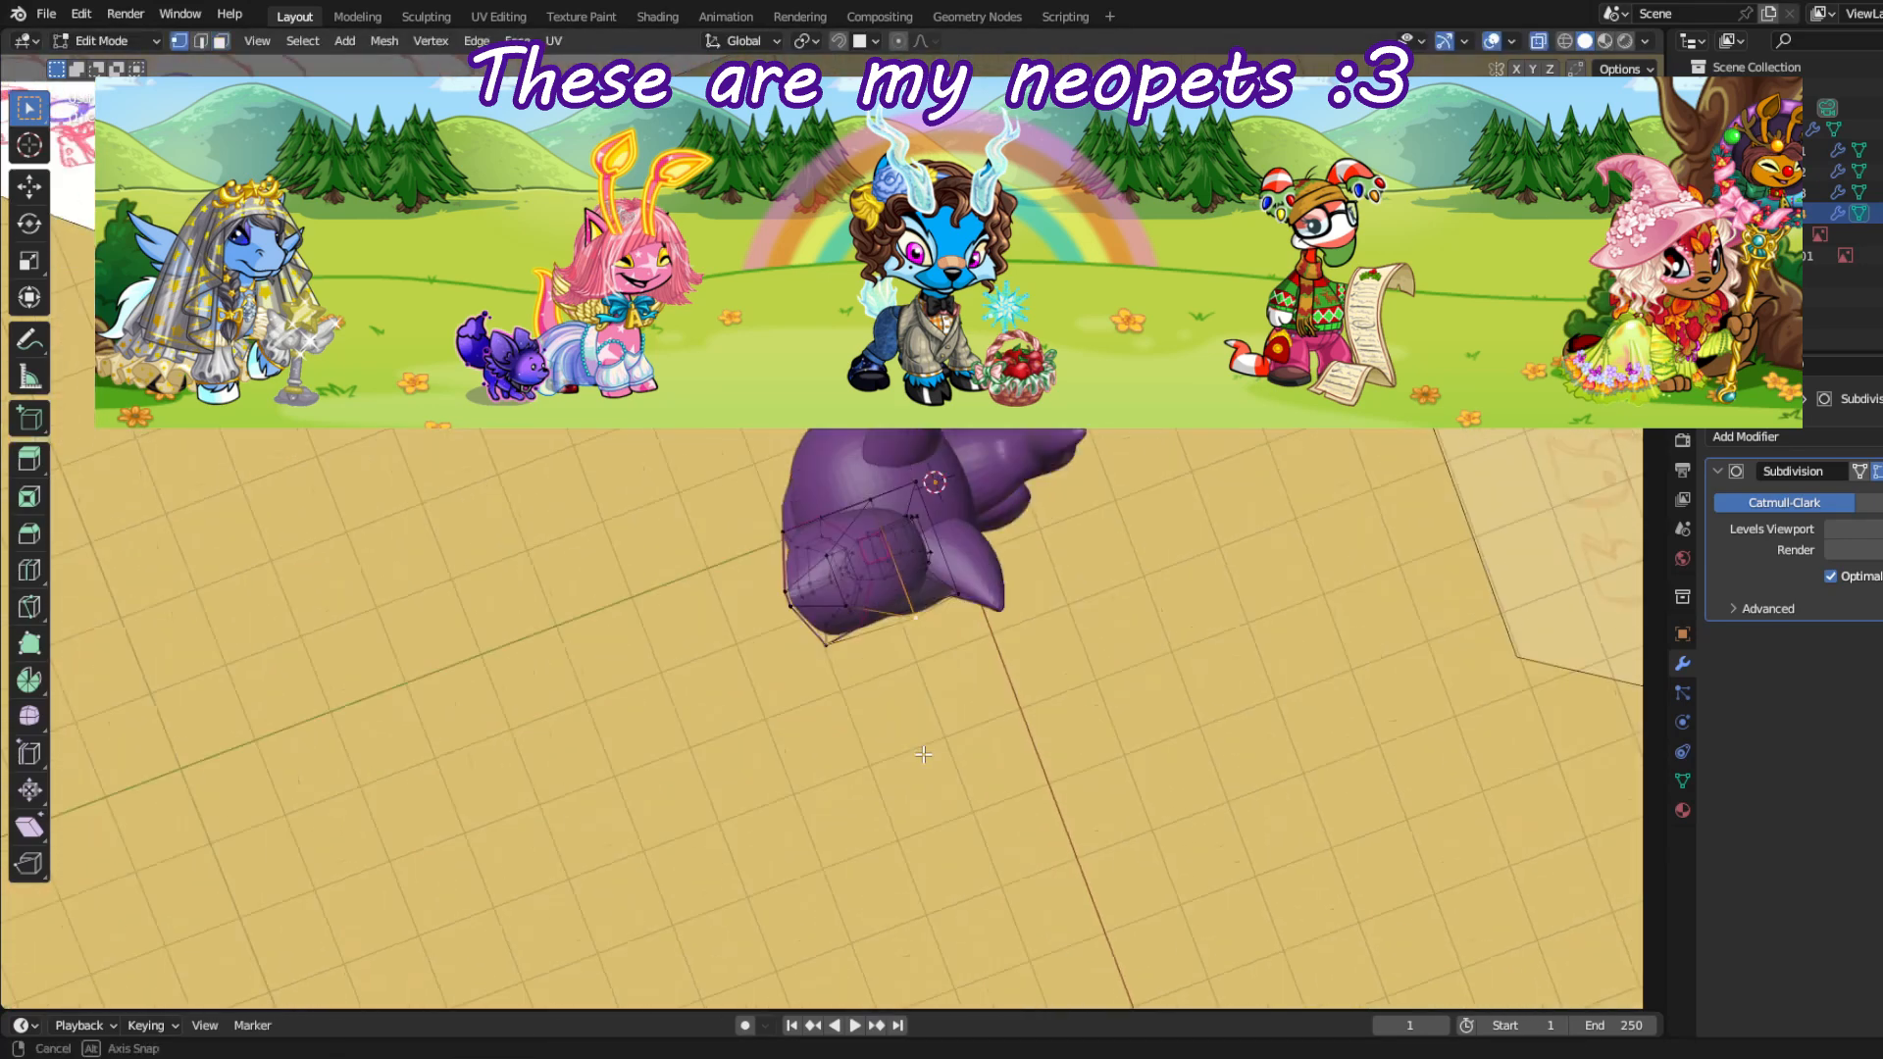
scroll(971, 775, "up", 2)
key("g")
key("x")
left_click(1030, 765)
key("g")
middle_click_drag(1110, 708, 942, 692)
left_click(1080, 644)
Step: Select more leaf vertices, scale them and reposition them in side view
left_click(942, 494, "shift")
key("s")
left_click(1040, 502)
middle_click_drag(833, 736, 931, 677)
key("KP_3")
key("g")
left_click(1106, 643)
Step: Rotate the whole antenna outward about Z and shift it along X to about 0.40
key("Tab")
scroll(981, 652, "down", 3)
key("Tab")
key("r")
key("z")
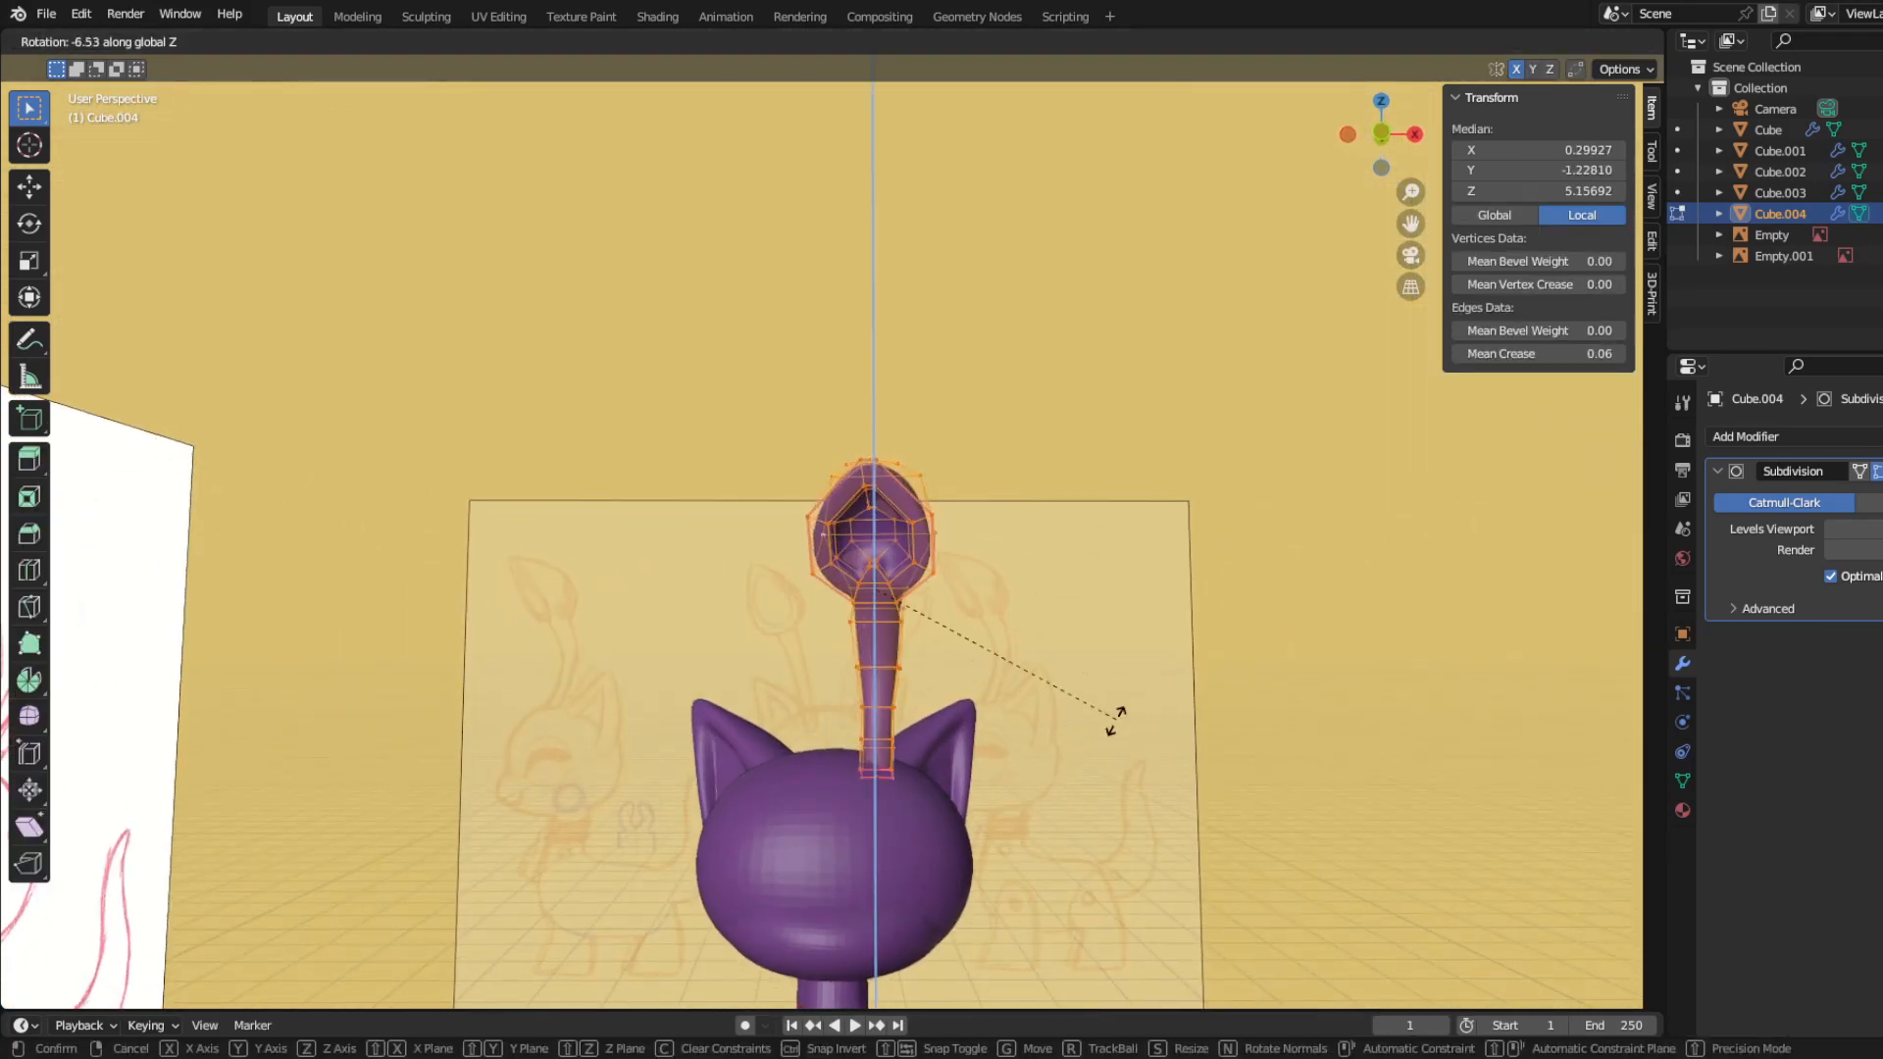
left_click(971, 767)
key("g")
key("x")
left_click(991, 765)
middle_click_drag(924, 820, 977, 826)
Step: Tilt the whole antenna outward and move its base back onto the head
key("KP_1")
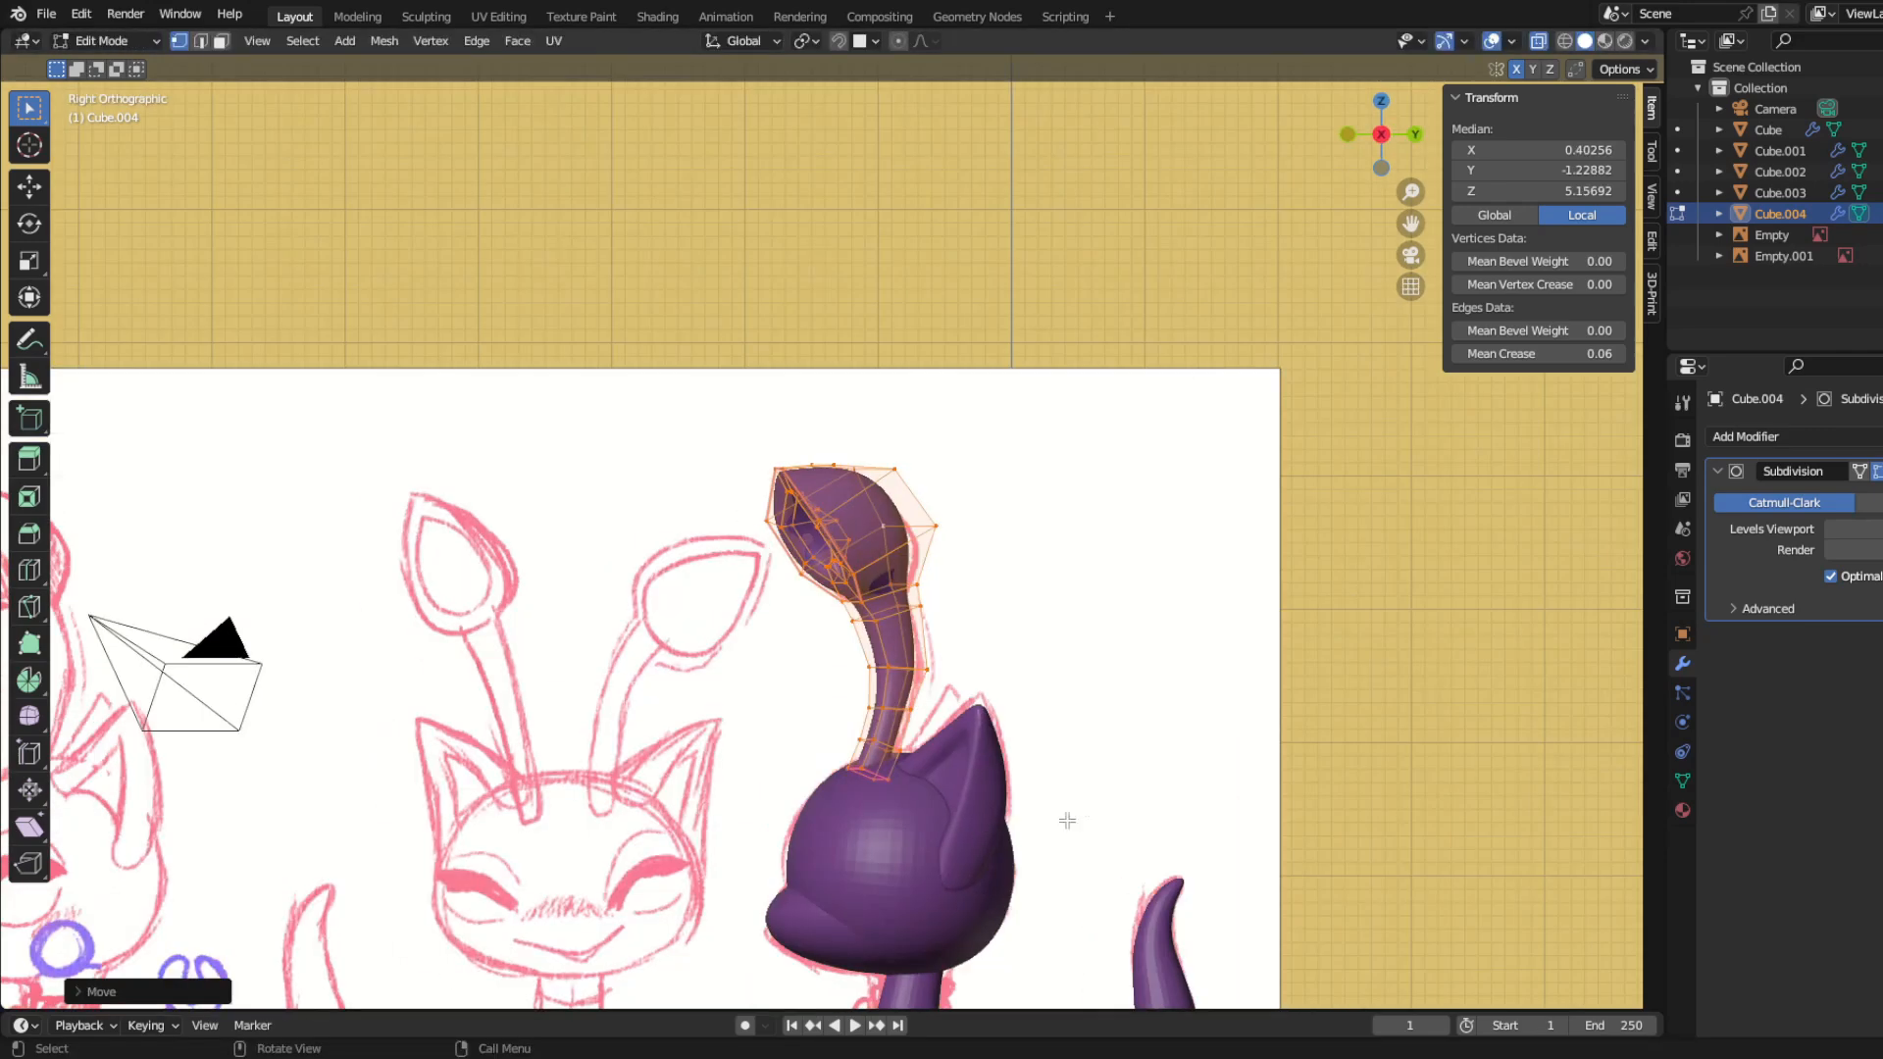
key("r")
left_click(1074, 730)
key("g")
left_click(1071, 719)
middle_click_drag(1071, 719, 726, 677)
Step: Select only the antenna's leaf, rotate it and move it to line up with the stem
left_click_drag(628, 402, 890, 567)
key("r")
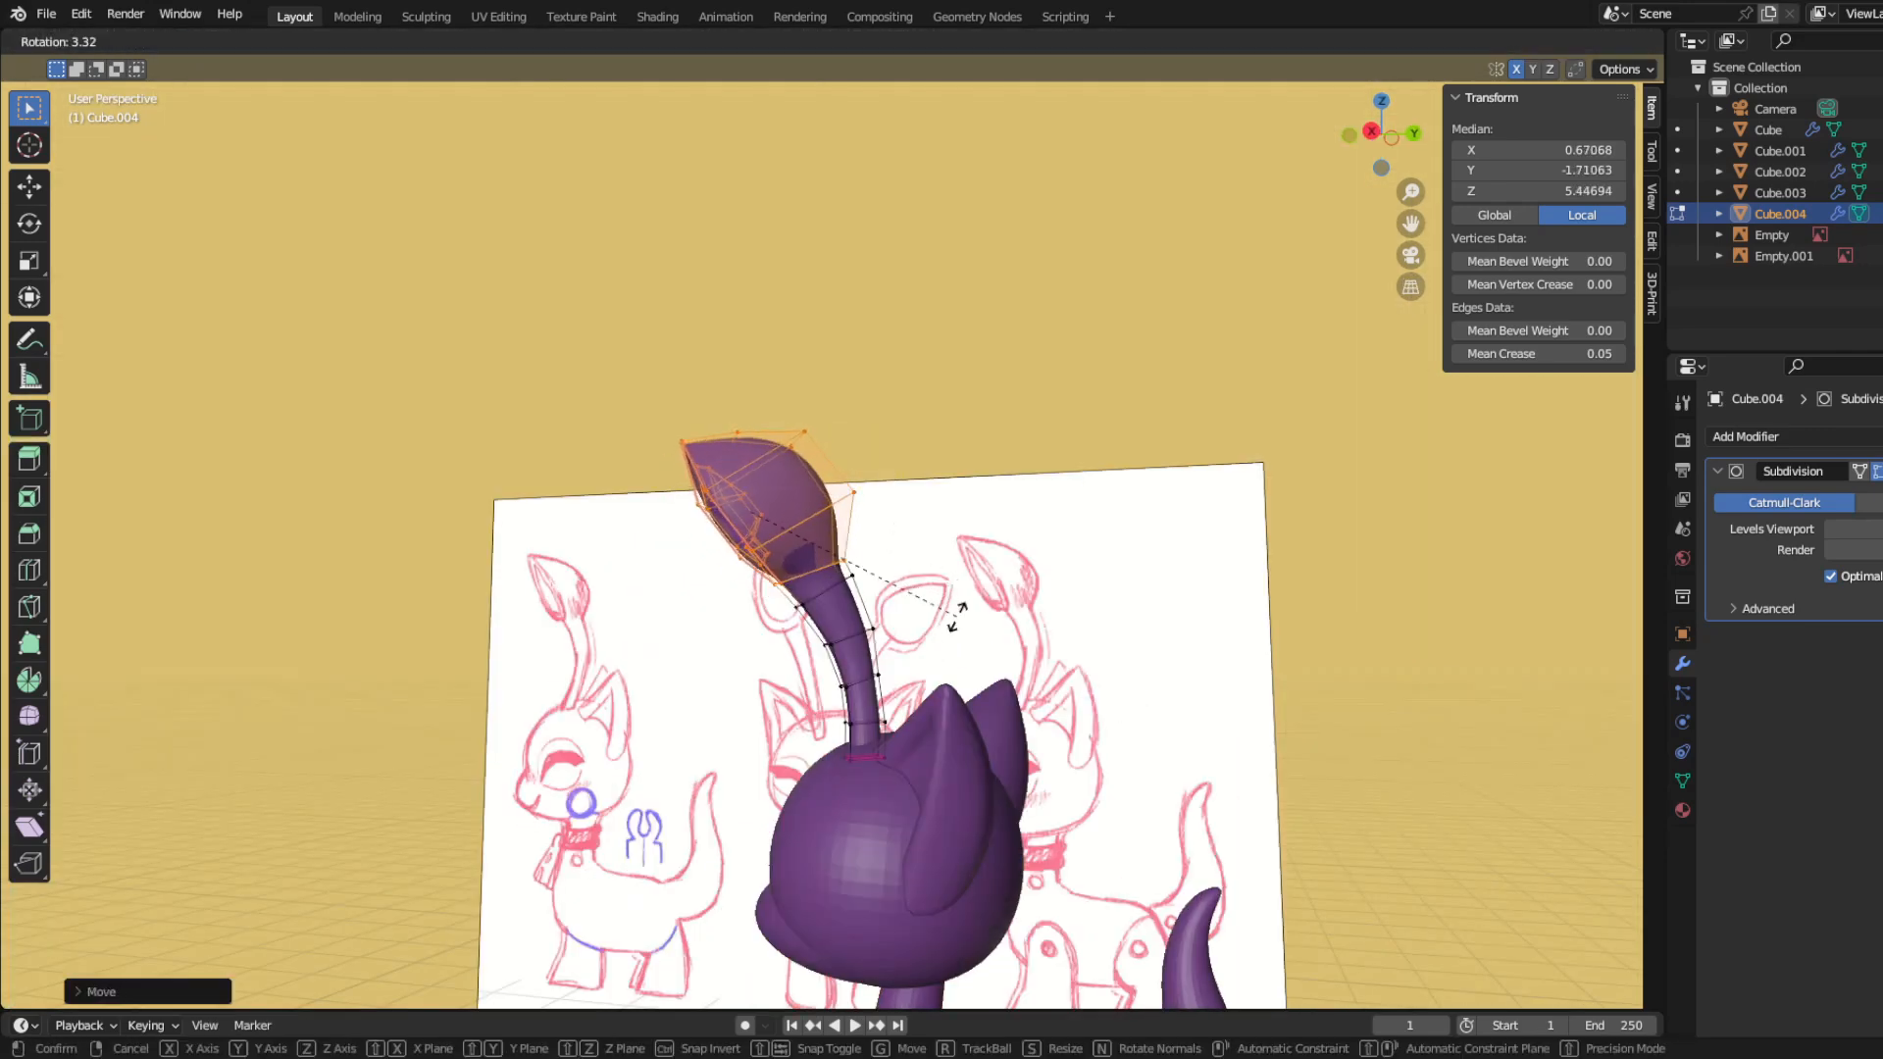
left_click(956, 616)
key("g")
left_click(951, 626)
key("Tab")
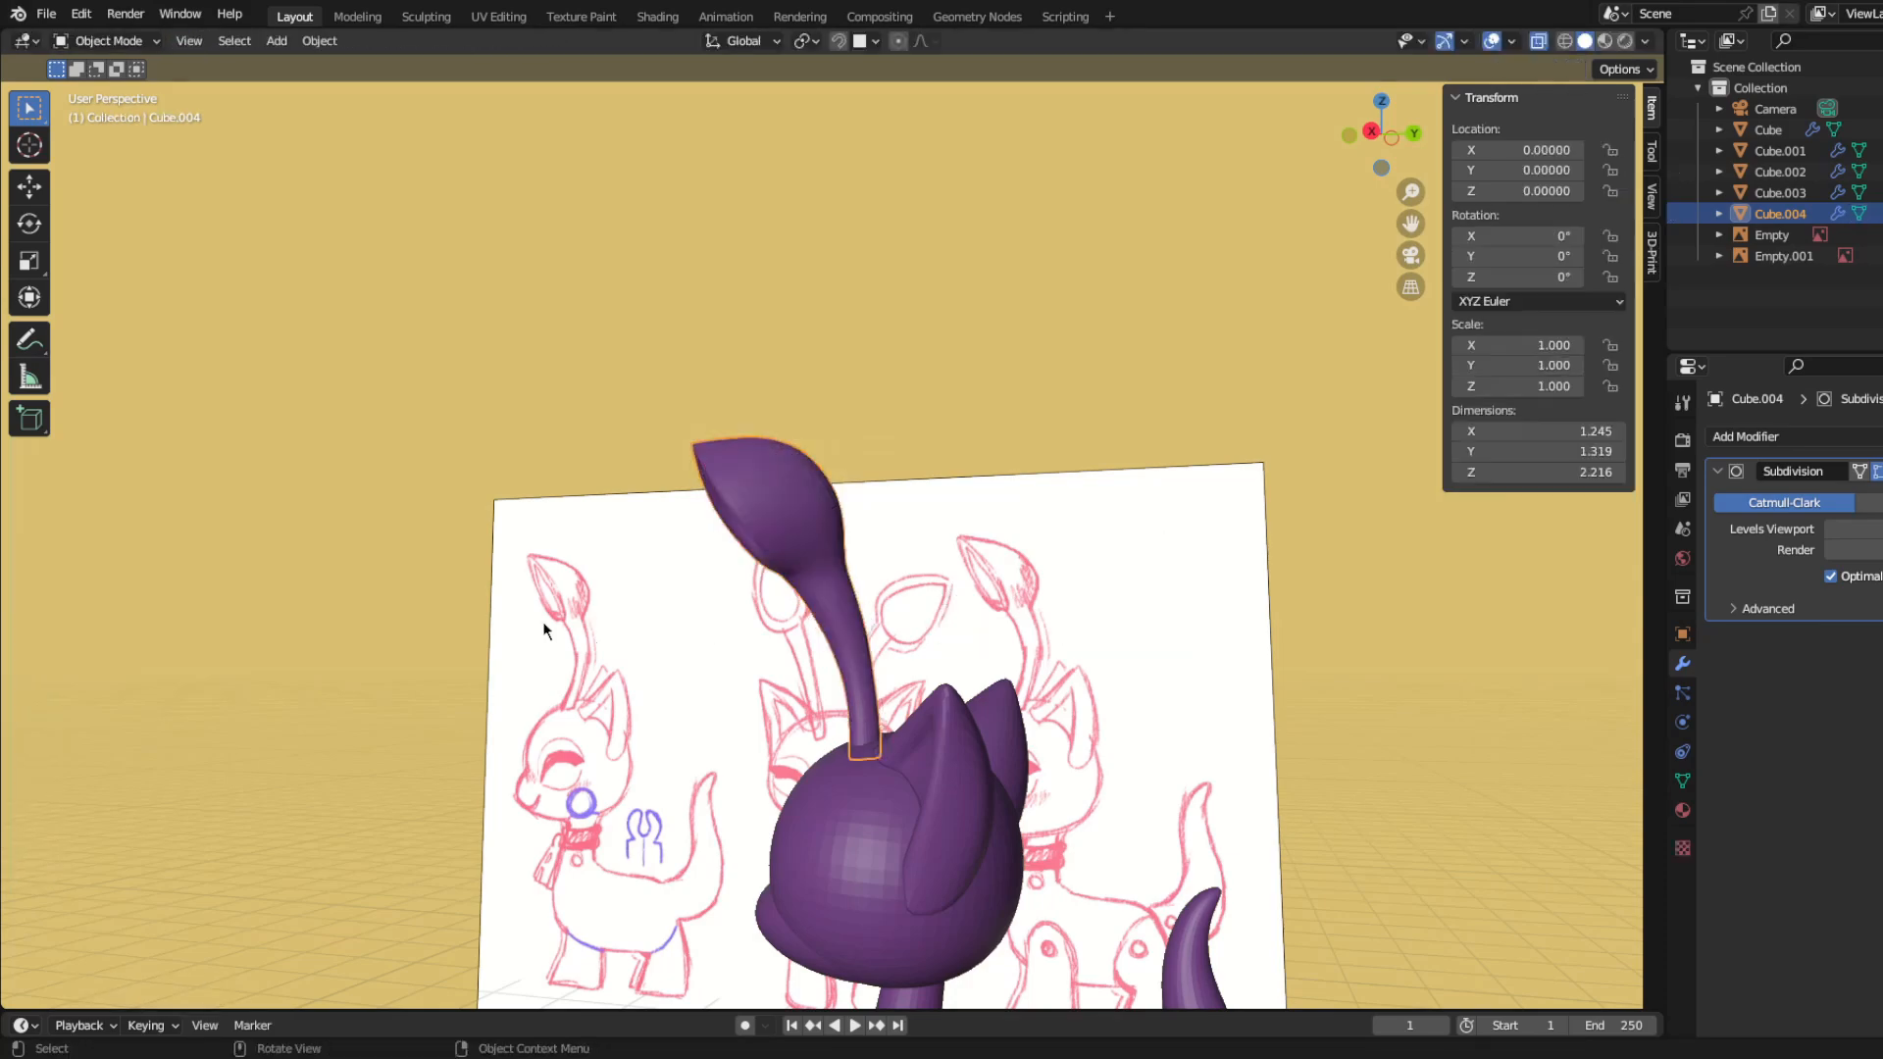
Step: Select the edge loop midway up the antenna's stem and scale it
middle_click_drag(544, 627, 787, 575)
scroll(922, 609, "up", 4)
key("Tab")
middle_click_drag(956, 616, 985, 628)
key("s")
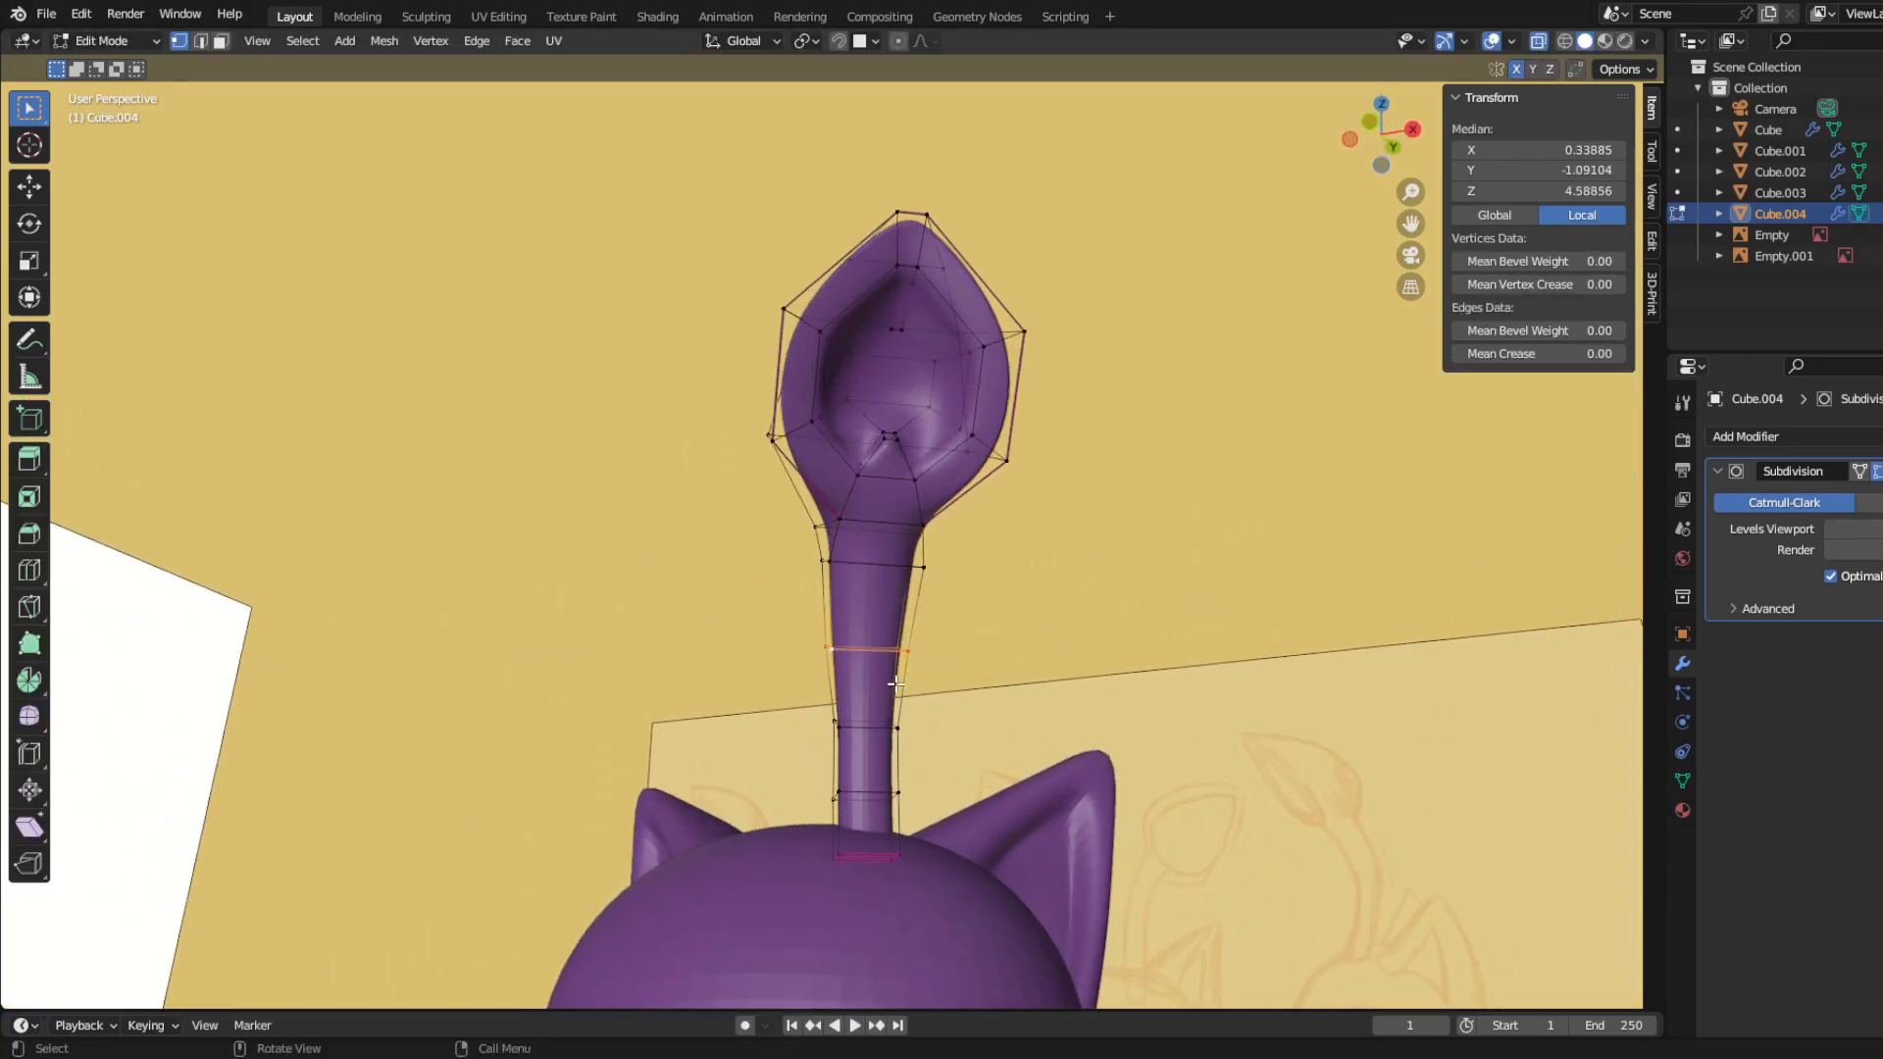
key("Tab")
Step: Select the hollow's inner floor vertices and move them forward within the leaf in side view
scroll(888, 703, "down", 8)
middle_click_drag(888, 704, 797, 478)
scroll(756, 488, "up", 8)
scroll(796, 478, "up", 2)
key("Tab")
middle_click_drag(921, 551, 802, 585)
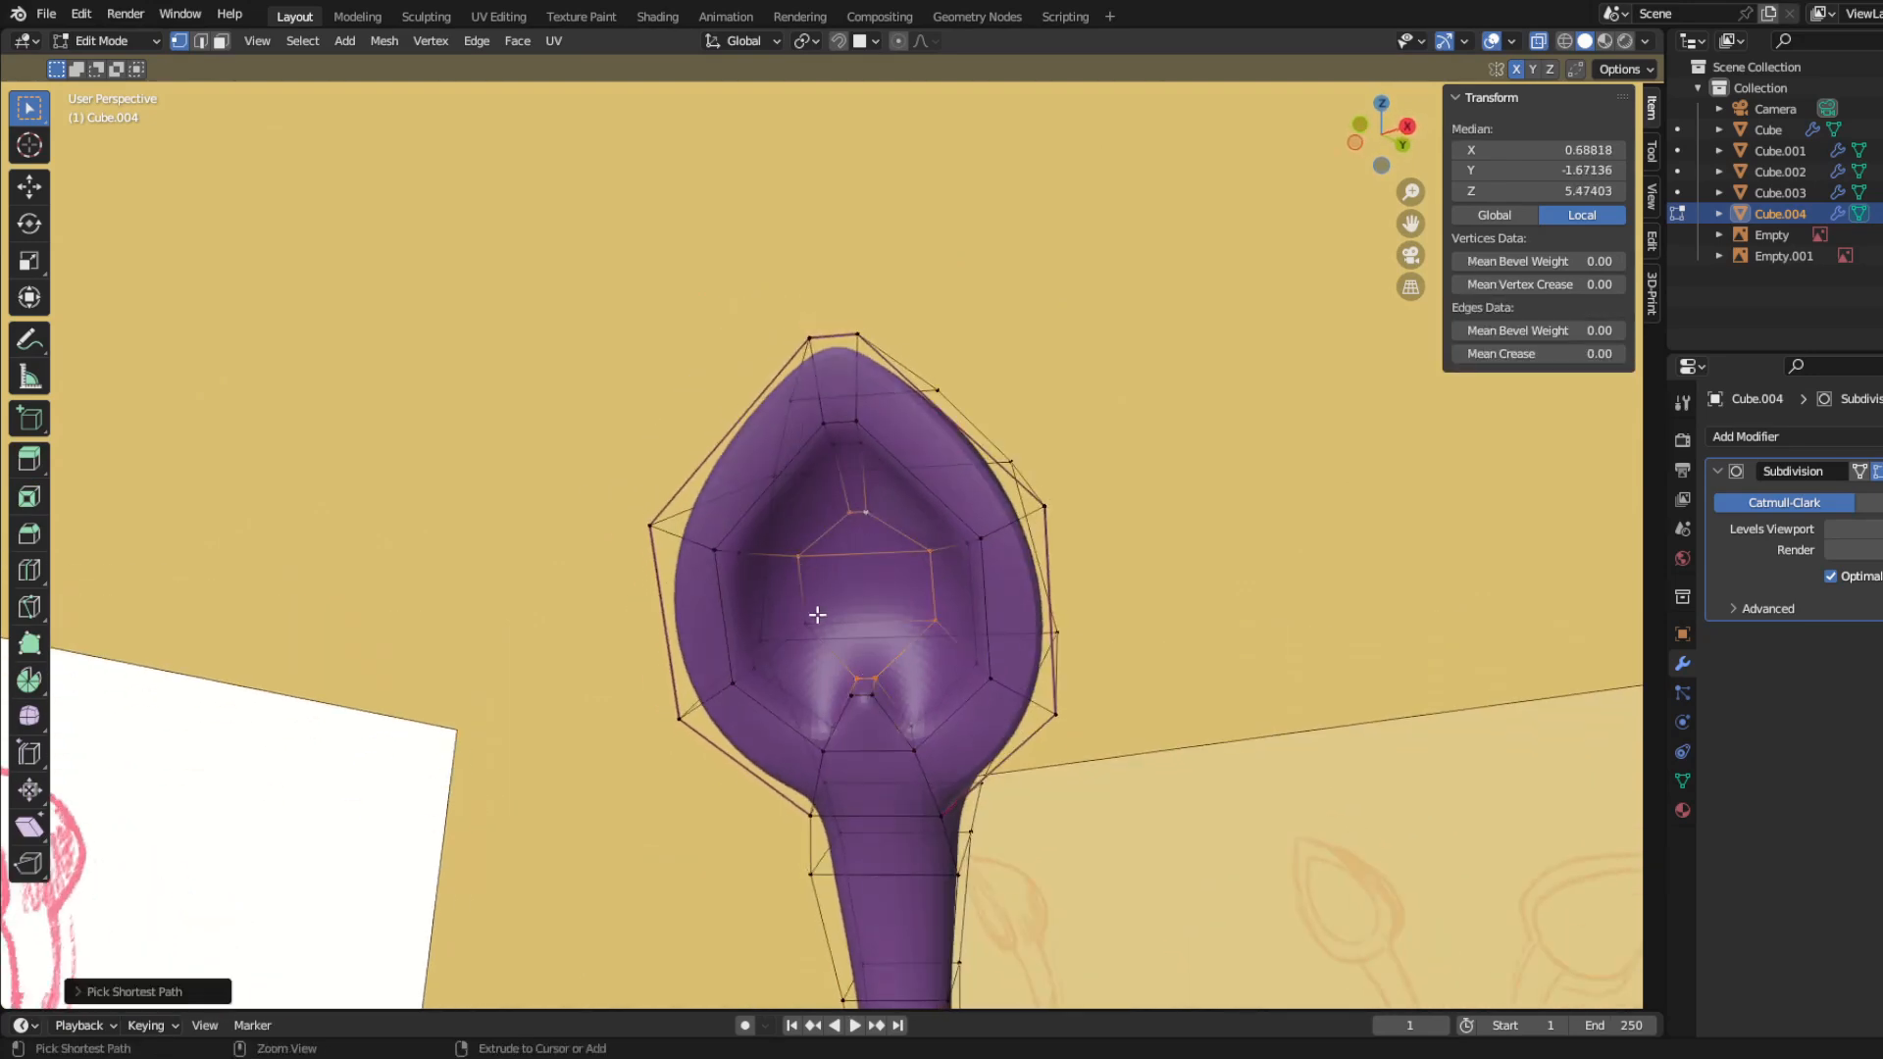
middle_click_drag(993, 678, 815, 697)
key("KP_3")
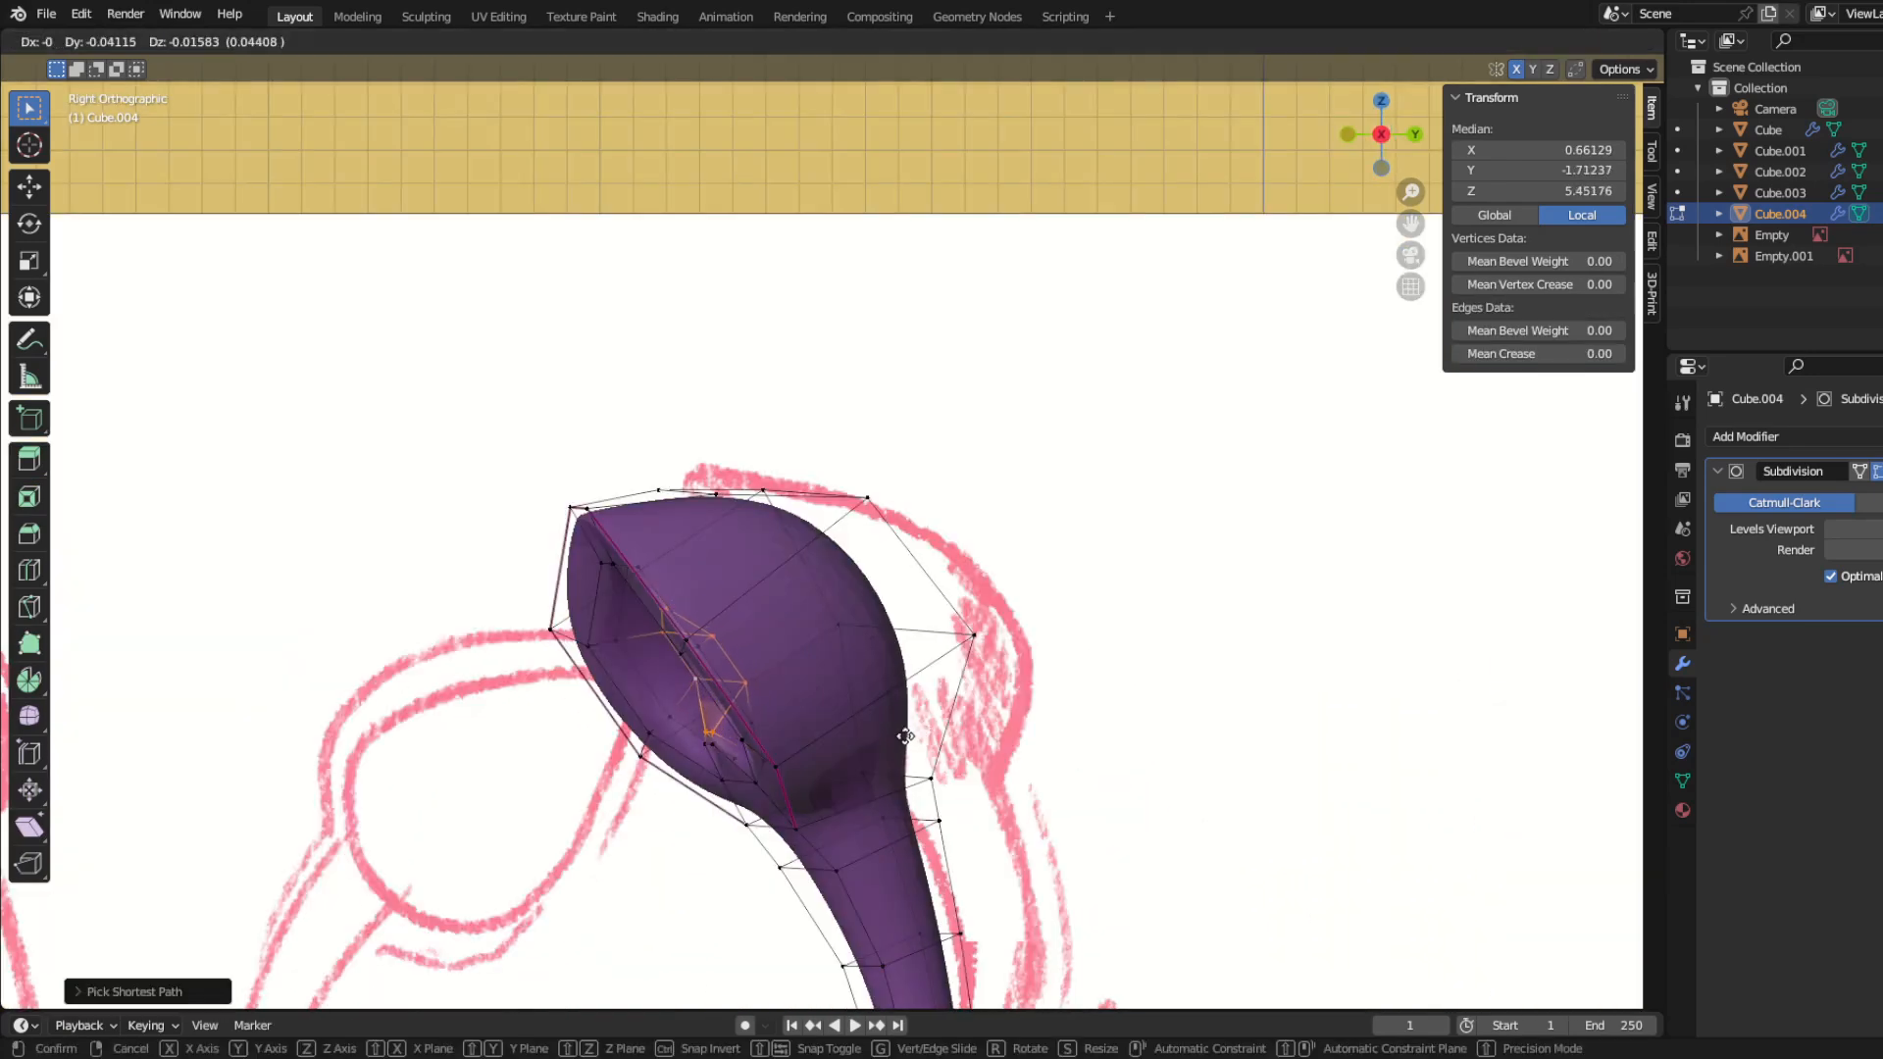
middle_click_drag(905, 736, 1005, 689)
left_click_drag(849, 677, 902, 702)
middle_click_drag(903, 706, 555, 780)
left_click(927, 739)
Step: Select the upper back vertices of the leaf, refine their position and check the antenna's shape
key("Tab")
scroll(922, 741, "down", 8)
scroll(726, 667, "up", 6)
key("Tab")
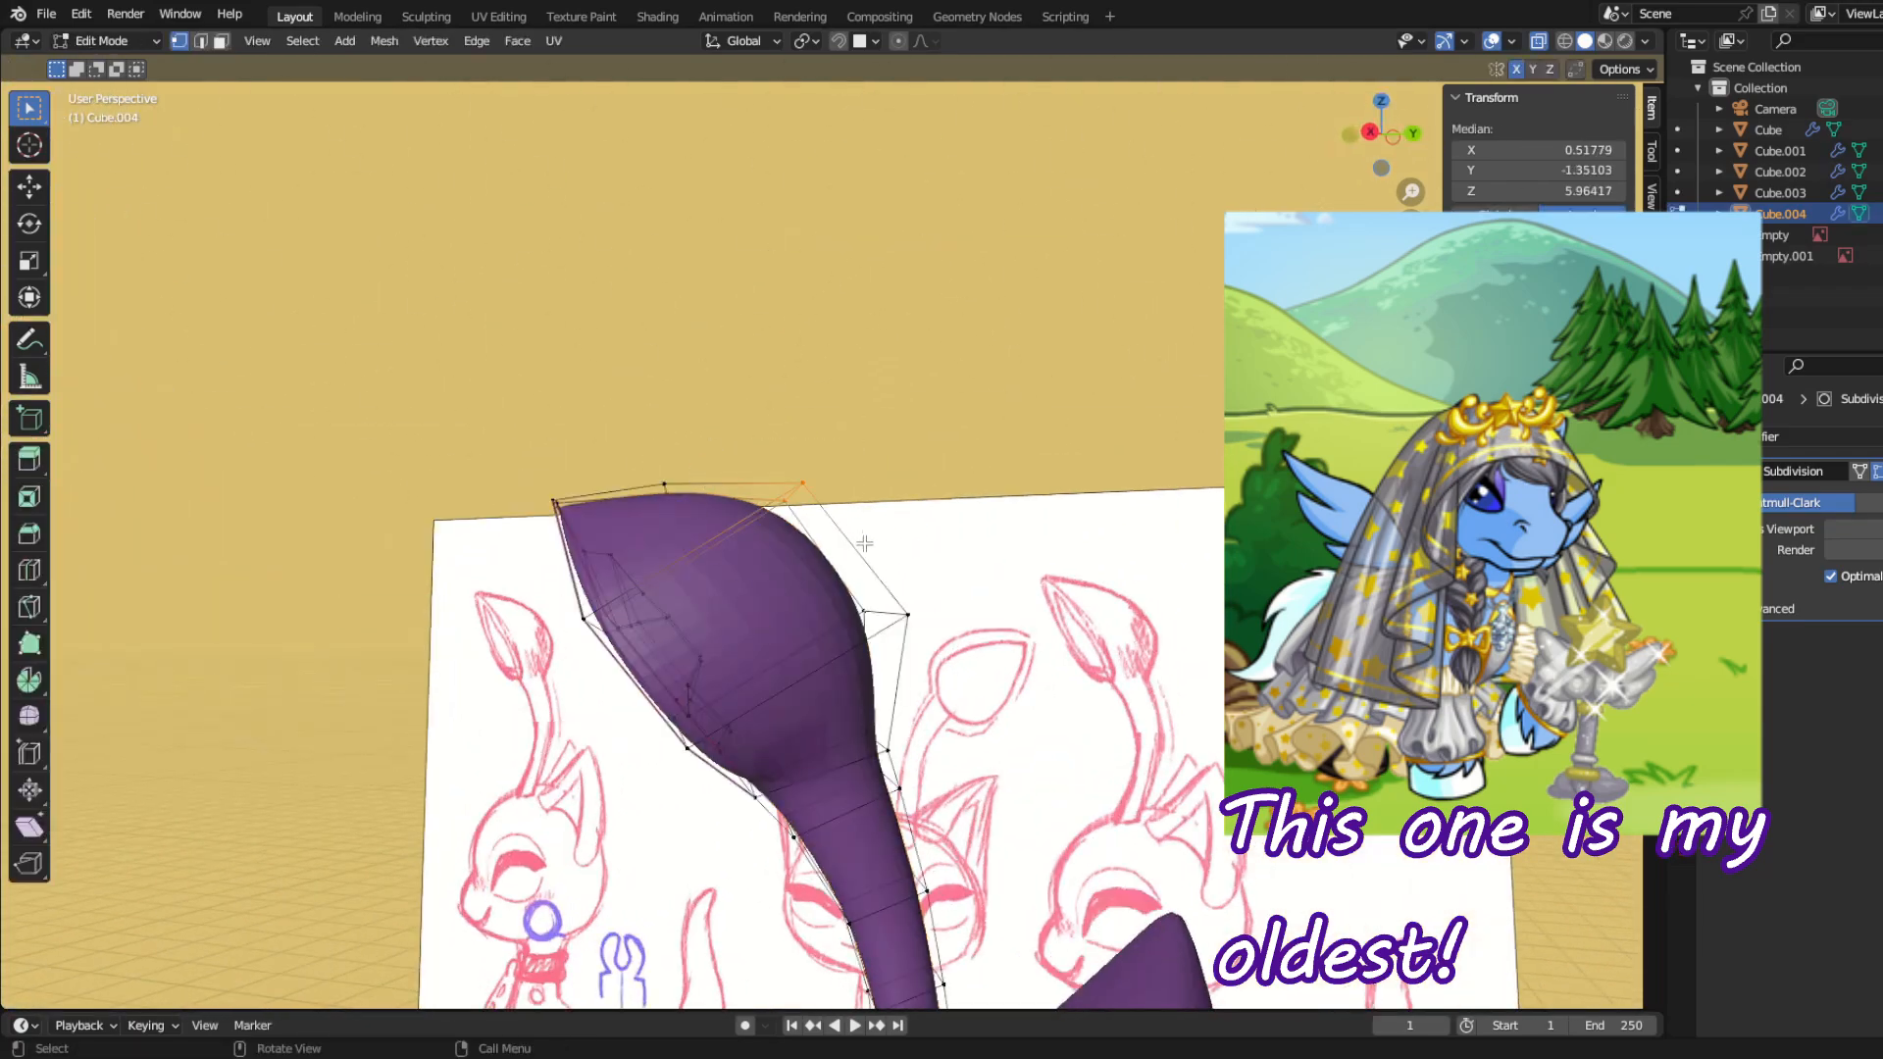
scroll(866, 570, "down", 6)
middle_click_drag(866, 570, 751, 726)
key("Tab")
middle_click_drag(579, 740, 964, 679)
scroll(880, 600, "up", 3)
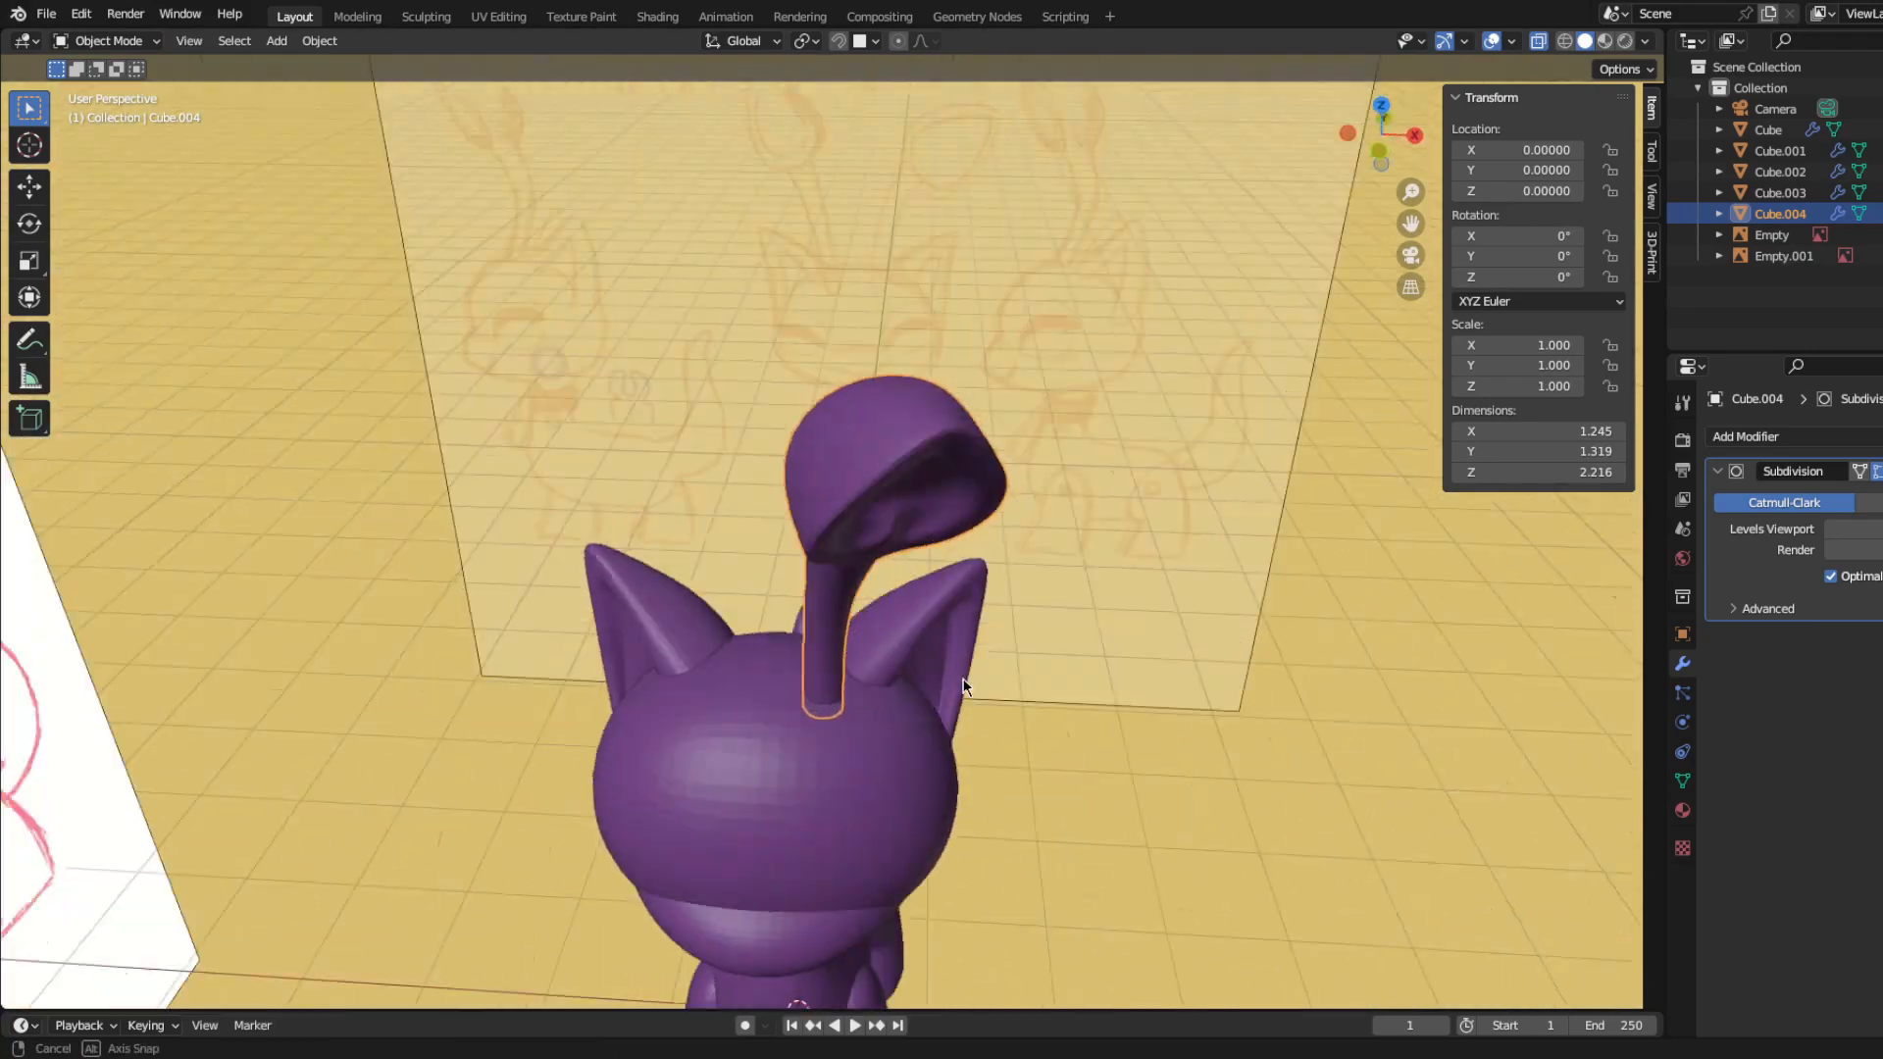
Step: Add a Mirror modifier on the X axis to the antenna and view the pair from the front
left_click(1765, 438)
left_click(1606, 681)
key("KP_1")
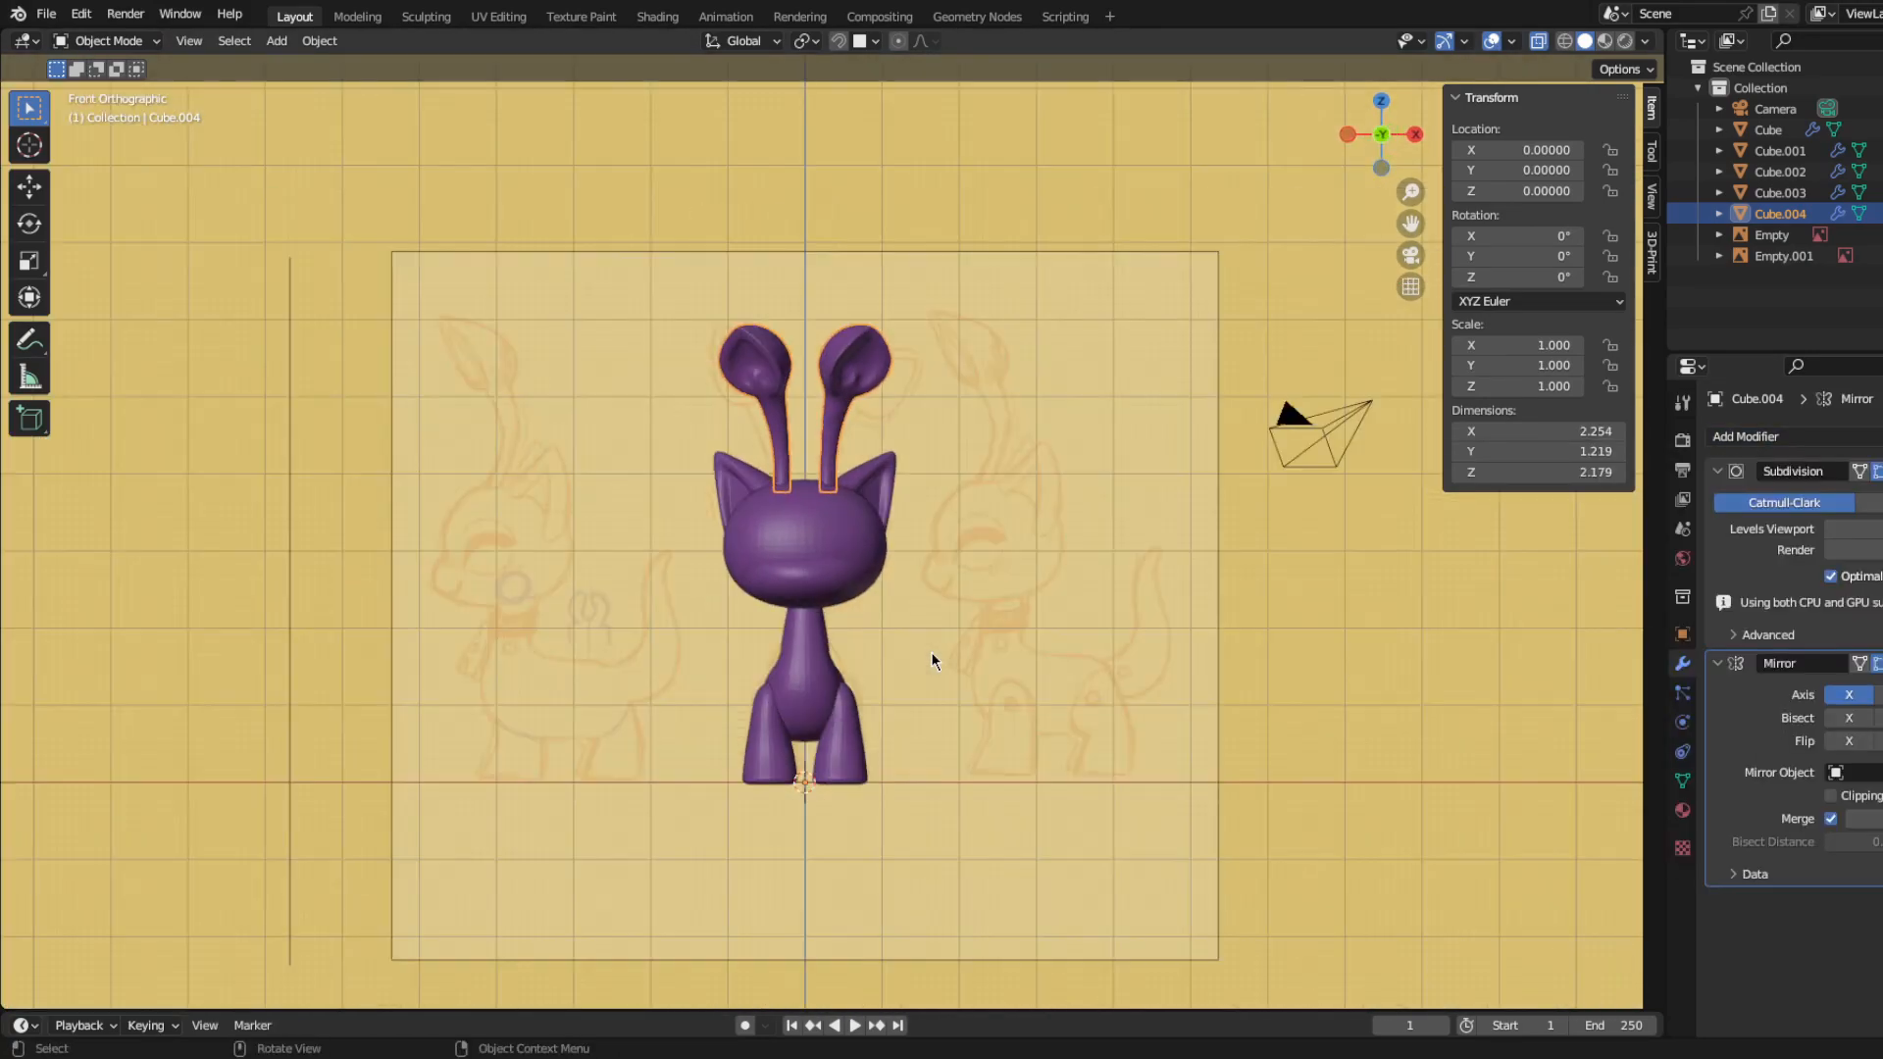
Step: Rotate and reposition the hollow's inner floor vertices in the leaf, and return to Object Mode
key("KP_3")
scroll(824, 517, "up", 4)
middle_click_drag(736, 549, 926, 419)
scroll(945, 404, "up", 4)
key("Tab")
middle_click_drag(841, 303, 979, 550)
key("g")
left_click(781, 554)
key("ctrl+Tab")
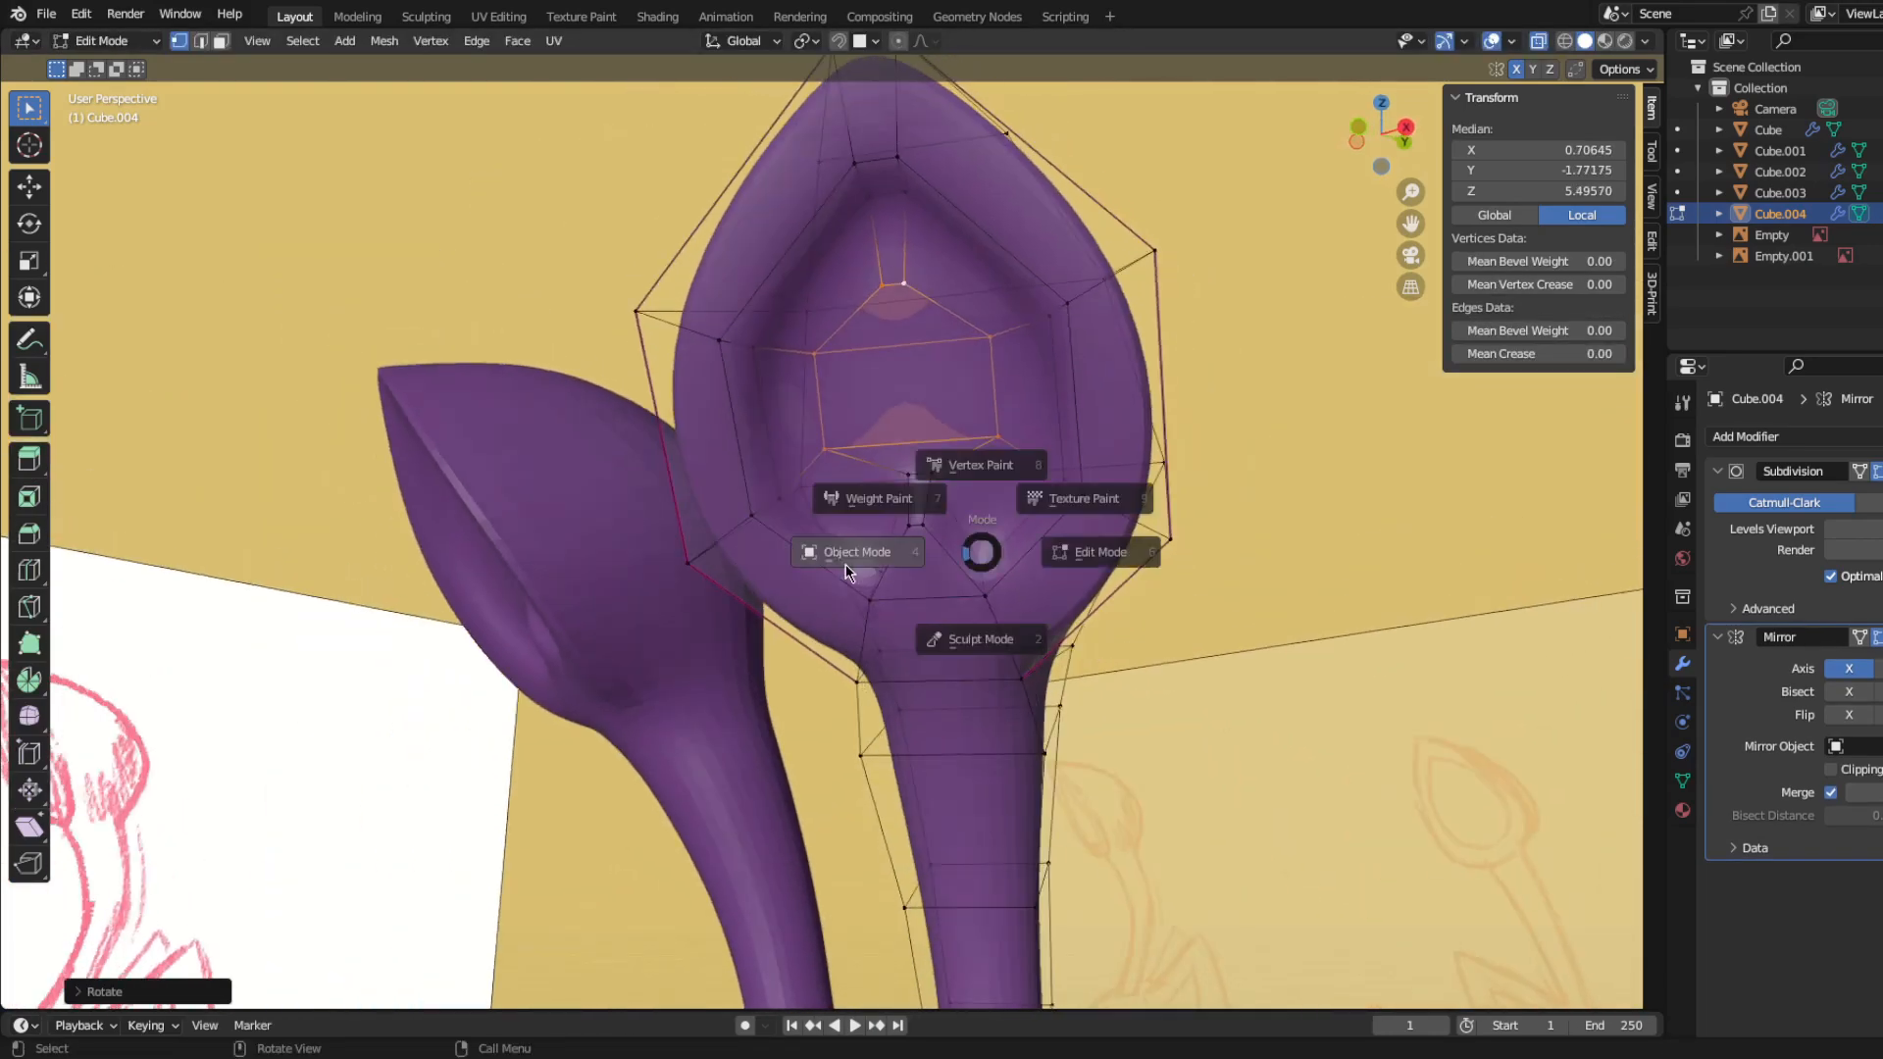
left_click(848, 565)
scroll(765, 535, "down", 6)
middle_click_drag(687, 525, 652, 484)
scroll(632, 531, "down", 7)
key("KP_1")
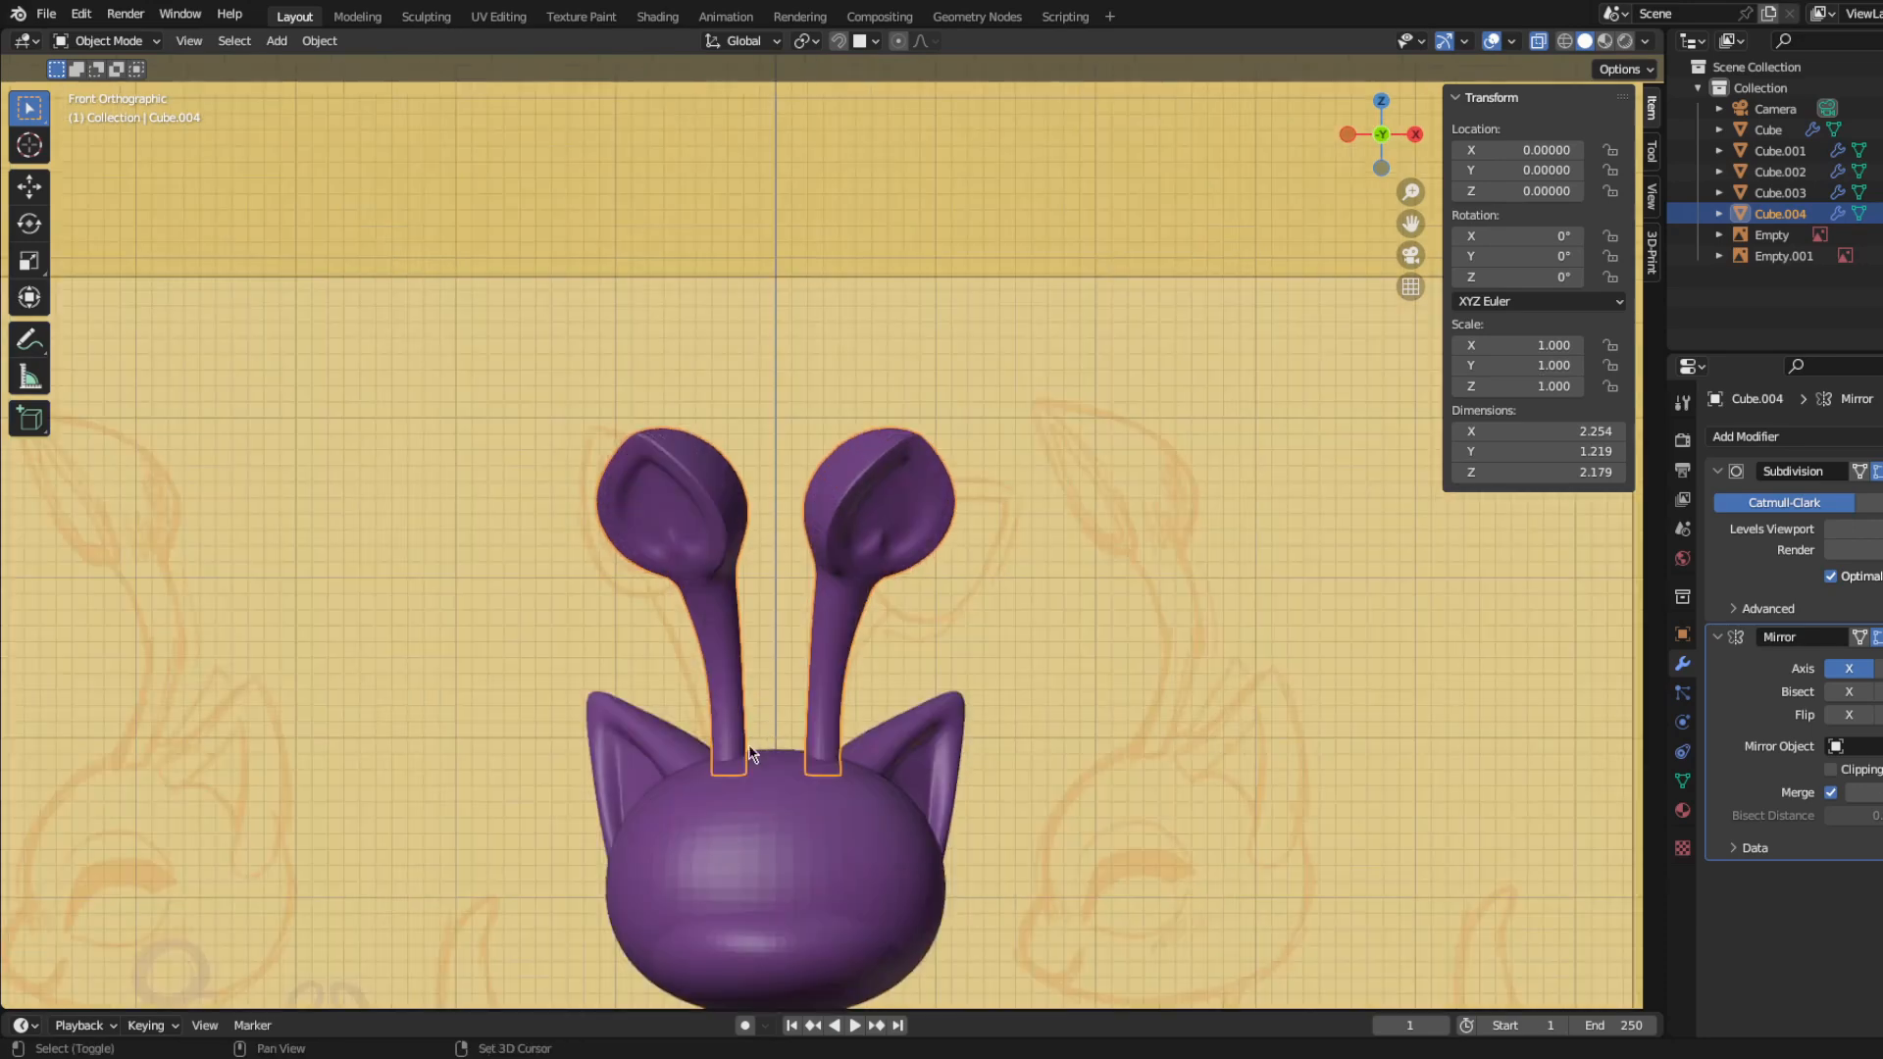
middle_click_drag(902, 873, 879, 739, "shift")
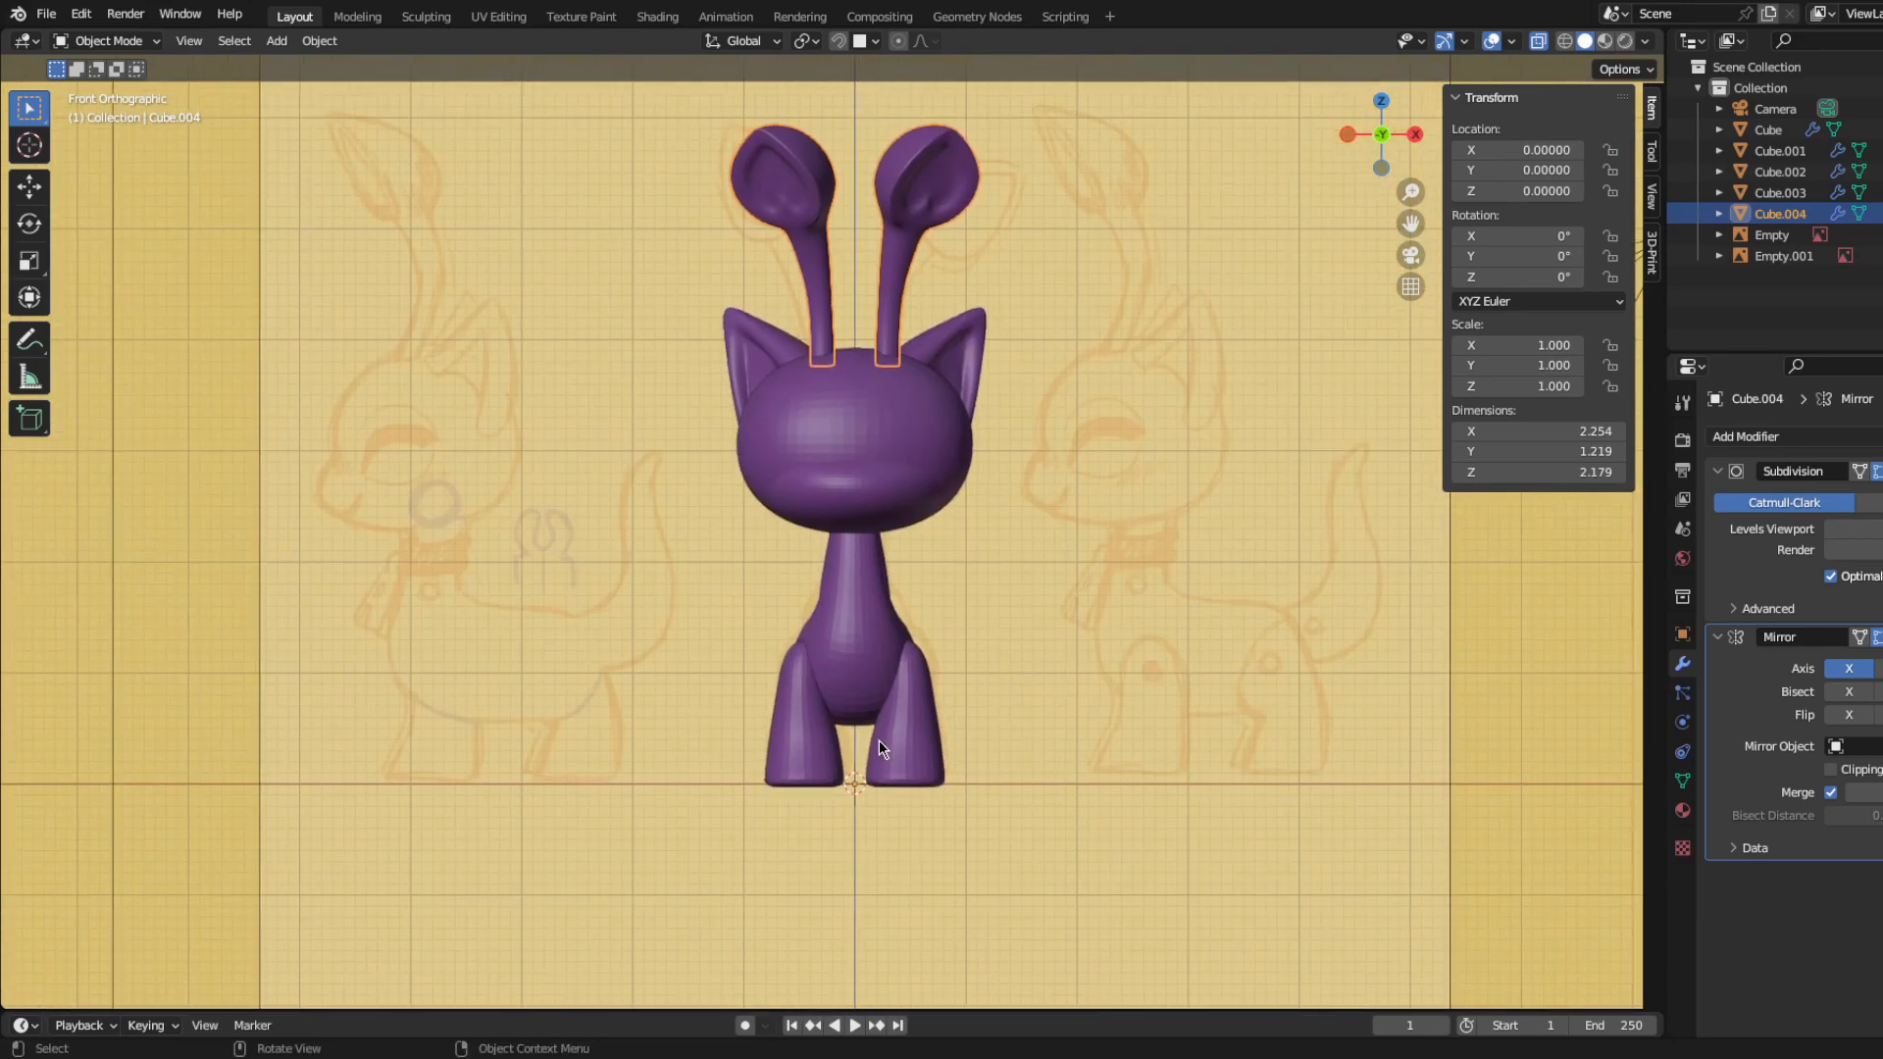
Step: Narrow the body's lowest belly vertices along the X axis in front view, and return to Object Mode
left_click(851, 675)
key("ctrl+Tab")
left_click(984, 680)
scroll(985, 680, "up", 5)
middle_click_drag(1003, 951, 941, 767, "shift")
left_click(941, 841, "alt")
key("s")
key("x")
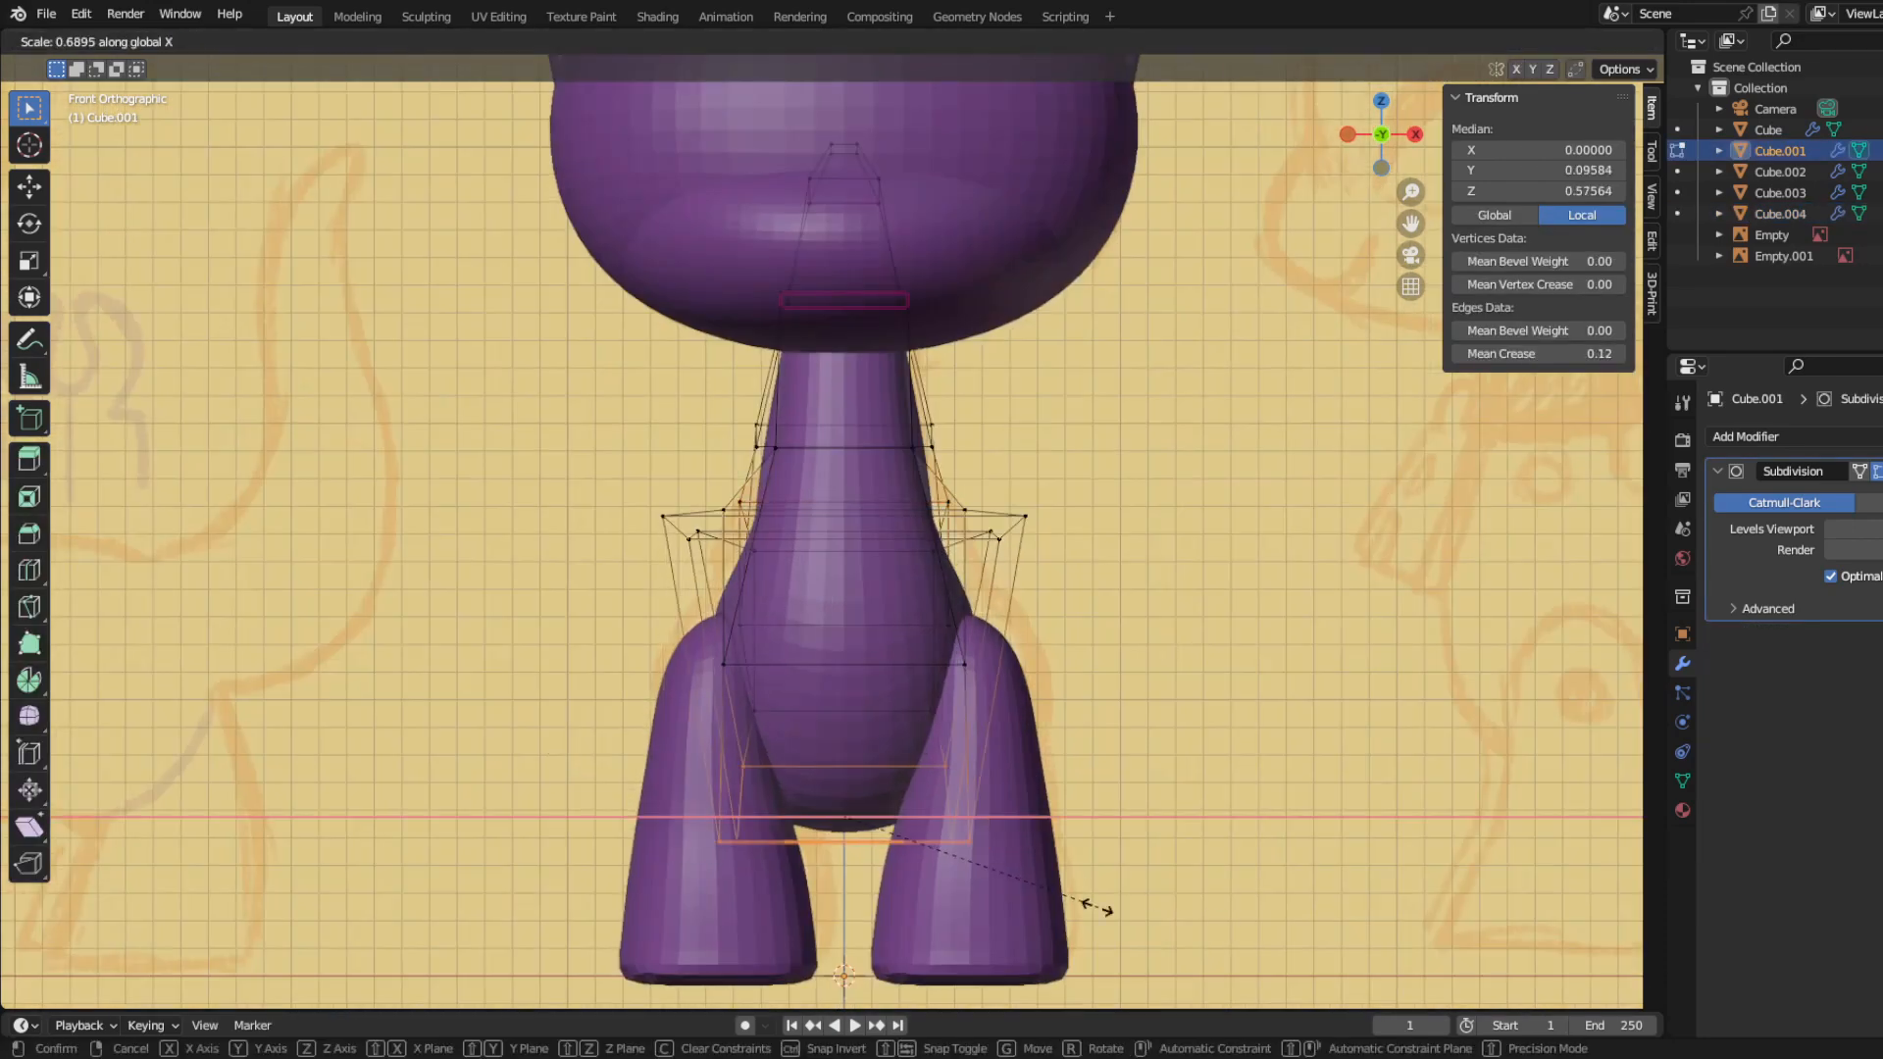
left_click(1020, 880)
key("ctrl+Tab")
left_click(879, 875)
scroll(486, 838, "down", 3)
middle_click_drag(486, 837, 582, 748)
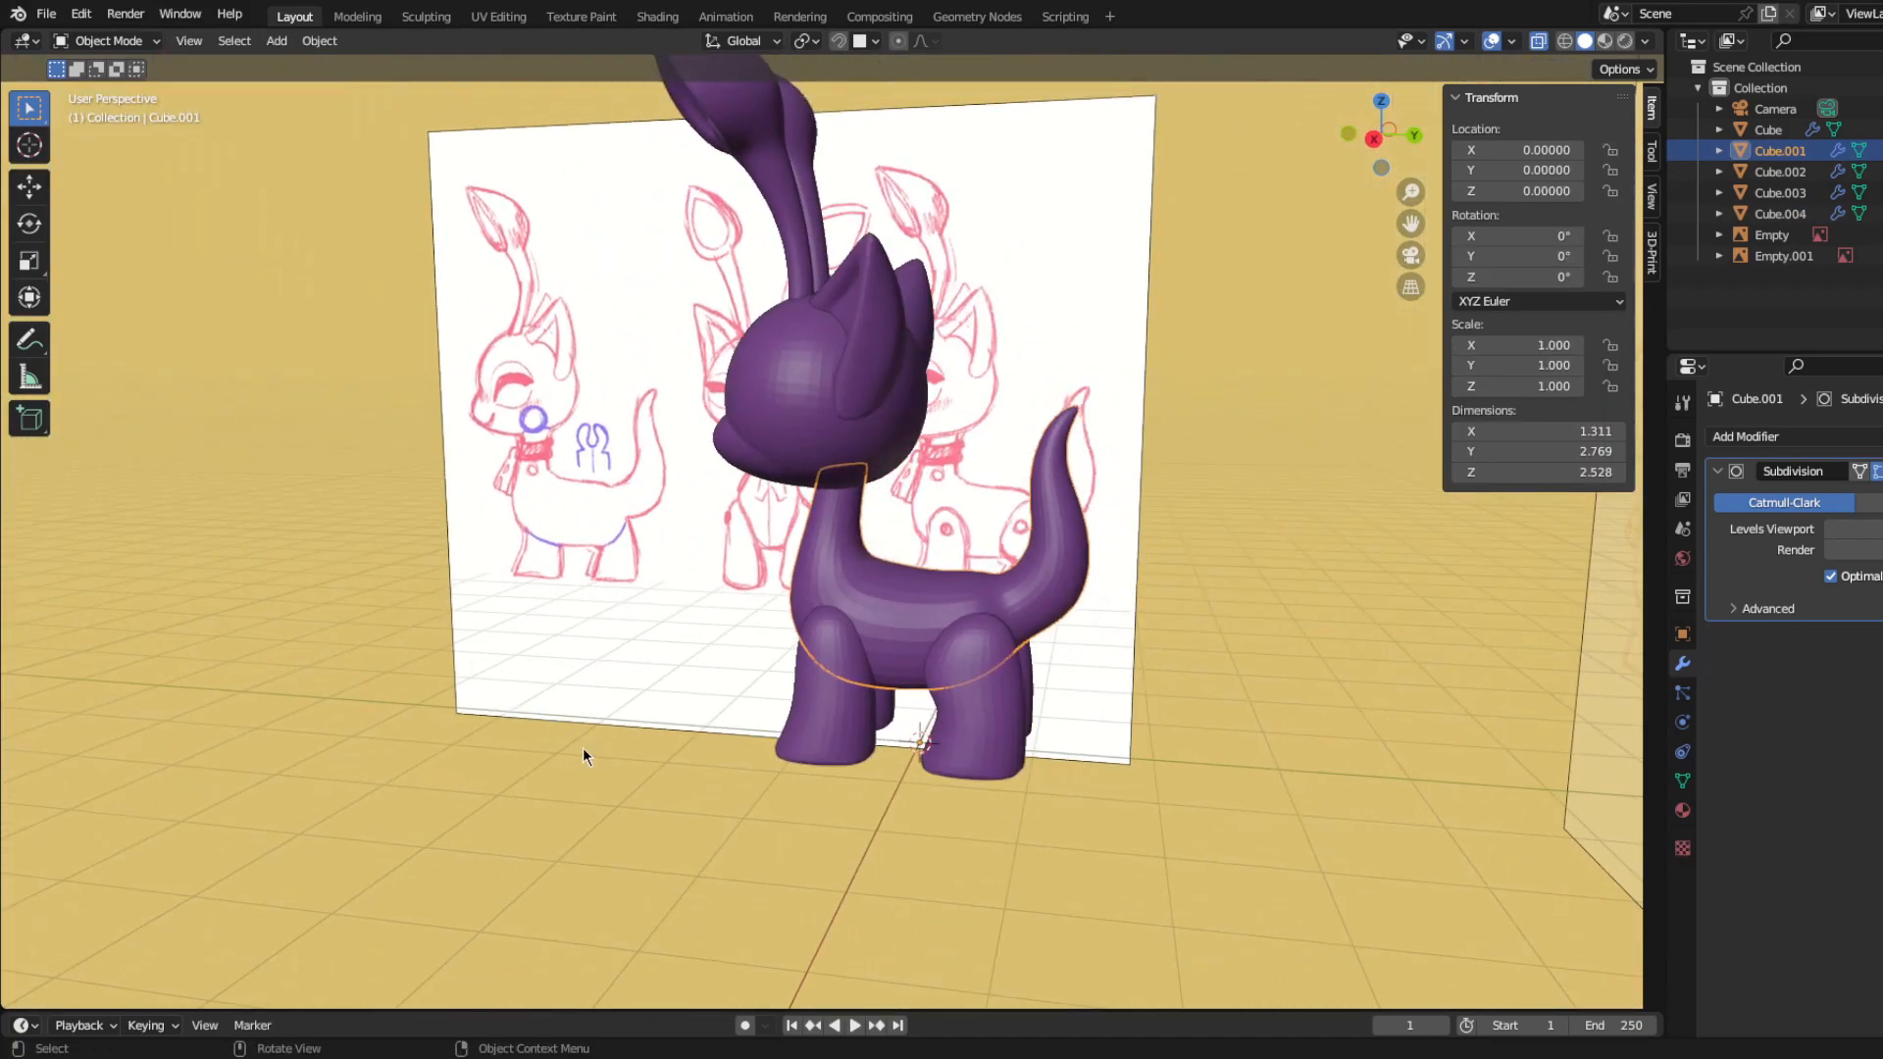
Step: Add a torus in side view and set its major radius to 0.64 and minor radius to 0.34
key("KP_3")
key("shift+a")
mouse_move(457, 518)
left_click(626, 670)
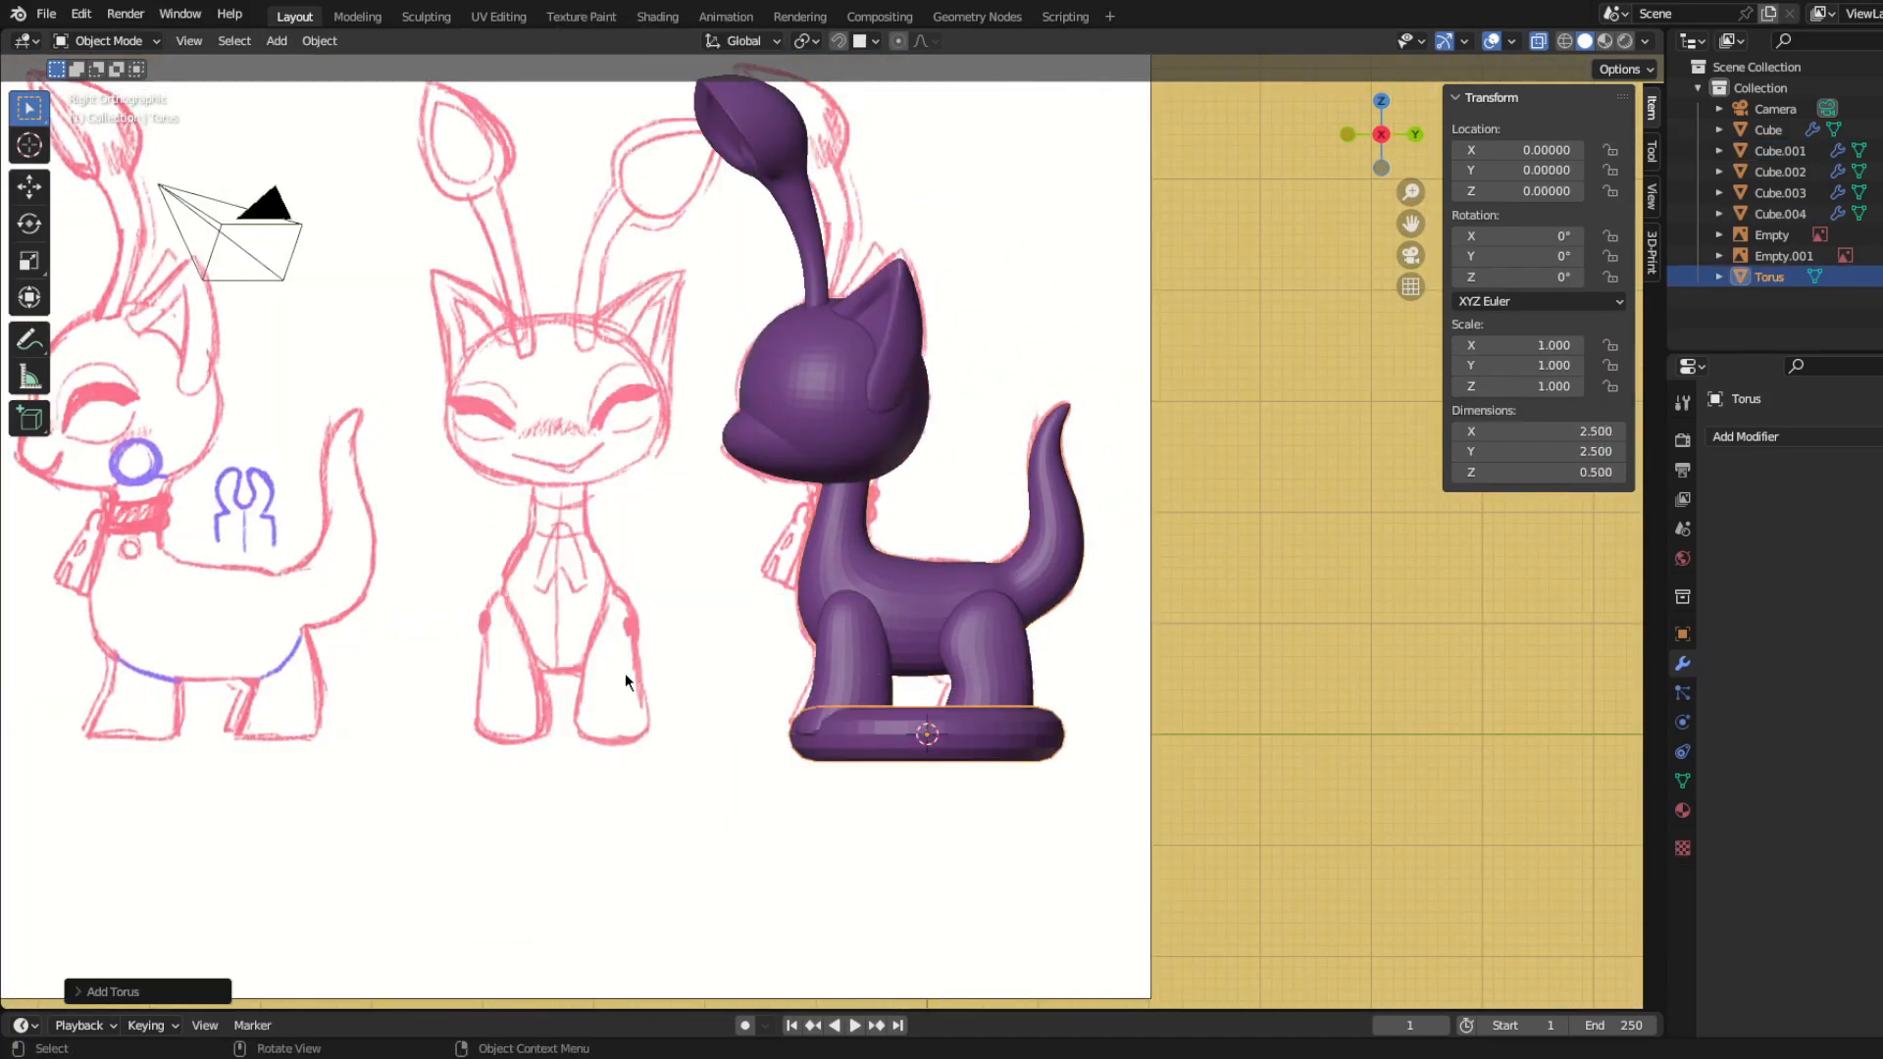
left_click(141, 992)
mouse_move(263, 796)
left_mouse_down()
mouse_move(324, 798)
mouse_move(230, 800)
left_mouse_up()
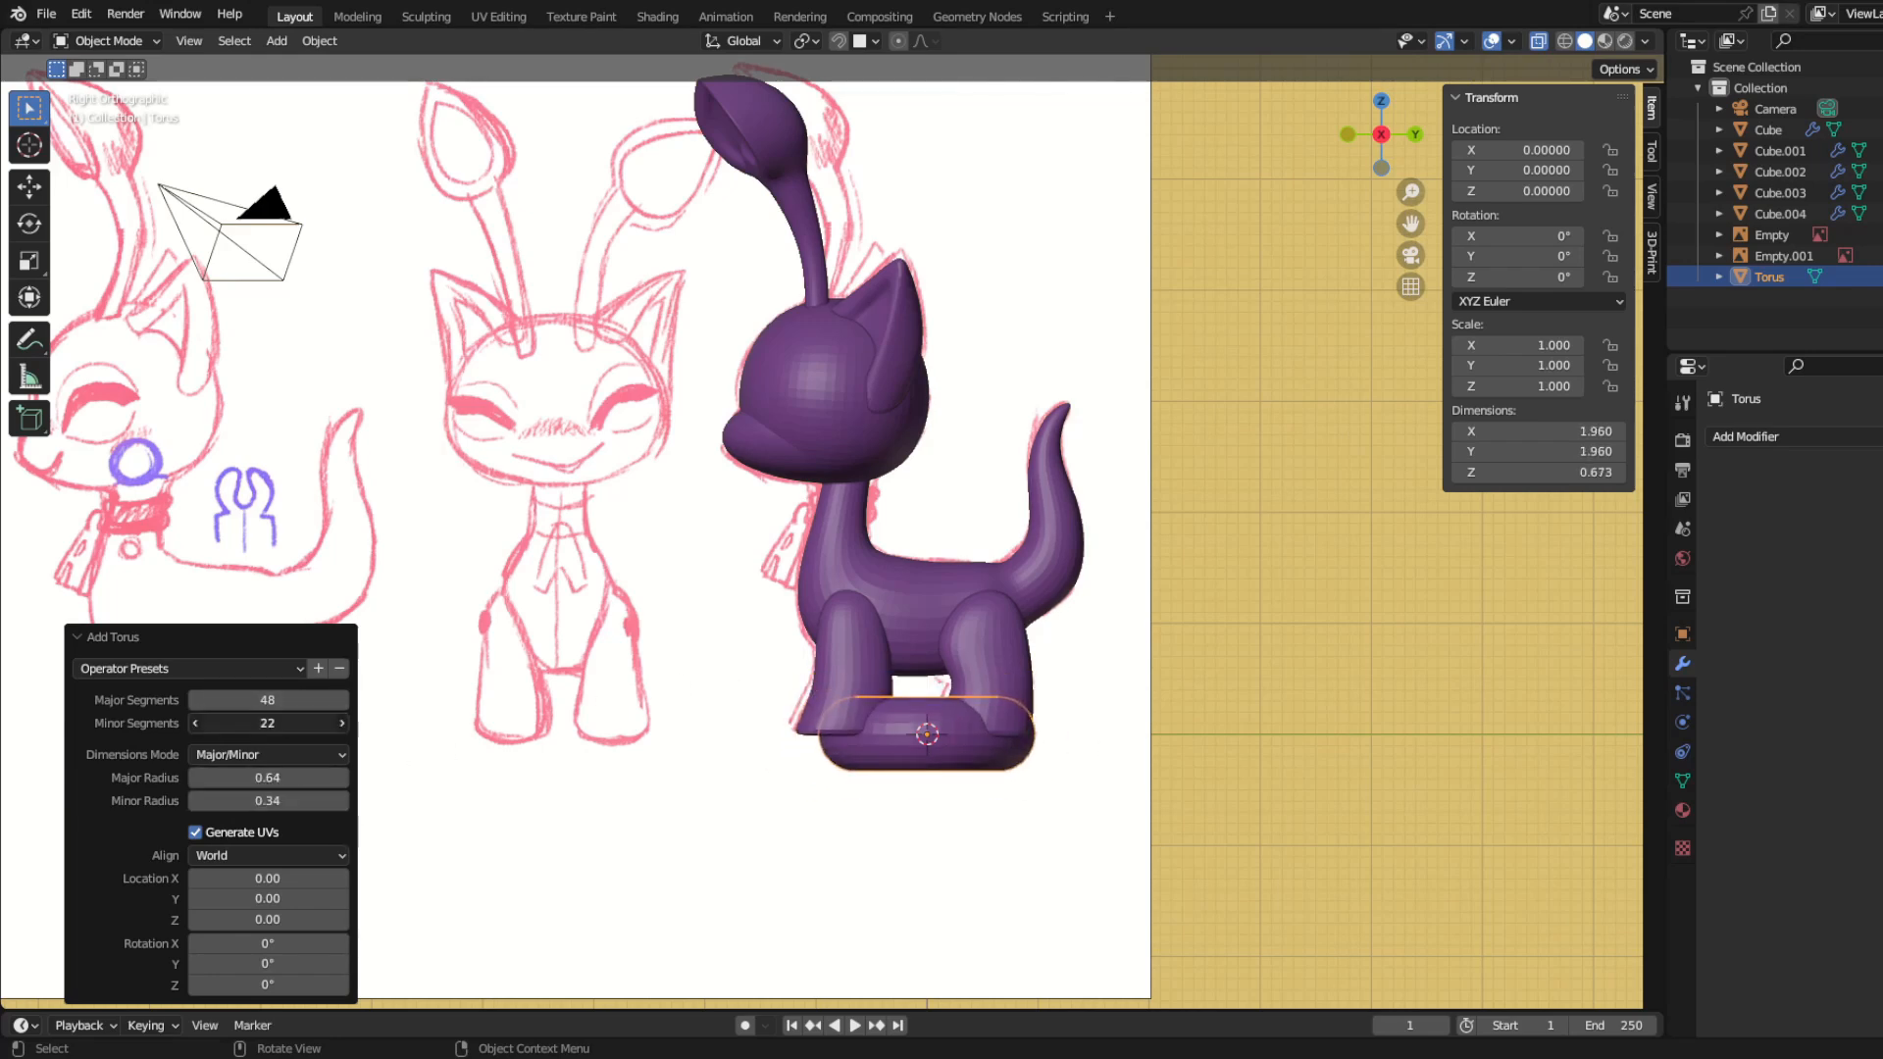
Step: Scale the torus's outermost edge loop inward with proportional editing in Edit Mode to flatten its outer wall
key("Tab")
middle_click_drag(1065, 859, 1048, 751, "shift")
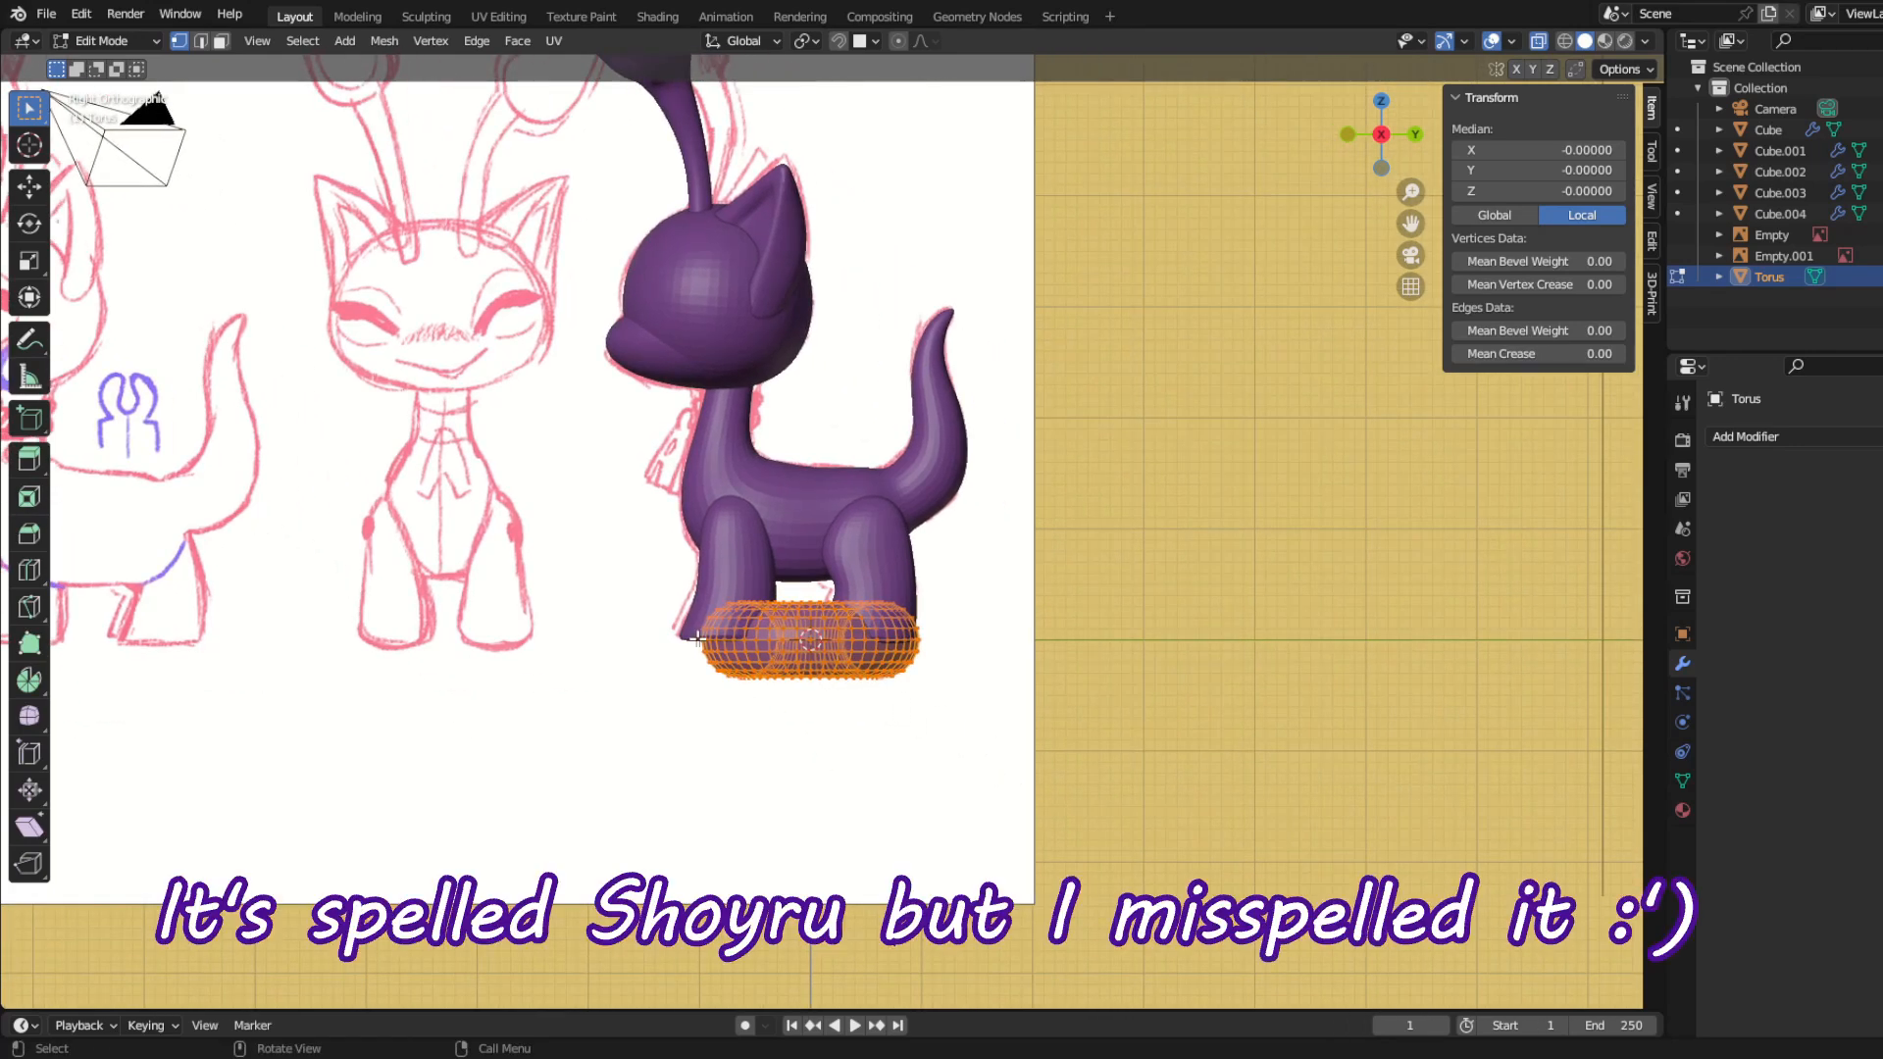
key("s")
right_click(927, 785)
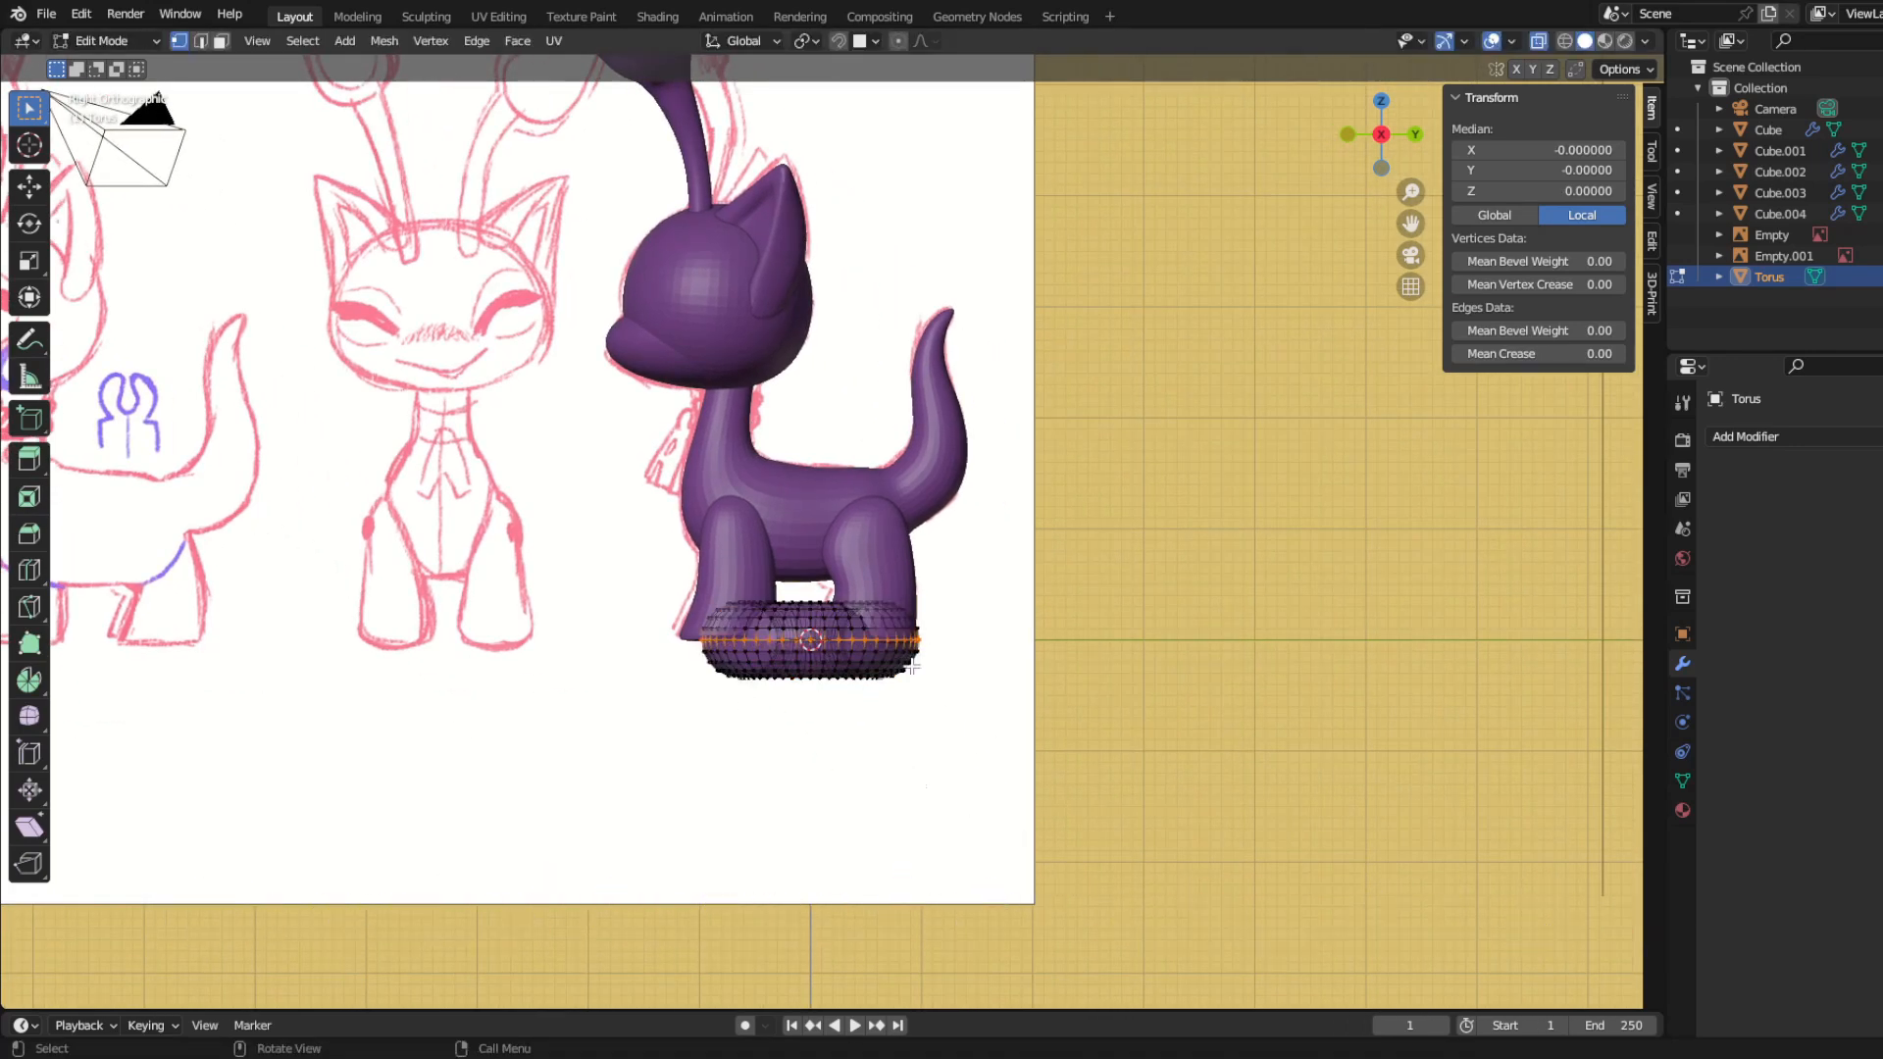
key("s")
left_click(952, 763)
Step: Move the whole torus up to the neck and scale it down to collar size in side view
key("a")
key("g")
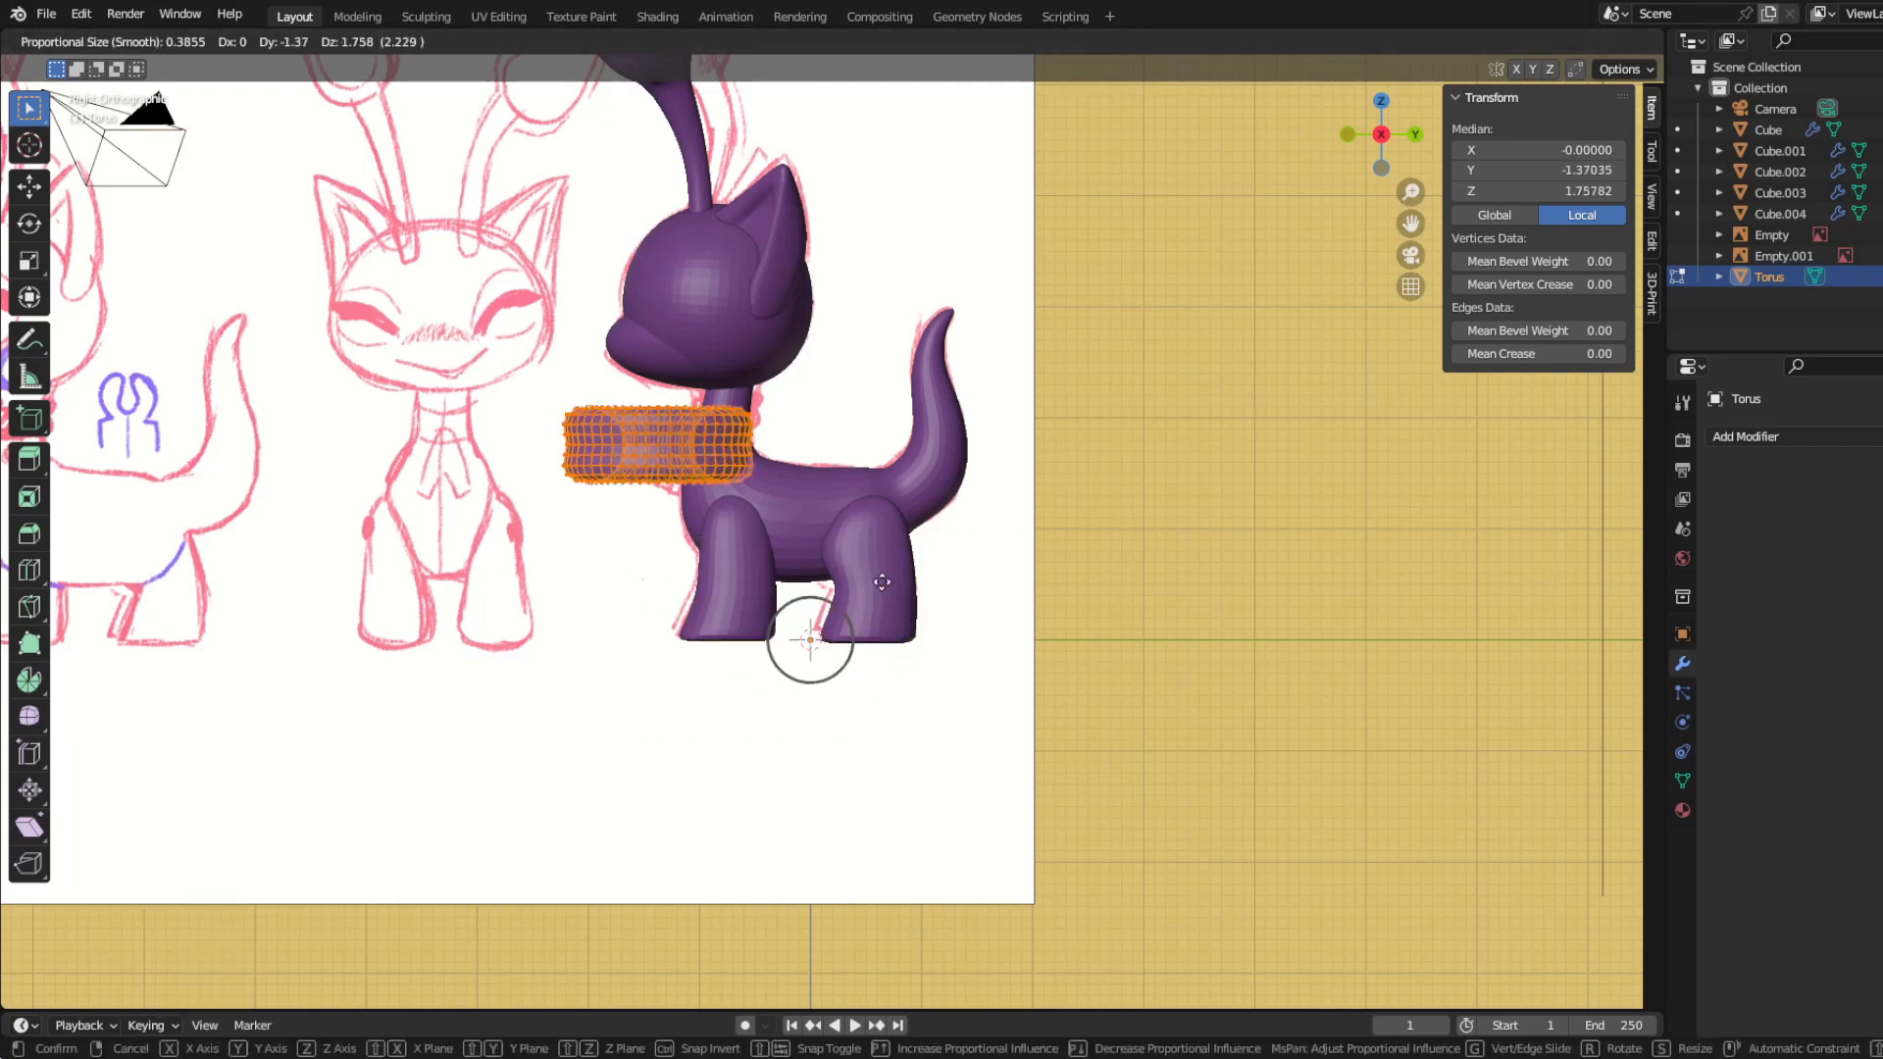
left_click(824, 547)
scroll(824, 546, "up", 6)
middle_click_drag(824, 547, 1113, 897, "shift")
key("s")
left_click(995, 627)
key("g")
left_click(984, 600)
Step: Refine the collar's size and position around the neck, and try tilting it to match the sketch
key("s")
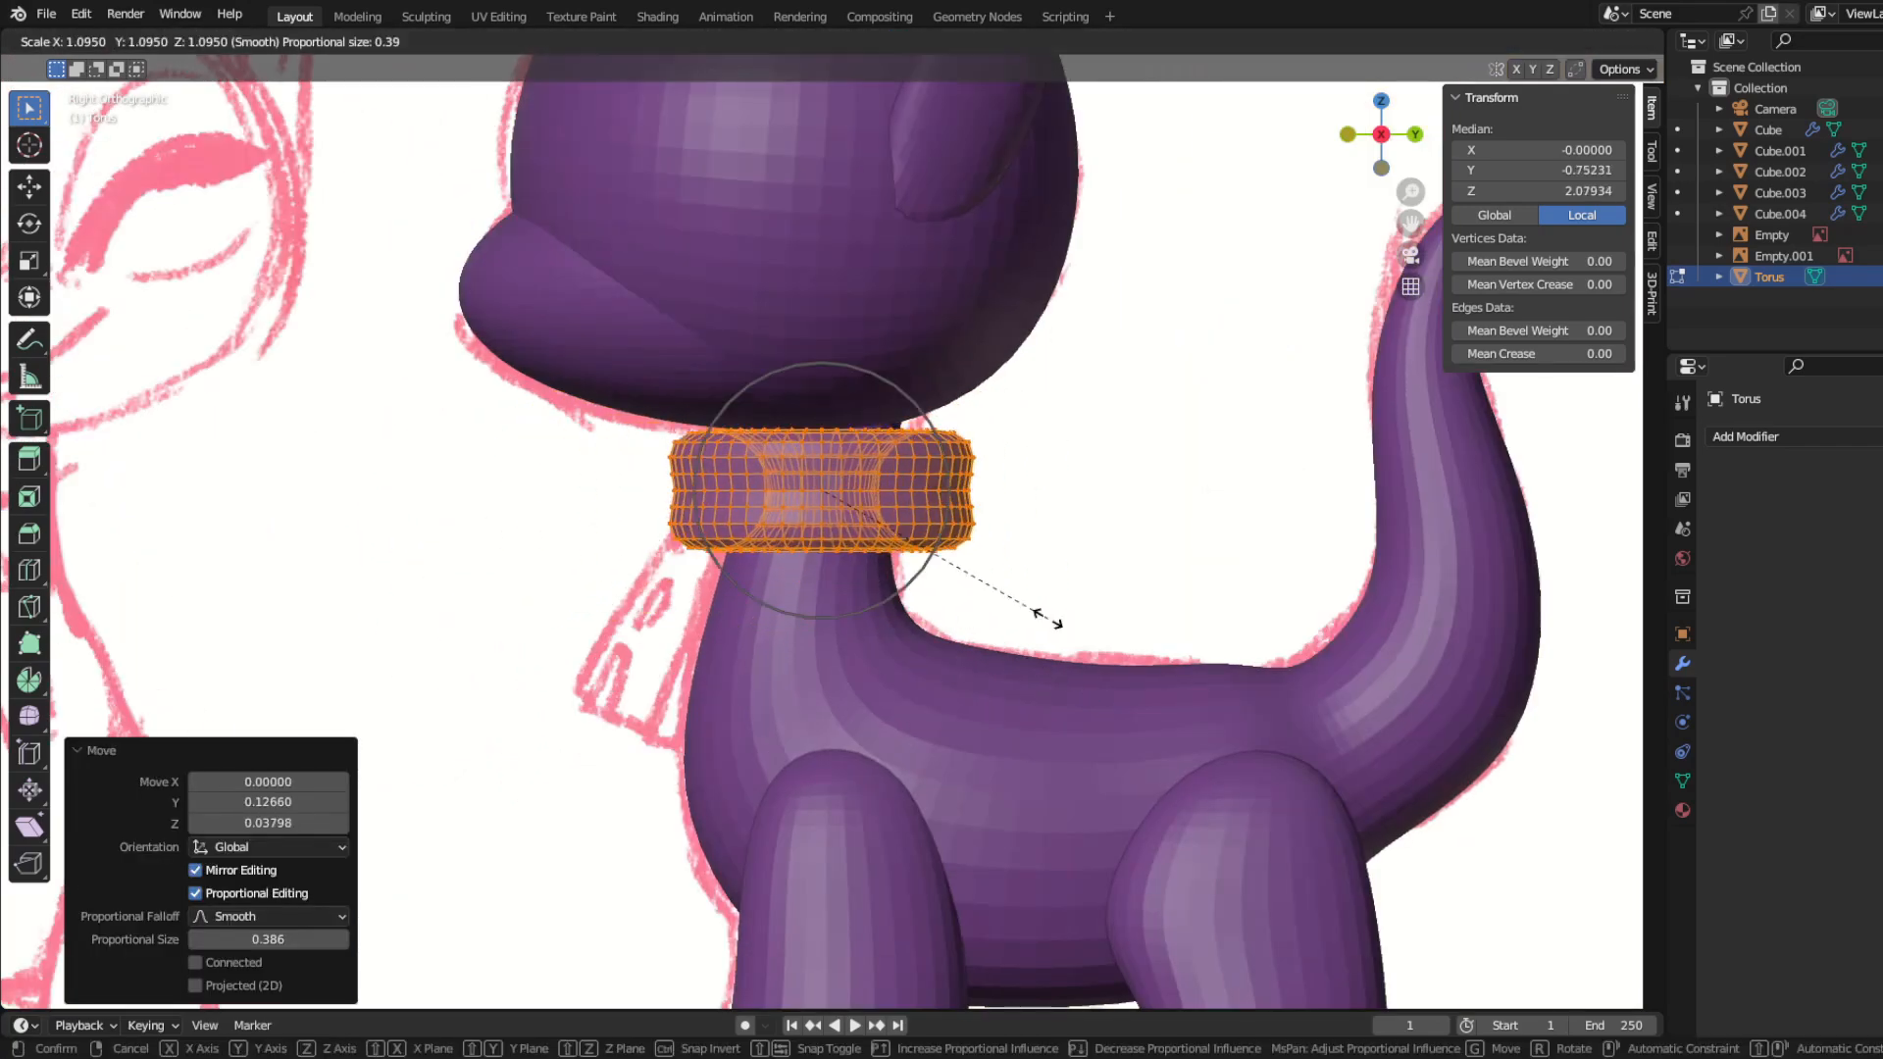
left_click(1037, 621)
key("g")
left_click(1013, 638)
key("r")
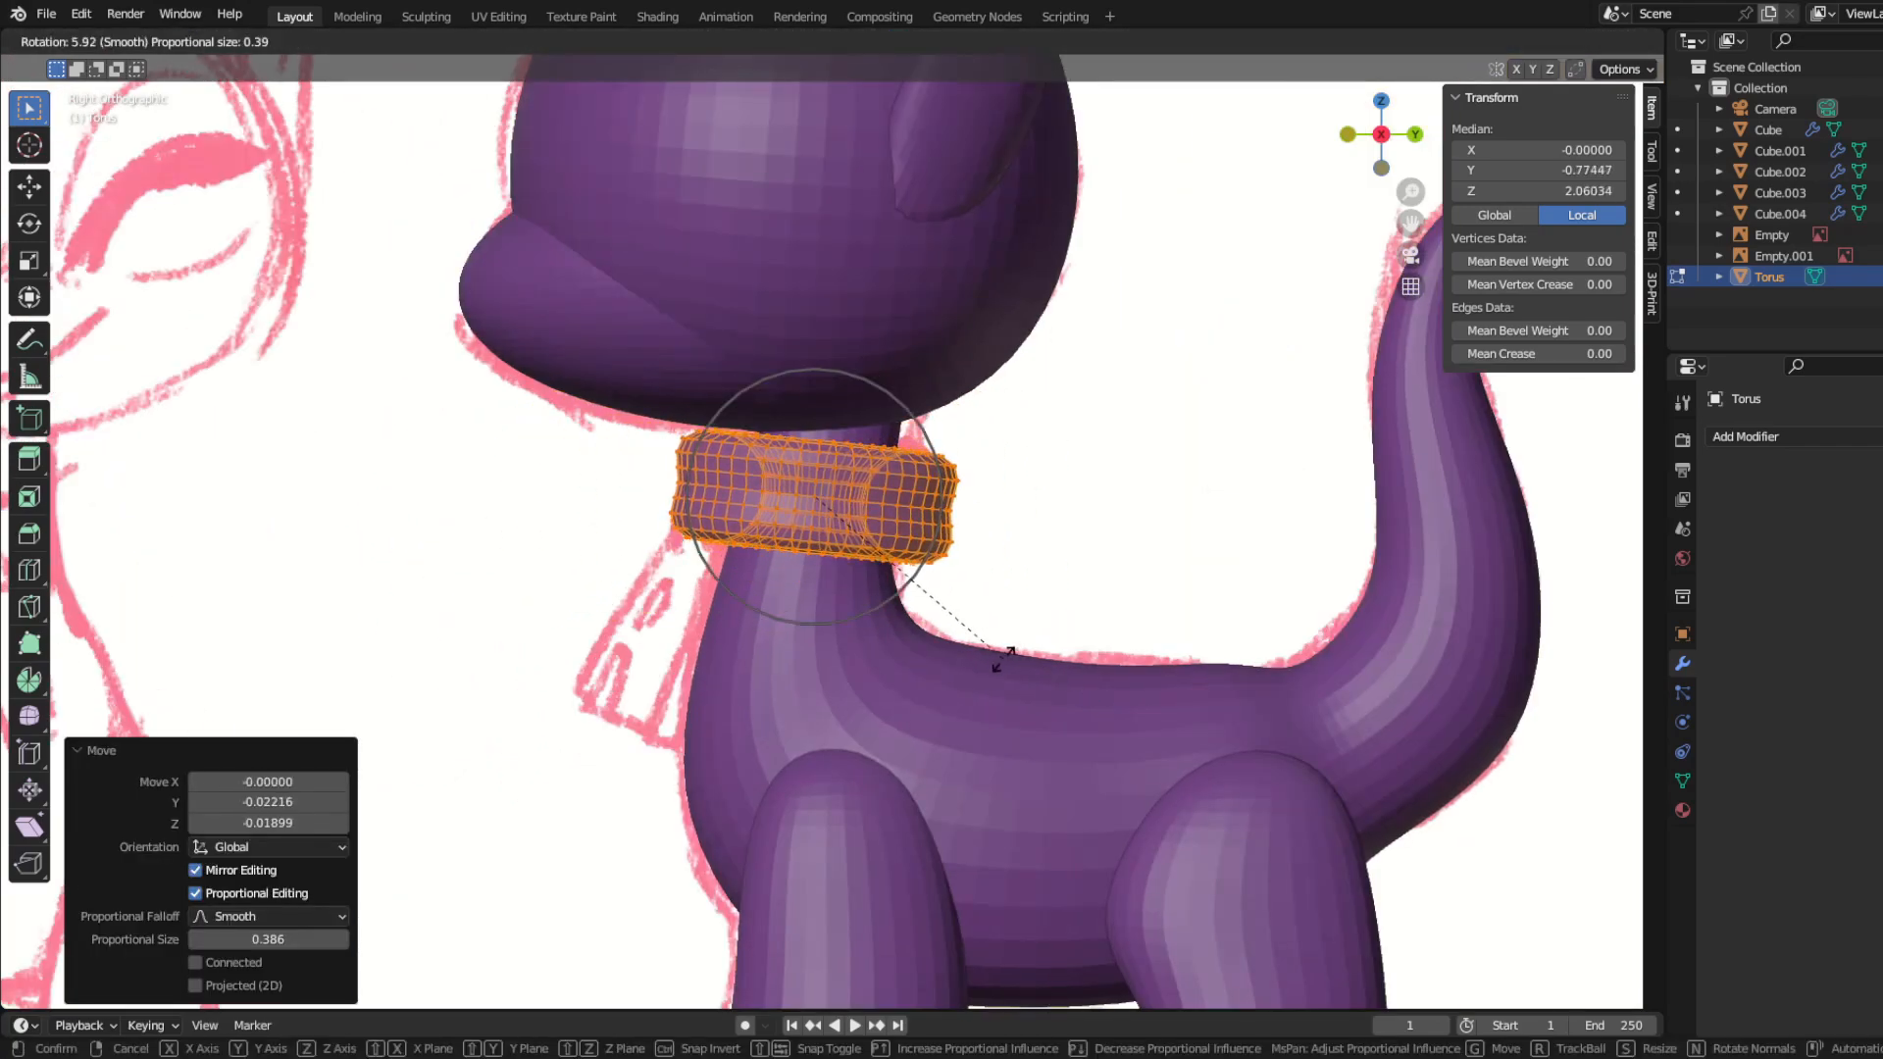
right_click(983, 652)
Step: Isolate the collar and scale its inner edge loop outward by 1.891 with proportional editing to thin the ring
middle_click_drag(983, 653, 805, 822)
scroll(664, 761, "up", 5)
key("KP_Divide")
left_click(828, 651, "alt")
middle_click_drag(828, 651, 816, 433)
key("KP_7")
key("s")
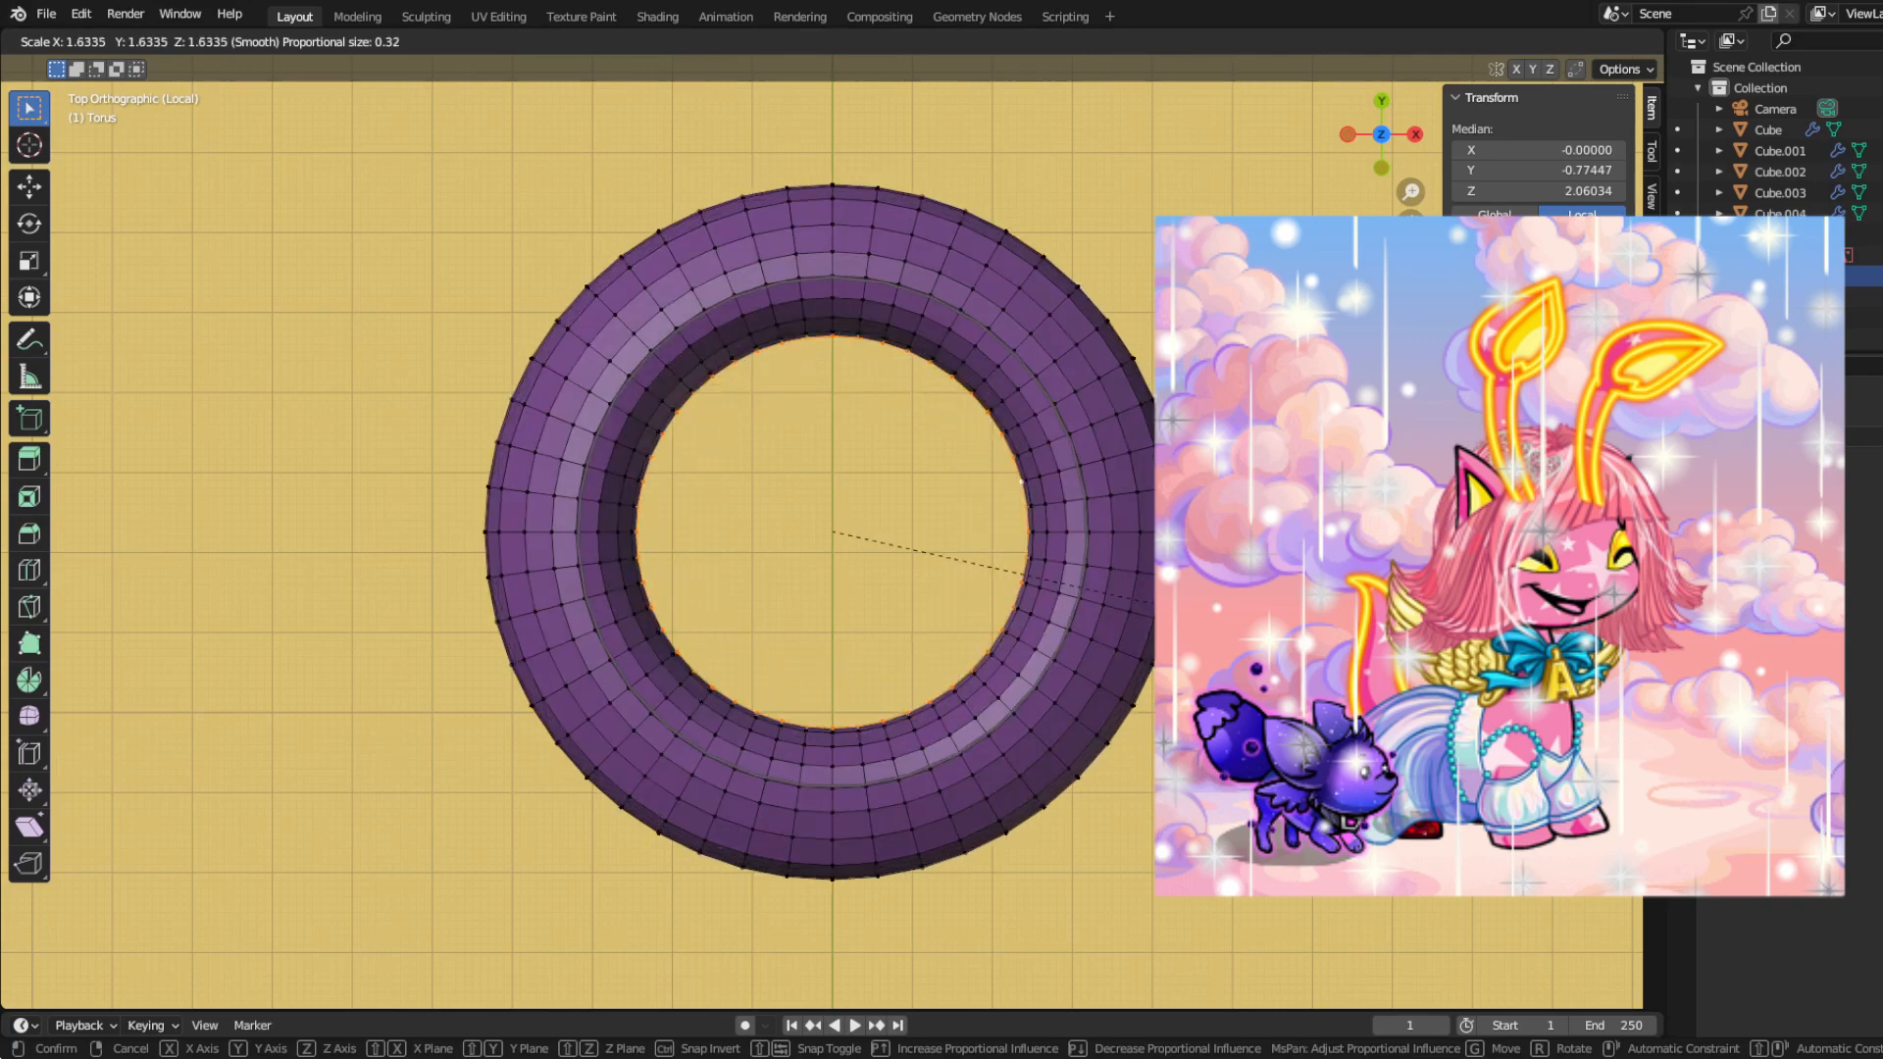
scroll(1177, 607, "up", 3)
scroll(1197, 603, "down", 2)
left_click(1216, 595)
middle_click_drag(912, 639, 903, 319)
key("KP_1")
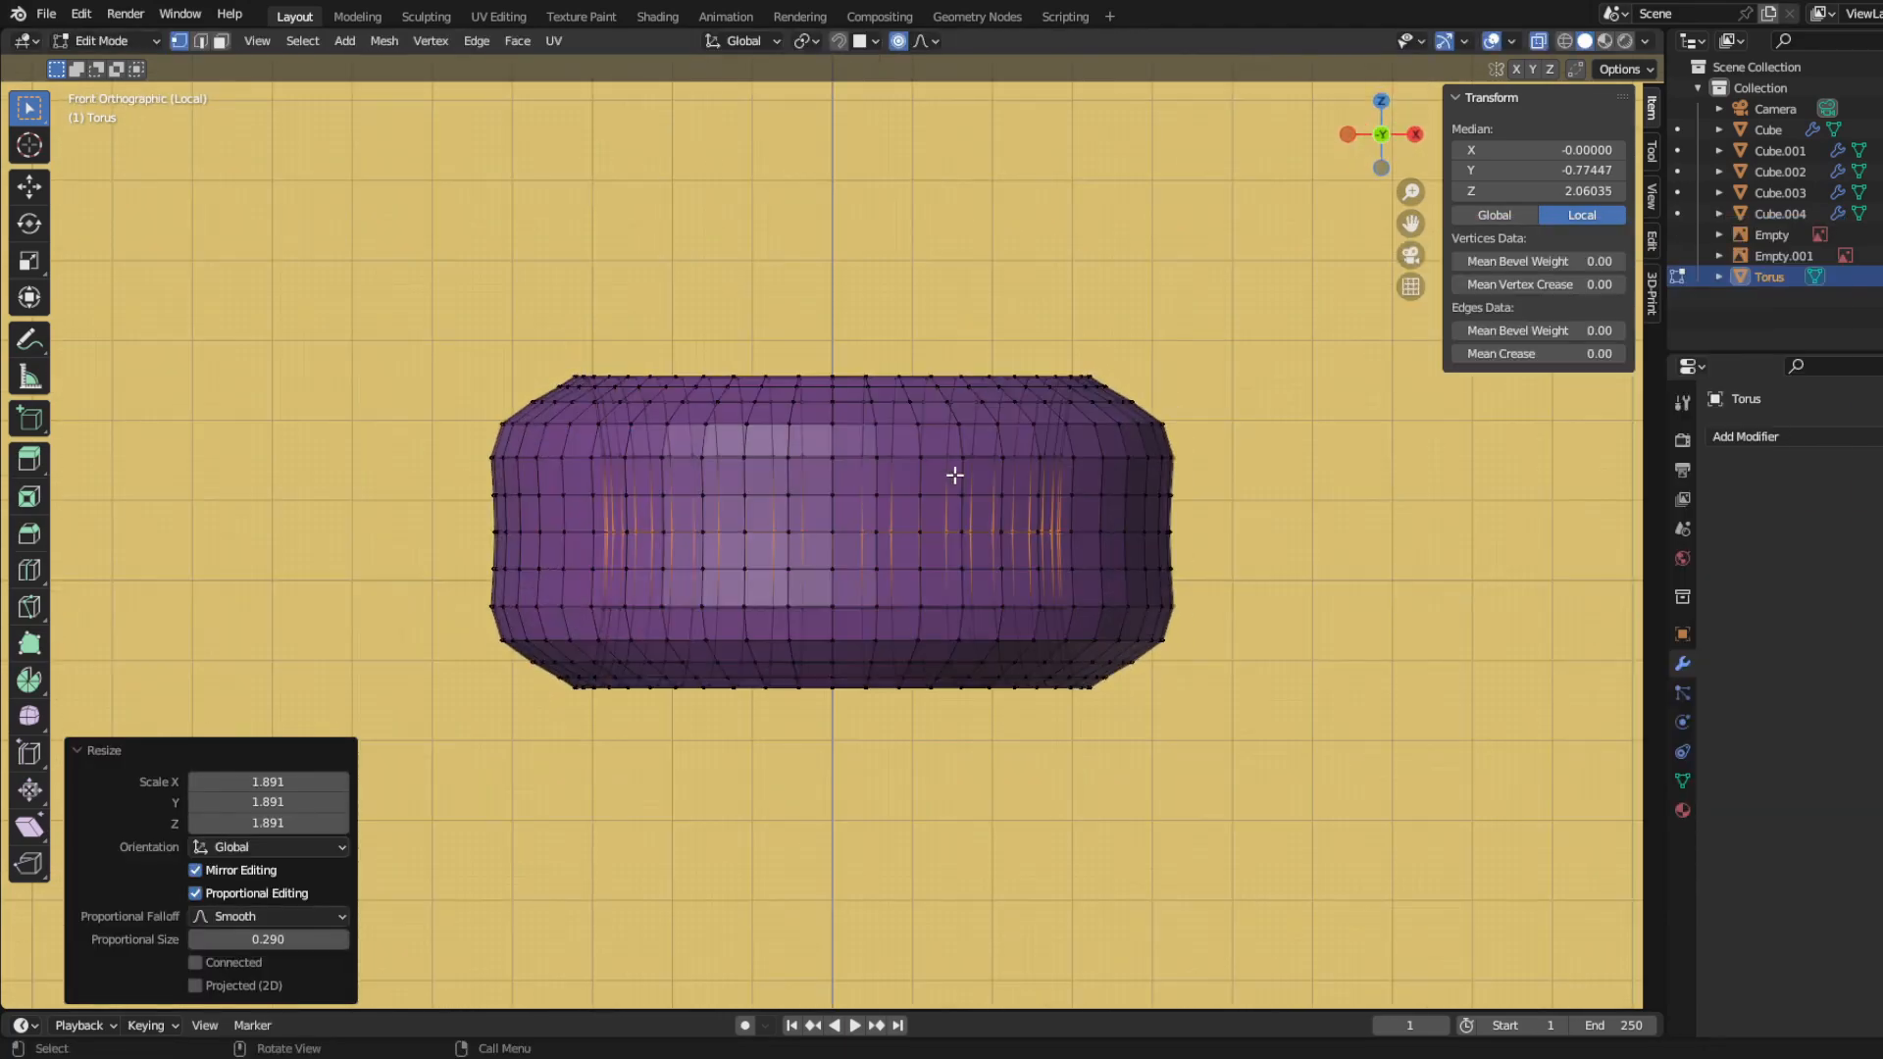
Step: Return to Object Mode, leave the isolated view and hide the head to expose the collar
key("Tab")
scroll(492, 515, "down", 5)
key("KP_Divide")
scroll(492, 514, "down", 7)
middle_click_drag(492, 514, 829, 507)
scroll(560, 505, "up", 5)
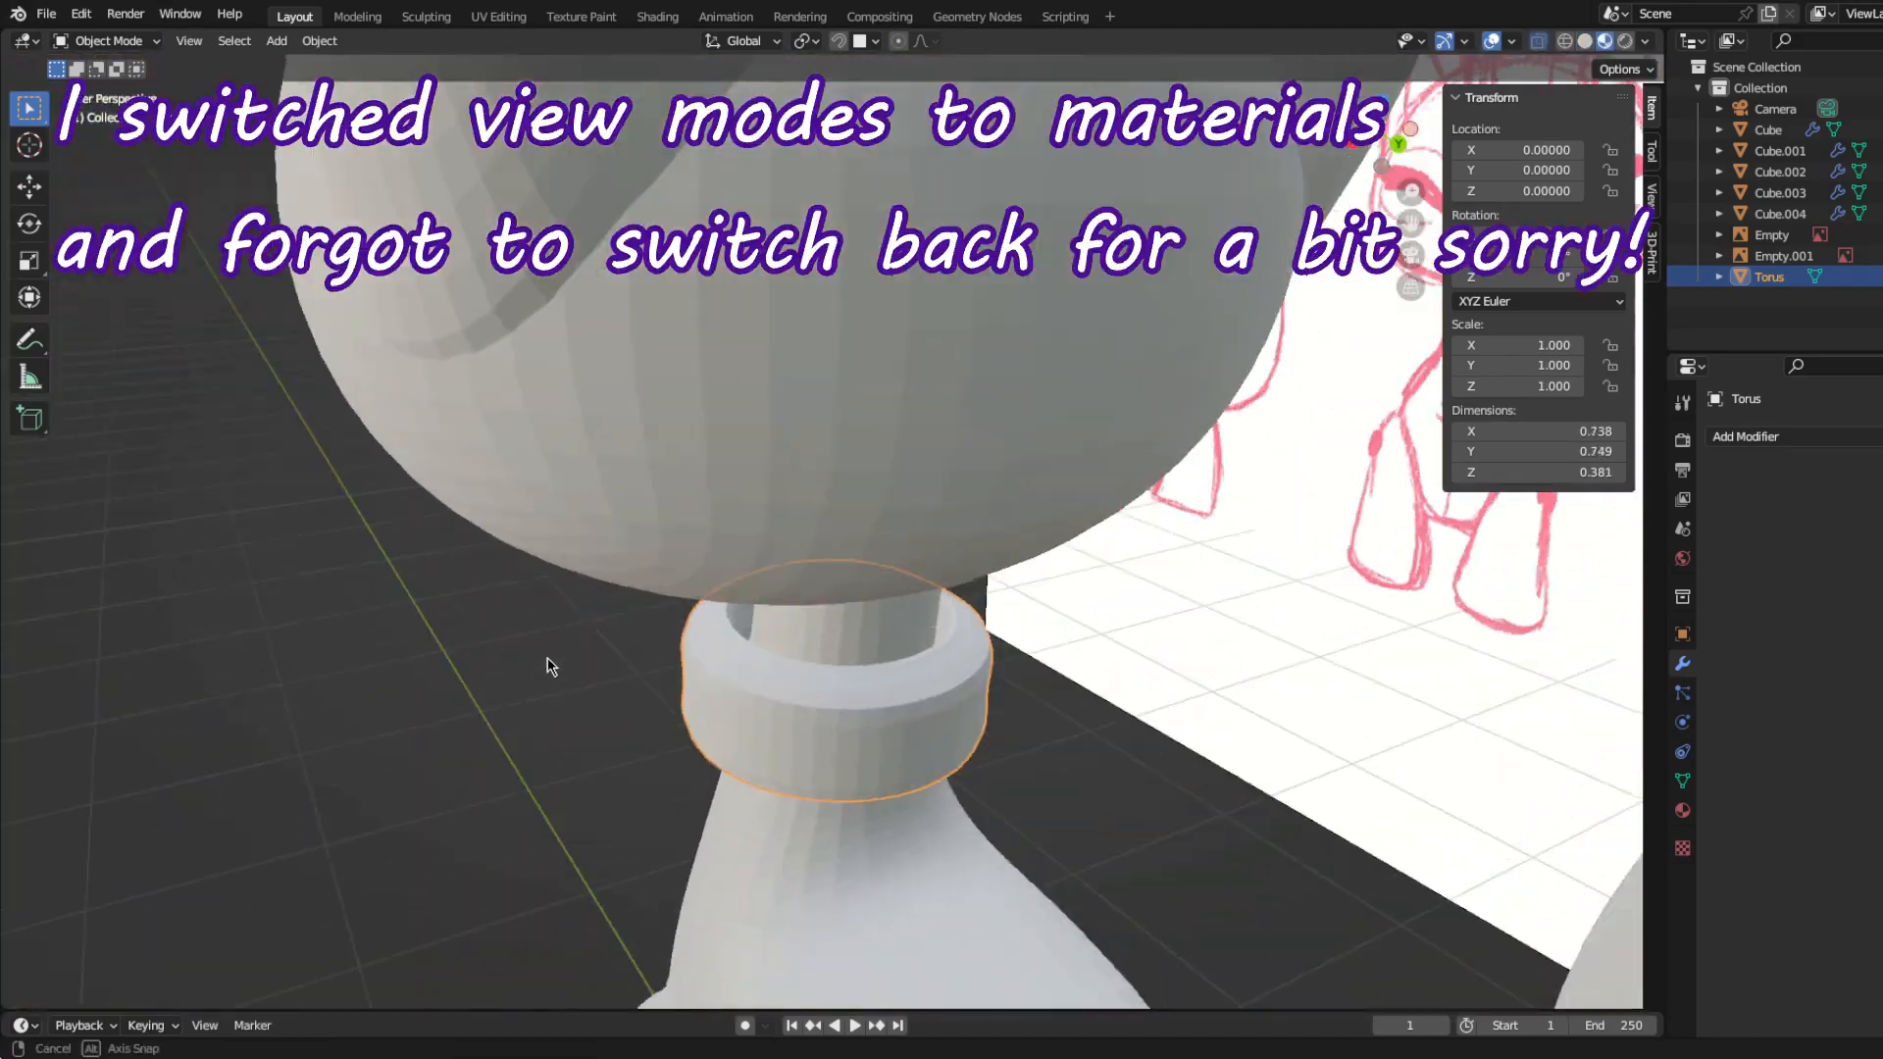
mouse_move(547, 658)
middle_mouse_down()
mouse_move(567, 479)
mouse_move(450, 442)
mouse_move(461, 314)
mouse_move(463, 510)
mouse_move(484, 370)
mouse_move(450, 487)
mouse_move(530, 479)
mouse_move(491, 498)
mouse_move(618, 433)
mouse_move(744, 310)
mouse_move(734, 381)
mouse_move(681, 461)
middle_mouse_up()
scroll(527, 473, "up", 5)
scroll(527, 473, "down", 4)
left_click(461, 295)
key("h")
Step: Shape the collar around the neck with the Grab brush in Sculpt Mode
key("KP_3")
left_click(715, 496)
key("ctrl+Tab")
left_click(716, 612)
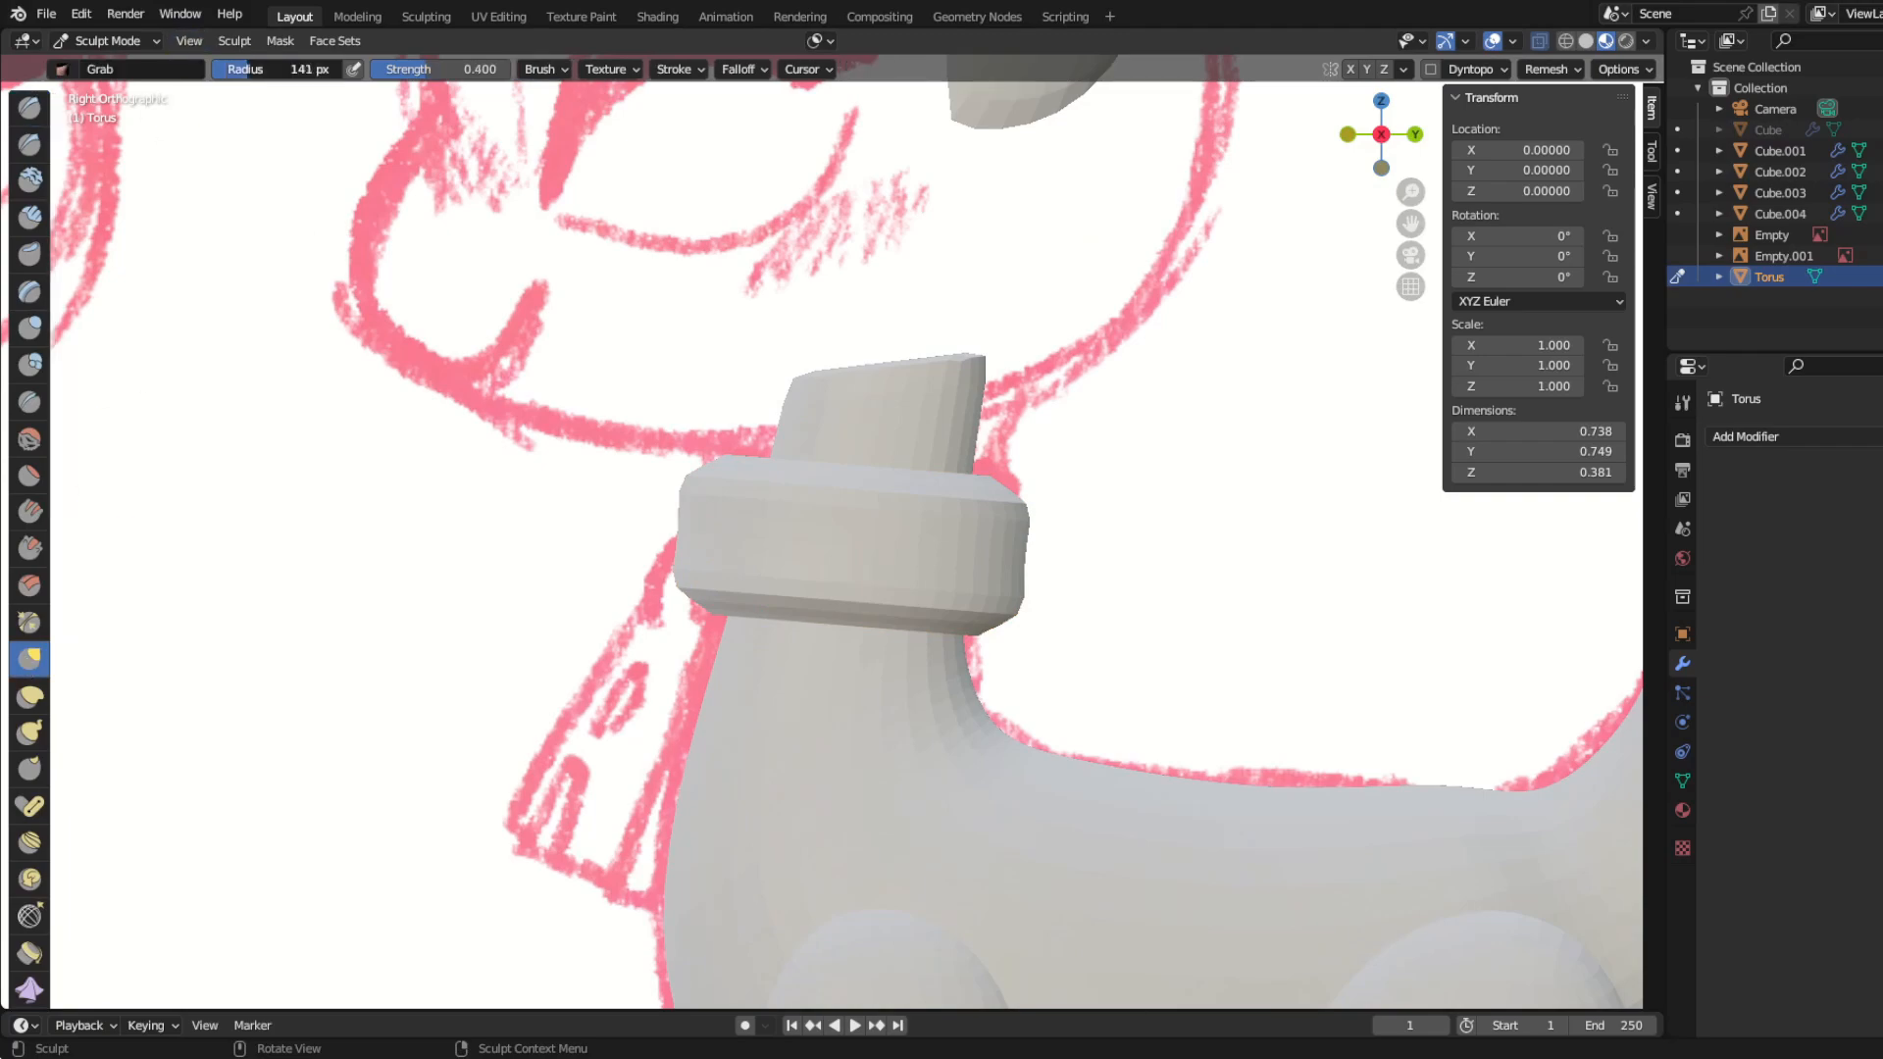
middle_click_drag(716, 612, 717, 532)
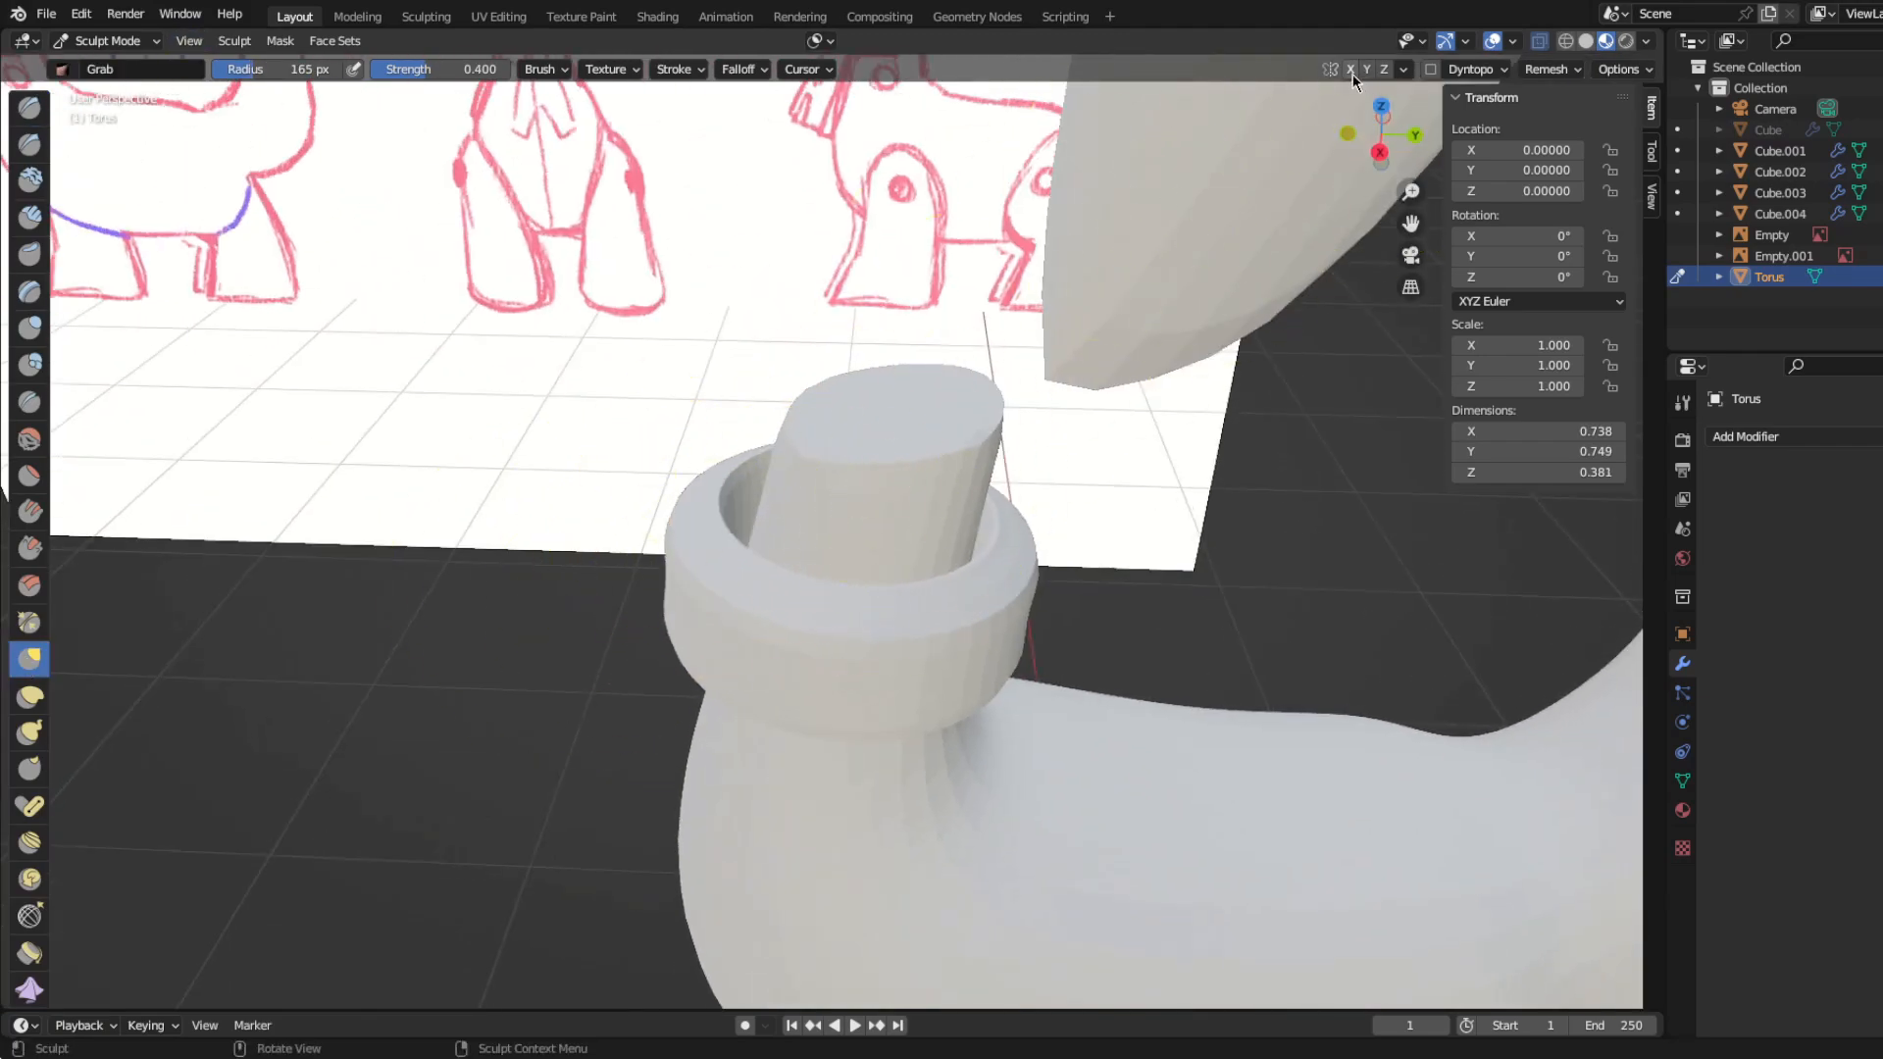
middle_click_drag(521, 473, 341, 595)
middle_click_drag(637, 520, 654, 446)
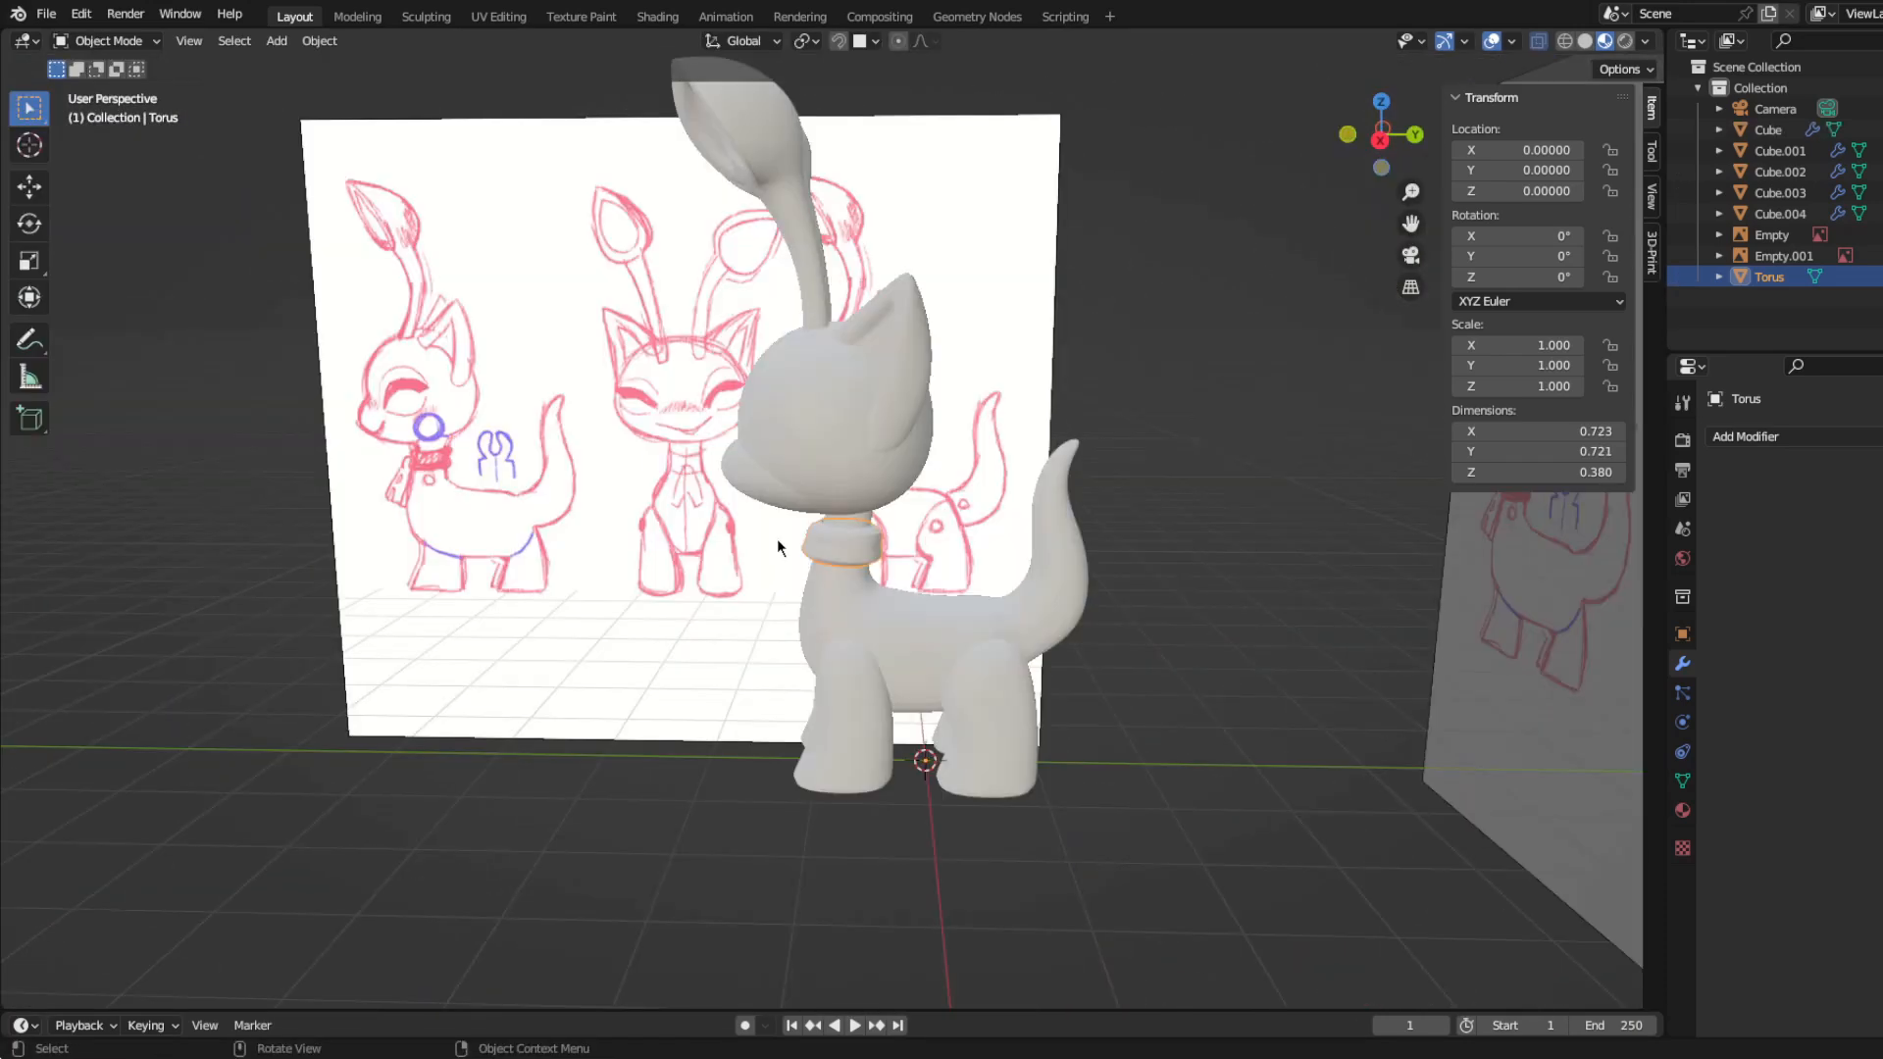
Step: Add a second torus in side view and enter Edit Mode on it
middle_click_drag(646, 527, 863, 536)
key("shift+a")
mouse_move(863, 536)
left_click(945, 682)
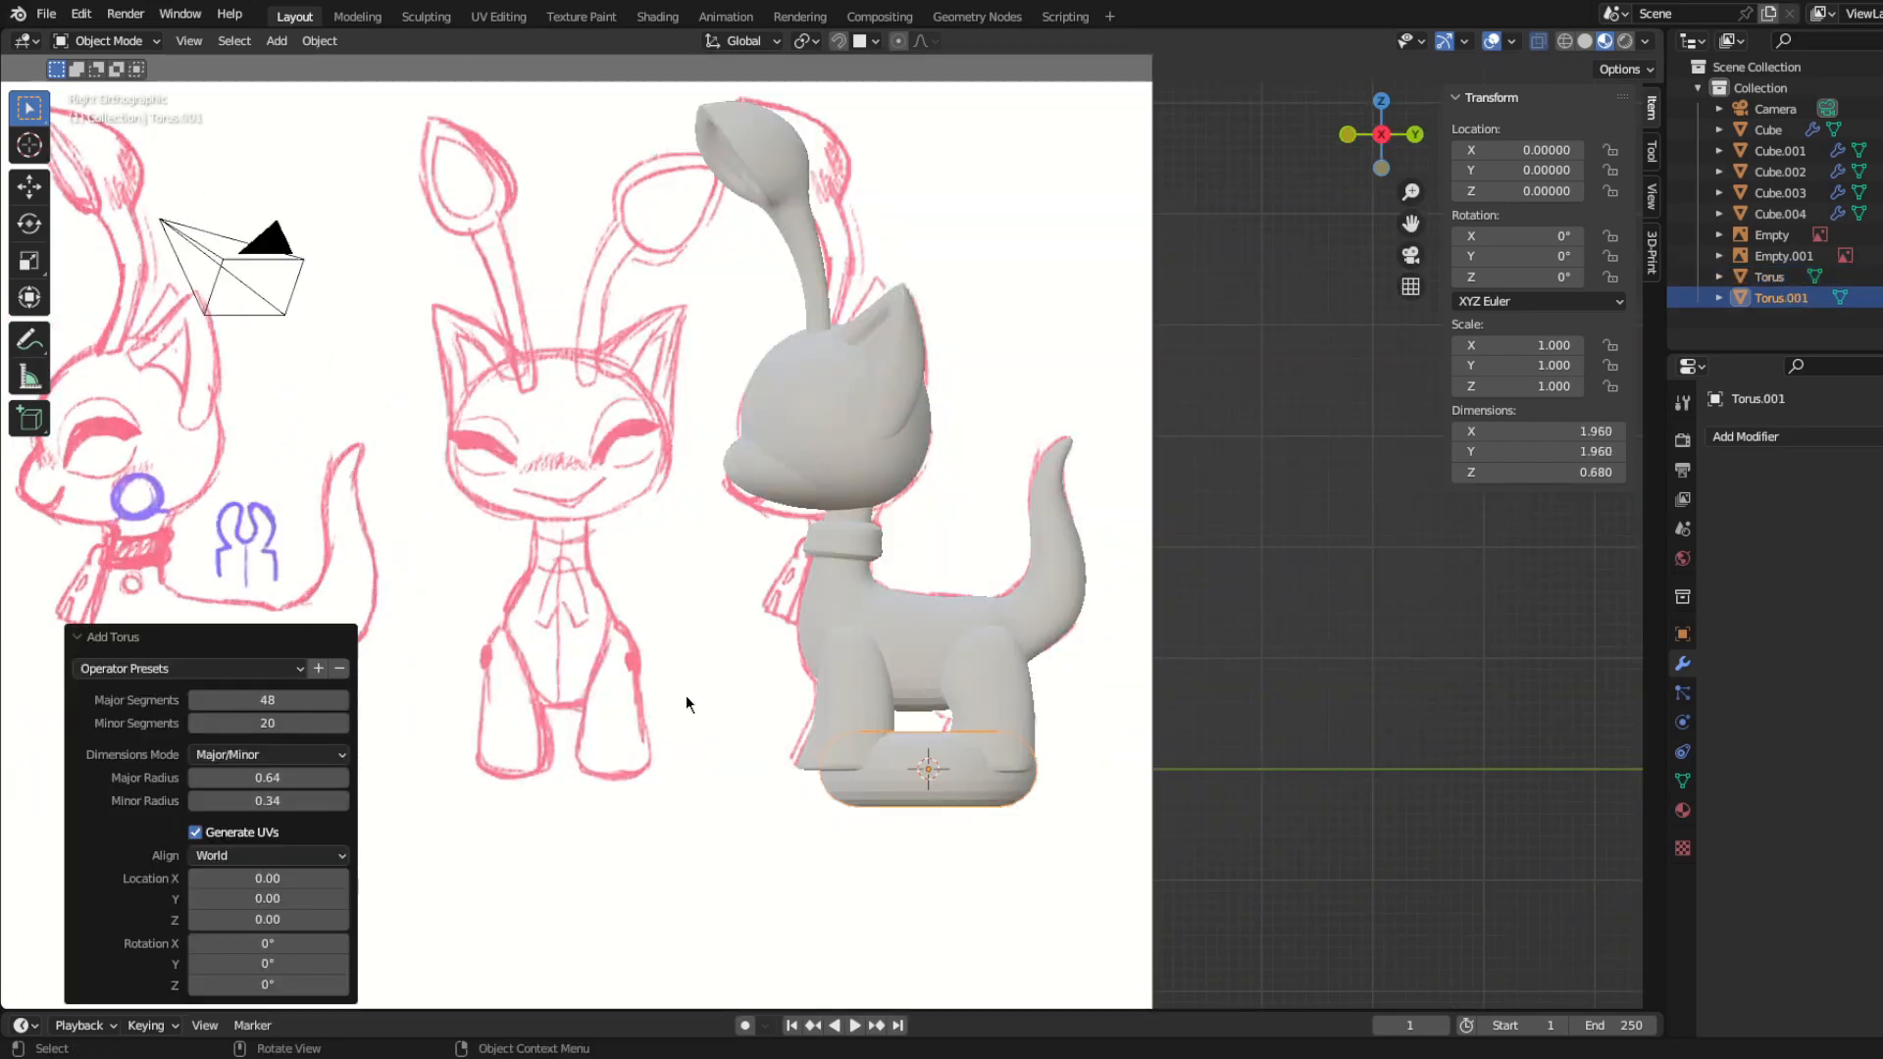
key("Tab")
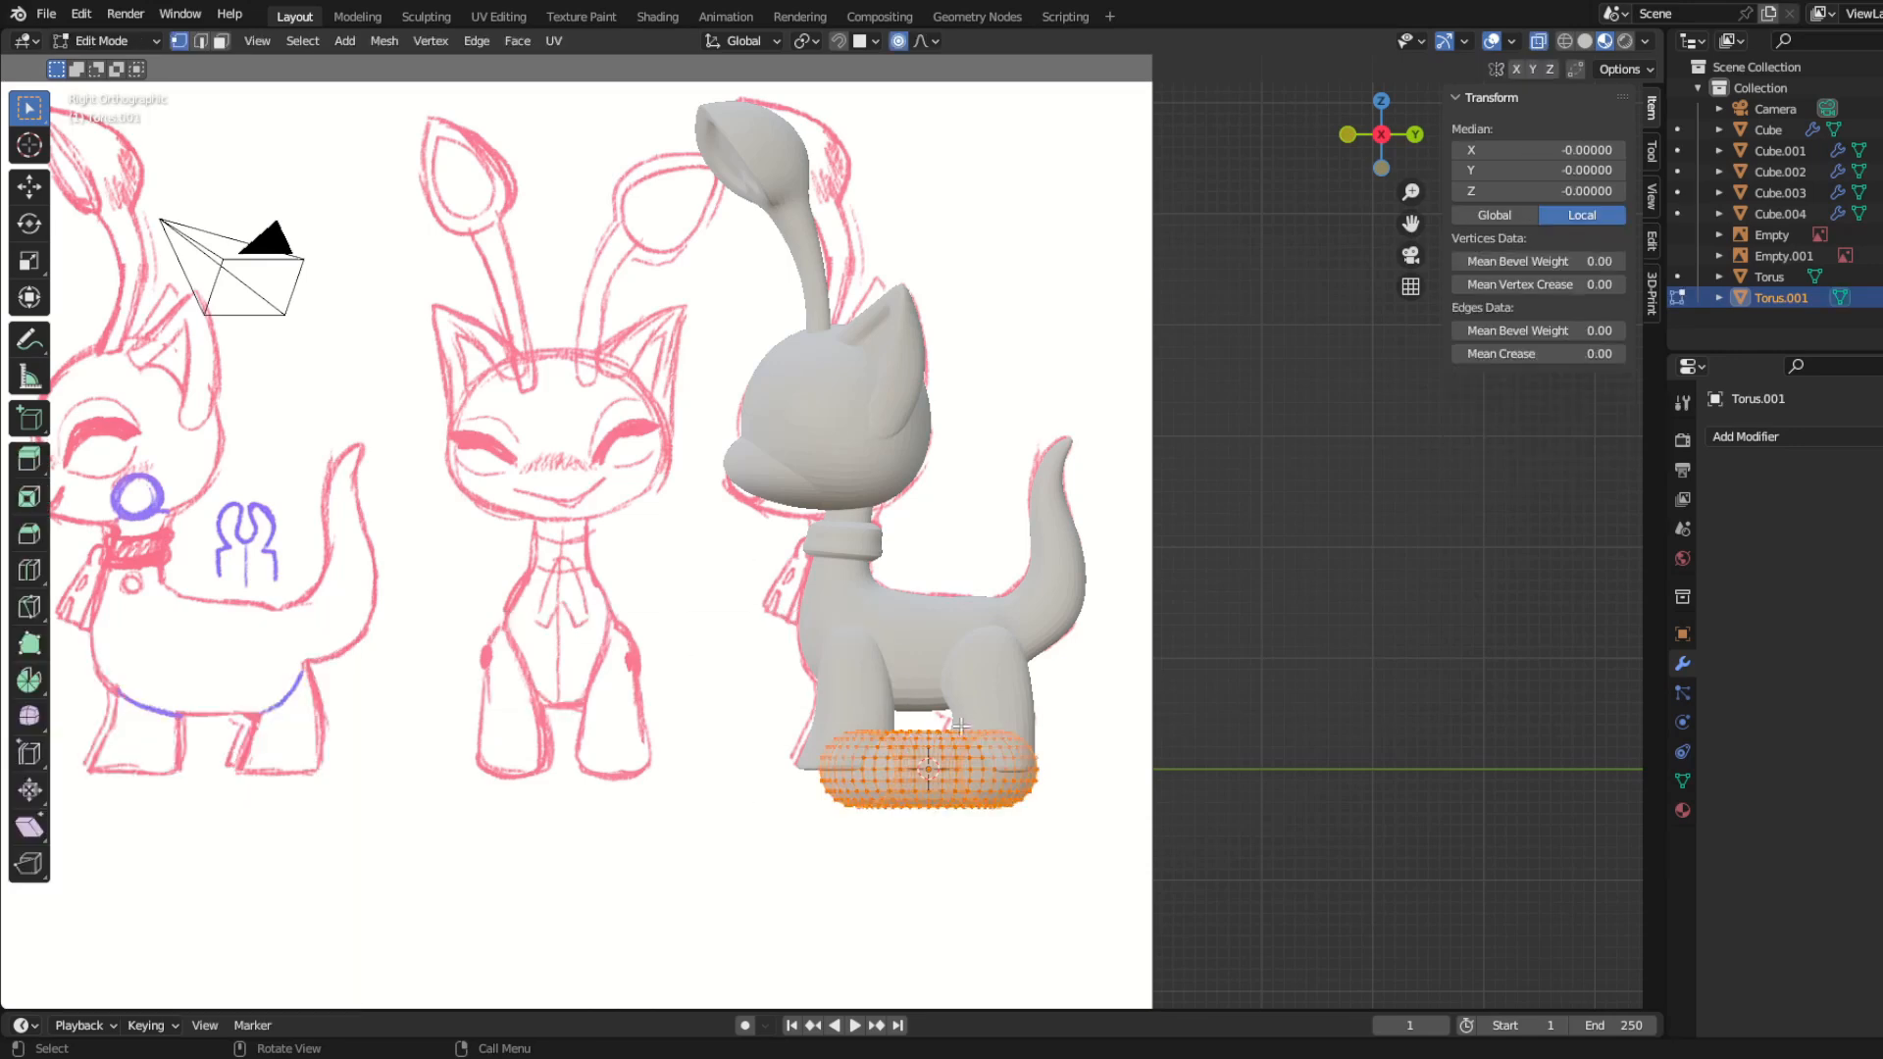
Step: Move the new torus up in front of the chest and rotate it 90° upright in front view
key("g")
left_click(903, 703)
key("KP_1")
key("r")
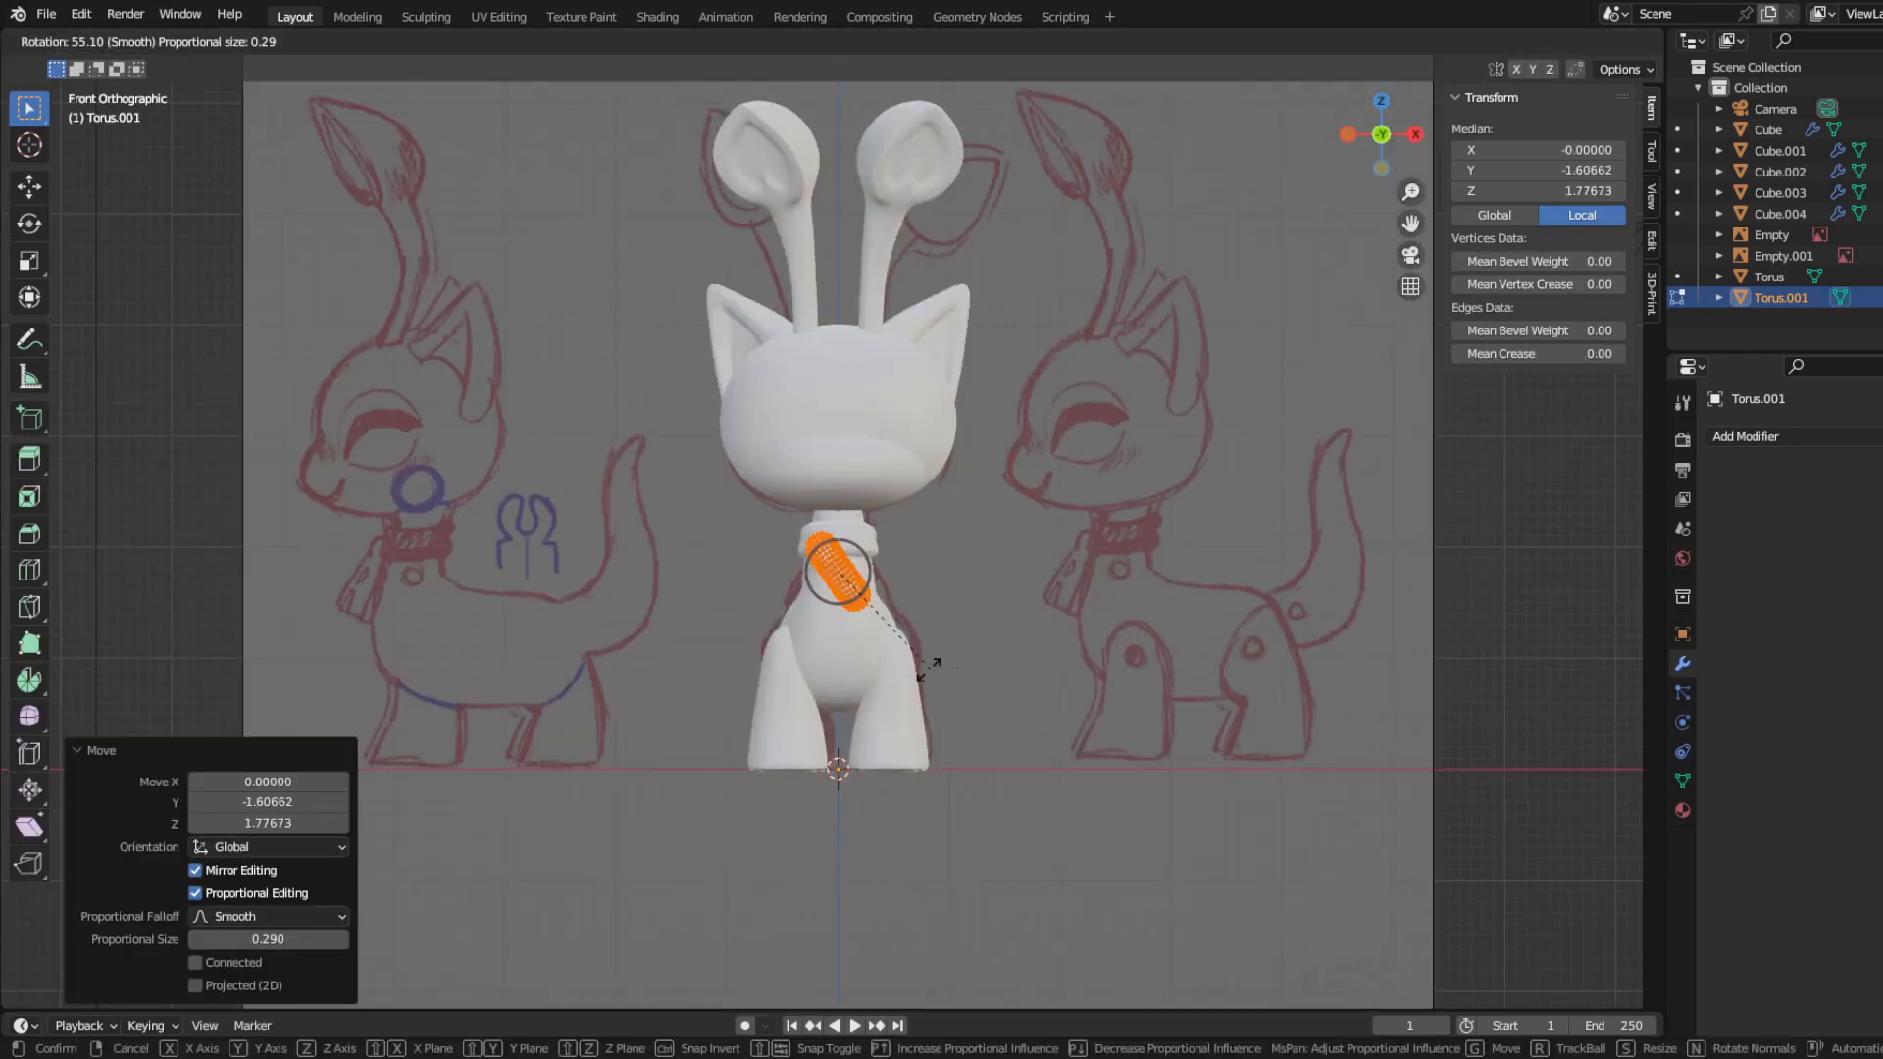
left_click(855, 693)
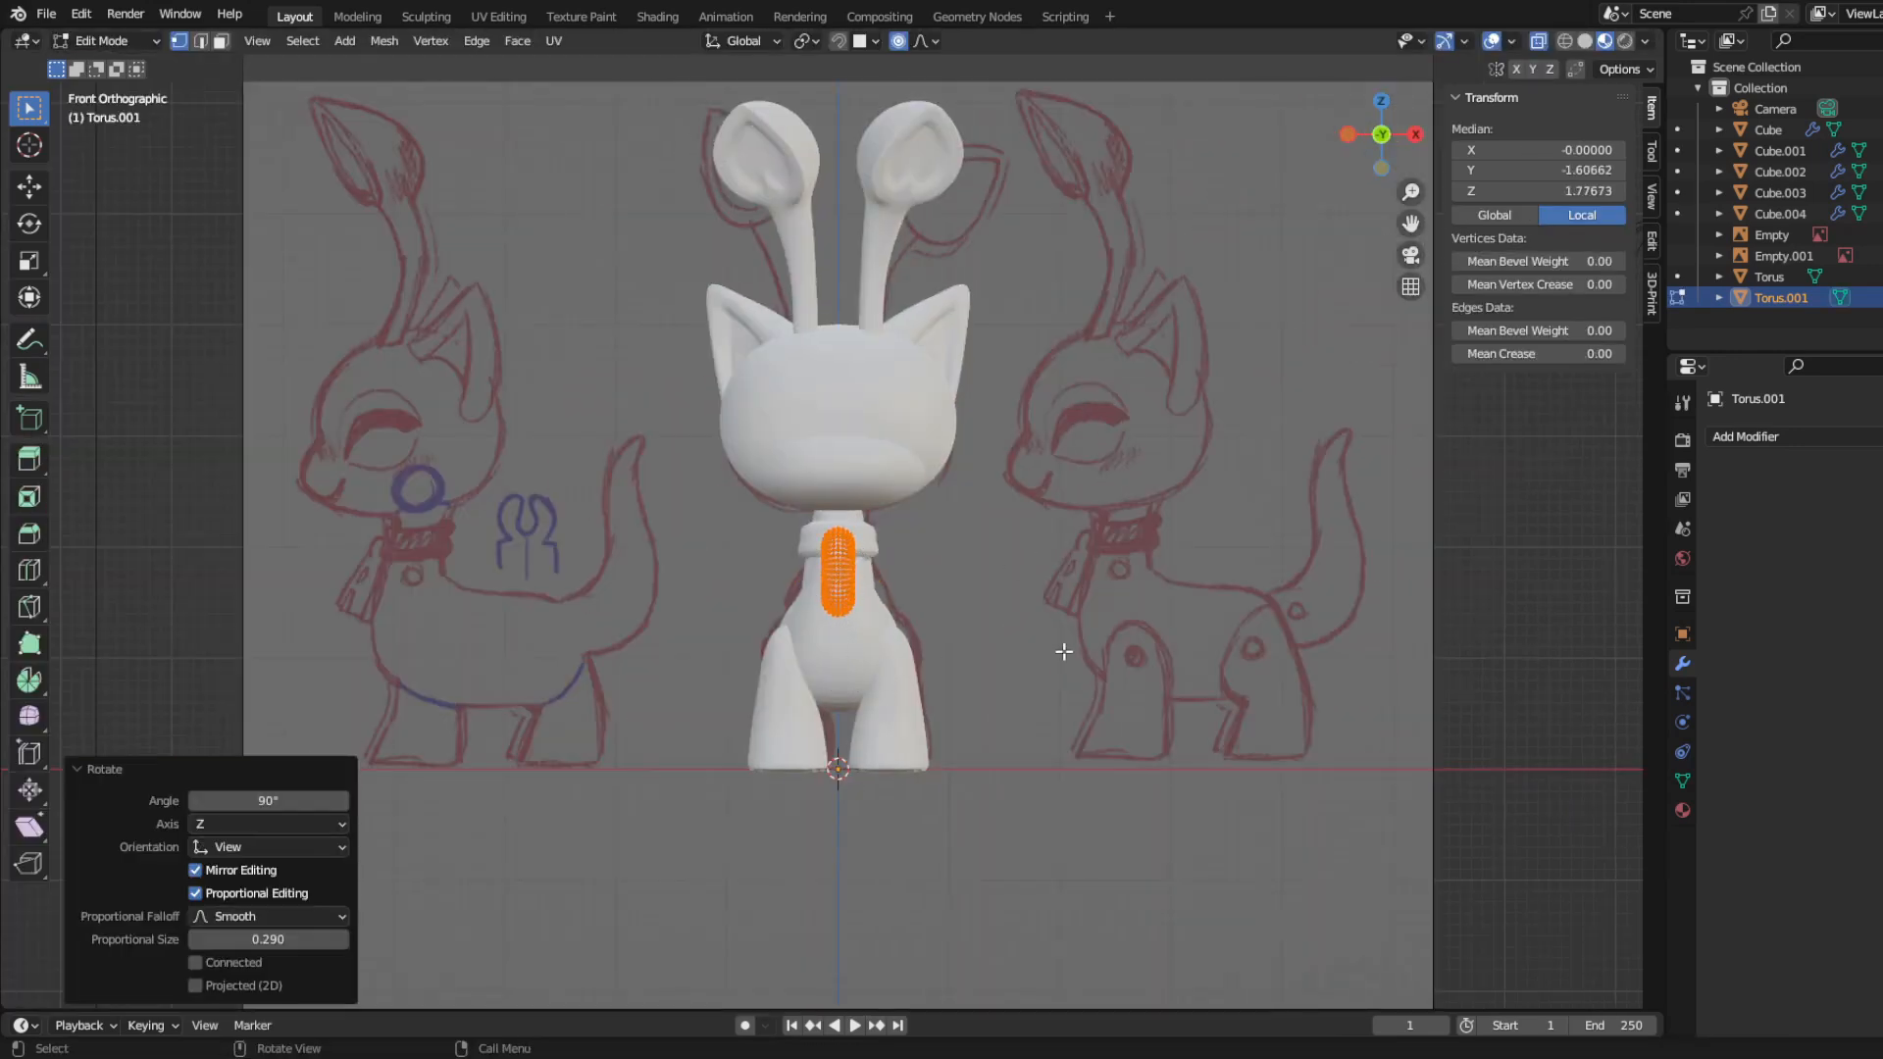
Step: Scale the upright torus down to a small ring, thicken it by 1.364 along X, and raise it toward the collar
key("s")
left_click(887, 628)
scroll(890, 632, "up", 5)
middle_click_drag(957, 773, 943, 696, "shift")
key("s")
key("x")
left_click(1006, 730)
key("g")
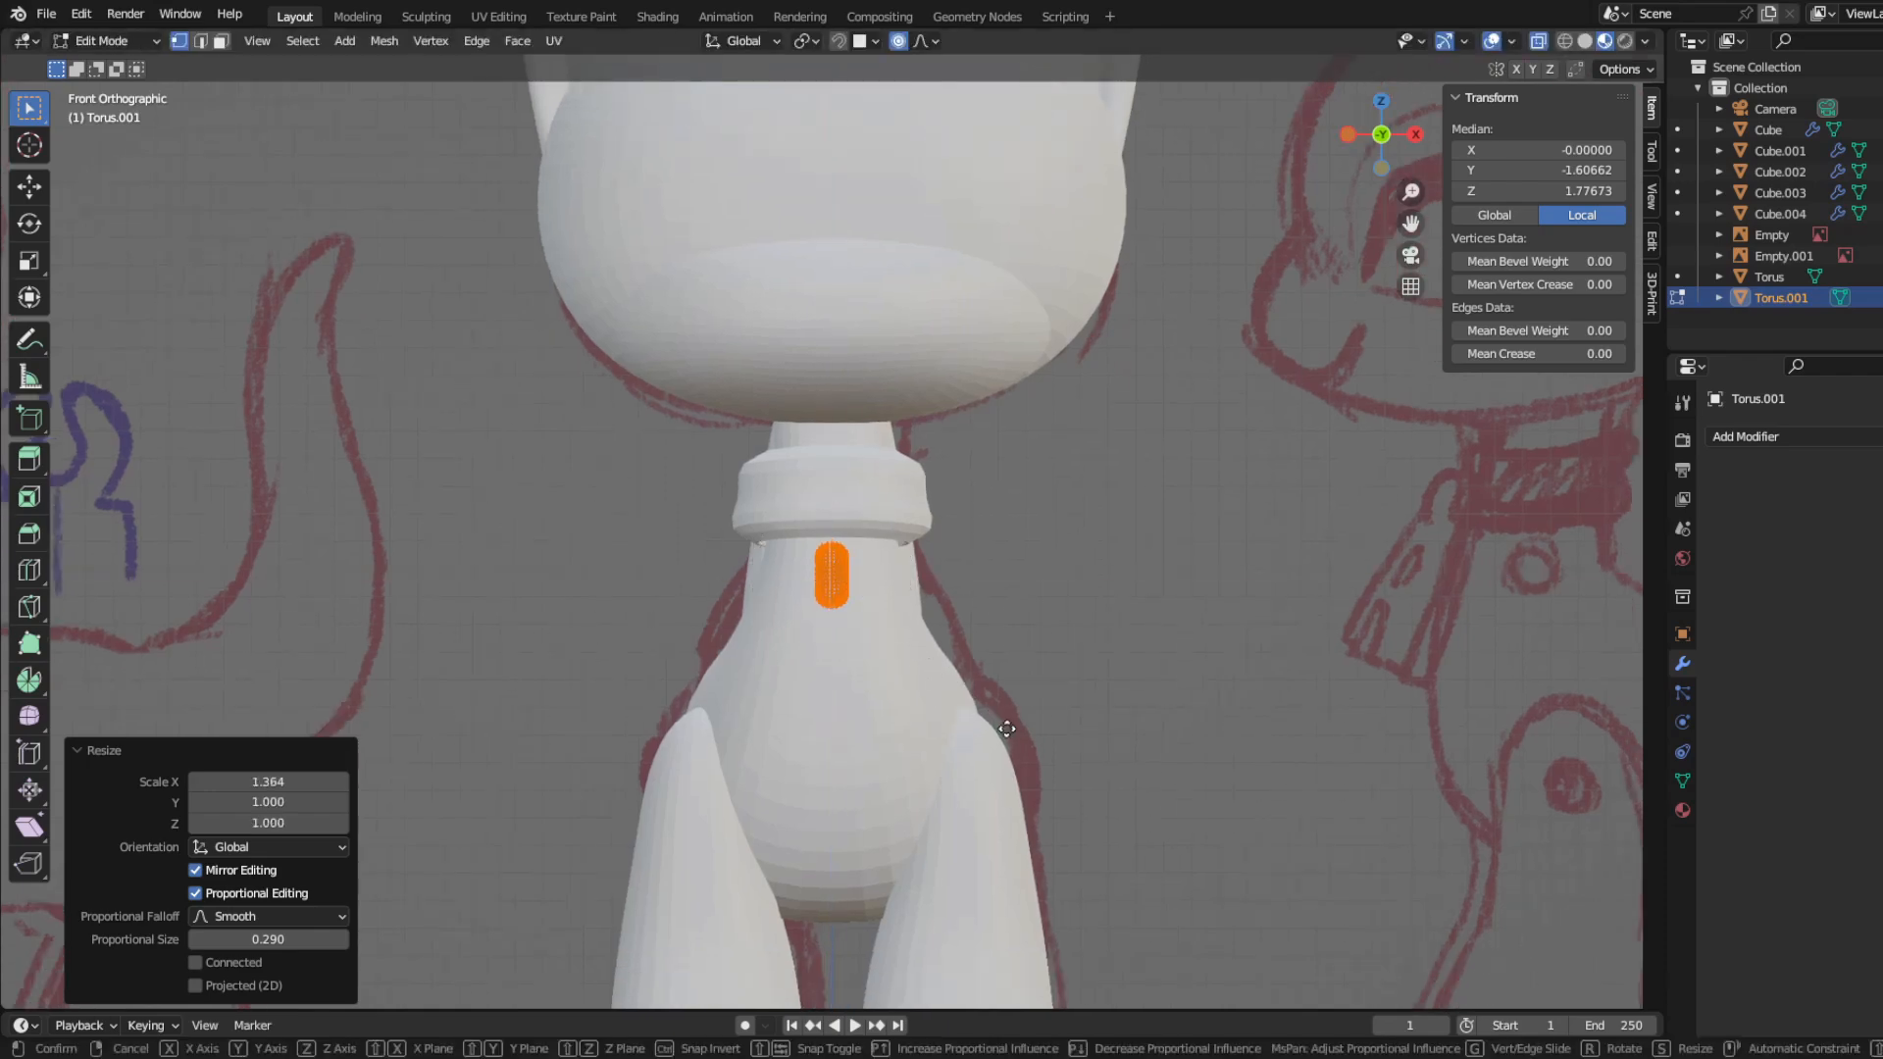
left_click(1001, 673)
Step: Move the small ring back against the collar's front in side view, and return to Object Mode
key("KP_3")
key("g")
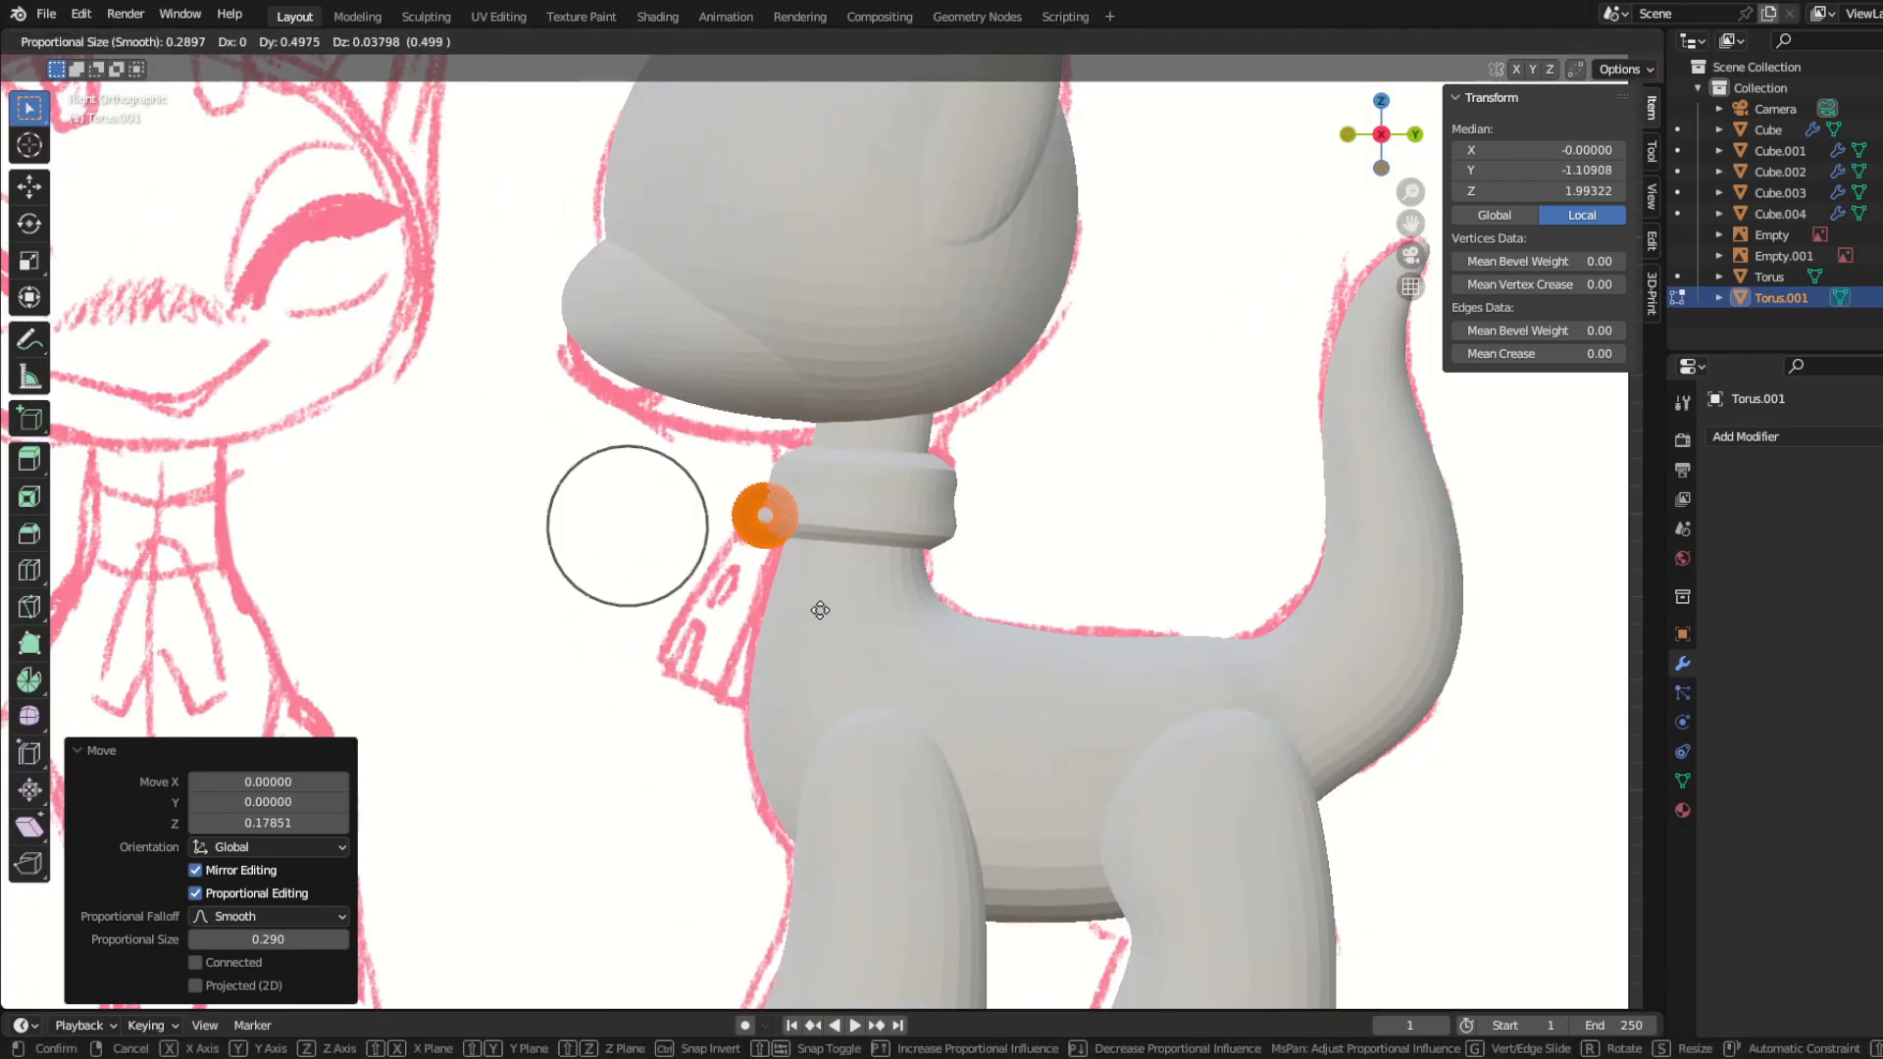
left_click(820, 608)
key("Tab")
middle_click_drag(818, 606, 769, 593)
scroll(761, 592, "up", 3)
key("KP_3")
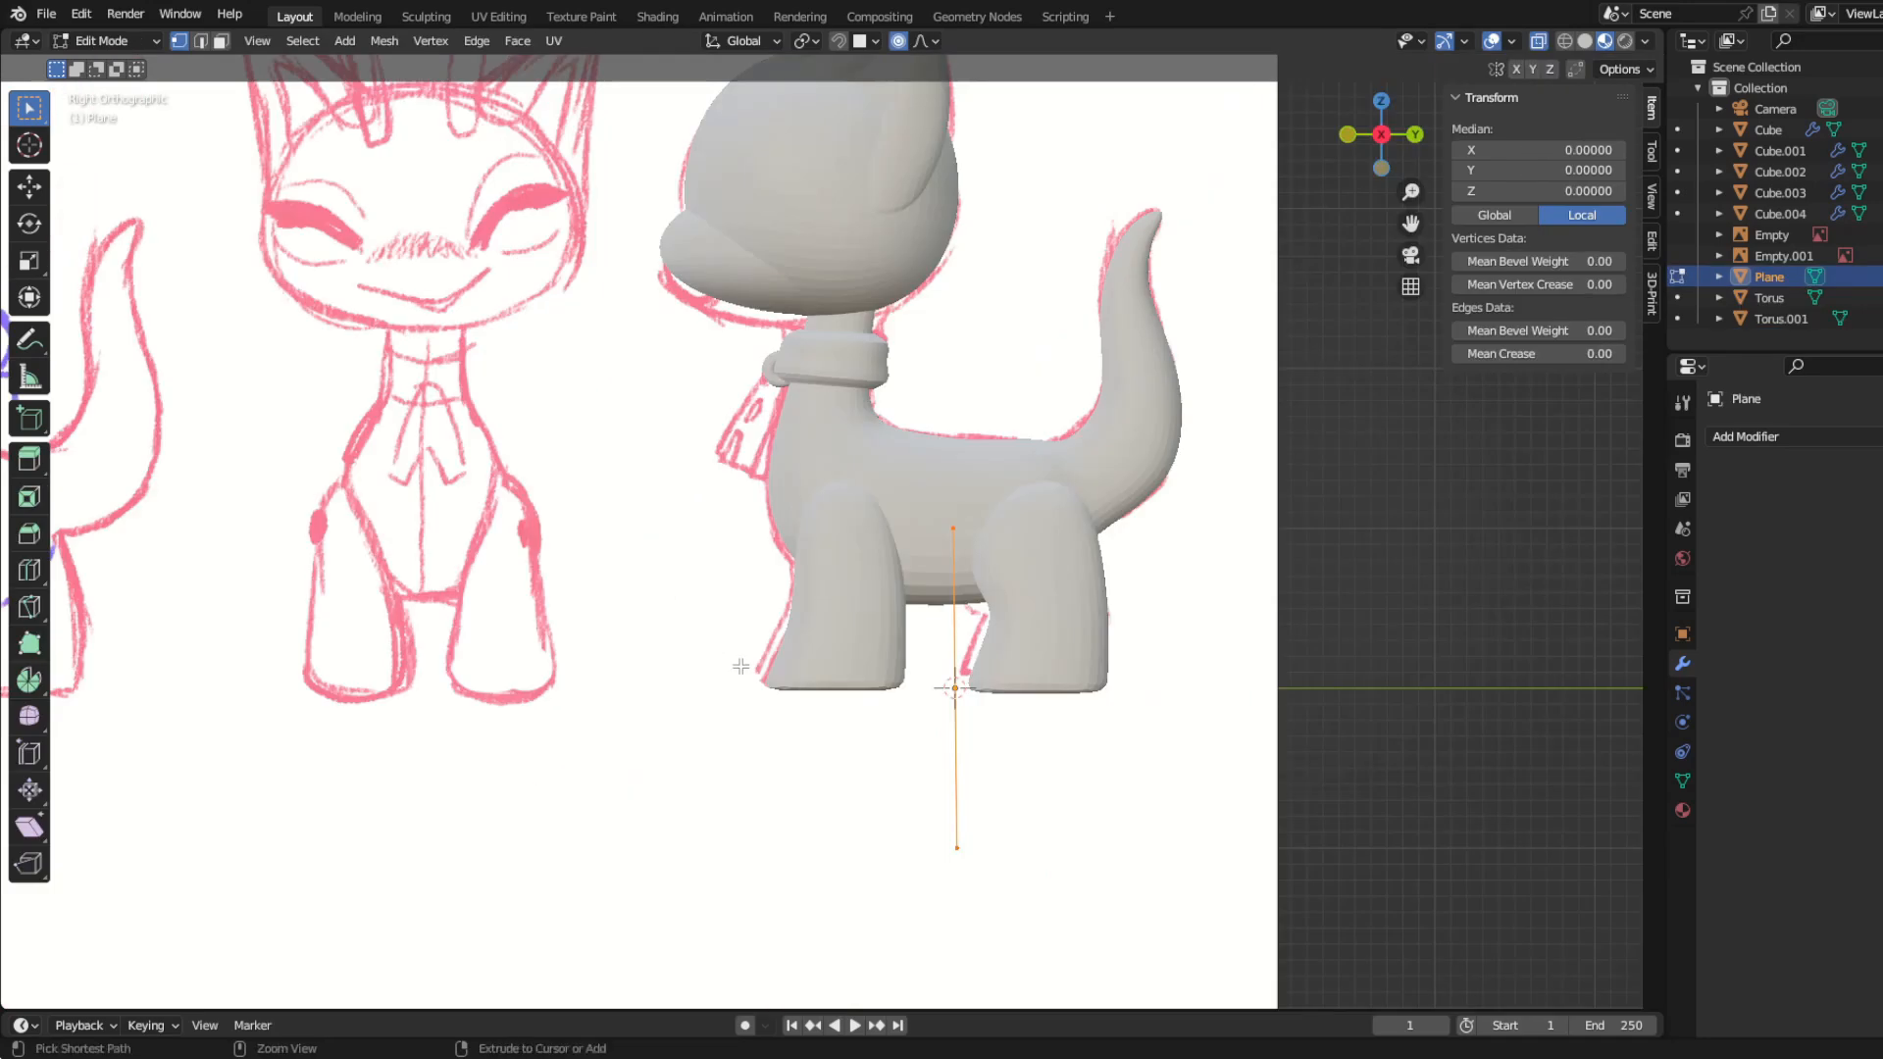
Step: Add a plane, rotate it upright in side view, and move it in front of the chest
key("r")
left_click(1044, 493)
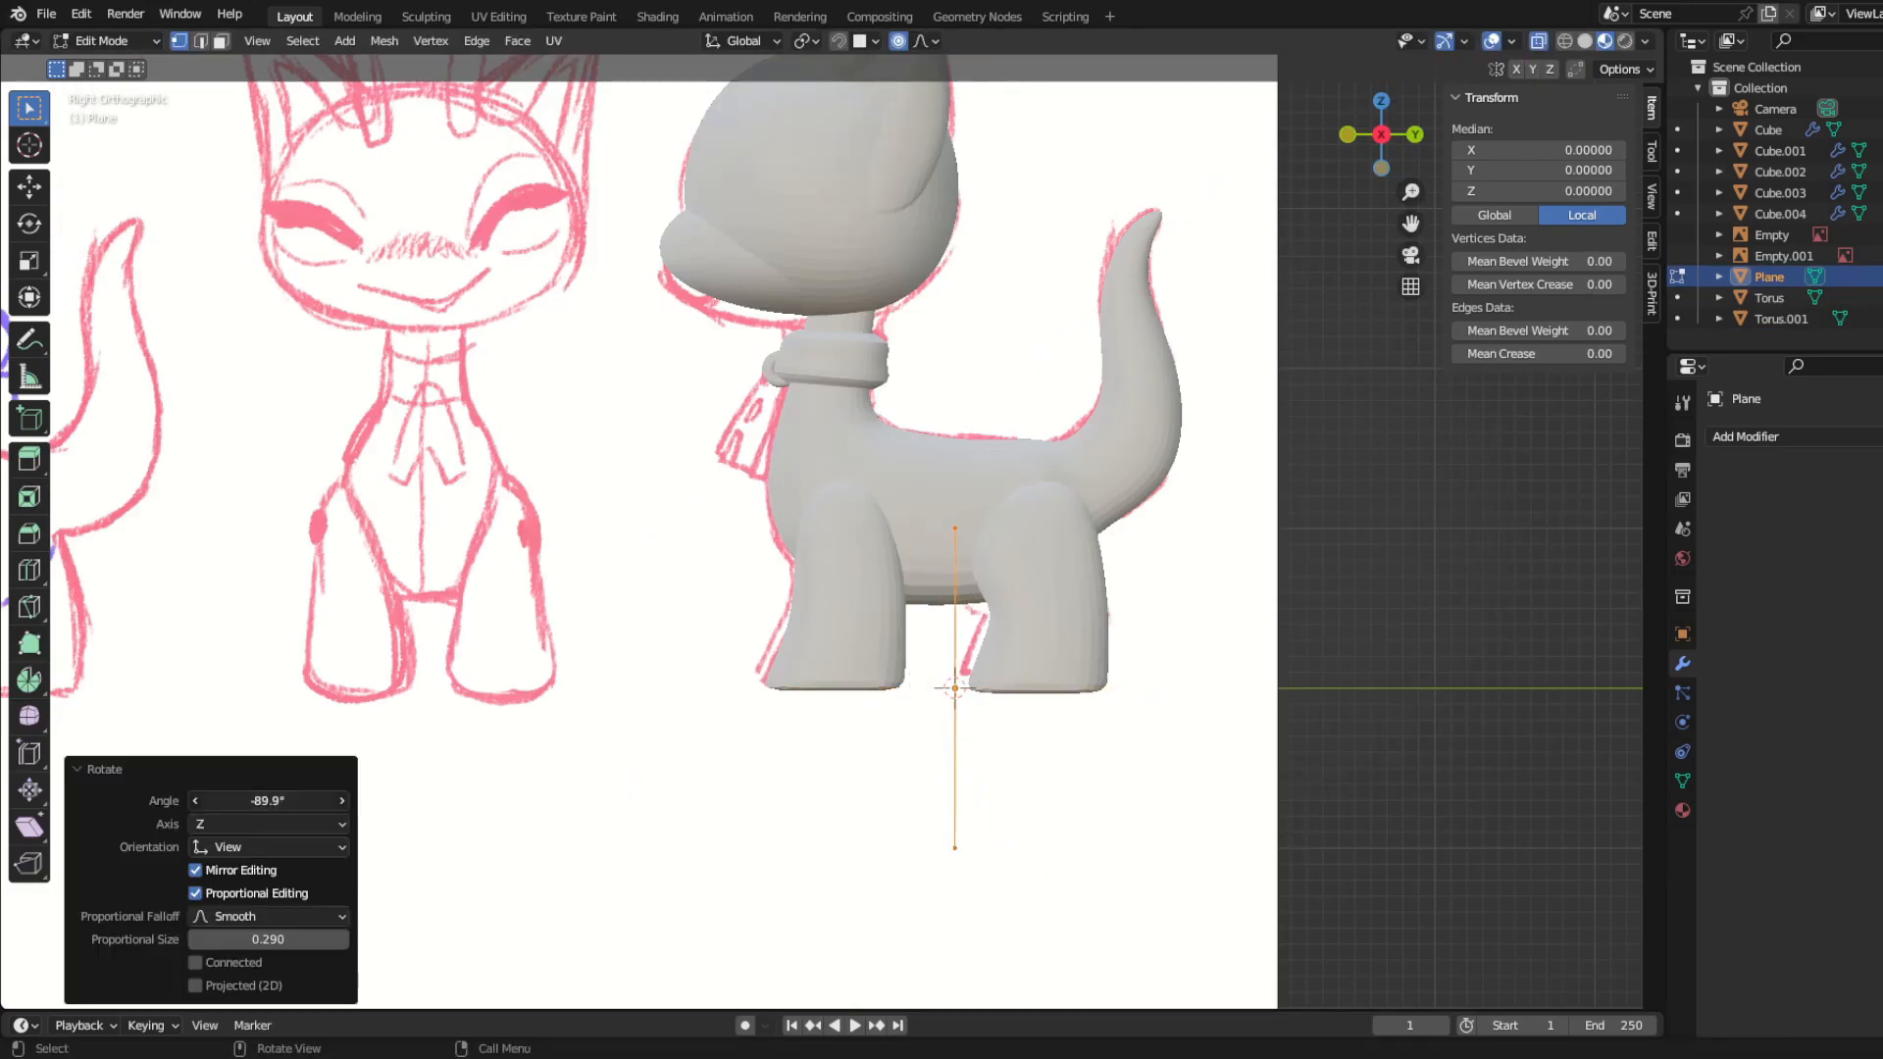
key("Return")
key("g")
left_click(822, 577)
key("KP_1")
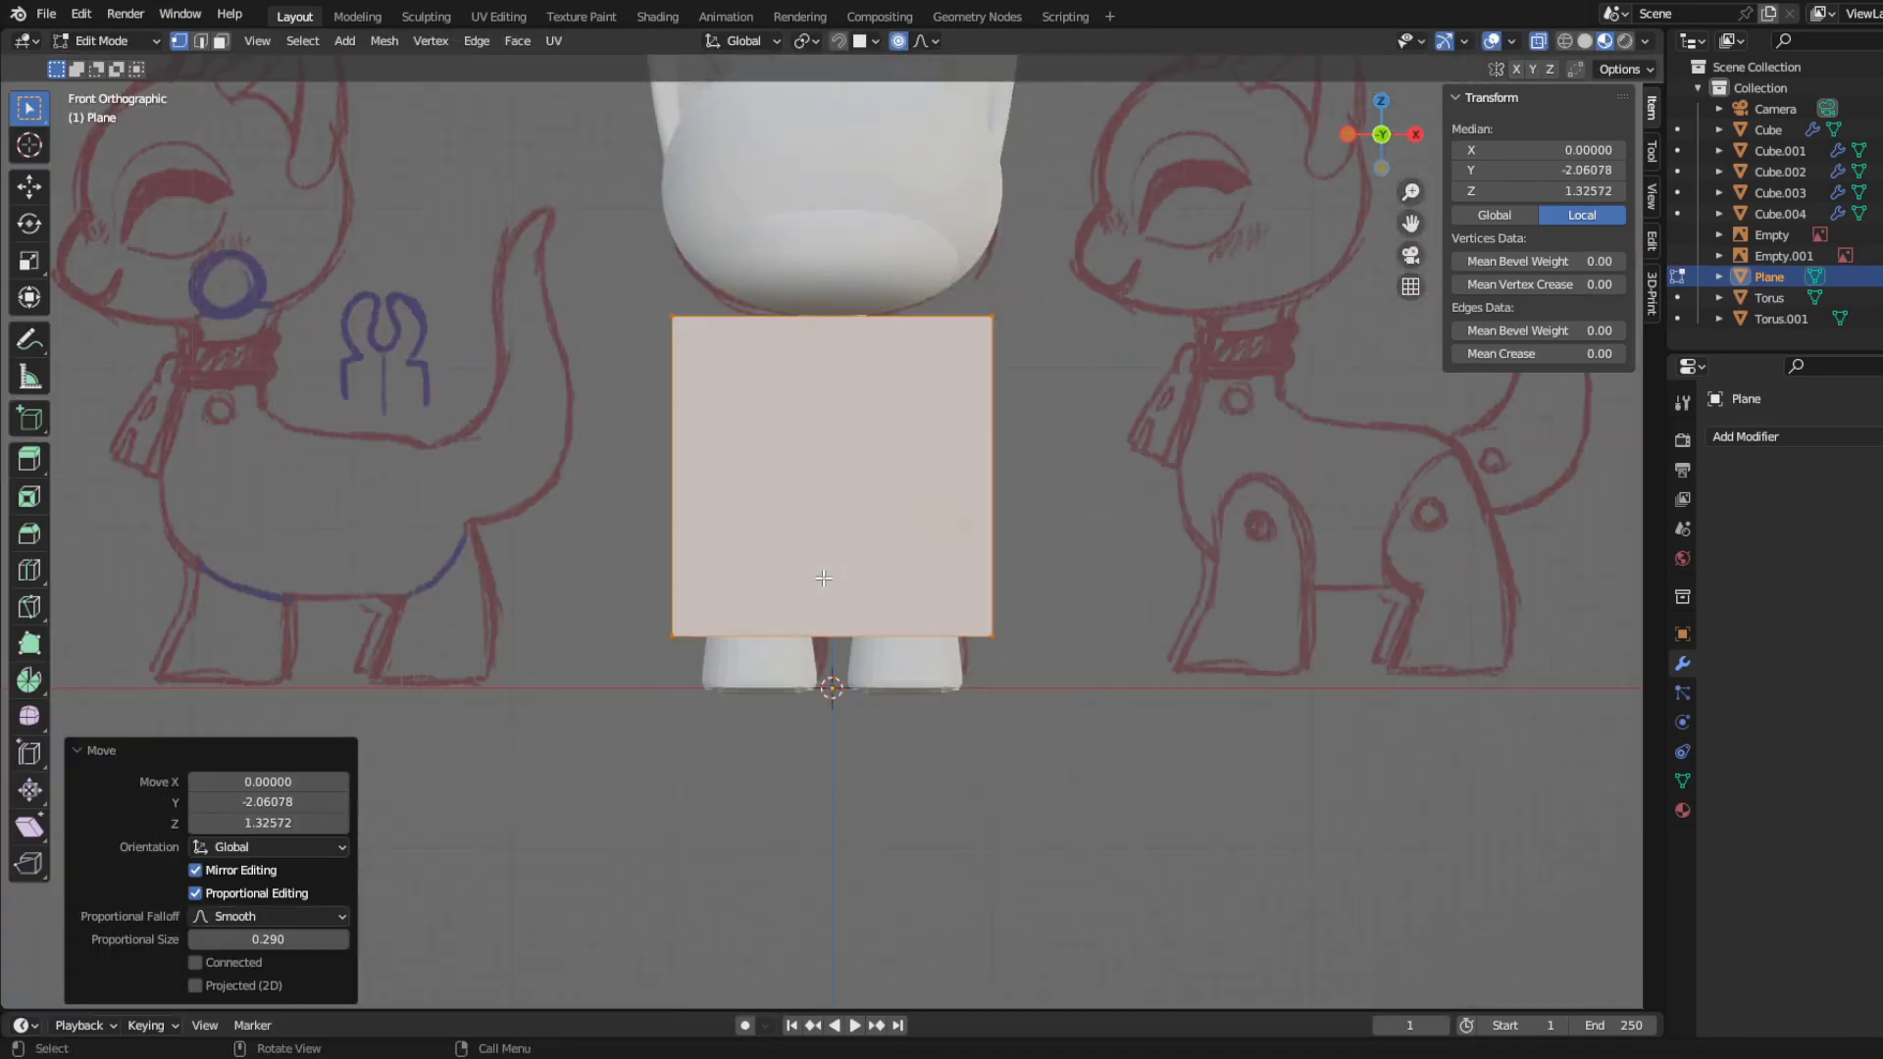
Step: Scale the upright plane down by 0.322 in front view
scroll(1079, 638, "up", 3)
middle_click_drag(1089, 639, 871, 669, "shift")
scroll(874, 669, "down", 1)
key("s")
left_click(701, 571)
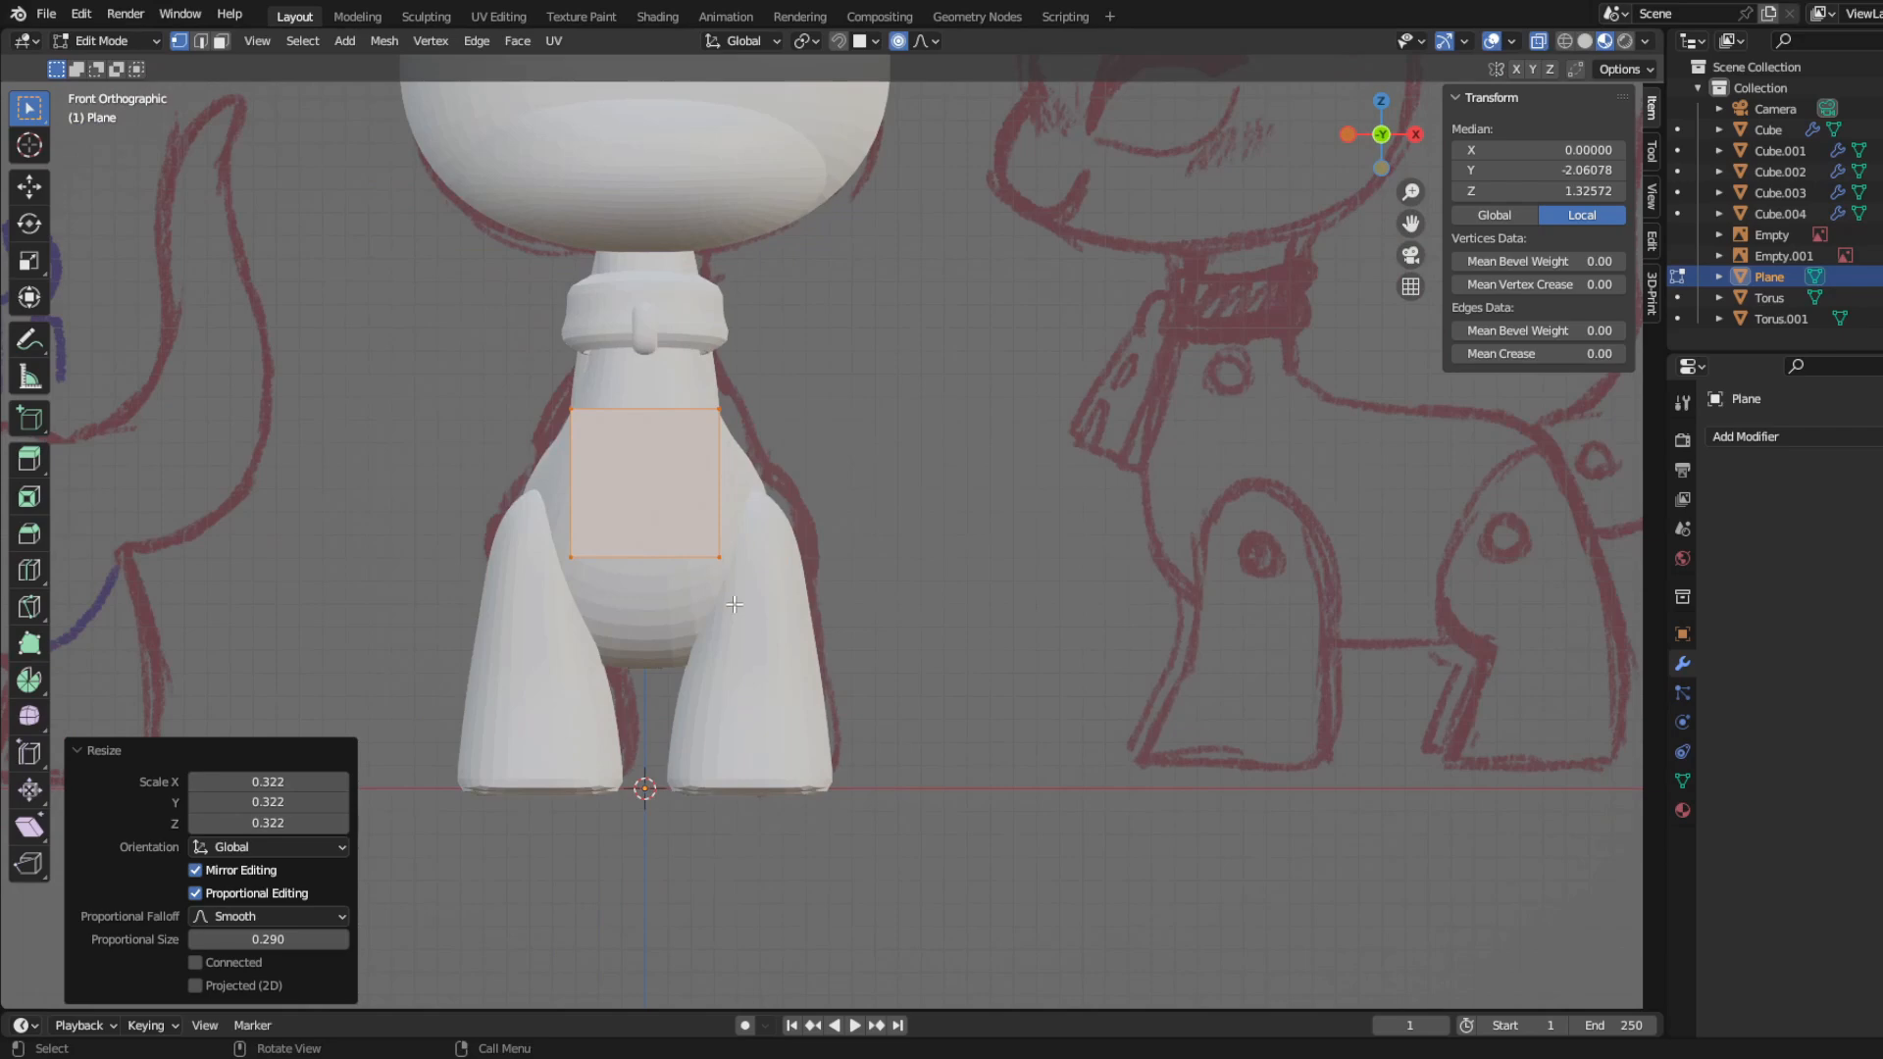
Step: Hide the body in Object Mode, and open the chest plane in Edit Mode
scroll(733, 605, "down", 3)
key("ctrl+Tab")
key("ctrl+Tab")
scroll(550, 567, "up", 2)
middle_click_drag(659, 596, 763, 690, "shift")
left_click(762, 691)
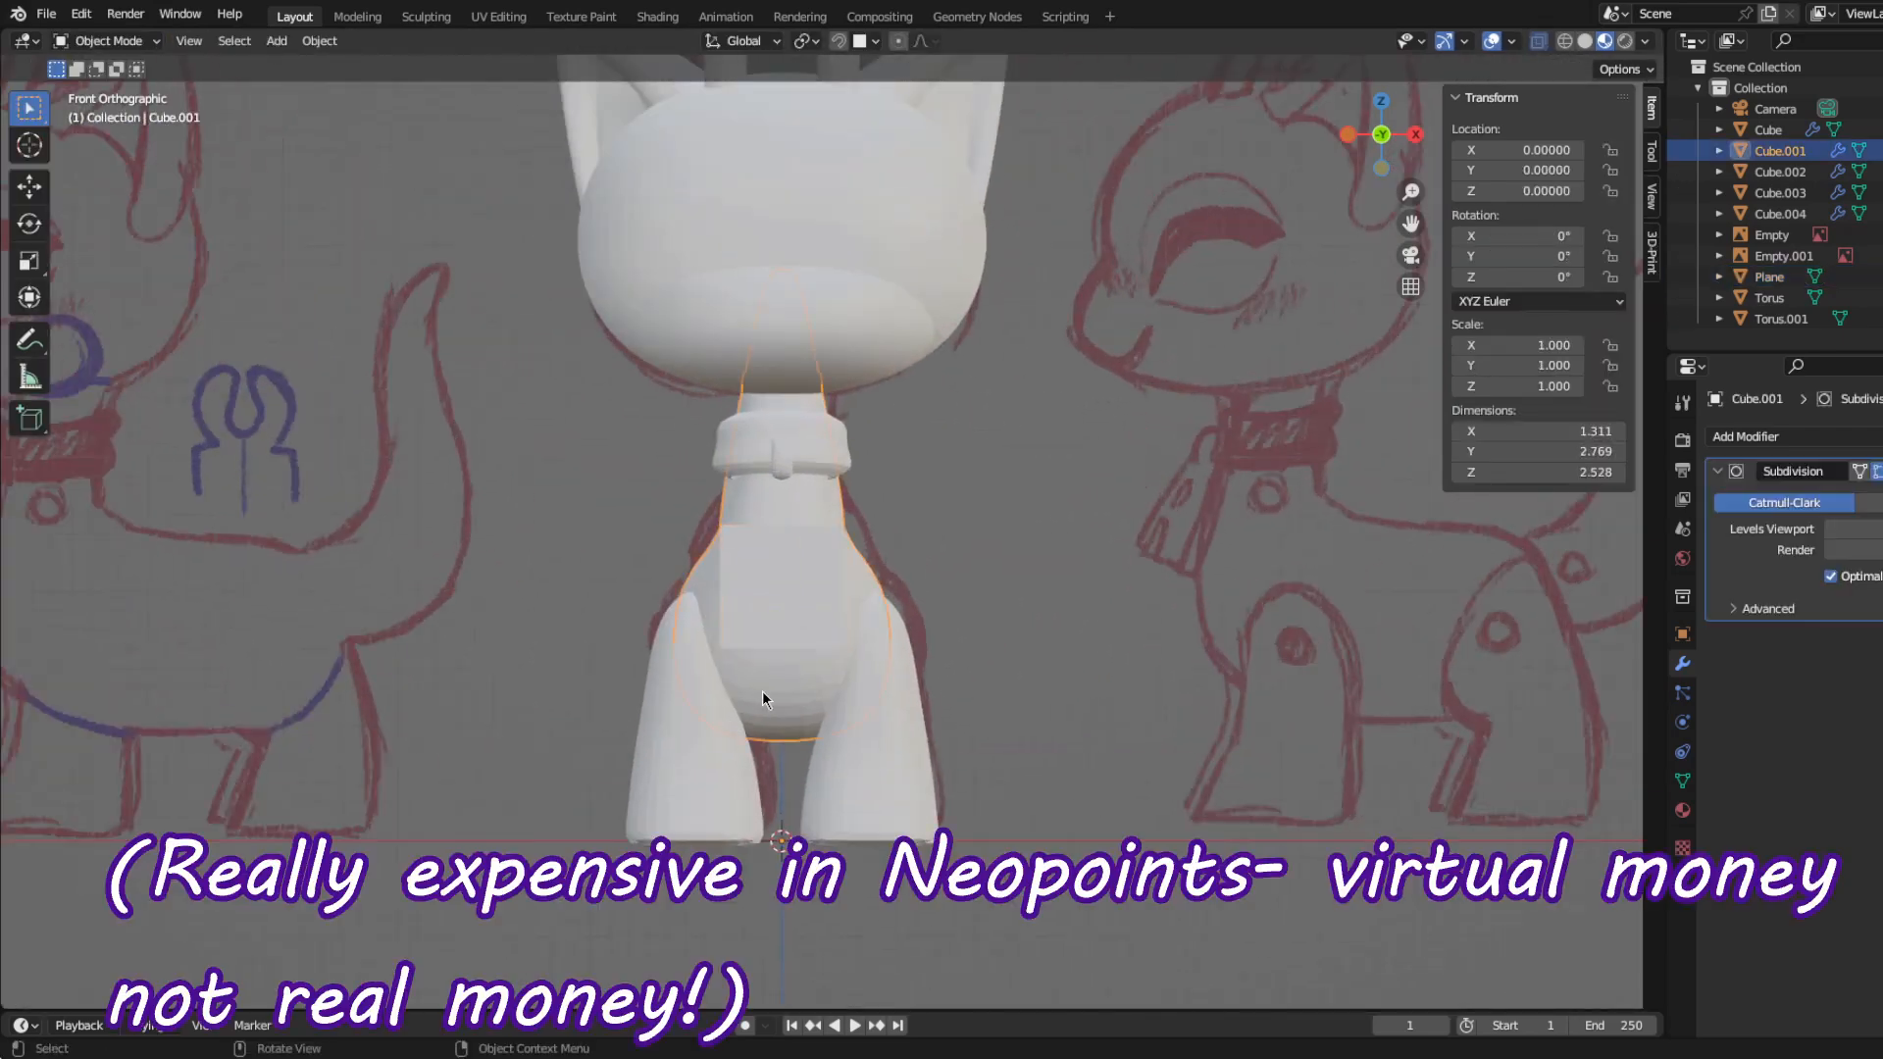
key("h")
left_click(790, 457)
left_click(805, 599)
key("Tab")
scroll(652, 619, "up", 4)
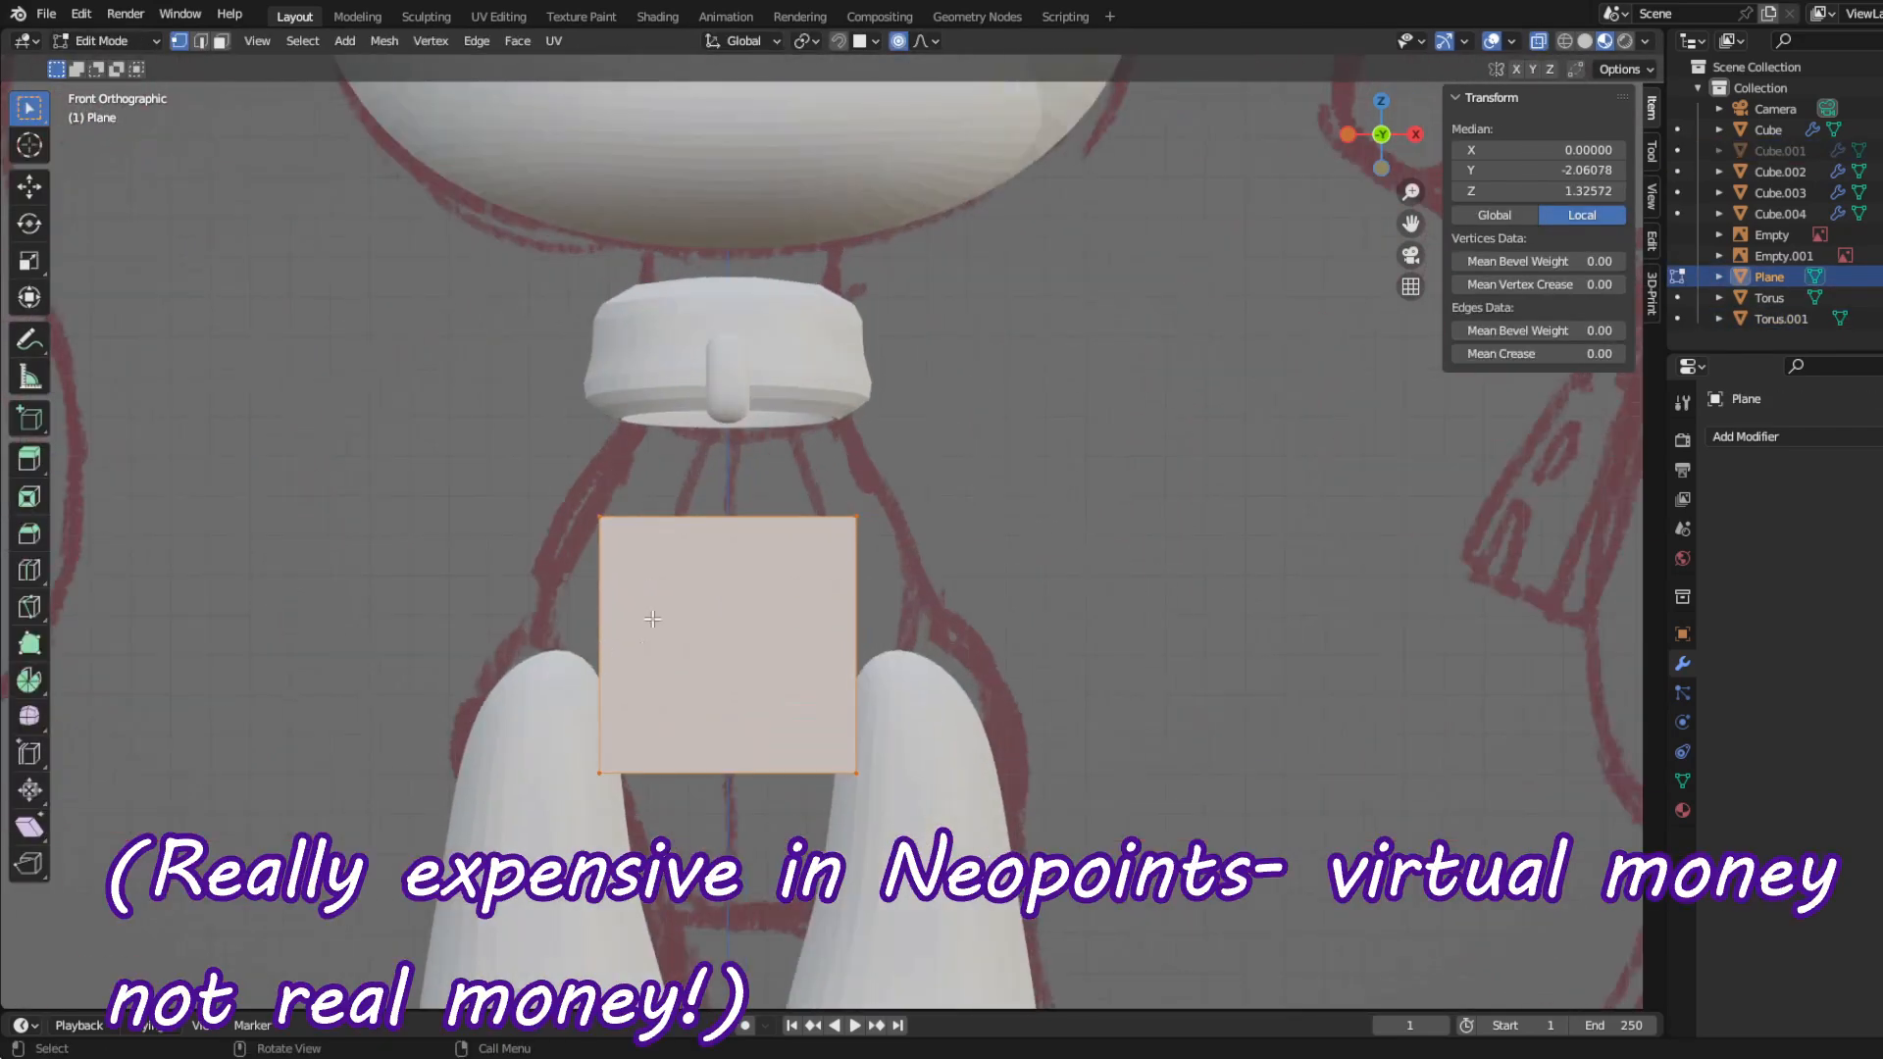
key("g")
left_click(975, 793)
scroll(975, 793, "up", 1)
key("s")
left_click(788, 643)
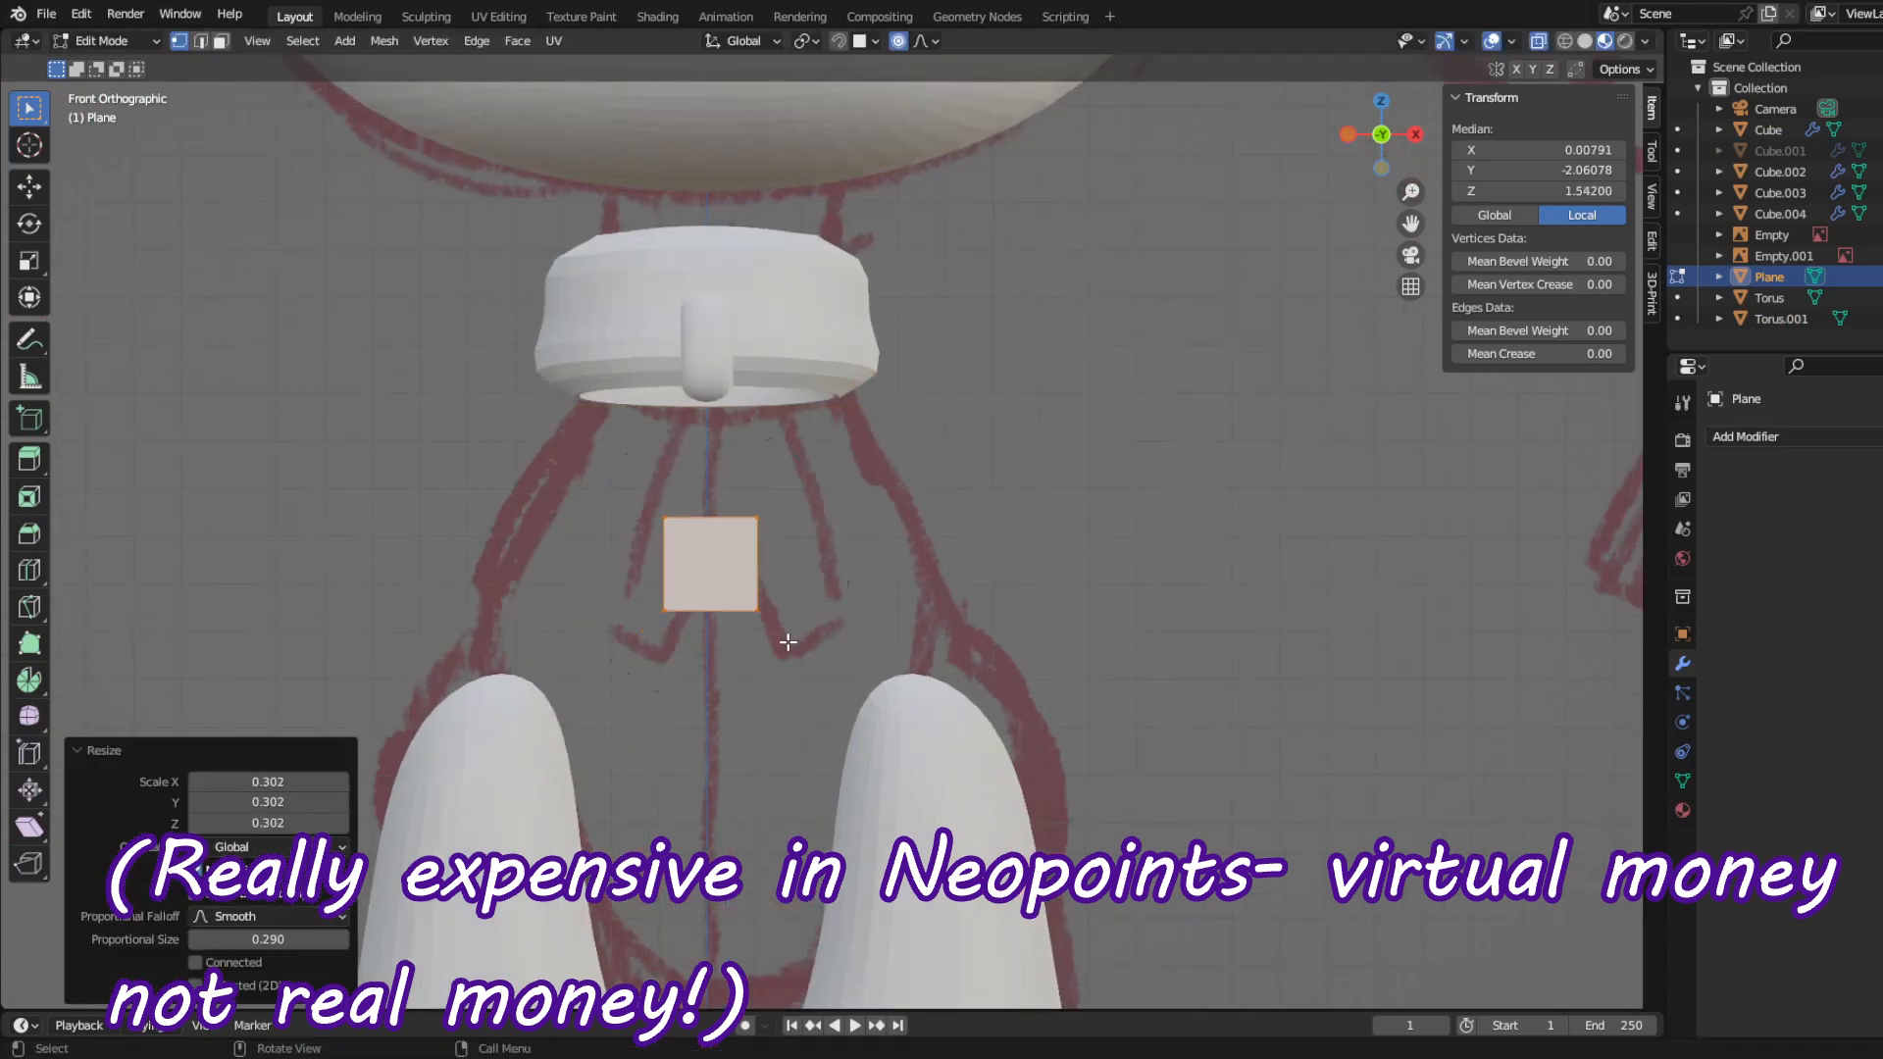
key("g")
right_click(780, 515)
key("ctrl+z")
middle_click_drag(818, 663, 889, 675, "shift")
scroll(889, 675, "up", 1)
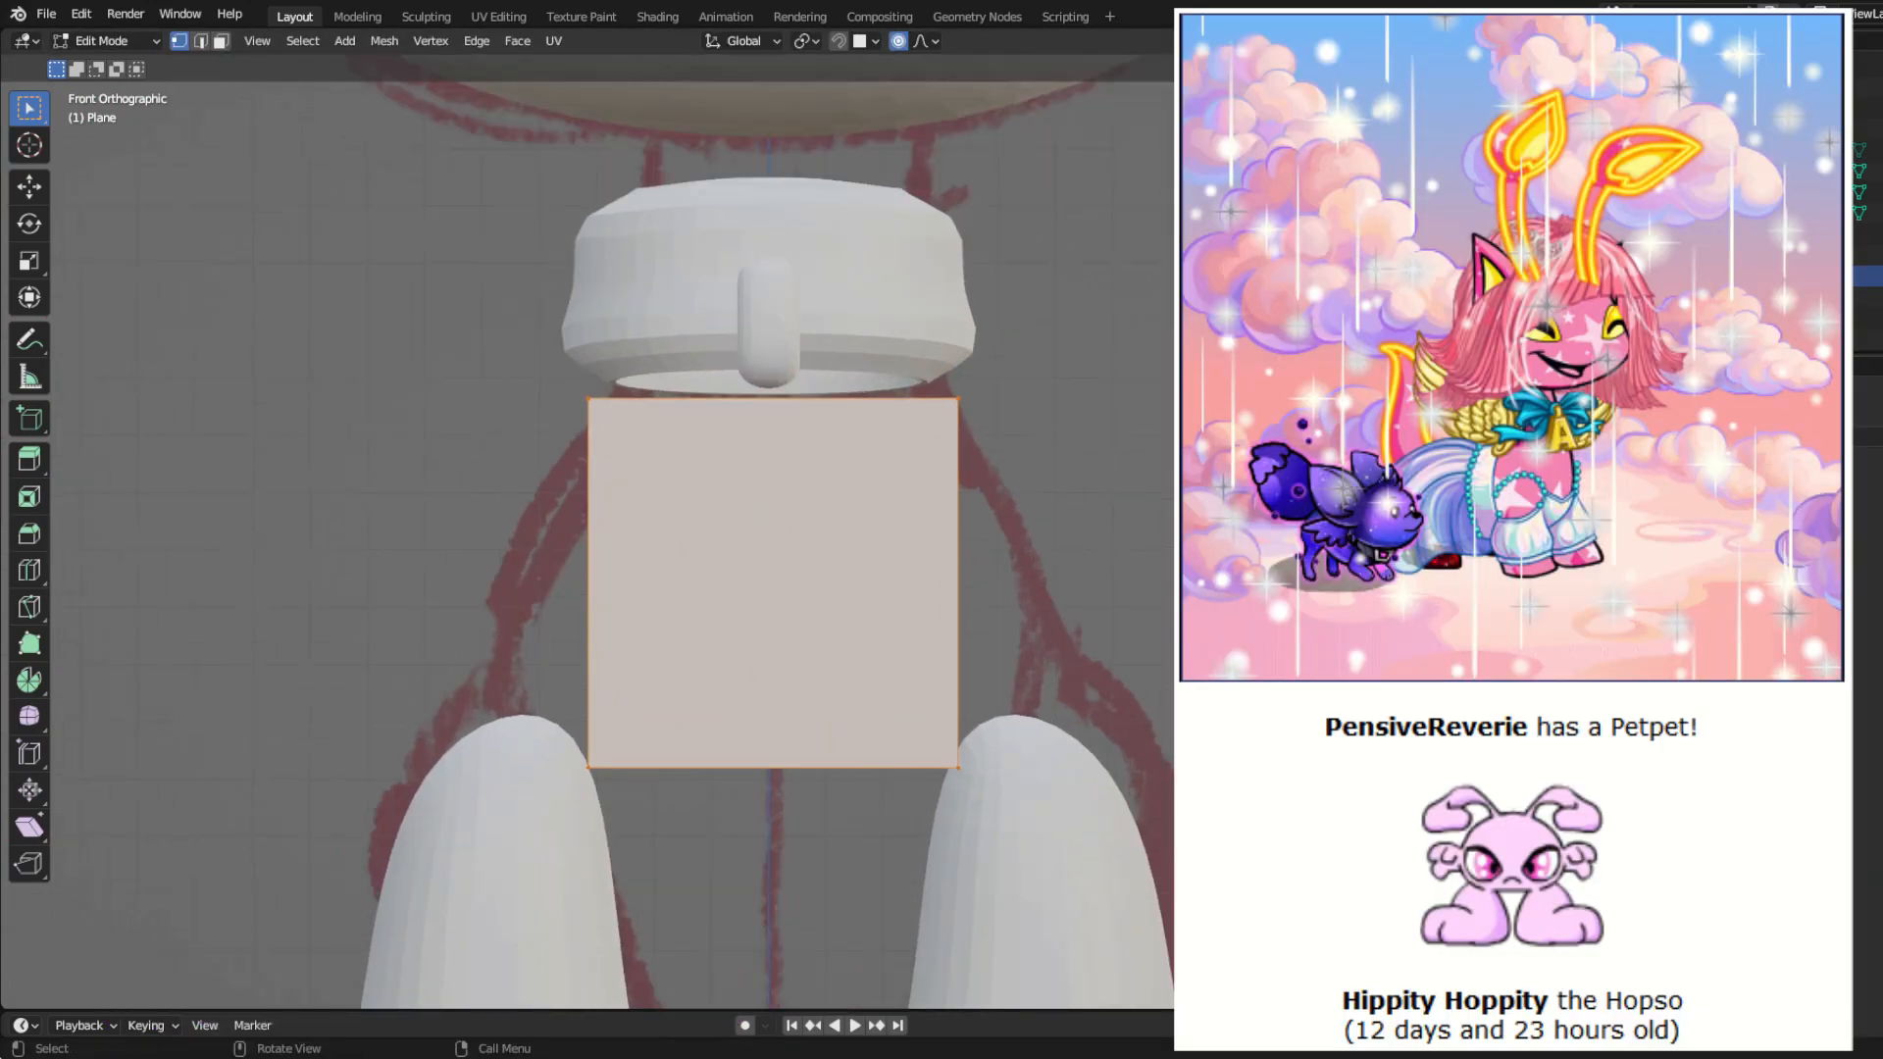
left_click_drag(1095, 601, 907, 358)
key("g")
right_click(834, 442)
scroll(958, 613, "down", 3)
key("ctrl+z")
key("ctrl+z")
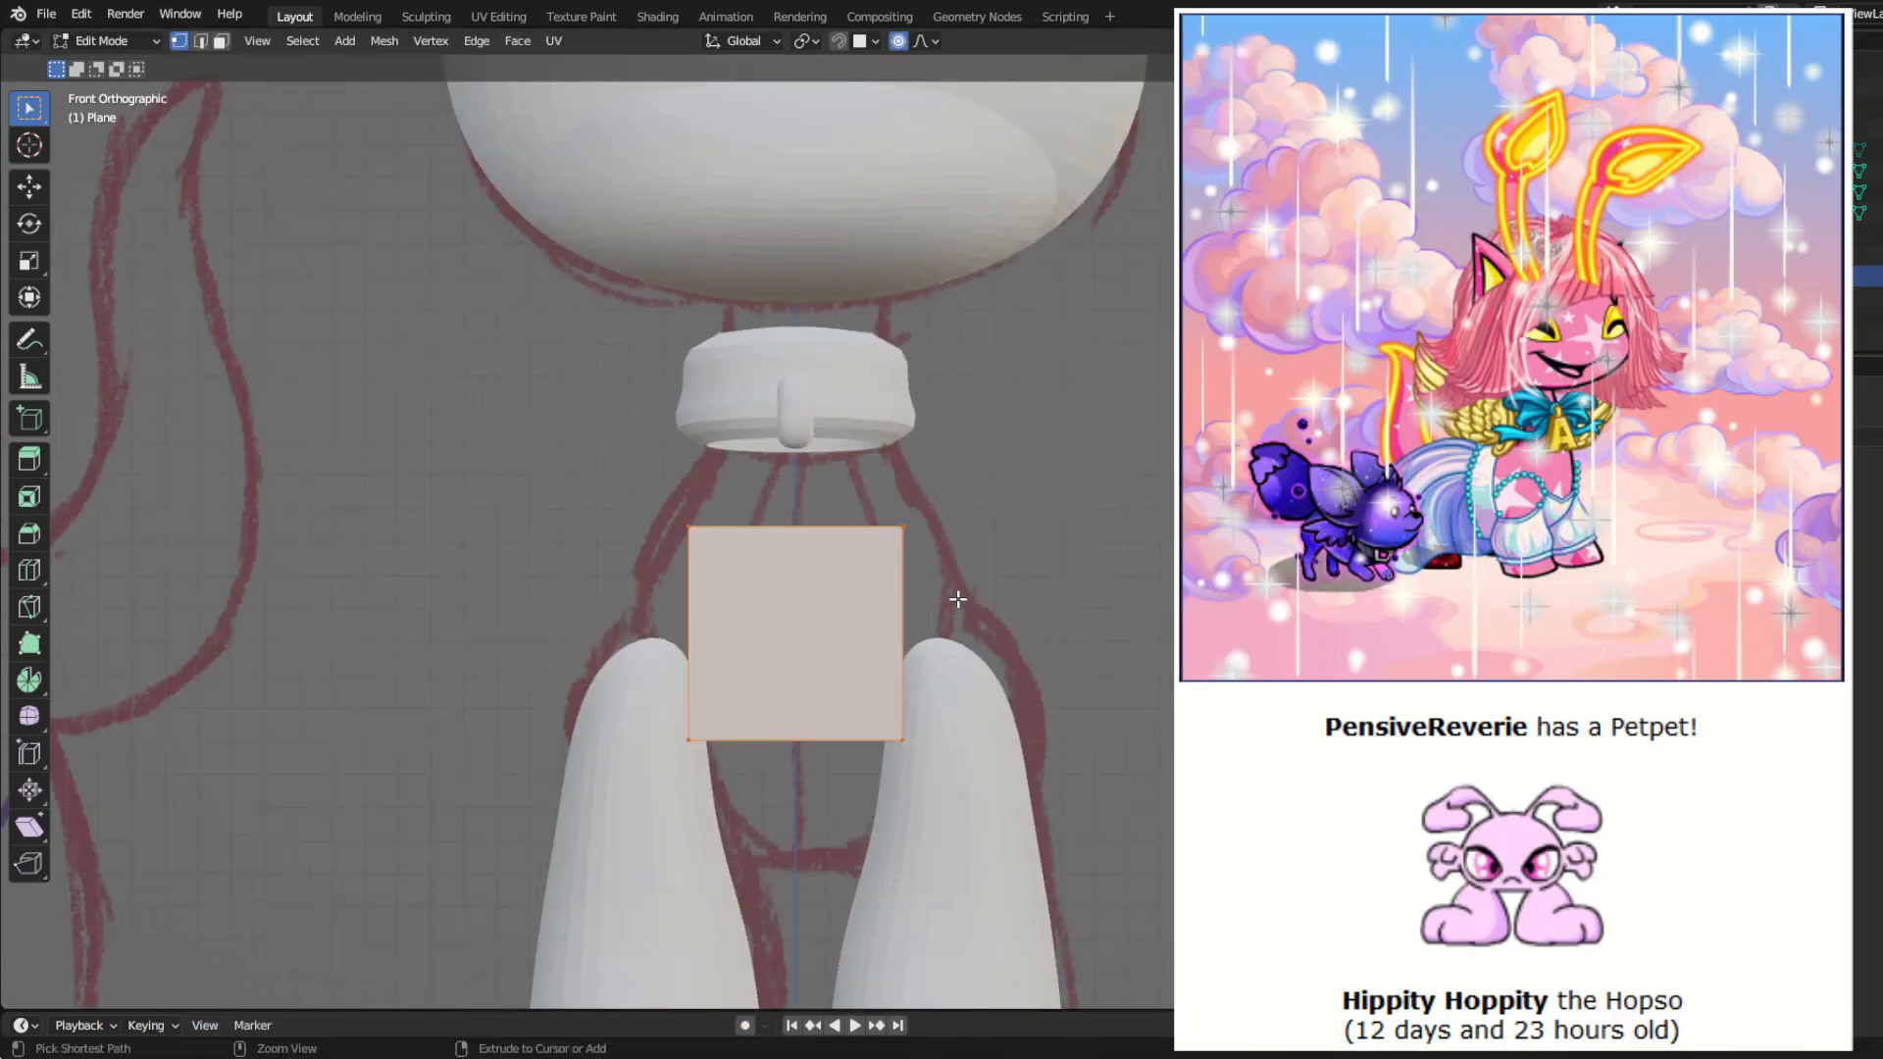
Step: Raise the plane about 0.307 along the Z axis to the collar's lower edge
key("g")
key("z")
left_click(1038, 664)
key("s")
right_click(1021, 638)
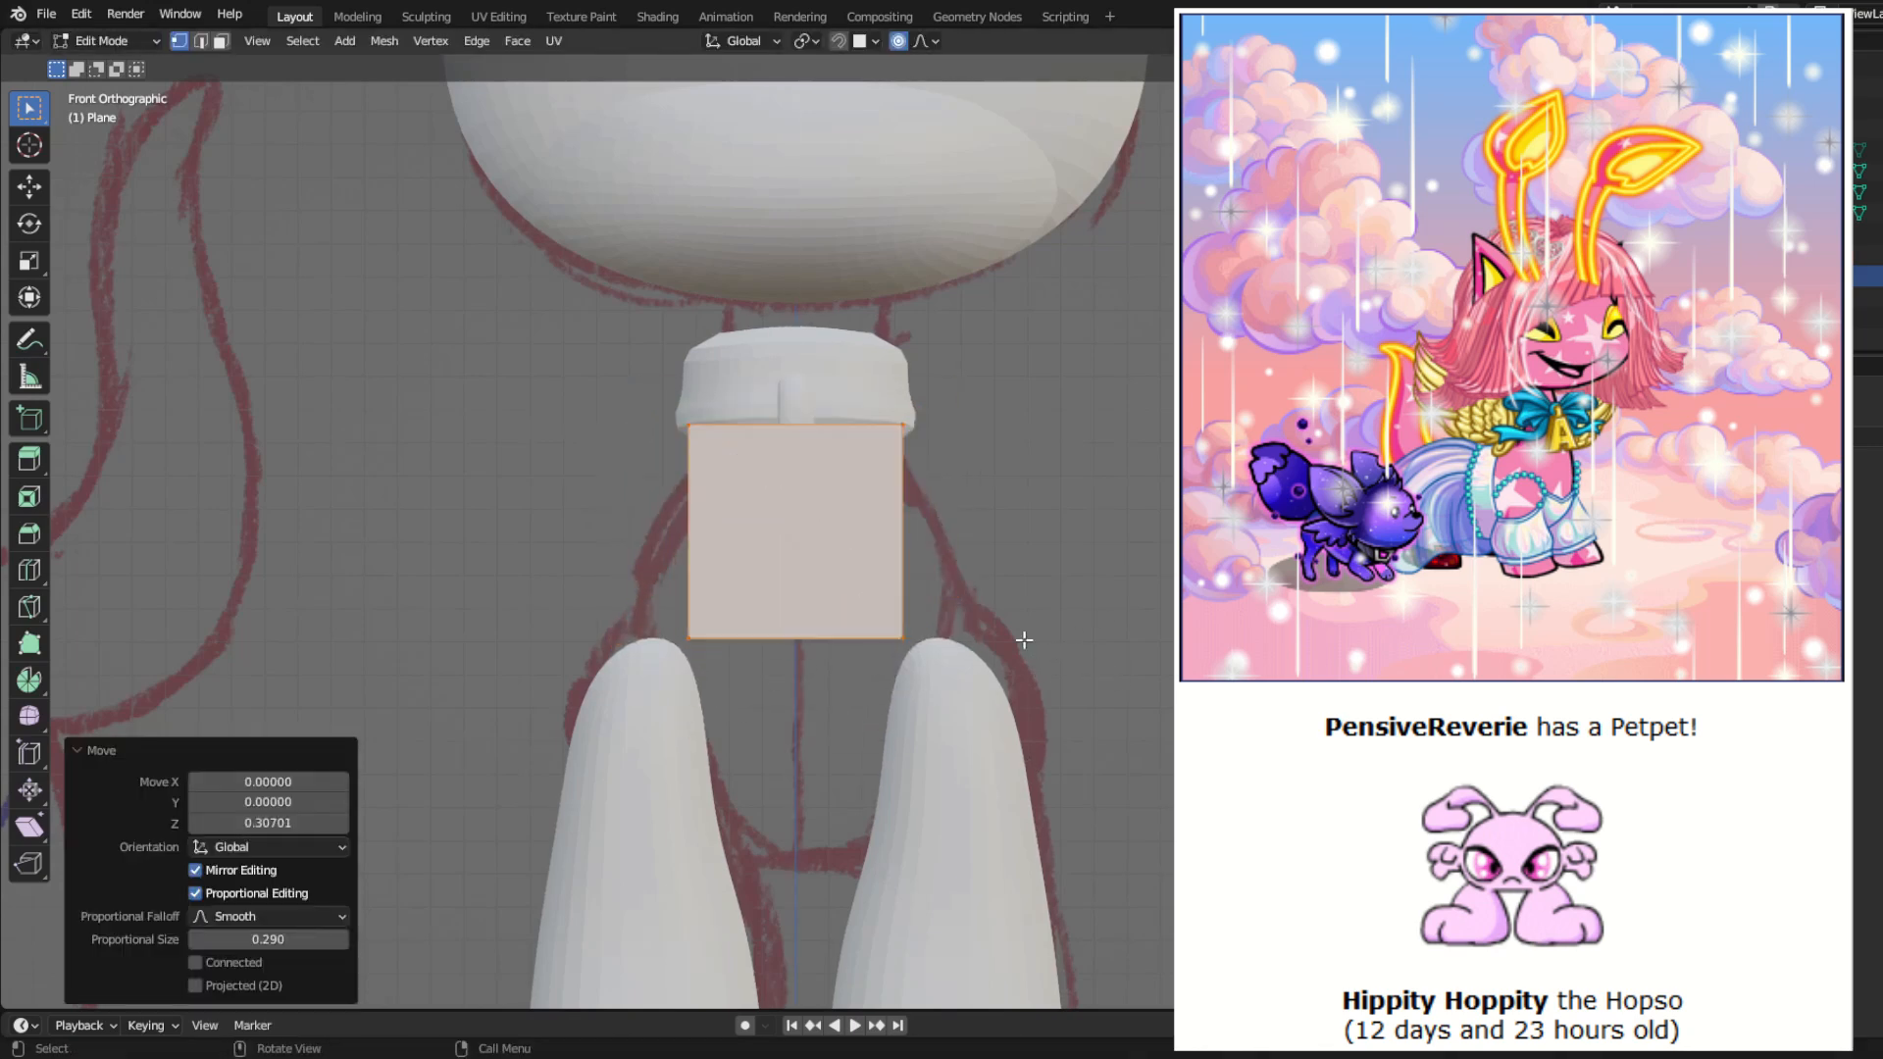
Step: Scale the whole plane down by 0.247 and raise it along Z to the bottom of the collar ring
scroll(1021, 638, "up", 2)
left_click_drag(521, 291, 1098, 515)
left_click_drag(533, 260, 1089, 888)
key("s")
left_click(851, 649)
key("g")
key("z")
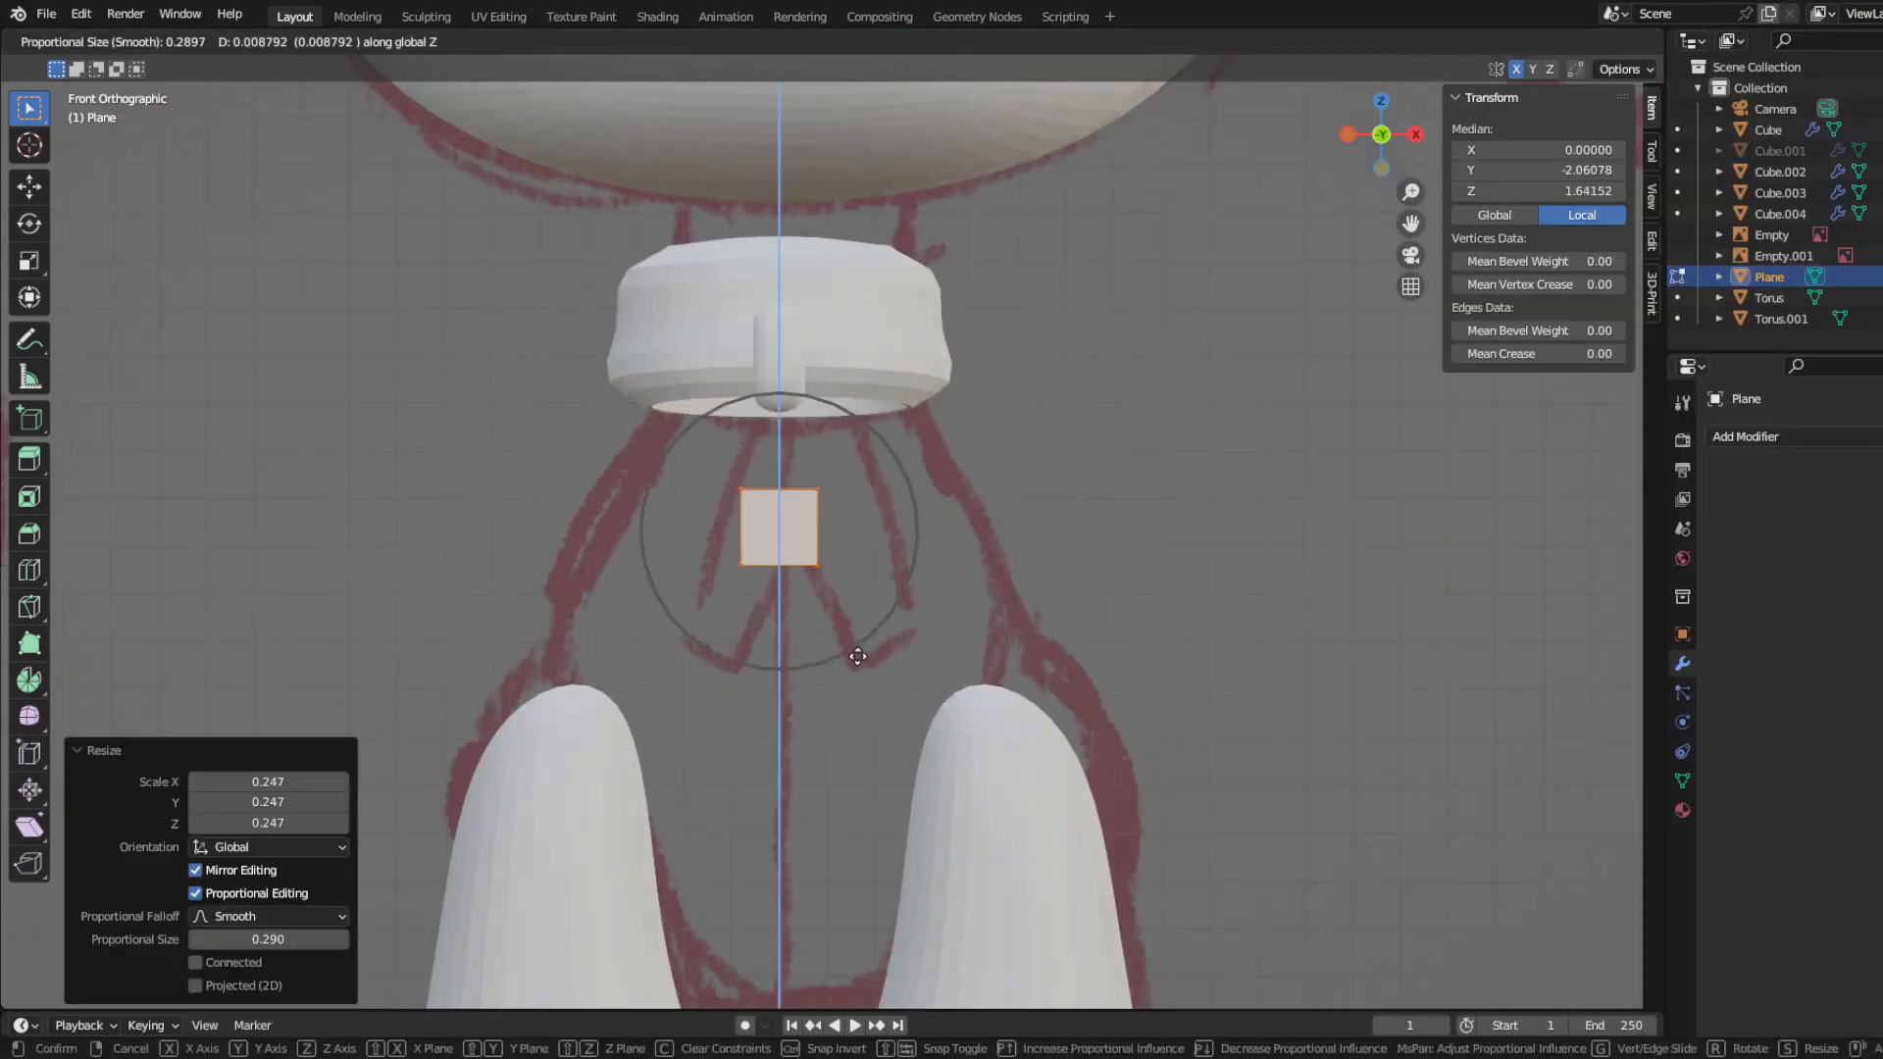
left_click(839, 563)
Step: Raise the plane's lower edge about 0.055 along Z and scale that edge wider to form a trapezoid
left_click_drag(690, 447, 930, 549)
key("g")
key("z")
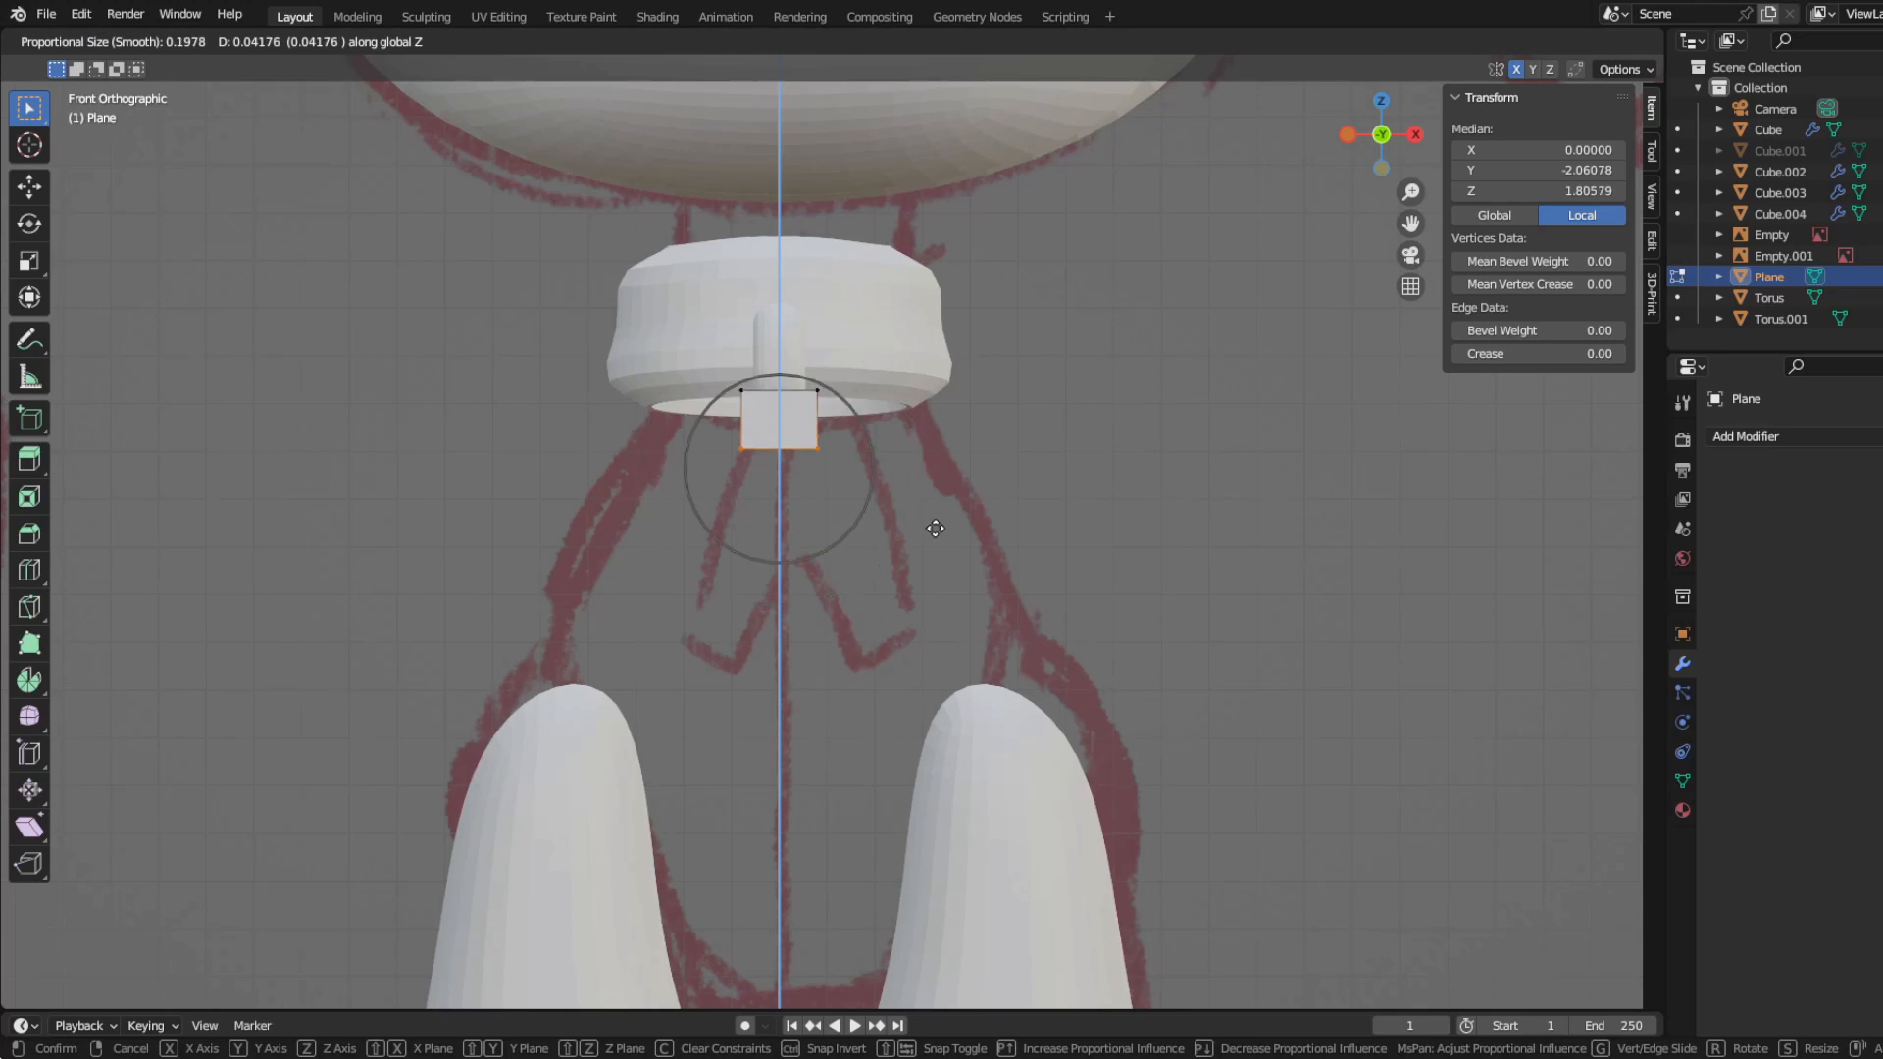
left_click(935, 528)
scroll(837, 533, "up", 3)
key("s")
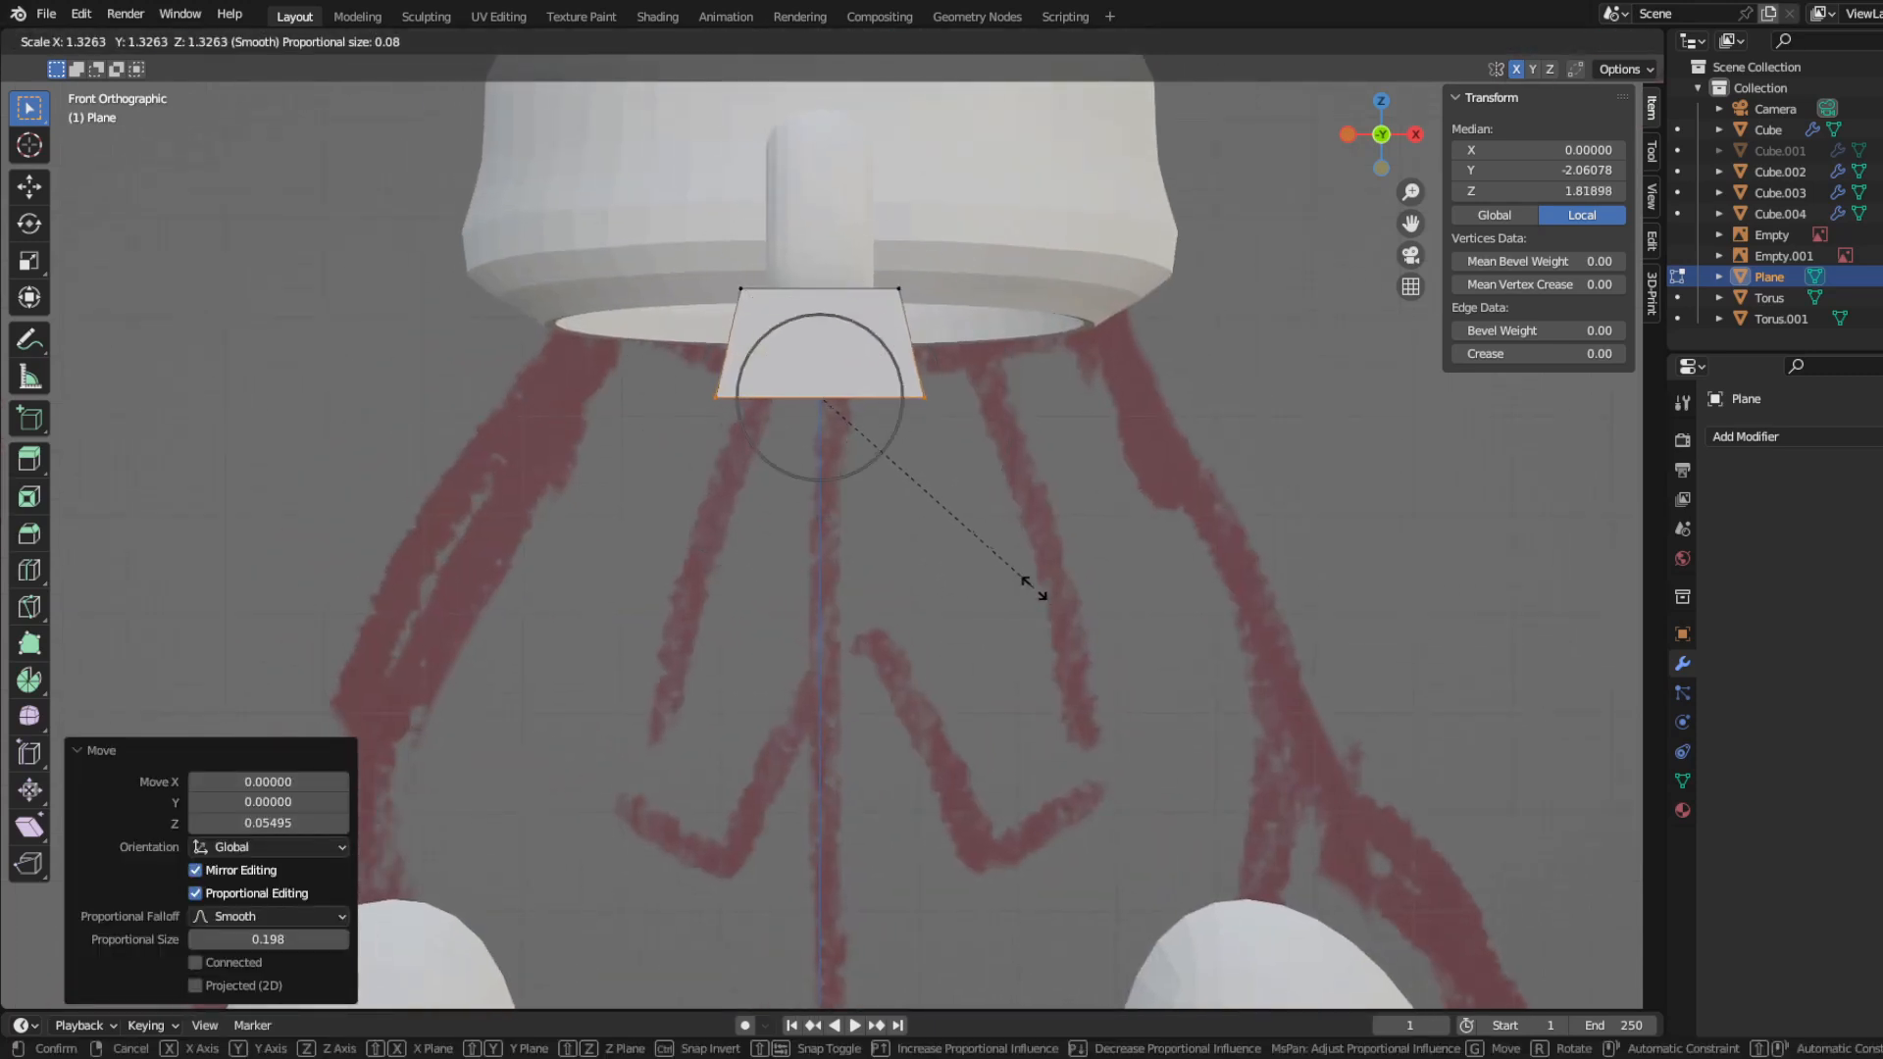
left_click(1071, 614)
Step: Split the trapezoid with a vertical centre loop cut and extrude its right half's lower edge diagonally down and outward
left_click(849, 296)
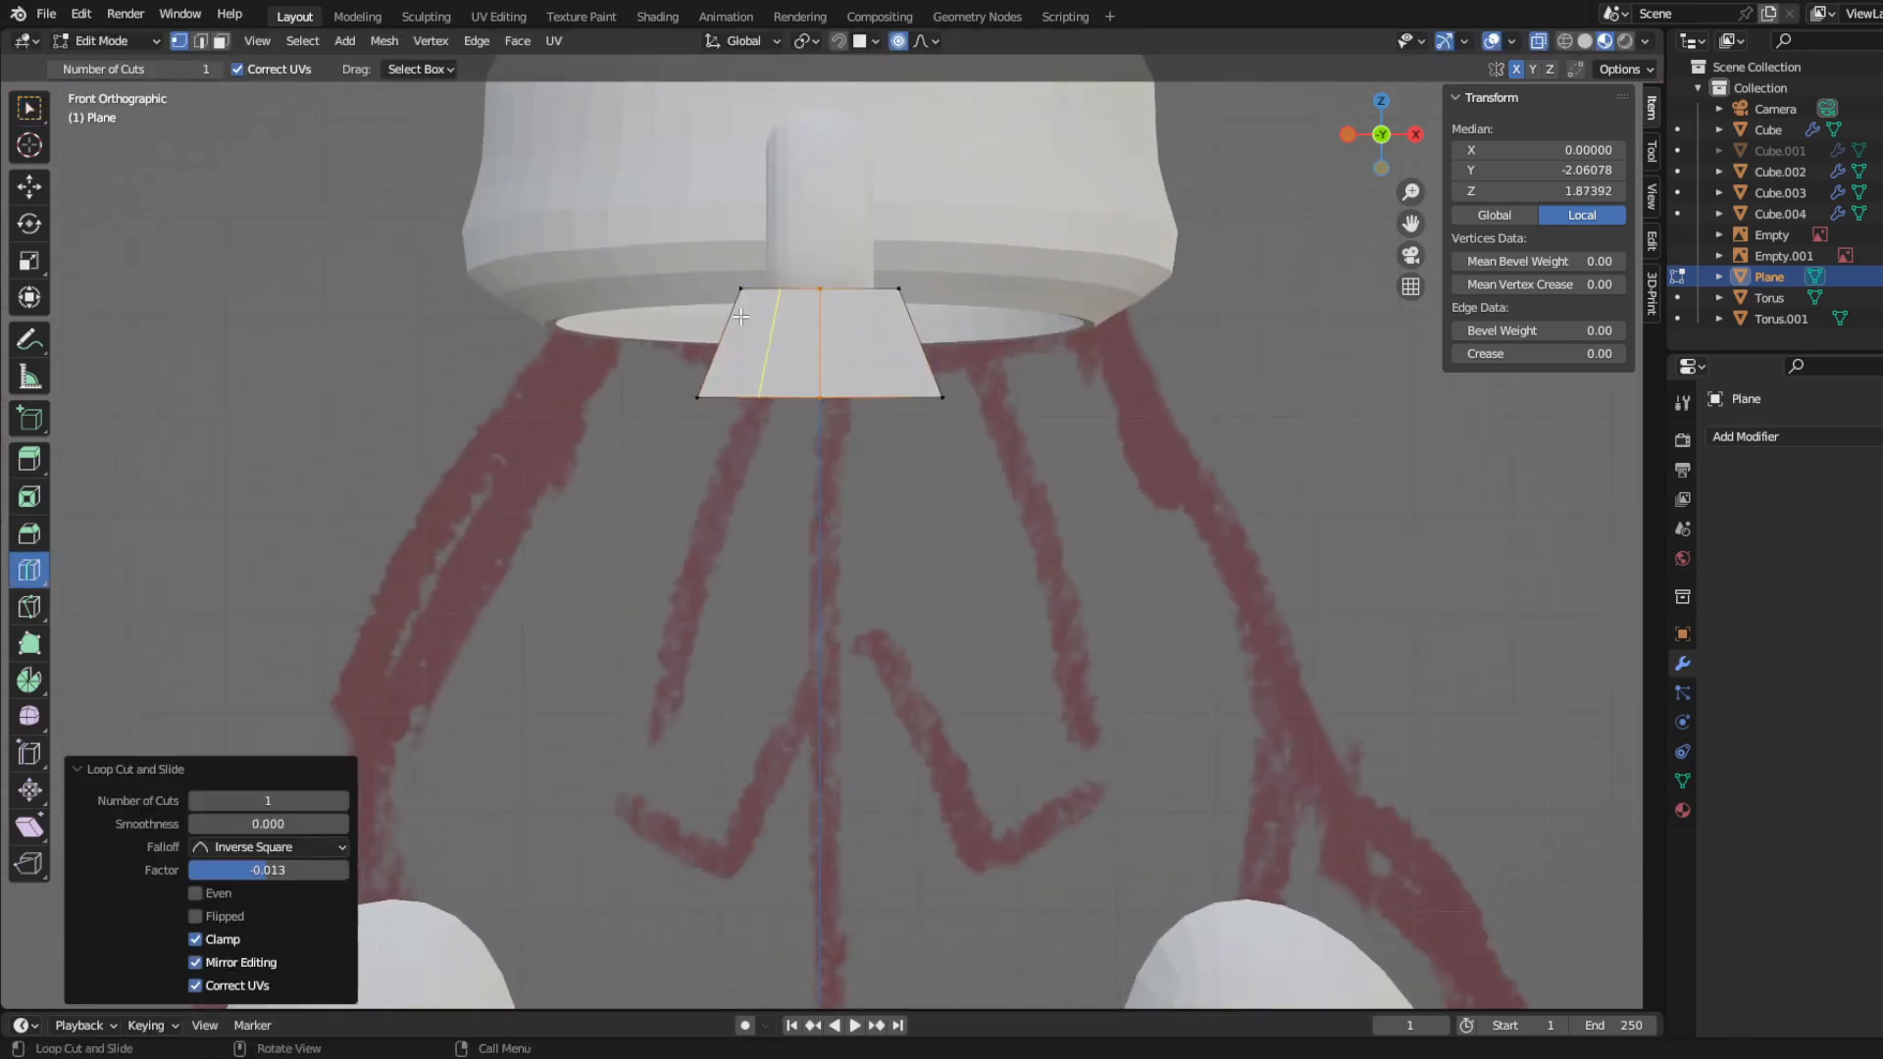
left_click(913, 394)
key("e")
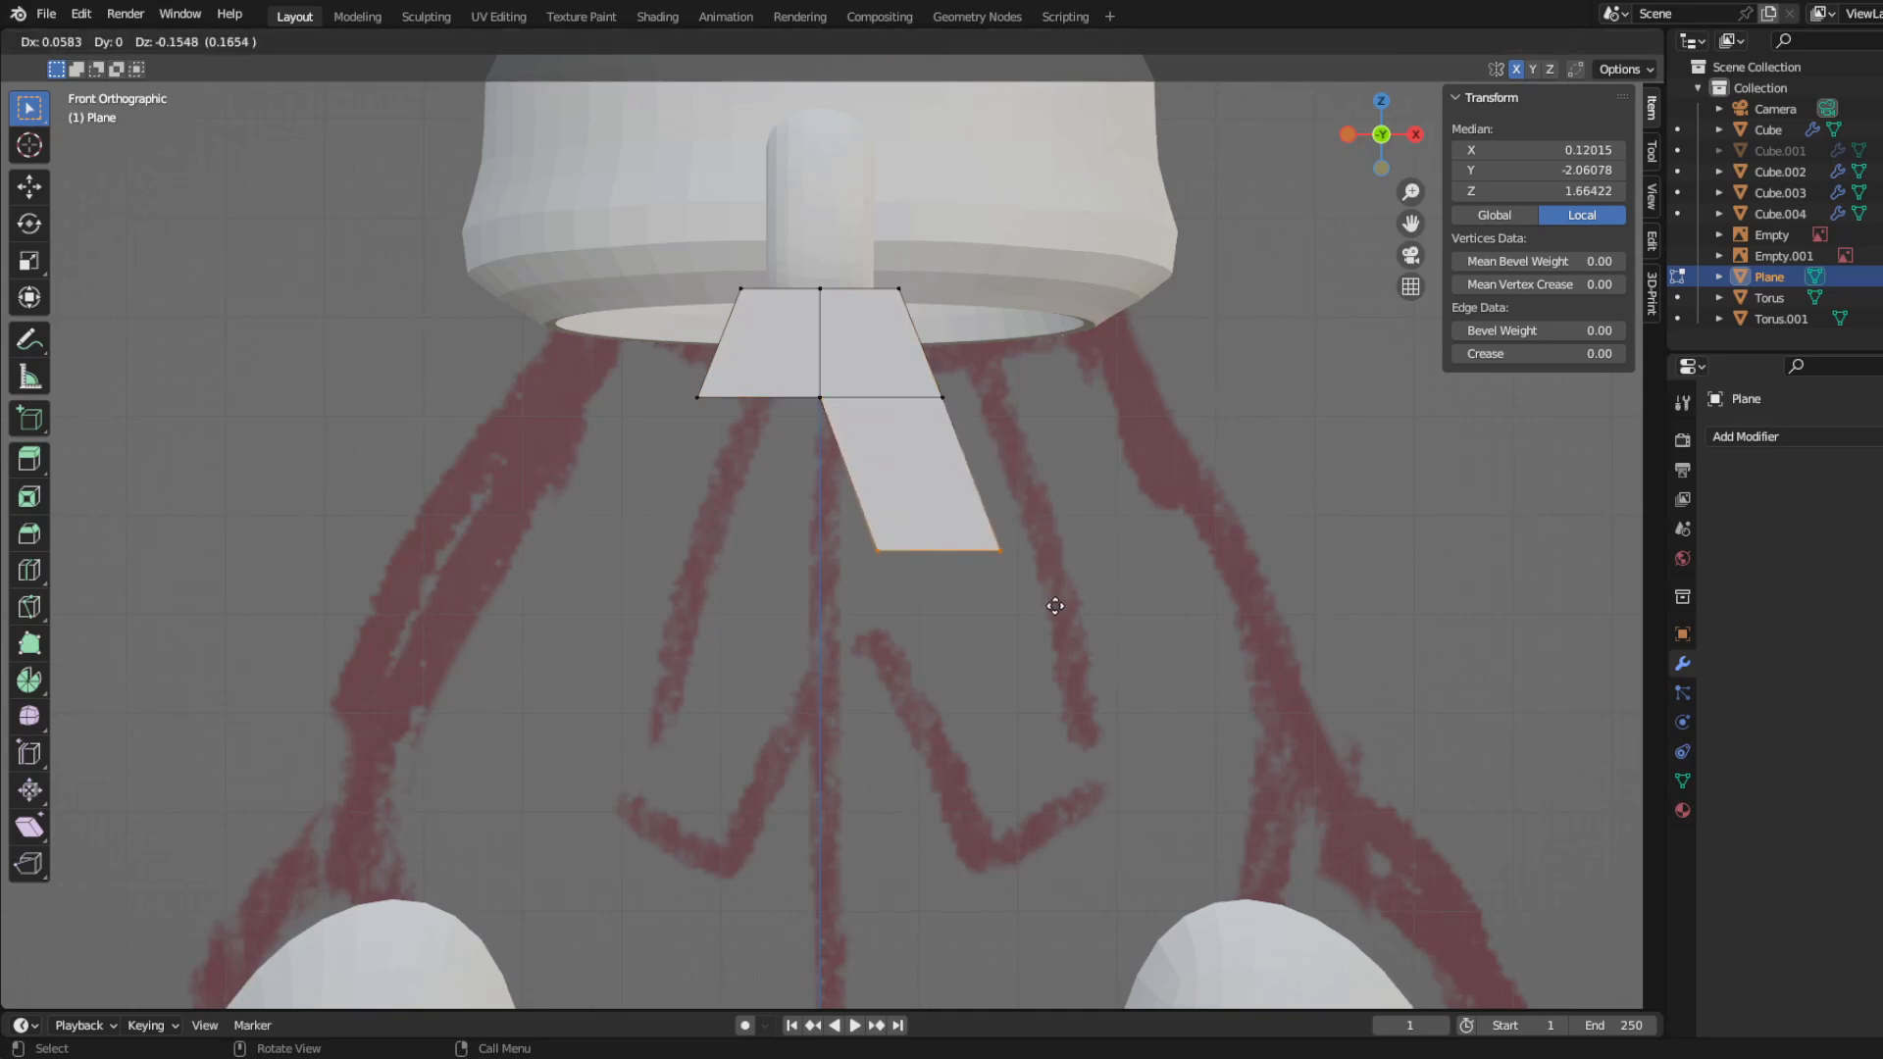
left_click(1052, 595)
Step: Delete the left half of the plane and add a Mirror modifier to regenerate it
left_click_drag(639, 274, 782, 435)
key("x")
left_click(782, 435)
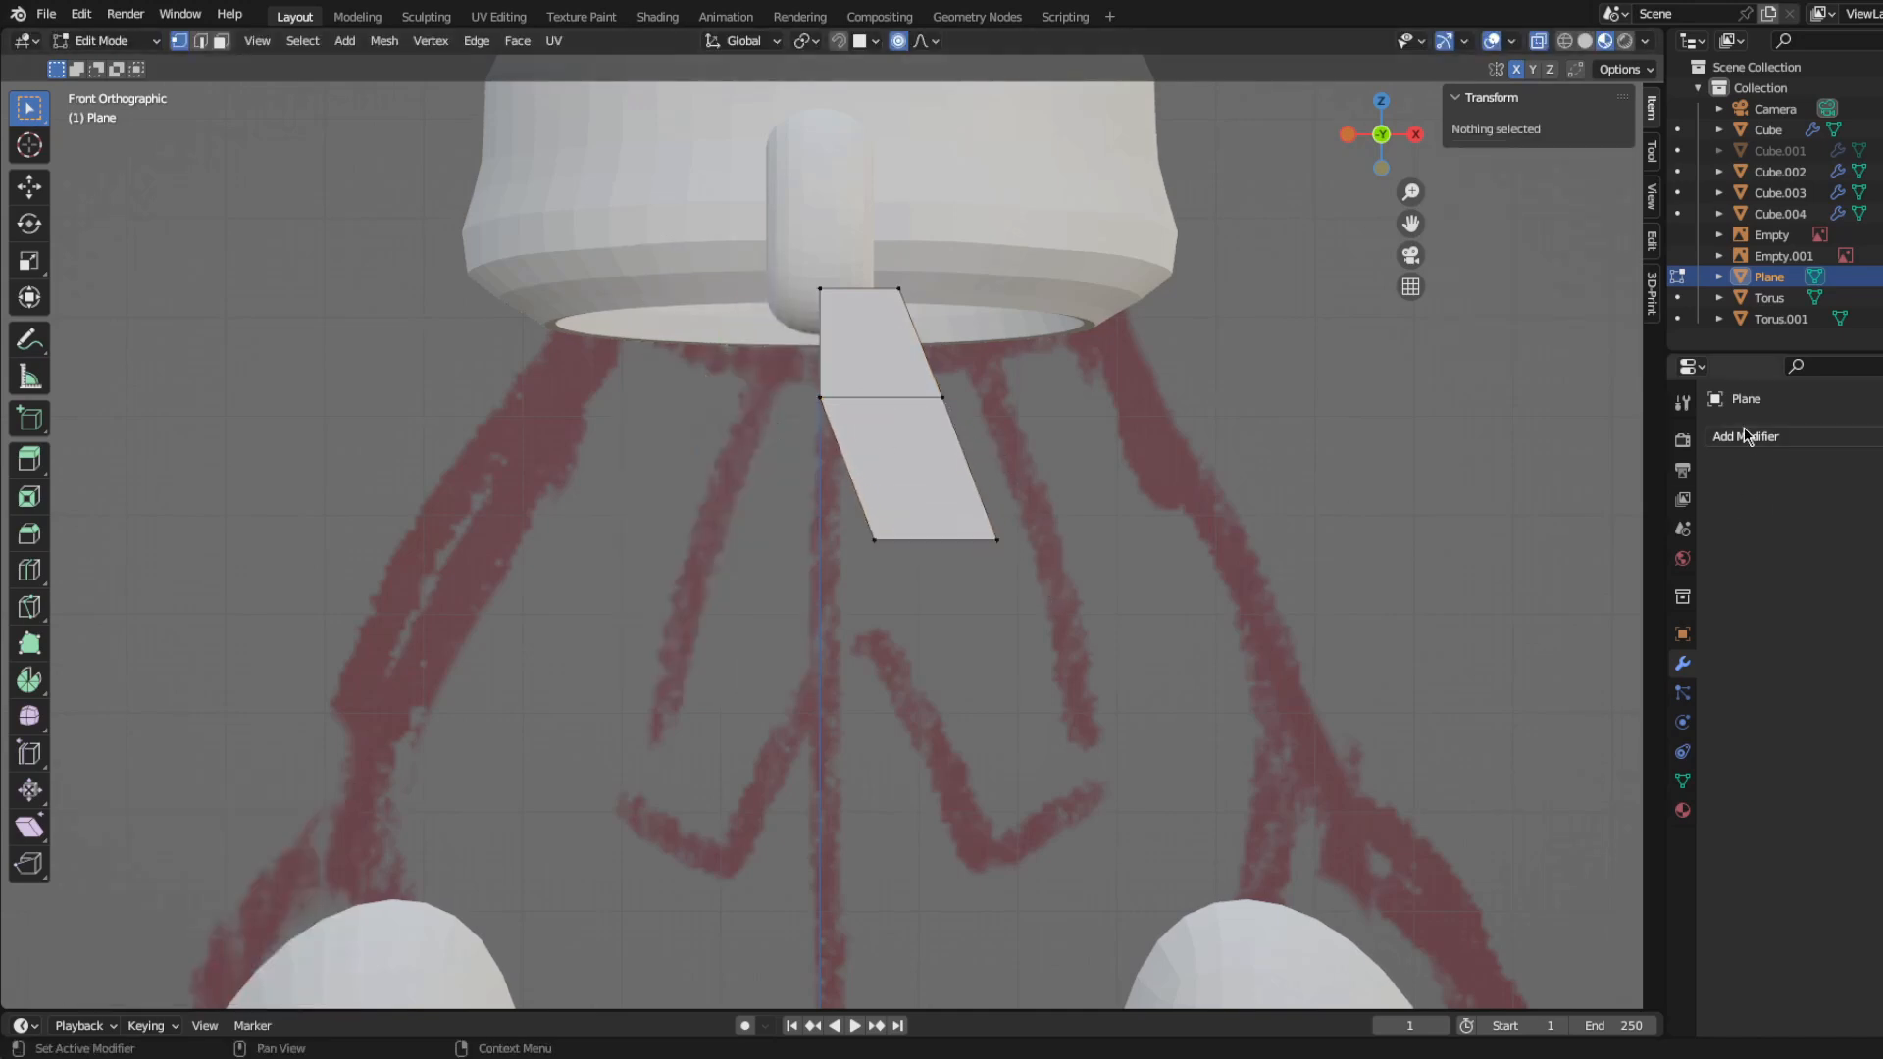
left_click(1750, 436)
left_click(1623, 681)
Step: Extrude the right leg's lower edge further down along the slant and shift it slightly outward along X
left_click_drag(1081, 648, 1097, 647)
key("e")
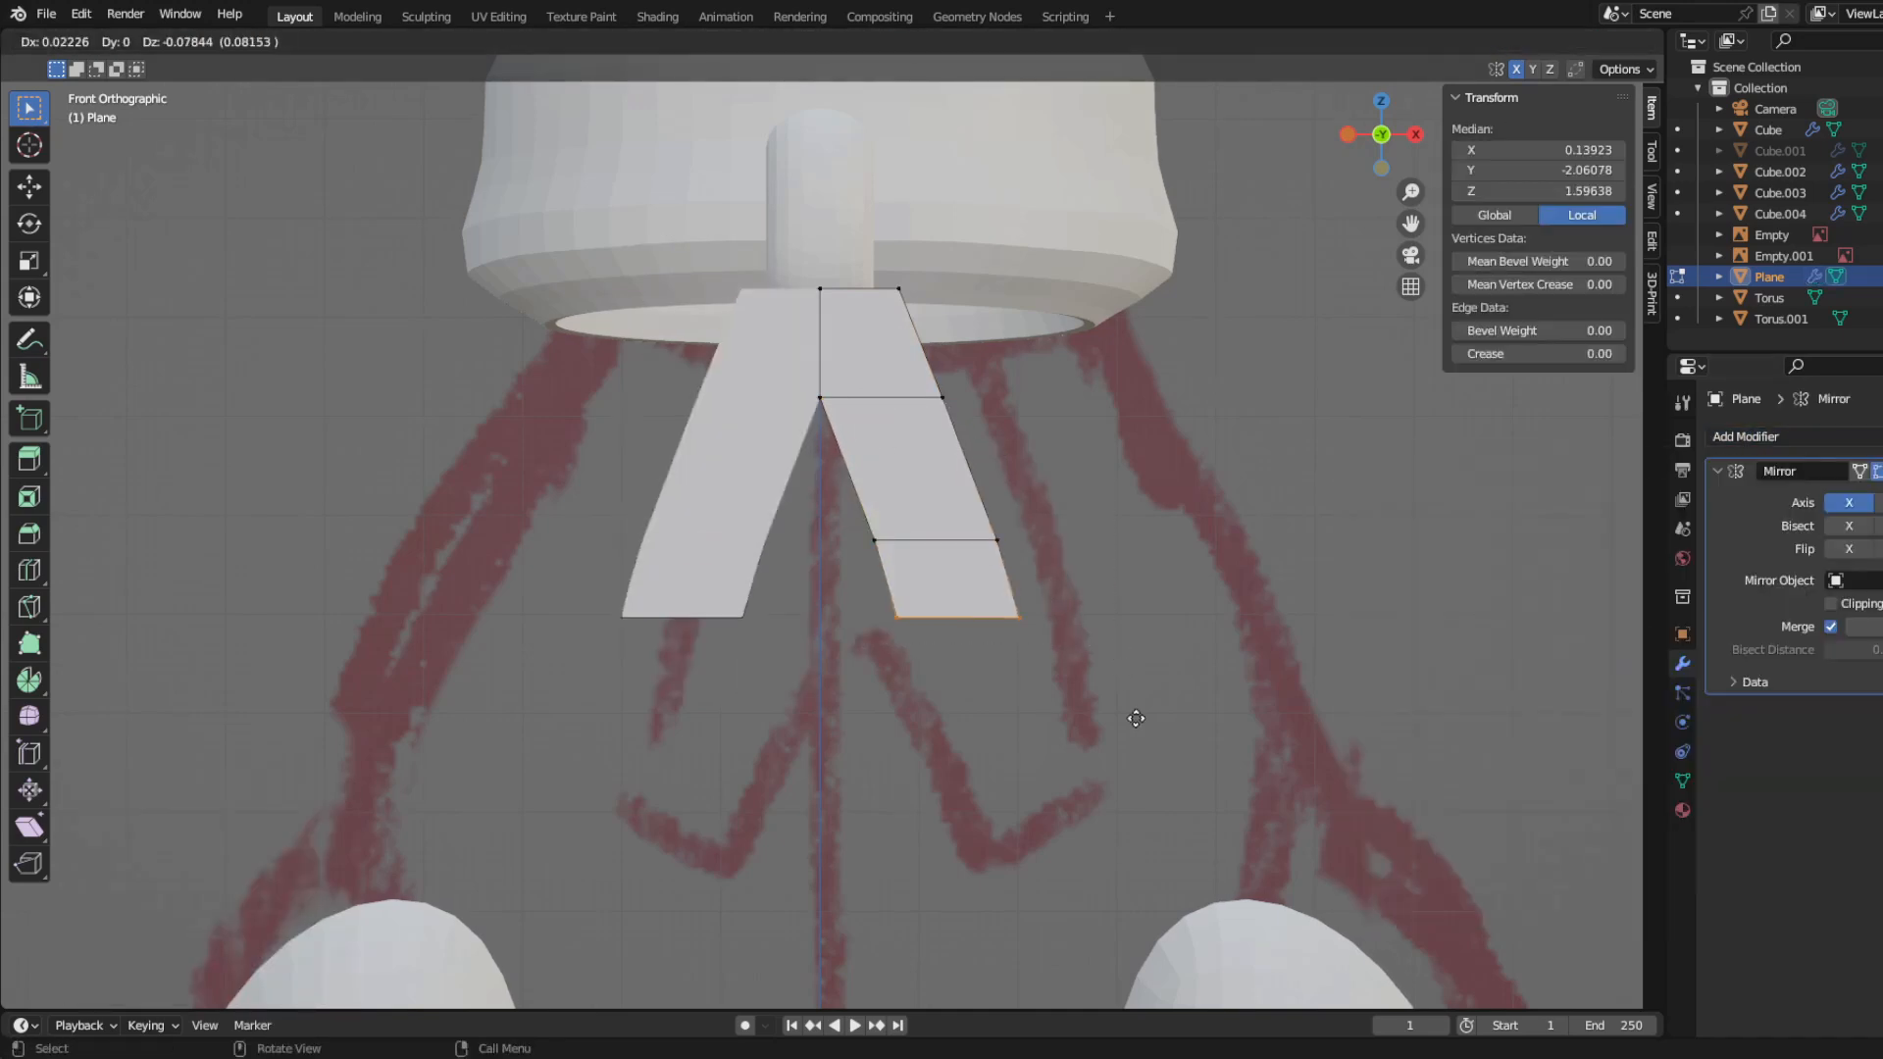
left_click(1135, 727)
key("g")
key("x")
left_click(1141, 719)
Step: Extrude the inner side of the lower leg segment to the centre line as a crossbar, with mirror clipping enabled
key("r")
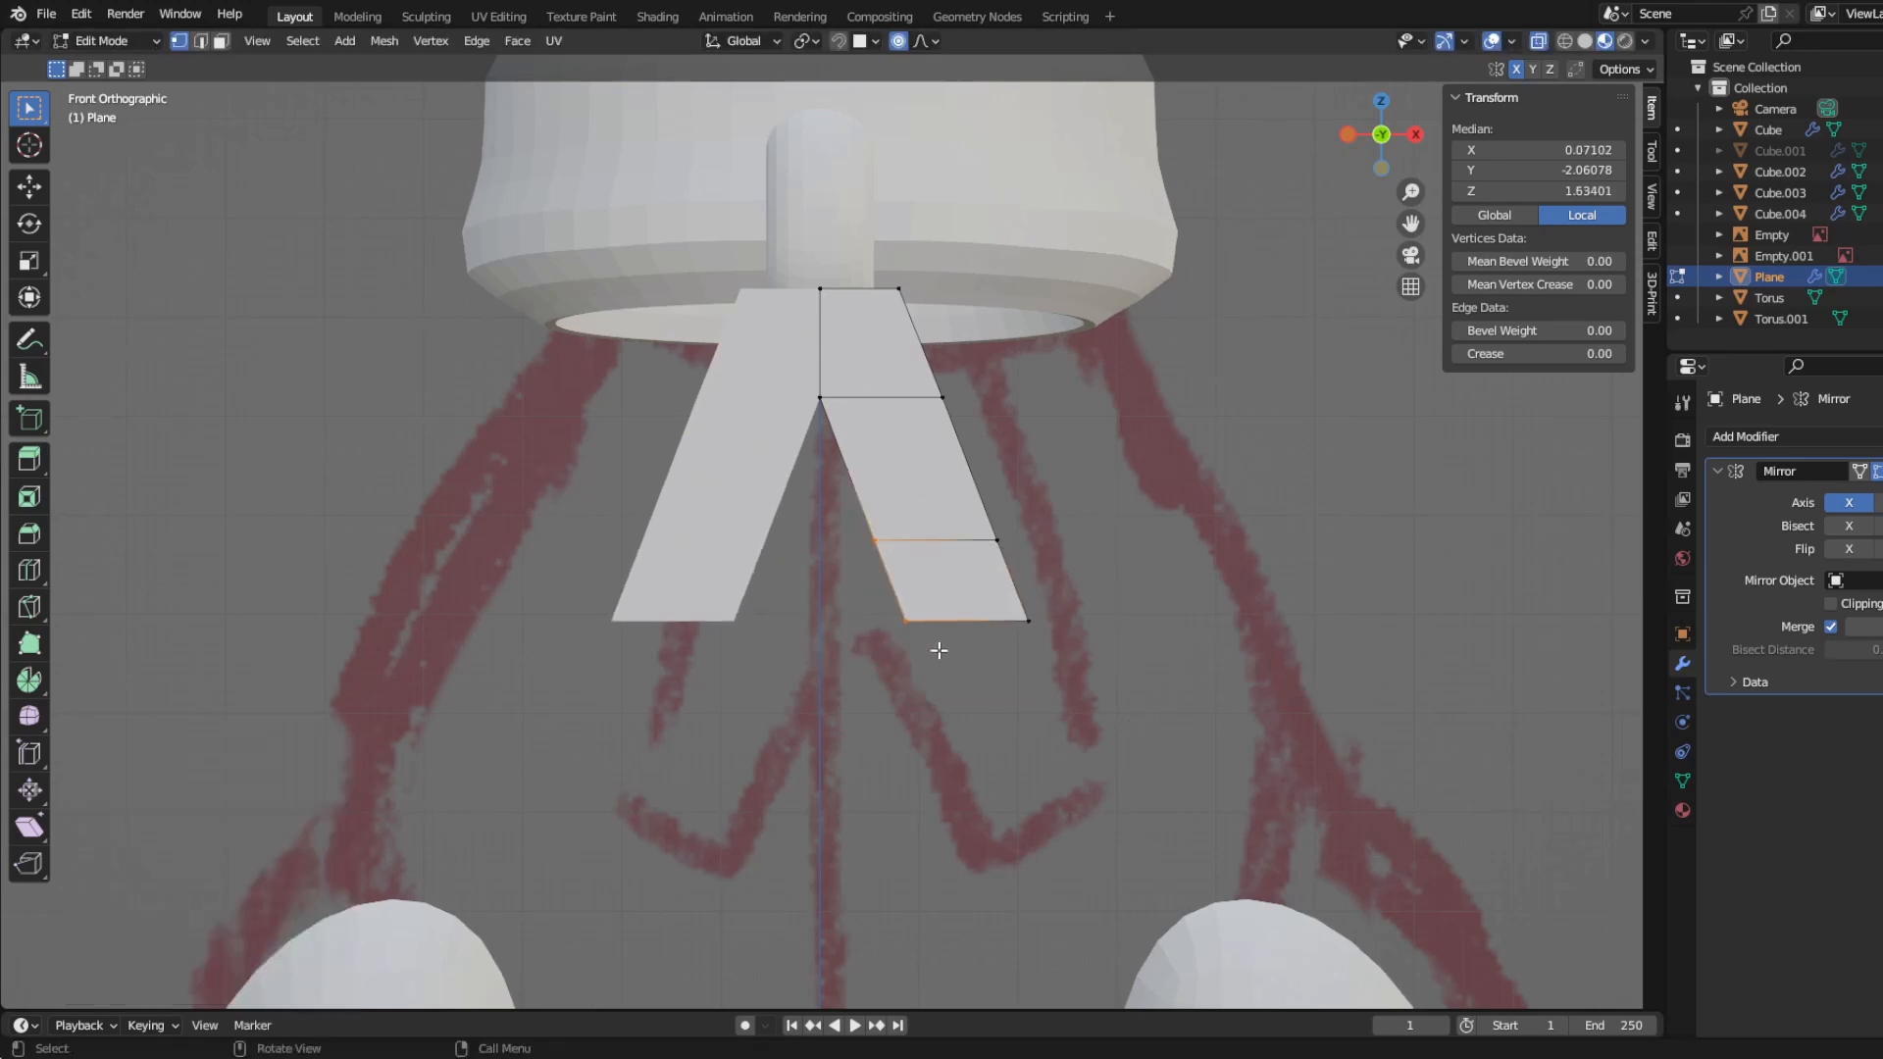
left_click(927, 667)
key("g")
scroll(927, 725, "up", 7)
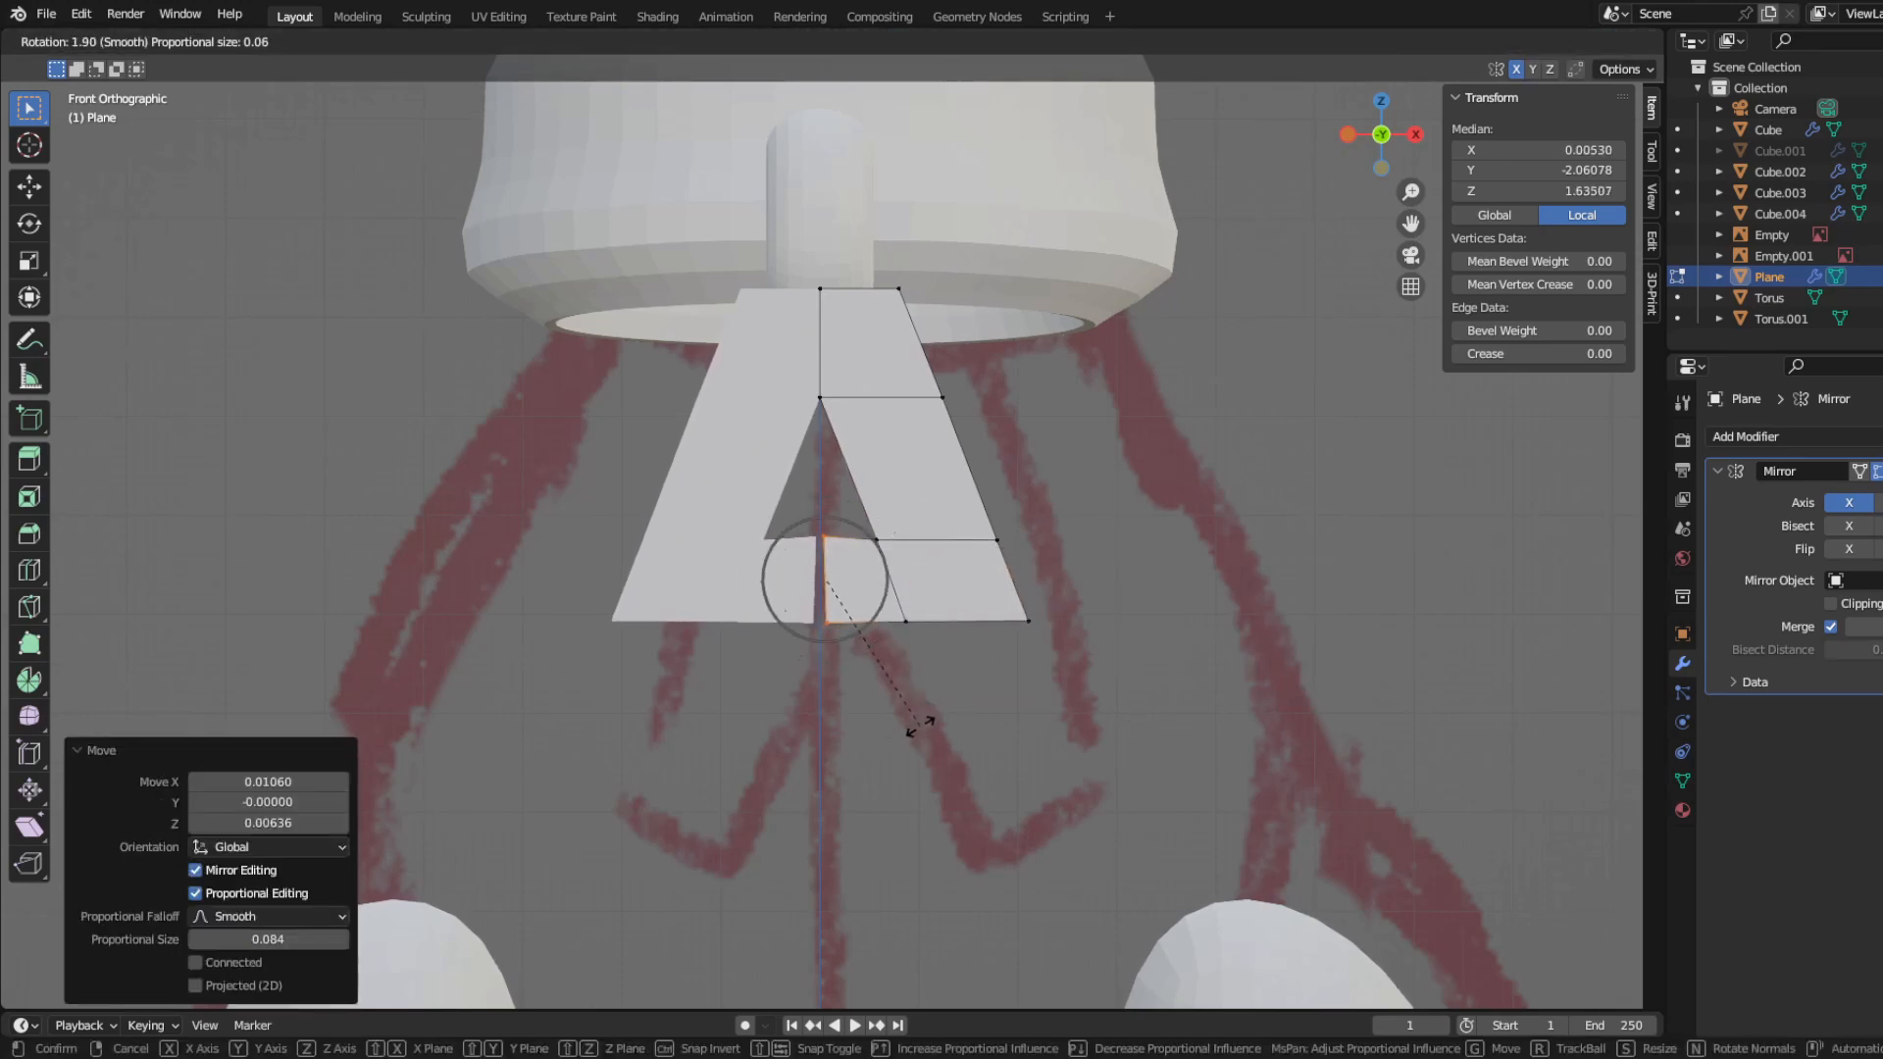
left_click(923, 725)
key("g")
left_click(1347, 820)
Step: Adjust the crossbar's inner upper corner and flatten the bottom row of vertices along Z
left_click_drag(851, 512, 925, 577)
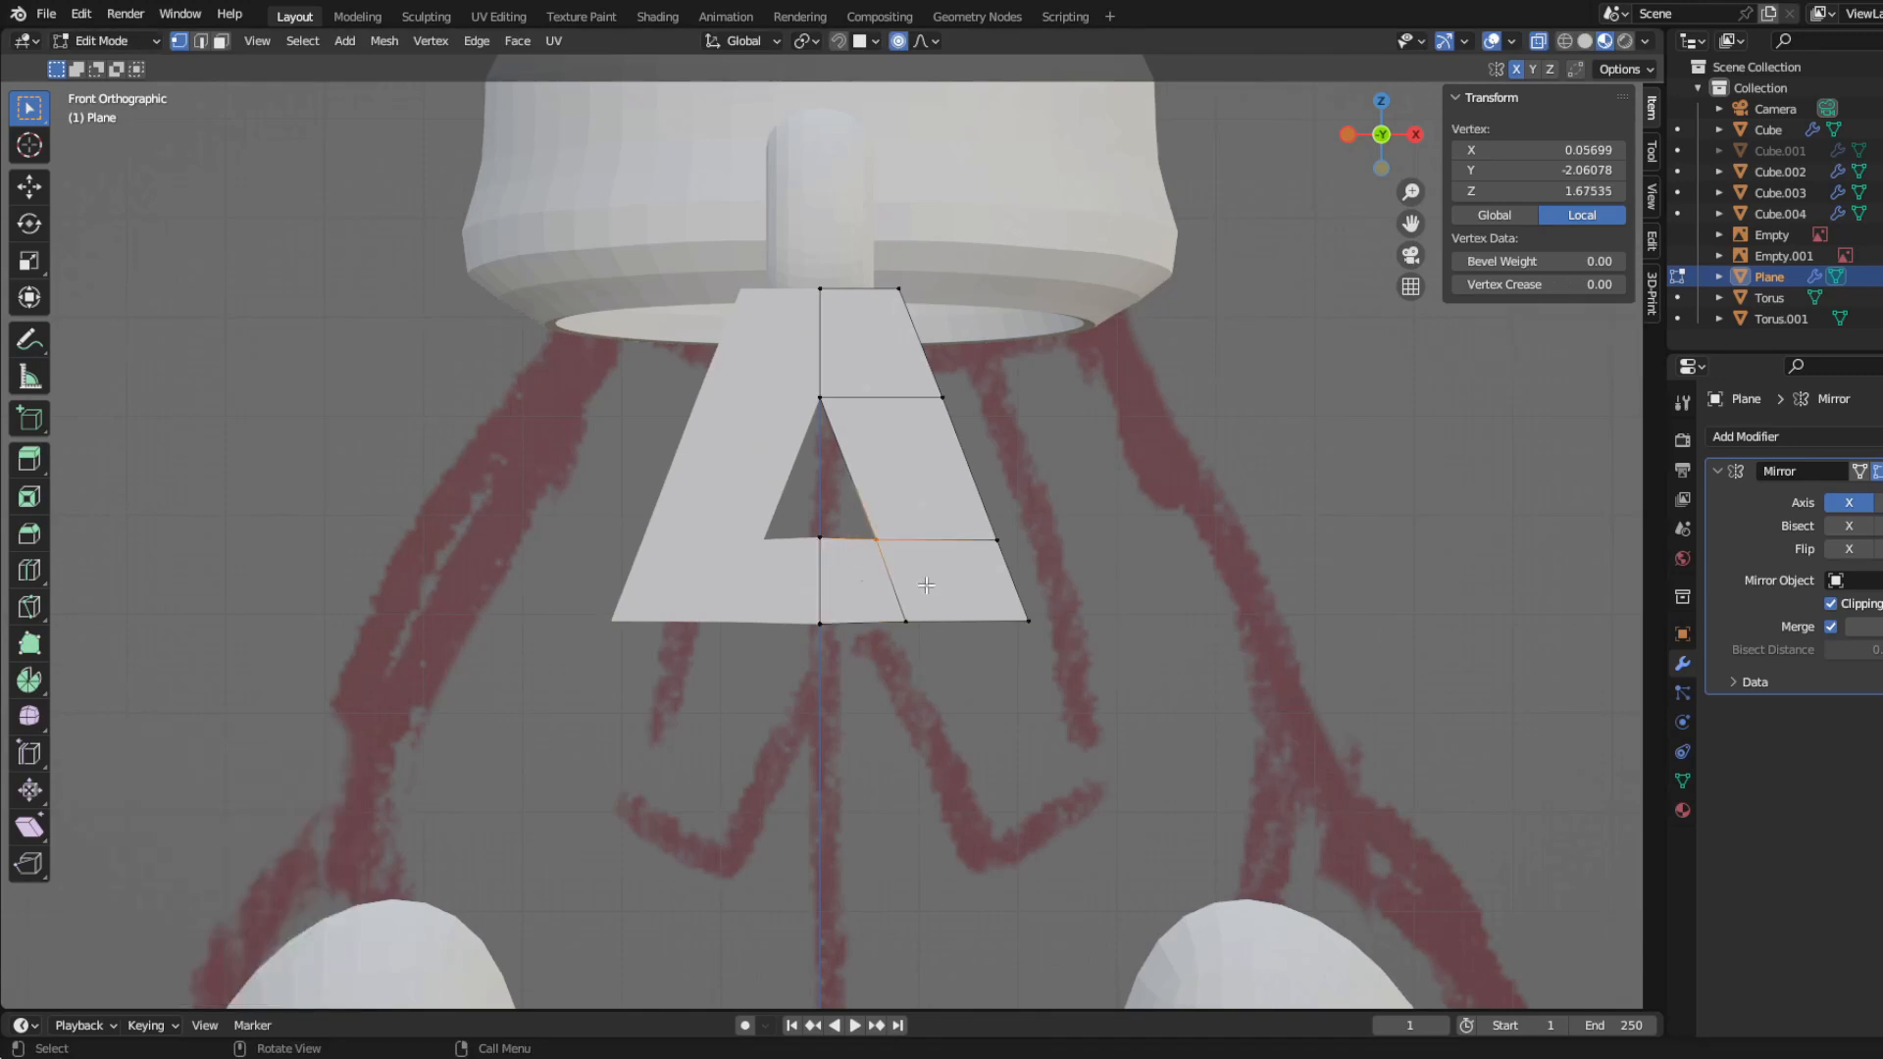
key("g")
left_click(925, 583)
key("g")
left_click_drag(763, 609, 1320, 782)
left_click(846, 665)
key("s")
key("z")
left_click(927, 646)
Step: Flatten the crossbar's upper row of vertices along Z and raise it slightly
left_click_drag(770, 503, 1091, 589)
key("s")
key("z")
left_click(909, 551)
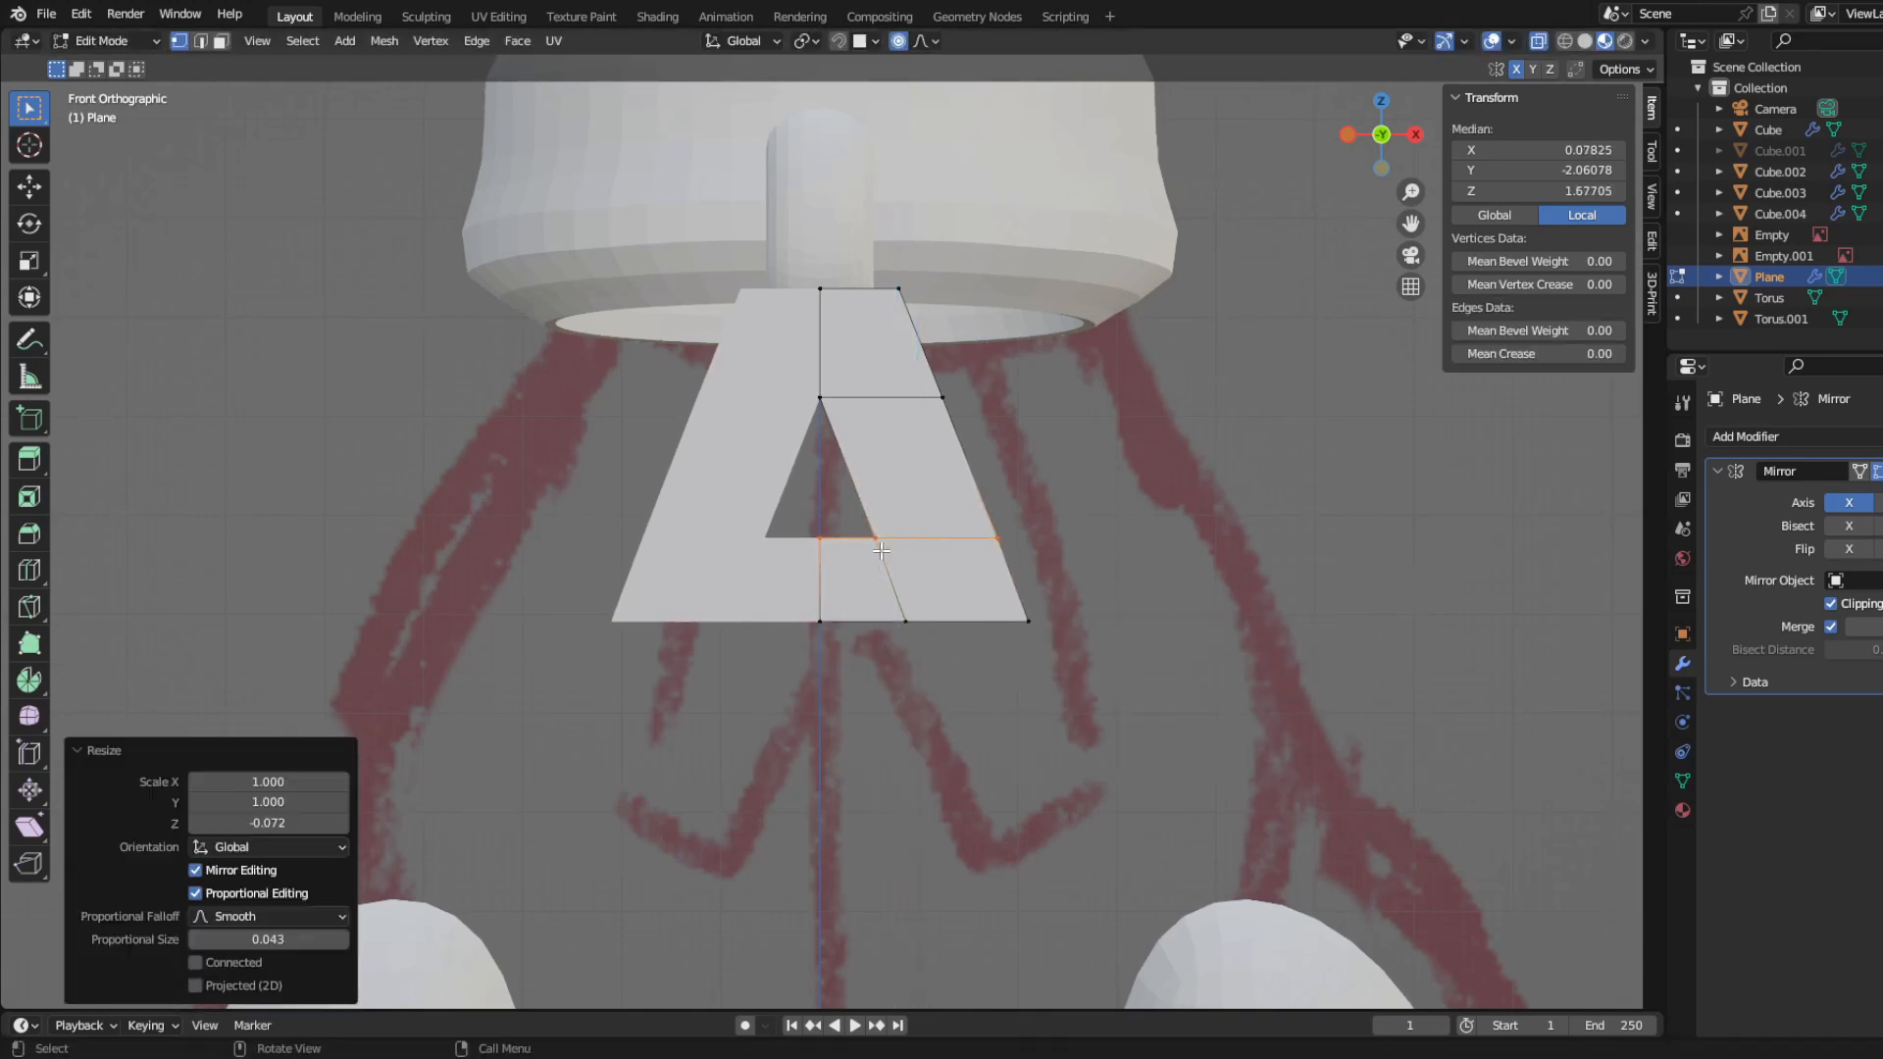
key("g")
key("z")
left_click(962, 653)
Step: Nudge the outer and inner leg vertices of the crossbar's upper row inward along X to straighten the leg's sides
left_click(996, 532)
key("g")
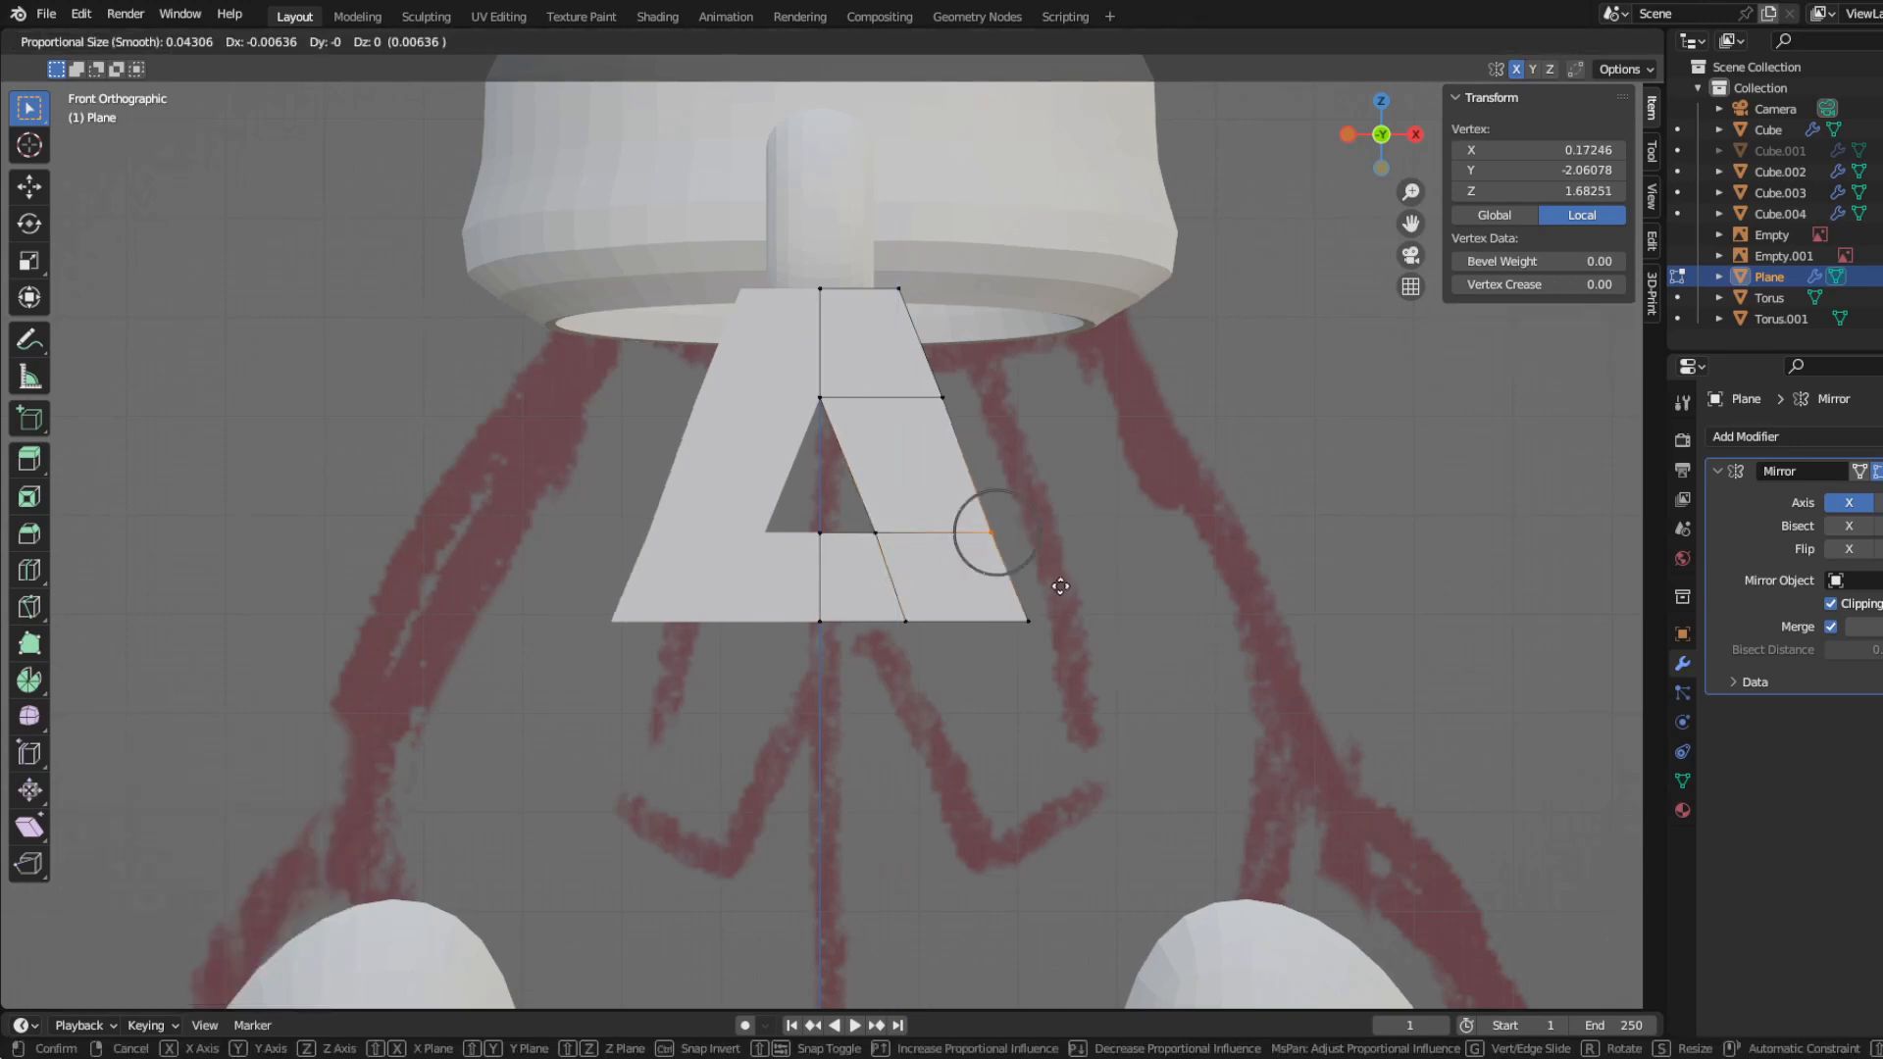
left_click(1061, 587)
left_click(875, 532)
key("g")
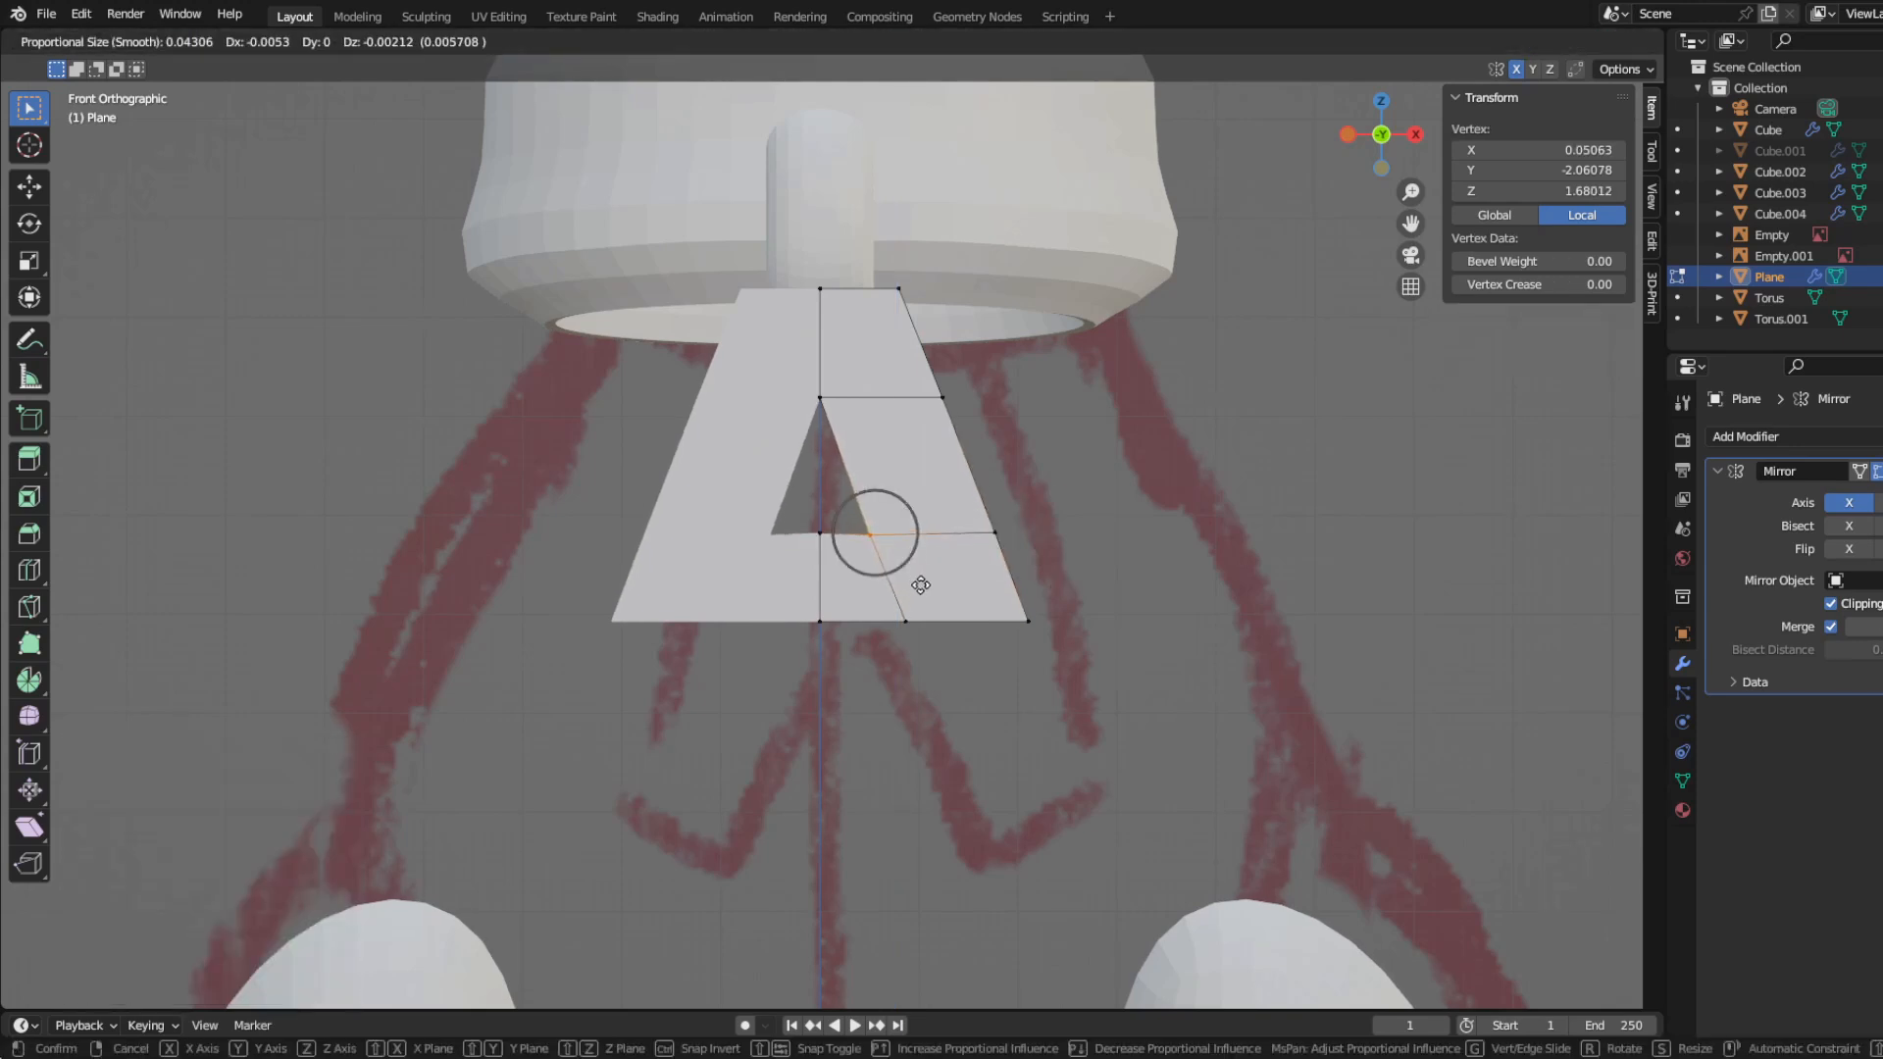
key("x")
left_click(917, 585)
Step: Extrude the leg's lower edge about 0.164 down along Z and 0.064 outward along X
left_click_drag(1219, 777, 1219, 777)
key("g")
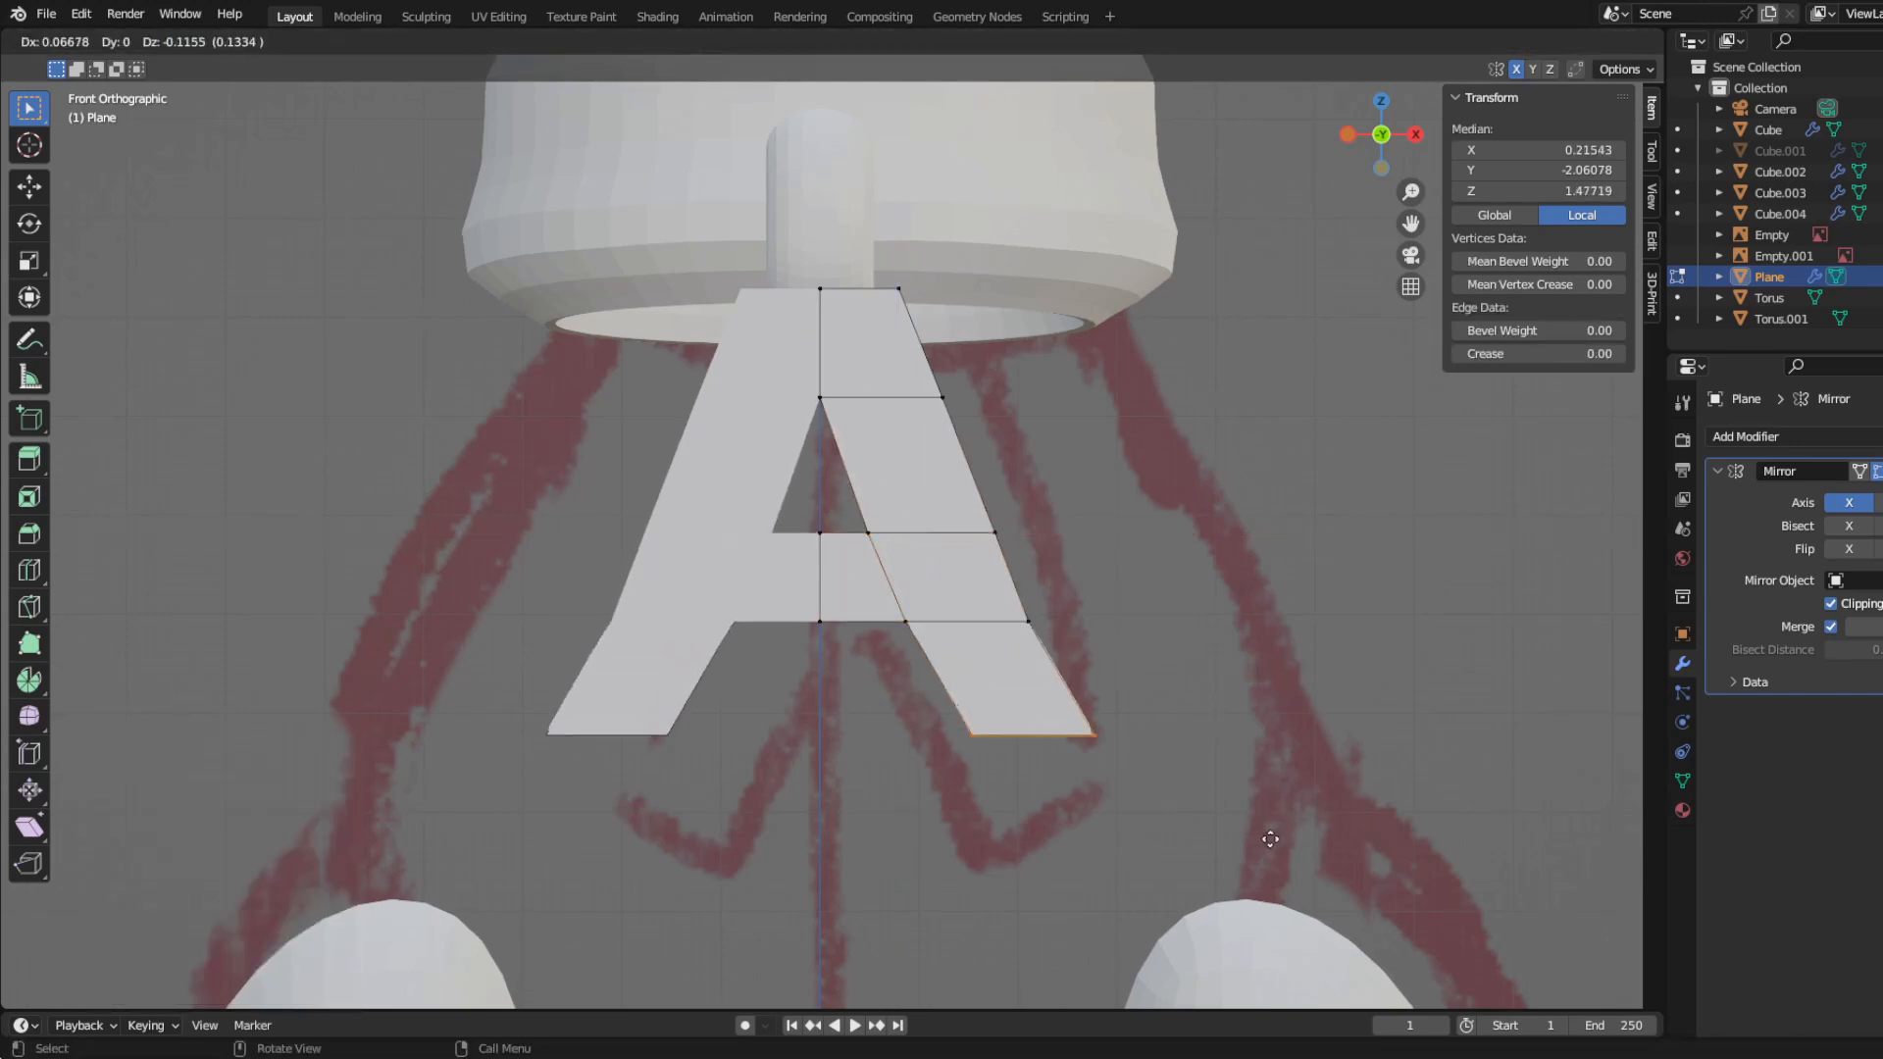
left_click(1267, 887)
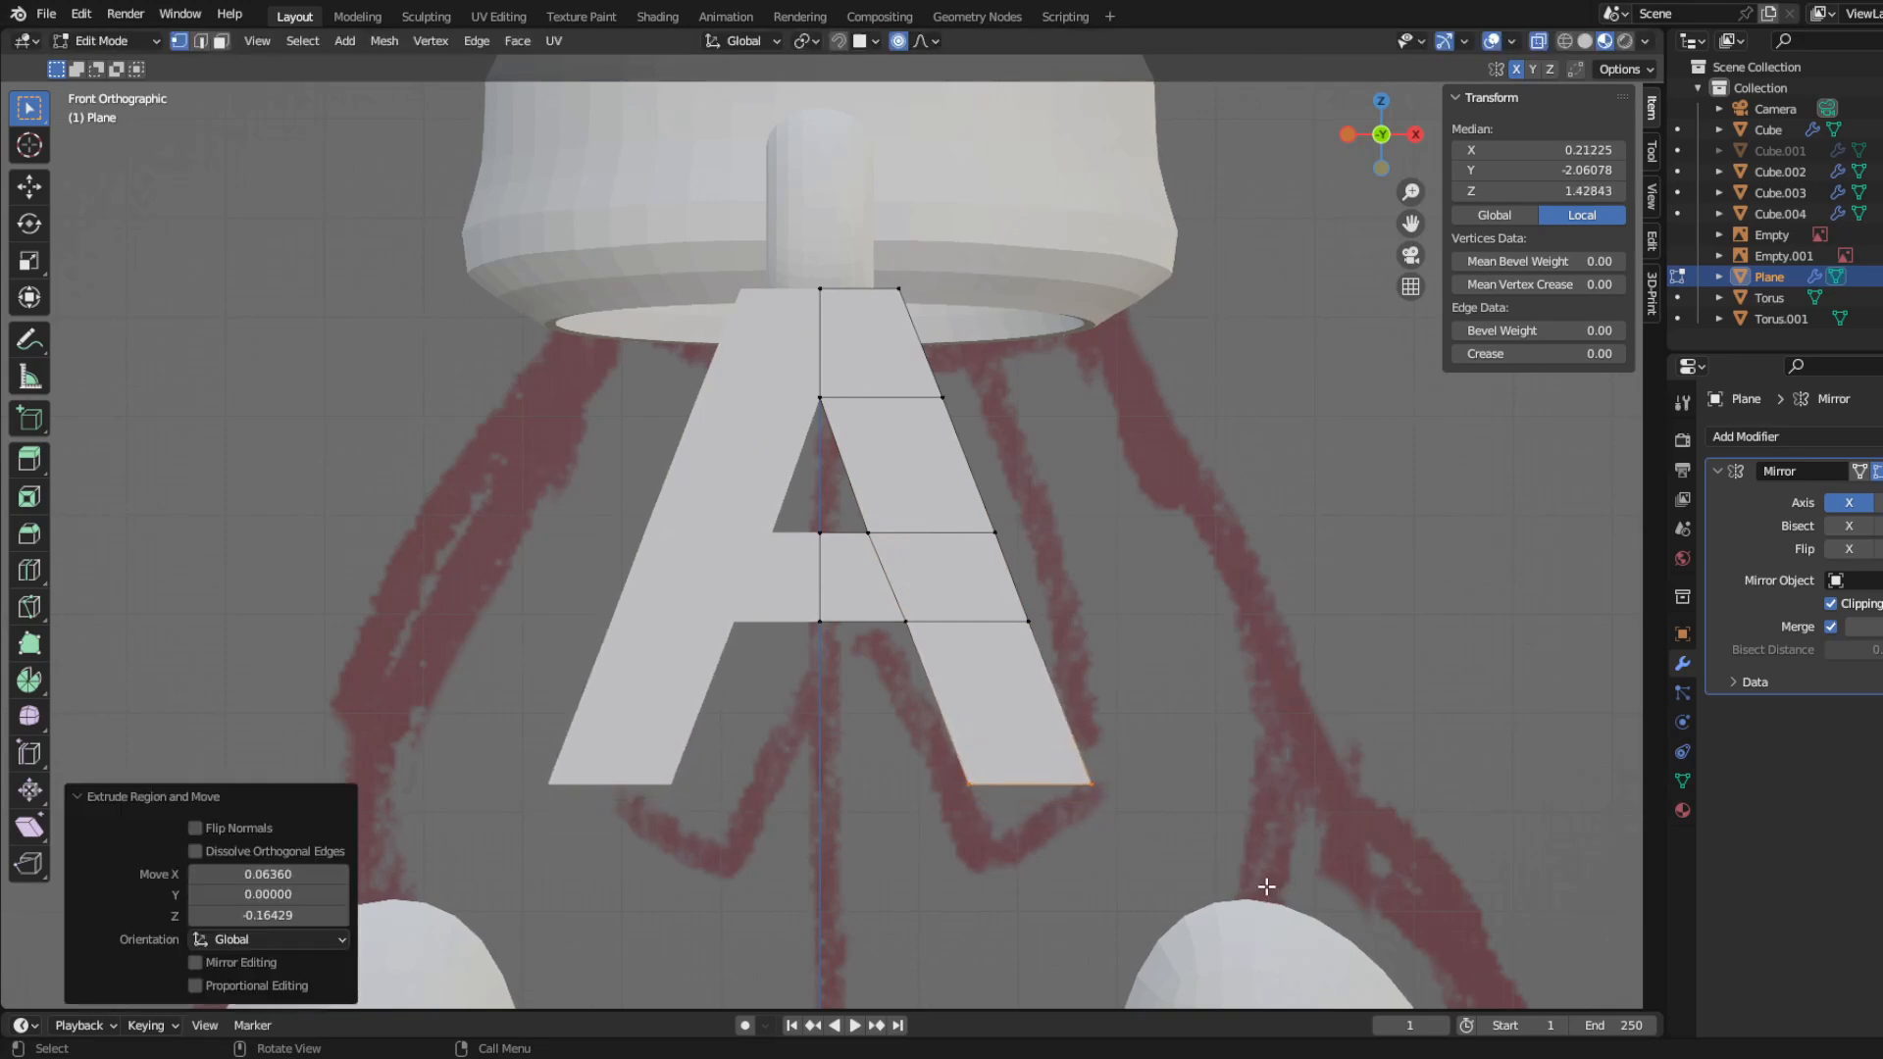
Step: Lower the crossbar section about 0.055 along Z and shift its leg vertices about 0.017 outward along X
left_click_drag(1086, 692, 1086, 692)
key("g")
key("z")
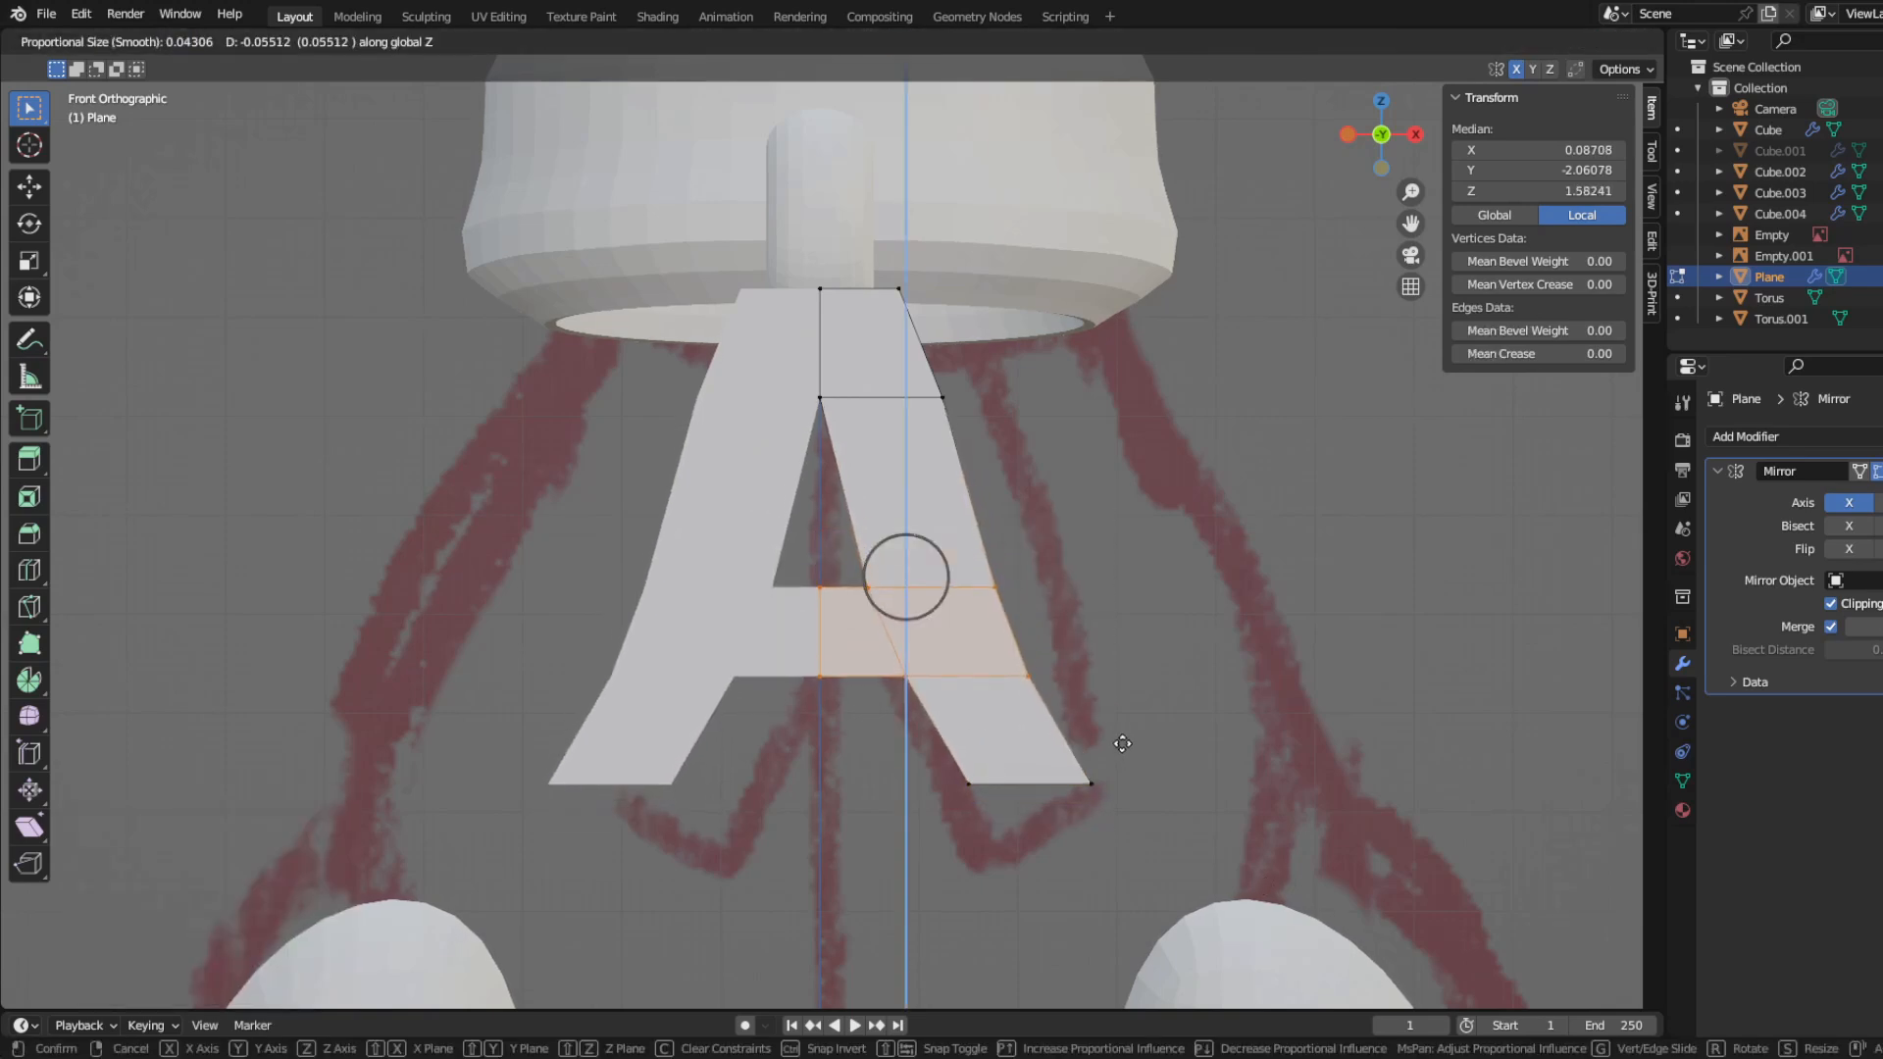
left_click(1122, 744)
key("g")
key("x")
left_click(1101, 715)
Step: Raise the crossbar section slightly along Z, moving its leg vertices first and its centre vertices to match
scroll(1089, 714, "down", 5)
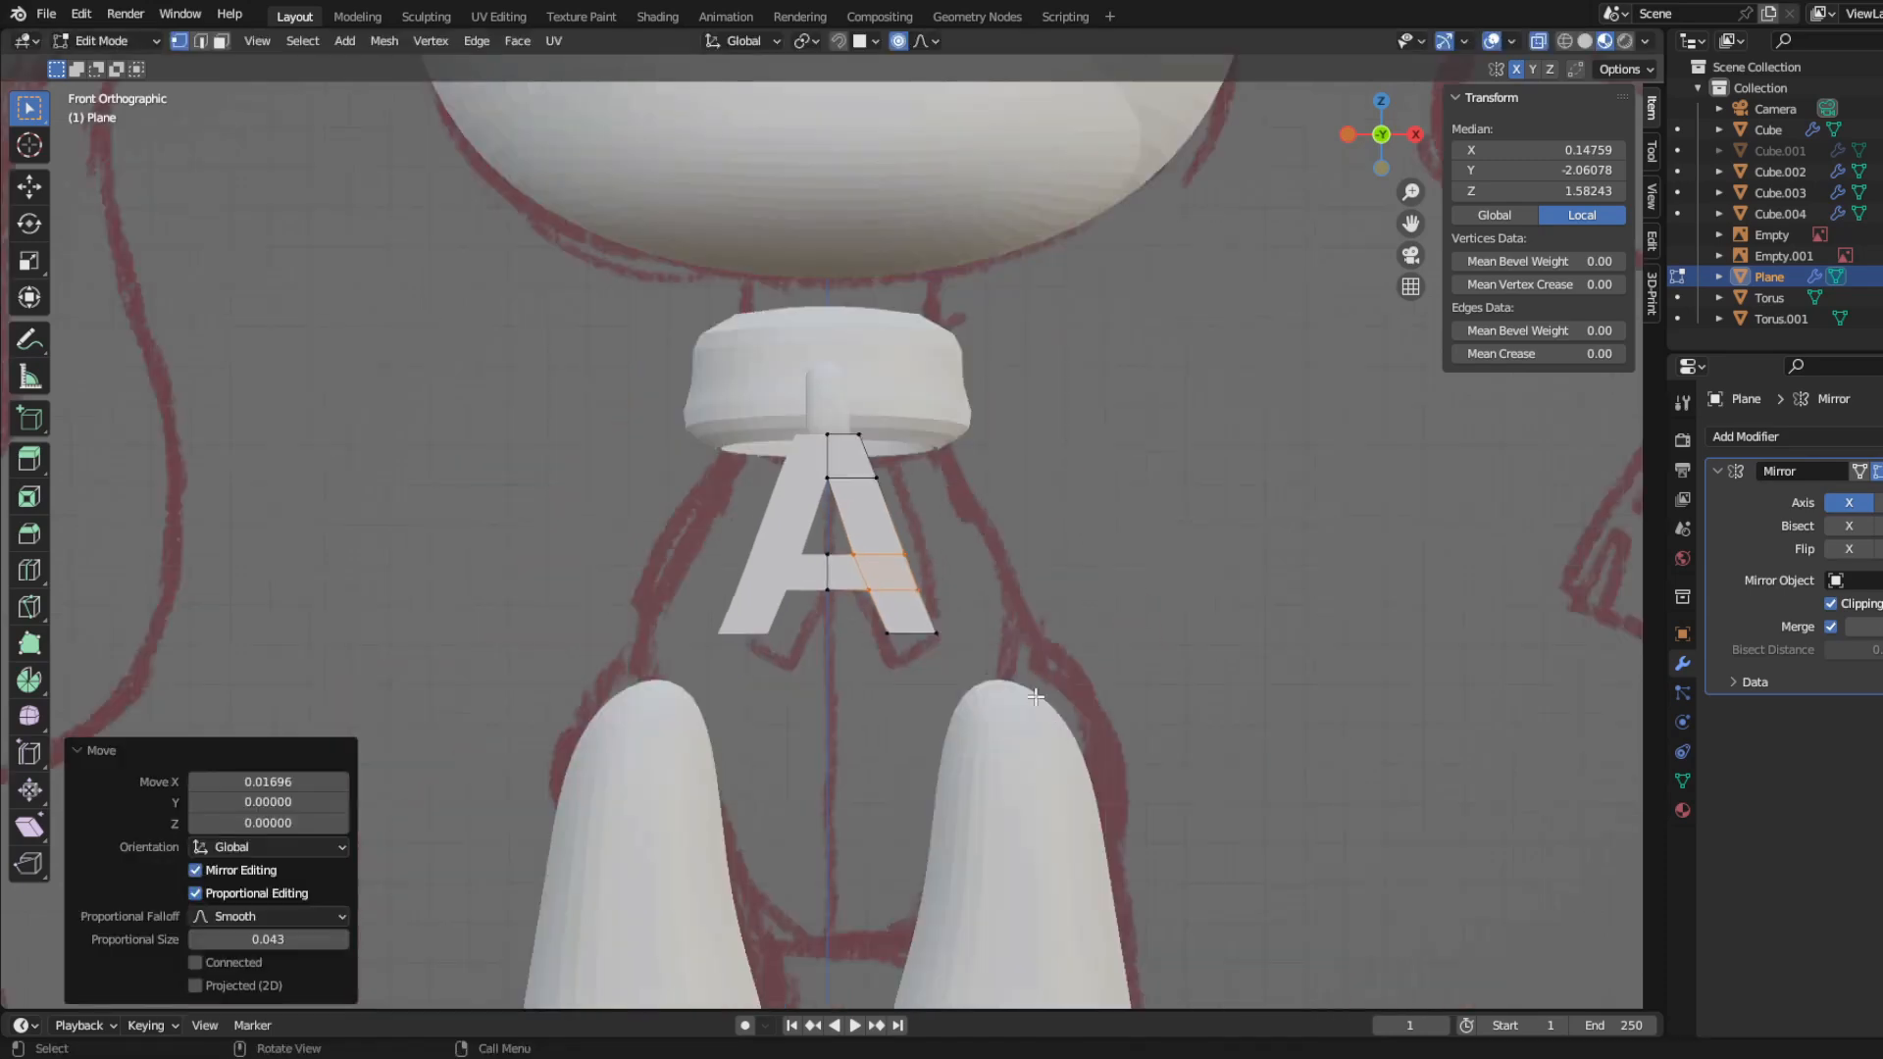
mouse_move(937, 694)
middle_mouse_down()
mouse_move(790, 695)
mouse_move(930, 691)
middle_mouse_up()
key("KP_1")
scroll(930, 691, "up", 4)
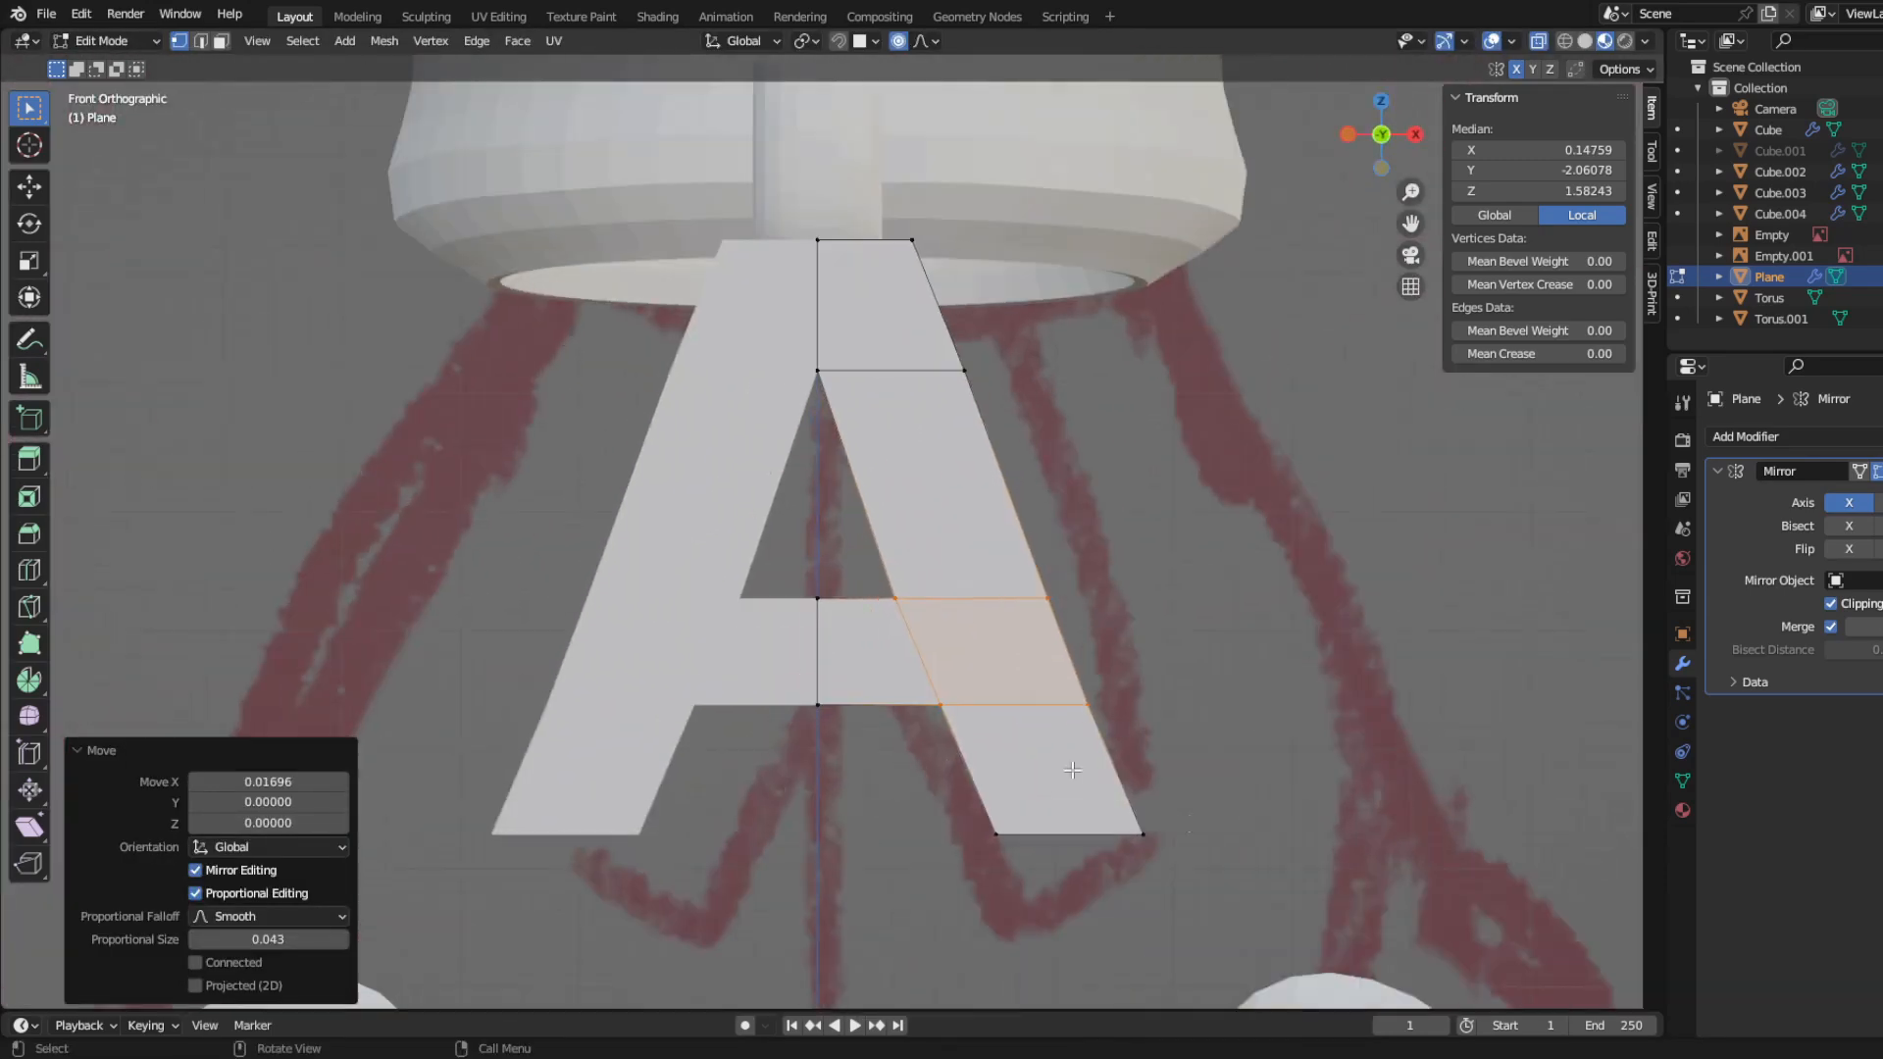
key("g")
key("z")
left_click(1181, 804)
left_click_drag(760, 564, 846, 760)
key("g")
key("z")
left_click(850, 738)
Step: Move the two outer vertices of the crossbar's rows inward to line up the leg's outer edge
left_click_drag(753, 518, 1241, 655)
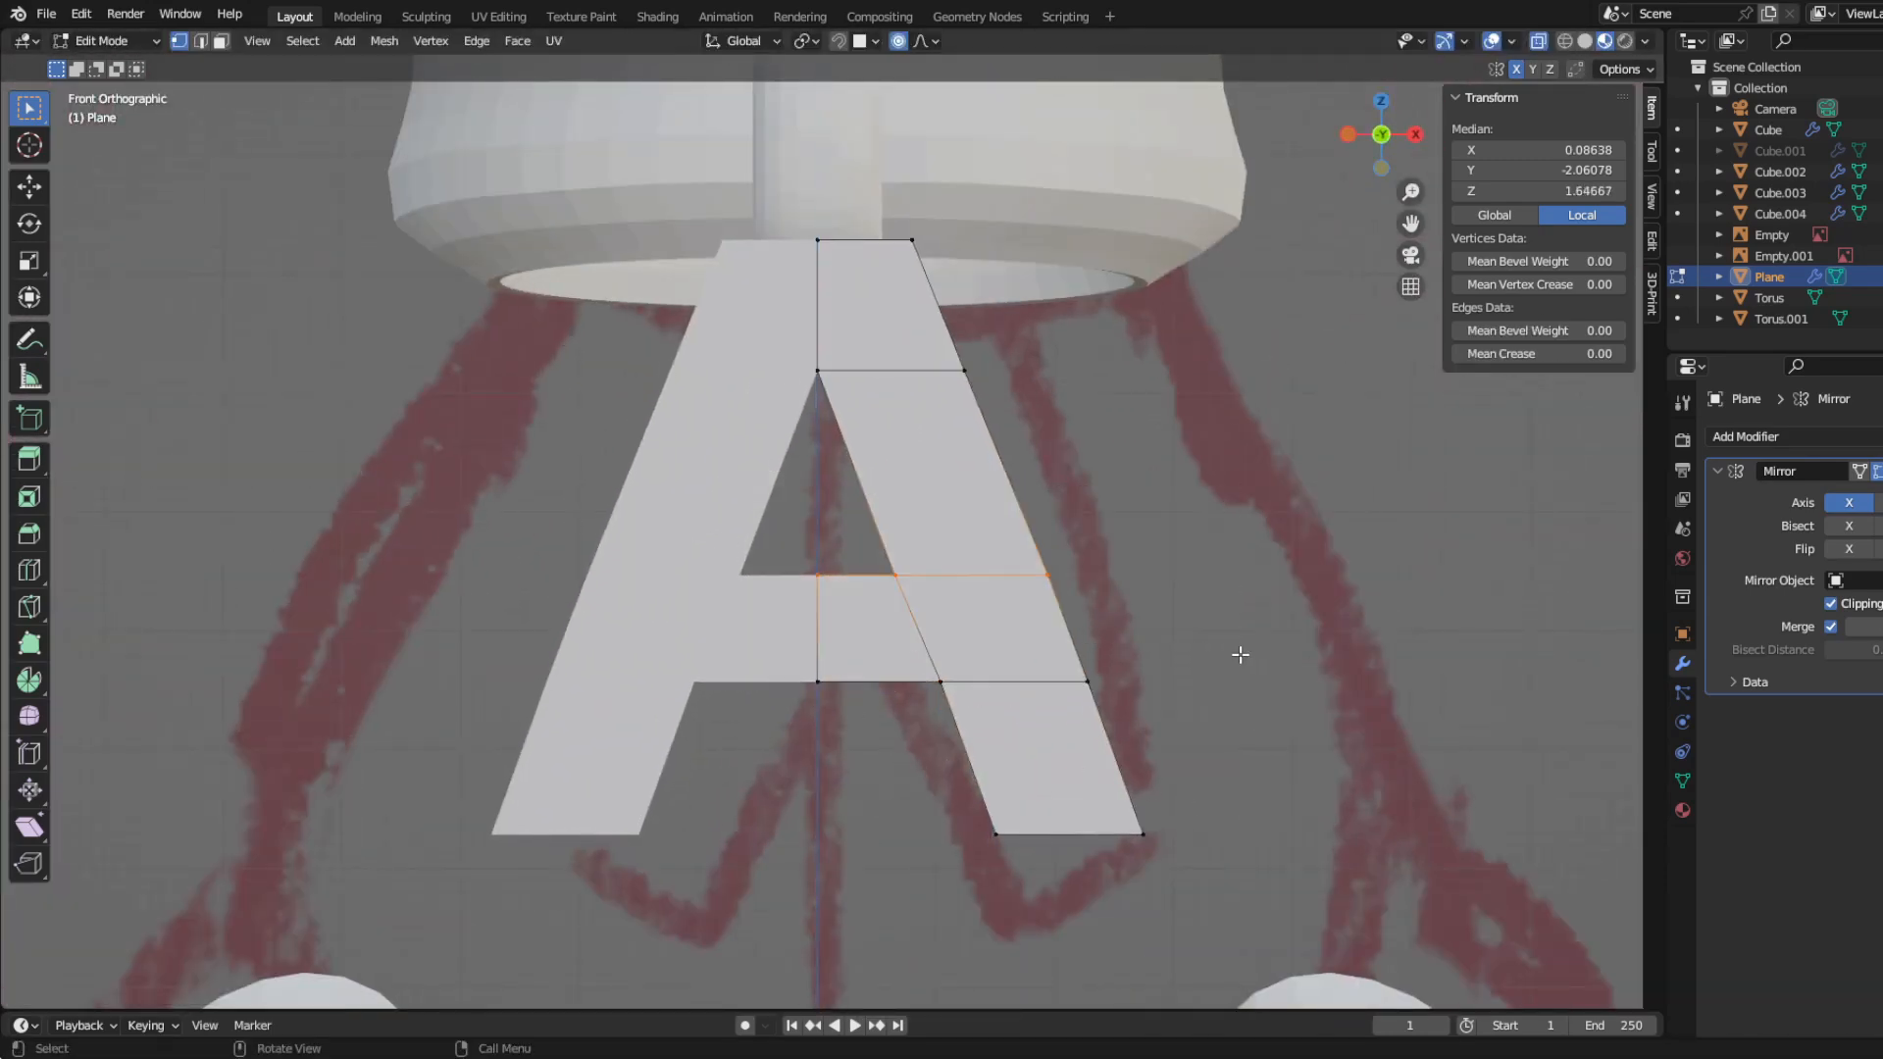
left_click(1039, 574)
key("g")
left_click(1123, 615)
left_click(1093, 686)
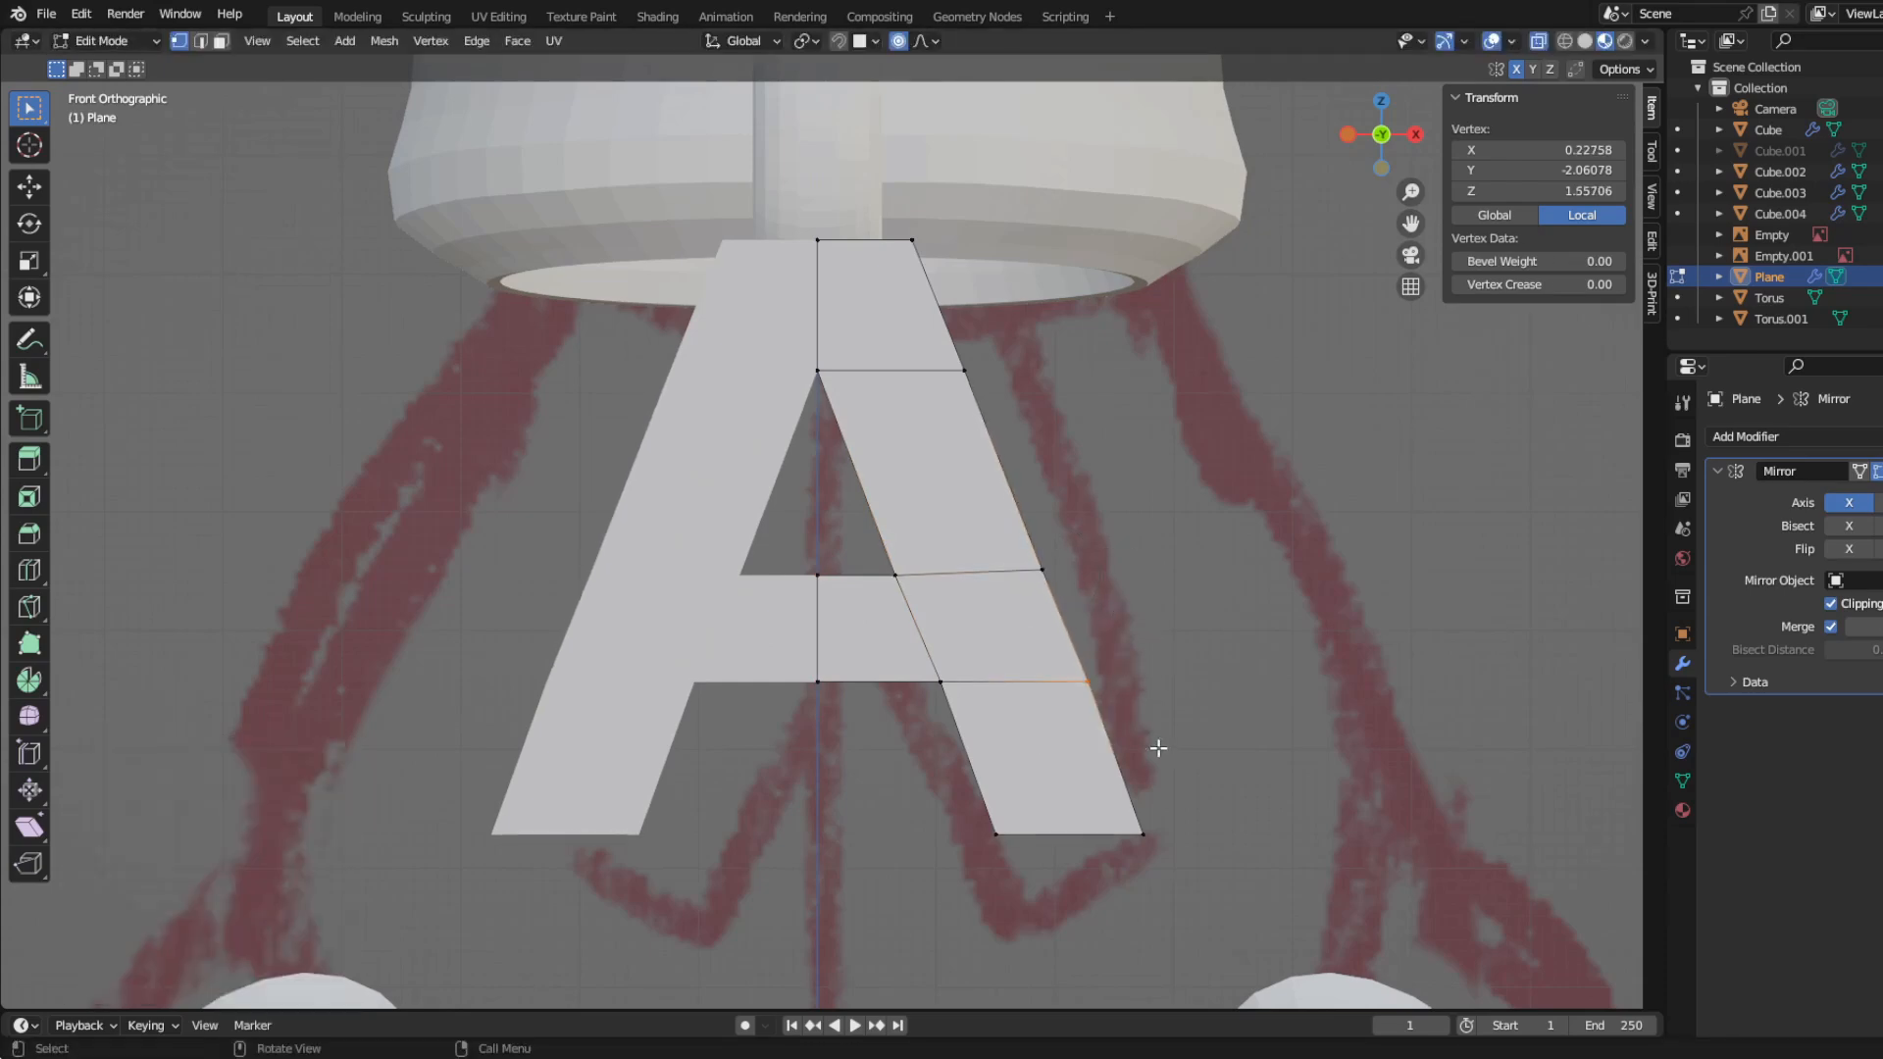
key("g")
left_click(1135, 745)
Step: Flatten the crossbar's lower row of vertices by scaling it to 0 along Z
left_click_drag(758, 633, 1309, 799)
key("s")
key("x")
right_click(1177, 770)
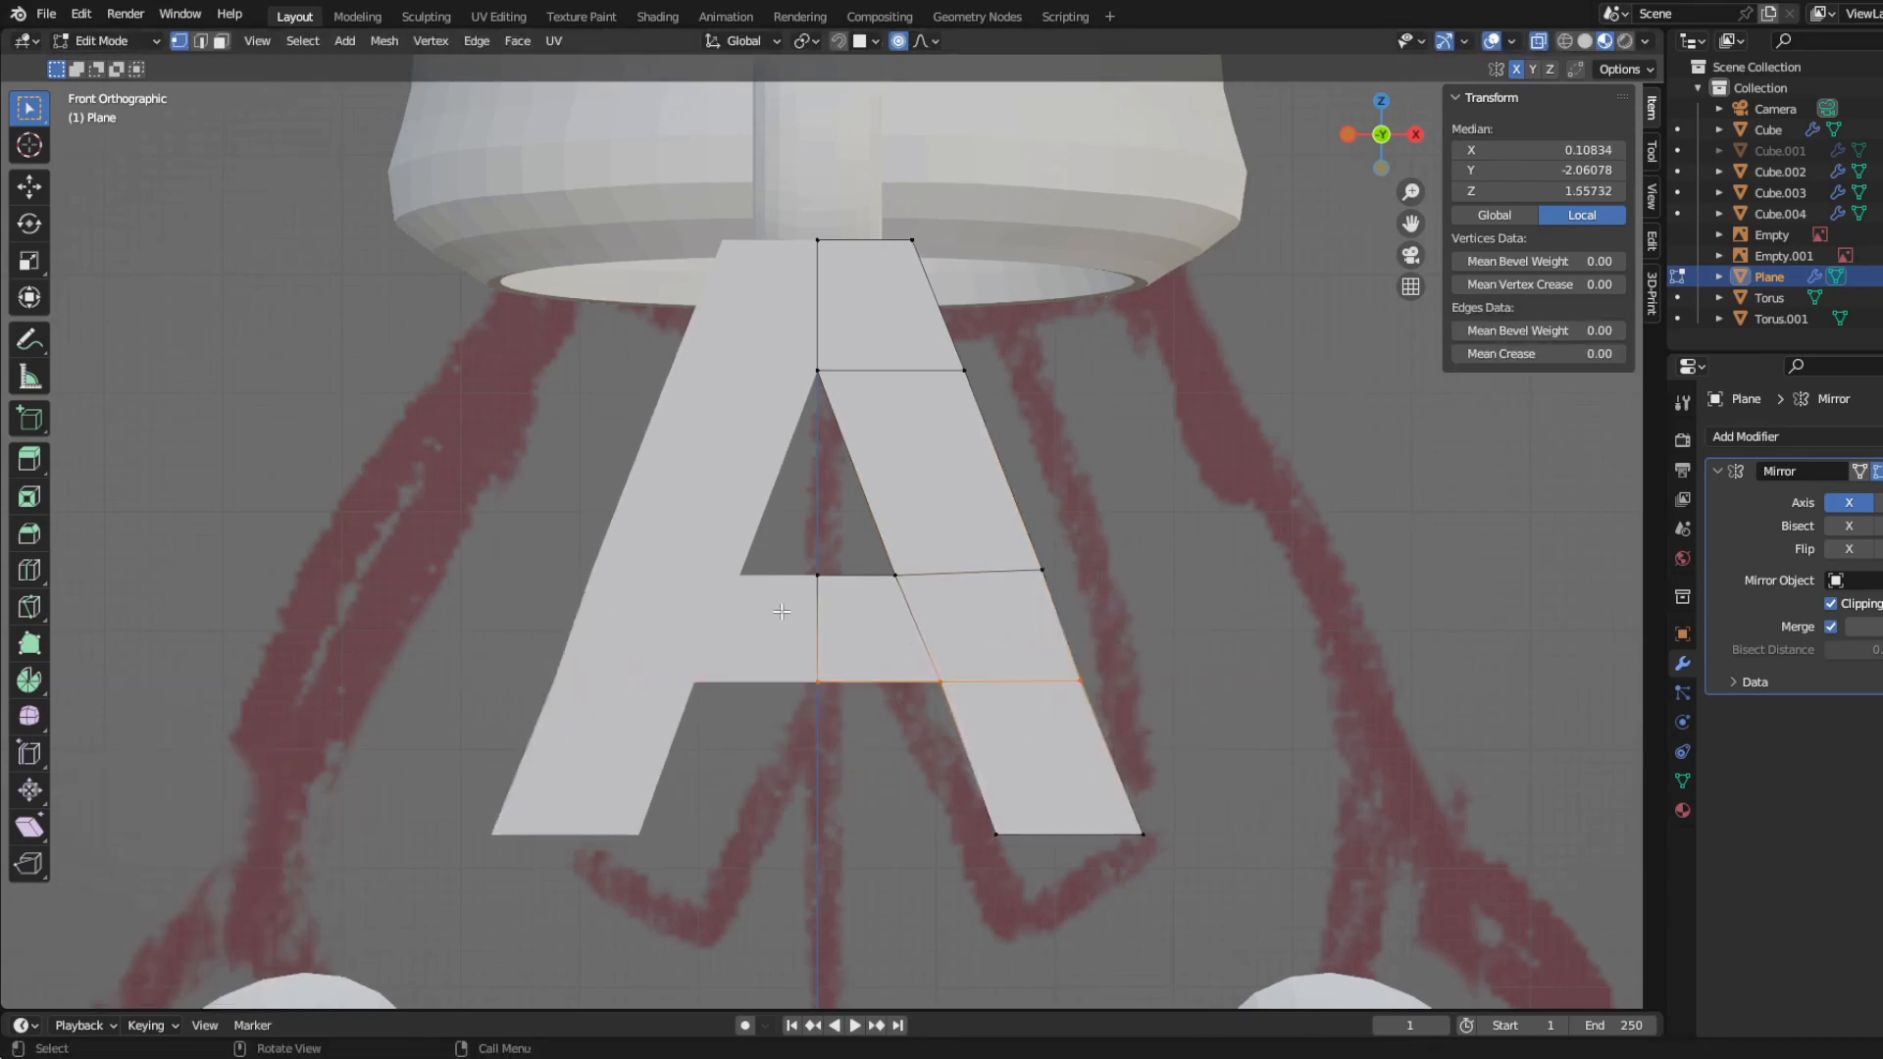
key("s")
key("x")
key("z")
key("0")
key("Return")
Step: Level the crossbar's upper row of vertices by flattening it along Z
left_click_drag(760, 509, 1191, 647)
key("s")
key("z")
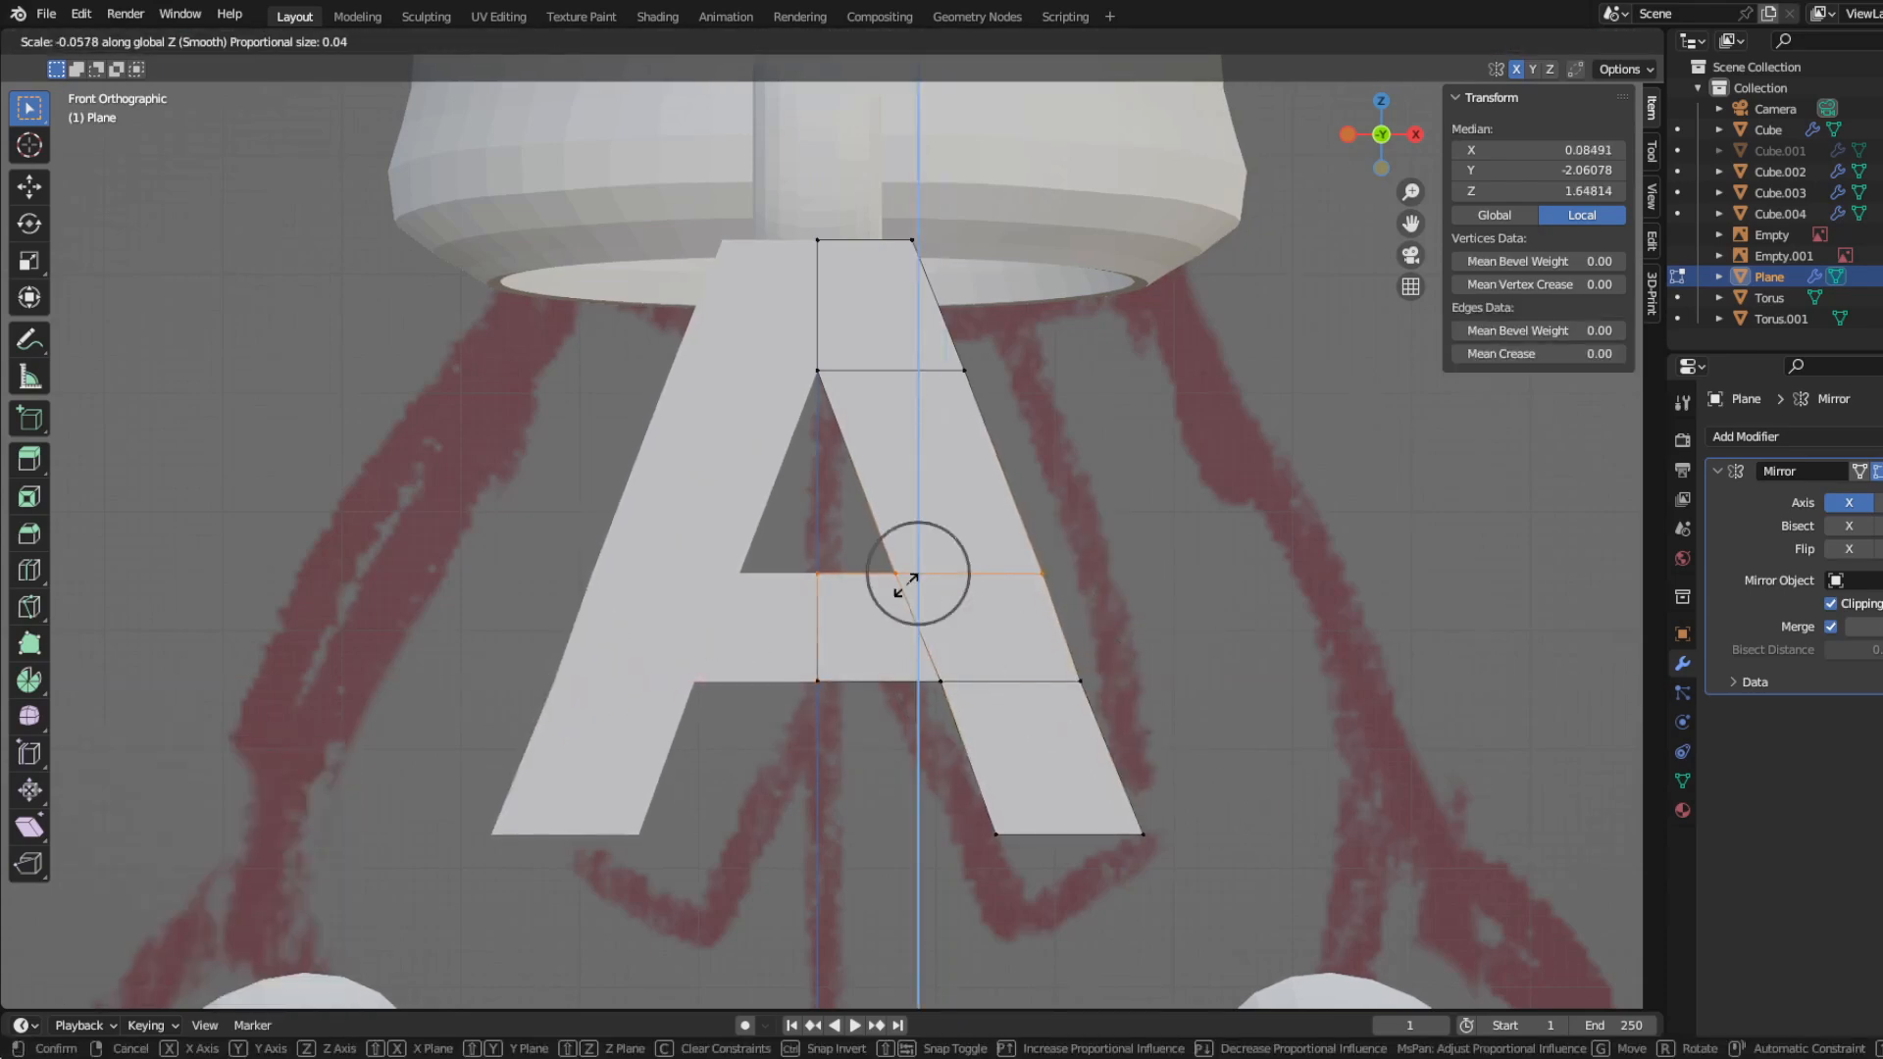
left_click(905, 586)
Step: Shift the outer vertices of the leg's lower section slightly outward along X
left_click_drag(1228, 868, 1228, 868)
key("g")
key("x")
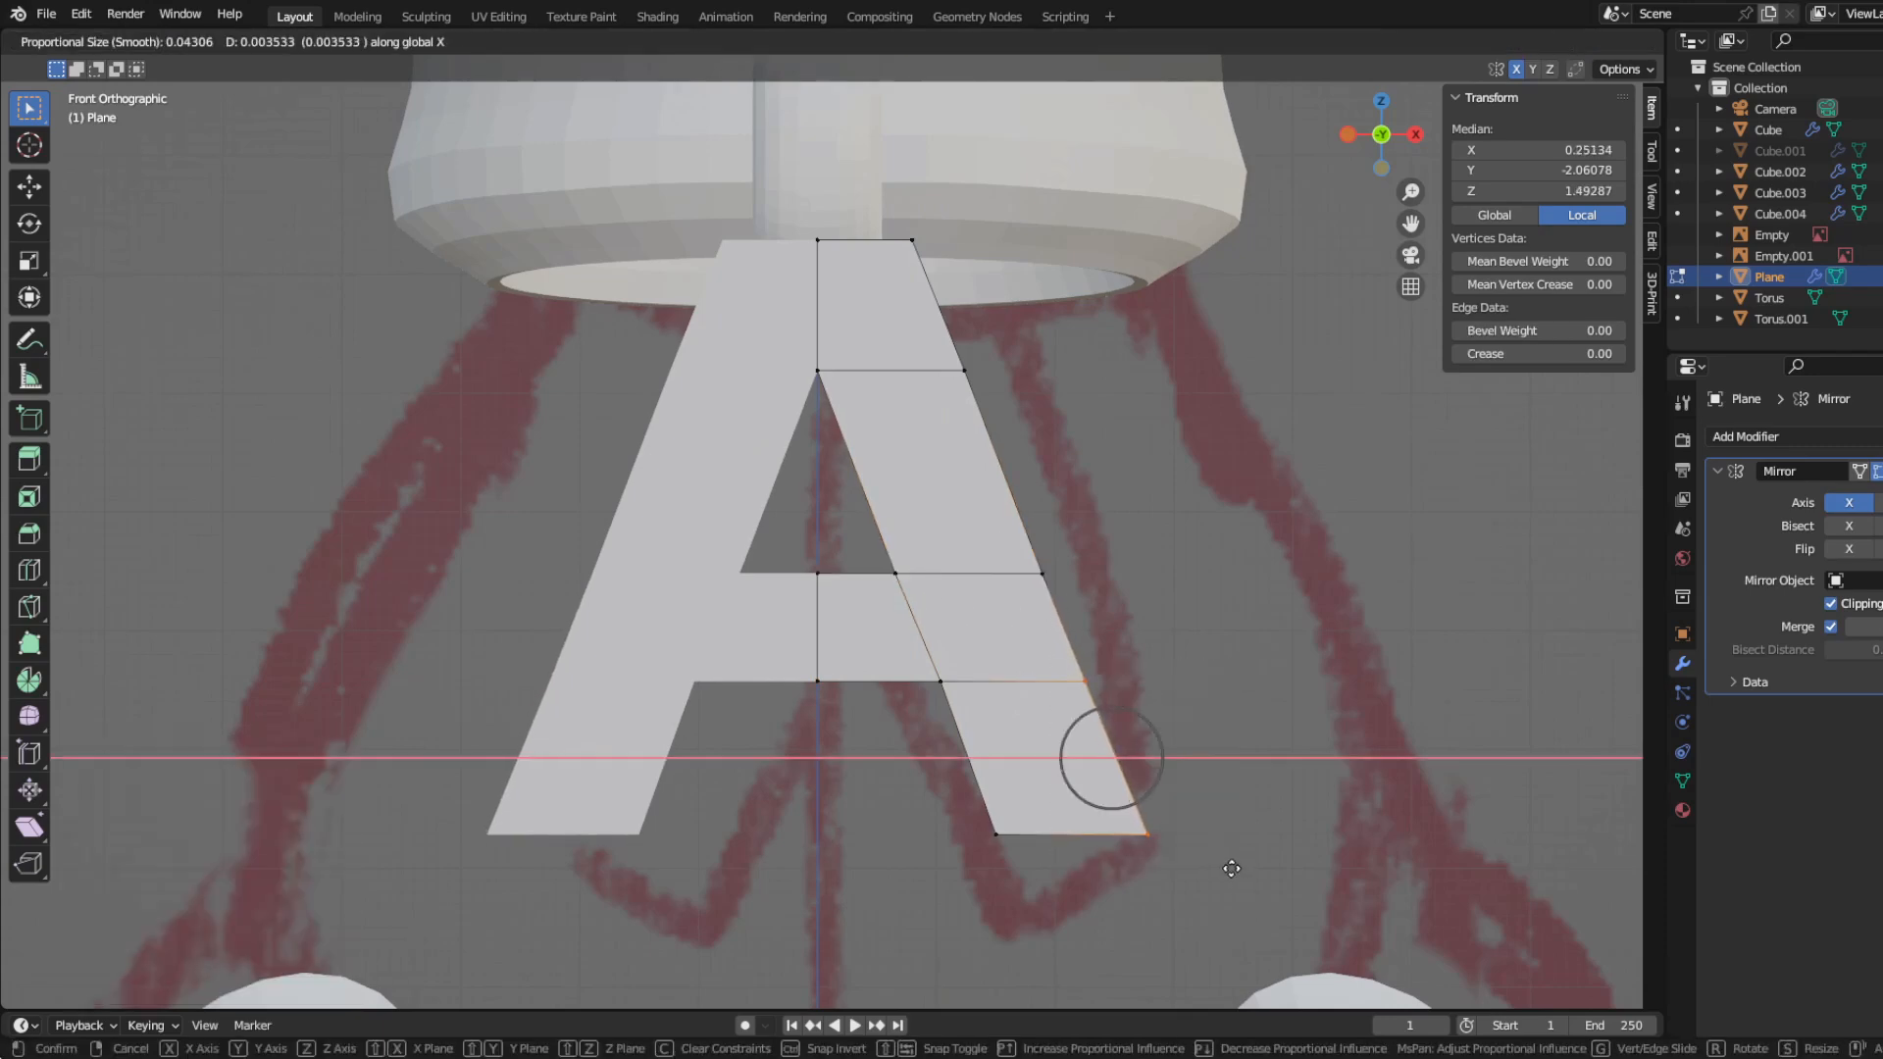
left_click(1232, 869)
key("g")
key("x")
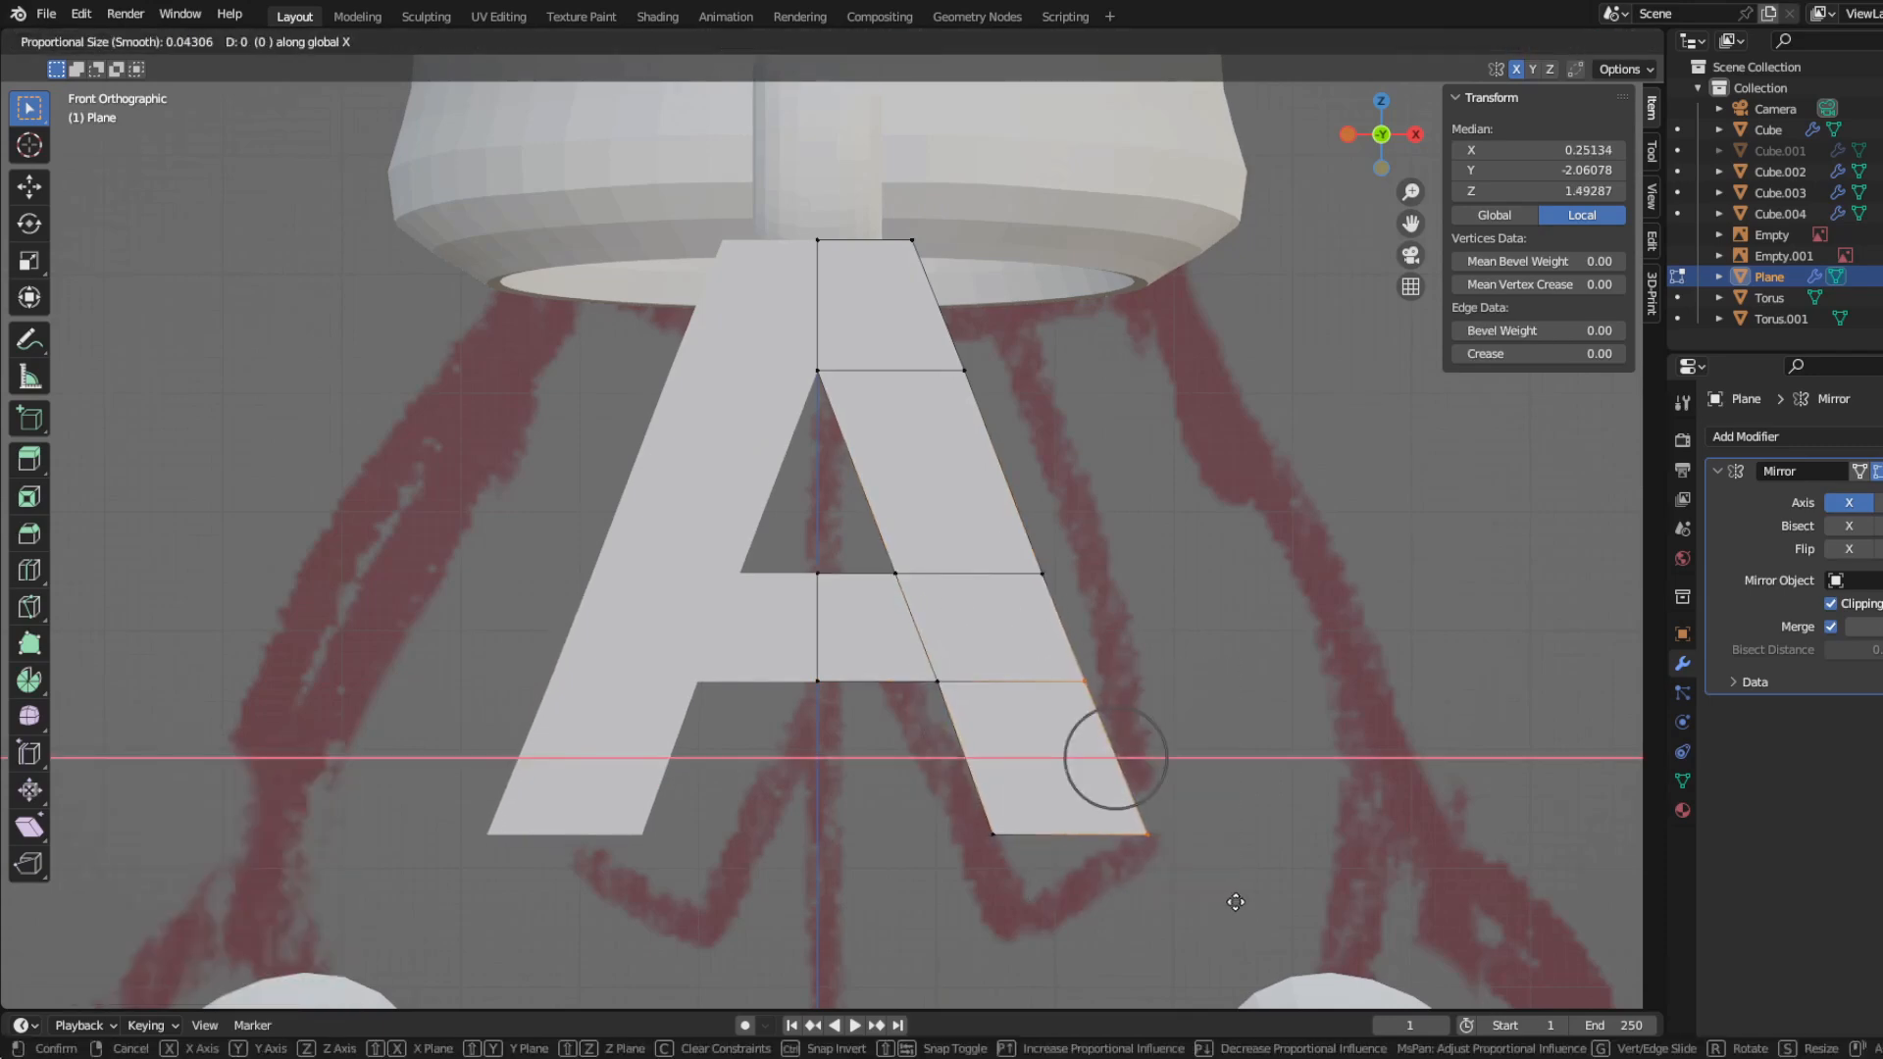
left_click(1236, 901)
Step: Move the leg's inner vertices toward the centre along X, including its bottom inner corner, to thicken the leg
key("Tab")
key("Tab")
key("g")
key("x")
left_click_drag(857, 538, 1046, 896)
left_click(951, 623)
key("g")
key("x")
left_click(988, 765)
key("g")
key("x")
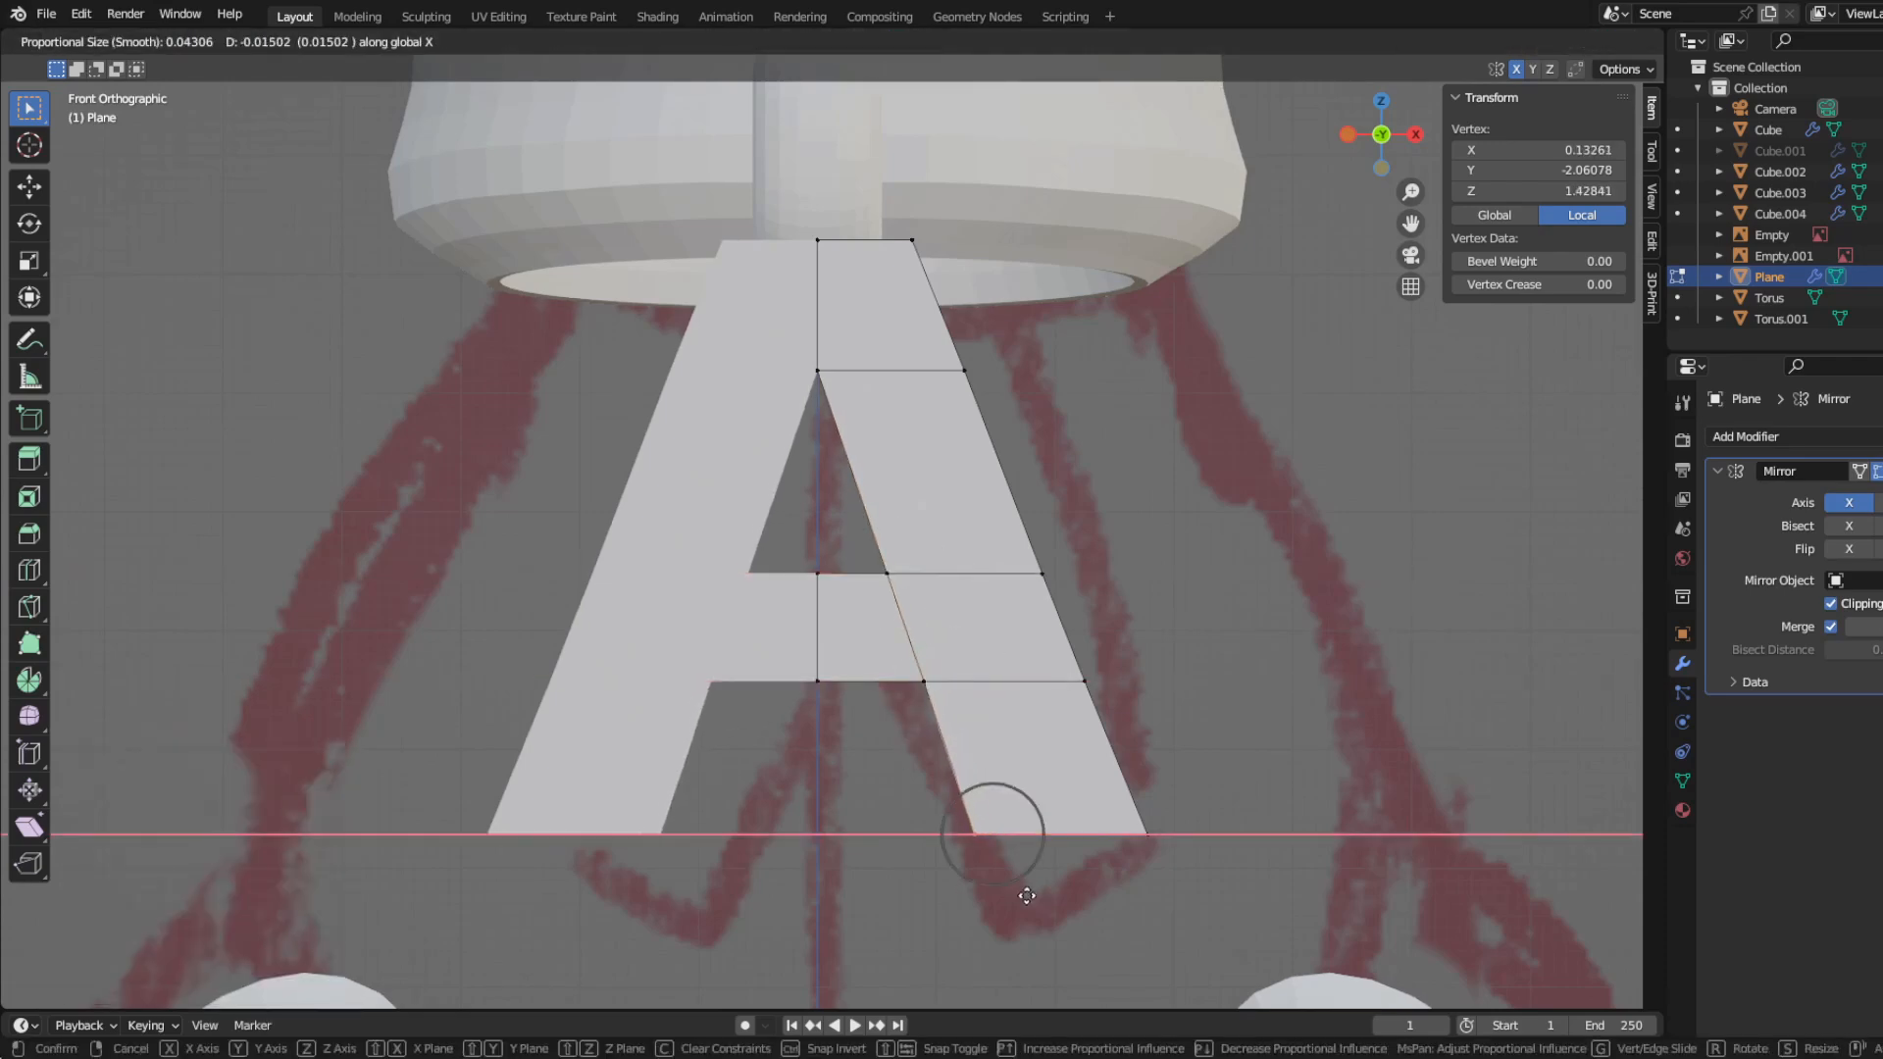
left_click(1022, 895)
Step: Shift the leg's inner edge from the crossbar down about 0.016 toward the centre along X
key("Tab")
scroll(822, 751, "down", 7)
middle_click_drag(820, 745, 511, 861)
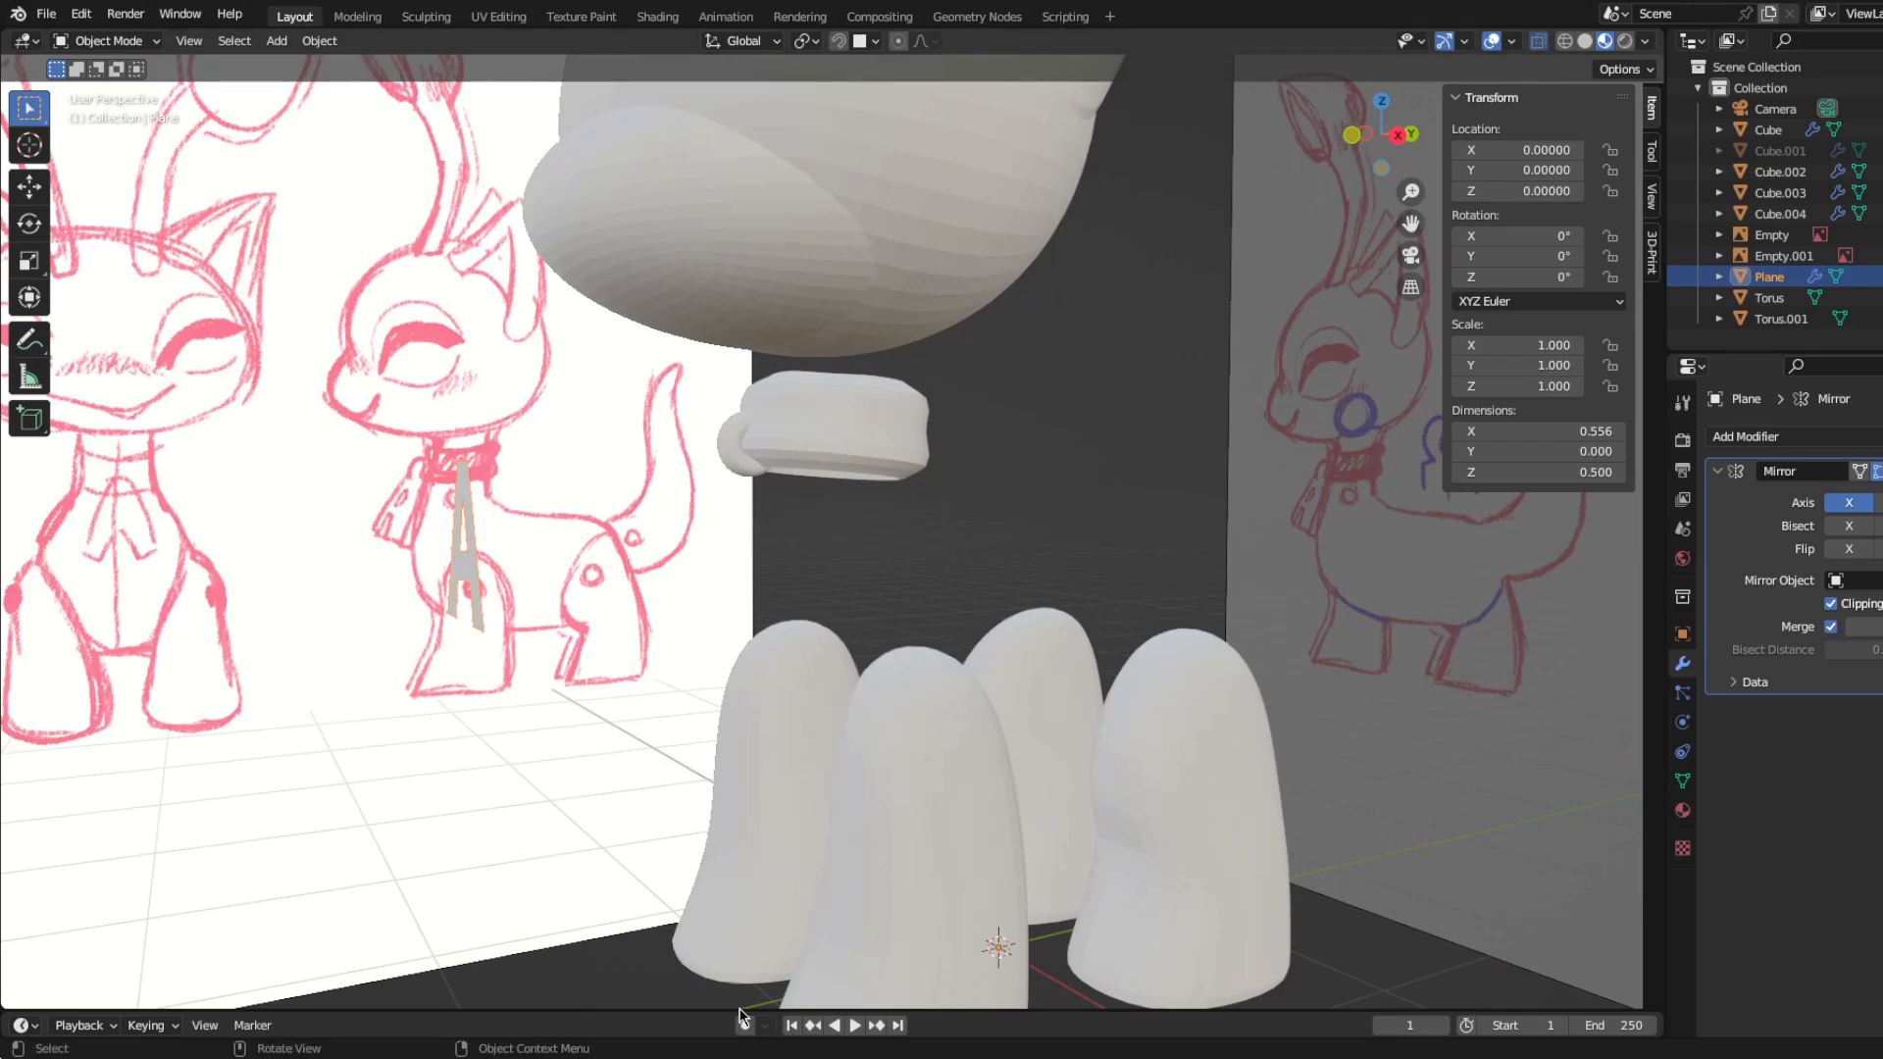
key("KP_1")
key("Tab")
scroll(833, 705, "up", 4)
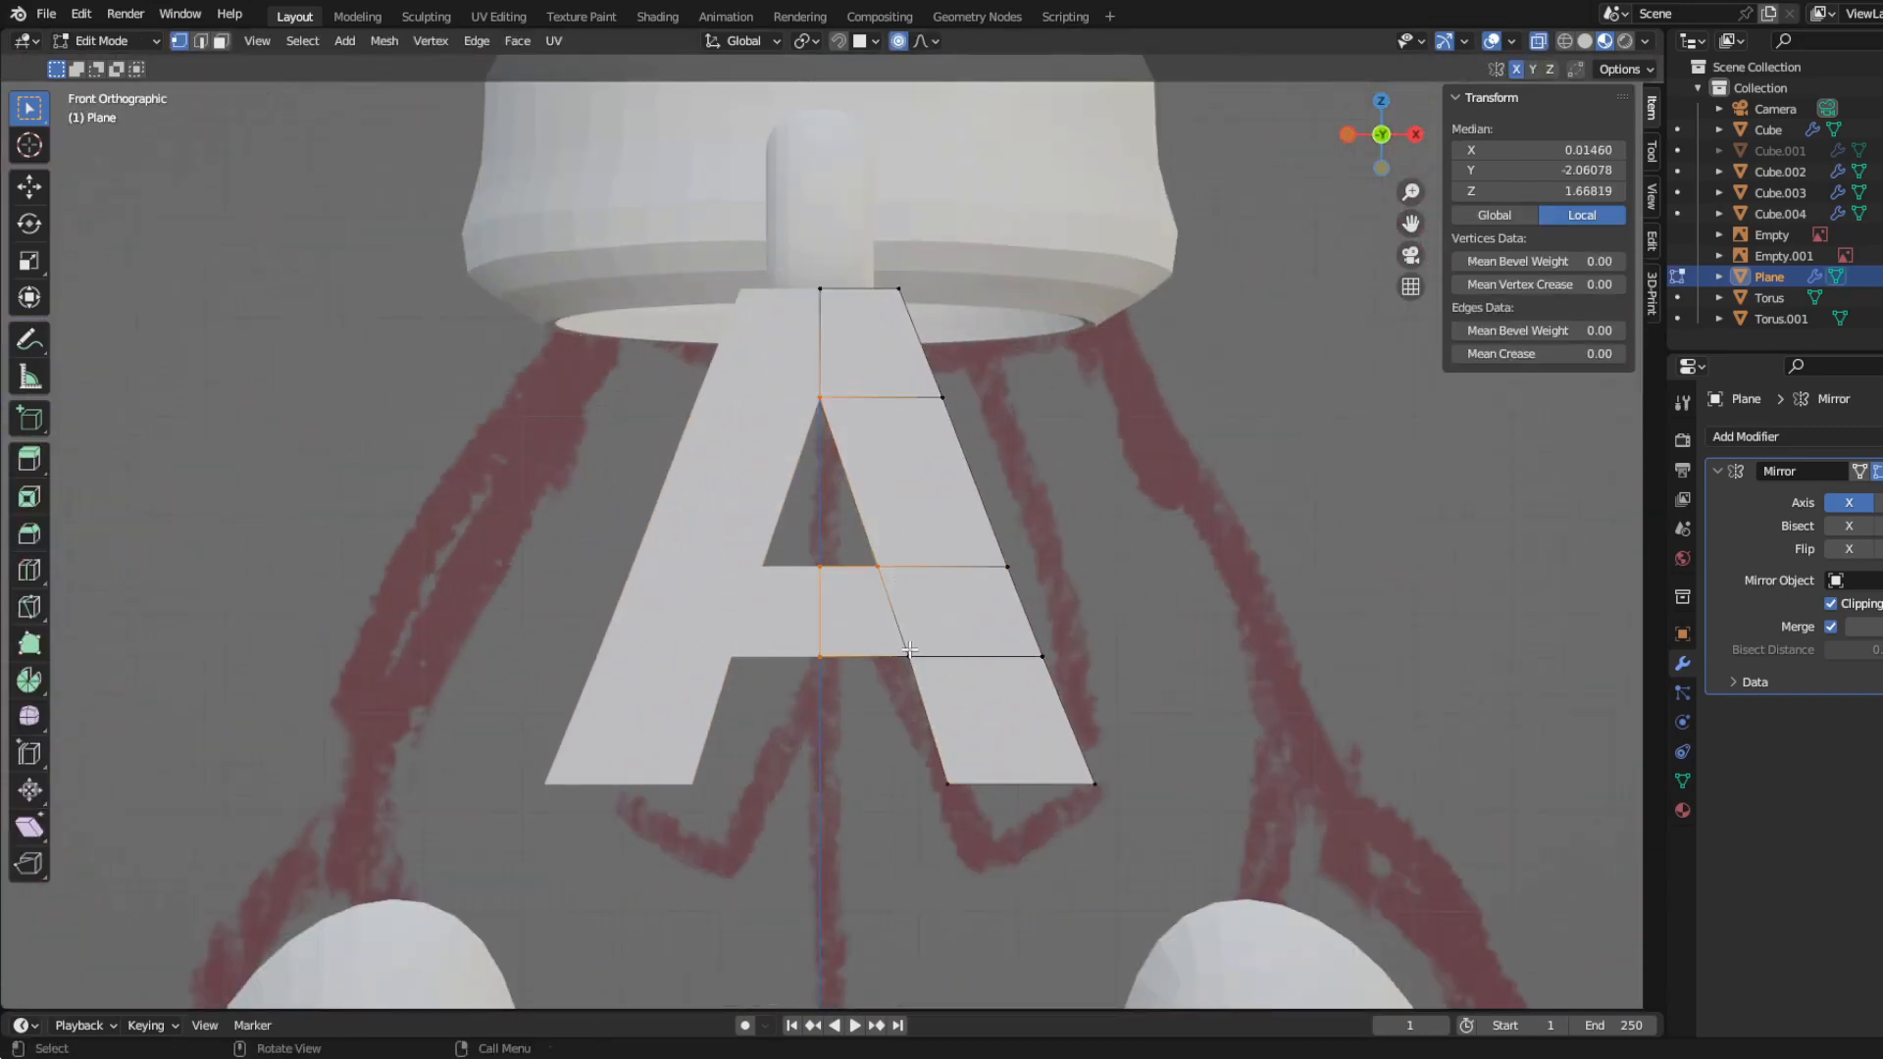
key("s")
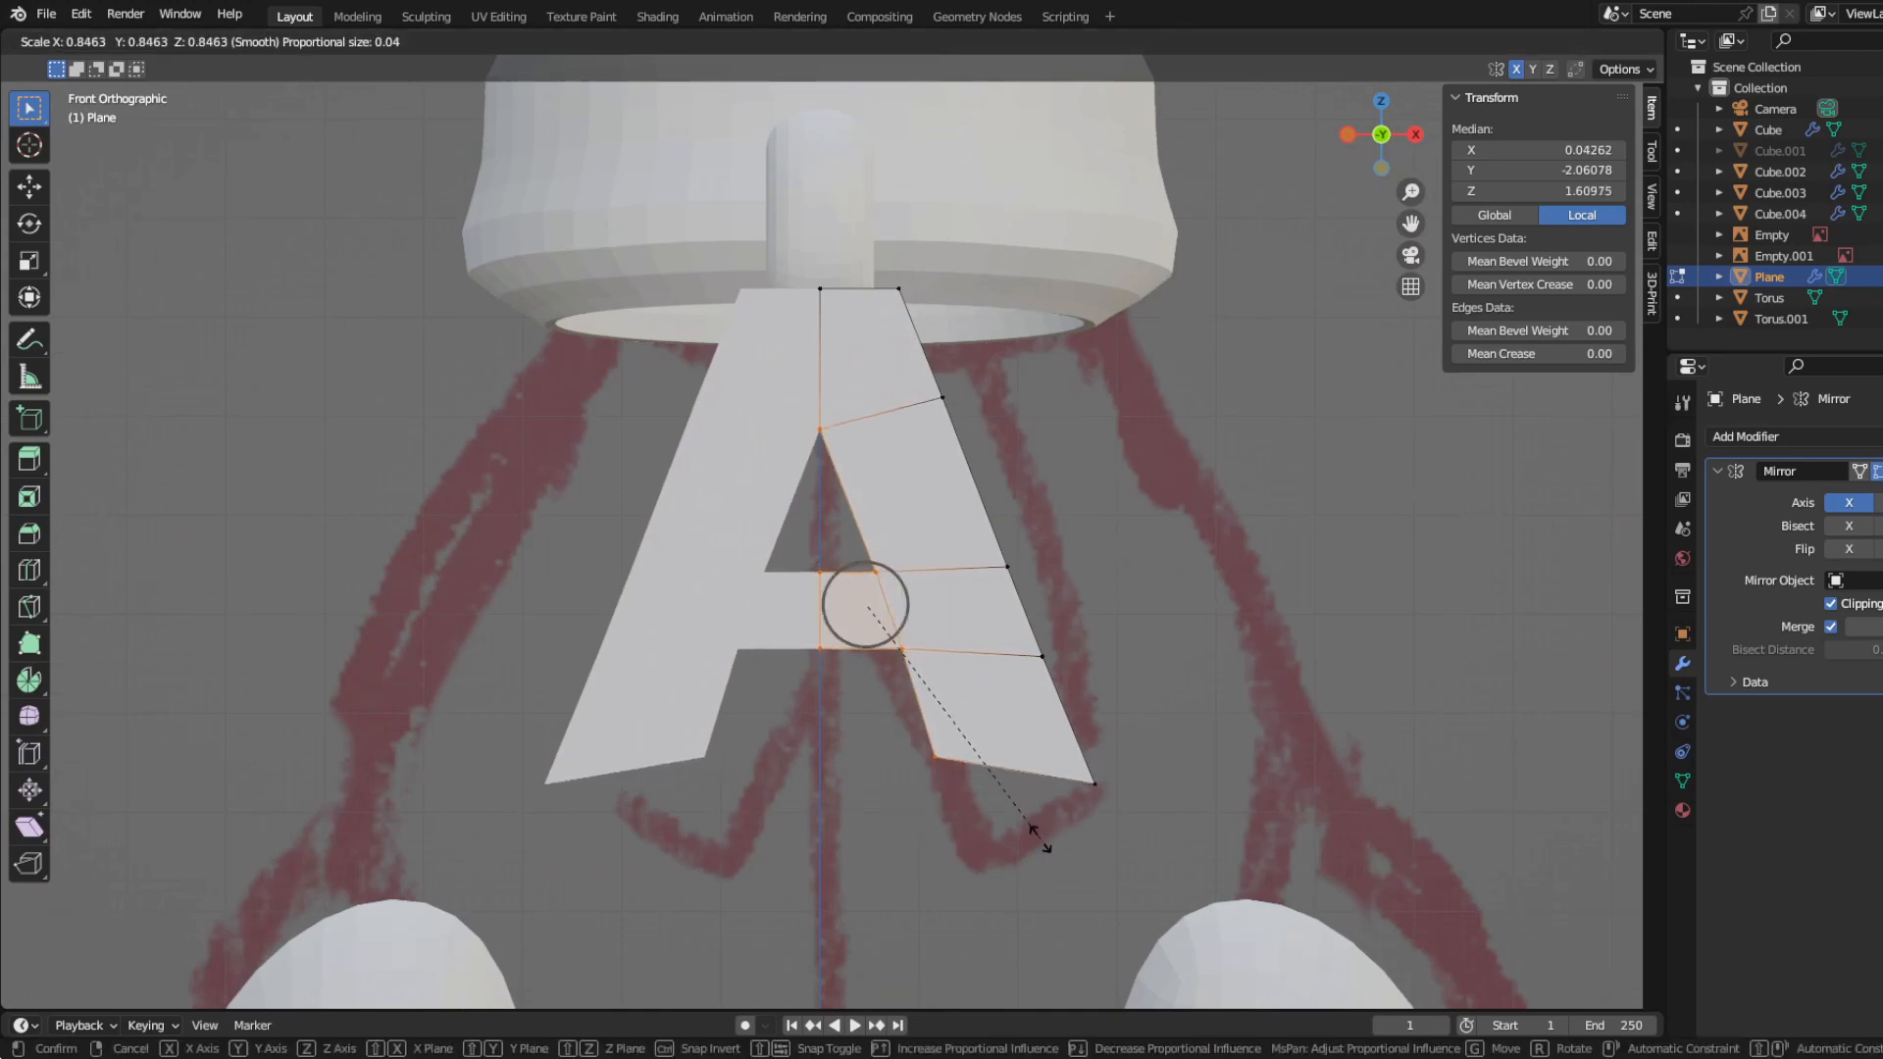
key("Escape")
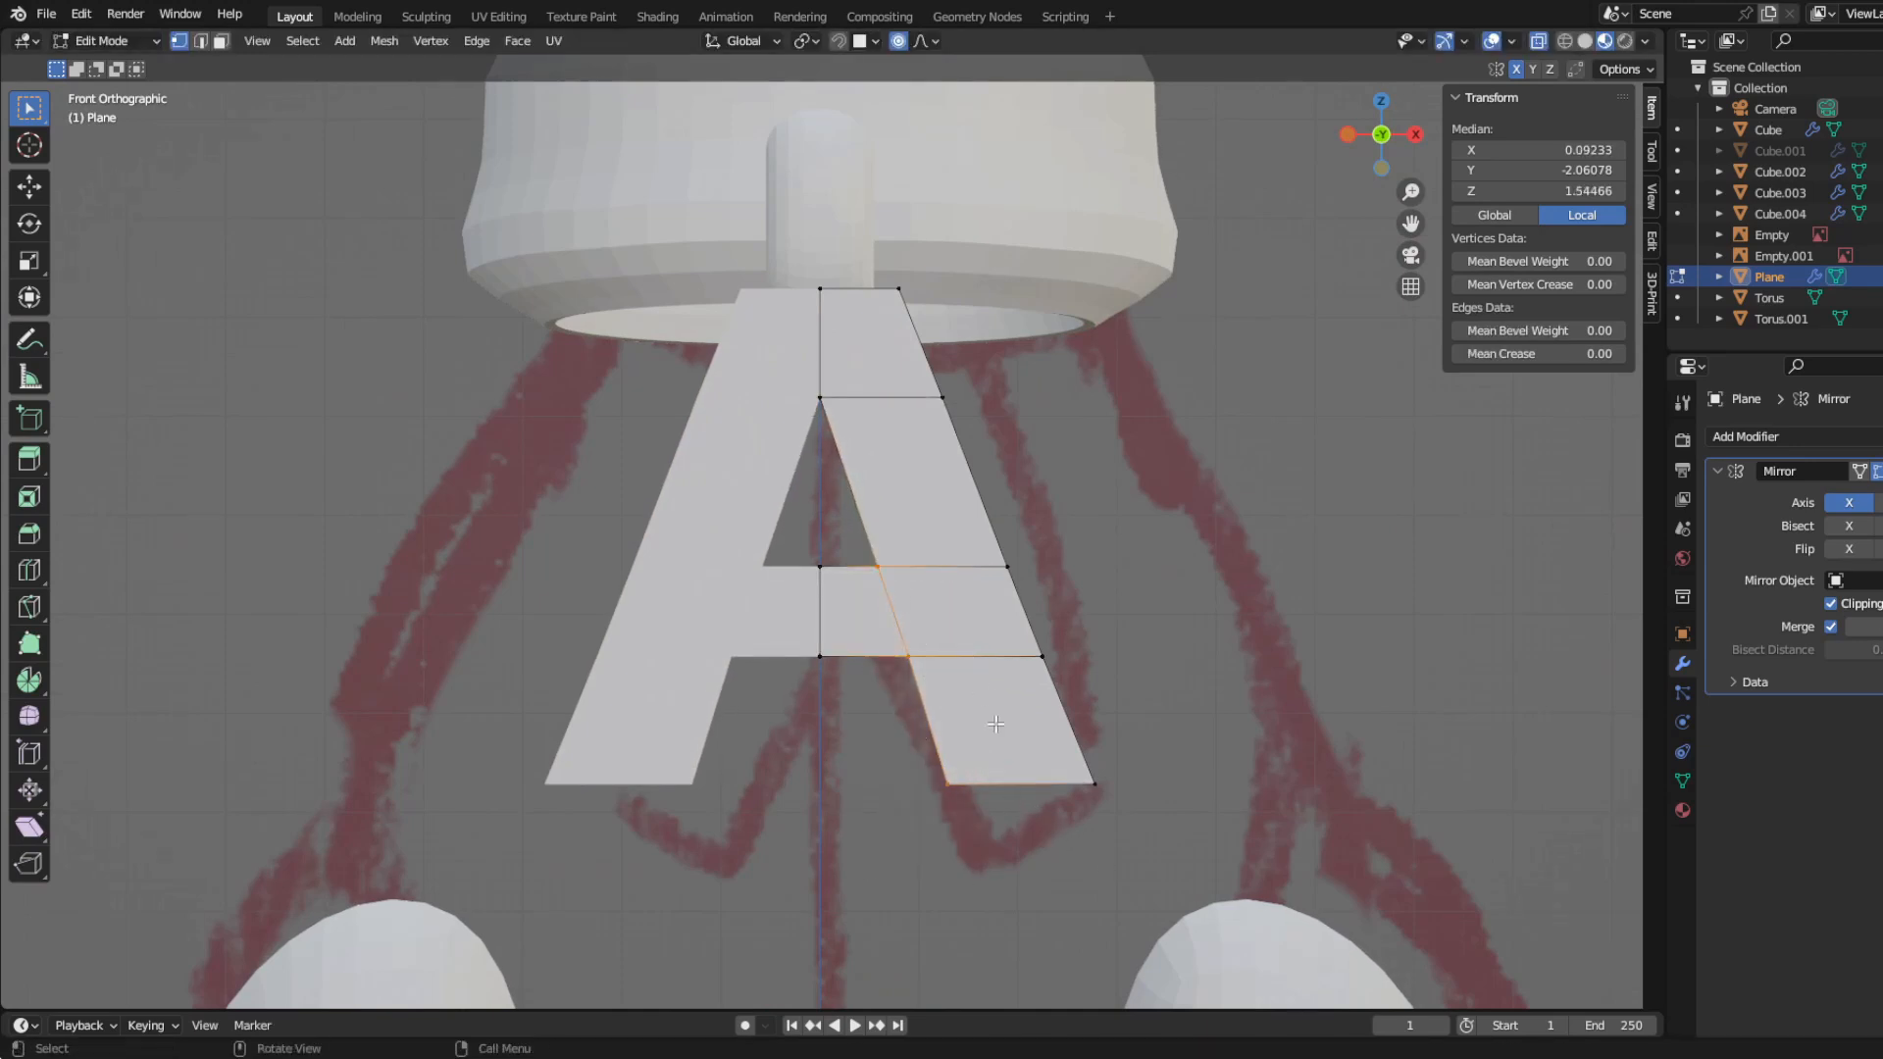
key("g")
key("y")
left_click(979, 726)
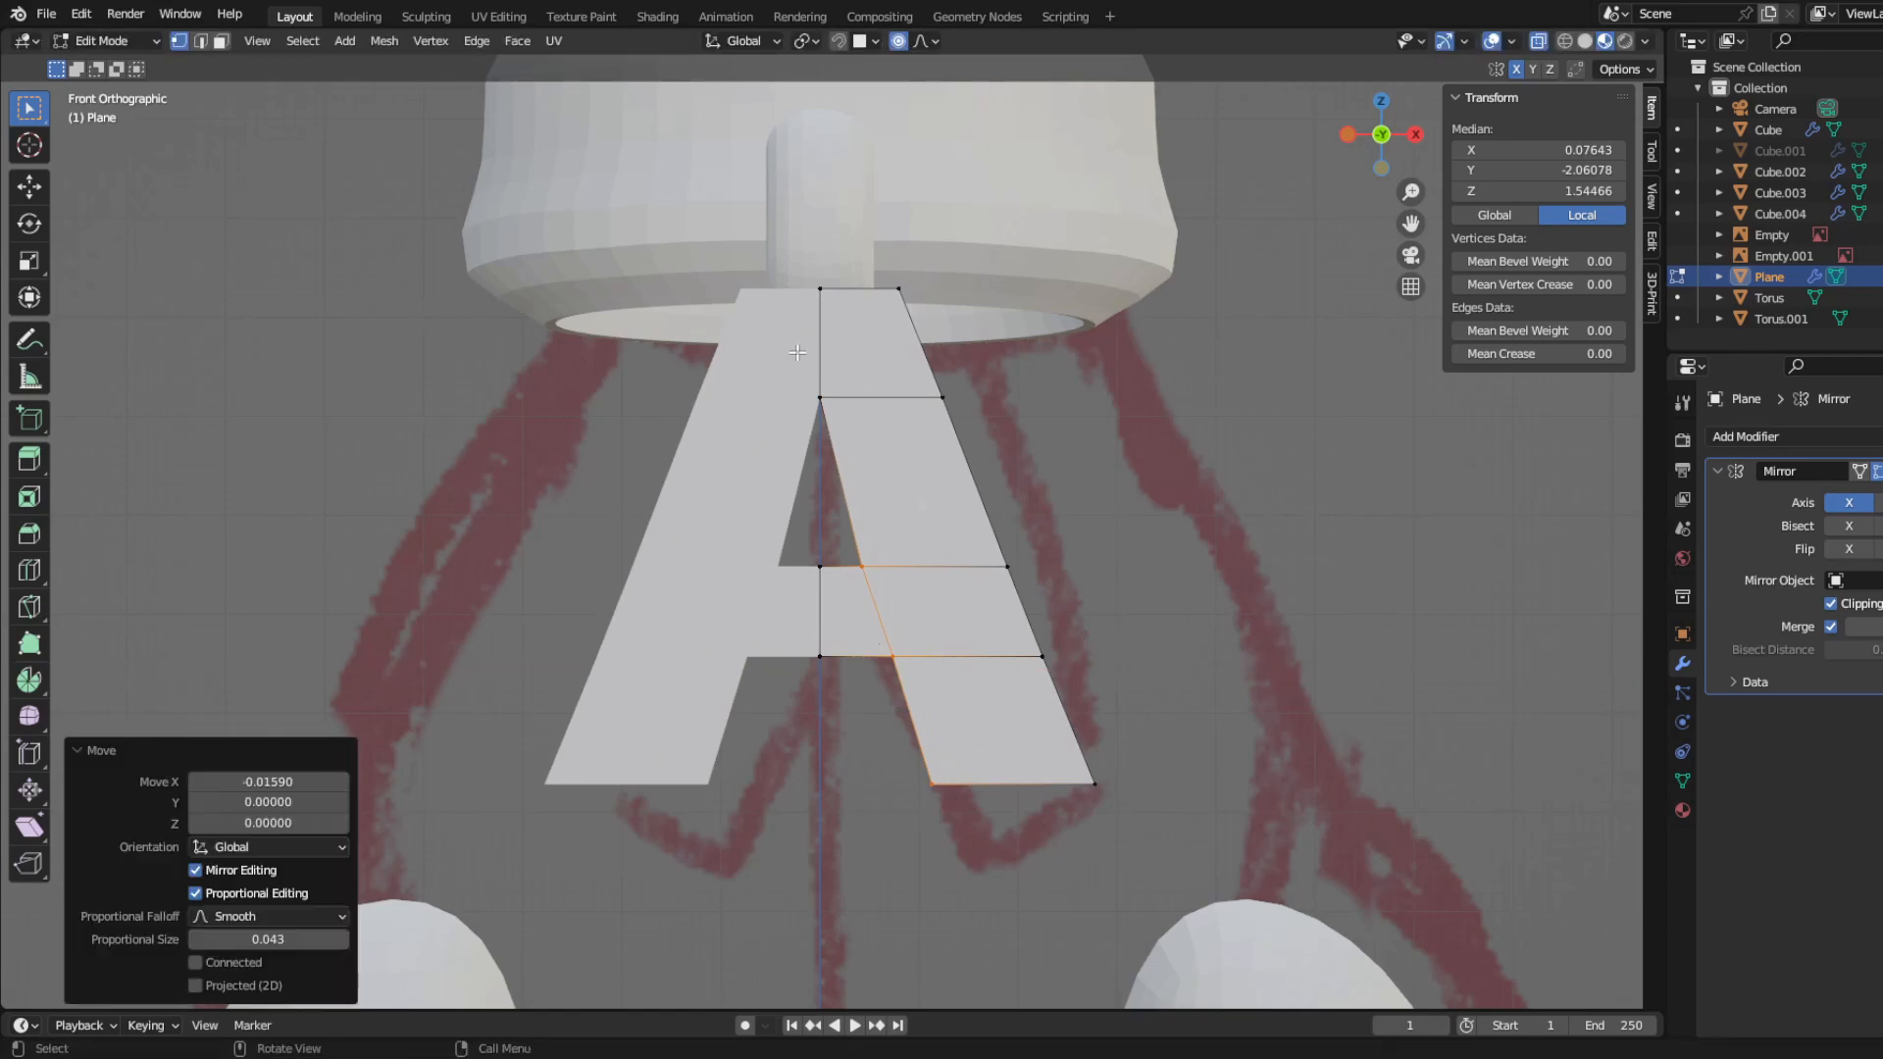
Step: Lower the apex of the triangular hole along Z and slide the crossbar's upper outer vertex up along the leg's edge
left_click(845, 434)
key("g")
key("z")
left_click(866, 500)
scroll(799, 673, "down", 1)
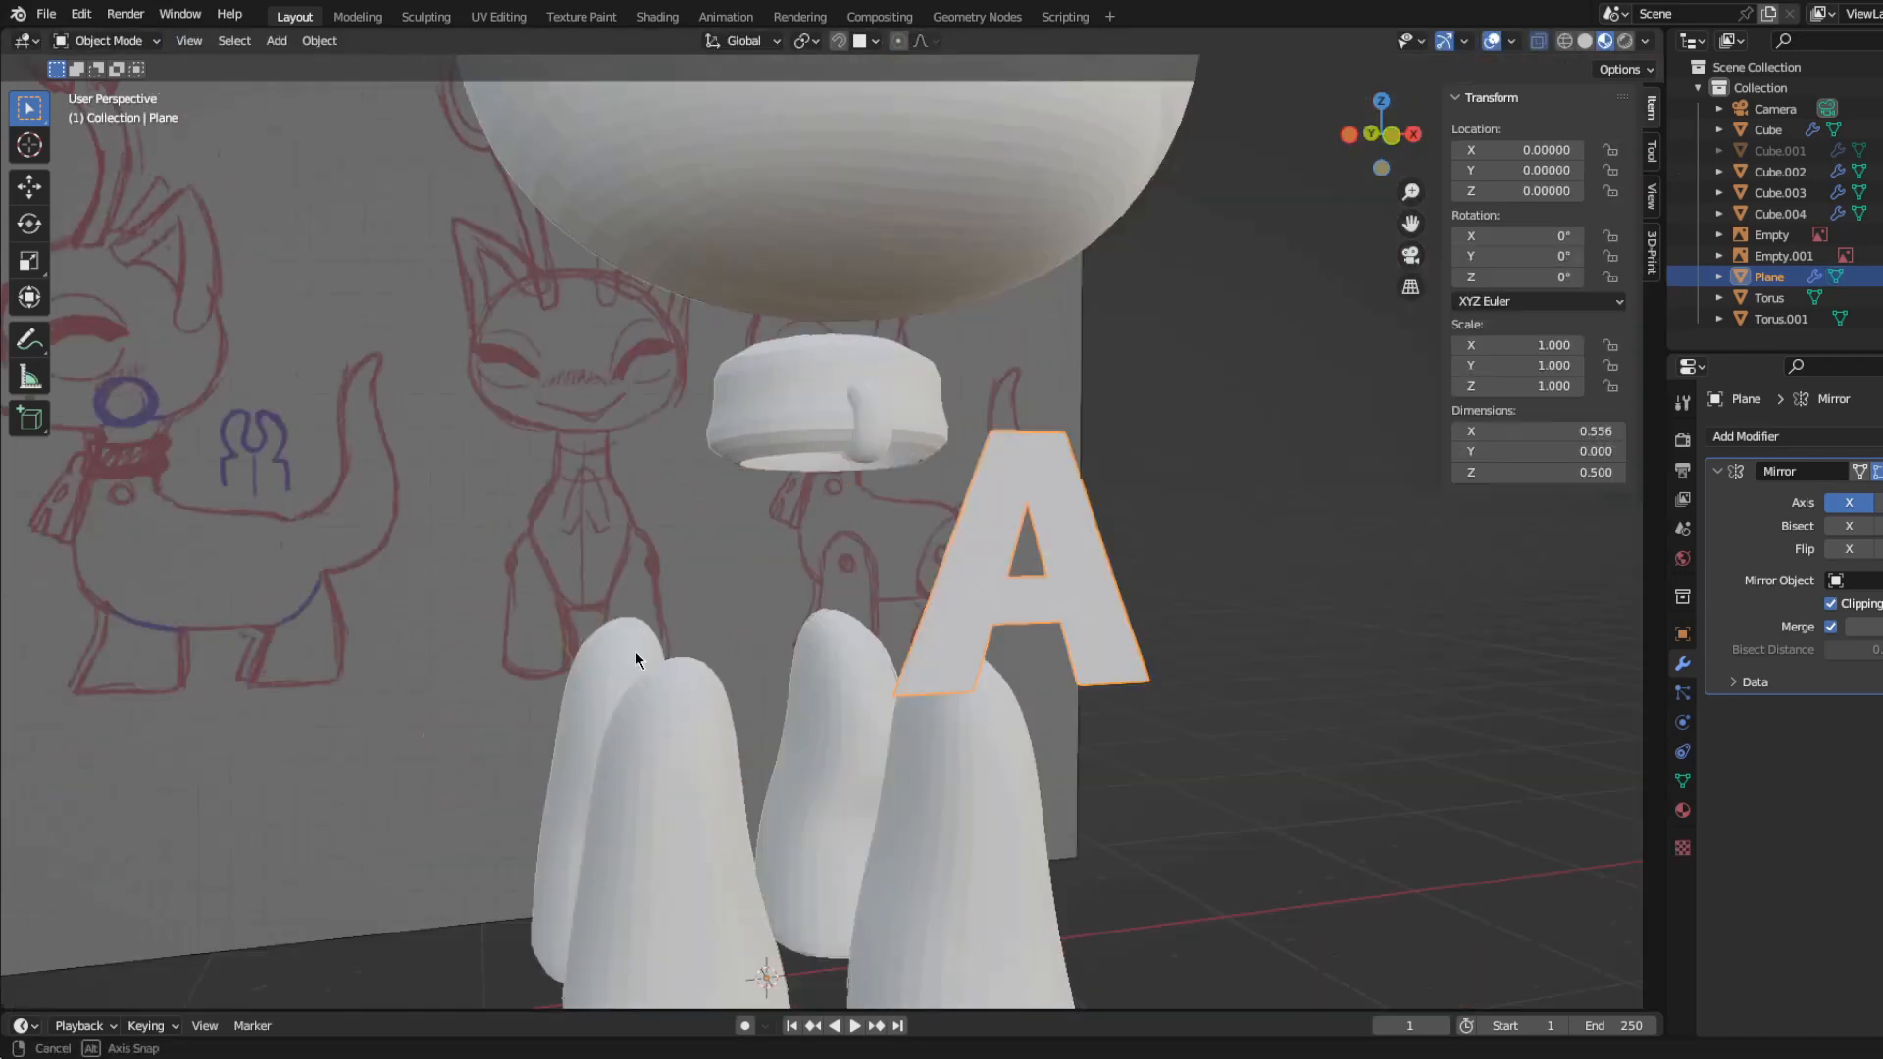
key("KP_1")
key("Tab")
key("g")
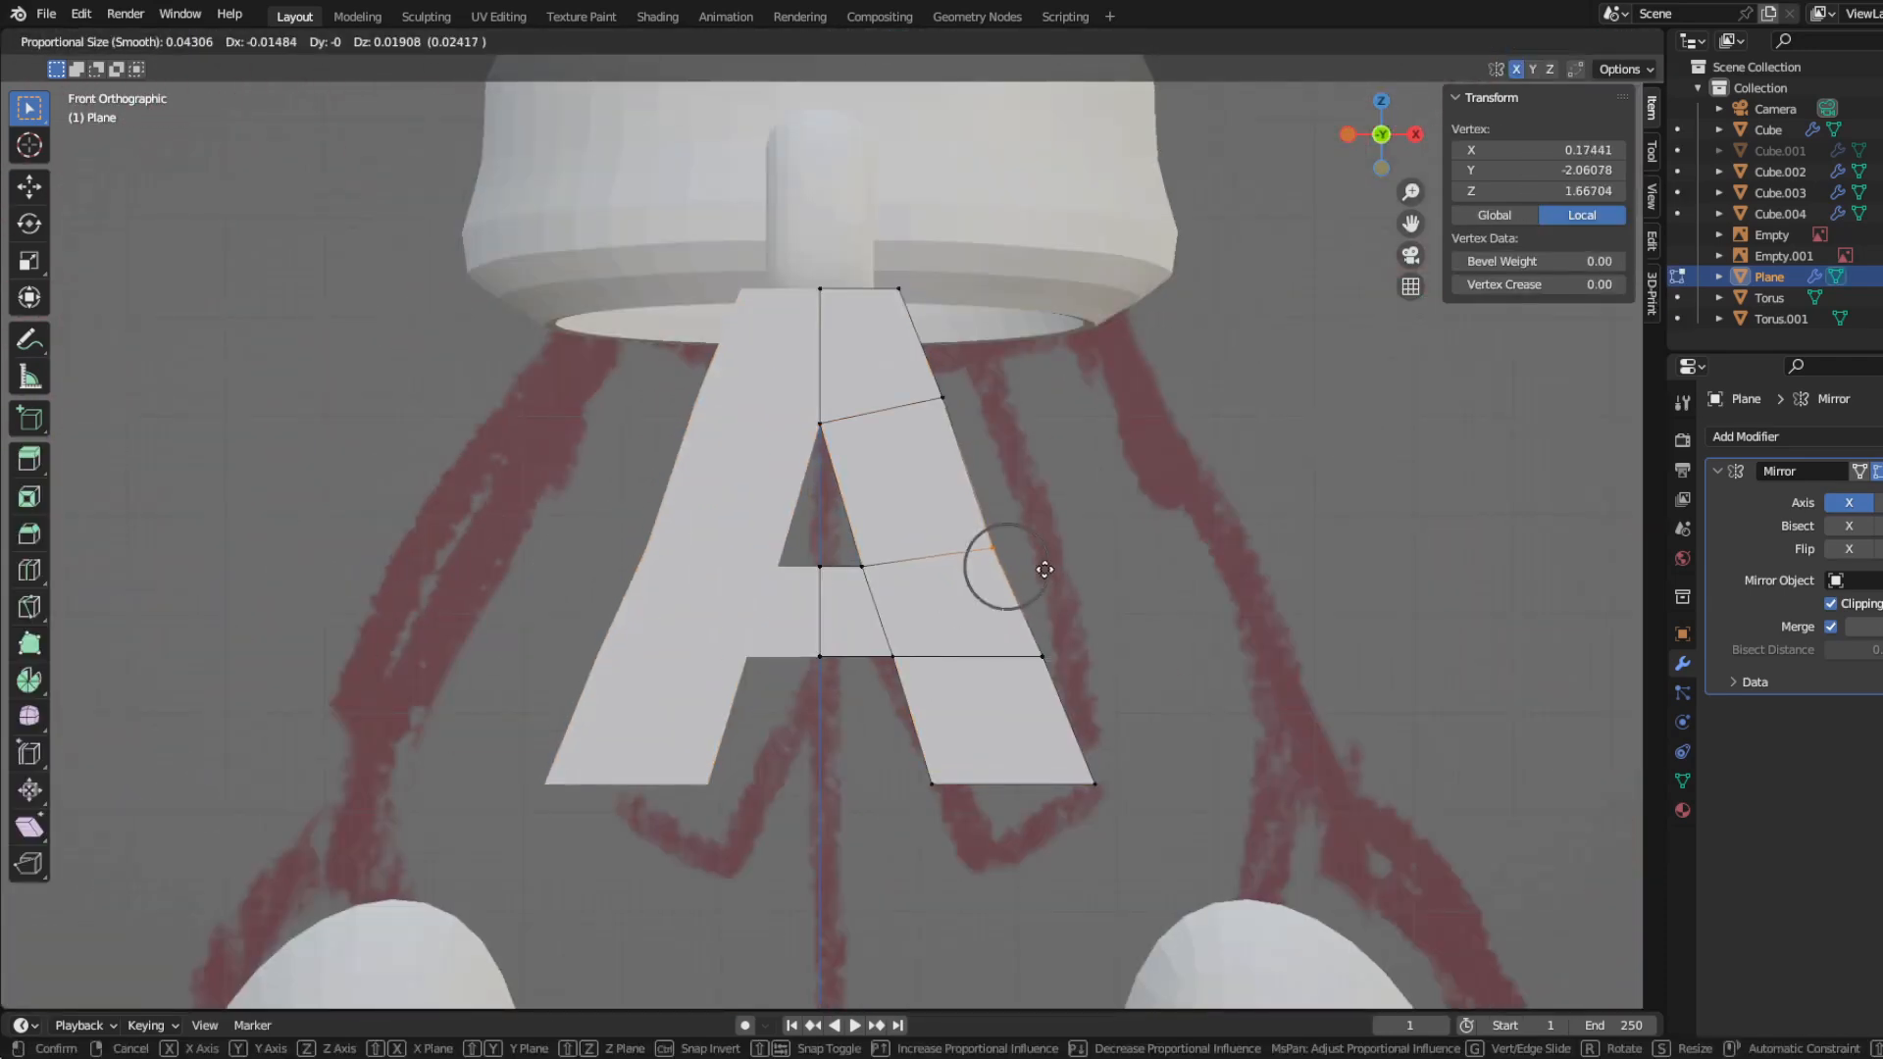
left_click(1052, 569)
Step: Pull the leg's bottom outer corner slightly inward along X and adjust its bottom inner corner along X
left_click(1163, 848)
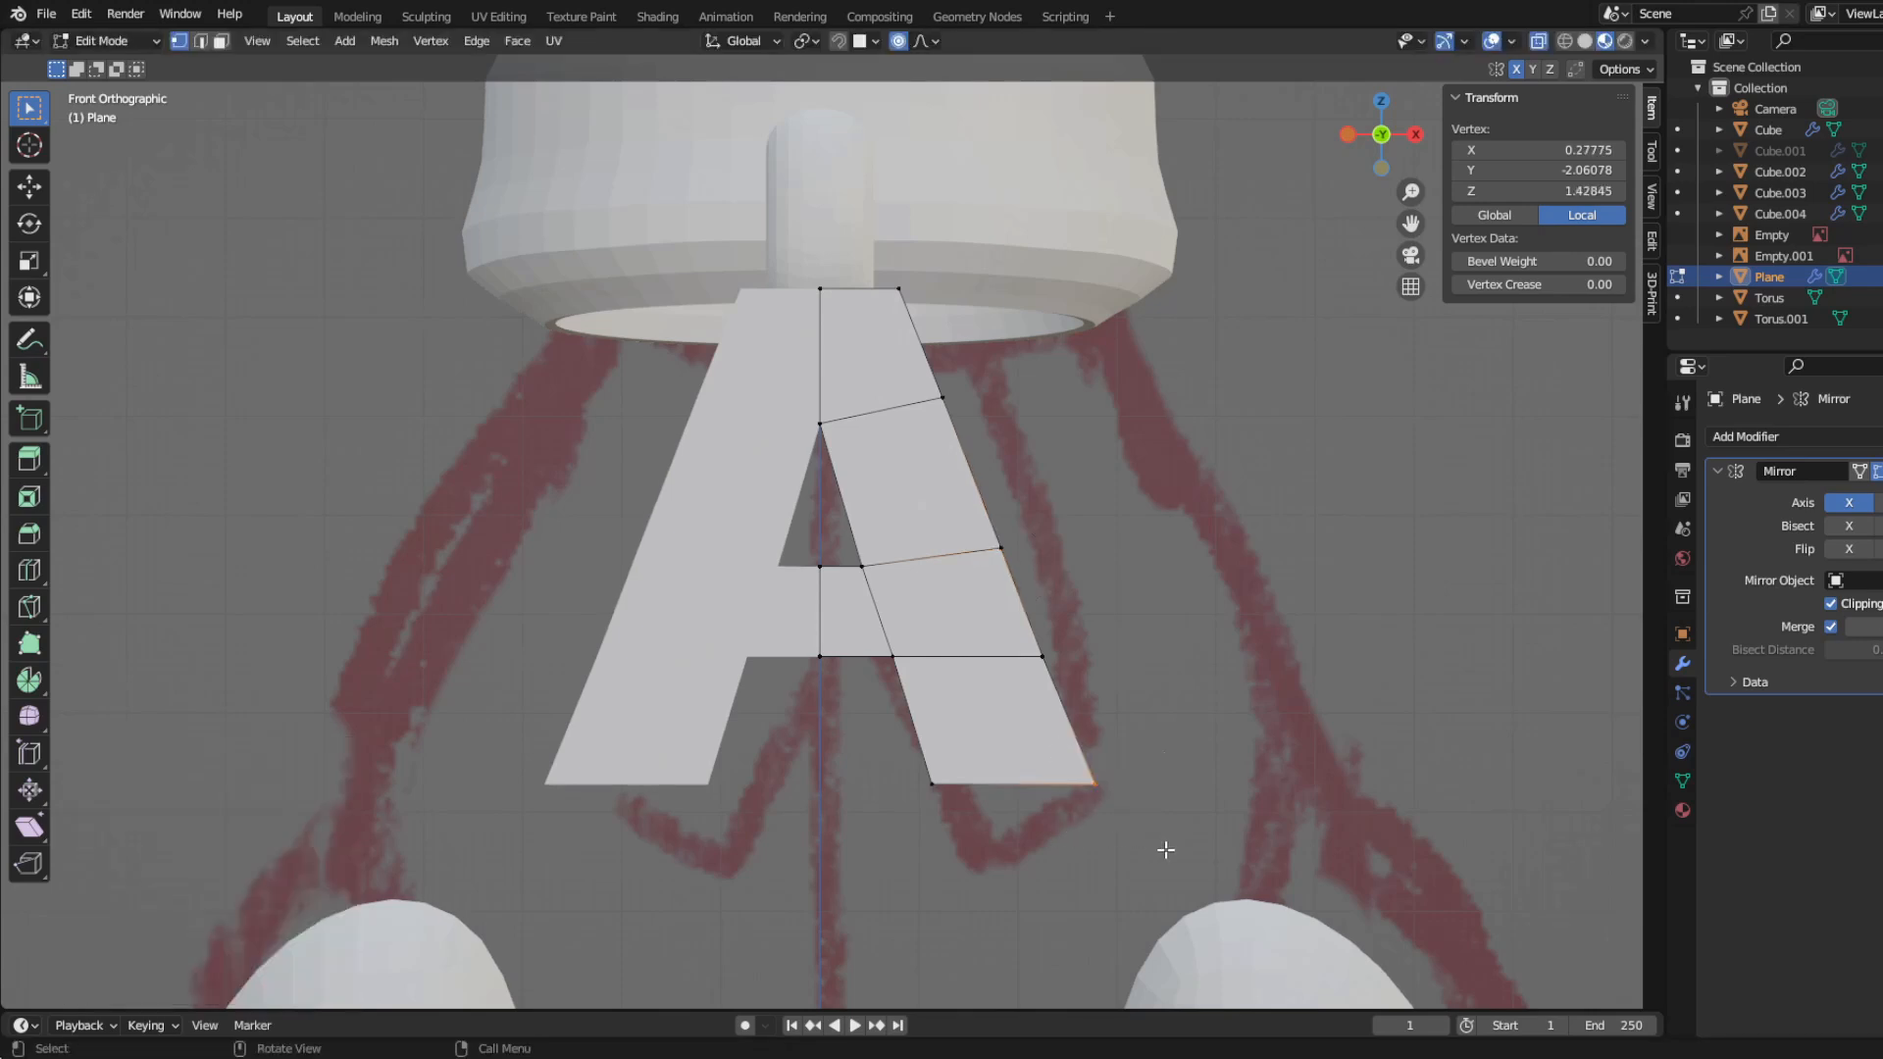
key("g")
key("x")
left_click(1157, 854)
left_click(935, 827)
key("g")
key("x")
left_click(932, 830)
key("Tab")
scroll(788, 714, "down", 2)
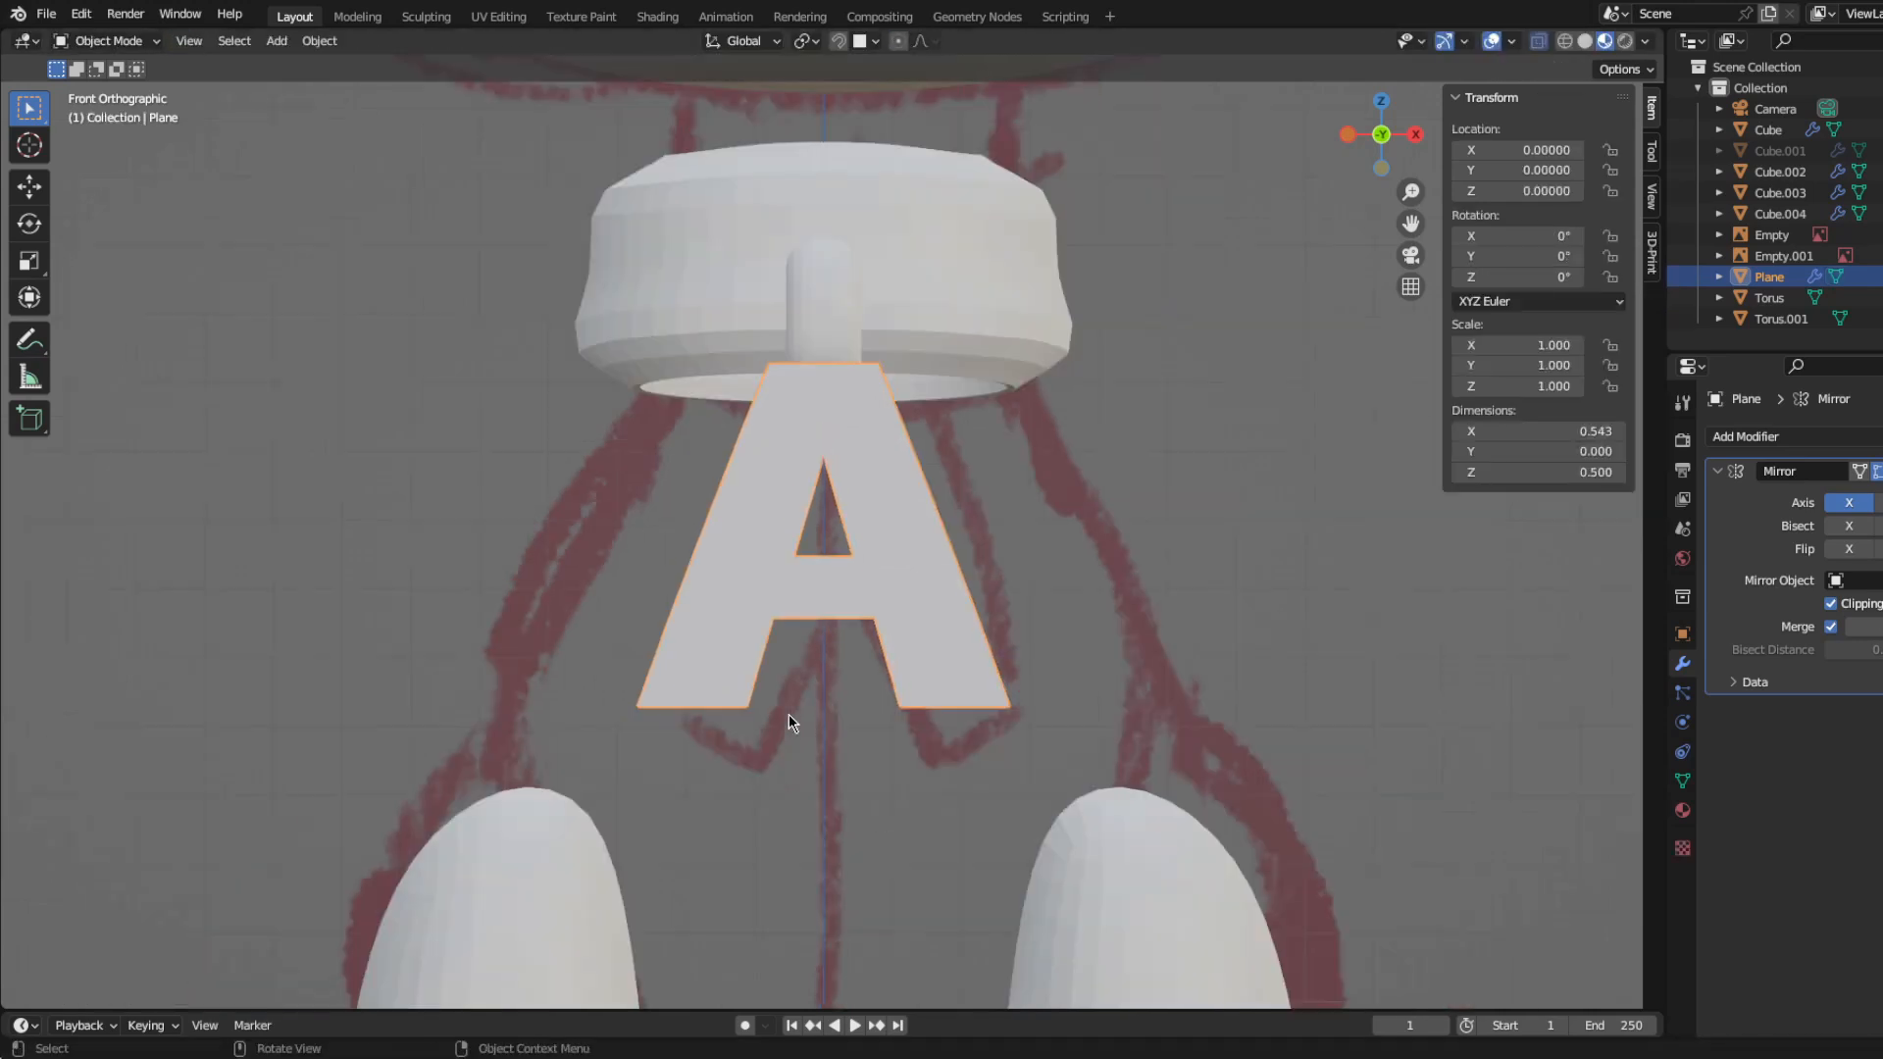
Step: Fine-tune the two outer vertices of the crossbar's rows along X to straighten the leg's outer edge
scroll(789, 697, "up", 3)
key("Tab")
left_click(1119, 715)
key("g")
key("x")
left_click(1117, 715)
left_click(1048, 561)
key("g")
key("x")
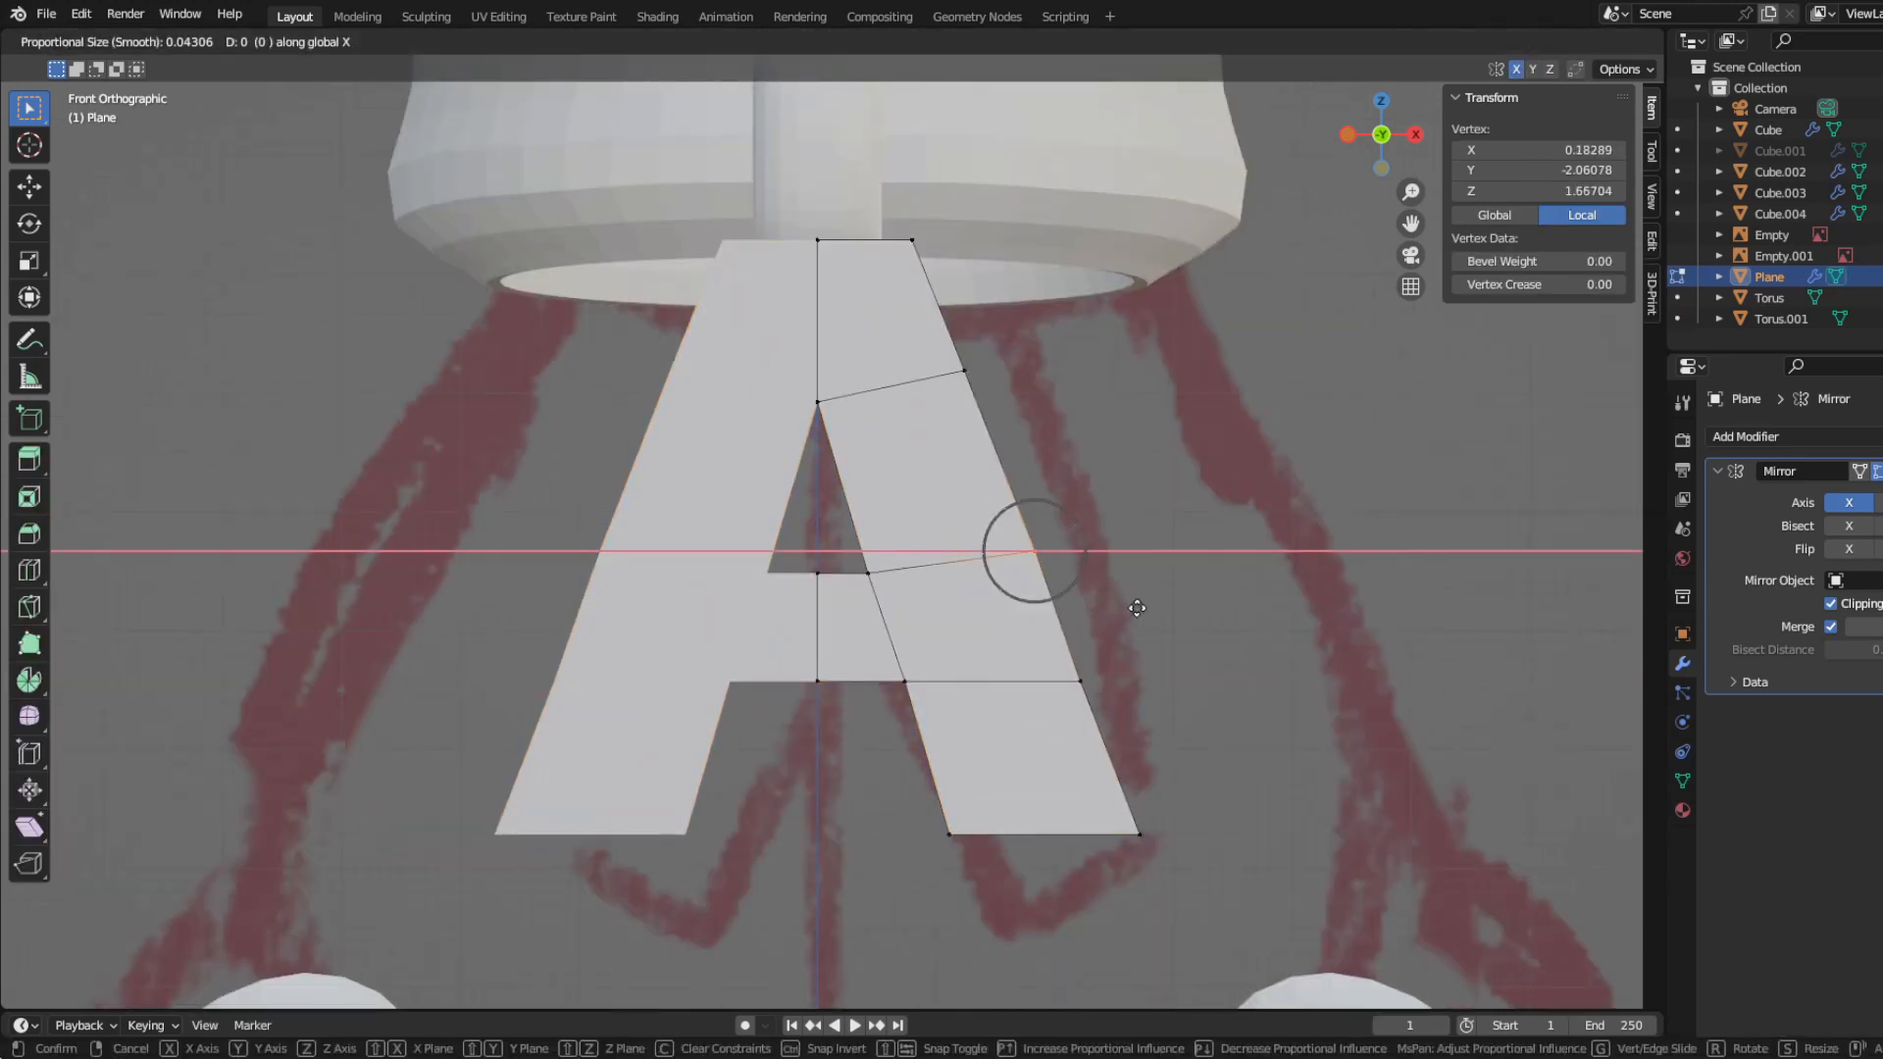
left_click(1132, 608)
Step: Return to Object Mode and add a Solidify modifier to the letter A plane
key("Tab")
scroll(788, 610, "down", 3)
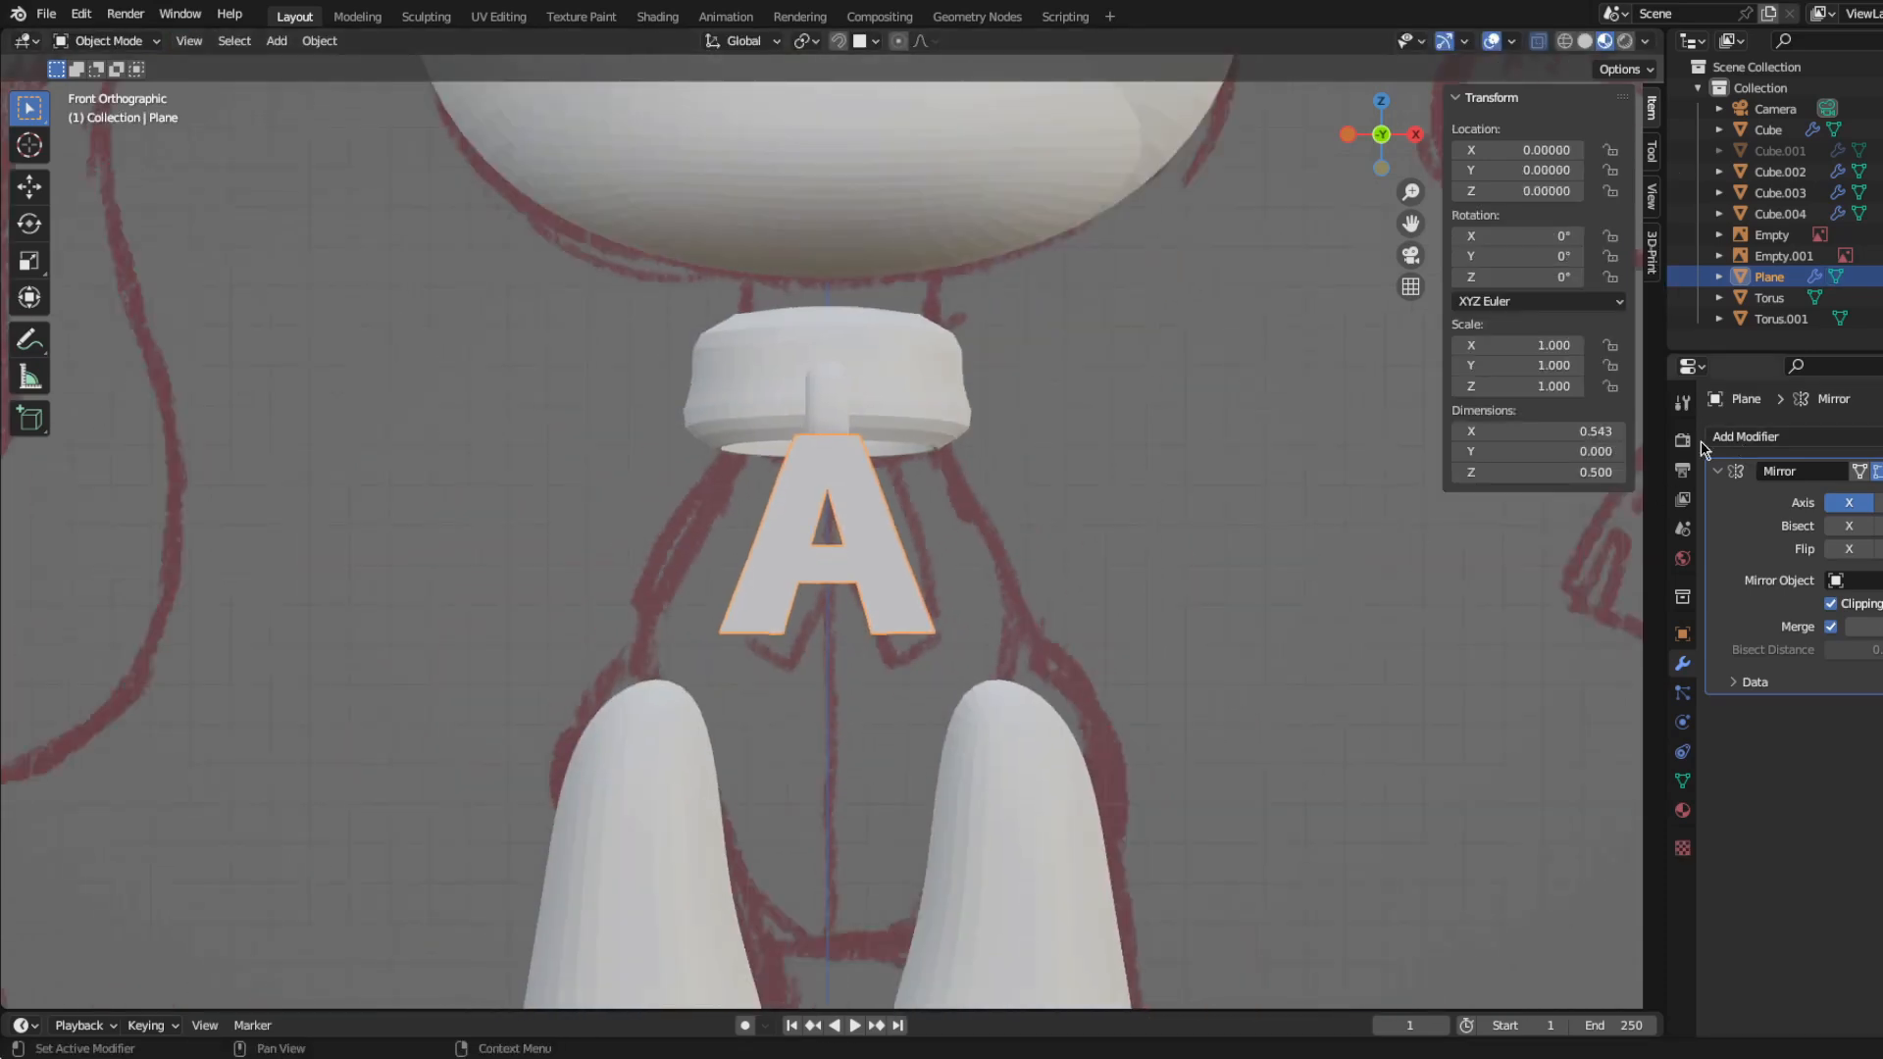
scroll(739, 622, "down", 5)
scroll(821, 573, "up", 6)
left_click(1821, 437)
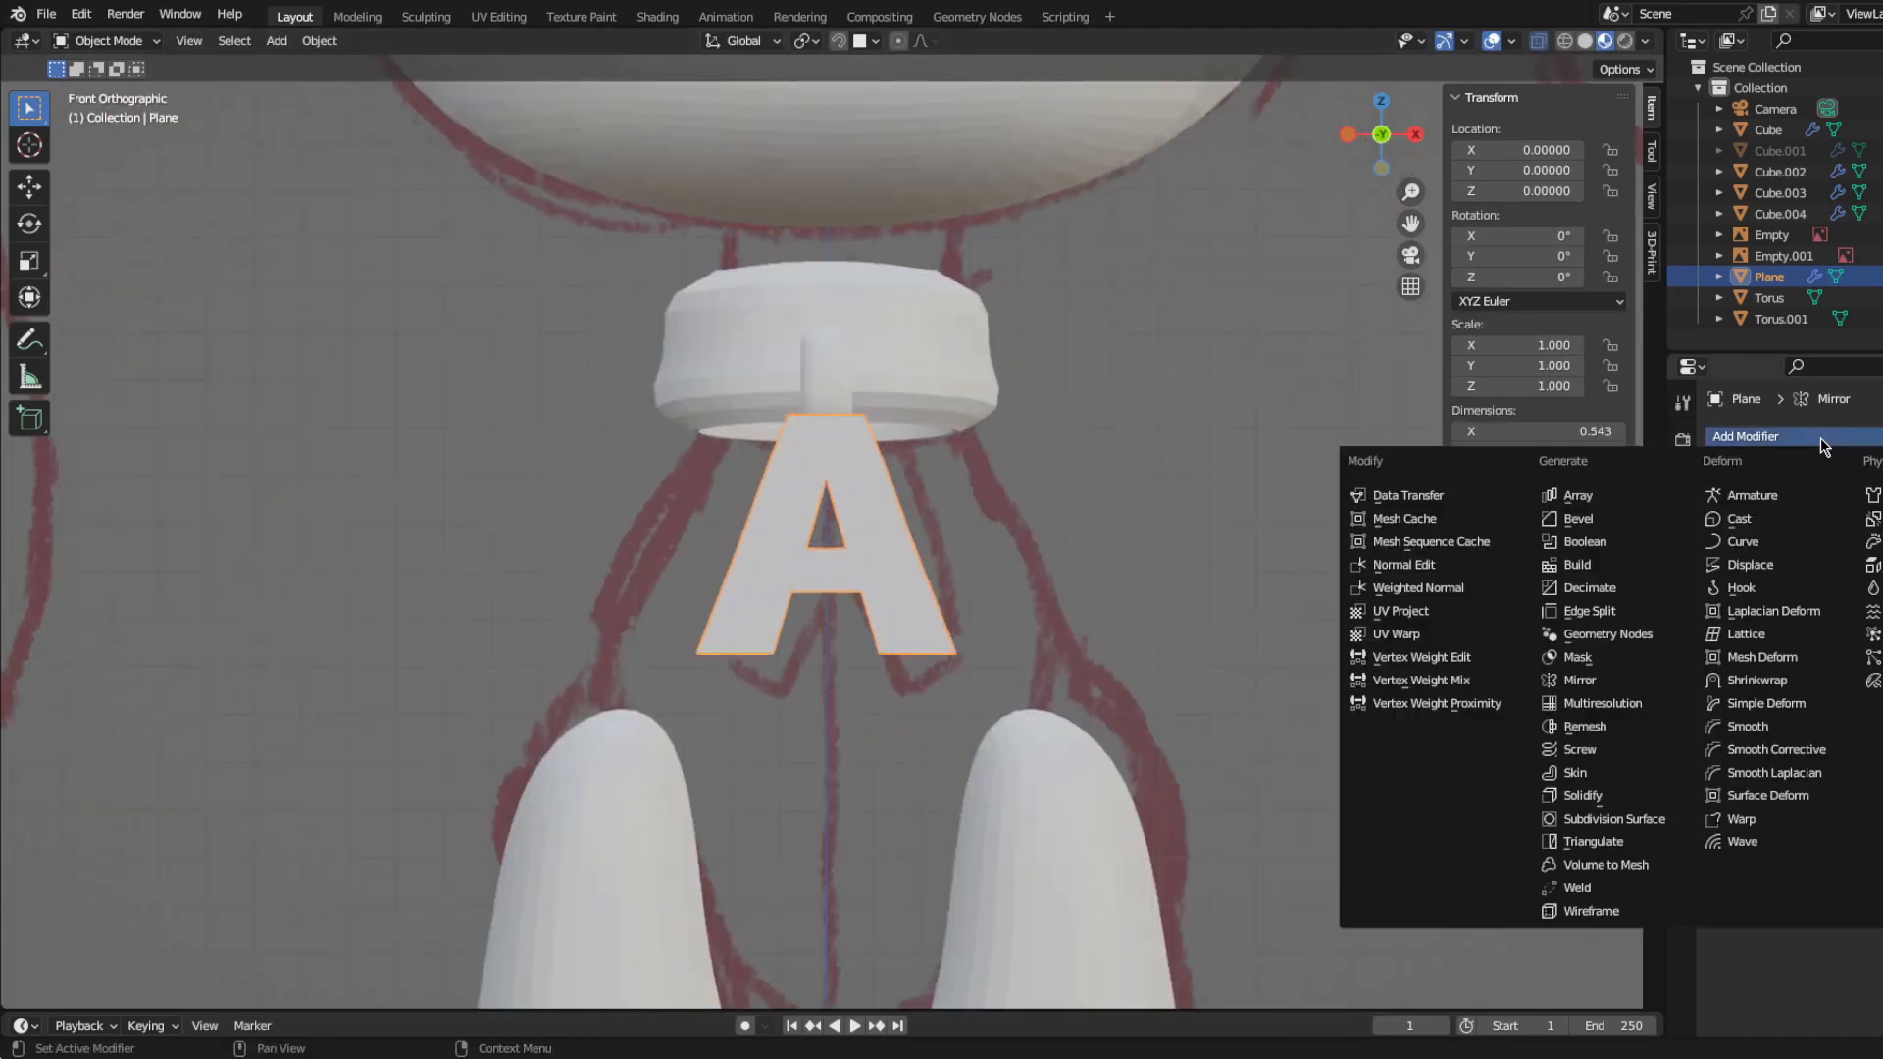
left_click(1628, 796)
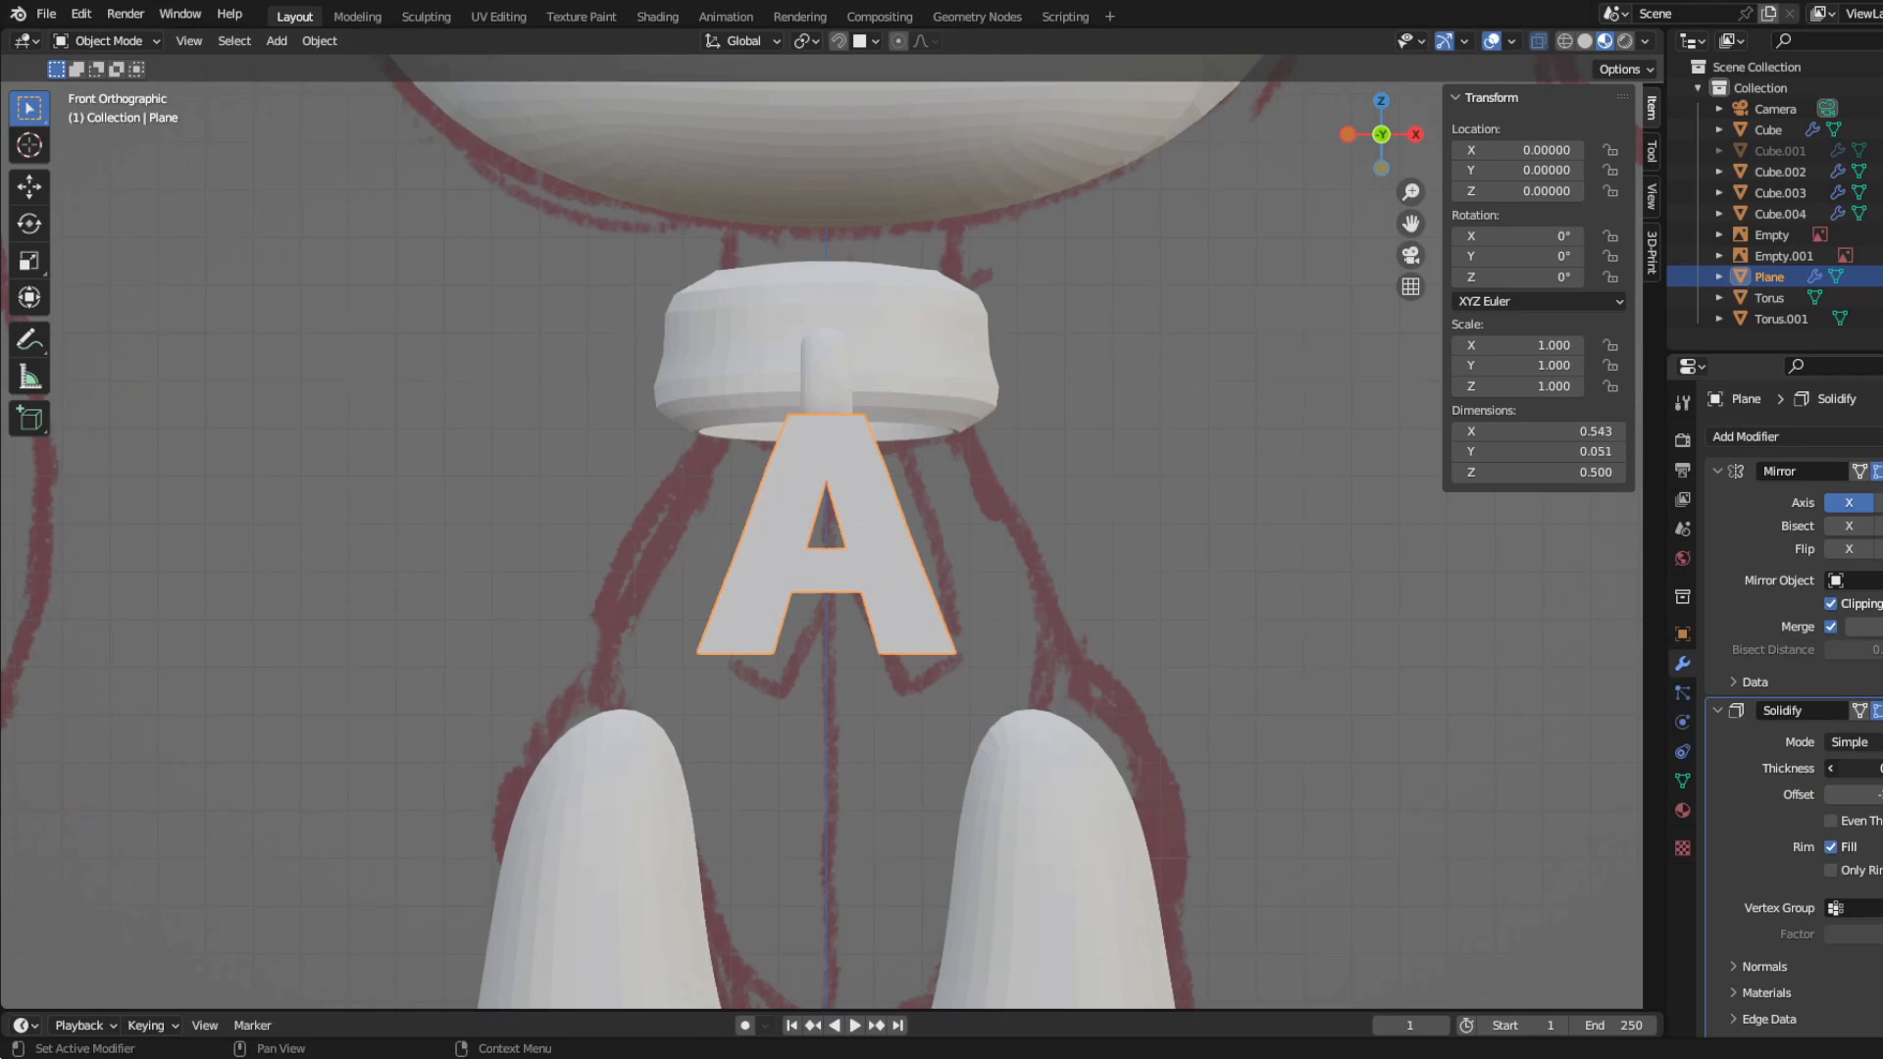
Step: Thicken the letter A with its Solidify thickness, position its mesh under the collar ring in side view, and rotate it 23.6°
key("KP_3")
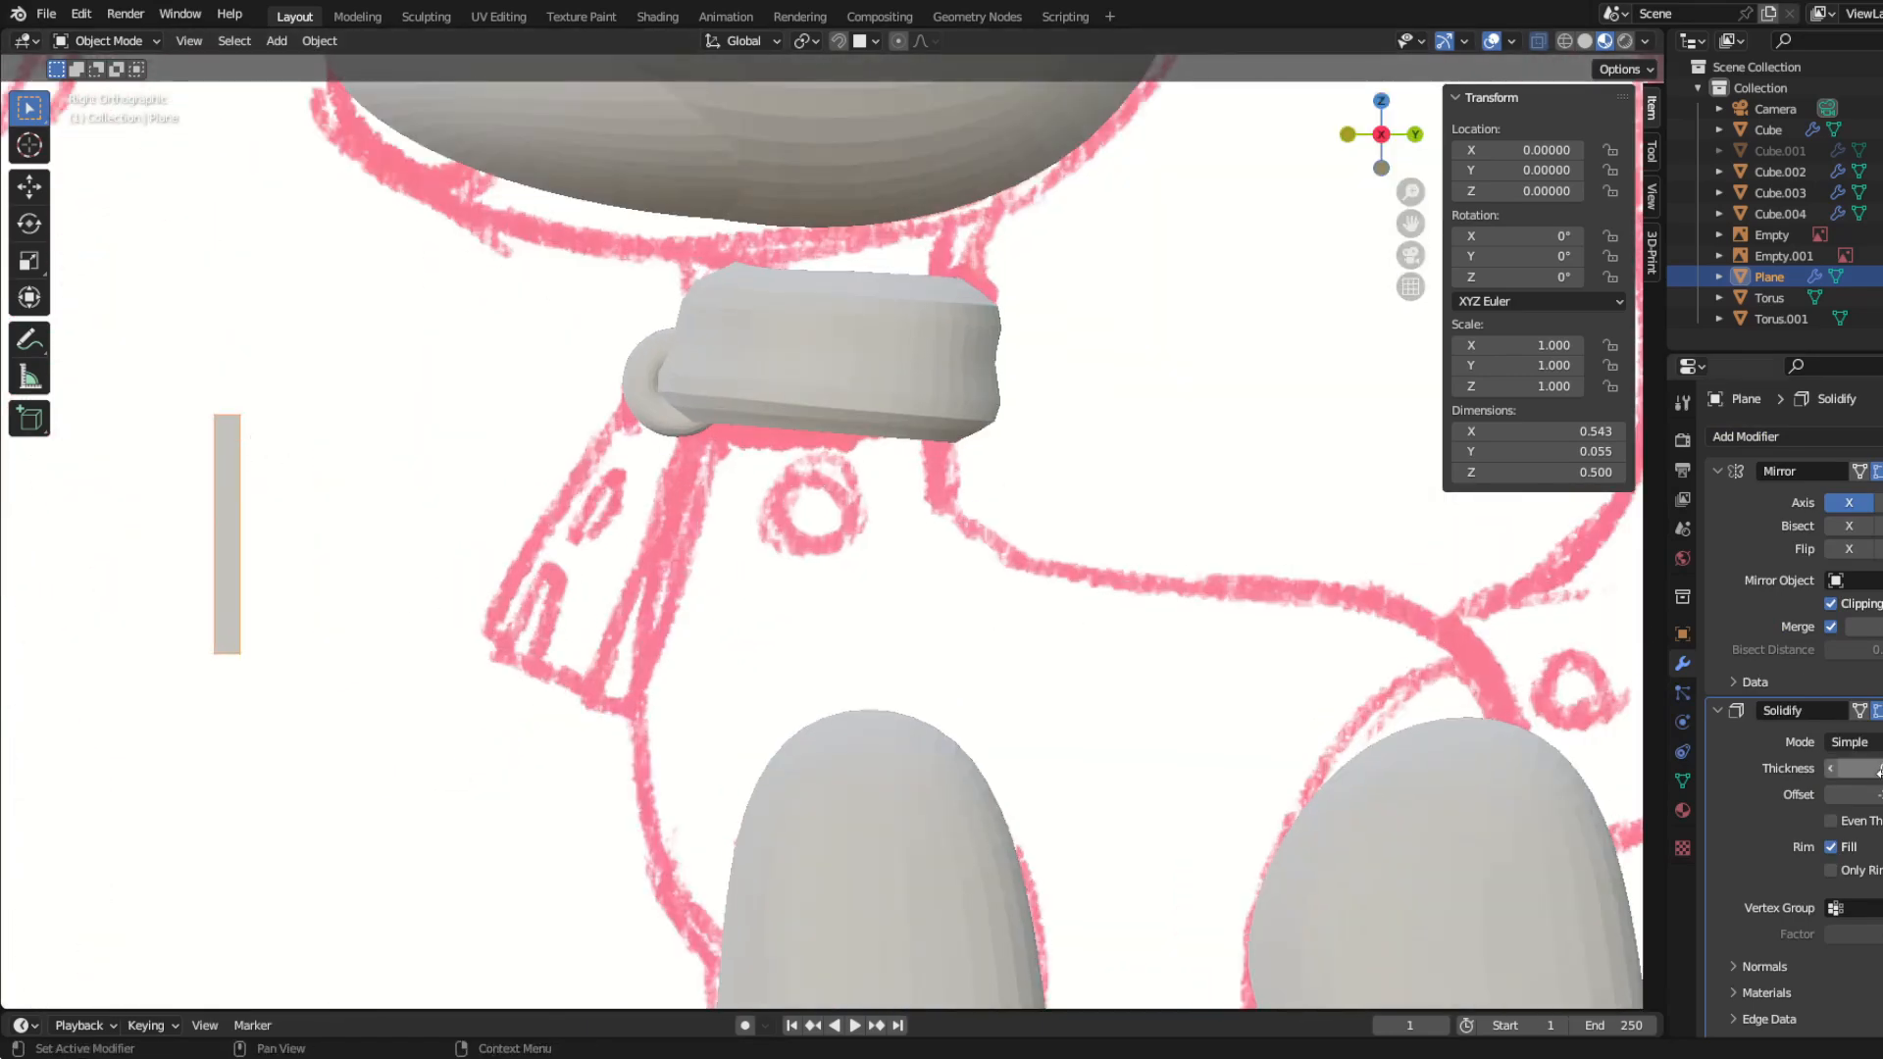
middle_click_drag(523, 544, 786, 572, "shift")
key("Tab")
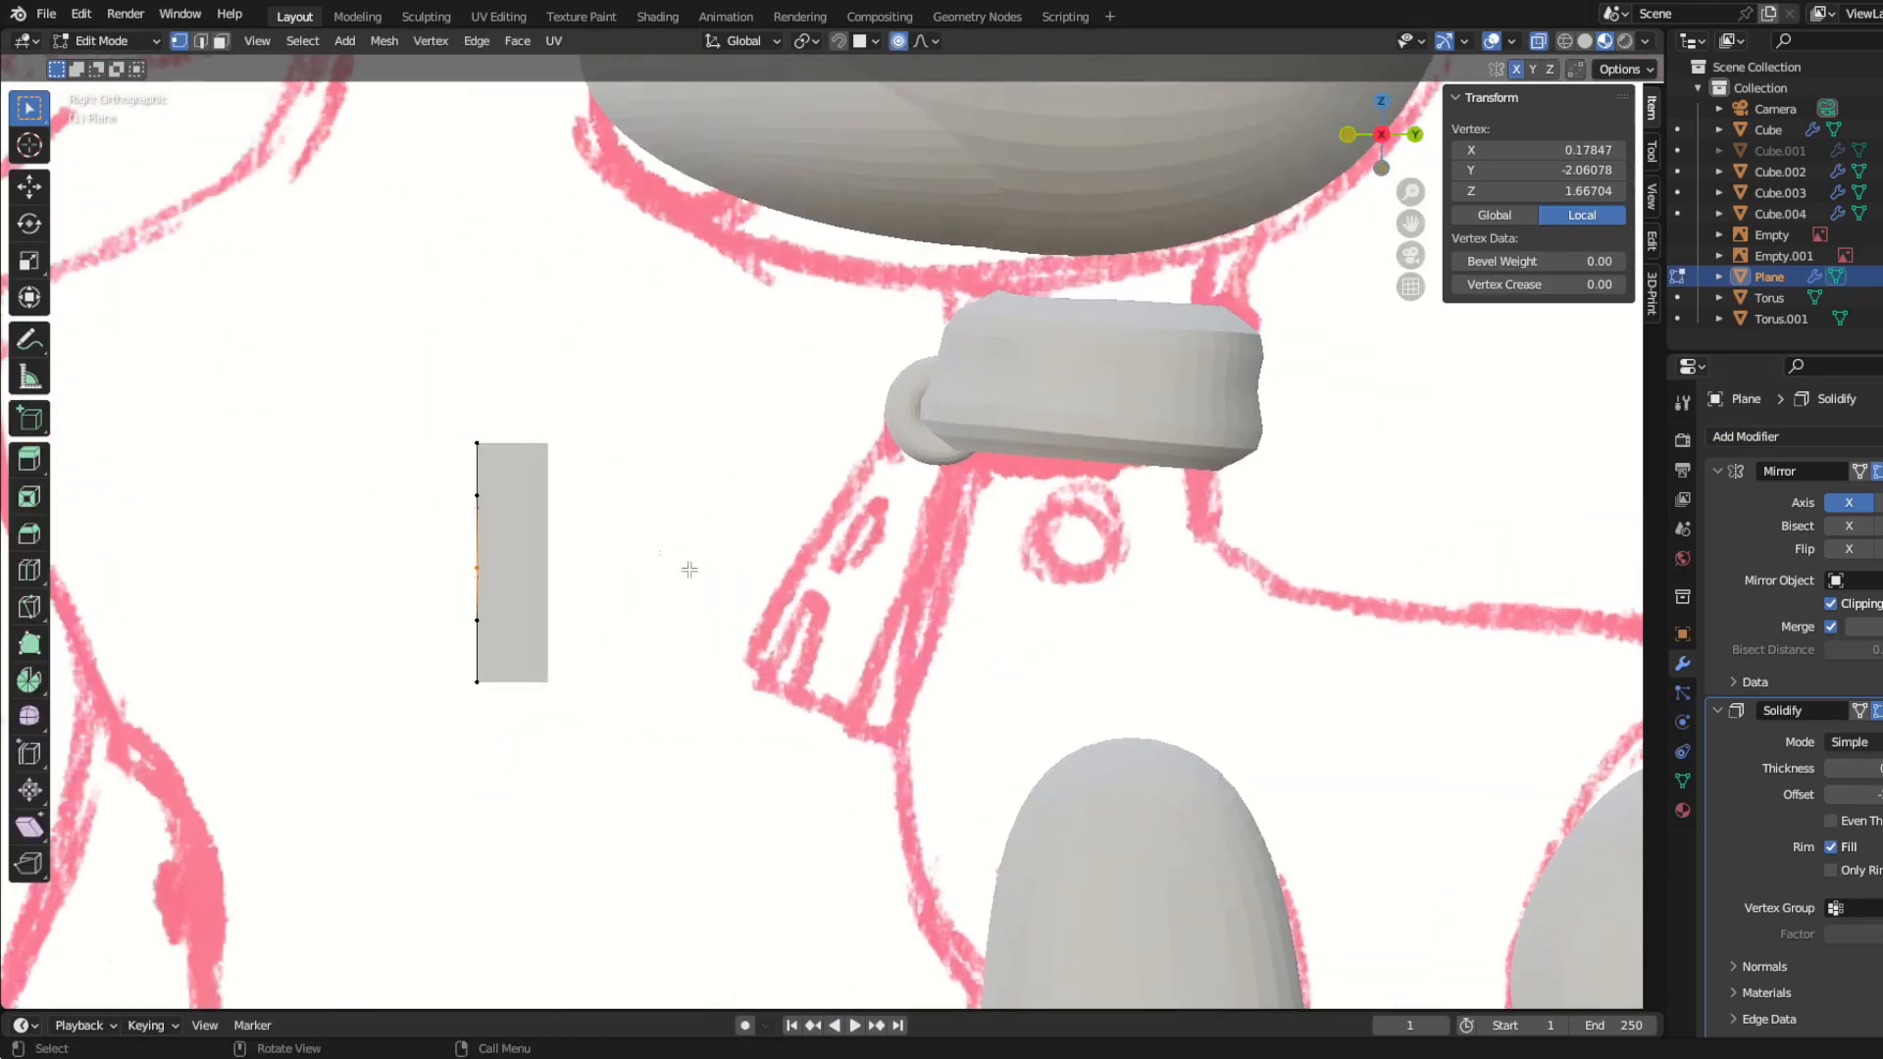
key("a")
key("g")
left_click(1140, 653)
key("r")
left_click(1065, 744)
key("g")
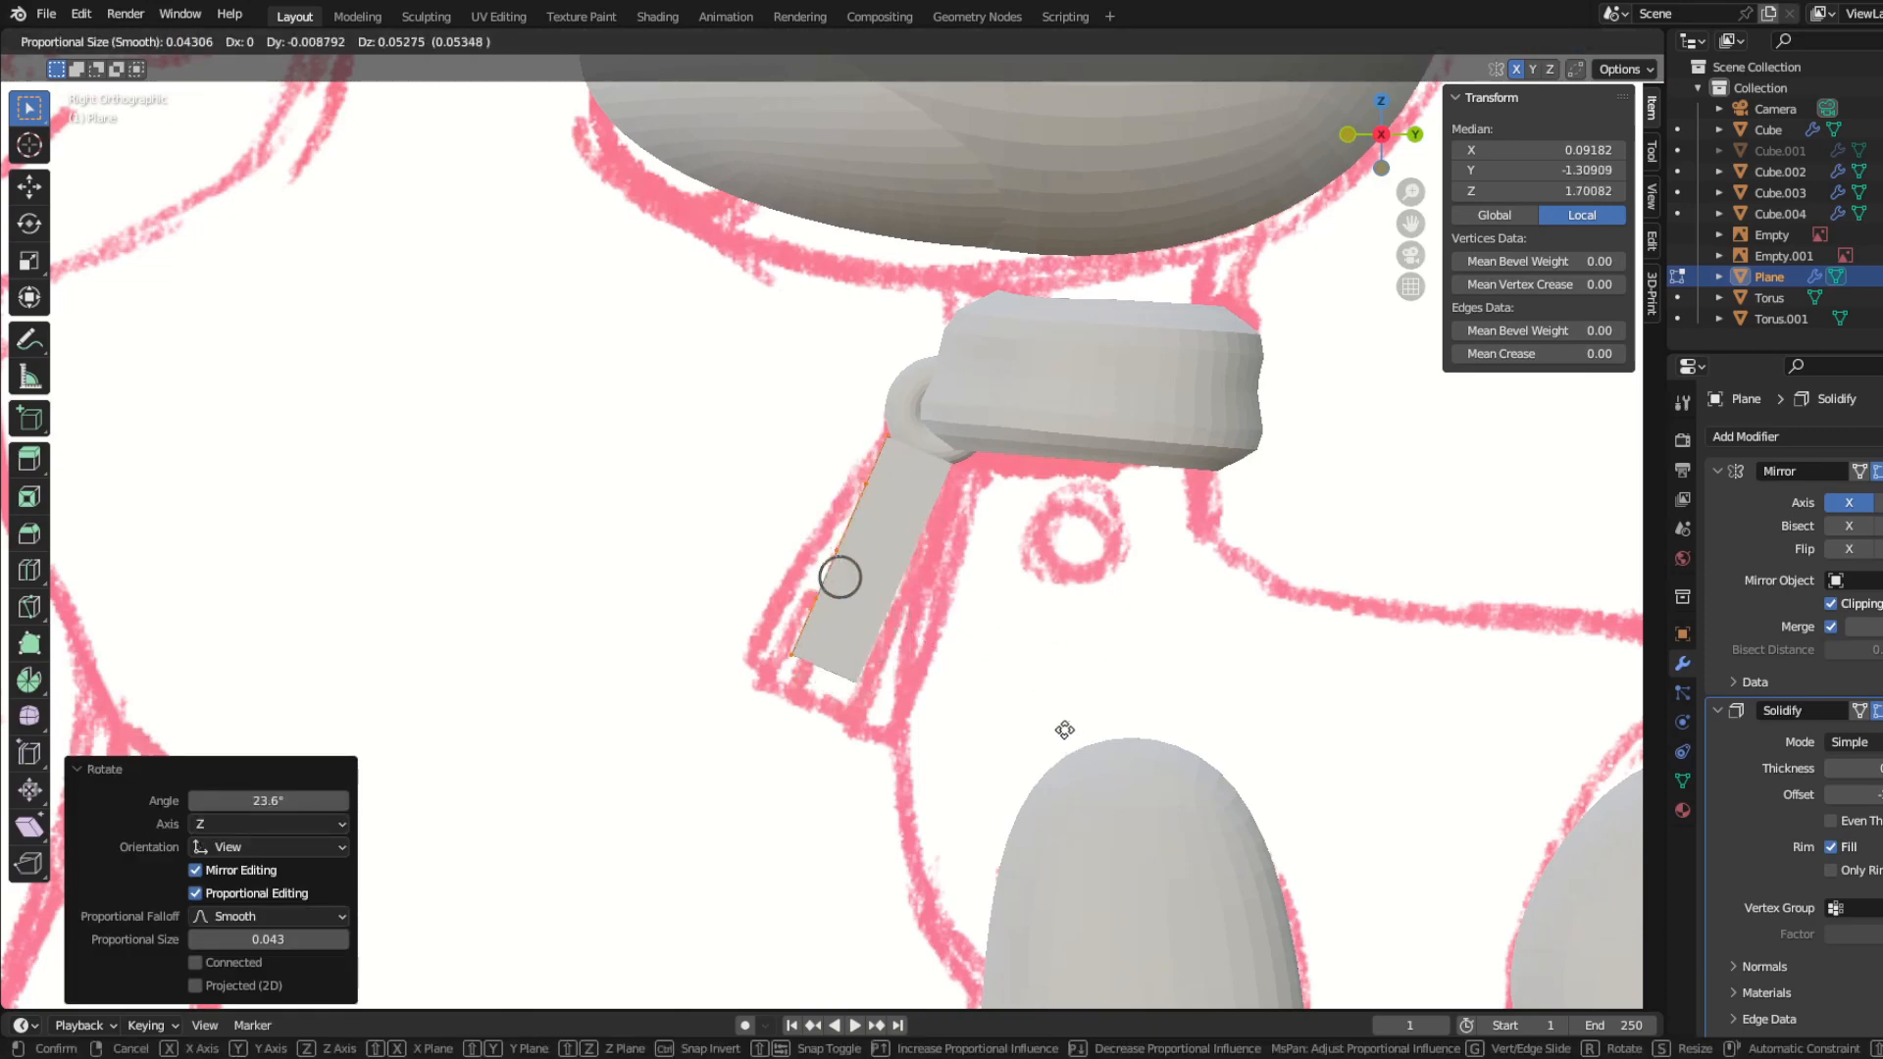
left_click(1065, 730)
Step: Unhide the body mesh Cube.001
key("KP_1")
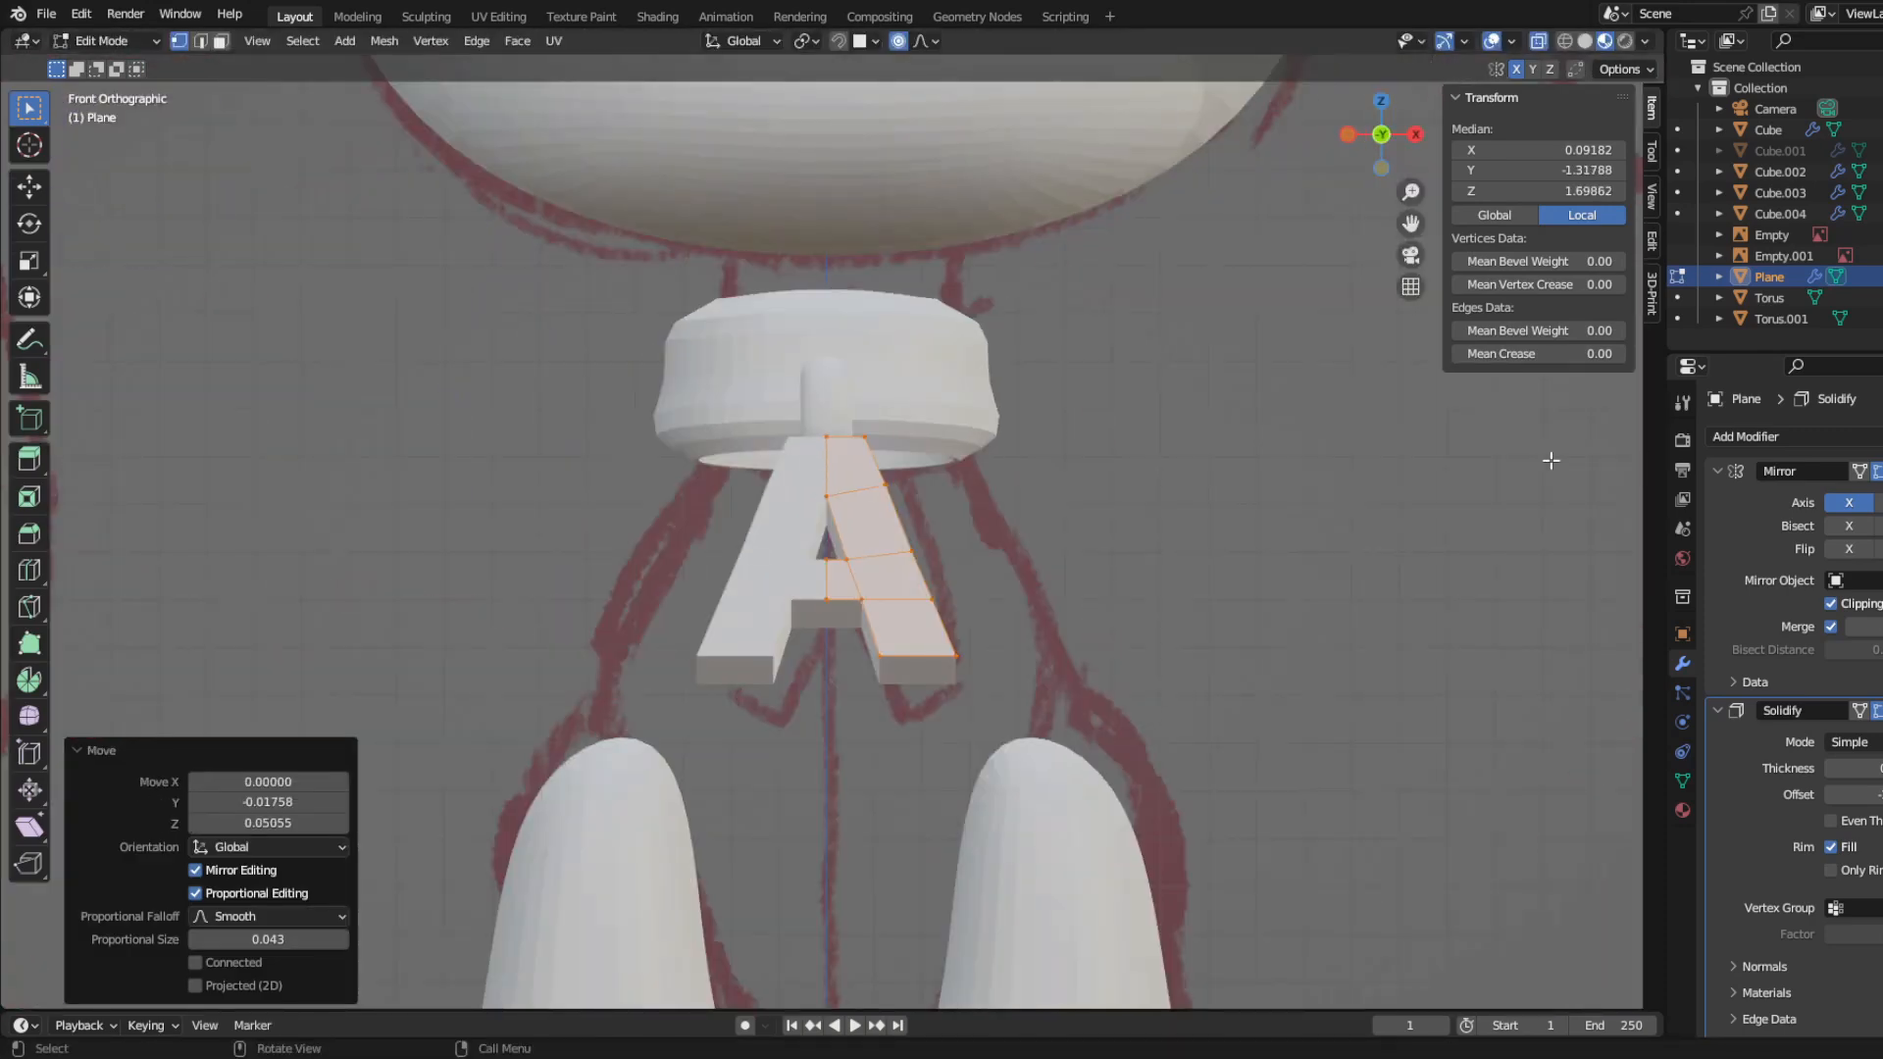
left_click(1882, 151)
scroll(966, 520, "down", 1)
middle_click_drag(966, 520, 877, 526)
Step: Rotate the letter A to a steeper angle and move it closer to the chest beneath the collar ring
key("KP_3")
scroll(728, 520, "up", 4)
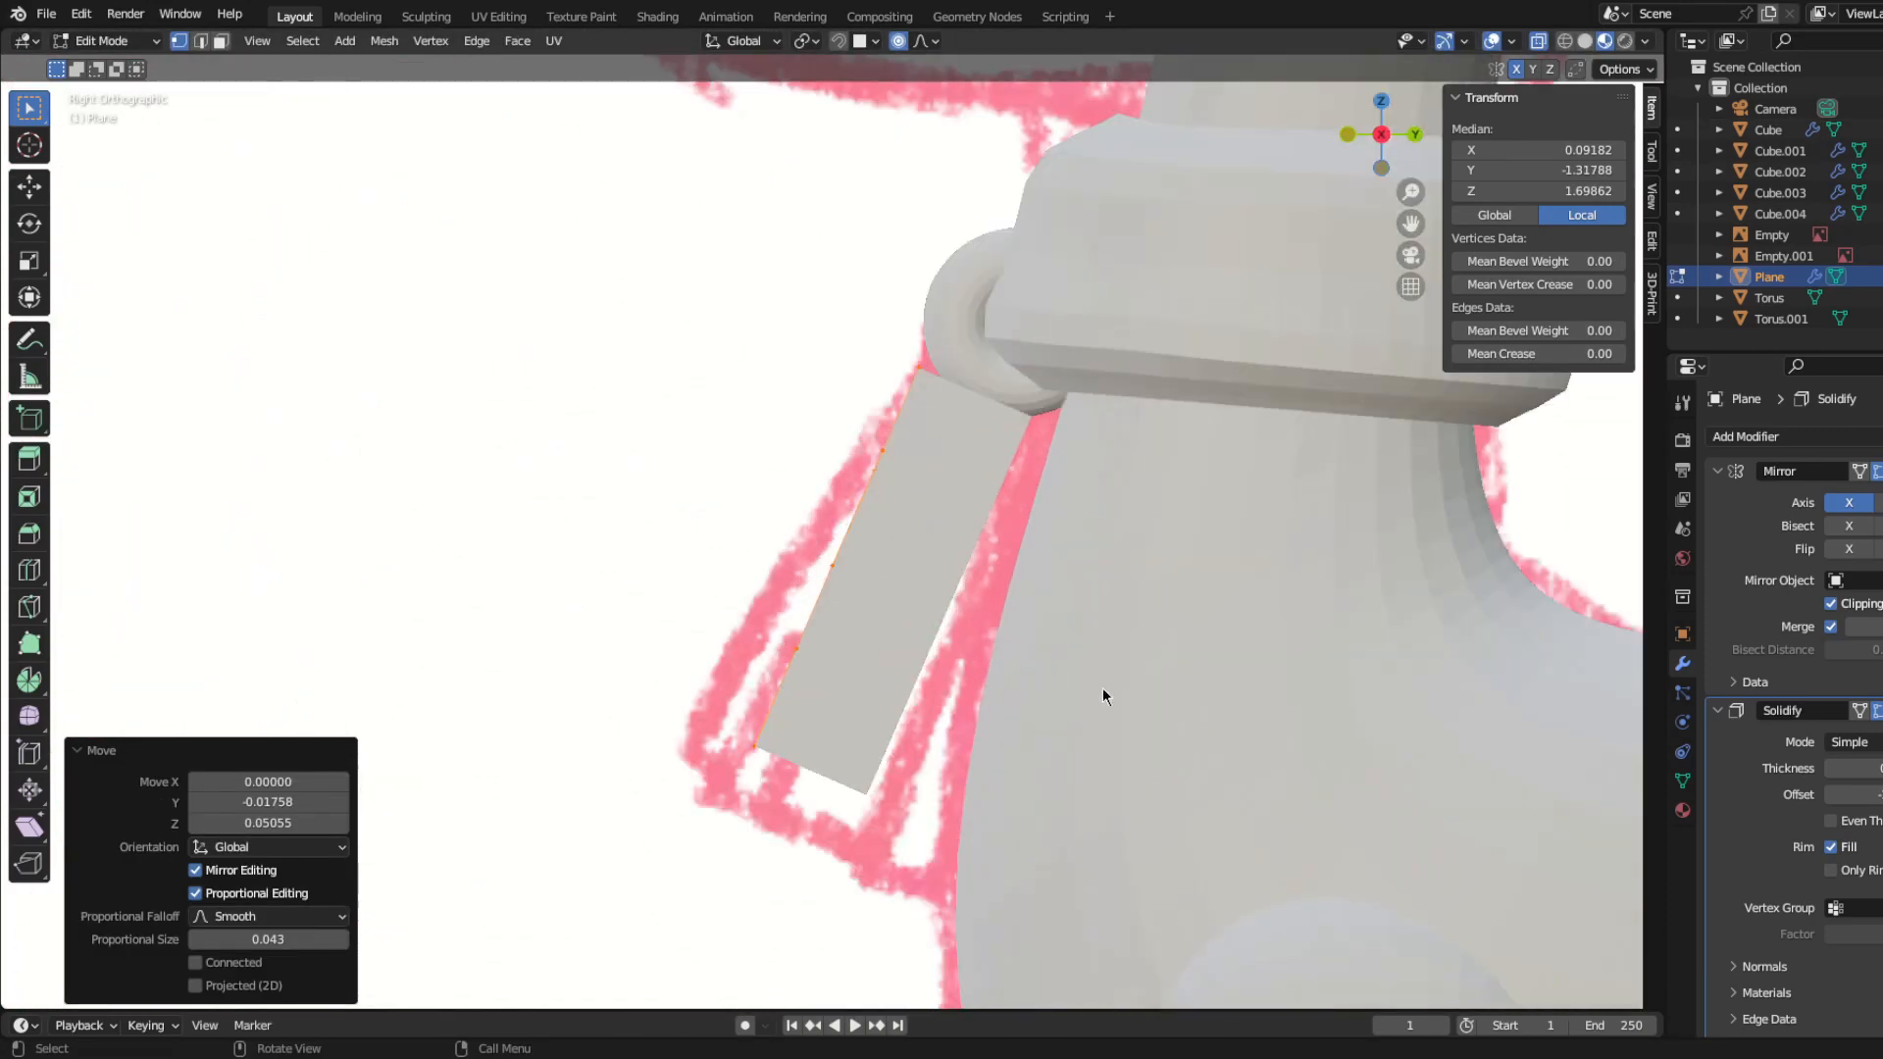
key("r")
left_click(1165, 647)
key("g")
left_click(1208, 662)
key("r")
left_click(1251, 672)
key("g")
left_click(1252, 672)
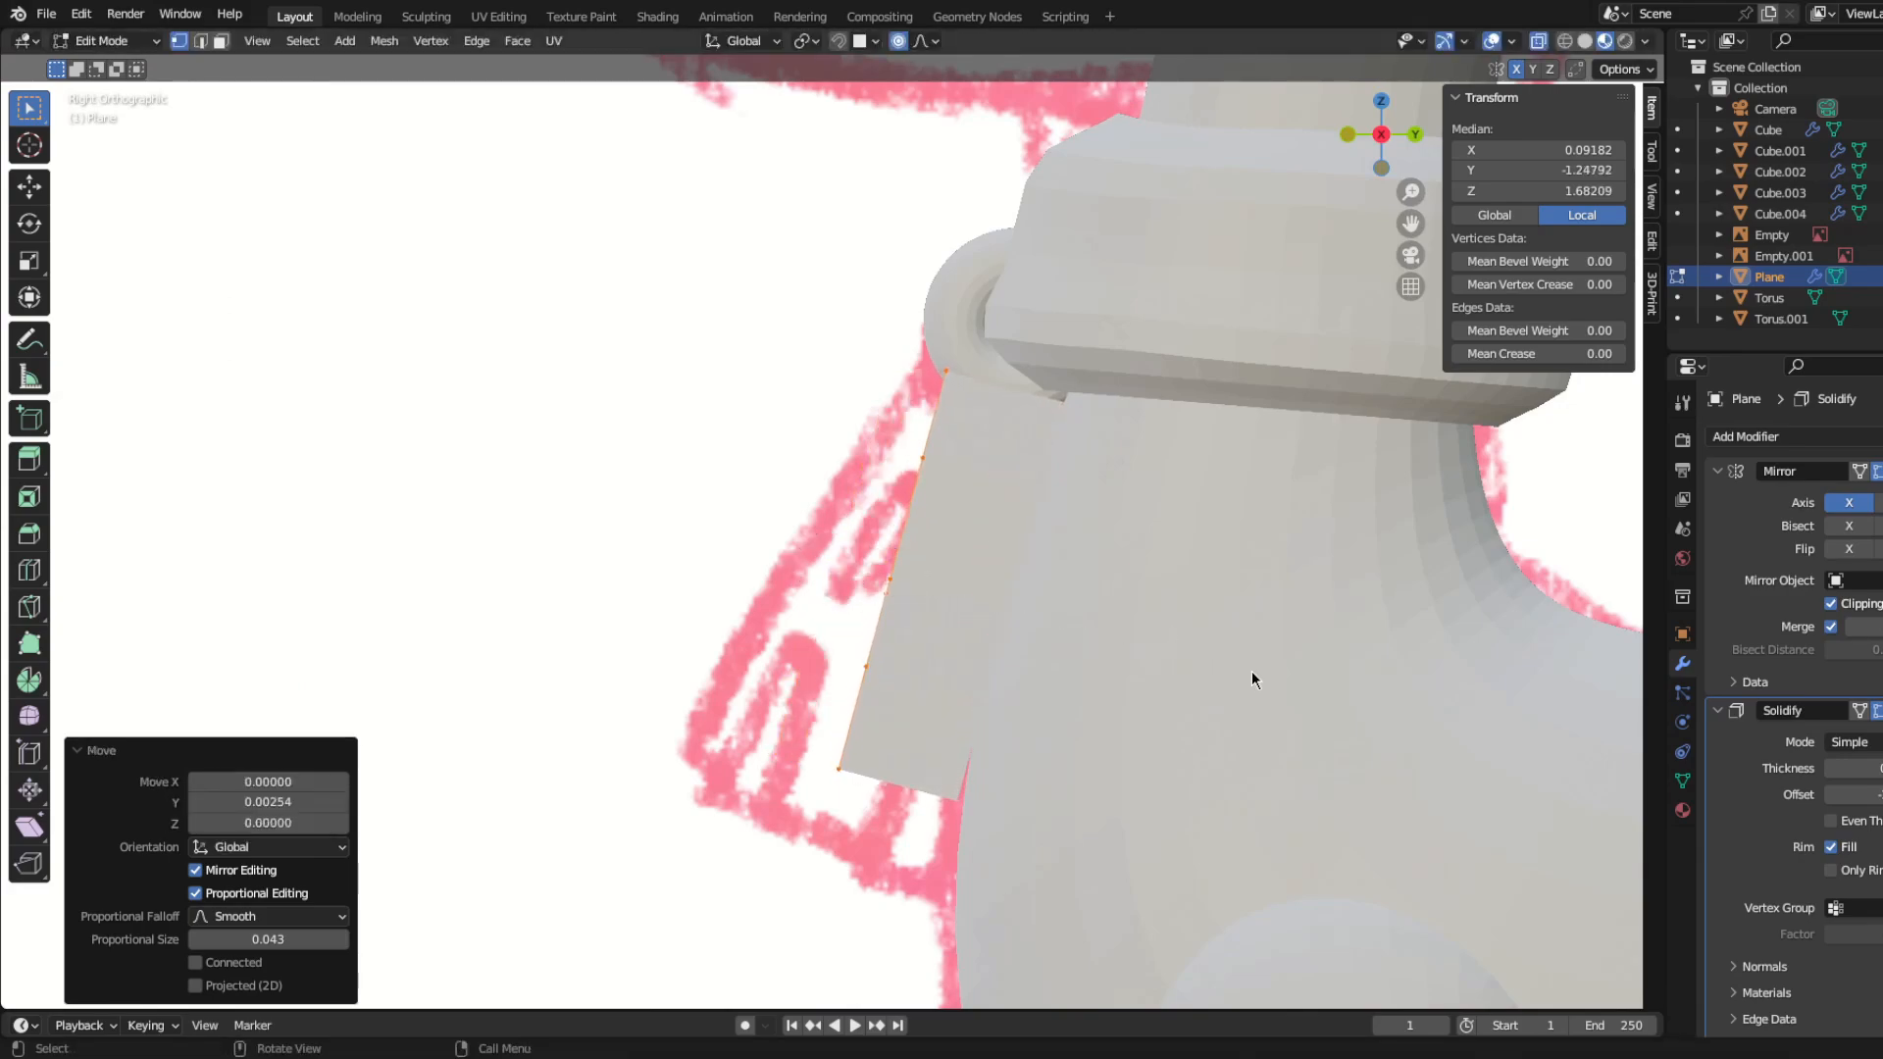
Step: Nudge the pendant slightly forward and up, rotate it about -1.48° to follow the chest, and return to Object Mode
middle_click_drag(1162, 649, 1059, 693)
key("KP_3")
key("g")
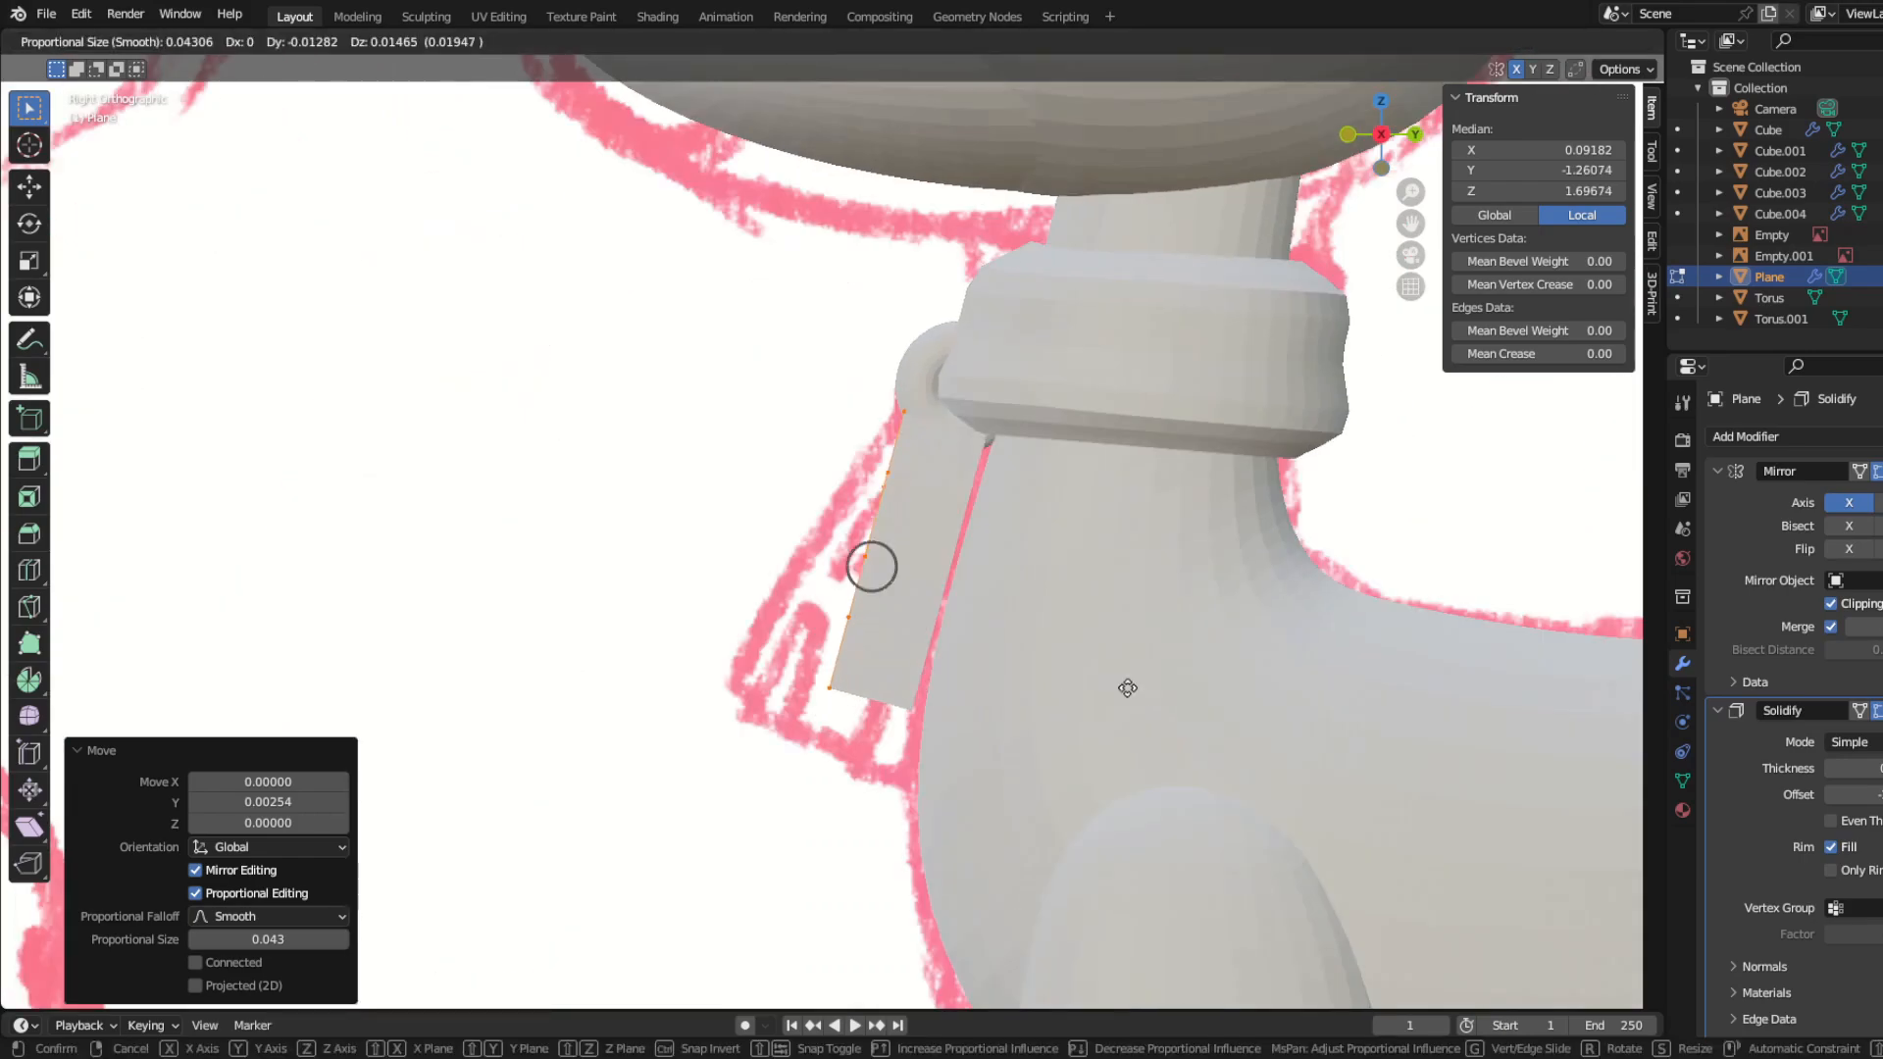
right_click(1136, 704)
key("r")
left_click(1148, 698)
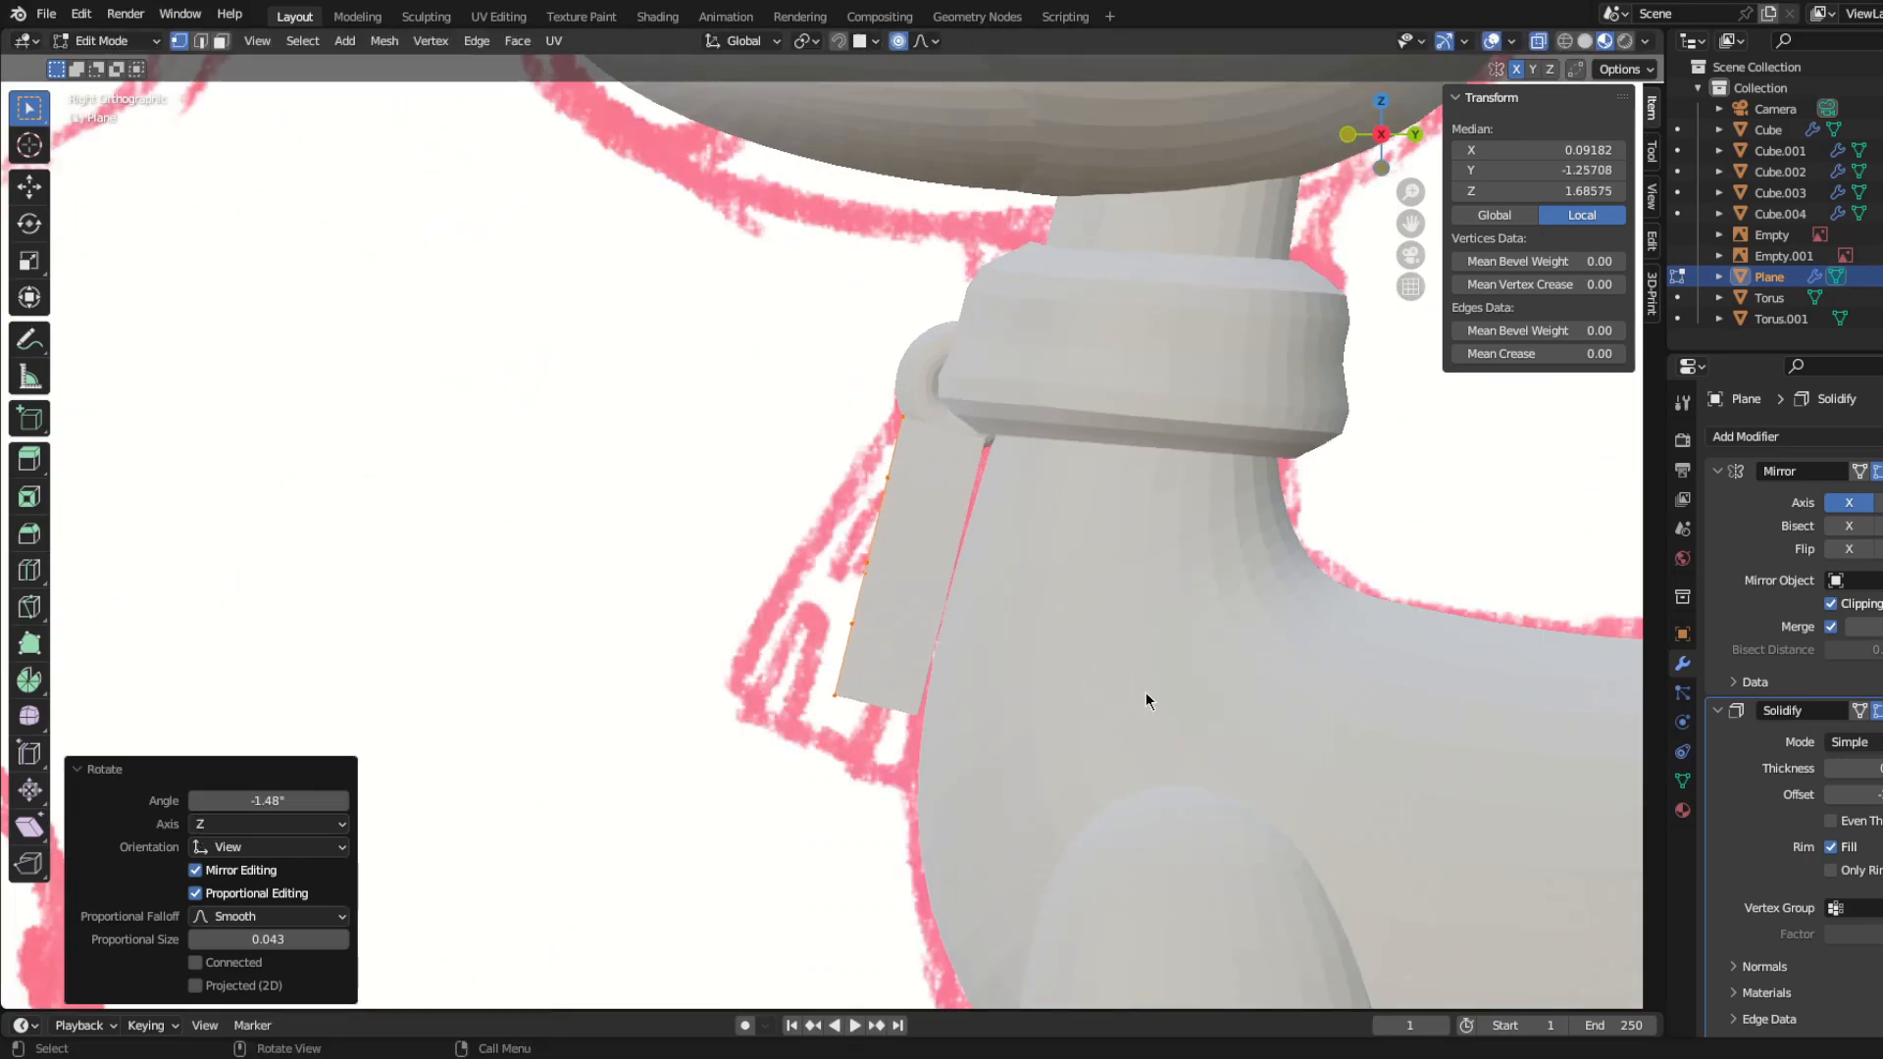
middle_click_drag(1148, 697, 950, 671)
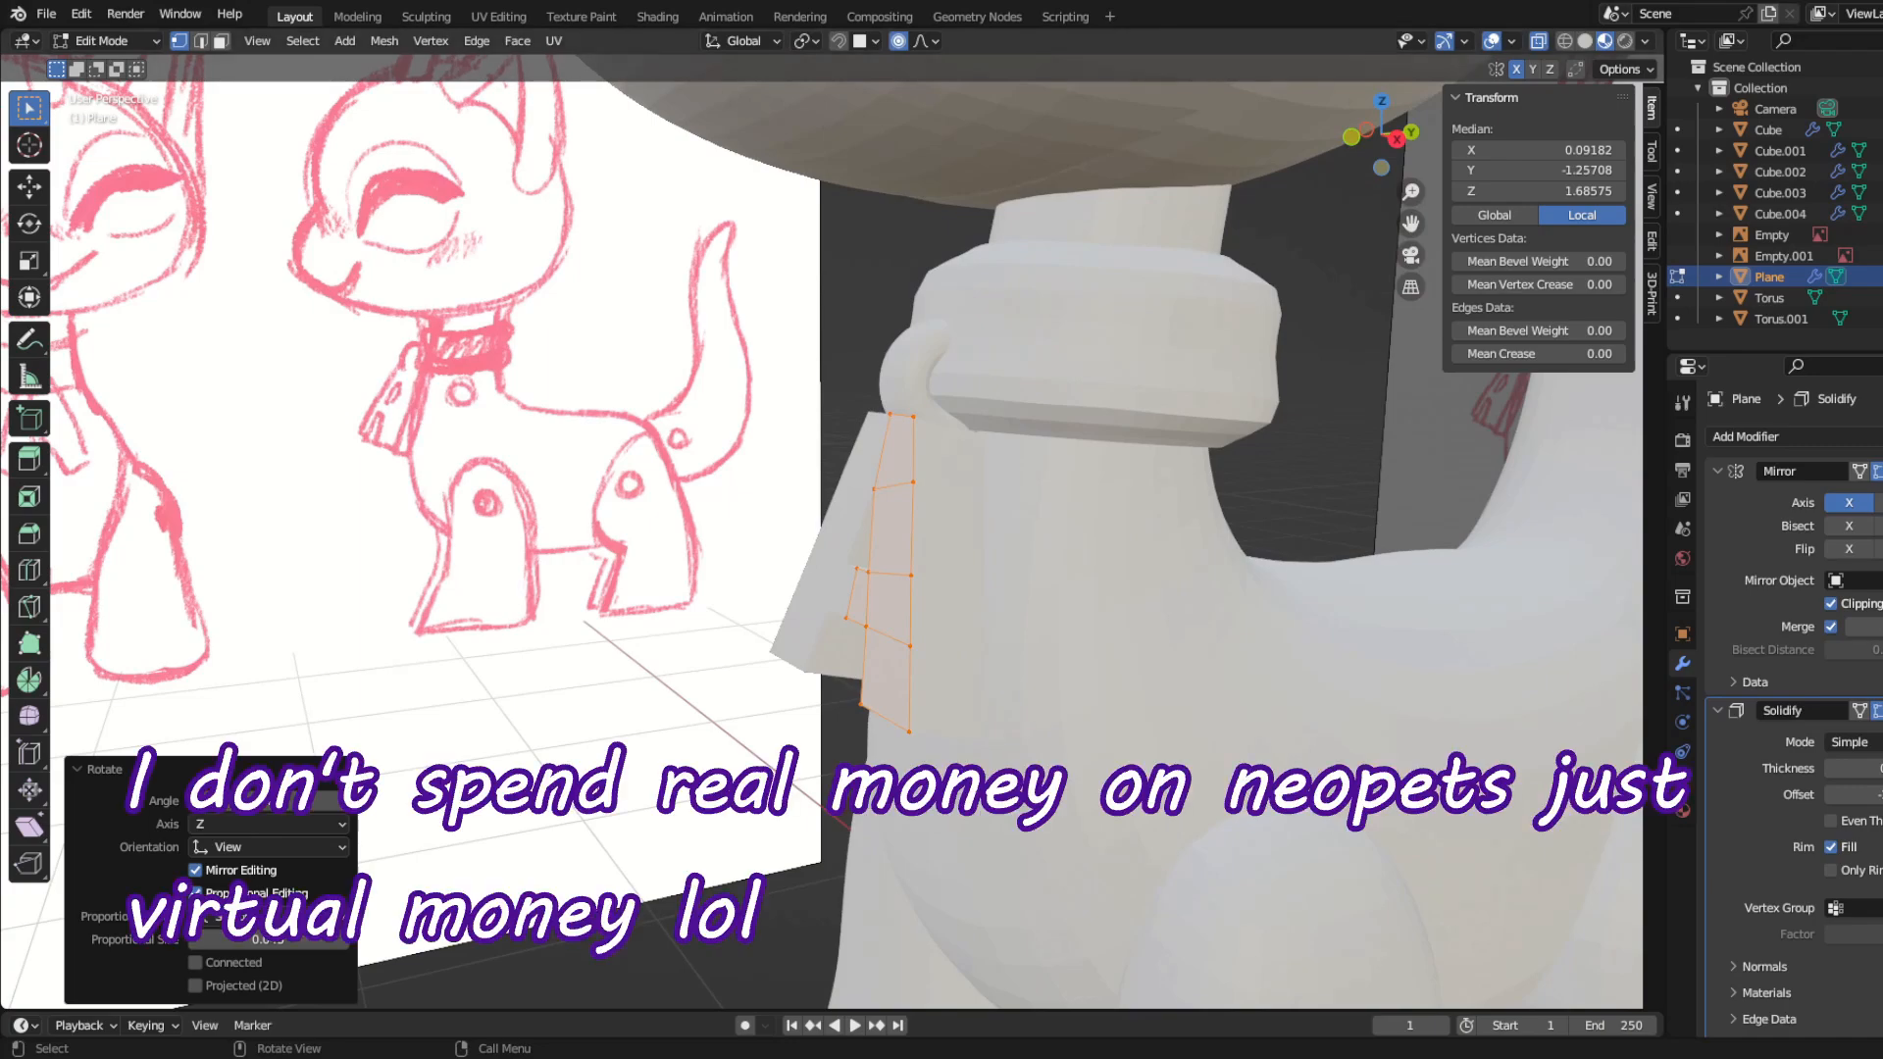
middle_click_drag(834, 659, 1030, 673)
key("Tab")
Step: Shift the pendant's mesh about 0.007 along Y and -0.011 along Z, and return to Object Mode
middle_click_drag(628, 667, 744, 577)
middle_click_drag(383, 662, 369, 622)
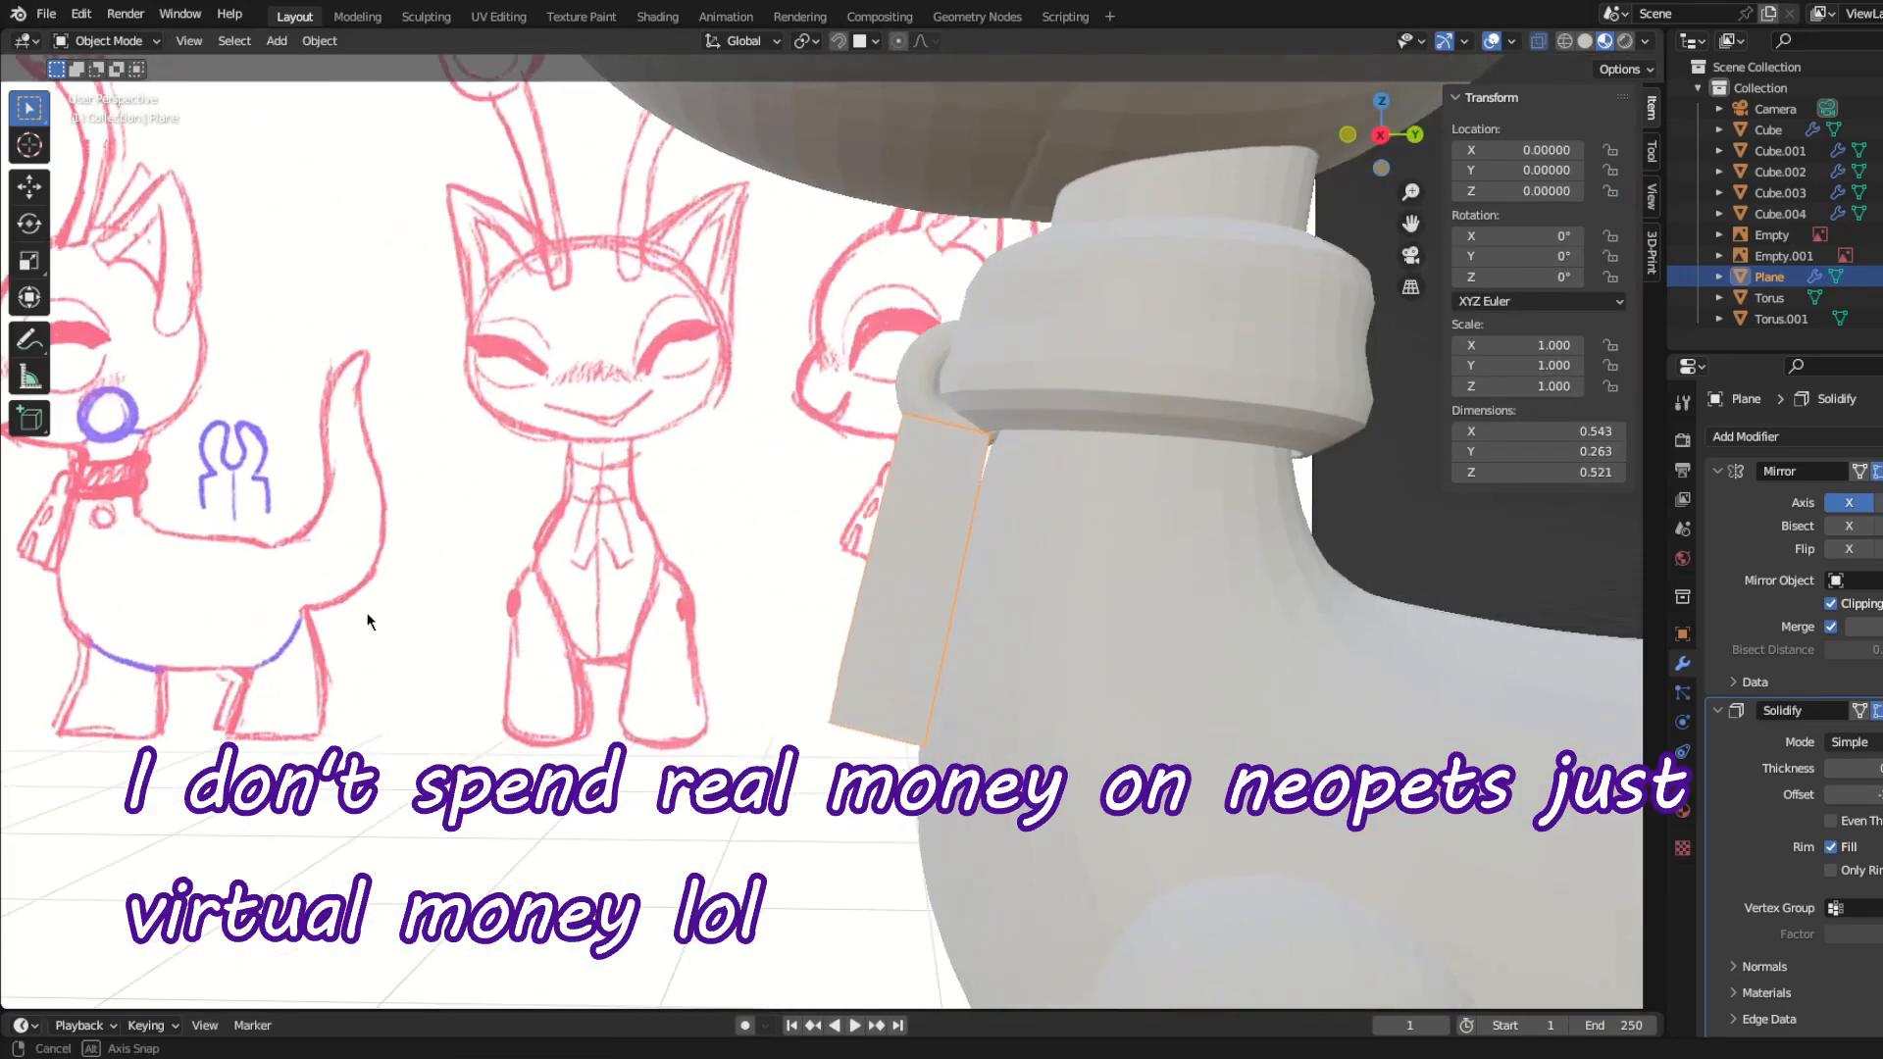
key("KP_3")
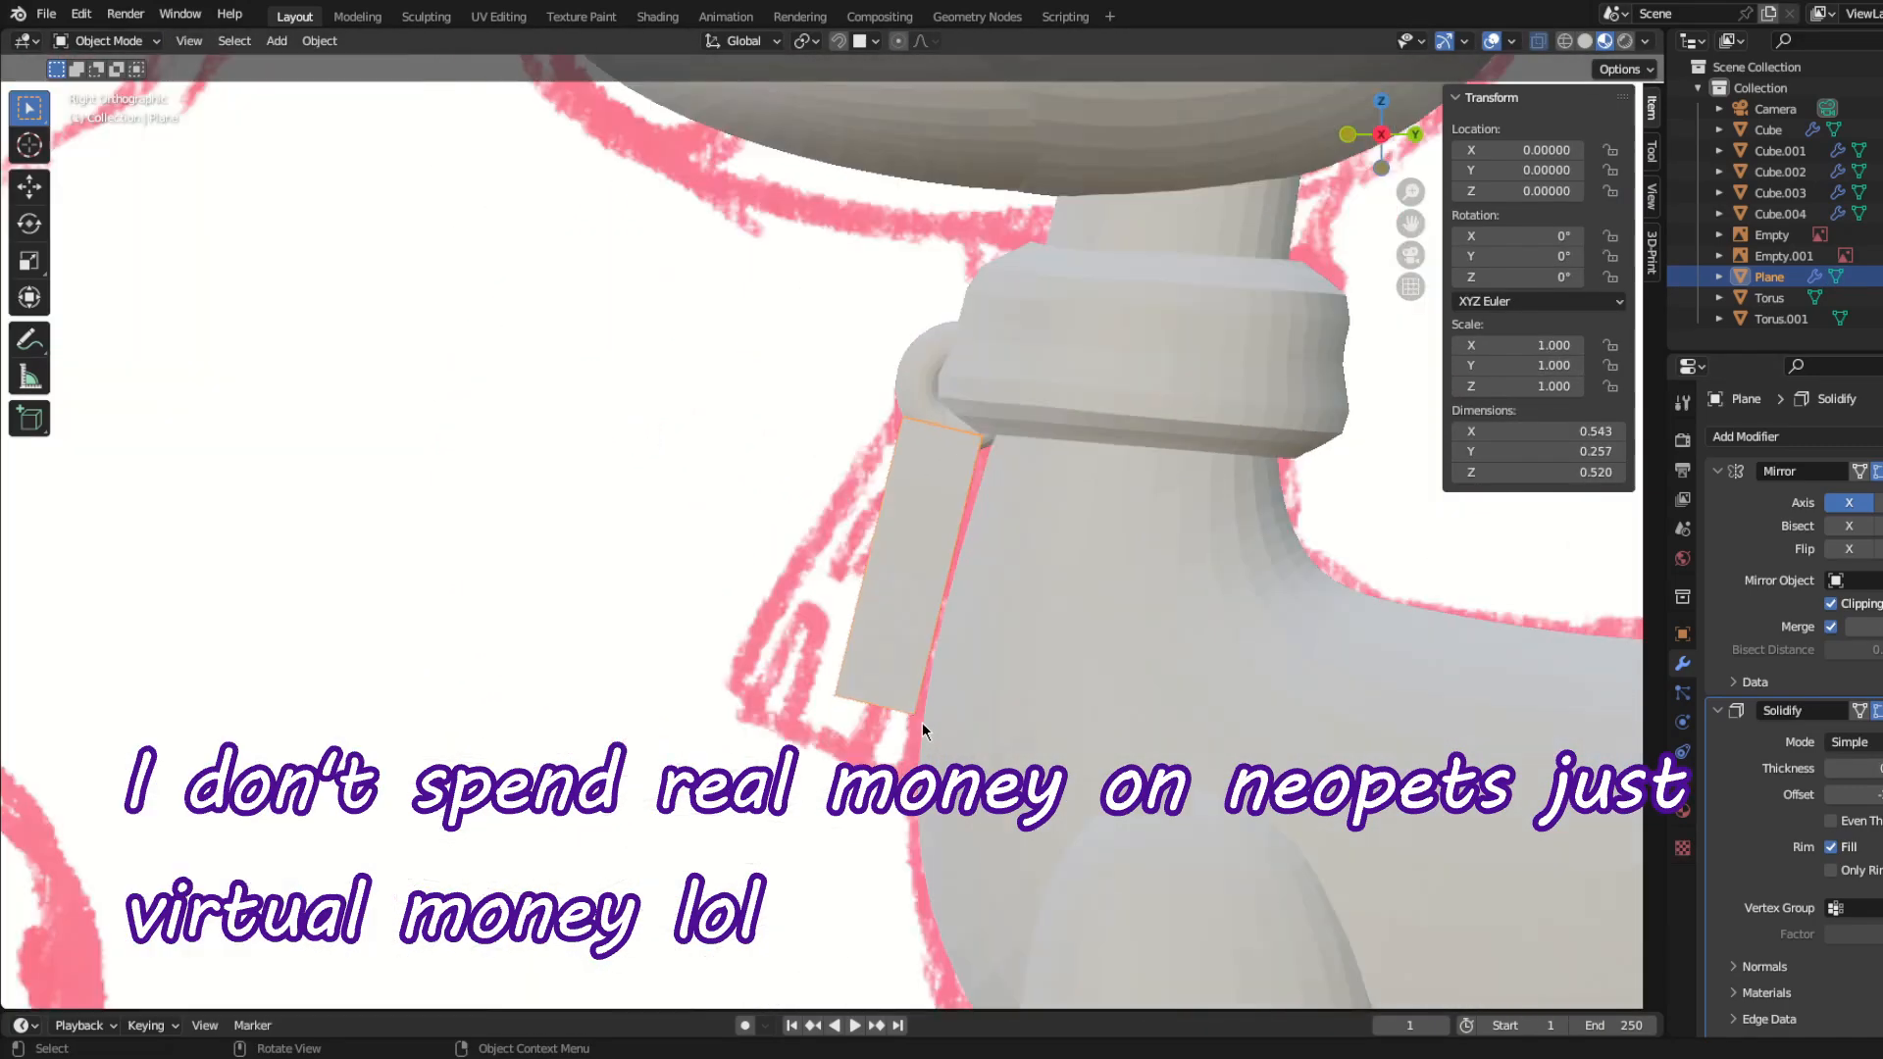
key("Tab")
key("g")
left_click(1250, 813)
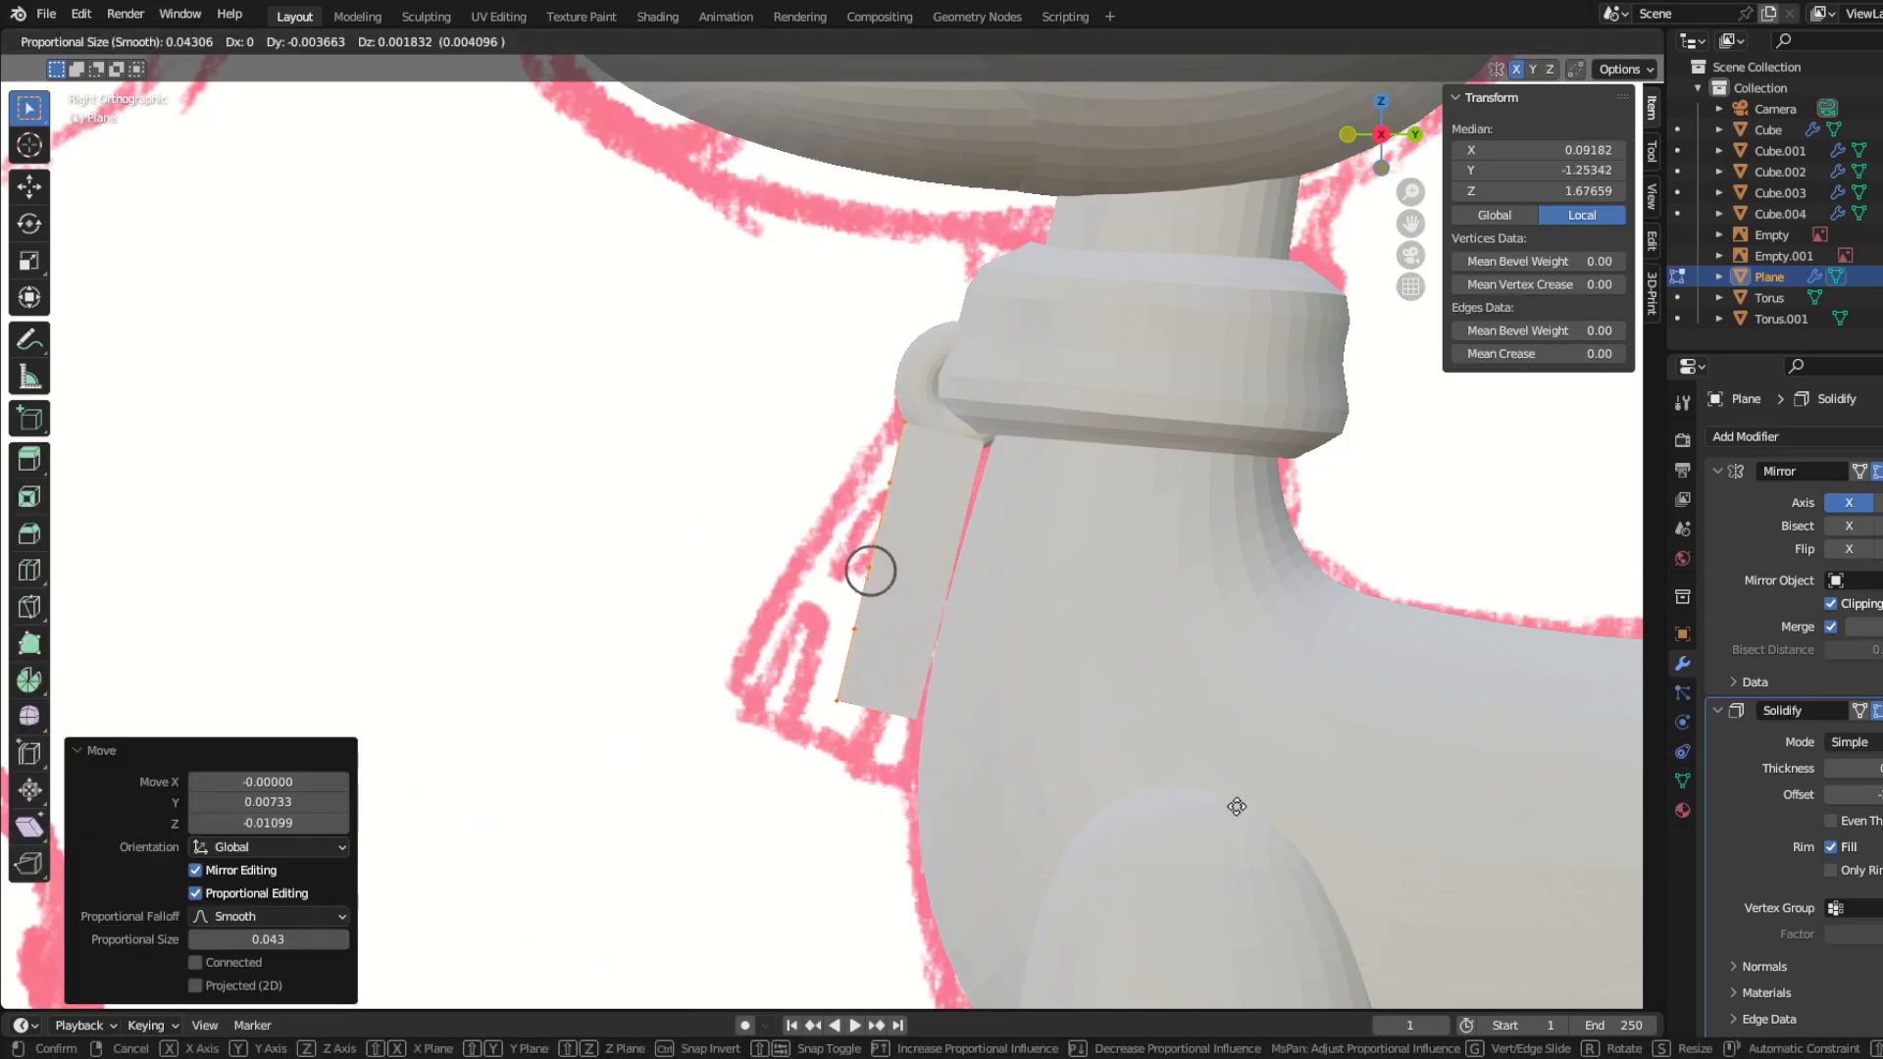
key("Escape")
key("Tab")
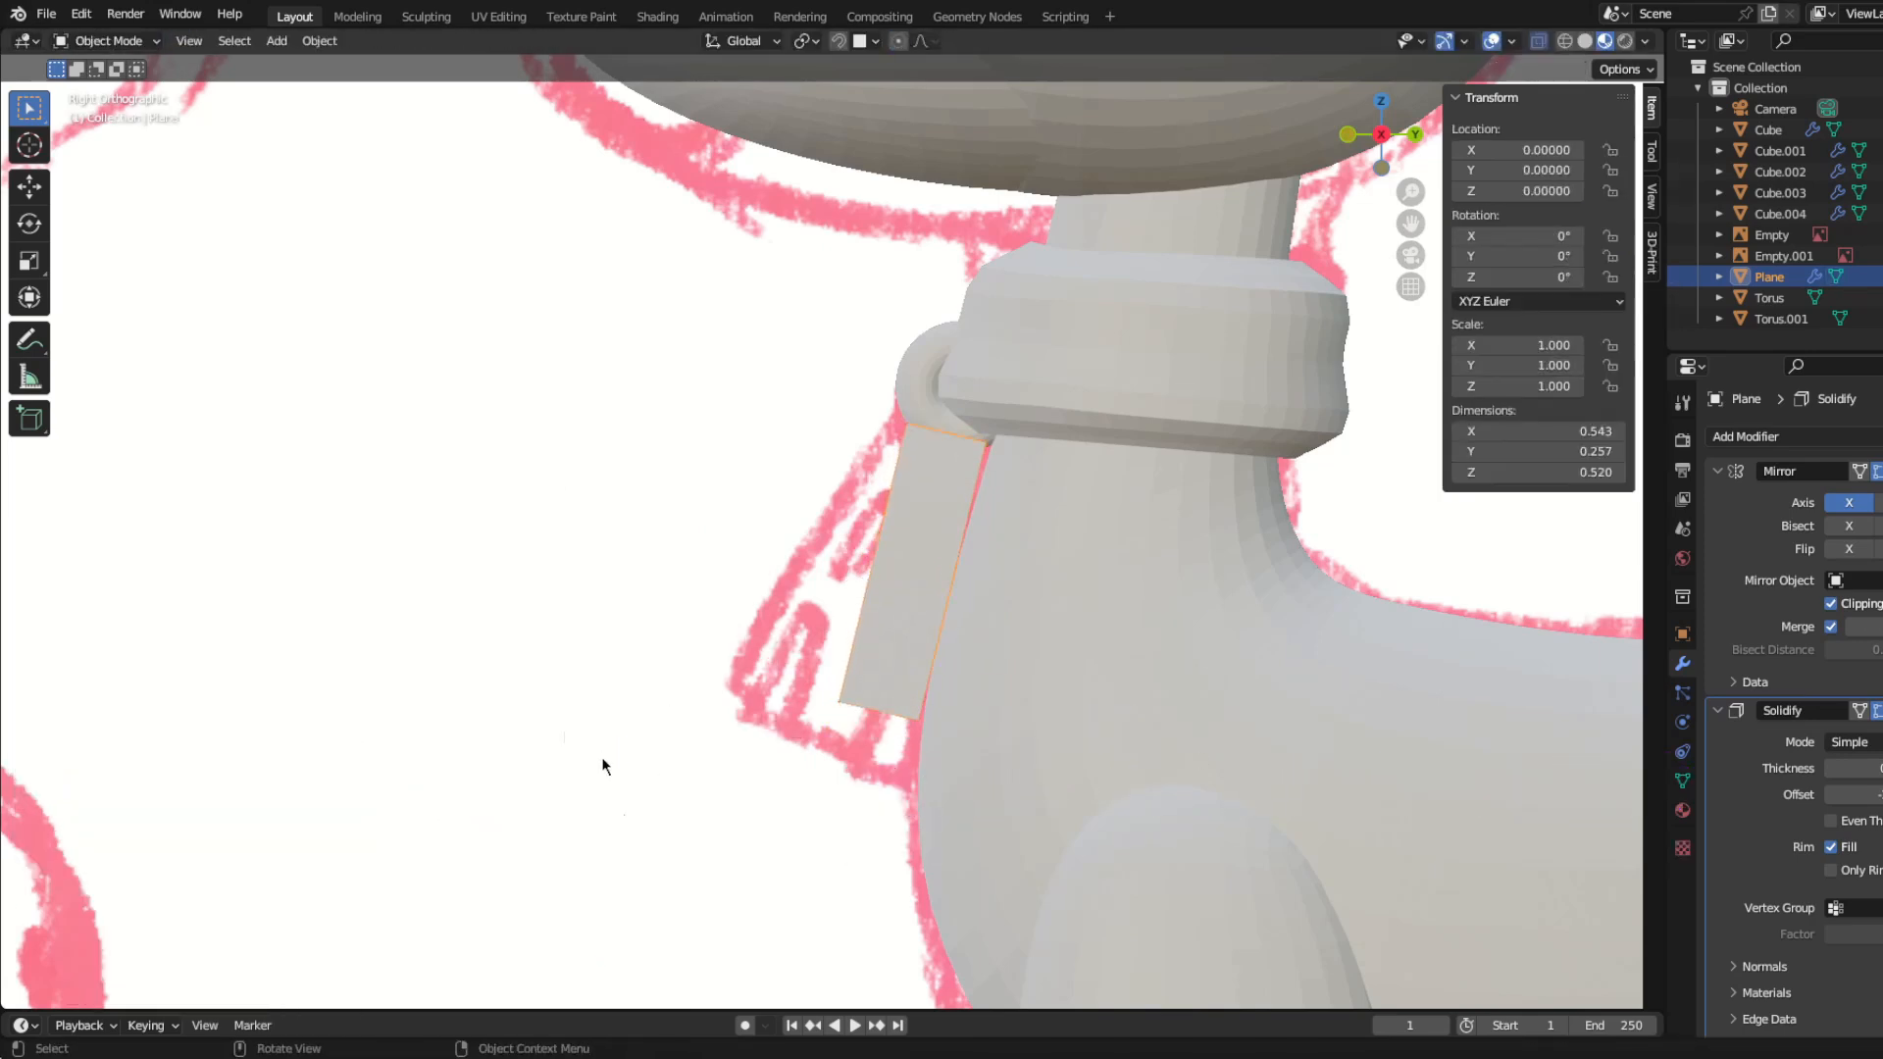
Step: Edit the body mesh, lowering the vertices of the hindquarters and tail along Z and fine-tuning their position against the side sketch
middle_click_drag(601, 766, 833, 757)
scroll(818, 755, "down", 2)
key("KP_3")
left_click(951, 638)
key("Tab")
middle_click_drag(1264, 711, 1074, 673, "shift")
key("g")
key("z")
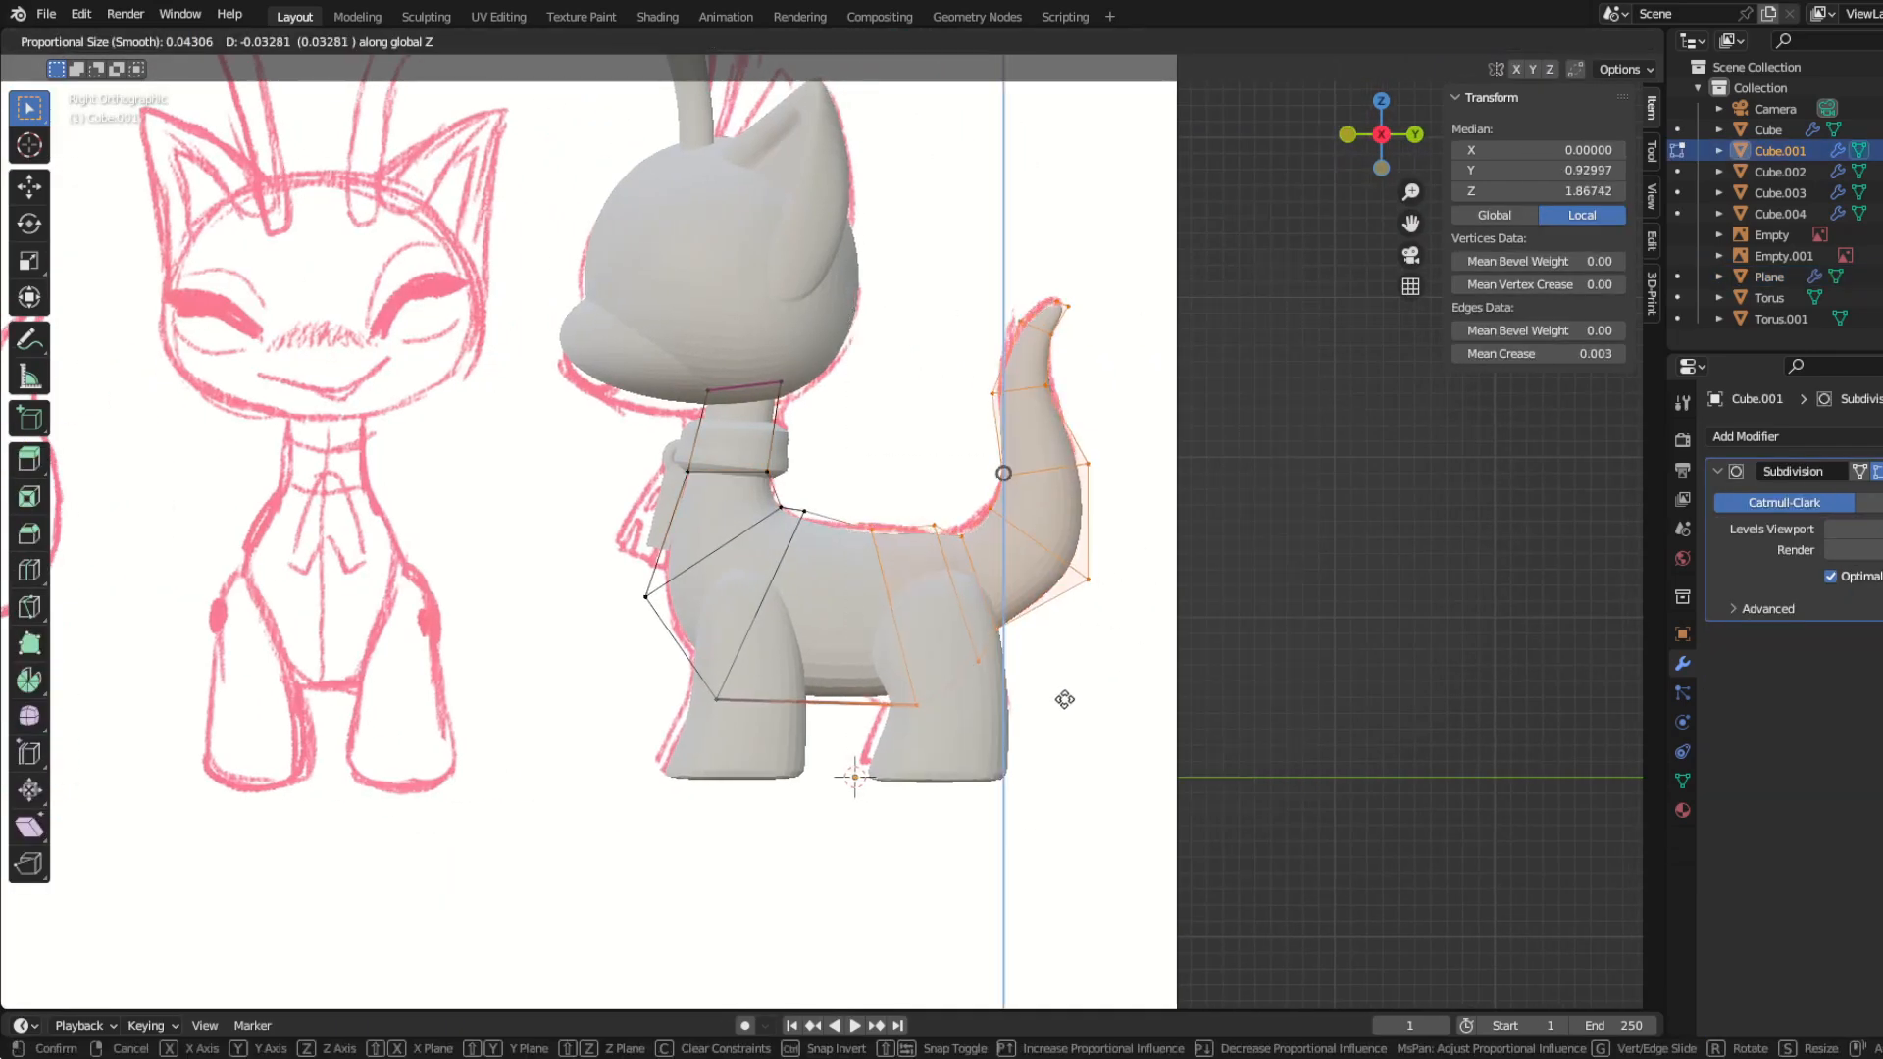
left_click(1064, 699)
key("g")
left_click(870, 530)
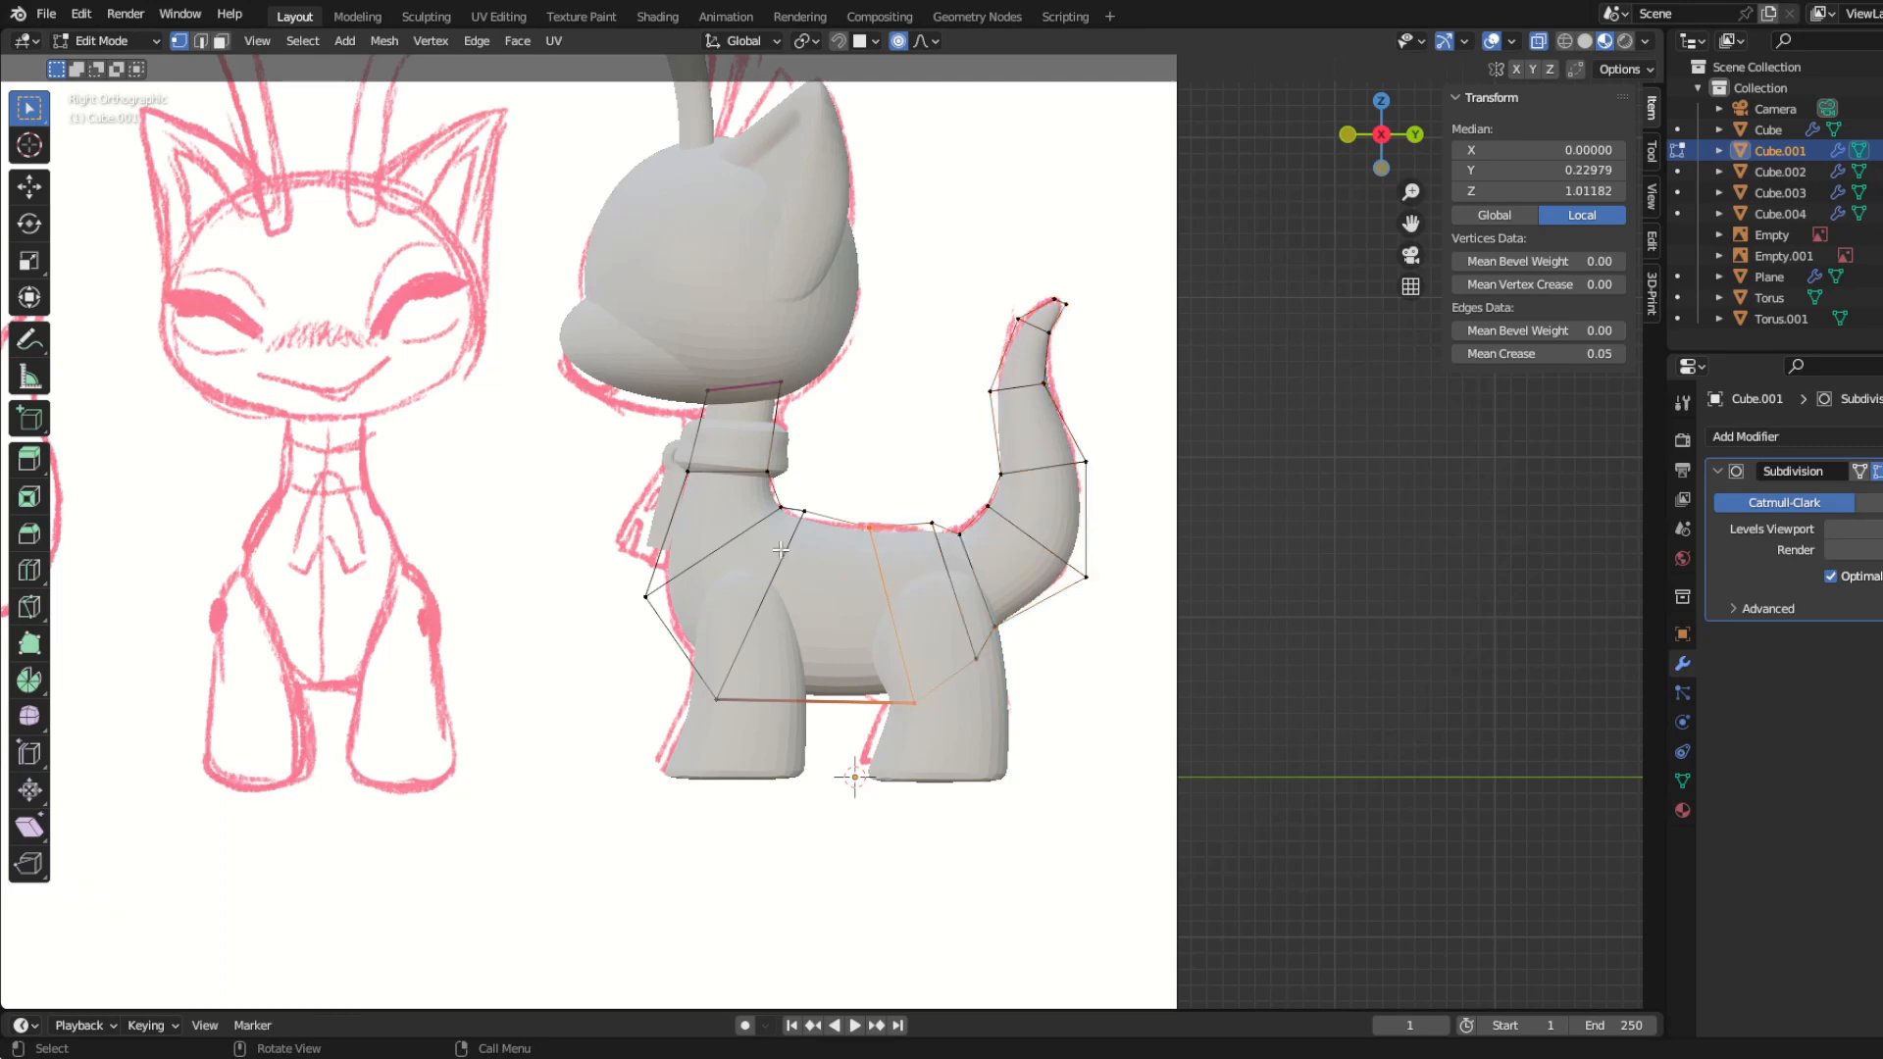
Step: Raise the body vertices behind the neck along Z and adjust the vertices around the rump to follow the sketch
key("g")
key("z")
left_click(836, 553)
key("g")
left_click_drag(794, 491, 890, 578)
left_click(846, 543)
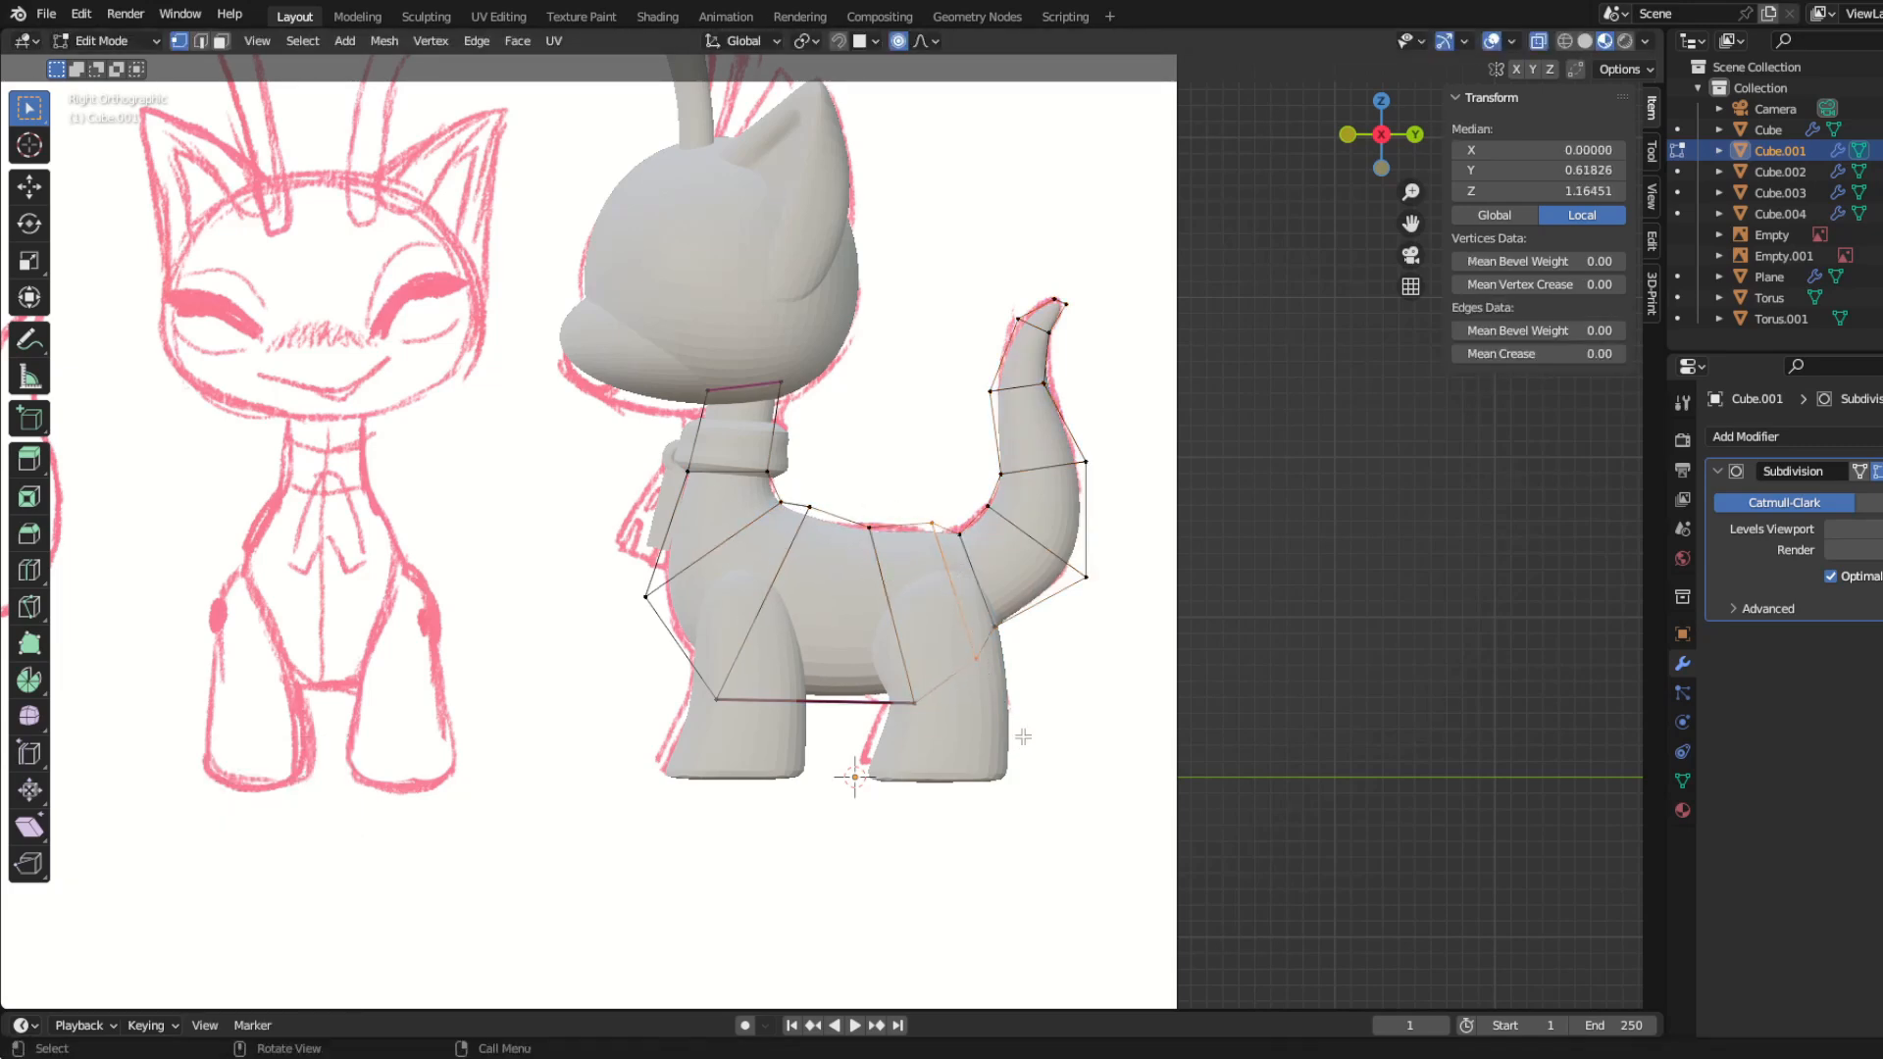
left_click(1005, 711)
left_click_drag(891, 673, 939, 750)
key("g")
right_click(902, 756)
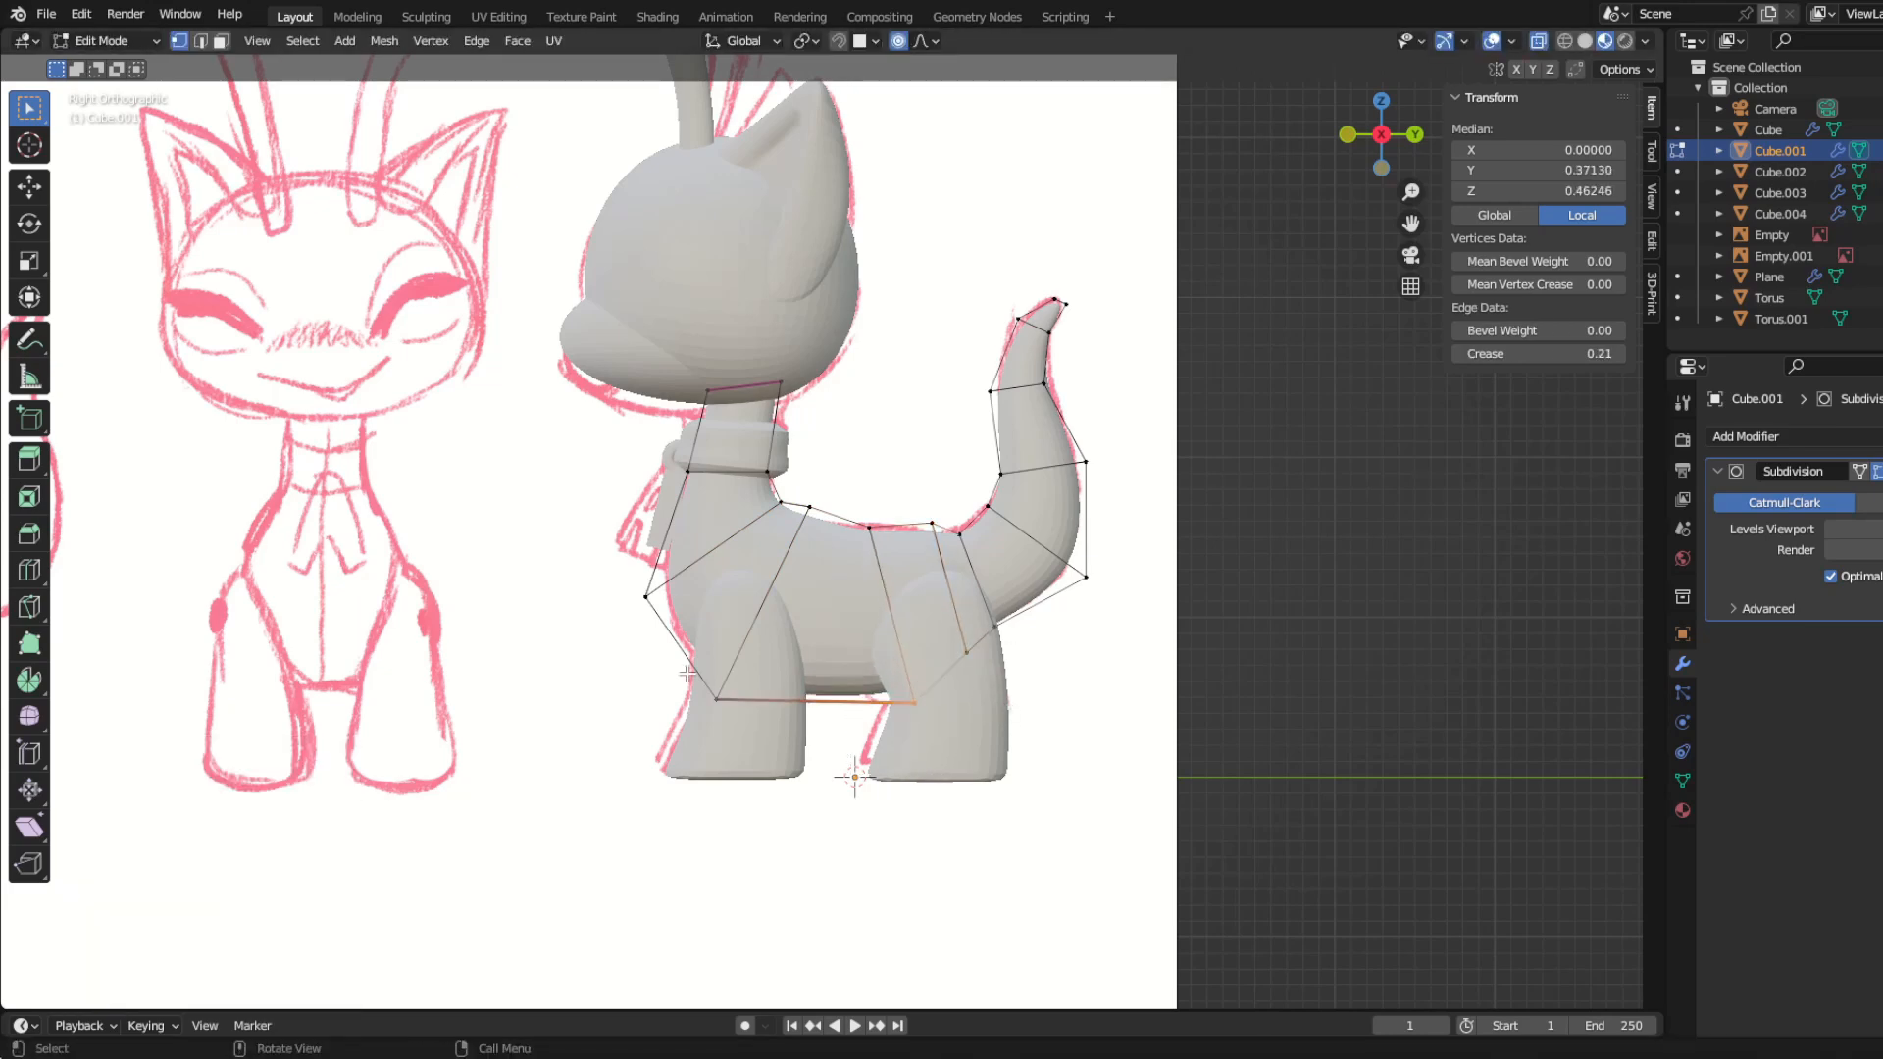
Step: Return to Object Mode and check the whole figure from an angle
left_click(1005, 741)
key("Tab")
middle_click_drag(667, 701, 711, 744)
scroll(820, 731, "down", 2)
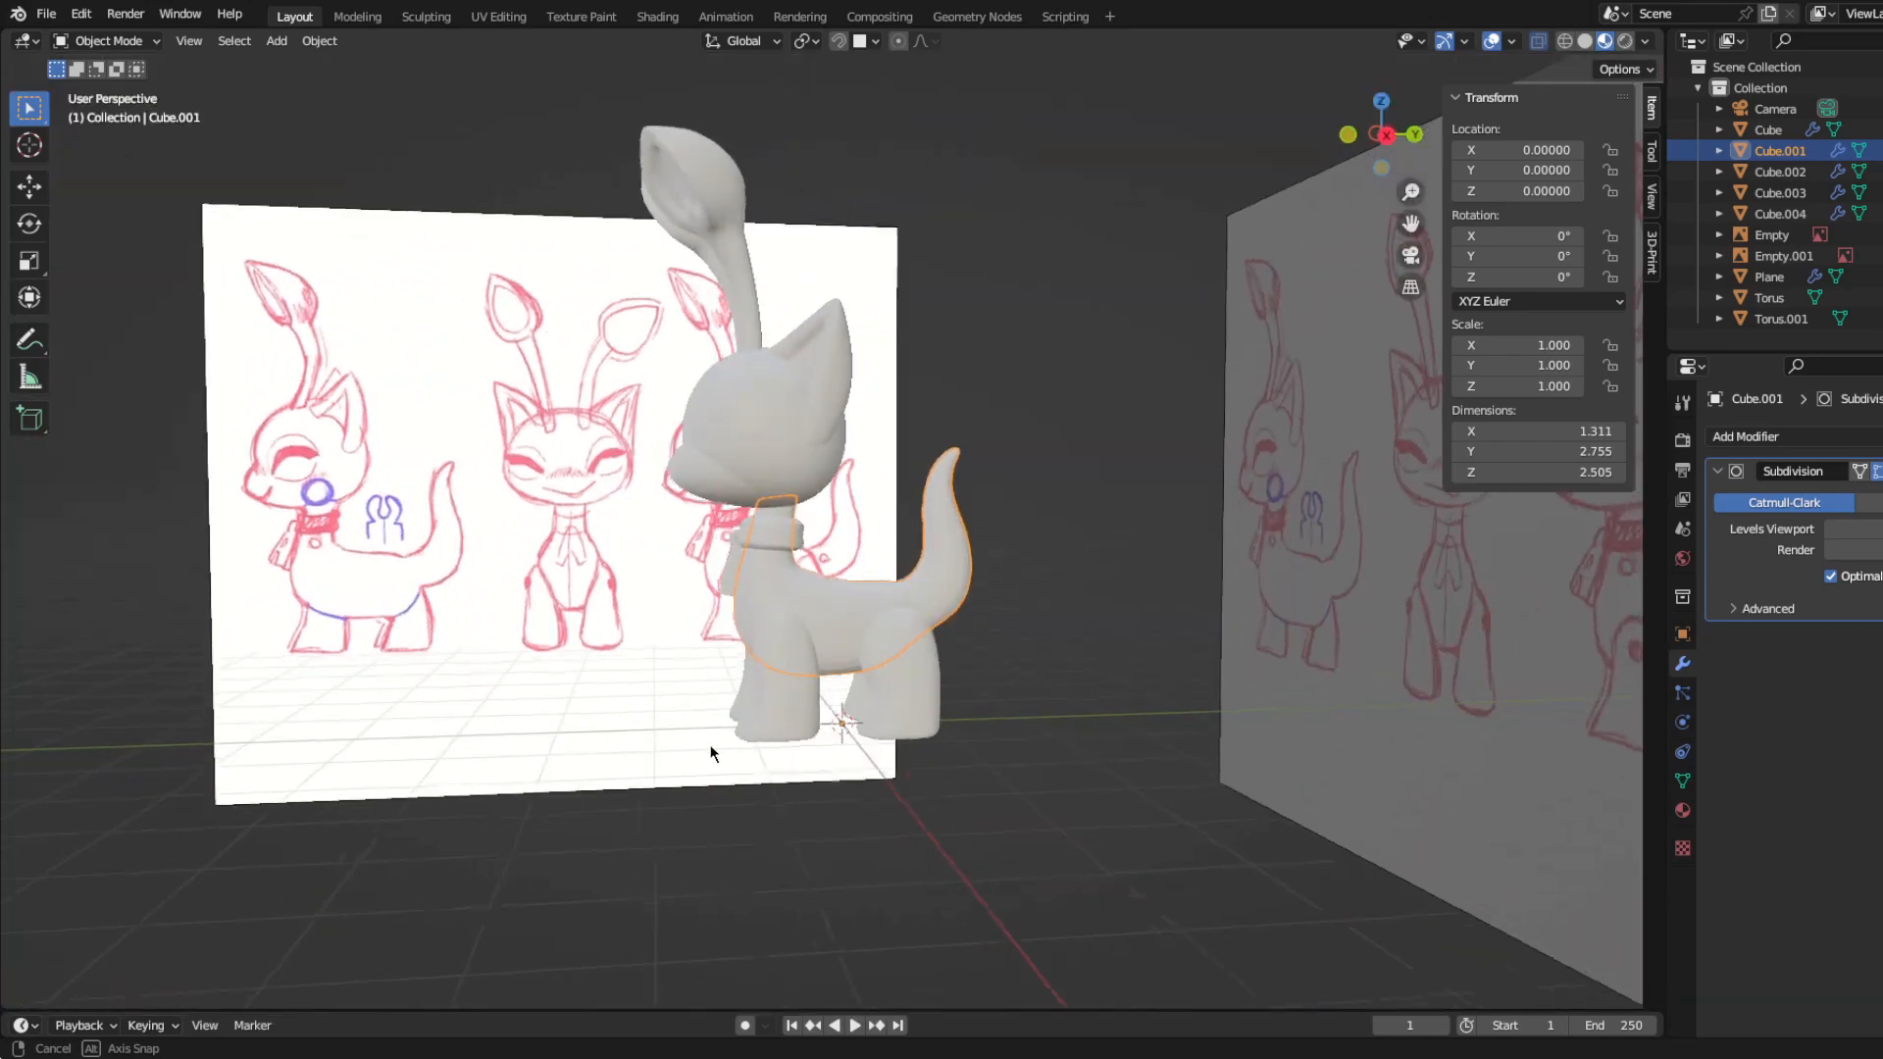
Step: Add a cube in side view and give it a level 2 Subdivision Surface modifier
key("KP_3")
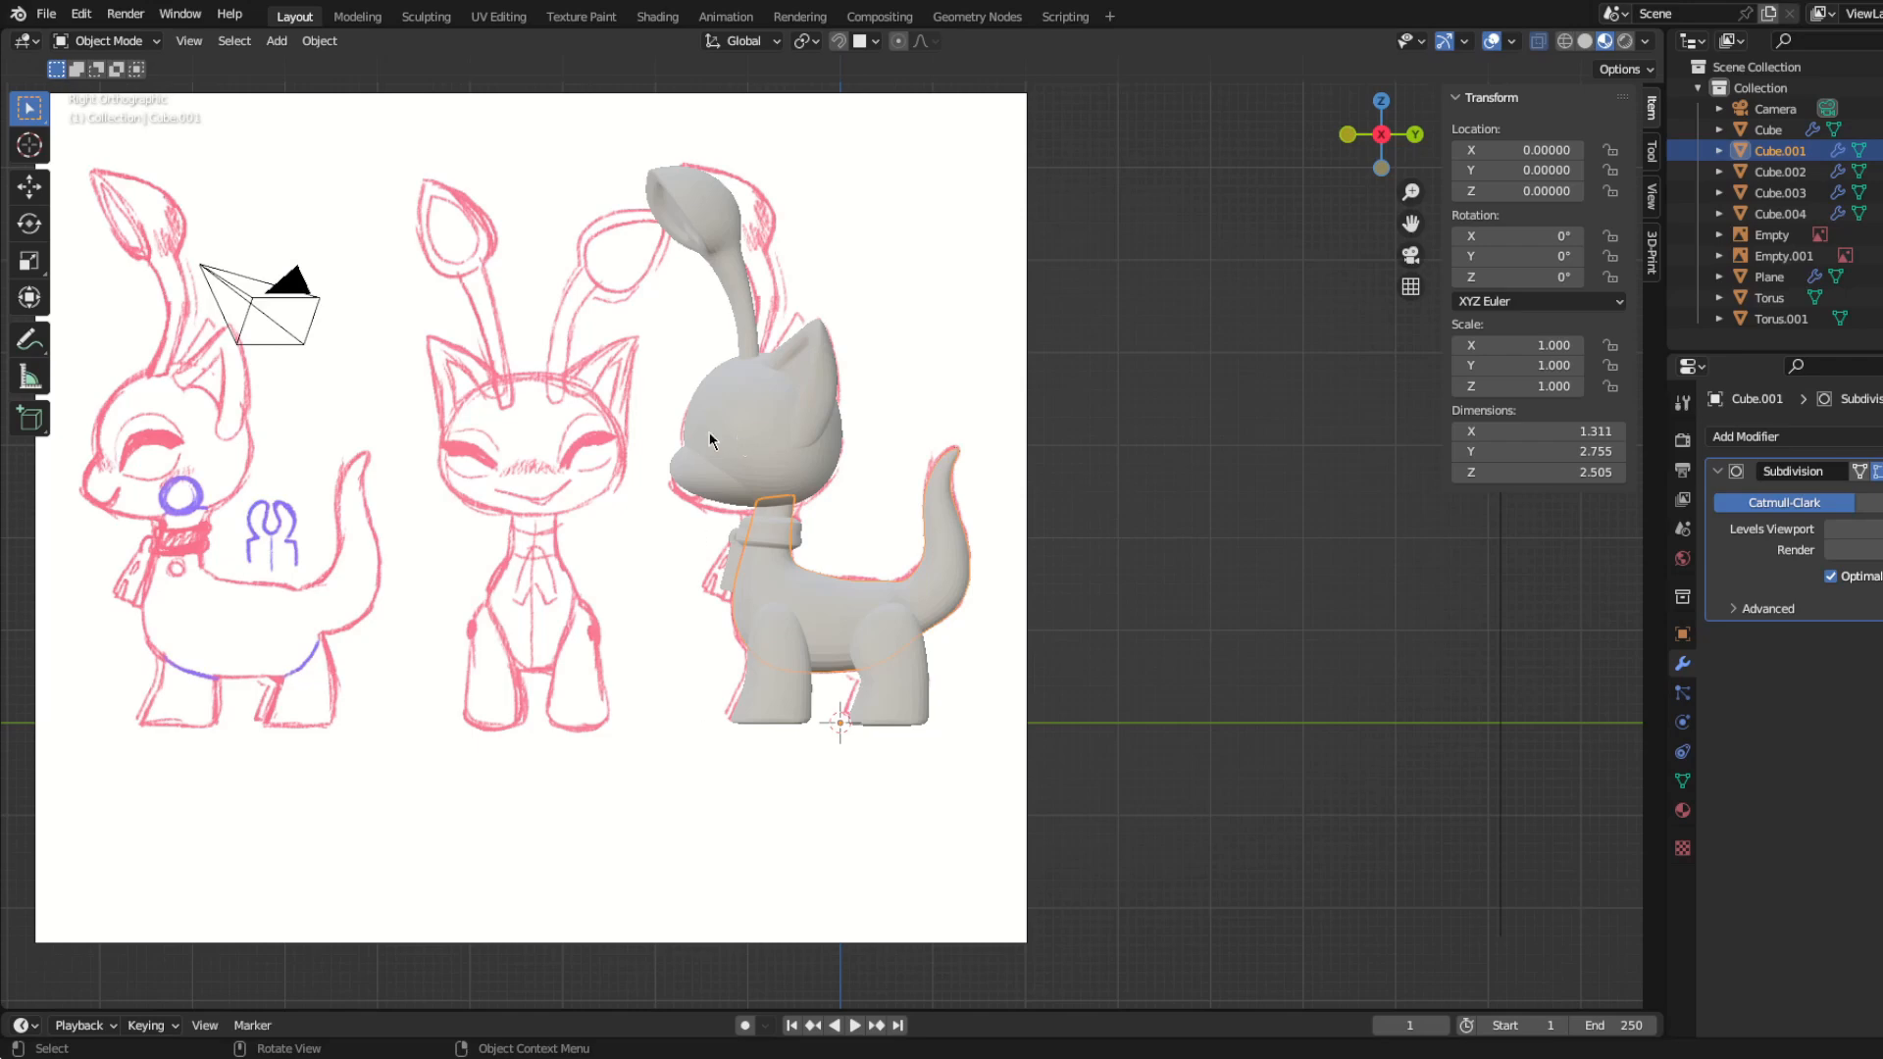
key("shift+a")
mouse_move(511, 358)
left_click(581, 375)
key("ctrl+2")
Step: Scale the cube's mesh down, move it in front of the face, and place it near the inner corner of one eye
key("Tab")
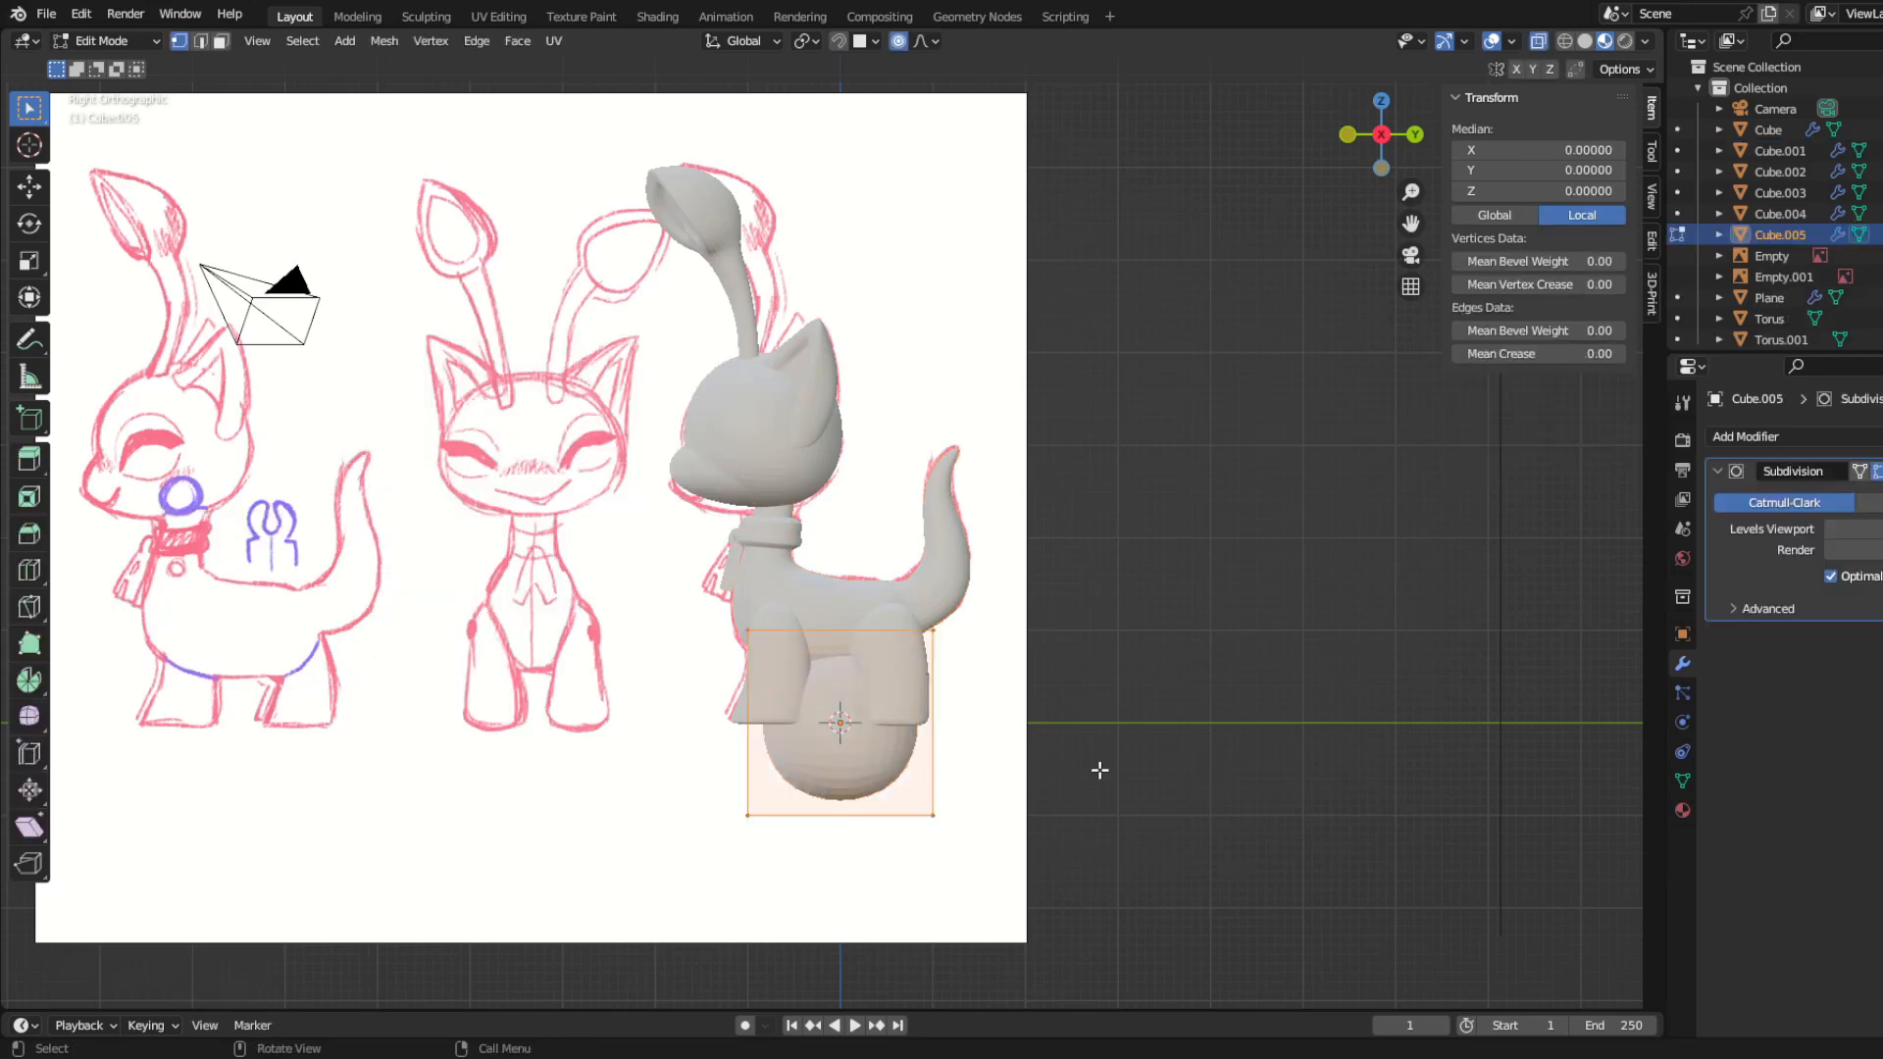
key("s")
left_click(884, 749)
key("g")
left_click(611, 482)
key("KP_1")
key("KP_Decimal")
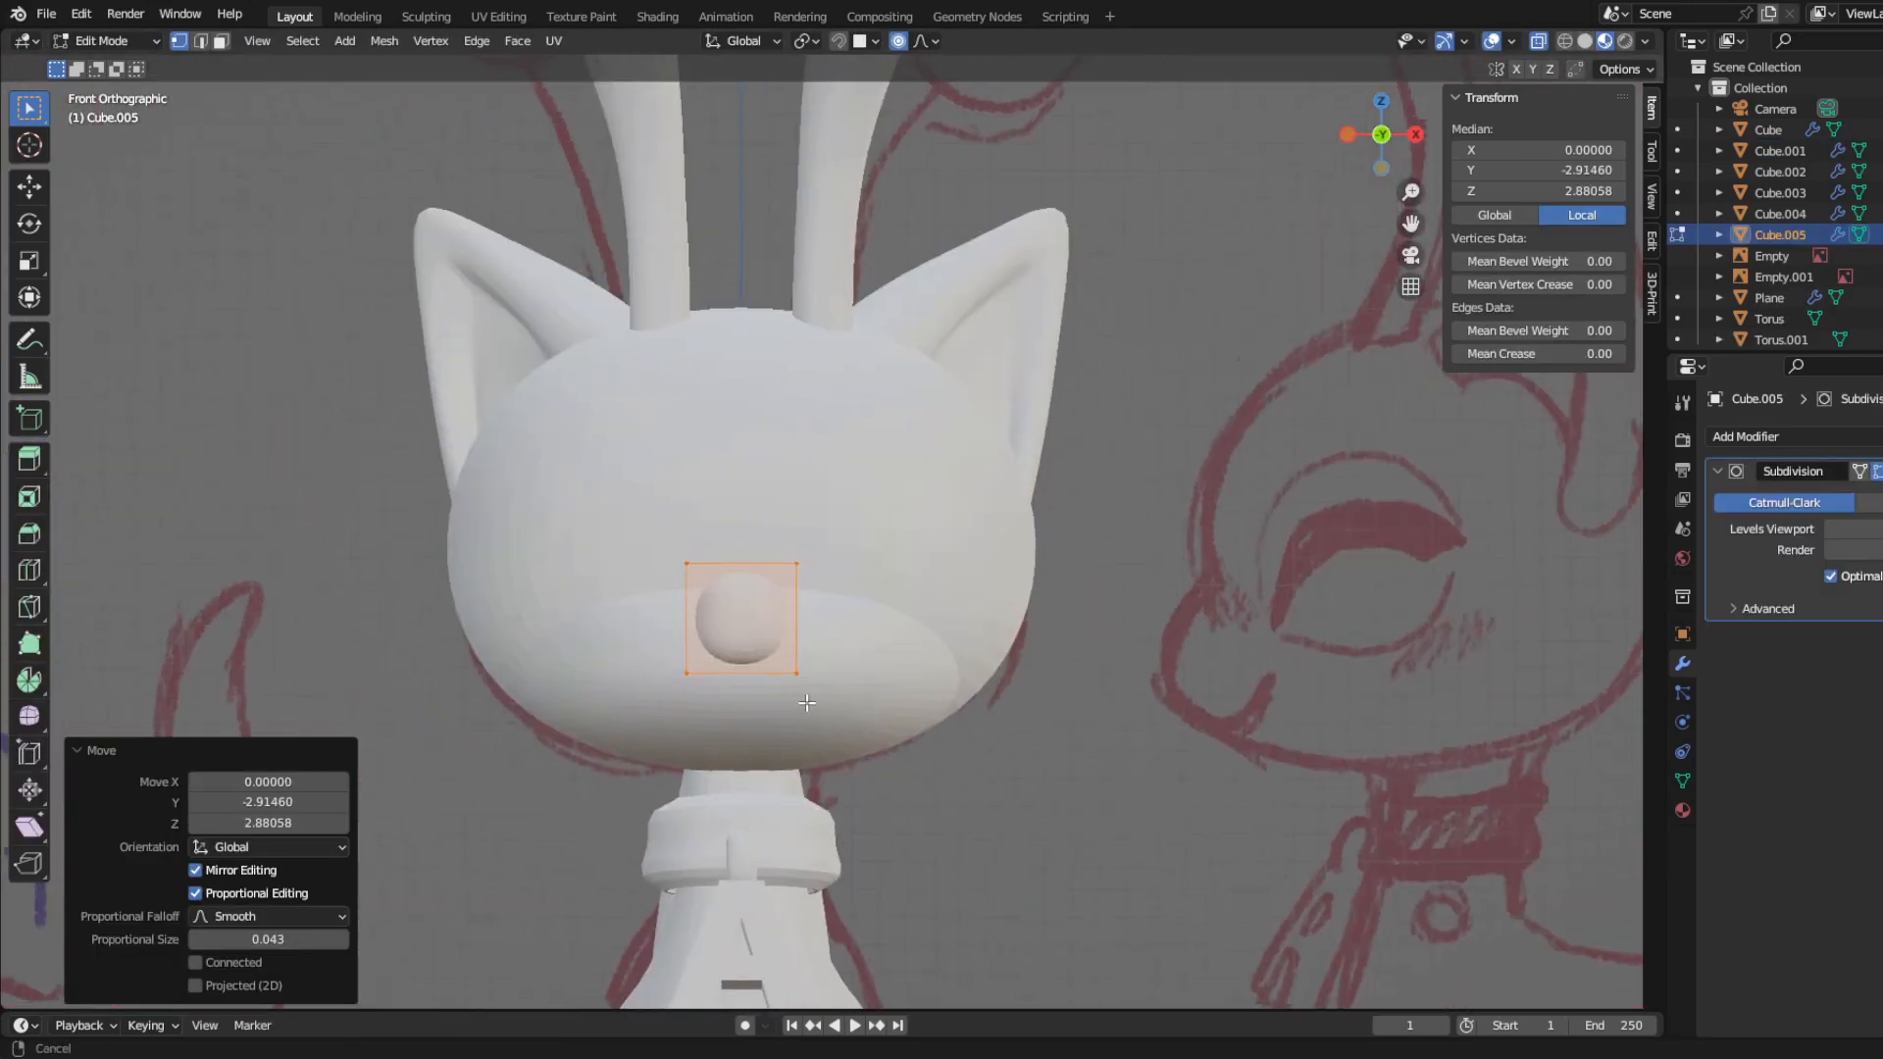
key("g")
key("Tab")
left_click(808, 656)
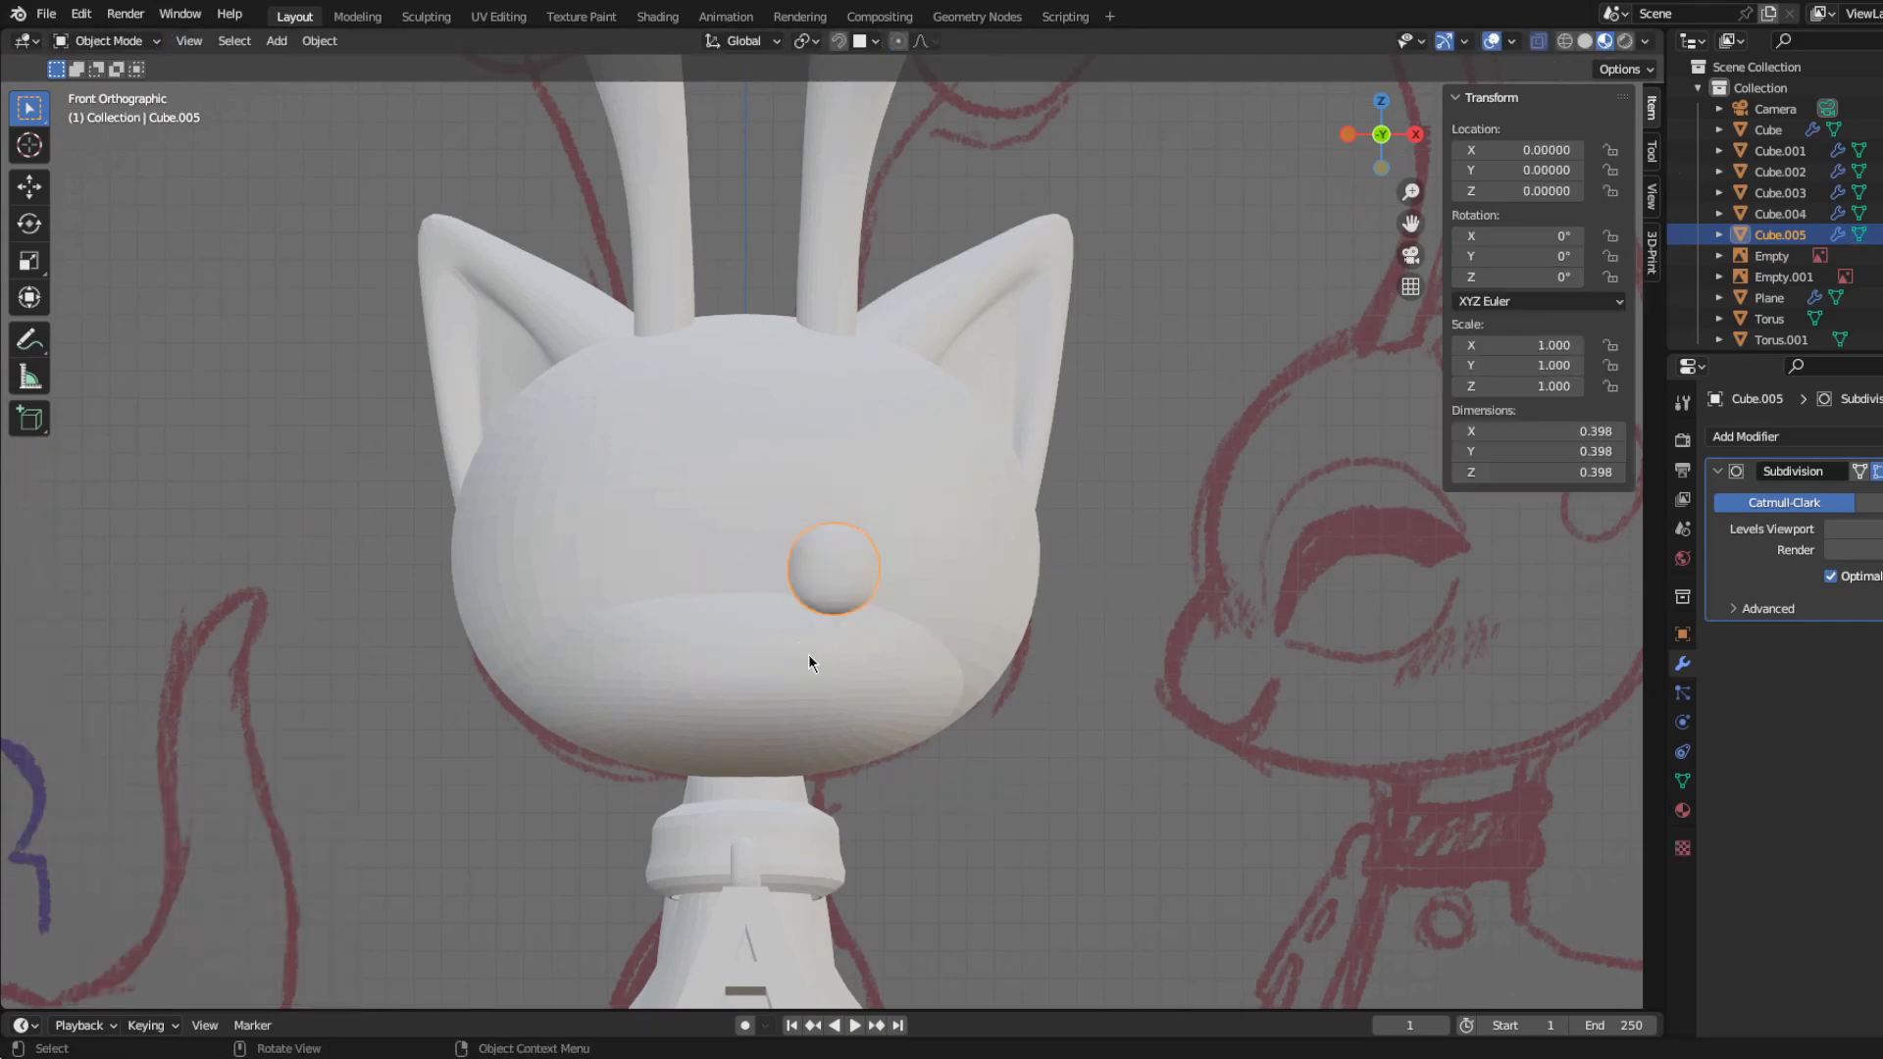
Step: Hide the head and the ears to expose the face in the front sketch
left_click(808, 651)
key("h")
left_click(832, 575)
key("Tab")
left_click(952, 450)
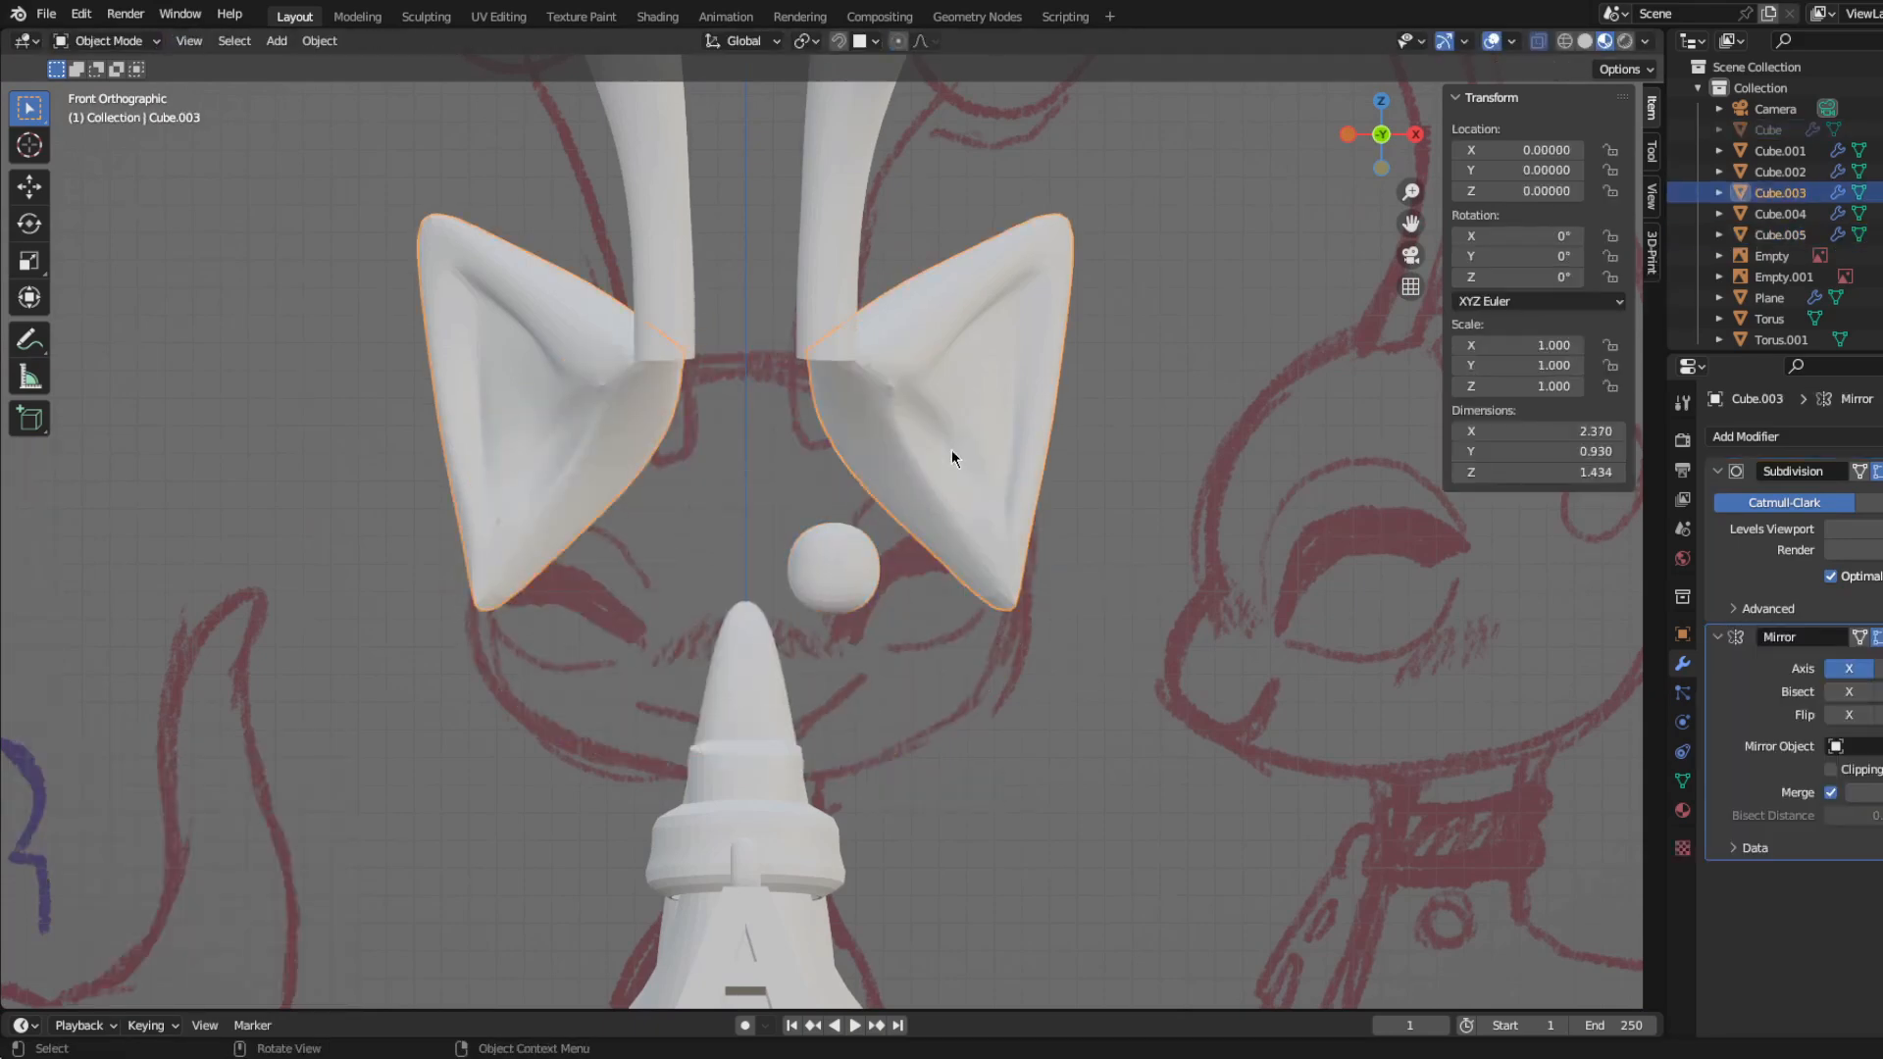
key("h")
Step: Move the small cube's mesh onto the inner end of the sketched eyelash and scale it down
middle_click_drag(867, 596, 750, 574, "shift")
left_click(747, 572)
key("Tab")
key("g")
left_click(818, 682)
key("s")
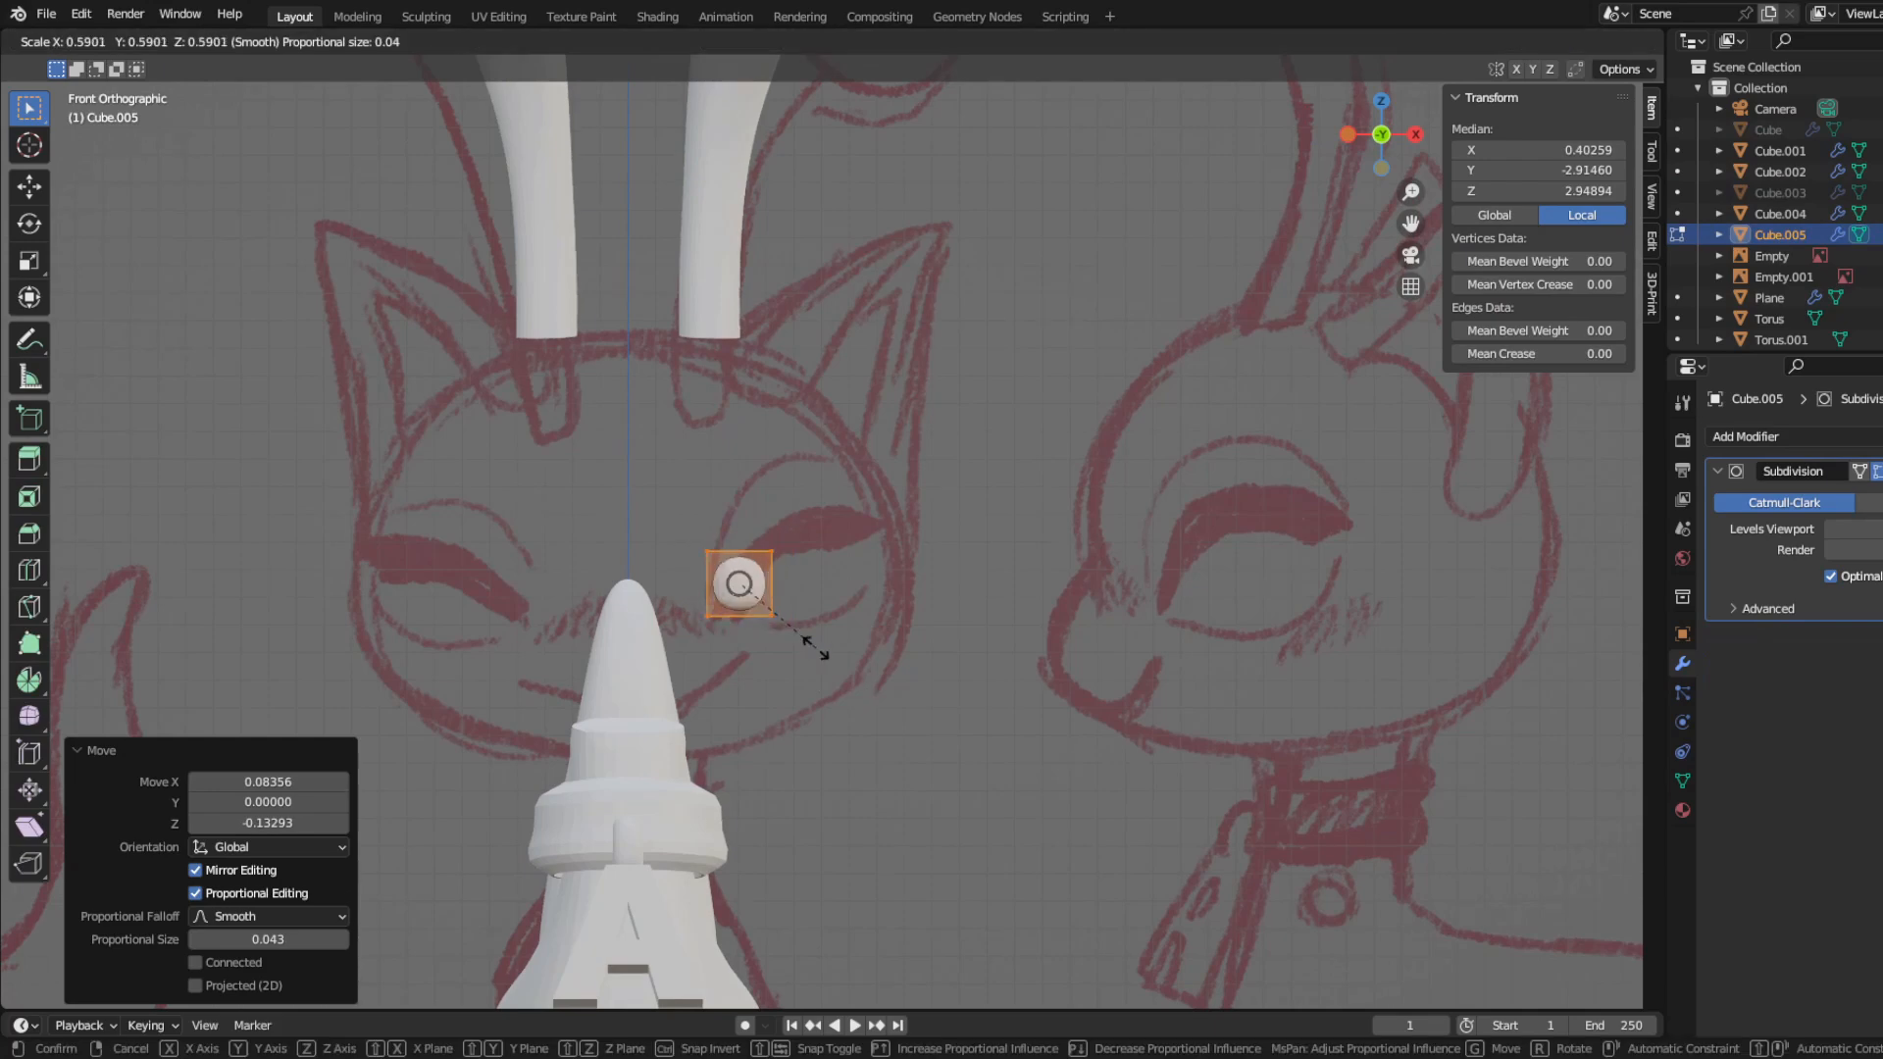
left_click(878, 612)
Step: Move and rotate the cube's outer side and shift its lower inner vertices to match the slant of the sketched eyelash
scroll(738, 663, "up", 5)
middle_click_drag(736, 664, 824, 568, "shift")
left_click_drag(689, 402, 927, 733)
key("g")
left_click(898, 699)
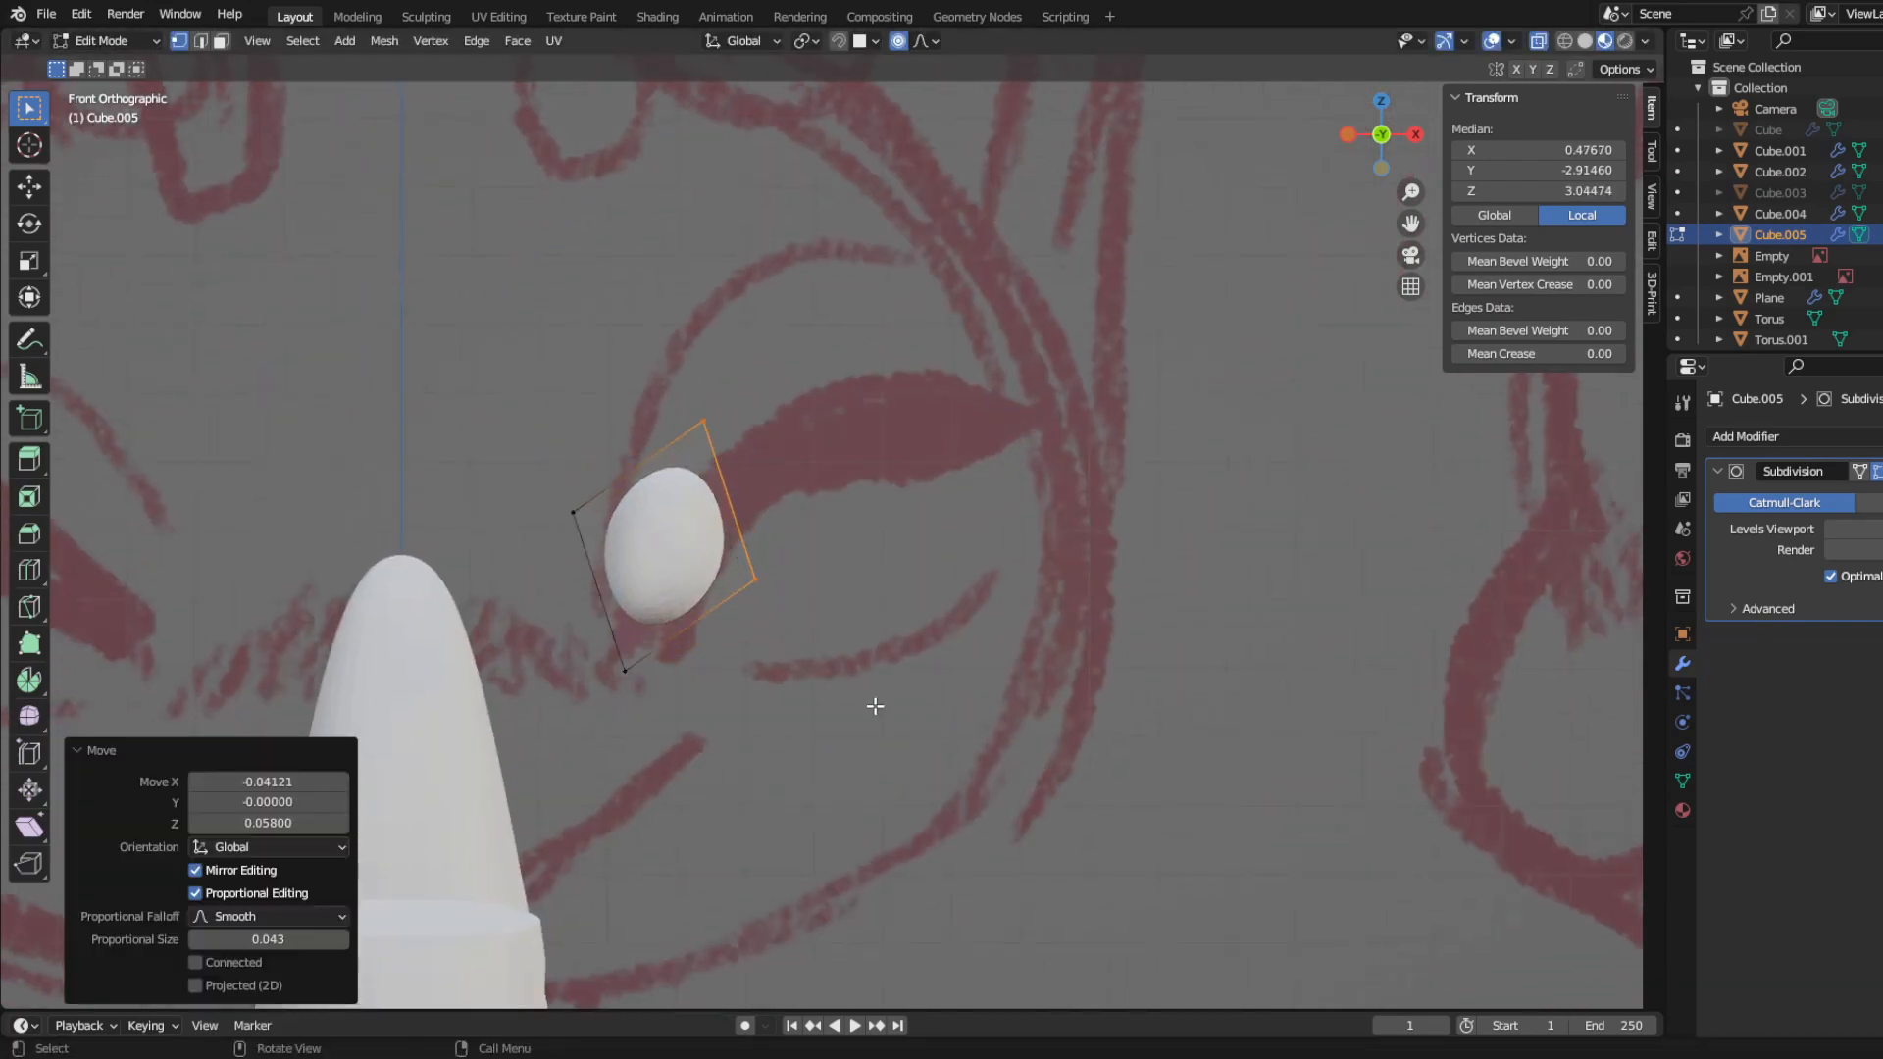
key("r")
left_click(795, 710)
left_click_drag(586, 626, 689, 752)
key("g")
left_click(647, 769)
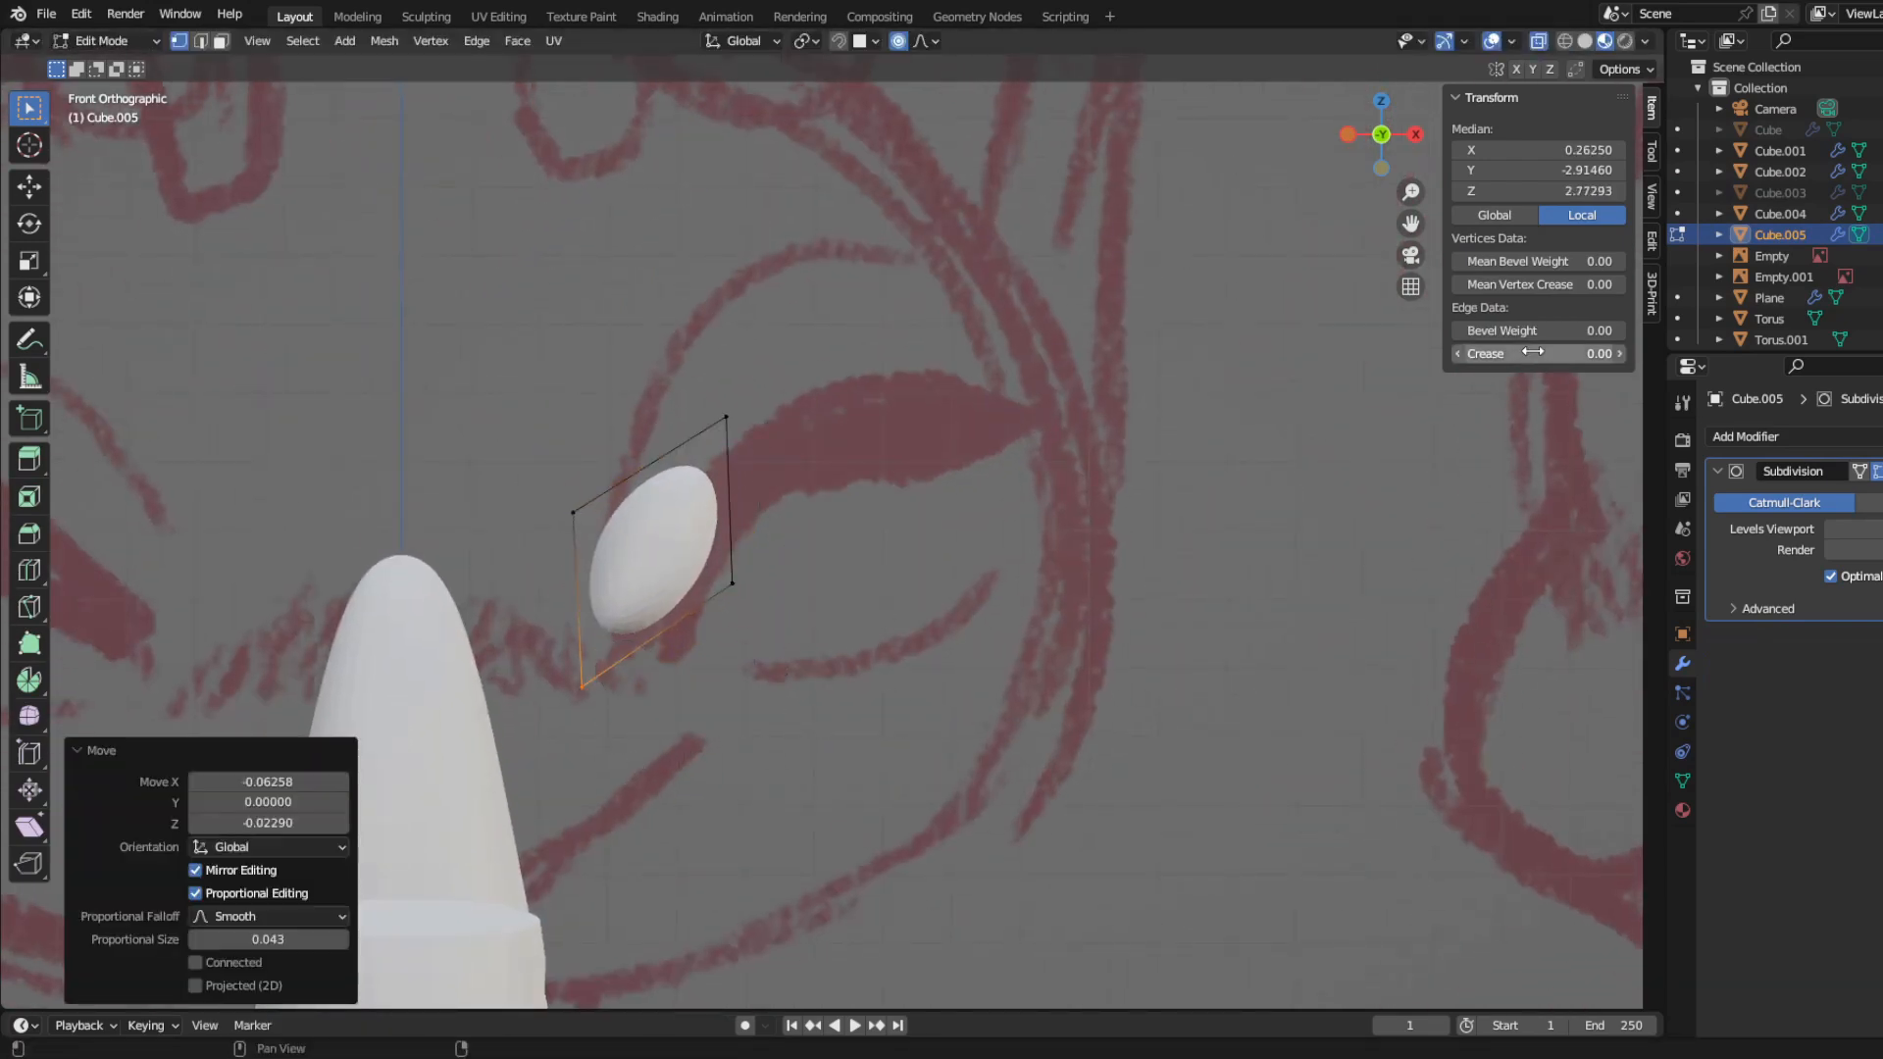
Step: Extrude the outer side along the upper eyelash stroke, then rotate and move the new end to follow its curve
key("e")
left_click(1020, 690)
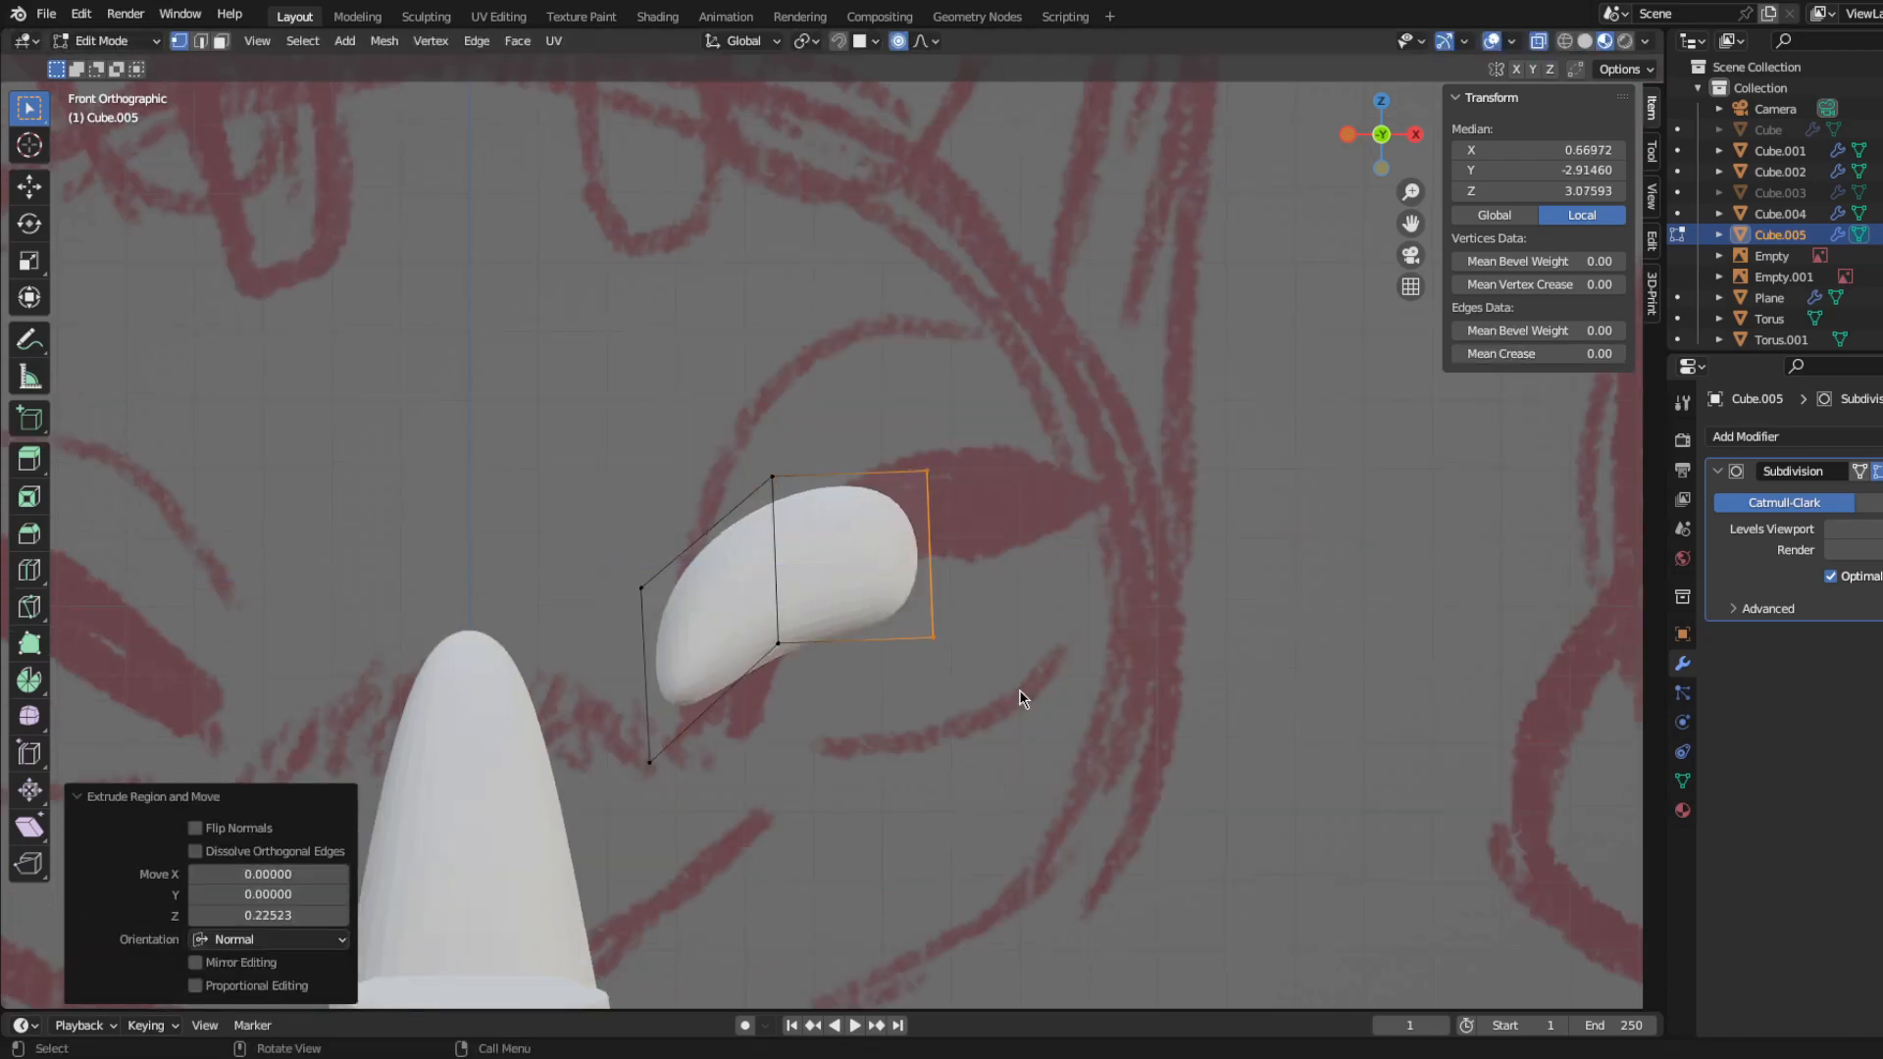
key("g")
left_click(1032, 663)
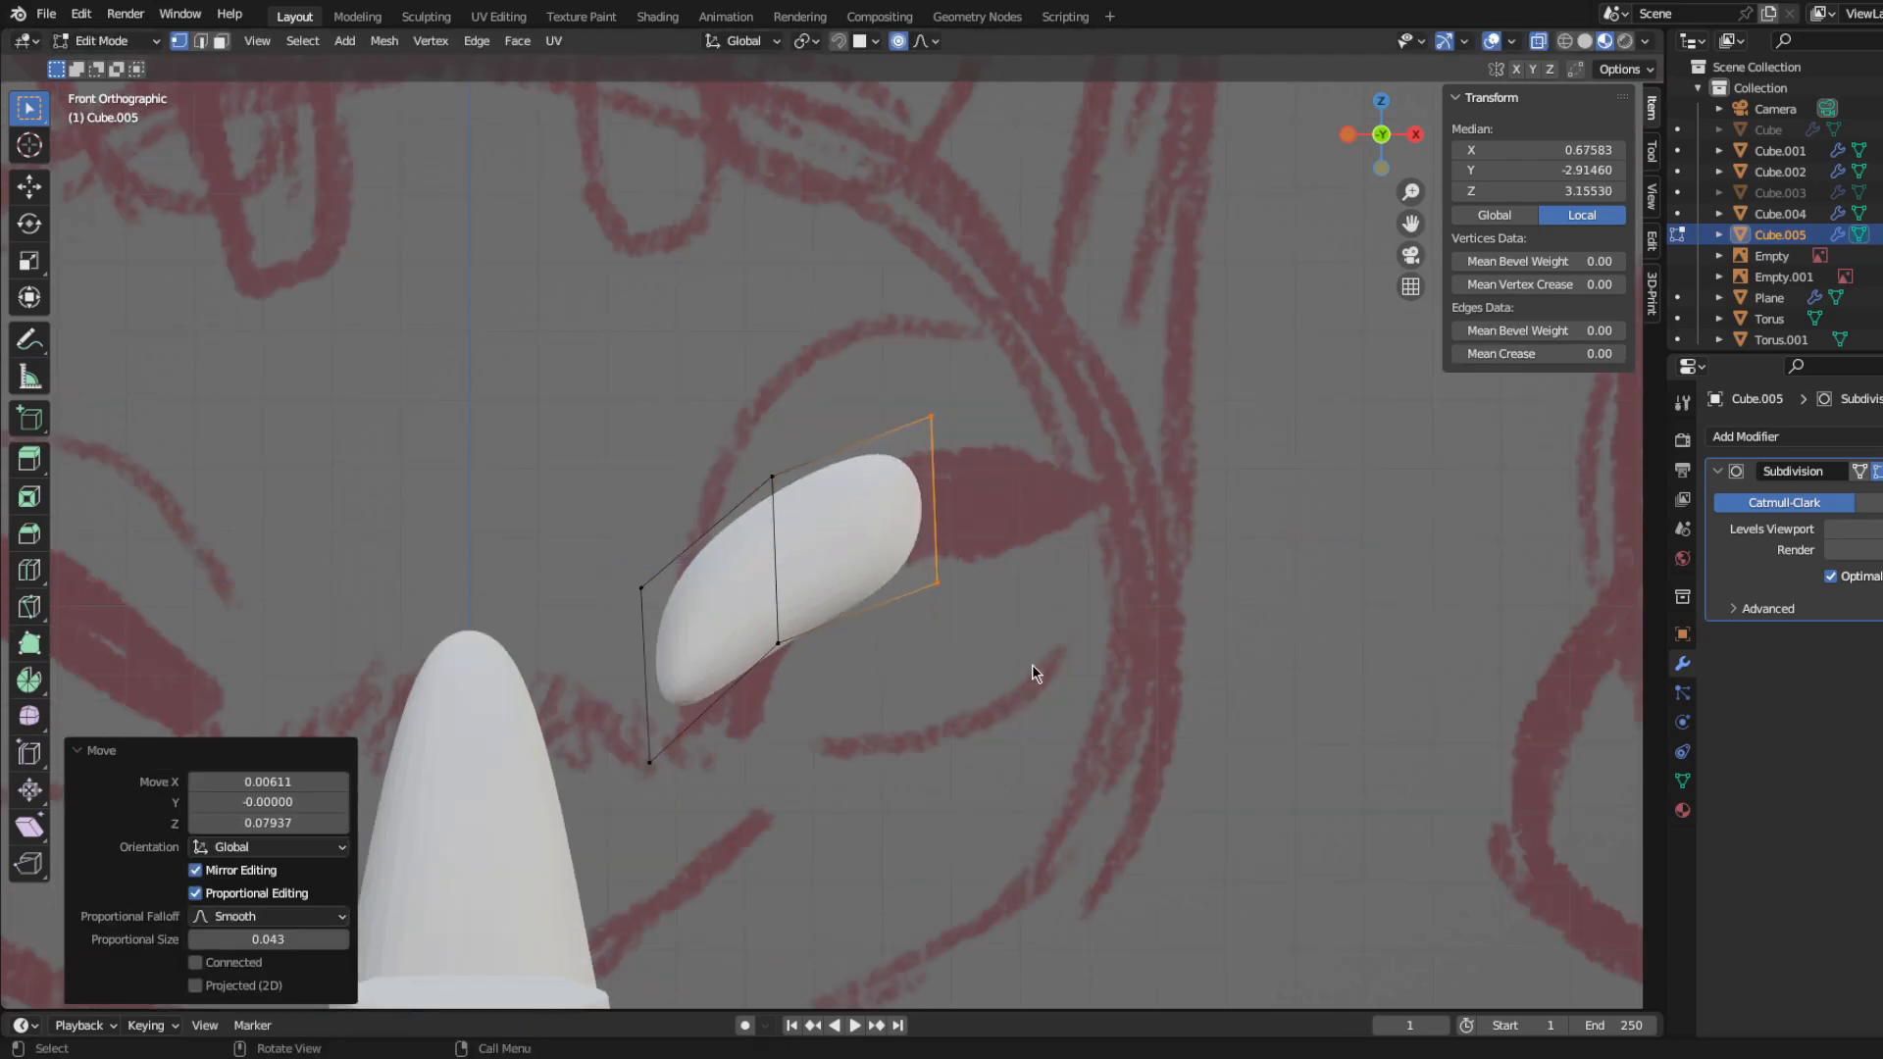
key("r")
left_click(953, 718)
key("g")
left_click(958, 730)
Step: Extrude the outer end once more toward the eyelash tip, then position and rotate it to taper along the sketch
left_click_drag(867, 385, 1083, 770)
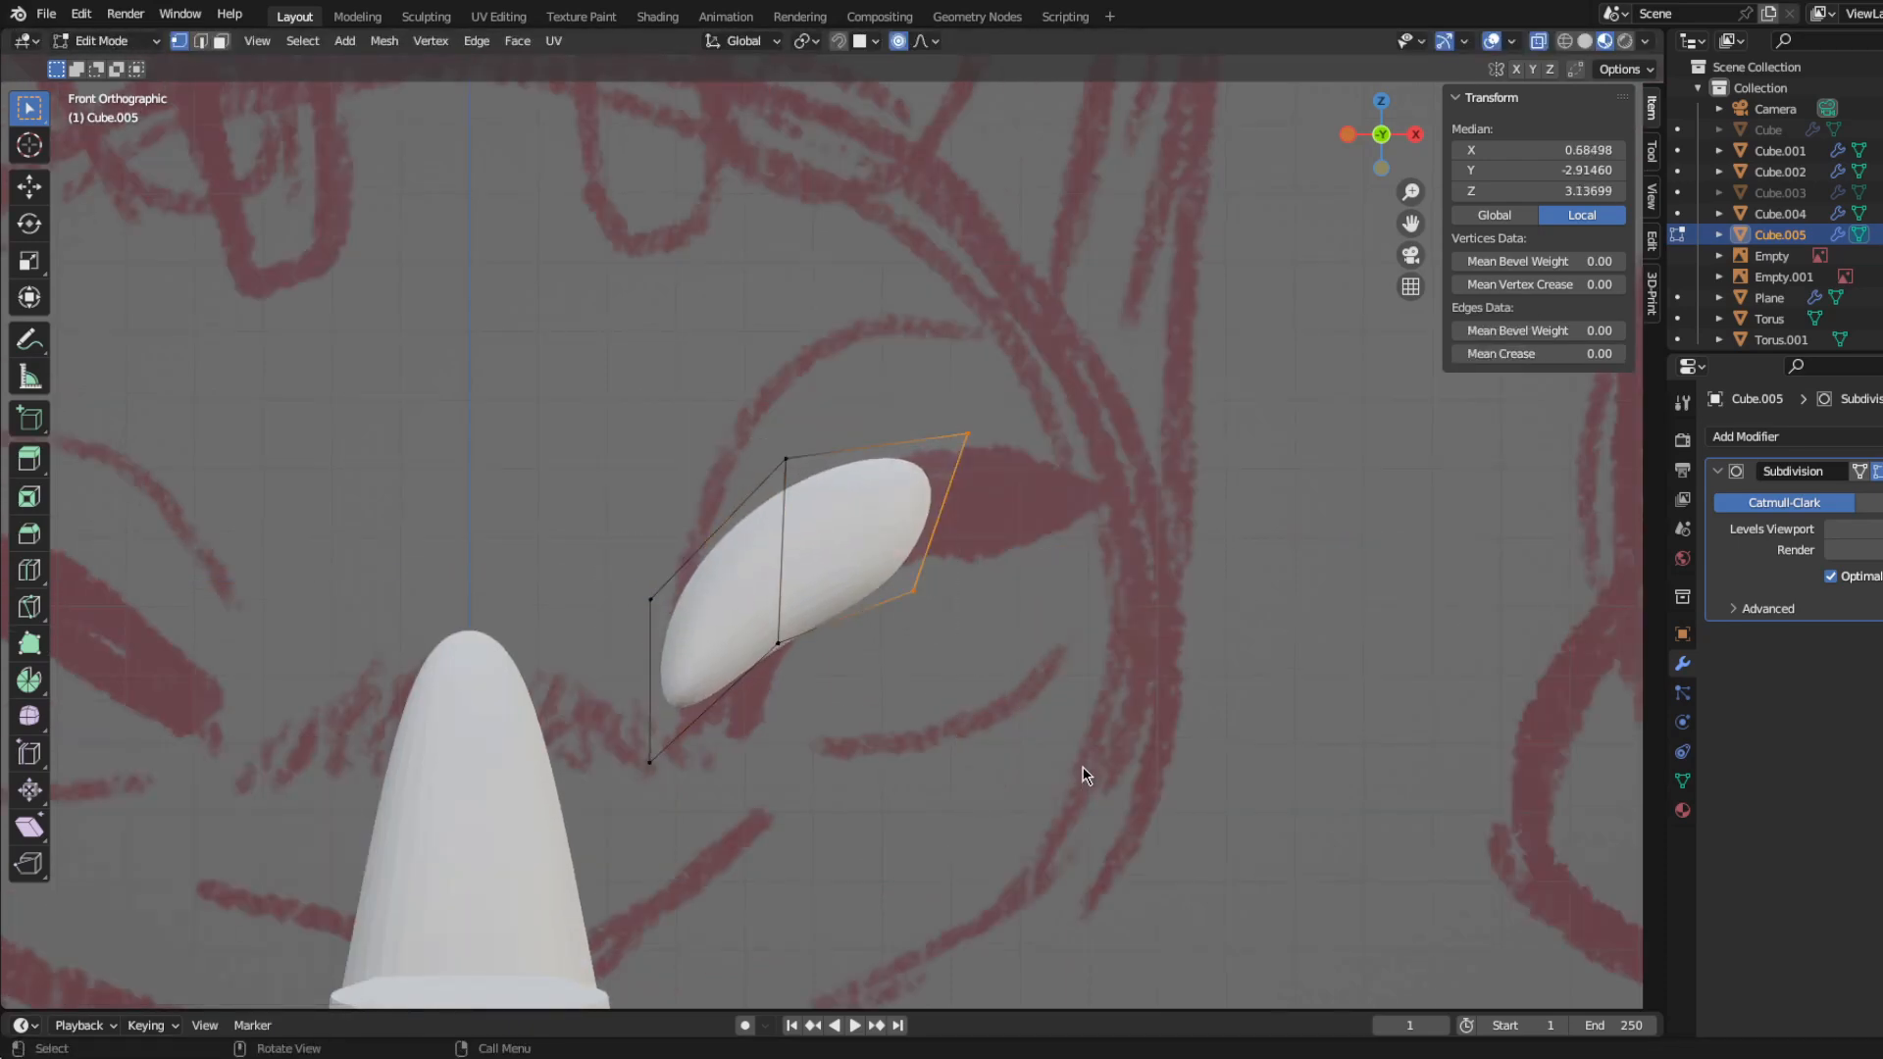
key("e")
left_click(1187, 754)
key("g")
left_click(1177, 736)
key("r")
left_click(1060, 738)
Step: Move the two middle vertex groups along the eyelash's lower edge to fit the curve of the sketched stroke
left_click_drag(869, 566, 956, 677)
key("g")
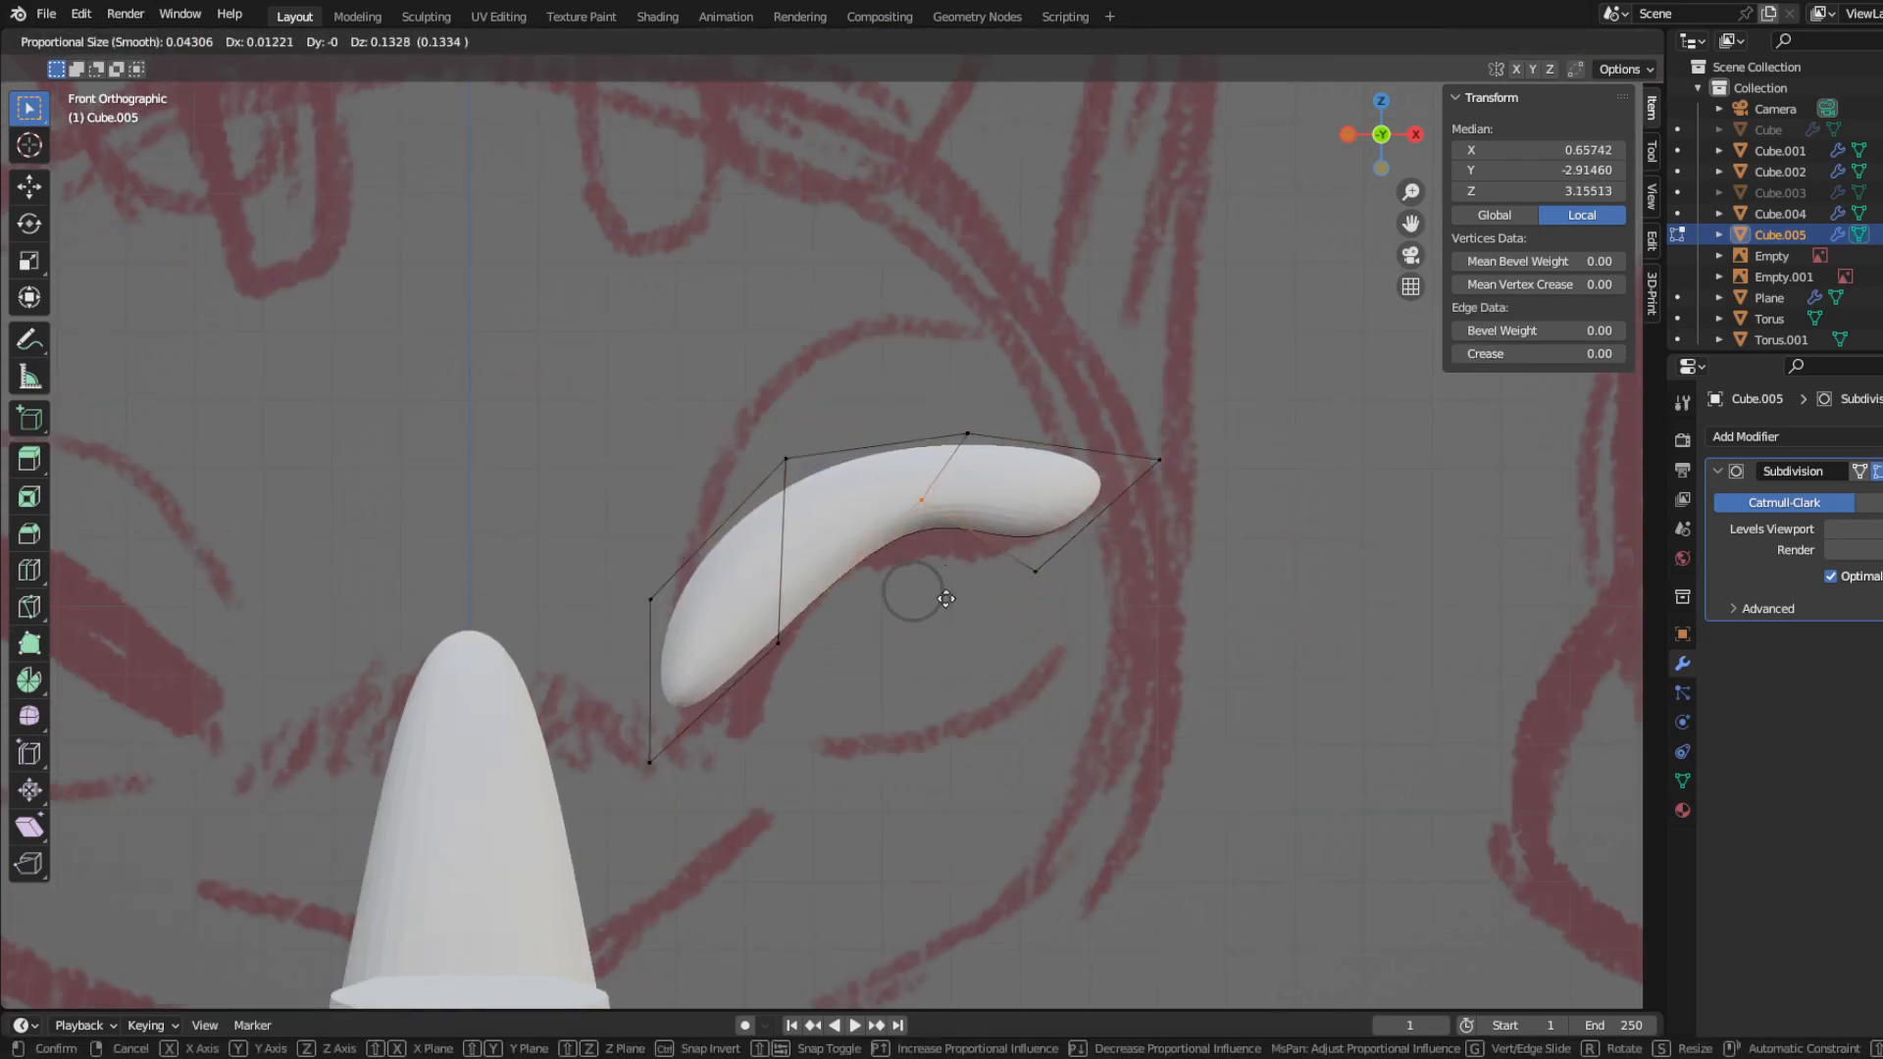
left_click(943, 638)
left_click_drag(733, 606, 849, 755)
key("g")
left_click(840, 728)
Step: Move the eyelash's inner end and rotate it about -15.2°, then shift the upper edge's vertices outward and up
left_click_drag(562, 535, 680, 836)
key("g")
left_click(721, 876)
key("r")
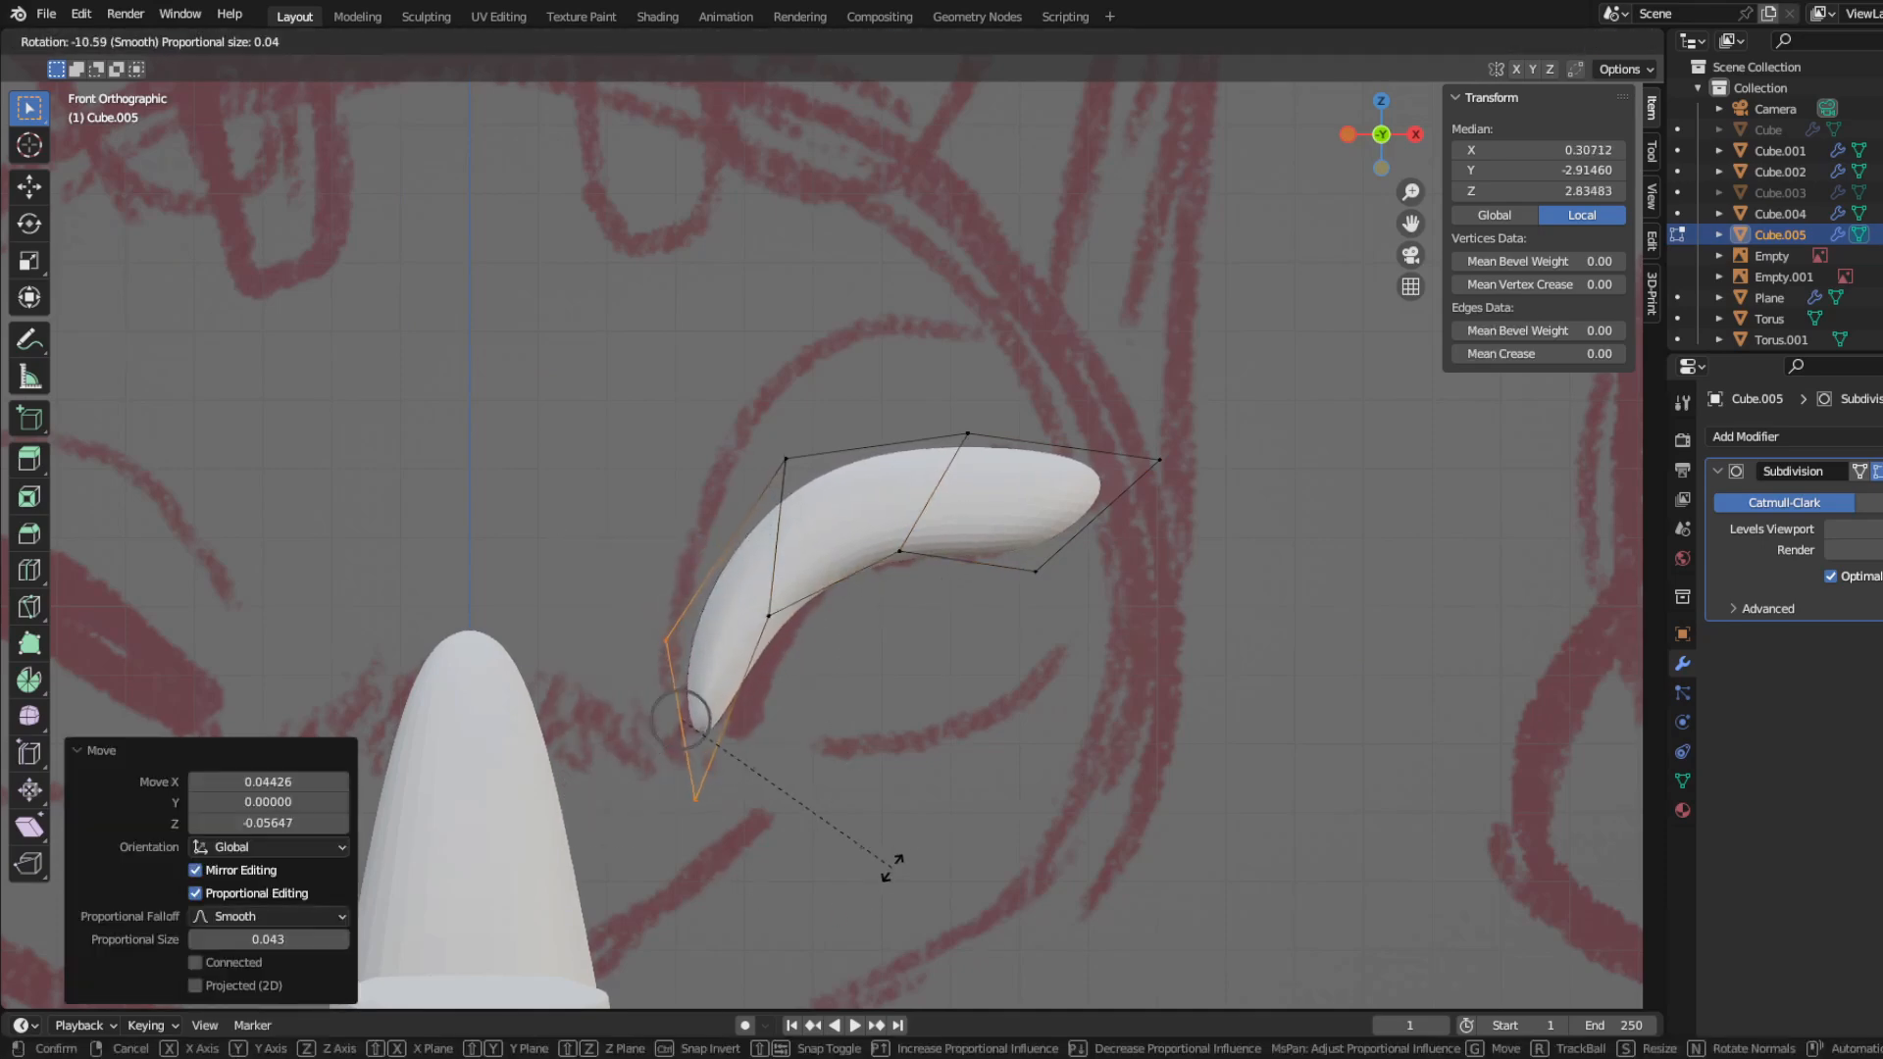
left_click(838, 785)
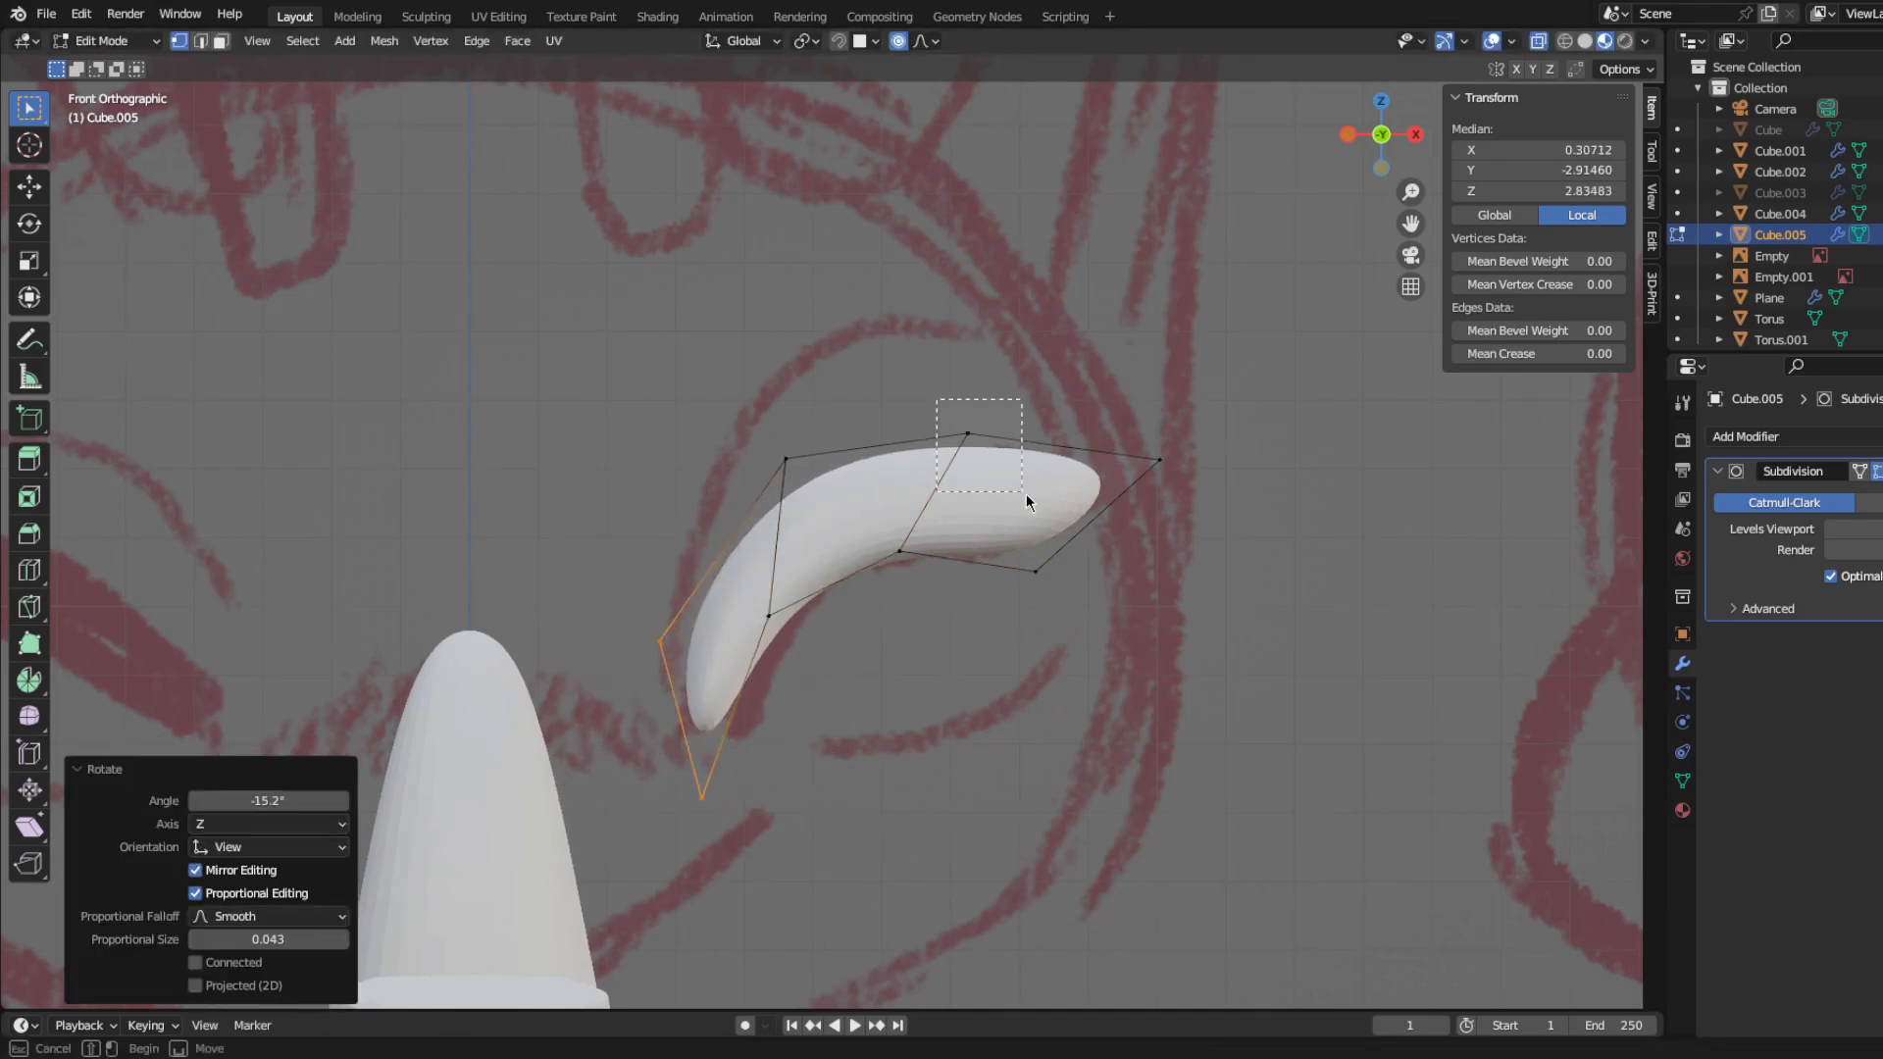
left_click_drag(1026, 492, 1020, 535)
key("g")
left_click(1043, 531)
Step: Move the whole eyelash mesh about 1.48 along Y in side view so it meets the front of the face
scroll(1030, 540, "down", 5)
mouse_move(785, 588)
middle_mouse_down()
mouse_move(493, 621)
mouse_move(768, 639)
middle_mouse_up()
scroll(493, 622, "down", 4)
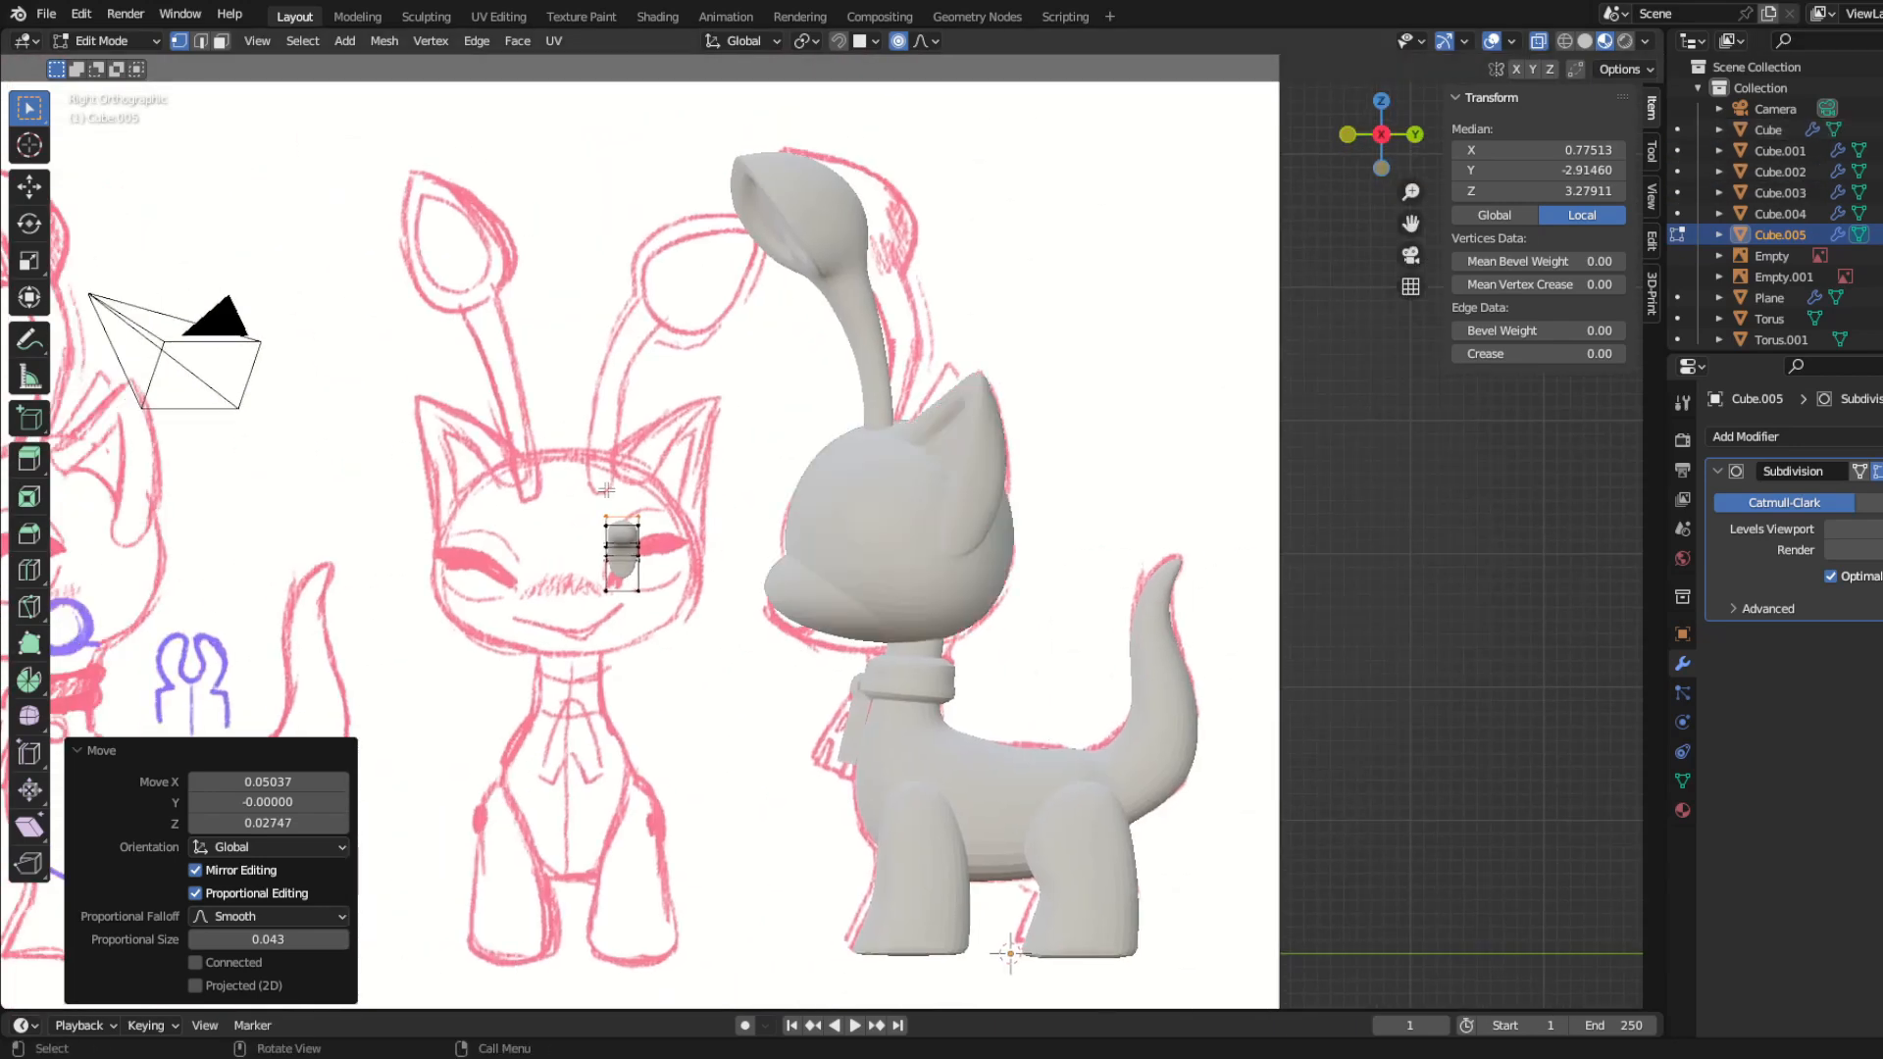
key("g")
key("y")
left_click(1050, 737)
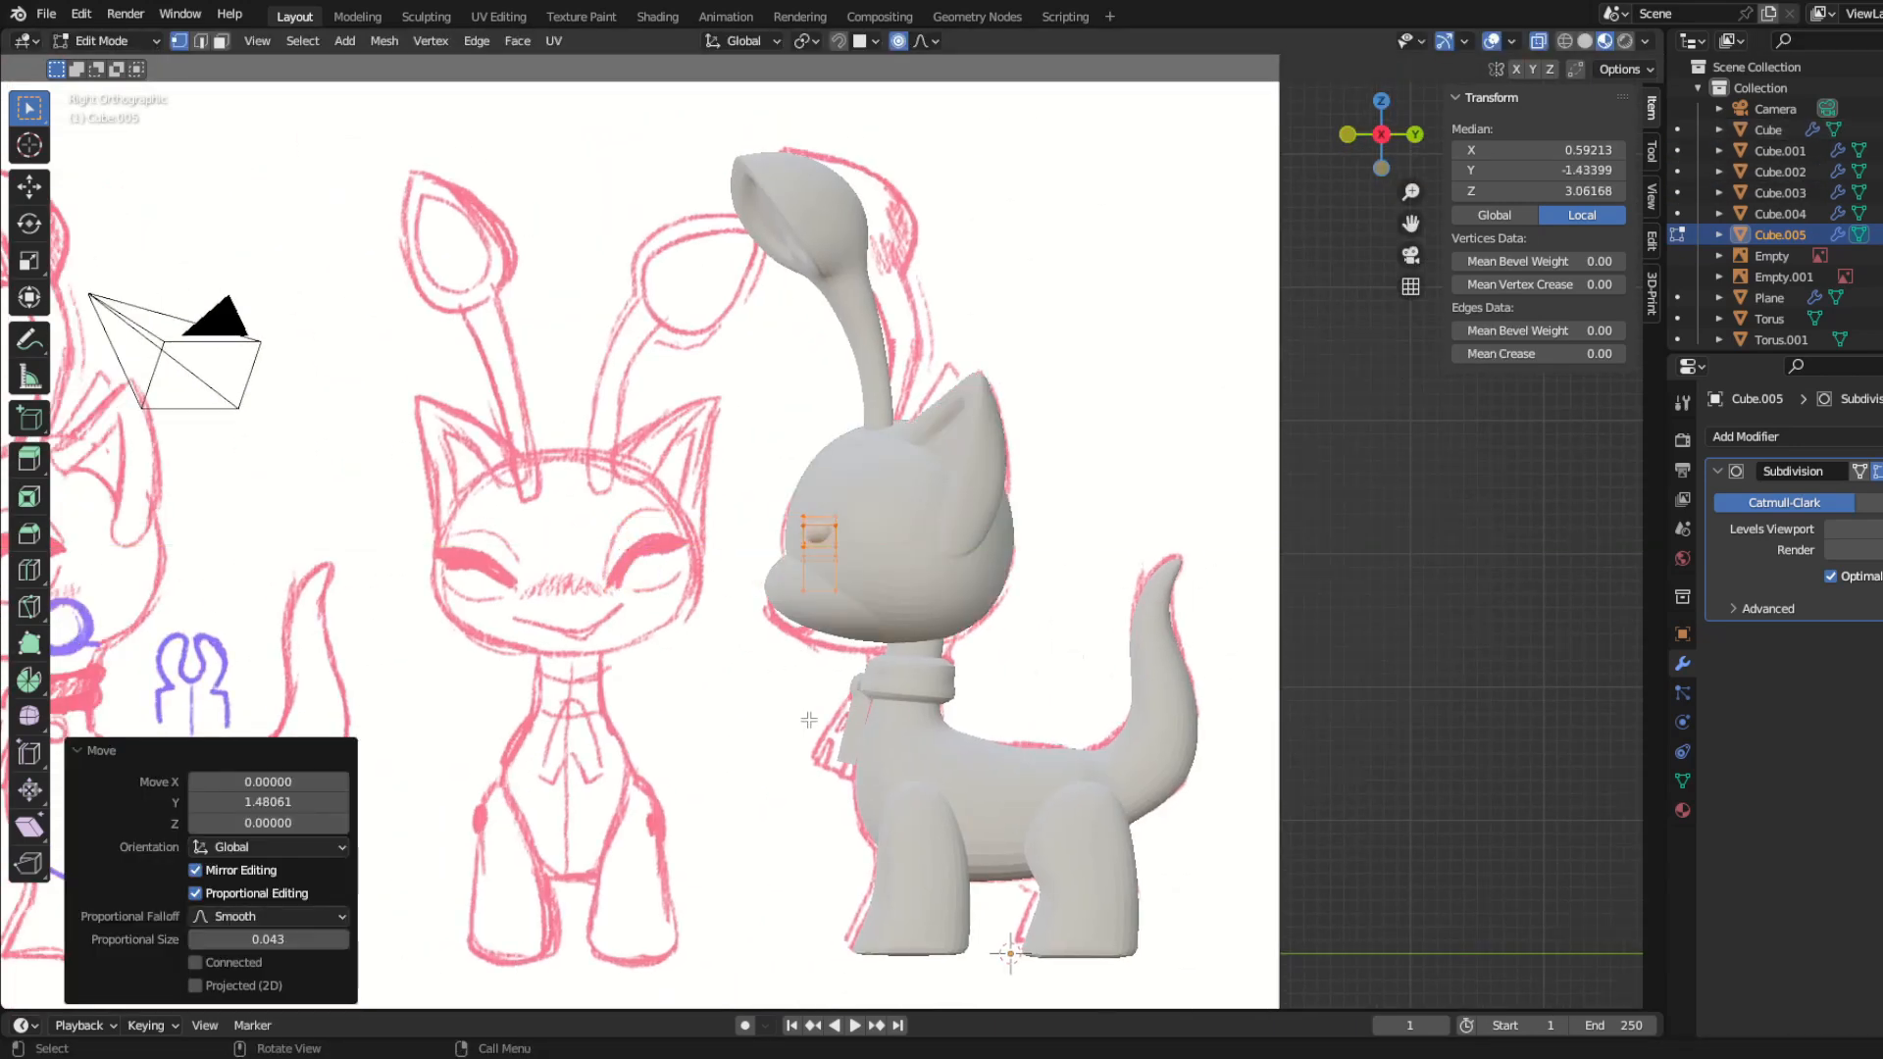
Step: Rotate the eyelash mesh around Z to follow the curve of the face, and reposition it over the eye
key("KP_Decimal")
key("KP_1")
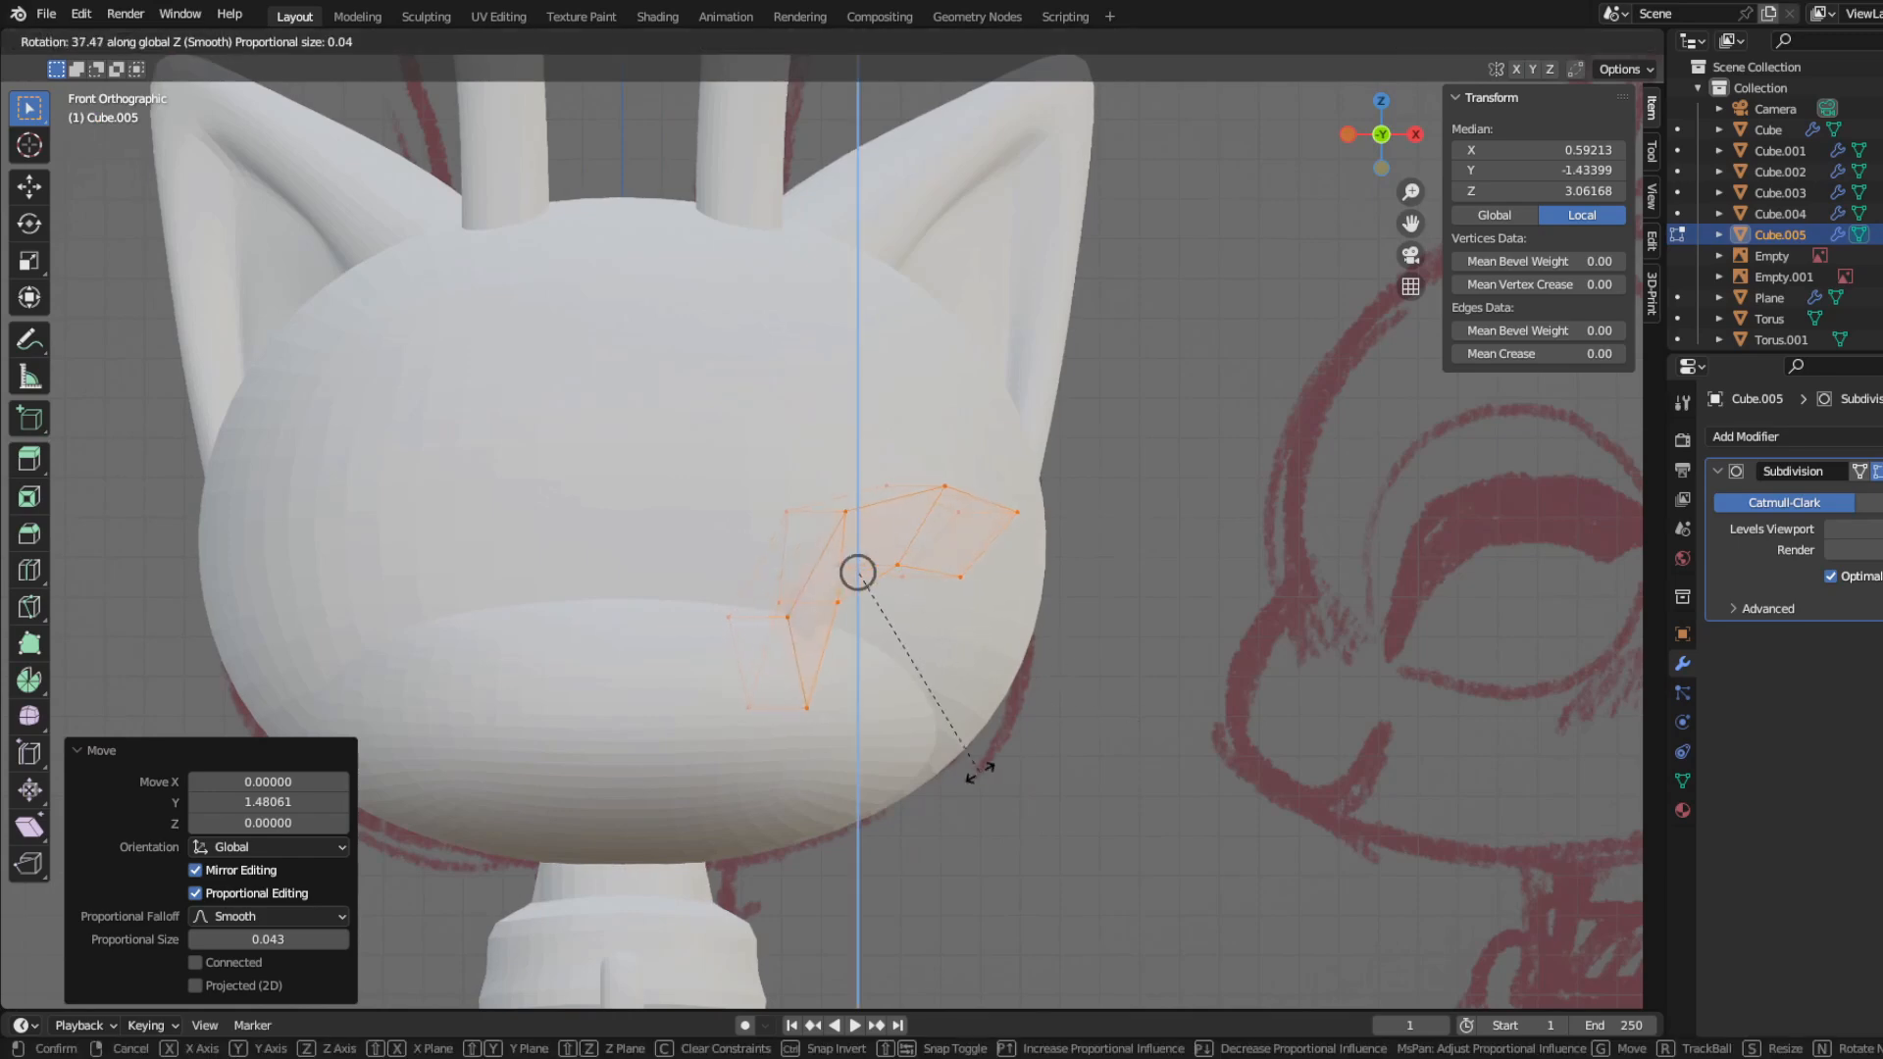
left_click(987, 779)
key("g")
left_click(974, 704)
Step: Rotate the eyelash mesh 13.6° in the front view plane, then move it and turn it around Z to follow the face
middle_click_drag(1000, 696, 966, 724)
key("r")
left_click(1036, 750)
key("g")
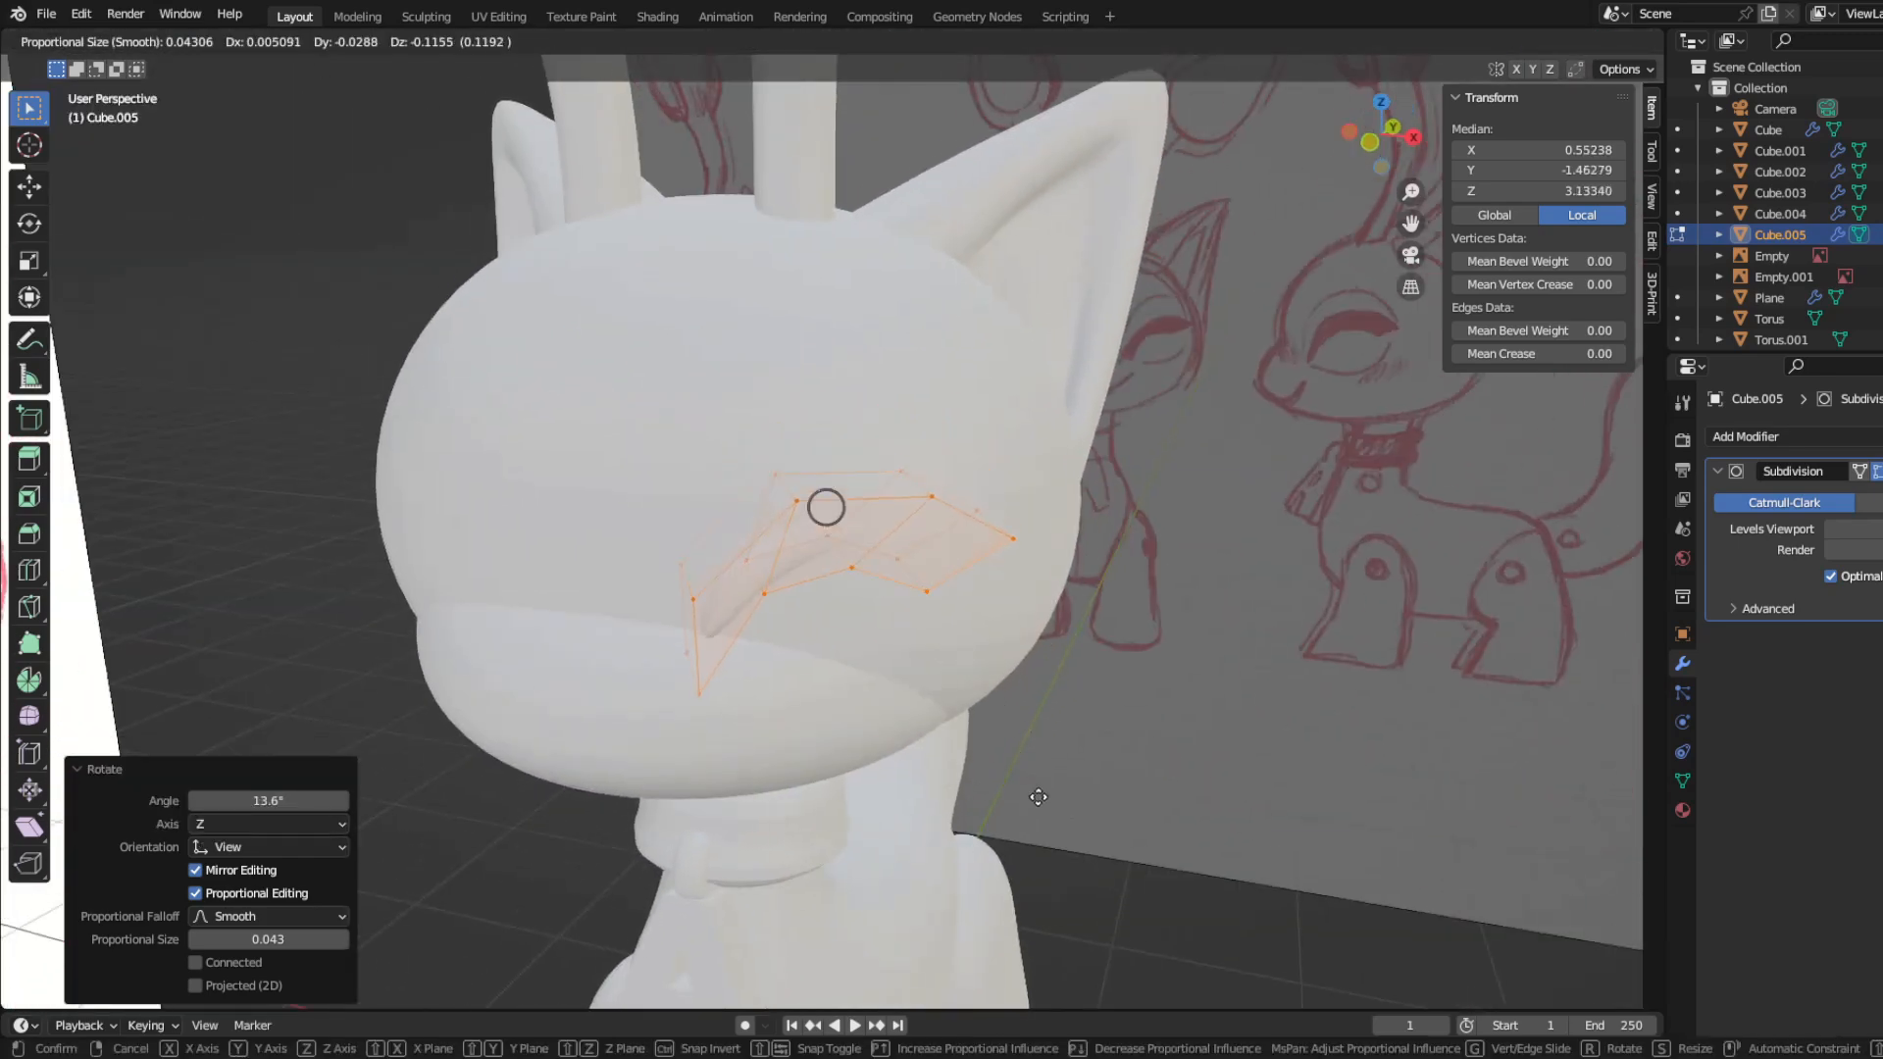
left_click(1037, 797)
key("r")
key("z")
middle_click_drag(1038, 797, 873, 775)
left_click(929, 833)
Step: Rotate the eyelash's end vertices around Z and move them so they wrap around the face
left_click(702, 677)
left_click(1074, 586, "ctrl")
middle_click_drag(1074, 609, 921, 608)
key("r")
key("z")
left_click(1038, 616)
key("g")
left_click(941, 600)
Step: Select the whole eyelash, shift it slightly in side view and rotate it 1.97° around Z
key("a")
middle_click_drag(1094, 800, 1167, 788)
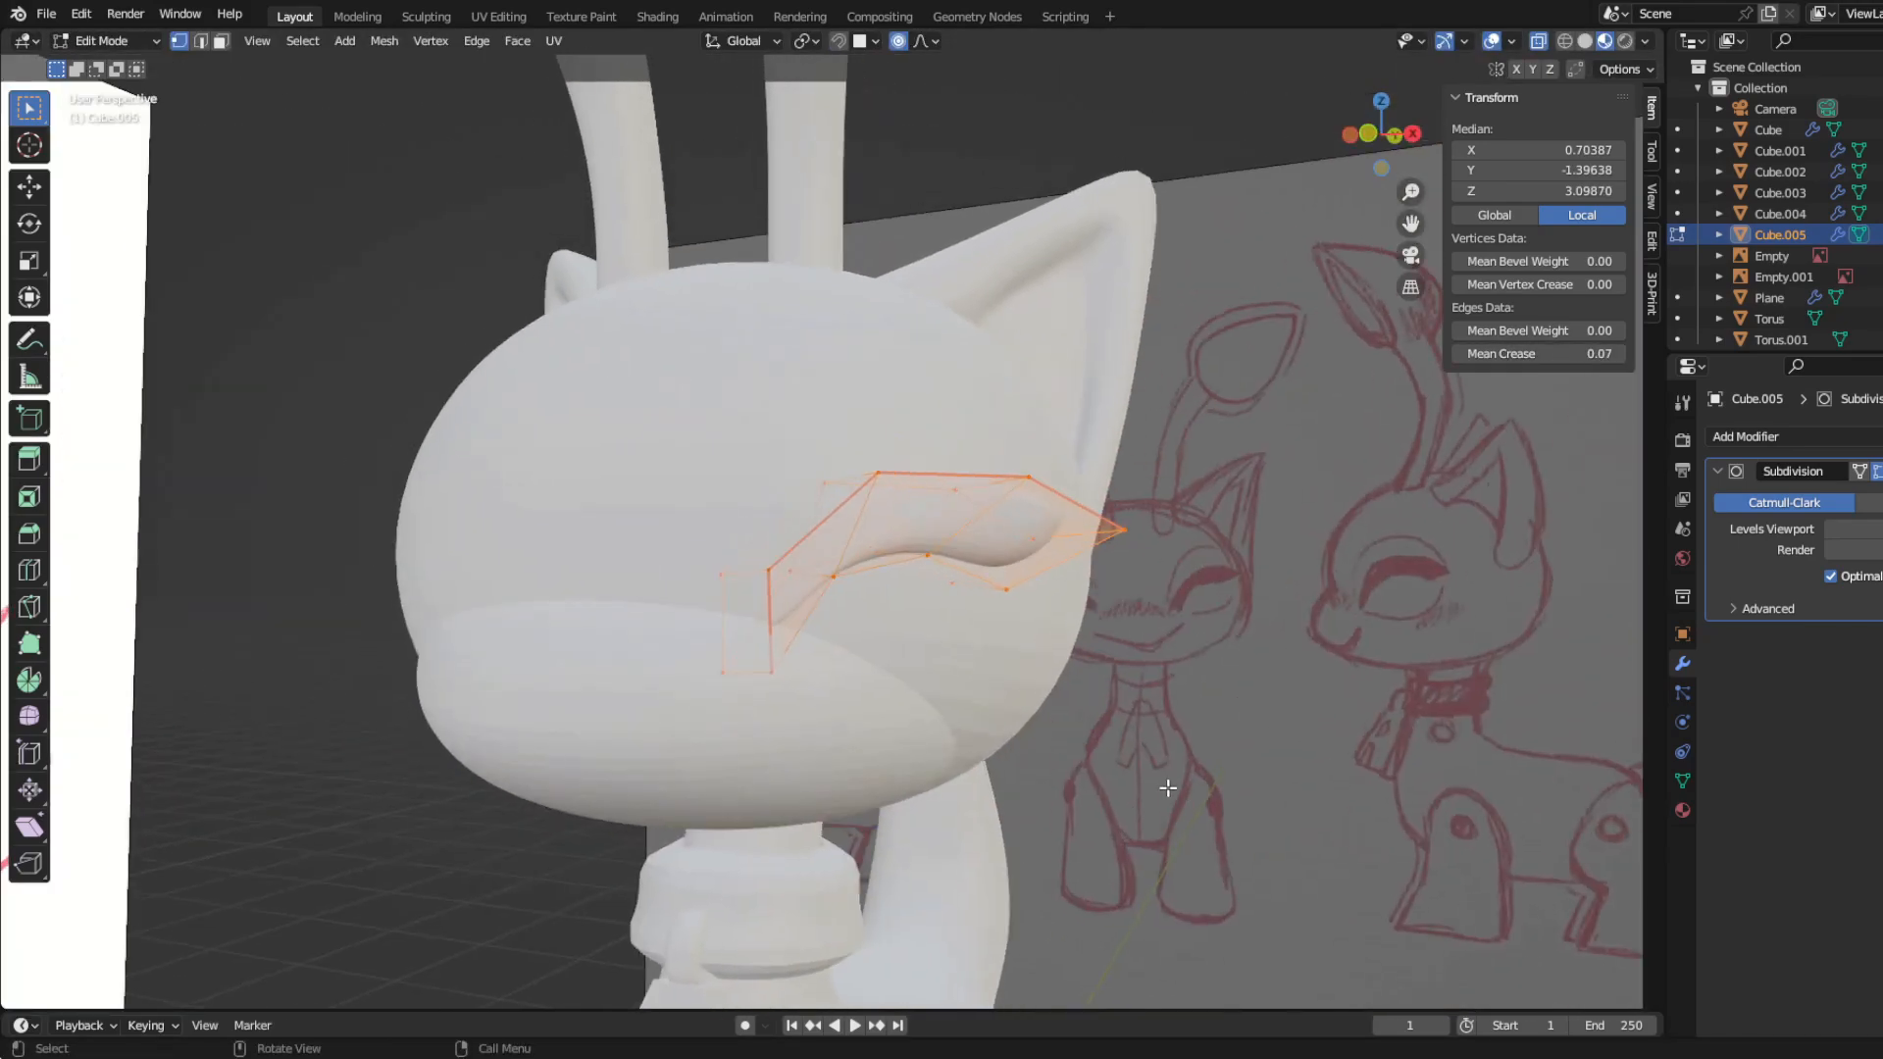
key("KP_3")
key("g")
left_click(1148, 772)
key("r")
key("z")
left_click(1157, 766)
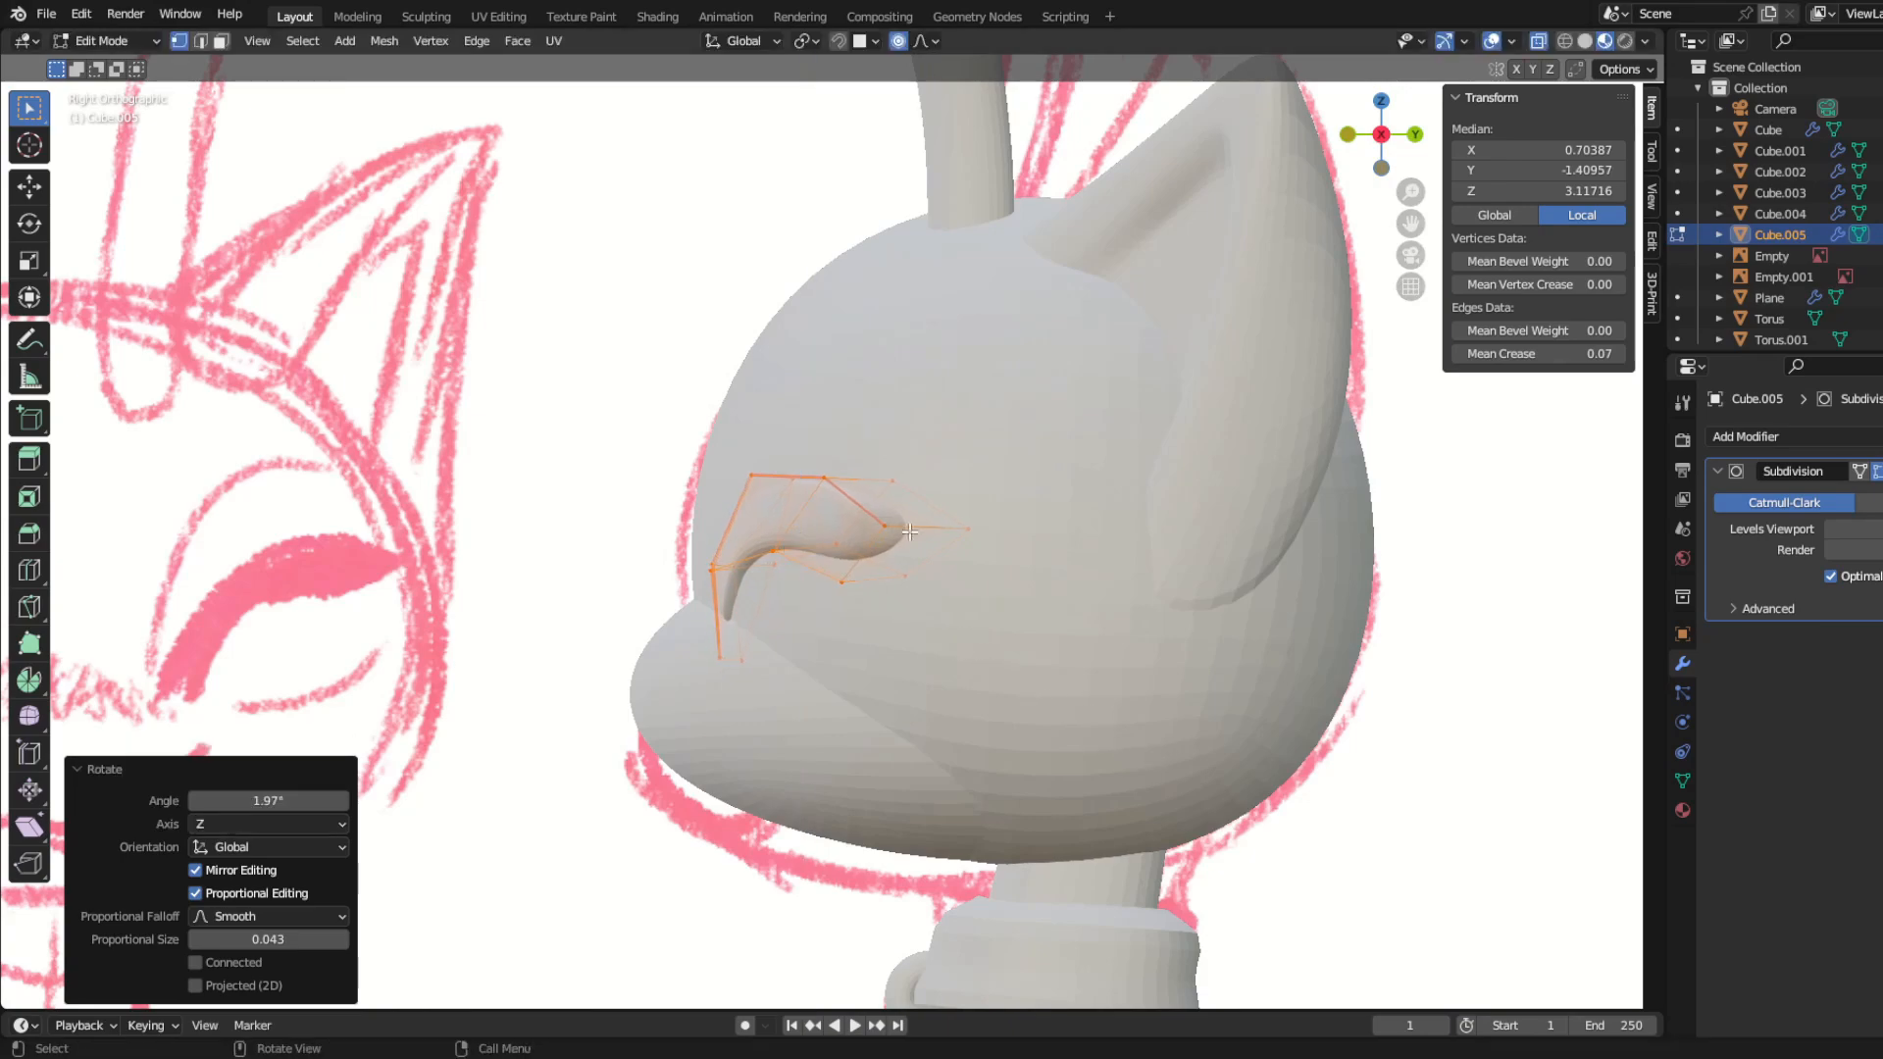
Step: Move the eyelash's outer tip in side view, then reposition the whole eyelash against the face
left_click(891, 532)
key("g")
left_click(968, 549)
middle_click_drag(708, 655, 765, 618)
key("a")
key("g")
left_click(1041, 659)
Step: Adjust the eyelash's outer vertices so that end sits on the curve of the head
left_click(797, 506)
middle_click_drag(797, 506, 769, 642)
left_click(923, 543, "shift")
key("g")
left_click(989, 628)
Step: Move the vertices along the eyelash's upper inner edge to follow the face, then leave mesh editing
left_click(816, 478)
left_click(713, 571, "shift")
middle_click_drag(713, 571, 724, 562)
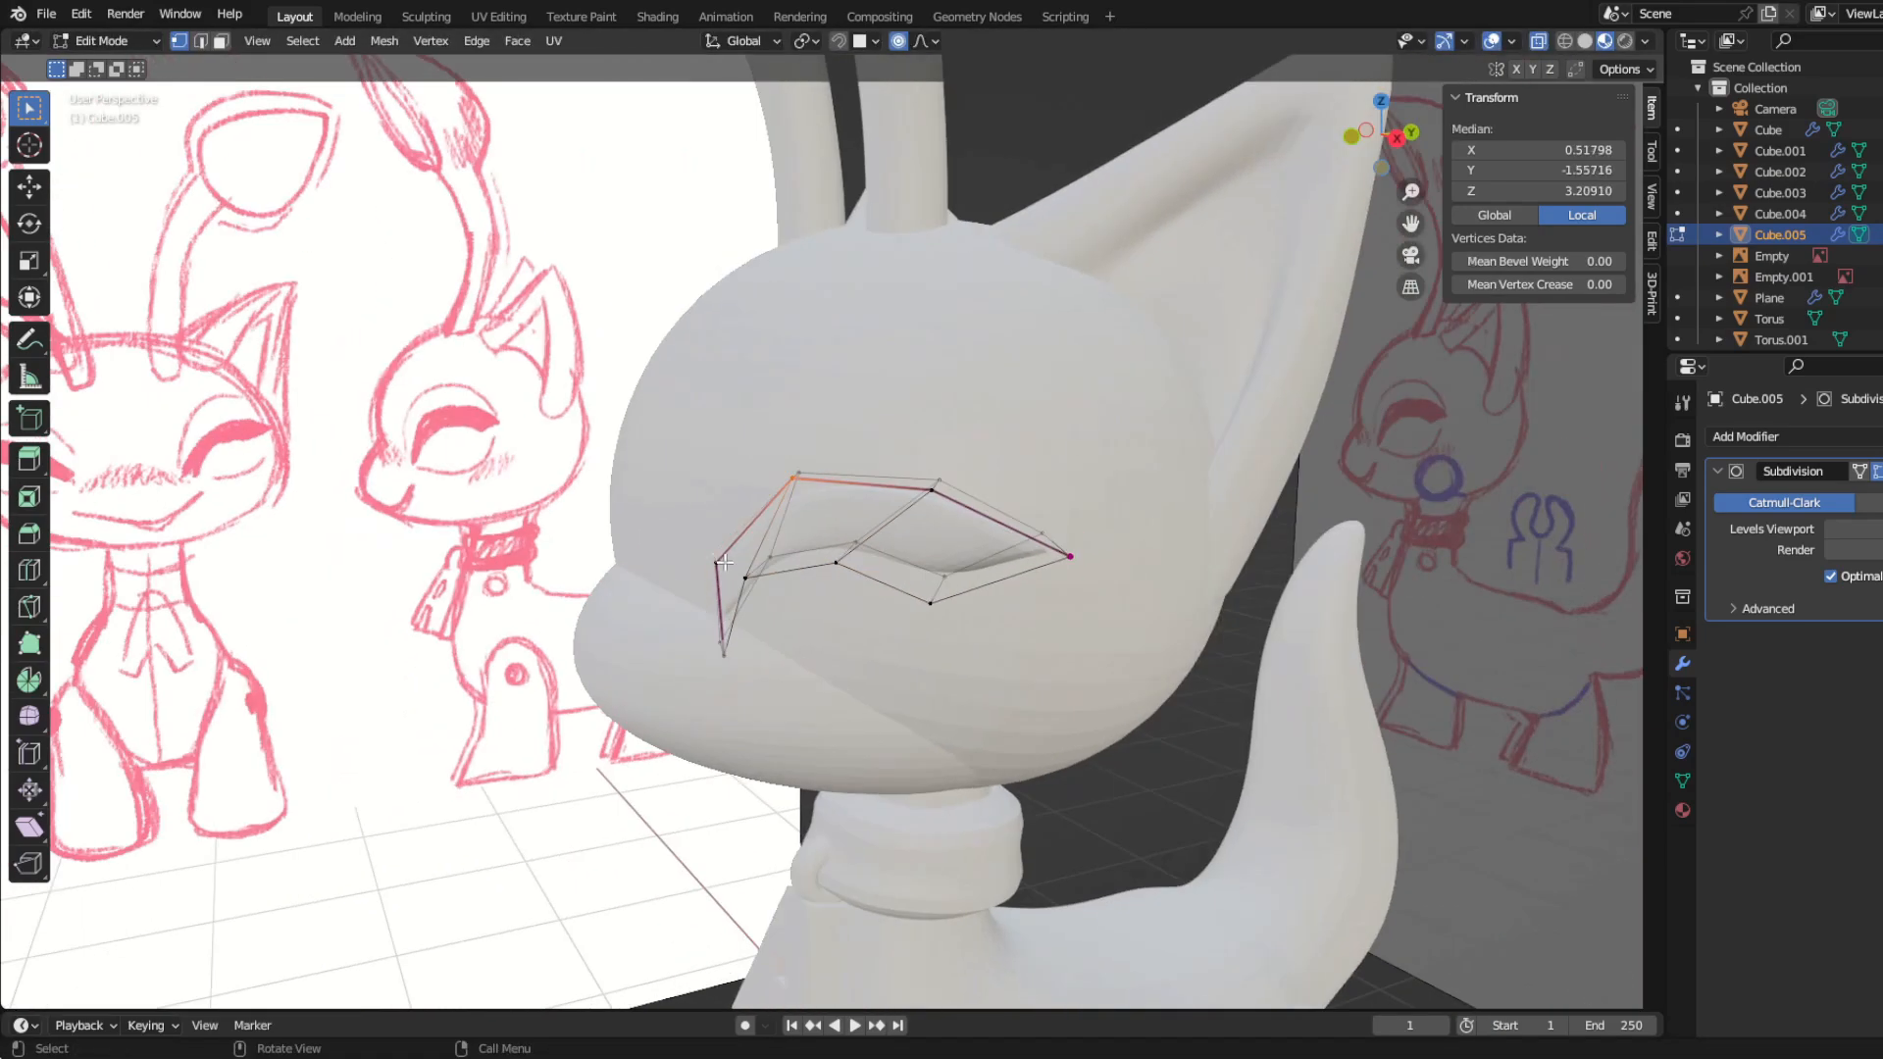
middle_click_drag(790, 493, 647, 598)
key("g")
left_click(633, 632)
left_click(751, 545)
key("g")
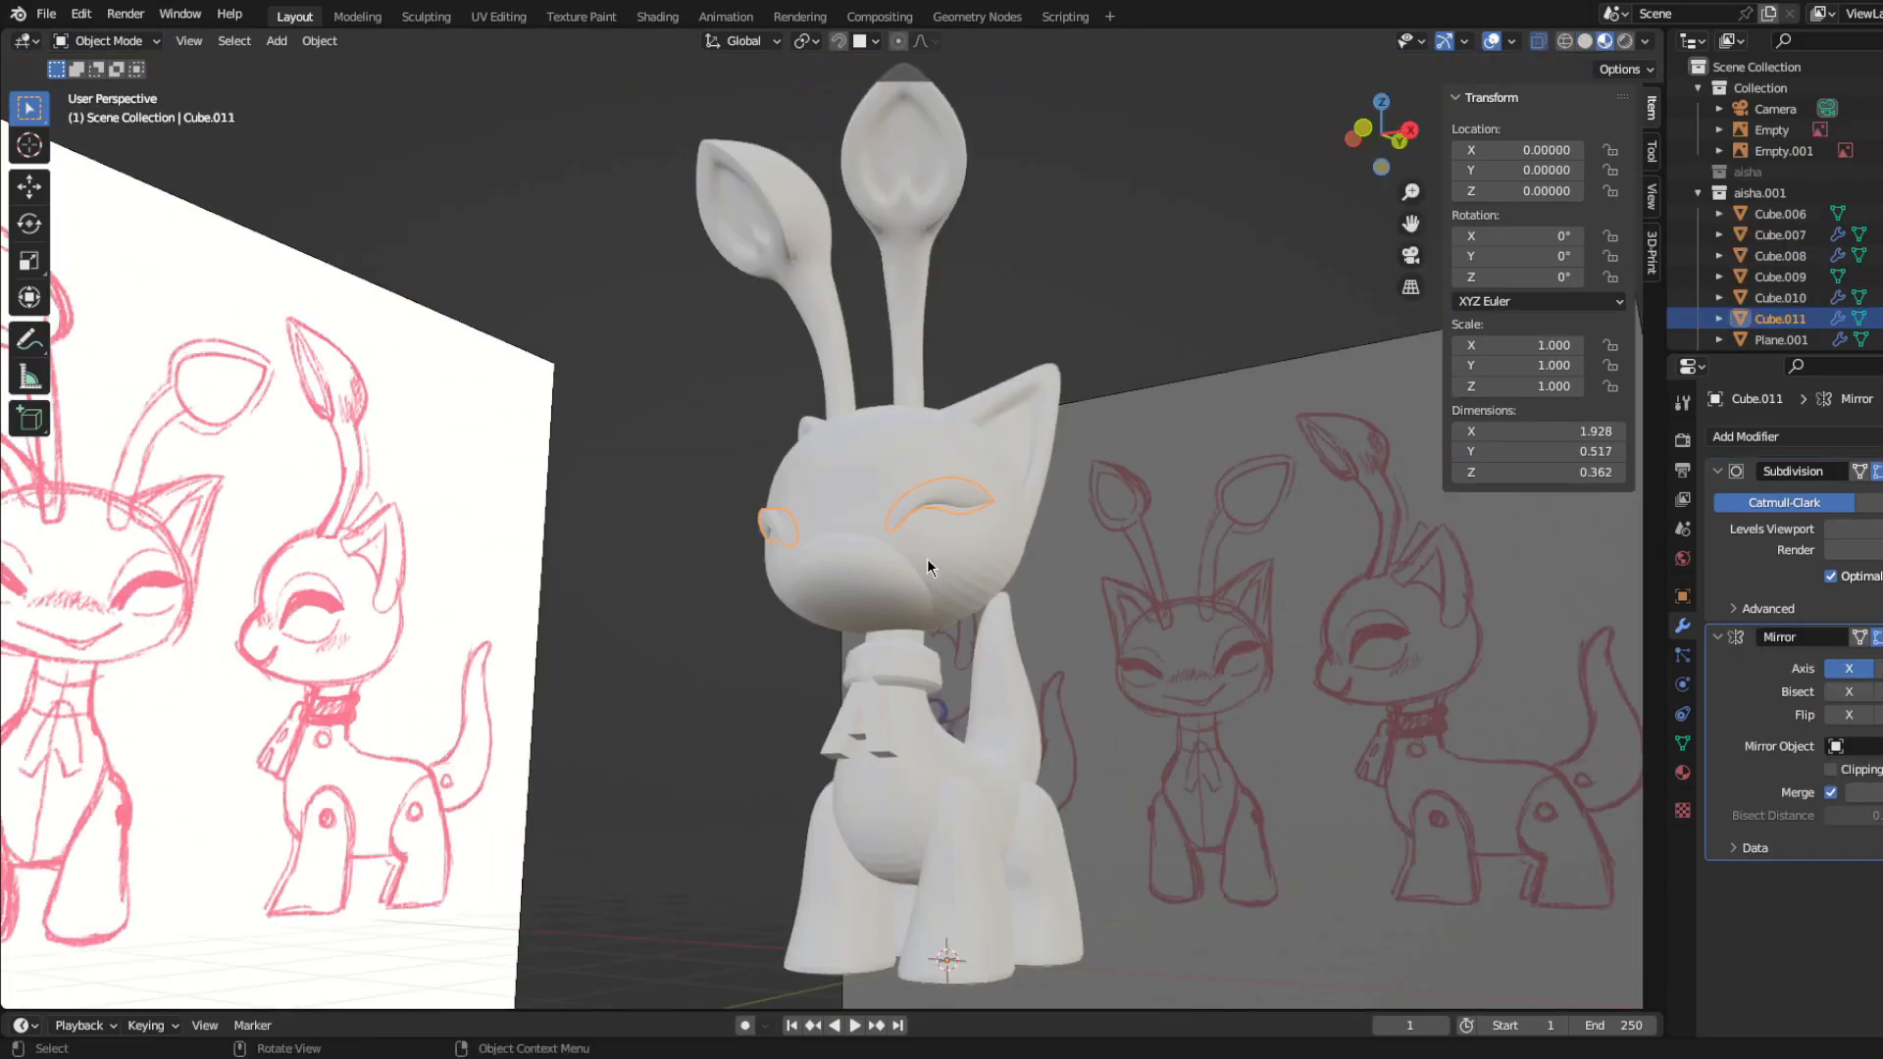
middle_click_drag(927, 557, 861, 602)
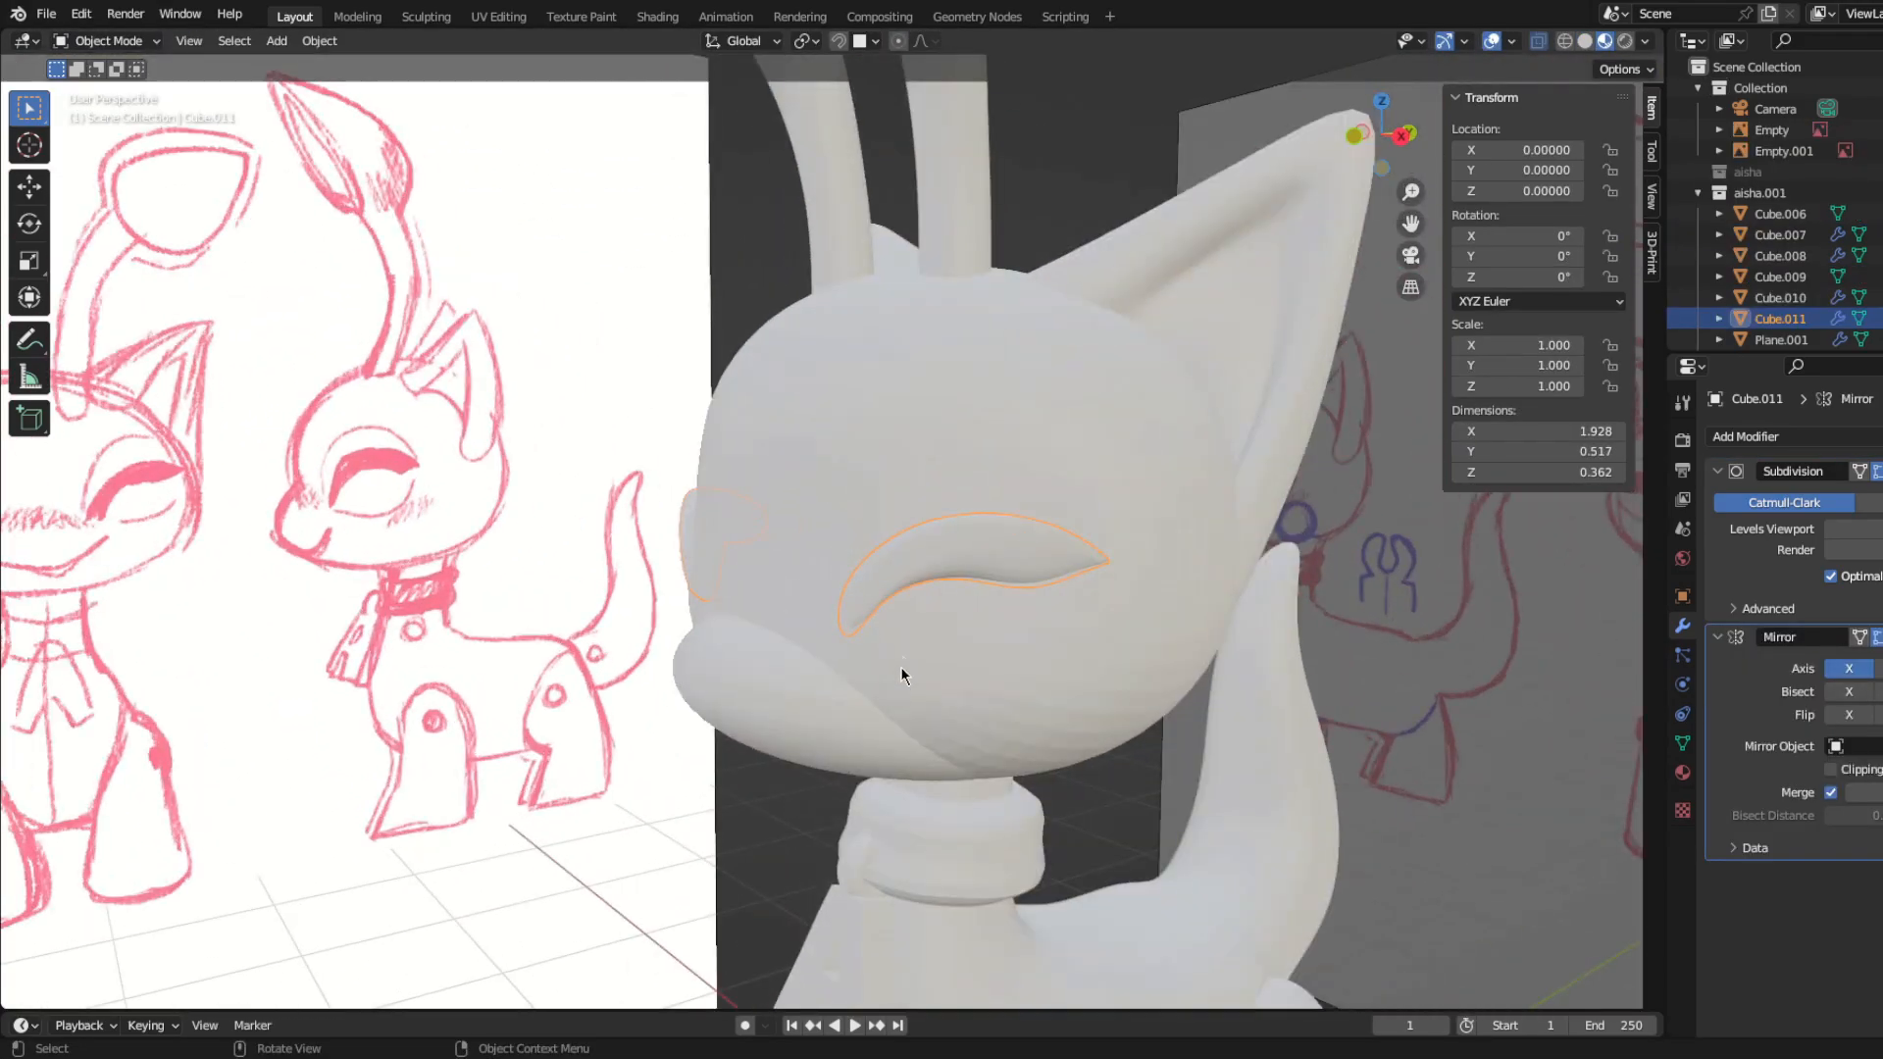
Step: Reshape the front of the head around the eyelashes in Sculpt Mode with the Grab brush at 165 px radius
mouse_move(900, 667)
middle_mouse_down()
mouse_move(891, 641)
mouse_move(1124, 699)
mouse_move(889, 699)
middle_mouse_up()
left_click(889, 700)
key("ctrl+Tab")
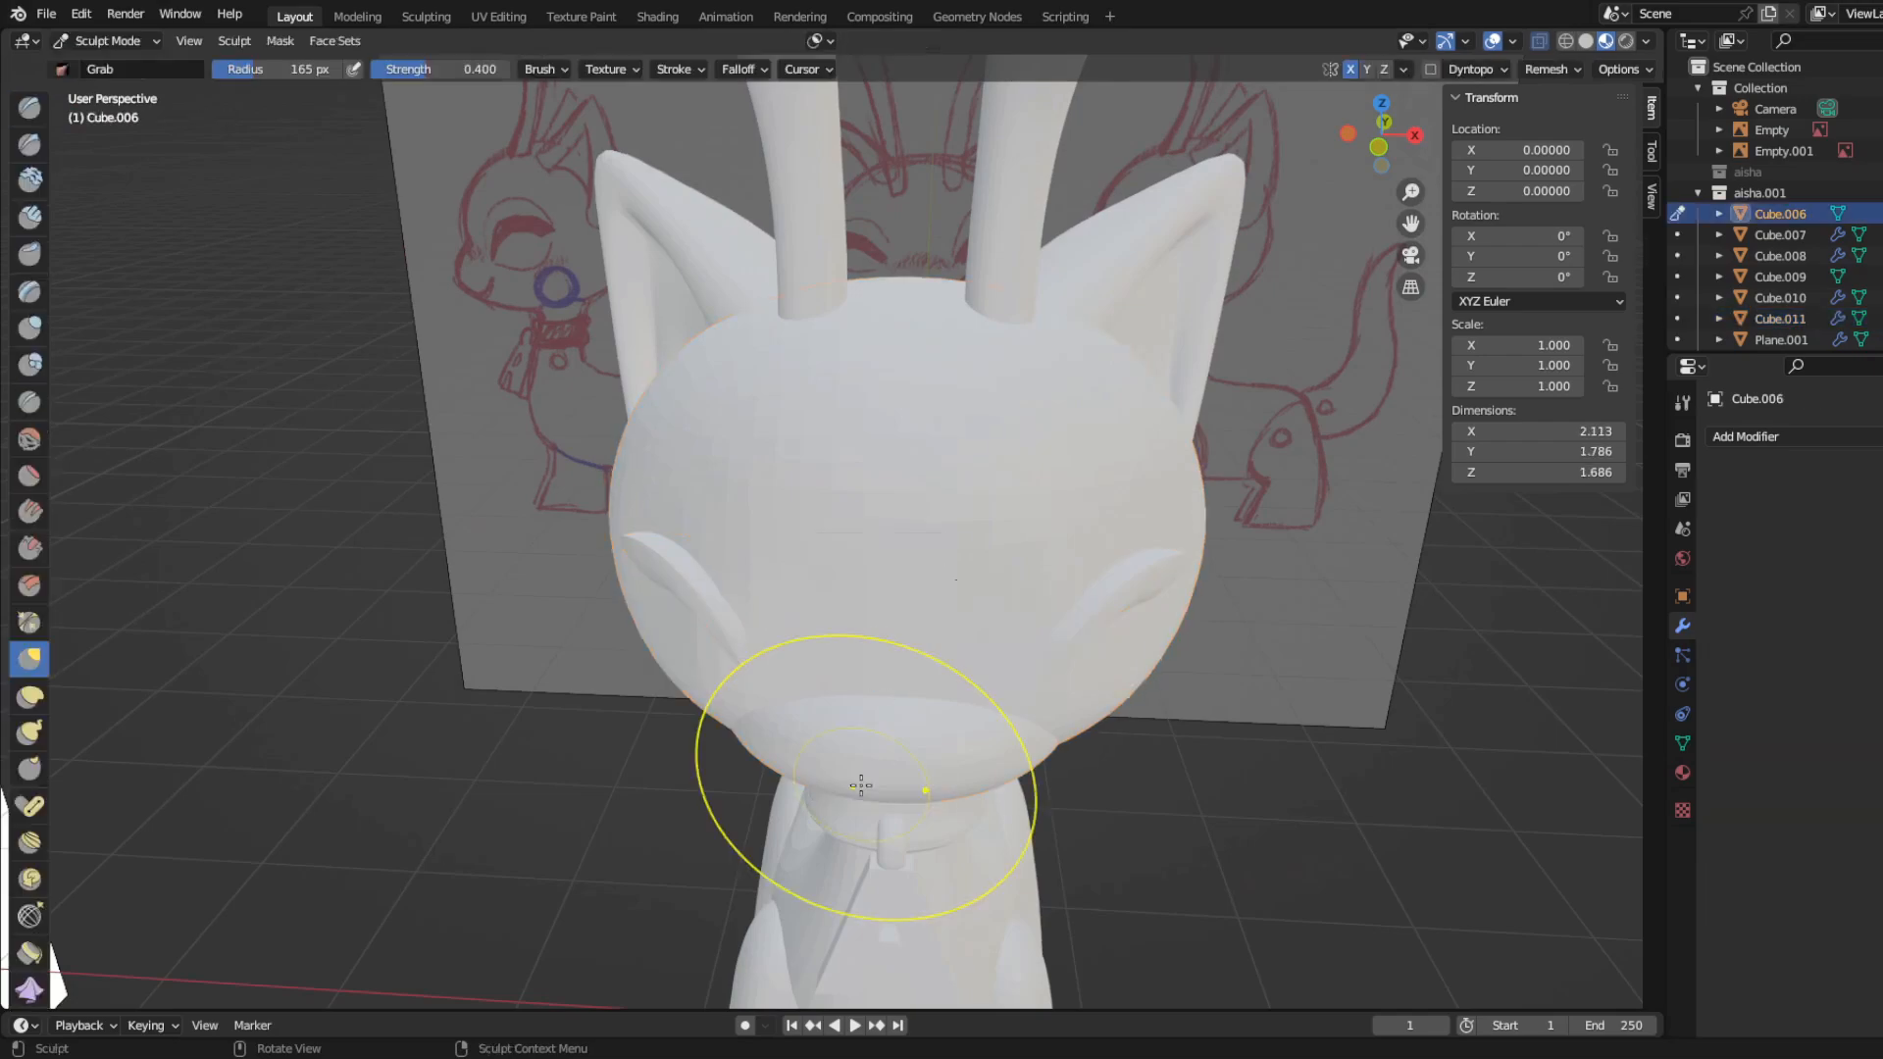
mouse_move(862, 783)
middle_mouse_down()
mouse_move(752, 667)
mouse_move(975, 622)
mouse_move(1051, 509)
mouse_move(648, 640)
middle_mouse_up()
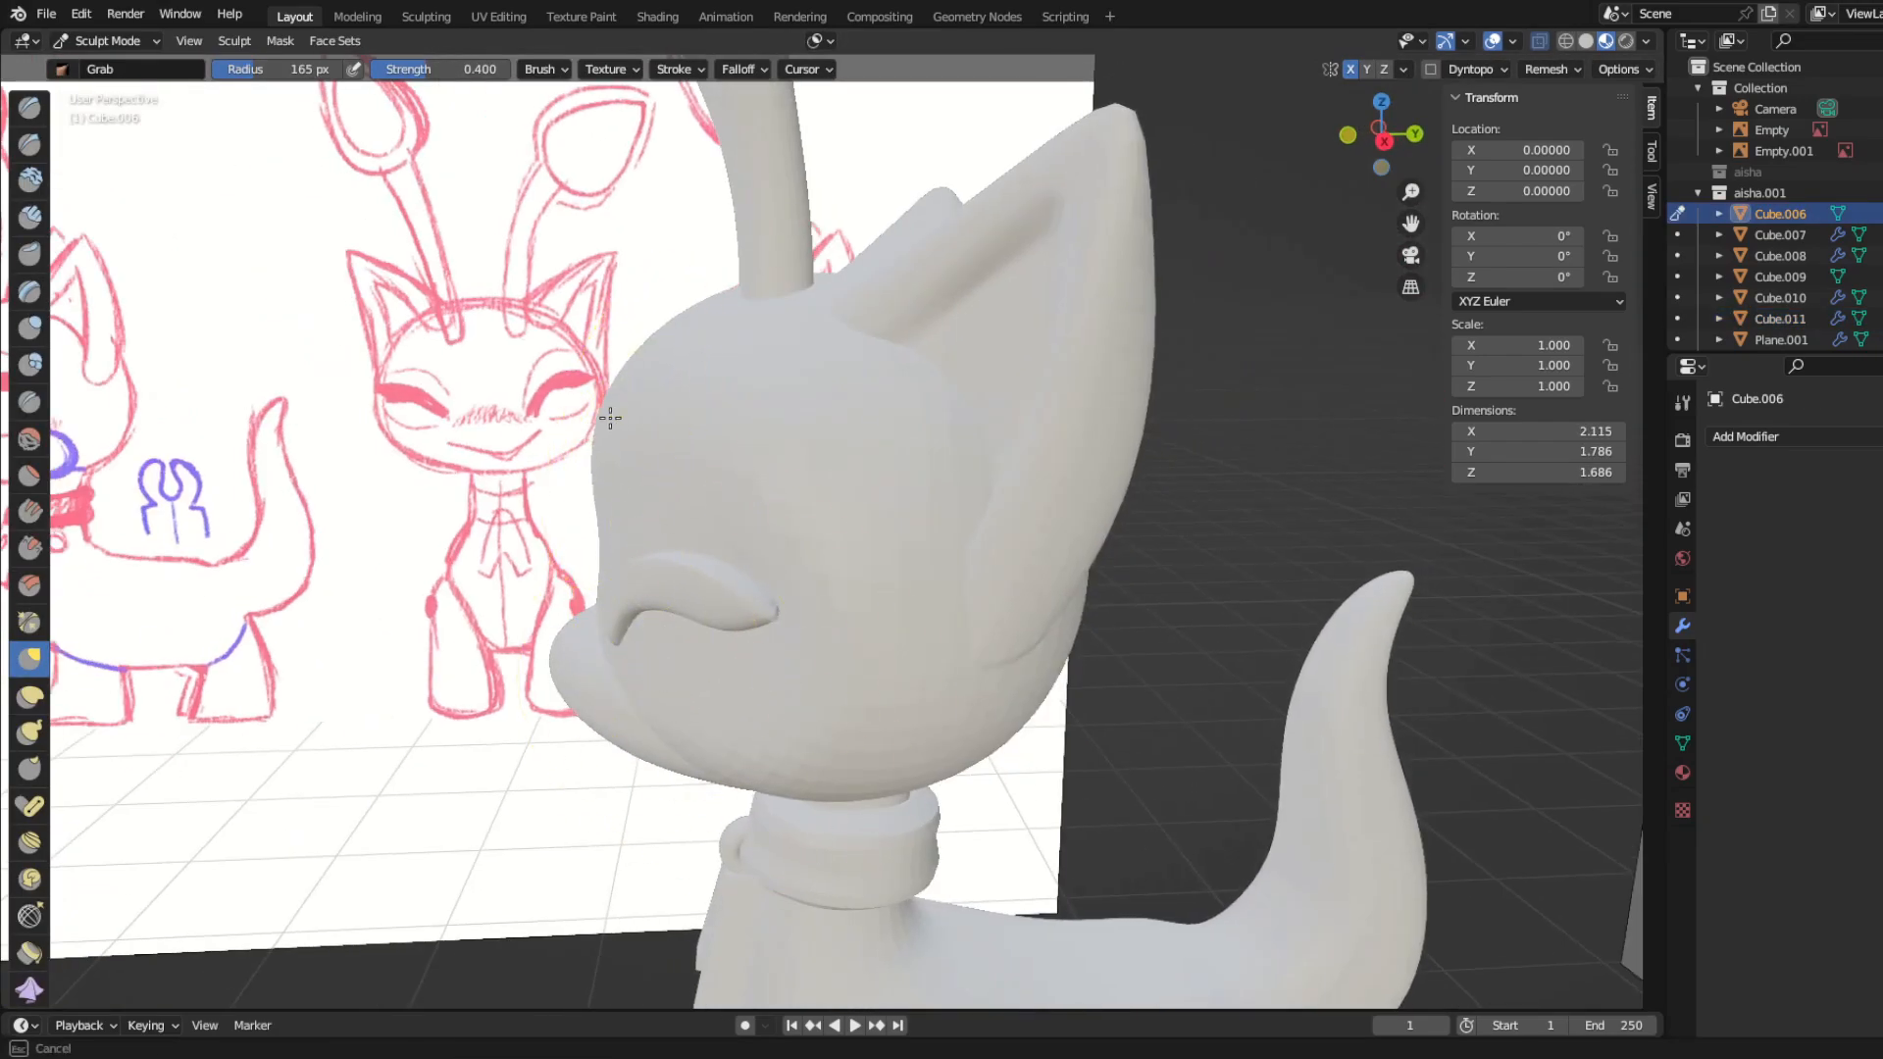
middle_click_drag(610, 418, 705, 540)
mouse_move(503, 614)
middle_mouse_down()
mouse_move(769, 609)
mouse_move(669, 655)
mouse_move(673, 630)
mouse_move(648, 646)
mouse_move(609, 589)
mouse_move(567, 622)
mouse_move(580, 561)
mouse_move(769, 614)
mouse_move(826, 697)
middle_mouse_up()
scroll(769, 614, "down", 4)
scroll(756, 677, "up", 4)
Step: Move the mirrored eyelash mesh about 0.108 along Y and 0.022 along Z in side view, then rotate it -6.07° around Z
key("ctrl+Tab")
left_click(799, 618)
key("ctrl+Tab")
left_click(867, 626)
key("KP_3")
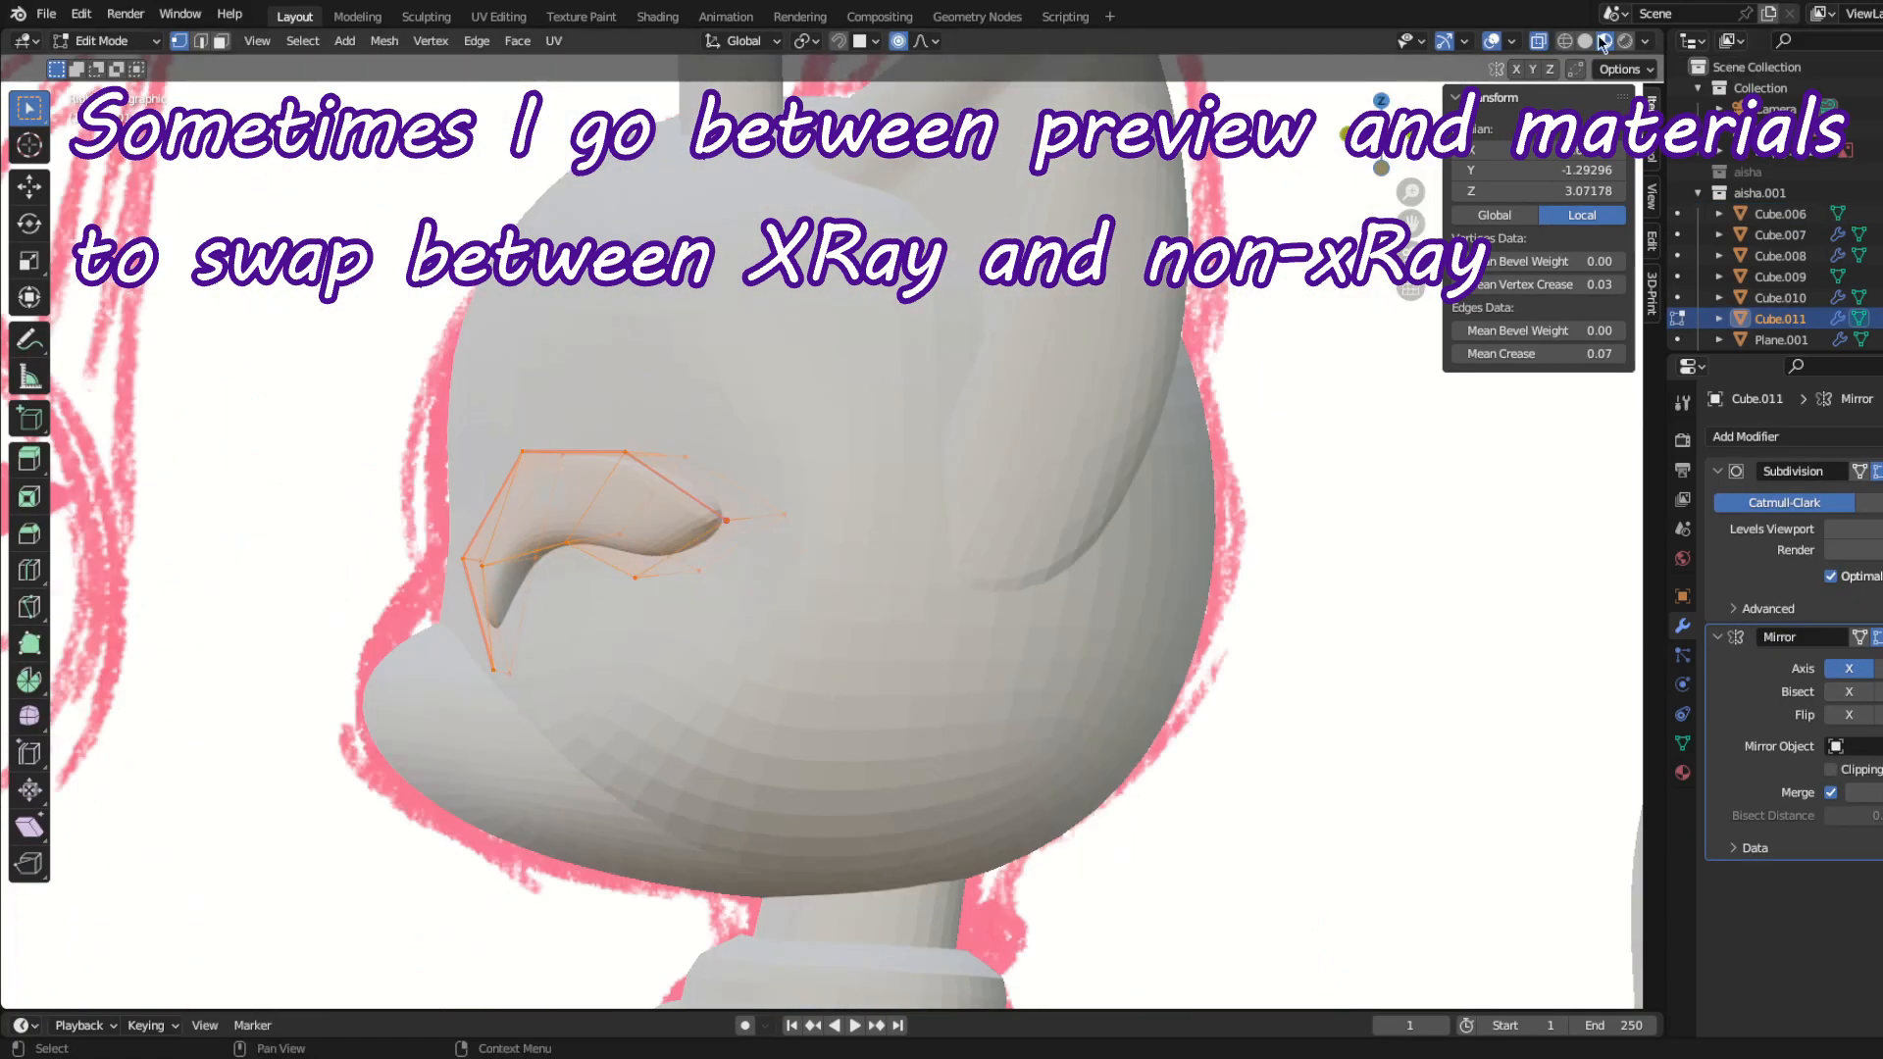
left_click(1585, 41)
key("g")
left_click(804, 717)
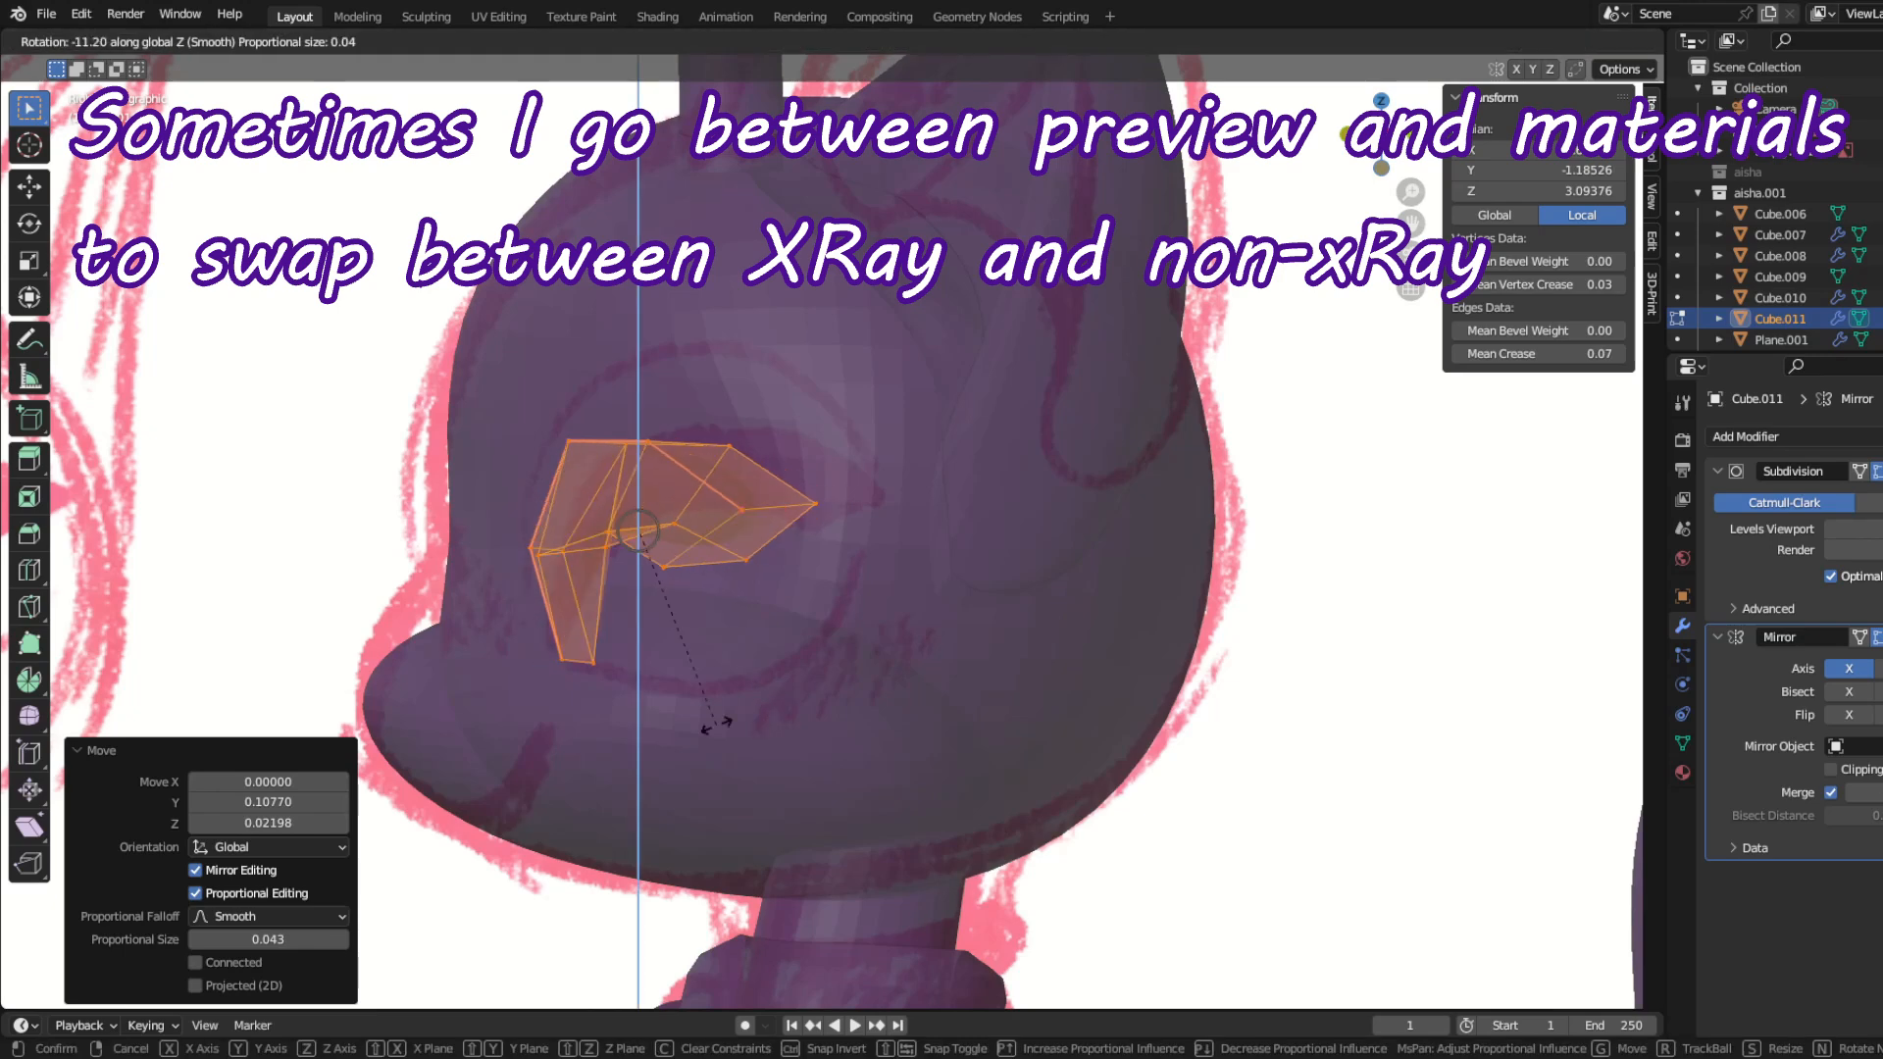
left_click(734, 715)
Step: Move the eyelash down onto the sketched eye in front view, then rotate it 9.03° around Z and -4.09° around X
key("KP_1")
key("g")
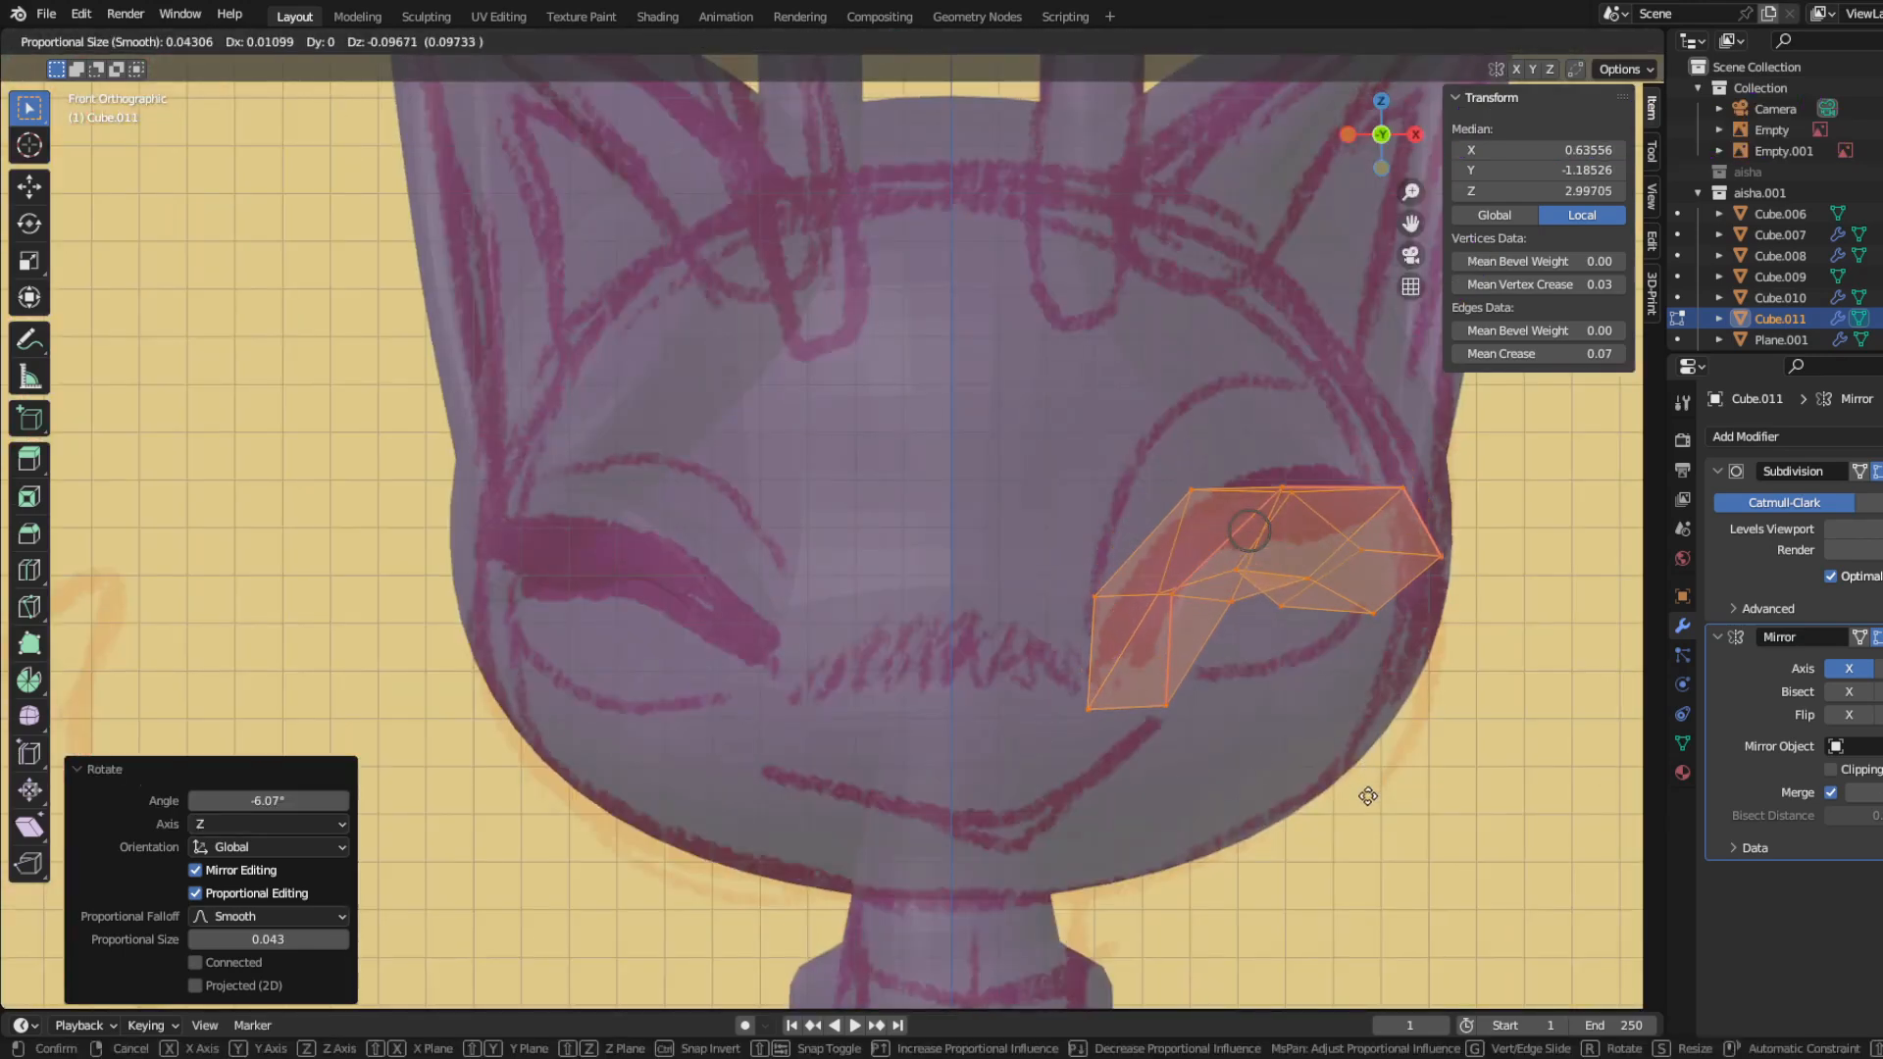
left_click(1366, 794)
key("r")
key("z")
left_click(1332, 820)
key("r")
key("x")
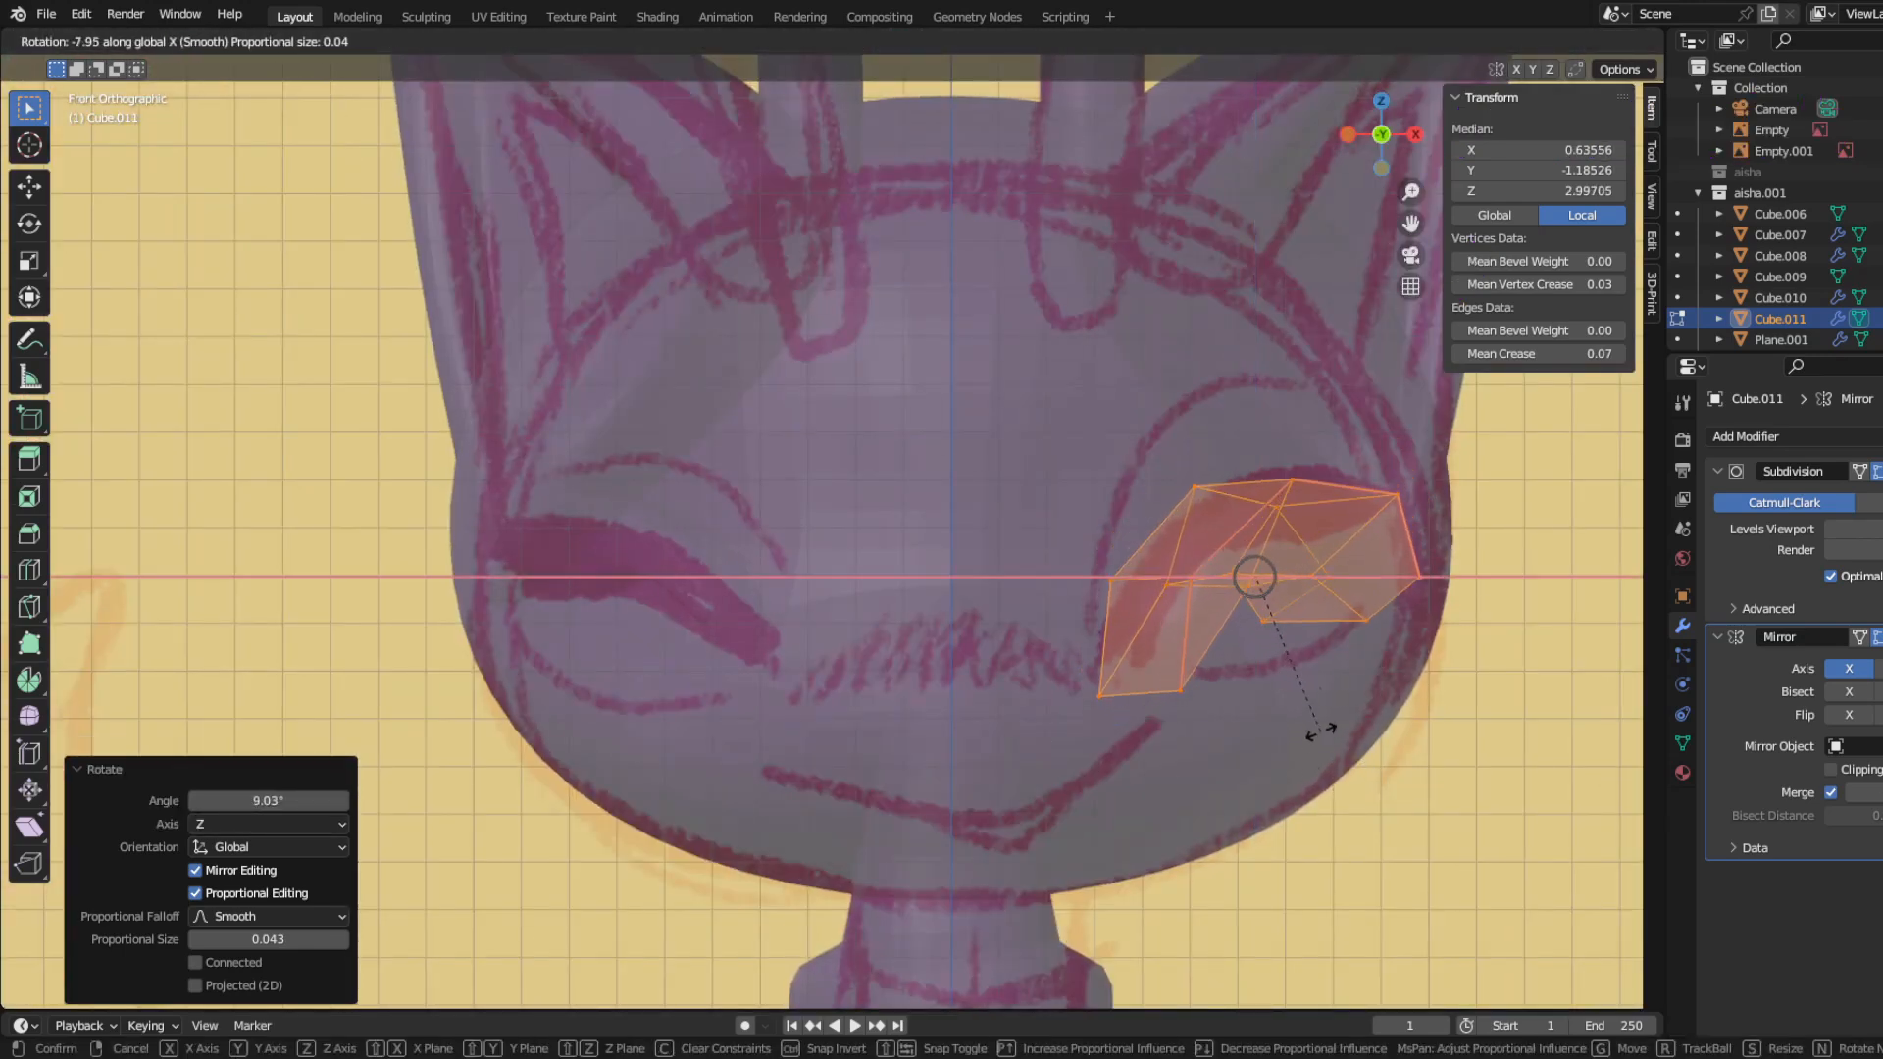
left_click(1314, 746)
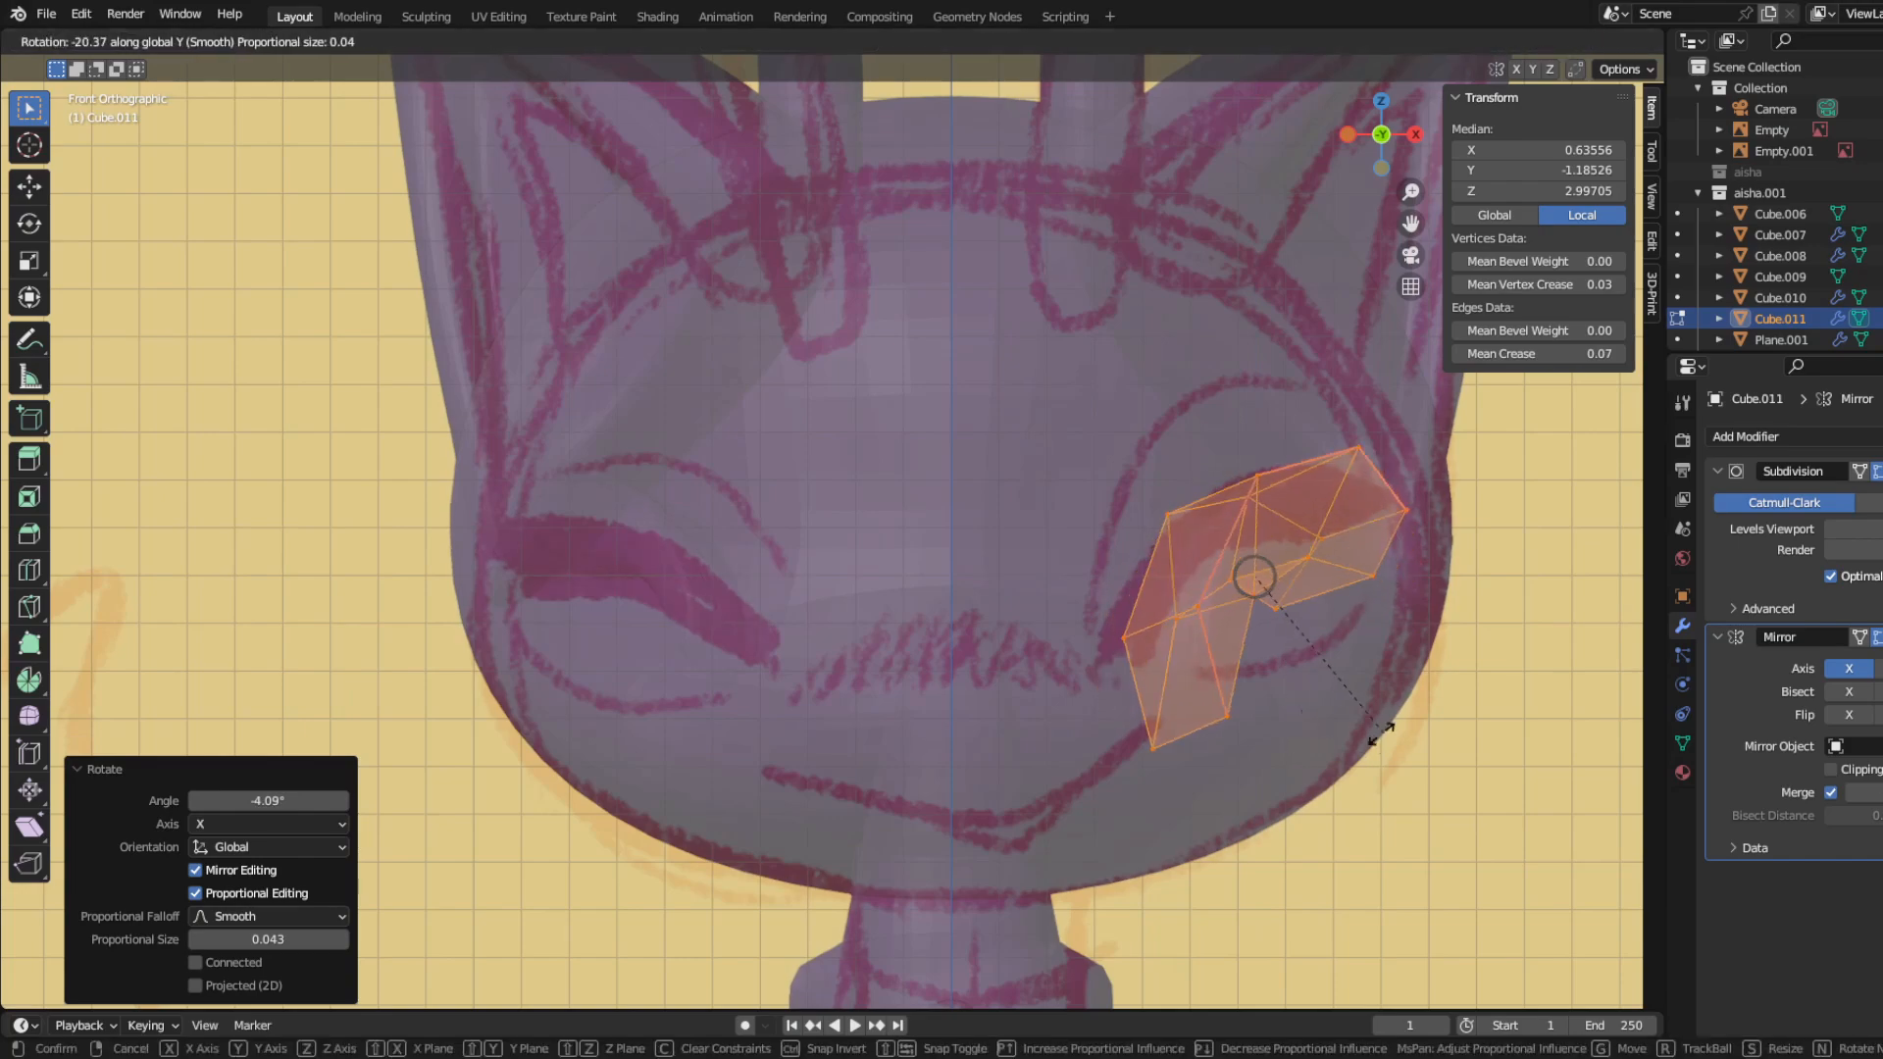
right_click(1311, 749)
Step: Rotate the eyelash around Z and nudge its inner end forward about 0.048 along Y
mouse_move(1312, 748)
middle_mouse_down()
mouse_move(1063, 845)
mouse_move(917, 806)
middle_mouse_up()
key("r")
key("z")
left_click(1019, 813)
key("g")
left_click(1021, 811)
key("g")
left_click(1021, 813)
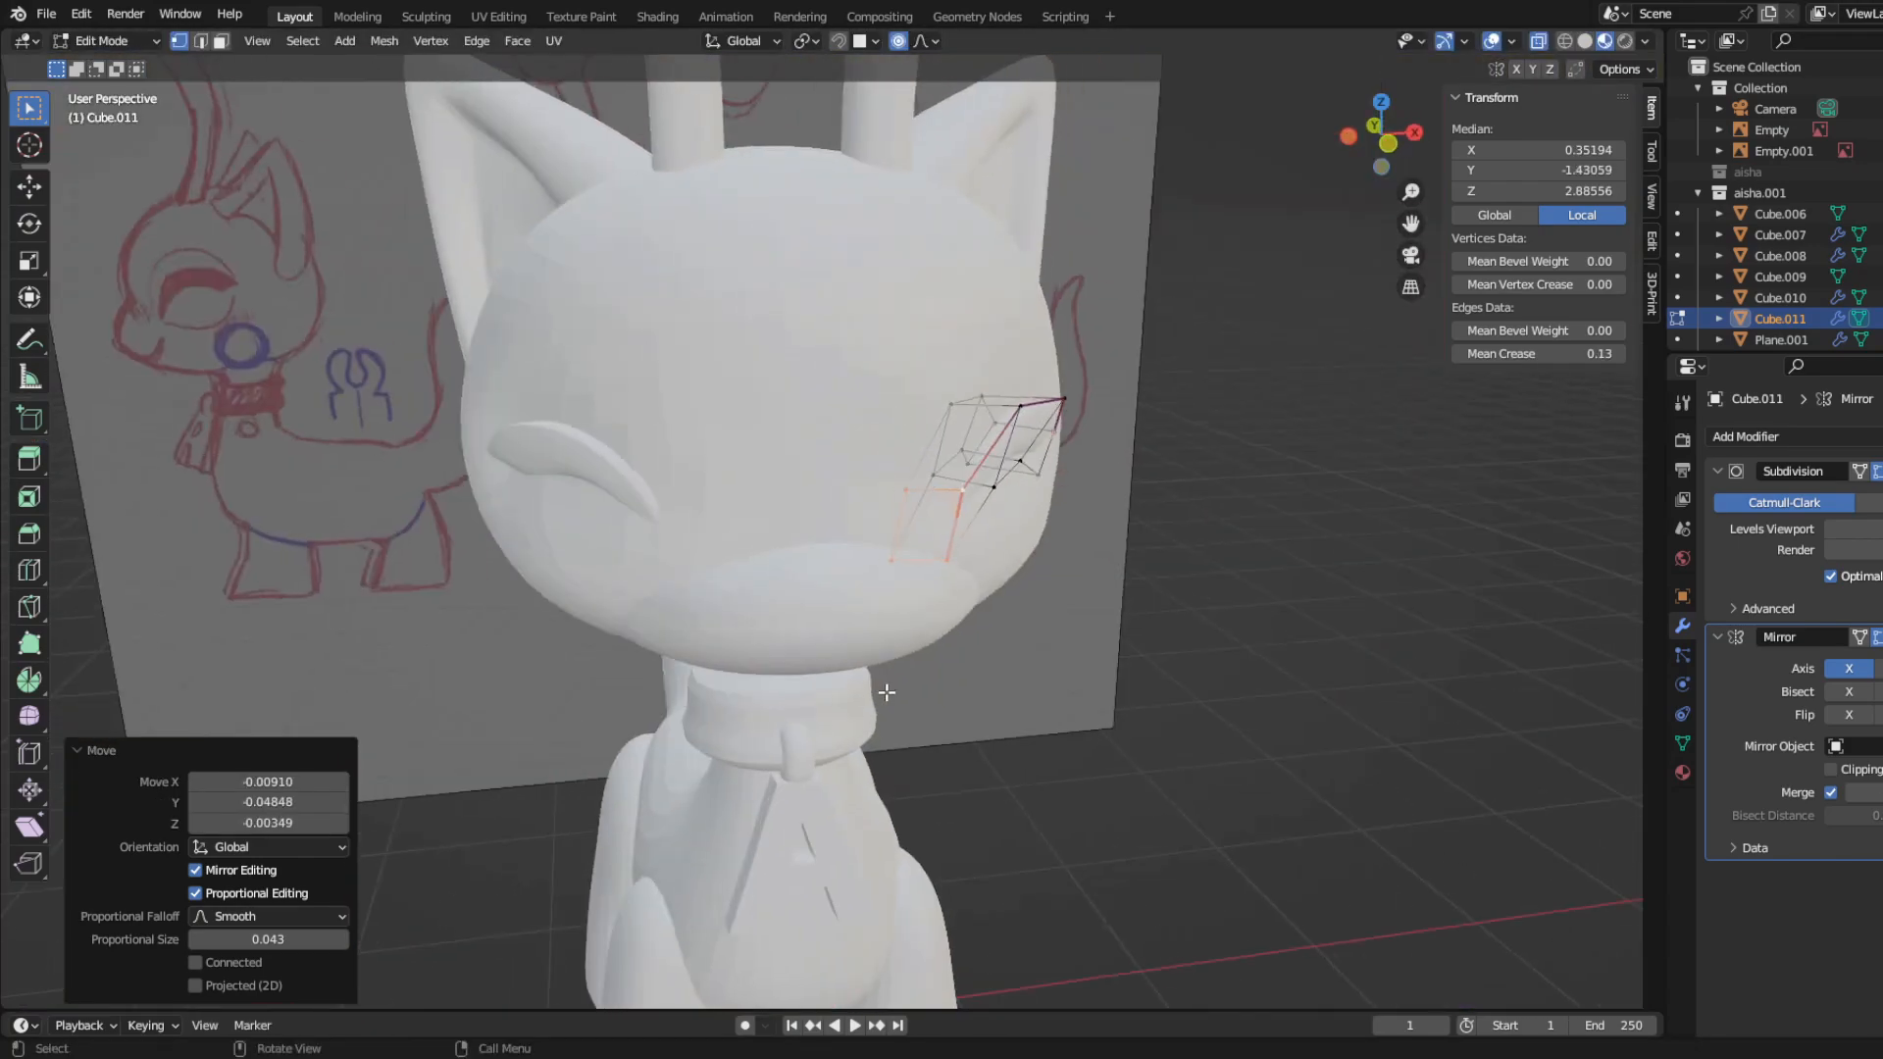
Step: Move the eyelash's inner and middle vertices one group at a time to fit the face surface
key("g")
mouse_move(901, 699)
middle_mouse_down()
mouse_move(775, 708)
mouse_move(877, 687)
middle_mouse_up()
left_click(939, 496)
key("g")
middle_click_drag(991, 657, 785, 617)
left_click(1041, 674)
left_click(959, 583)
key("g")
left_click(834, 640)
Step: Shift the selected eyelash vertices along Y, then return to Object Mode and show the side view
left_click(665, 529)
middle_click_drag(665, 529, 545, 751)
key("g")
key("y")
left_click(975, 691)
key("ctrl+Tab")
left_click(907, 687)
key("KP_3")
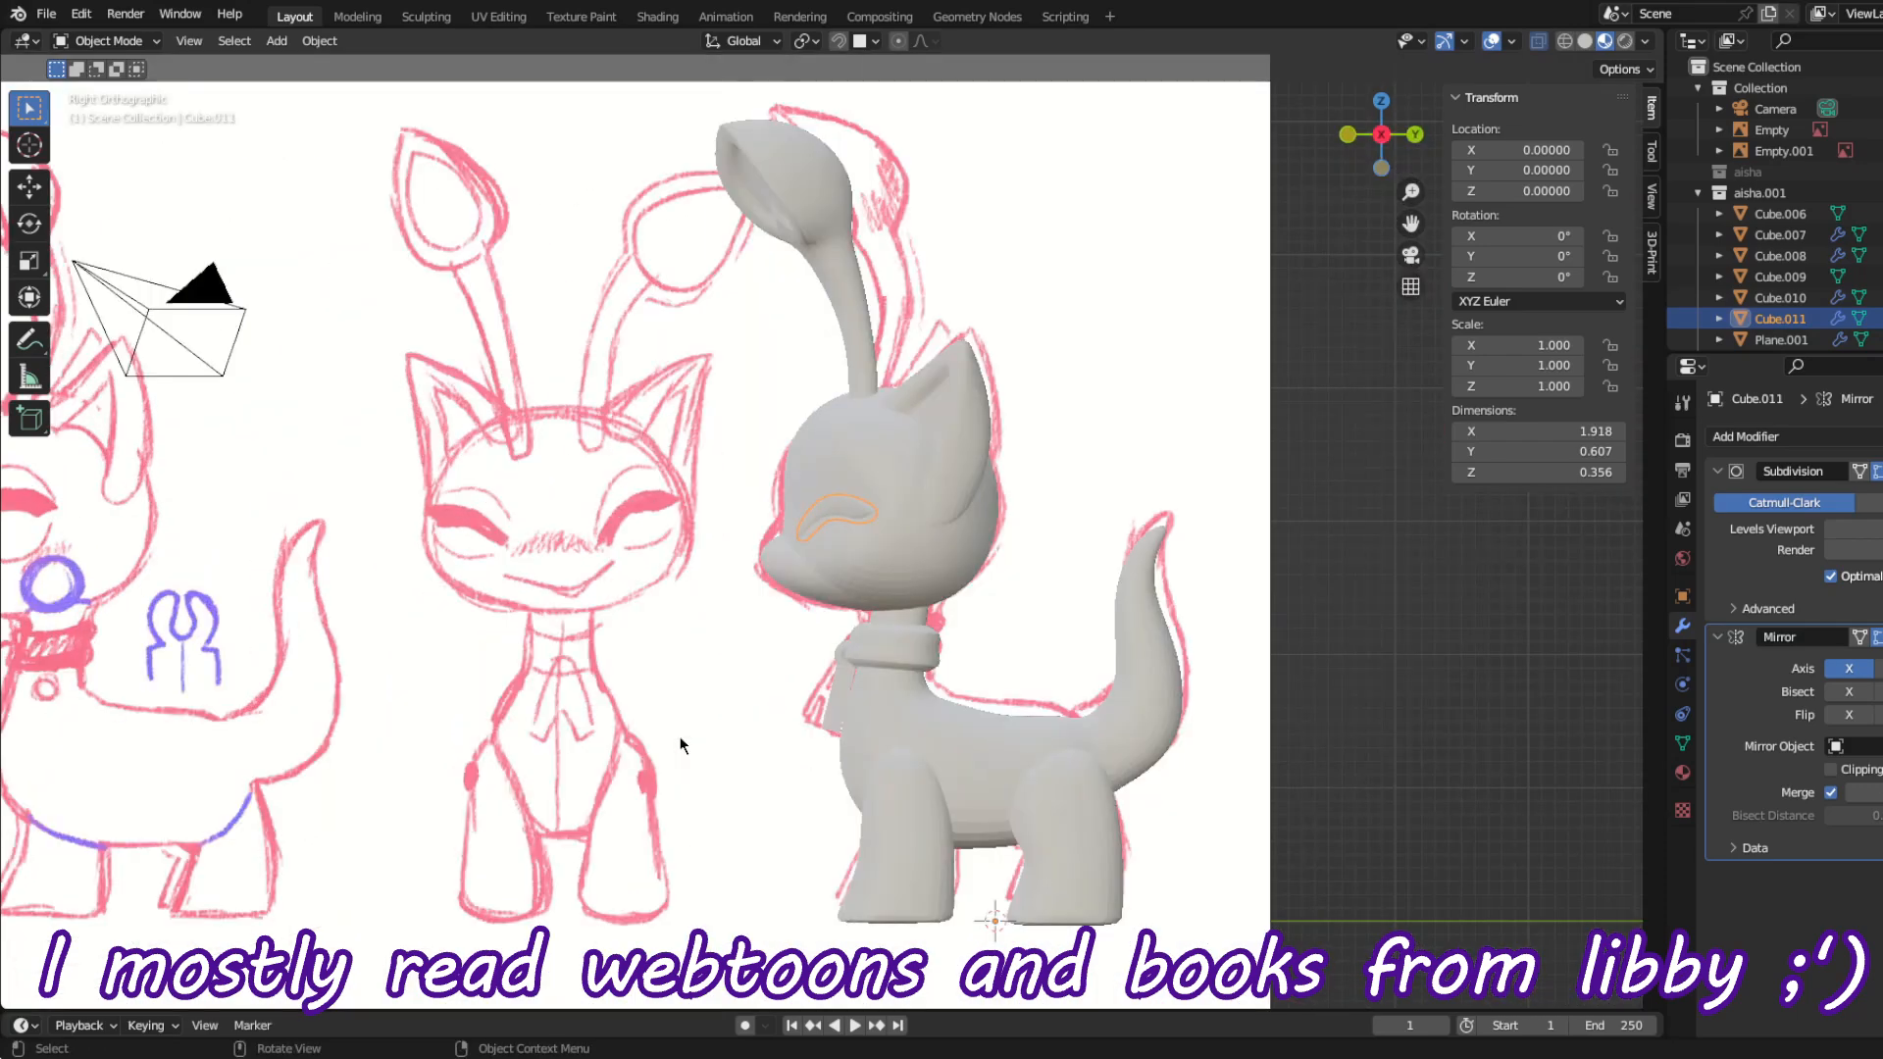
Step: Sculpt the head's forehead and muzzle bridge with the Grab brush to match the profile in the side sketch
left_click(791, 568)
key("ctrl+Tab")
left_click(794, 688)
scroll(684, 623, "up", 6)
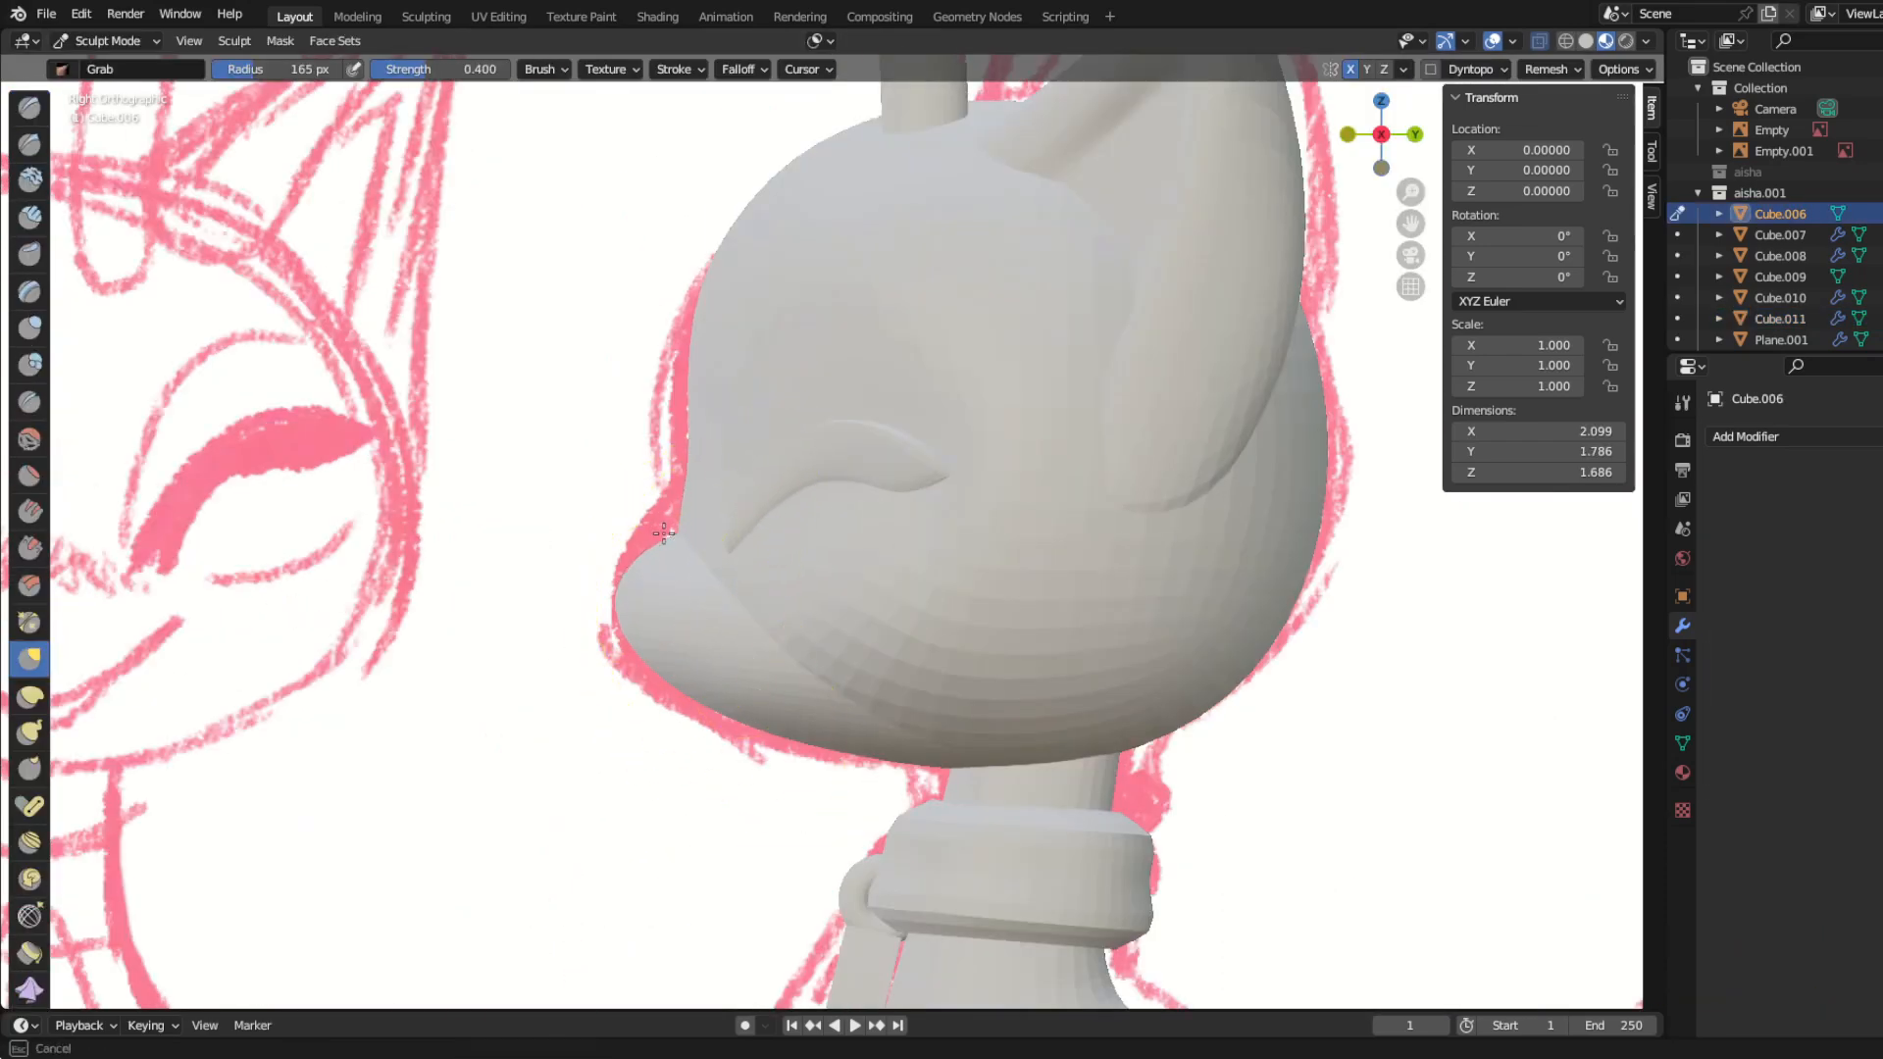
left_click_drag(661, 513, 659, 515)
scroll(659, 534, "up", 3)
middle_click_drag(657, 540, 724, 677, "shift")
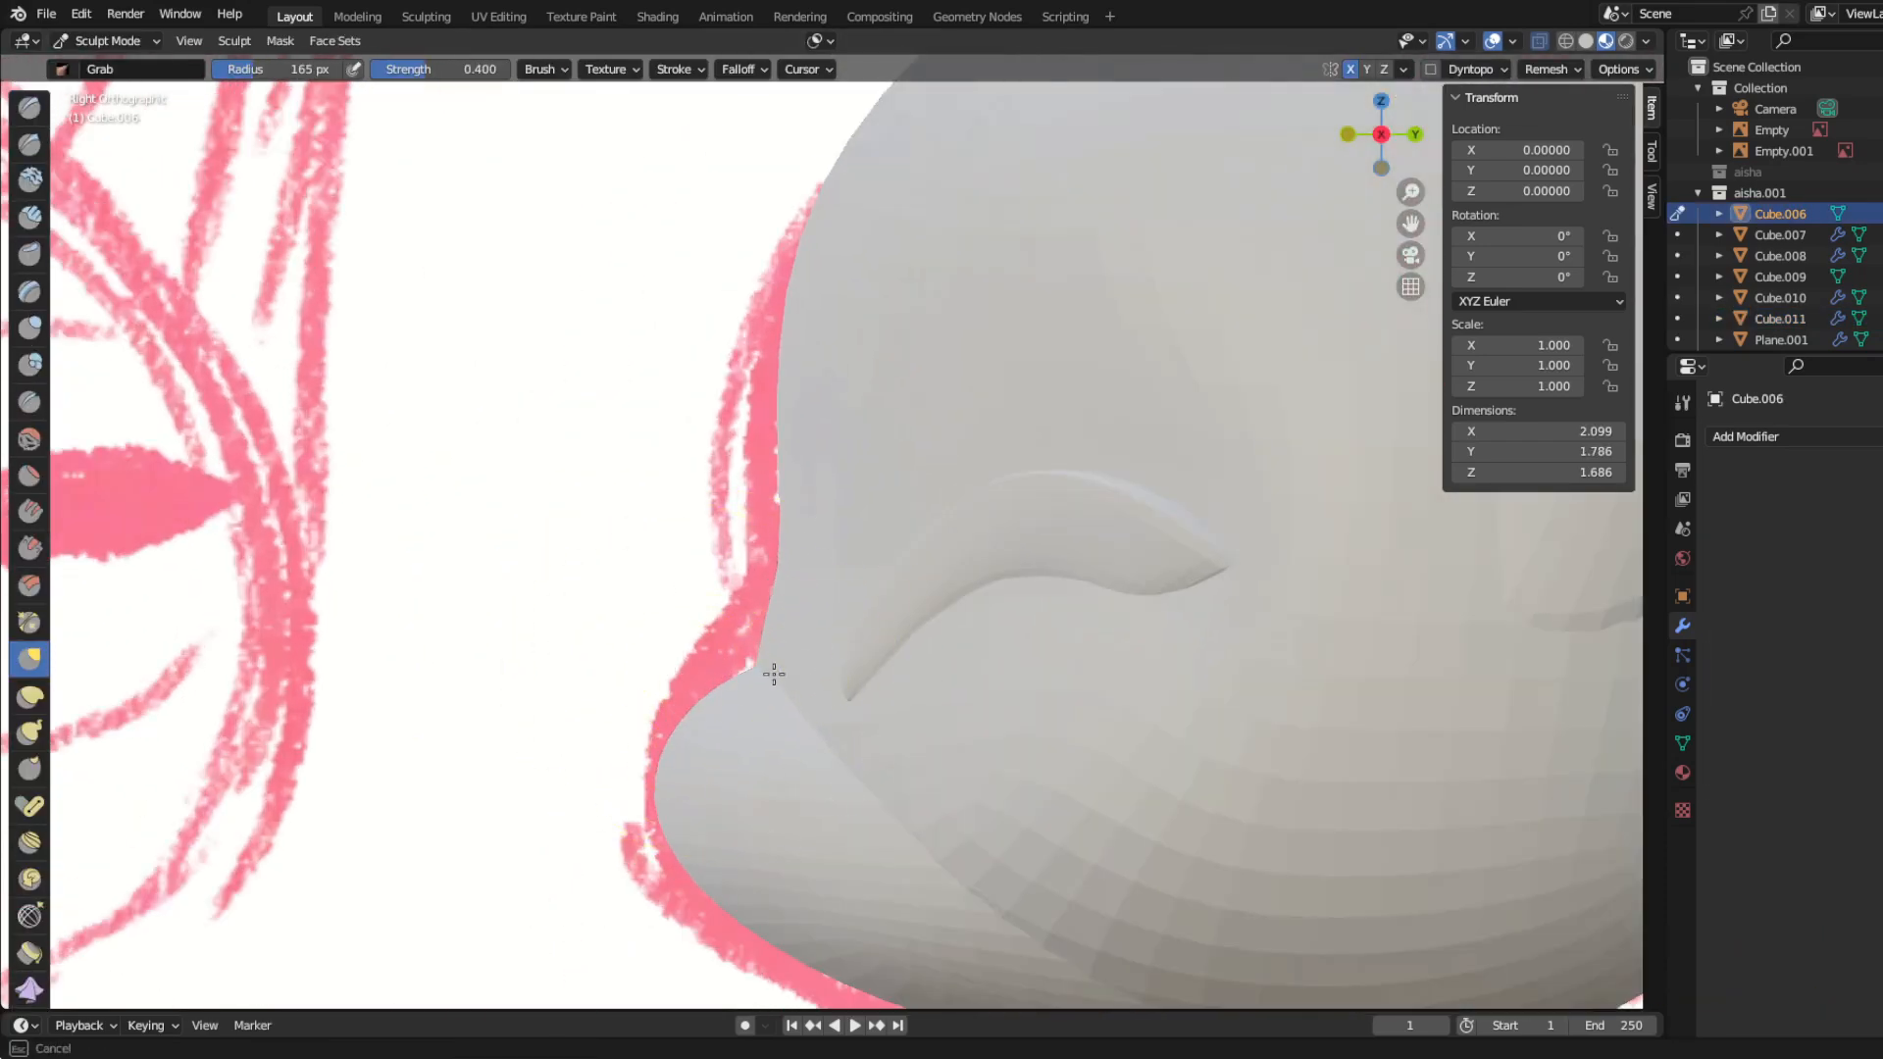
left_click_drag(774, 674, 769, 673)
scroll(746, 677, "down", 3)
middle_click_drag(677, 687, 1068, 660)
left_click_drag(901, 658, 912, 655)
Step: Return to Object Mode and join the ears with the head into one mesh
key("ctrl+Tab")
left_click(971, 721)
mouse_move(814, 730)
middle_mouse_down()
mouse_move(533, 746)
mouse_move(689, 752)
mouse_move(1059, 697)
mouse_move(706, 752)
mouse_move(780, 731)
middle_mouse_up()
scroll(550, 750, "down", 4)
left_click(1096, 478)
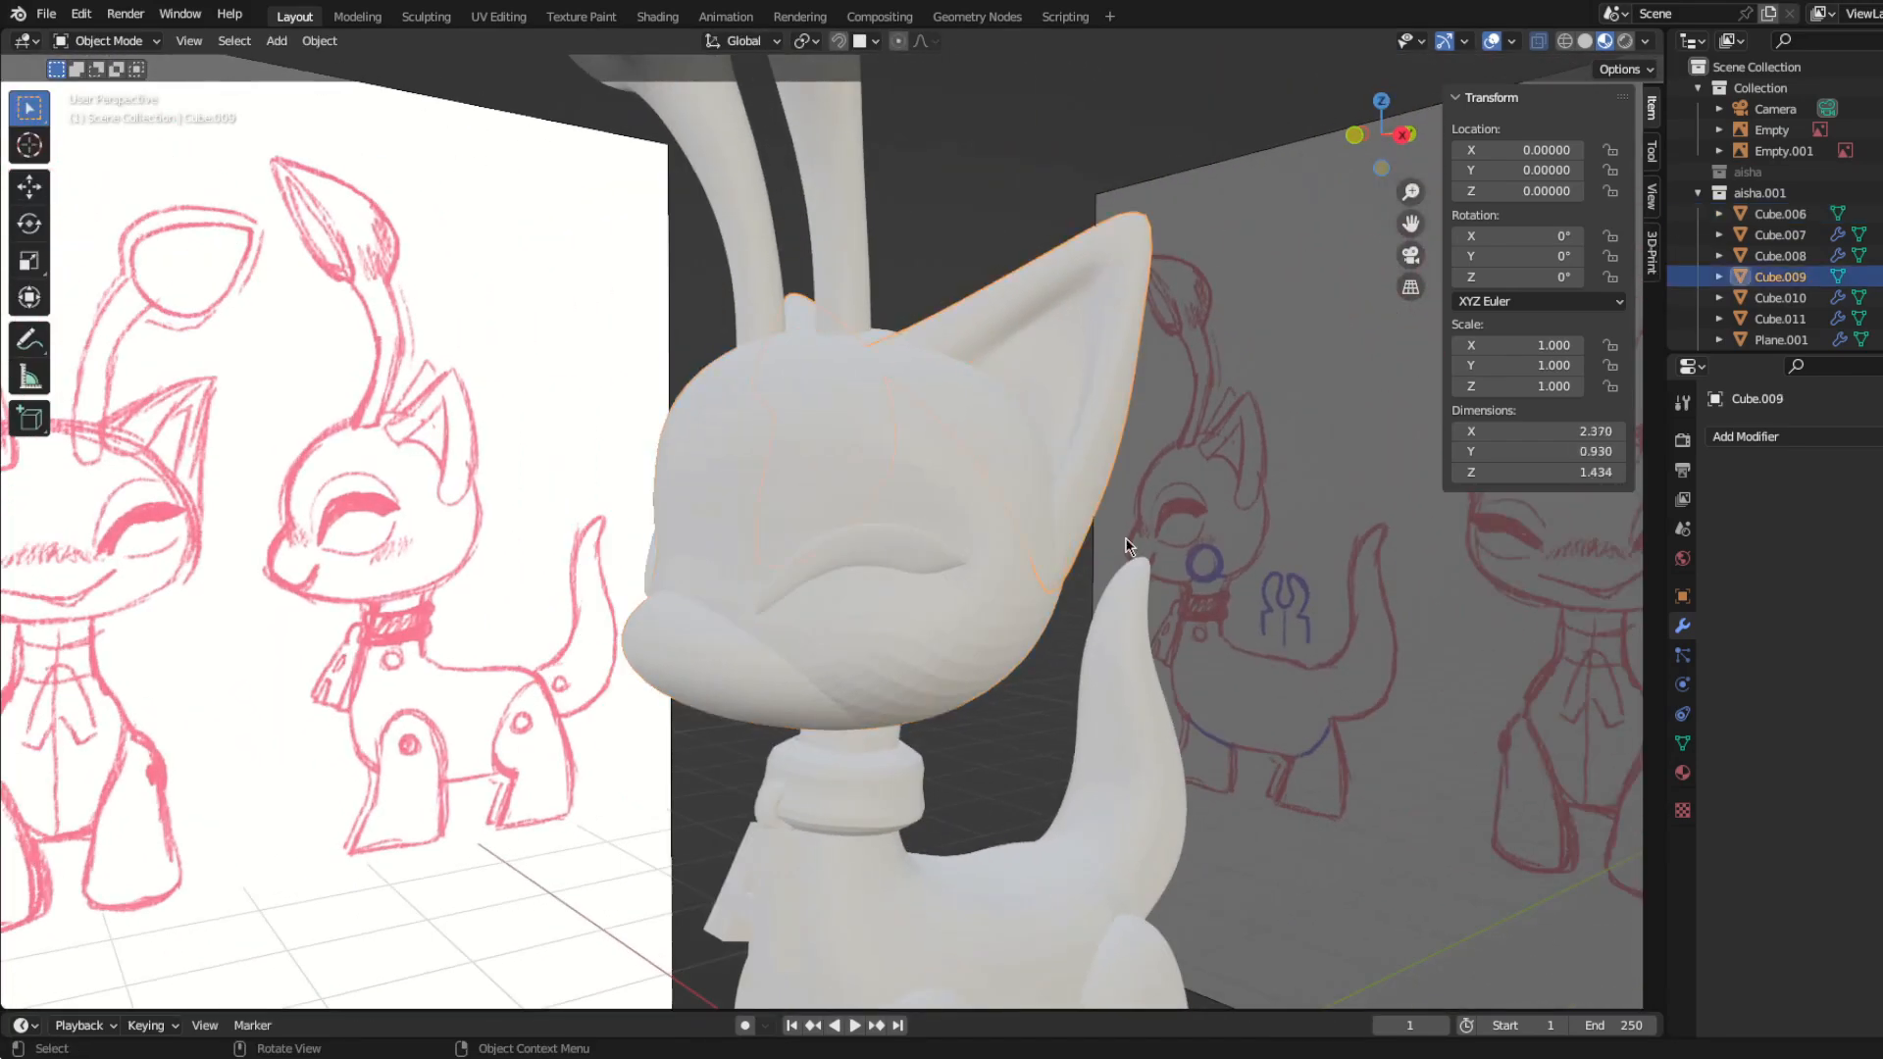
middle_click_drag(1013, 628, 851, 721)
Step: Apply the Subdivision and Mirror modifiers on the eyelashes
left_click(864, 549)
key("ctrl+a")
key("ctrl+a")
middle_click_drag(716, 676, 1050, 657)
left_click(791, 614, "shift")
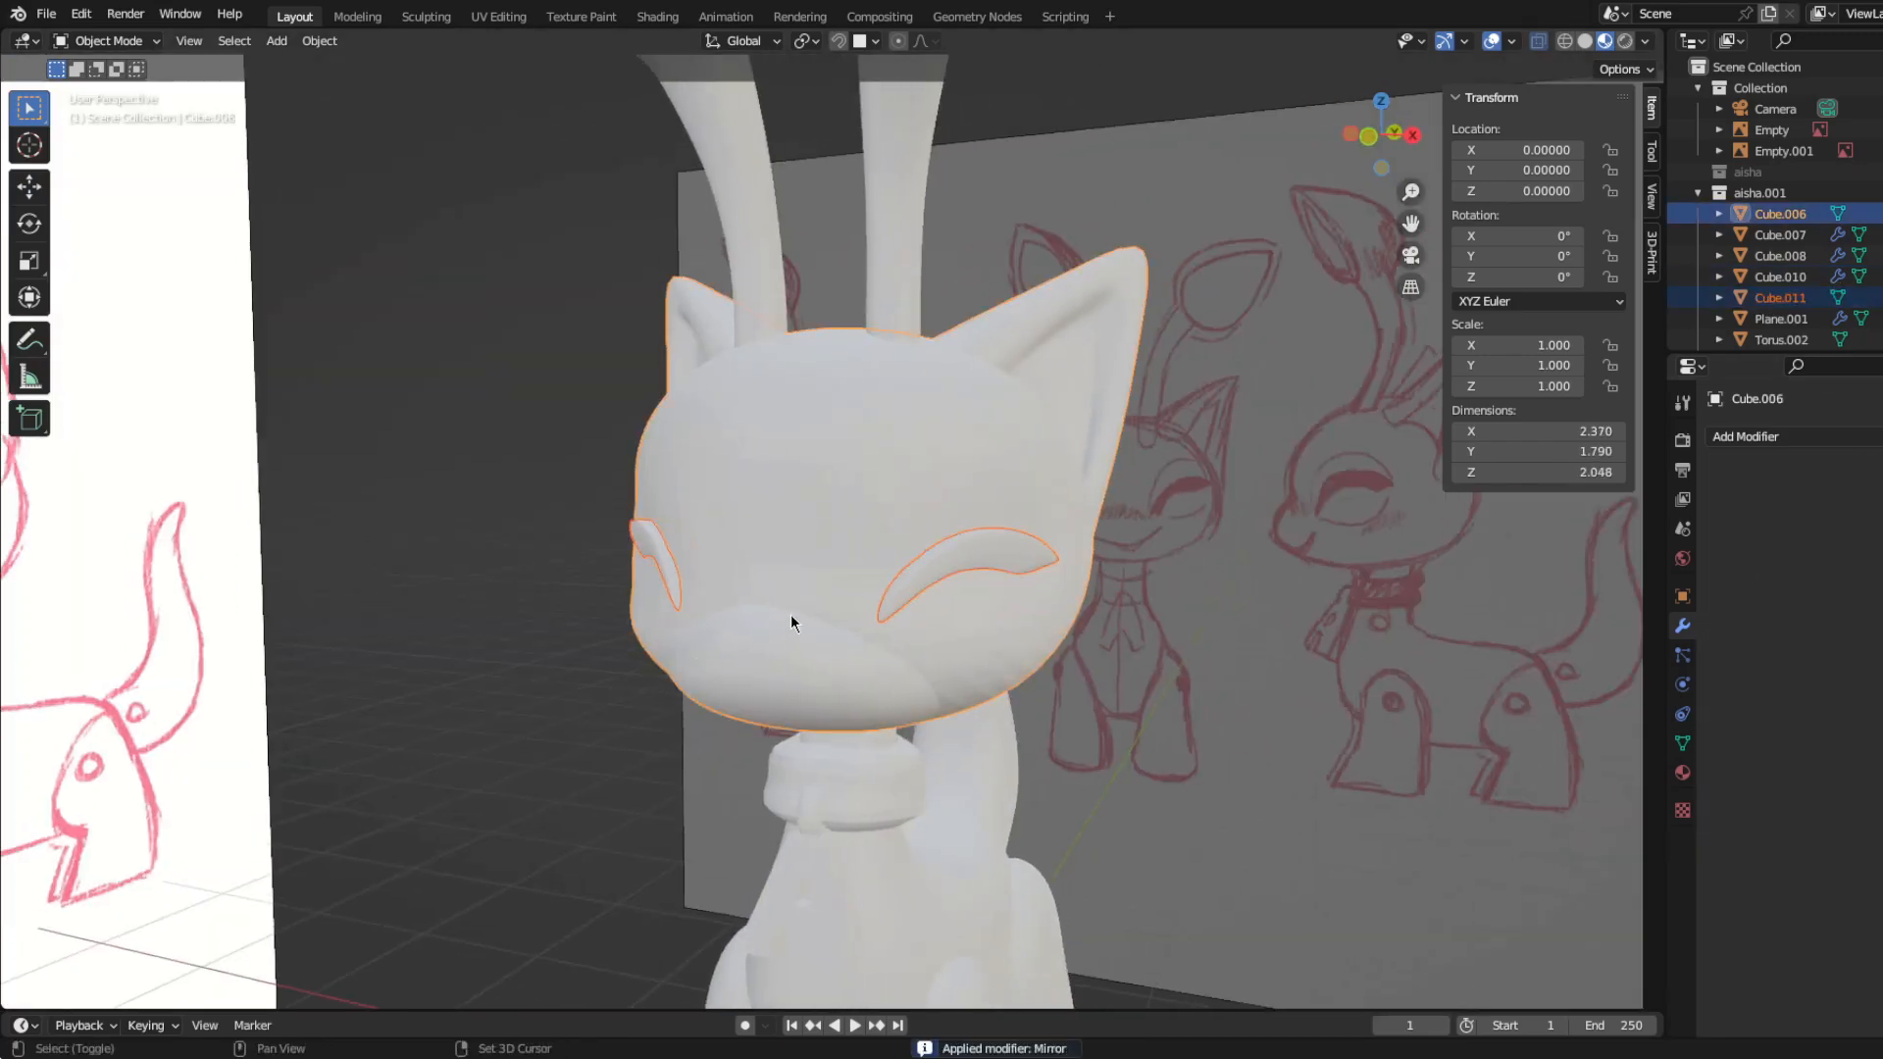
scroll(508, 598, "up", 1)
Step: Add a Remesh modifier to the joined head and ears and reduce its voxel size for a finer mesh
left_click(769, 502)
left_click(1756, 436)
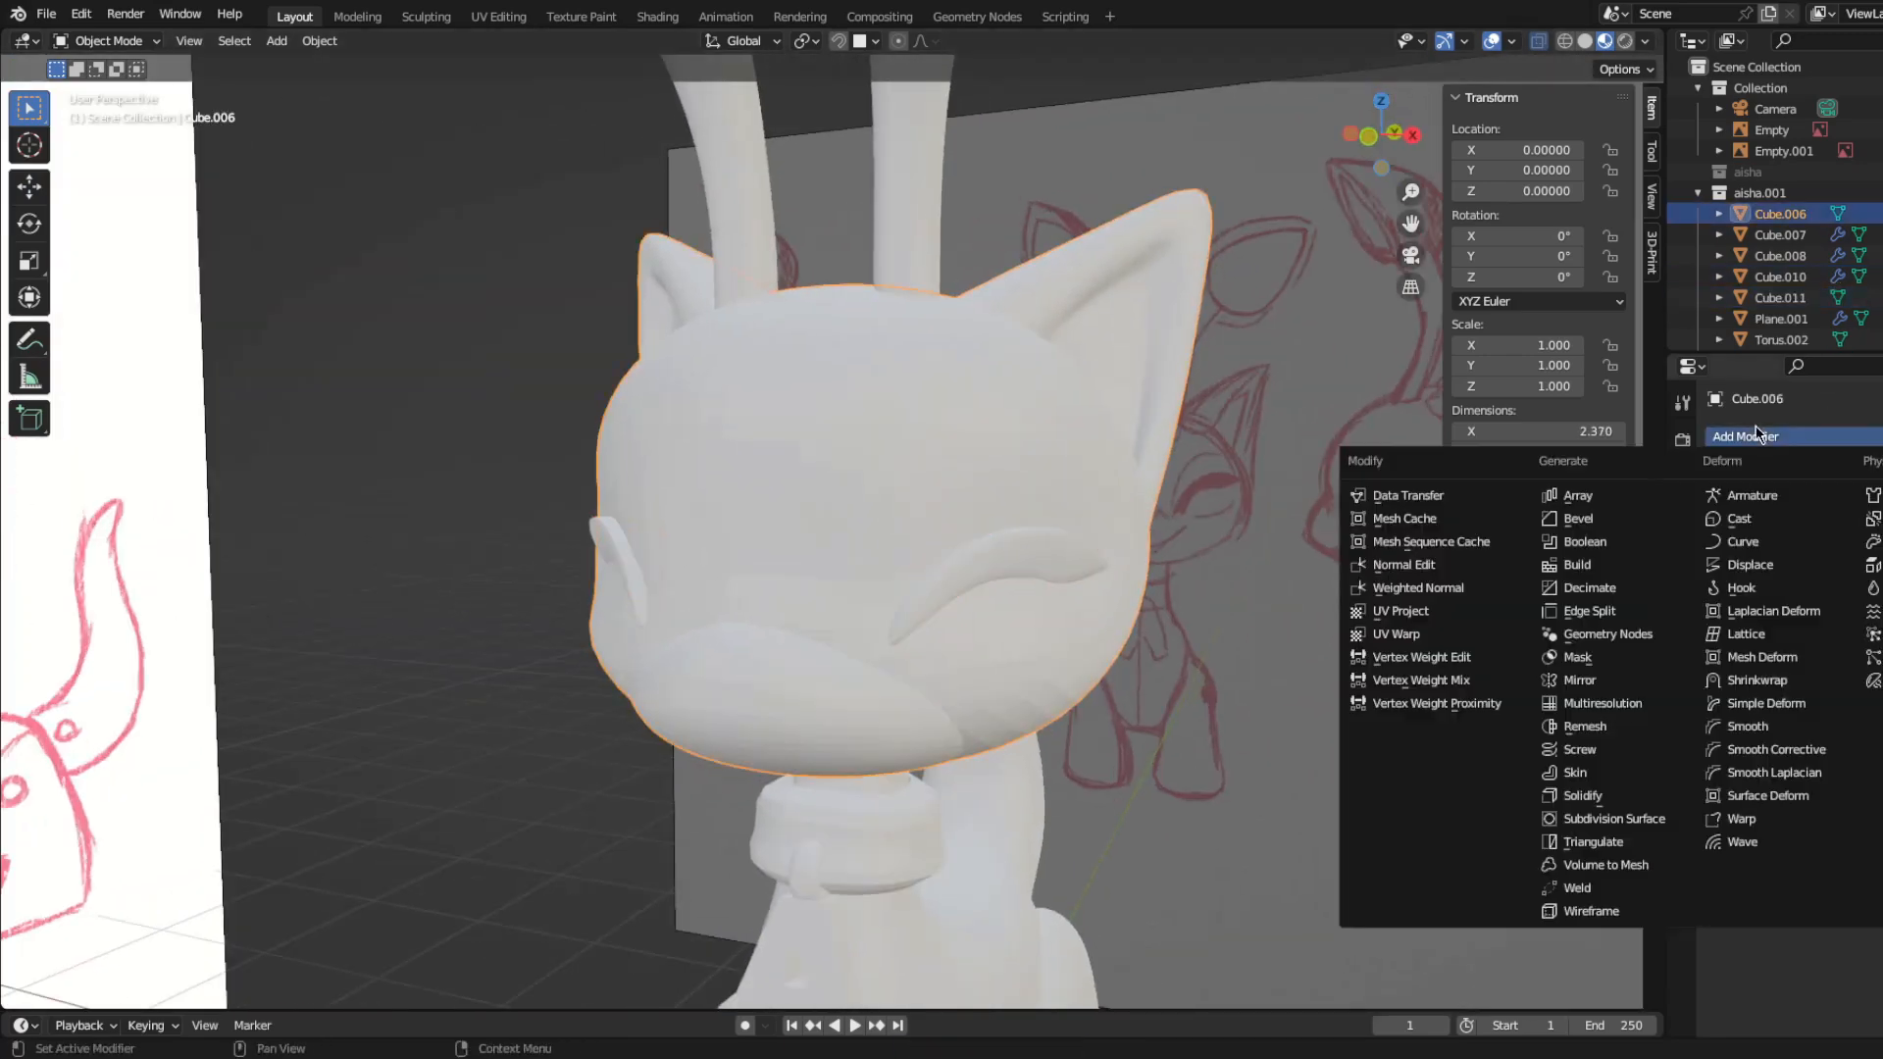
left_click(1585, 726)
left_click(1849, 529)
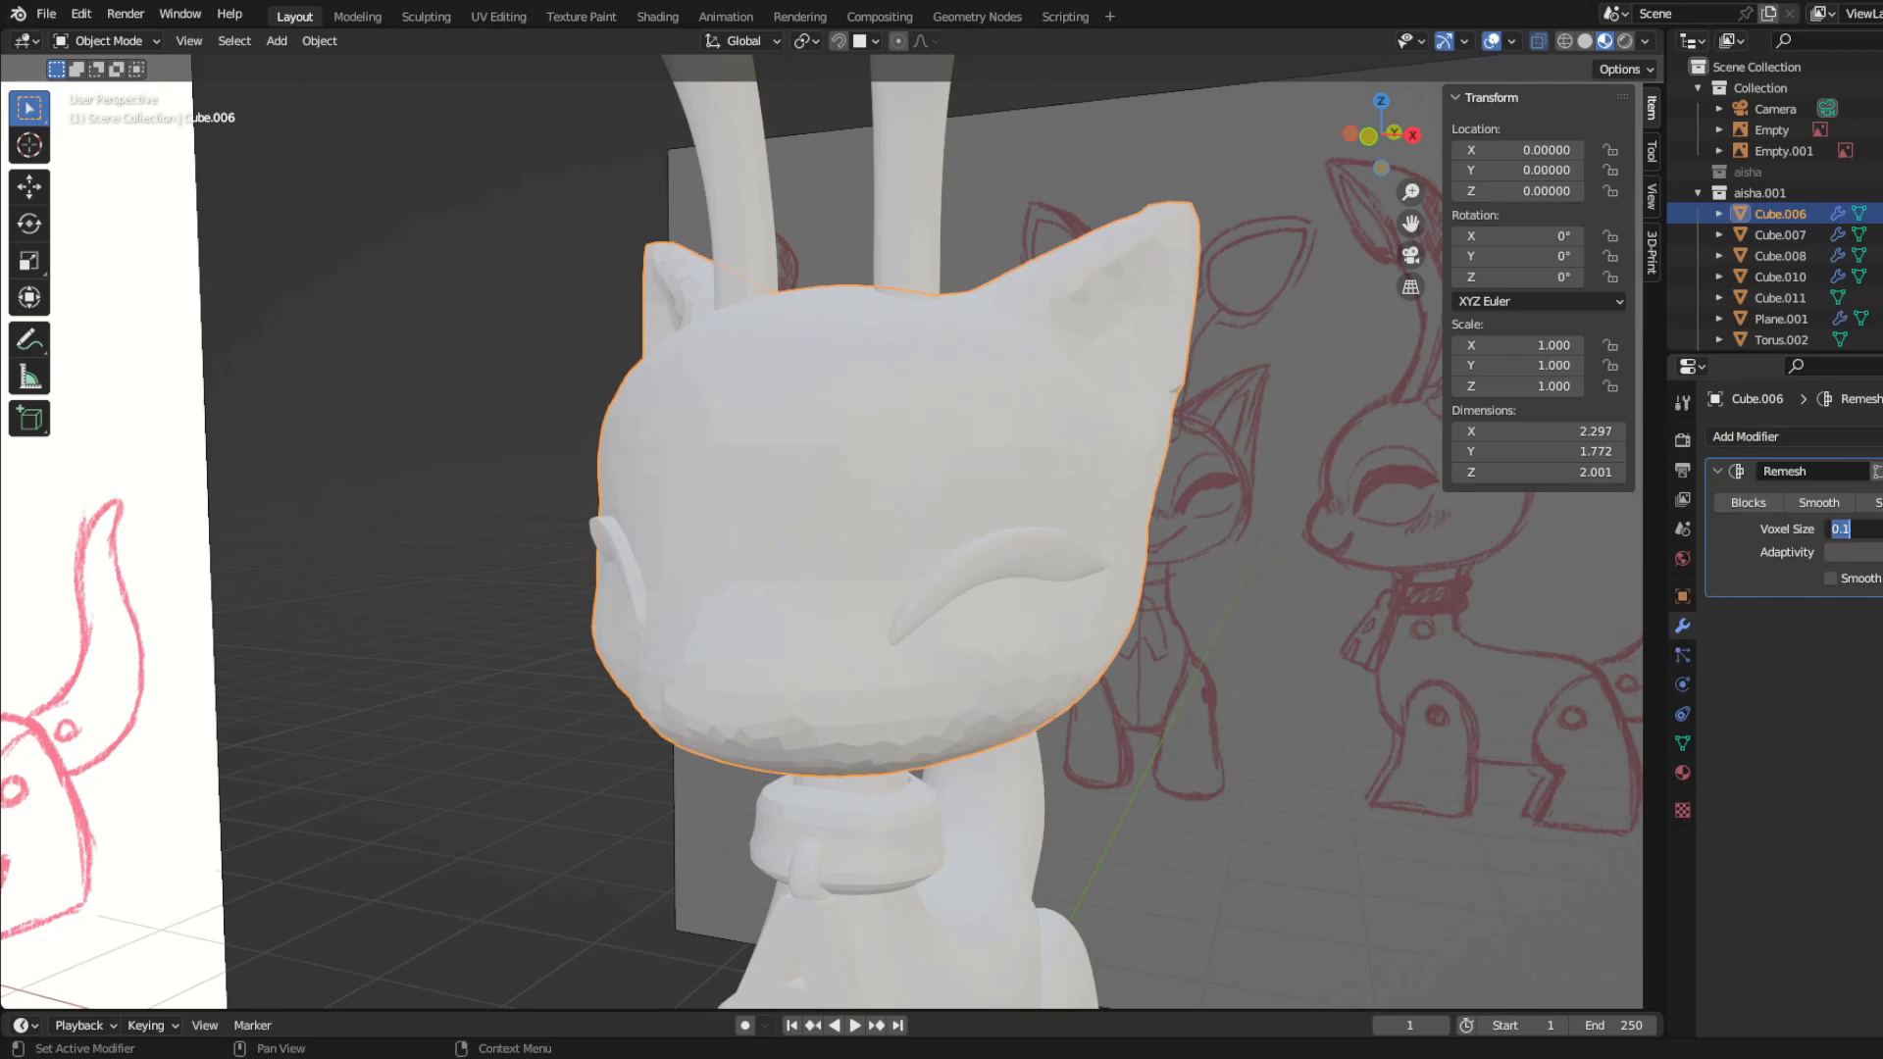
Step: Switch the viewport to opaque solid shading and apply the head's Remesh modifier
left_click(1584, 42)
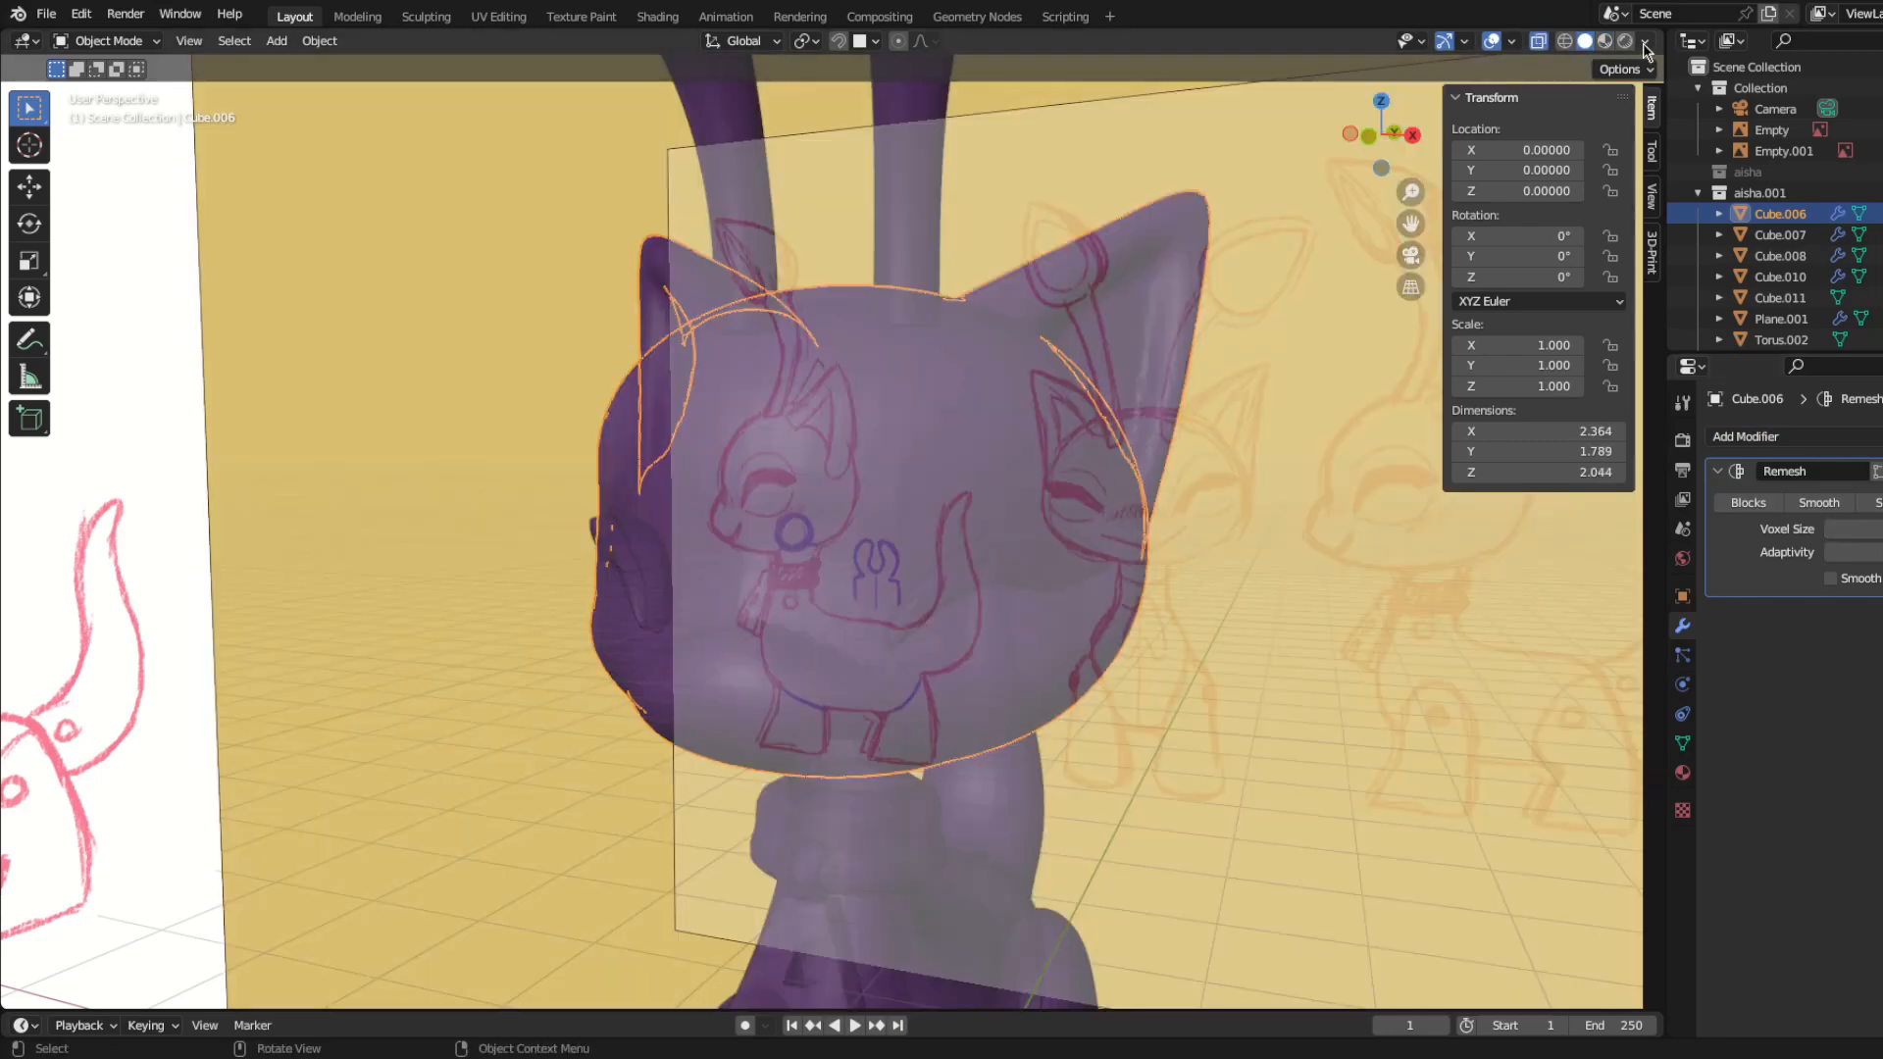
left_click(1645, 43)
left_click_drag(1658, 511, 1771, 511)
mouse_move(785, 583)
middle_mouse_down()
mouse_move(749, 587)
mouse_move(977, 485)
mouse_move(836, 558)
mouse_move(860, 626)
middle_mouse_up()
key("ctrl+a")
Step: Smooth the seams where the ears meet the head in Sculpt Mode, using the Smooth brush at 0.700 strength
middle_click_drag(822, 565, 931, 578)
key("ctrl+Tab")
mouse_move(873, 662)
middle_mouse_down()
mouse_move(917, 667)
mouse_move(862, 686)
mouse_move(745, 631)
mouse_move(859, 500)
mouse_move(778, 715)
mouse_move(950, 433)
mouse_move(888, 417)
middle_mouse_up()
left_click_drag(721, 412, 628, 471)
middle_click_drag(638, 480, 765, 642)
scroll(765, 651, "up", 4)
mouse_move(691, 677)
left_mouse_down()
mouse_move(624, 748)
mouse_move(647, 716)
left_mouse_up()
scroll(668, 689, "down", 3)
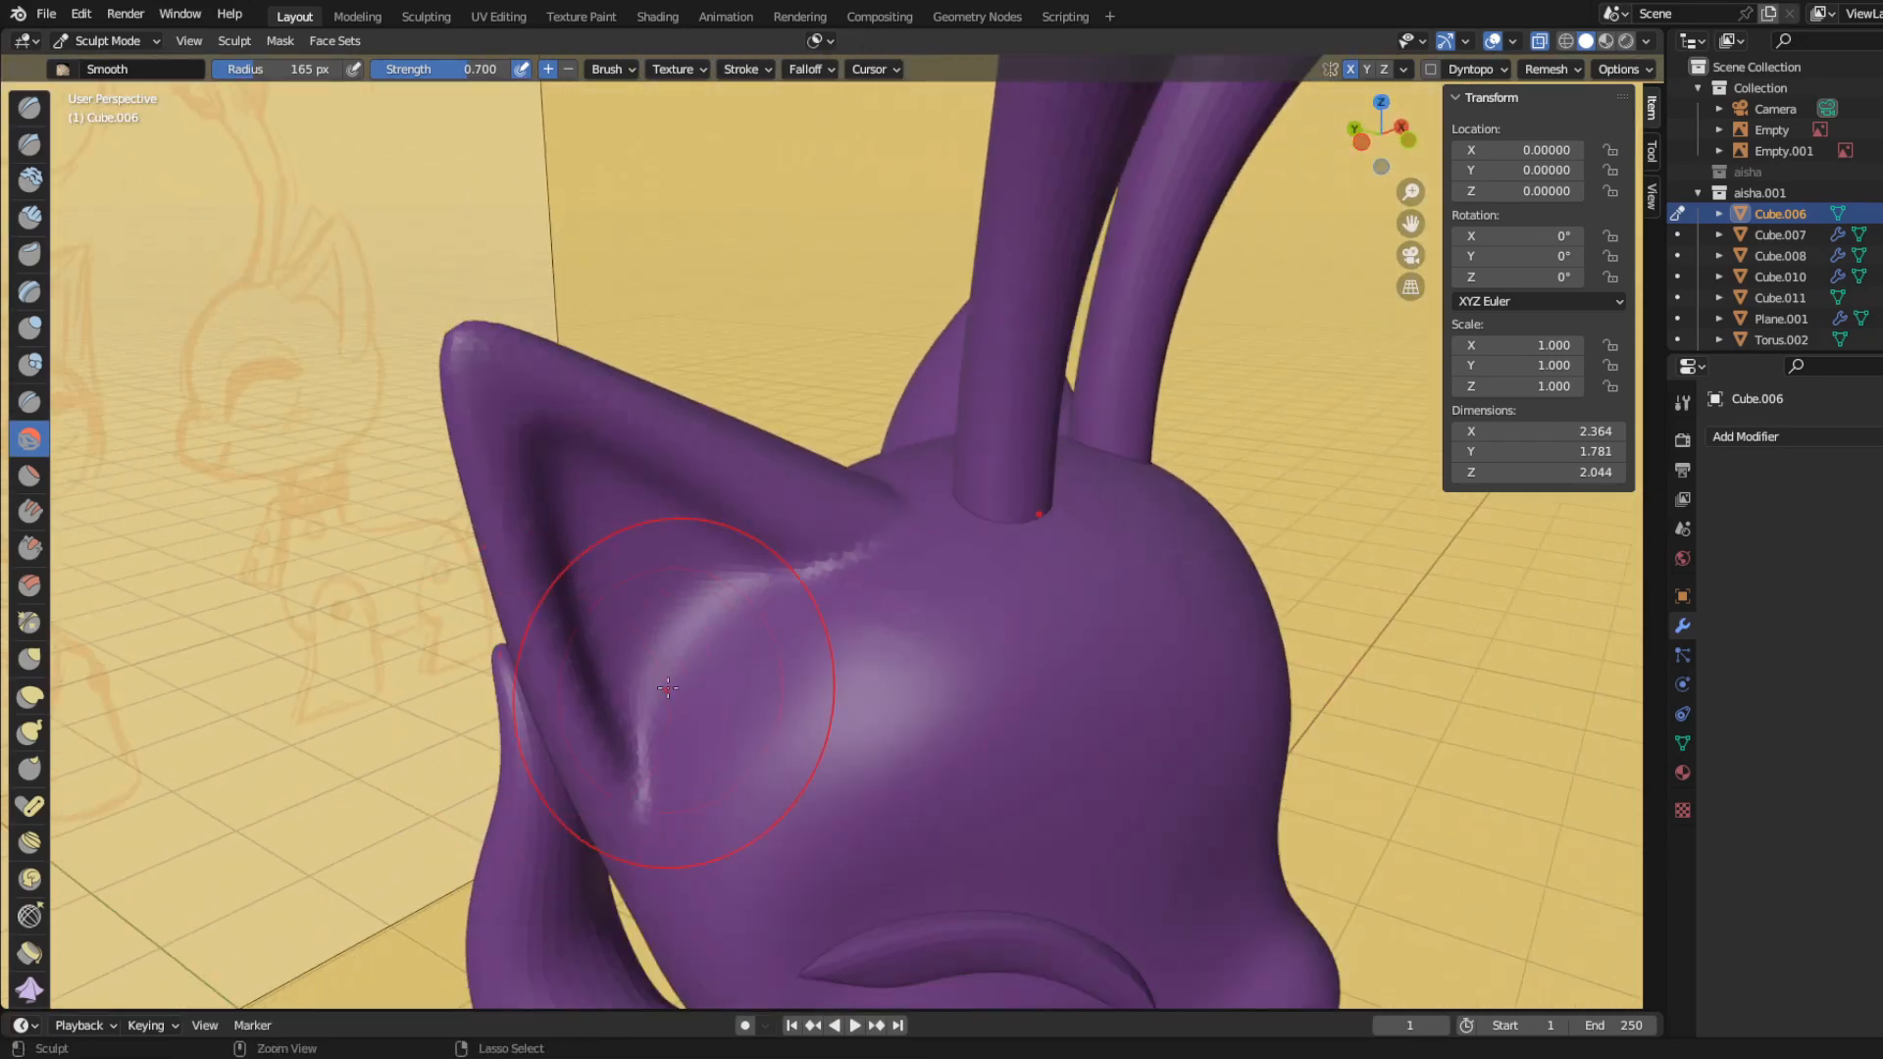
middle_click_drag(597, 473, 873, 524)
left_click_drag(848, 569, 844, 637)
Step: Smooth the crease between the muzzle and the rest of the face
scroll(644, 622, "down", 3)
mouse_move(579, 696)
middle_mouse_down()
mouse_move(770, 432)
mouse_move(1004, 697)
mouse_move(1173, 715)
mouse_move(1106, 706)
middle_mouse_up()
scroll(876, 739, "up", 3)
left_click_drag(877, 739, 846, 738)
scroll(610, 622, "down", 4)
mouse_move(610, 622)
middle_mouse_down()
mouse_move(479, 563)
mouse_move(553, 623)
mouse_move(726, 606)
middle_mouse_up()
scroll(725, 606, "up", 6)
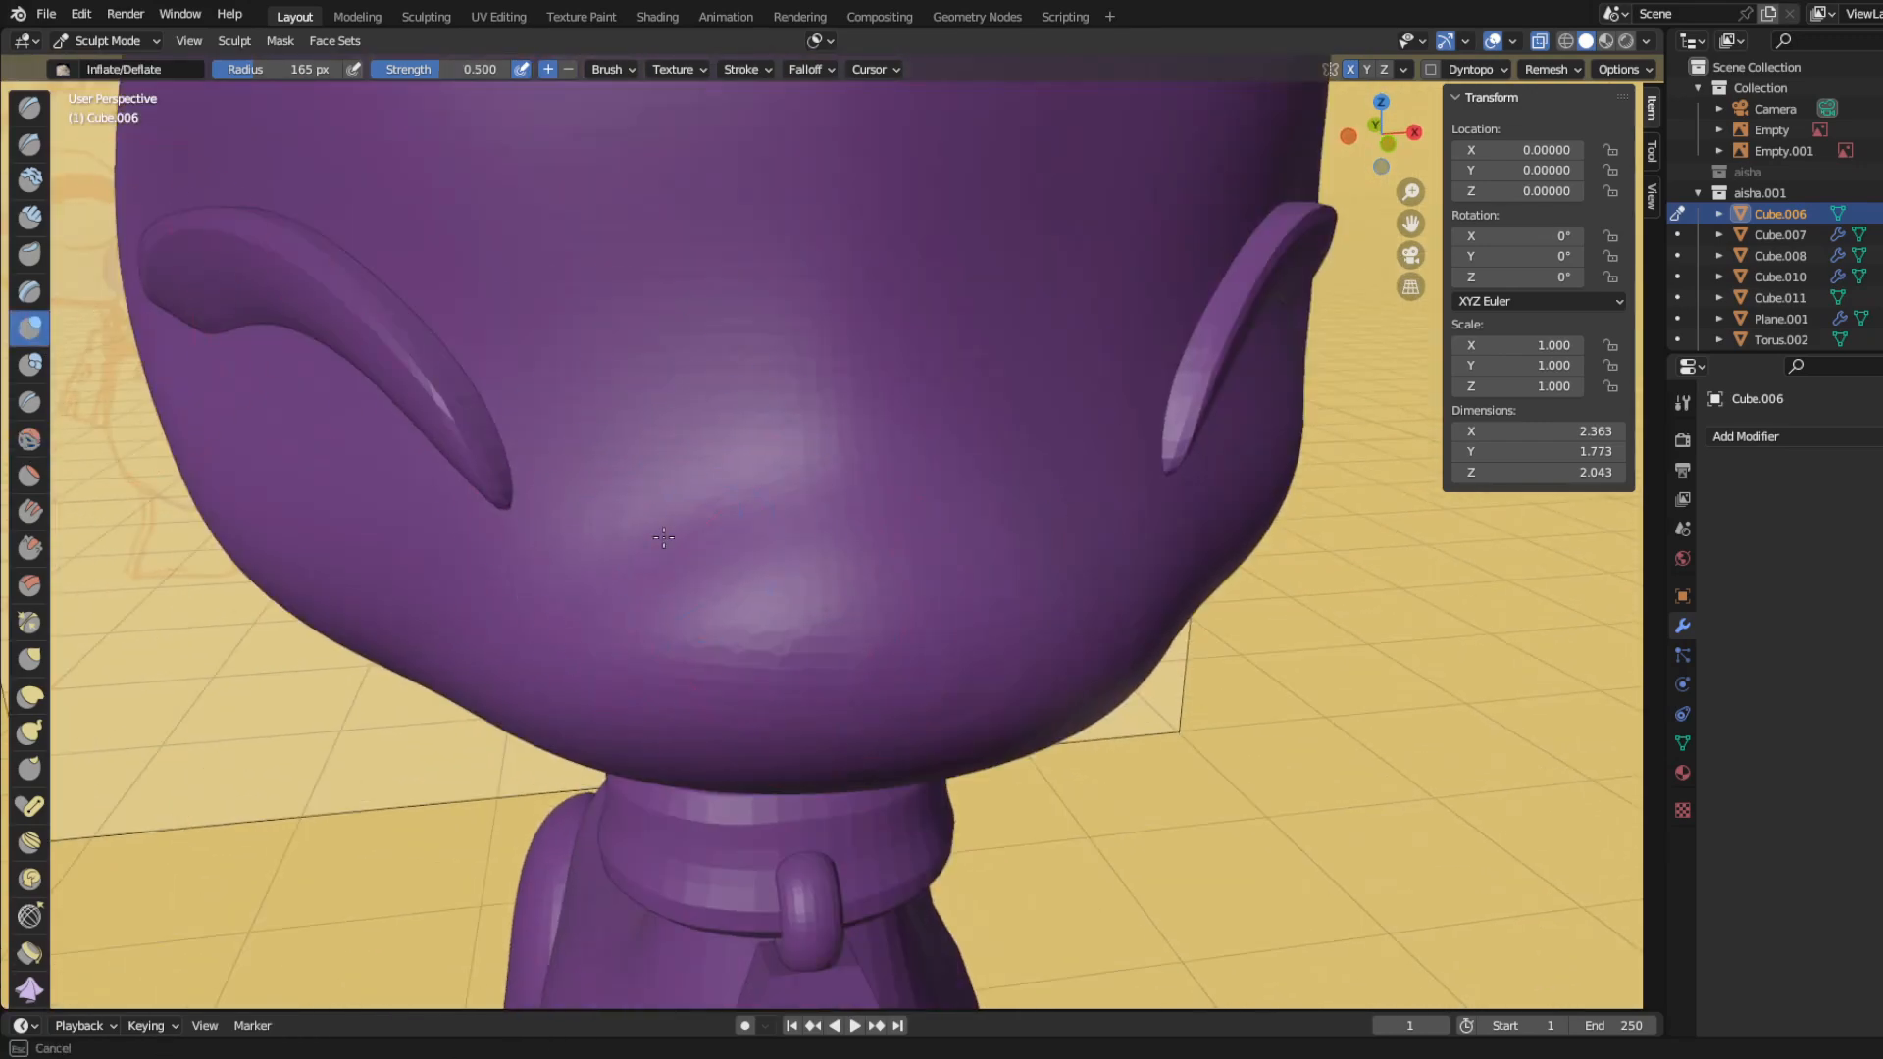
Step: Build up the muzzle and cheeks with the Inflate/Deflate brush at 165 px radius and 0.500 strength
left_click_drag(809, 557, 783, 569)
scroll(509, 561, "down", 4)
middle_click_drag(509, 561, 500, 526)
scroll(471, 569, "up", 3)
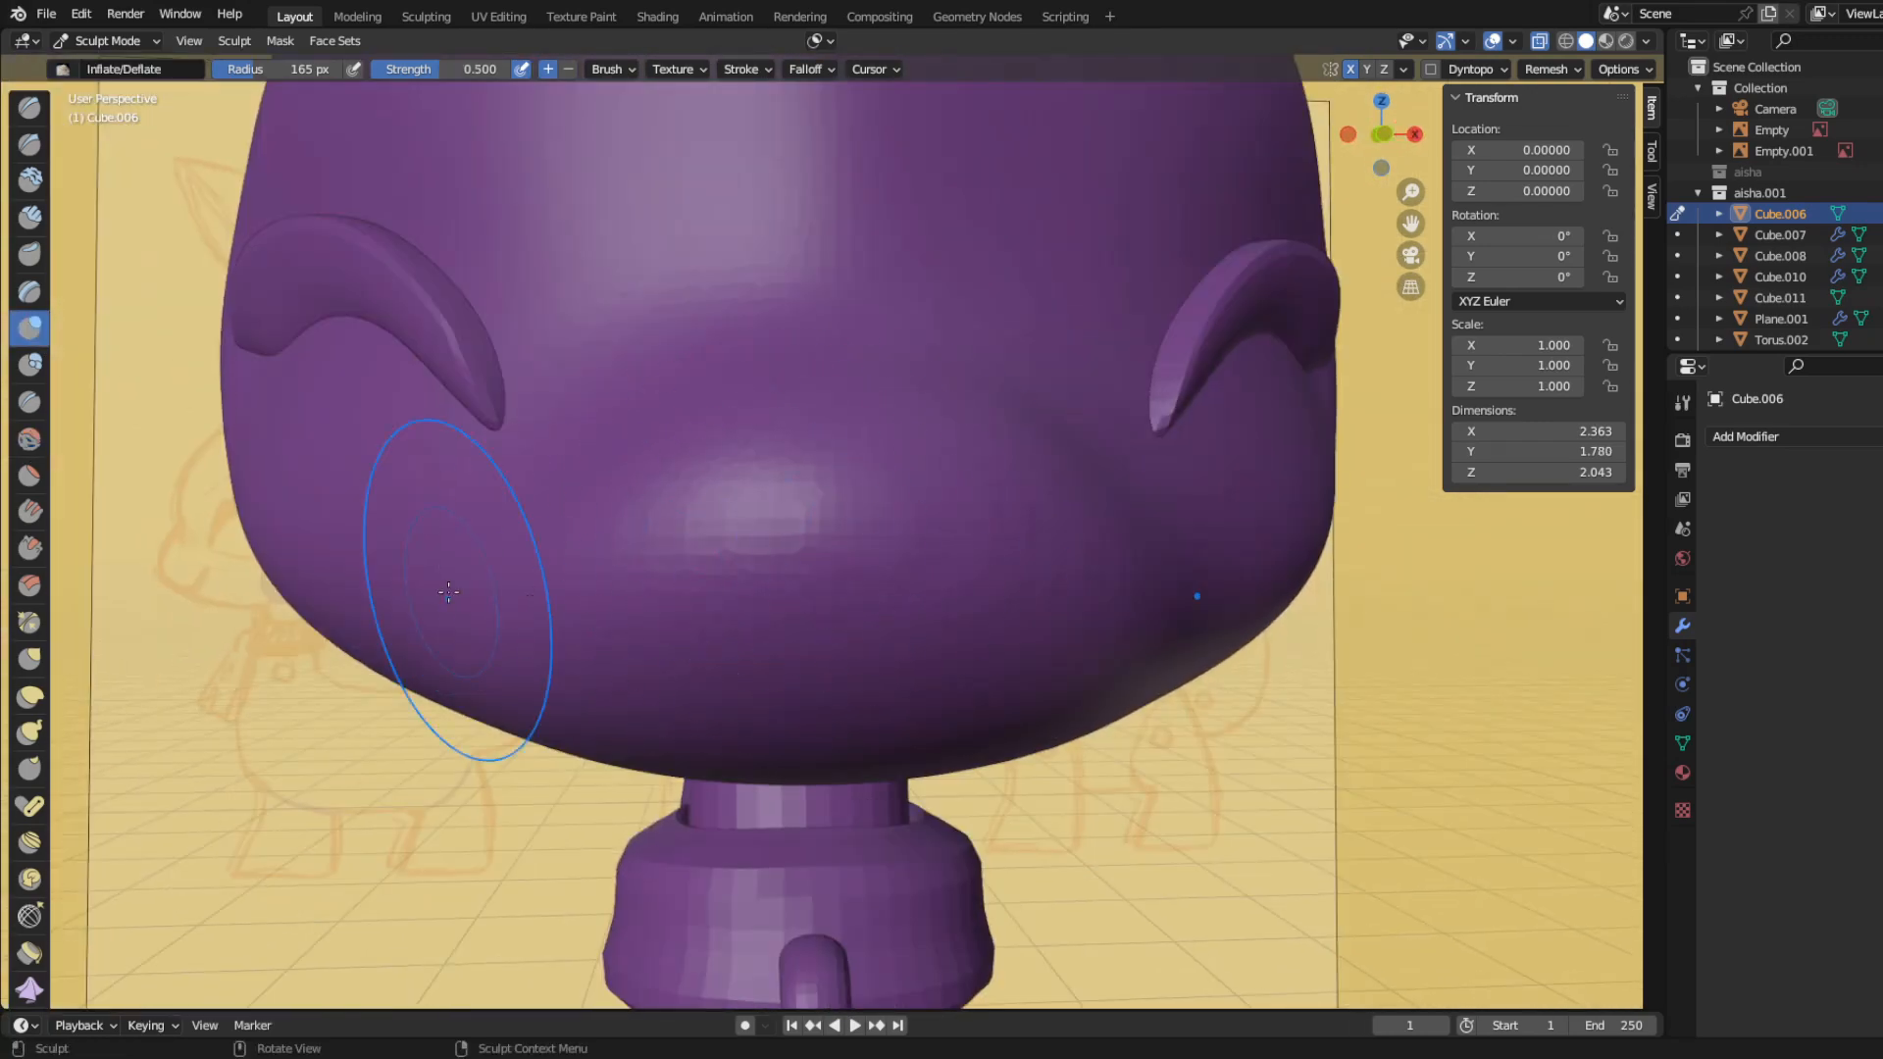
middle_click_drag(455, 589, 670, 610)
mouse_move(459, 581)
middle_mouse_down()
mouse_move(278, 585)
mouse_move(365, 569)
mouse_move(351, 586)
mouse_move(54, 282)
middle_mouse_up()
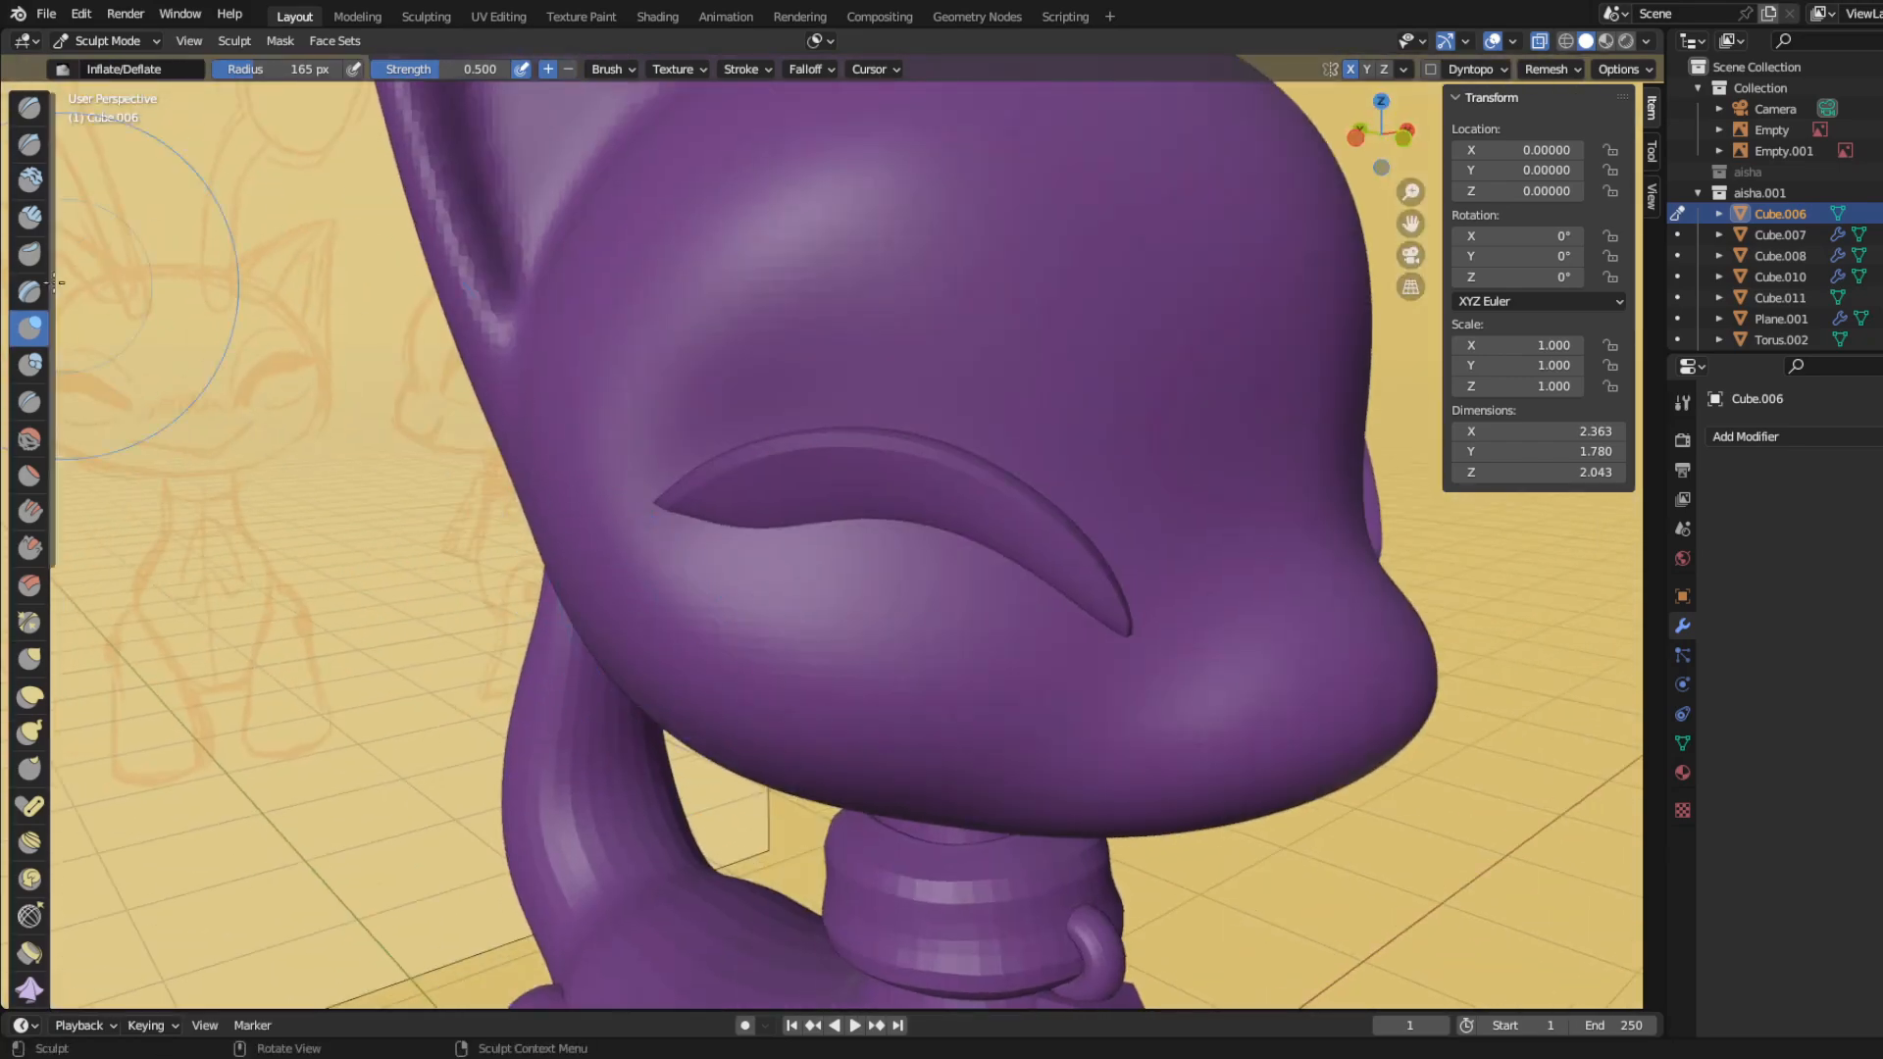
Step: Try to sharpen the face surface around the eyelash with the Draw Sharp brush at 78 px radius and 0.500 strength
mouse_move(651, 499)
left_mouse_down()
mouse_move(790, 430)
mouse_move(1126, 613)
left_mouse_up()
mouse_move(834, 551)
middle_mouse_down()
mouse_move(672, 526)
mouse_move(554, 540)
middle_mouse_up()
scroll(687, 608, "down", 3)
middle_click_drag(687, 608, 667, 575)
scroll(667, 575, "up", 2)
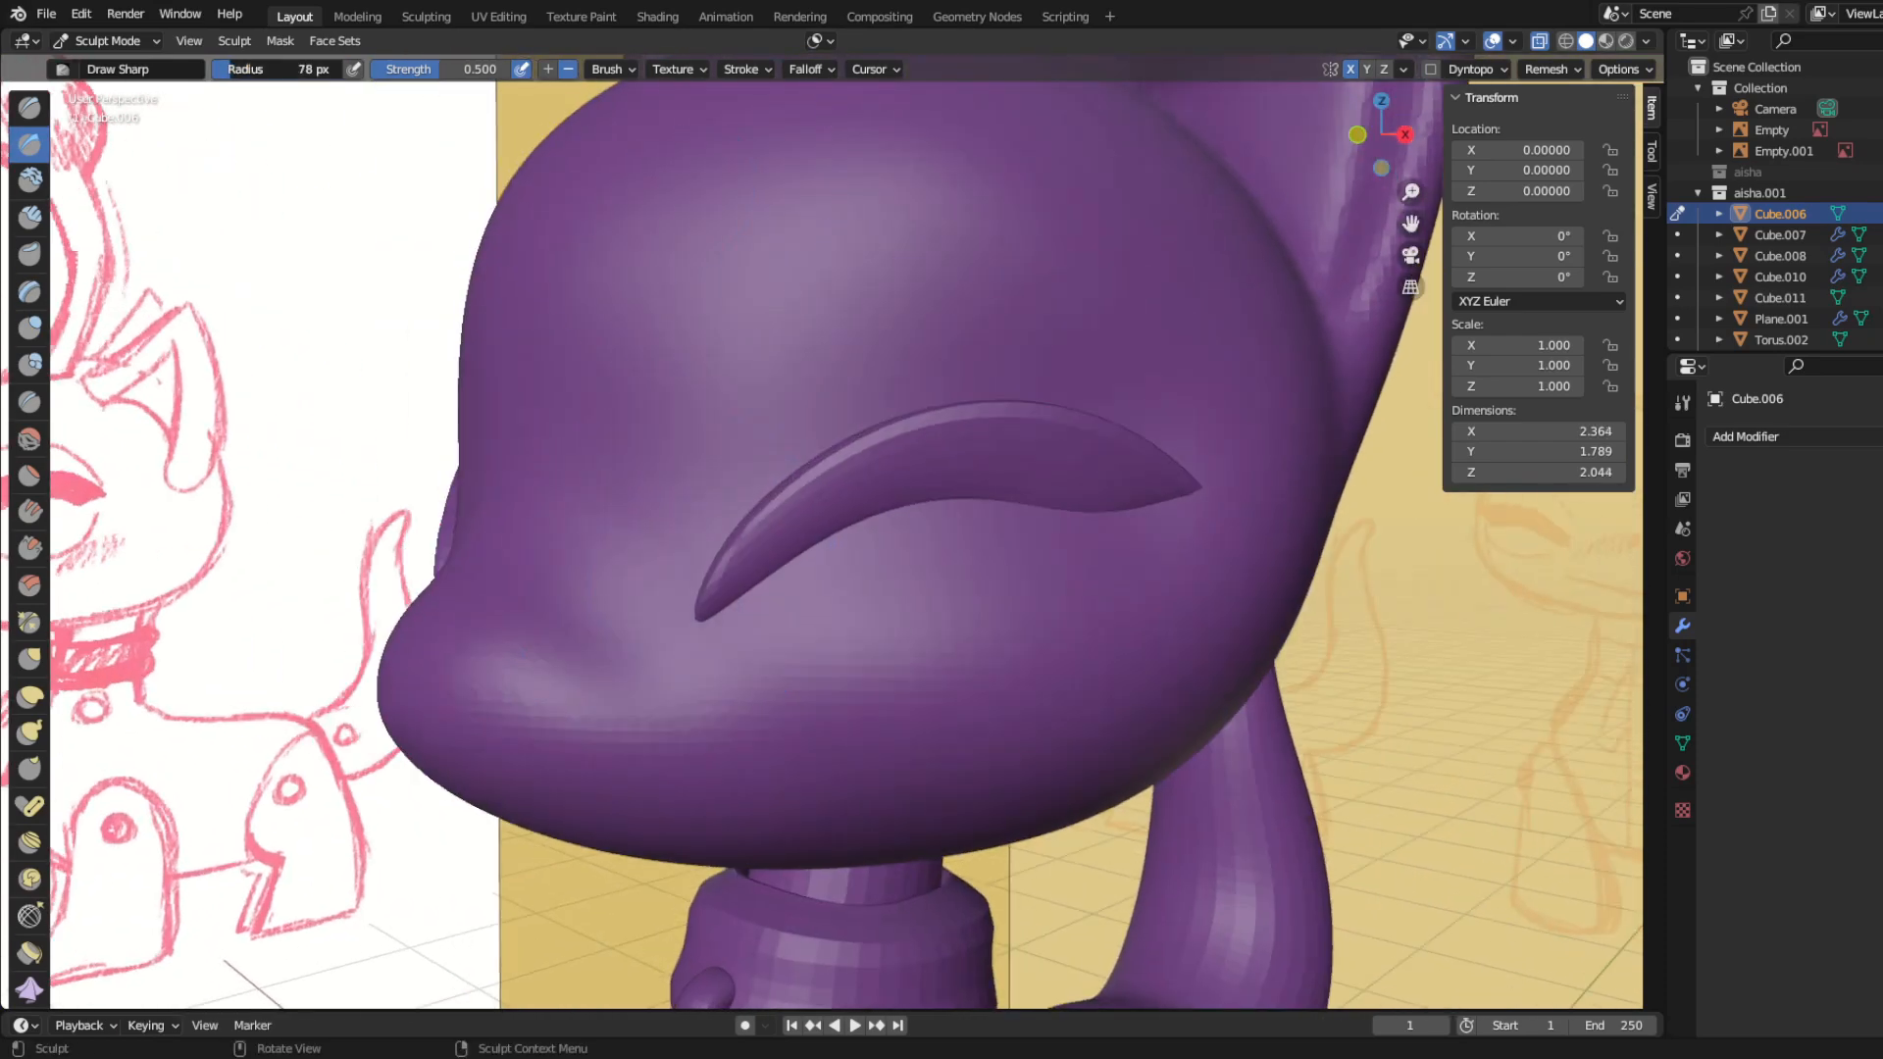
left_click_drag(1054, 358, 1182, 473)
scroll(851, 541, "down", 1)
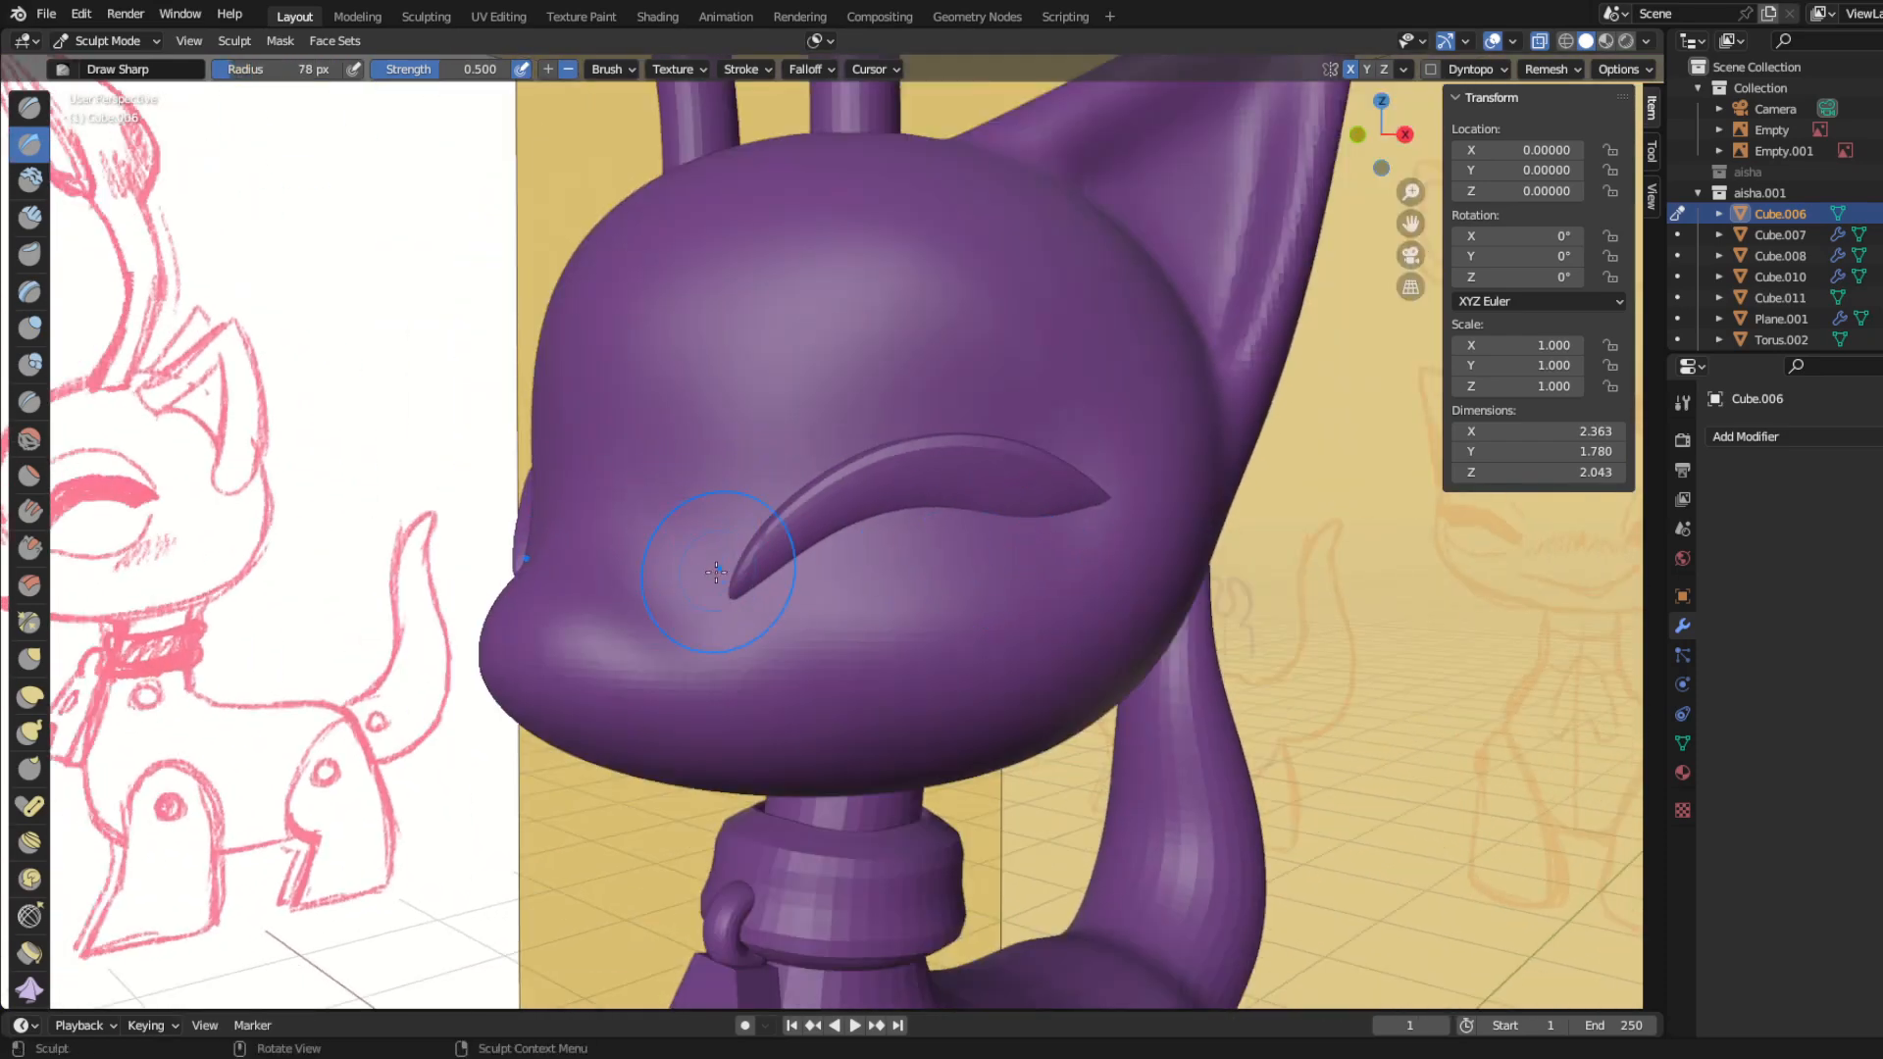
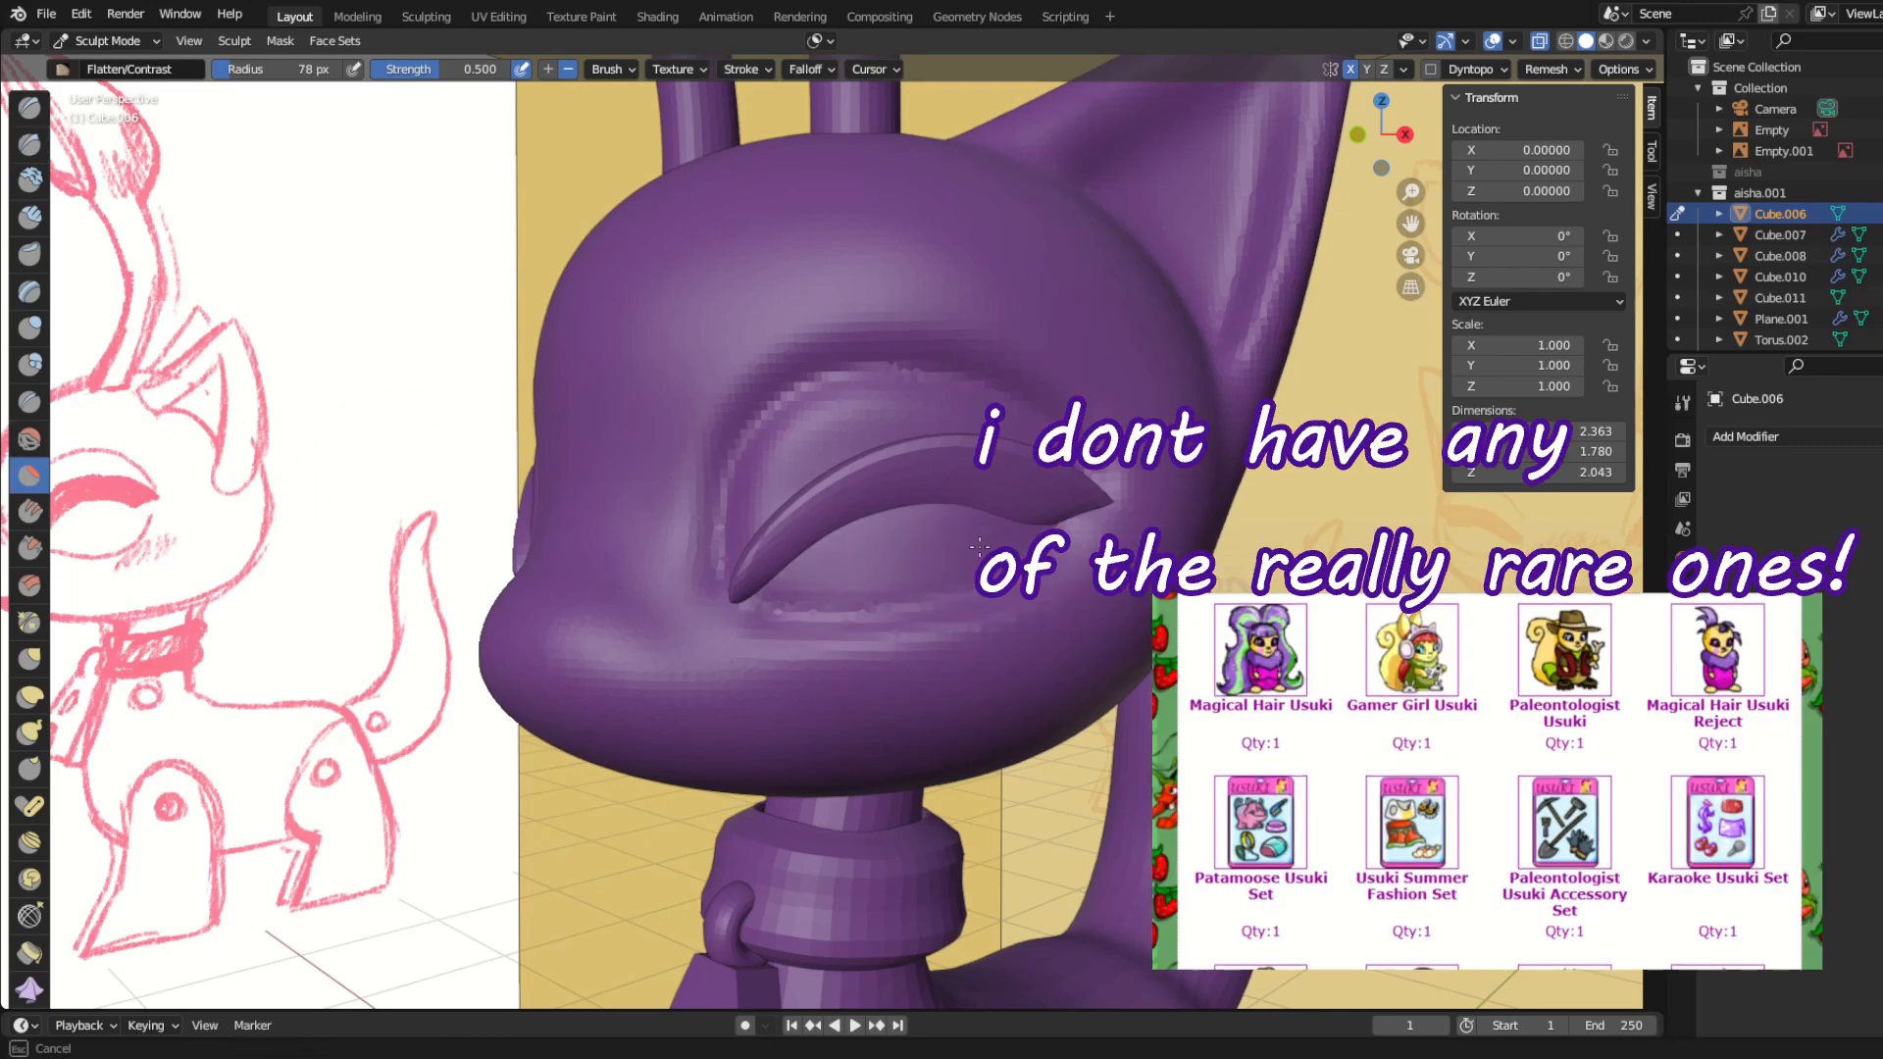
Step: Smooth the face surface along the lower edge of the eyelash with the Smooth brush
left_click(29, 438)
scroll(1075, 557, "up", 3)
mouse_move(1075, 557)
left_mouse_down()
mouse_move(745, 628)
mouse_move(726, 392)
mouse_move(942, 285)
mouse_move(749, 609)
left_mouse_up()
scroll(749, 609, "down", 6)
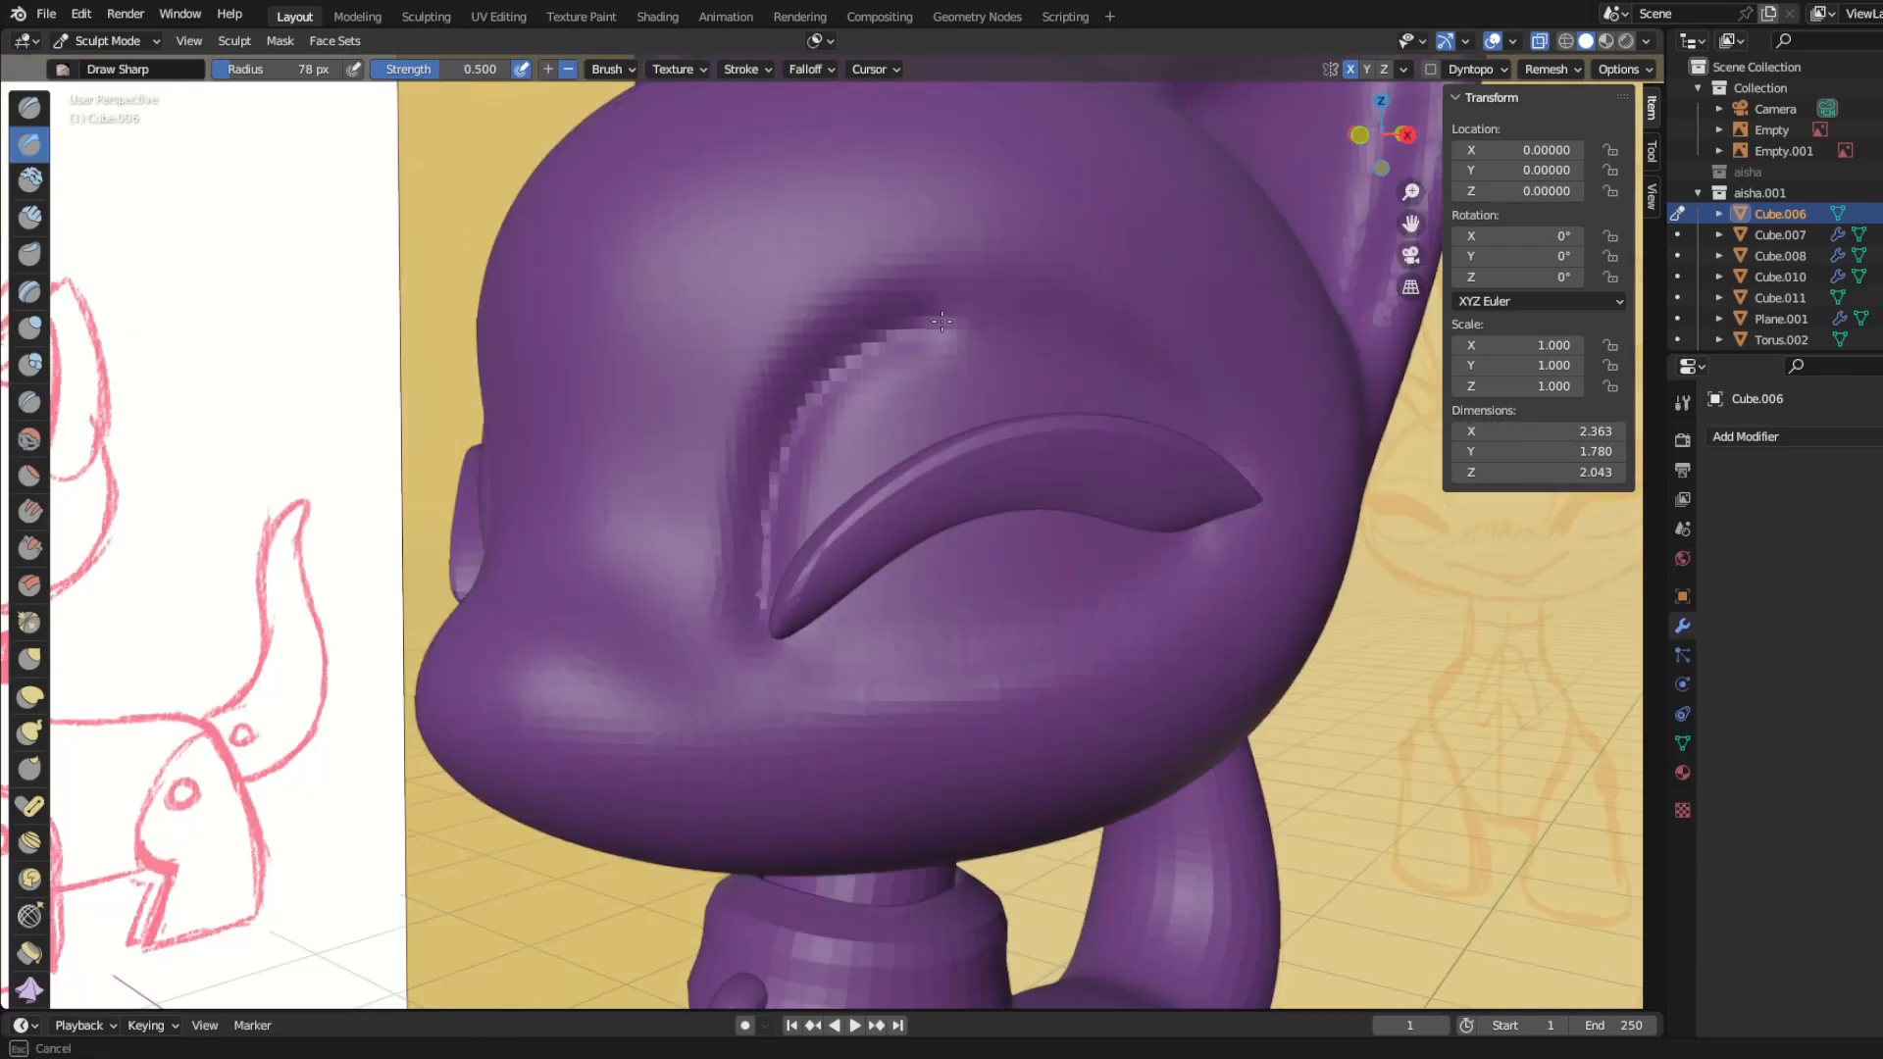
Step: Carve the eye-socket crease above and below the eyelash with the Draw Sharp brush at 78 px radius and 0.500 strength
scroll(970, 484, "down", 8)
mouse_move(549, 422)
middle_mouse_down()
mouse_move(651, 413)
mouse_move(580, 408)
middle_mouse_up()
scroll(883, 588, "up", 8)
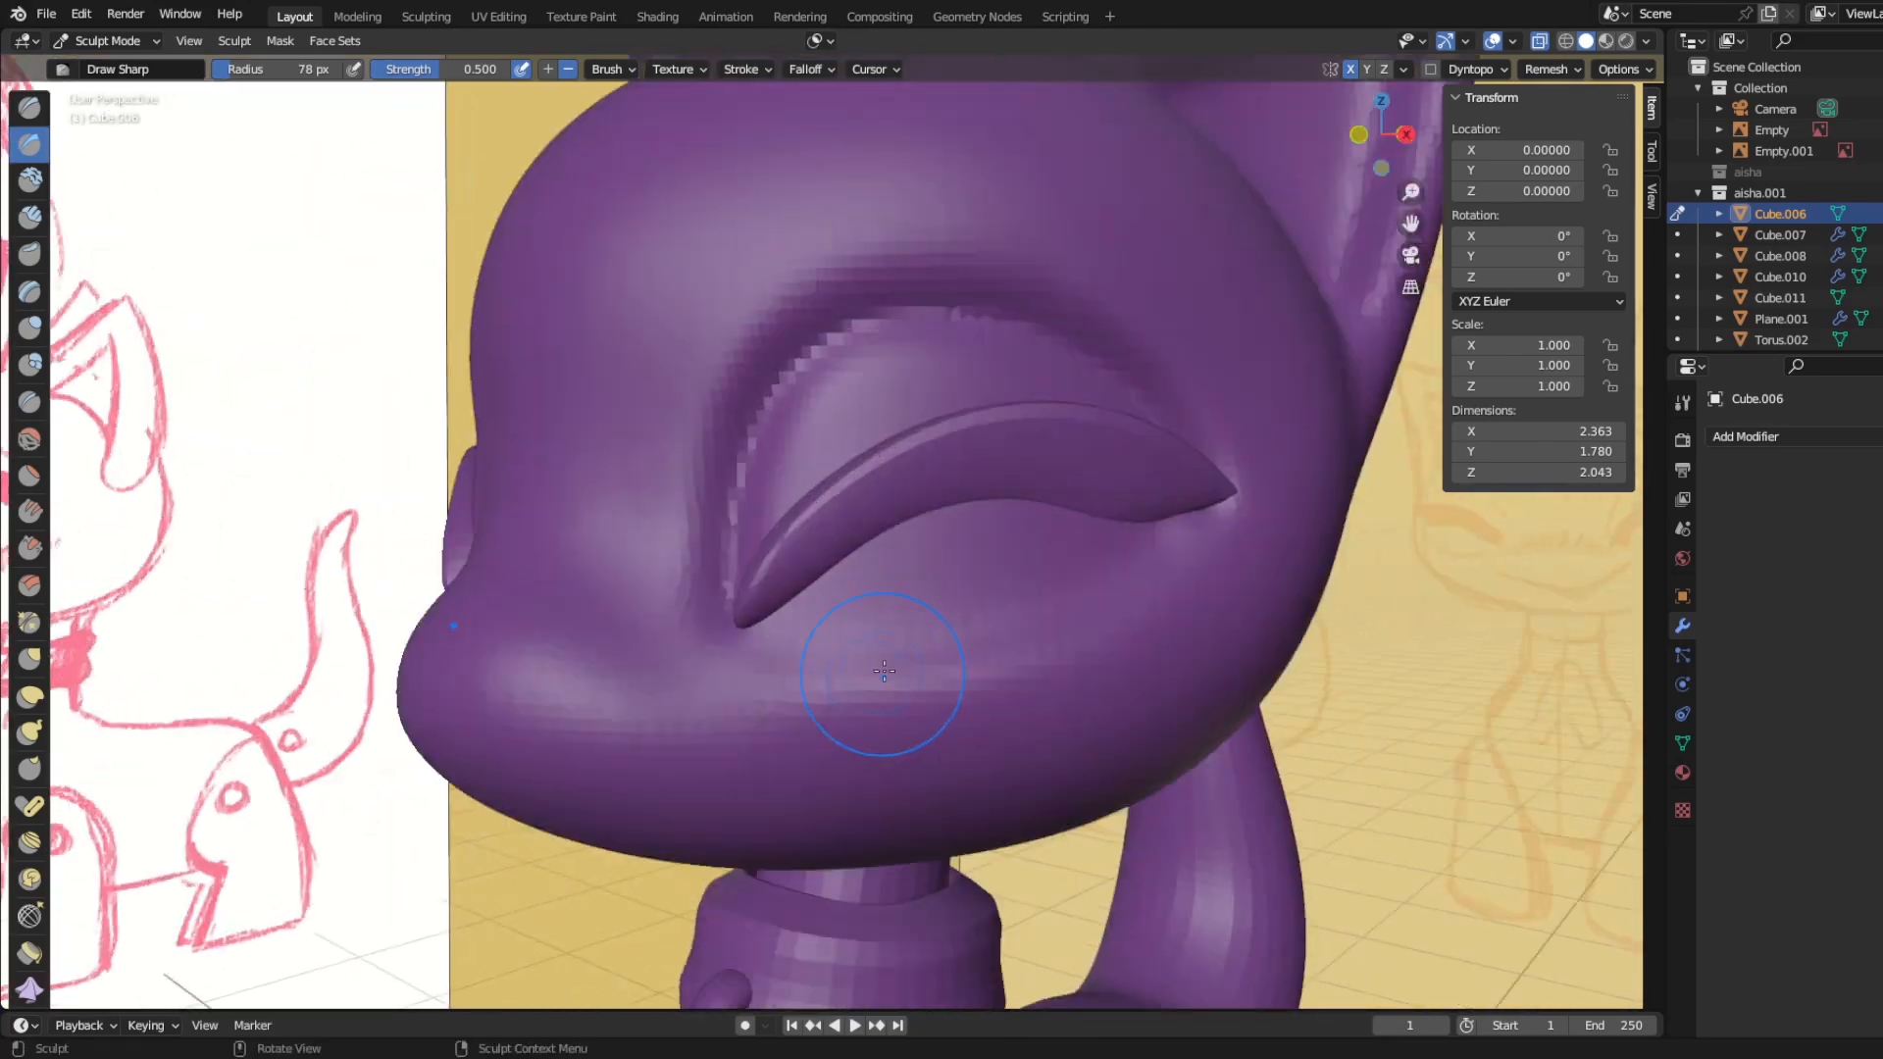
left_click_drag(883, 673, 1197, 559)
middle_click_drag(746, 628, 628, 638)
key("ctrl+z")
Step: Set the Draw Sharp strength to 0.152 and refine the crease below the eyelash
left_click_drag(456, 70, 415, 69)
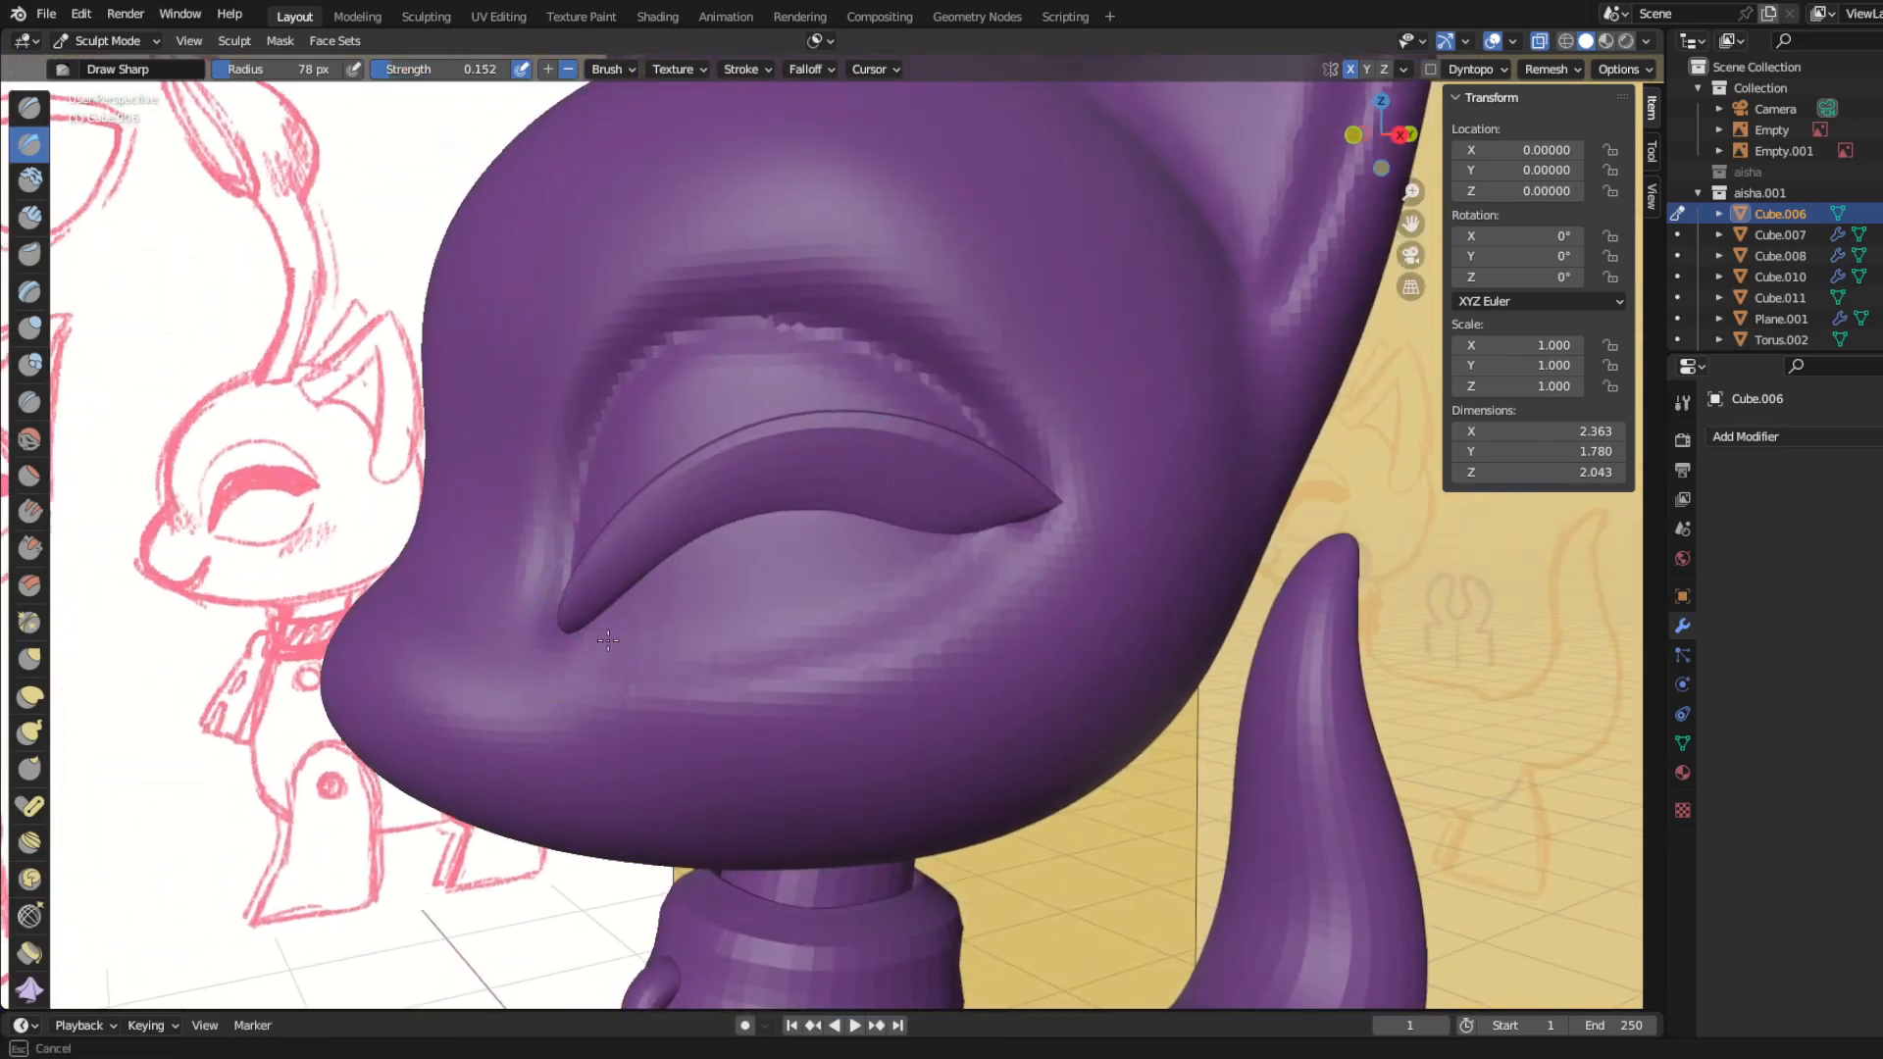
middle_click_drag(569, 625, 333, 467)
scroll(333, 467, "down", 2)
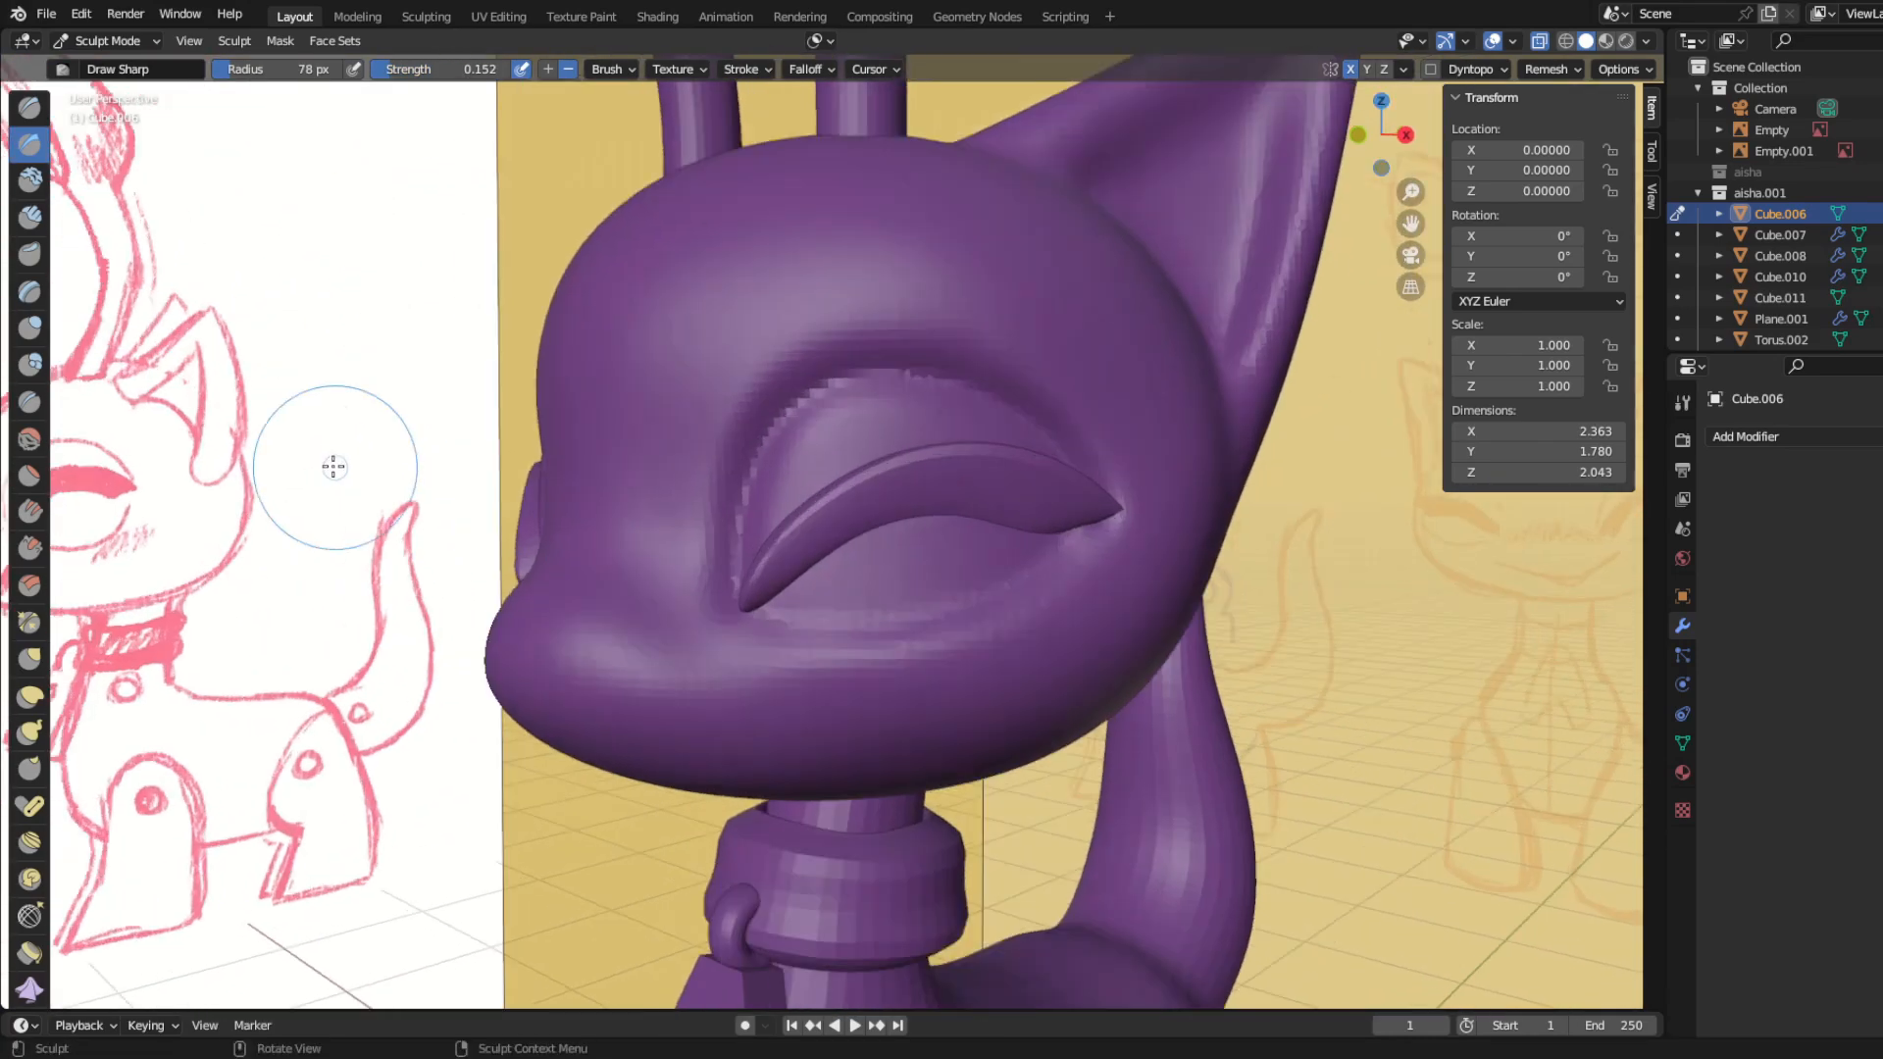
left_click_drag(928, 685, 991, 671)
middle_click_drag(863, 775, 849, 829)
Step: Smooth the eye socket around and below the eyelash with the Smooth brush at 78 px radius and 0.322 strength
scroll(785, 834, "up", 4)
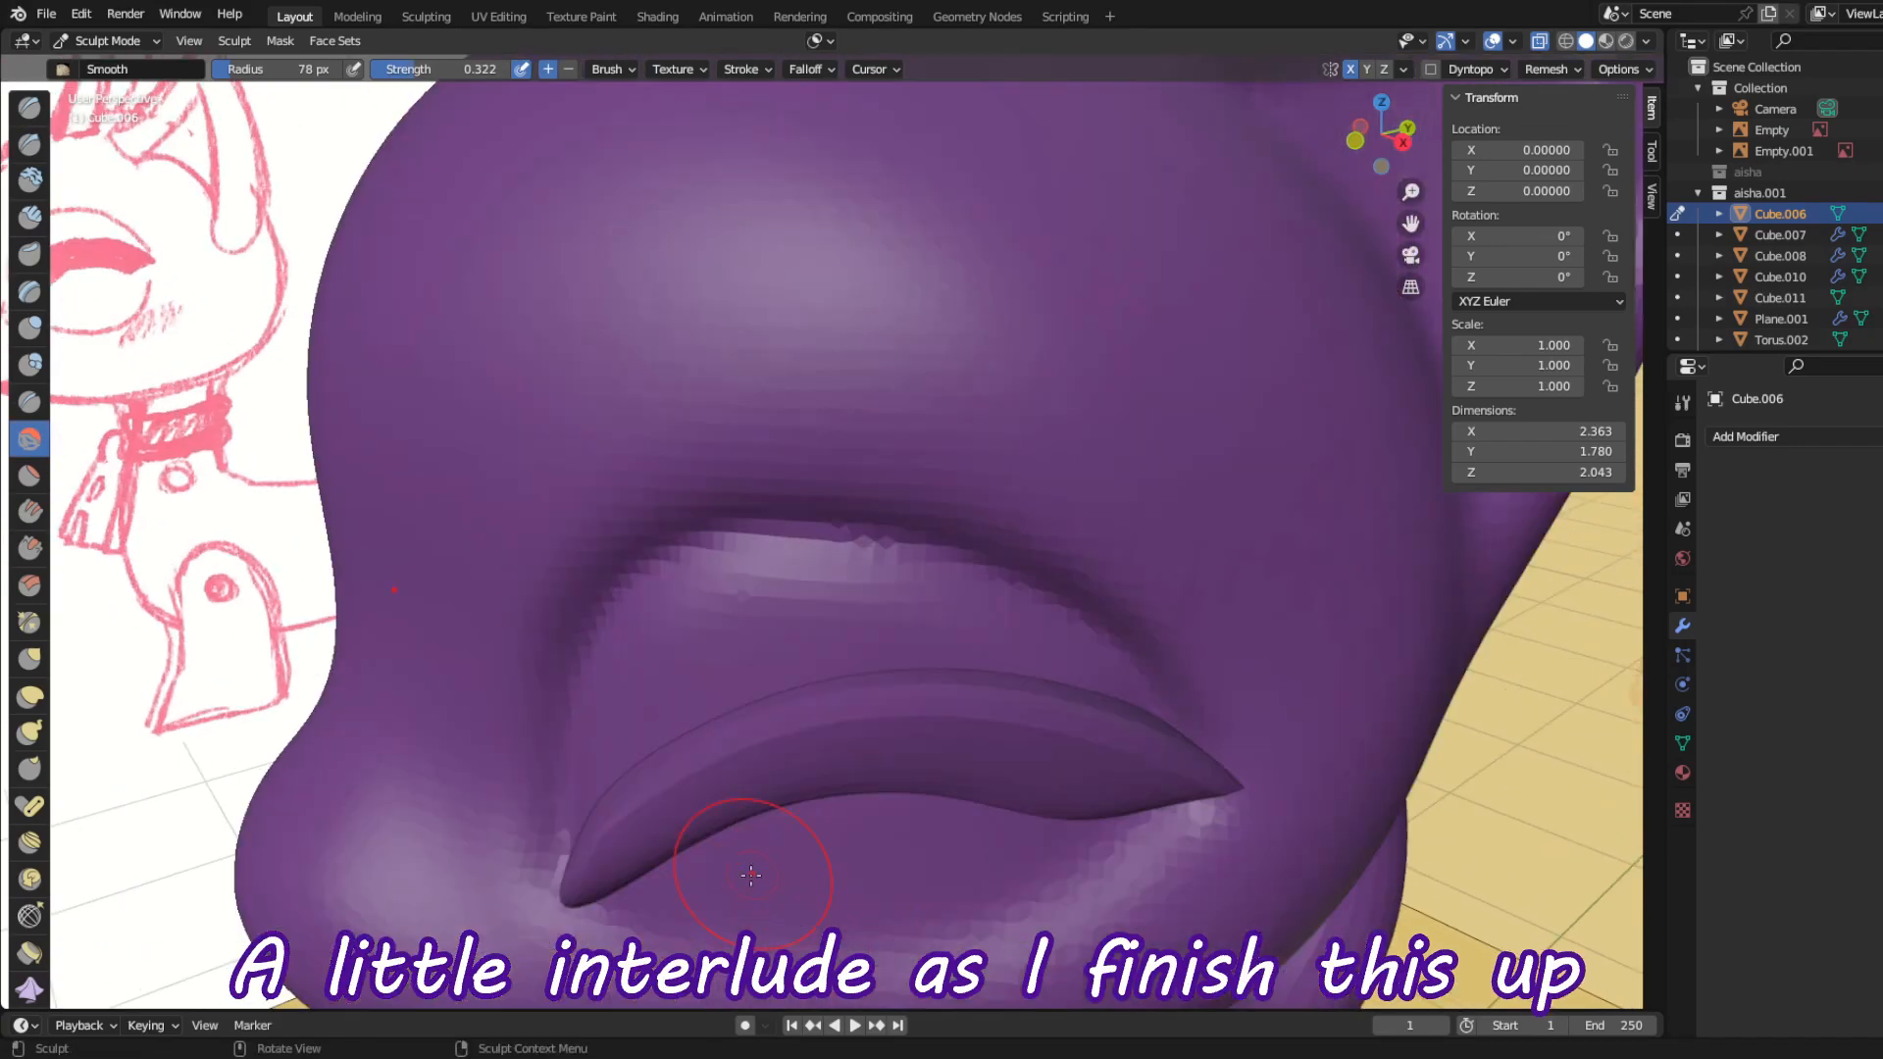
left_click_drag(736, 863, 980, 863)
scroll(1032, 826, "down", 4)
middle_click_drag(725, 582, 775, 527)
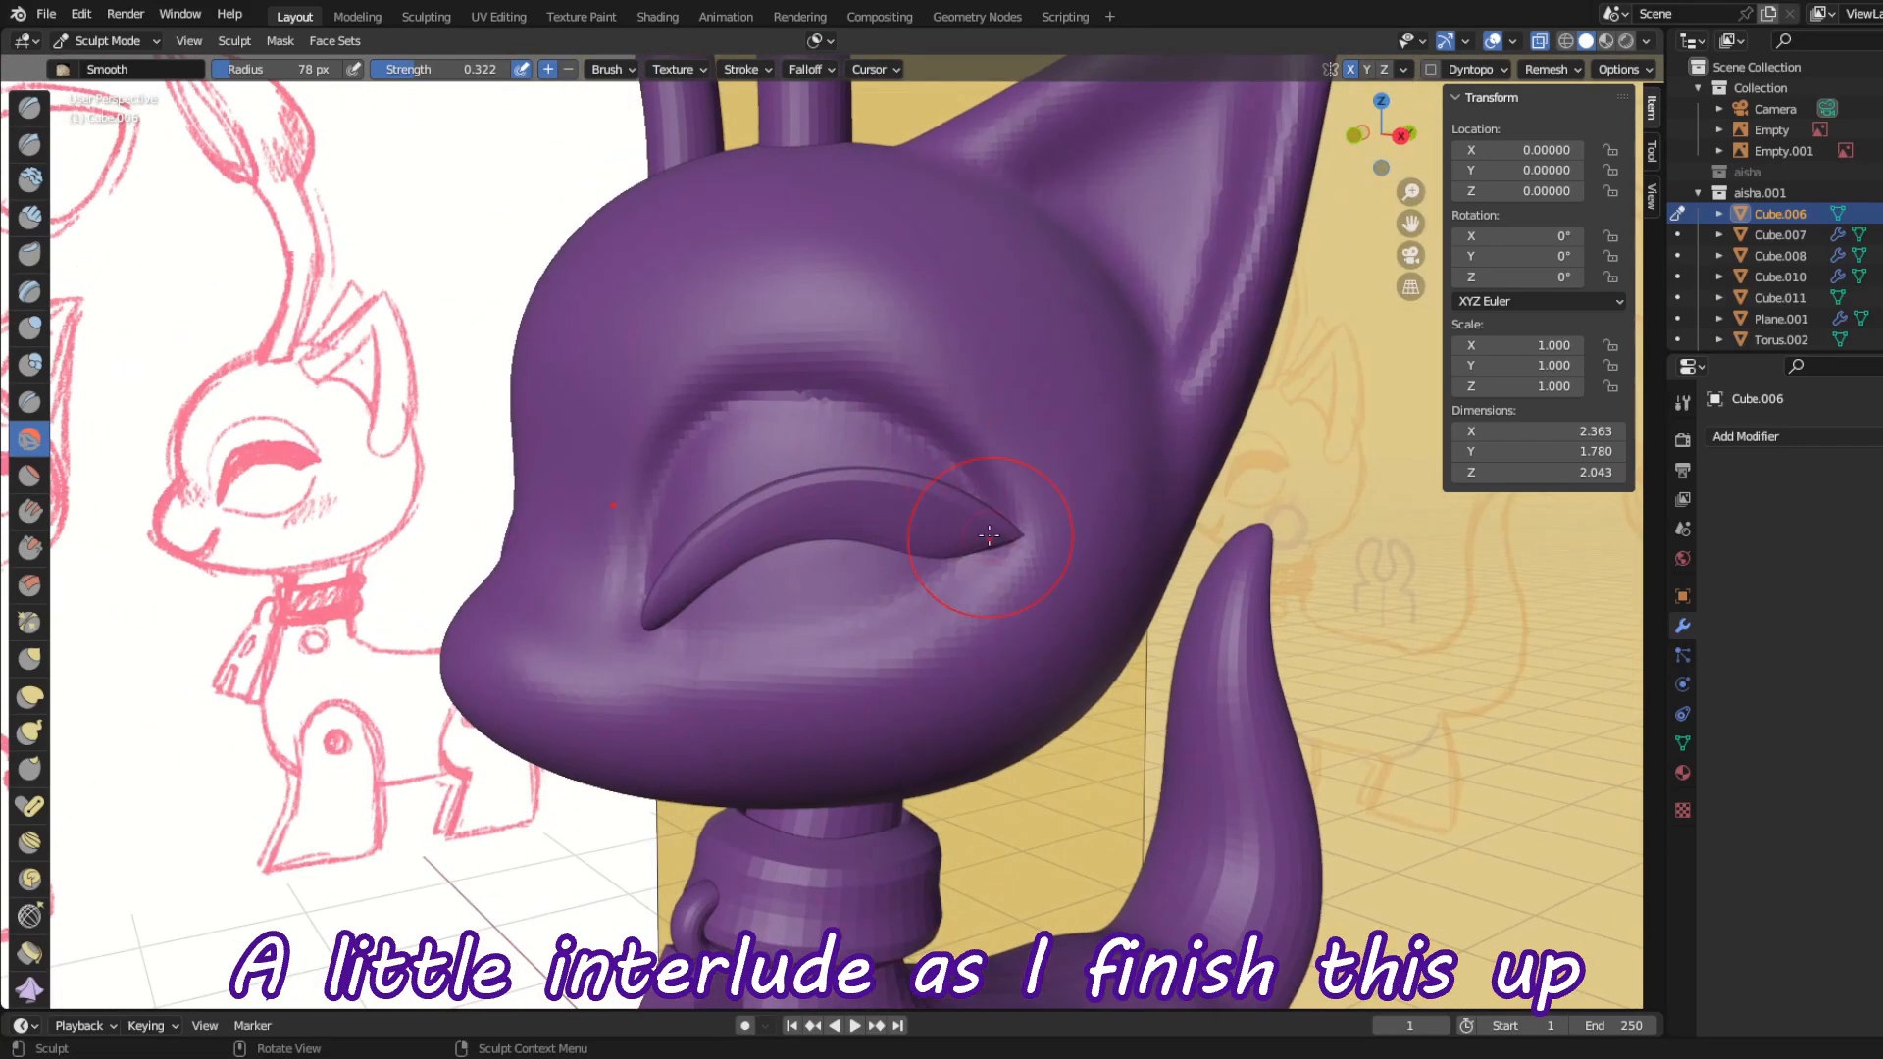
middle_click_drag(997, 530, 1039, 549)
scroll(1098, 588, "up", 5)
middle_click_drag(1042, 559, 1042, 559)
Step: Puff out the cheek beneath the eyelash with the Inflate/Deflate brush at 78 px radius and 0.500 strength
key("i")
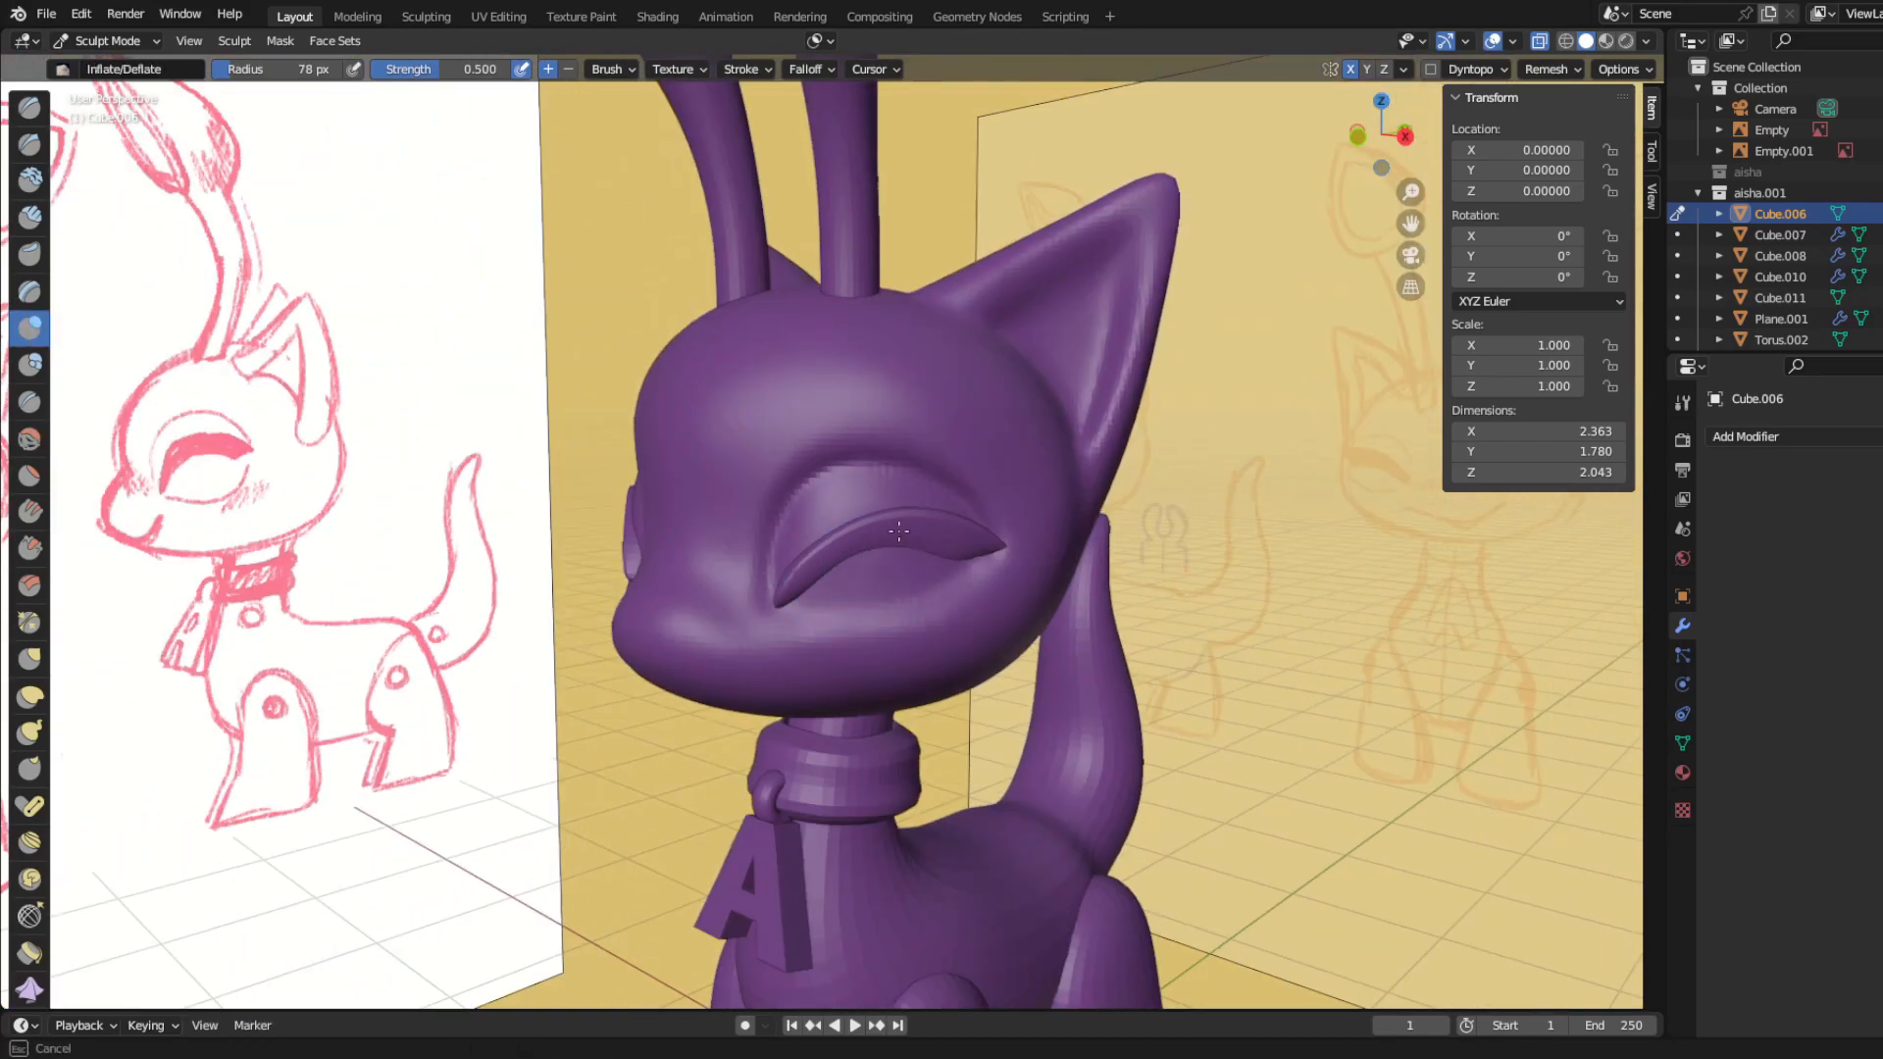
mouse_move(925, 600)
middle_mouse_down()
mouse_move(1049, 581)
mouse_move(925, 588)
mouse_move(988, 636)
middle_mouse_up()
scroll(925, 599, "up", 3)
scroll(988, 637, "up", 3)
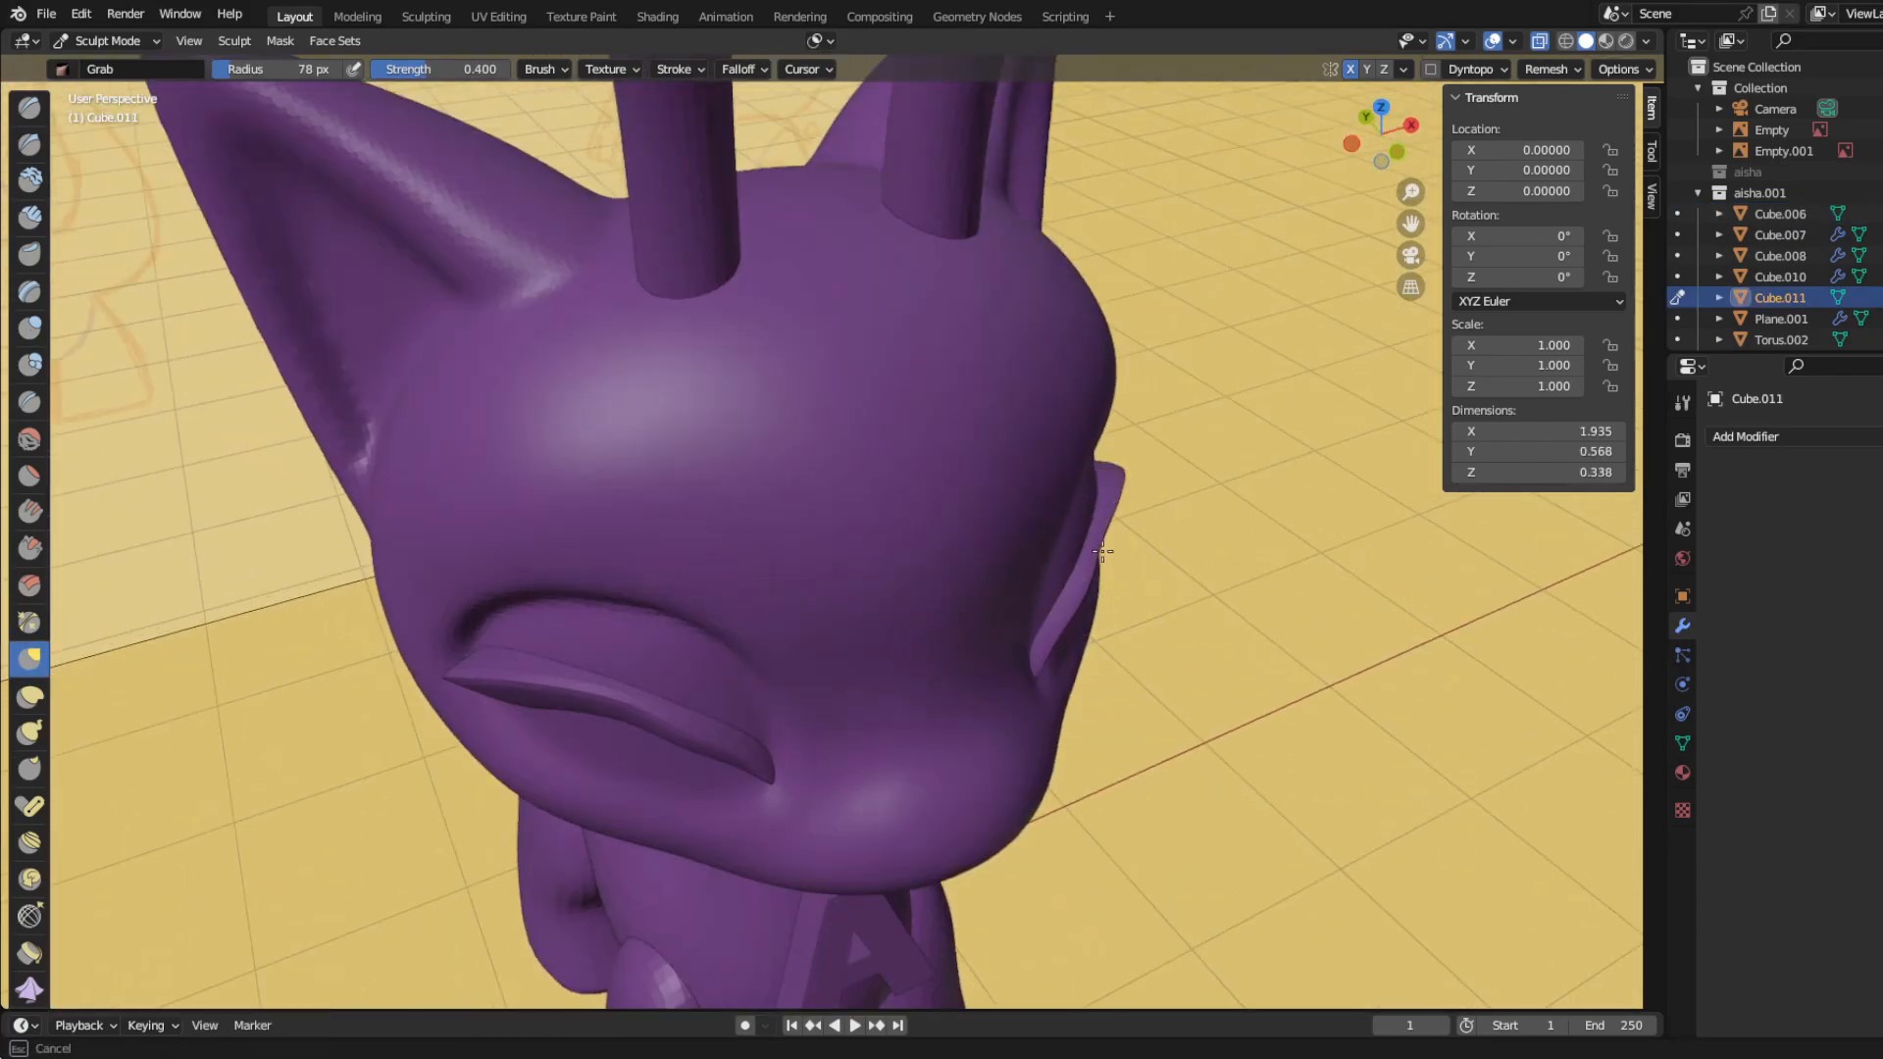
Step: Fit the eyelashes more closely to the head with the Grab brush at 78 px radius and 0.400 strength
scroll(1062, 598, "down", 1)
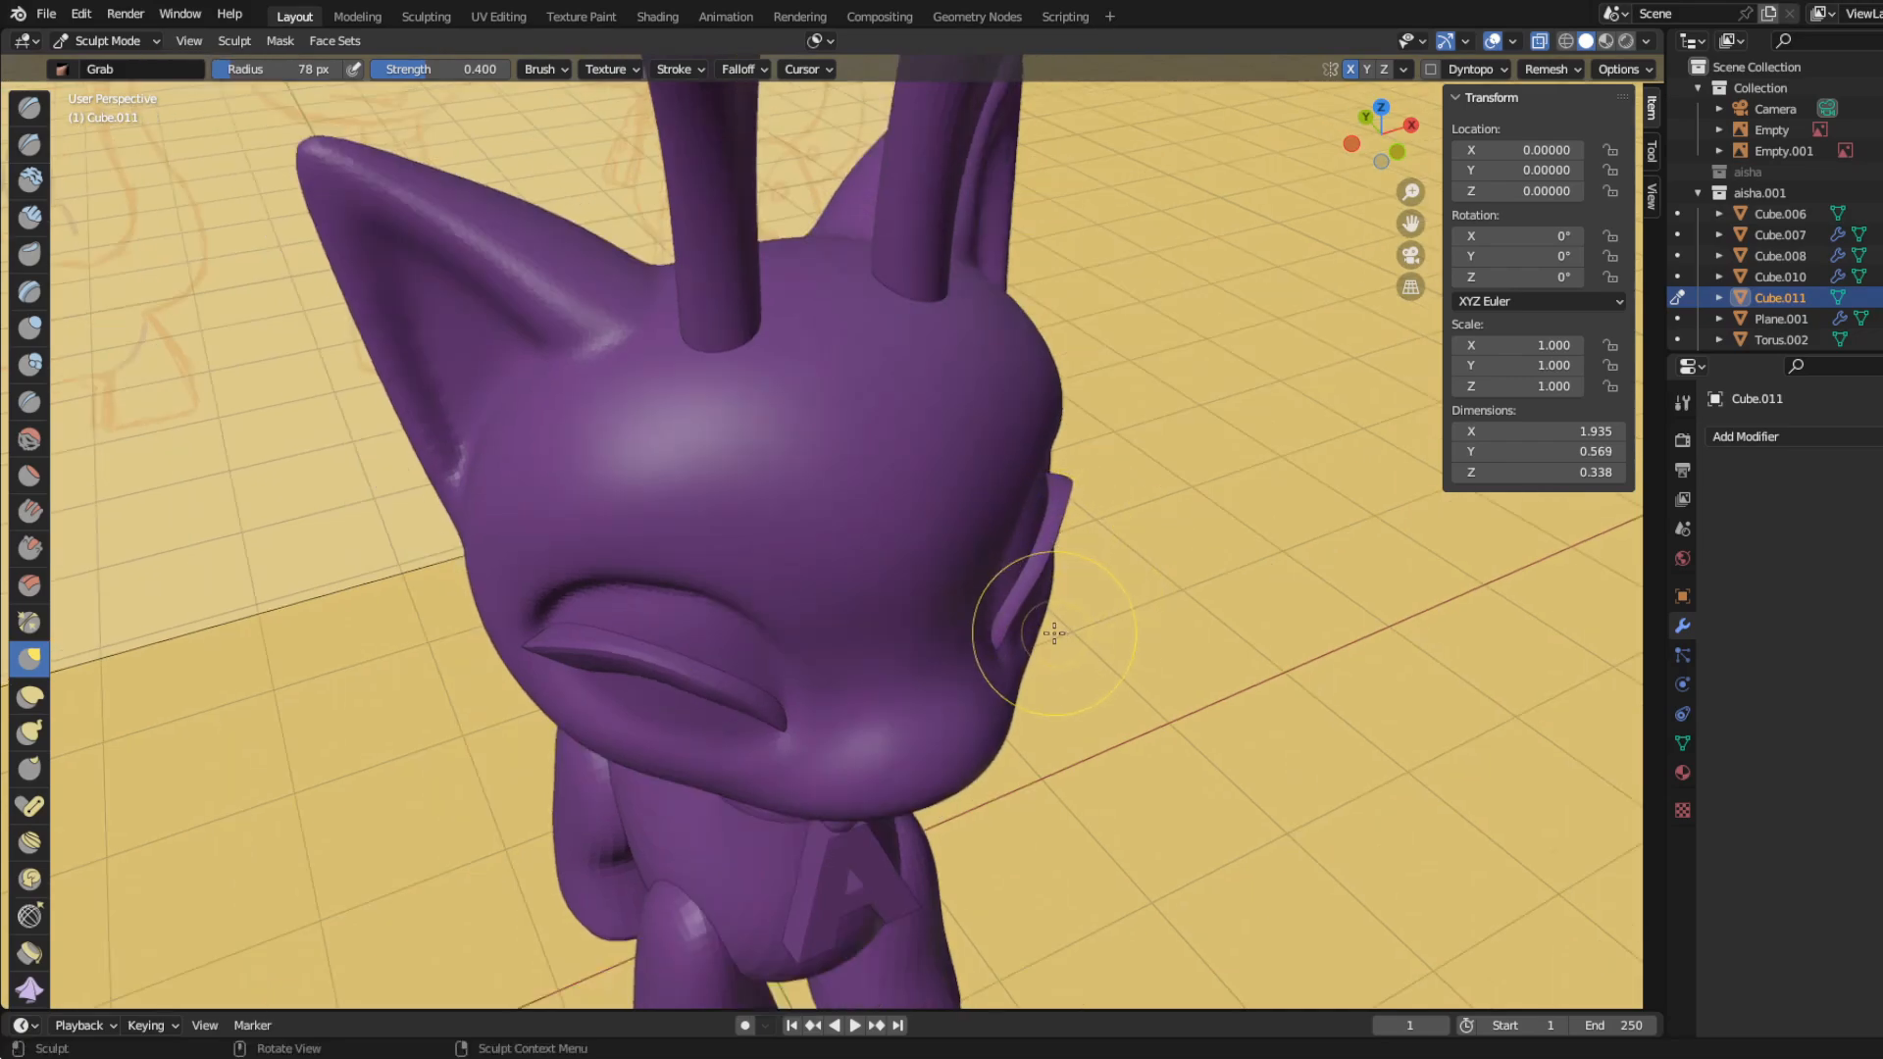
scroll(1054, 634, "up", 1)
left_click_drag(1038, 673, 1023, 671)
mouse_move(775, 599)
middle_mouse_down()
mouse_move(734, 469)
mouse_move(778, 456)
middle_mouse_up()
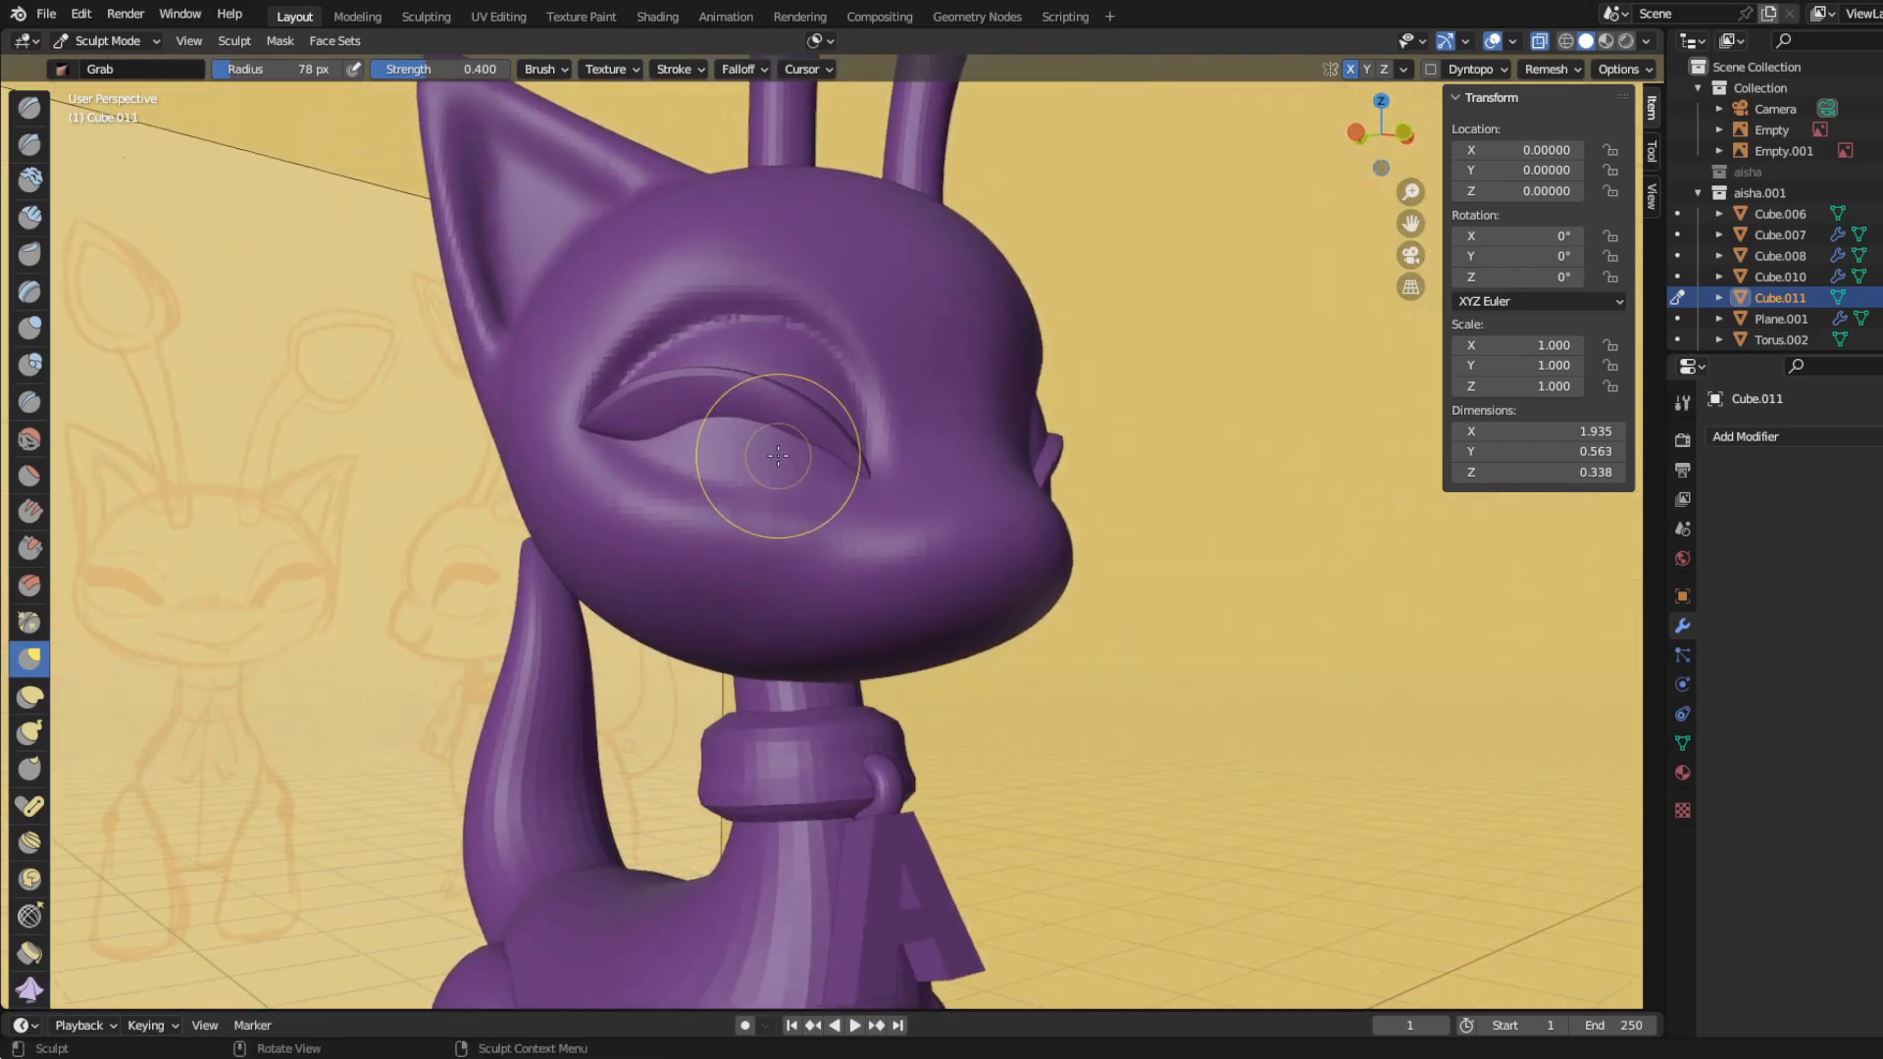
scroll(777, 456, "down", 3)
scroll(734, 527, "up", 2)
left_click_drag(662, 453, 671, 443)
left_click_drag(671, 443, 677, 437)
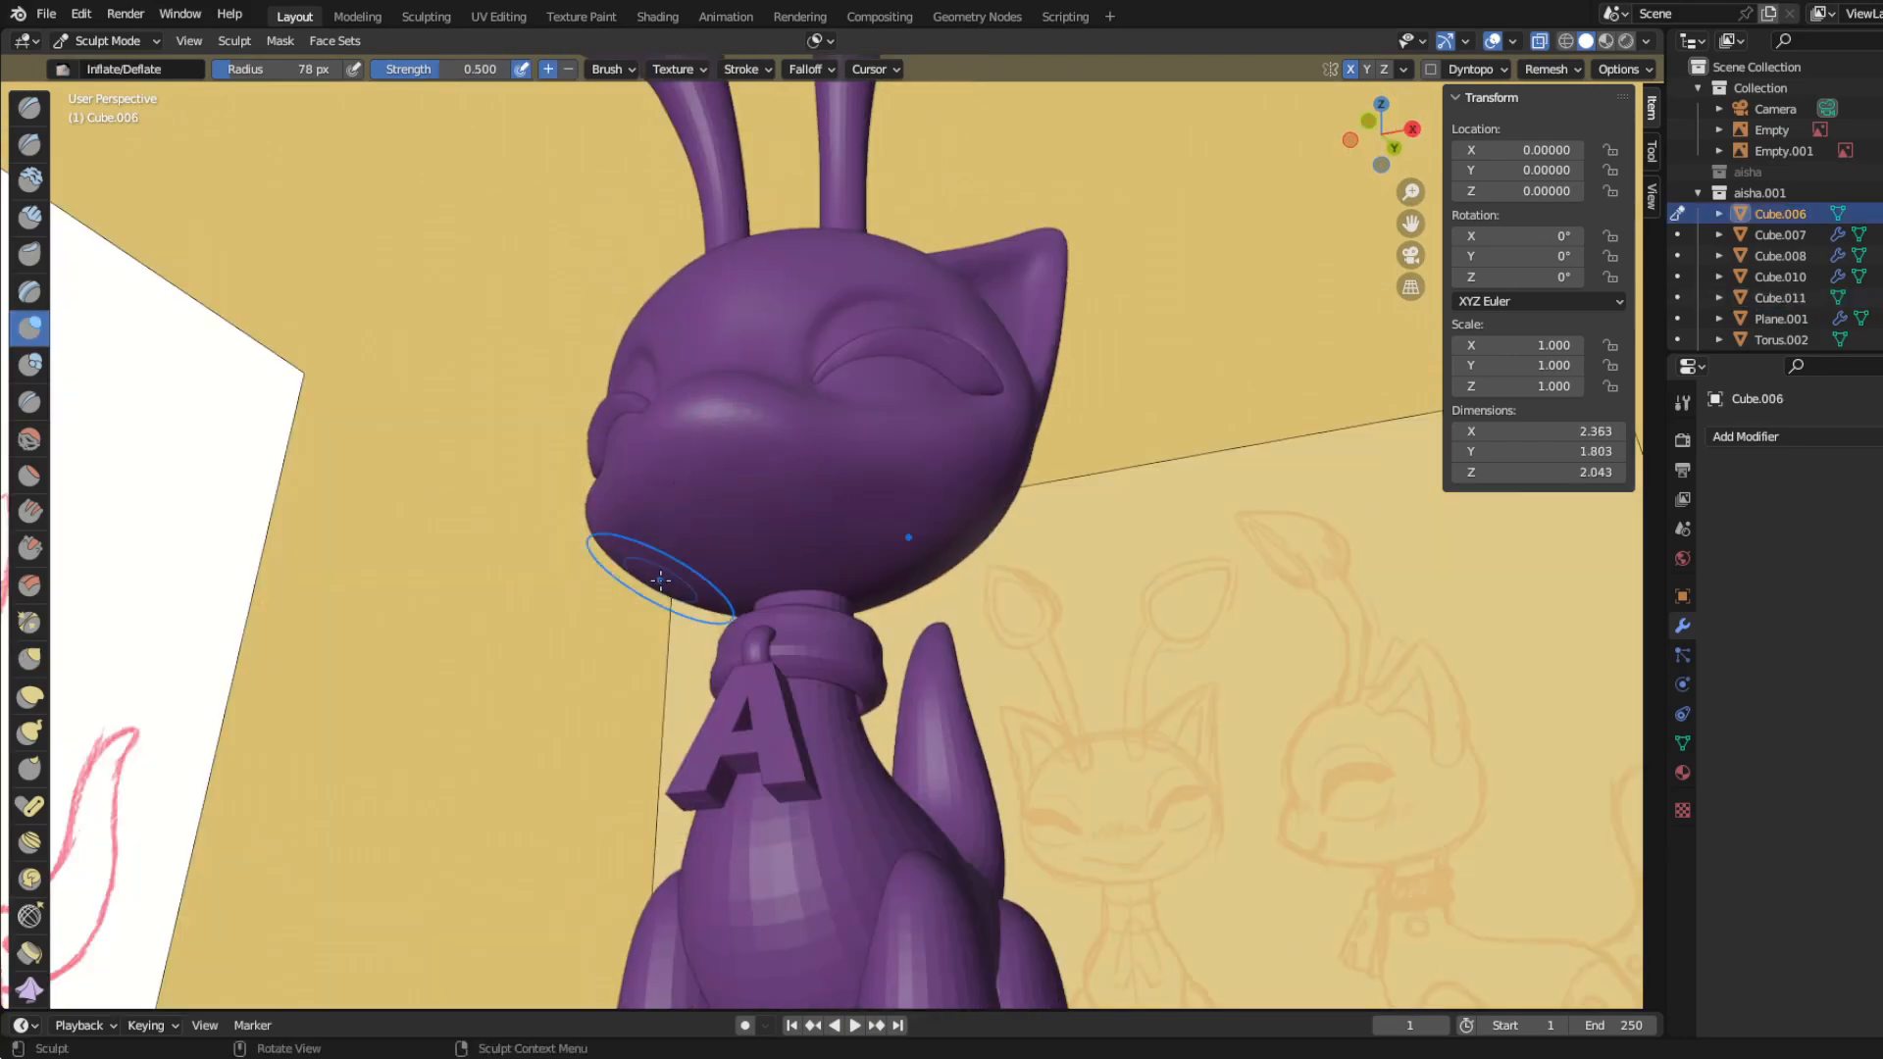
Step: Shape the underside of the muzzle with the Inflate/Deflate brush at 78 px radius and 0.500 strength
middle_click_drag(662, 571, 746, 628)
scroll(848, 655, "up", 3)
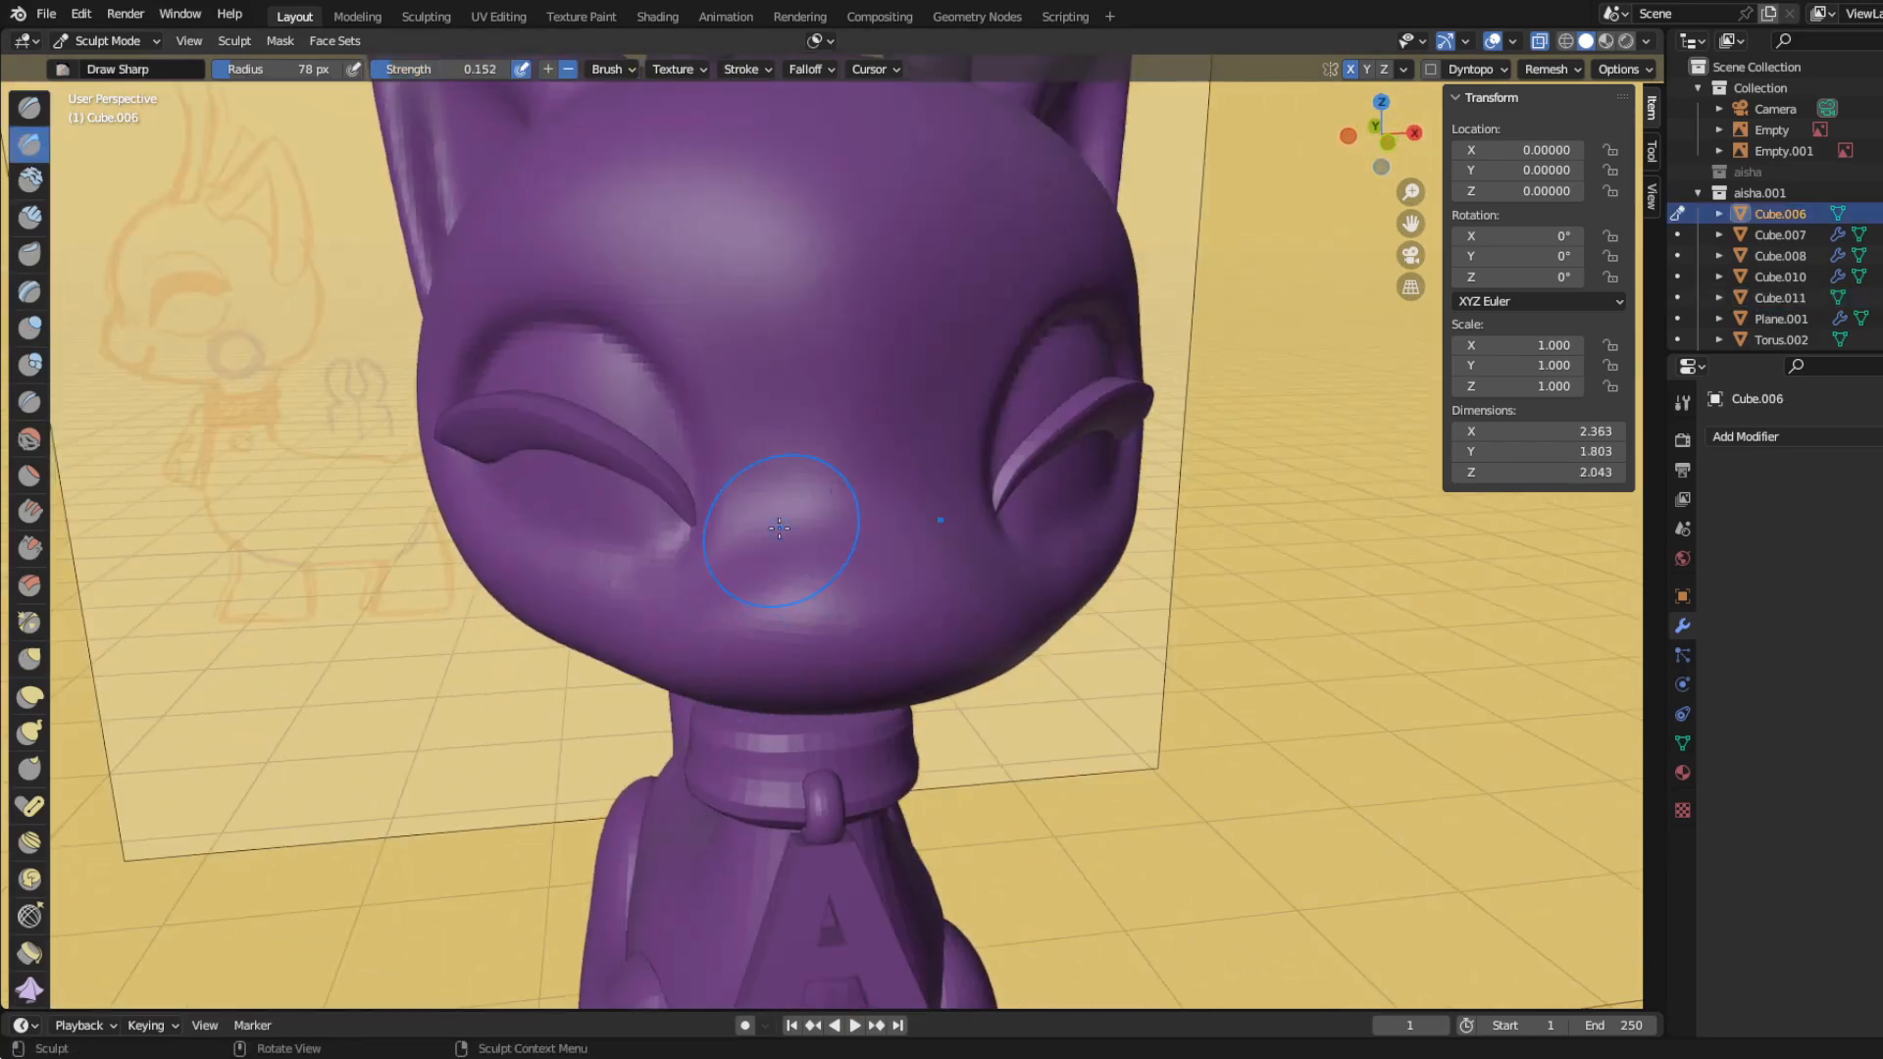
middle_click_drag(778, 519, 601, 480)
scroll(601, 480, "up", 3)
Step: Start a mouth line on the muzzle in front view with the Draw Sharp brush at 78 px radius and 0.152 strength
key("KP_1")
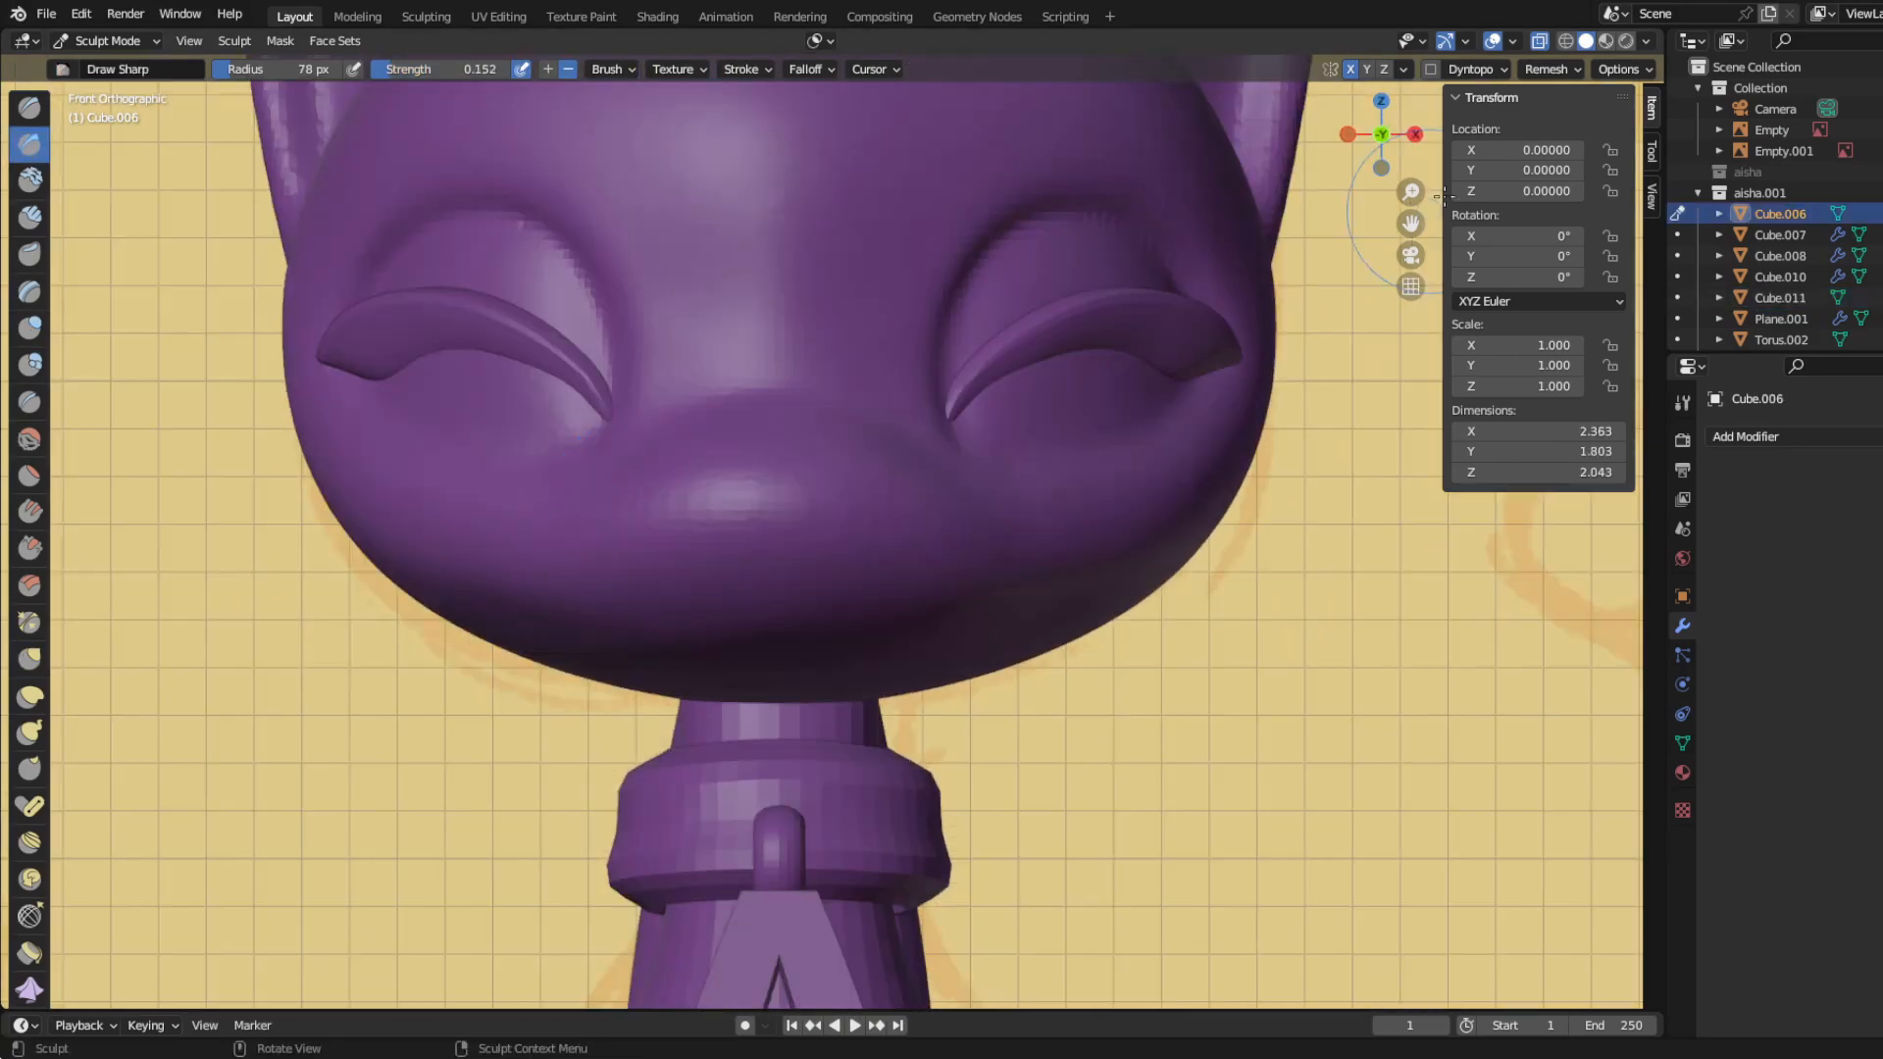
left_click(1646, 42)
mouse_move(1692, 512)
left_mouse_down()
mouse_move(1609, 512)
mouse_move(1765, 518)
left_mouse_up()
left_click(1645, 42)
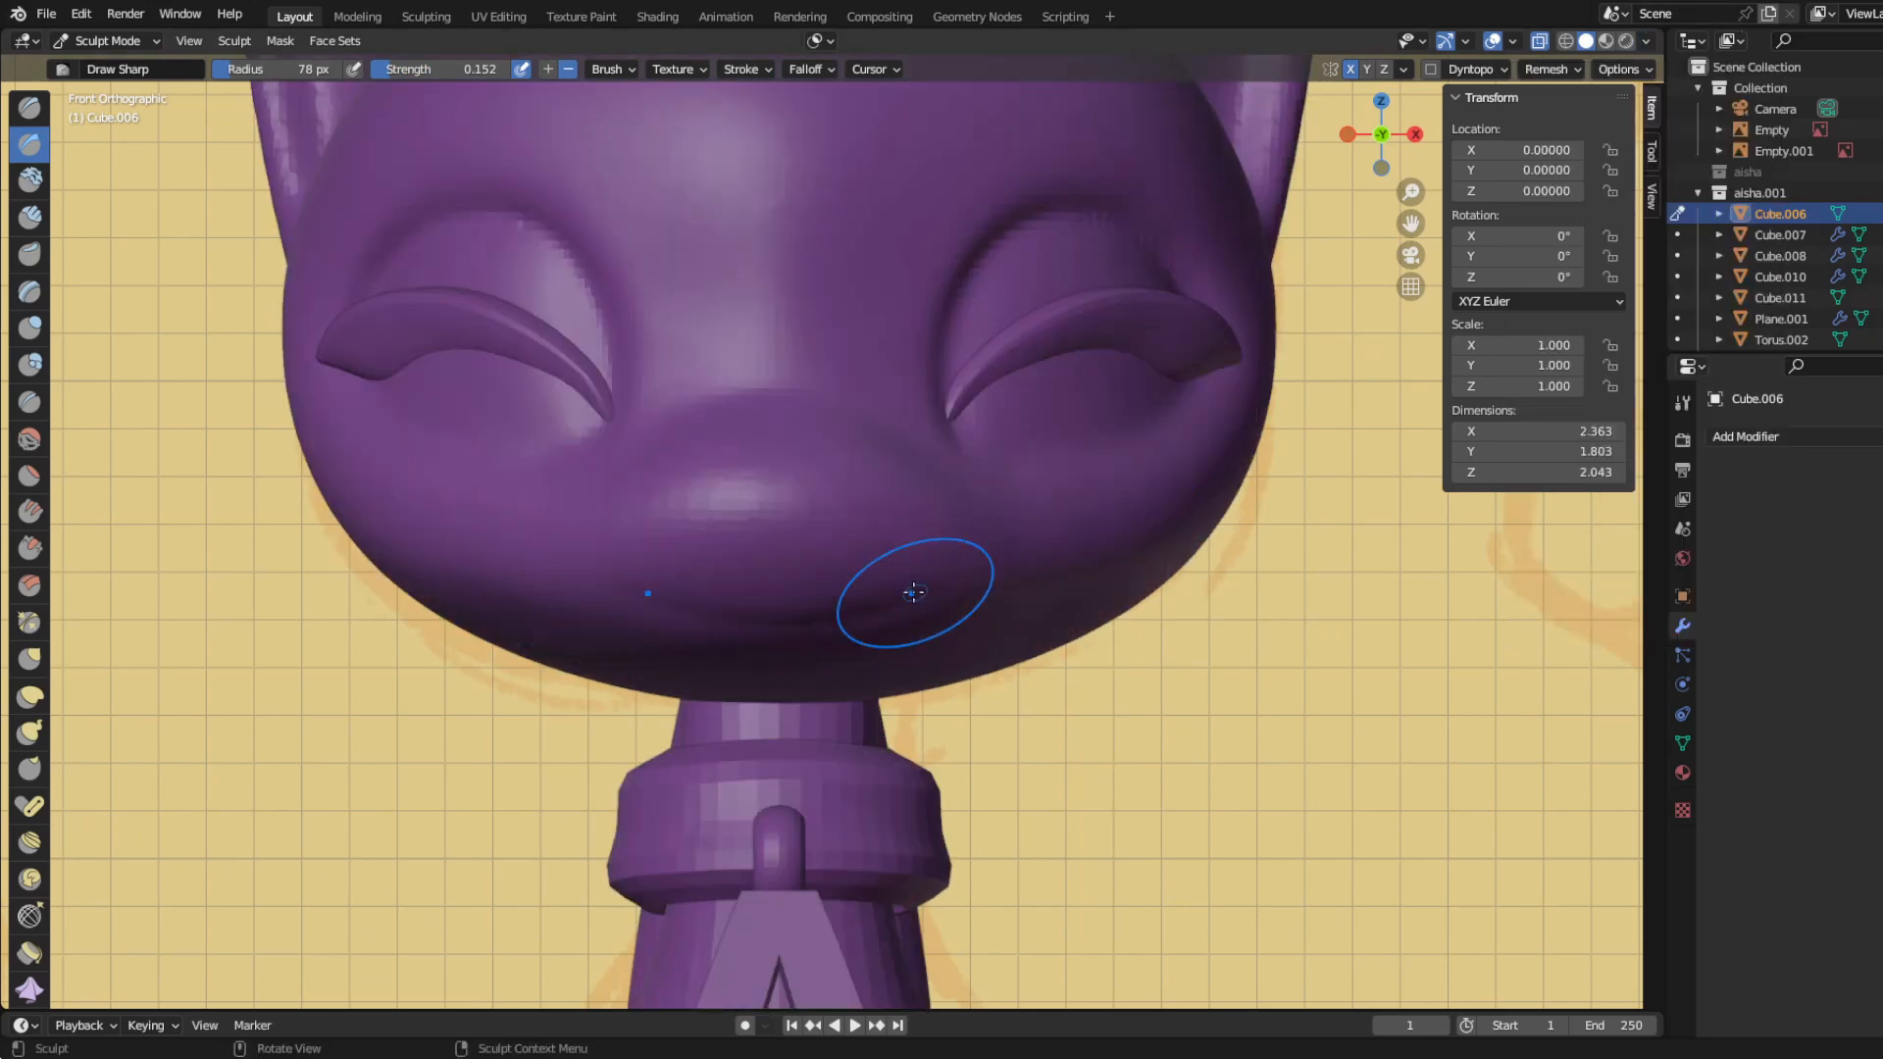
middle_click_drag(912, 593, 945, 559)
scroll(577, 378, "up", 2)
left_click_drag(994, 482, 1198, 461)
scroll(785, 431, "down", 2)
mouse_move(779, 432)
middle_mouse_down()
mouse_move(747, 424)
mouse_move(743, 387)
middle_mouse_up()
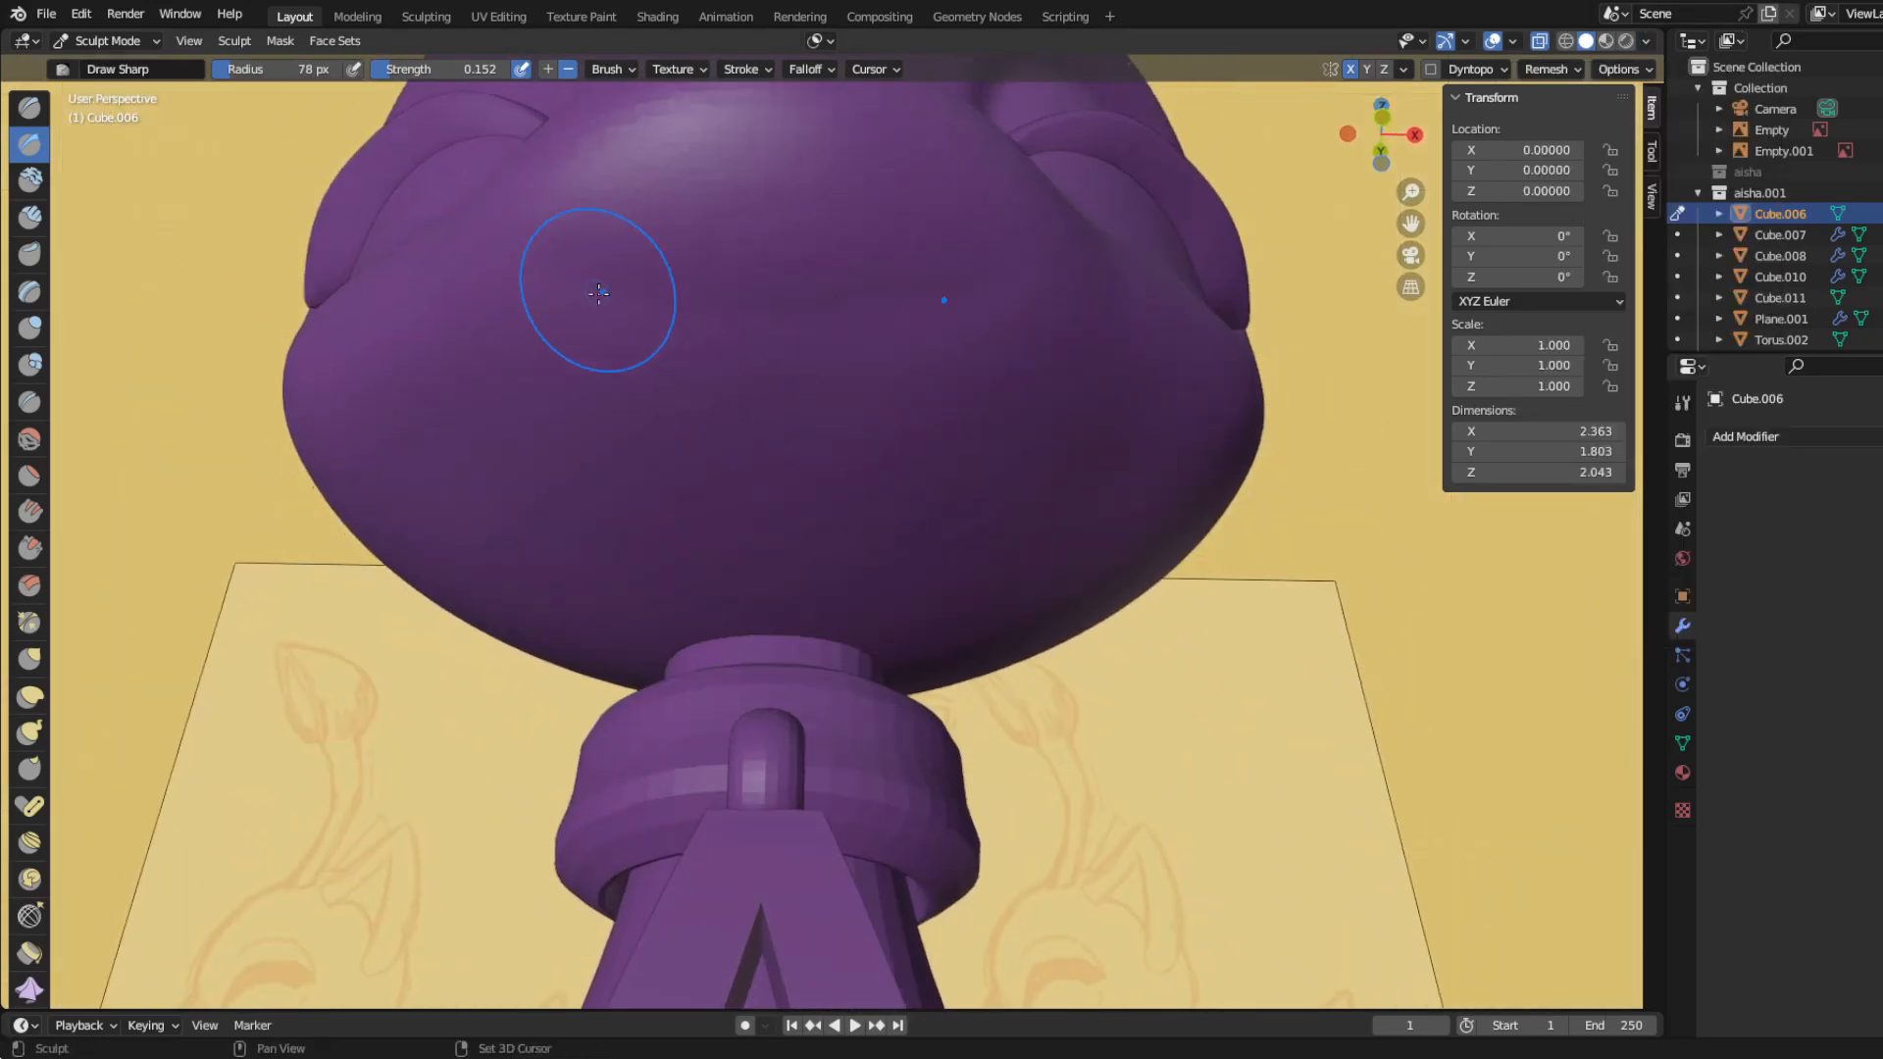
Step: Extend the mouth line into an upturned smile across the lower muzzle
middle_click_drag(593, 298, 598, 387, "shift")
left_click_drag(591, 392, 754, 454)
left_click_drag(635, 426, 587, 389)
middle_click_drag(496, 393, 295, 496)
middle_click_drag(372, 608, 591, 571)
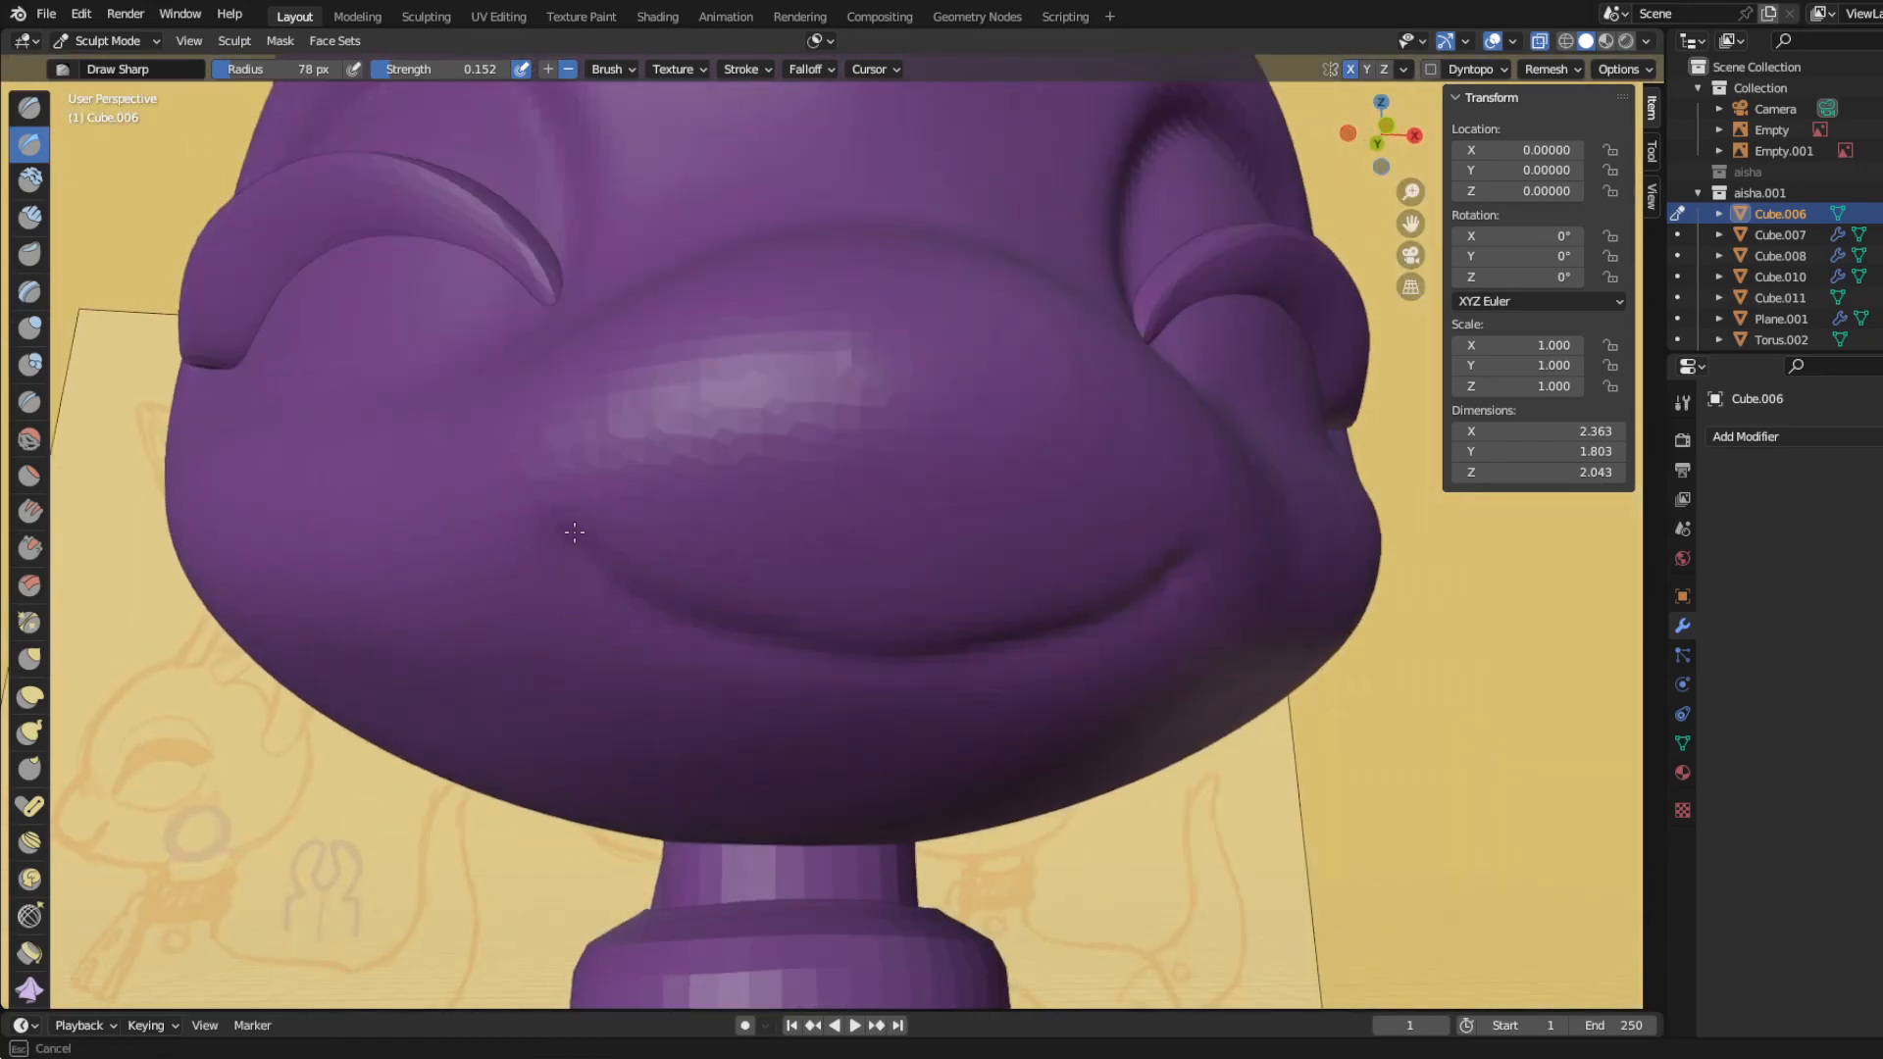
Step: Deepen the mouth corners with the Draw Sharp brush at 0.293 strength
middle_click_drag(1189, 547, 410, 49)
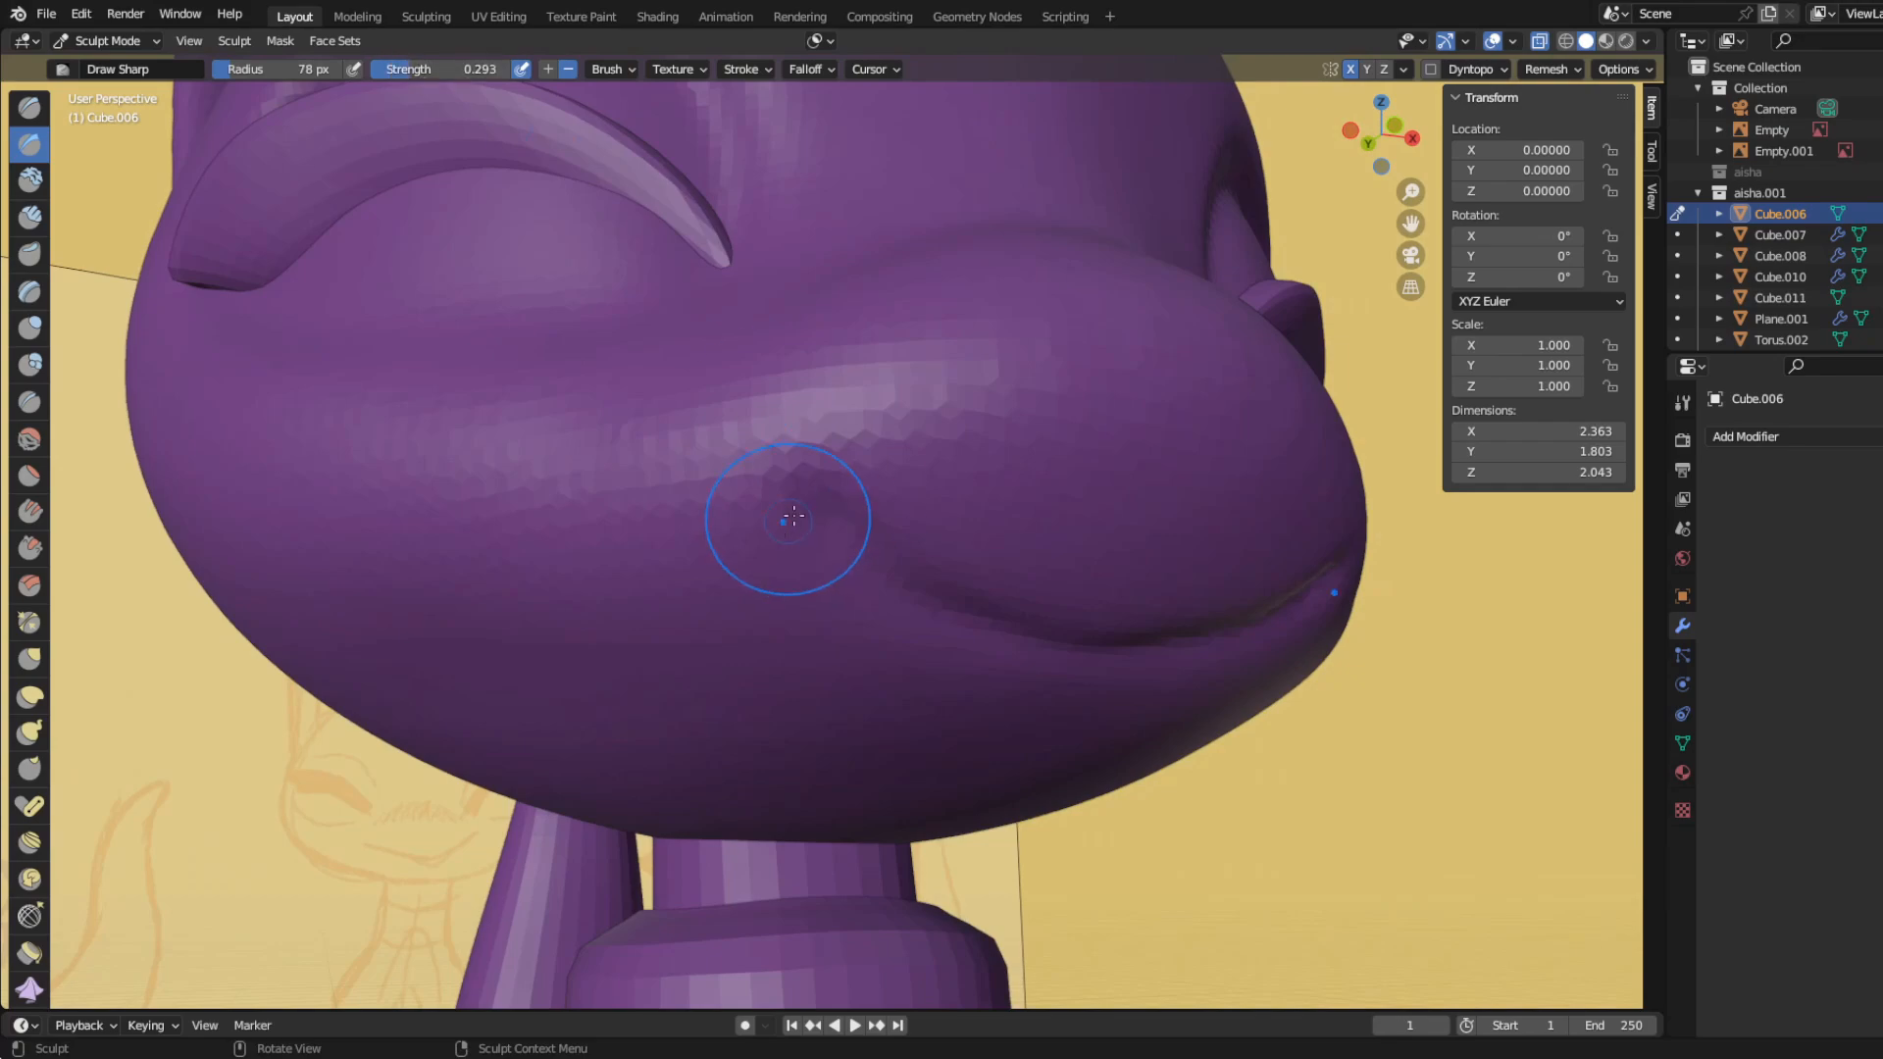
middle_click_drag(869, 530, 706, 317)
left_click_drag(821, 401, 1001, 427)
Step: Smooth the chin and muzzle around the mouth with the Smooth brush at 0.322 strength, and return to Object Mode
scroll(568, 450, "down", 7)
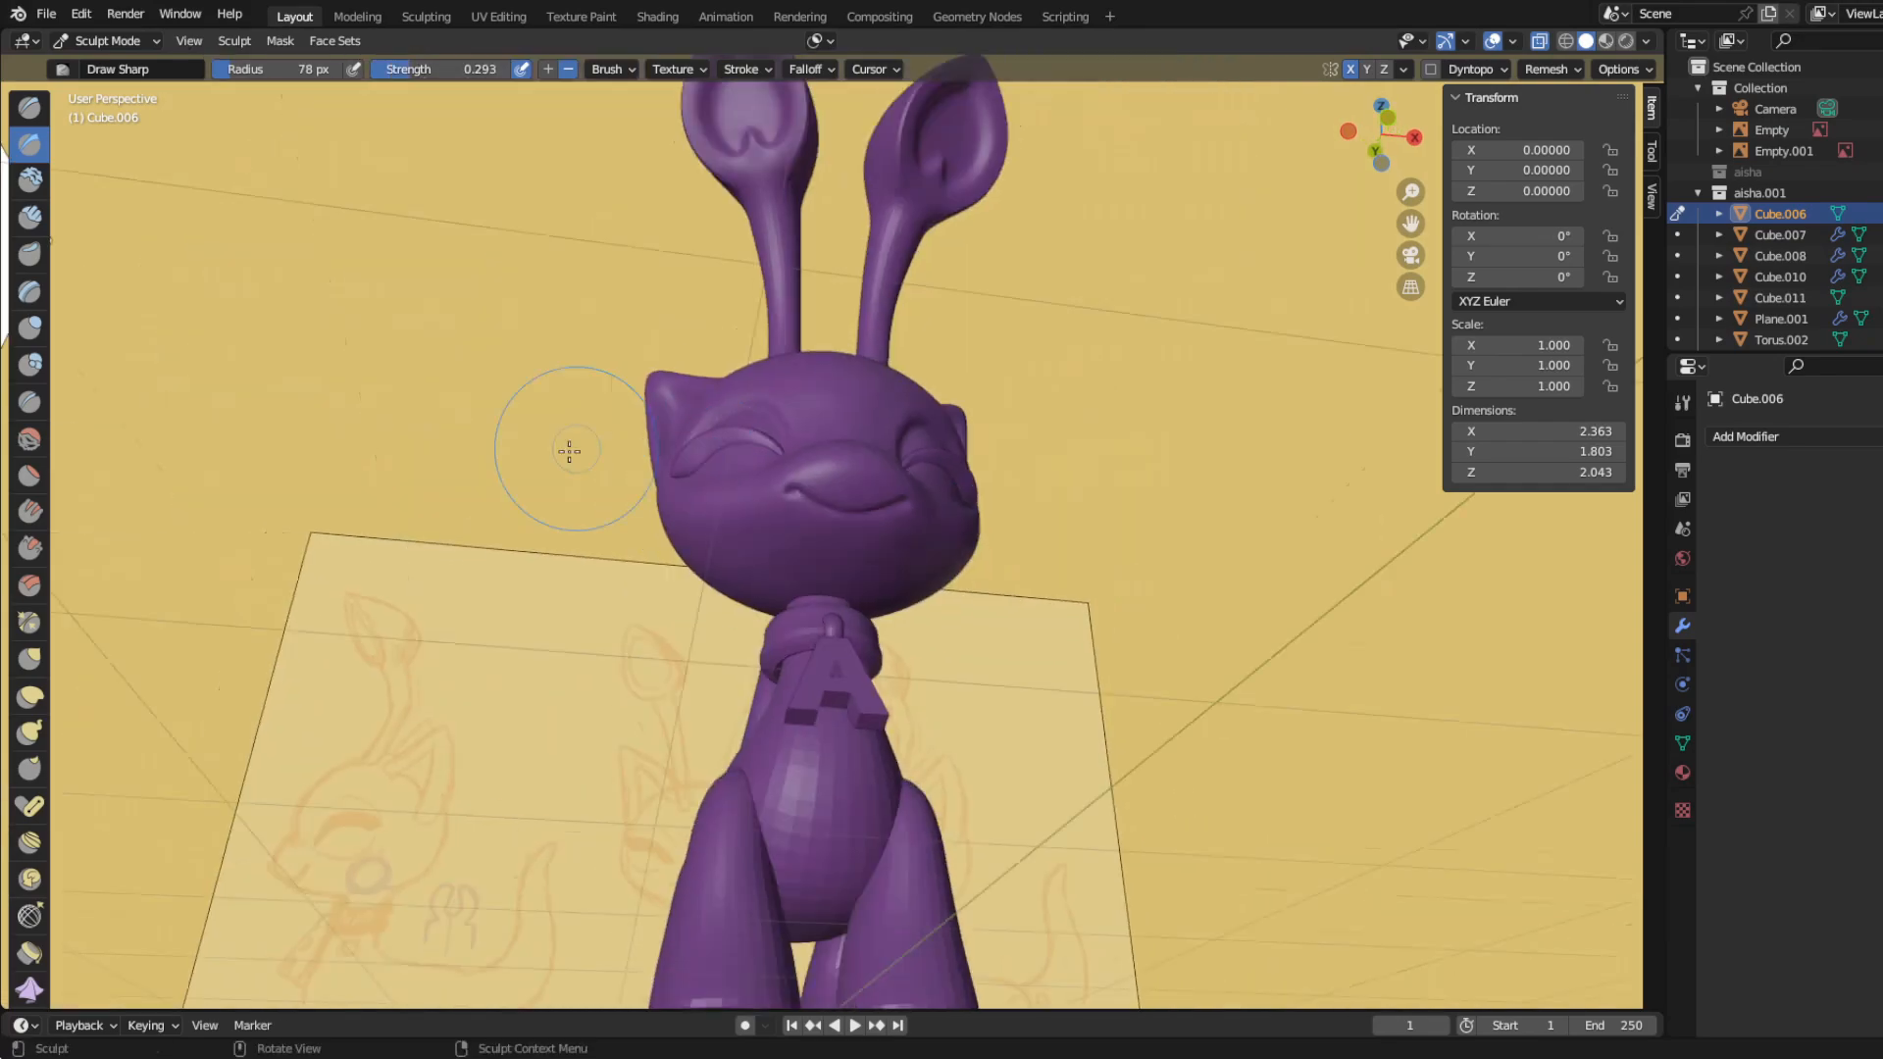
middle_click_drag(567, 450, 555, 500)
scroll(226, 488, "up", 7)
scroll(829, 614, "down", 6)
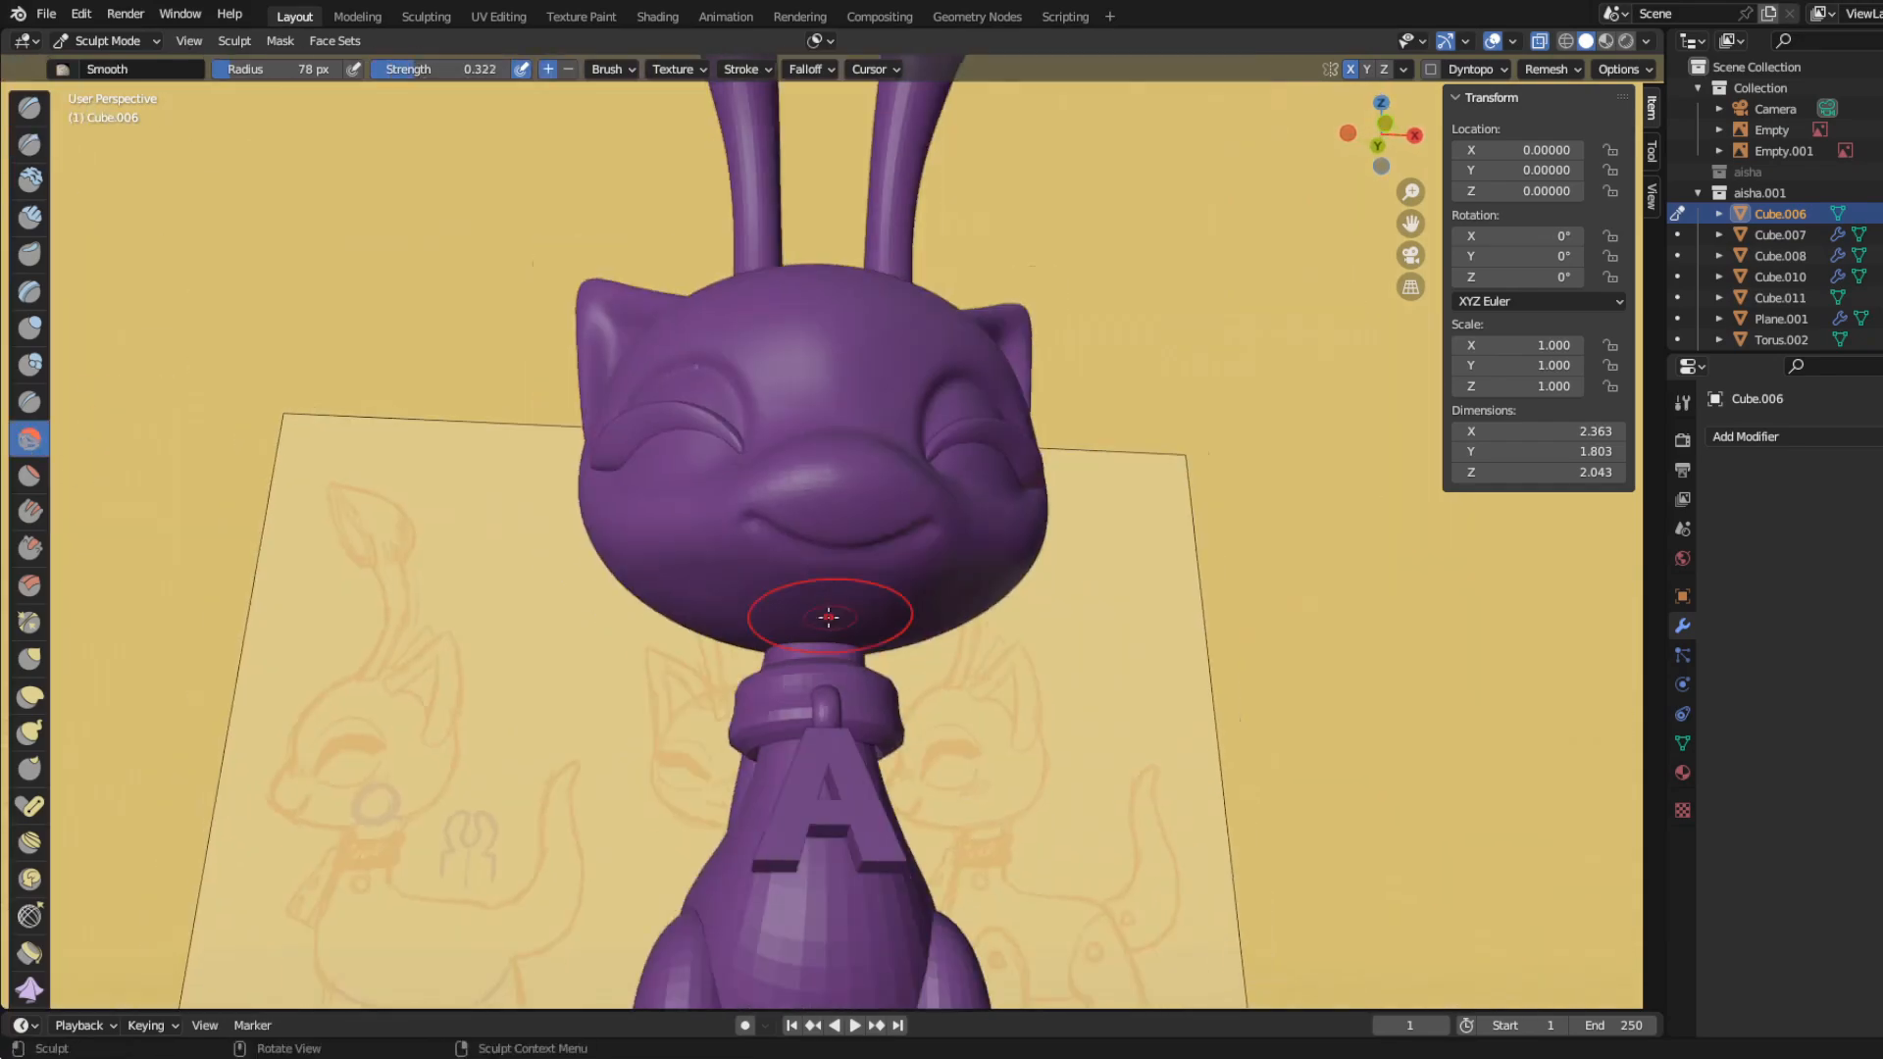
mouse_move(828, 614)
middle_mouse_down()
mouse_move(782, 638)
mouse_move(687, 637)
mouse_move(831, 673)
mouse_move(897, 585)
middle_mouse_up()
scroll(896, 586, "up", 3)
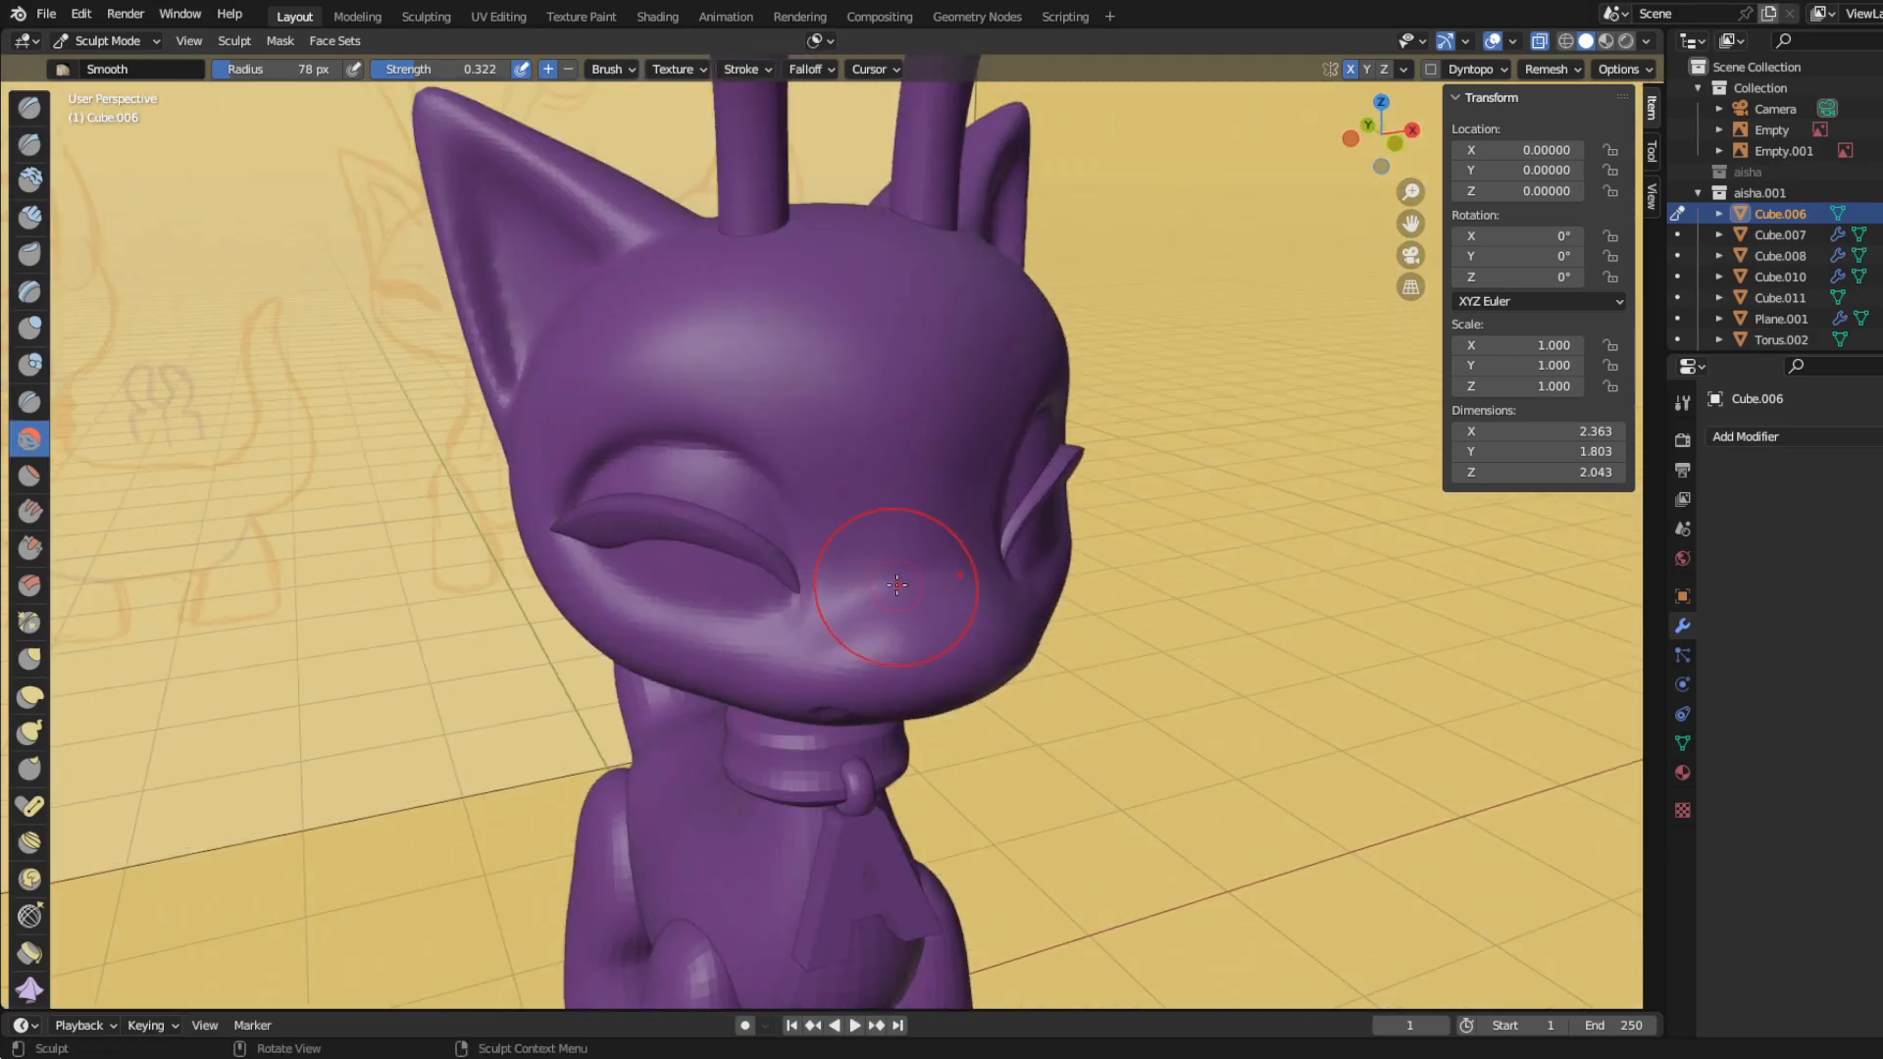
scroll(794, 320, "down", 5)
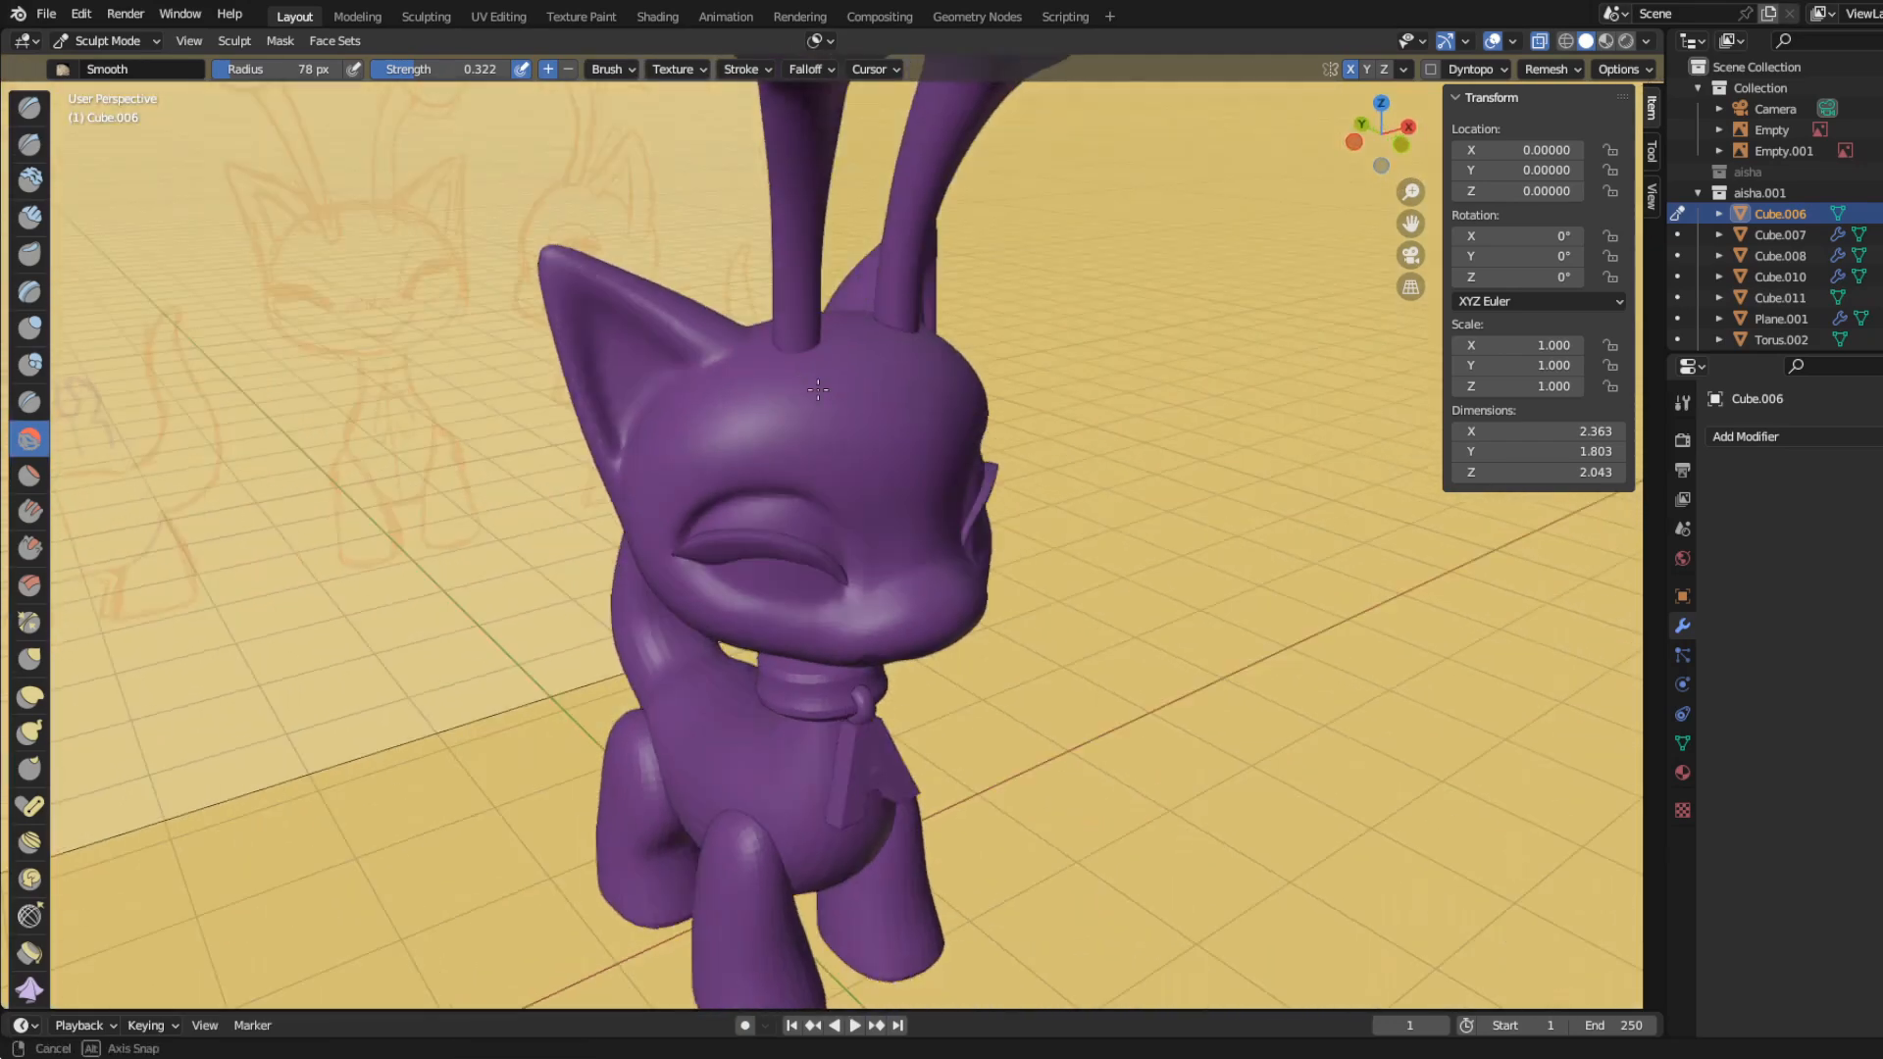
scroll(671, 432, "up", 7)
middle_click_drag(794, 320, 372, 402)
scroll(622, 475, "down", 2)
middle_click_drag(622, 475, 681, 425)
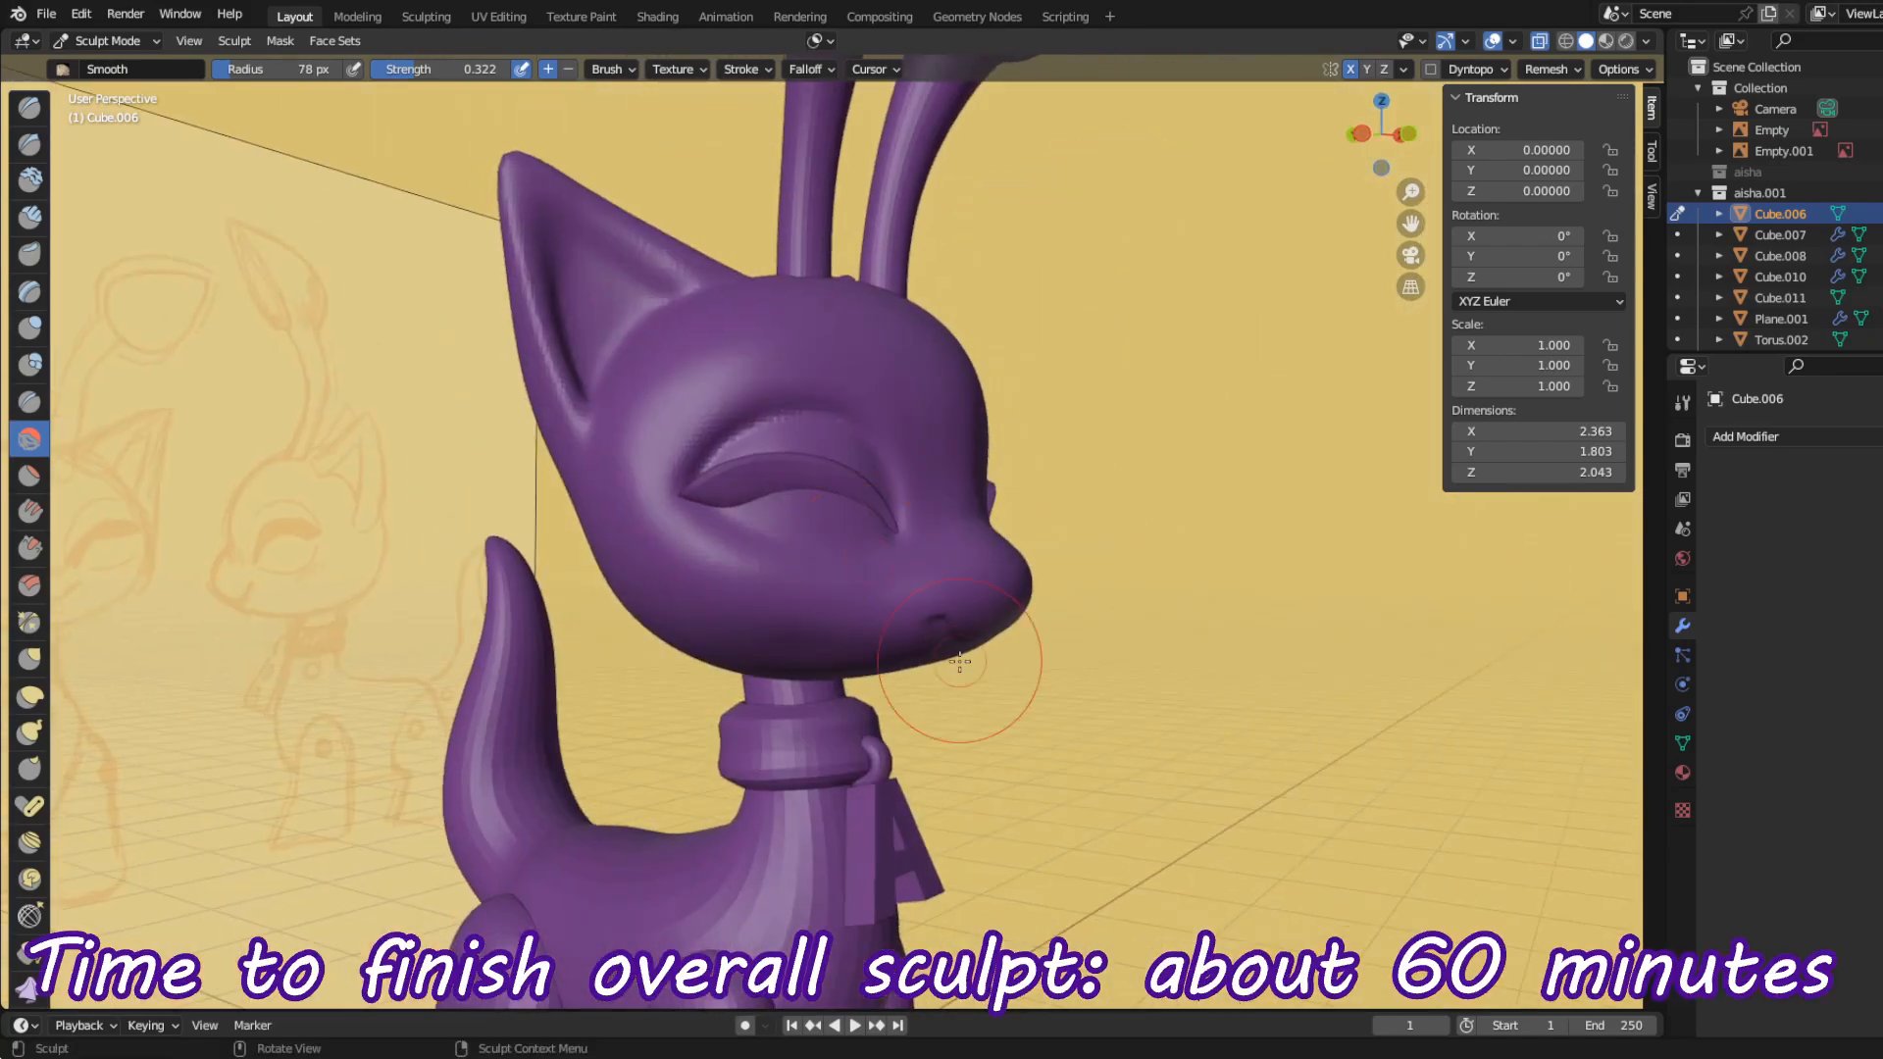
key("ctrl+Tab")
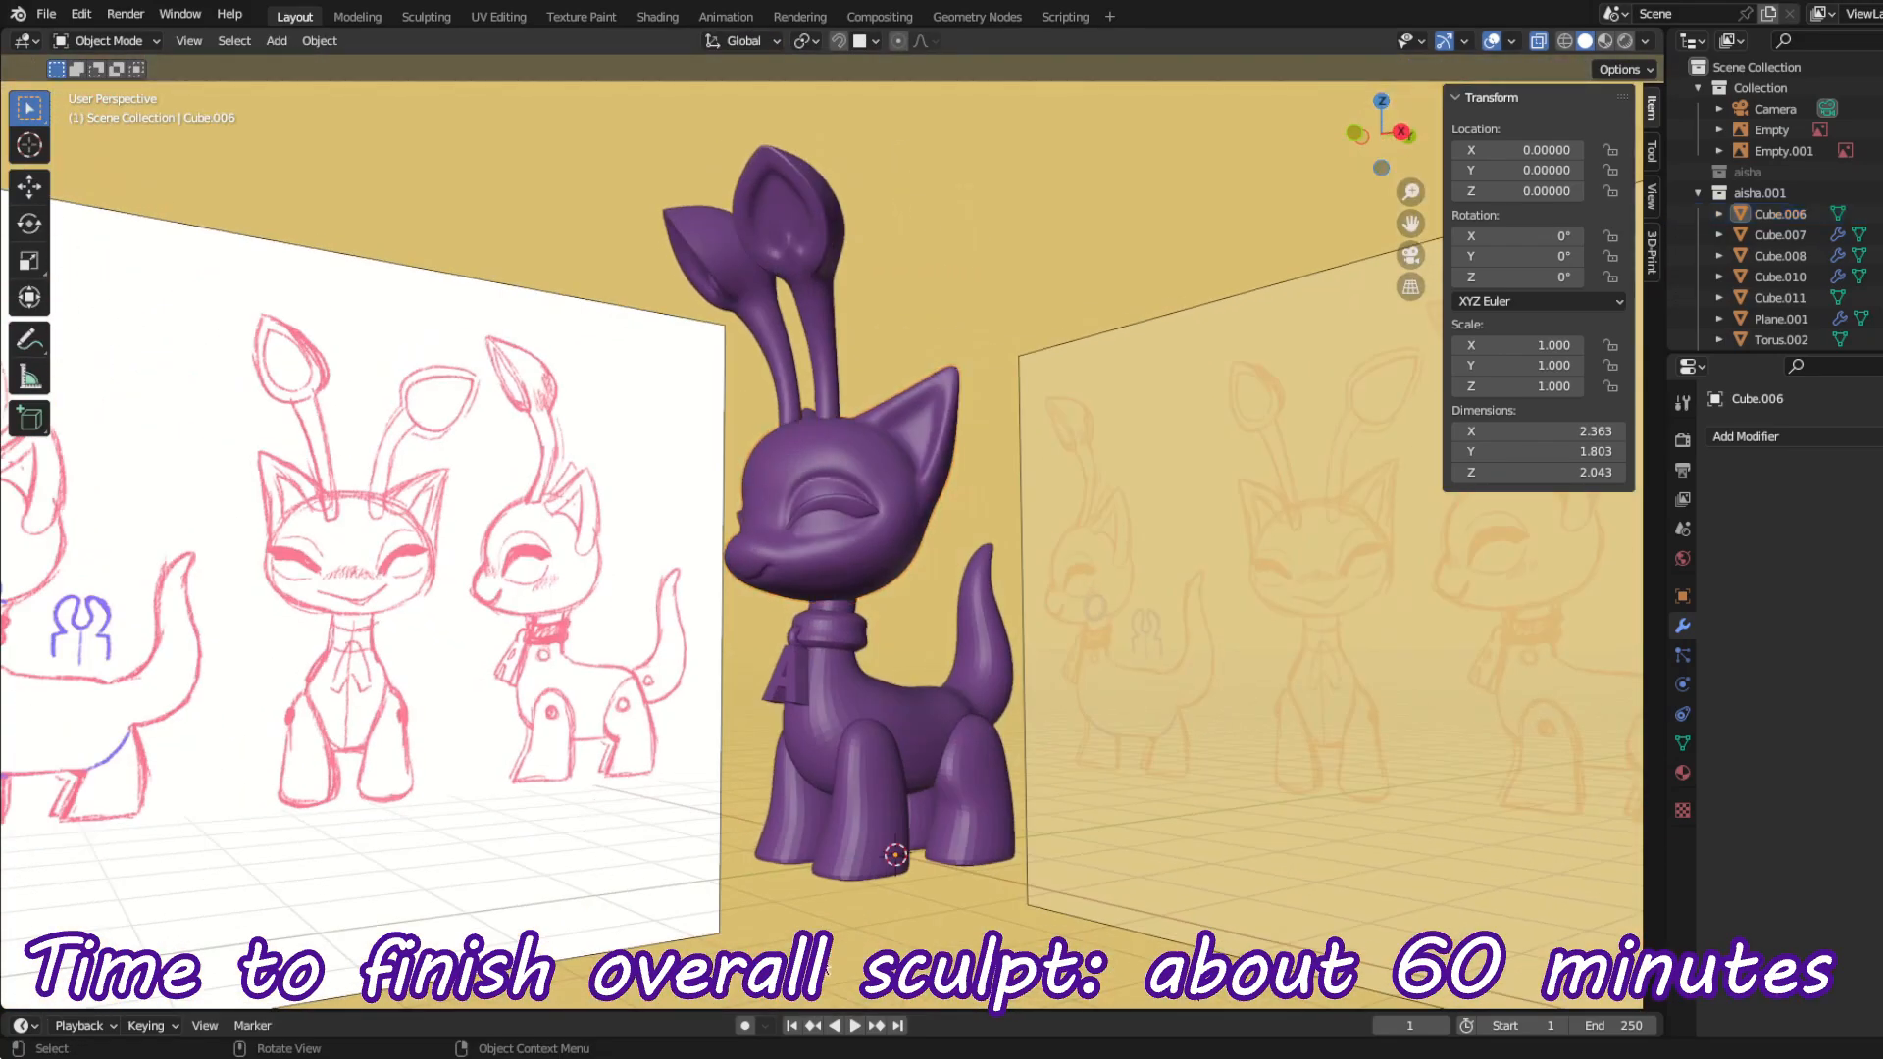
Step: Examine the whole sculpted figure from several sides against the reference sketches
mouse_move(827, 966)
middle_mouse_down()
mouse_move(910, 932)
mouse_move(881, 833)
middle_mouse_up()
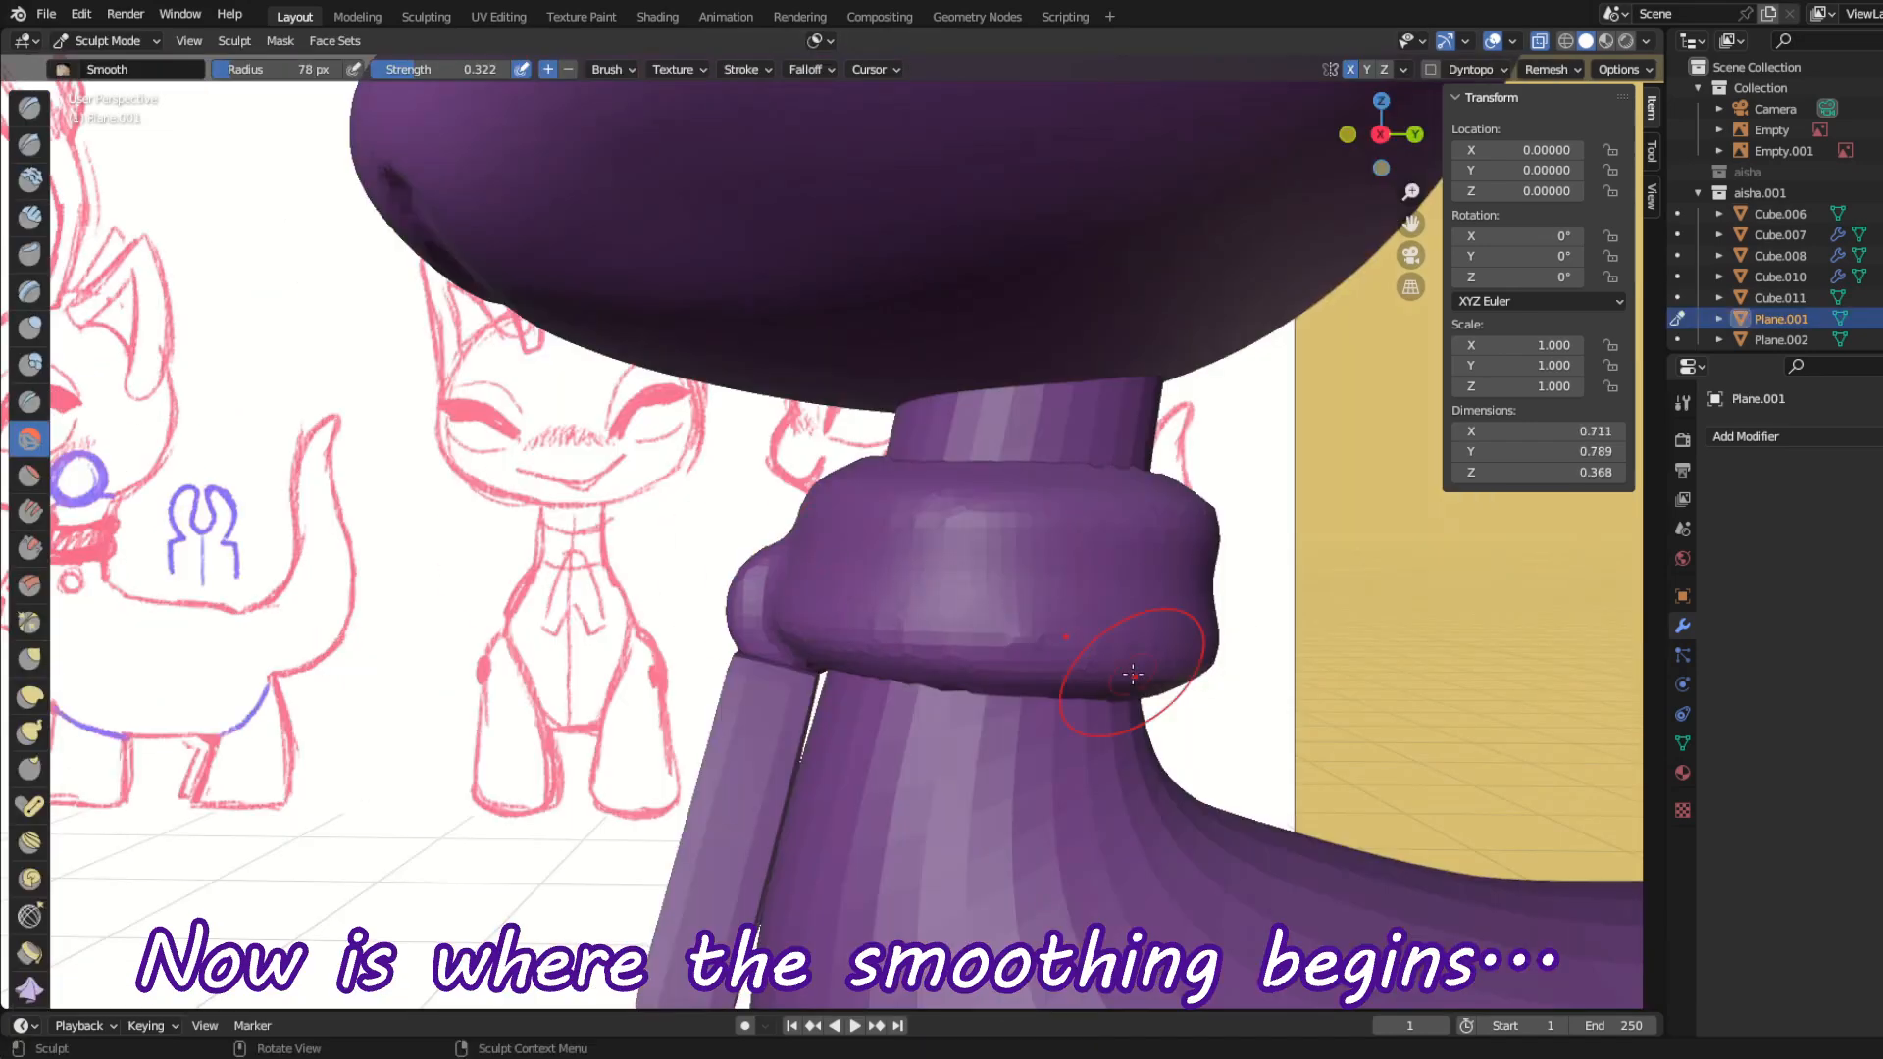
mouse_move(1135, 673)
middle_mouse_down()
mouse_move(1114, 601)
mouse_move(1172, 475)
mouse_move(626, 610)
middle_mouse_up()
middle_click_drag(403, 617, 825, 636)
middle_click_drag(734, 595, 790, 588)
left_click_drag(966, 724, 914, 589)
mouse_move(927, 648)
middle_mouse_down()
mouse_move(874, 686)
mouse_move(1014, 719)
middle_mouse_up()
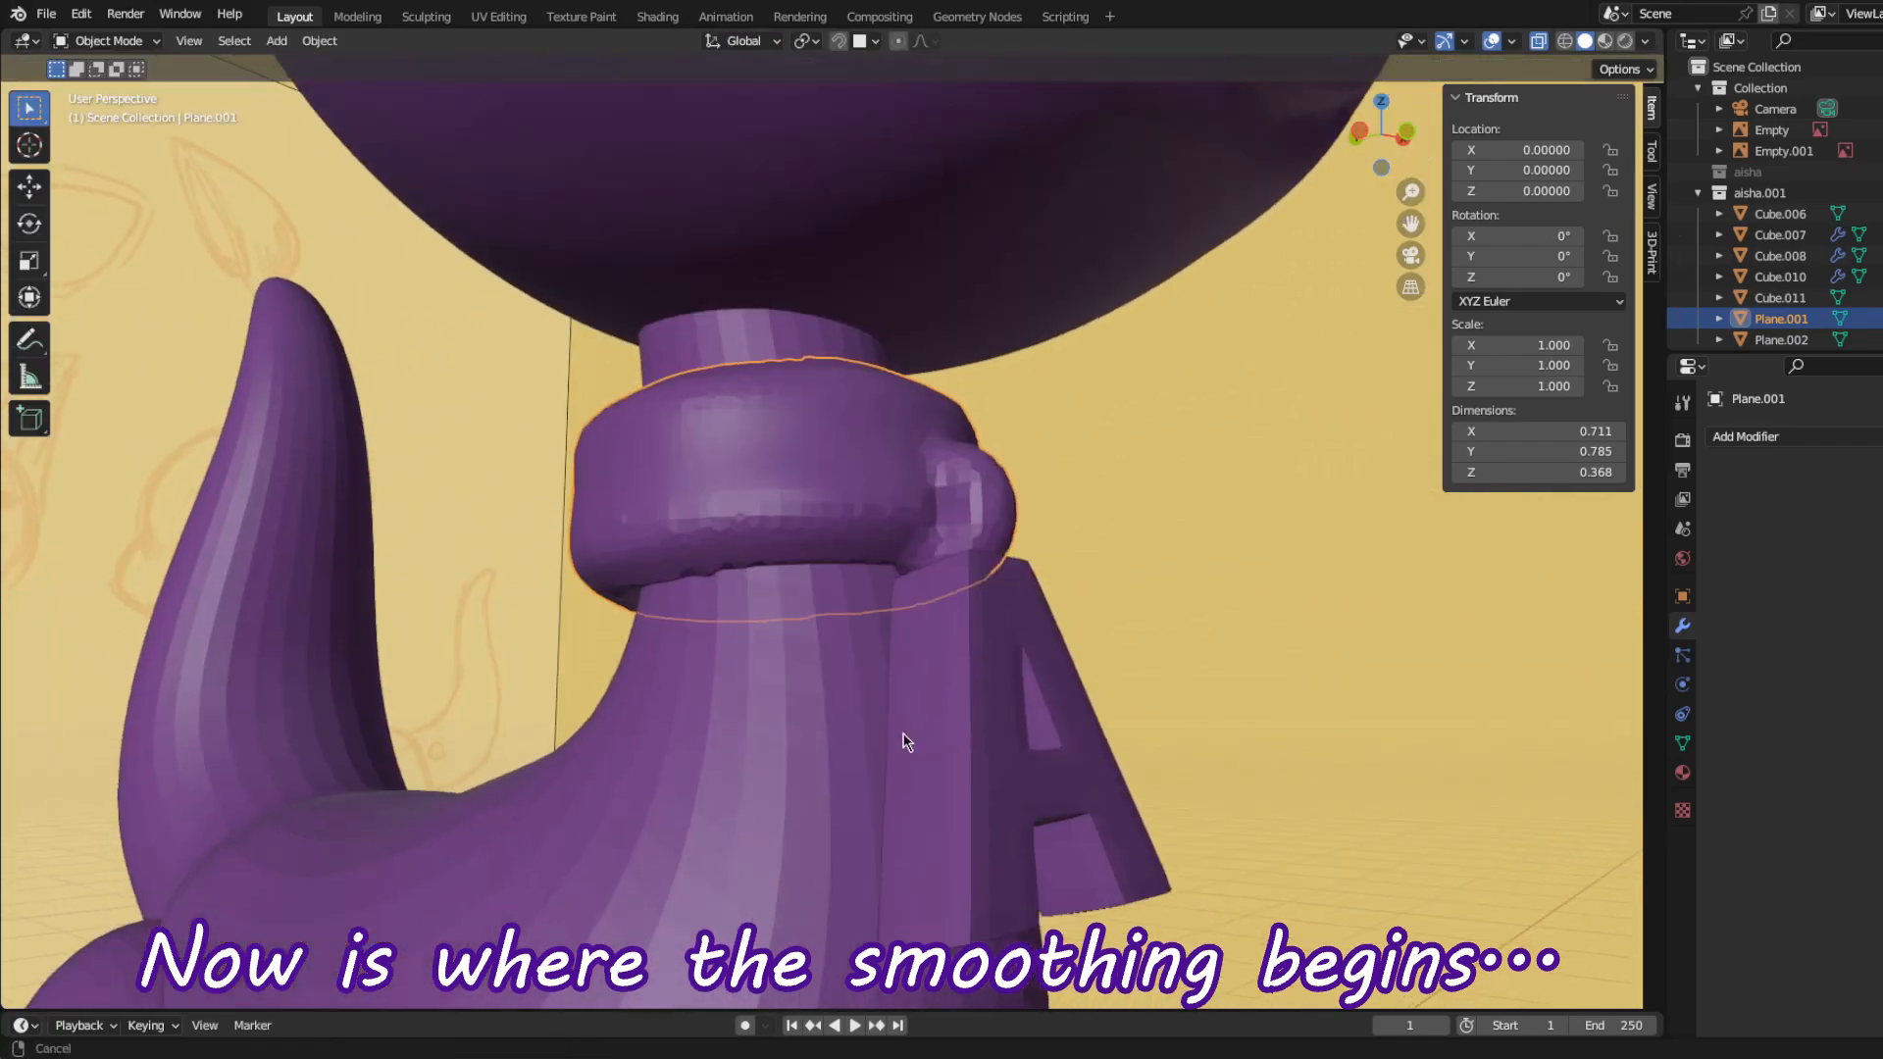
middle_click_drag(903, 743, 586, 468)
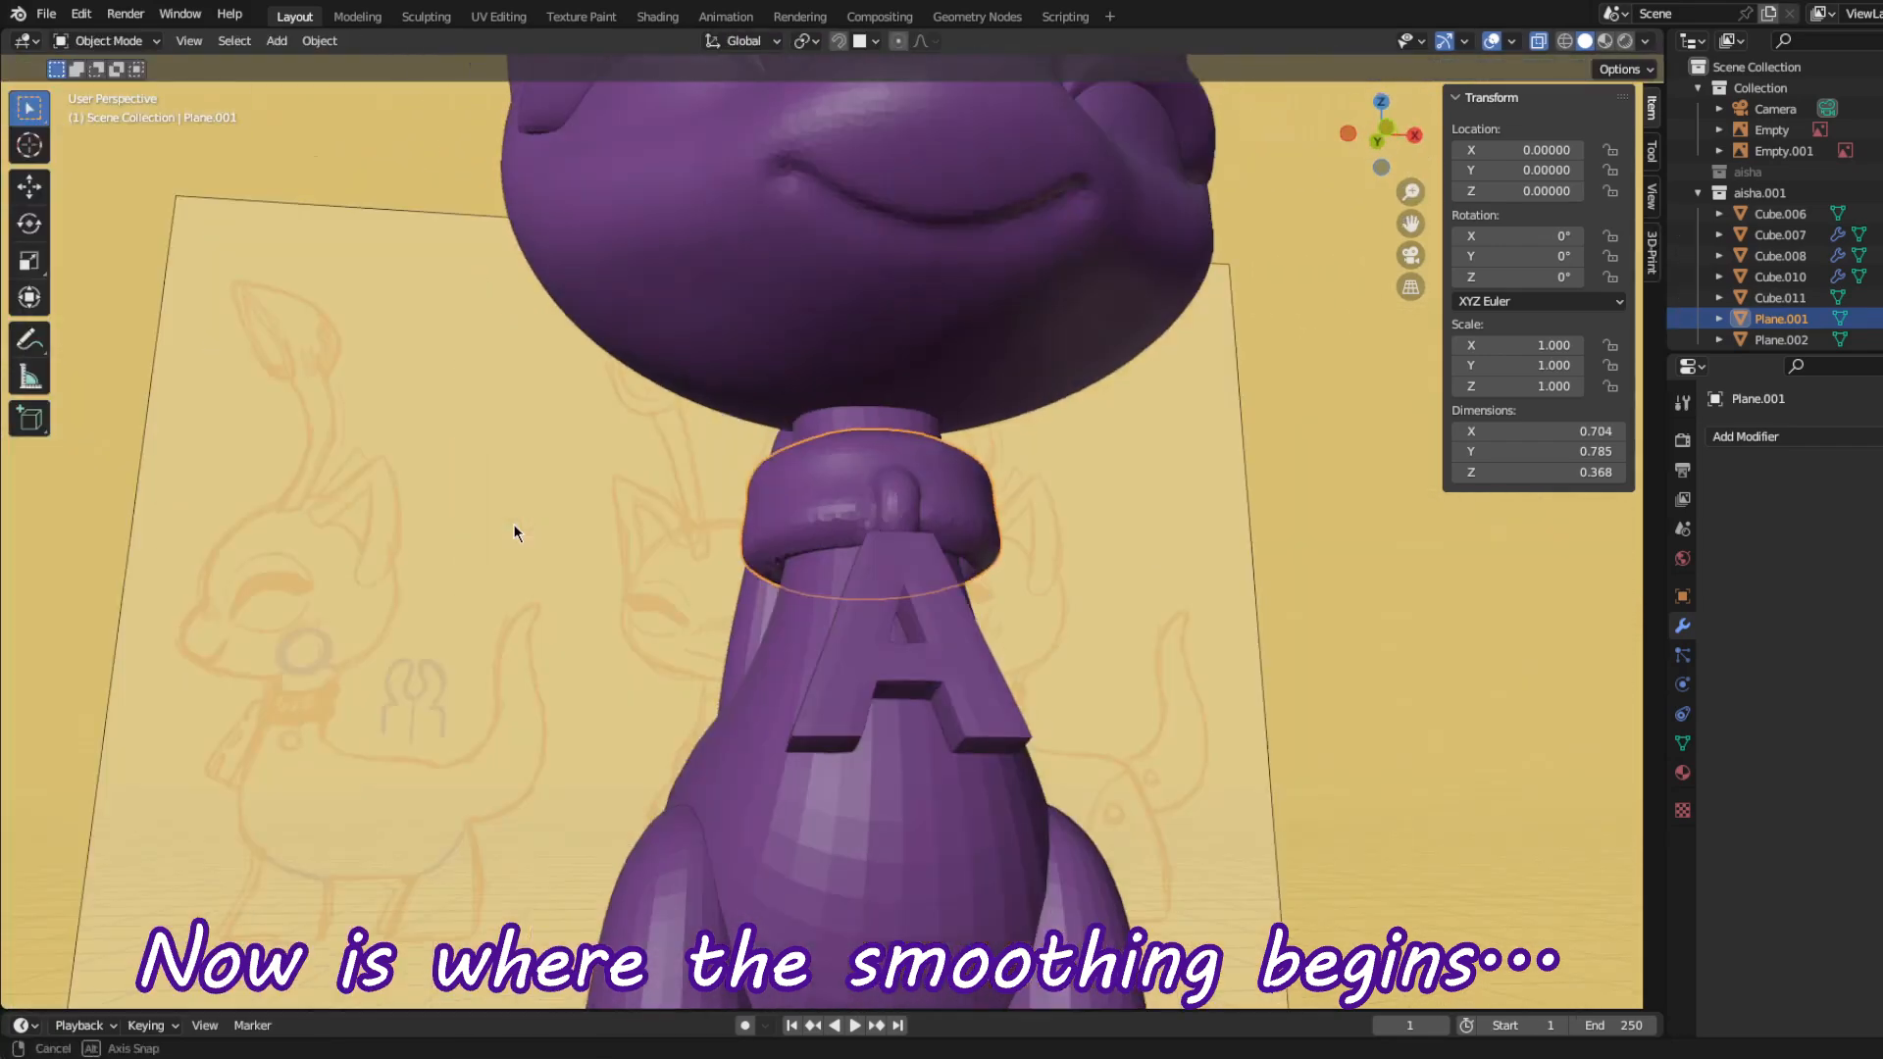
Step: Merge the letter A pendant into the collar with an applied Boolean Union modifier, and hide the original letter
left_click(1839, 440)
left_click(1605, 543)
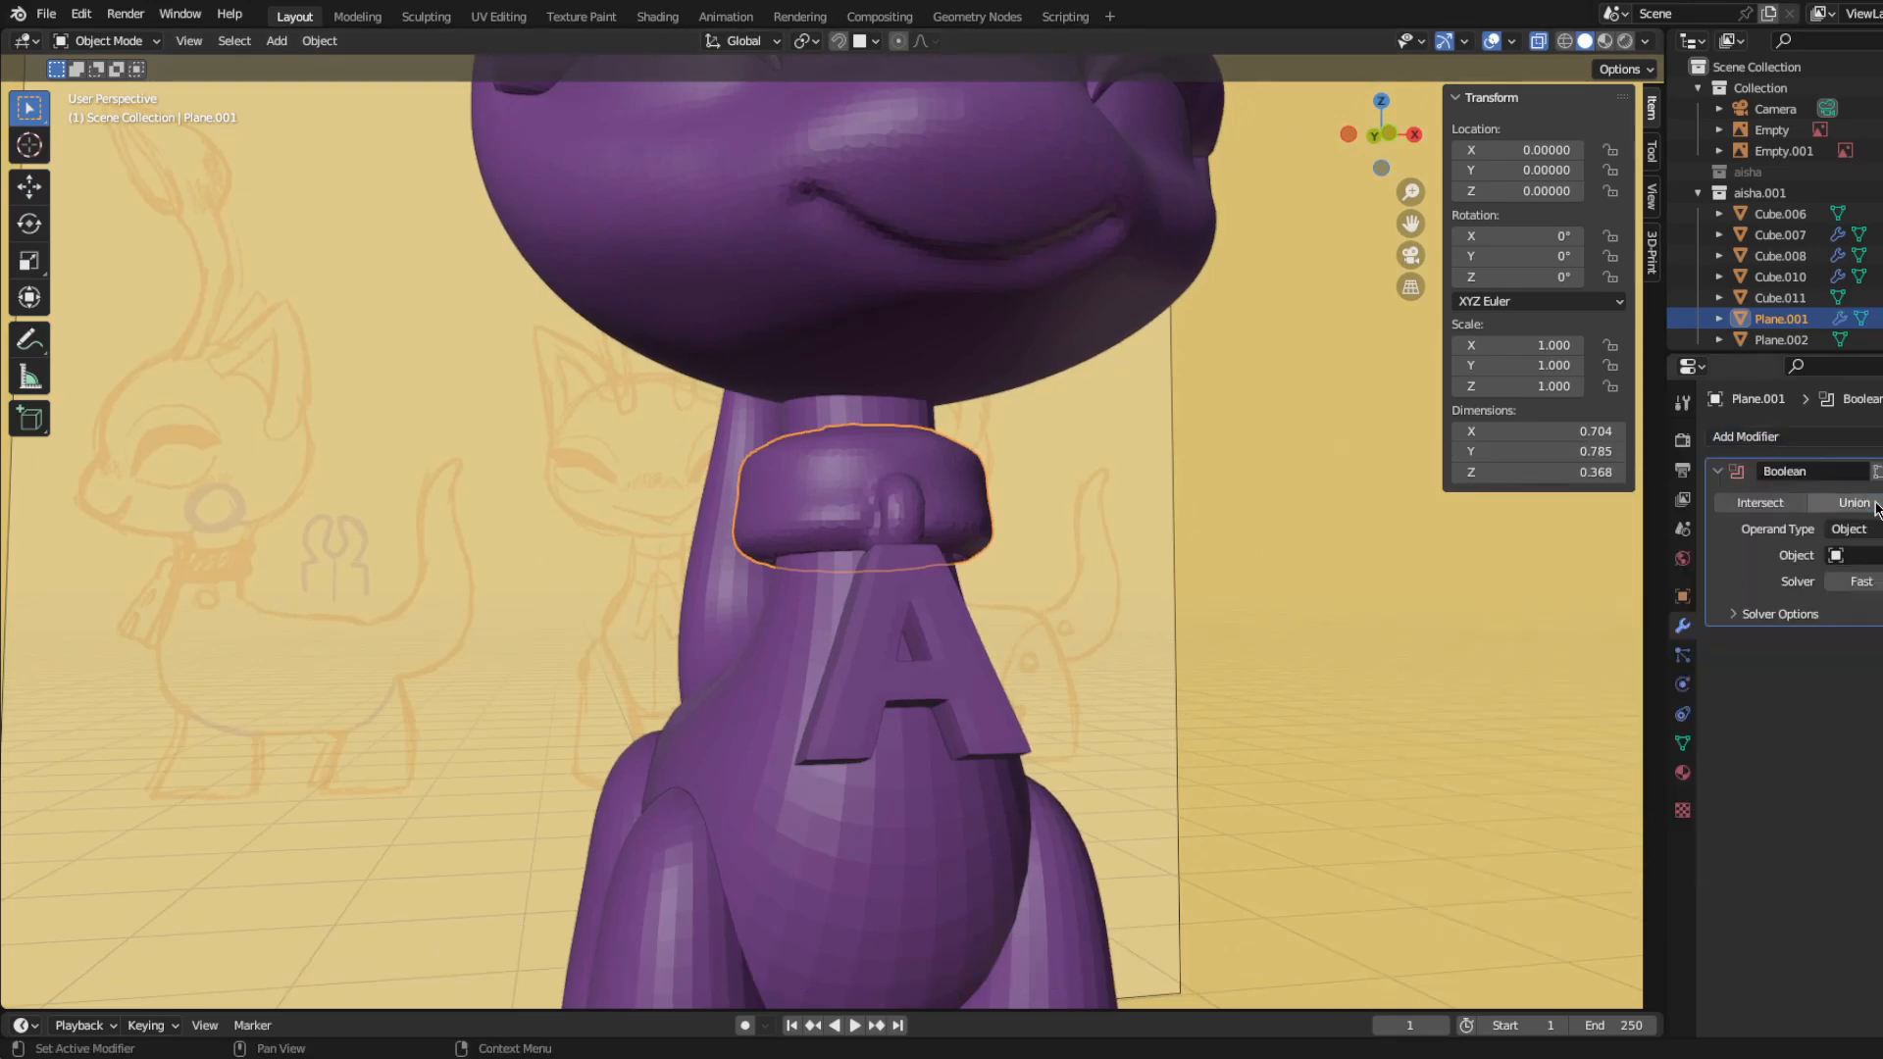
key("ctrl+a")
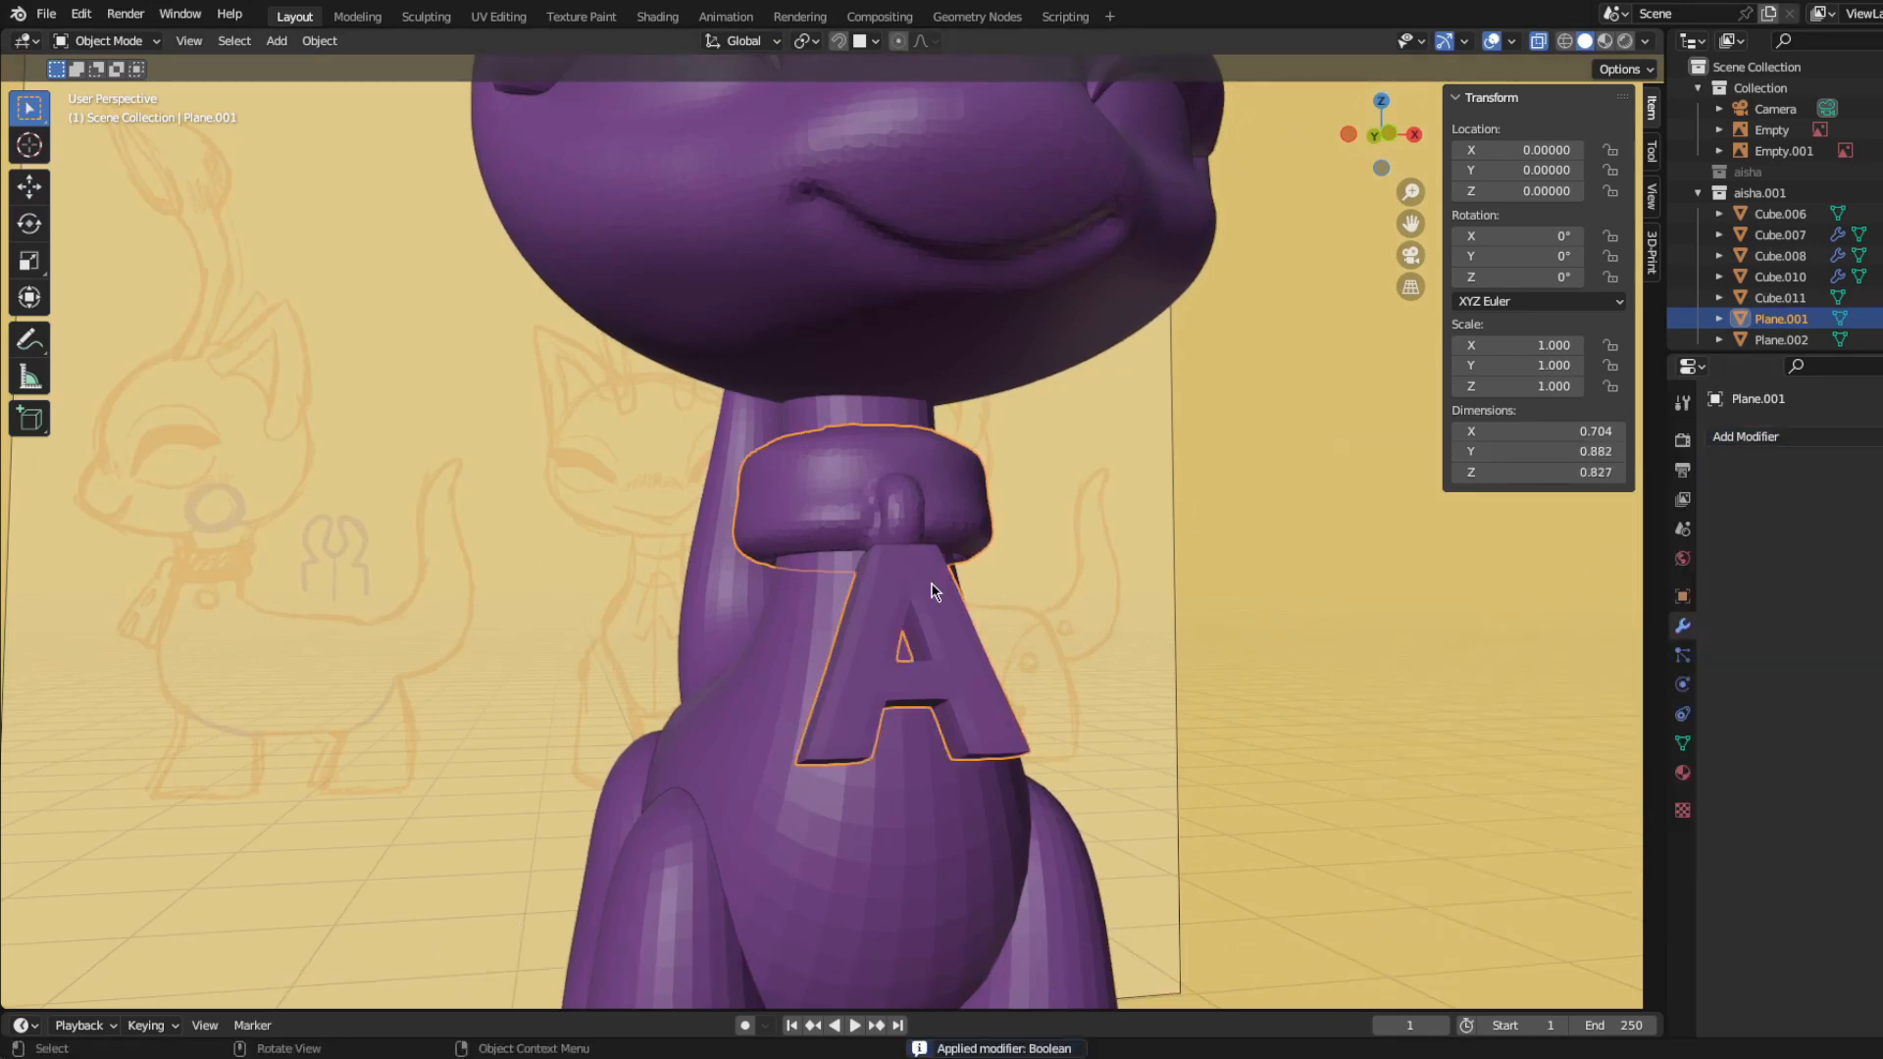
middle_click_drag(956, 671, 942, 697)
left_click(983, 698)
key("h")
Step: Smooth the body and tail piece with a finely adjusted Remesh modifier and apply it
left_click(939, 486)
middle_click_drag(946, 520, 1055, 830)
scroll(1055, 829, "down", 5)
left_click(941, 658)
middle_click_drag(942, 657, 863, 701)
scroll(1117, 746, "up", 3)
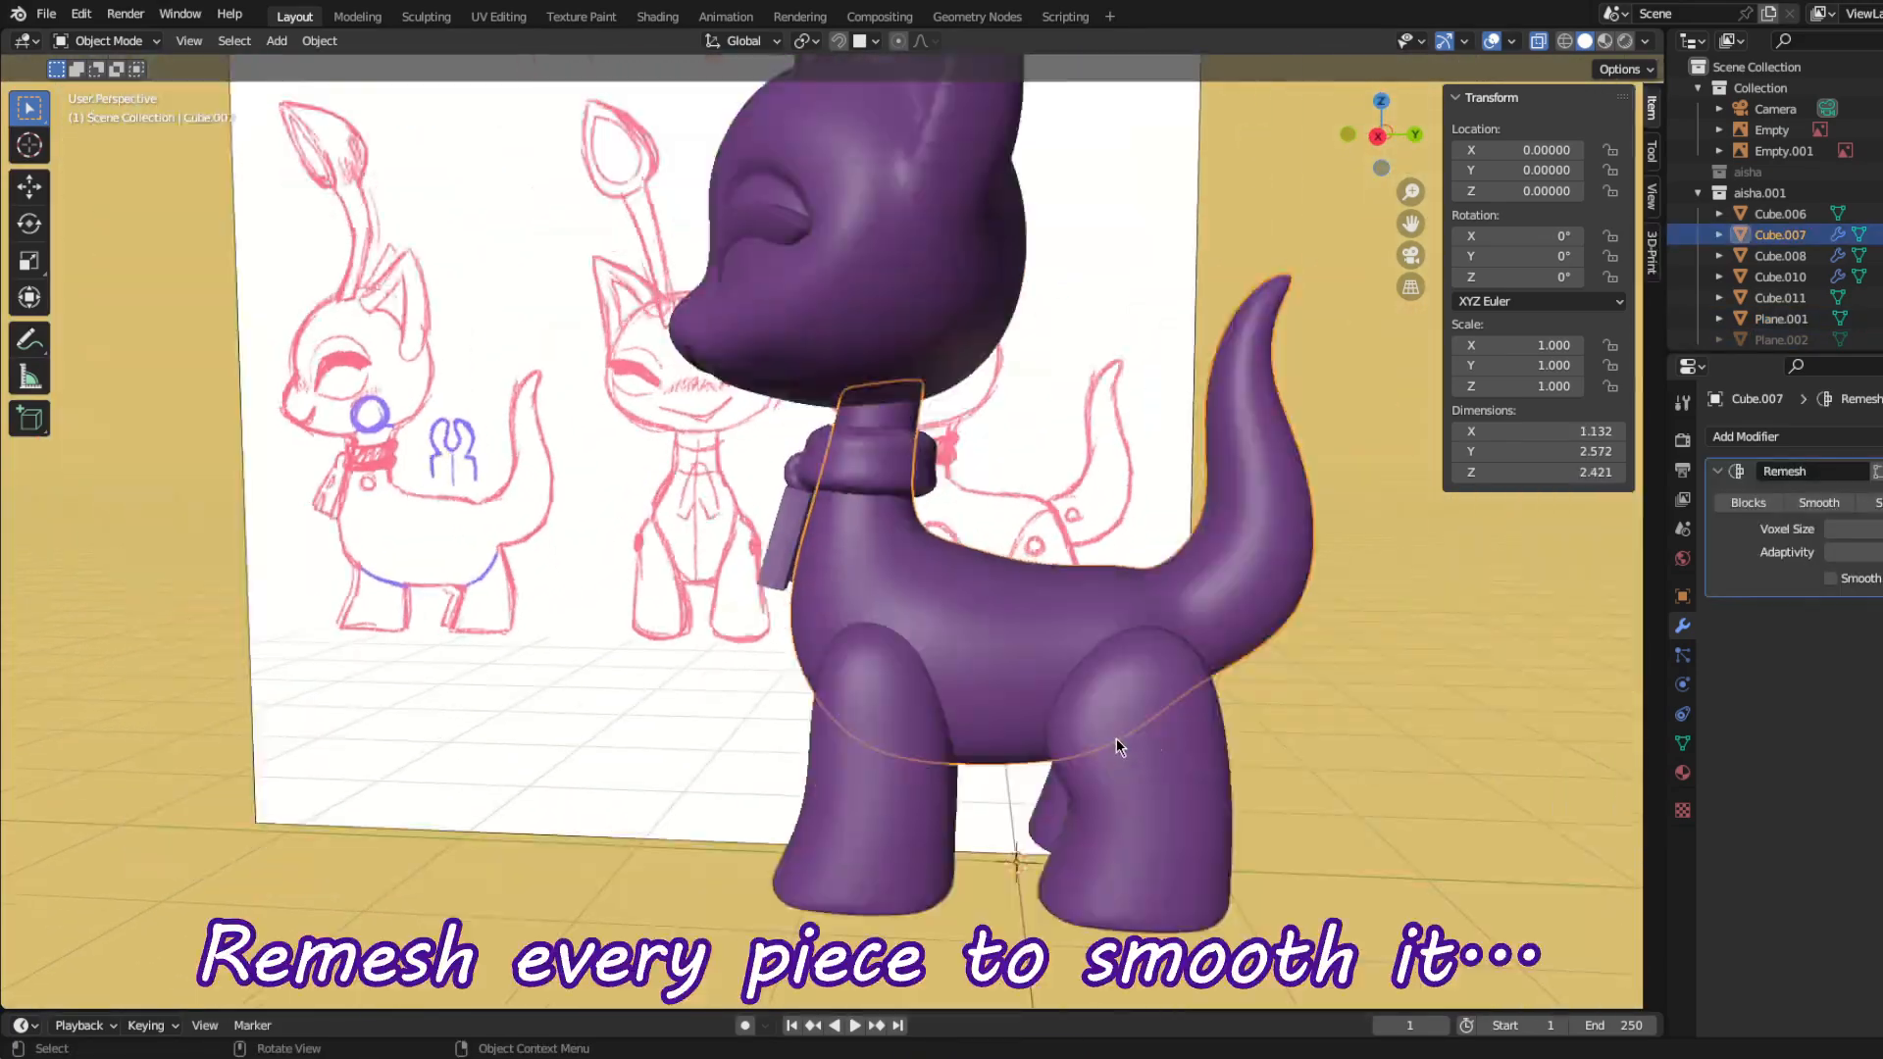
middle_click_drag(1116, 740, 1148, 748)
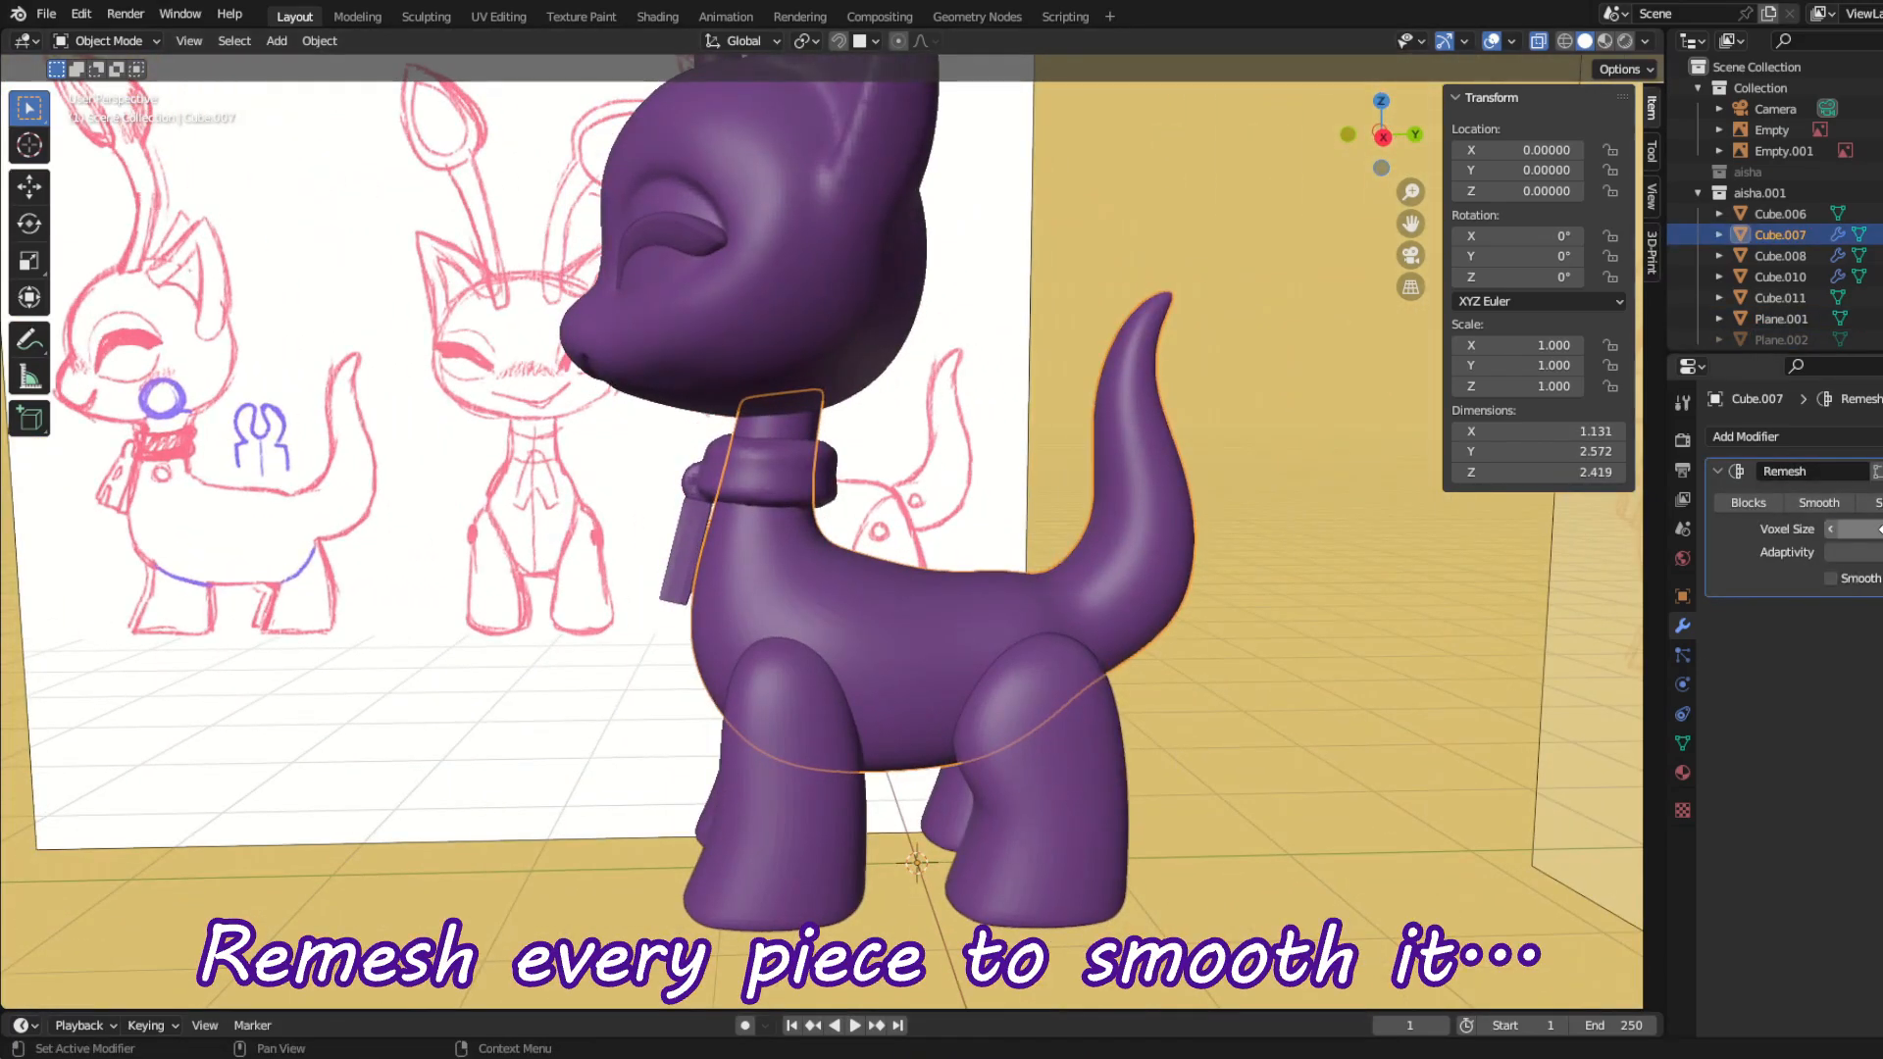
scroll(881, 759, "up", 5)
scroll(875, 741, "down", 2)
key("ctrl+a")
Step: Apply the existing modifiers on the legs, including Mirror
scroll(883, 731, "down", 4)
middle_click_drag(814, 716, 926, 779)
scroll(912, 765, "up", 3)
middle_click_drag(760, 608, 501, 608)
left_click(775, 760)
scroll(774, 760, "down", 4)
middle_click_drag(775, 760, 745, 721)
key("ctrl+a")
key("ctrl+a")
Step: Add a Remesh modifier to the legs and reduce its voxel size until their surface is smooth
left_click(1753, 437)
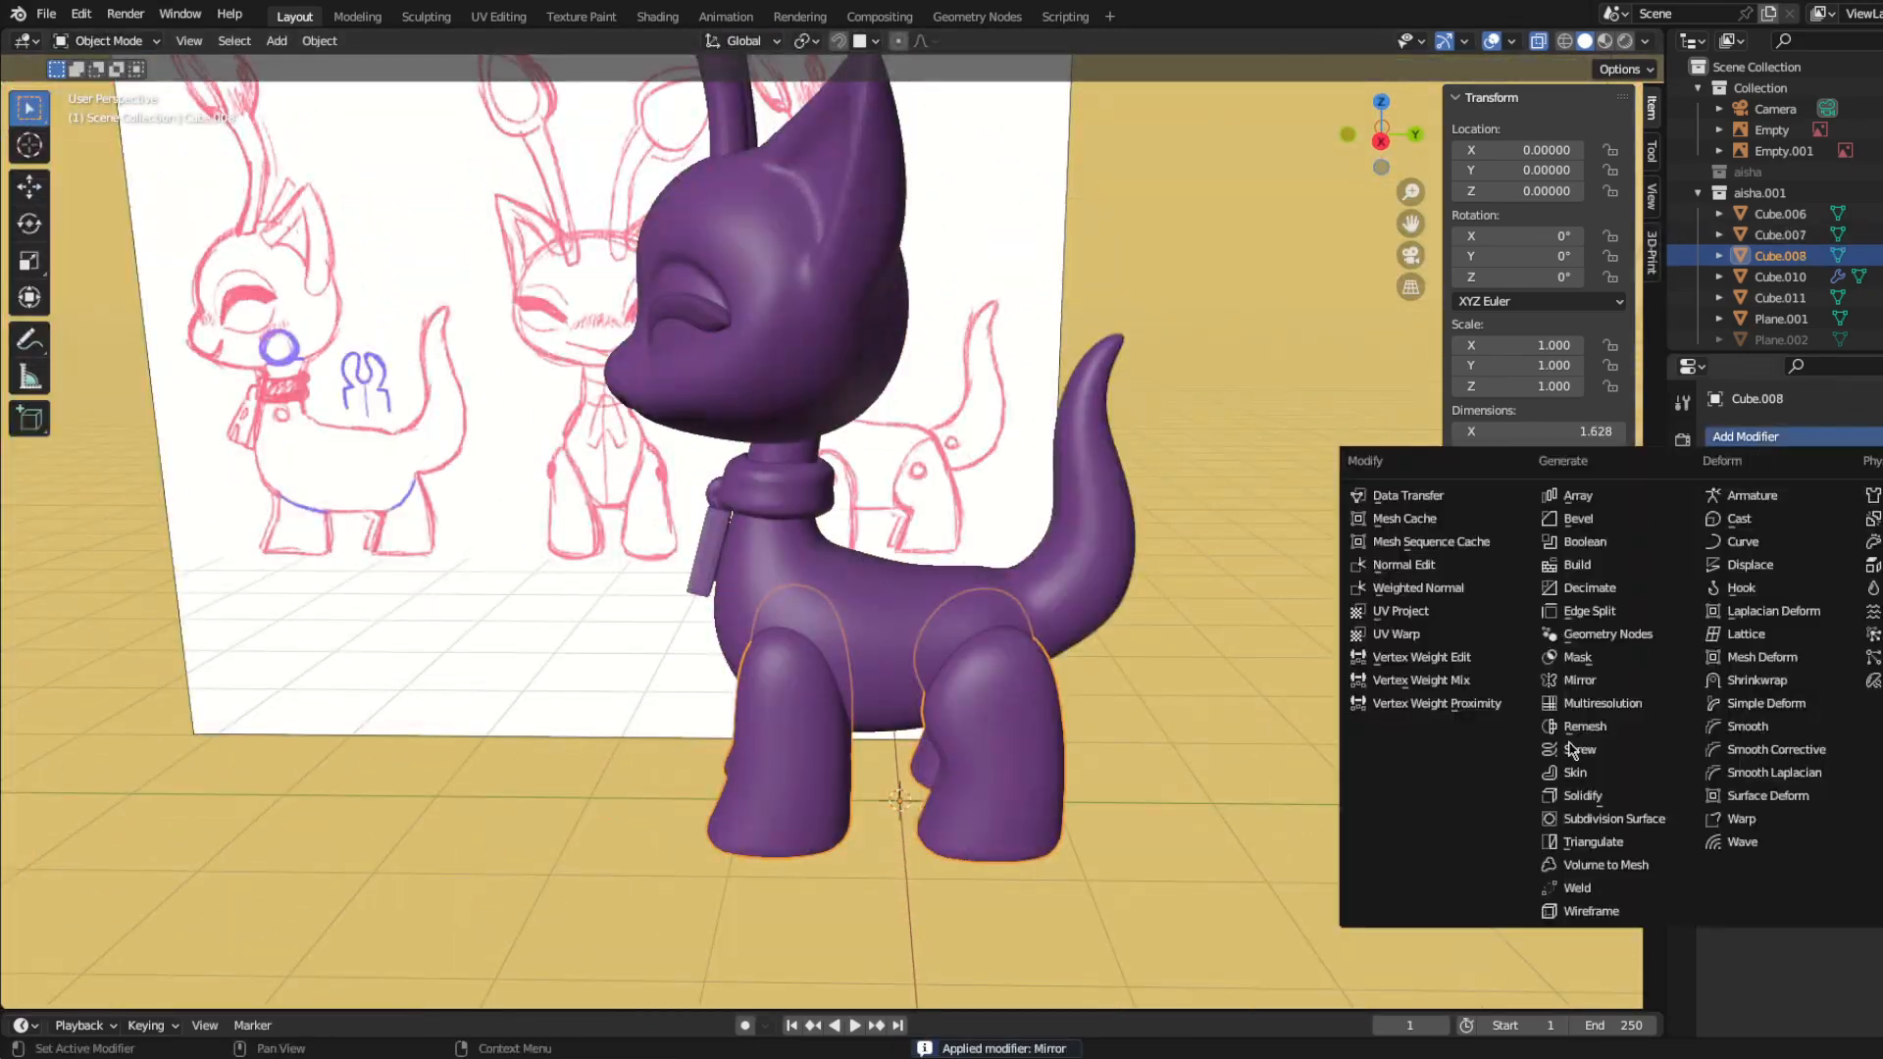
left_click(1608, 727)
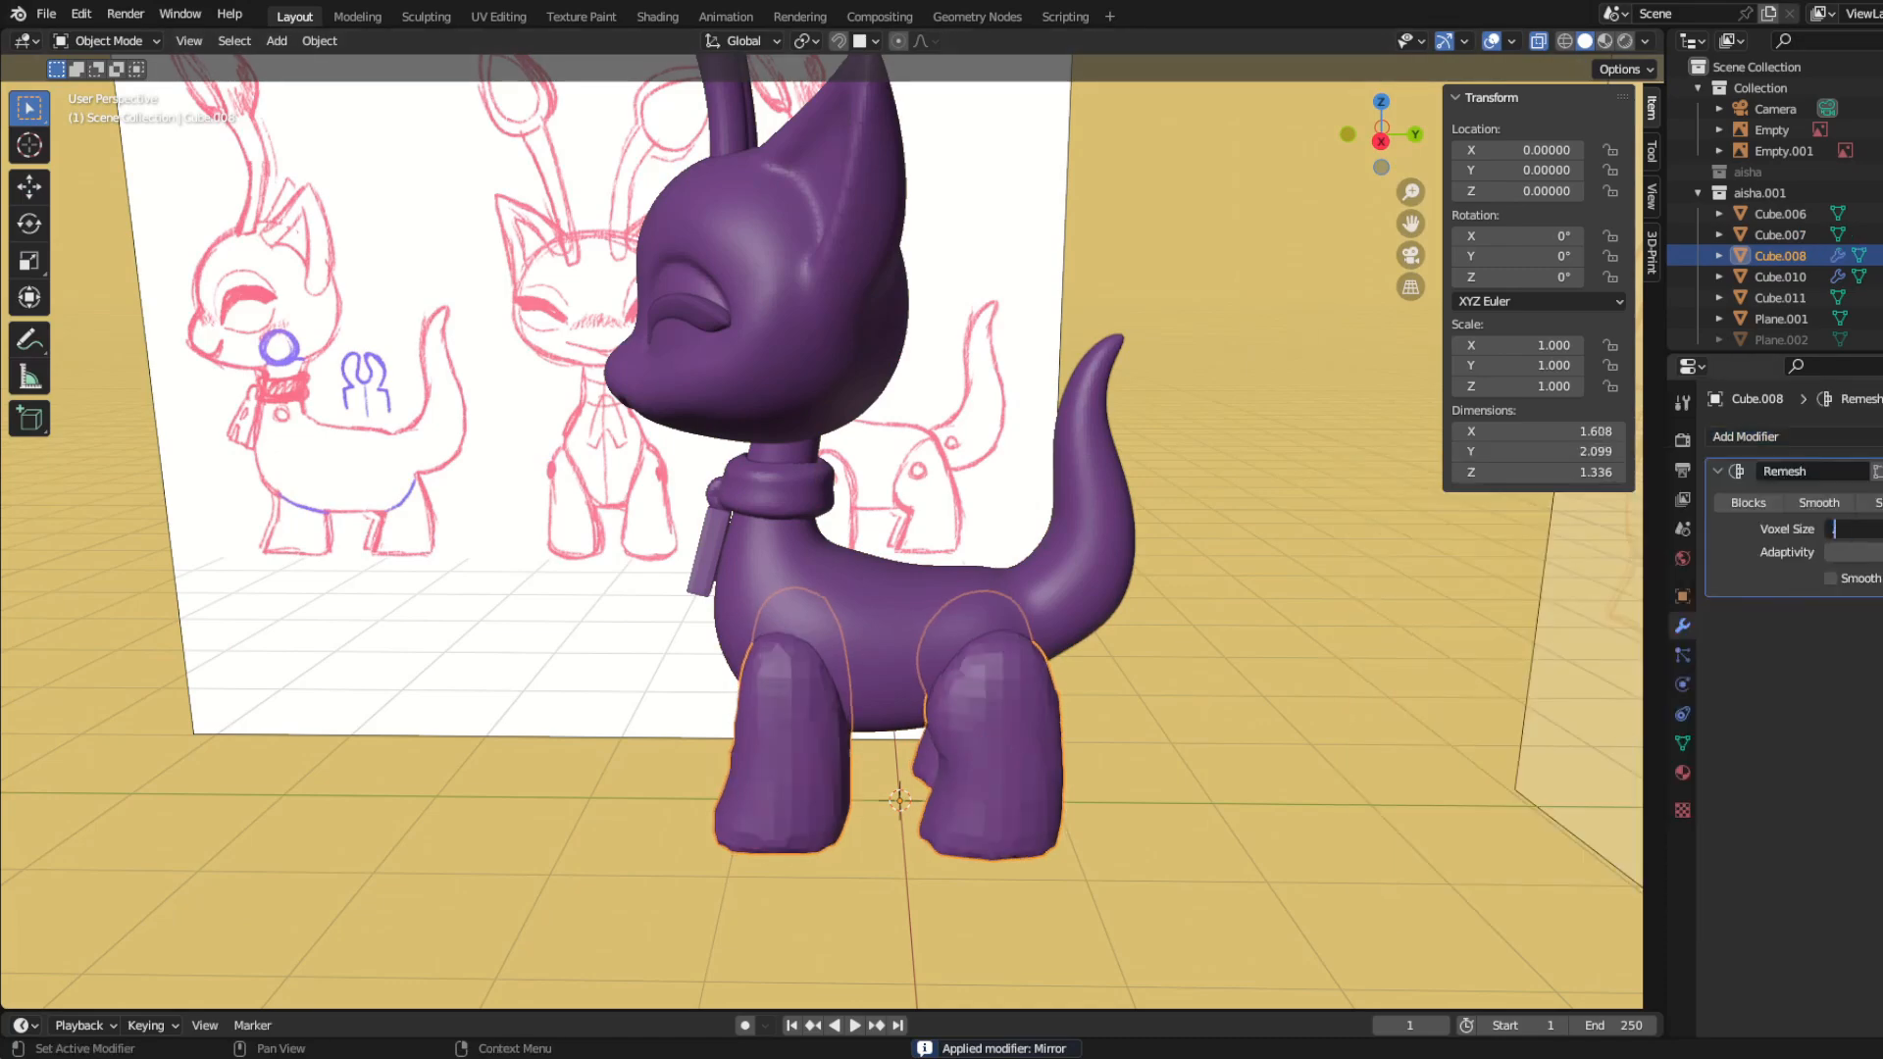
middle_click_drag(946, 715, 1133, 491)
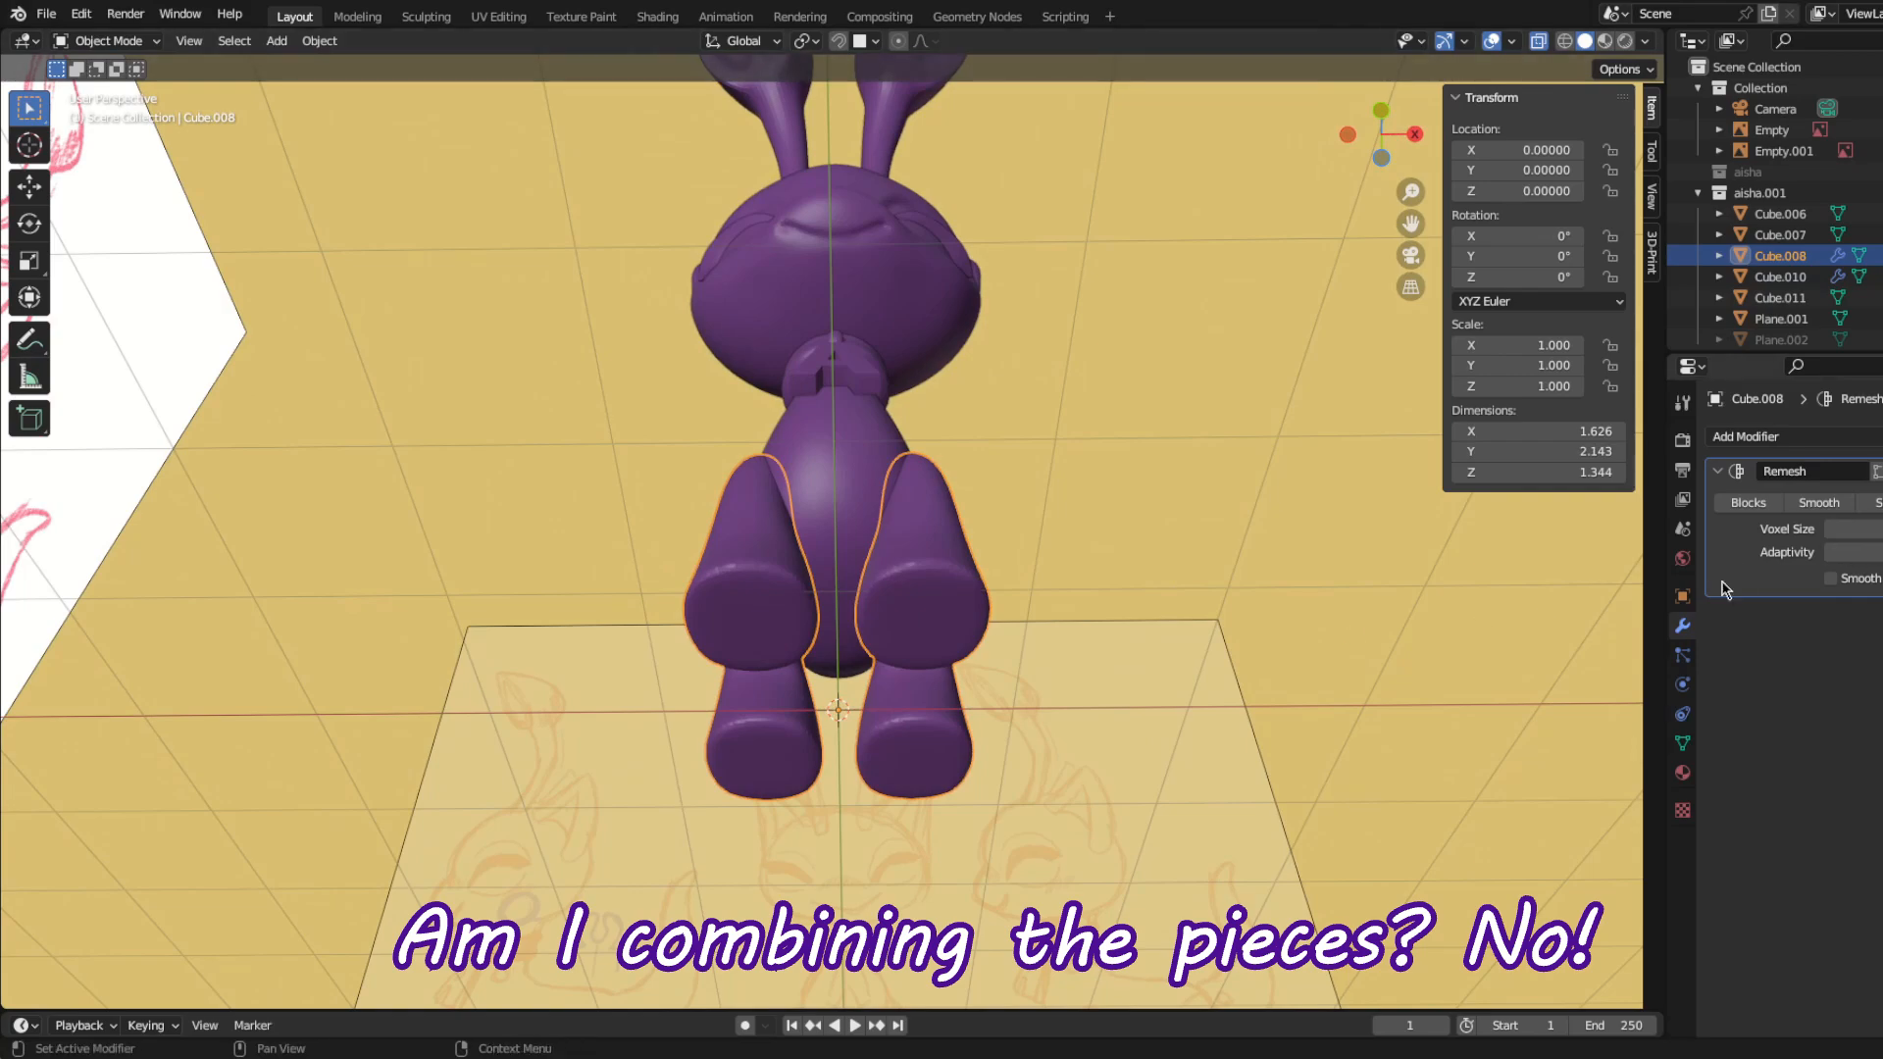
Step: Add a Boolean modifier to the legs that subtracts the body's shape from them
left_click(1754, 438)
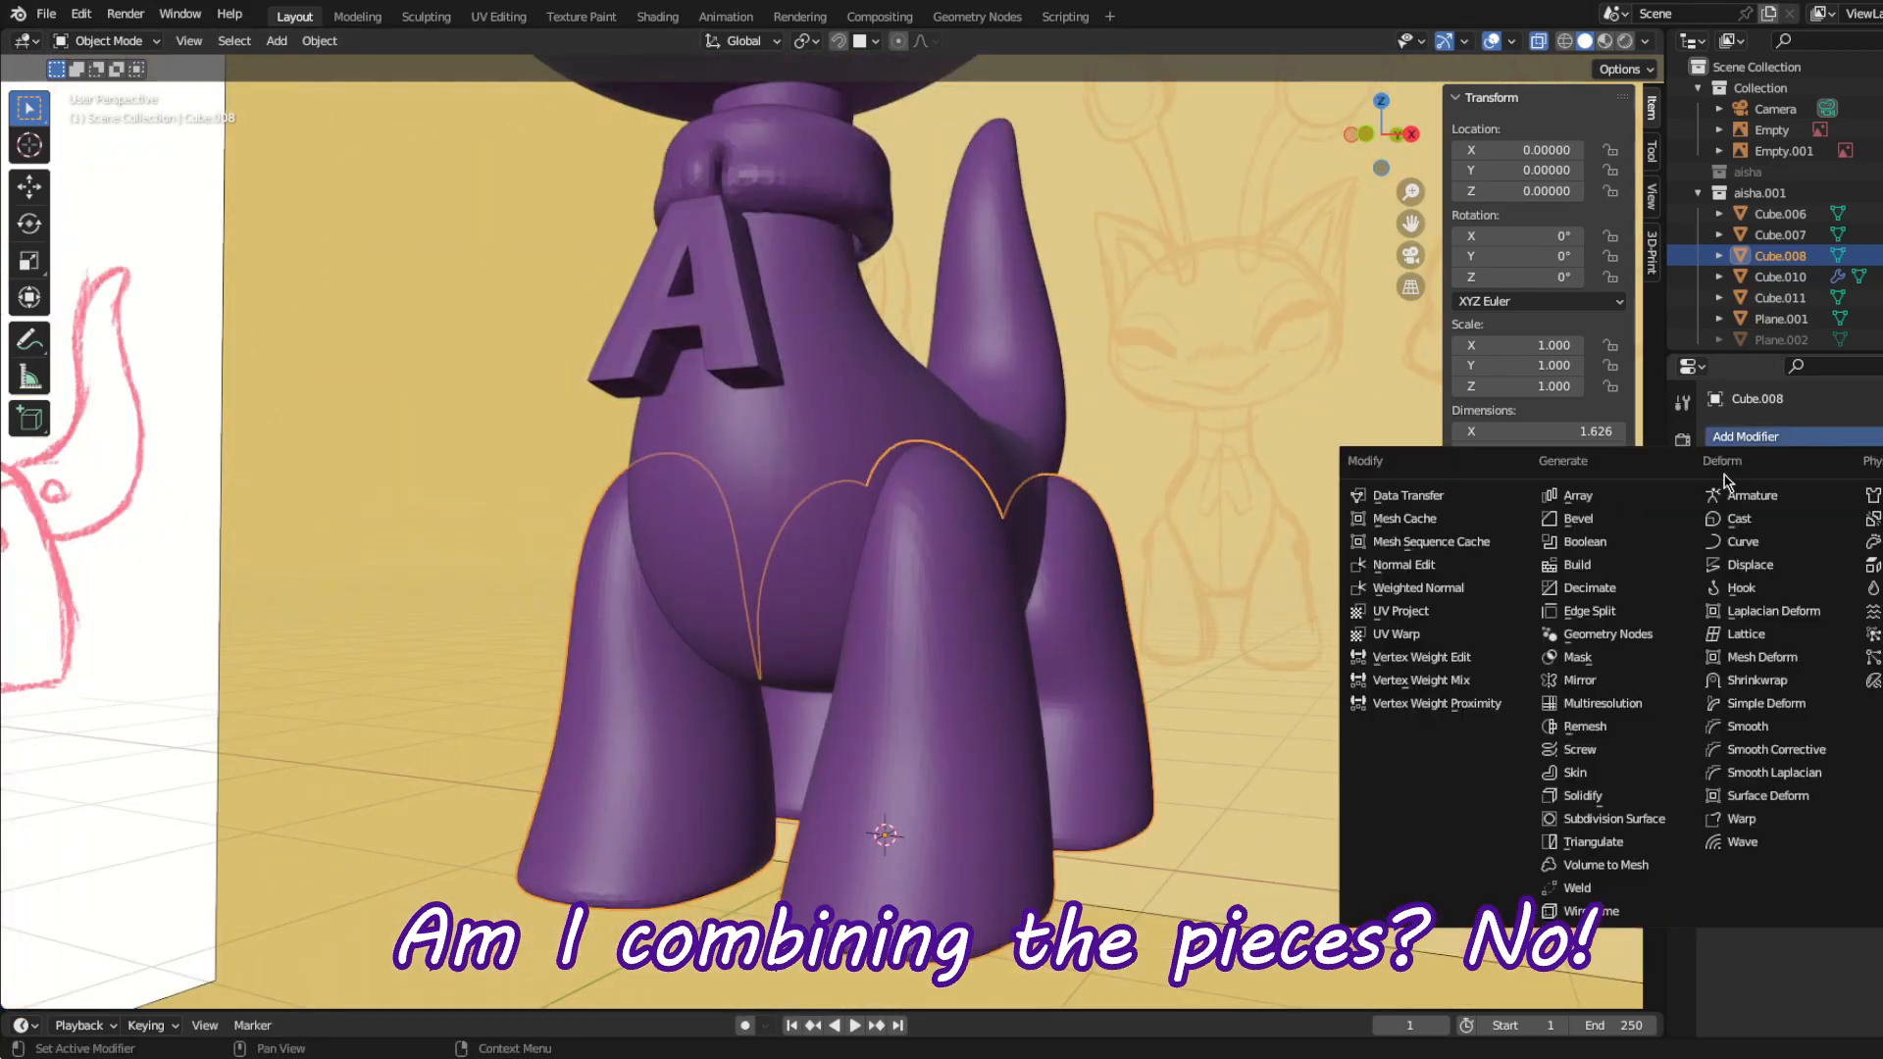
left_click(1599, 545)
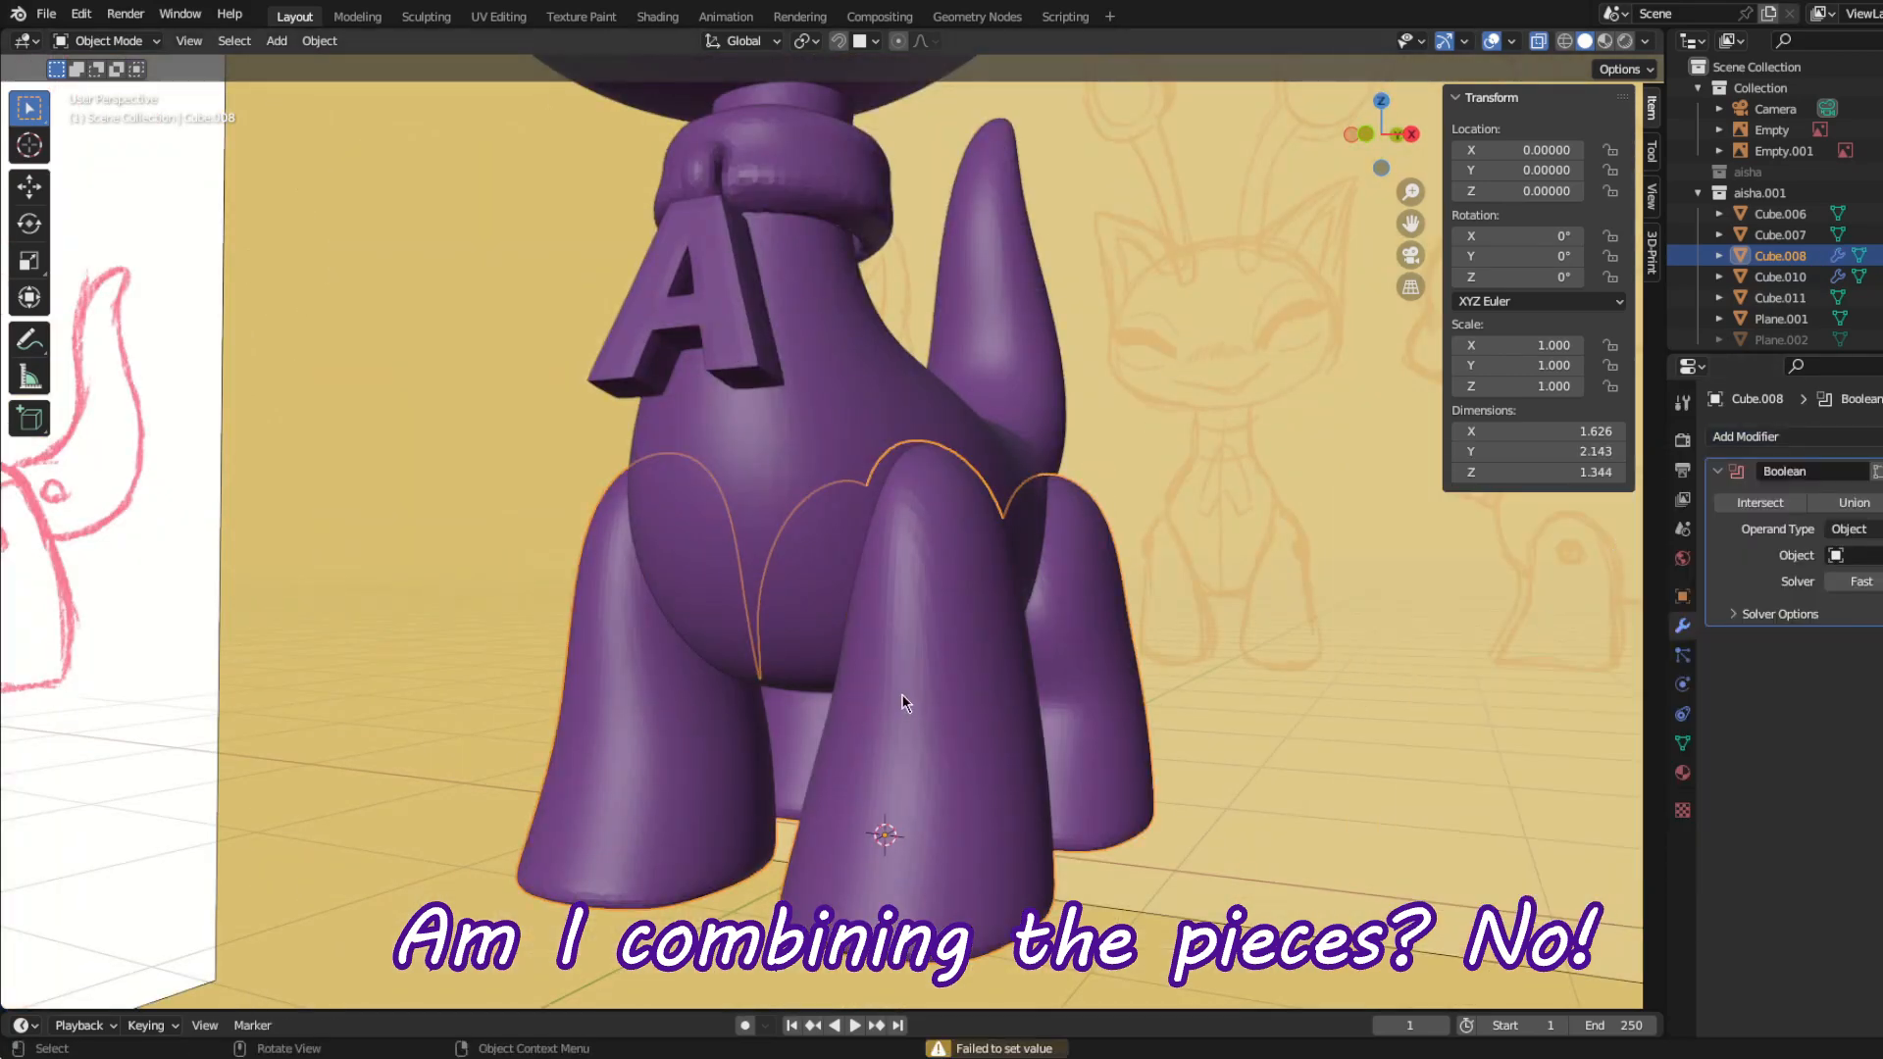
middle_click_drag(833, 628, 949, 735)
scroll(630, 561, "up", 3)
Step: Temporarily hide the body to inspect the cuts in the legs
left_click(630, 561)
scroll(728, 703, "down", 3)
key("h")
key("alt+h")
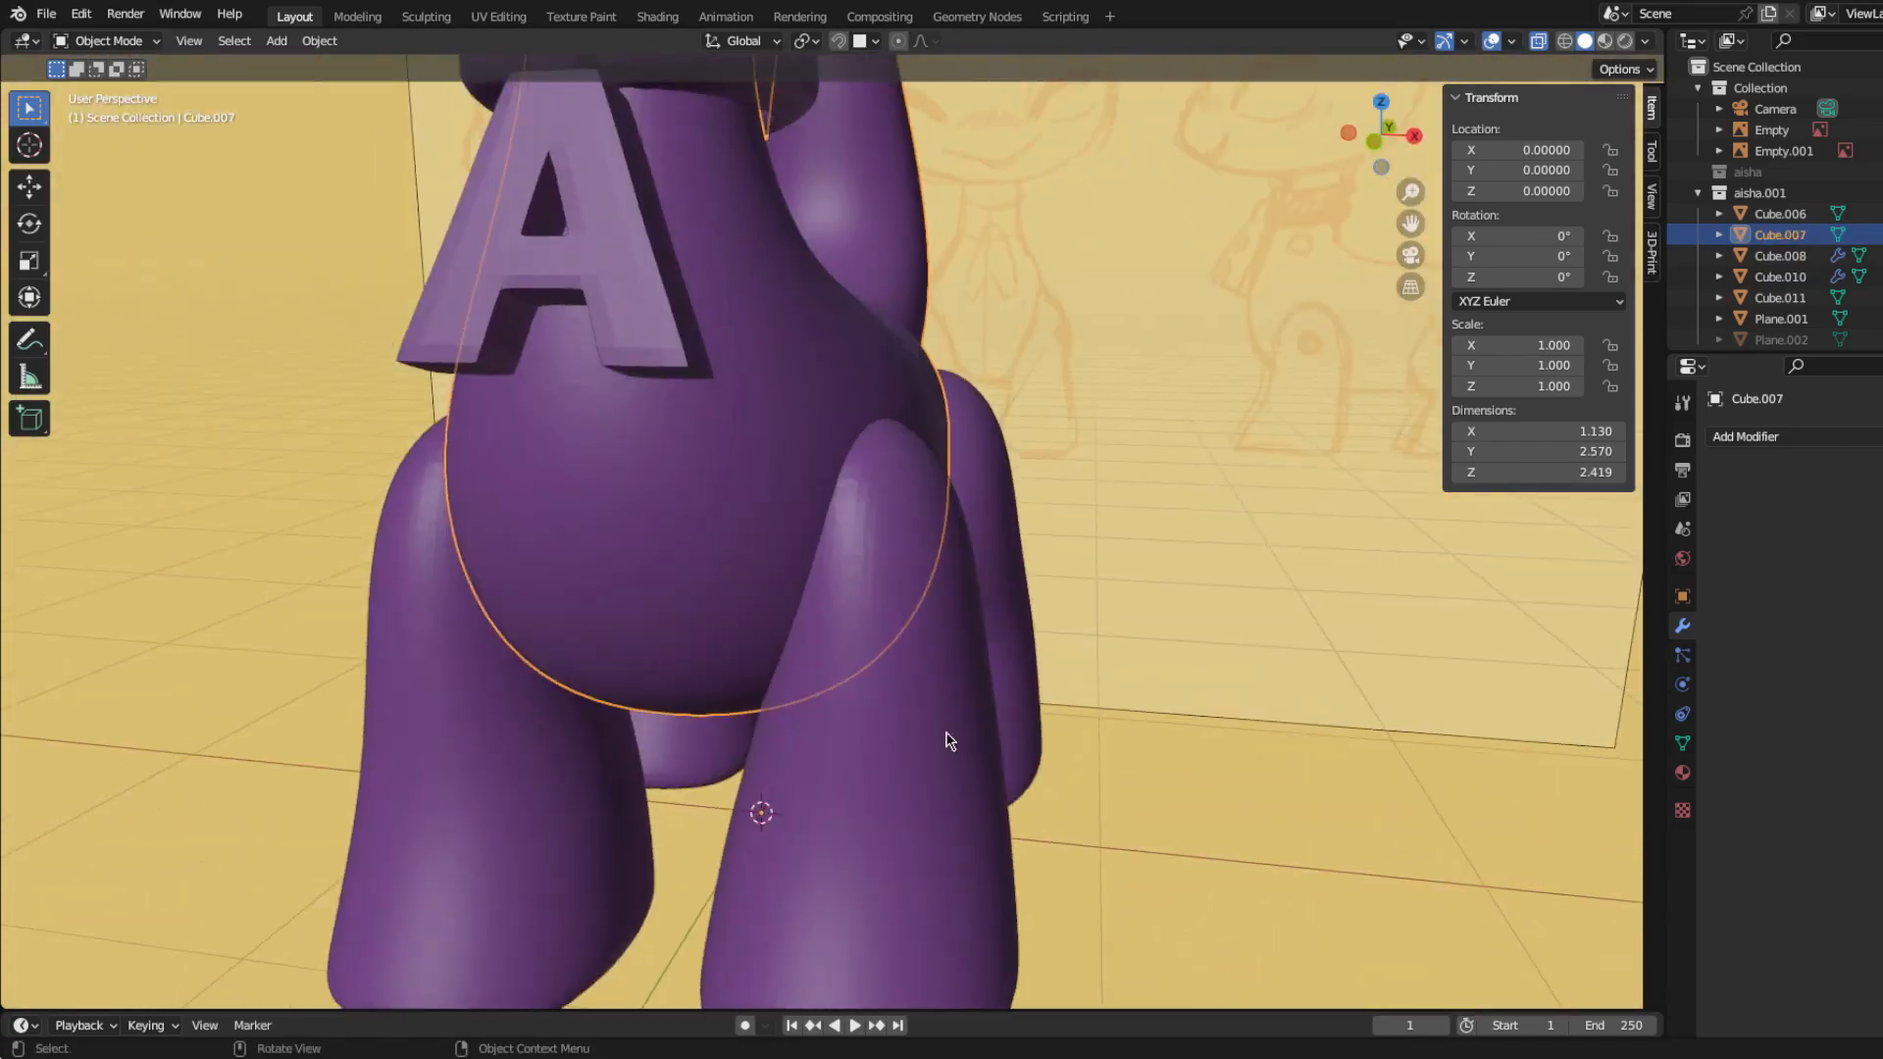
Step: Apply the Boolean modifier on the legs
left_click(949, 736)
scroll(949, 736, "down", 3)
key("ctrl+a")
Step: Switch the legs to Sculpt Mode and isolate them in local view to expose their cut inner faces
mouse_move(1236, 728)
middle_mouse_down()
mouse_move(1061, 716)
mouse_move(804, 626)
middle_mouse_up()
key("ctrl+Tab")
left_click(807, 742)
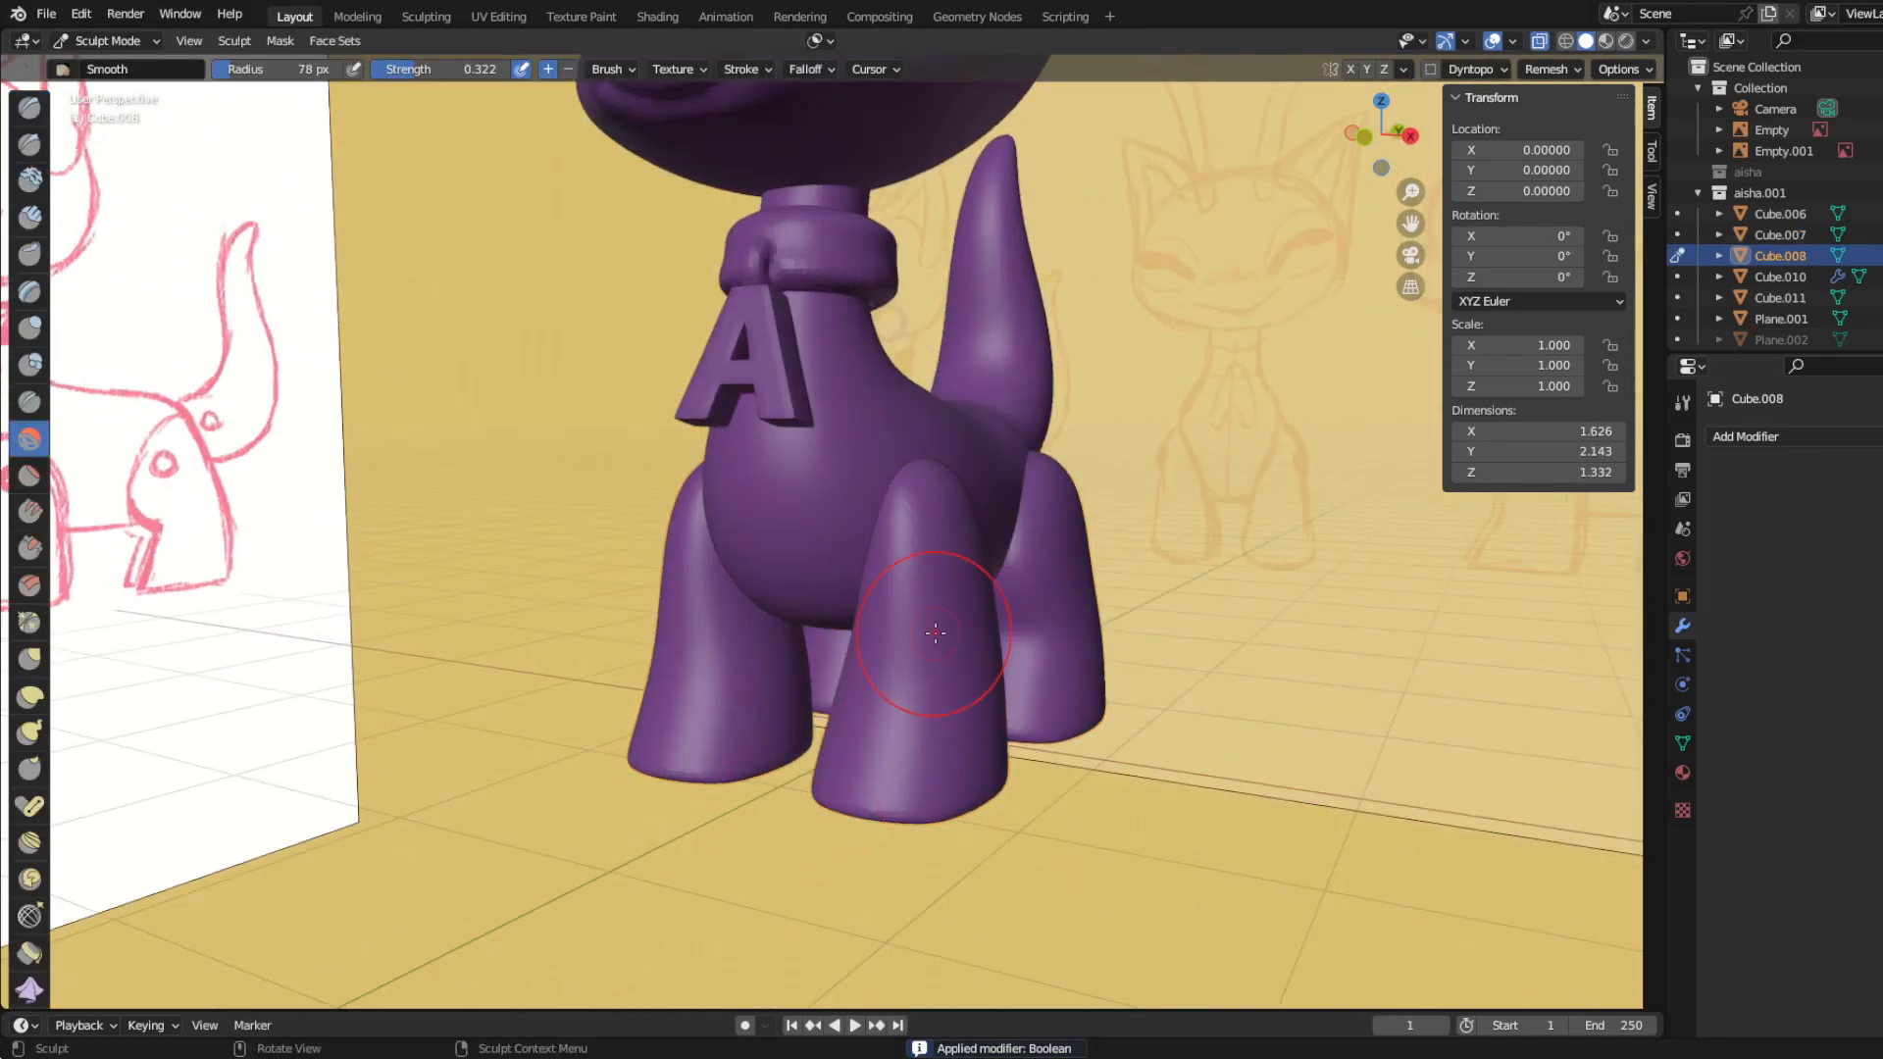
key("KP_Divide")
middle_click_drag(1108, 694, 1265, 171)
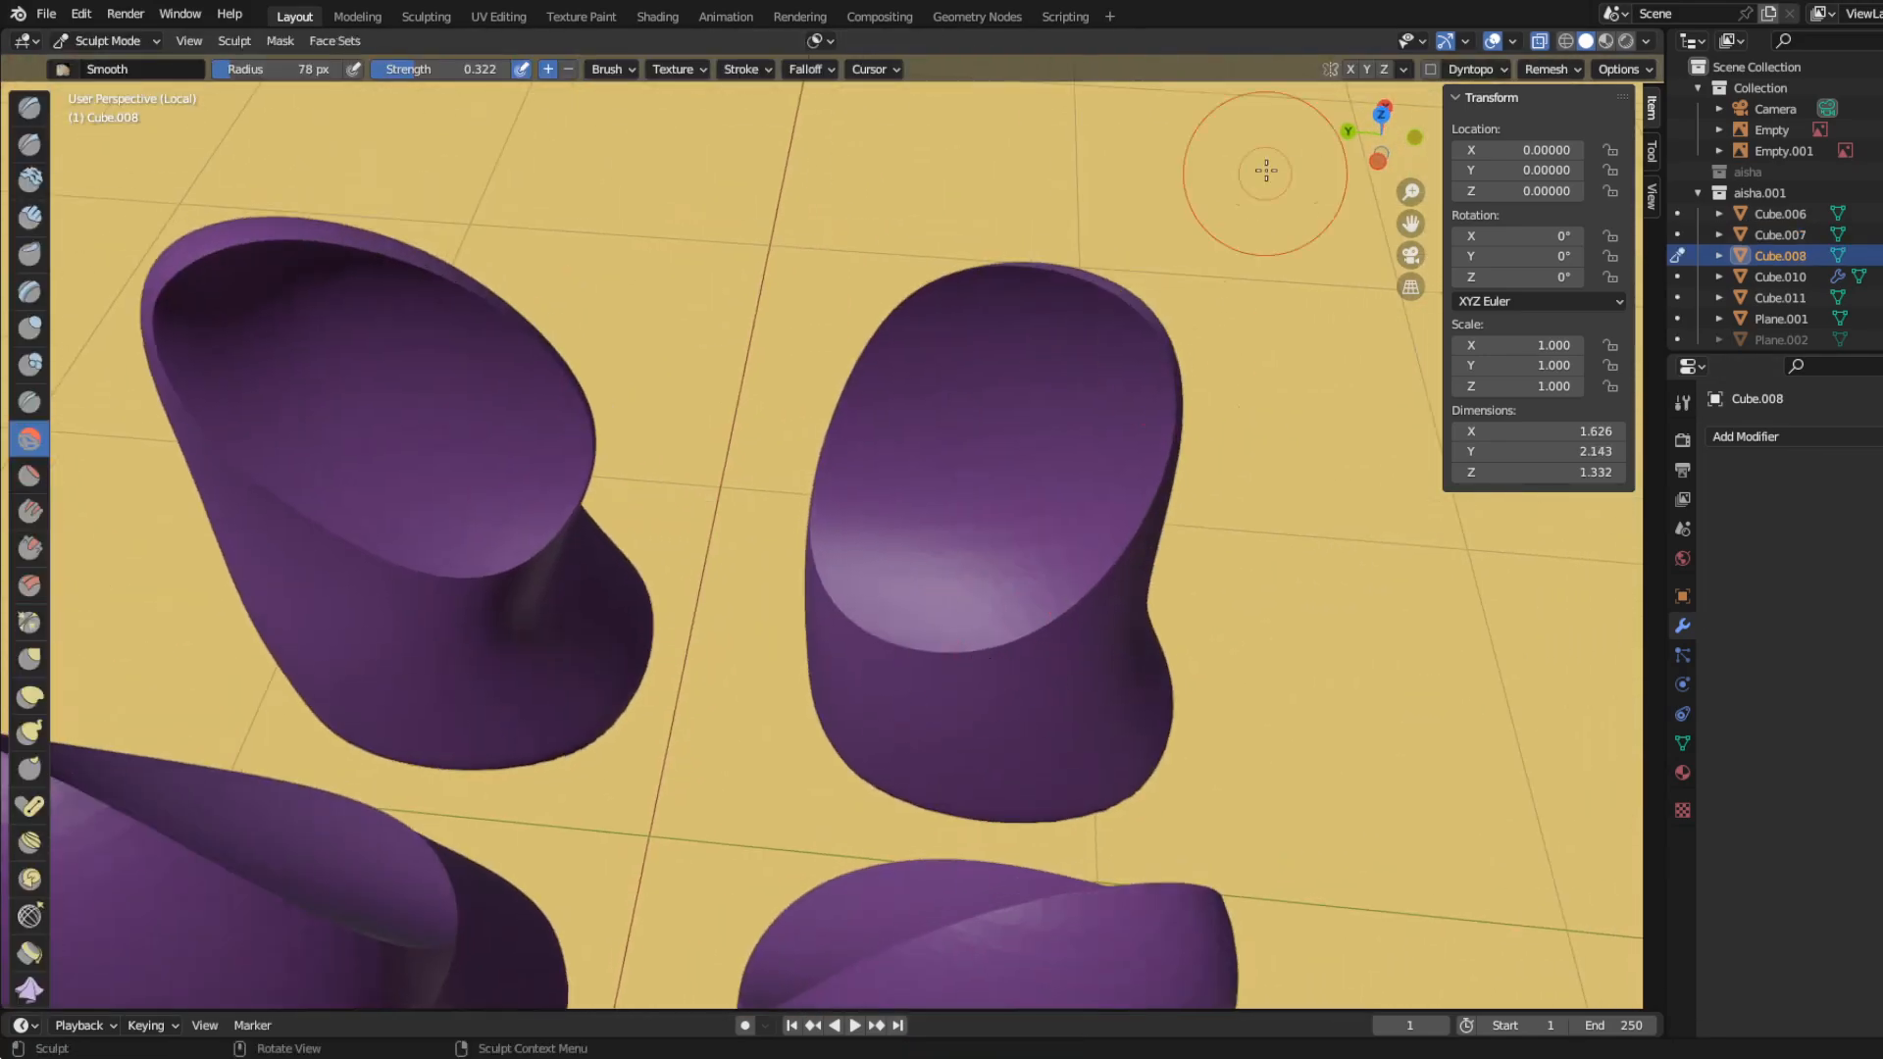
Step: Smooth the sharp rim around the cut face of the first leg with the Smooth brush
scroll(1065, 484, "up", 3)
left_click_drag(873, 805, 875, 807)
left_click_drag(1105, 808, 1106, 800)
scroll(1040, 775, "down", 2)
mouse_move(833, 751)
middle_mouse_down()
mouse_move(576, 737)
mouse_move(687, 731)
middle_mouse_up()
scroll(805, 750, "up", 2)
left_click_drag(860, 761, 861, 761)
left_click_drag(1098, 463, 1091, 393)
middle_click_drag(1070, 412, 1143, 446)
left_click_drag(942, 432, 1010, 539)
middle_click_drag(922, 343, 1010, 307)
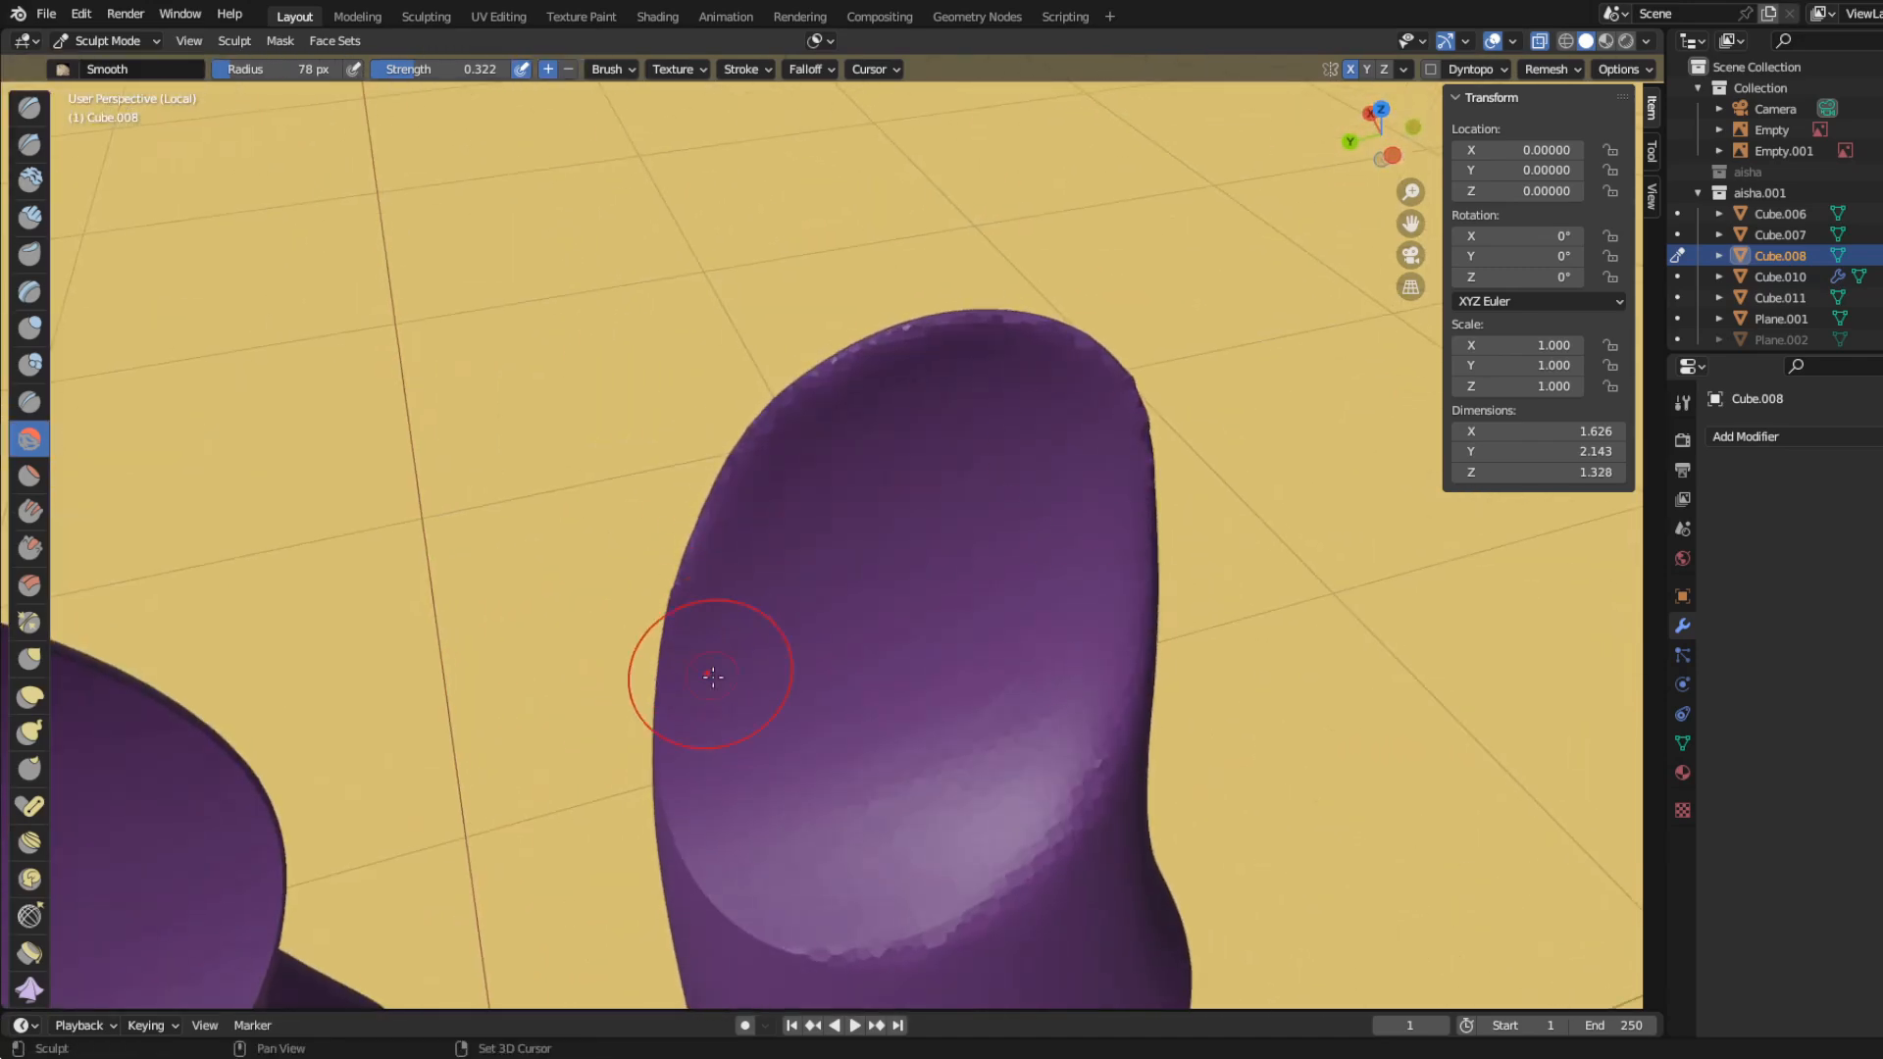
Step: Smooth the remaining sharp rims around the cut faces of the other legs
middle_click_drag(713, 676, 715, 610)
left_click_drag(715, 610, 715, 608)
mouse_move(866, 822)
middle_mouse_down()
mouse_move(828, 761)
mouse_move(608, 668)
middle_mouse_up()
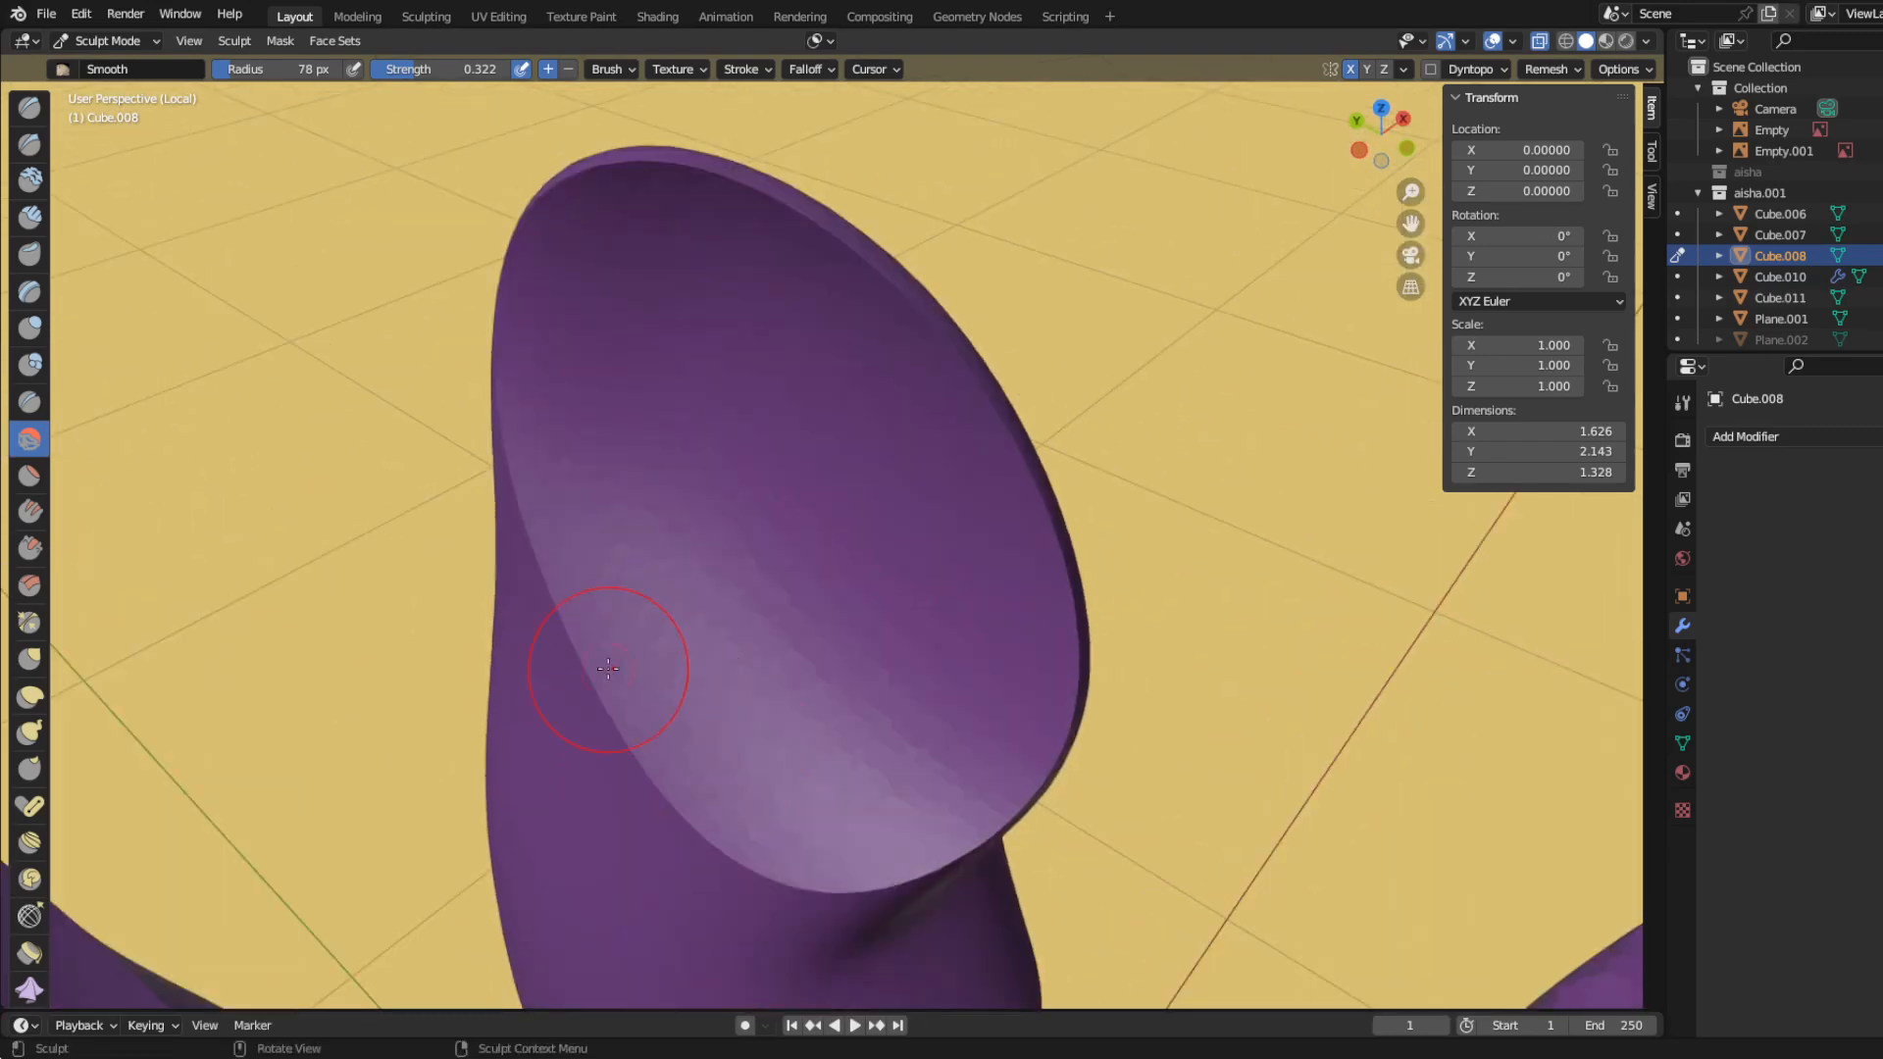
middle_click_drag(484, 498, 736, 625)
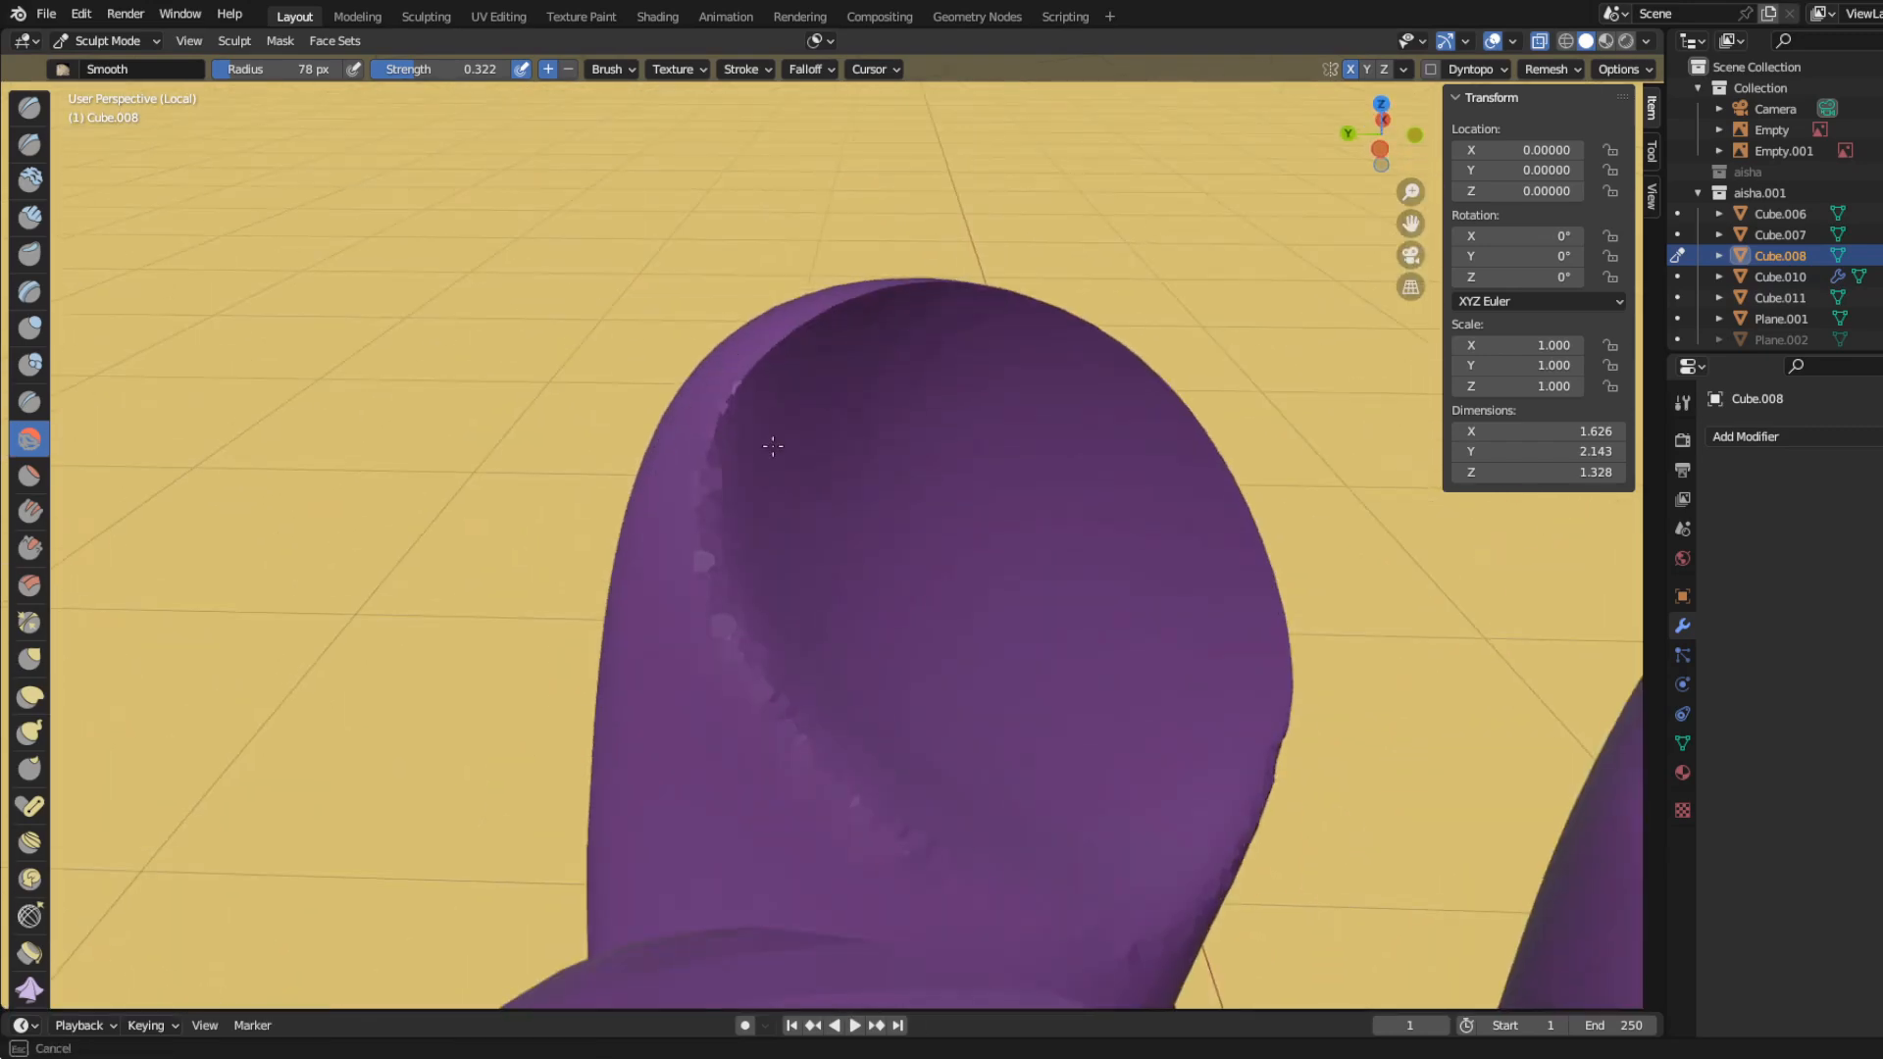
left_click_drag(773, 446, 853, 339)
mouse_move(853, 339)
middle_mouse_down()
mouse_move(701, 392)
mouse_move(638, 368)
middle_mouse_up()
mouse_move(637, 367)
left_mouse_down()
mouse_move(864, 275)
mouse_move(598, 422)
left_mouse_up()
mouse_move(599, 422)
middle_mouse_down()
mouse_move(526, 560)
mouse_move(549, 520)
middle_mouse_up()
left_click_drag(731, 397, 784, 414)
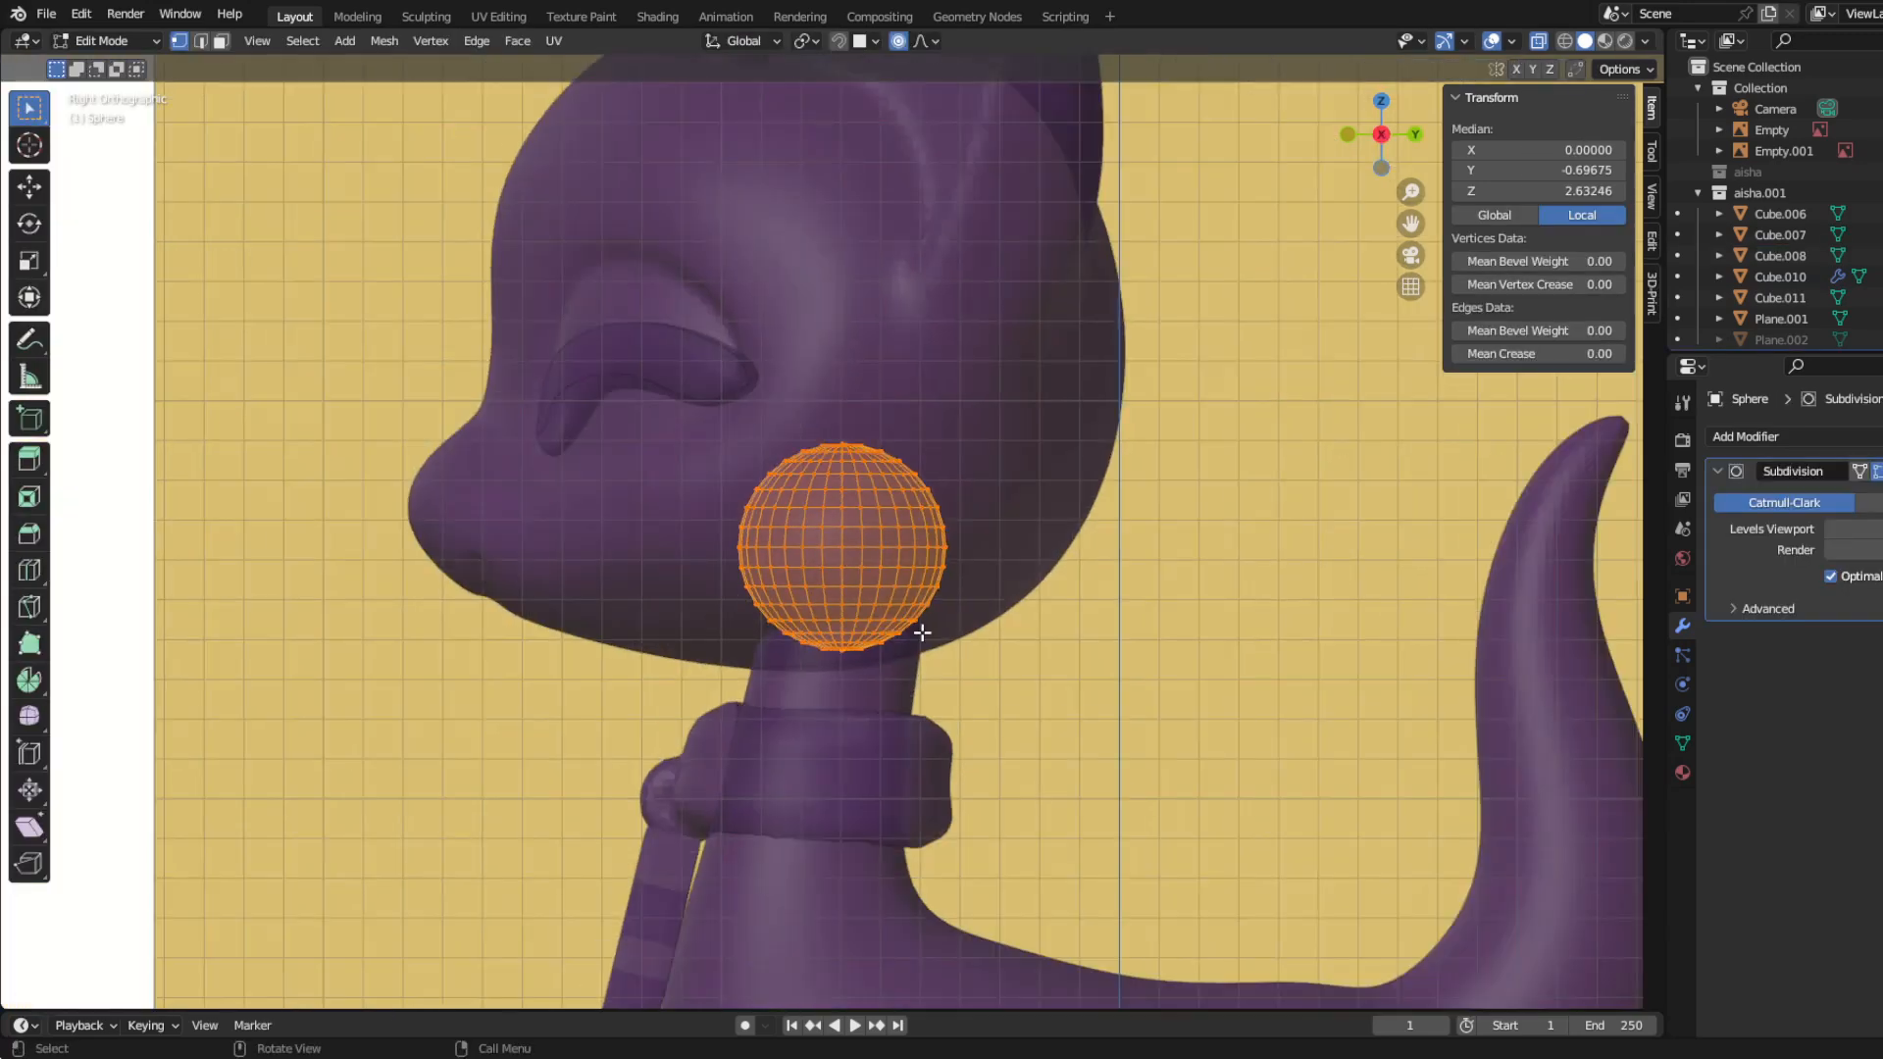
Step: Scale the neck ball to 0.963 and shift it vertically along Z at the top of the neck
key("s")
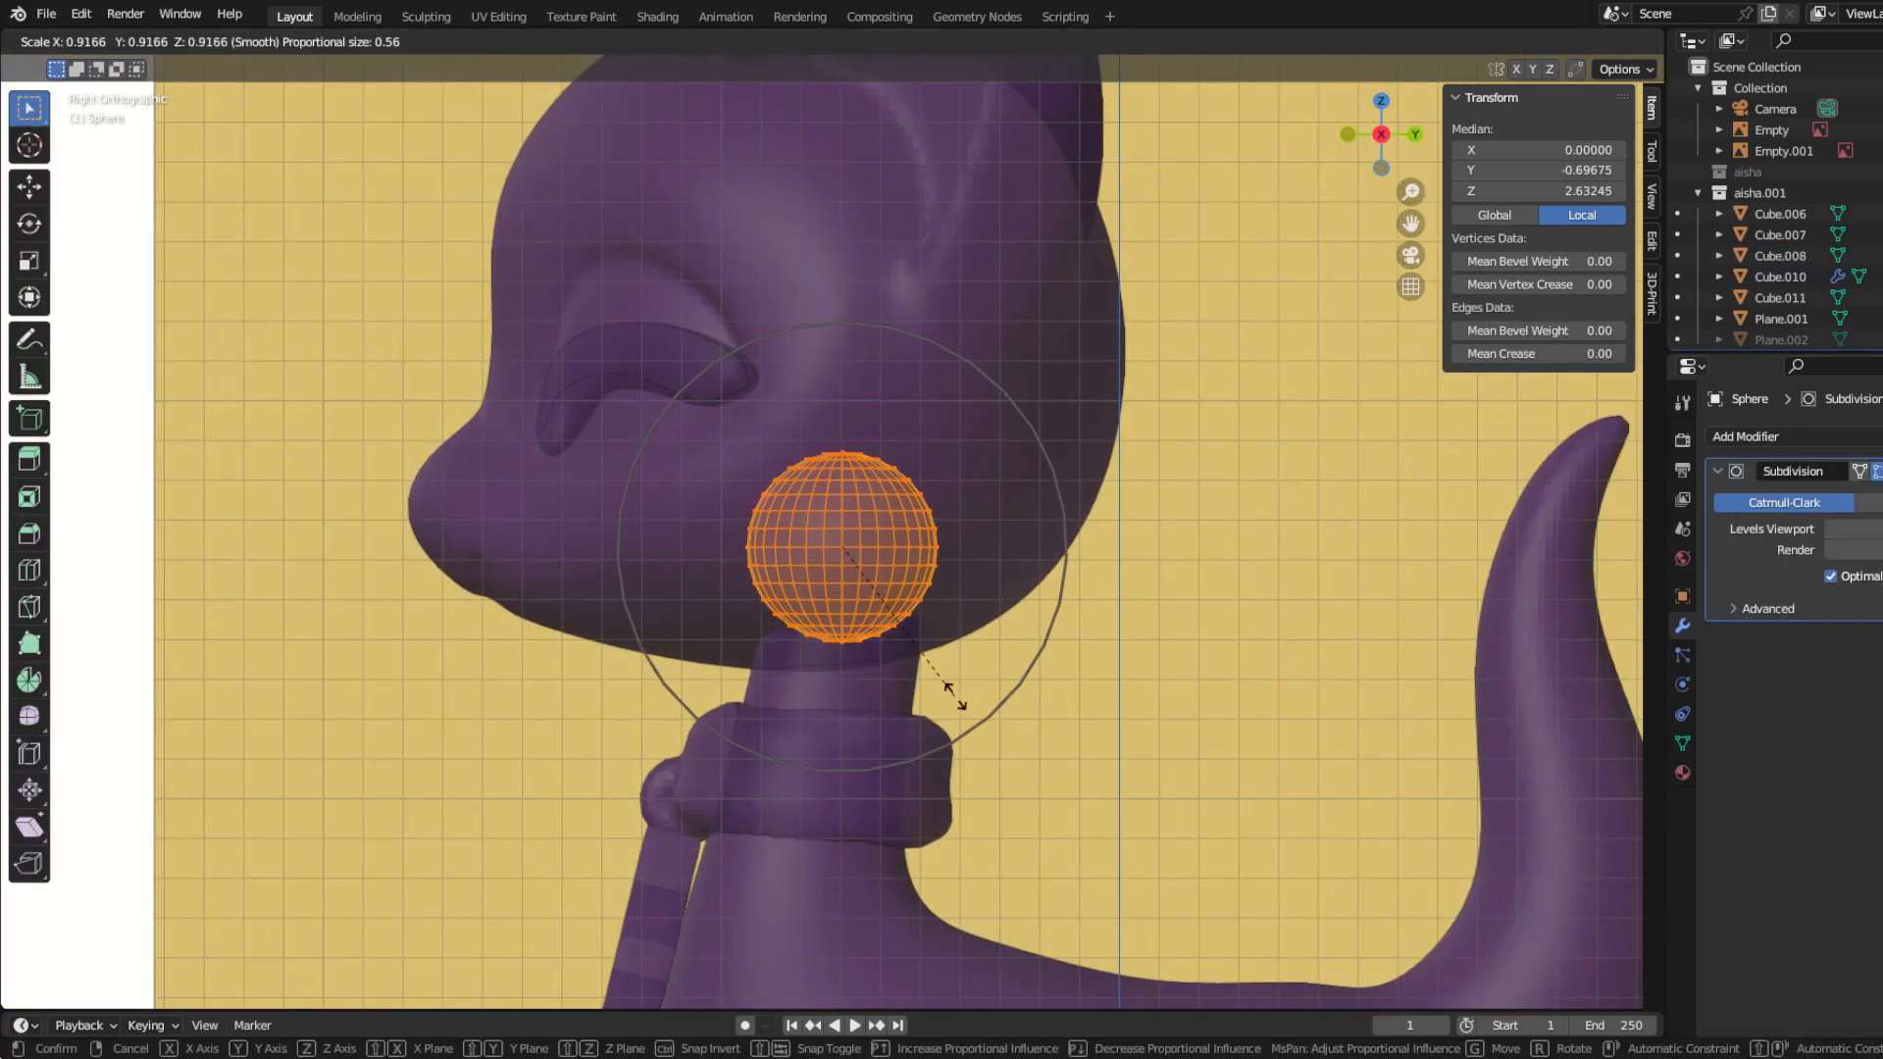
left_click(965, 699)
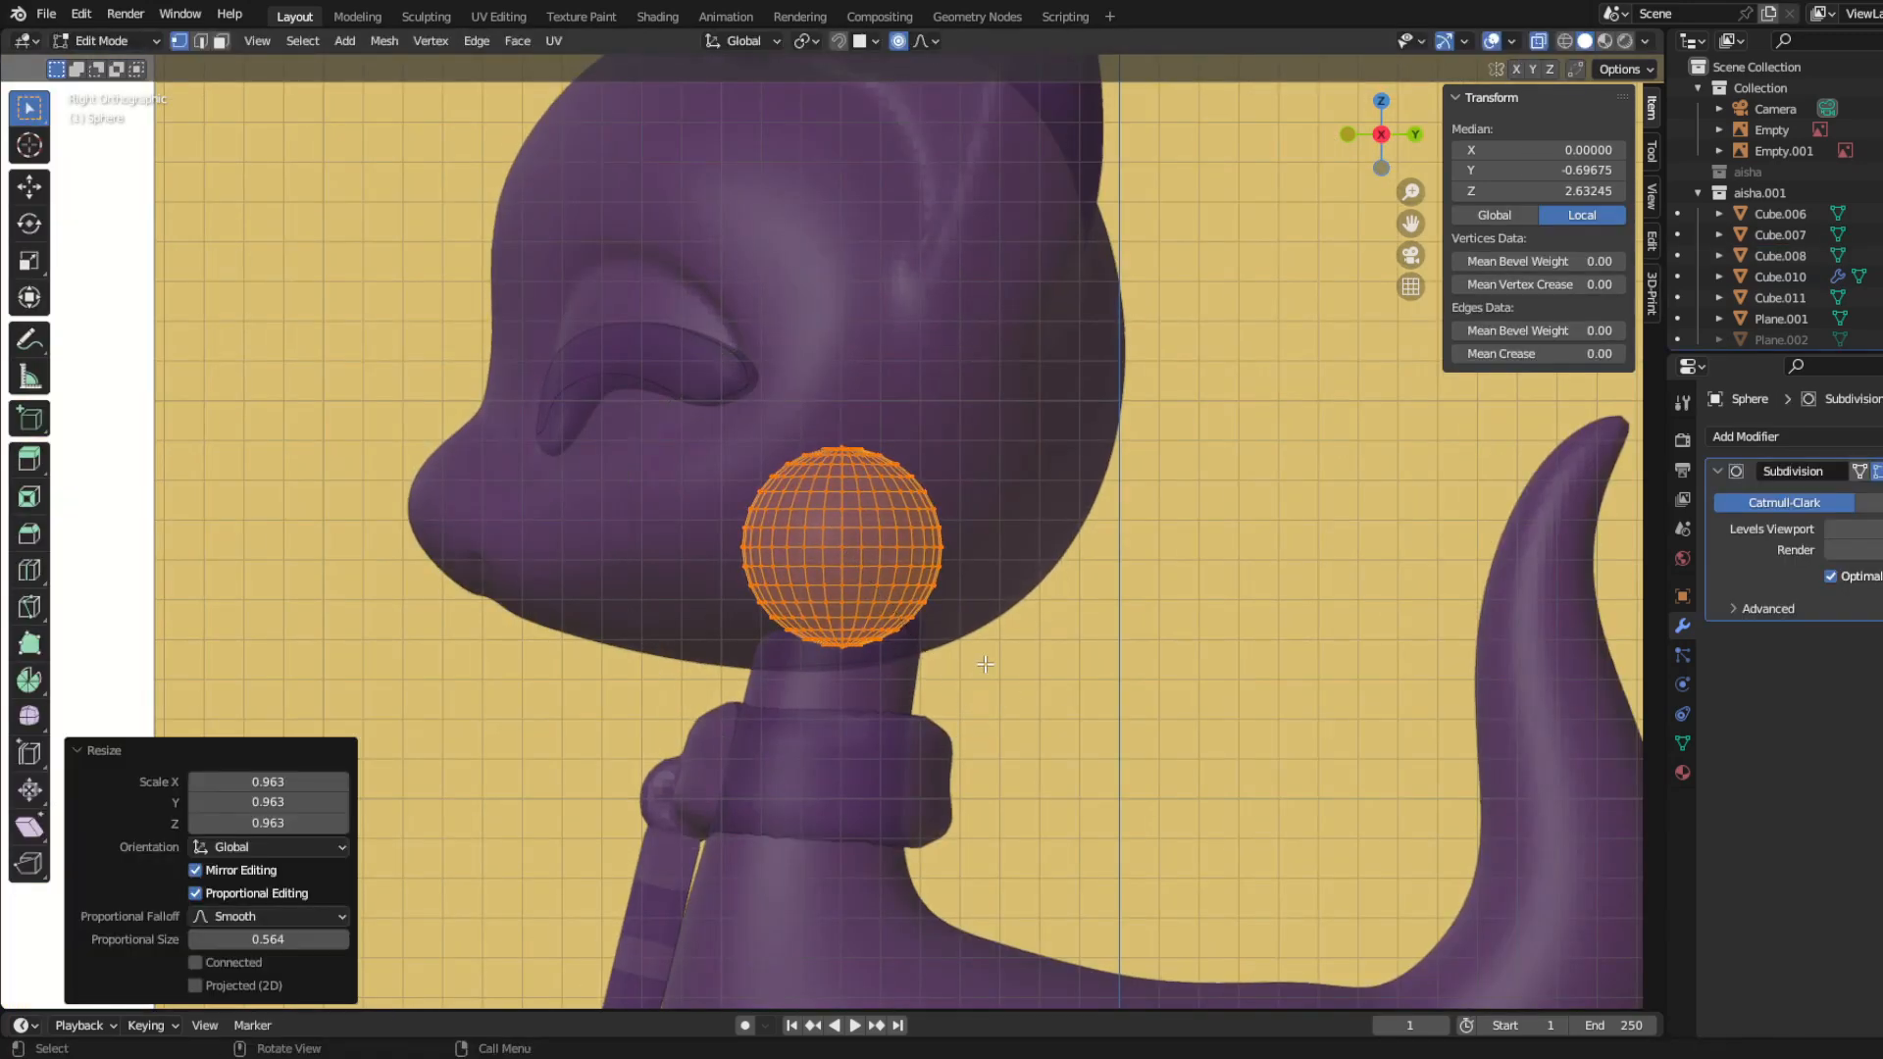
key("g")
key("z")
left_click(982, 676)
key("Tab")
Step: Add a cube around the neck ball inside the head as a cutting block
scroll(628, 702, "down", 3)
middle_click_drag(628, 703, 768, 705)
key("KP_3")
middle_click_drag(858, 838, 836, 625, "shift")
key("shift+a")
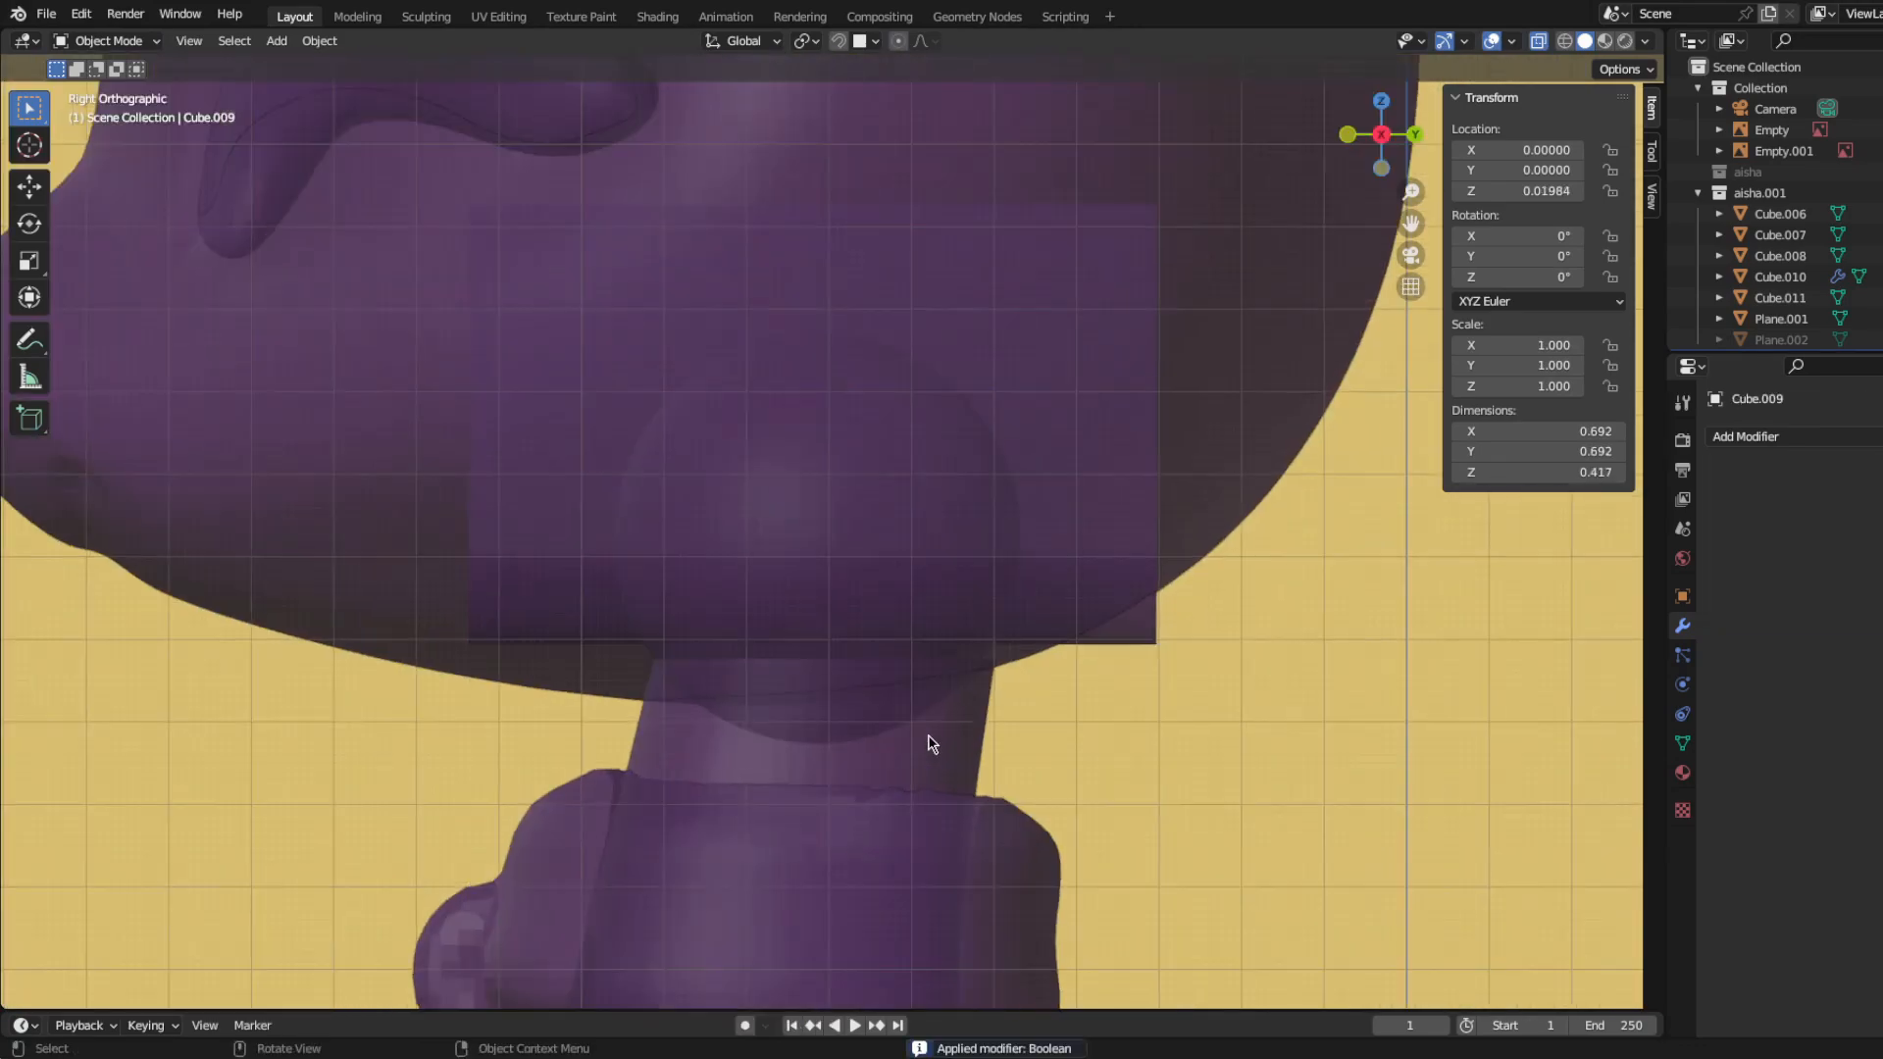
Step: Move the neck ball and its surrounding block together to Y 0.0106 and Z 0.03498
scroll(929, 740, "up", 1)
left_click(860, 480)
left_click(1025, 510, "shift")
key("g")
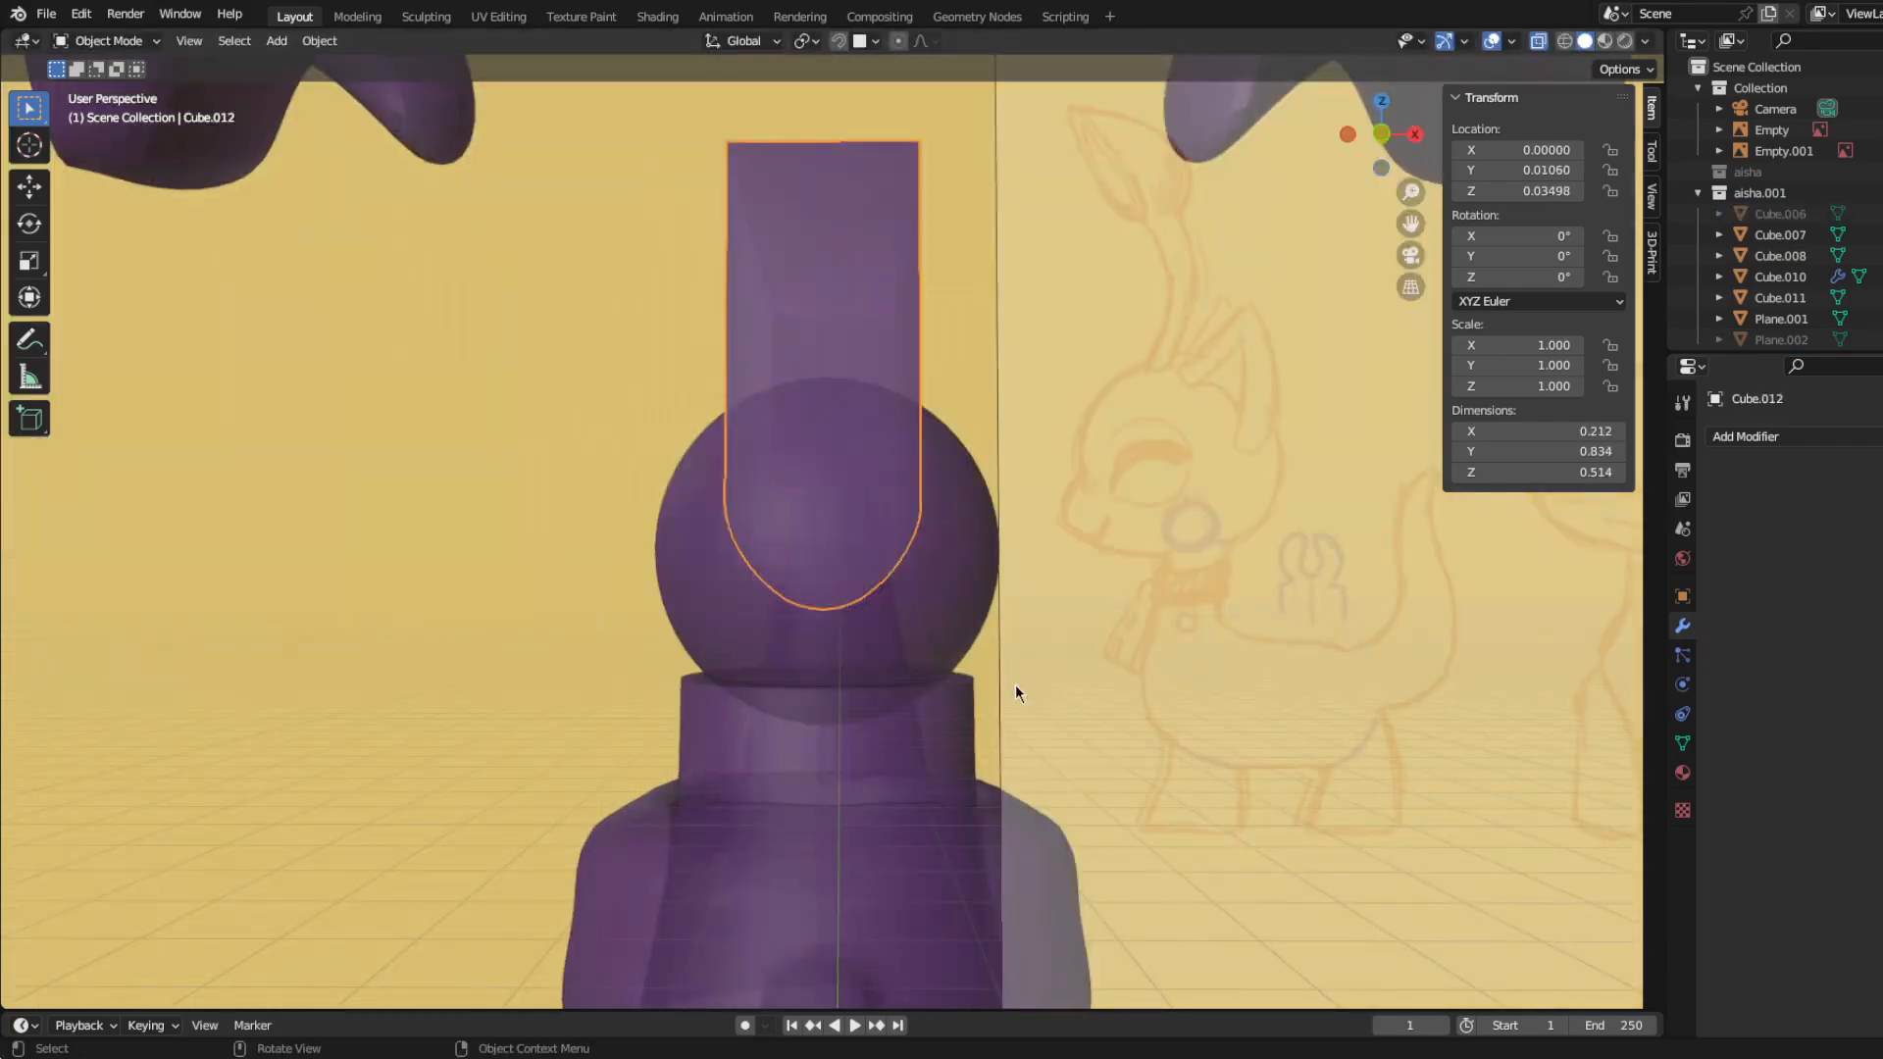
key("KP_1")
scroll(1016, 685, "up", 1)
left_click(1020, 496)
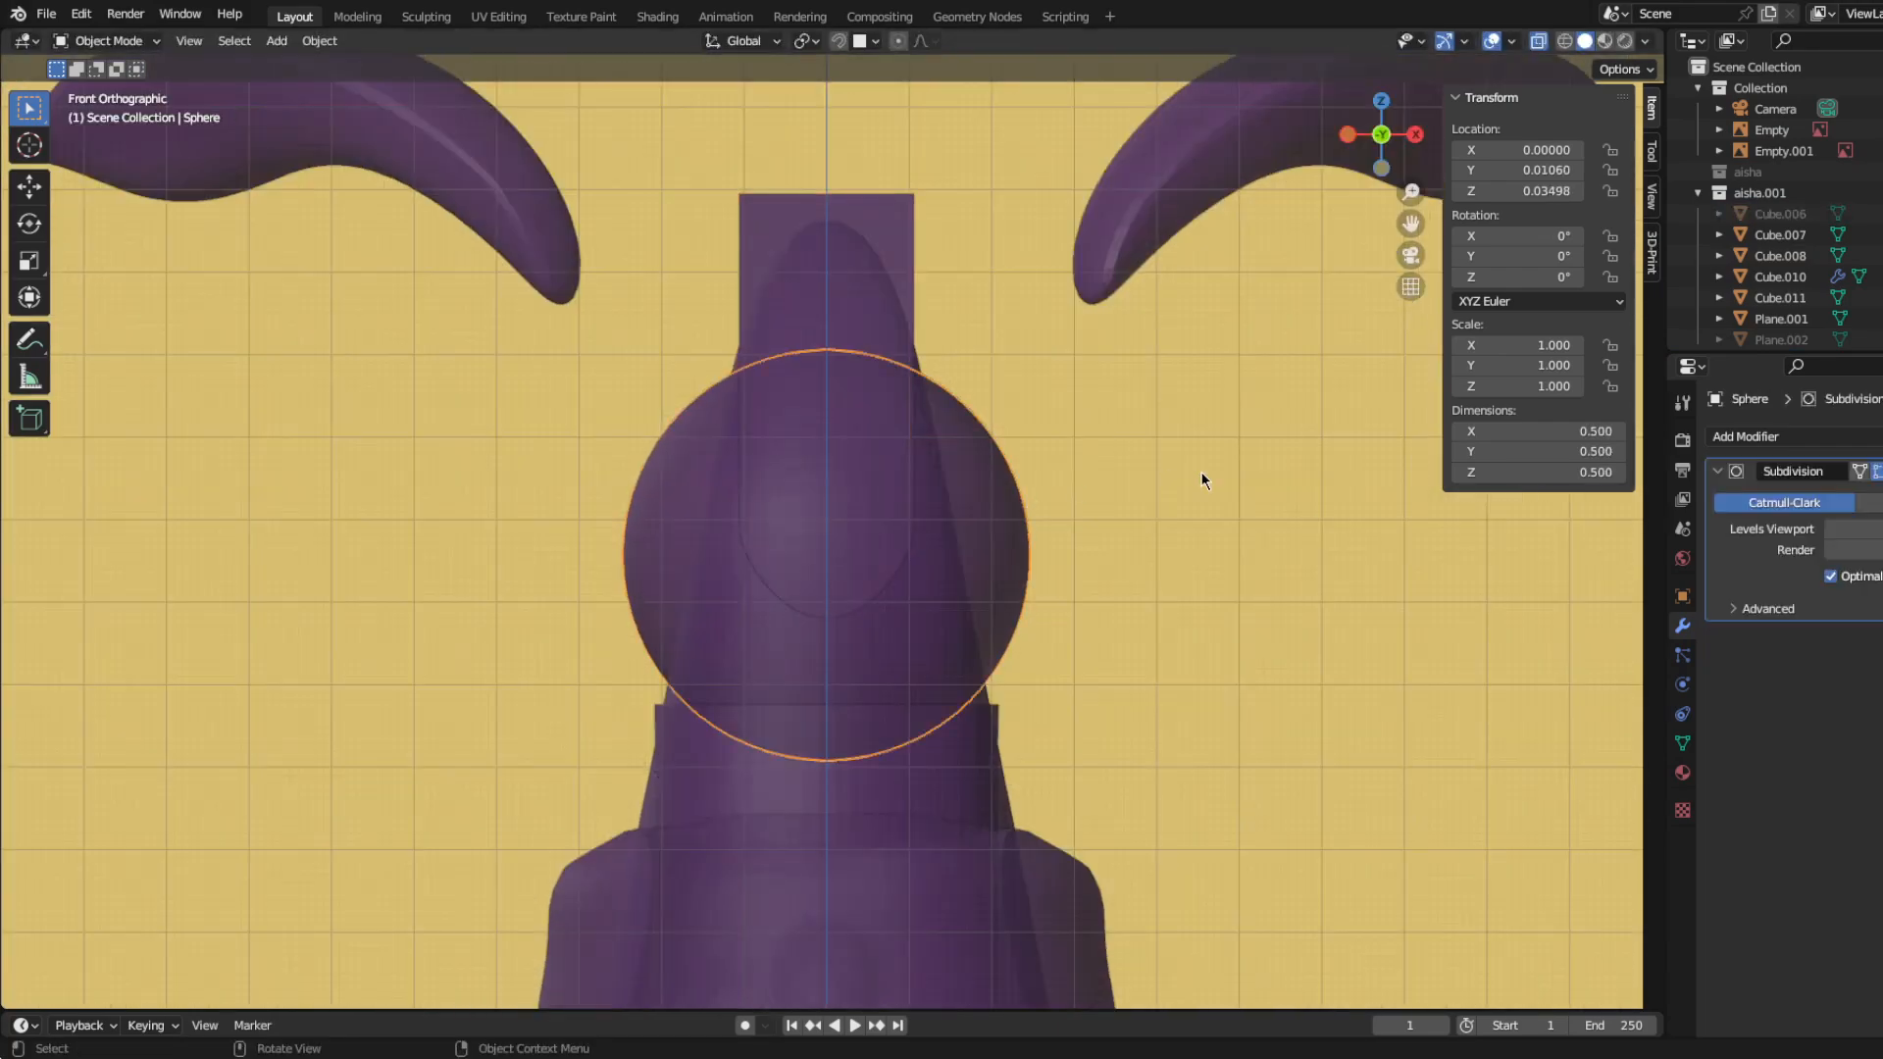
Step: Add a Boolean modifier to the neck ball that subtracts the round-ended block from it
left_click(1746, 436)
left_click(1542, 541)
left_click(903, 202)
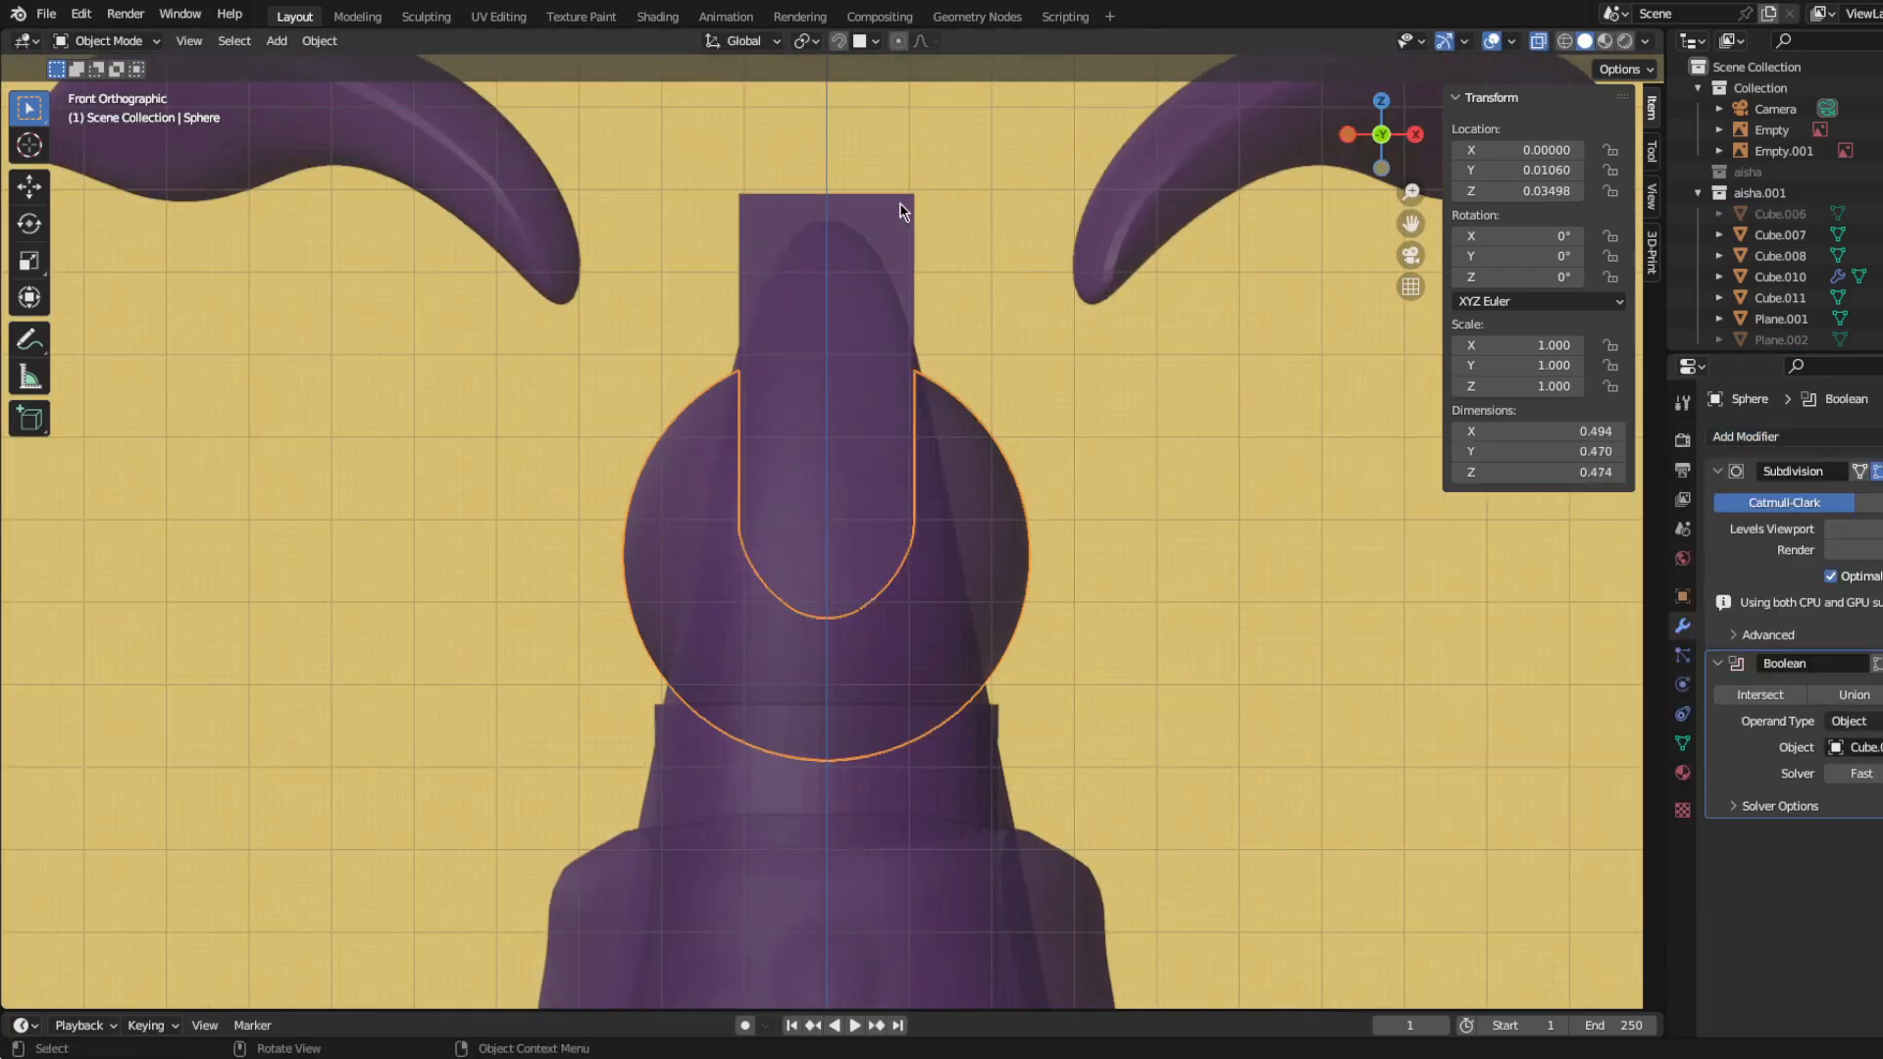
Step: Raise the block's top and its rounded lower end slightly along Z
left_click(904, 246)
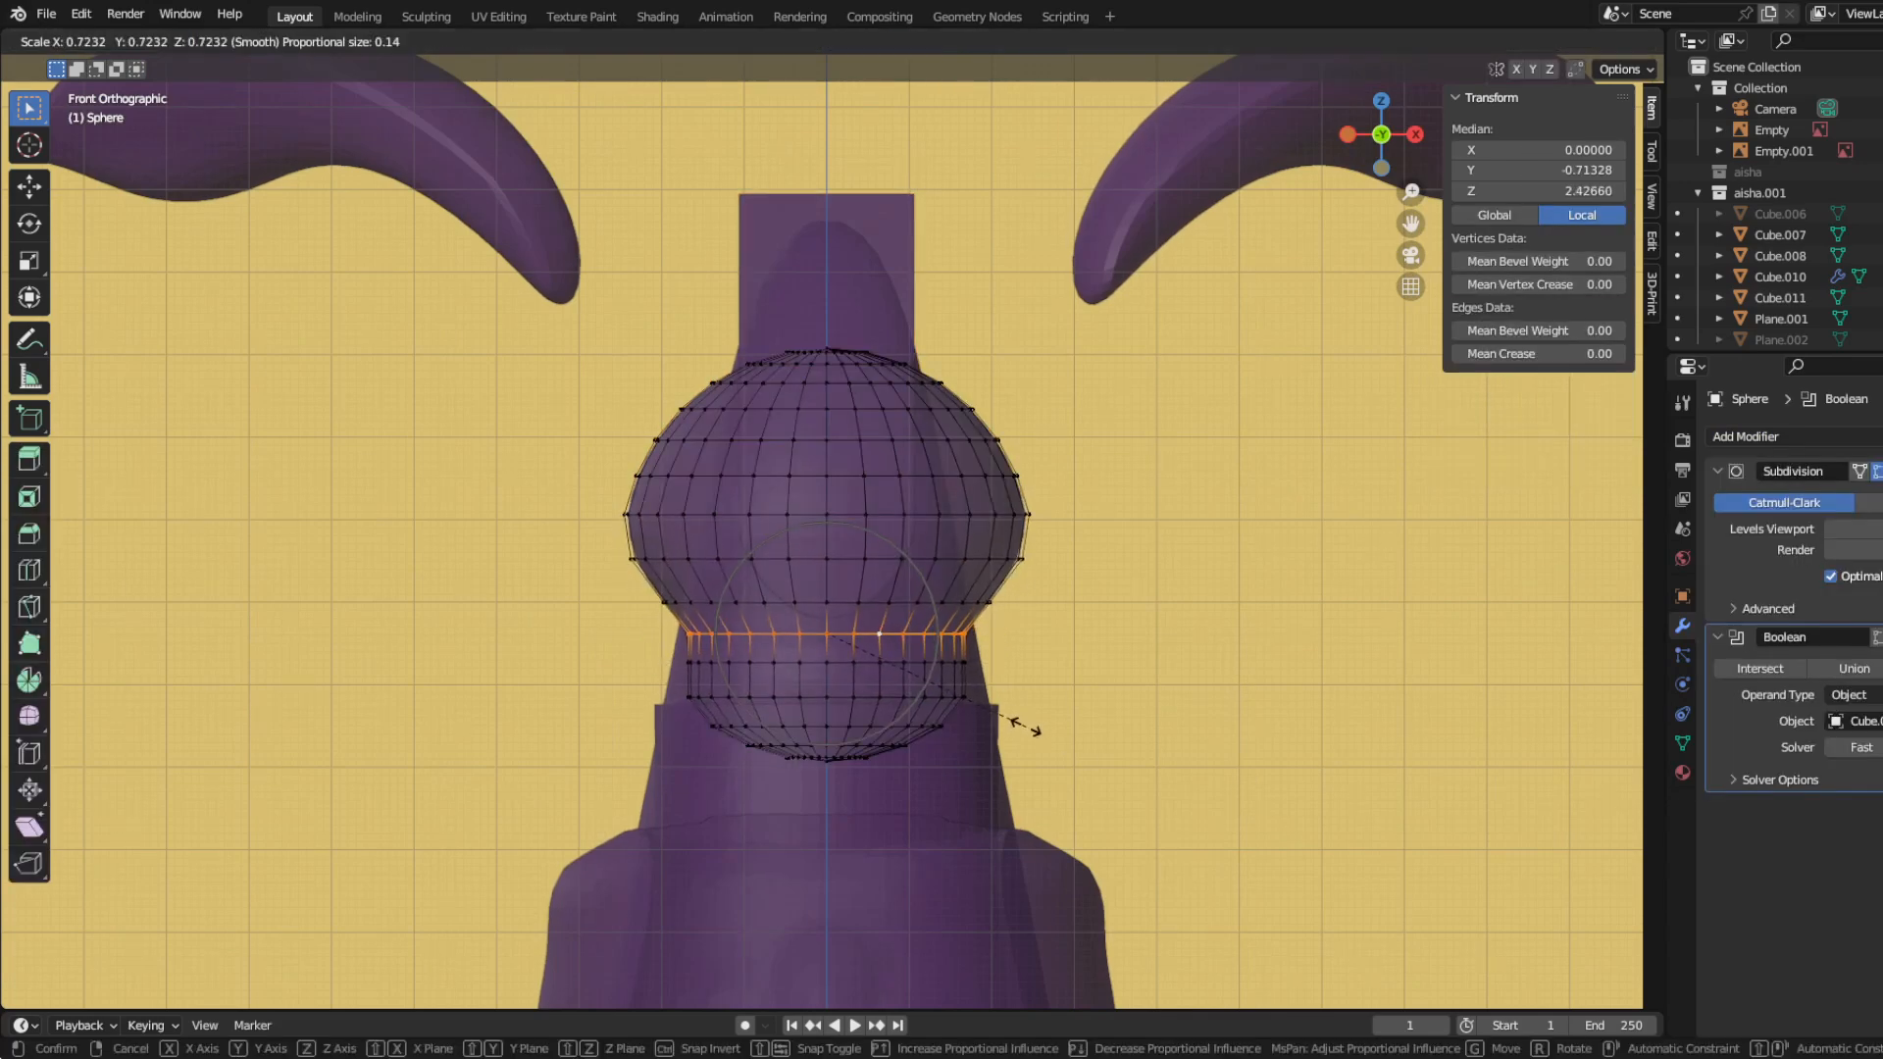
left_click(1025, 726)
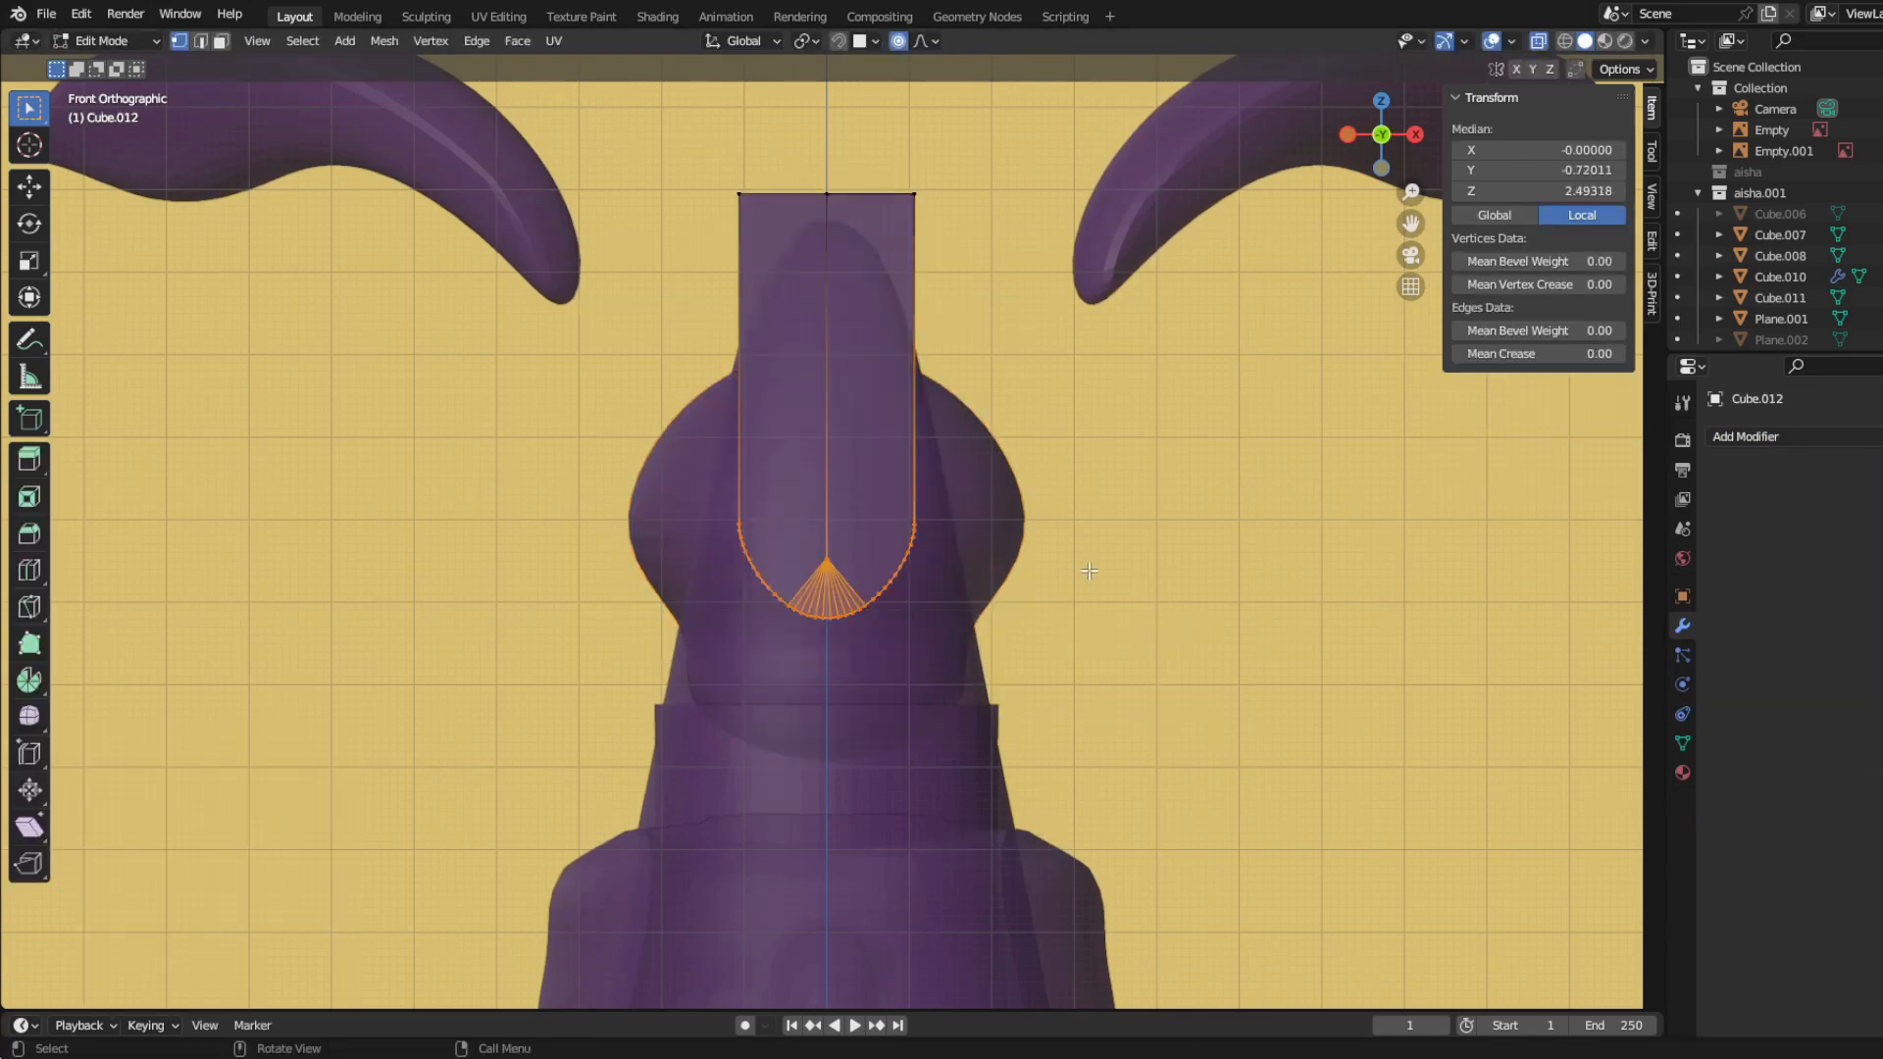
key("g")
key("z")
left_click(715, 470)
key("g")
key("z")
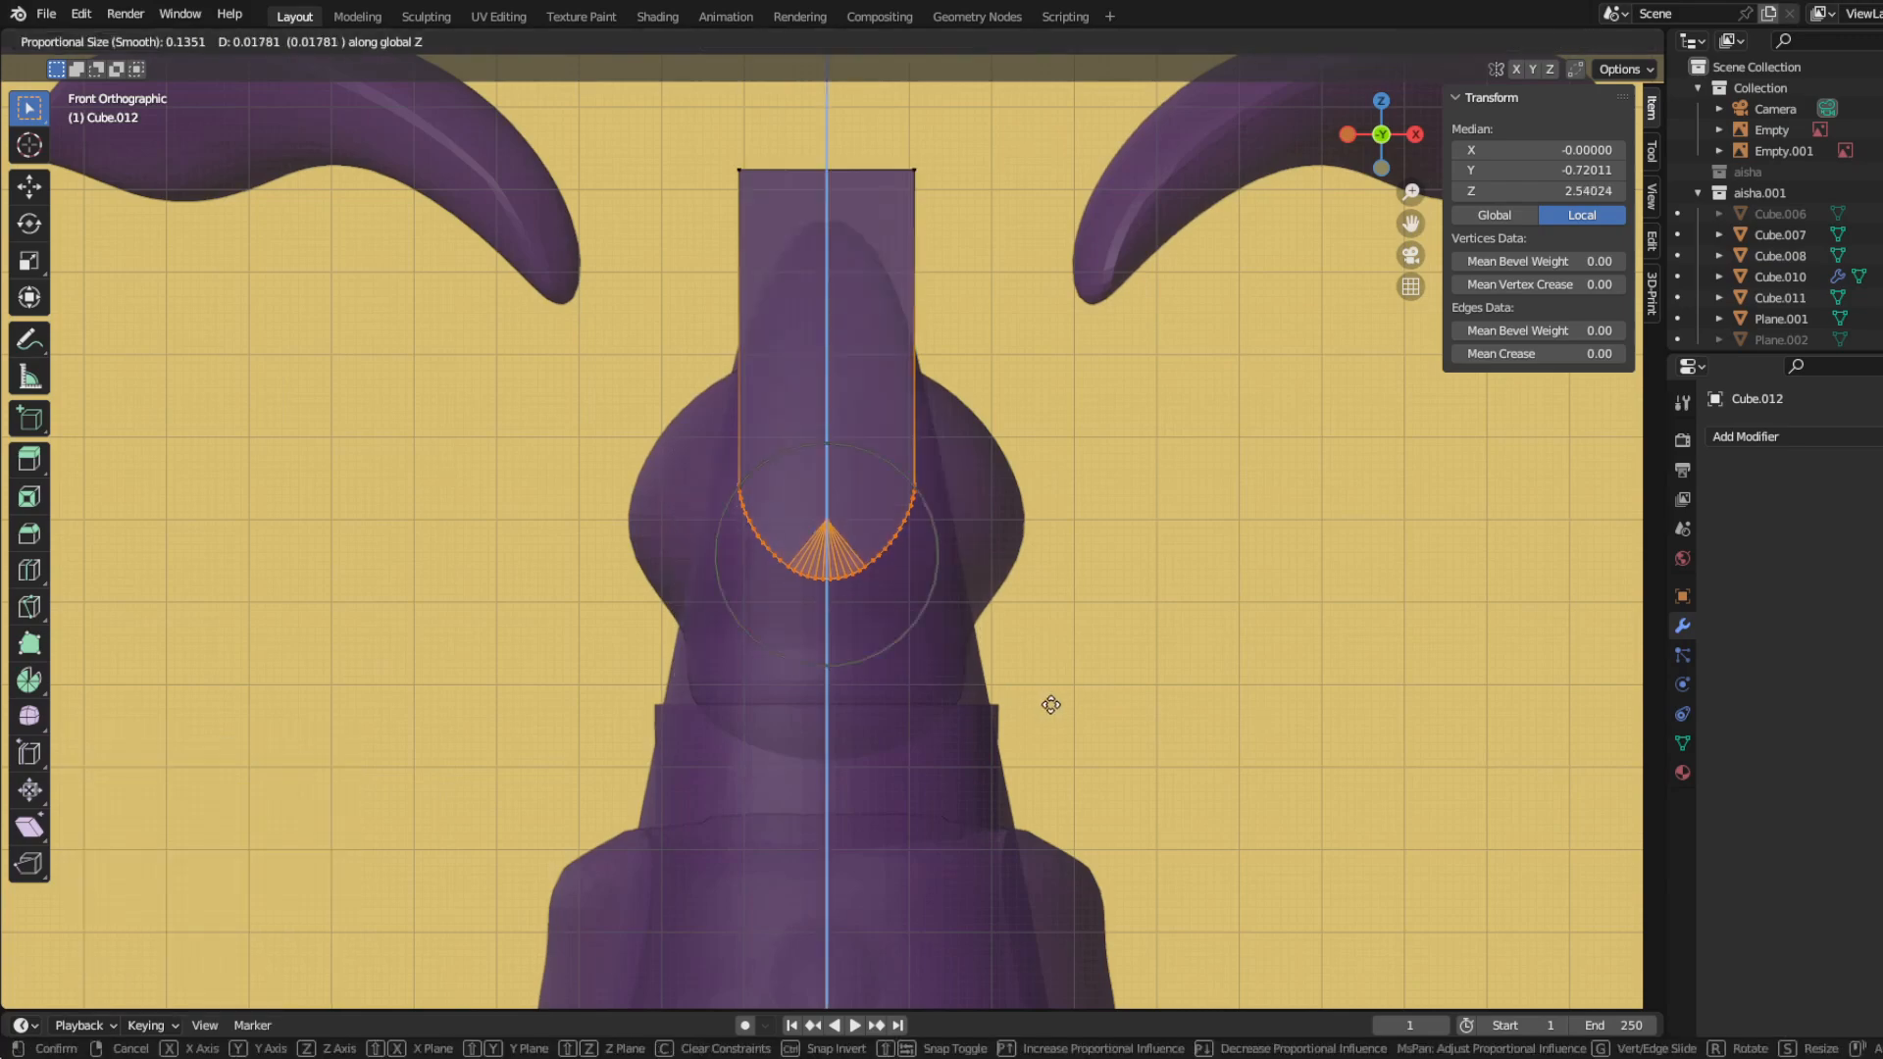
left_click(1051, 702)
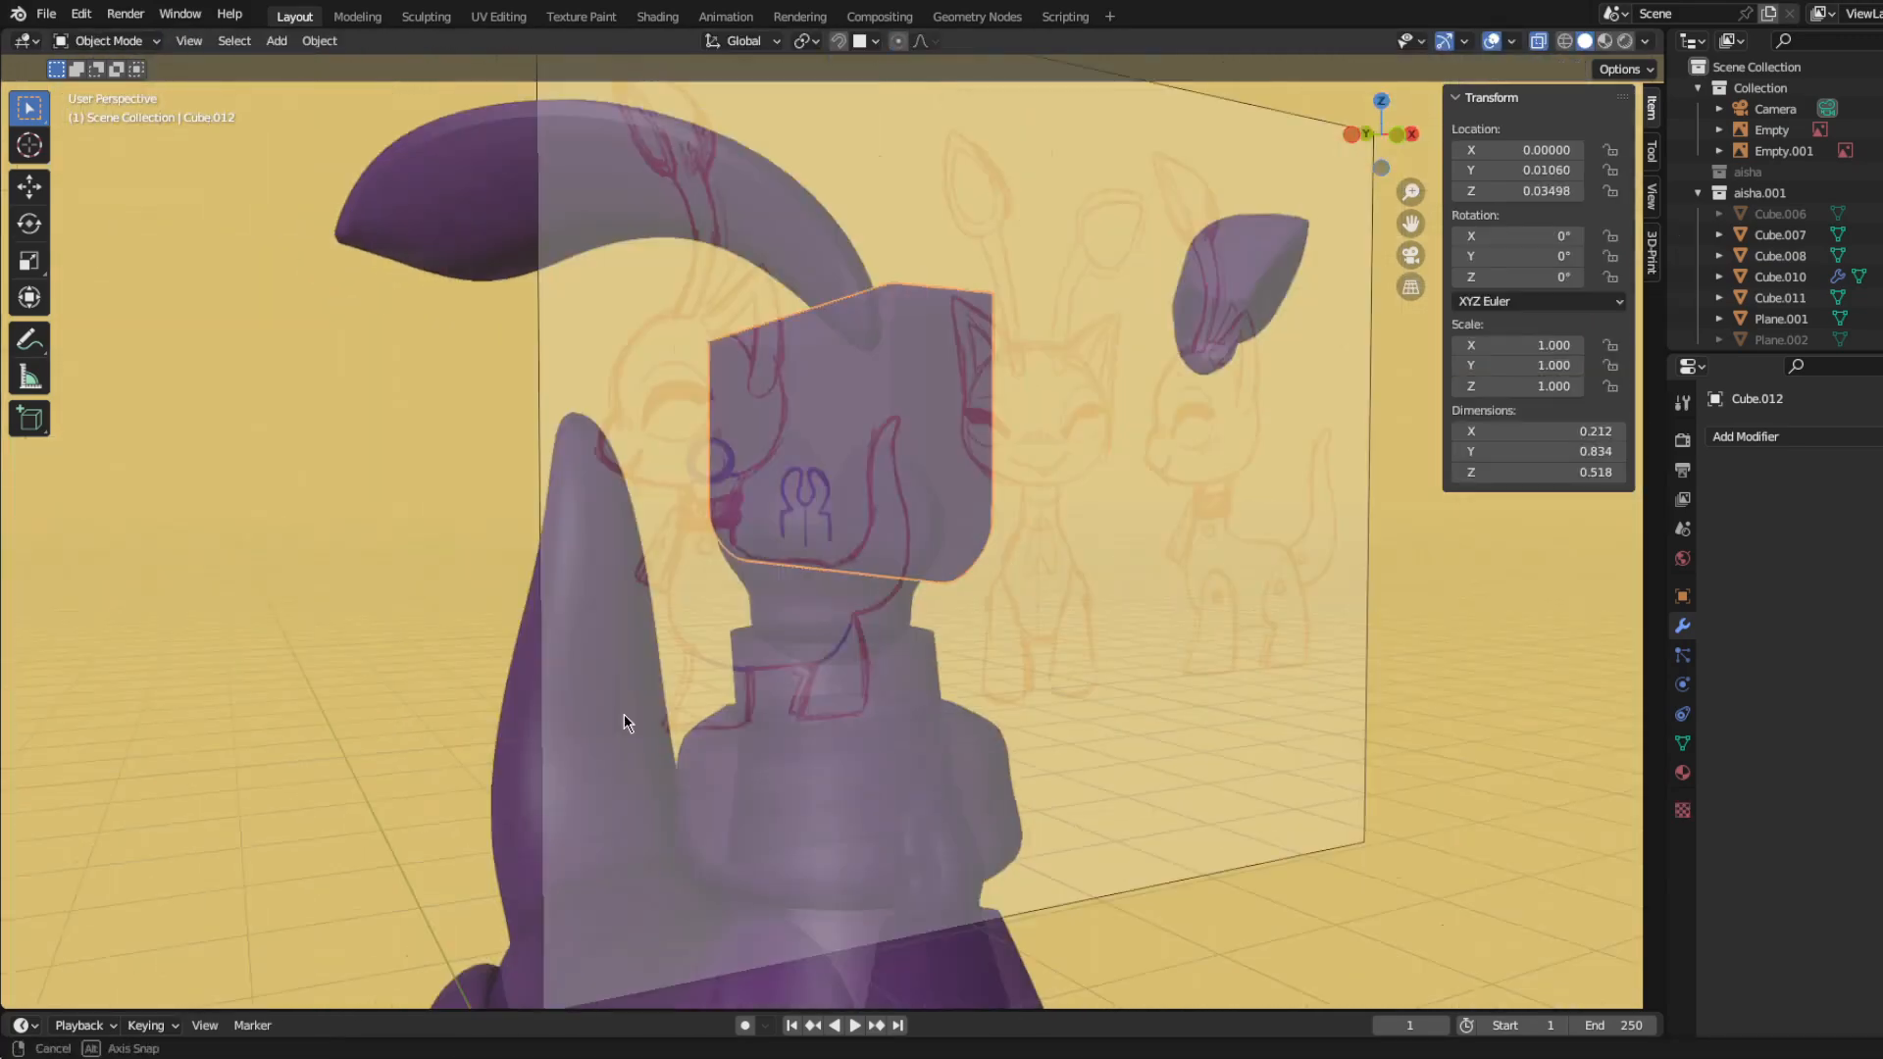
Step: Temporarily hide the block to inspect the slot cut into the neck ball
middle_click_drag(624, 714, 840, 633)
left_click(793, 520)
left_click(802, 387)
key("h")
left_click(816, 569)
middle_click_drag(840, 632, 836, 580, "ctrl")
key("ctrl+z")
key("ctrl+z")
Step: Narrow the whole block by scaling it to 0.919 along X in Edit Mode
key("KP_1")
key("ctrl+Tab")
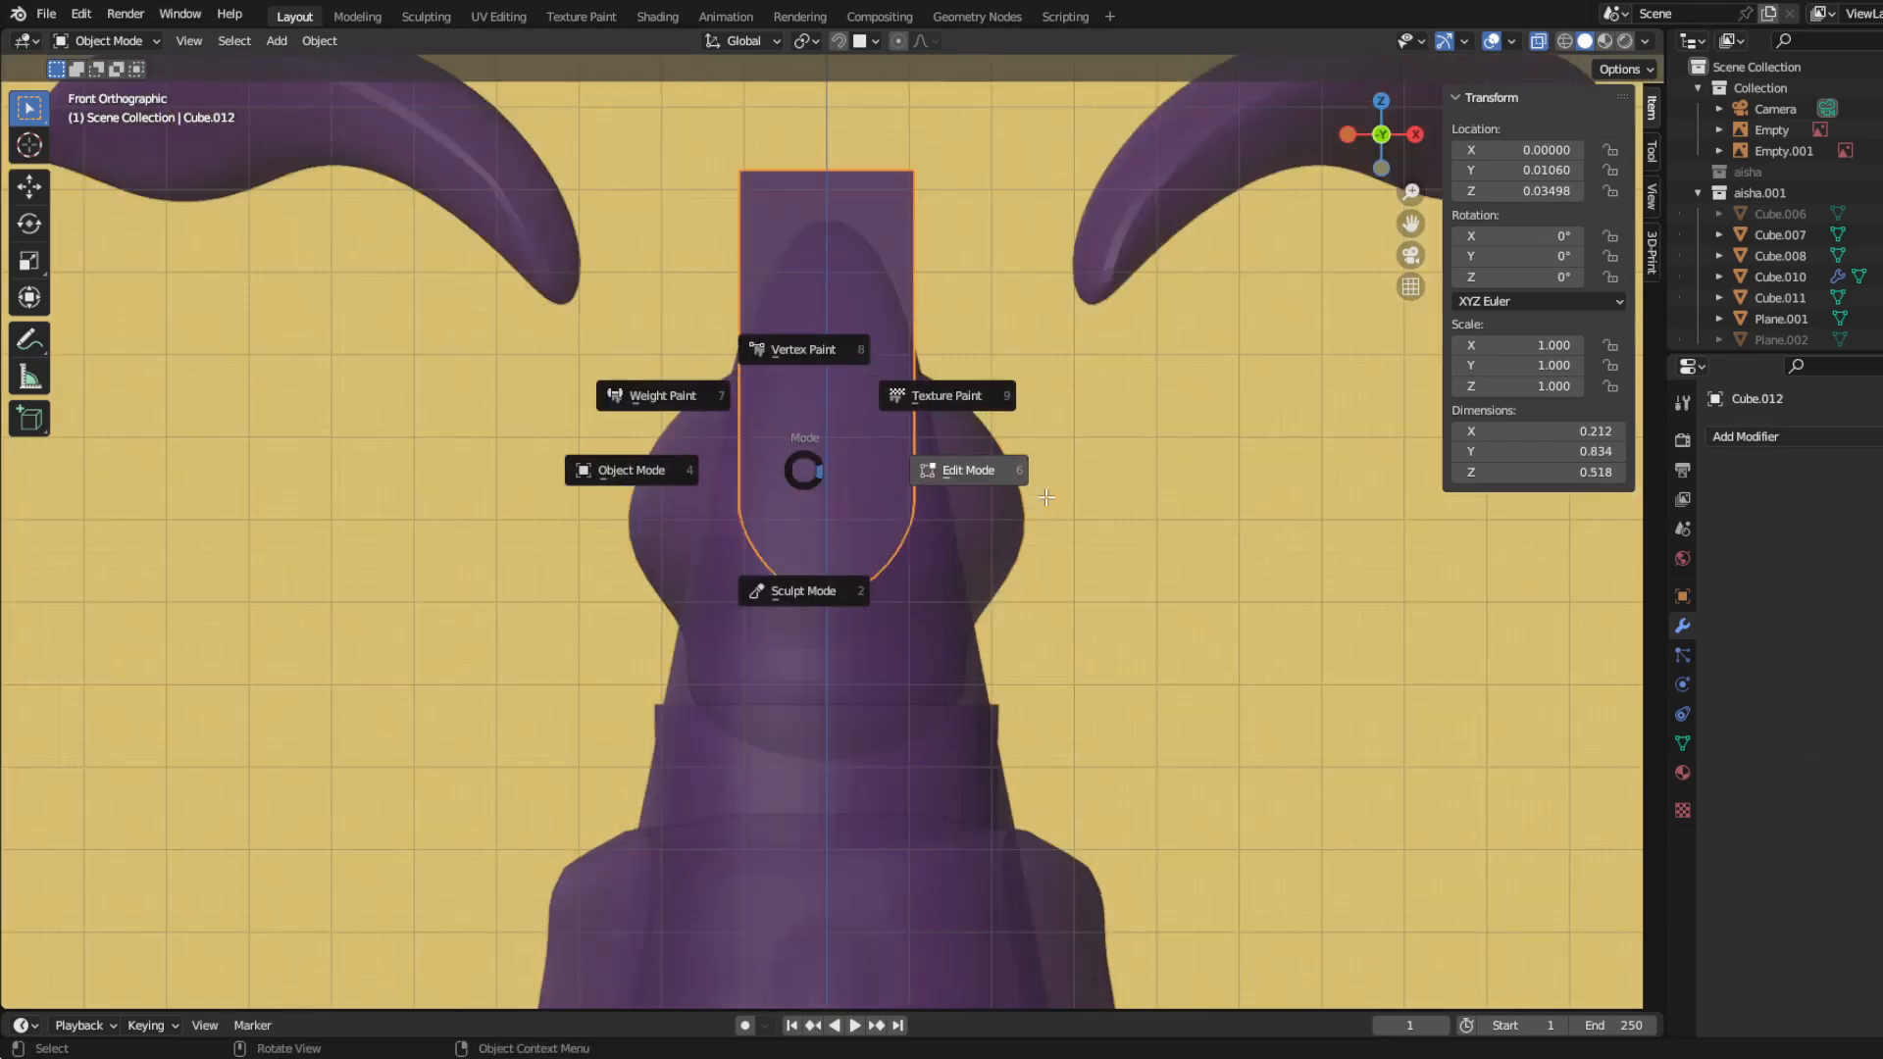
left_click(966, 471)
key("a")
key("s")
key("x")
left_click(1138, 672)
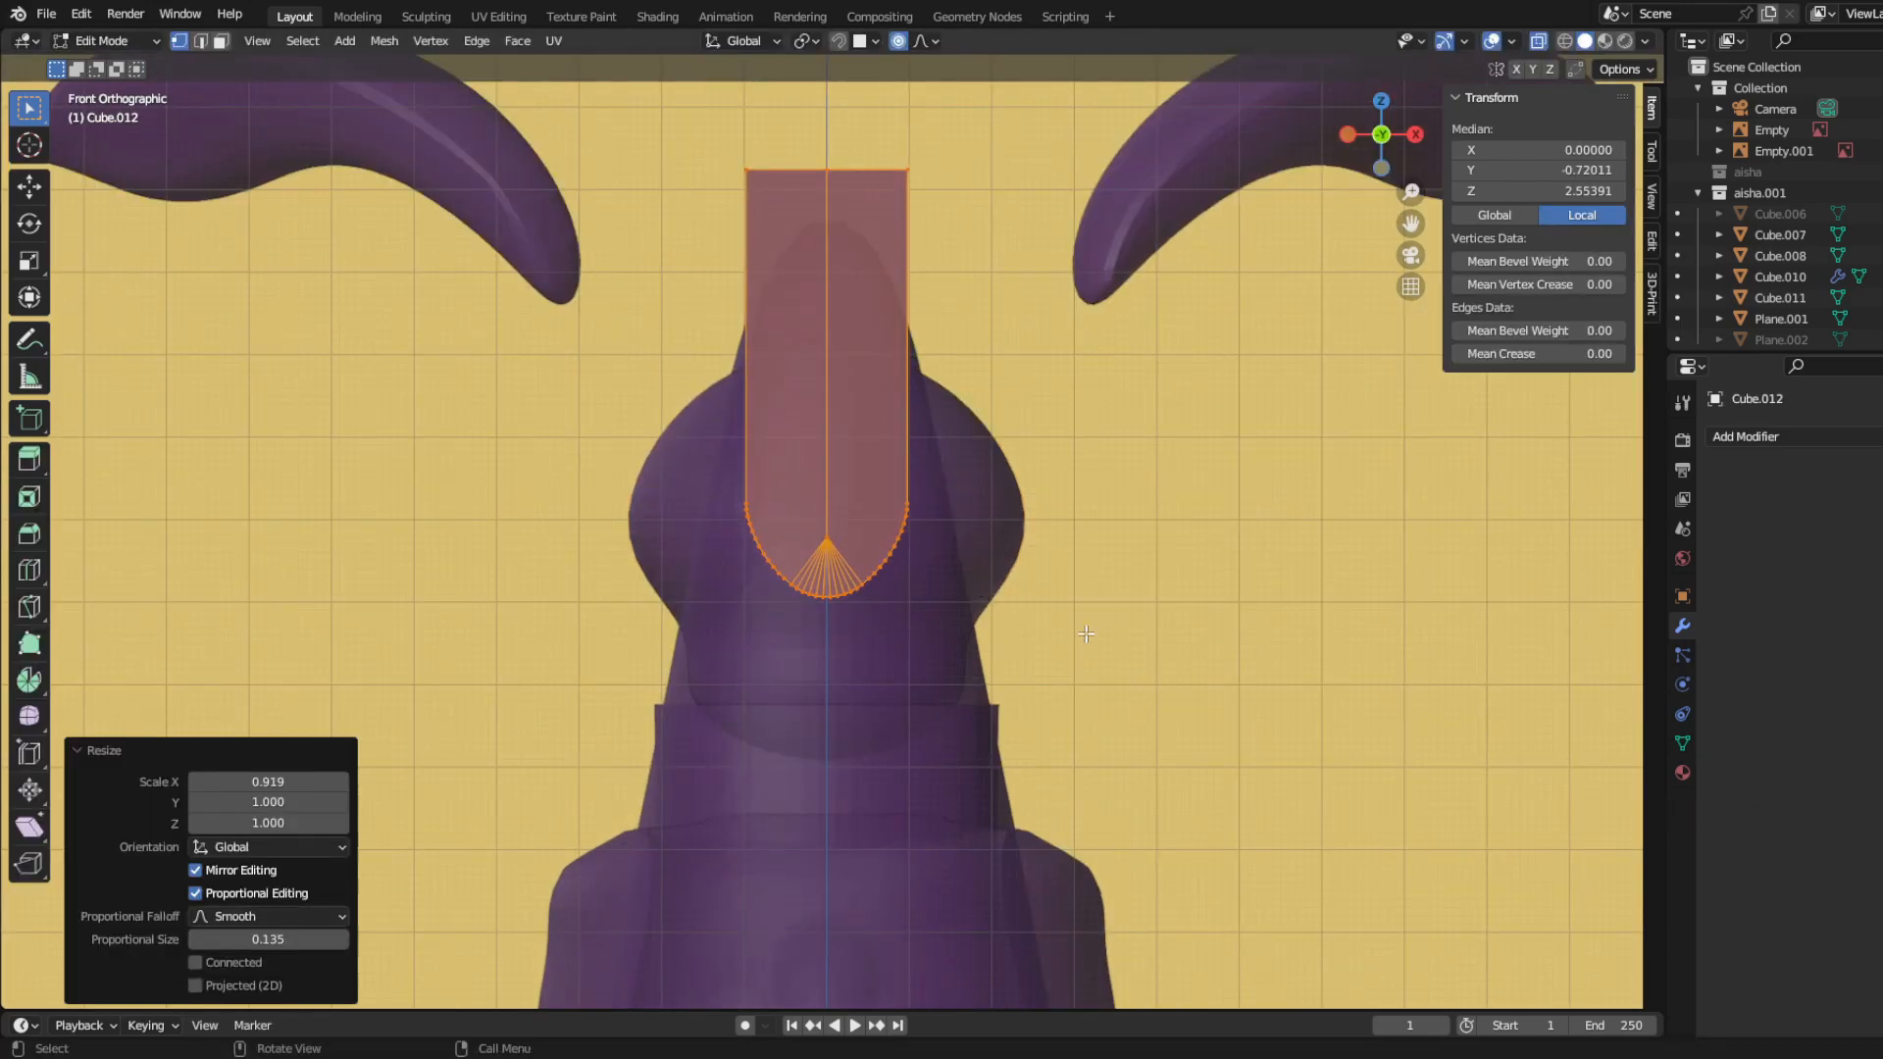
left_click(1134, 667)
key("ctrl+Tab")
left_click(749, 545)
Step: Scale the neck ball's widest edge loop down to about 0.95 and apply the ball's Boolean modifier
left_click(996, 537)
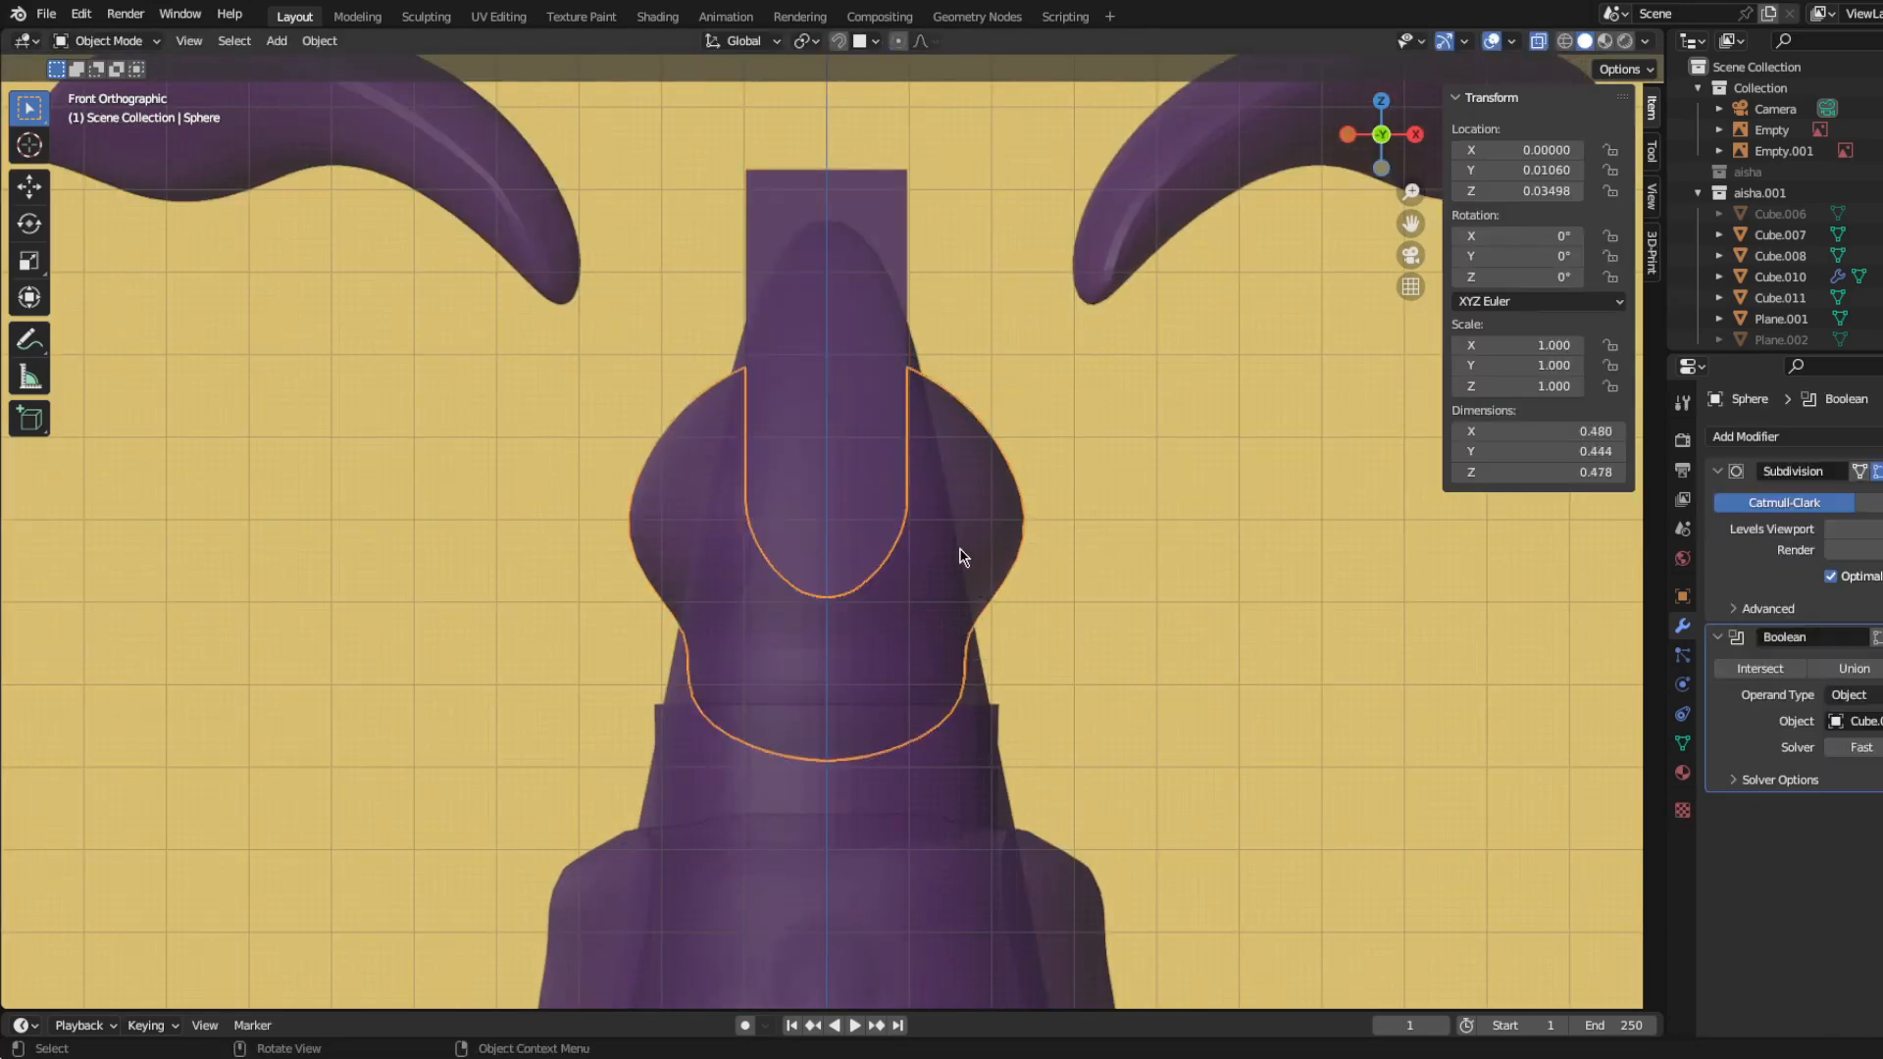
left_click(1002, 557)
left_click(984, 519, "alt")
key("s")
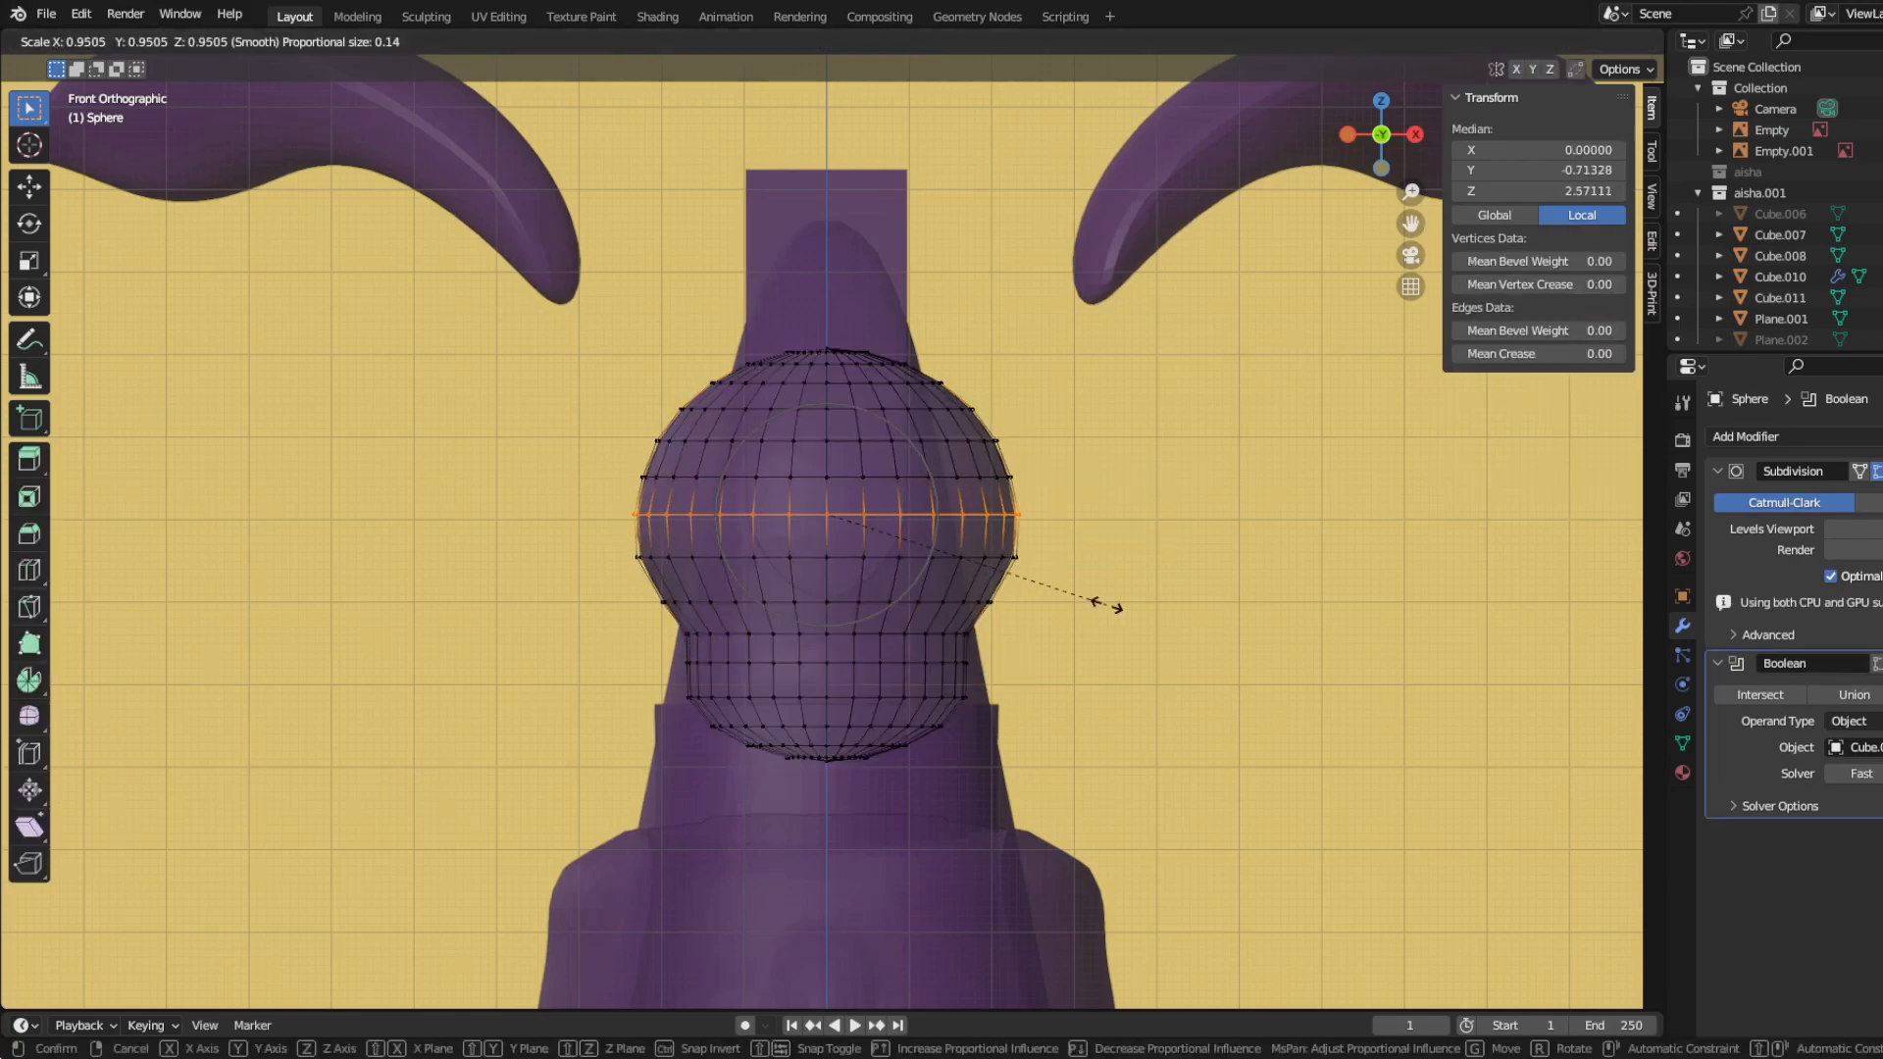
left_click(922, 620)
key("Tab")
key("ctrl+a")
key("ctrl+a")
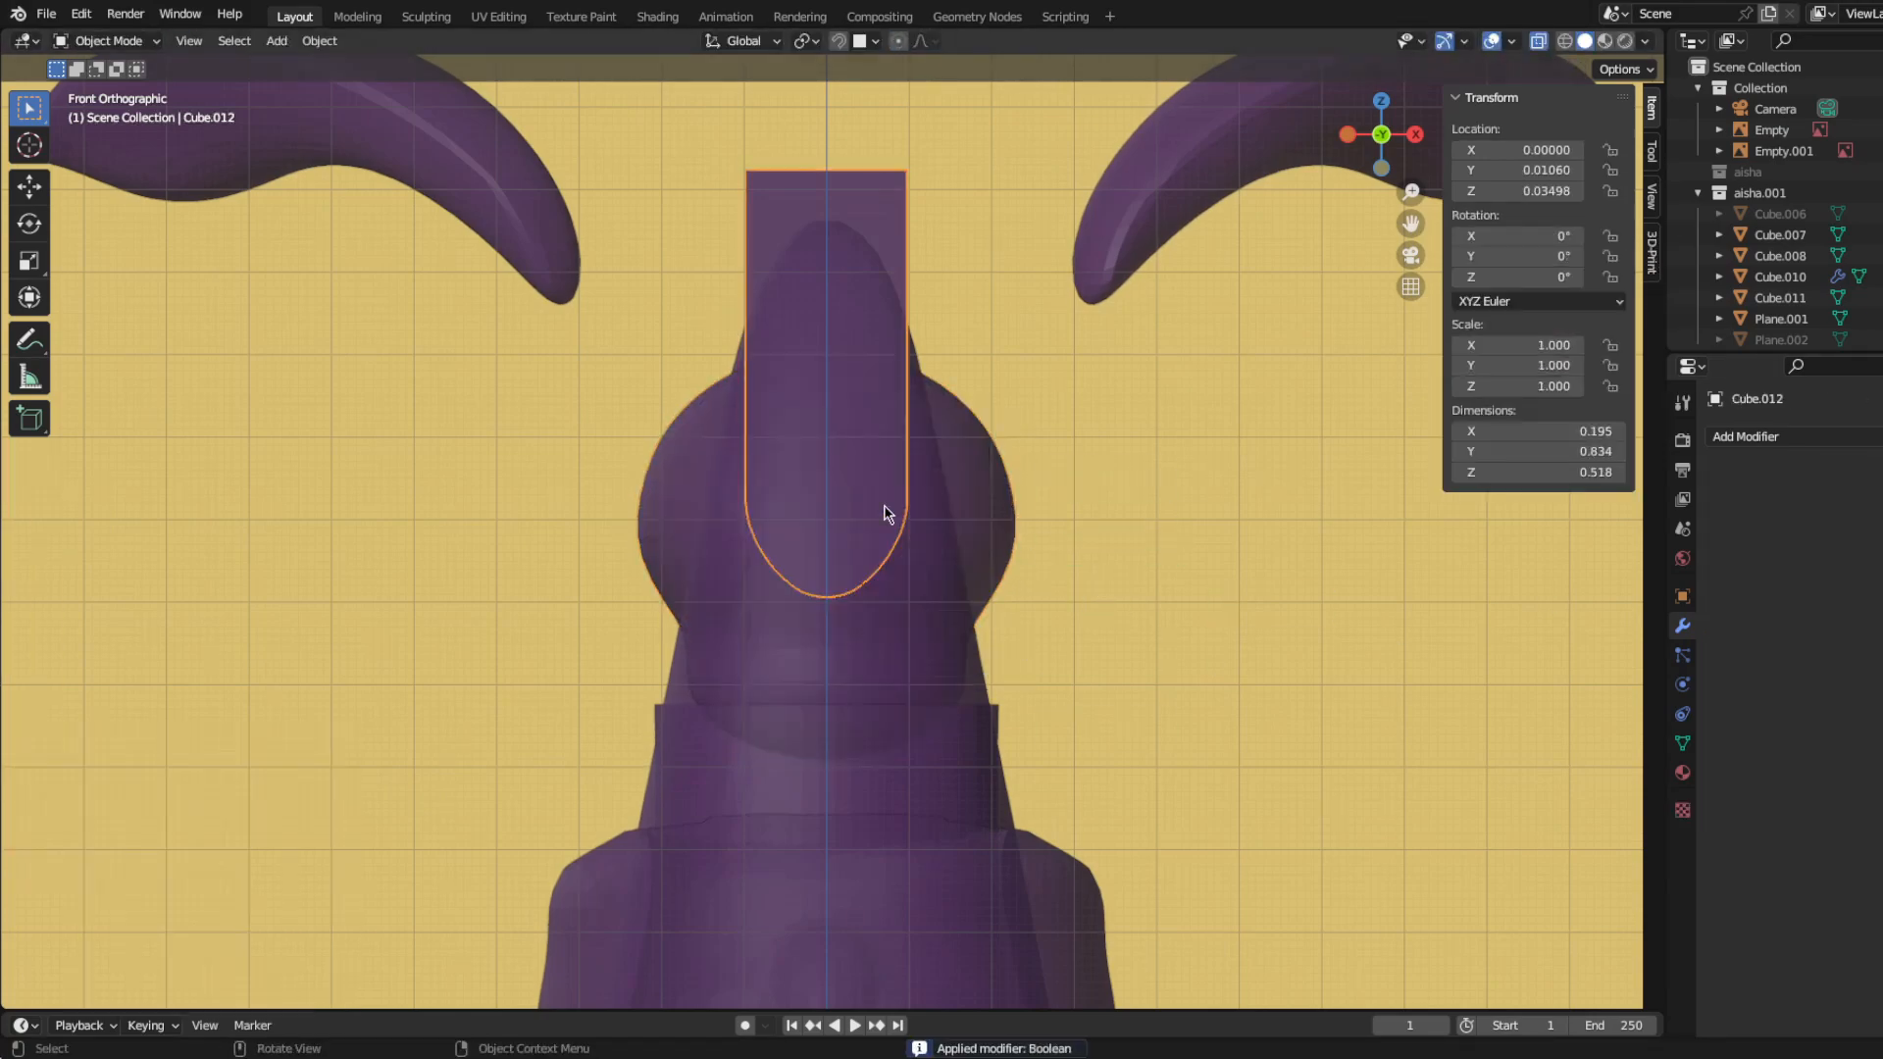
Step: Add a Boolean modifier to the body that subtracts the neck ball from the top of the neck
scroll(886, 513, "down", 3)
middle_click_drag(899, 715, 780, 724)
left_click(1841, 437)
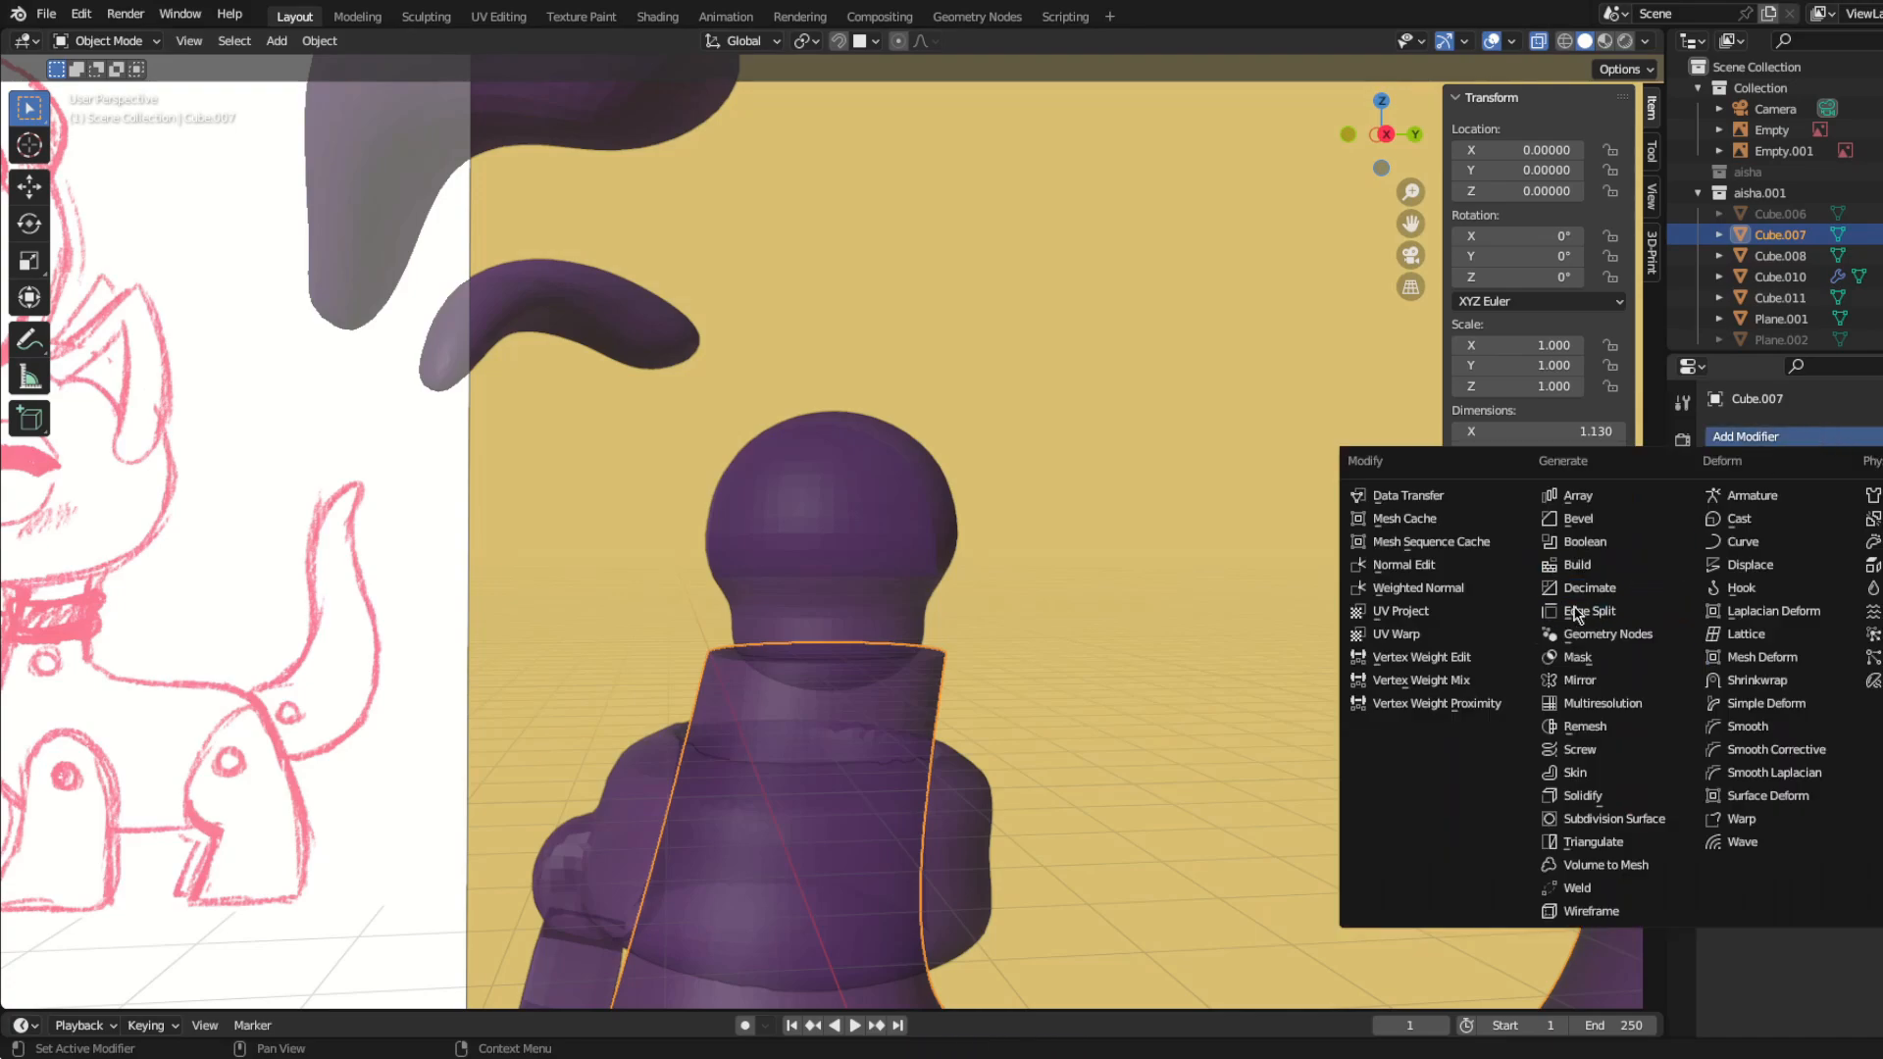
left_click(1569, 541)
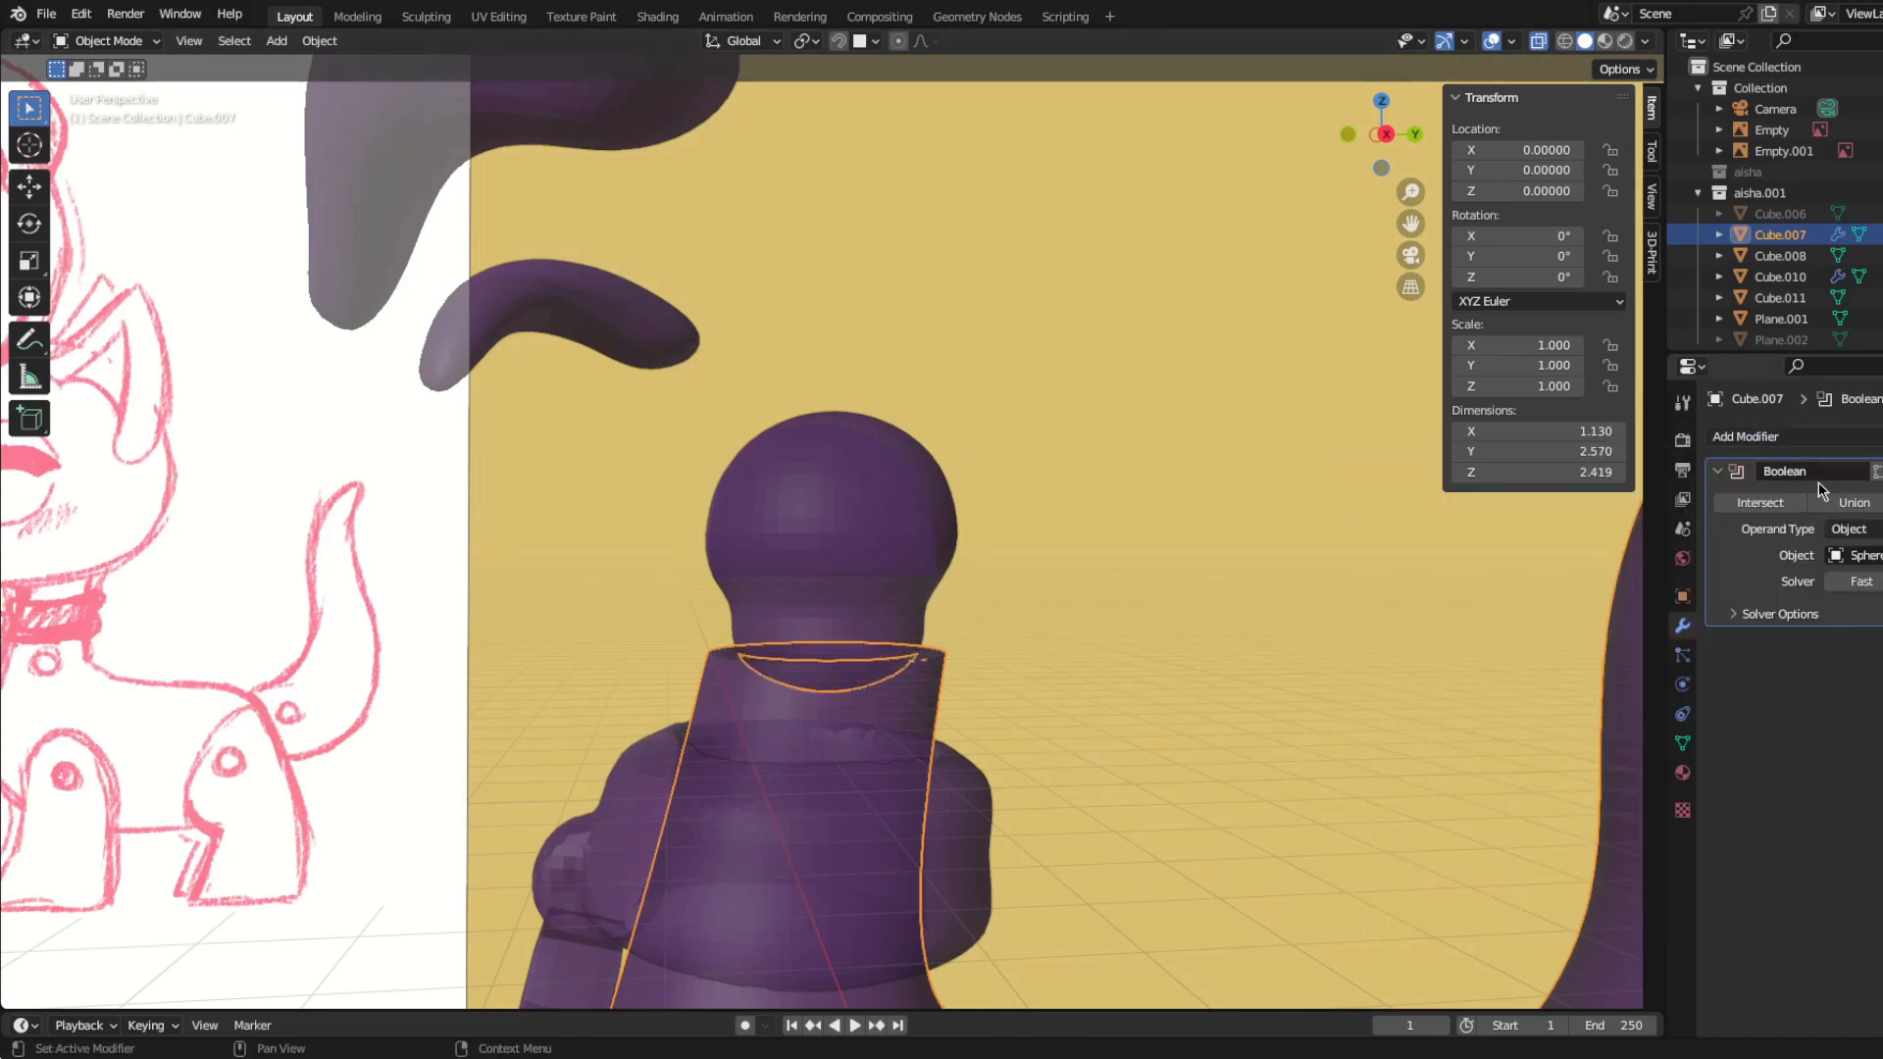
left_click(957, 561)
middle_click_drag(945, 554, 890, 828)
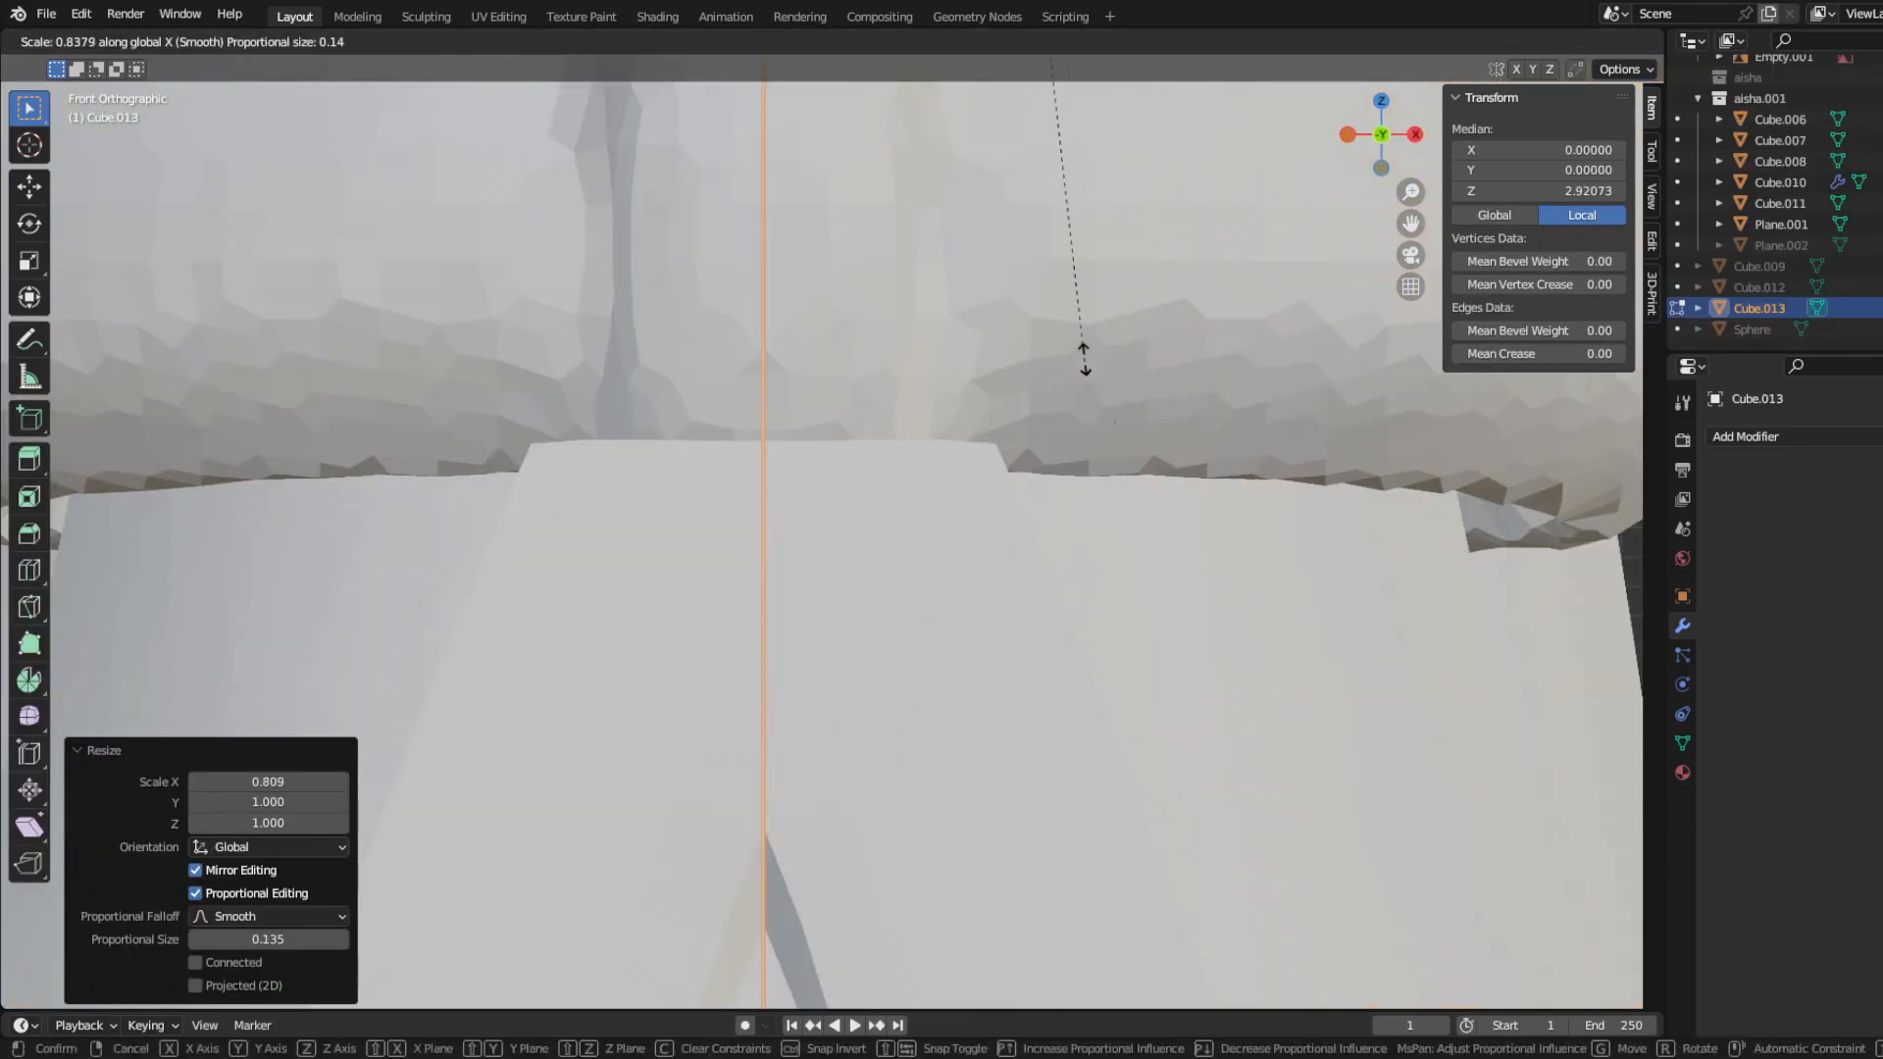
Step: Flatten the large cube along X into a sheet about 0.00088 thick on the model's centre plane
left_click(1085, 359)
scroll(1060, 635, "down", 14)
key("Tab")
mouse_move(918, 554)
middle_mouse_down()
mouse_move(862, 584)
mouse_move(895, 564)
middle_mouse_up()
scroll(895, 564, "up", 4)
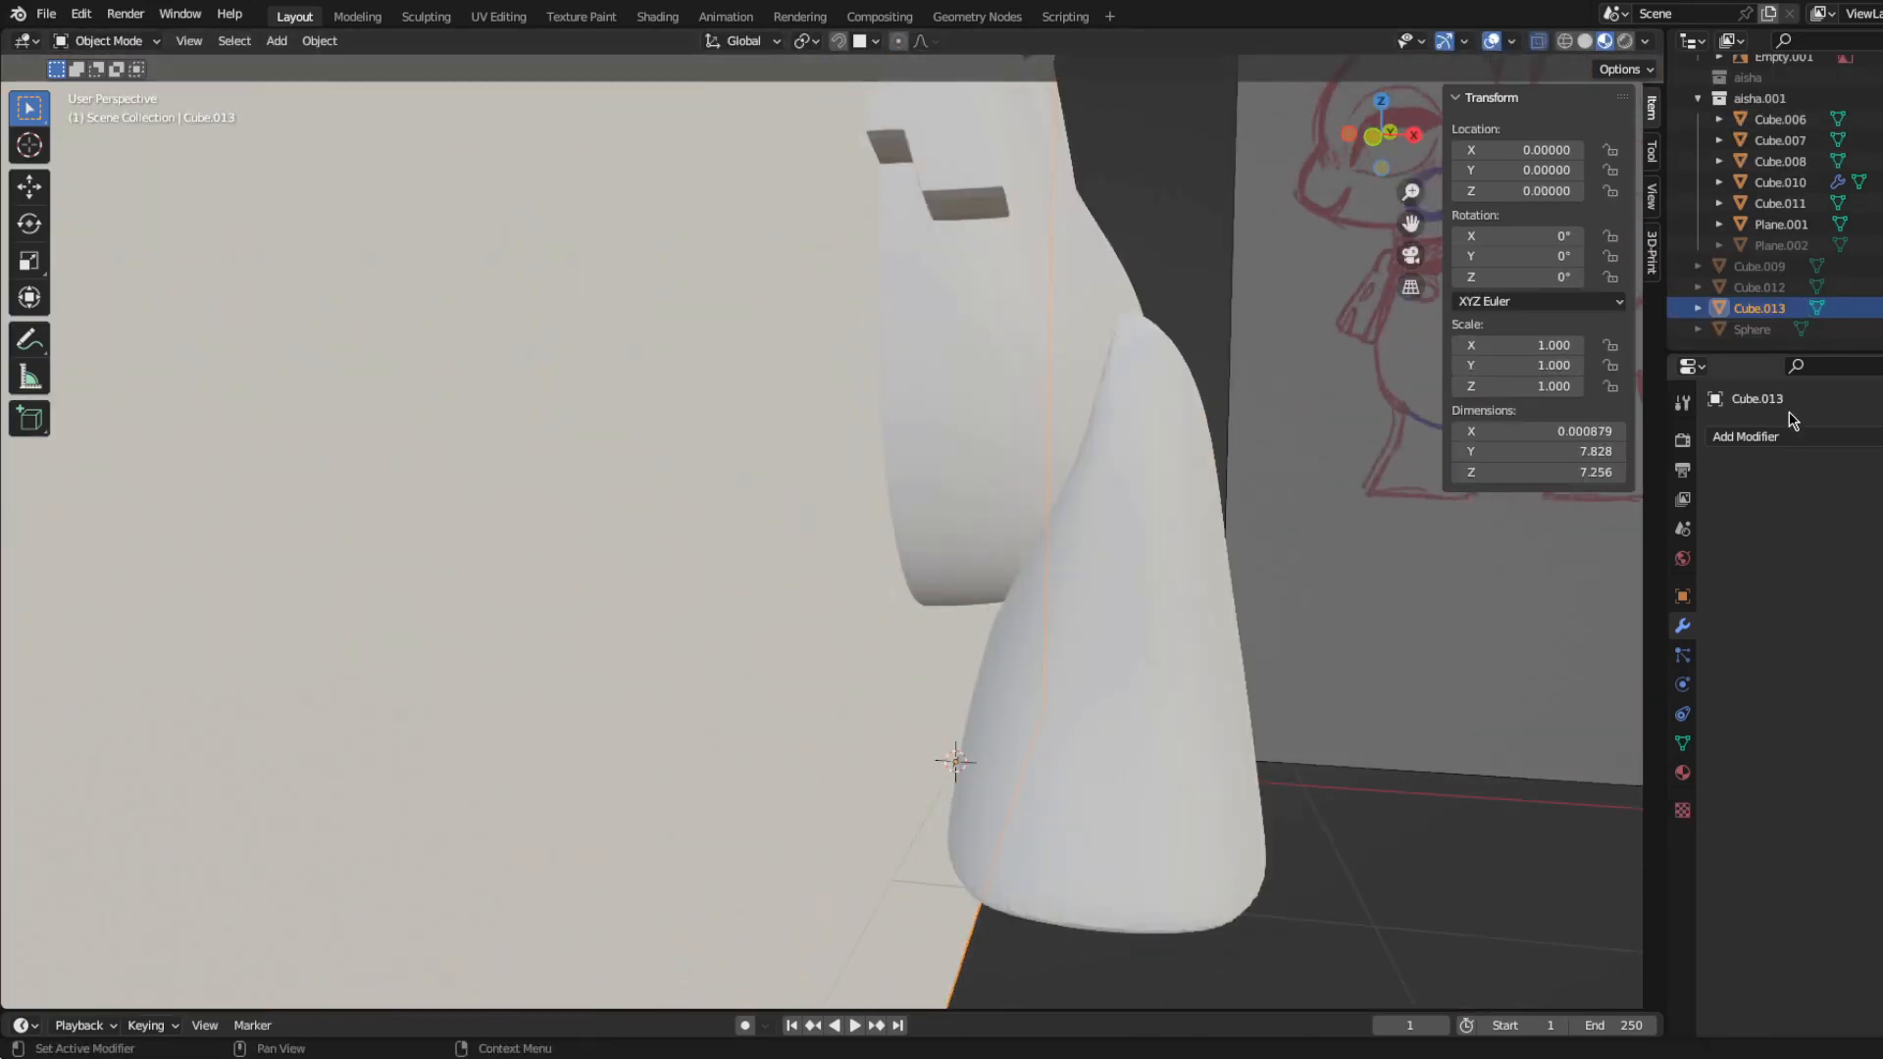
Step: Add a Boolean modifier to the body with the thin centre sheet as cutter, and hide the sheet
scroll(922, 502, "down", 5)
middle_click_drag(922, 503, 966, 522)
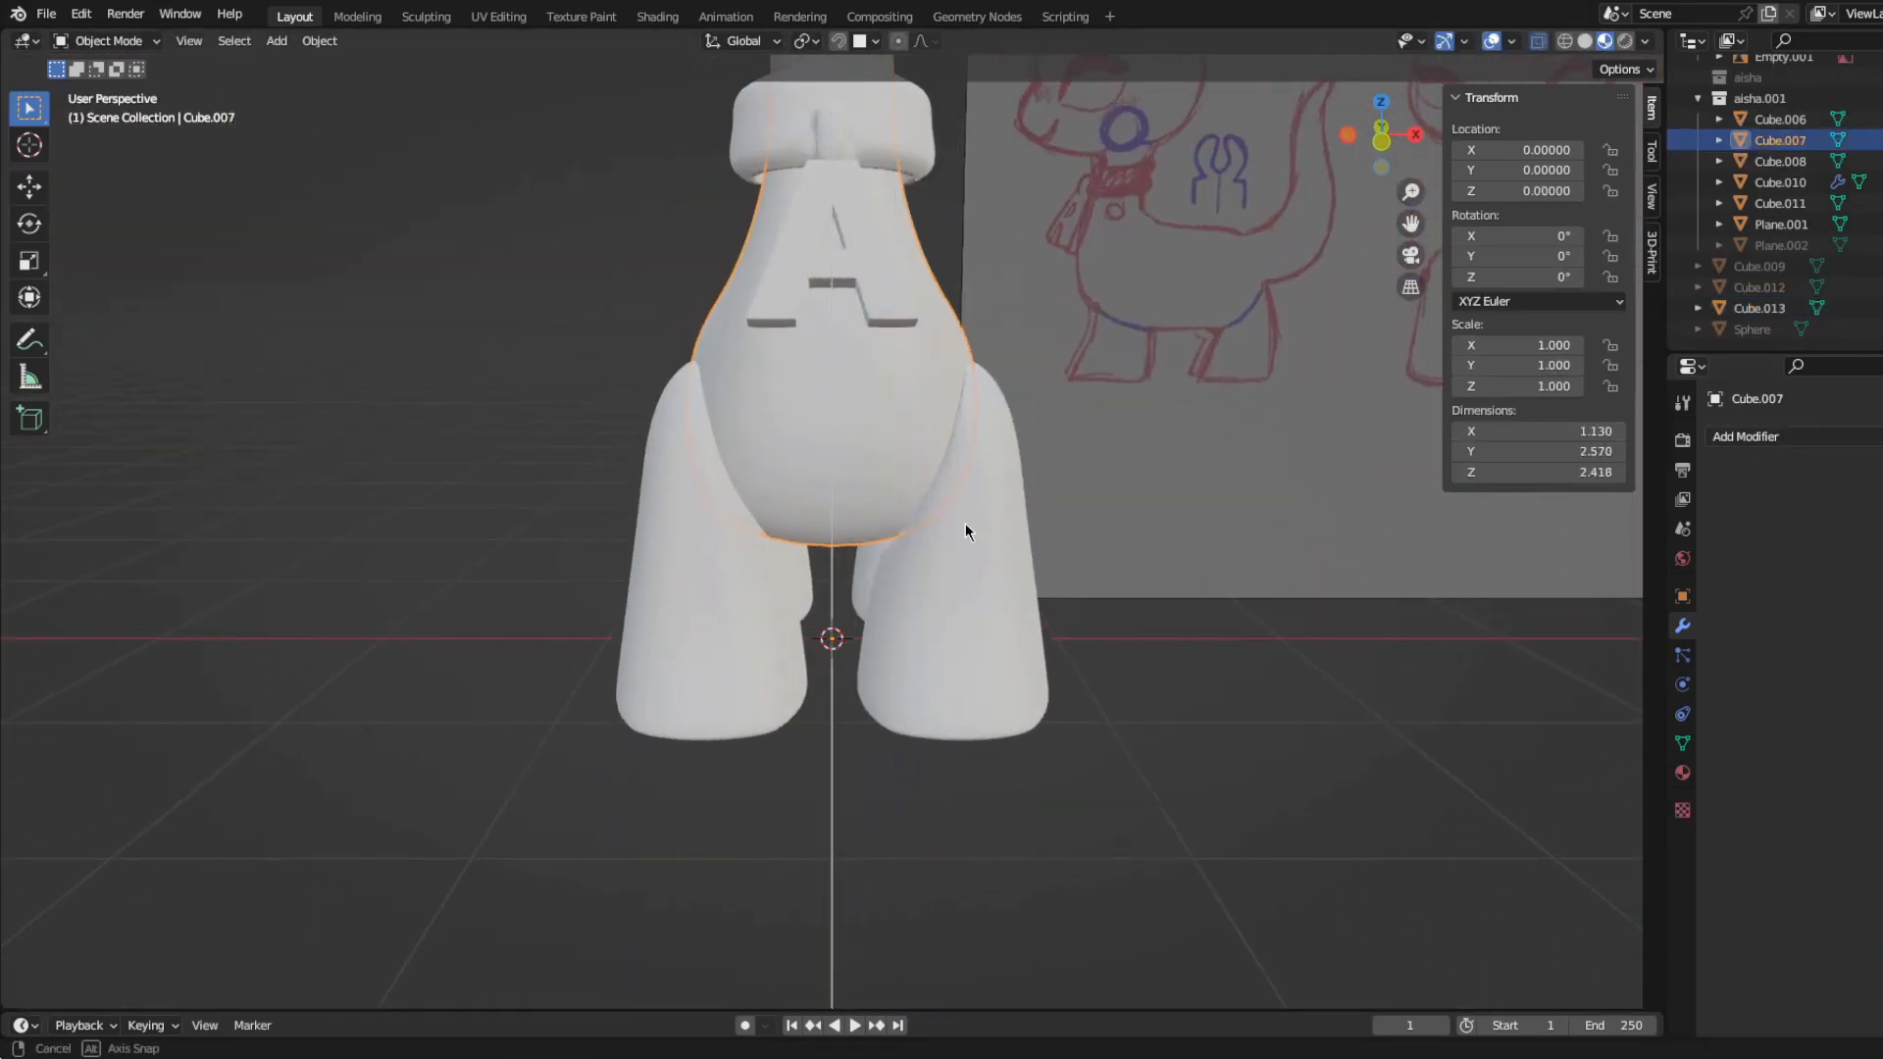
left_click(1746, 436)
left_click(1585, 541)
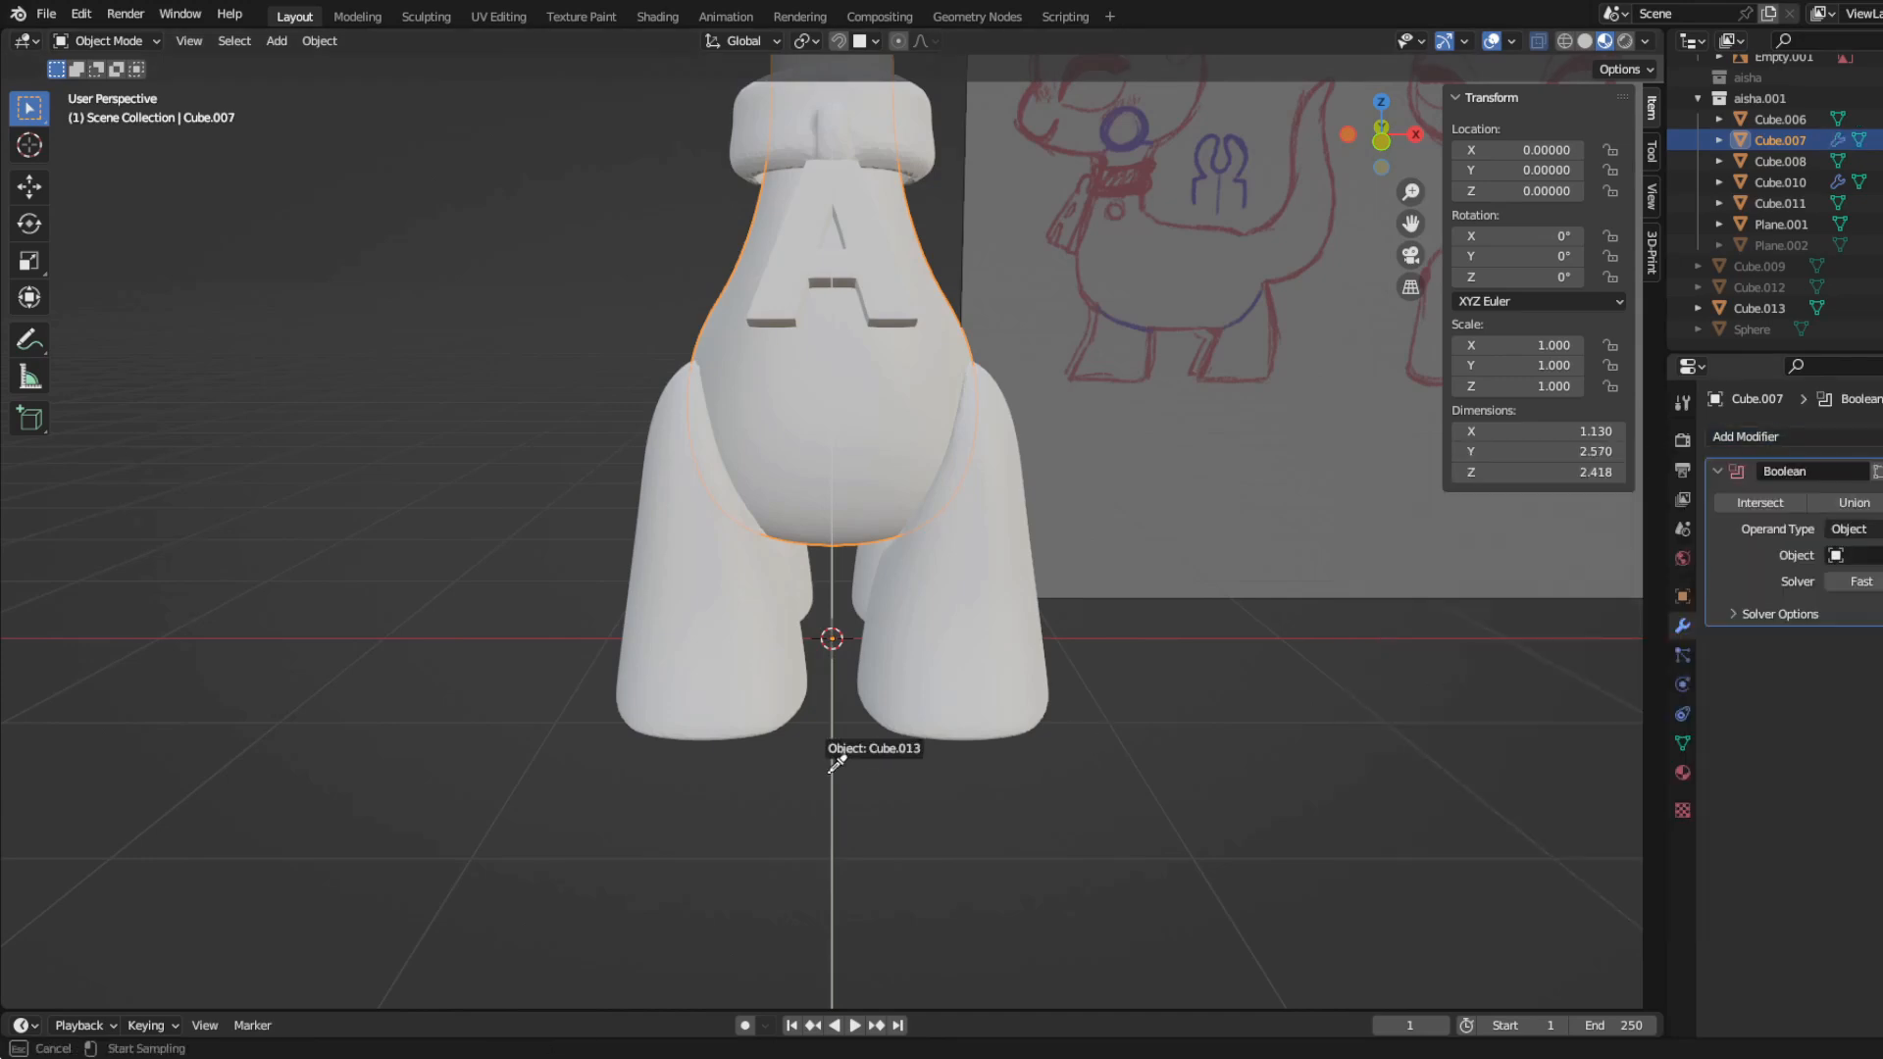
key("h")
Step: Examine the centre cut down the front and underside of the body
middle_click_drag(822, 542, 845, 716, "shift")
middle_click_drag(849, 726, 891, 667)
scroll(891, 667, "up", 8)
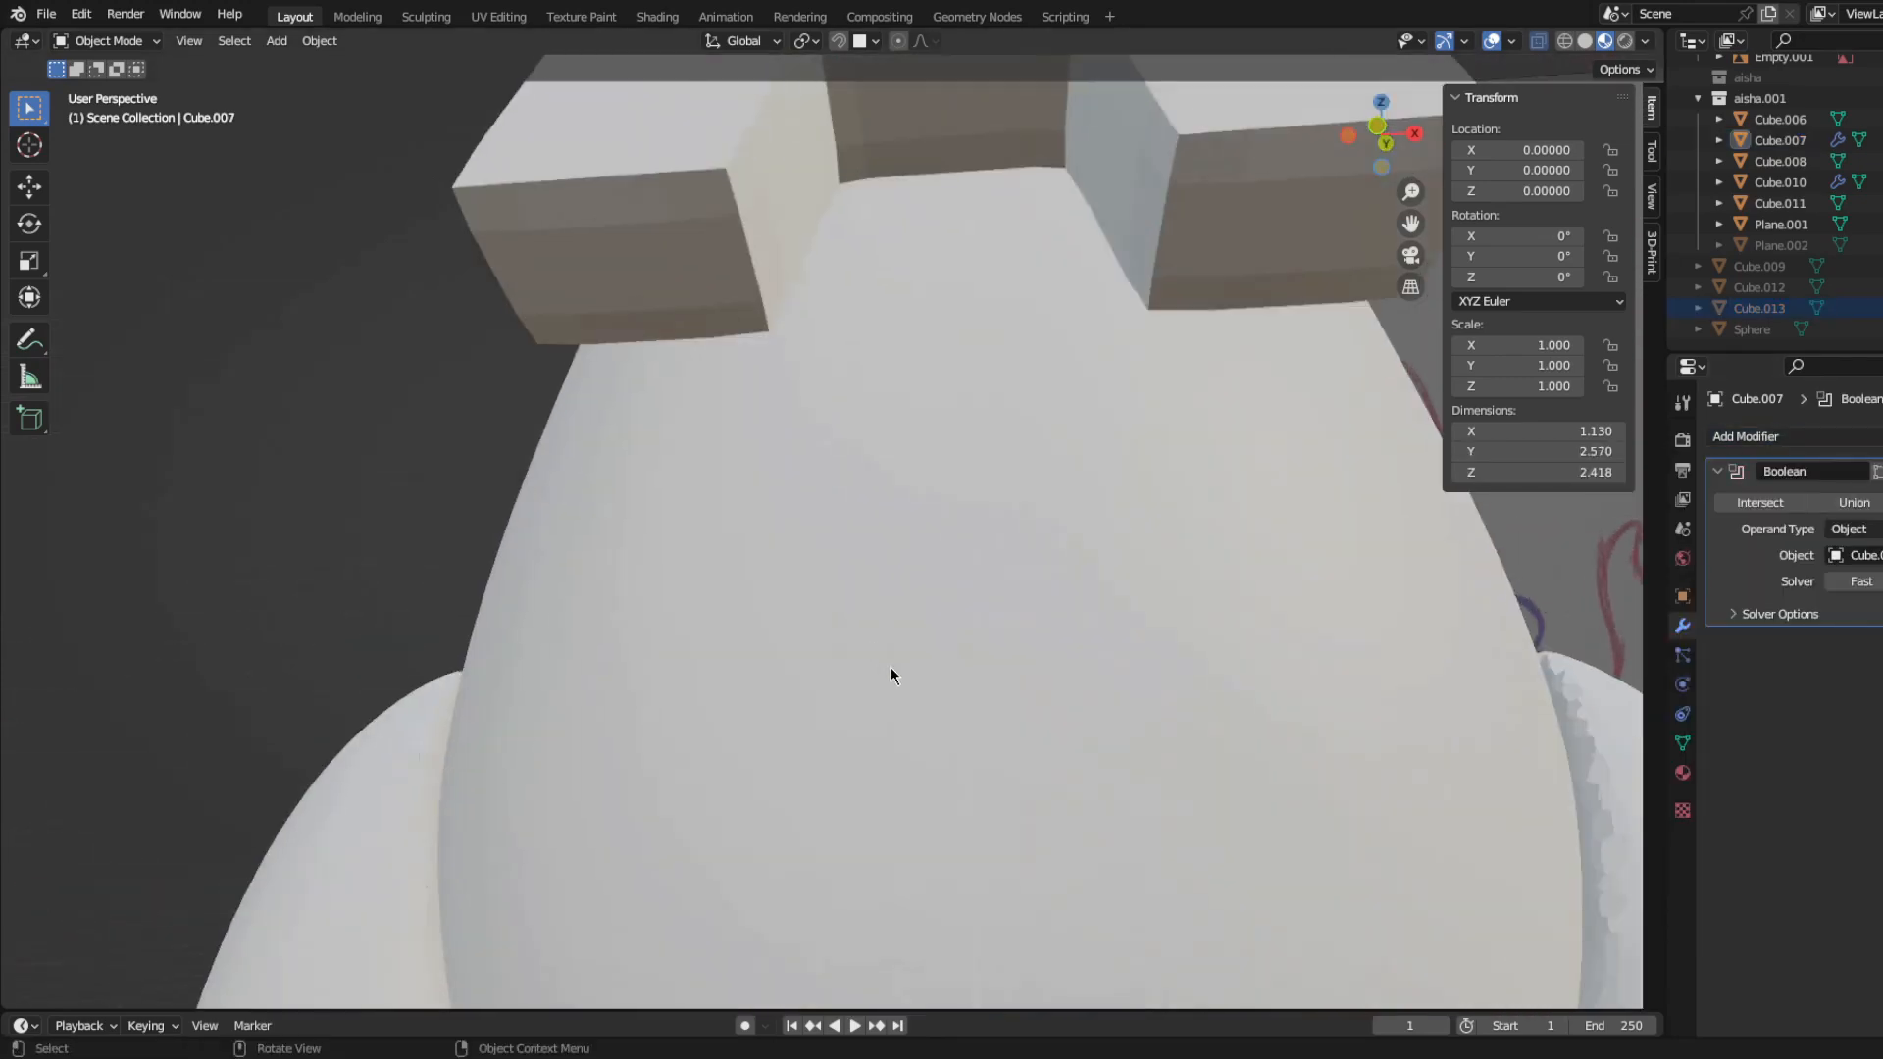
scroll(924, 680, "down", 3)
key("KP_1")
middle_click_drag(1095, 827, 1030, 373, "shift")
middle_click_drag(750, 797, 761, 646, "shift")
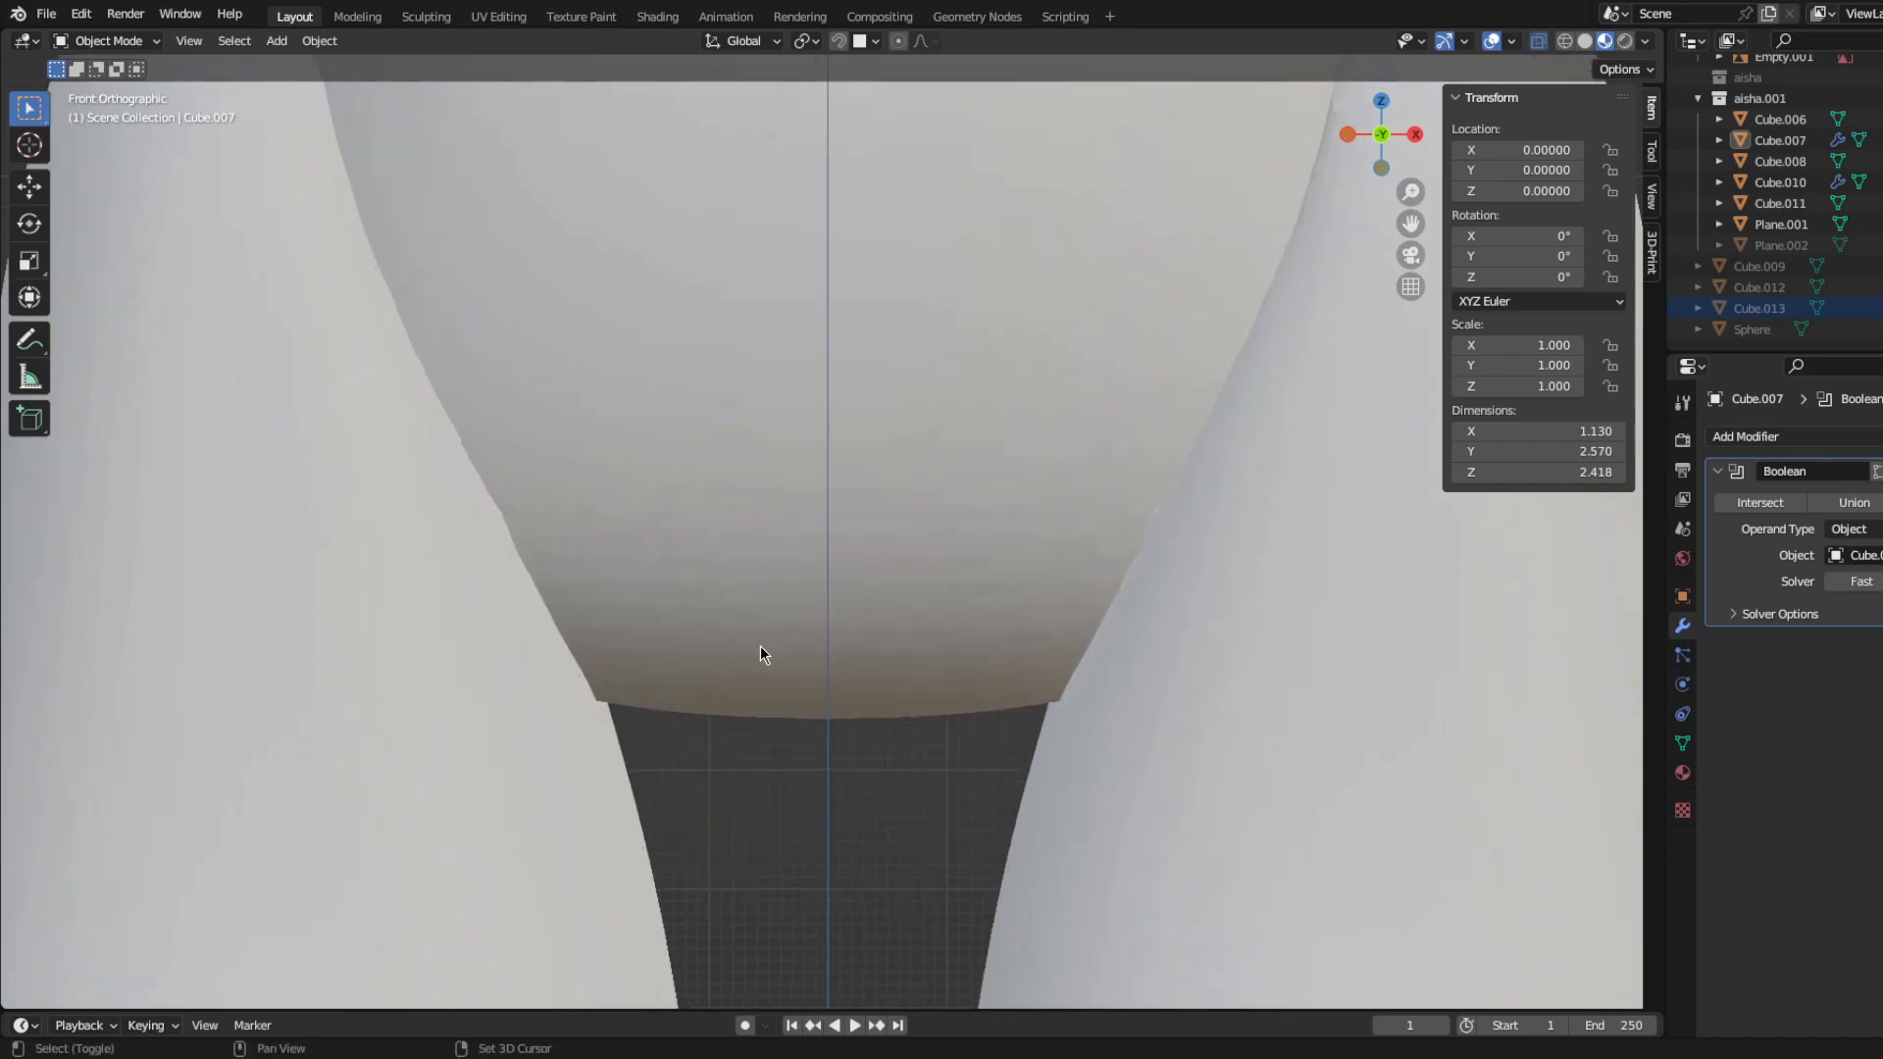
scroll(755, 691, "up", 6)
scroll(755, 690, "down", 7)
middle_click_drag(839, 509, 895, 726, "shift")
Step: Apply the Boolean modifier on the body and separate one half of it into its own object
key("ctrl+a")
key("Tab")
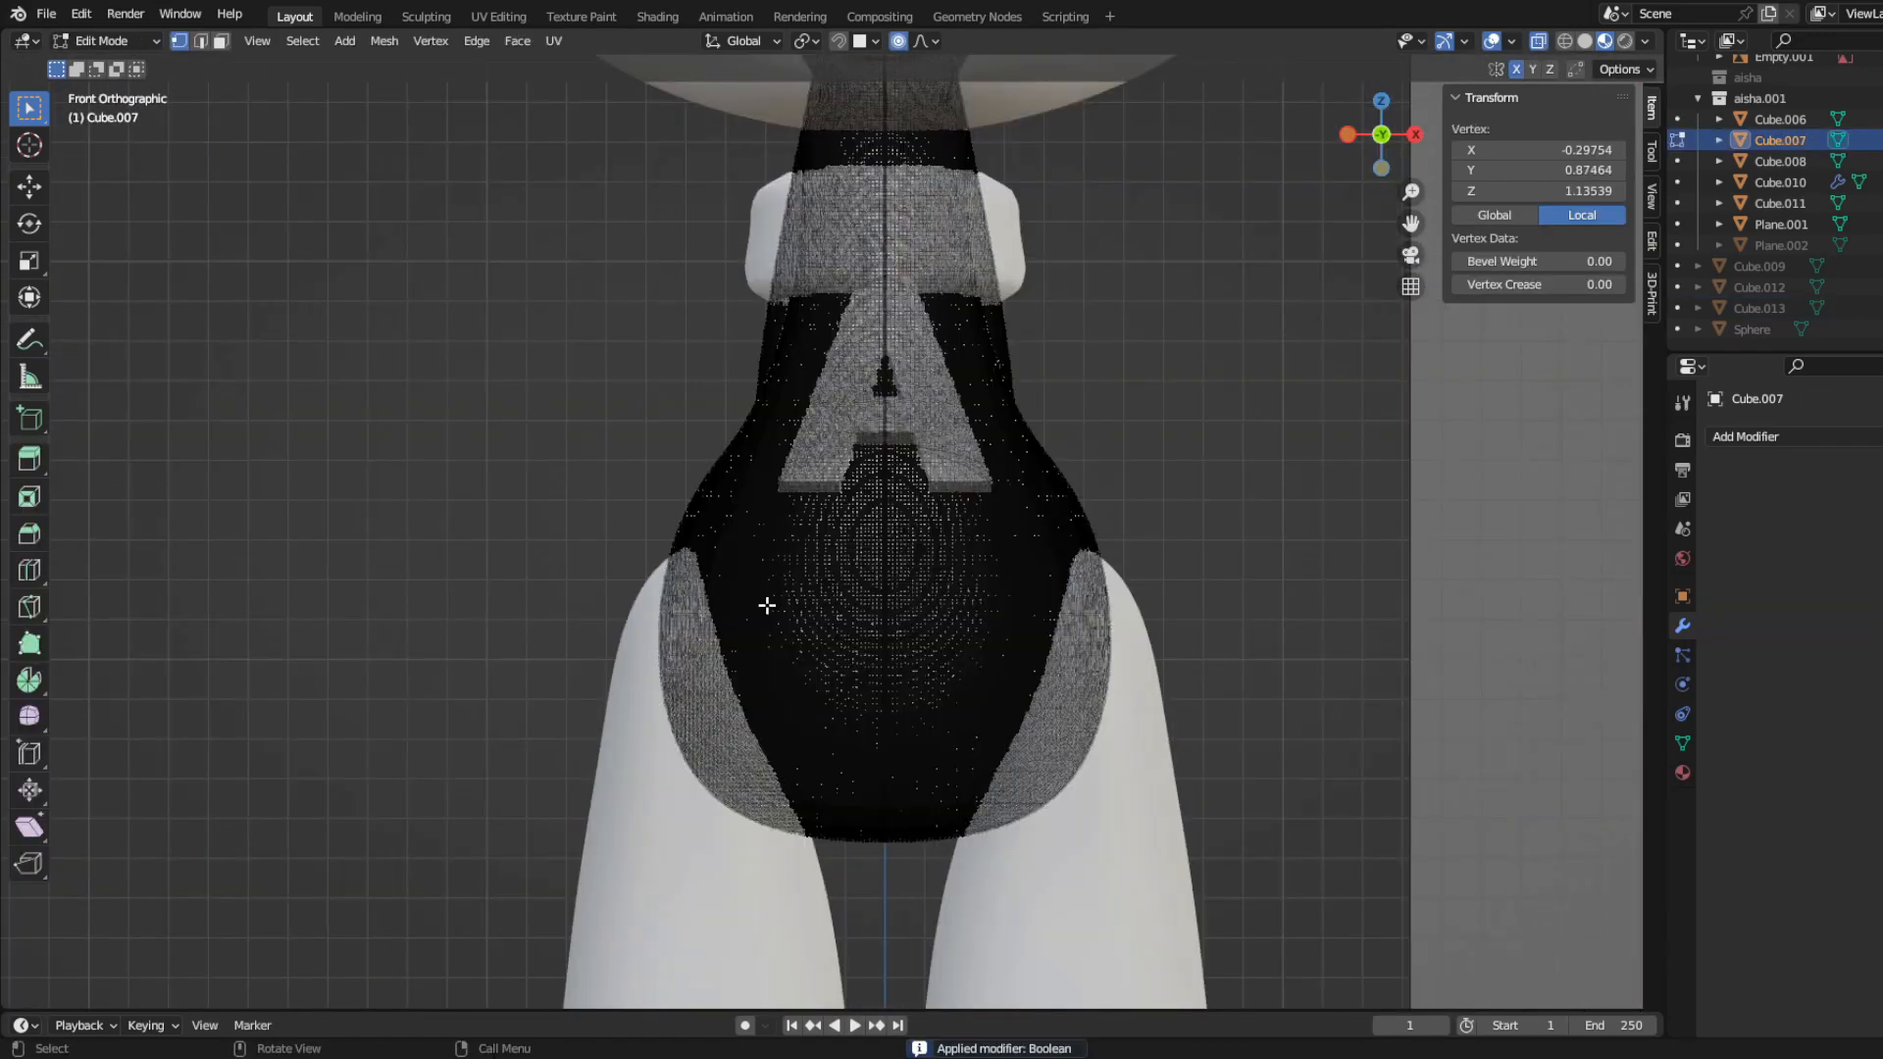
key("l")
key("p")
left_click(768, 609)
key("Tab")
key("KP_Divide")
middle_click_drag(785, 673, 715, 682)
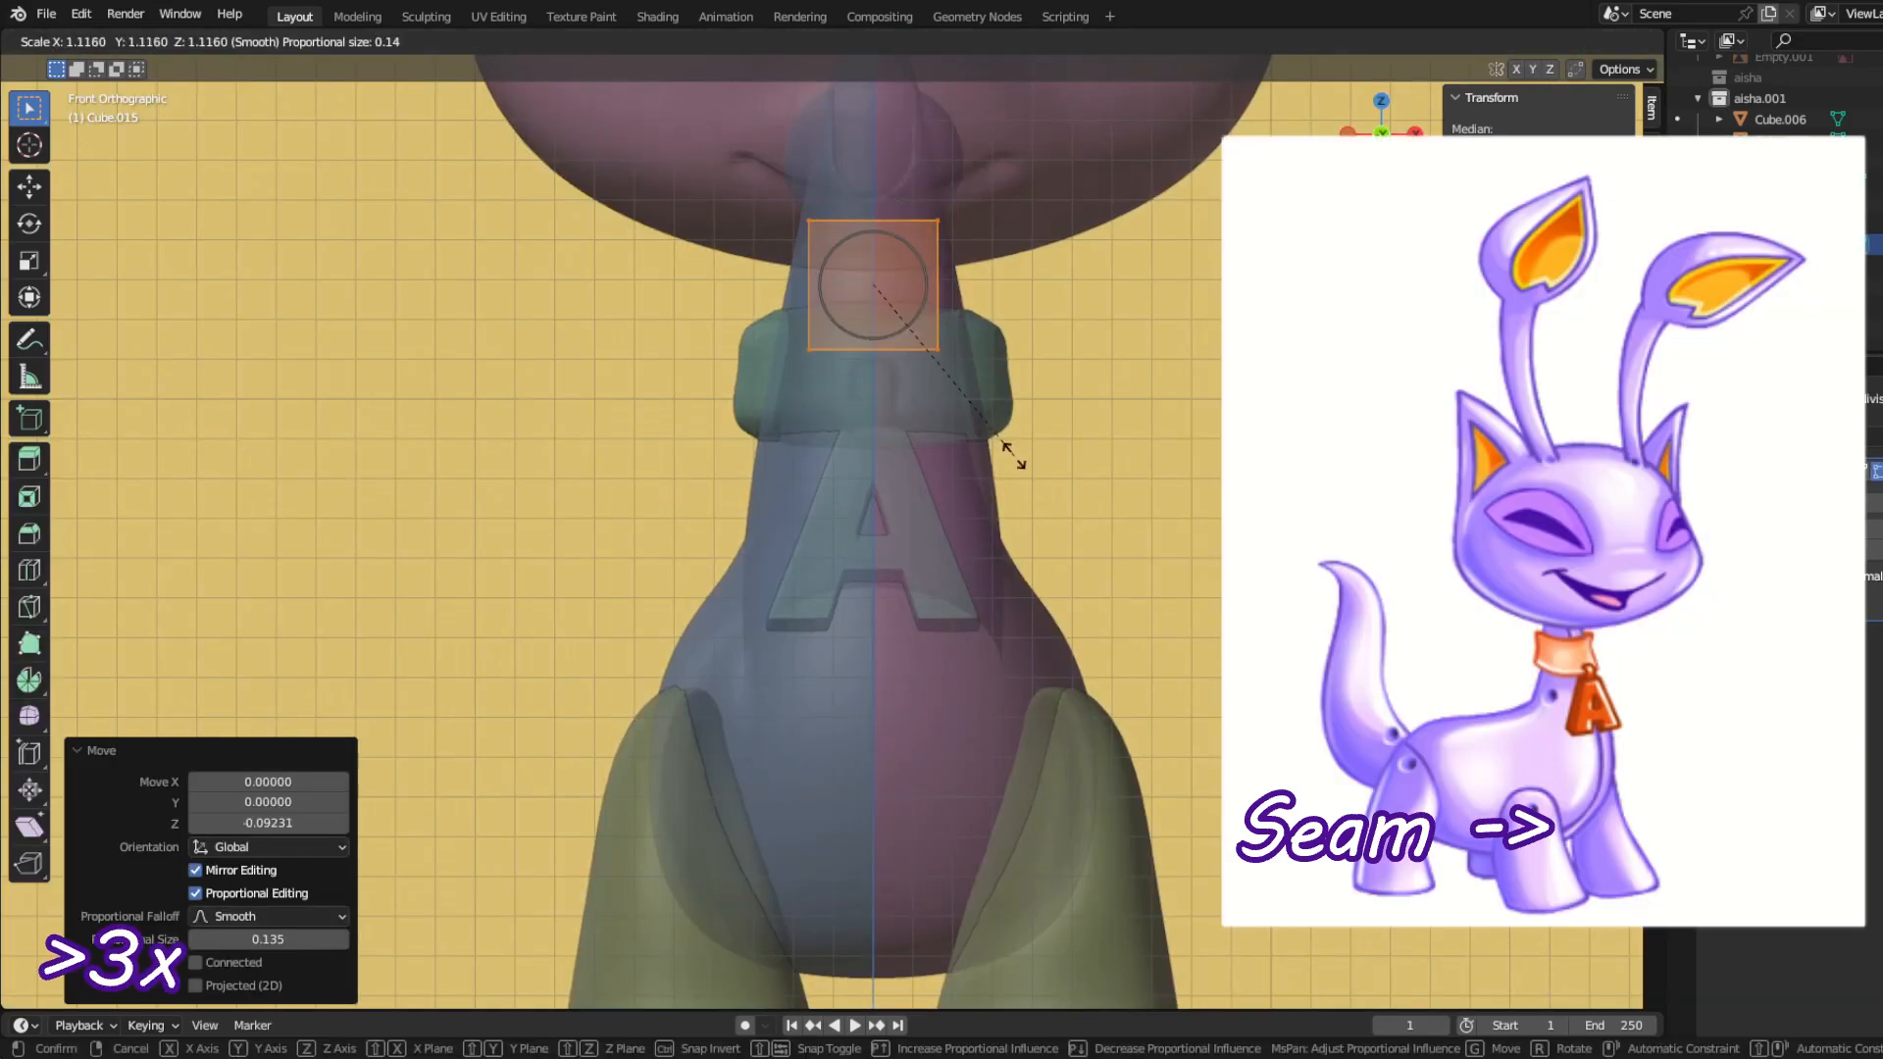
left_click(1016, 461)
Step: Position the small subdivided cube inside the neck in side view and tilt it to follow the neck
left_click(1195, 569)
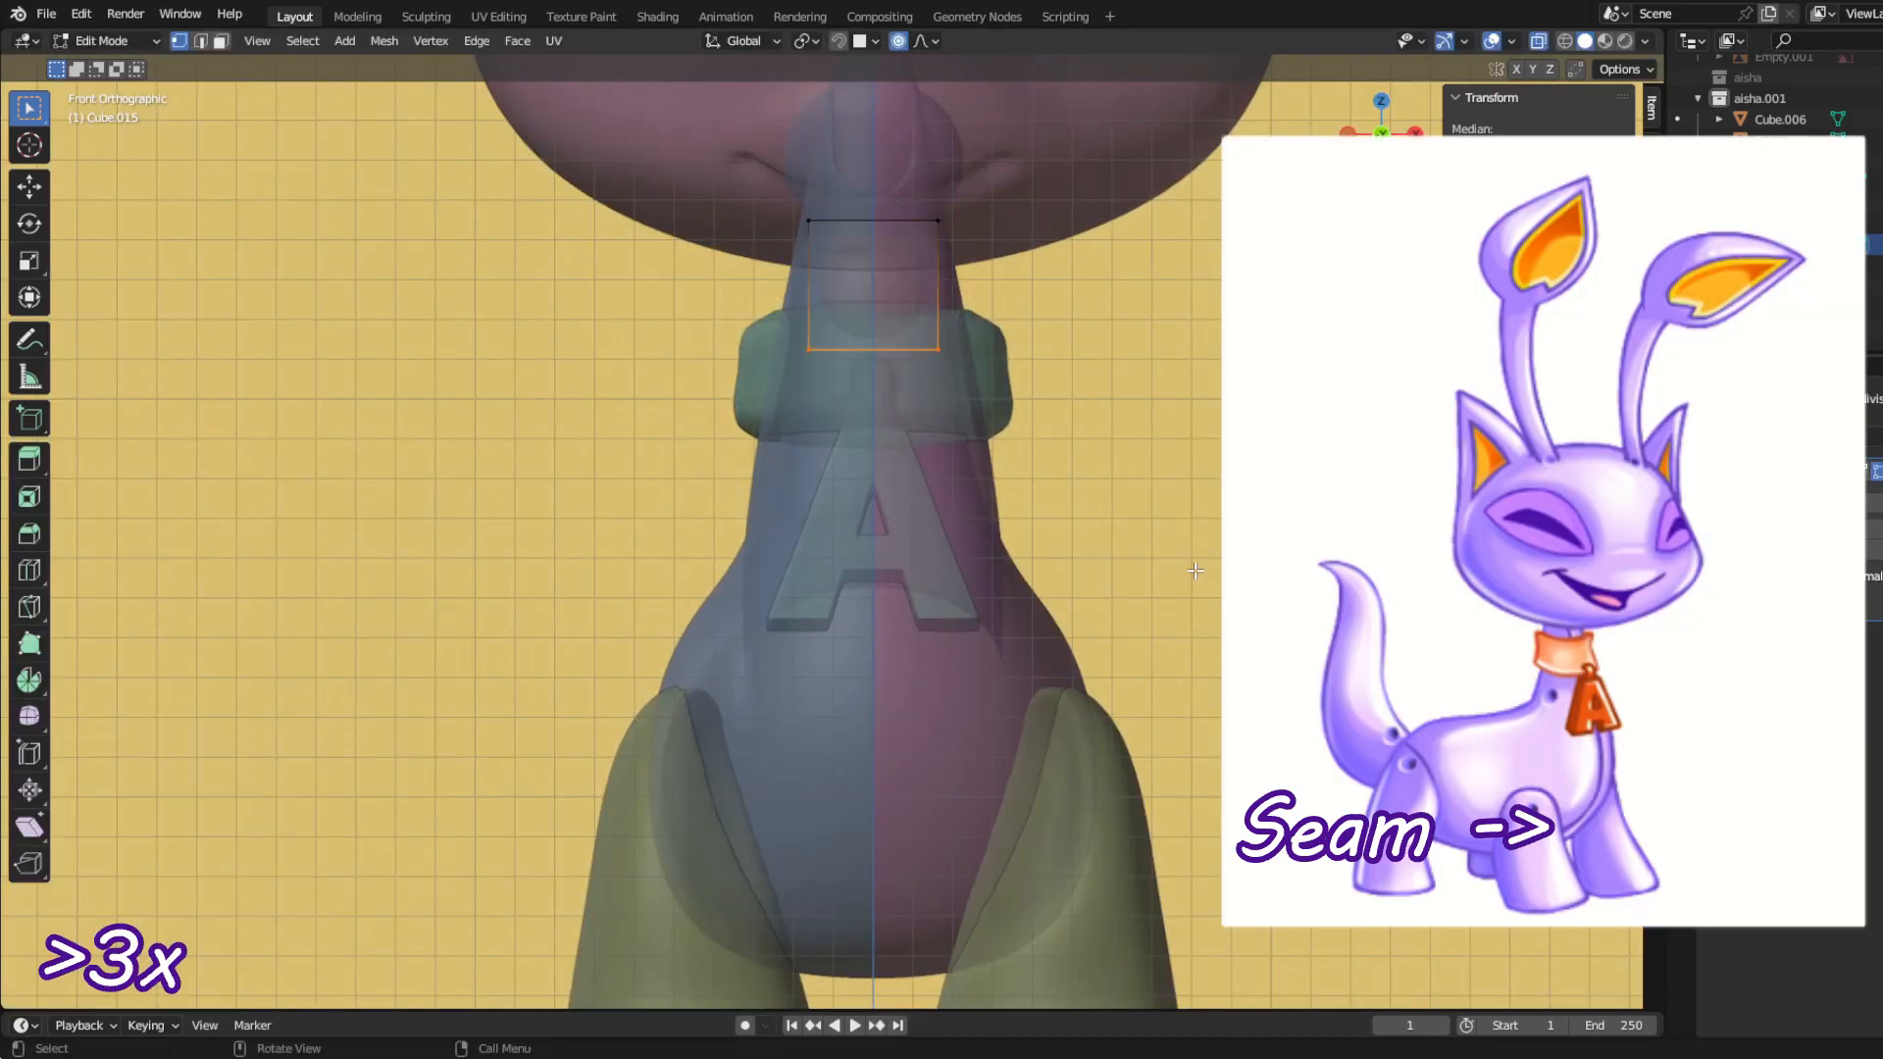
key("KP_3")
left_click_drag(844, 177, 1207, 442)
key("g")
left_click(917, 486)
key("r")
left_click(992, 621)
Step: Extrude the cube's lower end down to the chest, scaling and rotating the new end to span it
left_click_drag(623, 349, 937, 490)
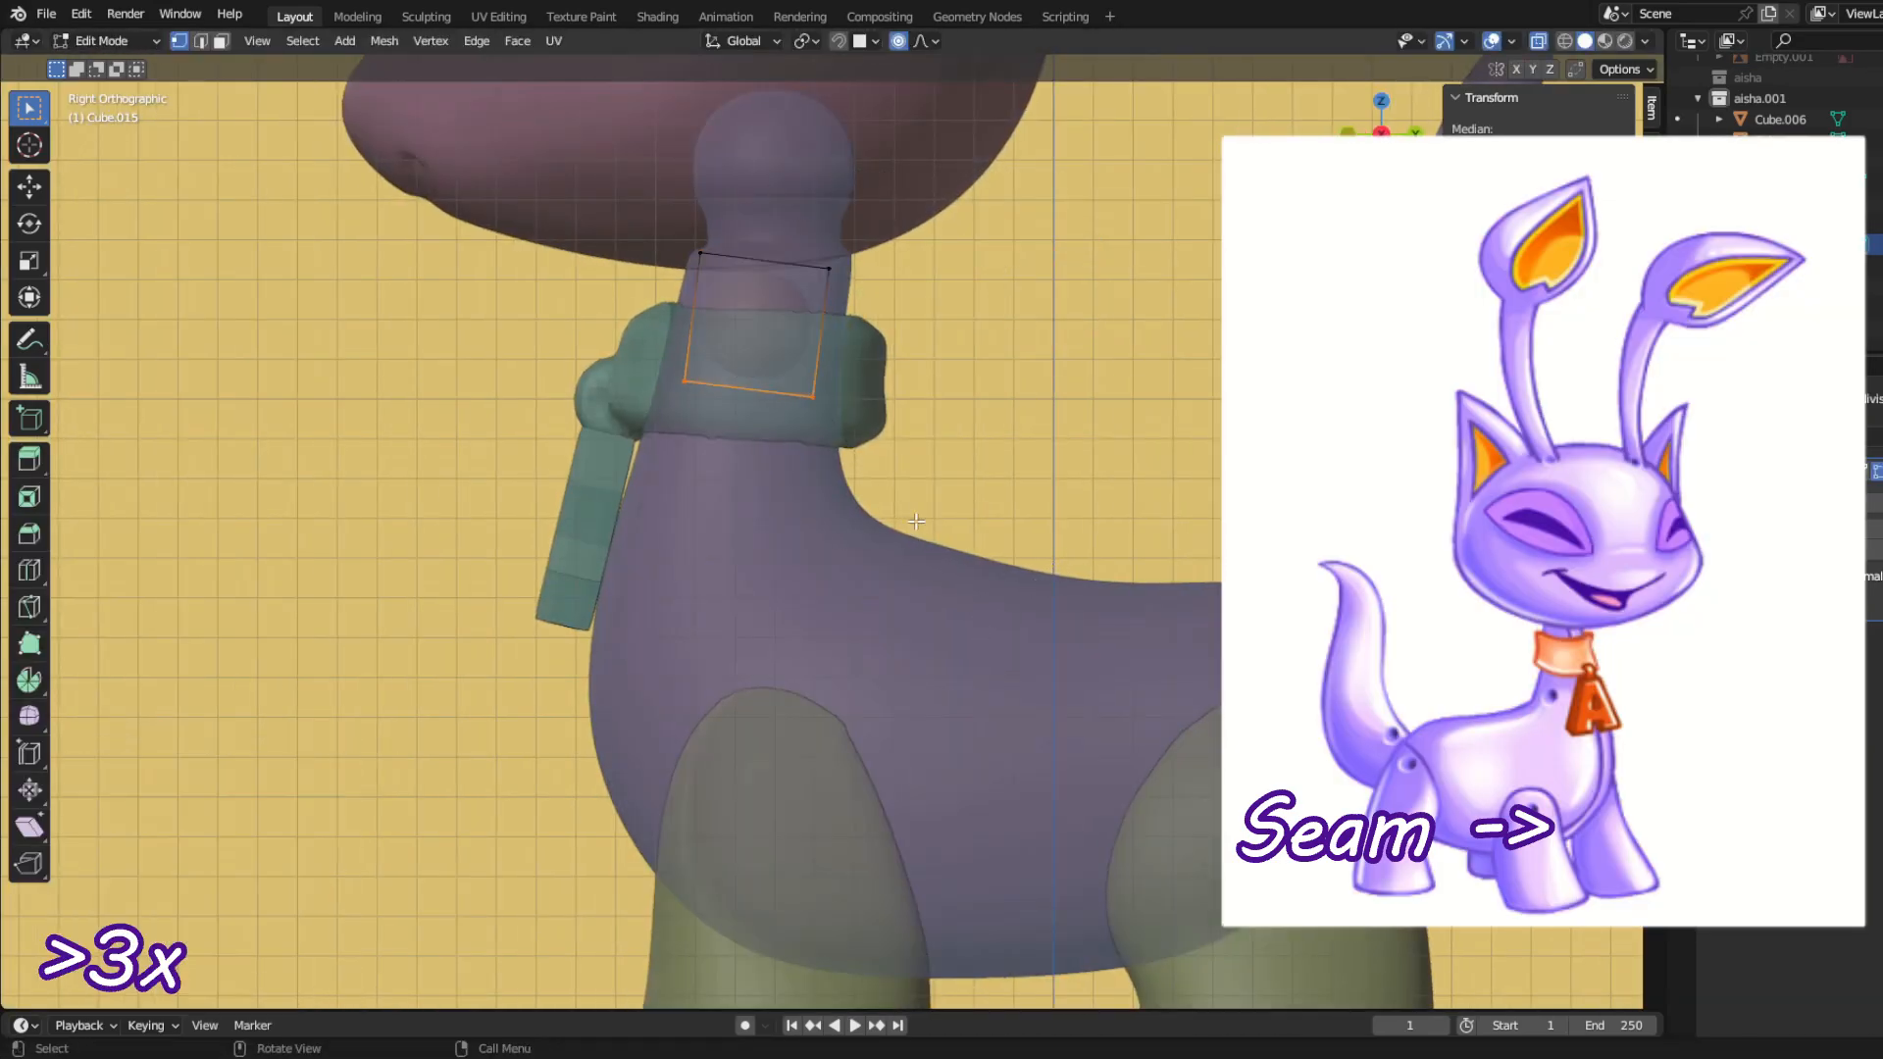
key("e")
left_click(911, 746)
key("s")
left_click(1244, 756)
key("r")
left_click(1093, 368)
Step: Extrude the chest end back past the front leg, rotating, enlarging and moving it to span the body
left_click(1088, 717)
key("r")
left_click(1036, 620)
key("s")
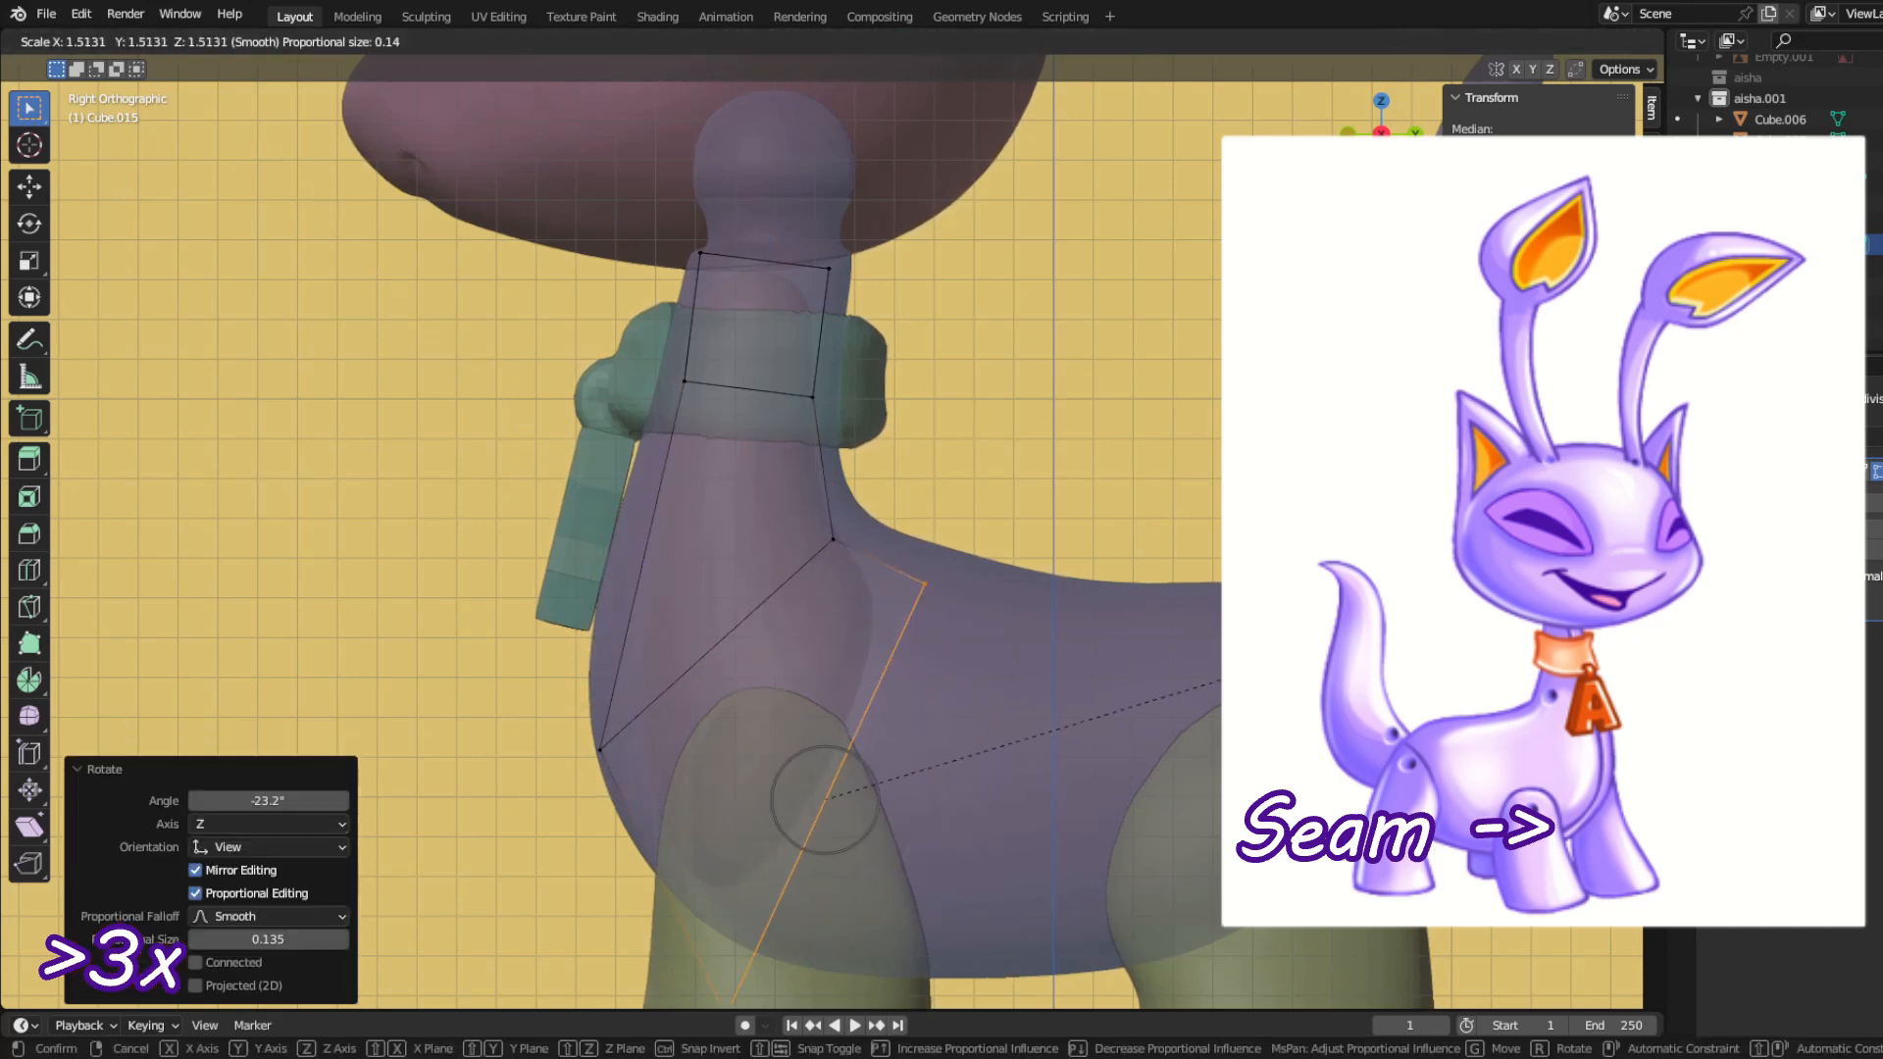
left_click(1142, 532)
key("g")
left_click(1226, 521)
left_click_drag(579, 635, 706, 853)
left_click(1111, 676)
middle_click_drag(1111, 676, 1029, 538, "shift")
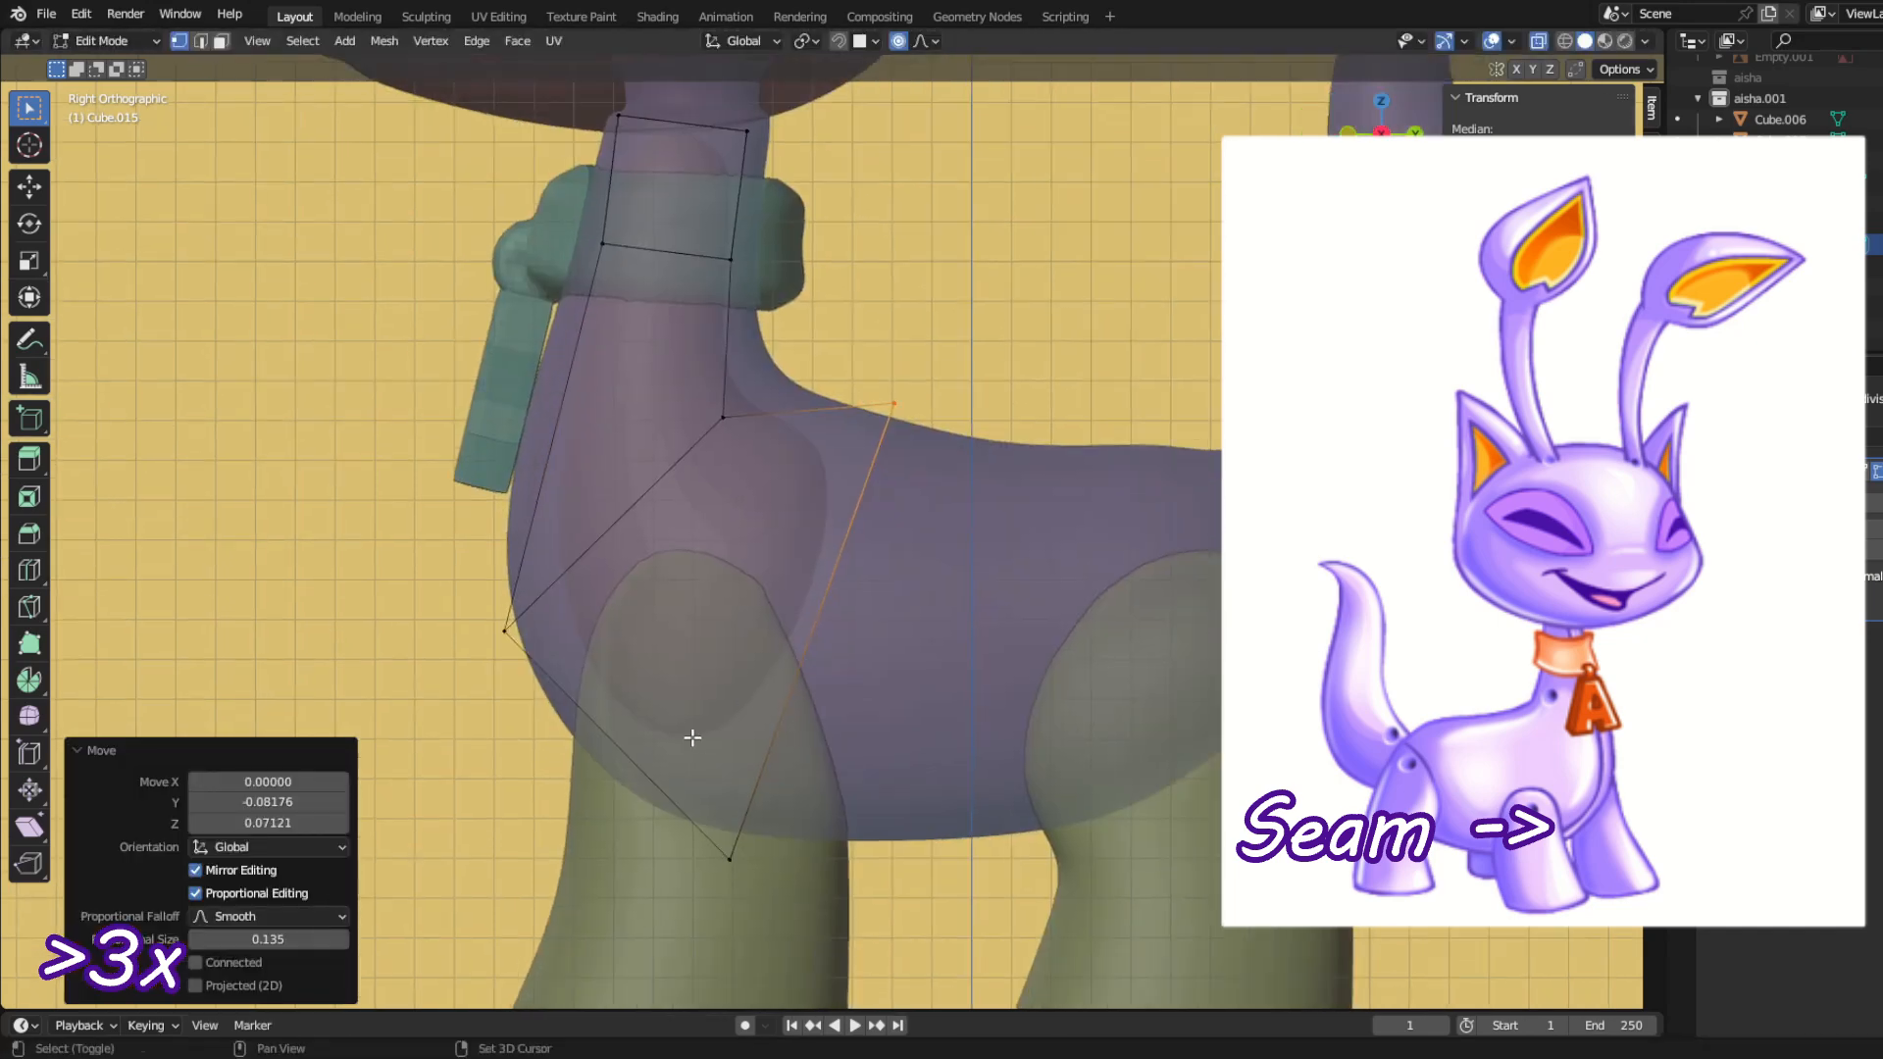
Step: Extrude the inner mesh back to mid-body, fit the new end upright, and reposition the lower vertices at the front leg
key("e")
left_click(1051, 869)
key("s")
key("r")
left_click(1160, 715)
key("g")
left_click(945, 575)
left_click_drag(643, 785, 868, 932)
key("g")
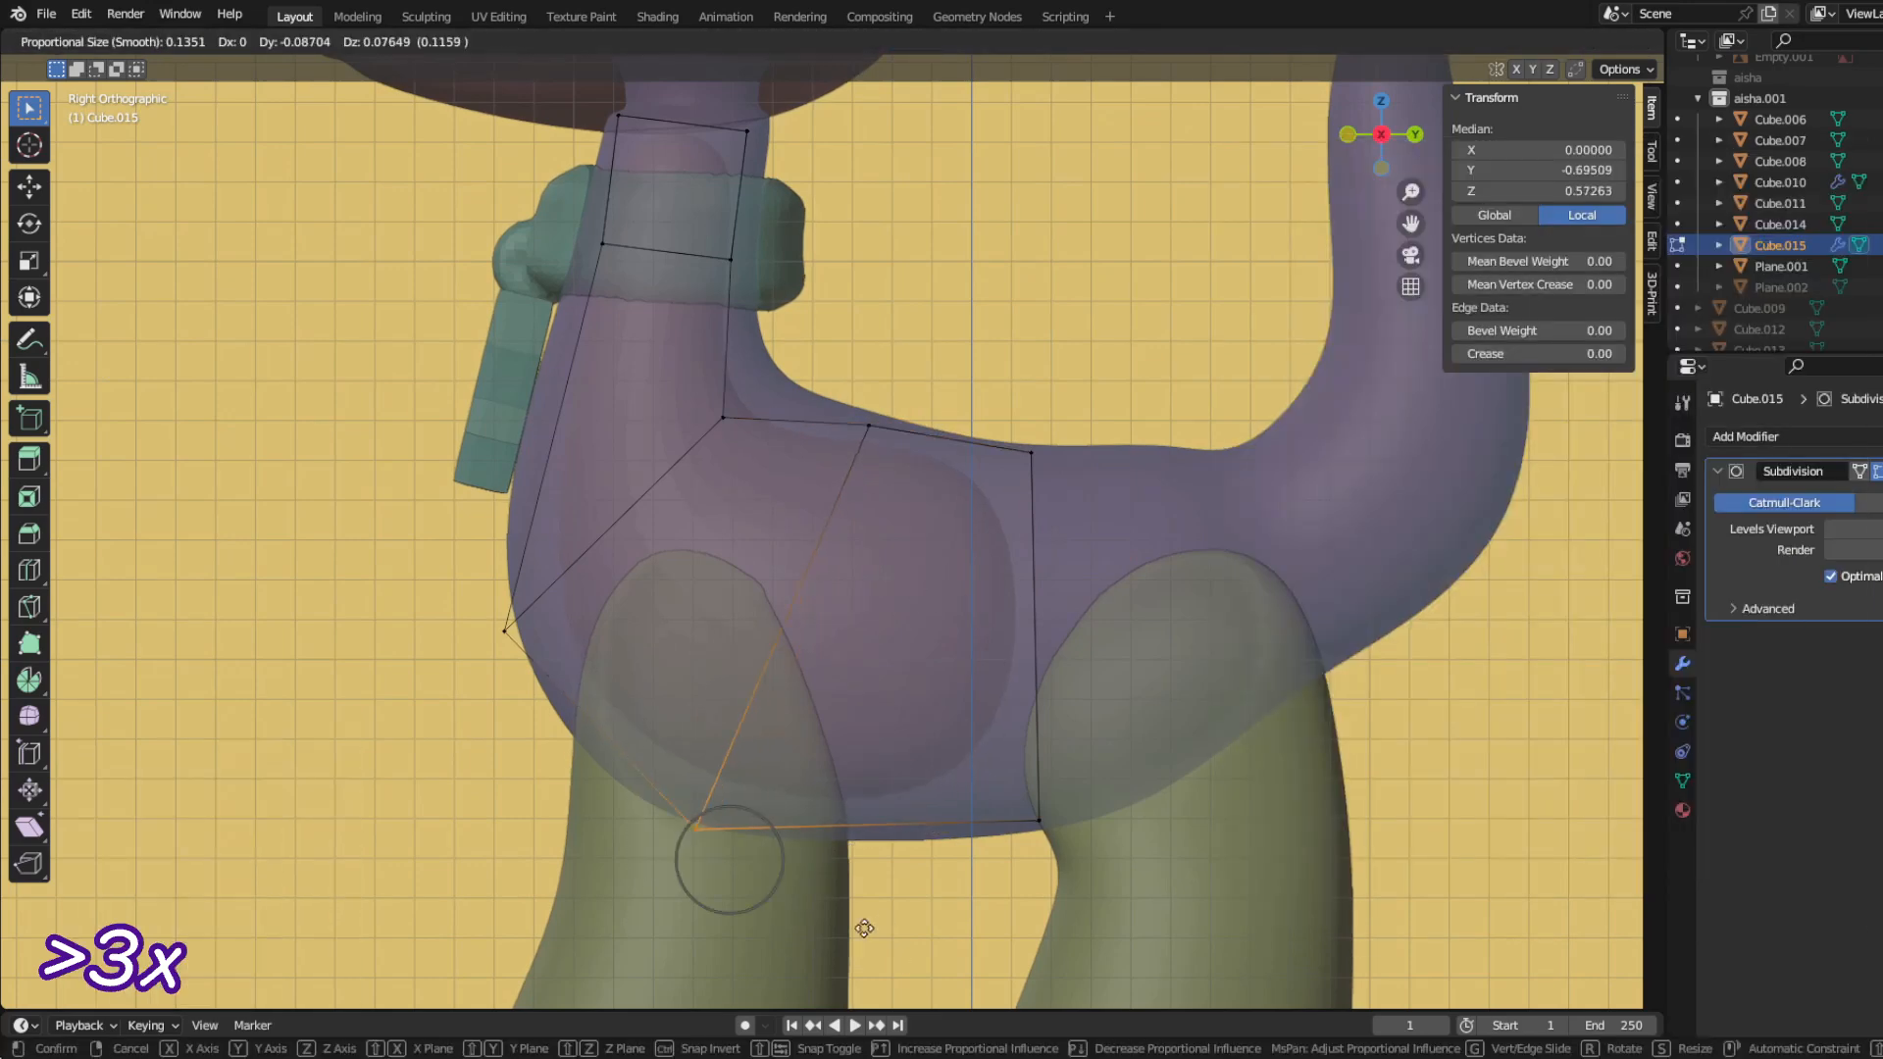
left_click(824, 902)
Step: Extrude the mid-body end back over the rear leg, scale it to 0.921 and move it into place
left_click_drag(971, 393, 1108, 922)
key("e")
left_click(1314, 920)
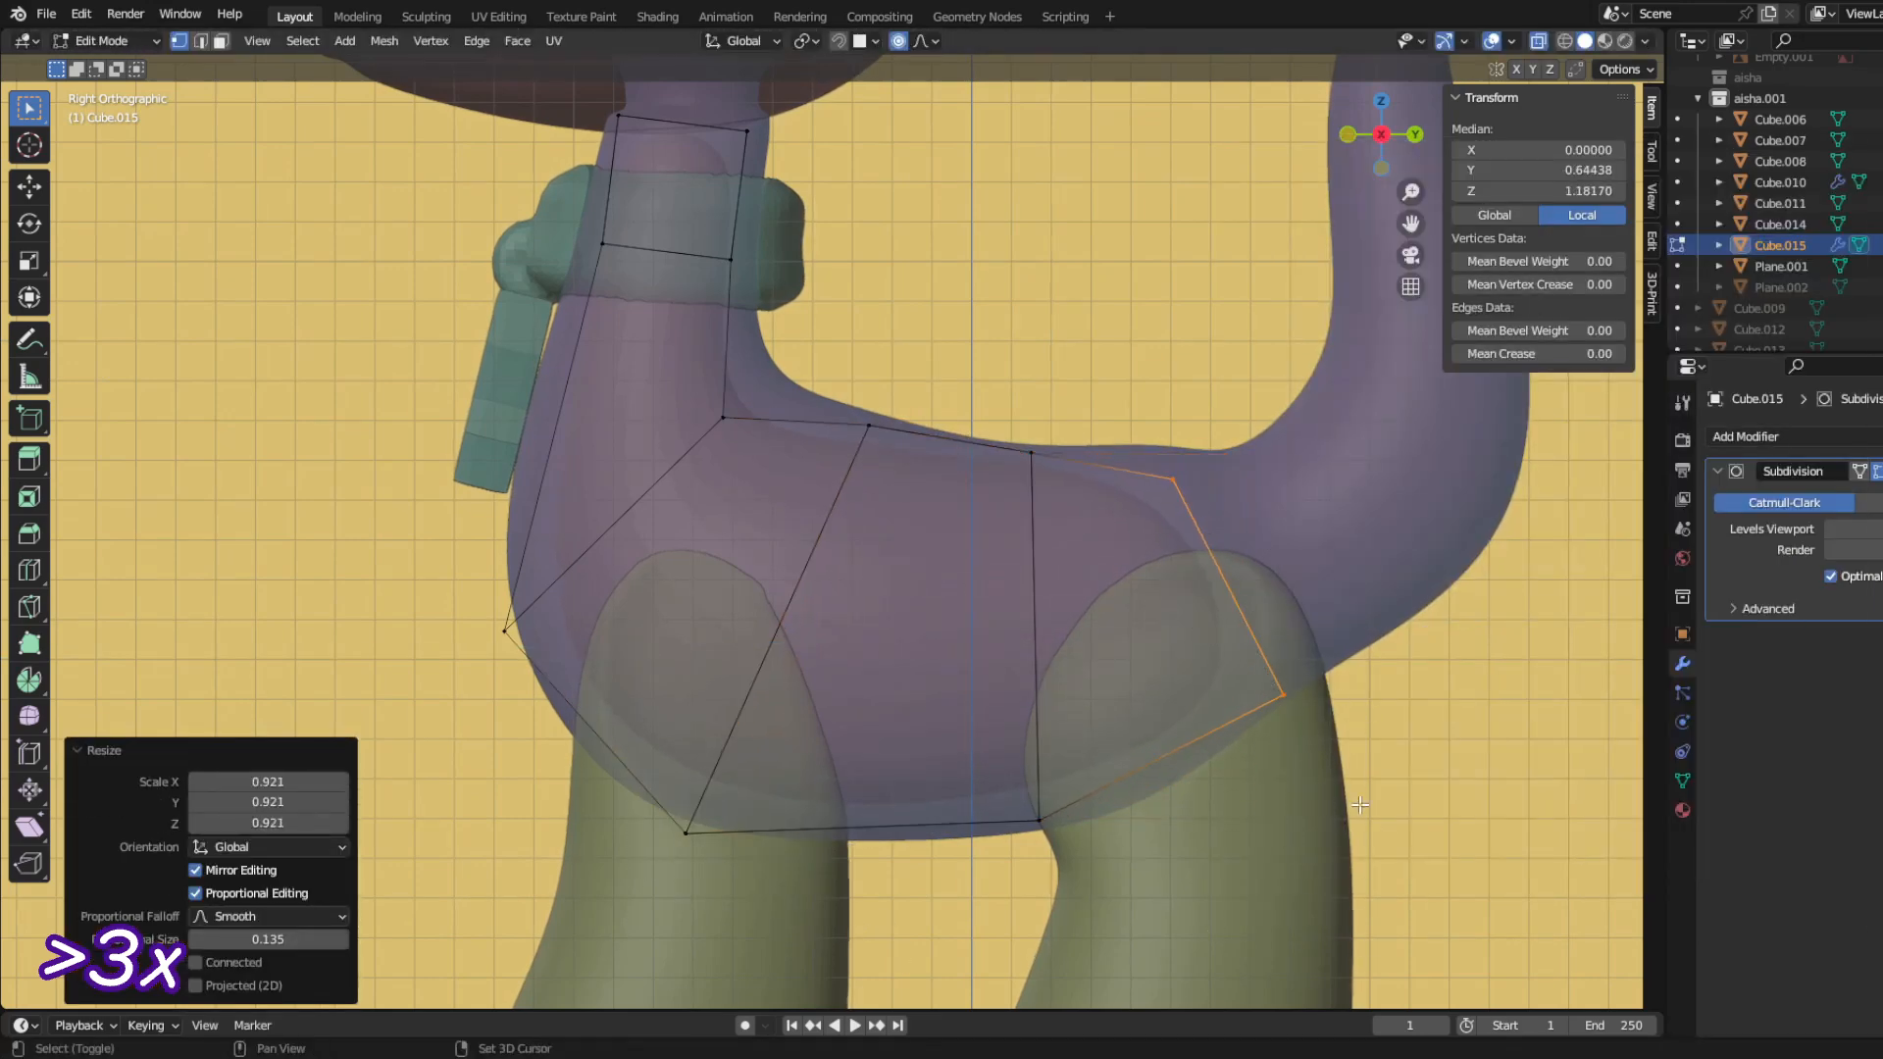
middle_click_drag(1360, 805, 1041, 878, "shift")
key("g")
Step: Extrude the rear end into the base of the tail, scaling, moving and rotating it to fit
key("e")
key("s")
key("g")
key("r")
left_click(1227, 664)
Step: Split the inner mesh's loop above the rear leg into several loops and scale the middle one to about 0.84
left_click_drag(1026, 790, 872, 507)
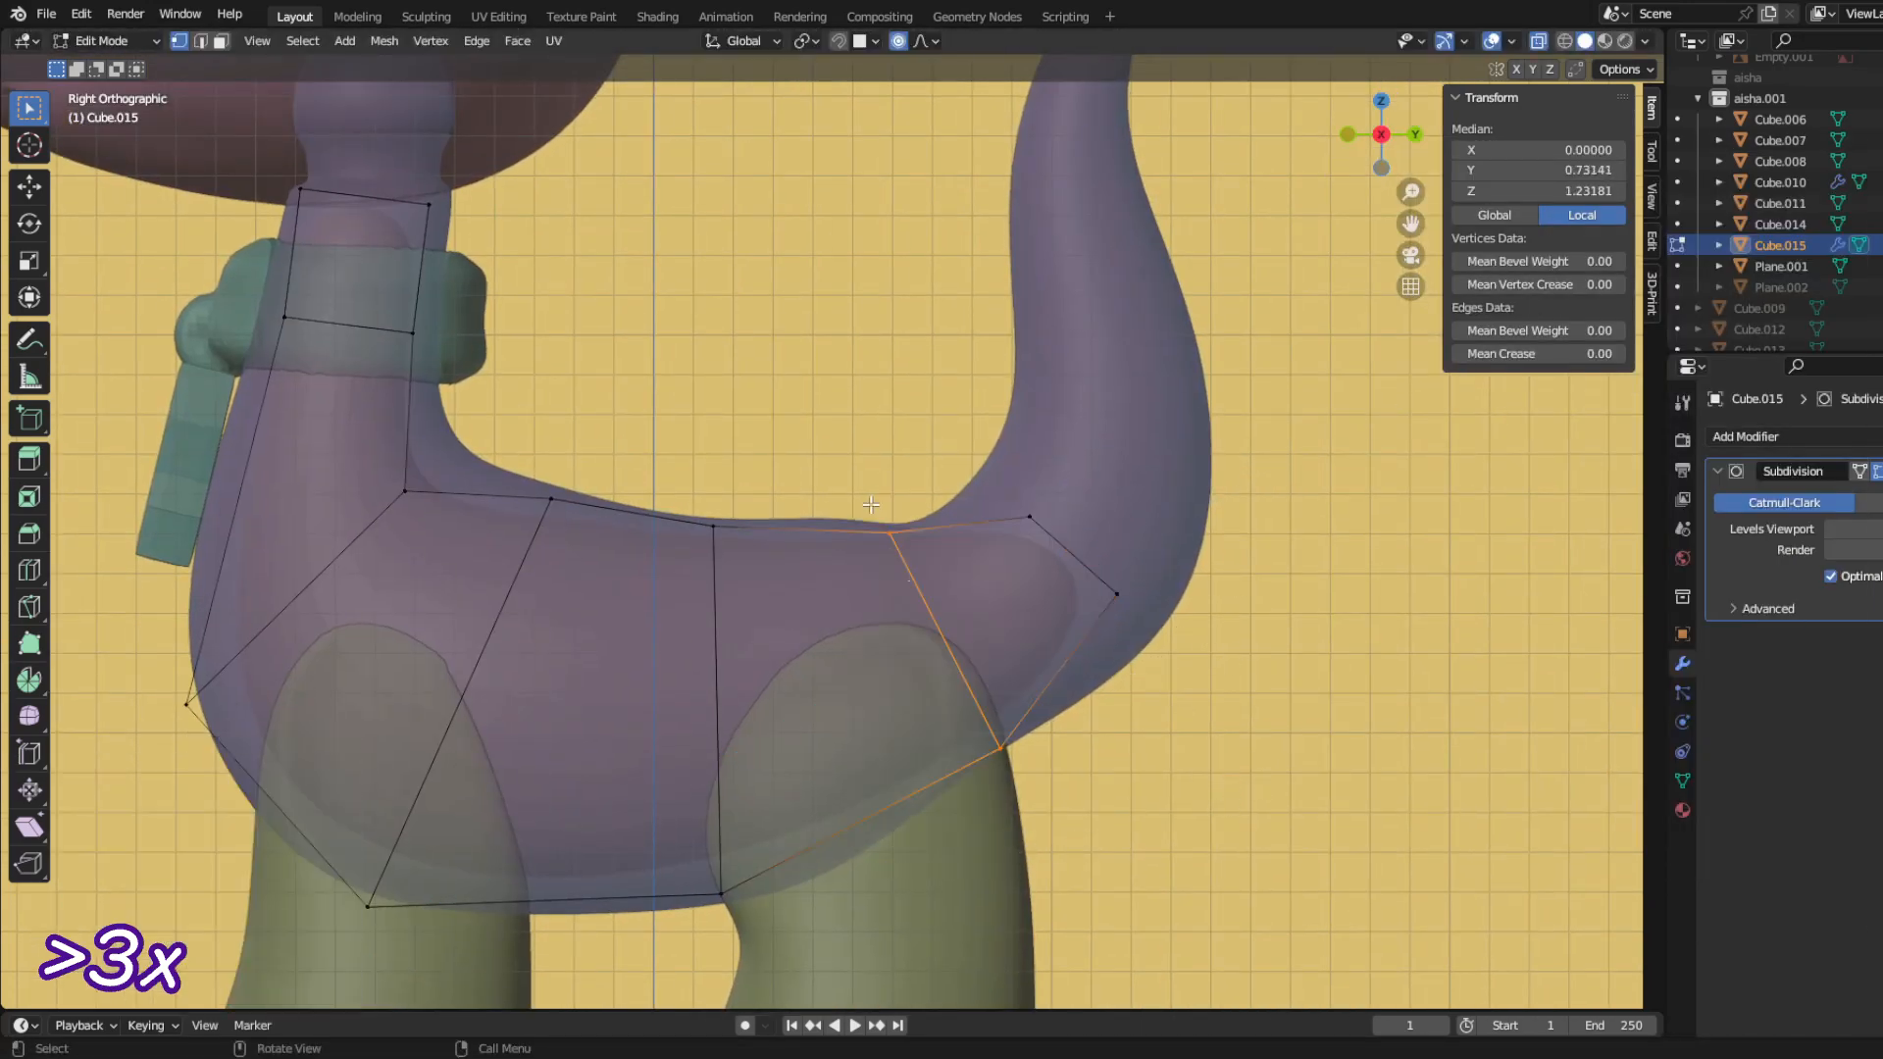
left_click(1159, 869)
left_click(966, 684, "alt")
key("s")
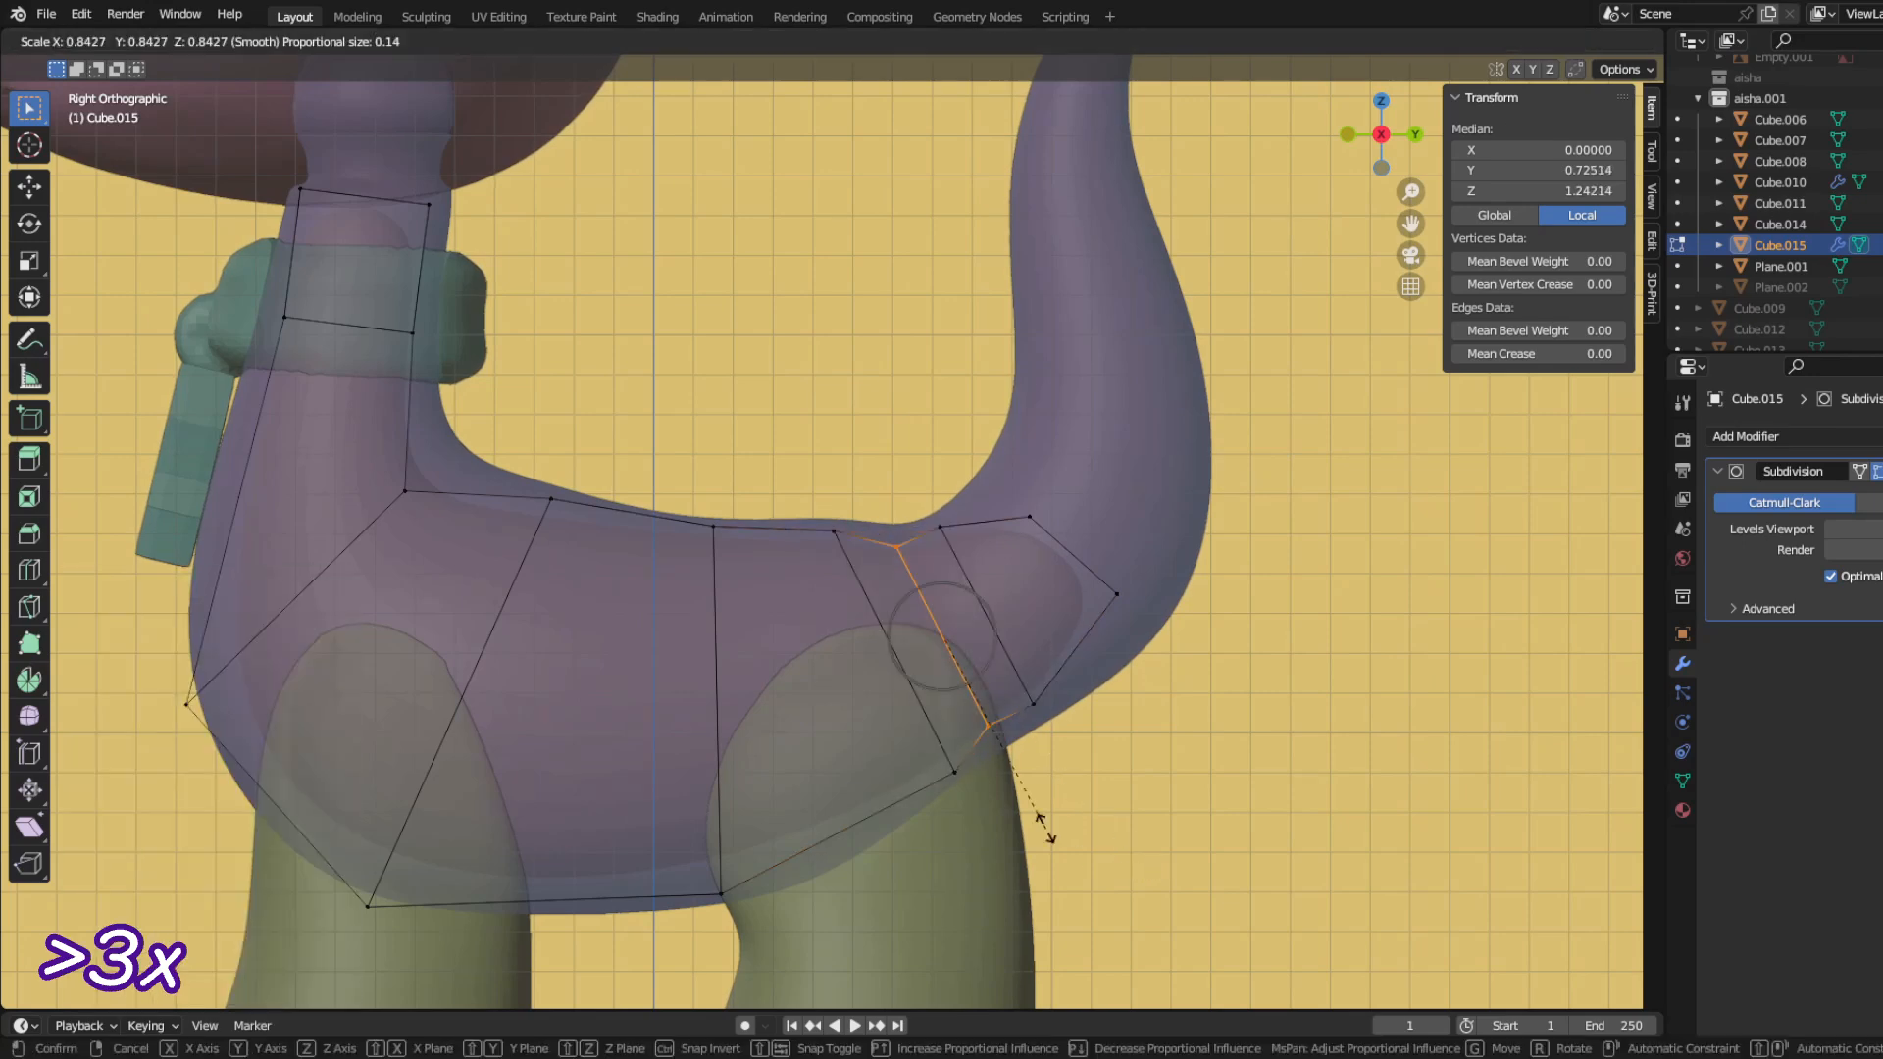
left_click(1039, 819)
Step: Reposition and enlarge the last two loops at the tail base to follow the tail's upward bend
left_click(961, 569, "alt")
key("g")
key("g")
key("s")
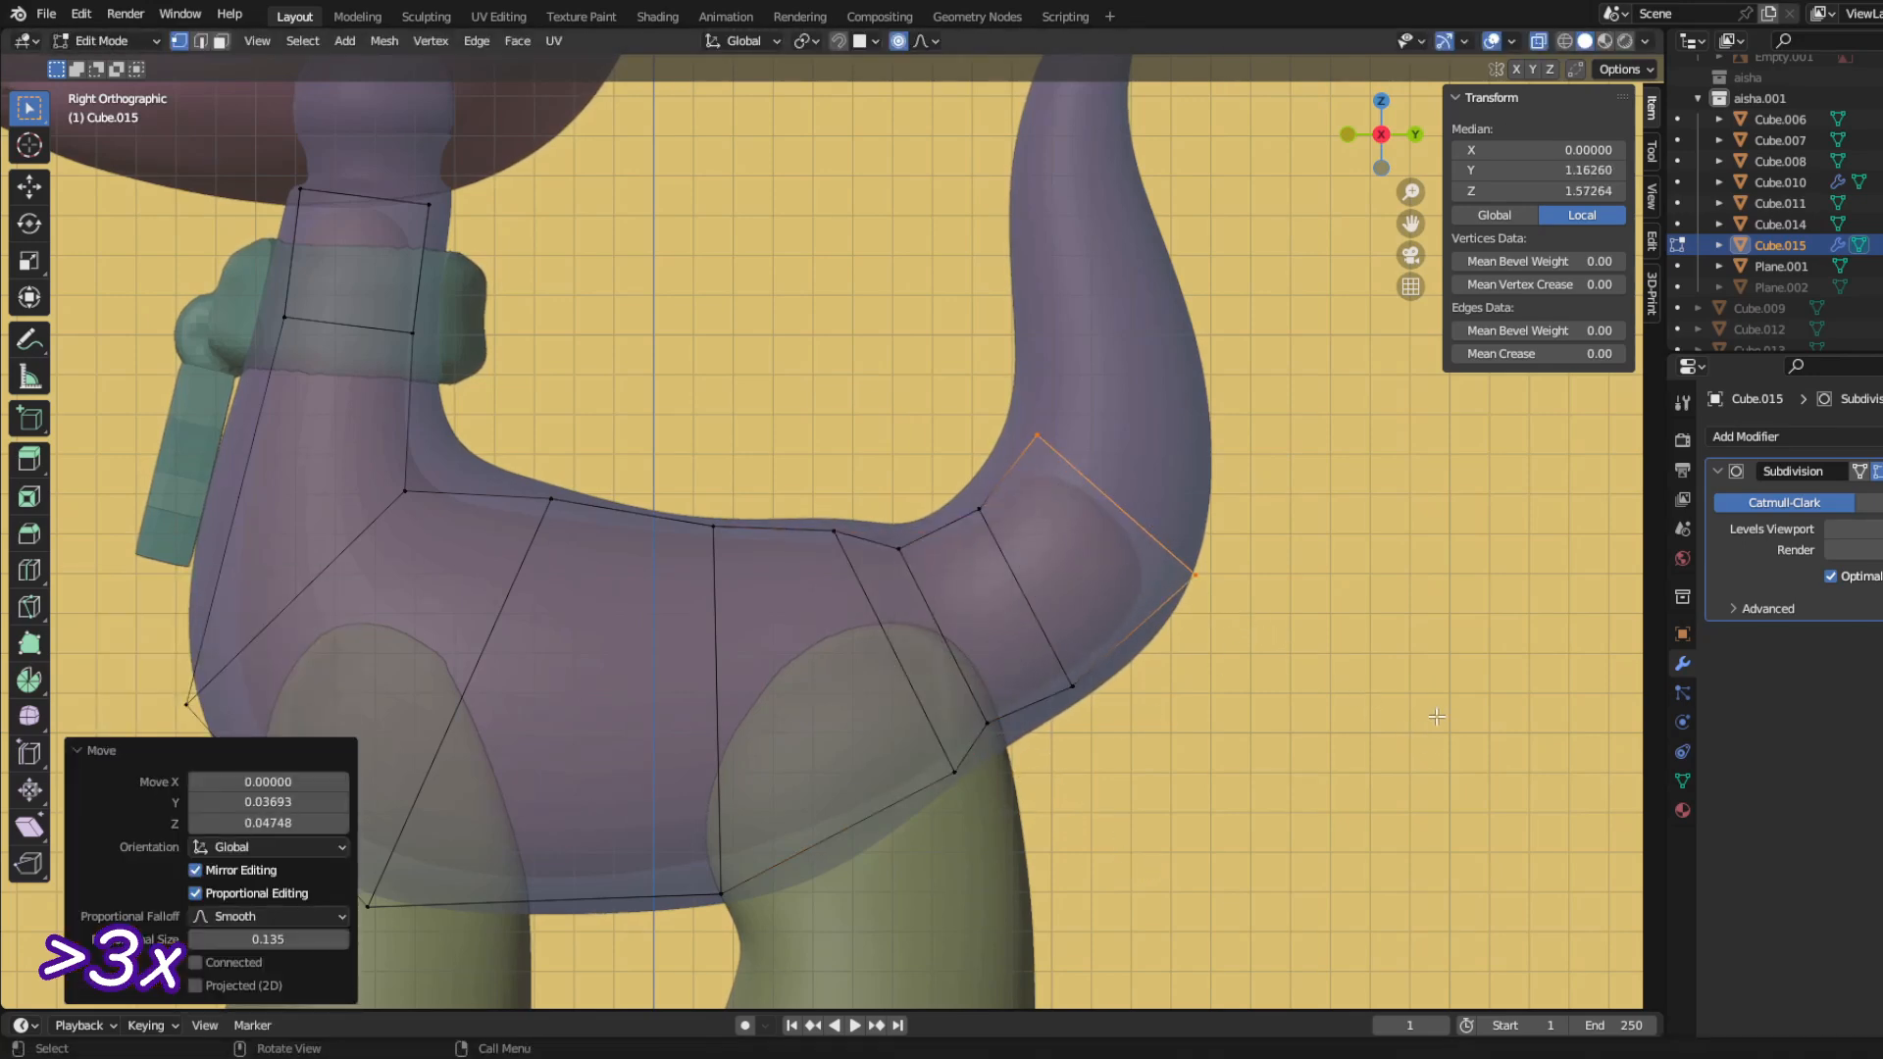
Step: Extrude the inner mesh up through the tail toward its tip, moving, rotating and shrinking each new end to fit
middle_click_drag(1437, 717, 1337, 793, "shift")
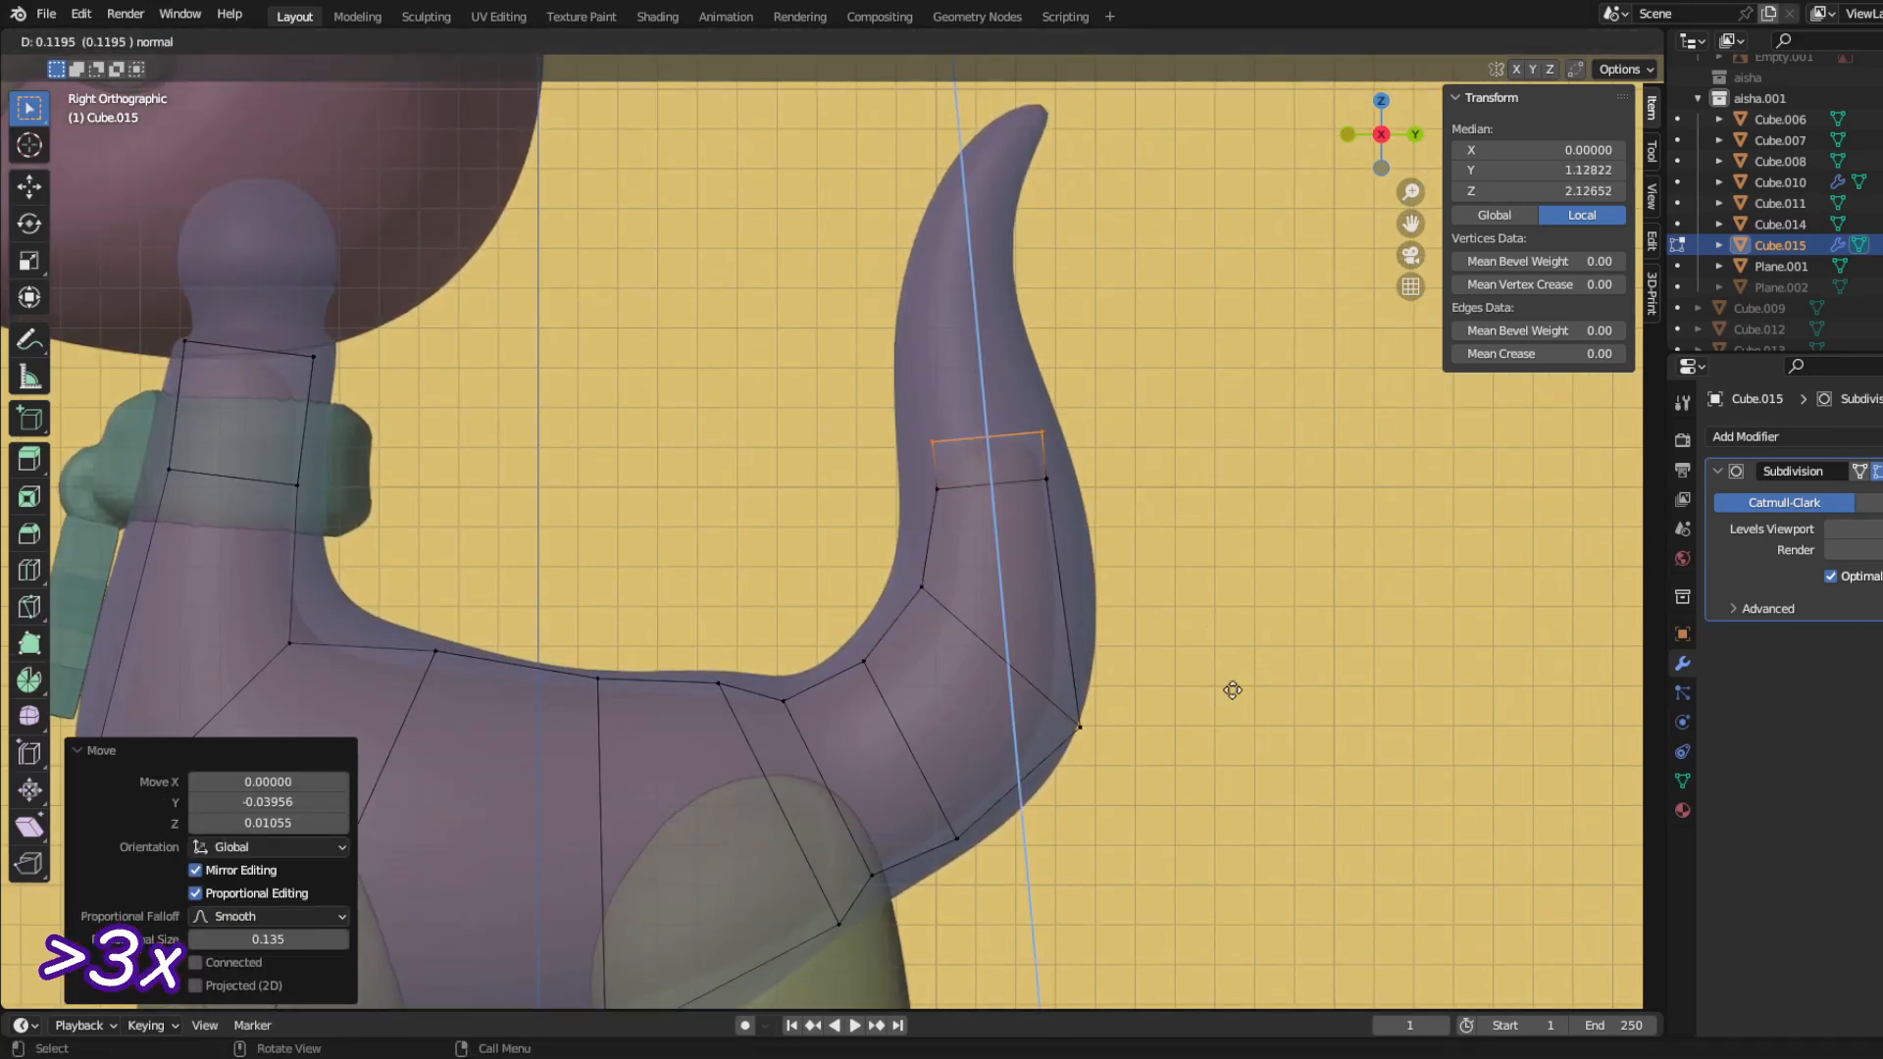
left_click(1238, 558)
key("g")
left_click(1223, 560)
key("s")
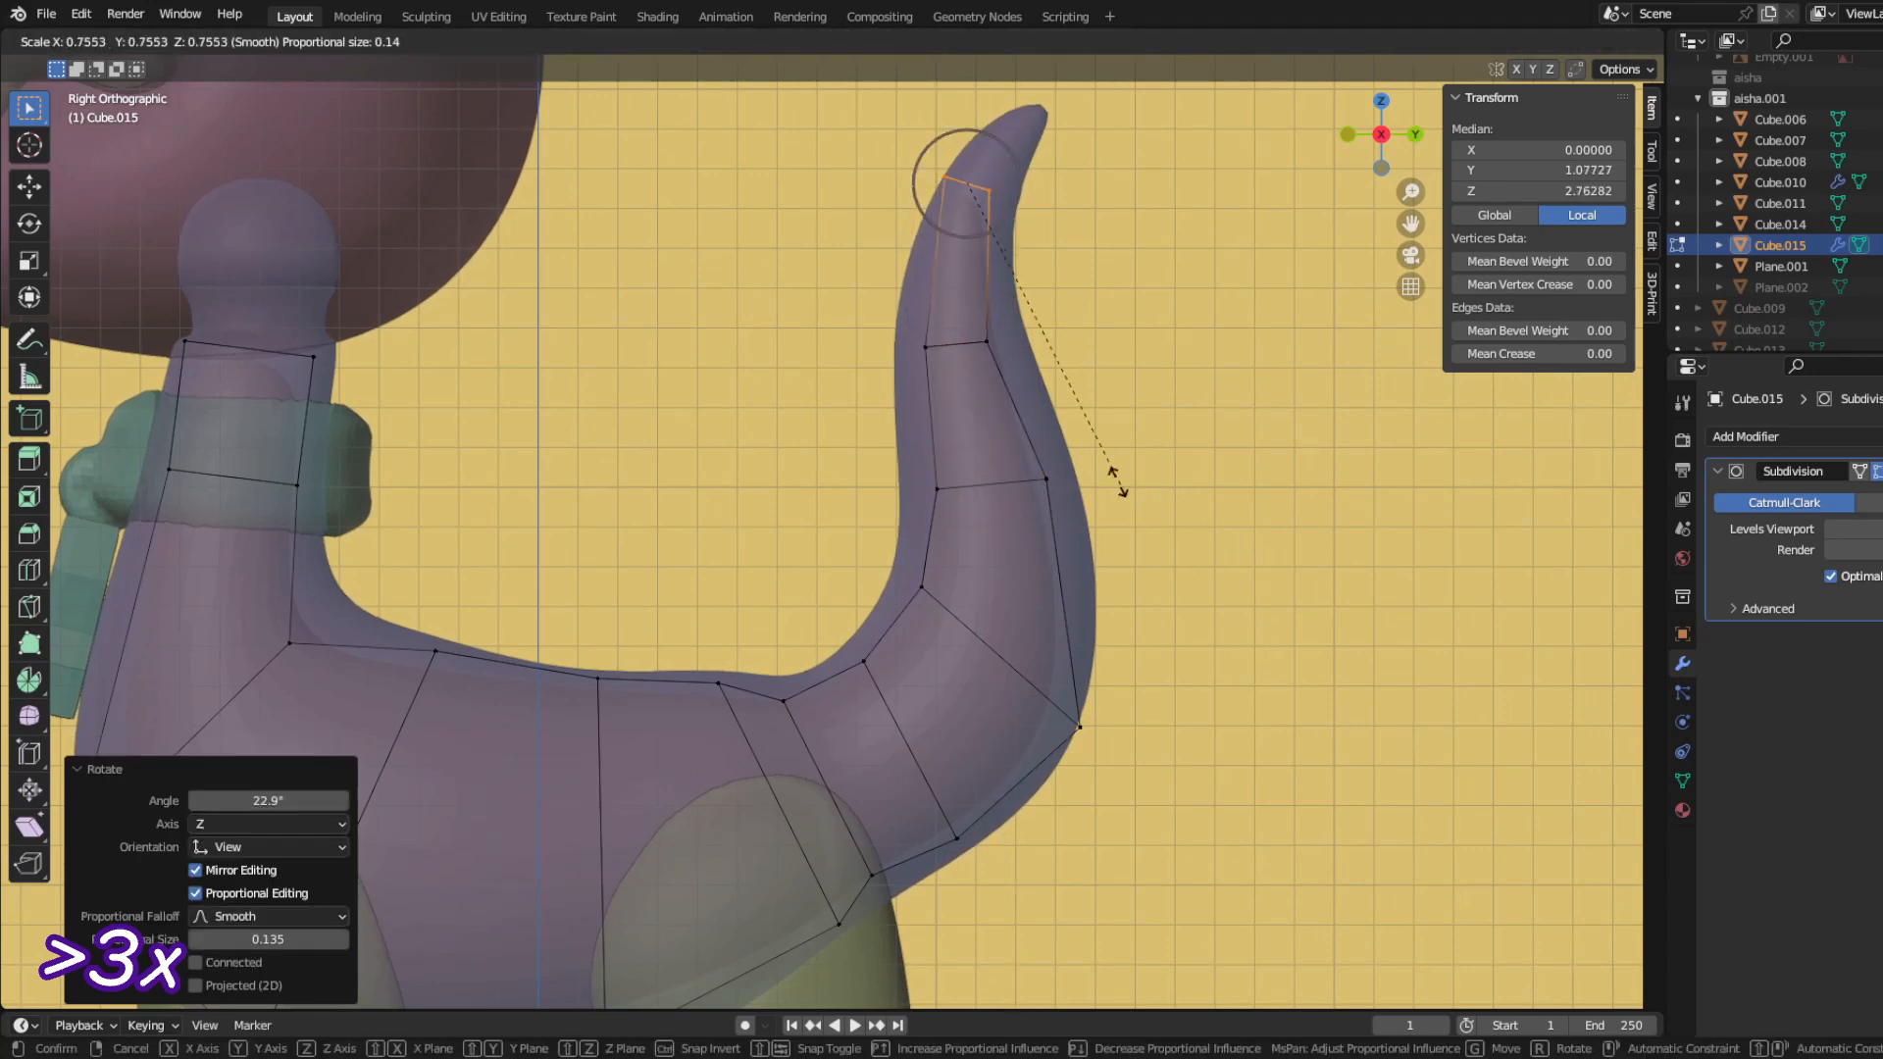
middle_click_drag(913, 827, 1052, 642, "shift")
Step: Move the lower vertices at the rear leg by -0.11341 in Y and -0.03165 in Z
left_click_drag(1156, 618, 988, 735)
key("g")
left_click(979, 742)
left_click(966, 838)
middle_click_drag(957, 841, 1183, 729, "shift")
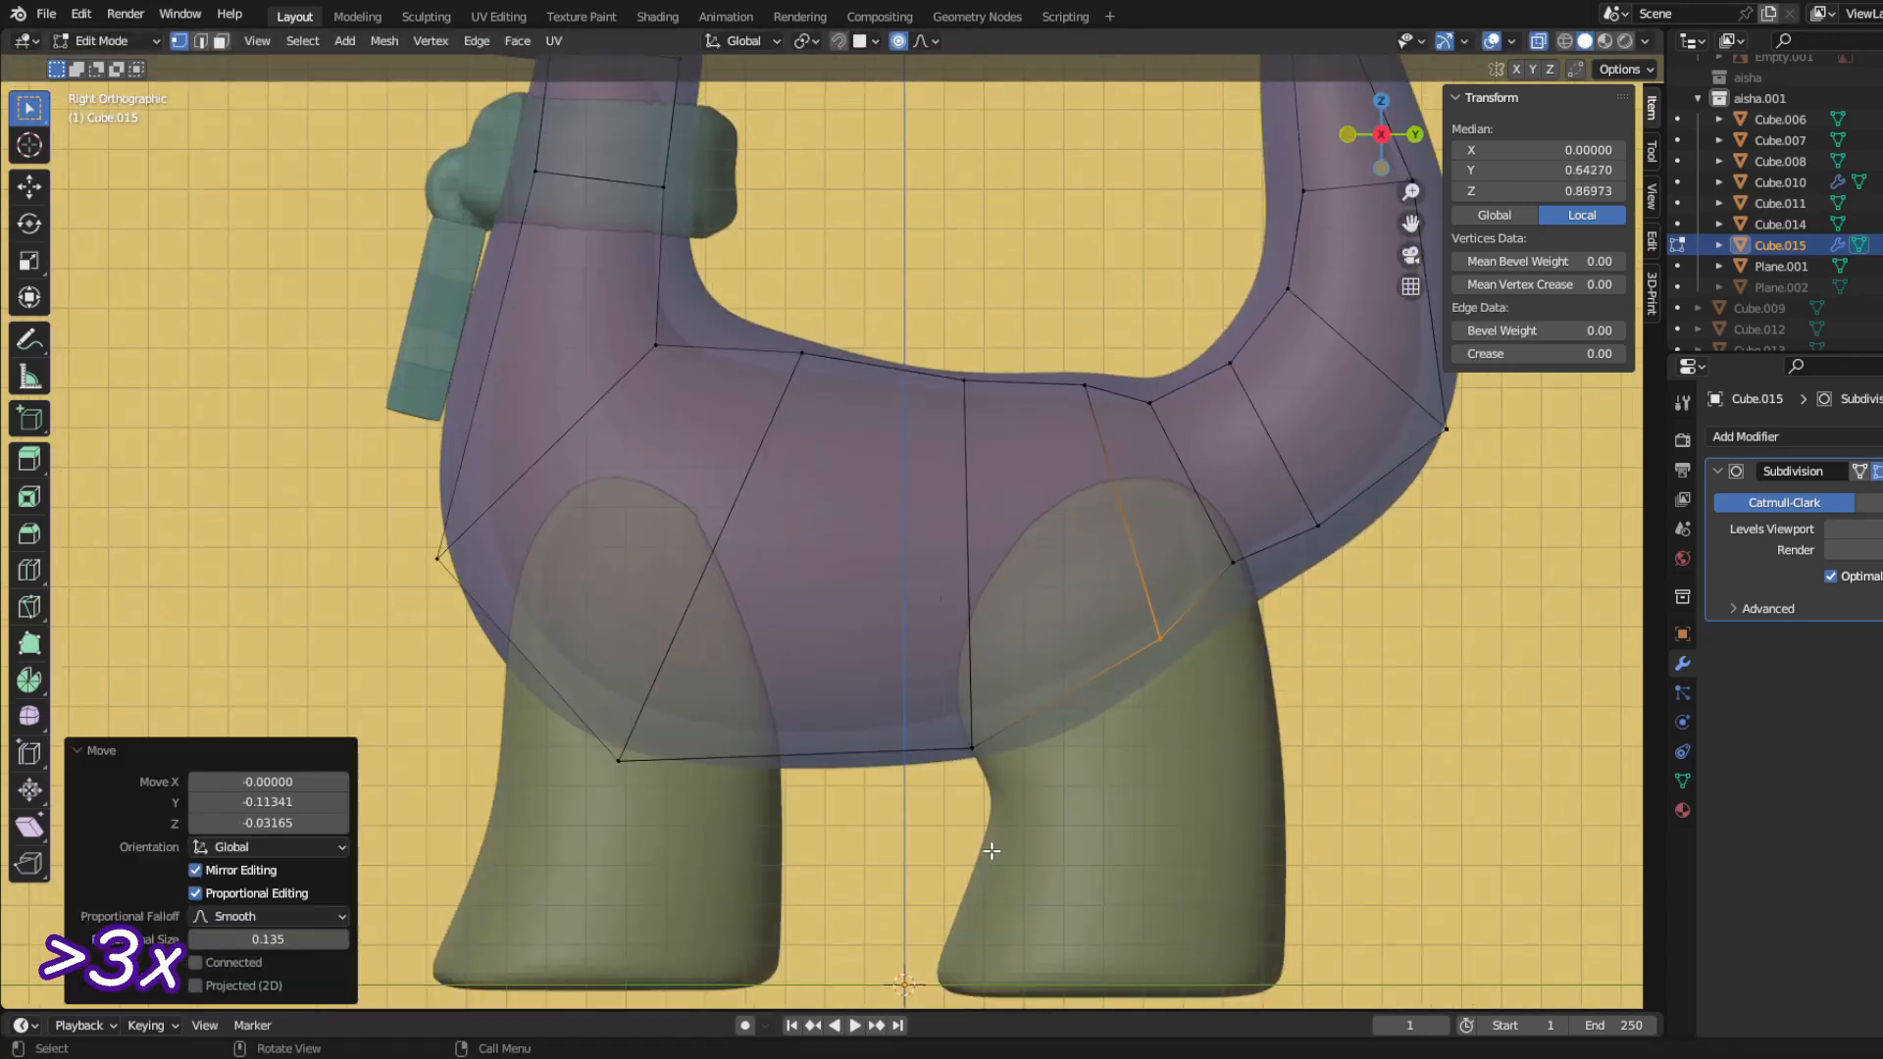
Step: Reposition the inner mesh's upper vertices along the back to sit inside the body outline, and switch to the front view
left_click(964, 383)
key("g")
left_click_drag(777, 330, 829, 379)
key("g")
left_click(674, 367)
left_click_drag(1059, 357, 1108, 408)
key("g")
left_click(1090, 413)
key("KP_1")
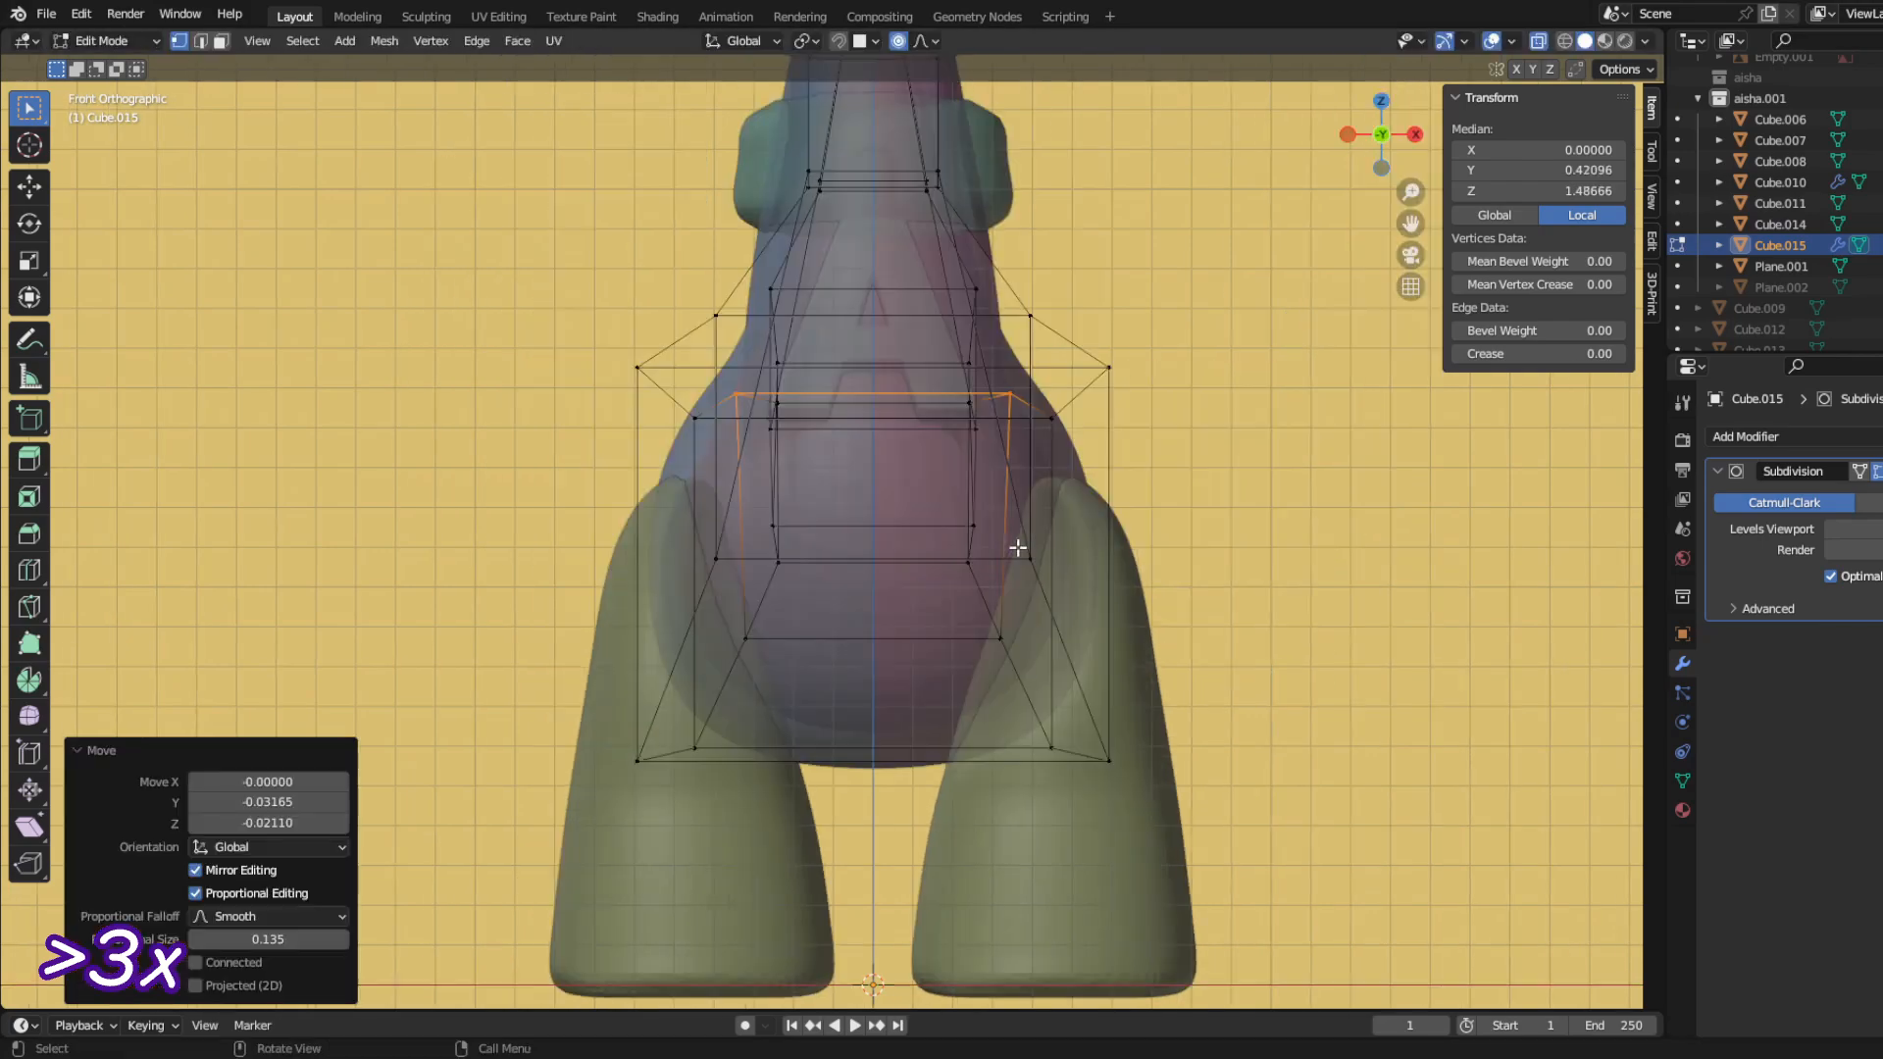
middle_click_drag(1017, 547, 1299, 800)
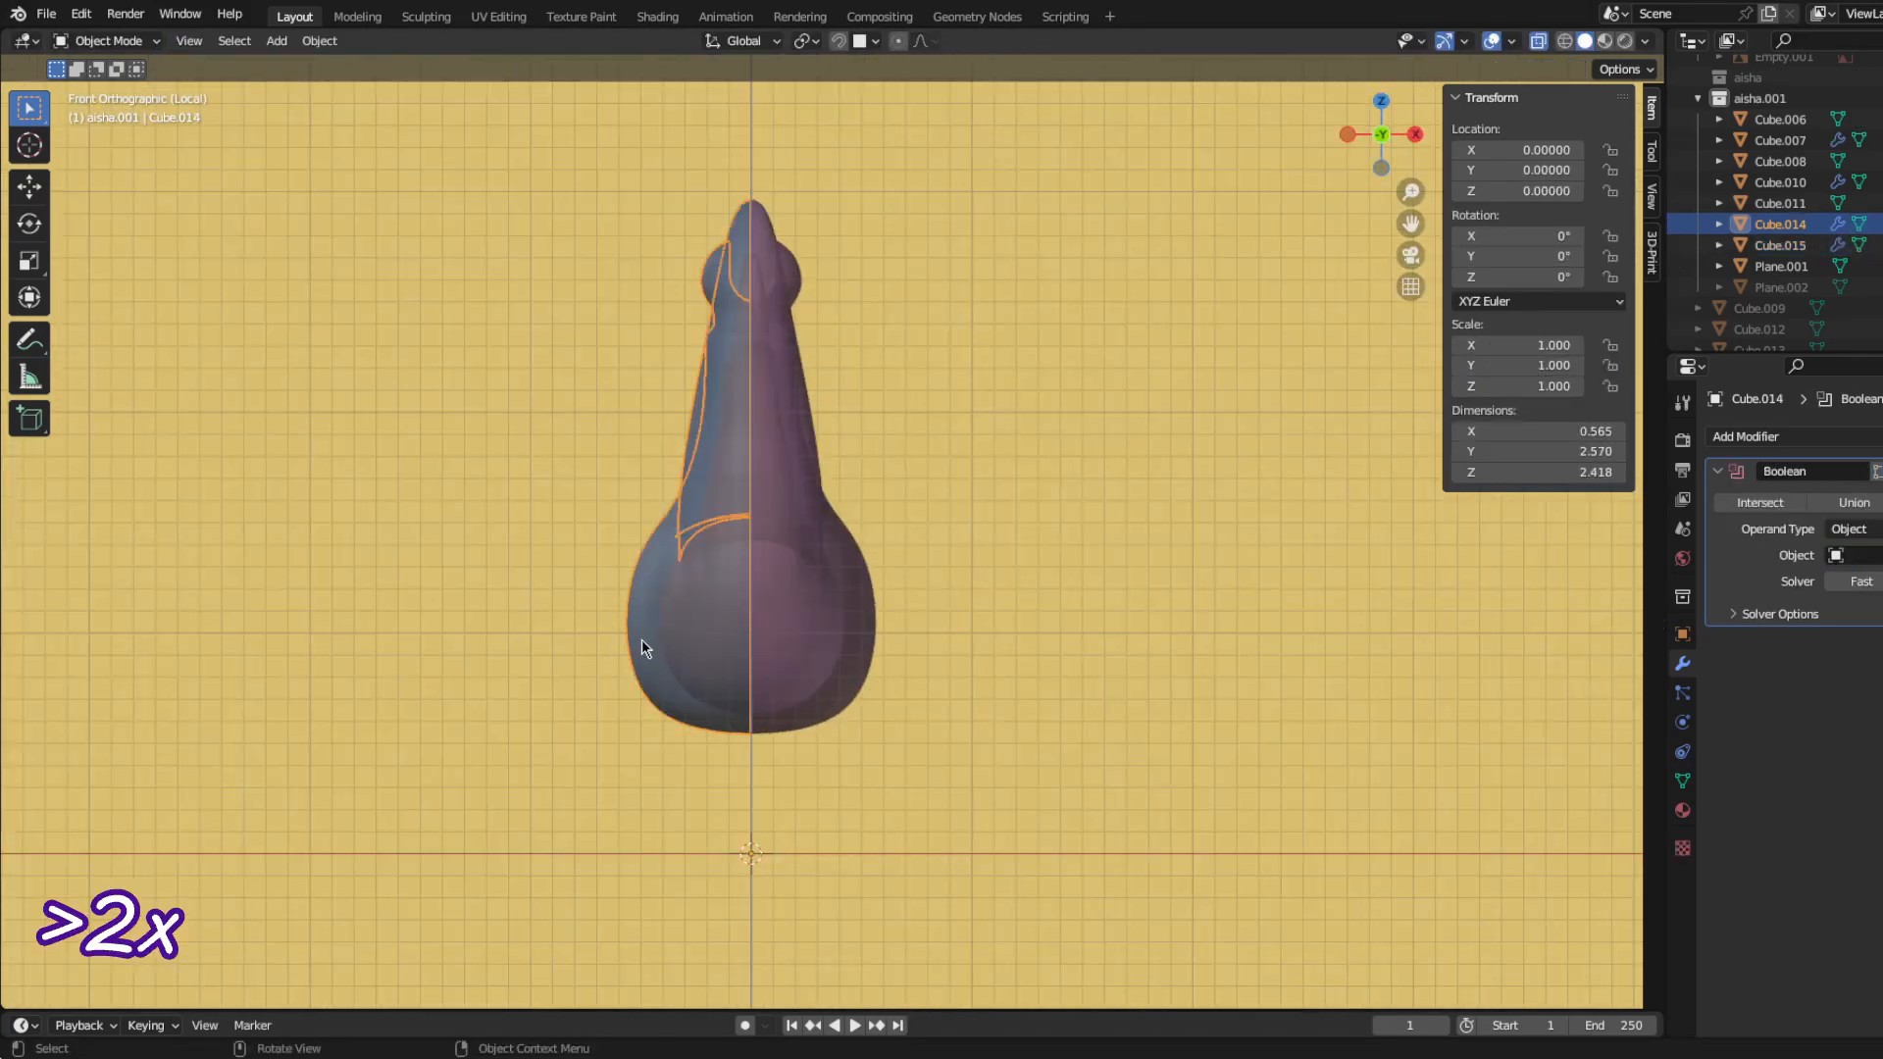
Step: Apply the Boolean modifiers on both body halves to hollow them with the inner mesh
scroll(641, 647, "up", 4)
left_click(761, 791)
left_click(1047, 824)
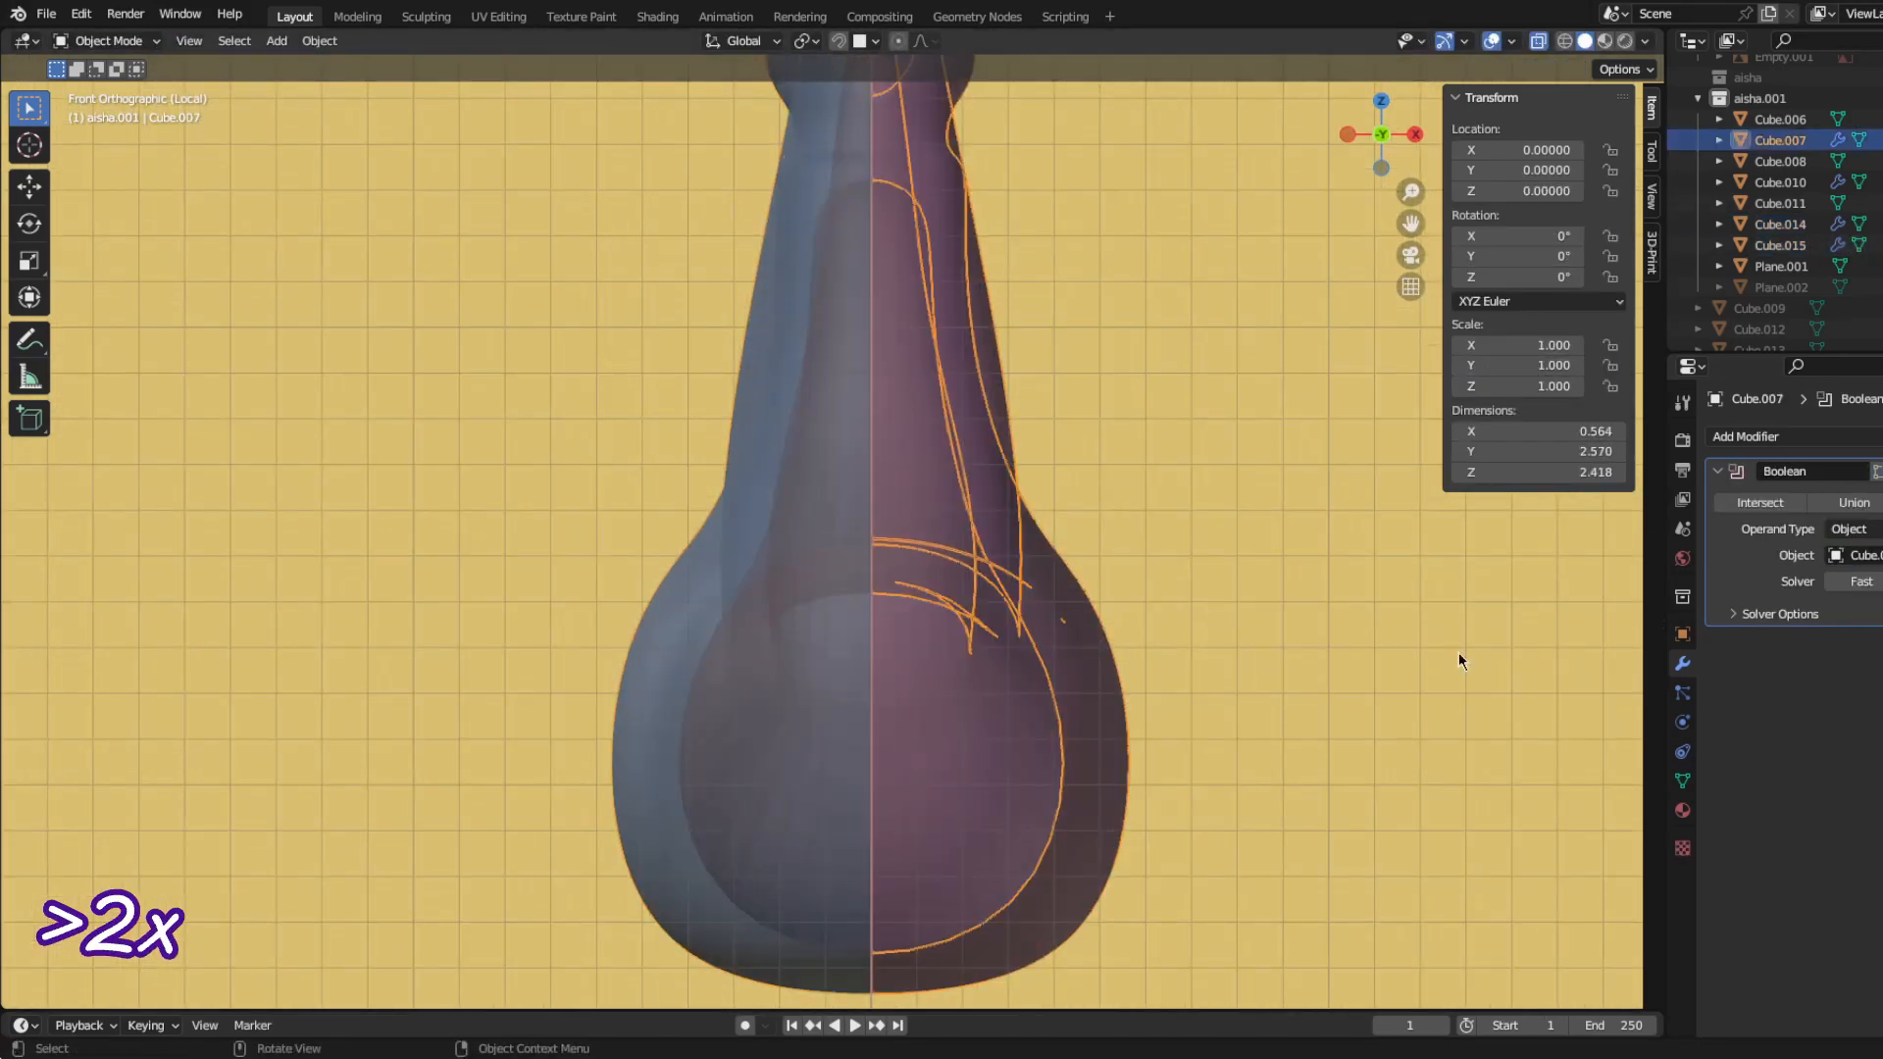
key("ctrl+a")
left_click(634, 765)
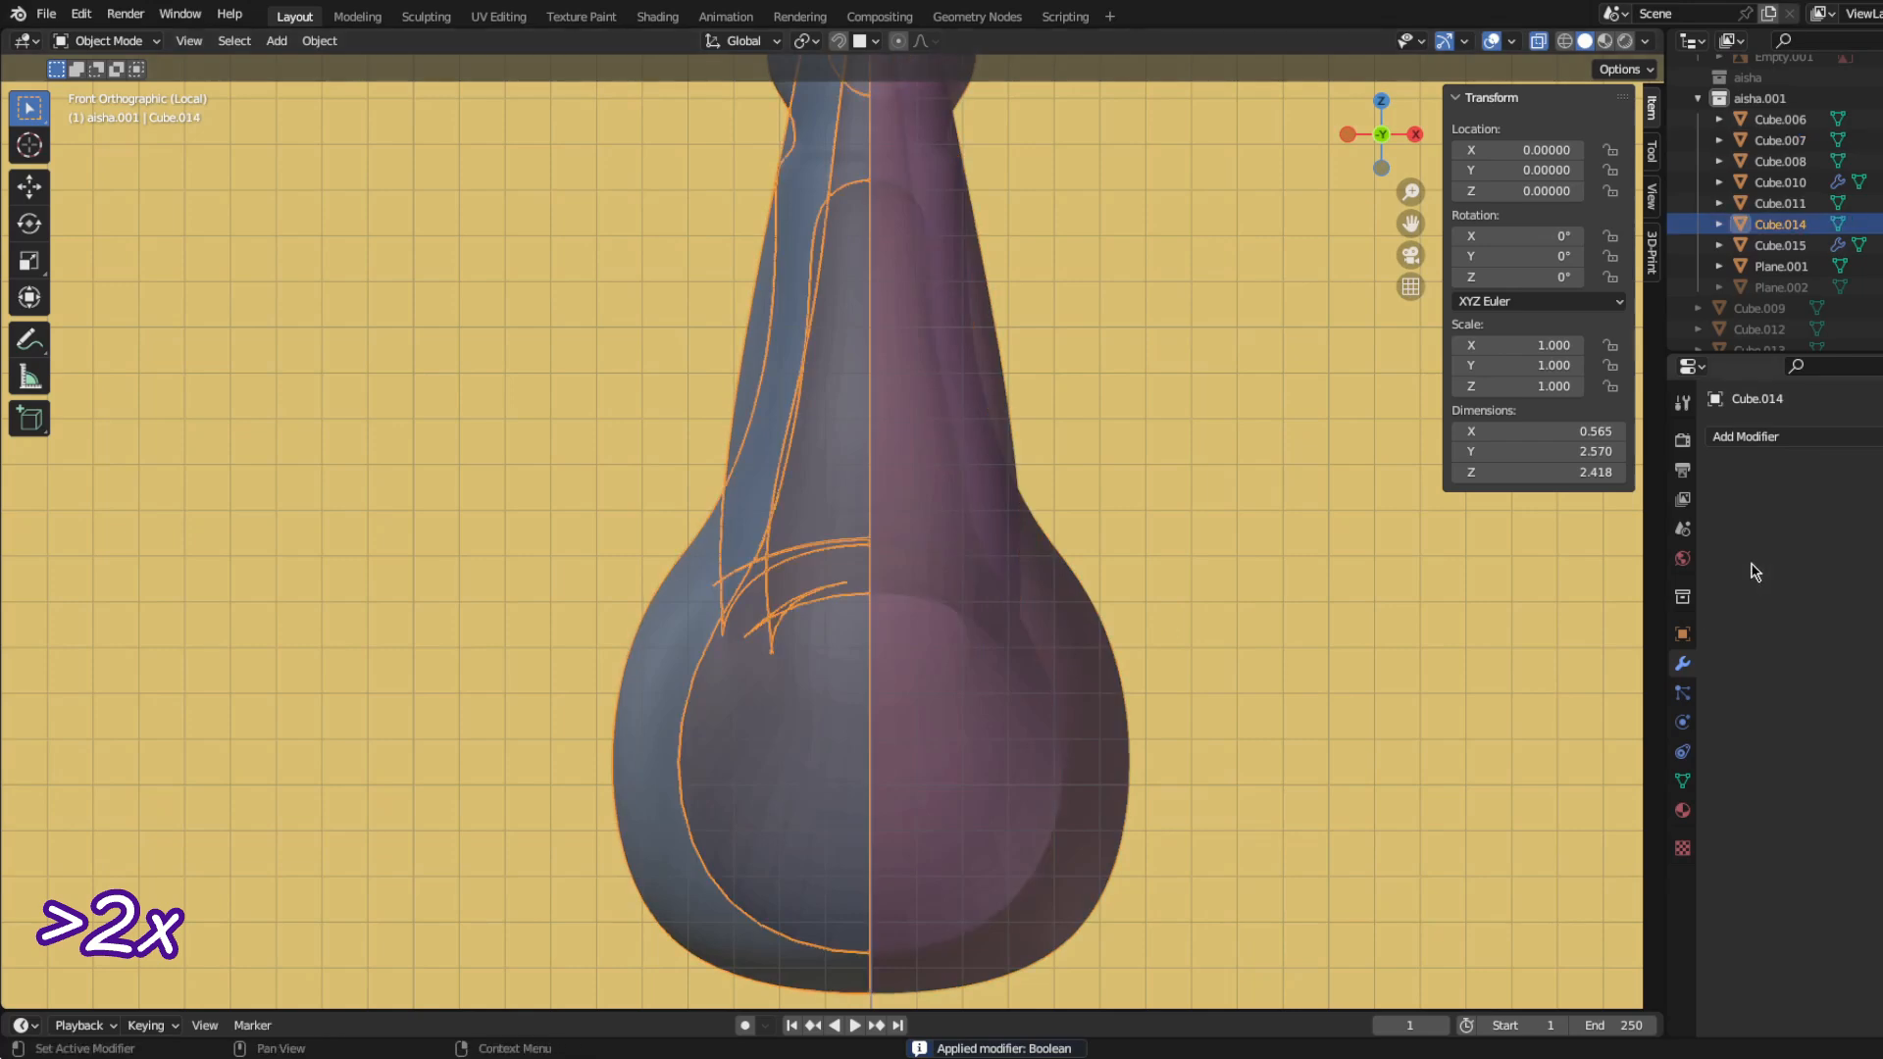
Step: Undo the applied Boolean modifiers on the two body halves
left_click(793, 755)
key("ctrl+z")
key("ctrl+z")
key("ctrl+z")
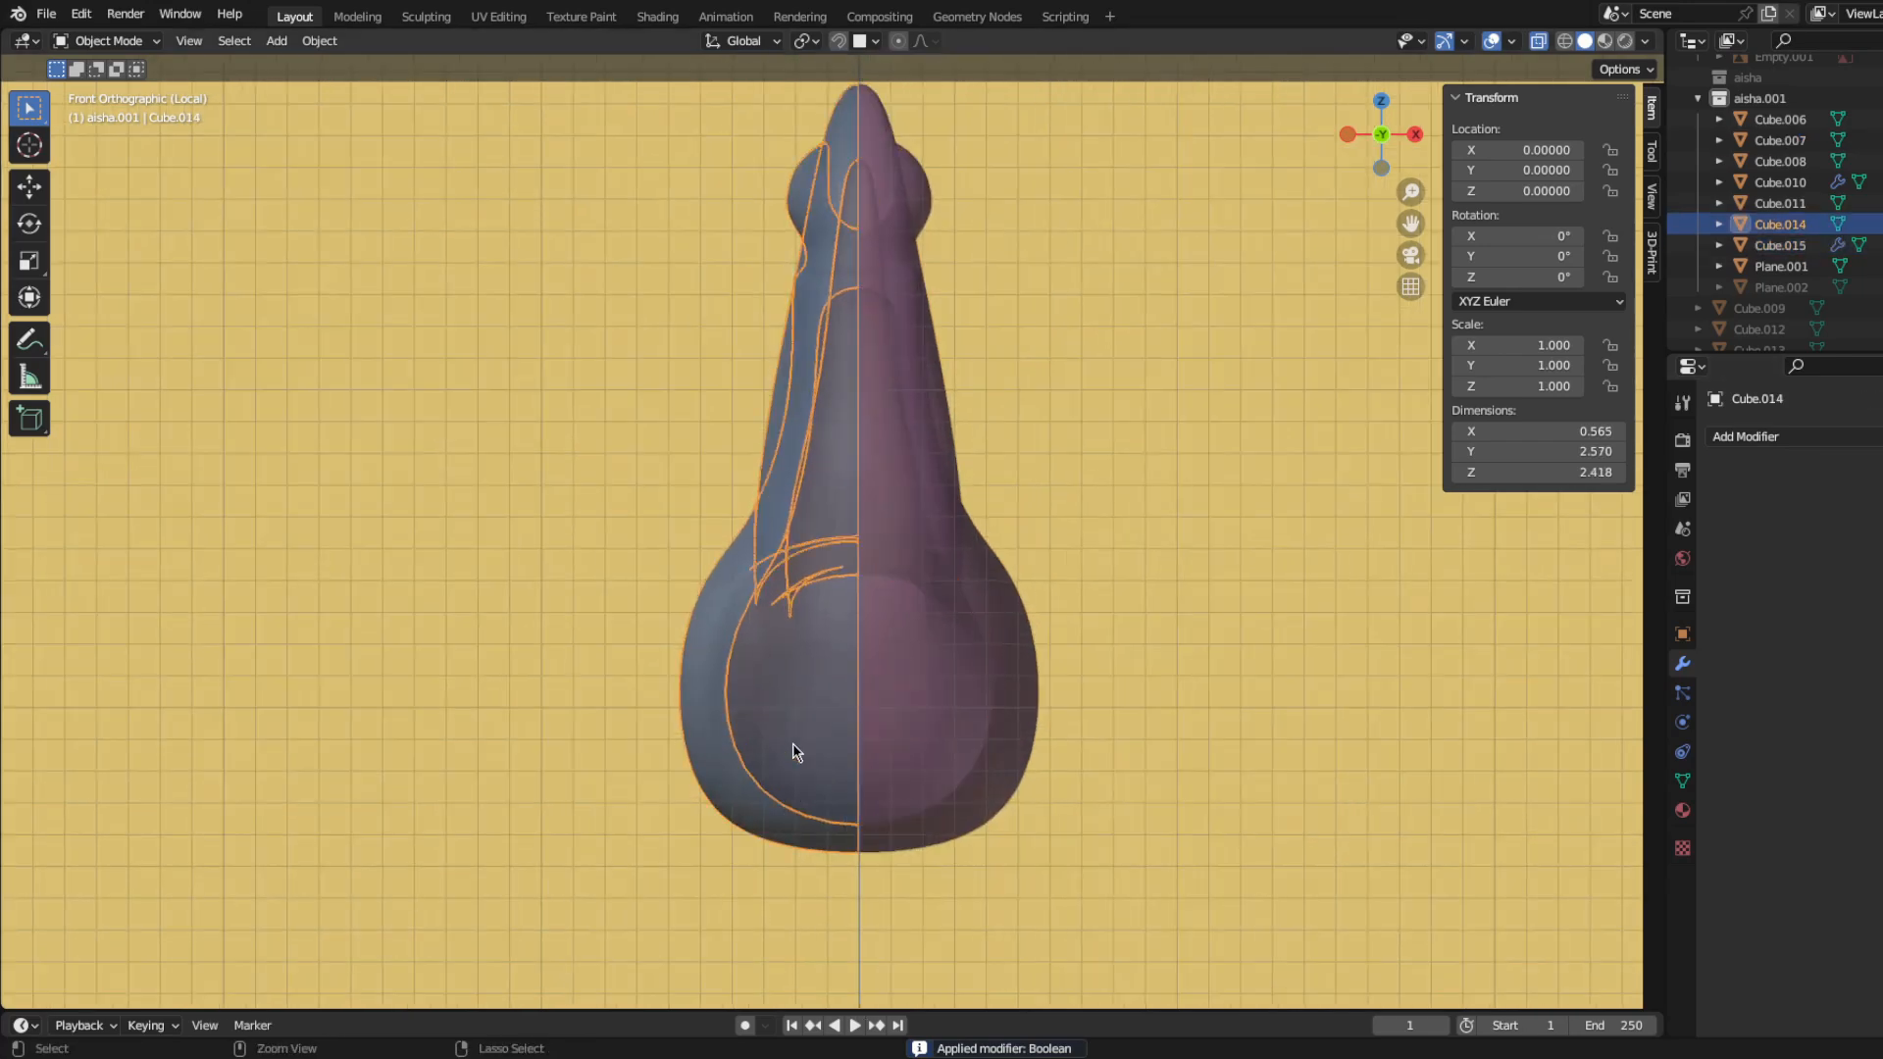
key("ctrl+z")
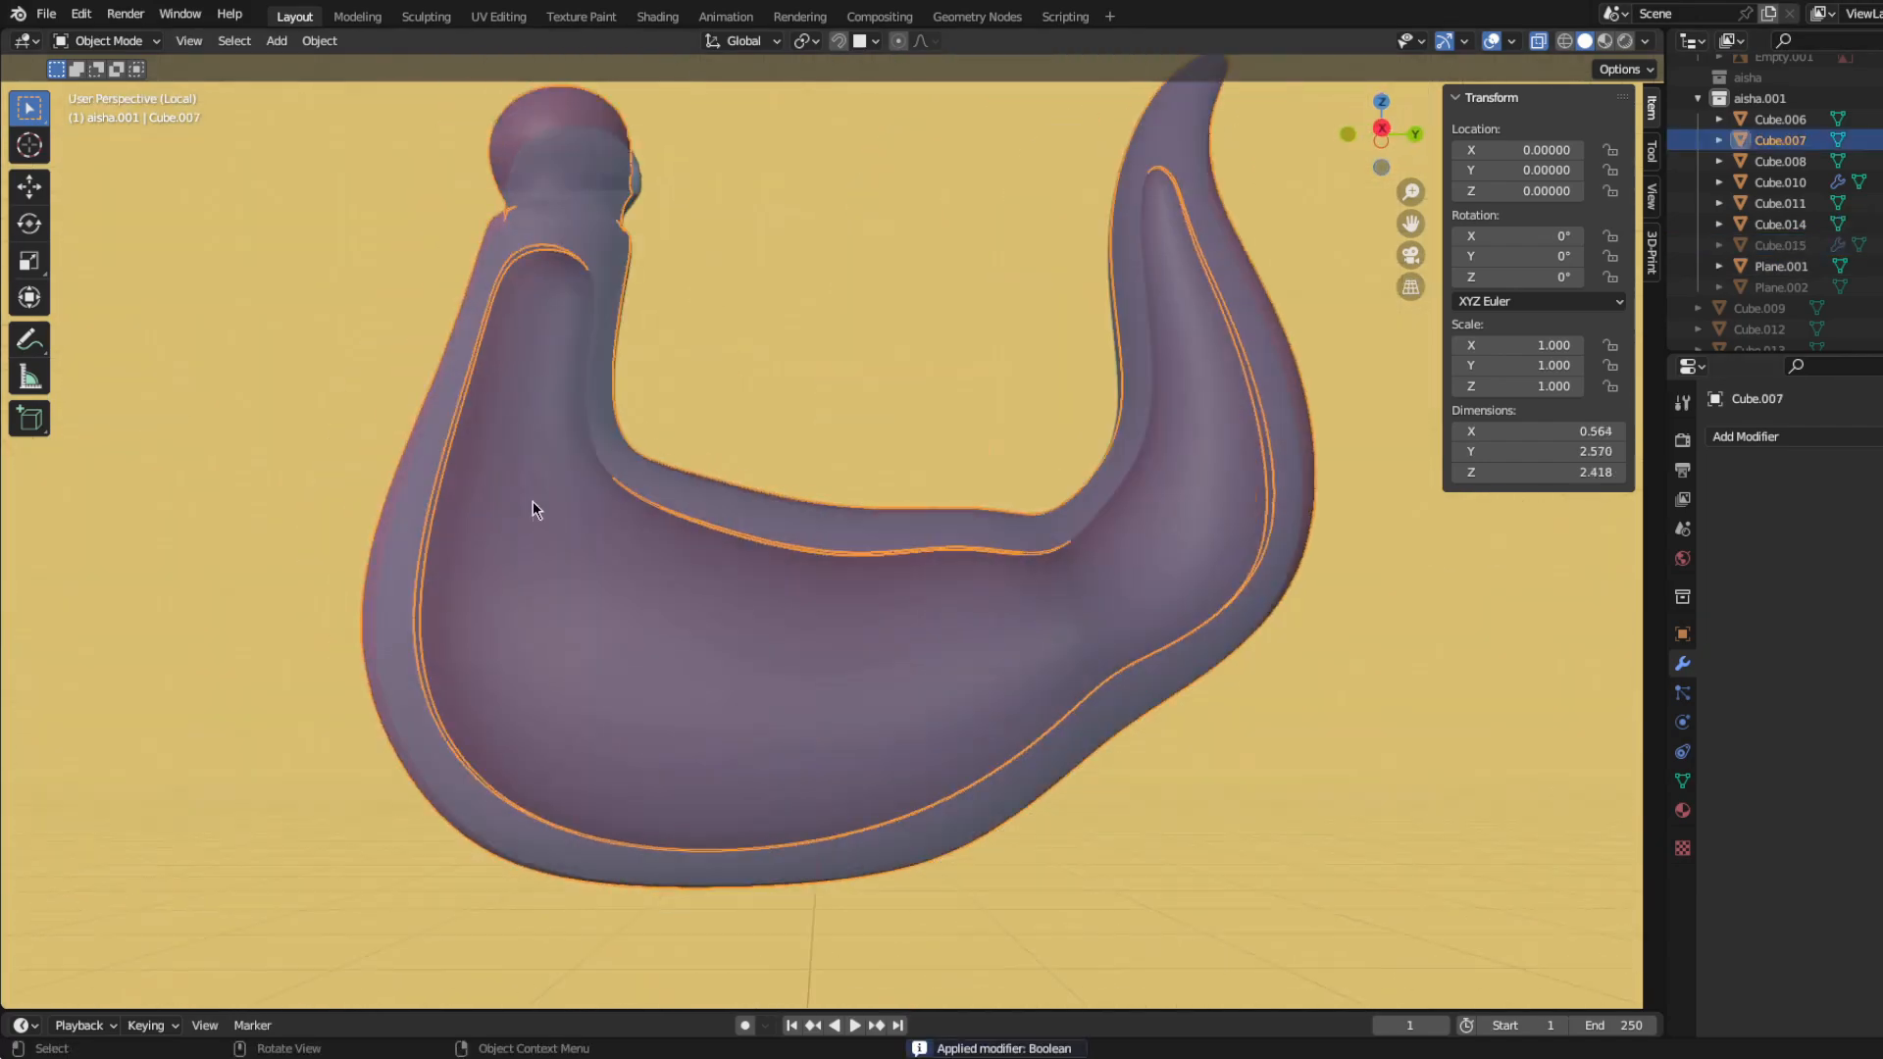
Step: Return to the full scene and fit the new sphere over the neck's ball joint in the side view
key("KP_Divide")
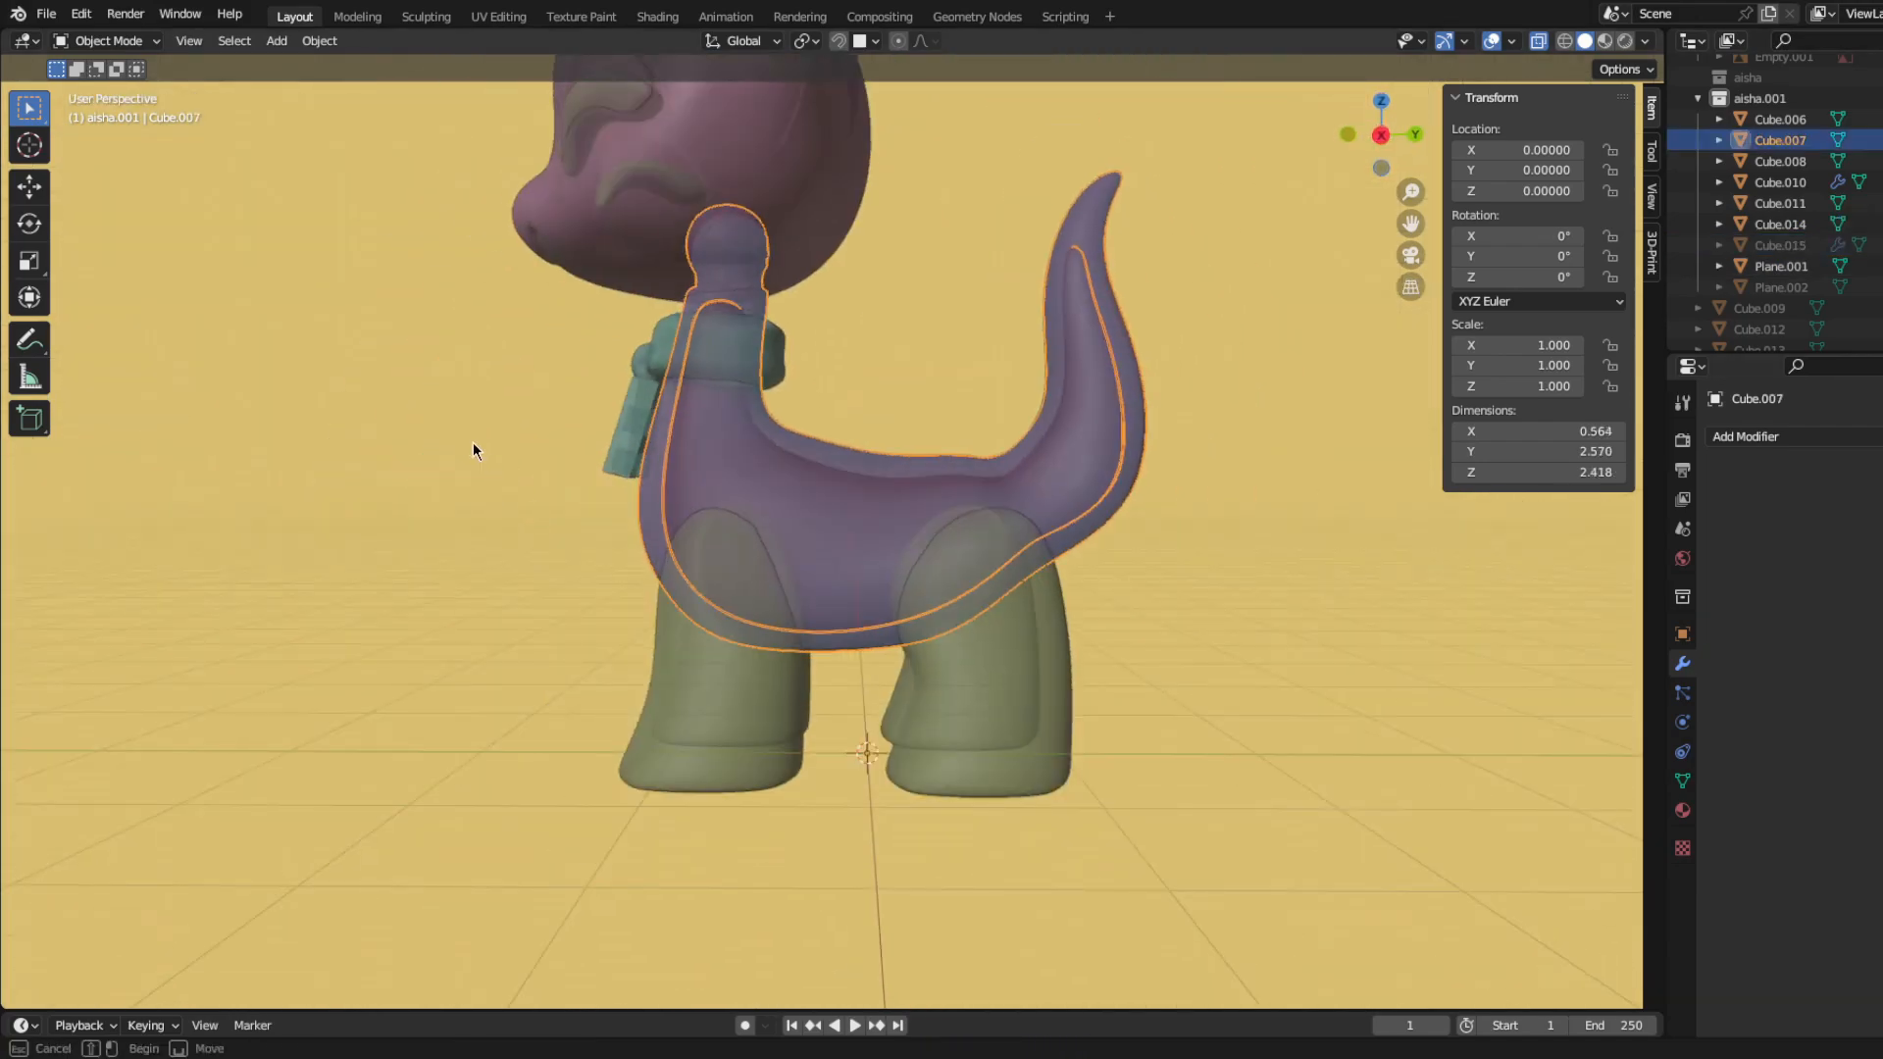
left_click(472, 444)
middle_click_drag(473, 443, 685, 471)
scroll(677, 489, "down", 3)
scroll(531, 386, "up", 5)
key("KP_3")
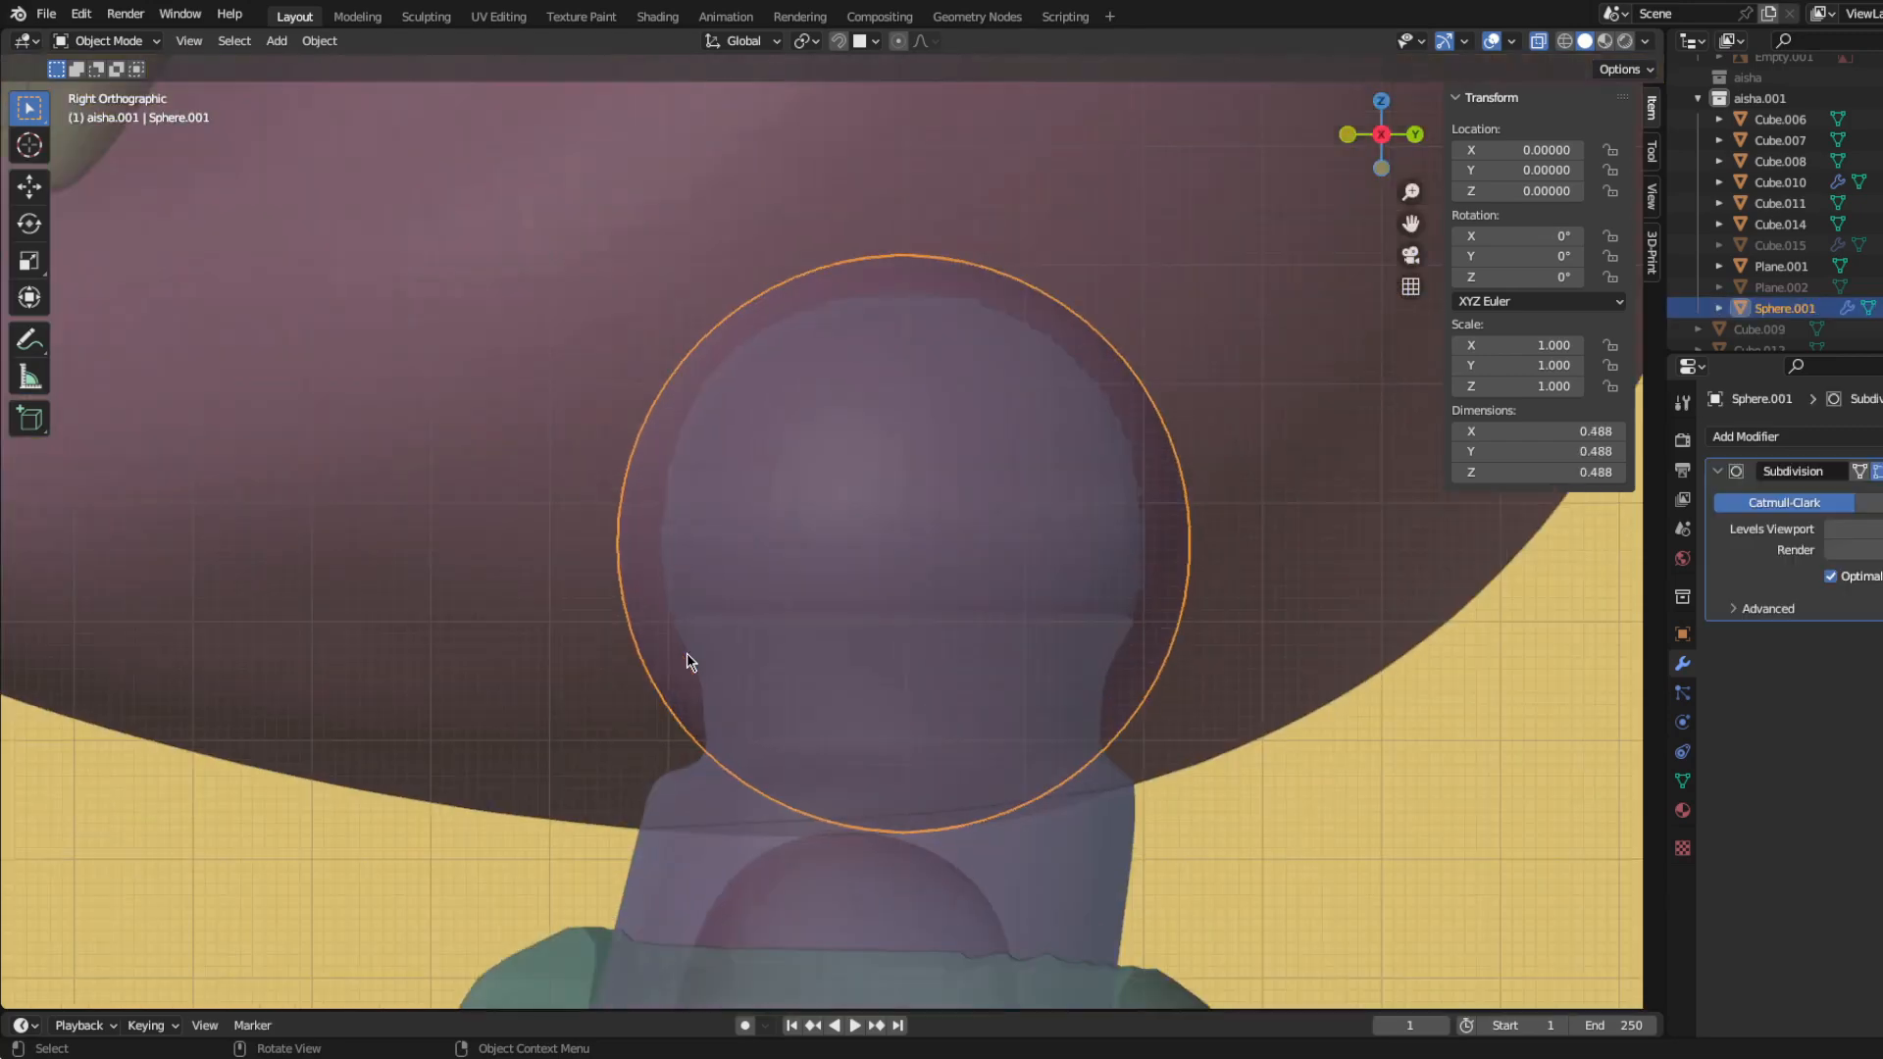
key("Tab")
key("g")
left_click(1272, 790)
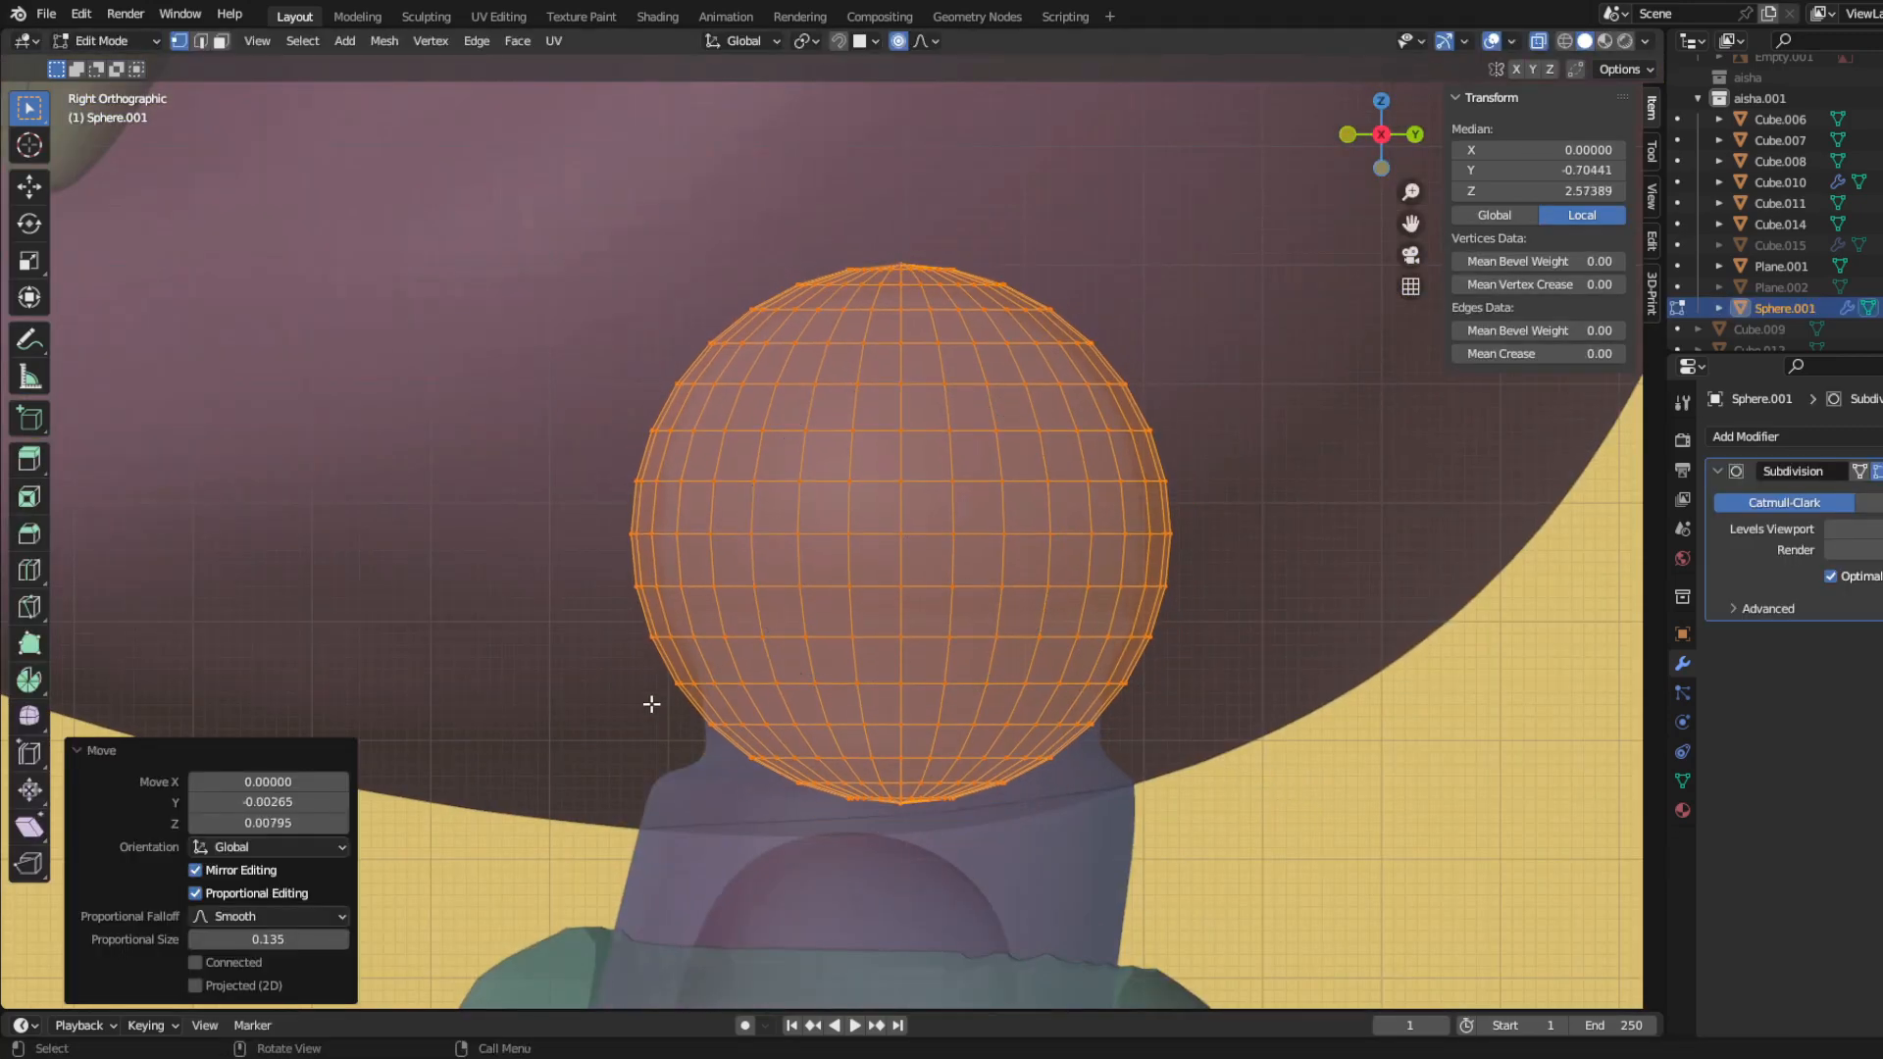
Step: Flare the sphere's lower rows outward by 1.442 and the rows beneath them by 1.271
left_click_drag(651, 704, 1172, 829)
key("s")
left_click(1374, 918)
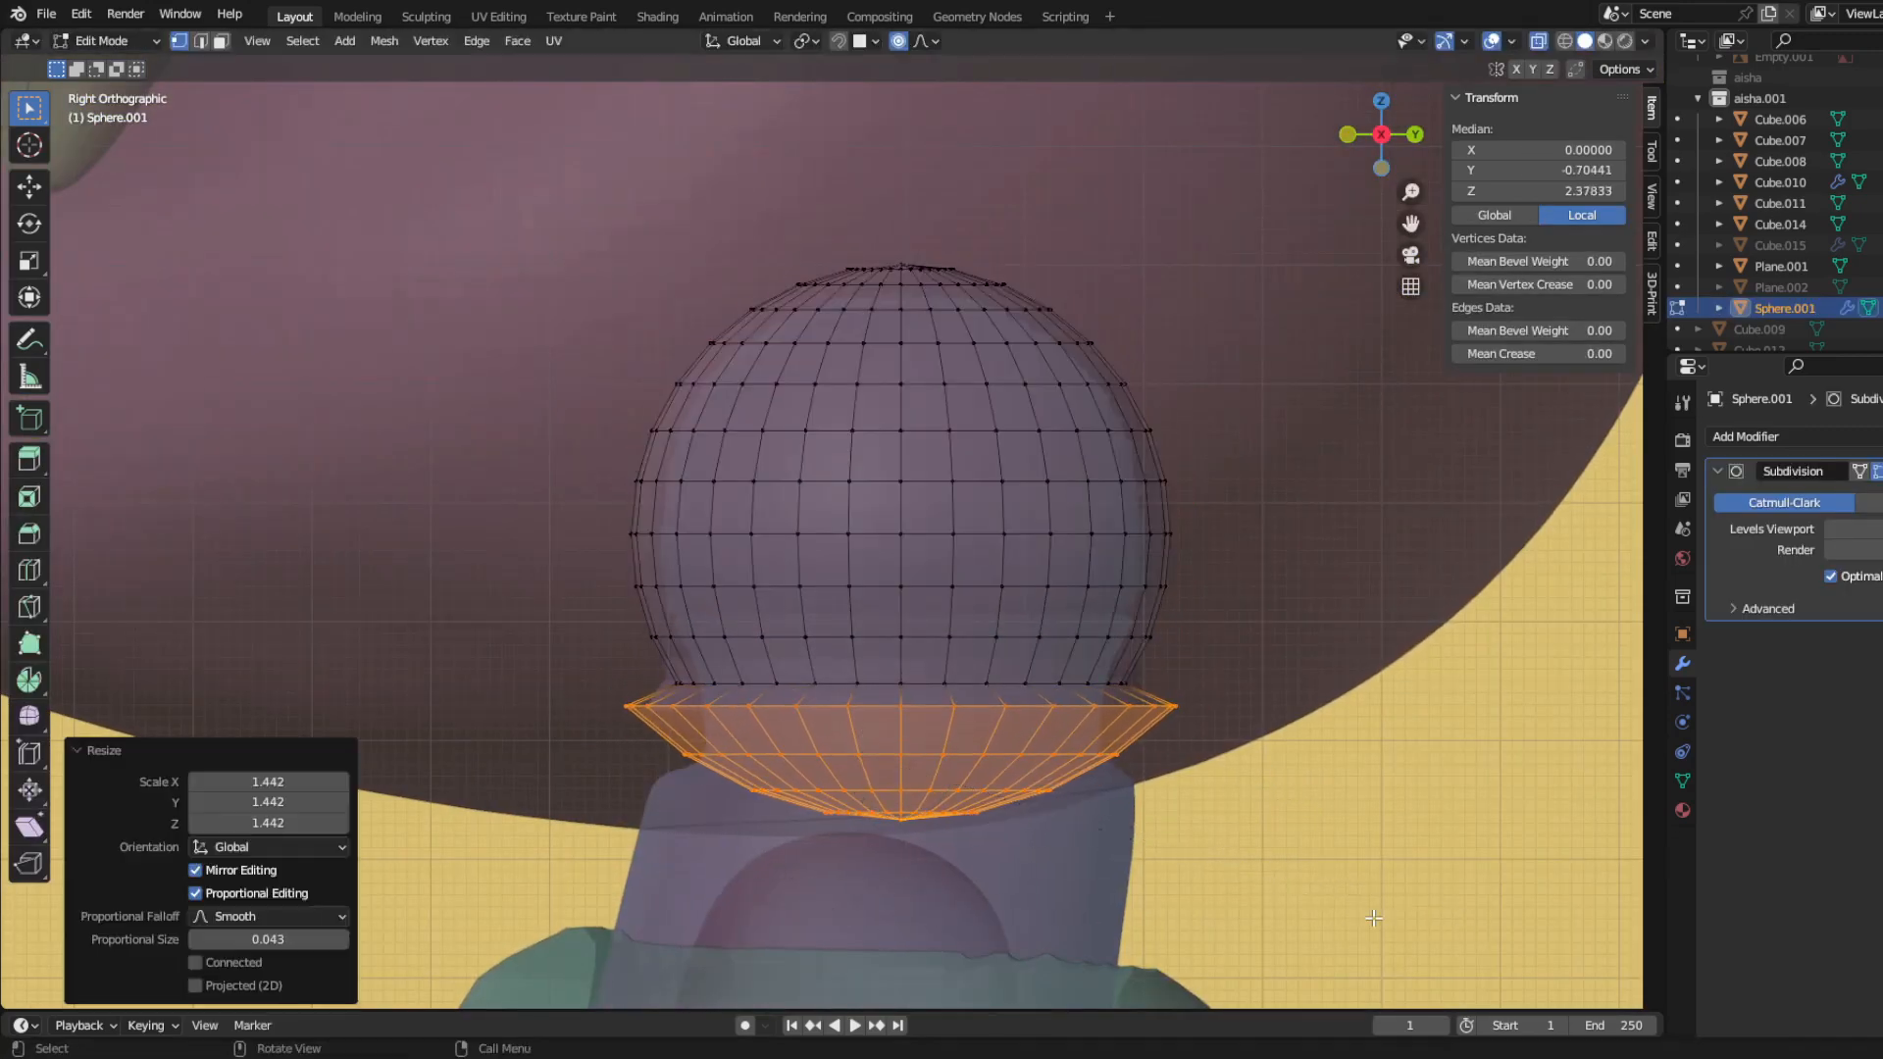
key("ctrl+z")
key("s")
left_click(1275, 889)
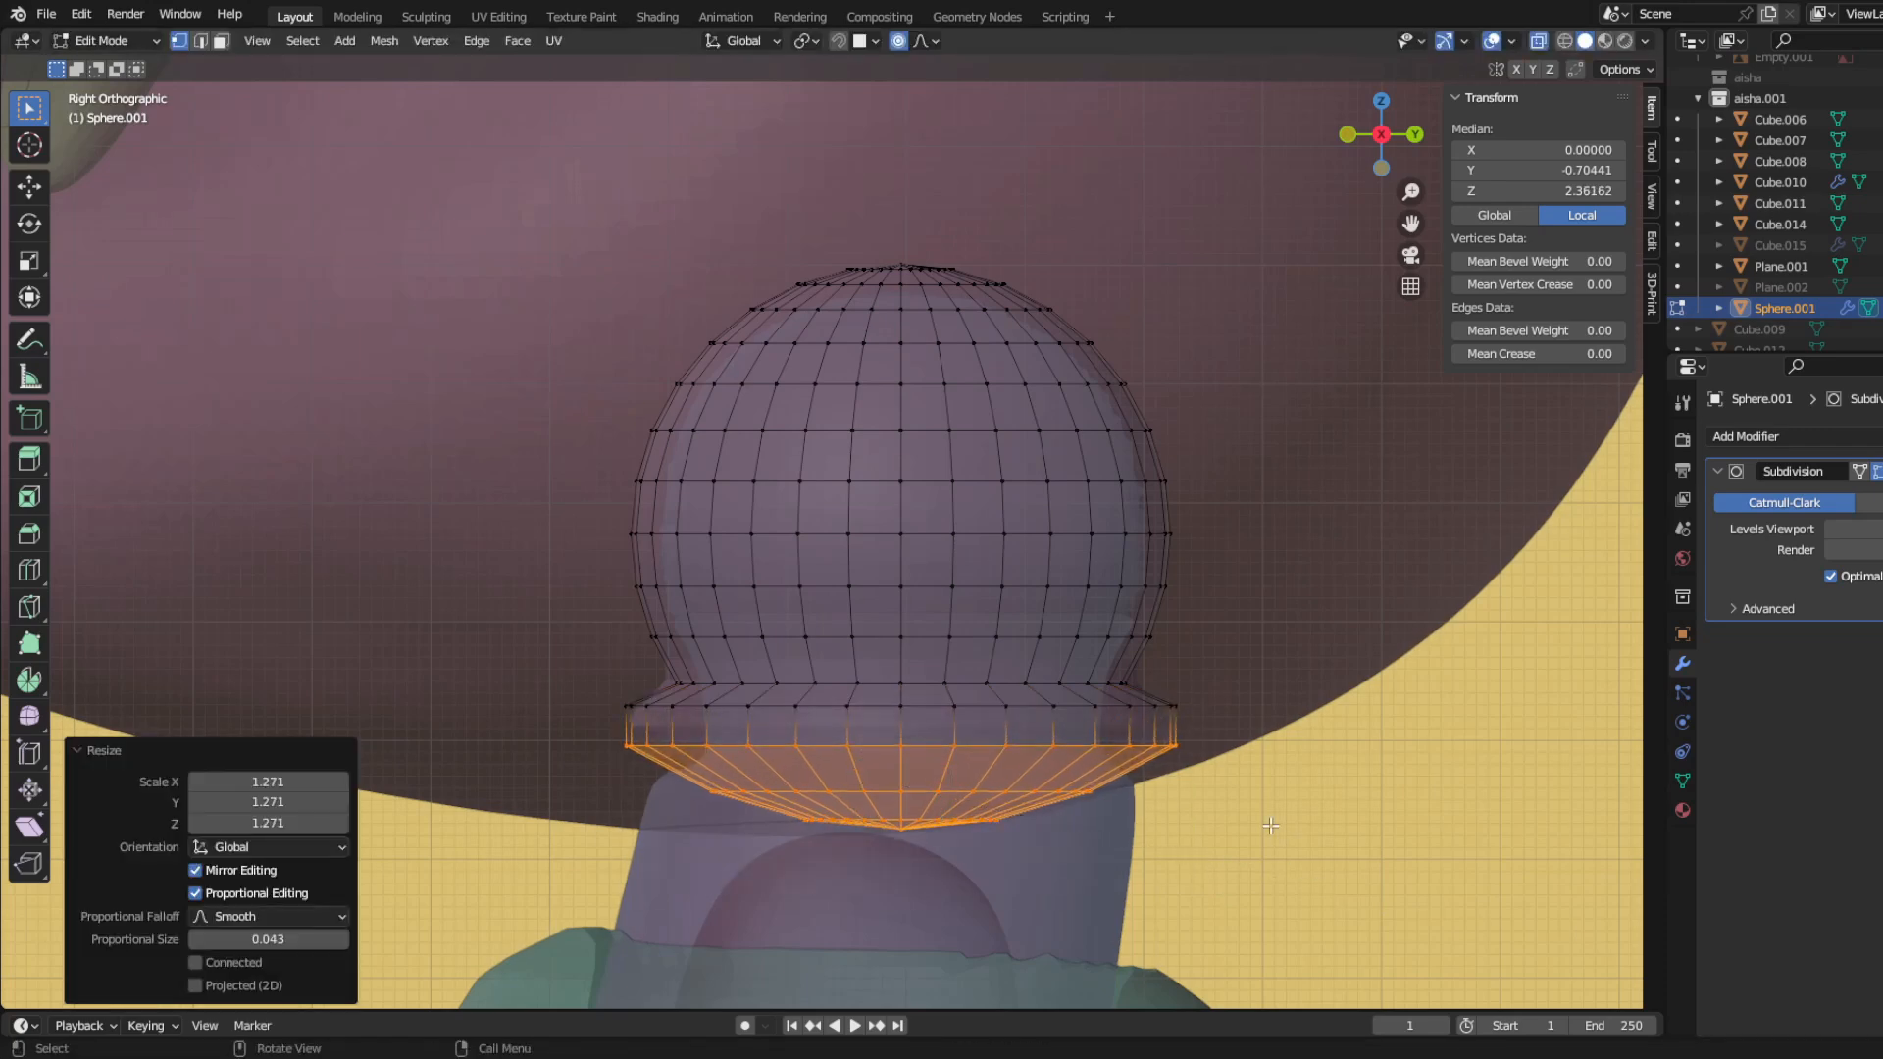
Step: Lower the sphere's bottom section by 0.11306 along Z and pull the collar's upper row down along Z
key("g")
key("z")
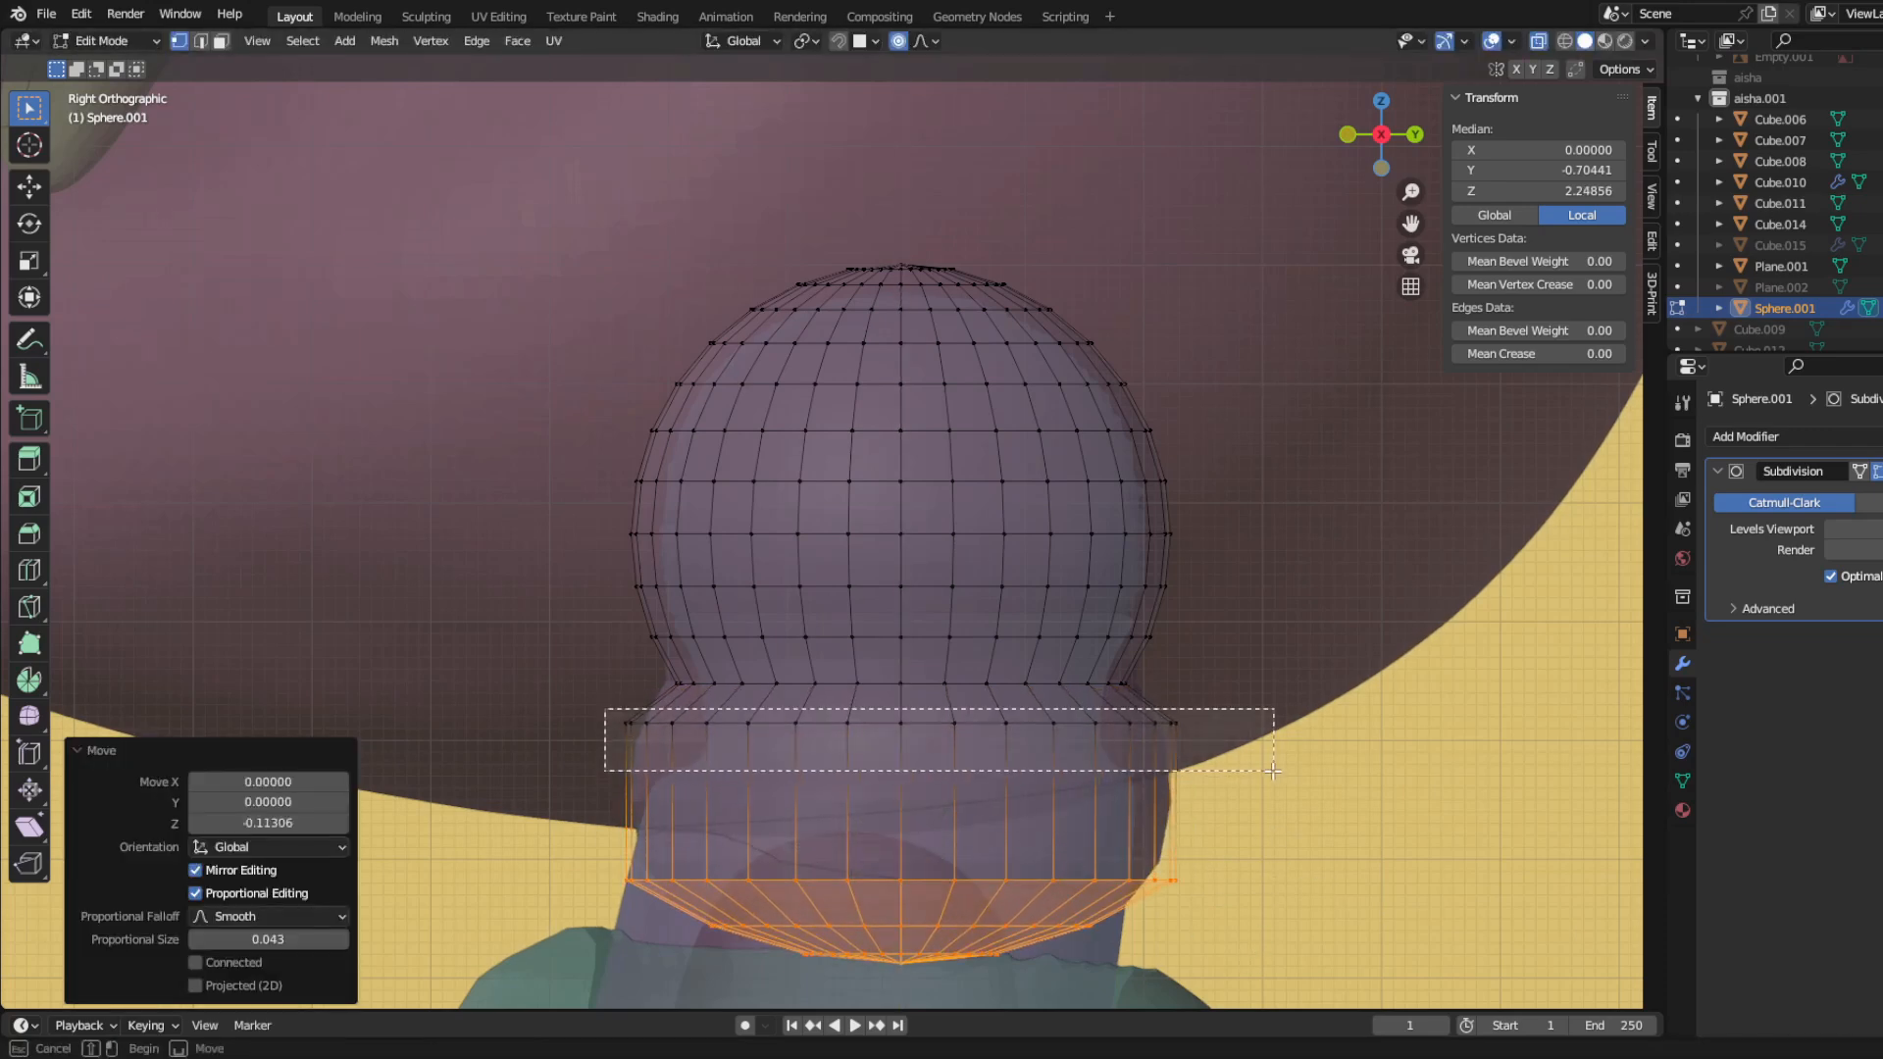
left_click_drag(605, 709, 1274, 771)
key("g")
key("z")
left_click(1235, 818)
Step: Resize the collar rows around the top of the neck, undoing the sideways shift and scaling them by 1.033
left_click_drag(560, 761, 1244, 976)
key("s")
left_click(1242, 919)
key("g")
left_click(1234, 916)
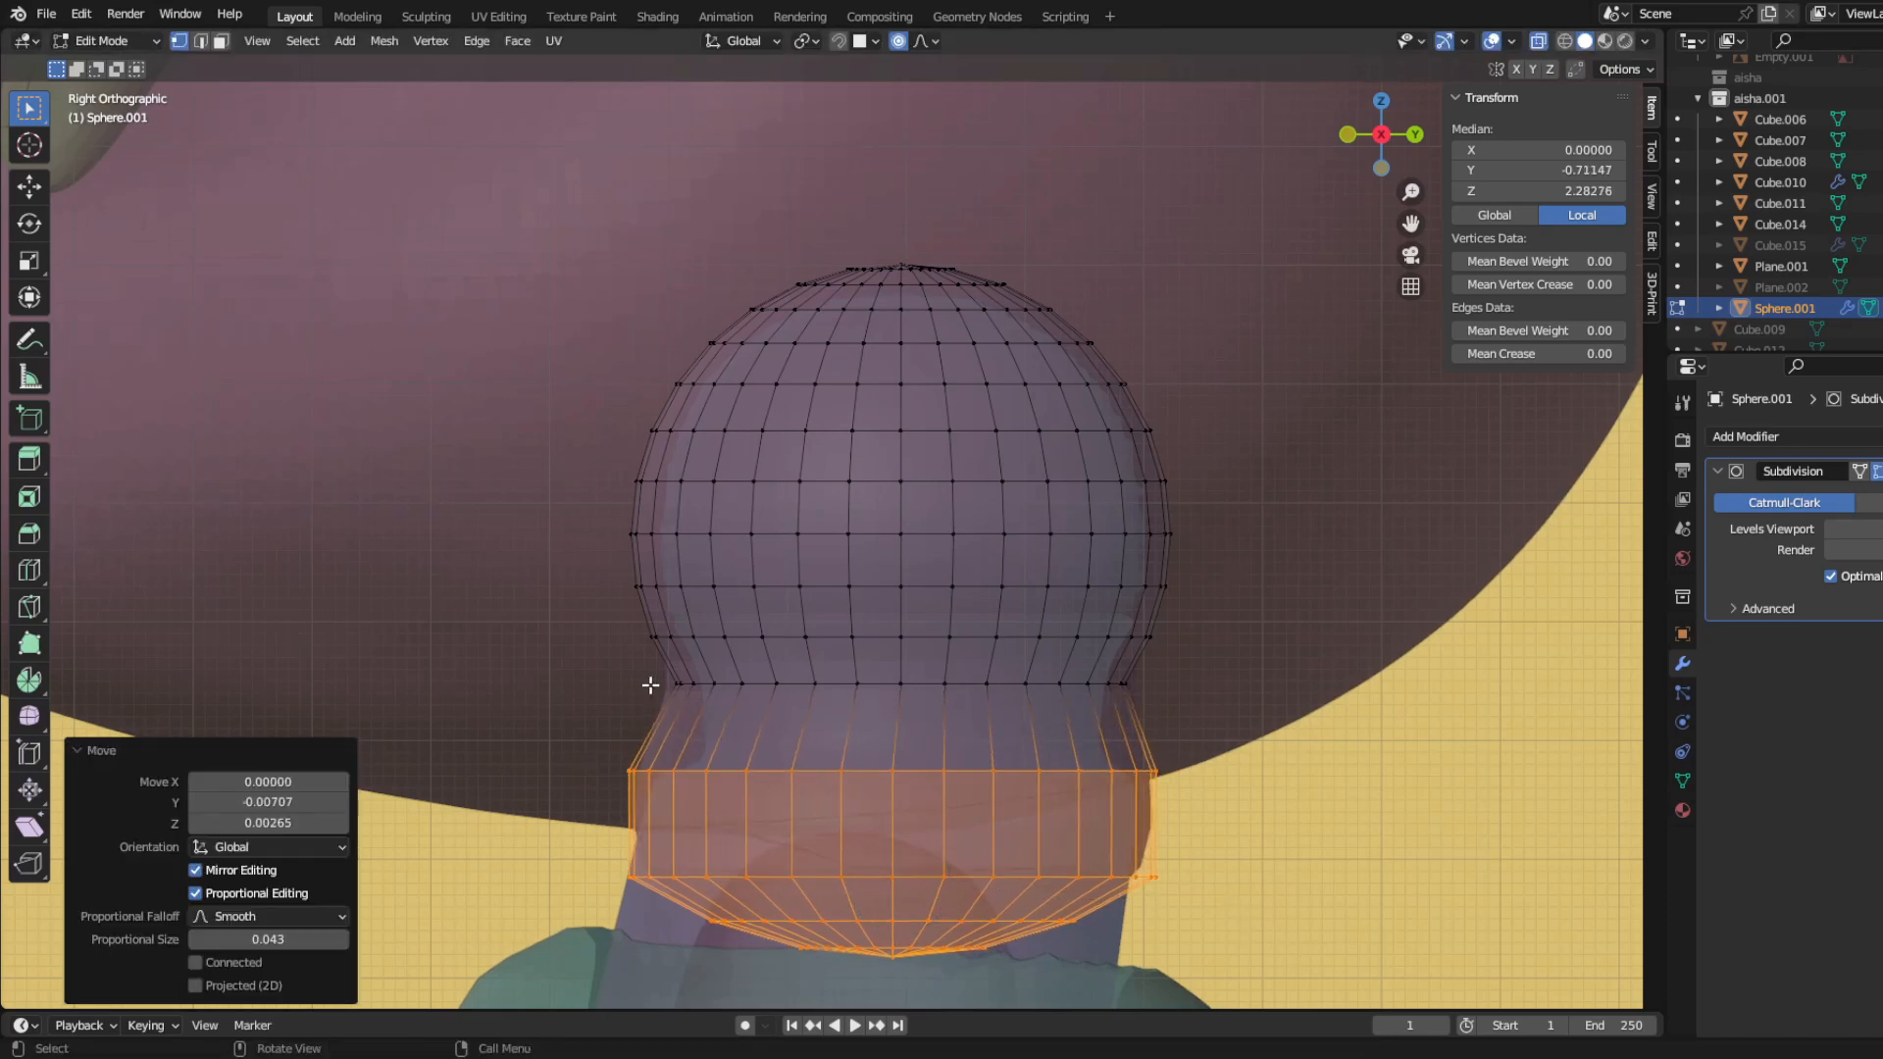
key("ctrl+z")
key("s")
left_click(1326, 890)
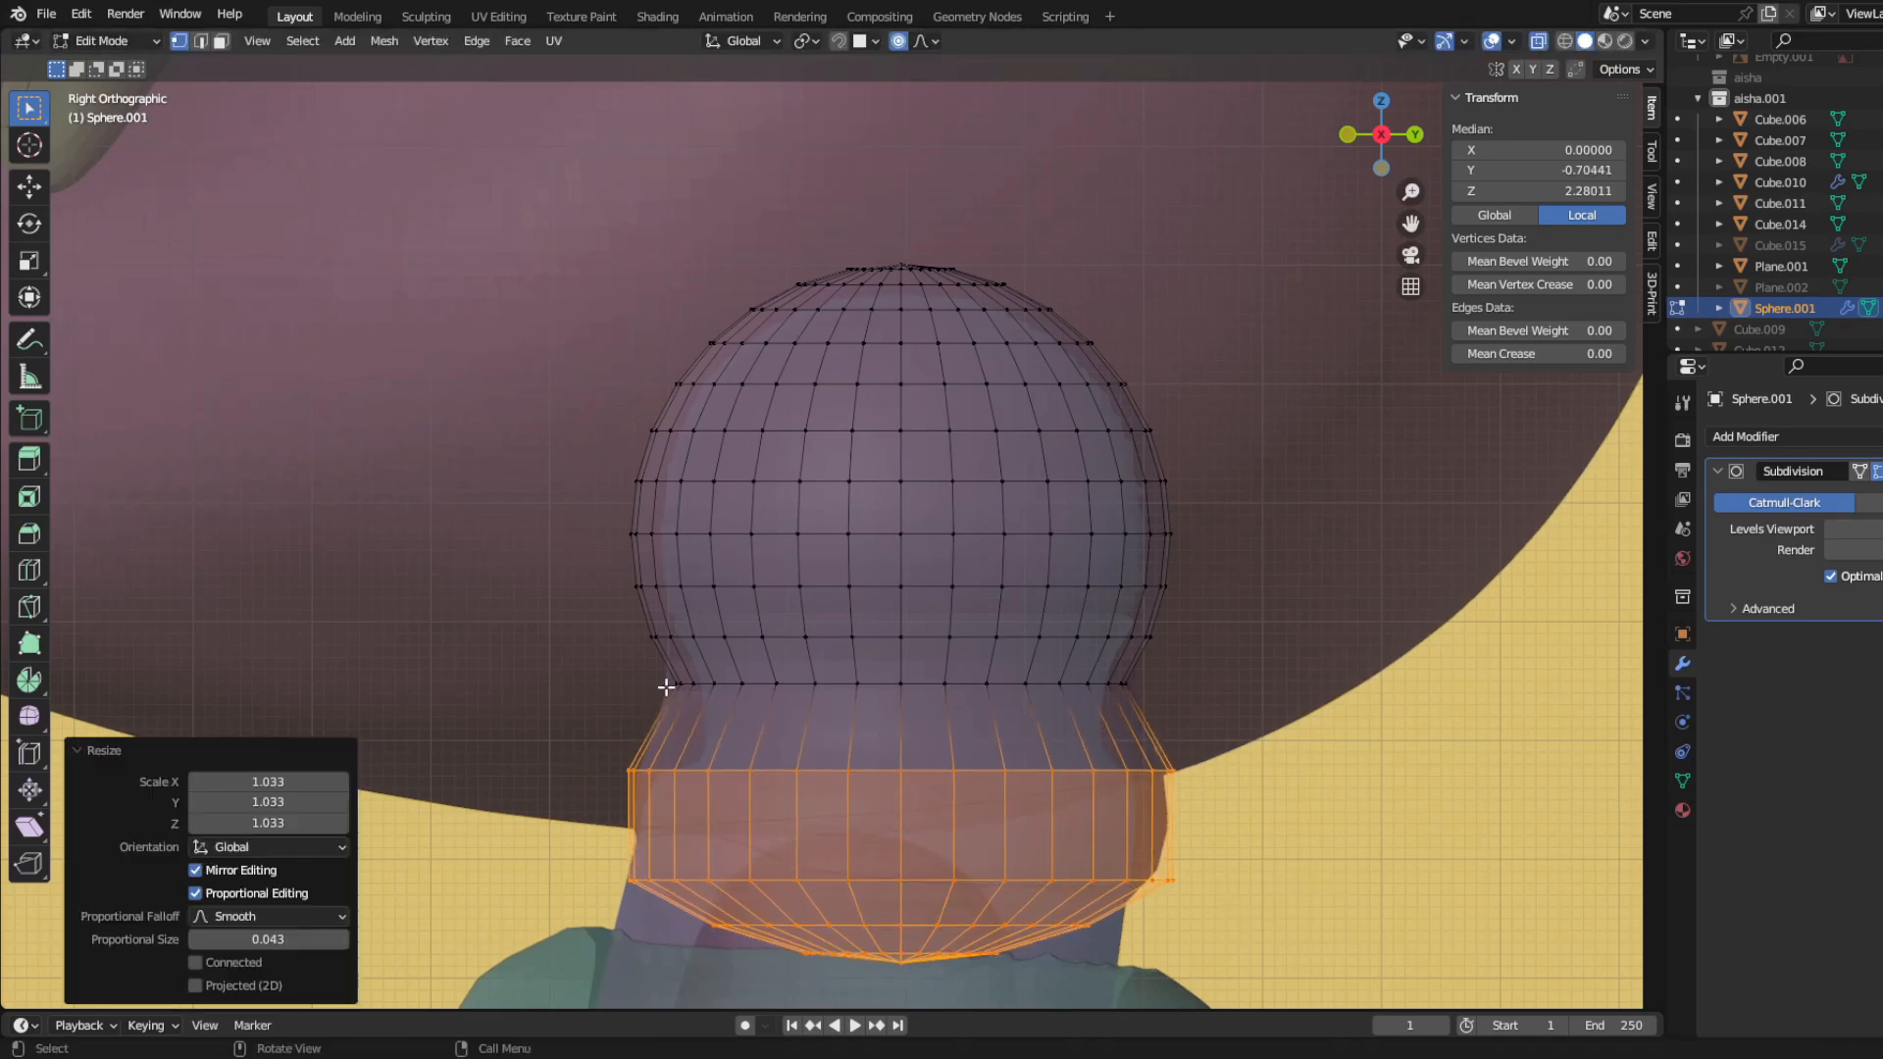
Step: Lower the narrow rows above the collar by 0.02562, bevel them into separate loops and scale the lower loop to 0.931
left_click_drag(651, 664, 1185, 730)
key("g")
key("z")
left_click(1276, 806)
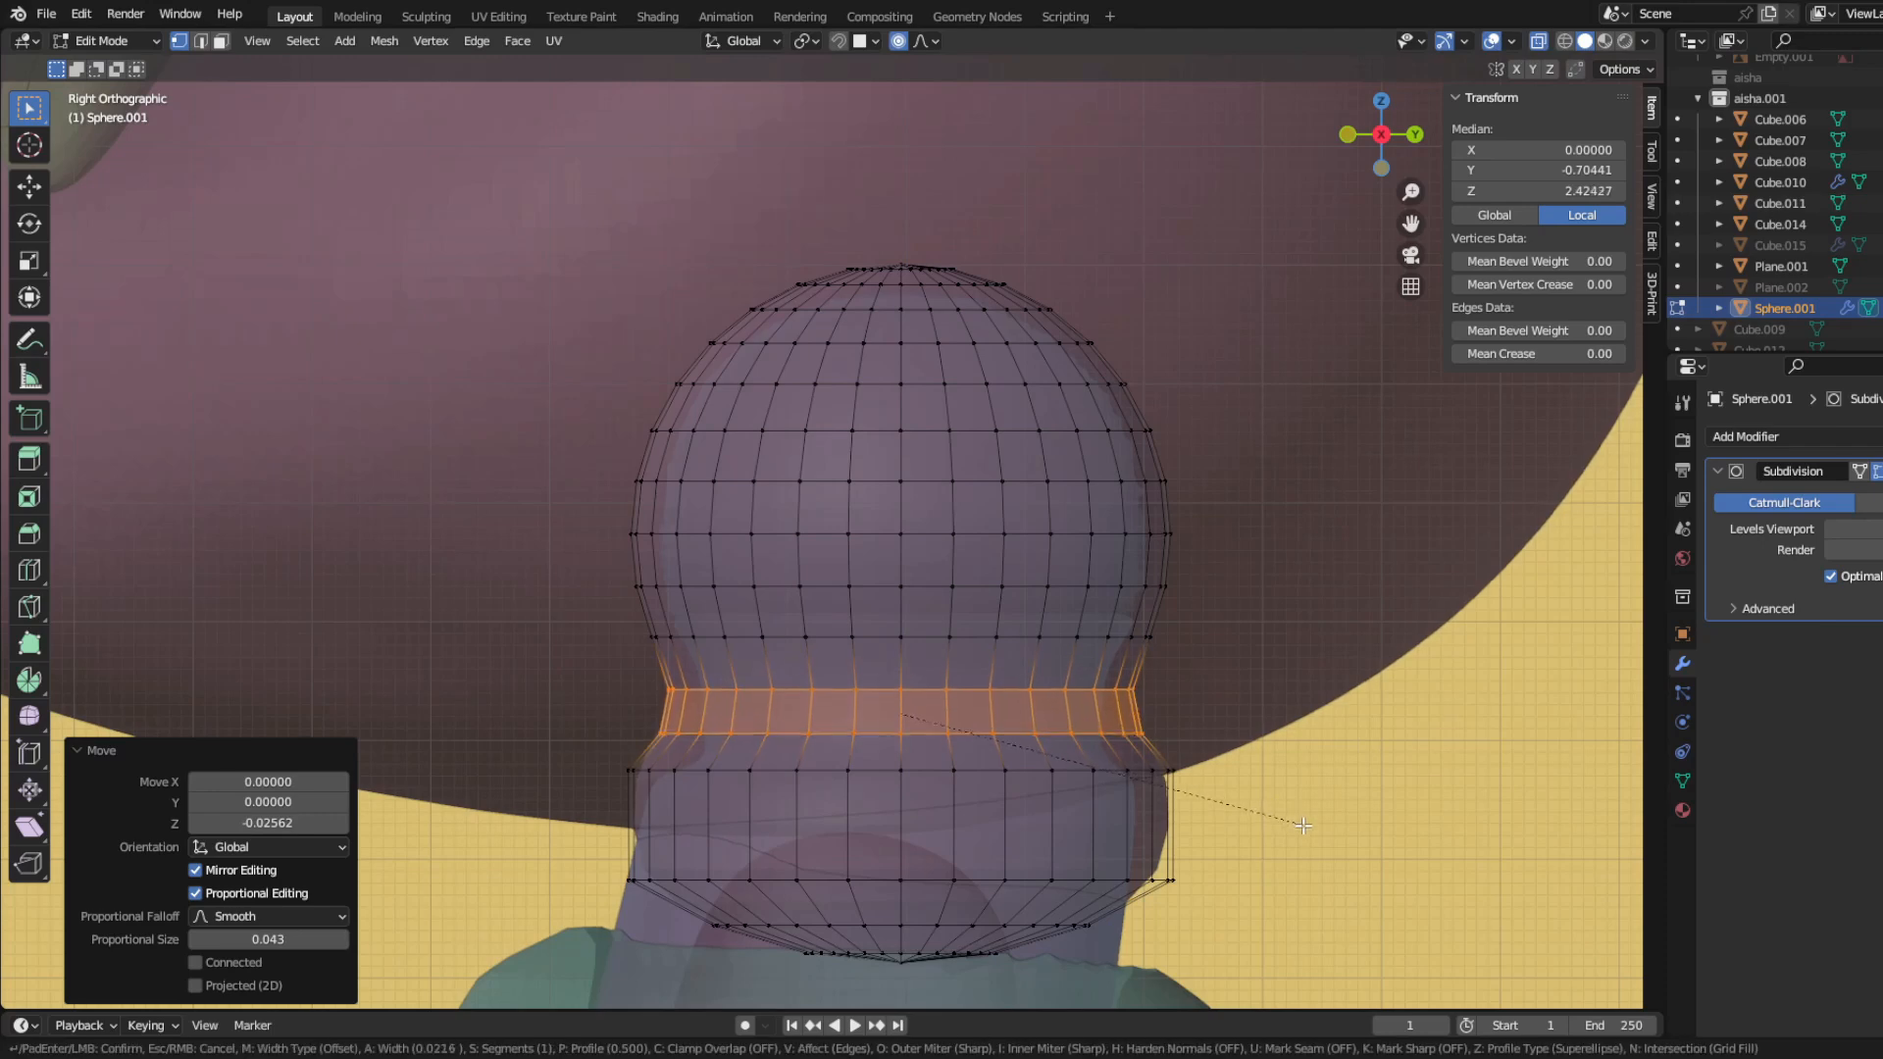
left_click(1302, 826)
key("s")
left_click(1273, 788)
Step: Scale the pinched loops between ball and collar inward and move them down along Z to match the neck joint
left_click_drag(644, 673, 1224, 756)
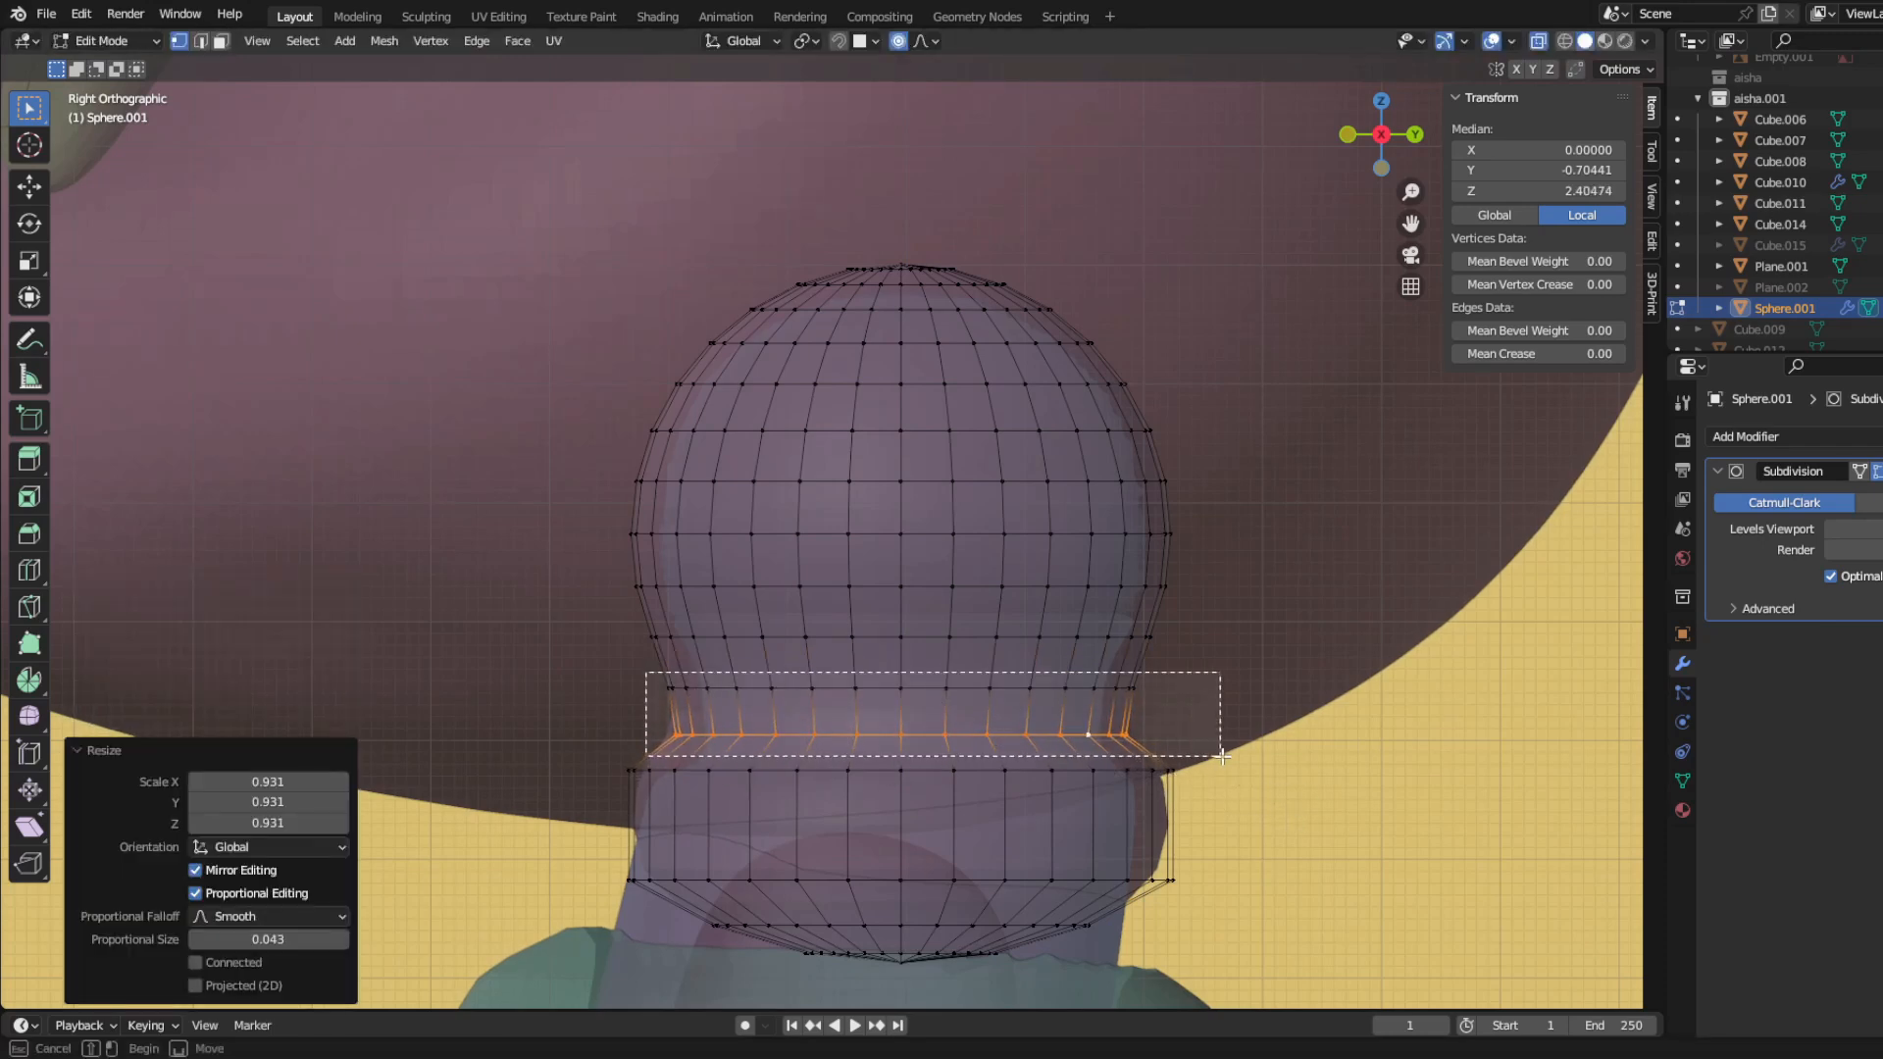
key("s")
left_click(1207, 756)
key("g")
key("z")
left_click(1204, 771)
left_click_drag(638, 682, 1172, 718)
key("s")
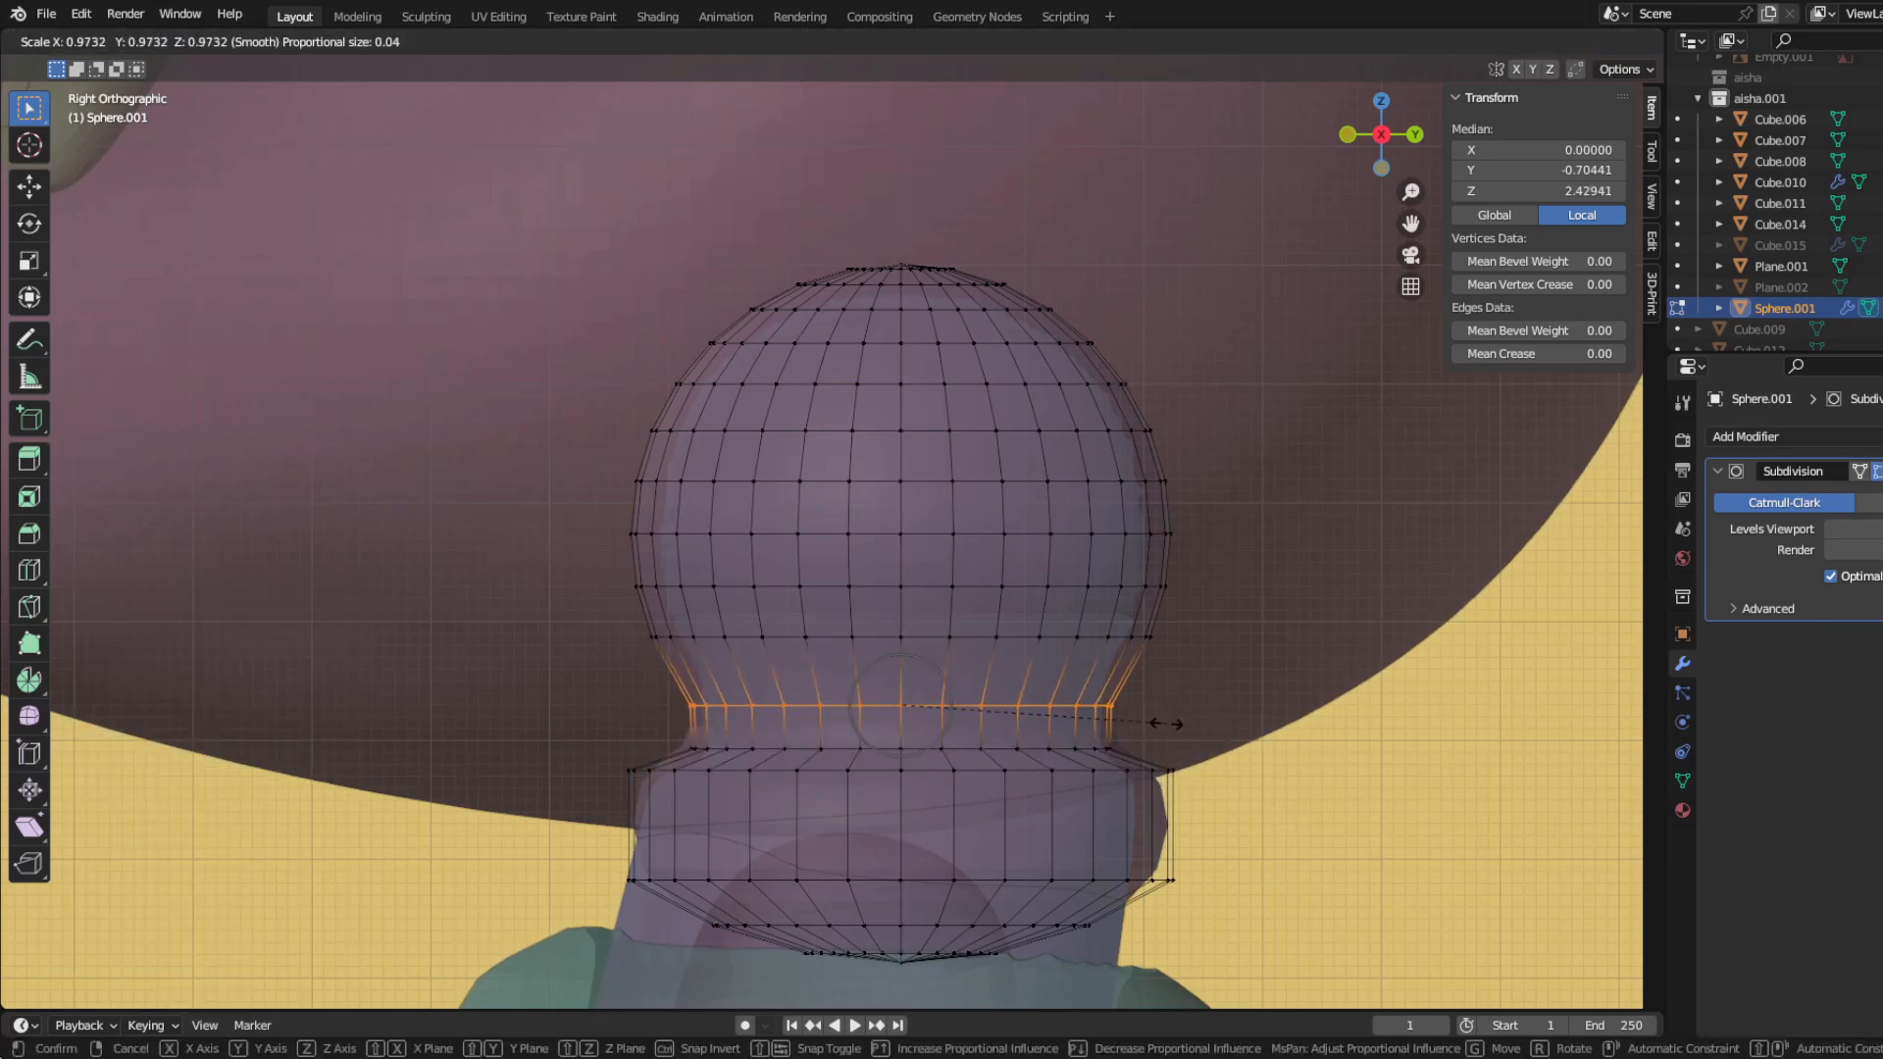
key("g")
key("z")
left_click(1169, 787)
Step: Try to narrow the loop just above the collar along X in the front view
key("Tab")
scroll(665, 869, "down", 3)
middle_click_drag(665, 869, 759, 837)
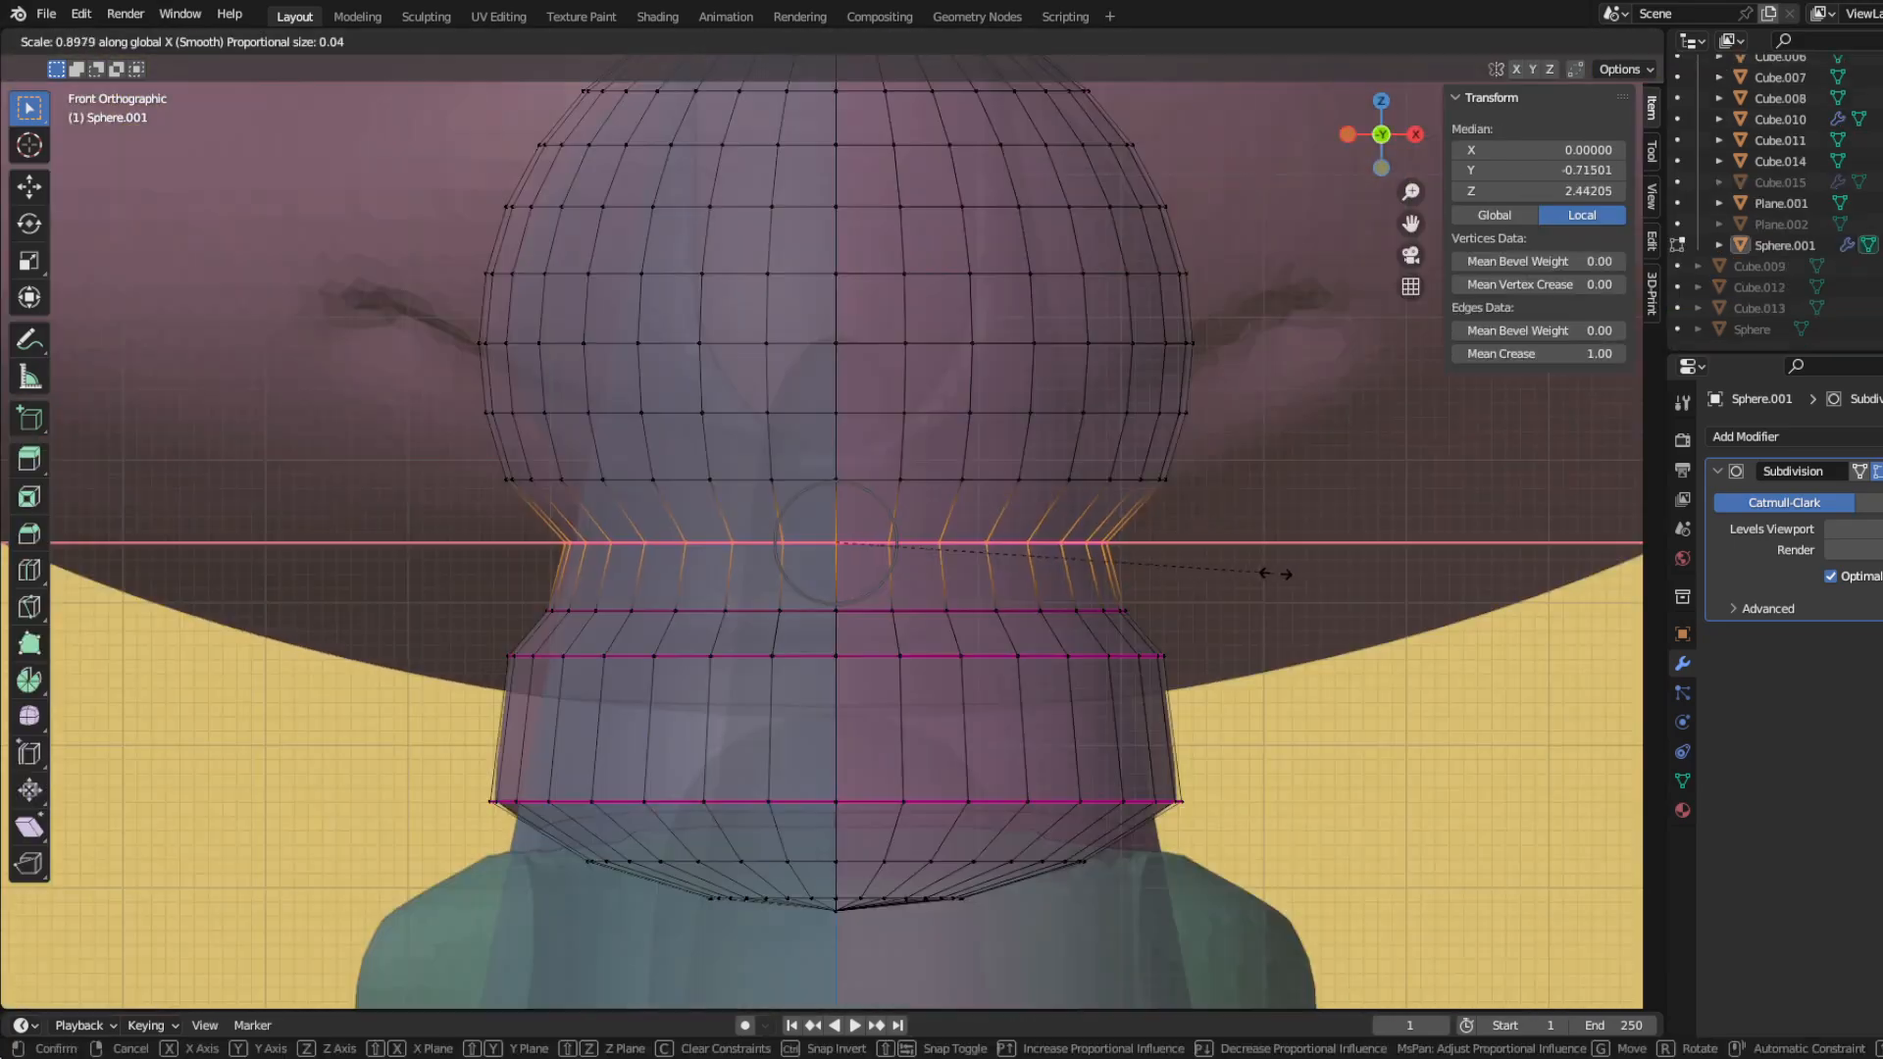
left_click(471, 563)
key("s")
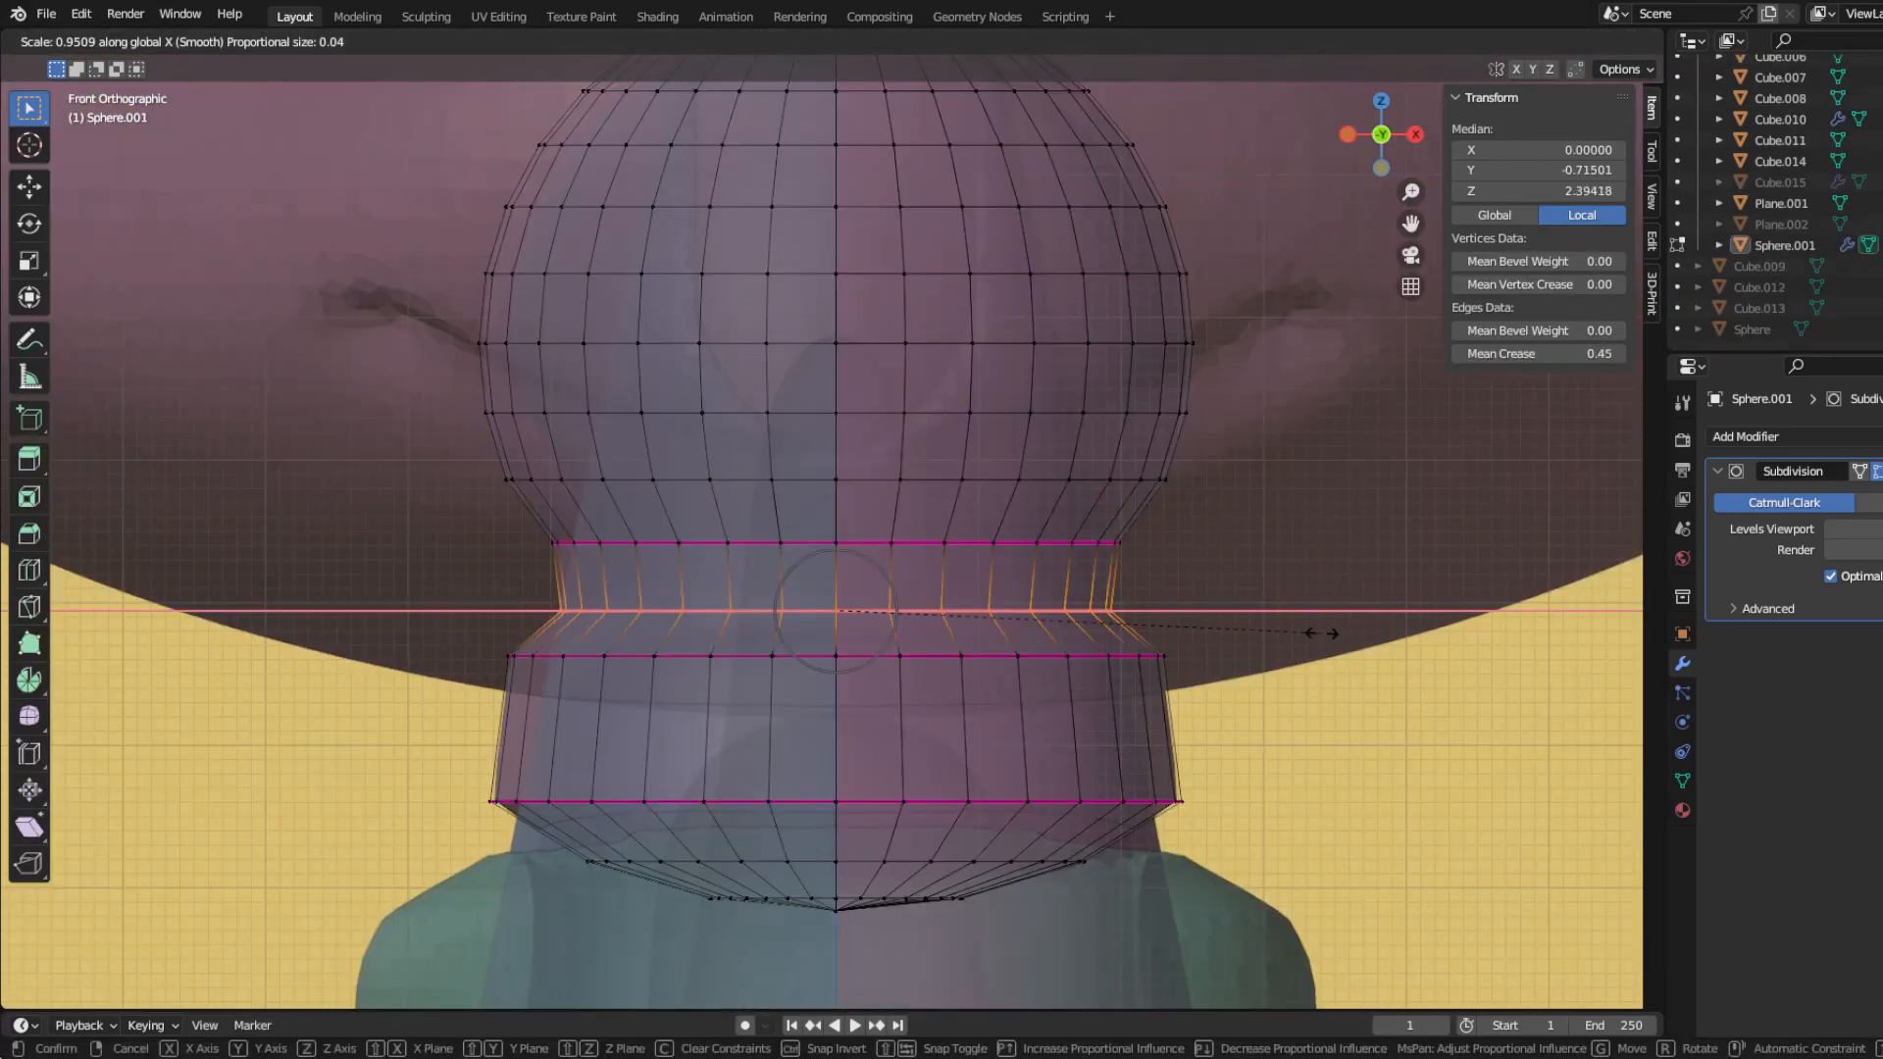
left_click(948, 702)
middle_click_drag(949, 702, 1161, 689)
key("ctrl+z")
key("ctrl+z")
key("ctrl+z")
Step: Scale the creased loop beneath the ball to 0.949 in the side view and leave mesh editing
key("KP_3")
key("s")
left_click(1208, 706)
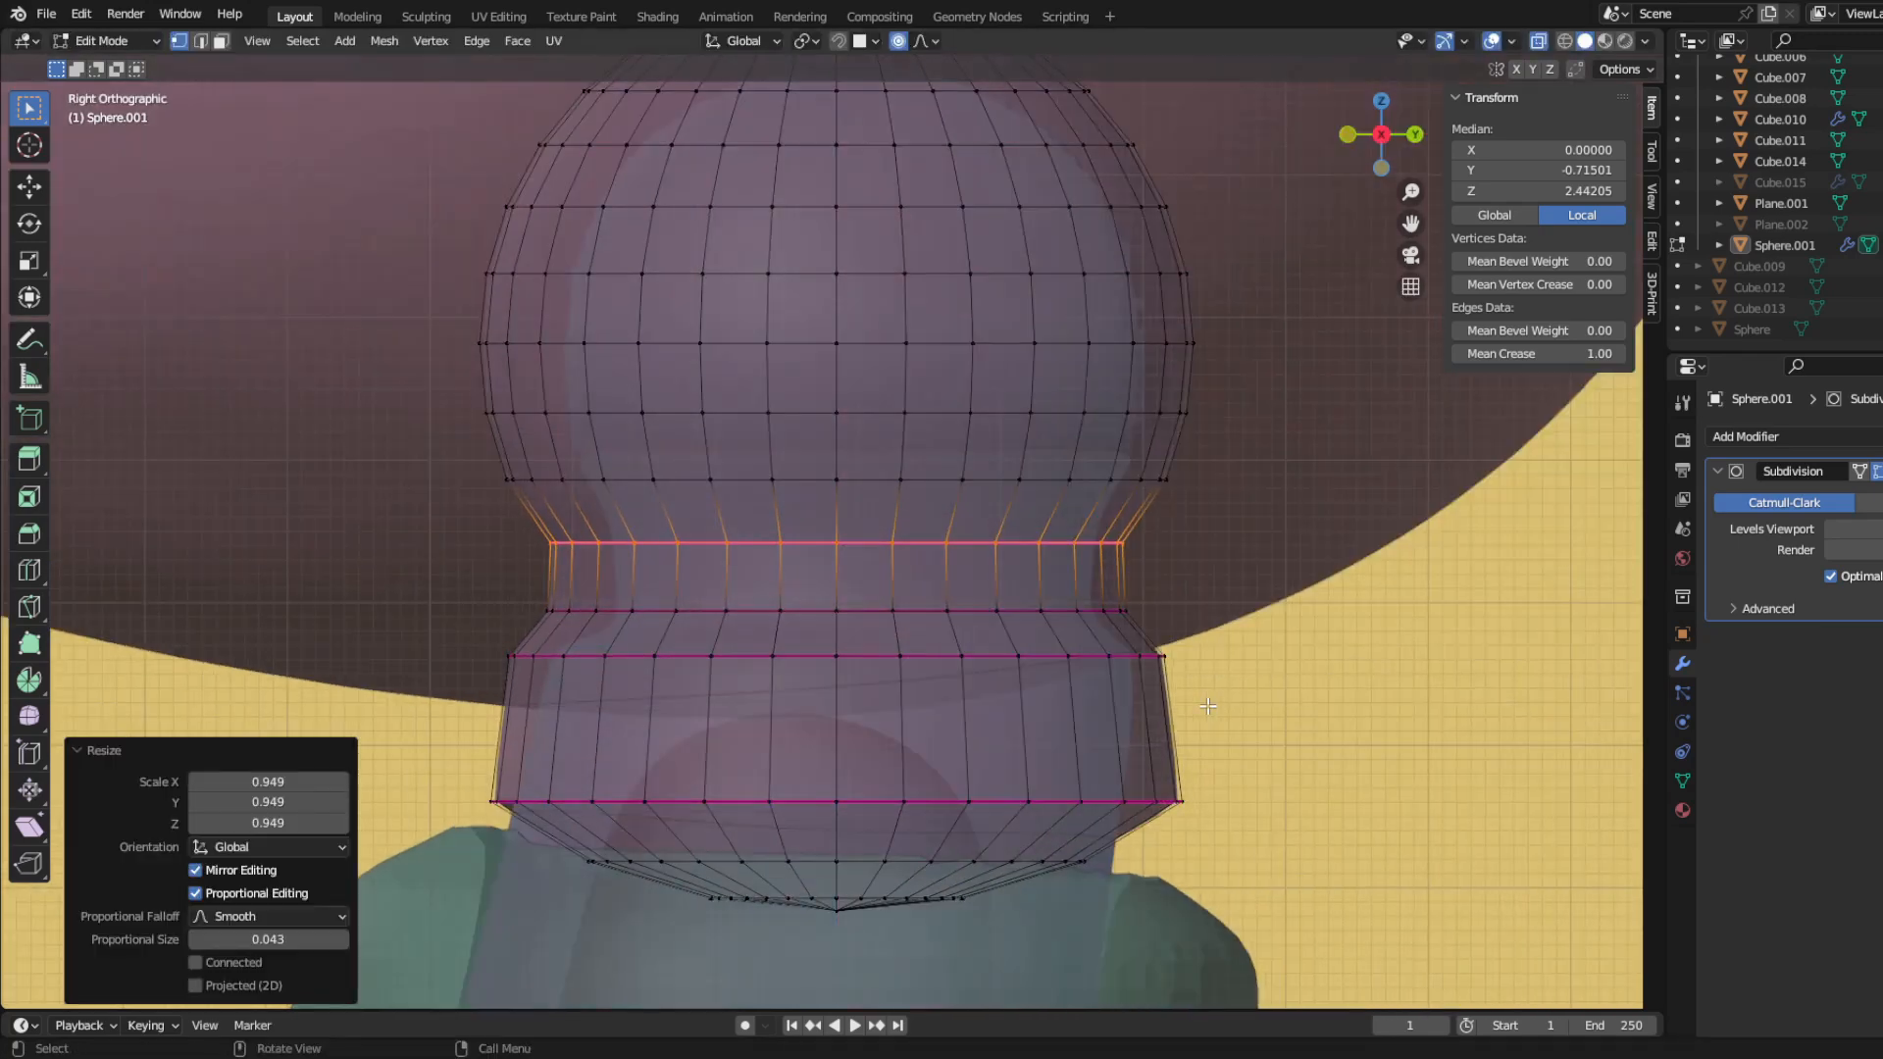
key("Tab")
scroll(681, 703, "down", 5)
scroll(888, 770, "up", 4)
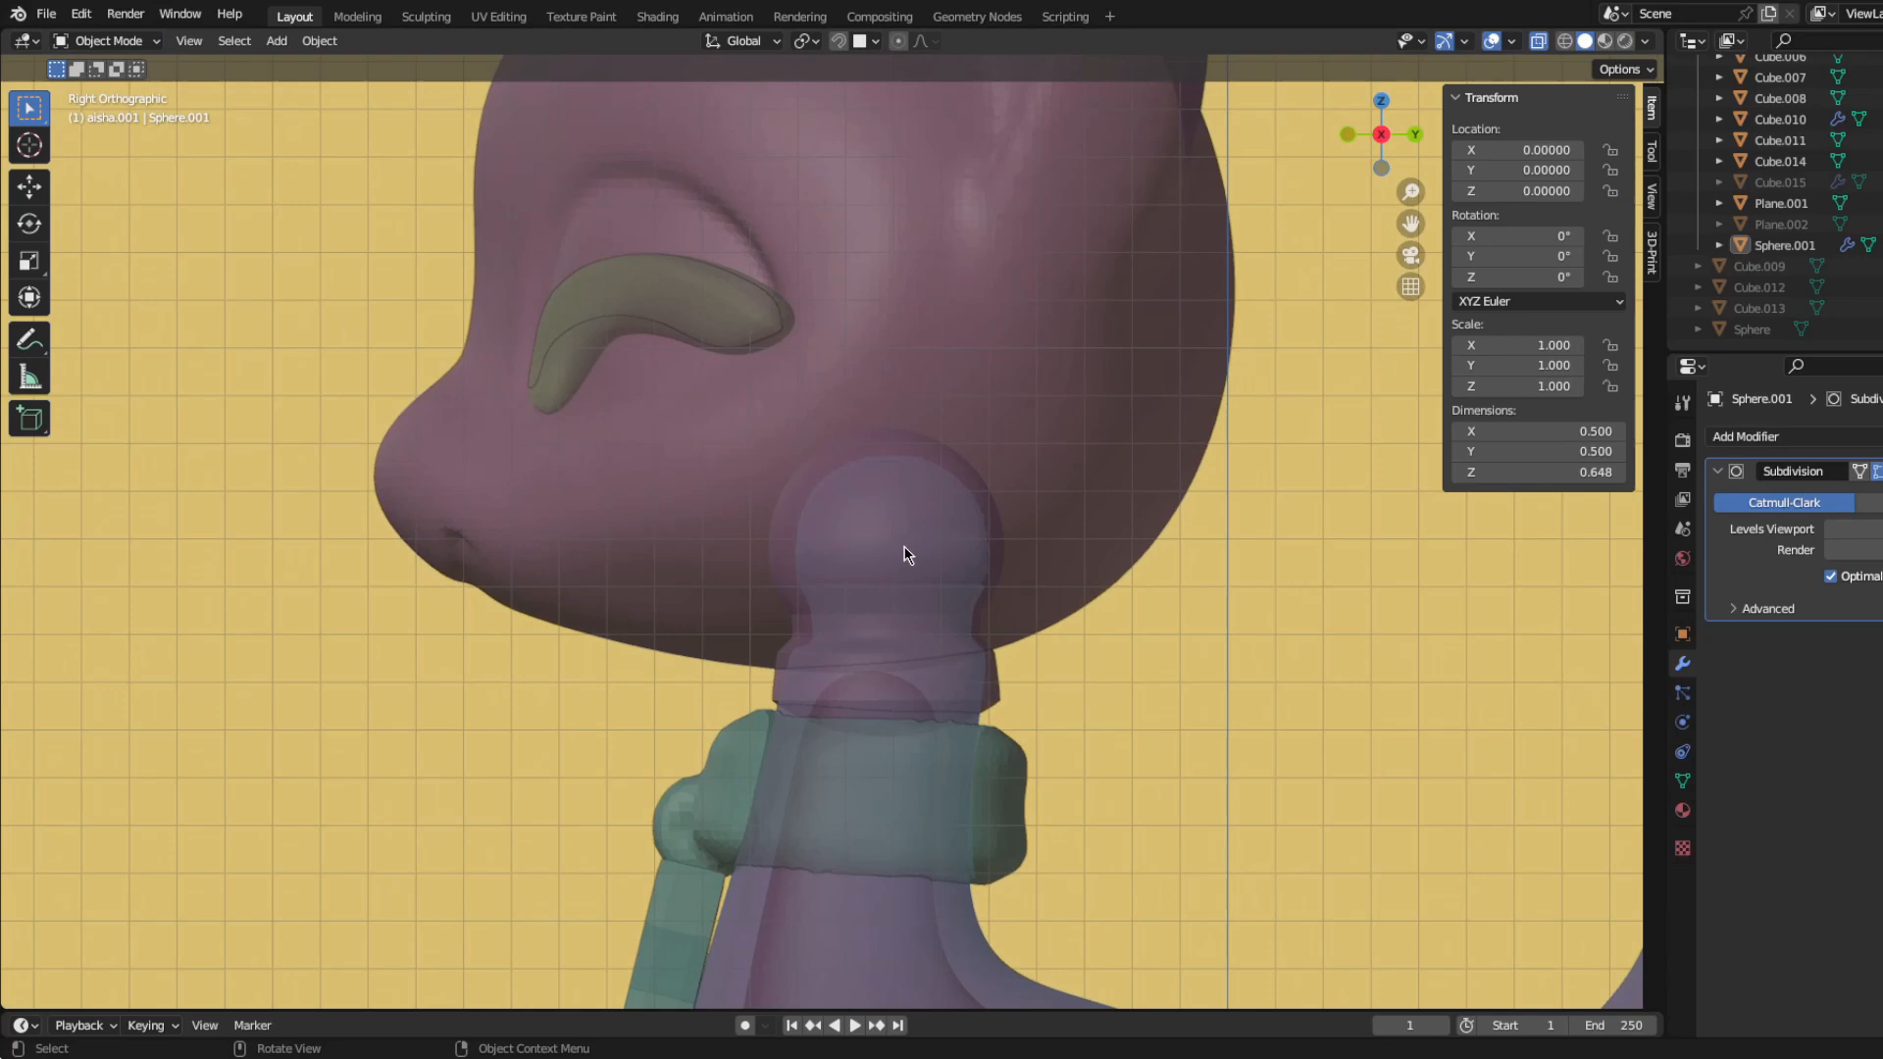
Step: Hide the neck-joint sphere and apply the head's Boolean modifier
left_click(799, 543)
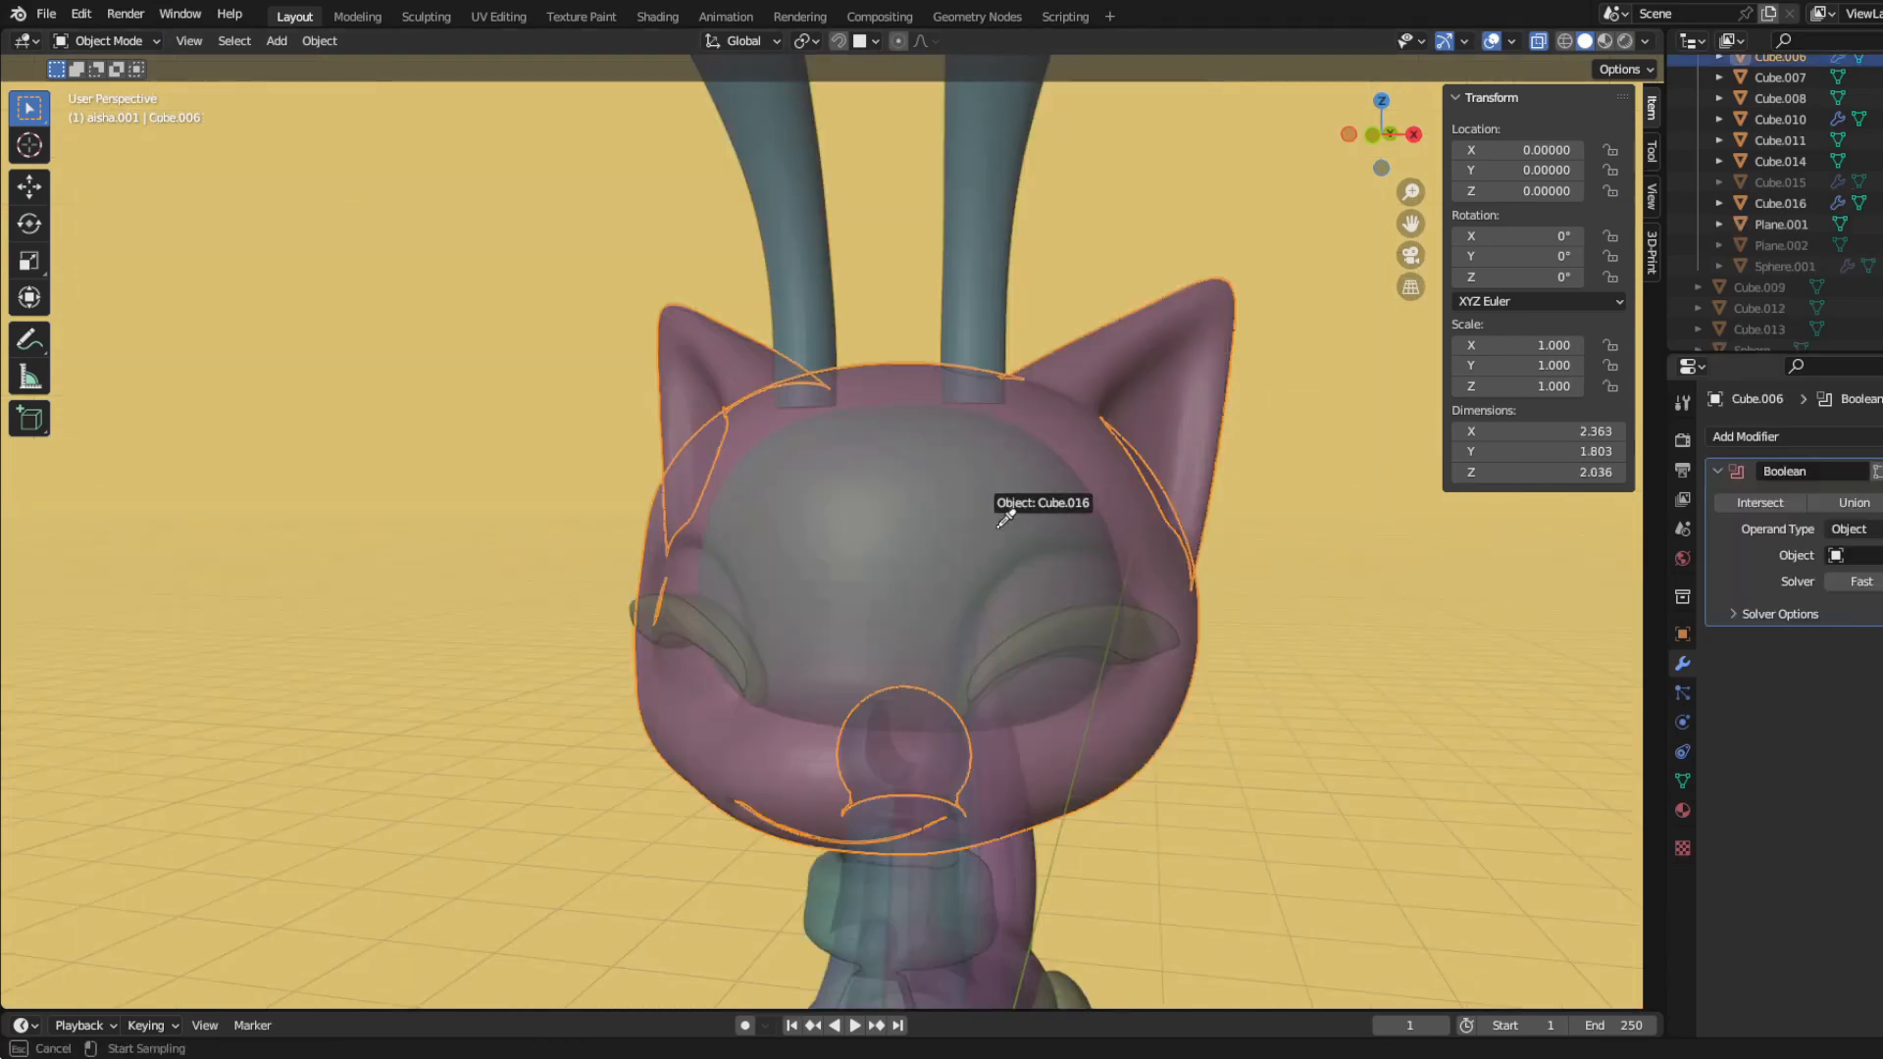
left_click(1006, 518)
left_click(994, 526)
key("h")
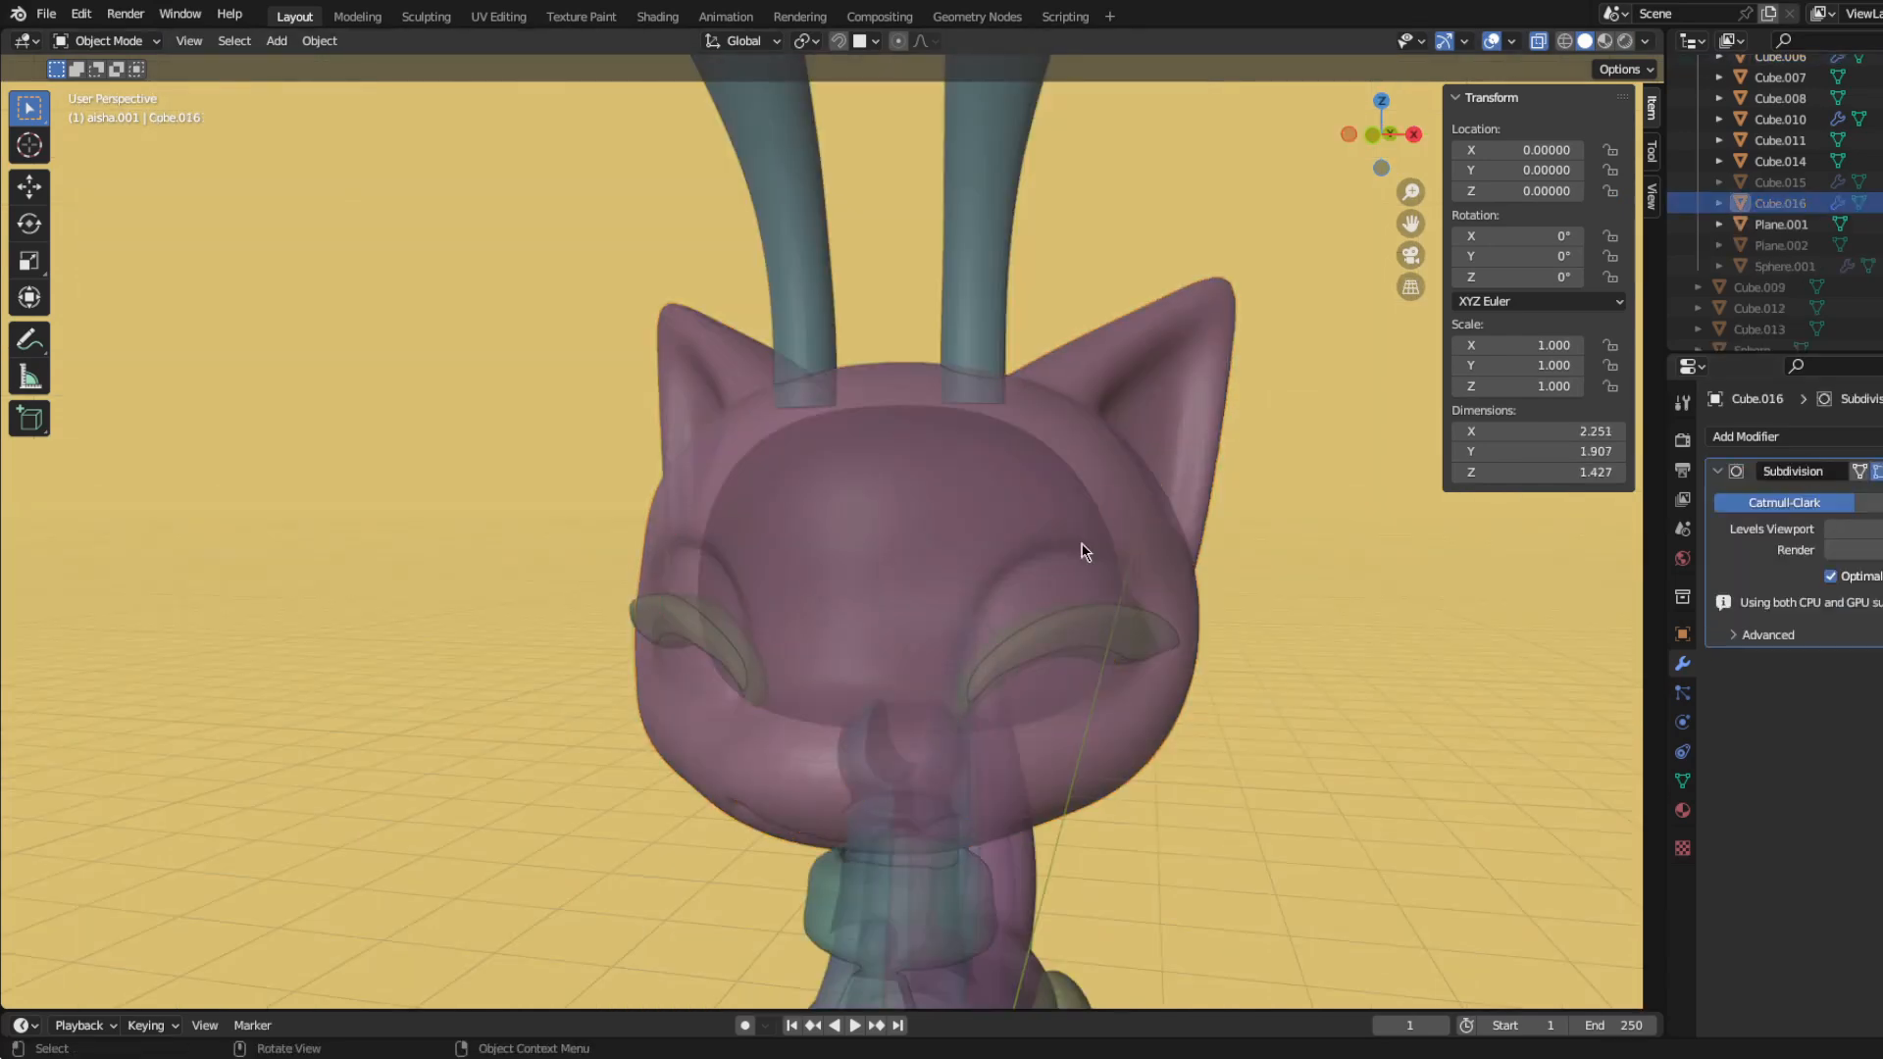
left_click(1082, 545)
key("ctrl+a")
middle_click_drag(1157, 721, 943, 533)
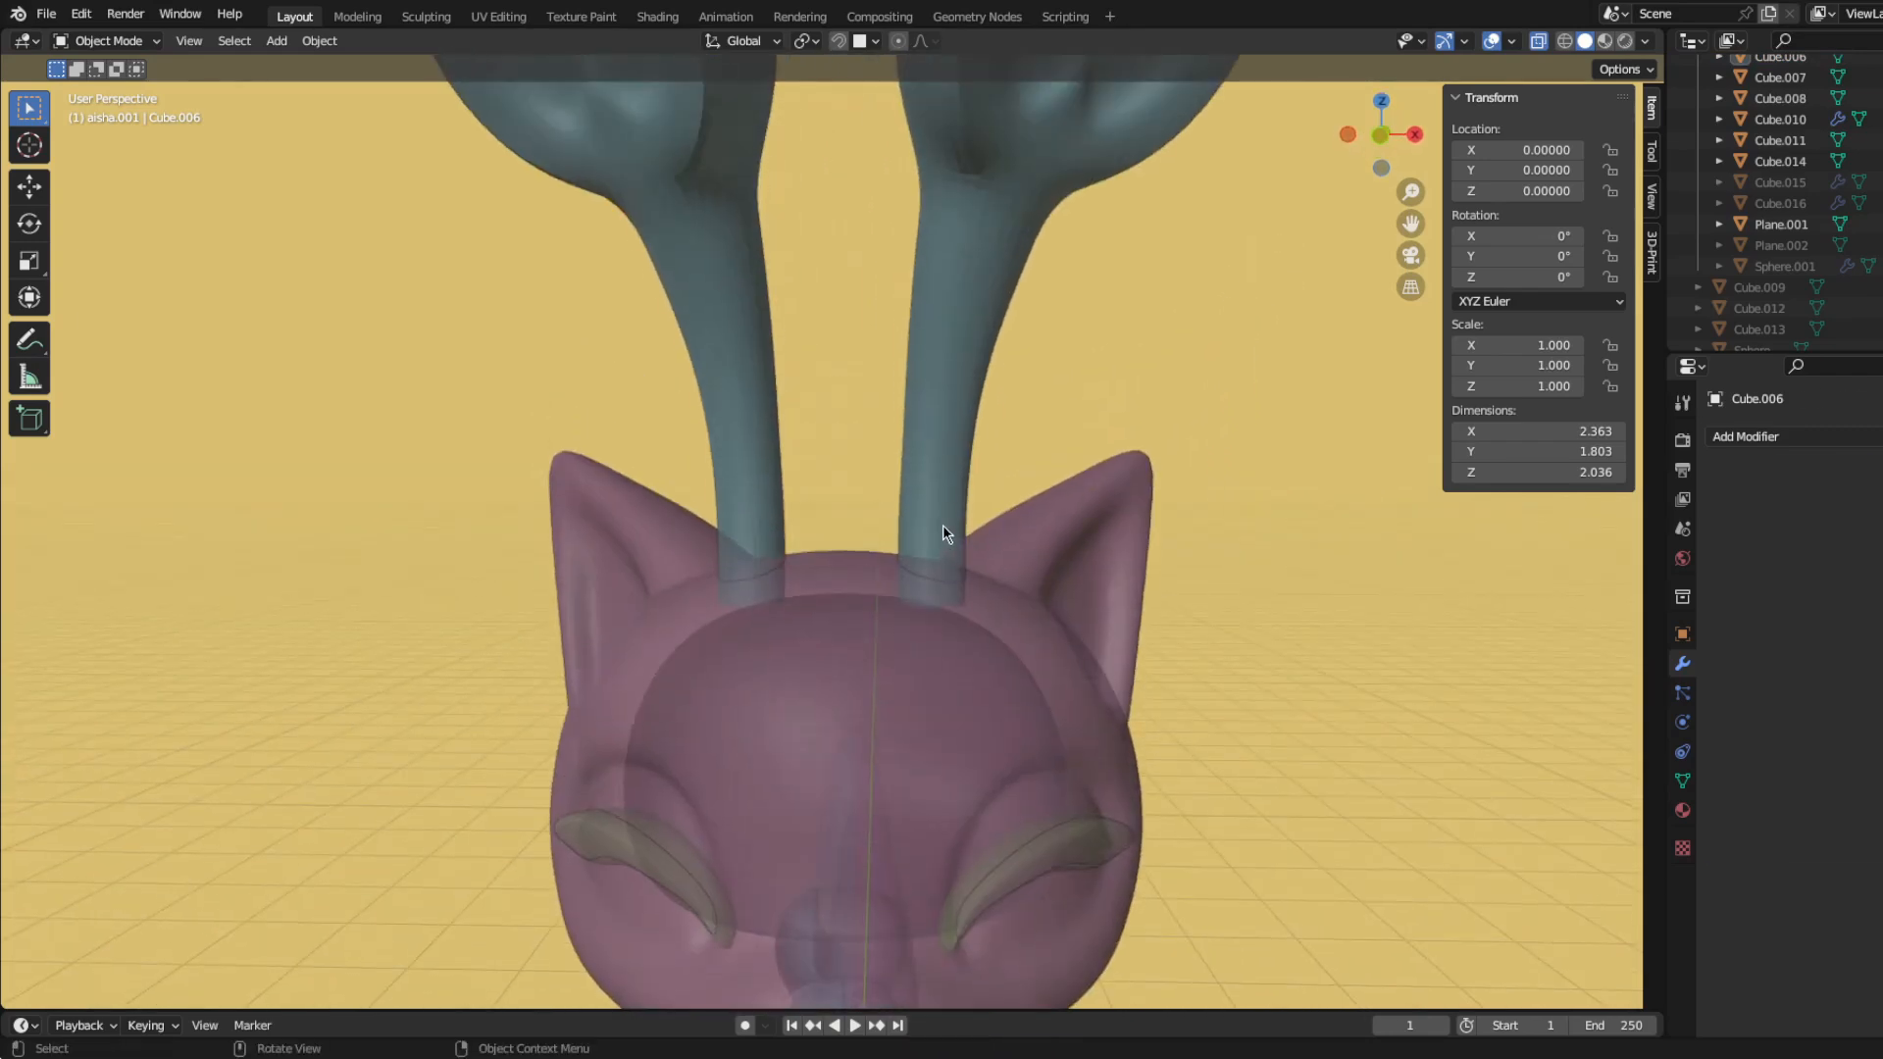
Step: Duplicate the pair of long stalked ears above the head
left_click(943, 533)
scroll(939, 651, "down", 4)
key("g")
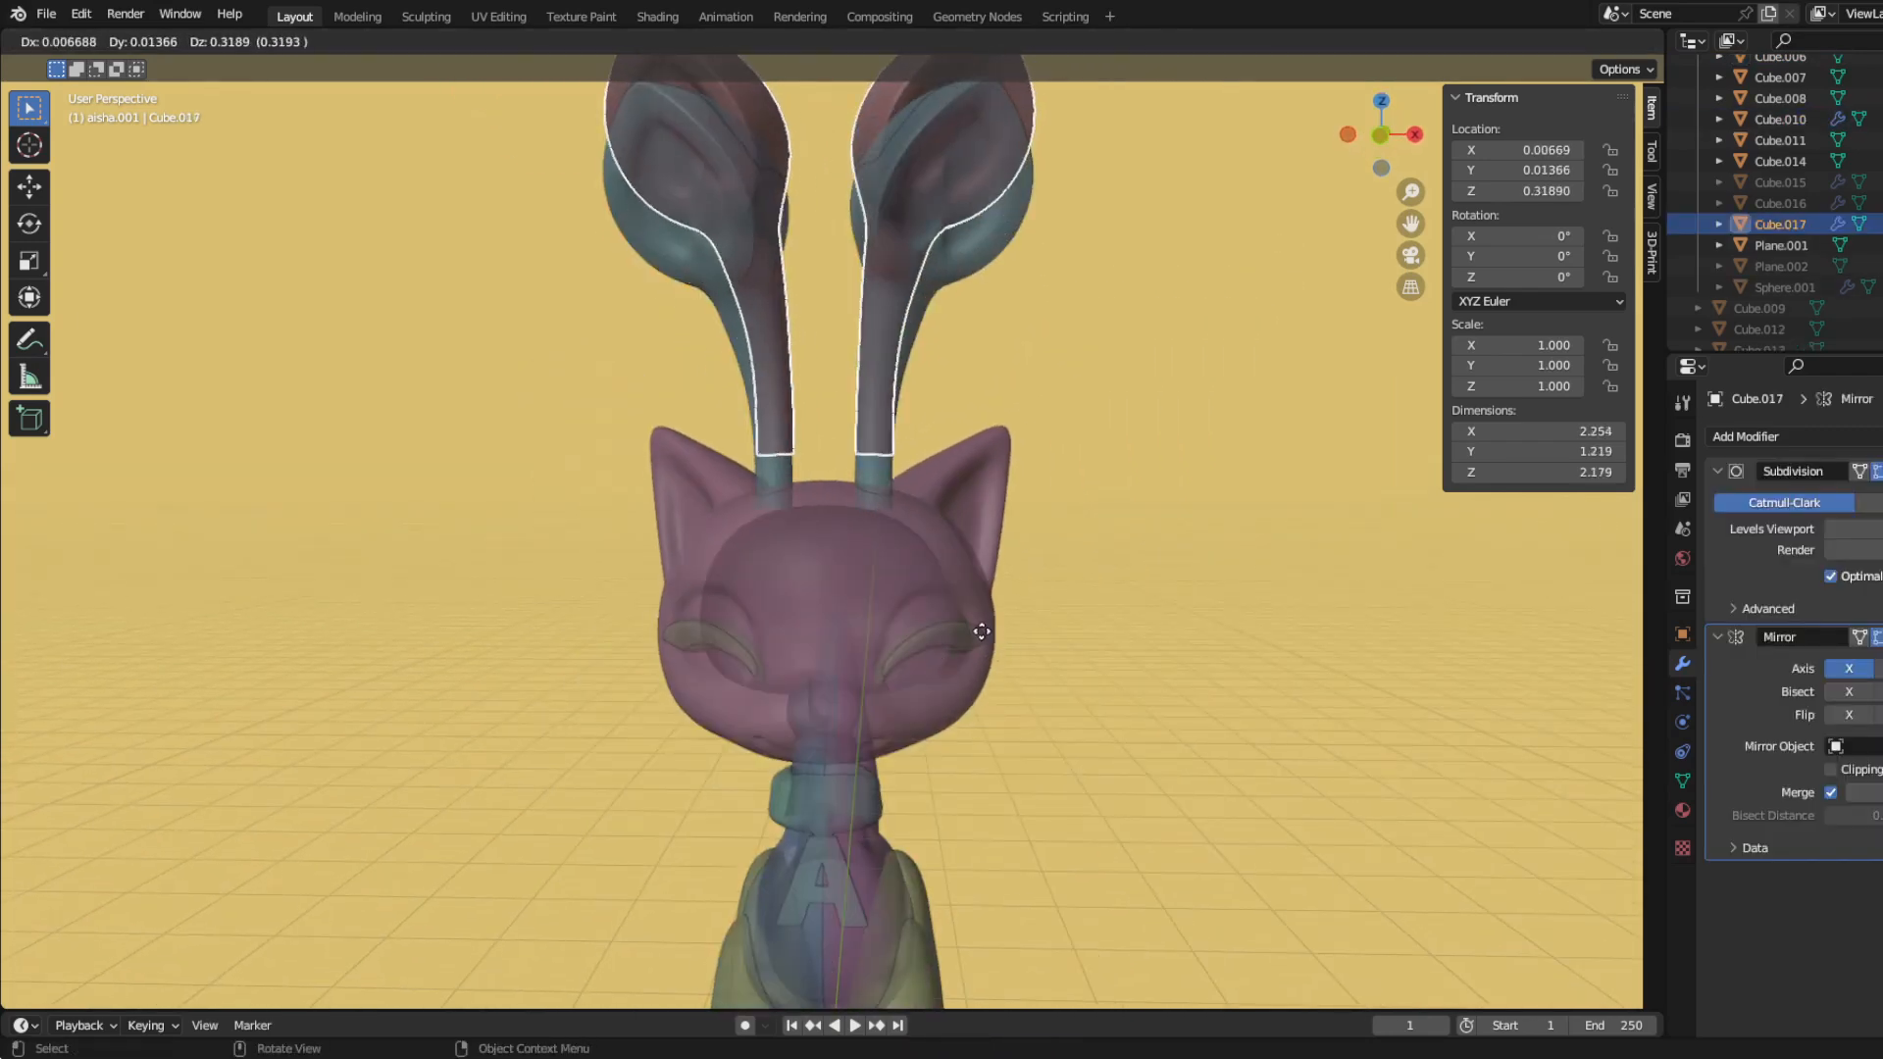
left_click(981, 631)
Step: Reduce the ear copy to its lower stalk section and scale it by 1.026
key("Tab")
scroll(817, 364, "up", 3)
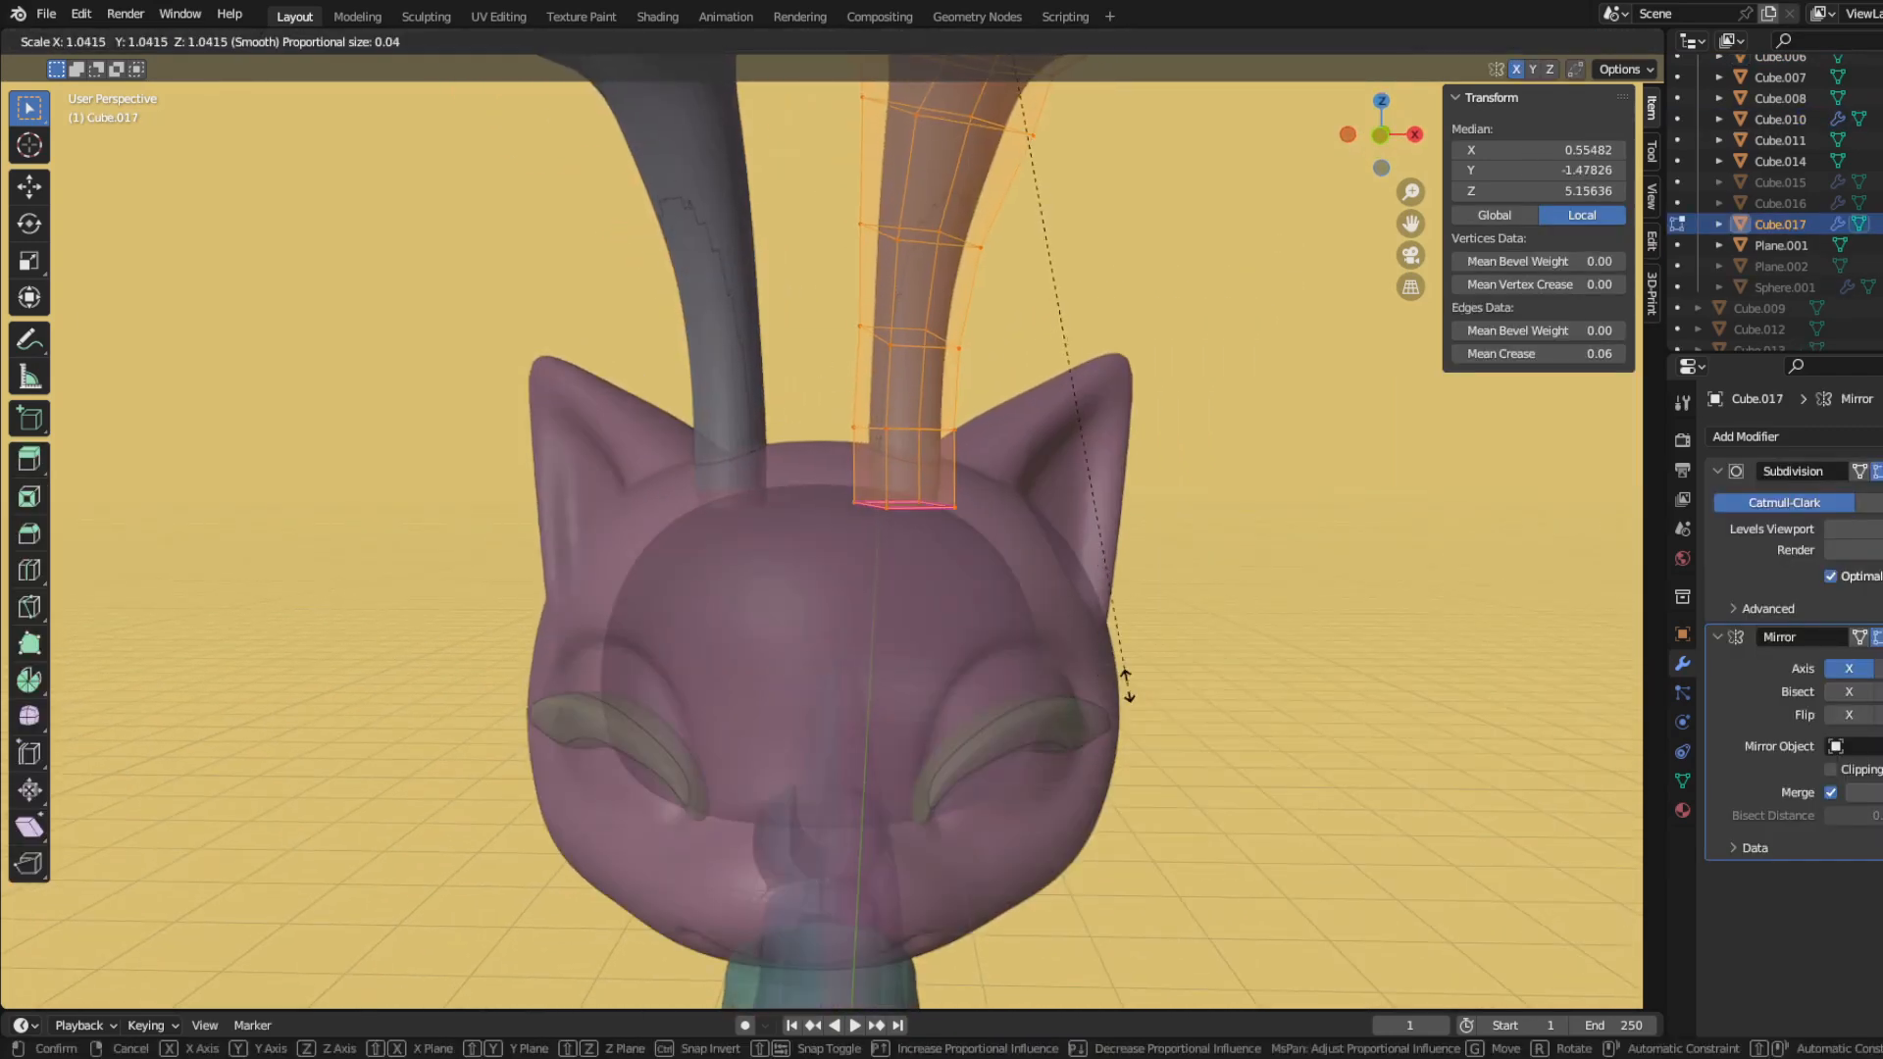
scroll(1134, 690, "down", 3)
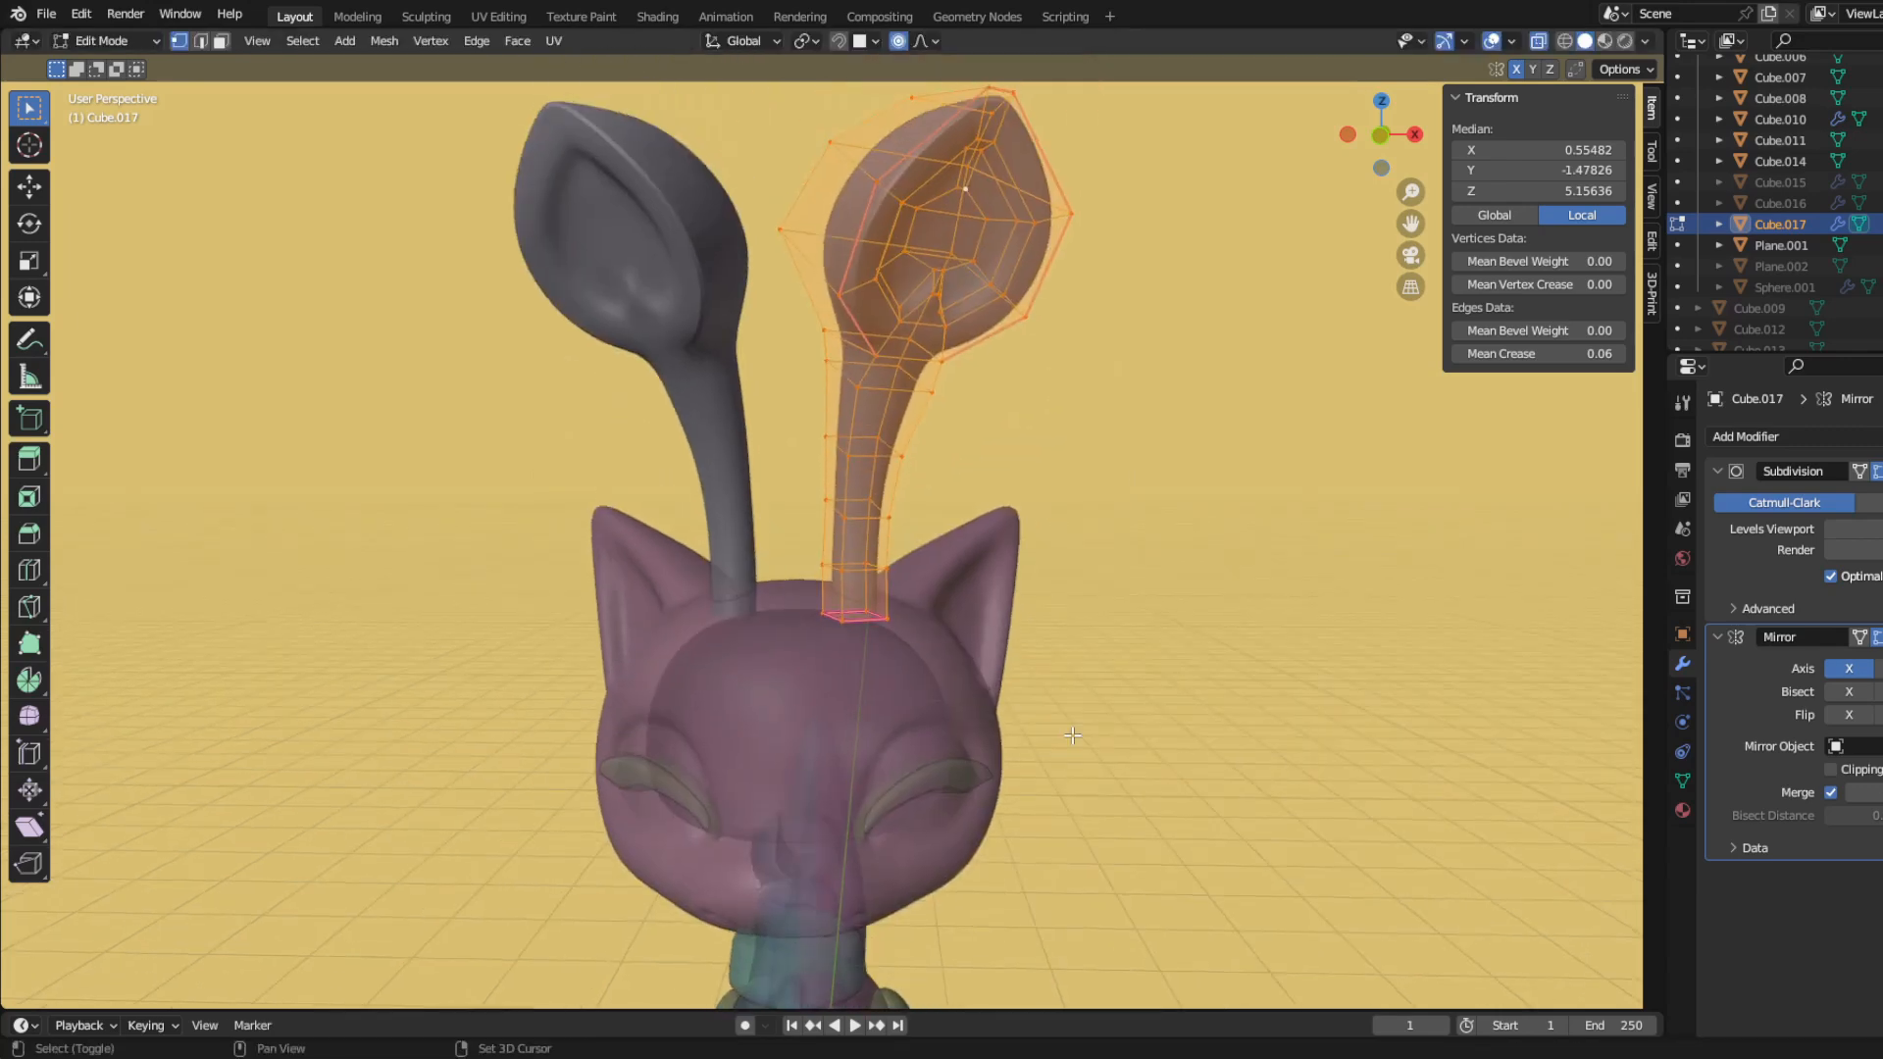
scroll(1063, 752, "up", 8)
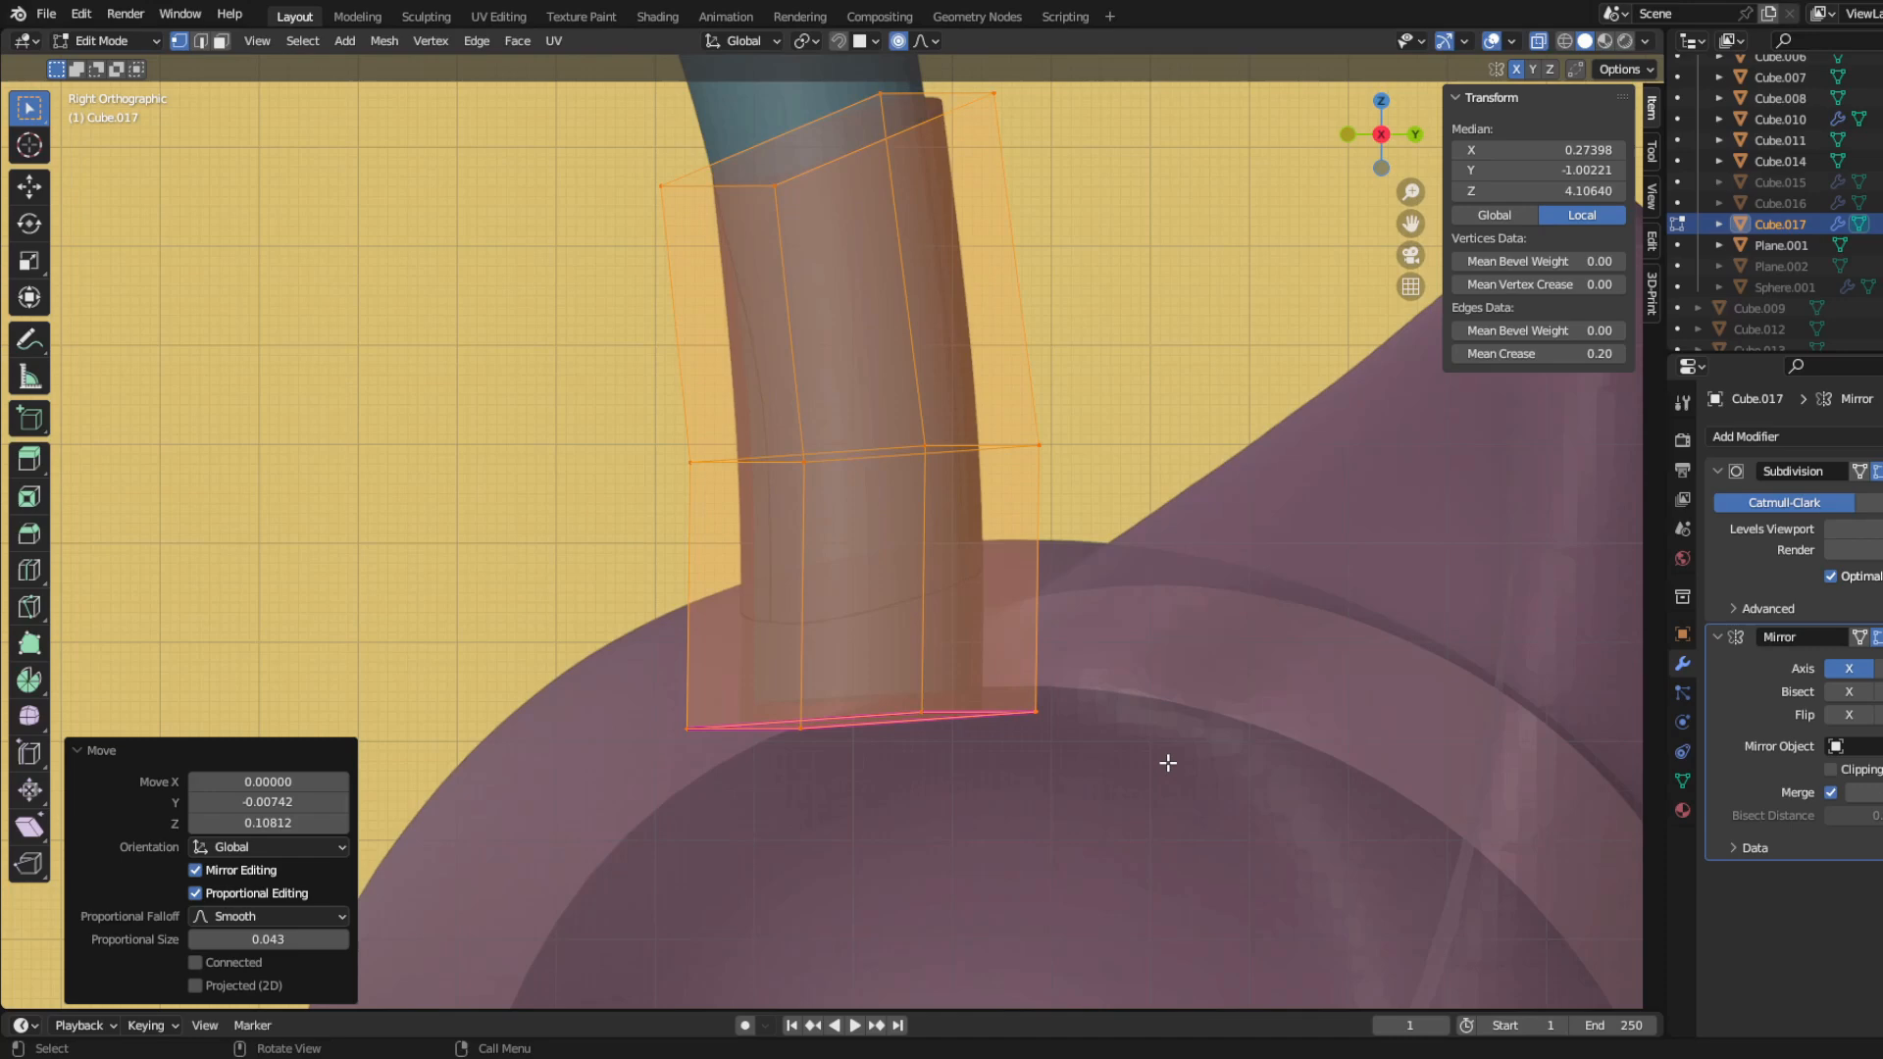
key("s")
left_click(1228, 845)
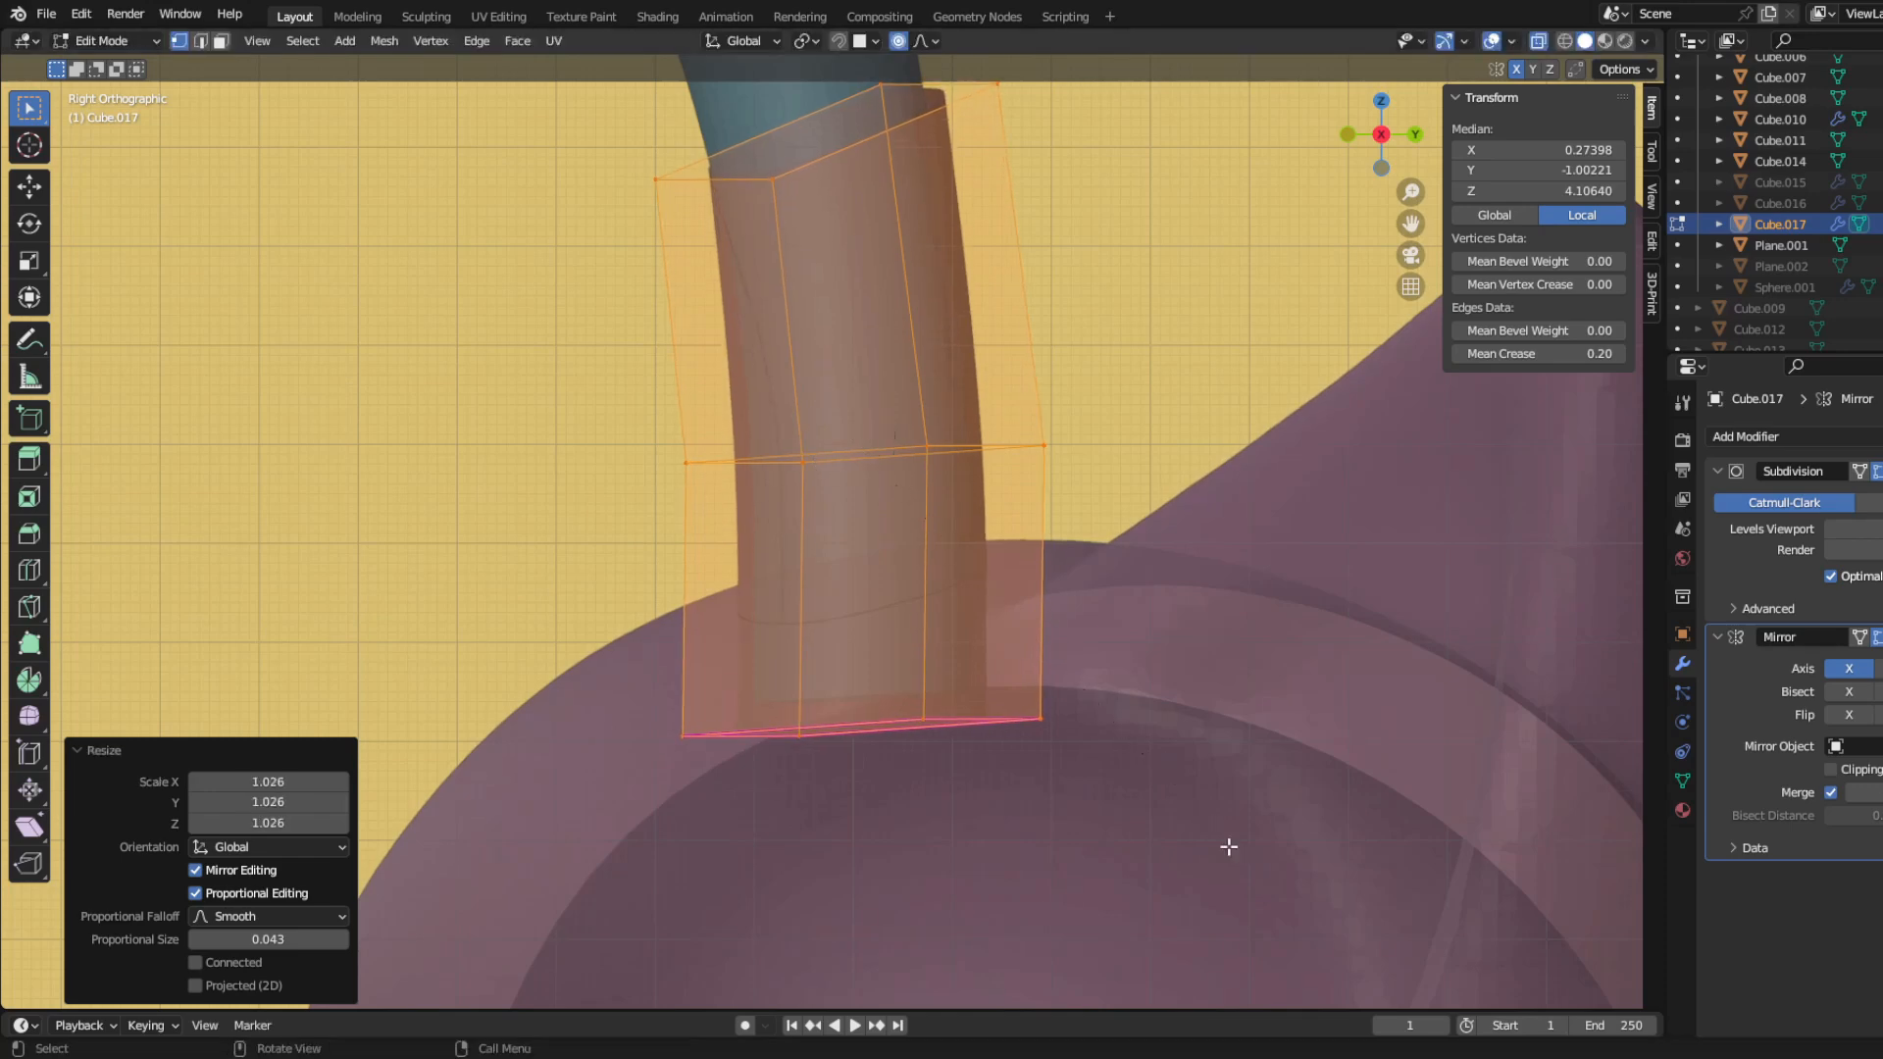
Step: Align the enlarged stalk section around the original ear stalk in the side and front views
key("g")
left_click(1217, 846)
key("KP_1")
key("g")
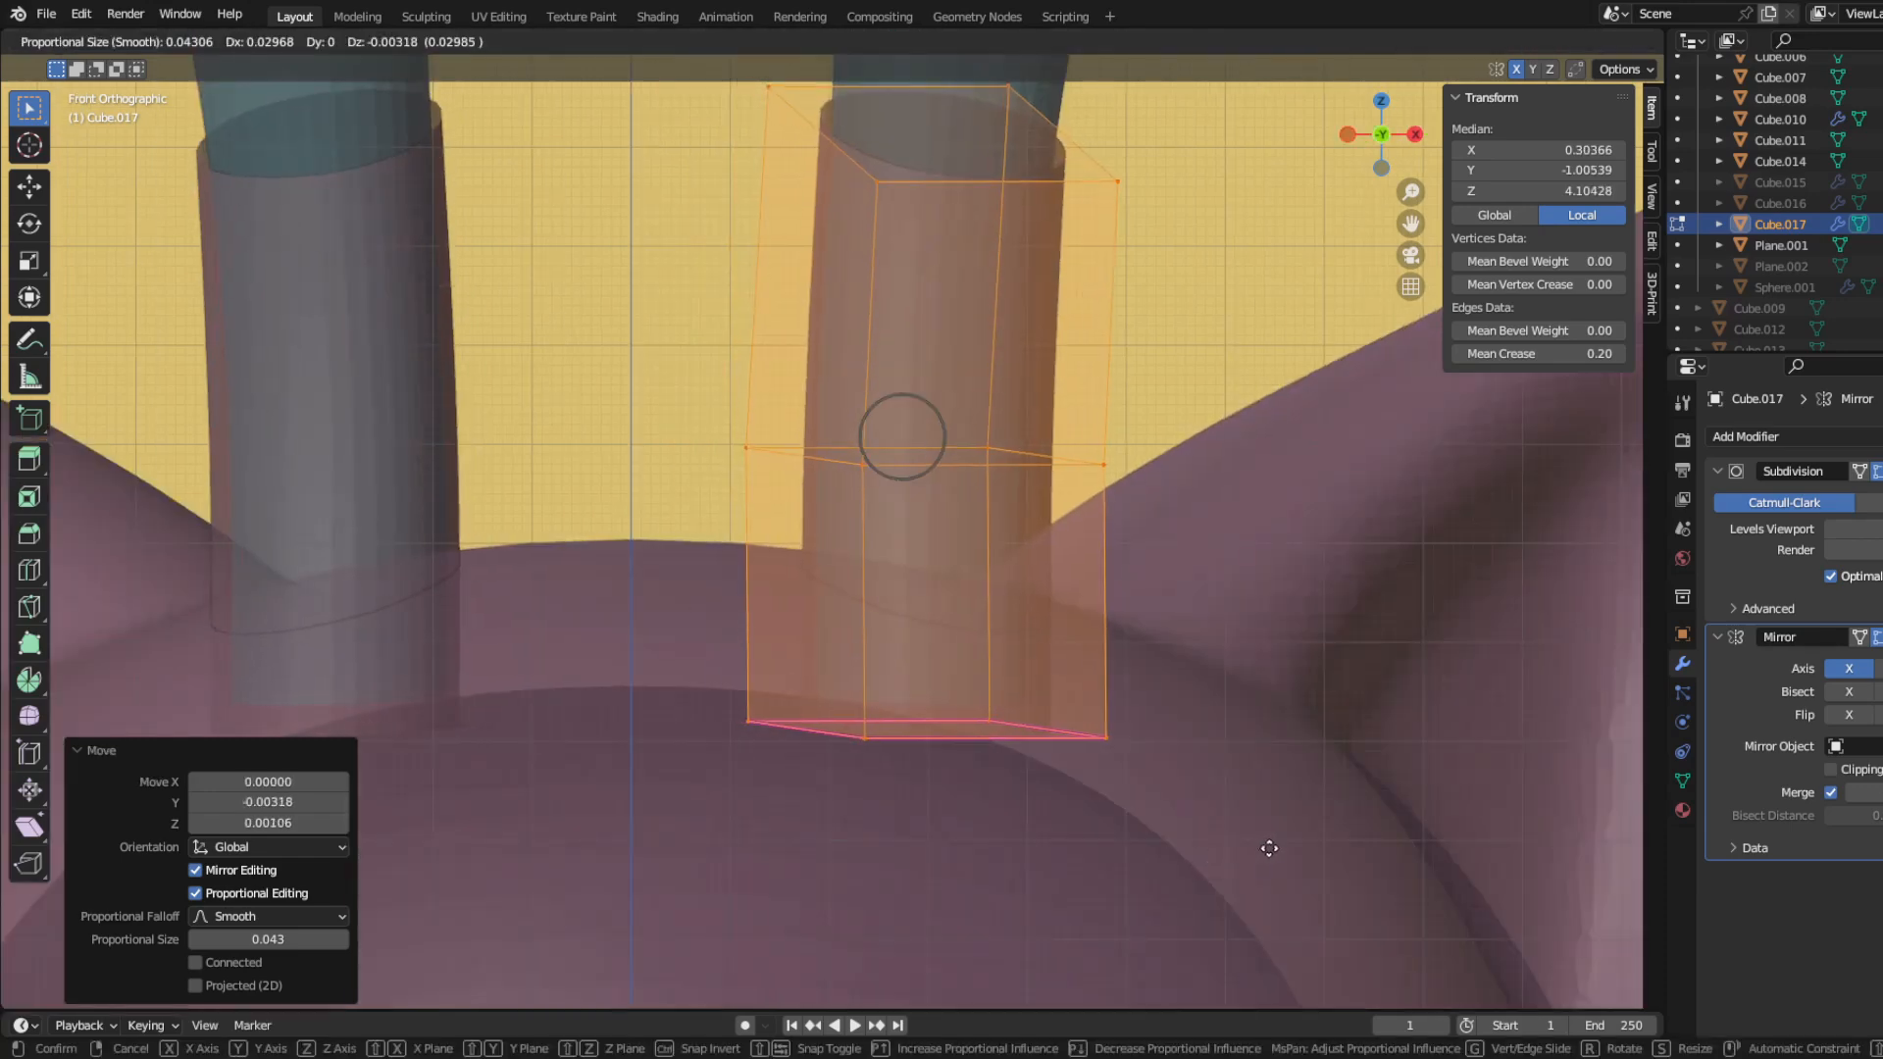
scroll(1266, 848, "down", 3)
Step: Extend the stalk section's base deeper into the head and clear the creases on its top and former base loops
left_click_drag(729, 218, 1091, 447)
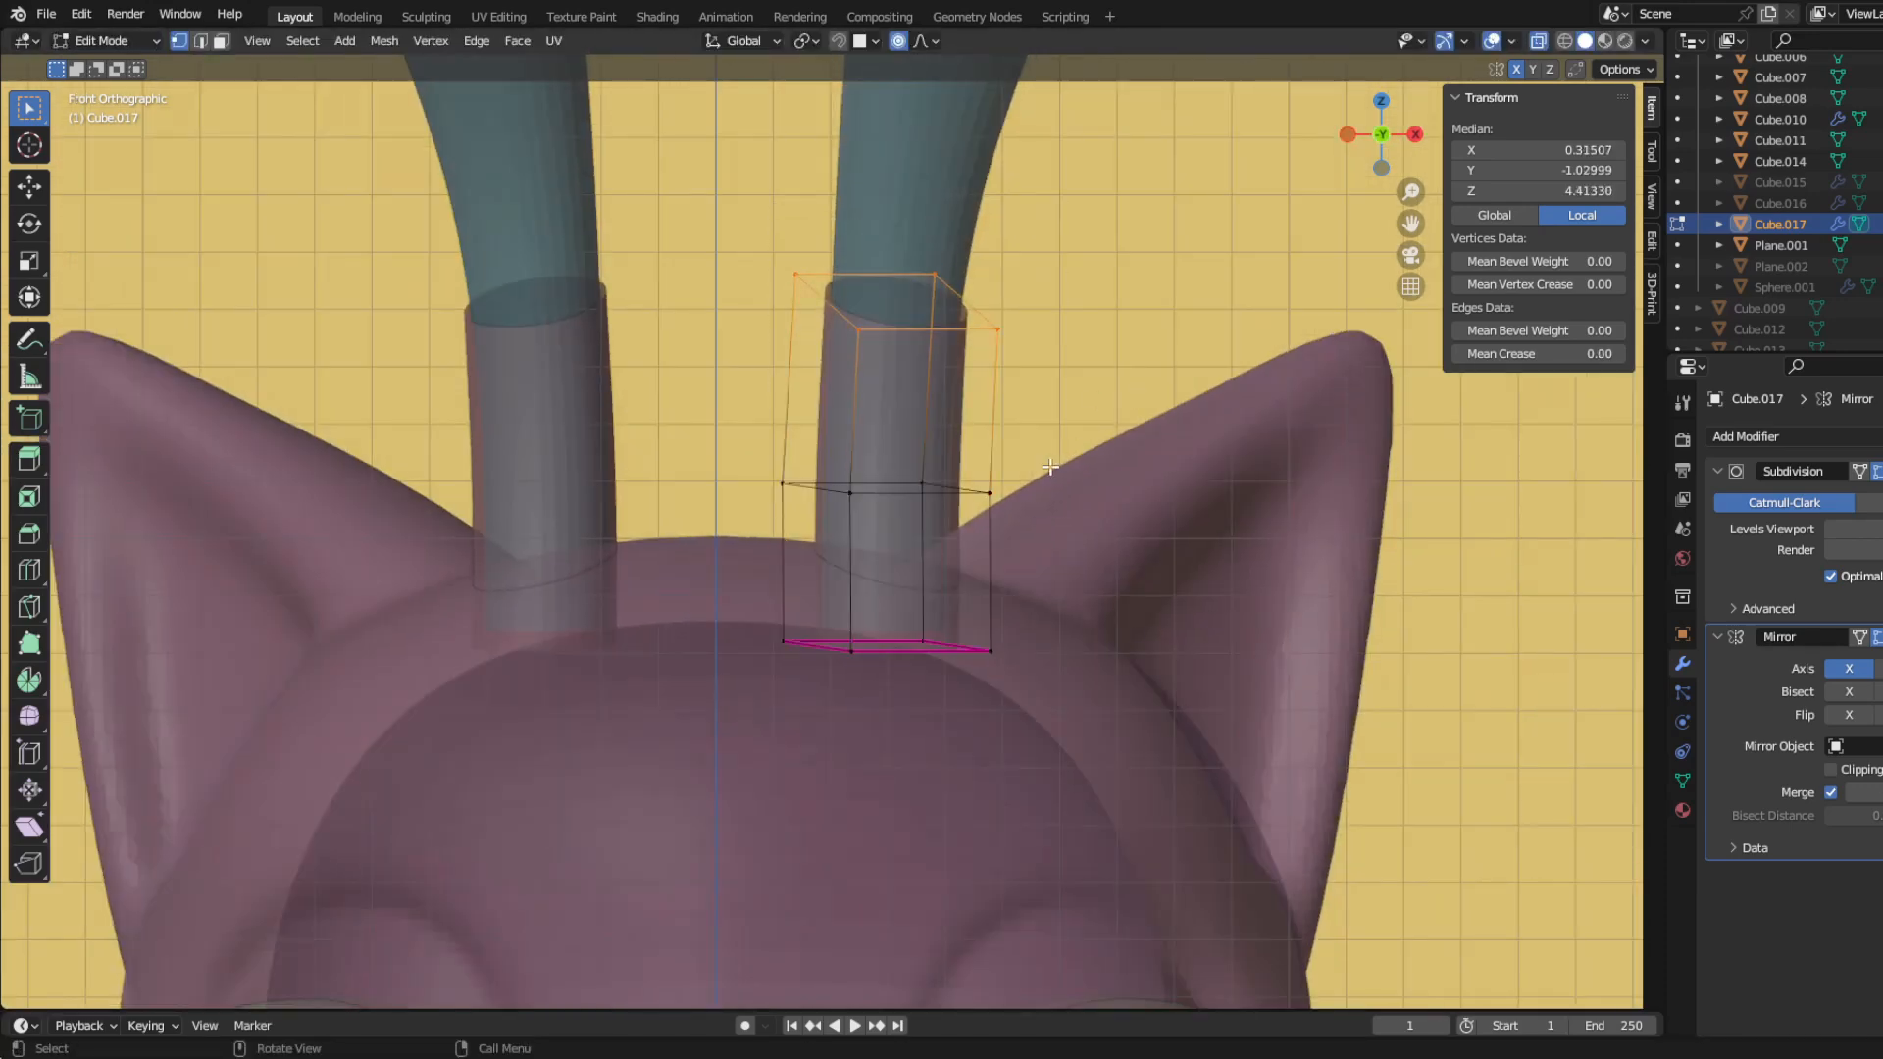
left_click(1039, 731)
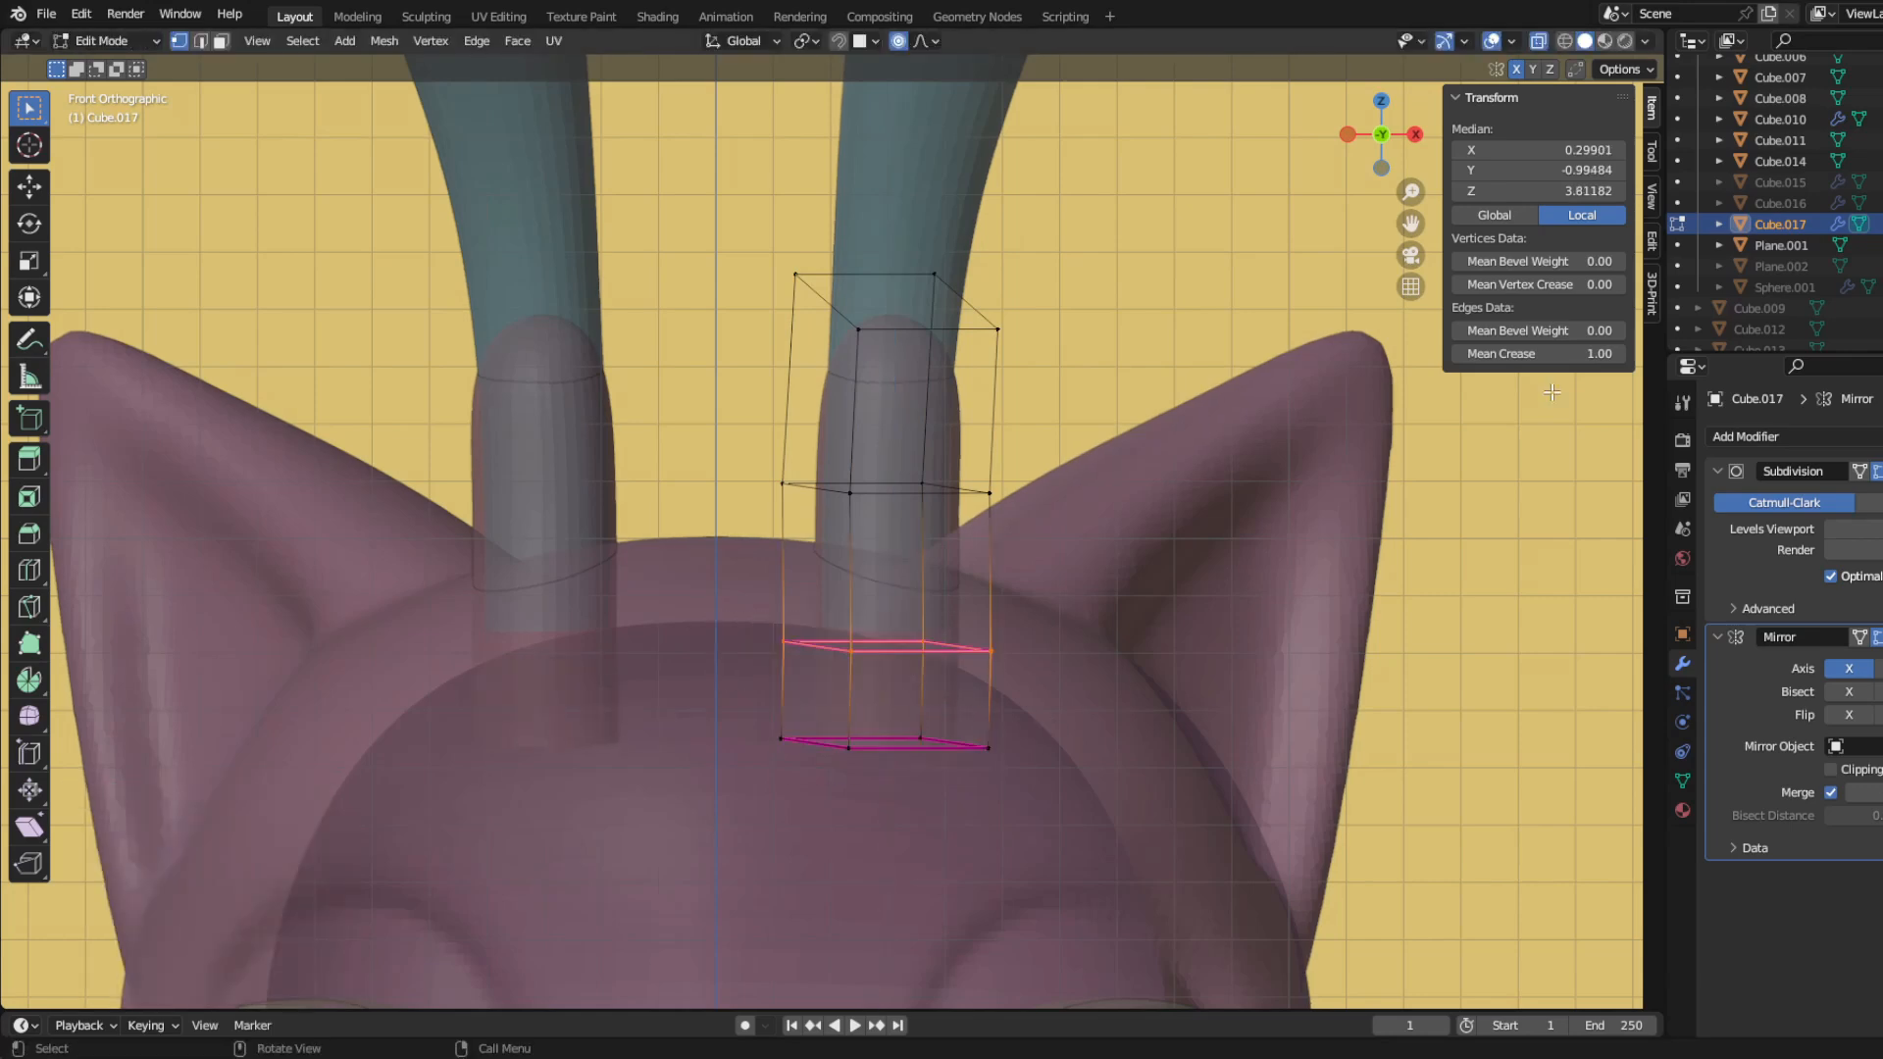
scroll(840, 714, "up", 3)
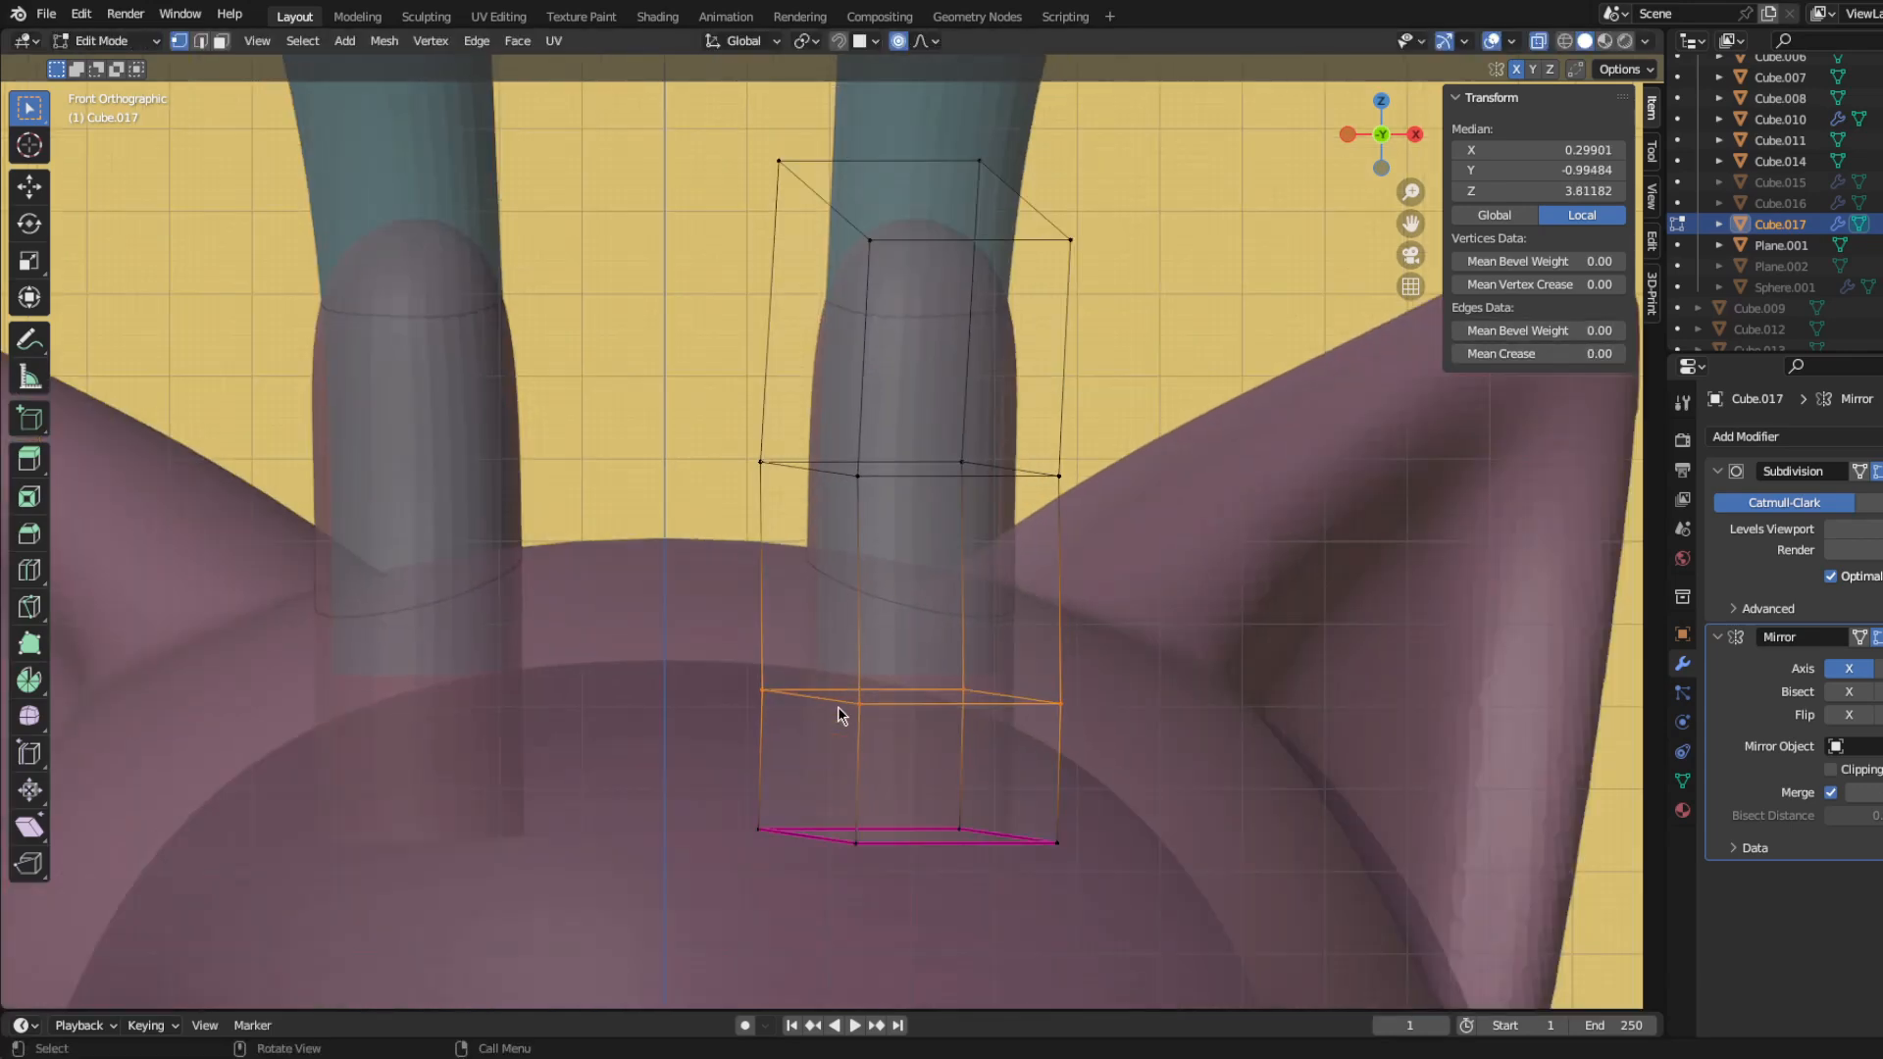
Step: Scale the lowest segment of the stalk section down slightly inside the head
left_click_drag(757, 685, 1172, 844)
key("s")
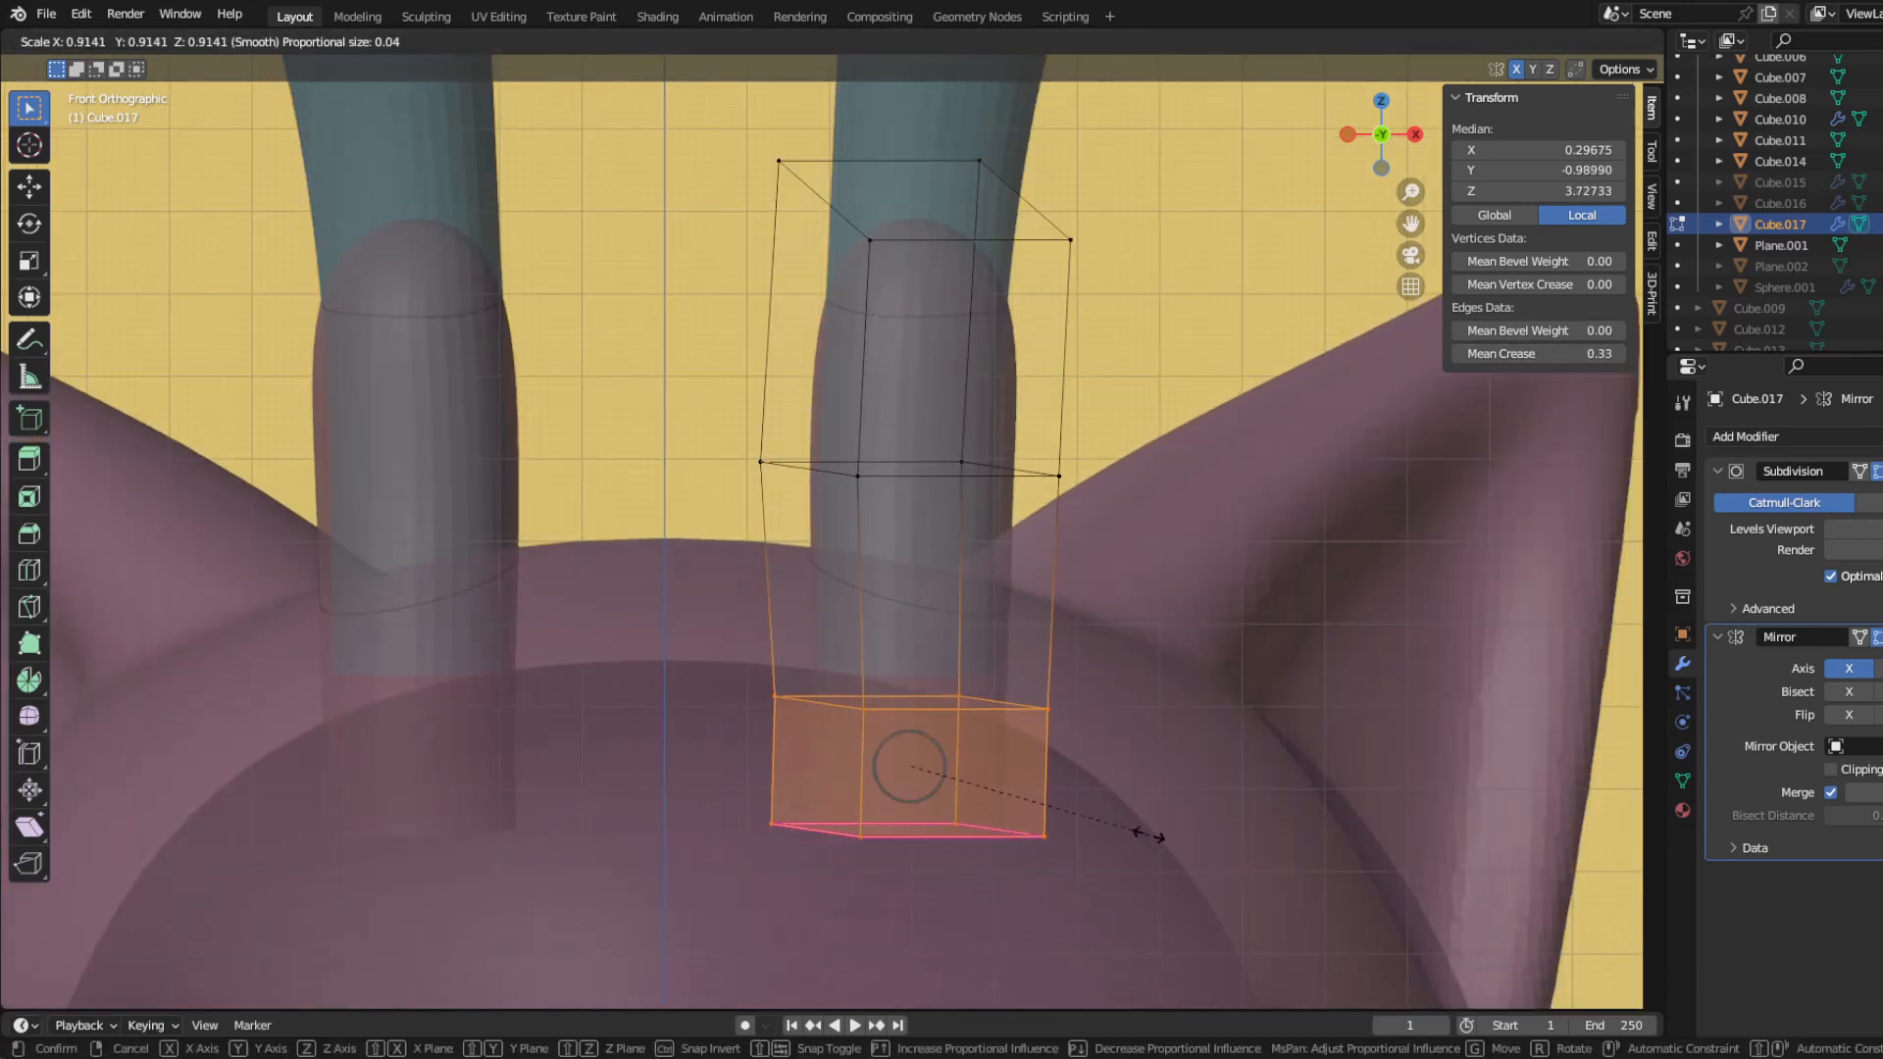
left_click(1150, 834)
key("s")
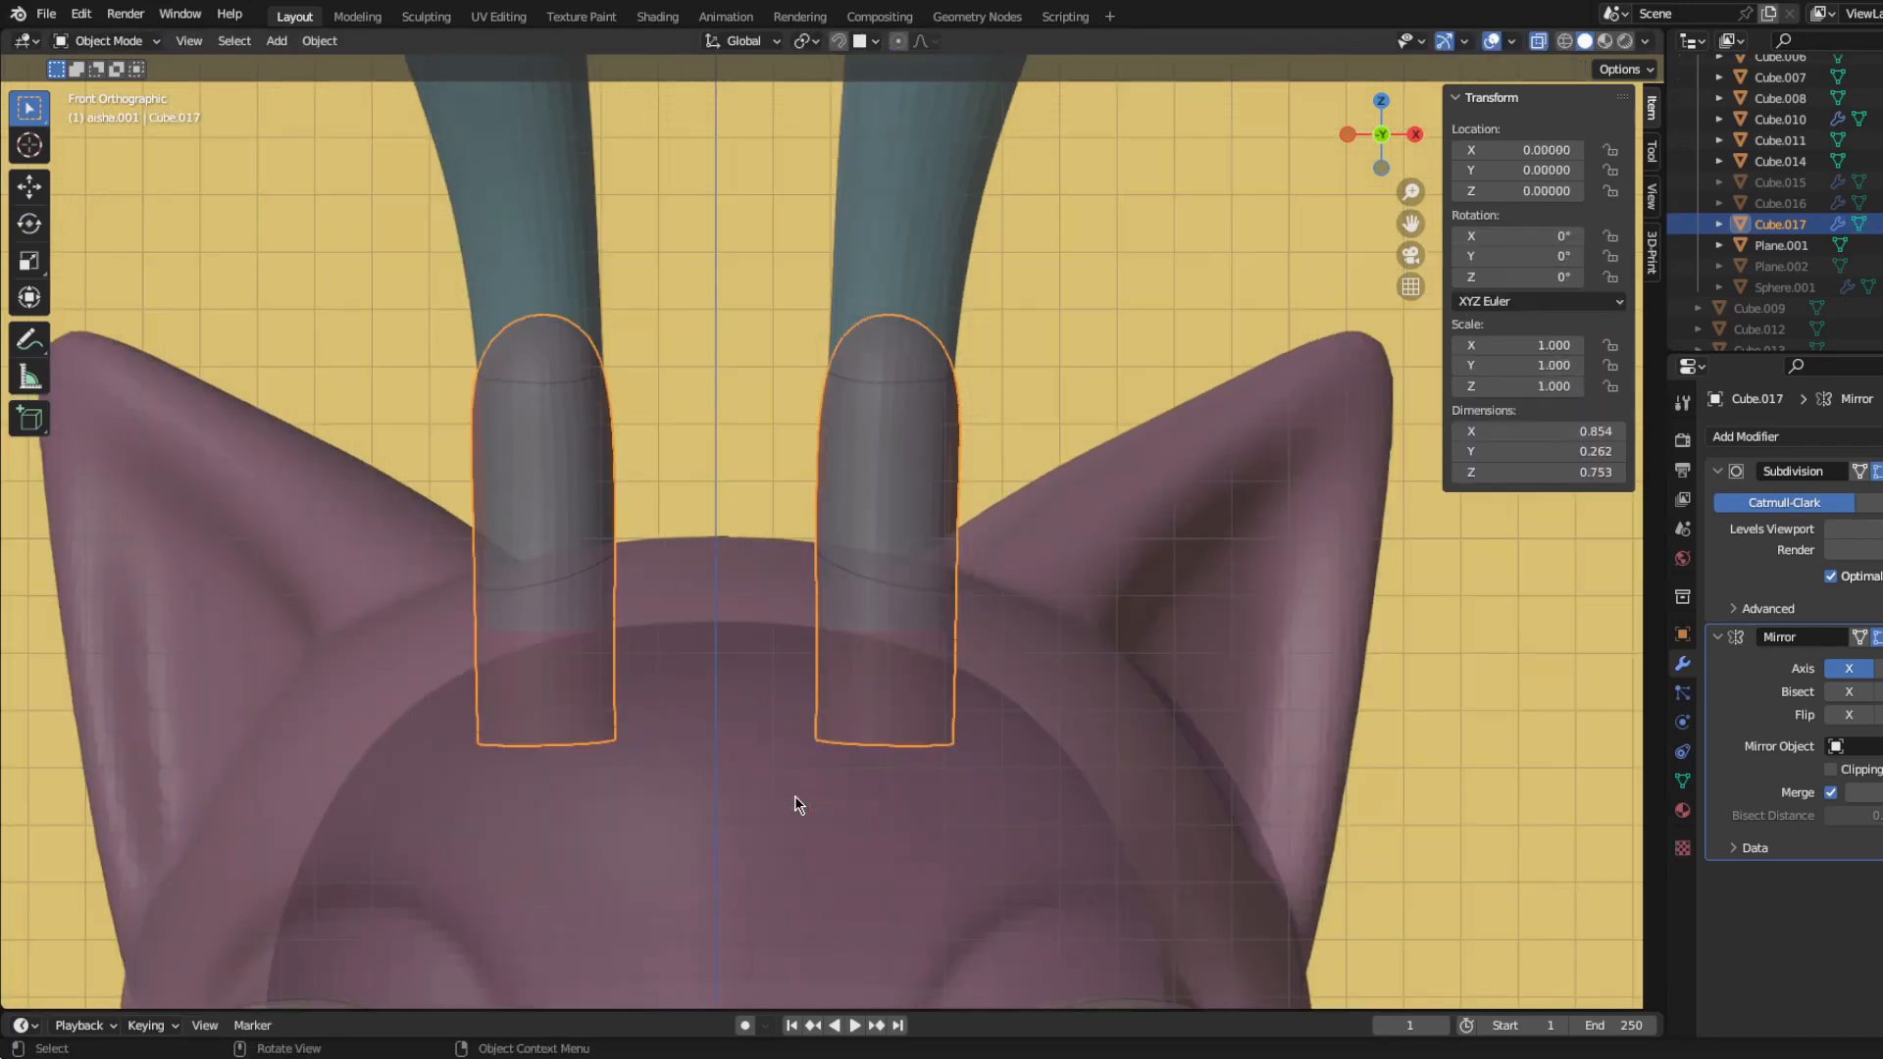
Step: Add a Boolean modifier to the head with the stalk section as its cutting object, and hide the cutter
left_click(1090, 657)
left_click(1746, 436)
left_click(1550, 659)
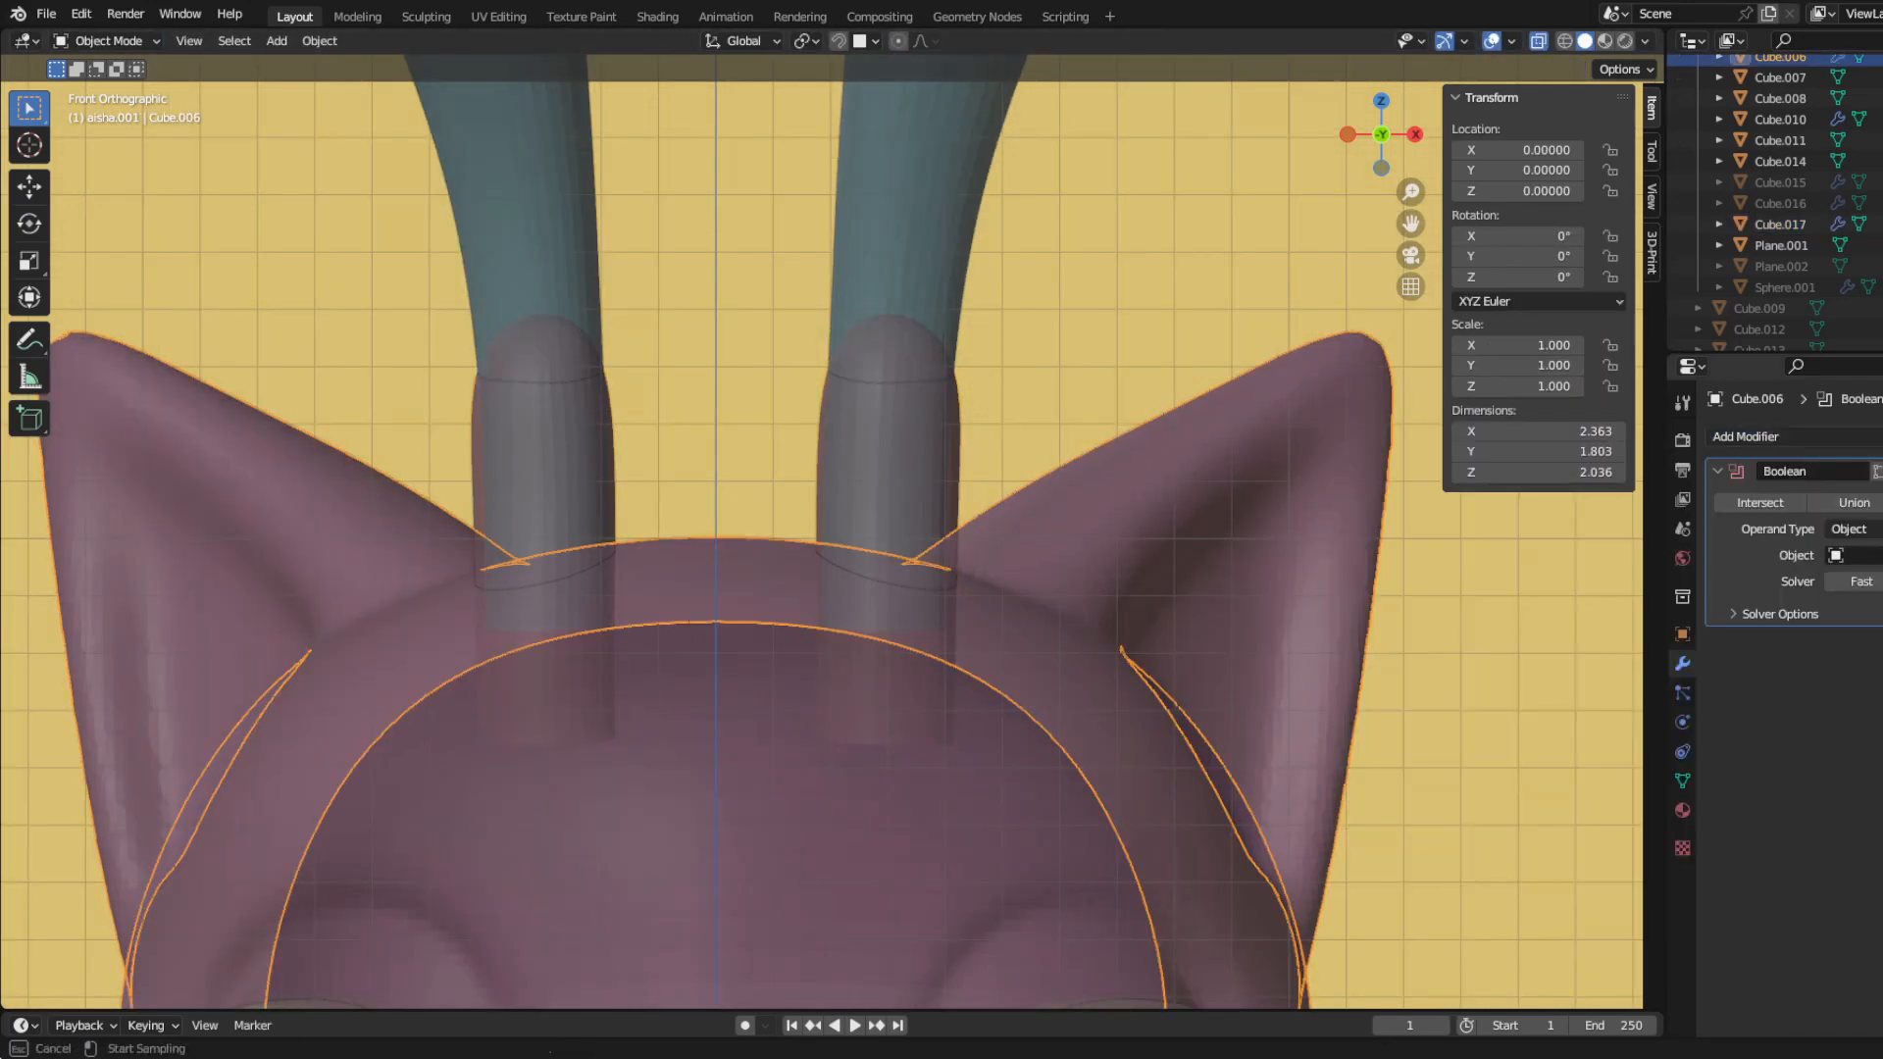
left_click(959, 454)
left_click(888, 696)
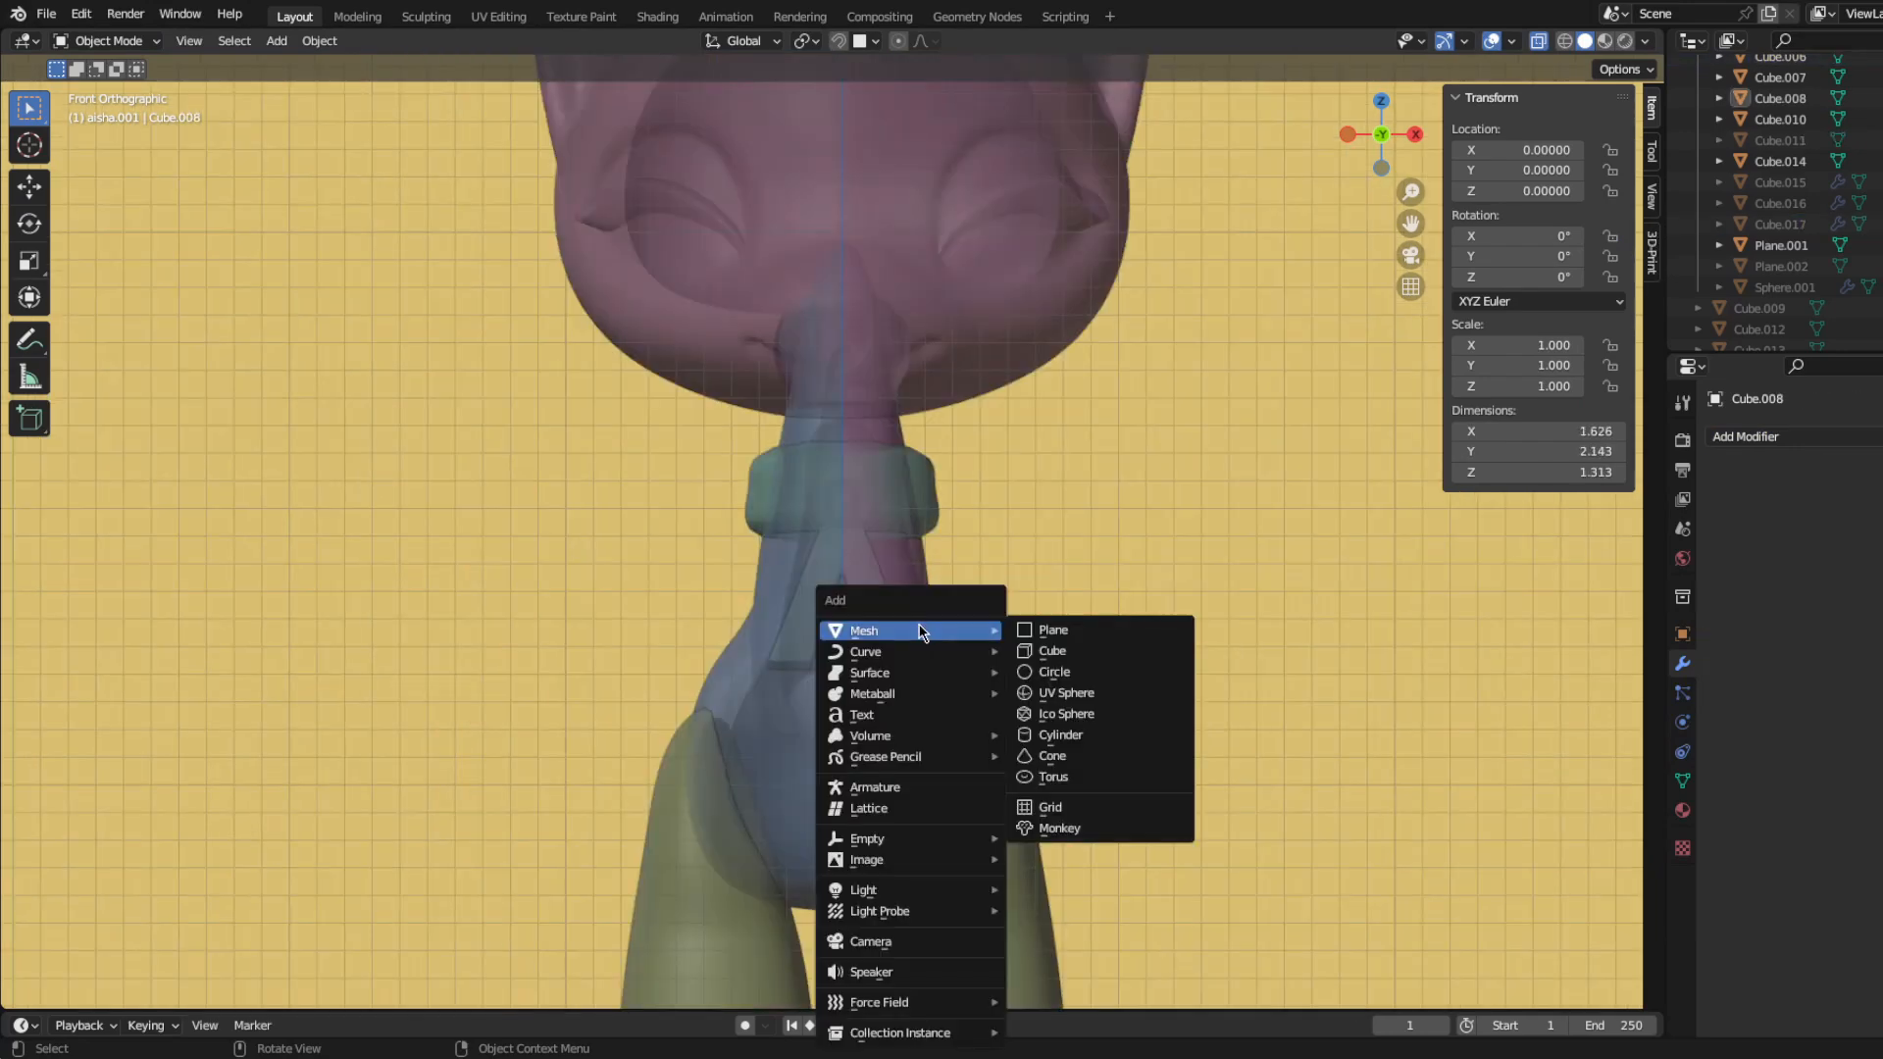
Step: Add a cylinder at the world origin and shape it into a slim peg, scaling Z by 3.227 and overall by 0.833
left_click(1047, 731)
scroll(1040, 785, "down", 5)
left_click(1047, 731)
scroll(1040, 785, "down", 5)
middle_click_drag(1025, 854, 1048, 754, "shift")
scroll(1079, 746, "up", 5)
key("Tab")
scroll(1114, 733, "down", 4)
key("s")
left_click(896, 677)
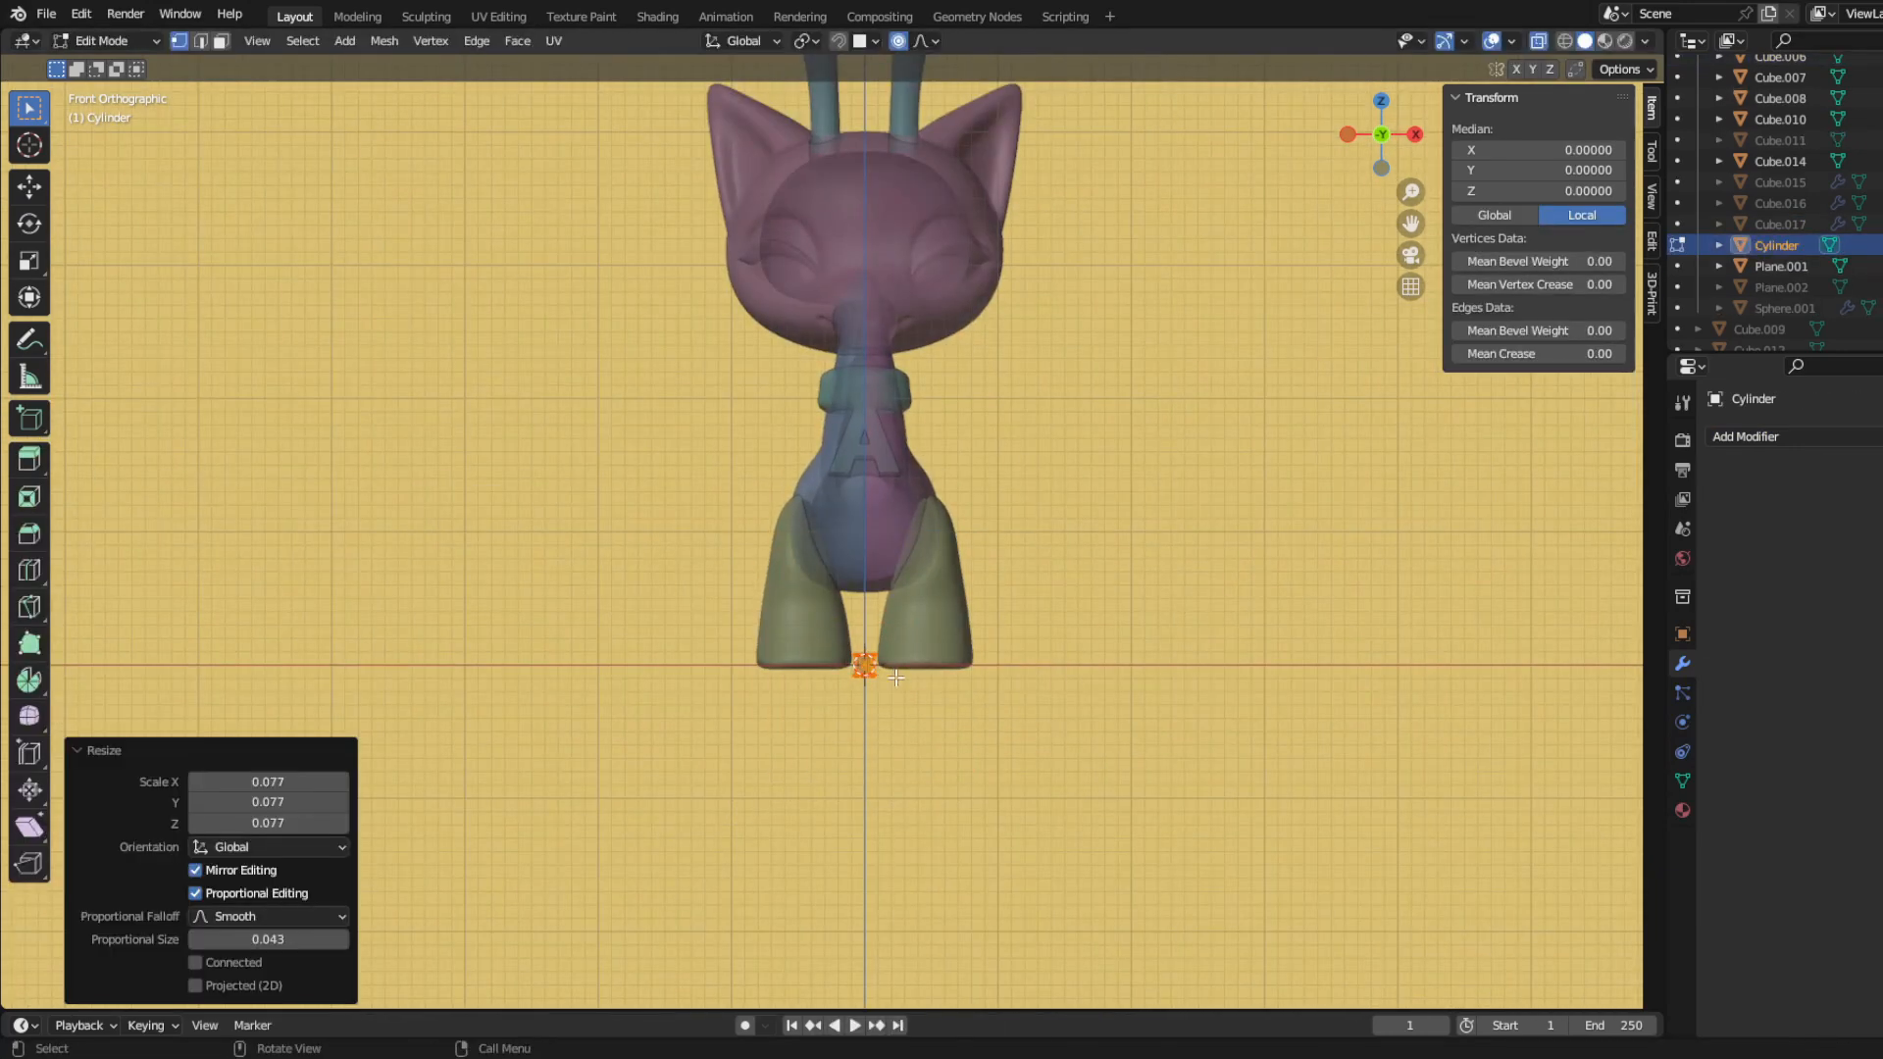
left_click(943, 740)
Step: Shorten the whole cylinder between the legs by scaling it to 0.762 along Z
scroll(1030, 680, "up", 6)
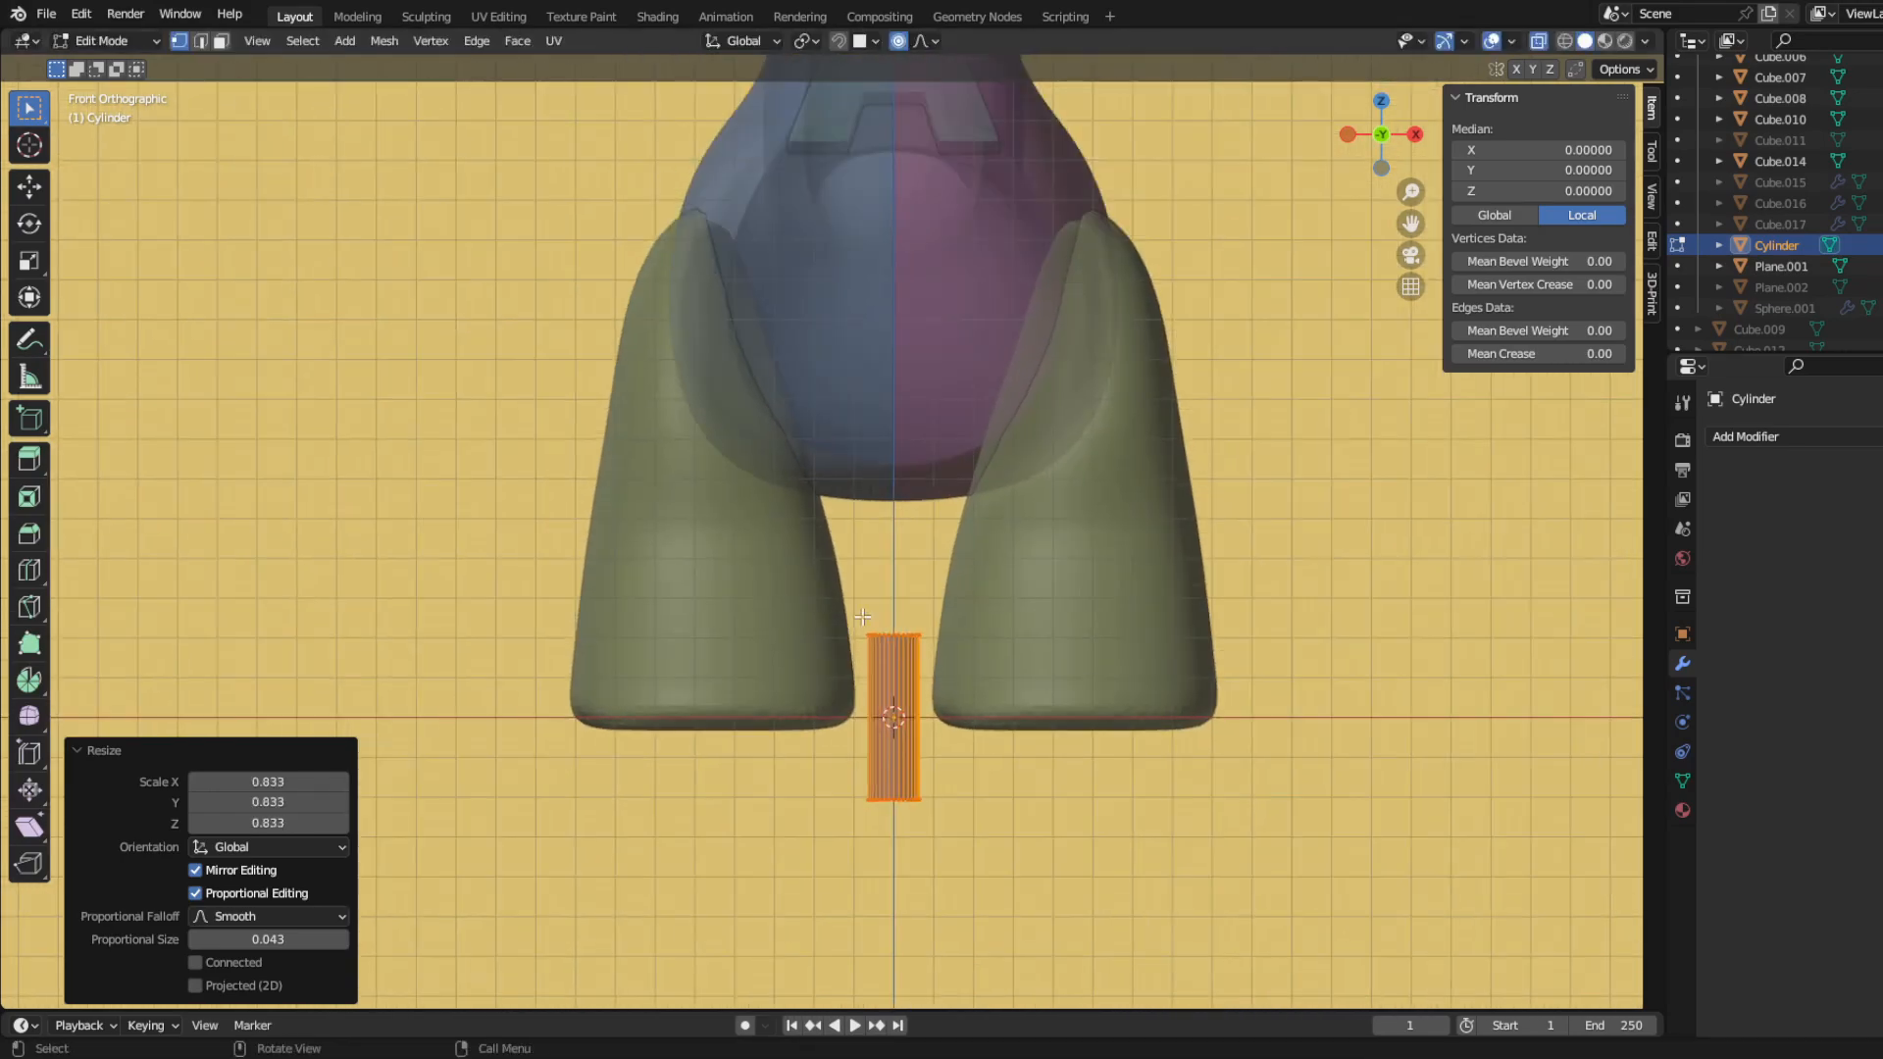
left_click_drag(864, 617, 971, 740)
middle_click_drag(1011, 801, 1013, 663, "shift")
scroll(990, 628, "up", 4)
left_click_drag(825, 352, 1036, 996)
key("s")
key("z")
left_click(1164, 839)
Step: Extrude the peg's top loop outward to about 1.57 times its width and raise it into a thick cap
scroll(1161, 834, "down", 6)
scroll(1148, 827, "up", 6)
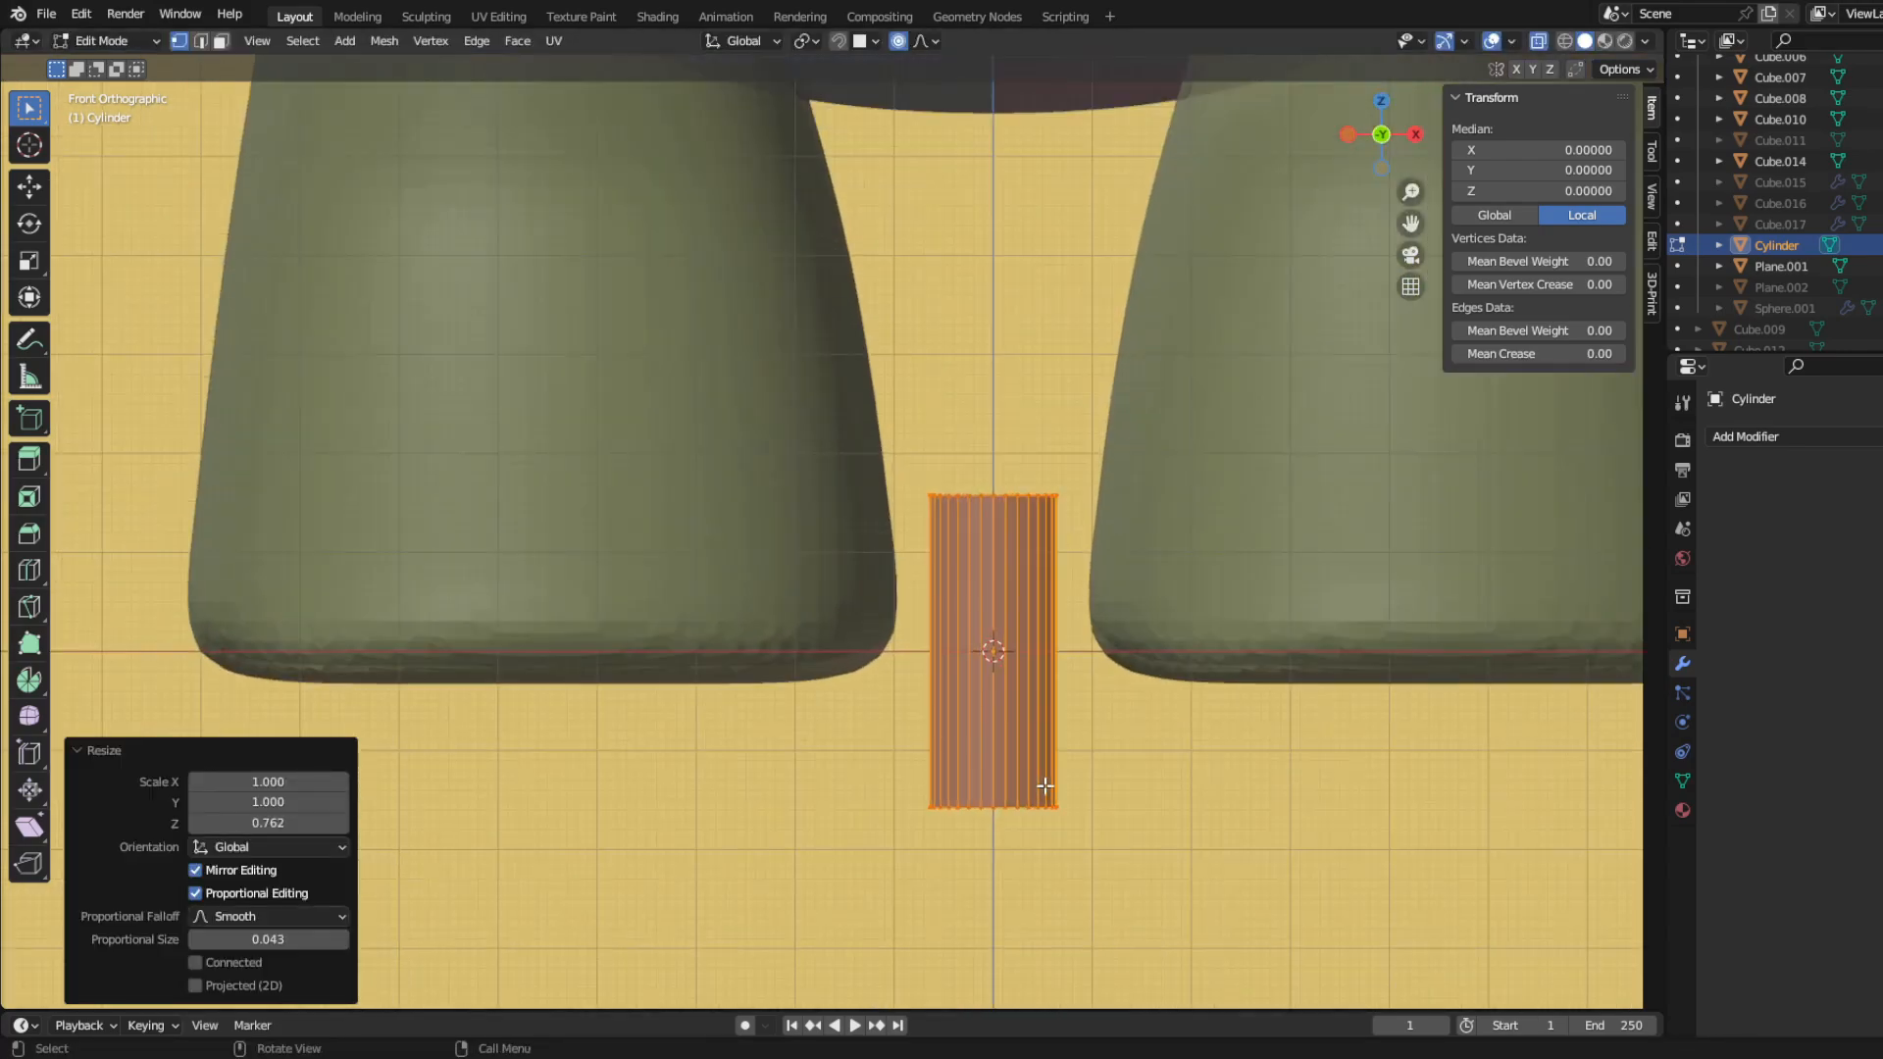
left_click_drag(789, 398, 1055, 580)
key("e")
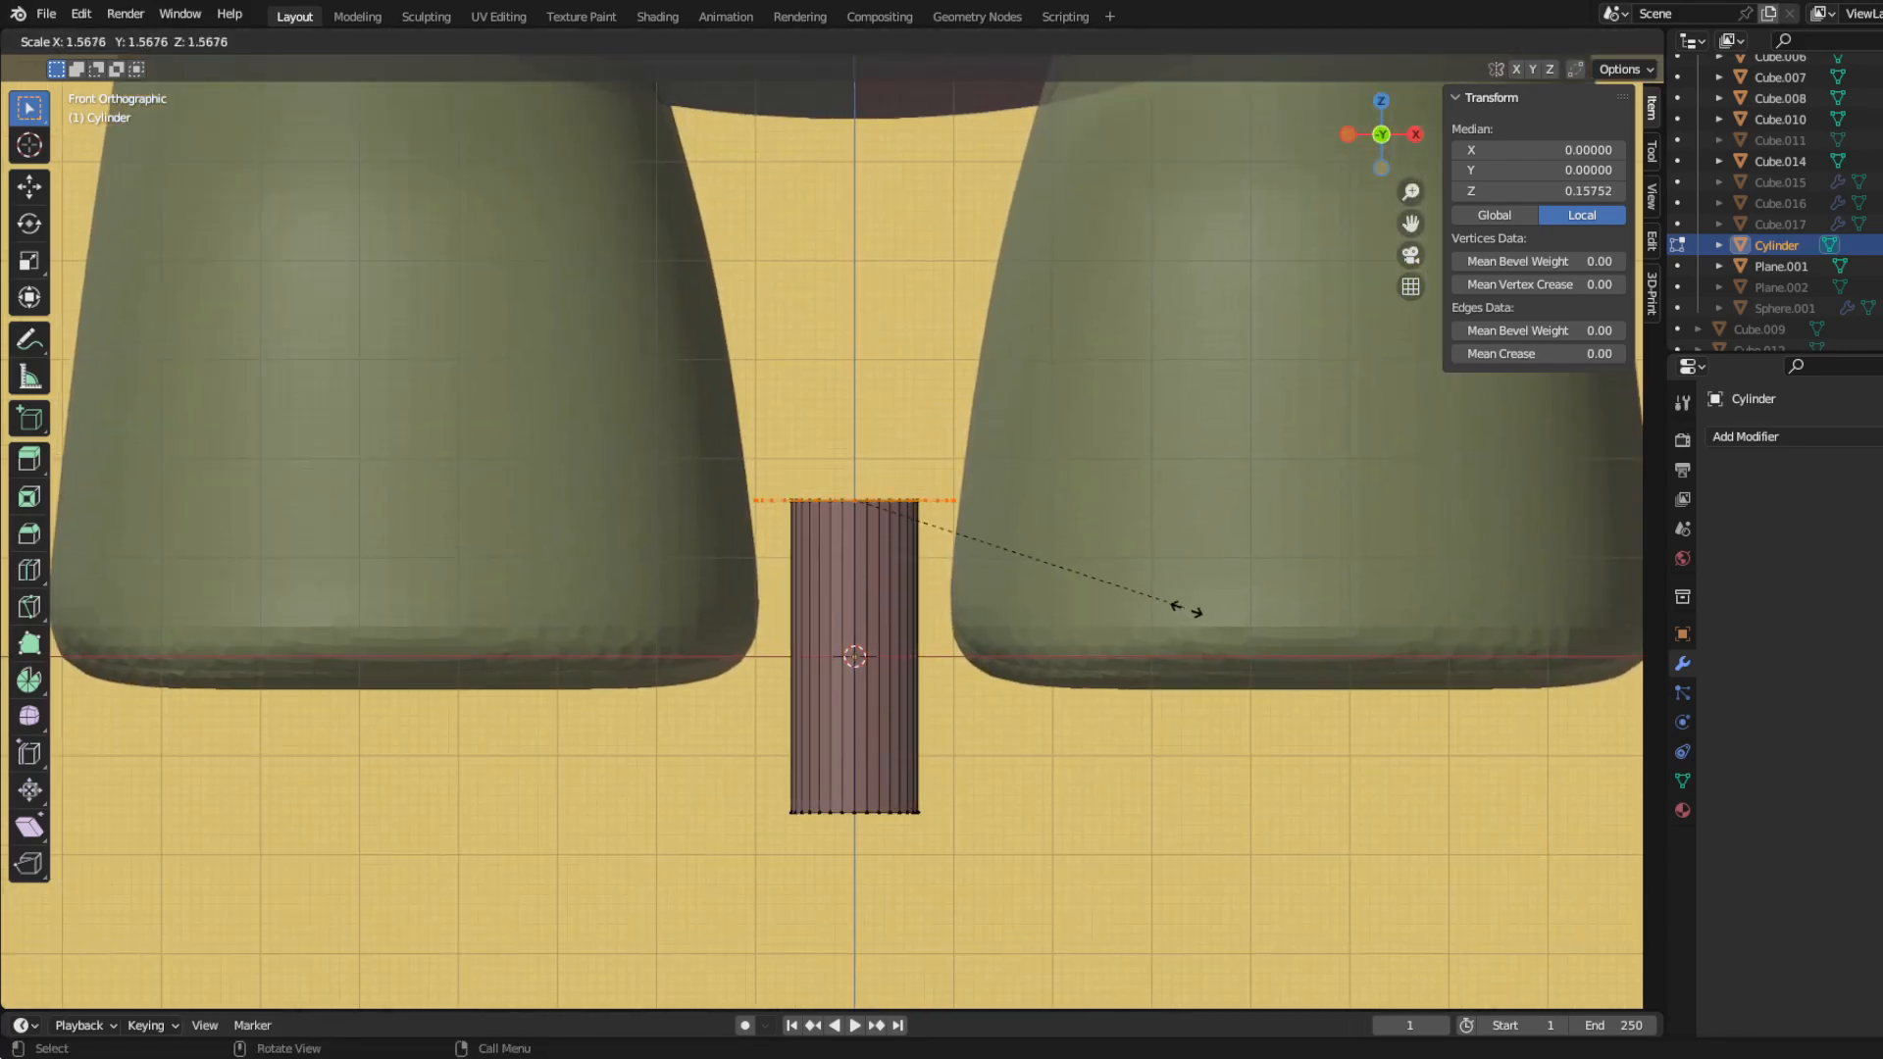
left_click(1188, 624)
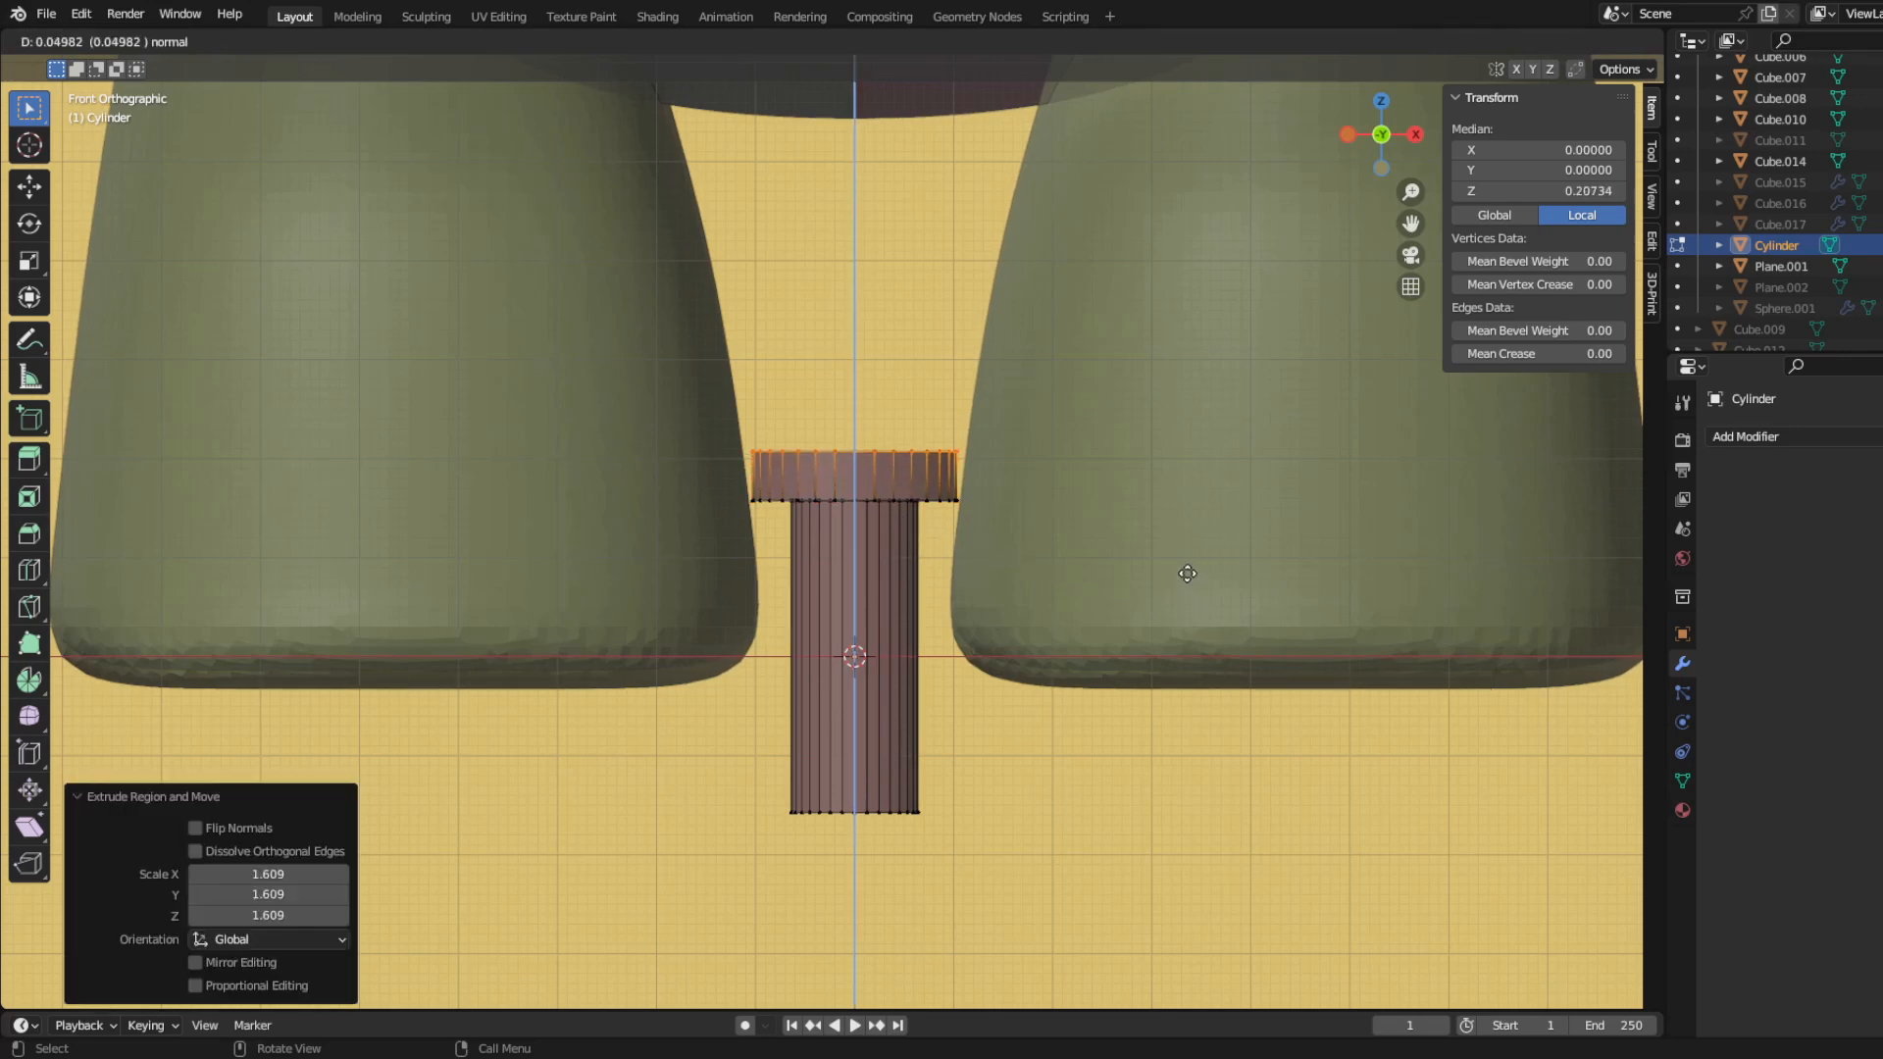
Step: Dome the top of the peg's cap with inward extrusions scaled to 0.502 and 0.373
left_click(982, 571)
left_click(958, 549)
scroll(830, 532, "down", 6)
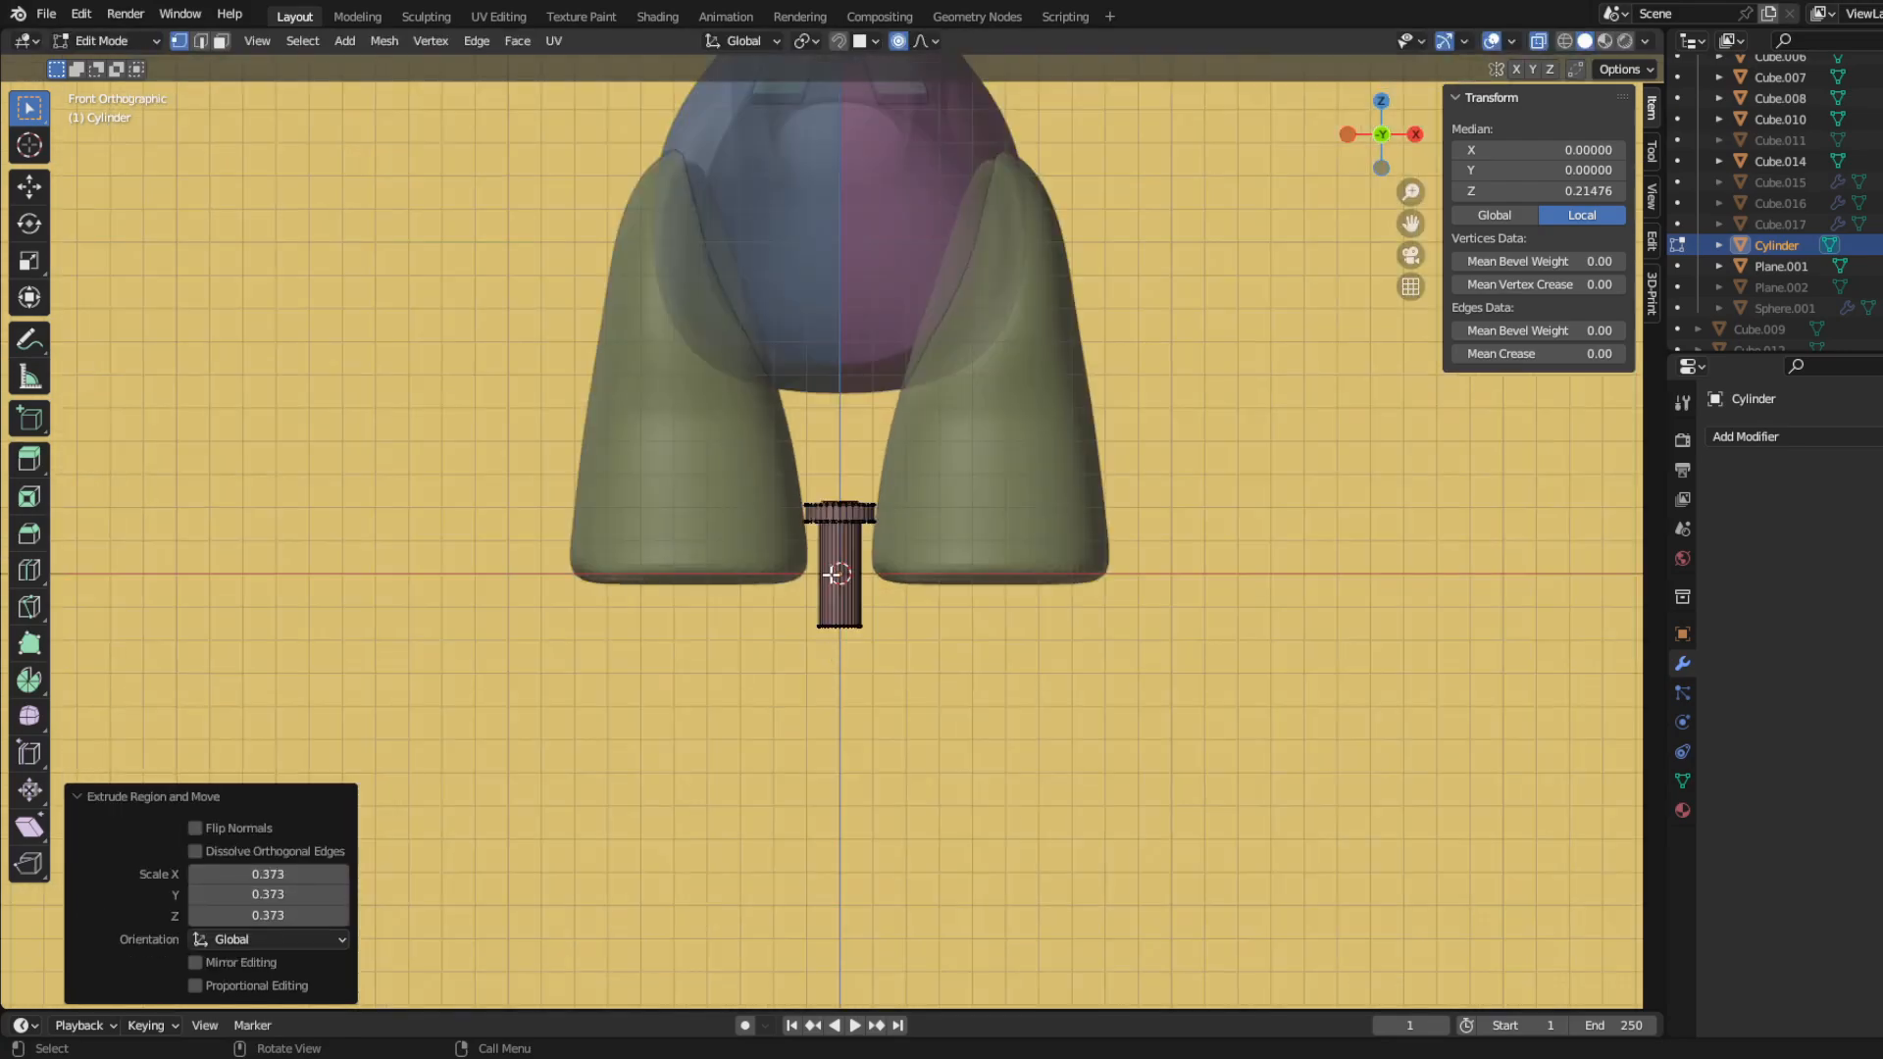
Step: Bevel the cap's upper rim with two segments and a width of about 0.011, and leave mesh editing
scroll(830, 532, "up", 9)
left_click(853, 402, "alt")
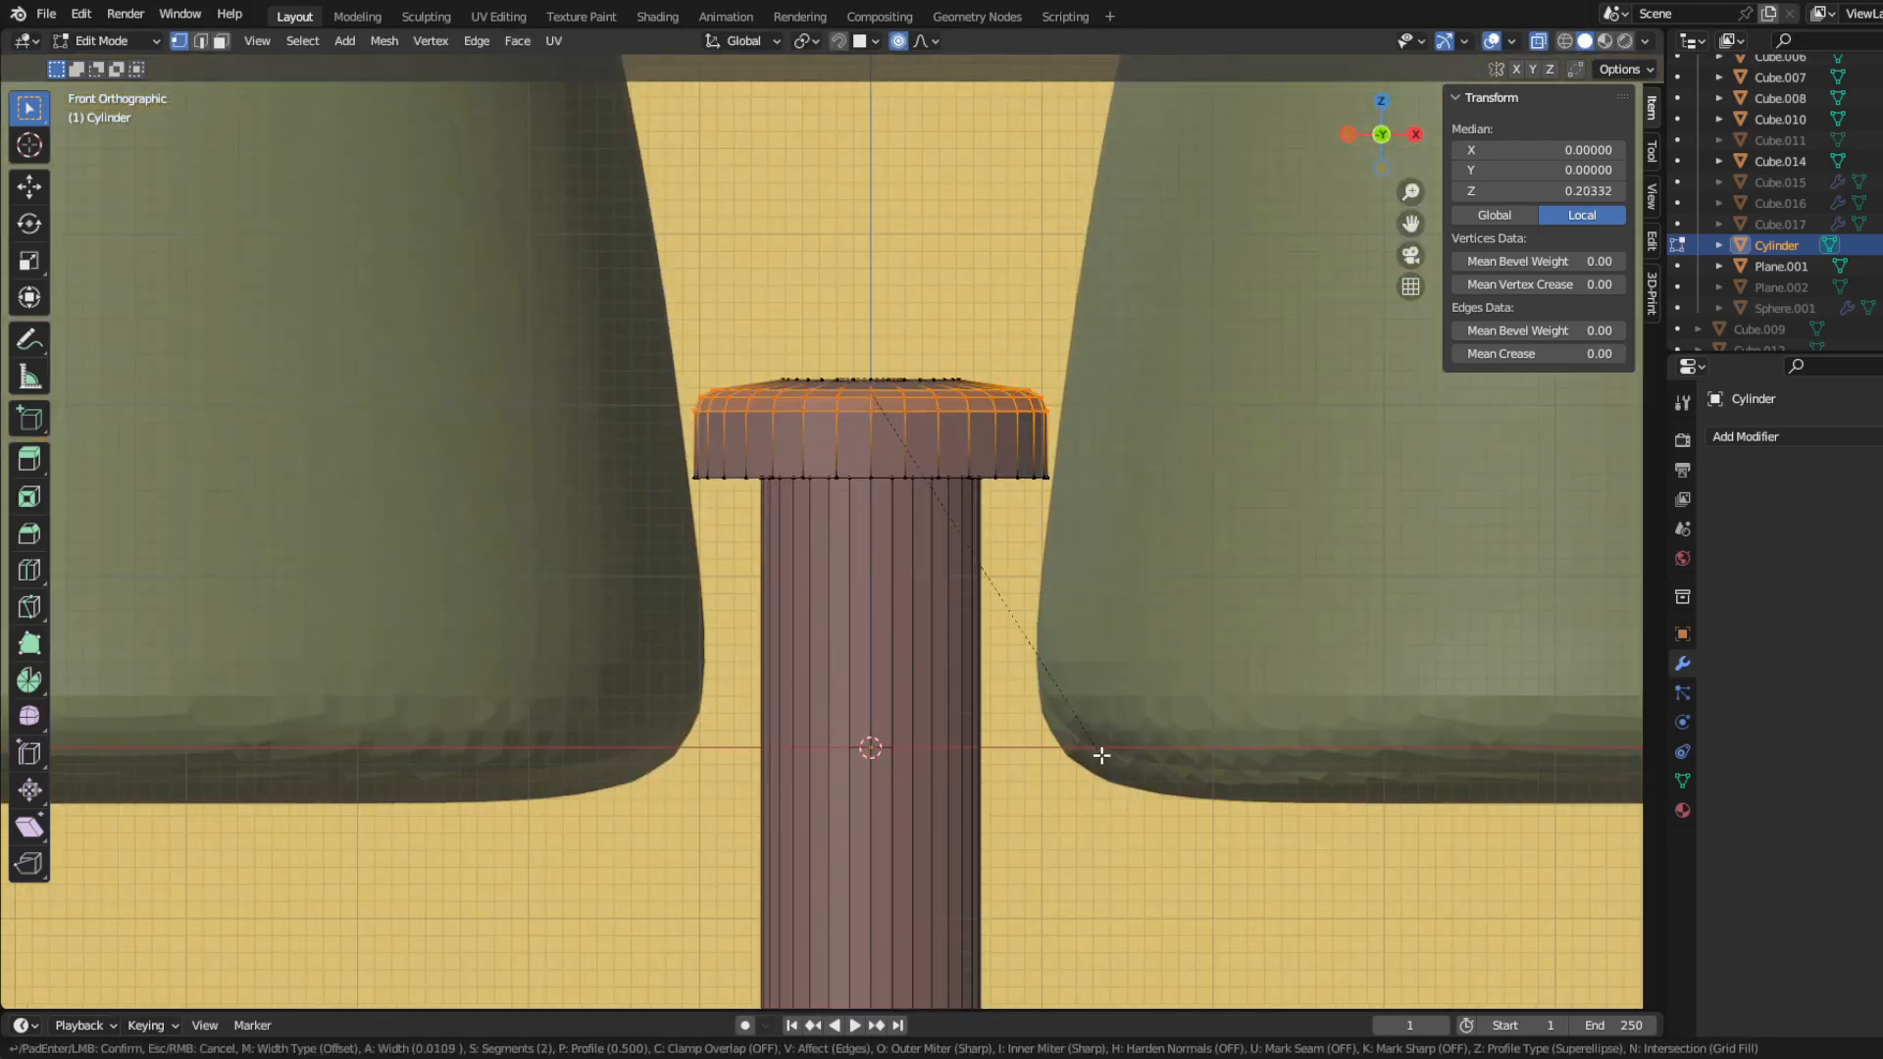
left_click(1103, 757)
left_click(719, 474)
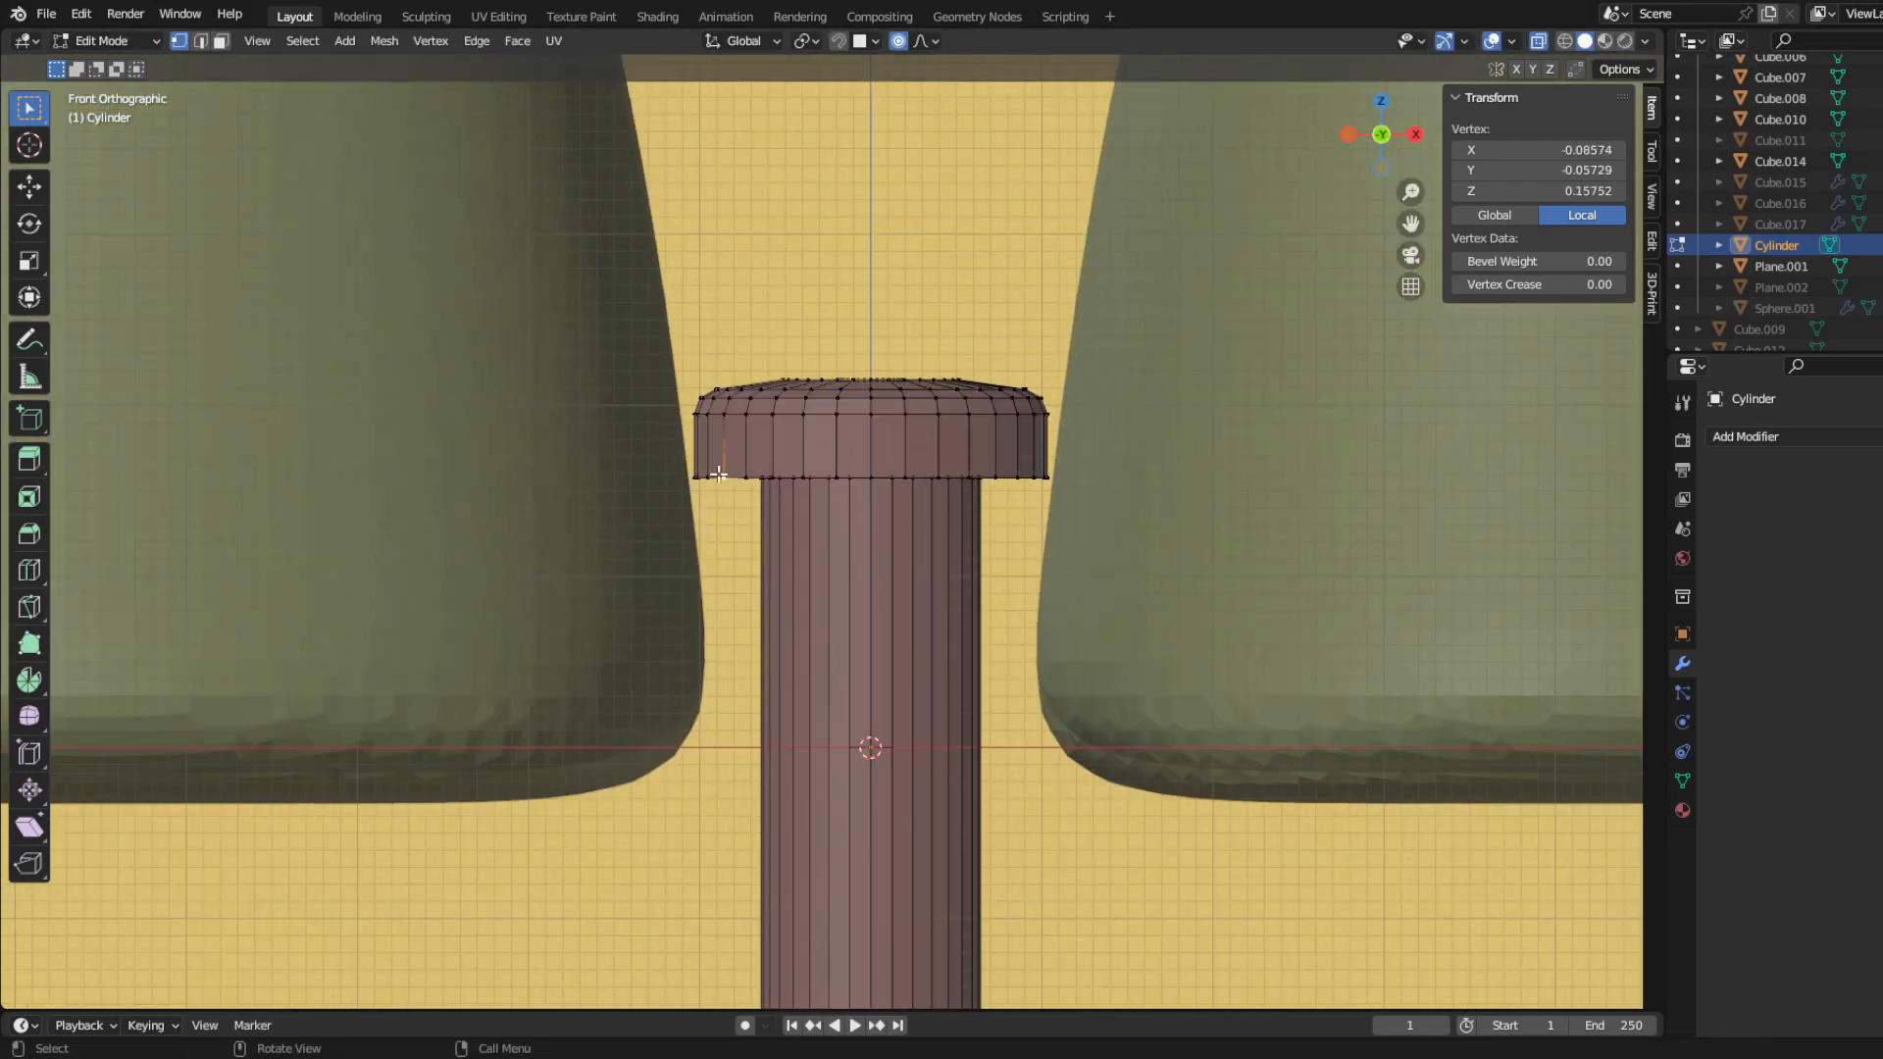
scroll(734, 476, "down", 5)
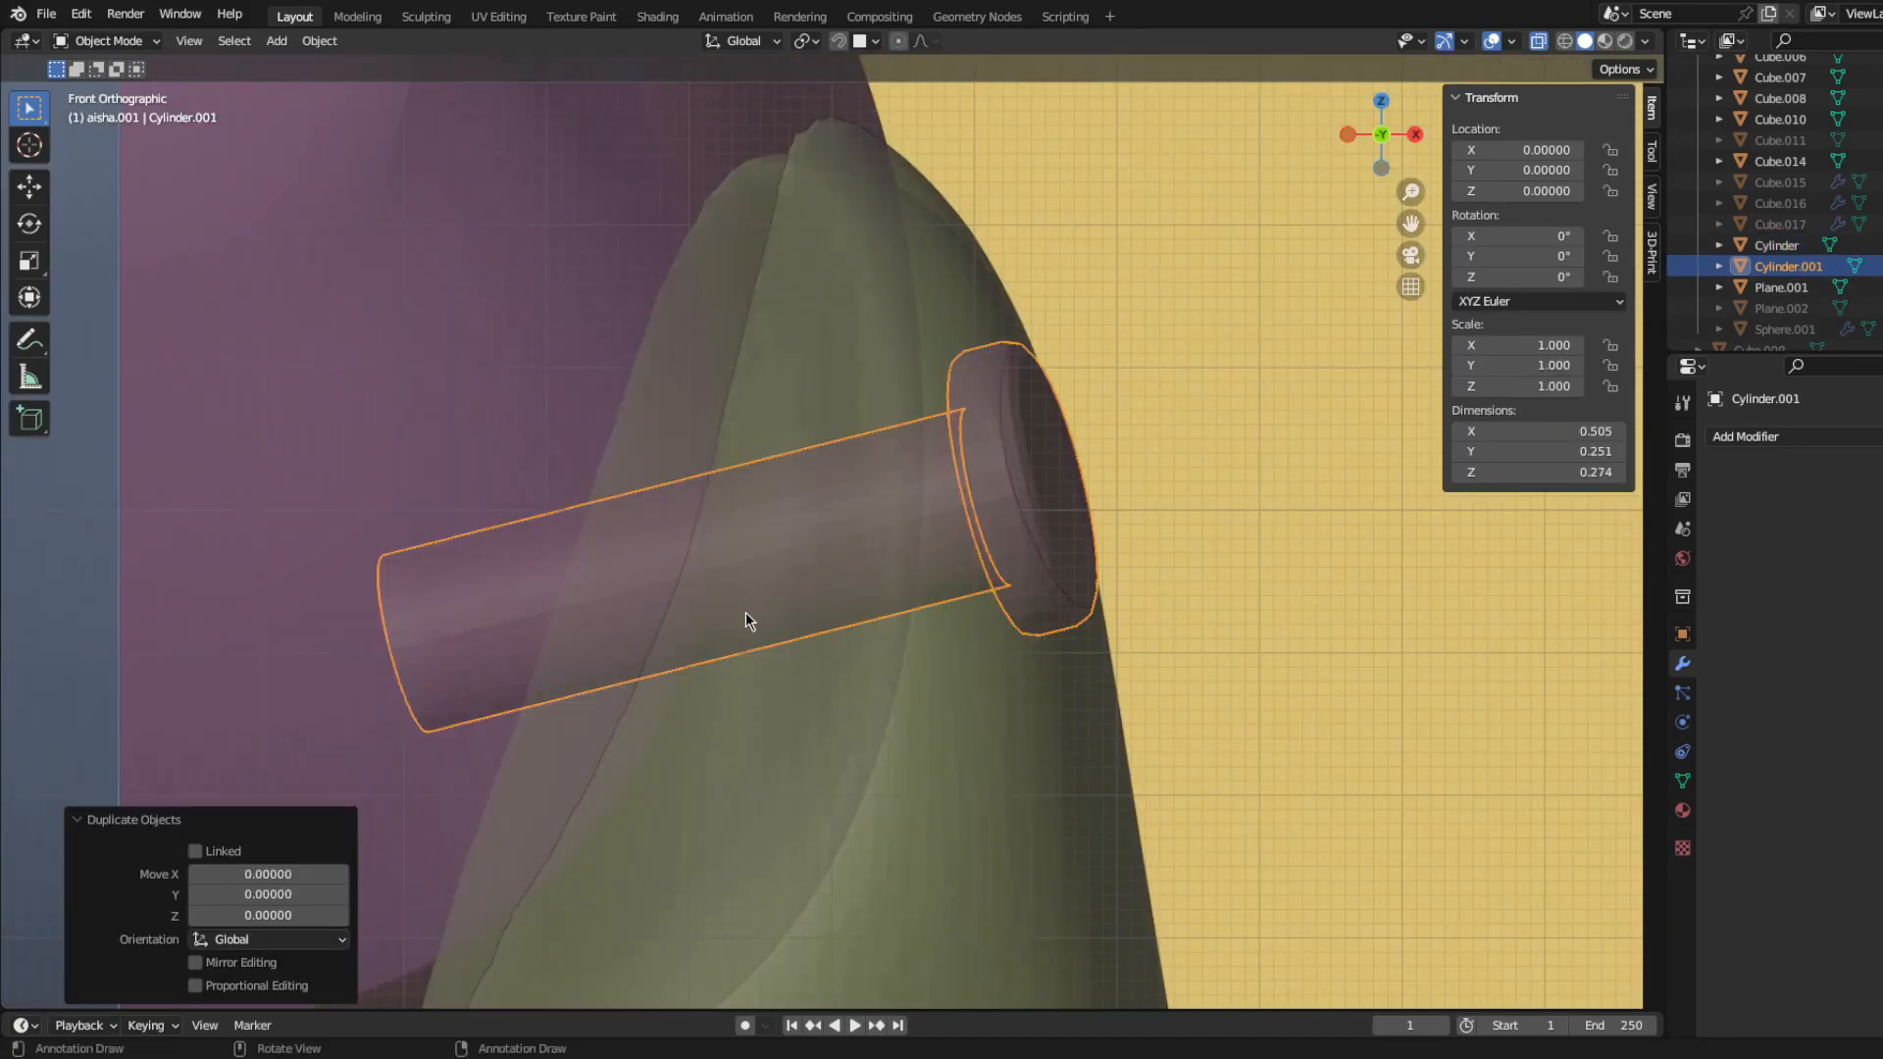
key("Tab")
Step: Position the peg through the front leg's shoulder at a tilt and enlarge its duplicate by about 1.17
key("g")
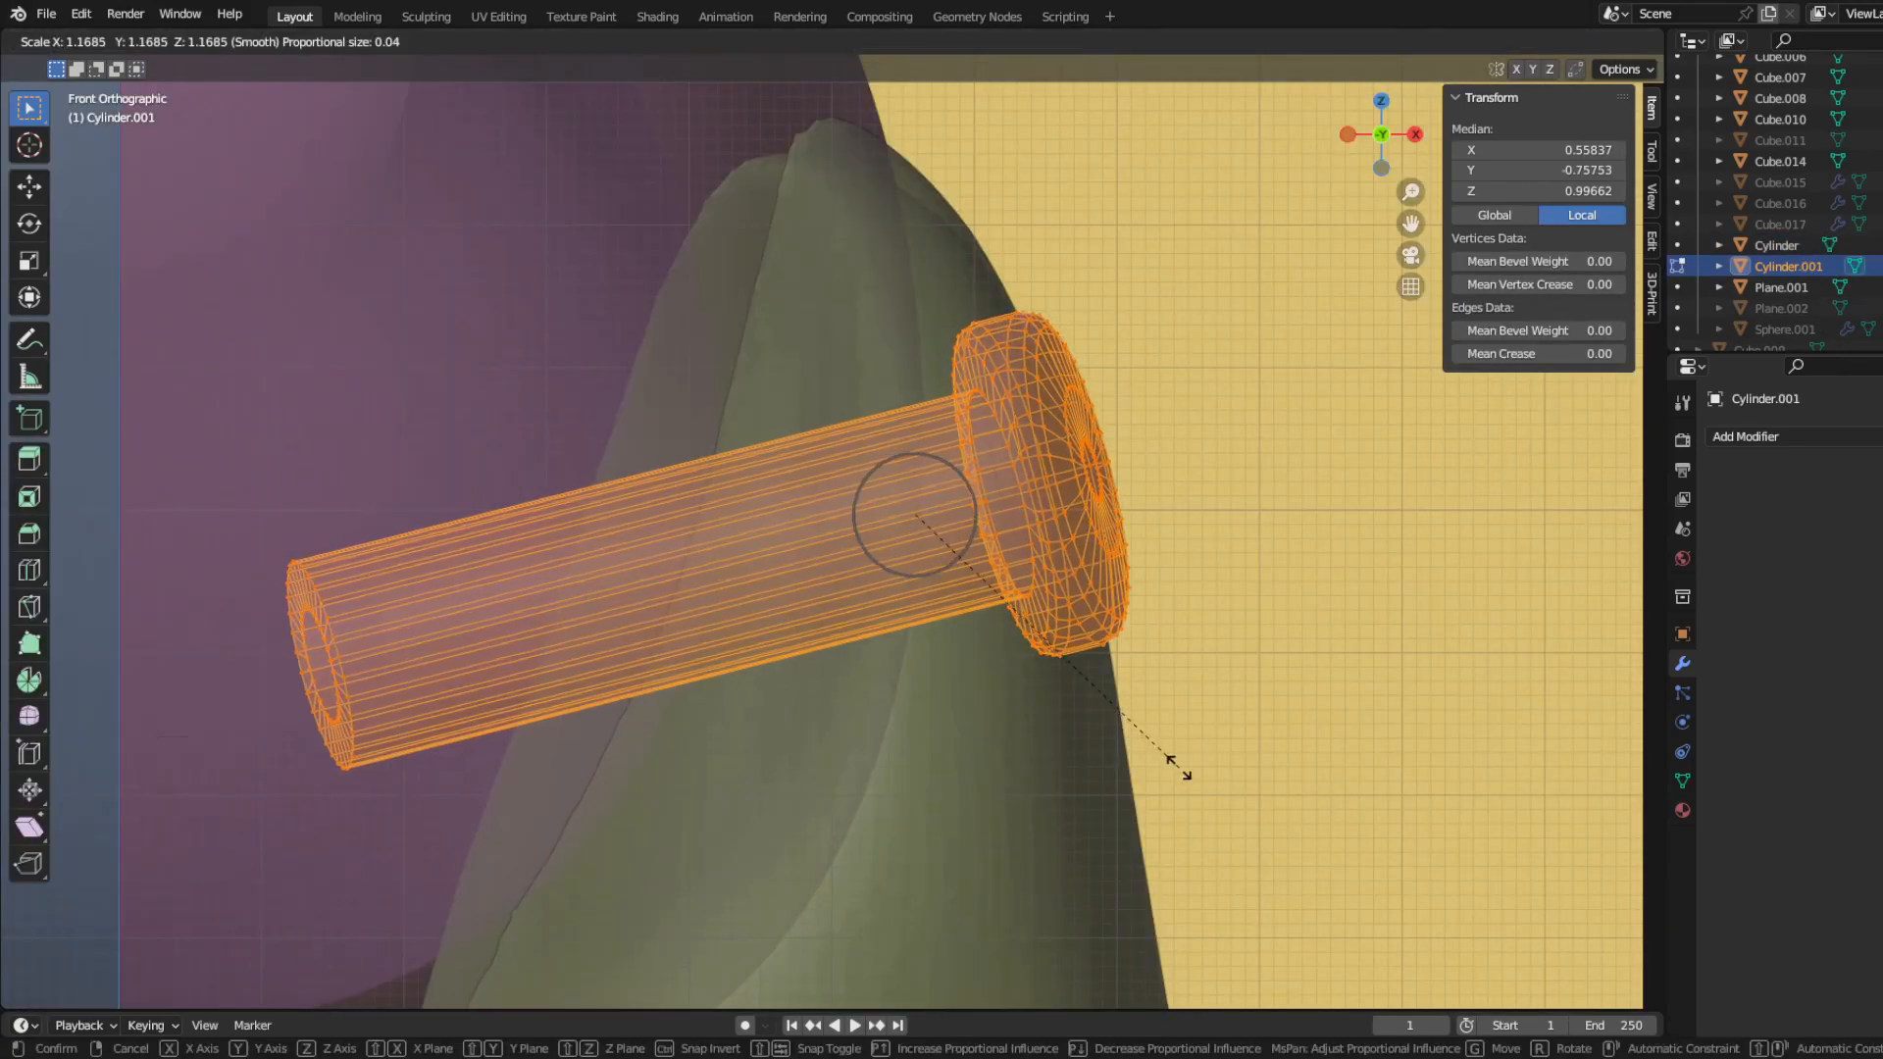
left_click(1156, 769)
middle_click_drag(1157, 769, 1099, 730)
key("Tab")
scroll(912, 784, "up", 2)
scroll(838, 766, "down", 1)
middle_click_drag(726, 762, 780, 712, "shift")
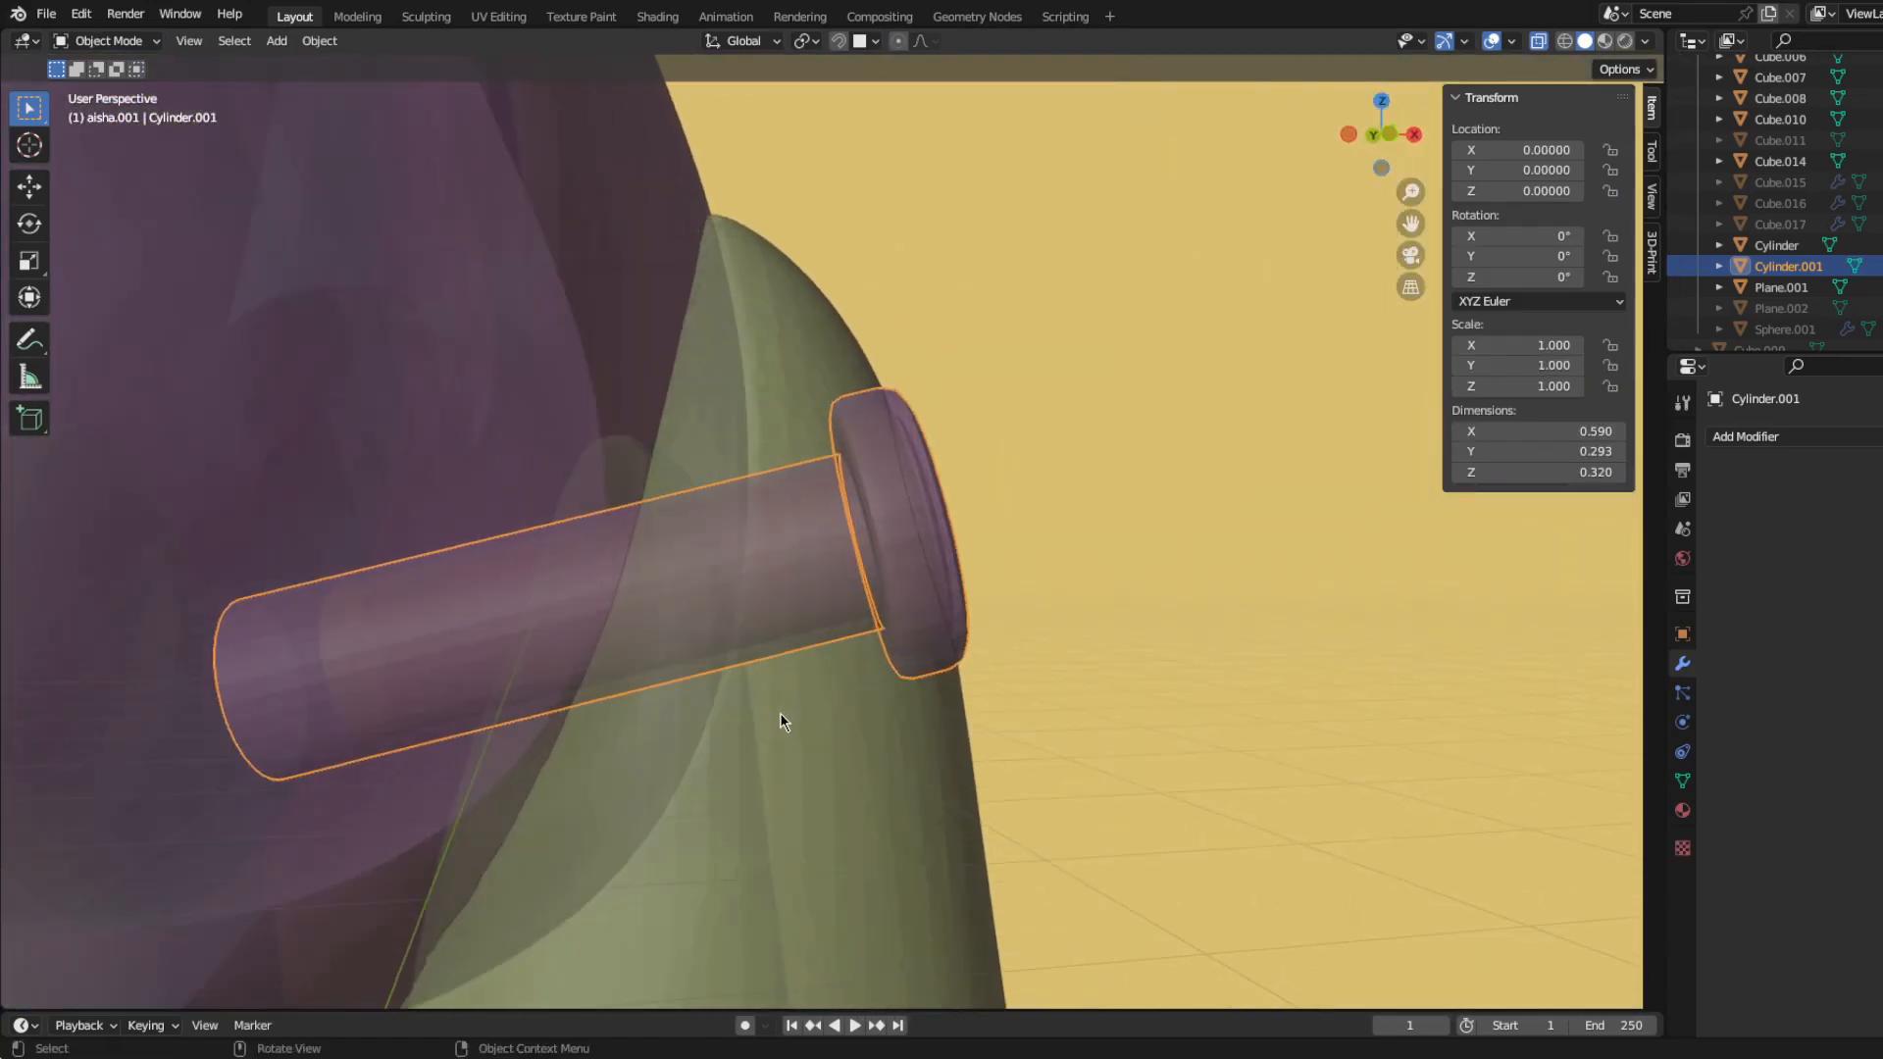
Step: Try scaling the enlarged peg copy by 1.023 and nudging it against the shoulder in the front view
key("KP_1")
scroll(779, 712, "up", 5)
key("ctrl+Tab")
left_click(897, 721)
scroll(1084, 797, "down", 2)
key("s")
left_click(1108, 812)
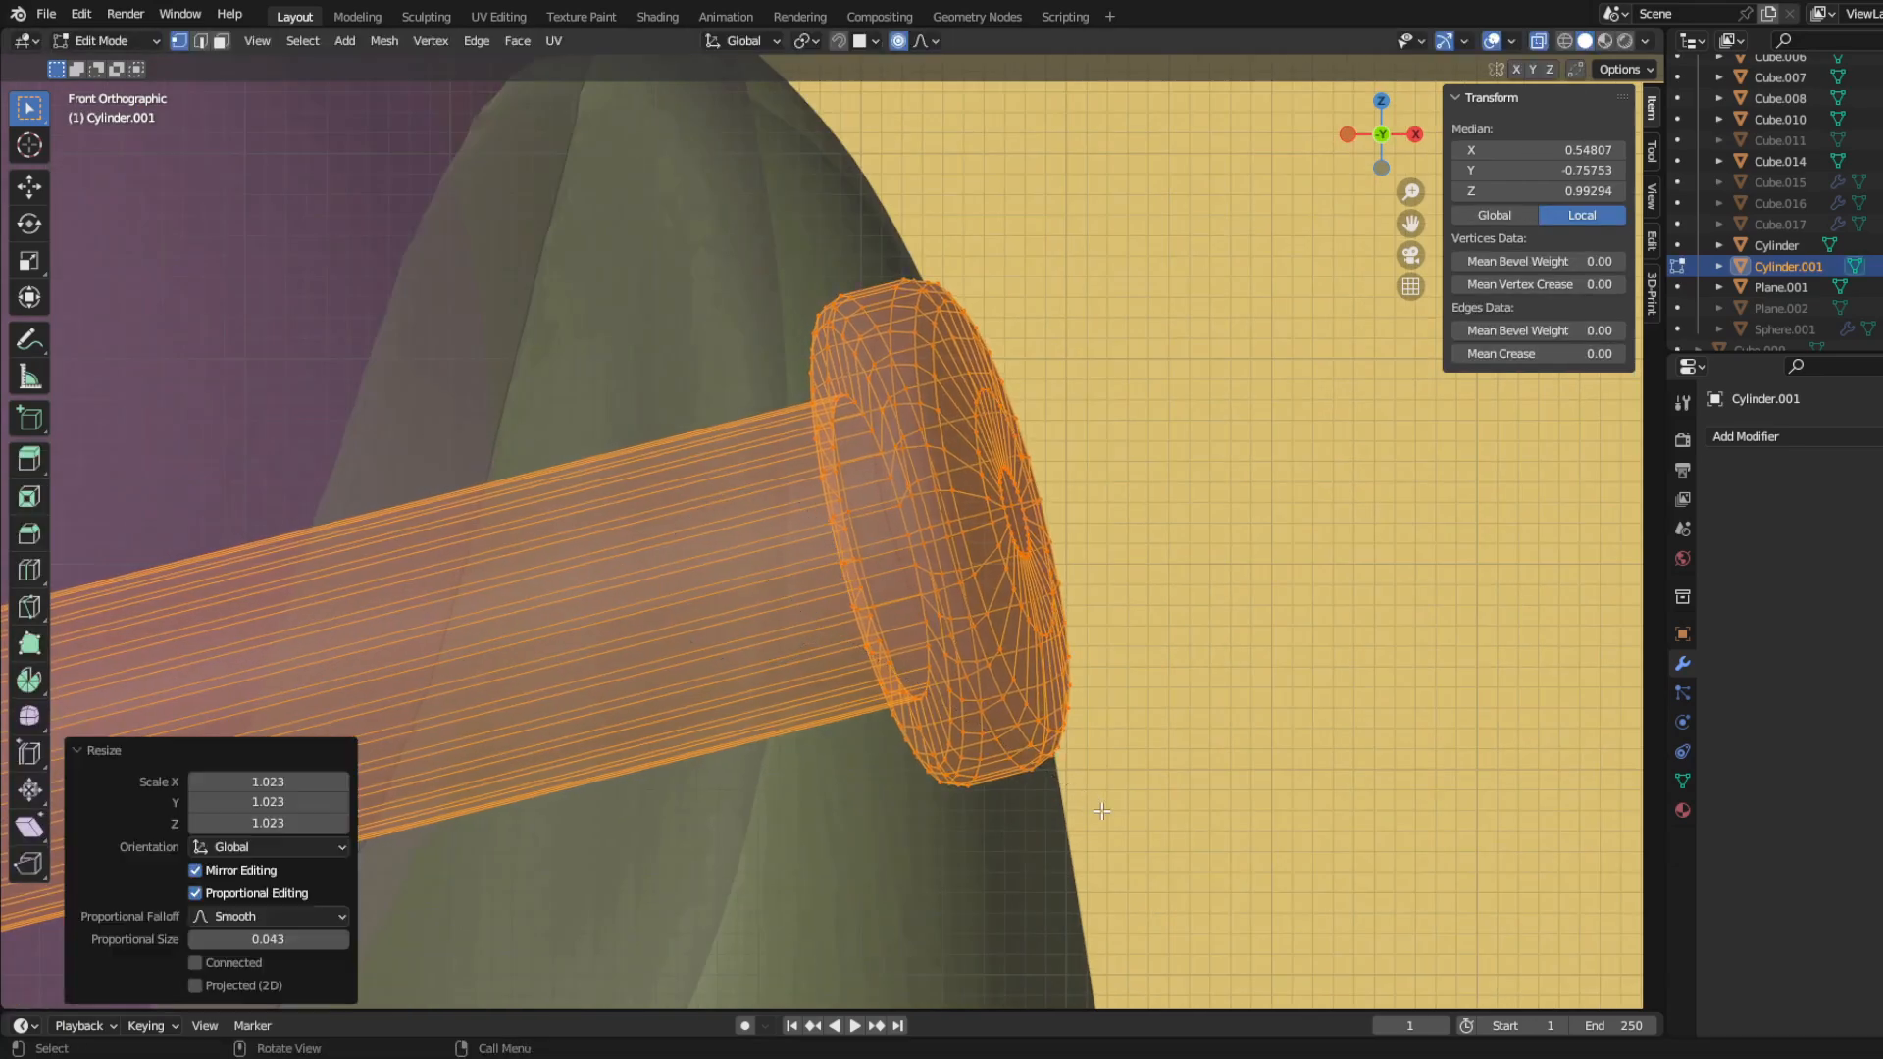
key("g")
left_click(1089, 811)
Step: Undo the last adjustments to the enlarged peg copy
key("ctrl+Tab")
left_click(888, 792)
middle_click_drag(740, 778, 765, 812)
key("ctrl+z")
key("ctrl+z")
key("ctrl+z")
key("ctrl+z")
Step: Add a Boolean modifier to the legs with the enlarged shoulder peg Cylinder.001 as its object
middle_click_drag(530, 720, 568, 681)
left_click(568, 681)
key("KP_1")
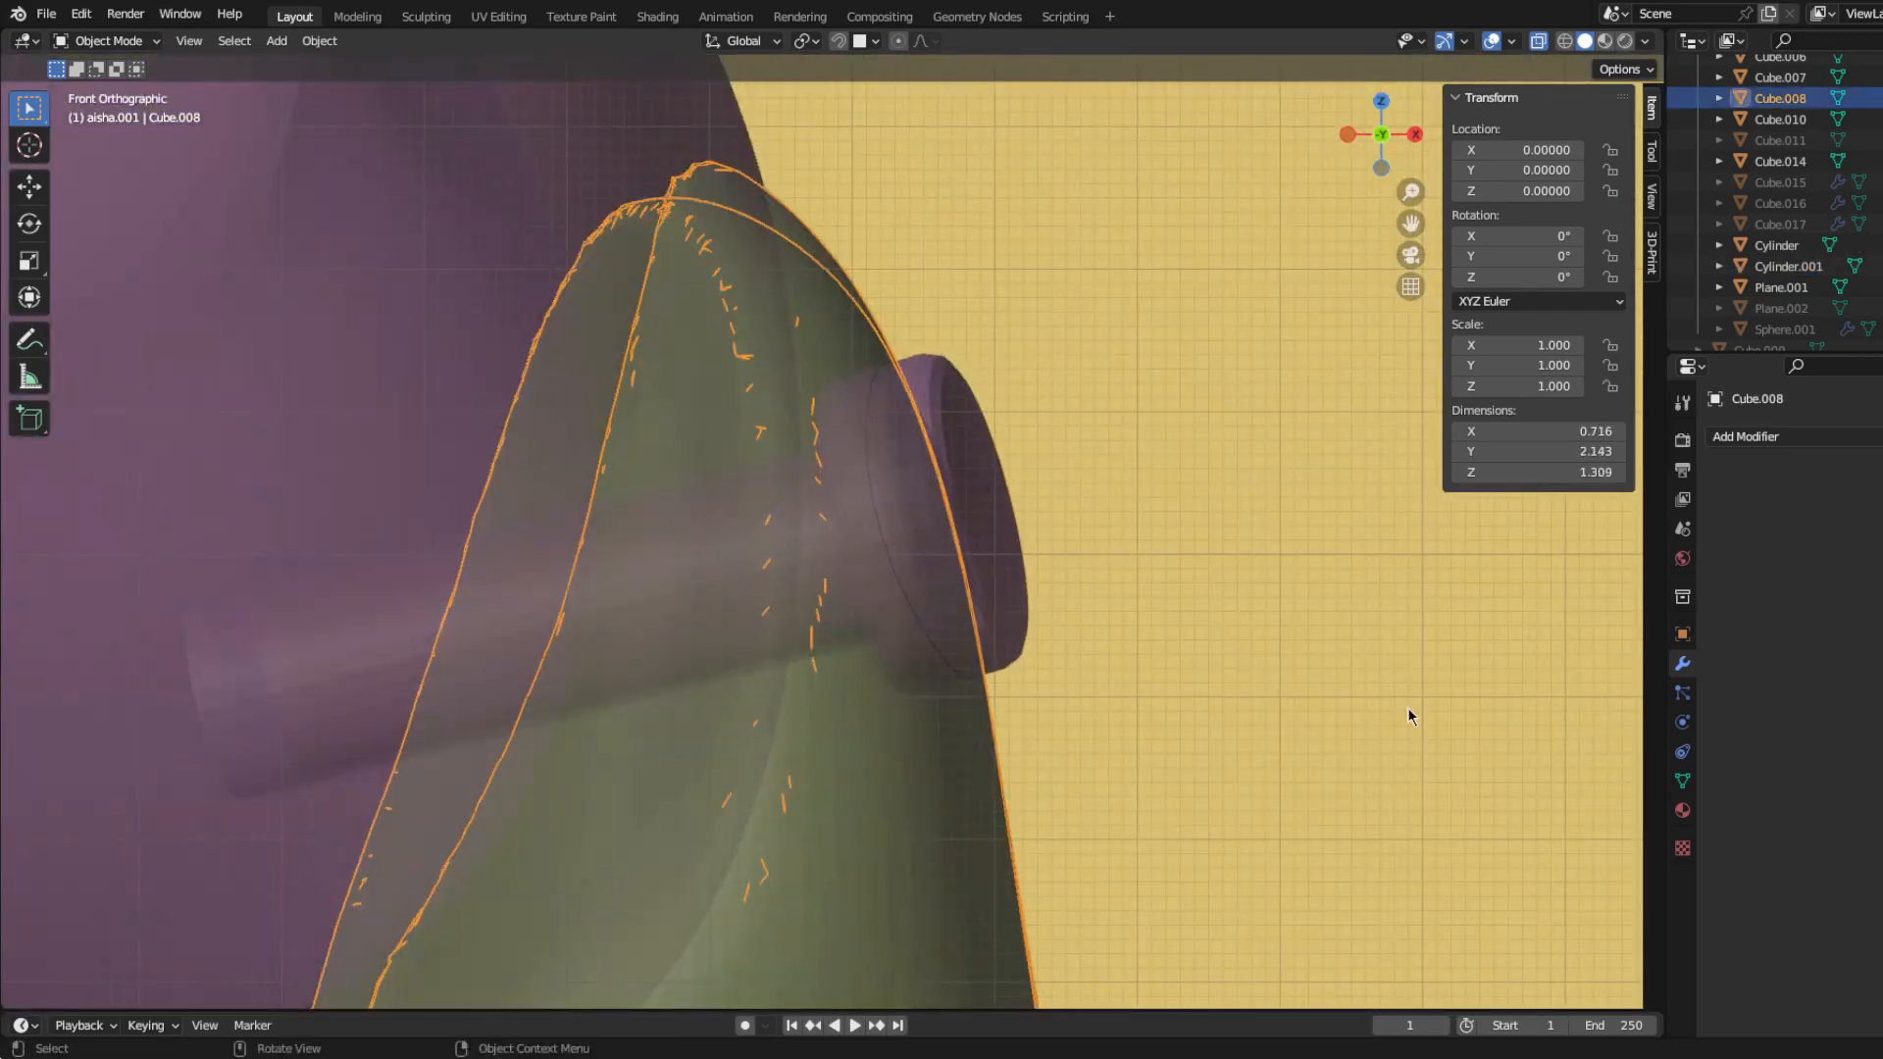
left_click(1734, 438)
left_click(1648, 540)
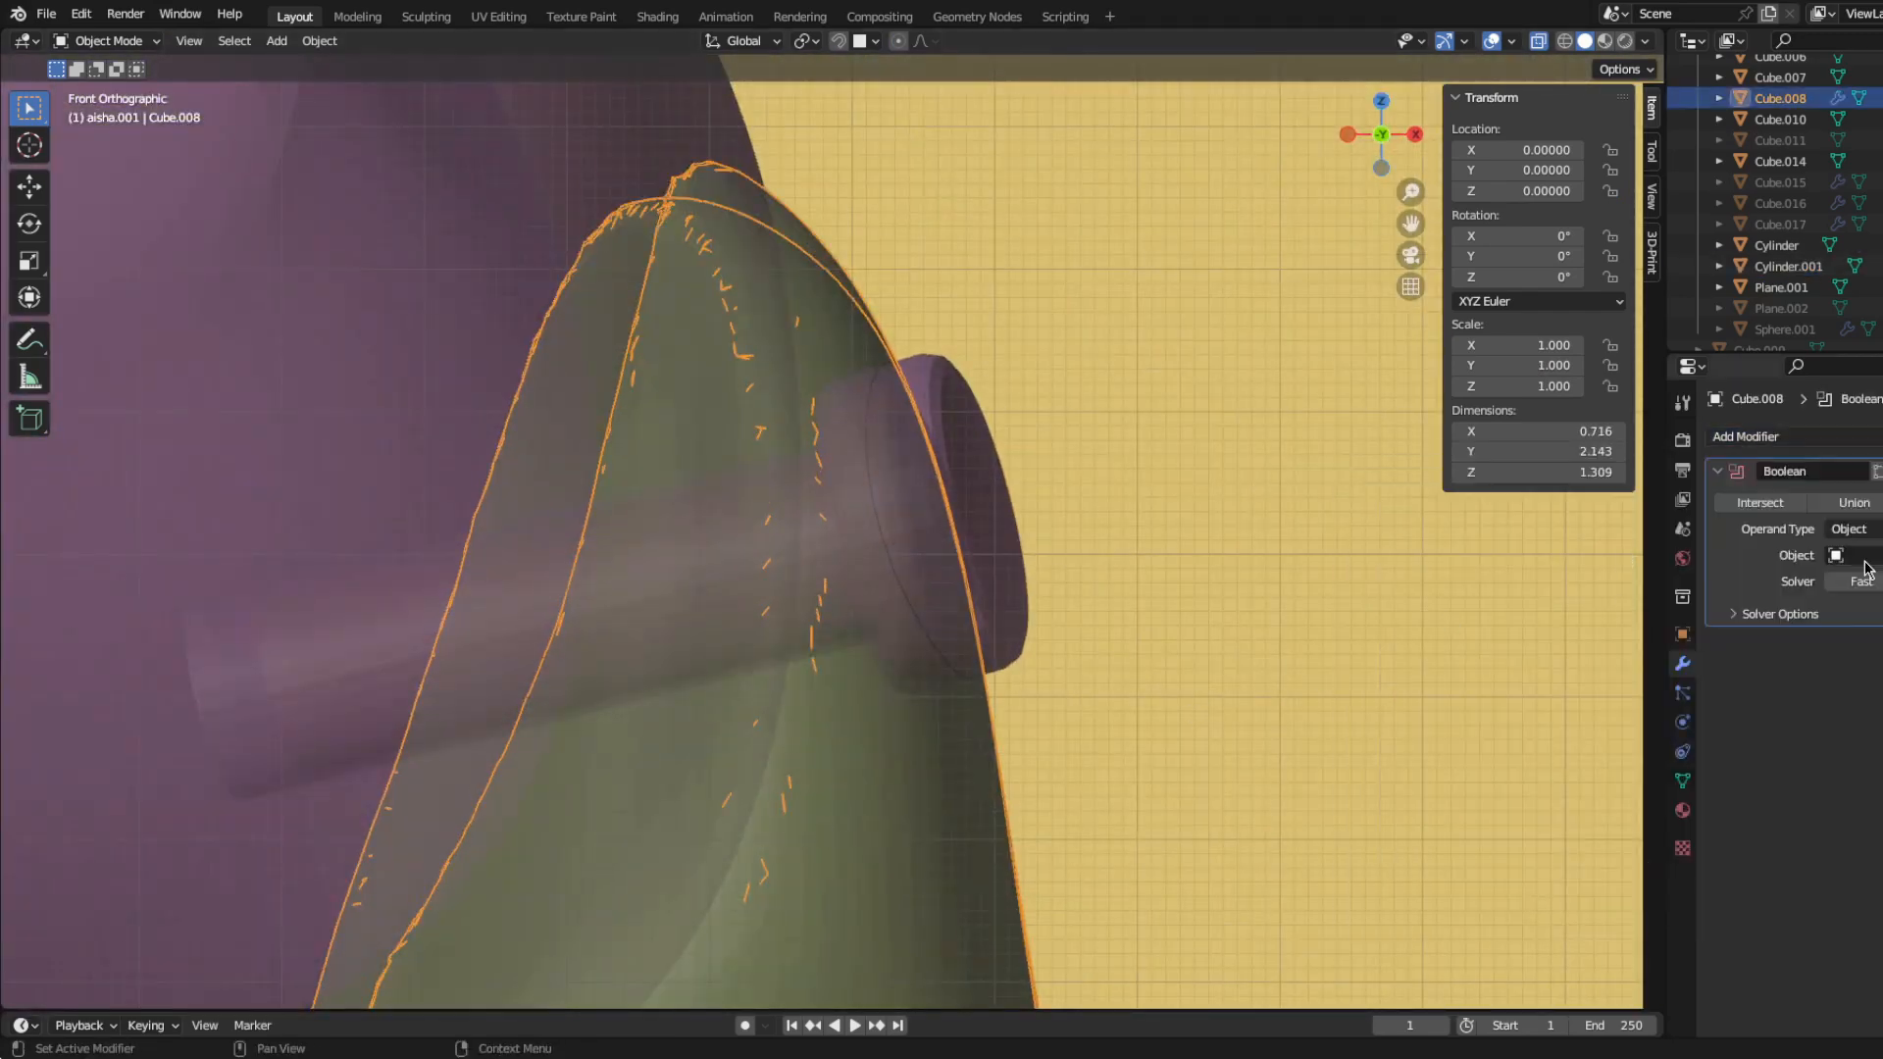
left_click(1015, 657)
Step: Hide the enlarged peg to inspect the shoulder hole, restore its visibility and save the file
left_click(1009, 659)
key("h")
middle_click_drag(1009, 661, 823, 814)
key("KP_3")
key("alt+h")
key("ctrl+s")
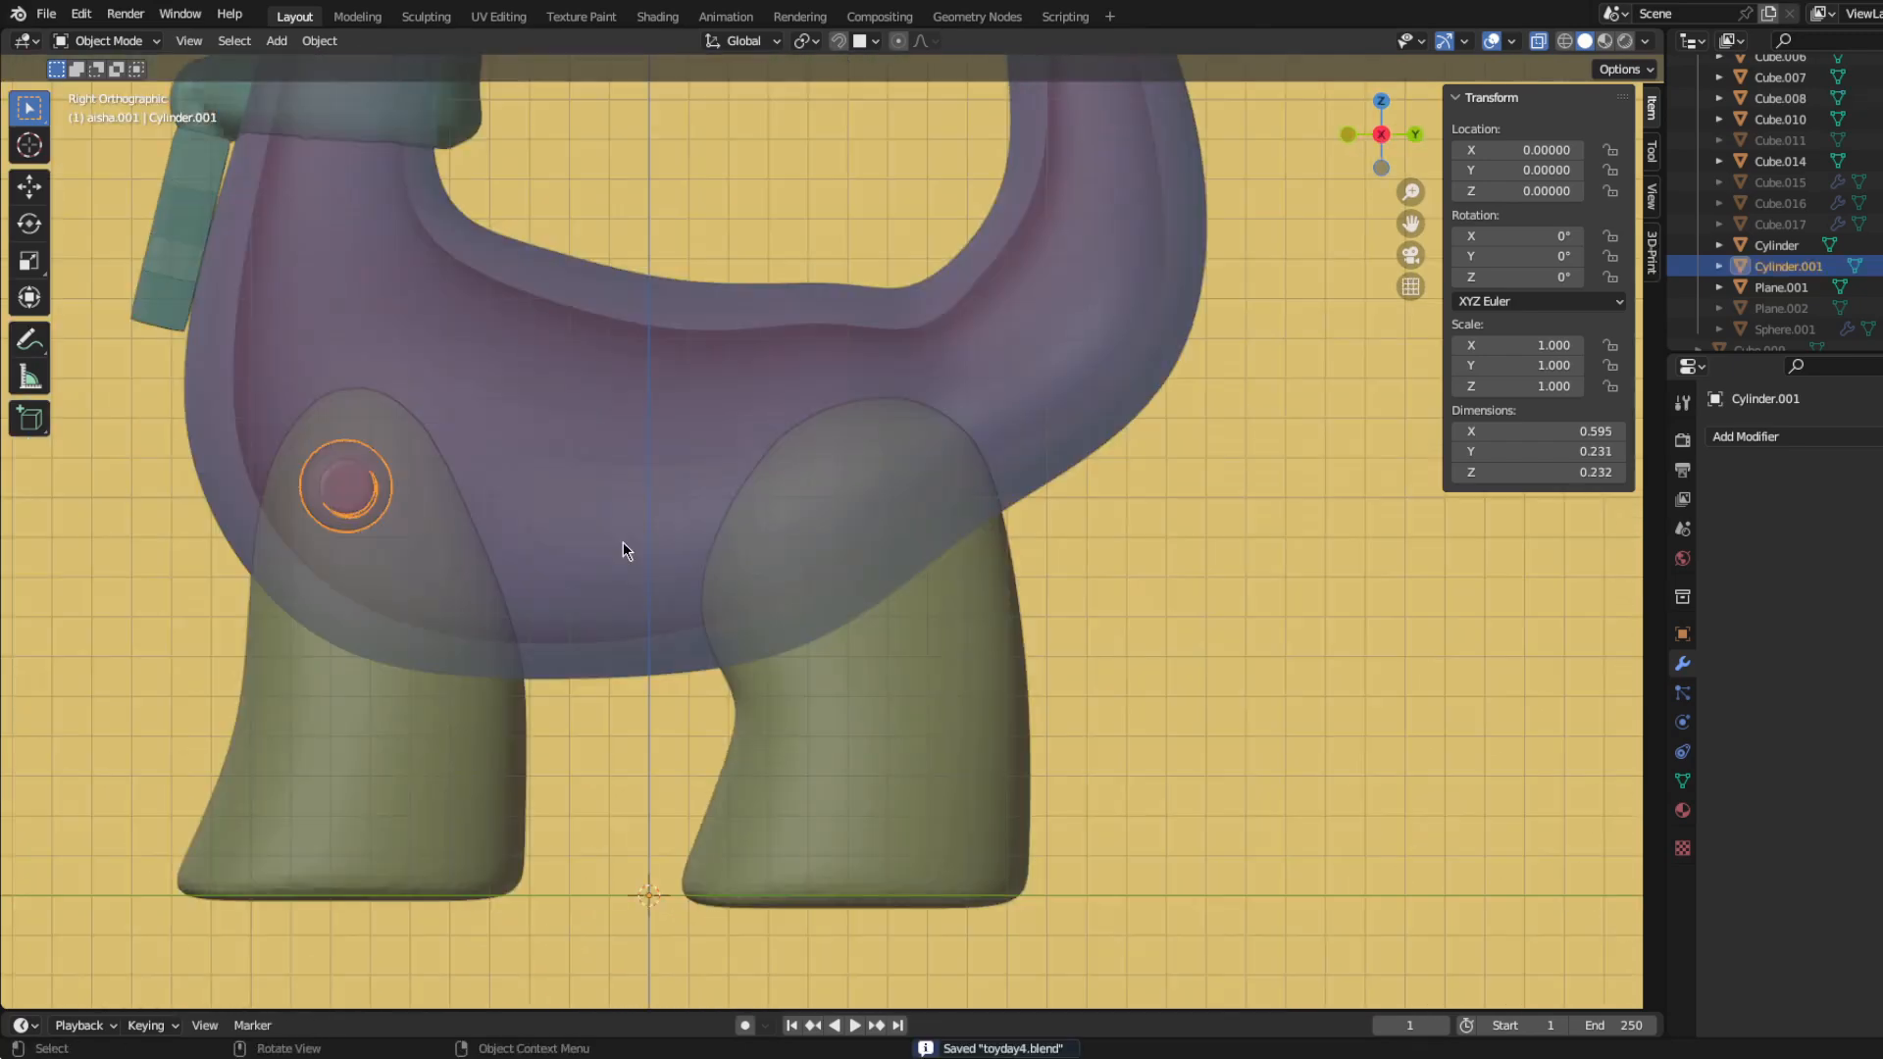
Step: Move both pegs together from the front leg to the hind leg, 1.329 along Y in the side view
scroll(345, 494, "down", 4)
key("ctrl+Tab")
left_click(503, 497)
key("g")
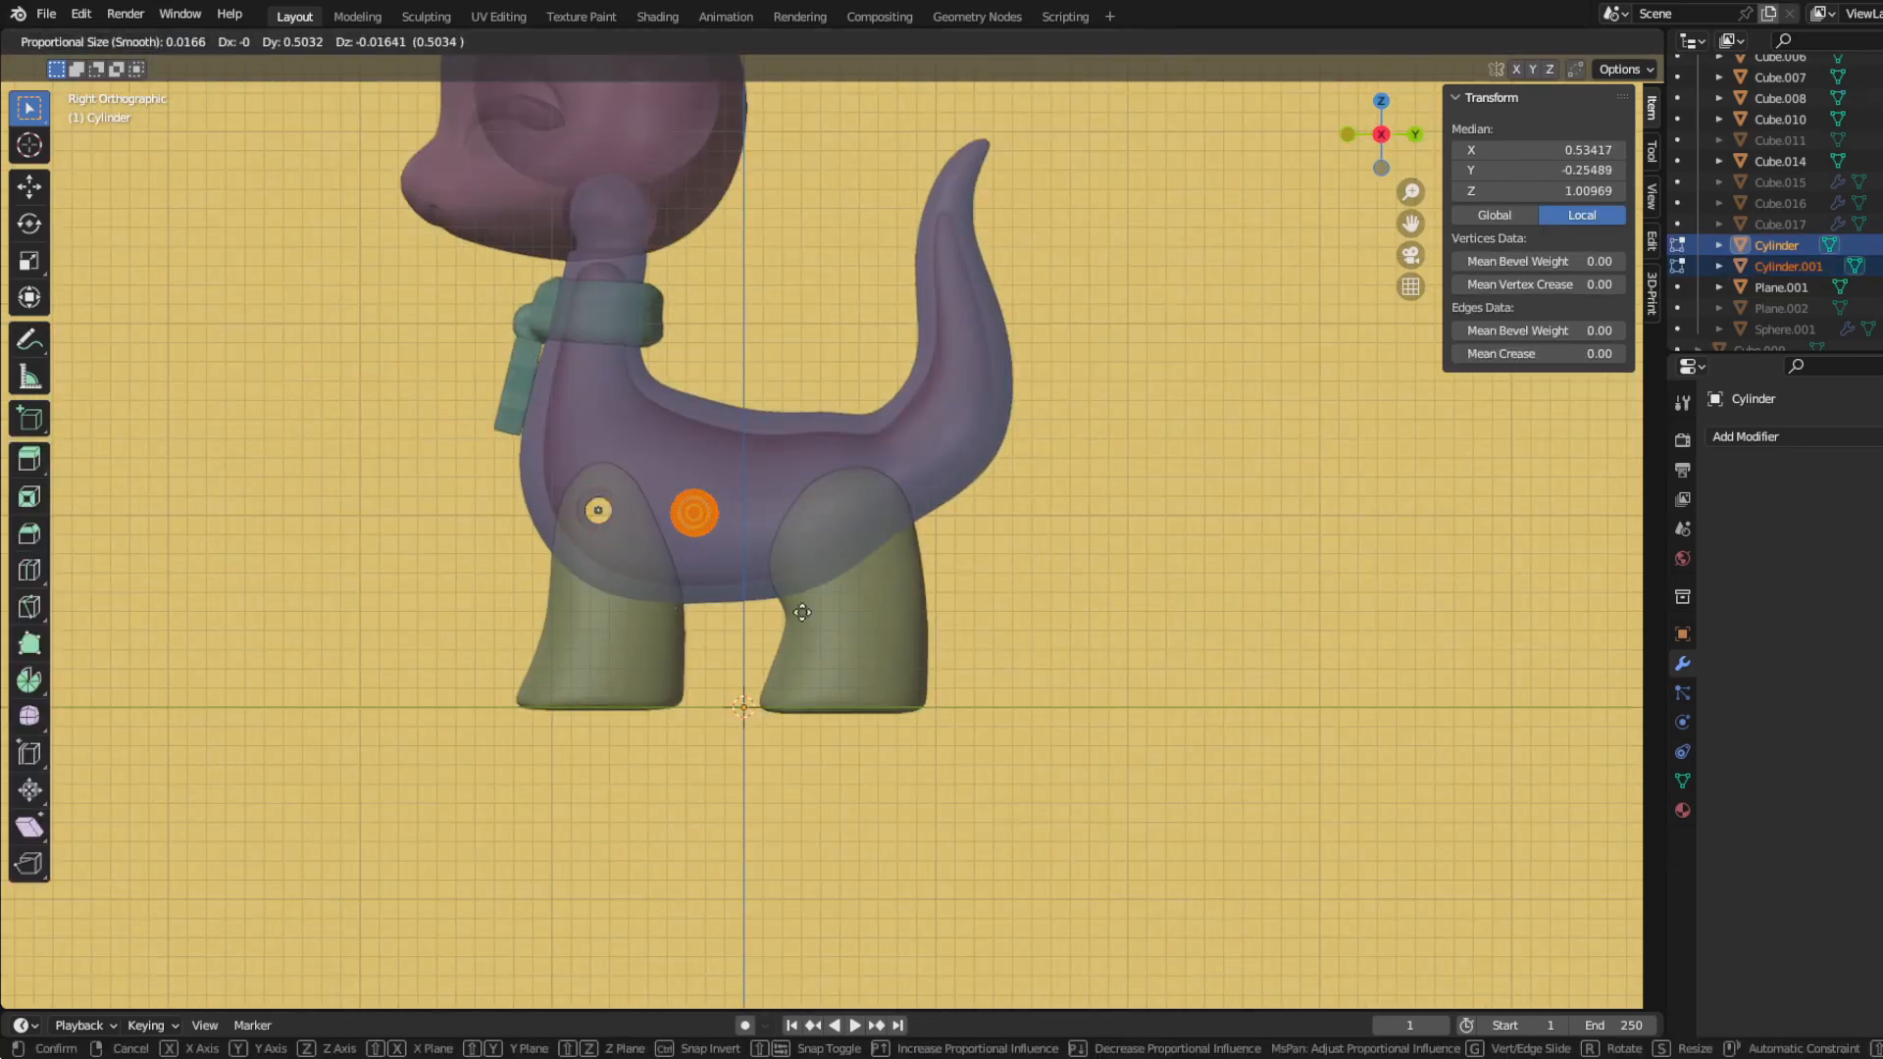
left_click(920, 606)
scroll(509, 602, "up", 3)
middle_click_drag(509, 602, 571, 605)
Step: Raise both pegs 0.071 into the hind leg's hip and fit them to the leg in the back view
key("KP_3")
key("g")
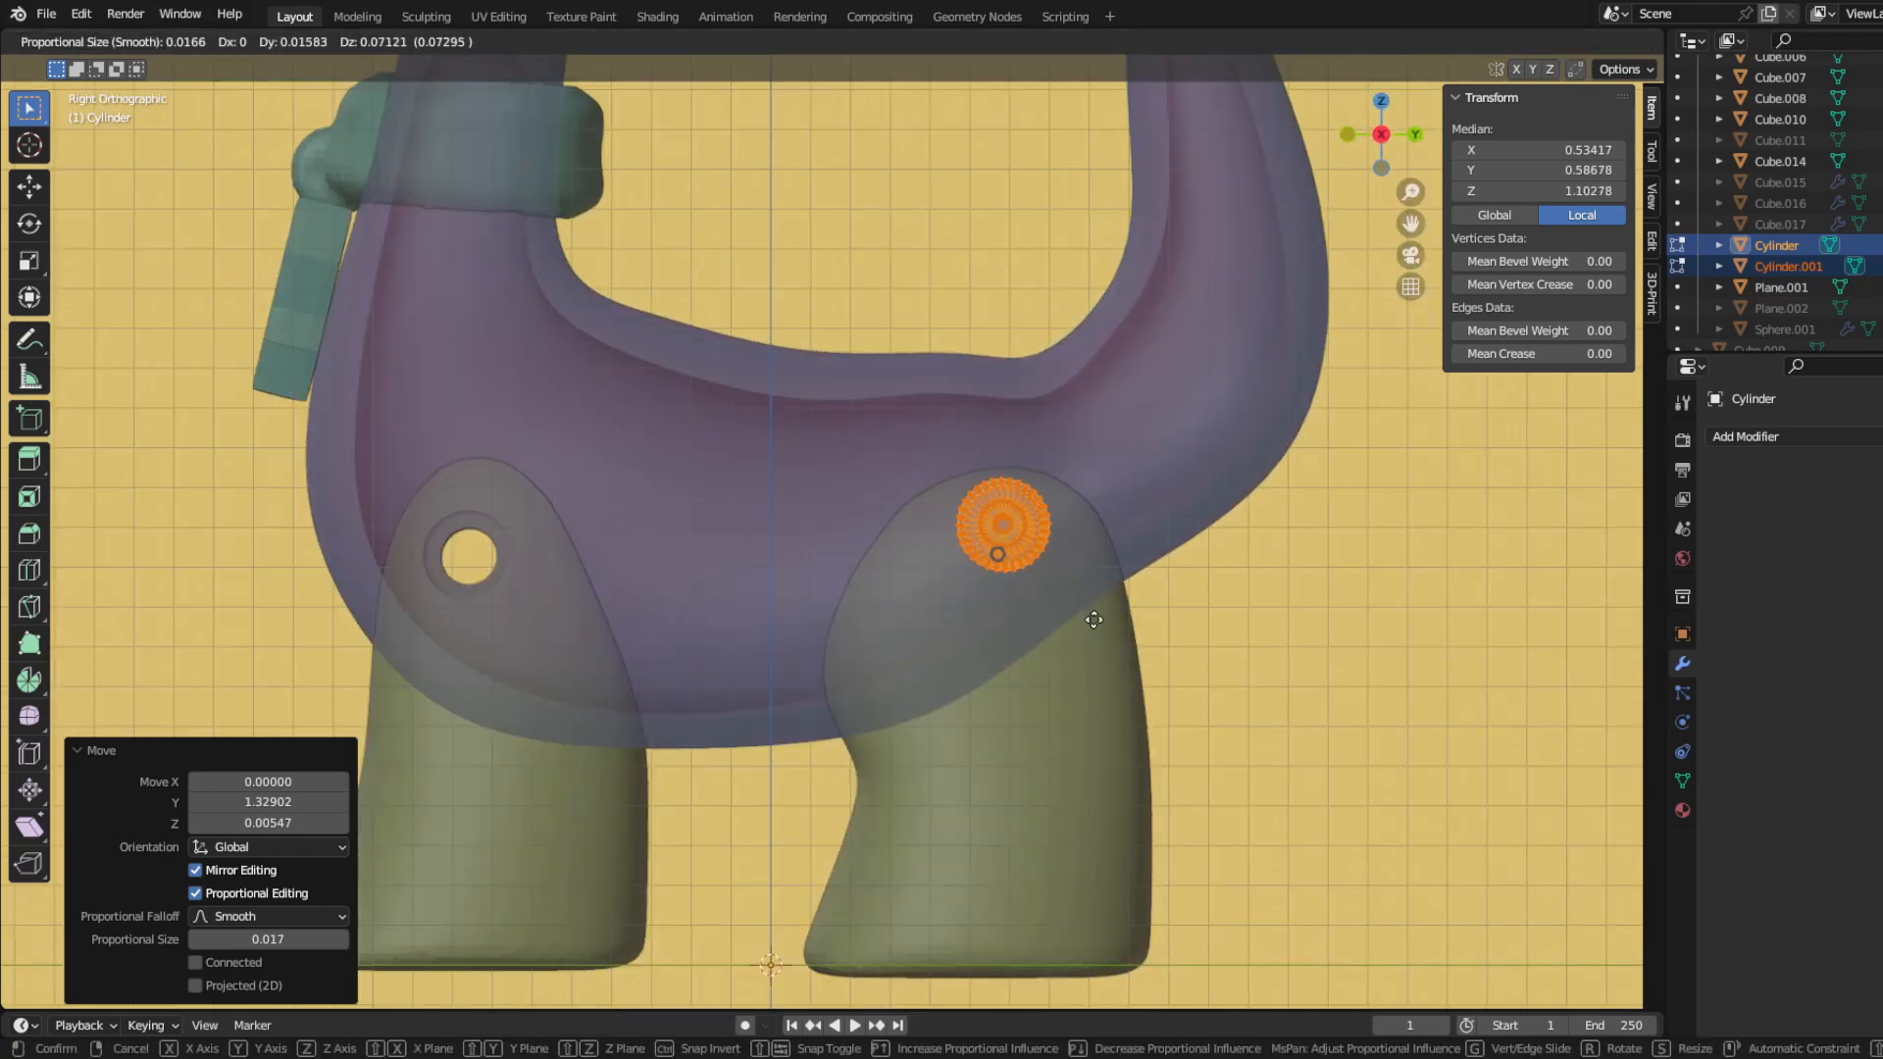
key("ctrl+KP_1")
scroll(975, 639, "up", 8)
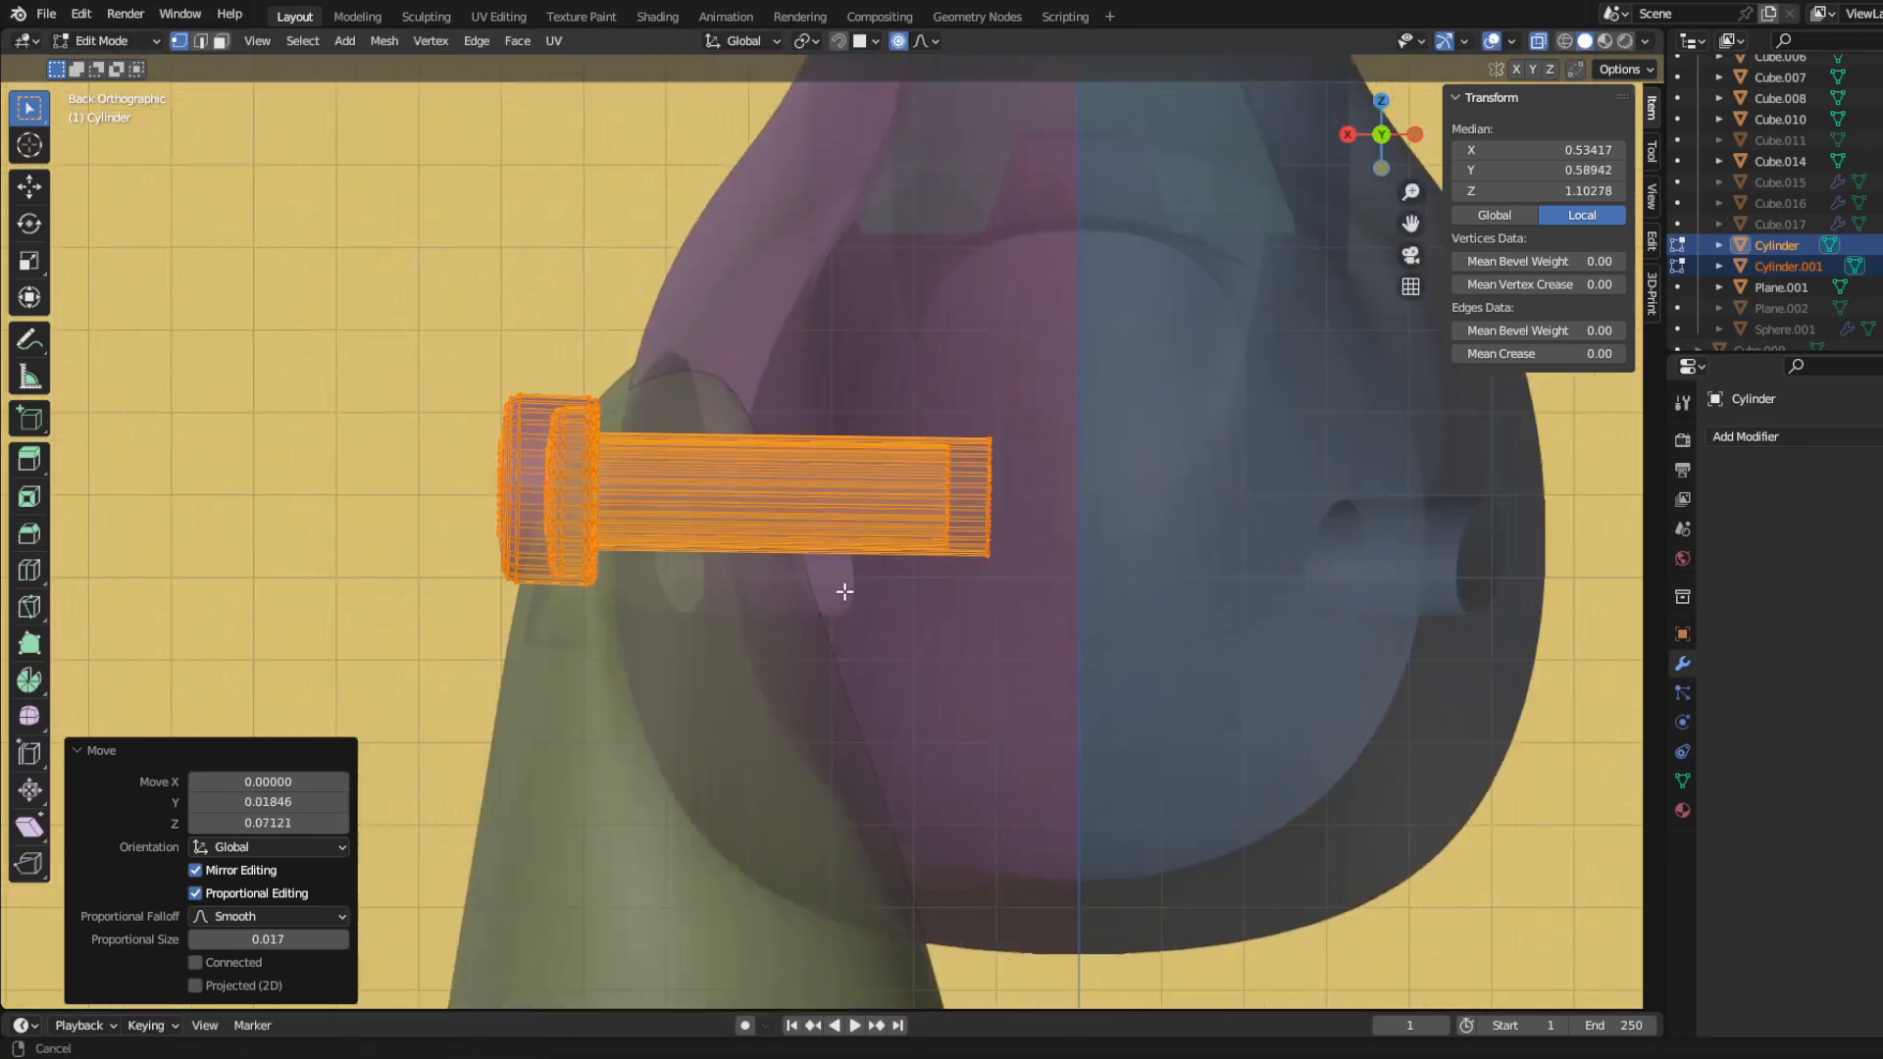
key("g")
left_click(886, 675)
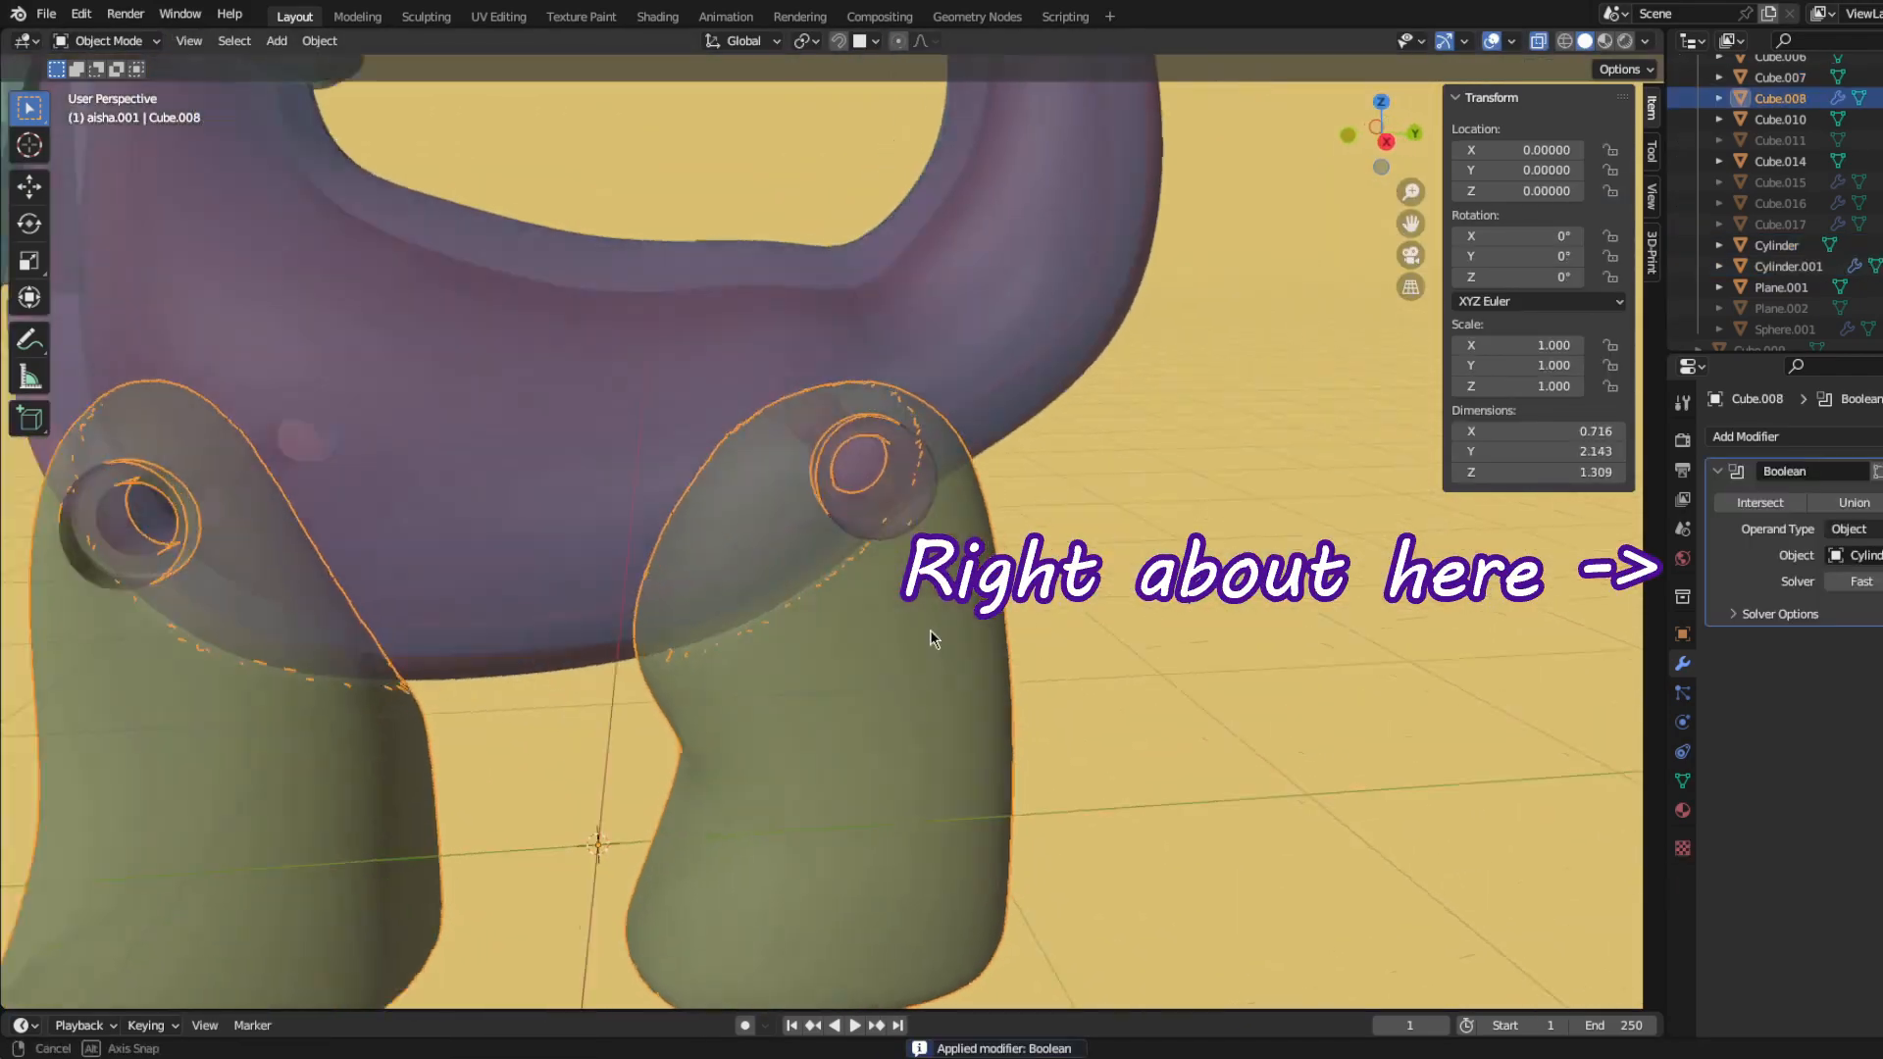
Step: Hide the enlarged hip peg to expose the socket in the hind leg
middle_click_drag(920, 595, 750, 598)
left_click(746, 443)
middle_click_drag(746, 444, 879, 521)
key("h")
Step: Place a copy of the peg across the lower neck just beneath the collar
scroll(879, 521, "up", 3)
middle_click_drag(876, 608, 942, 744)
scroll(791, 653, "down", 5)
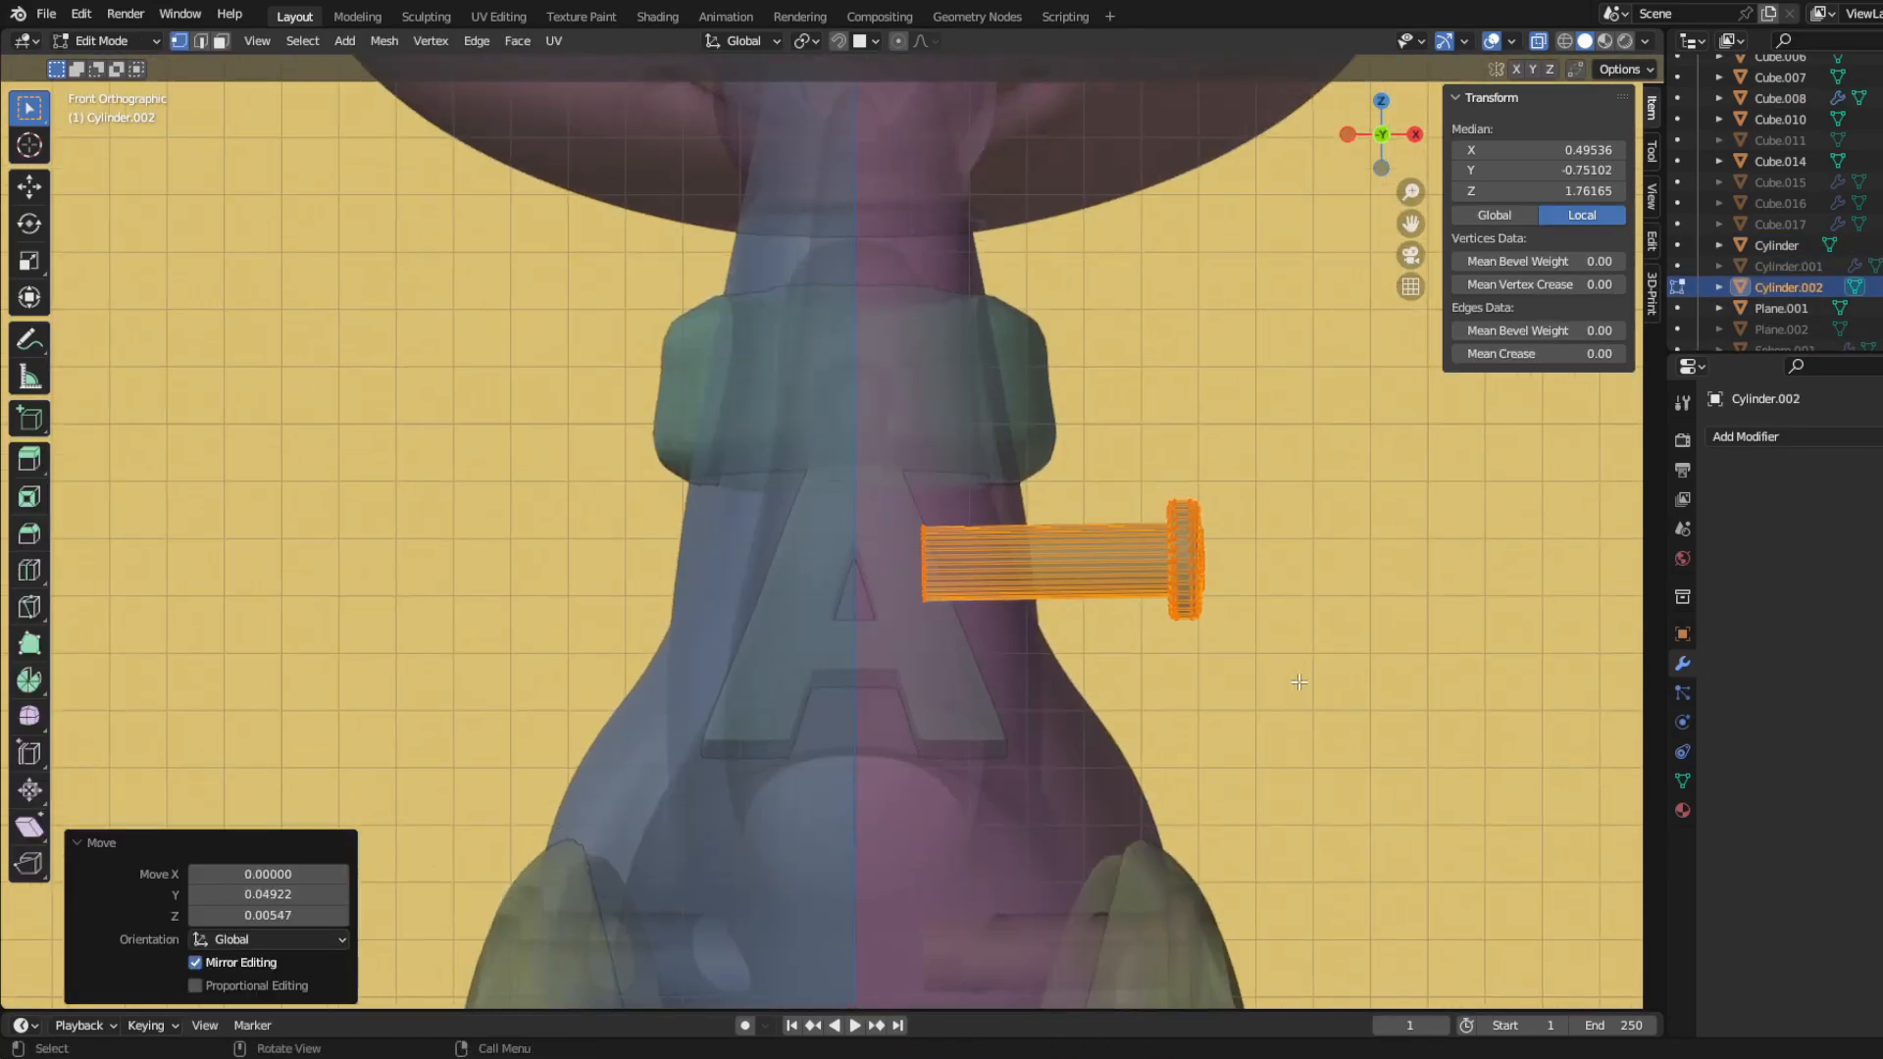
key("g")
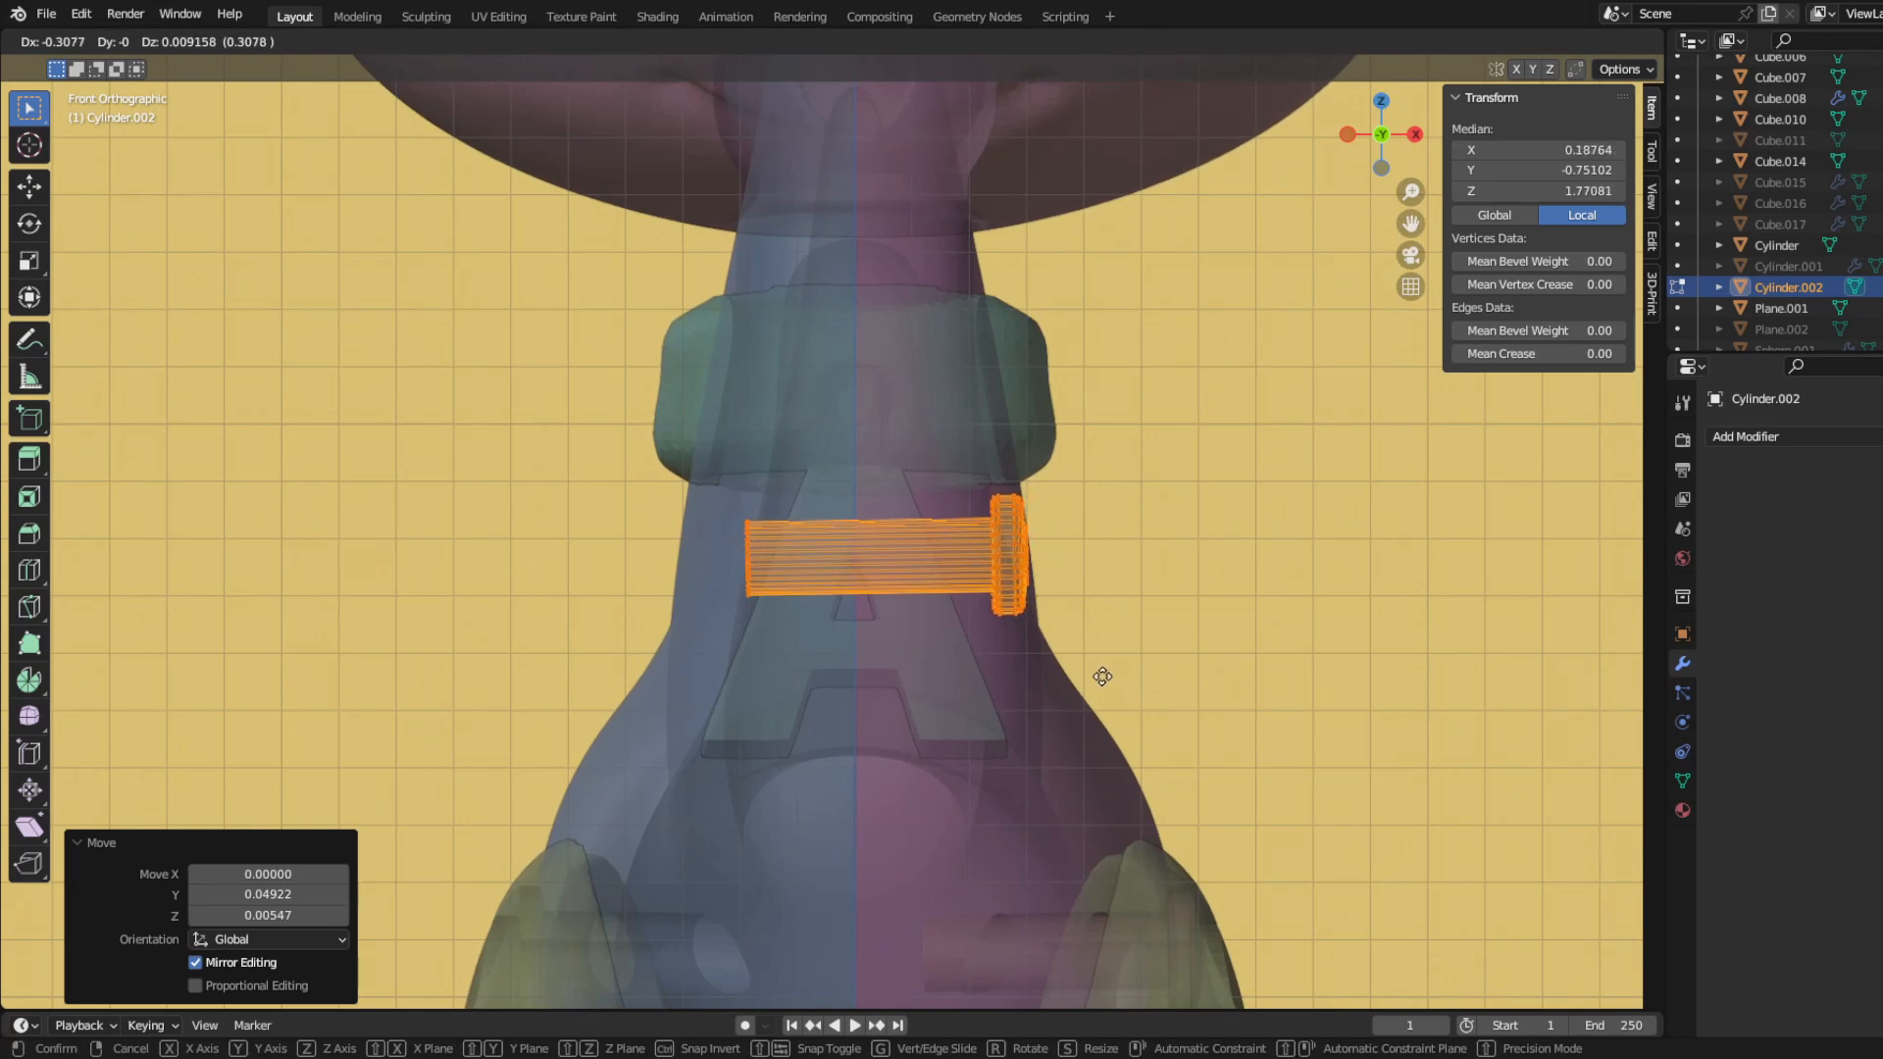
Step: Shorten the neck peg by moving its shaft end 0.07123 along X, and leave mesh editing
left_click_drag(643, 517, 813, 726)
scroll(815, 761, "up", 2)
key("g")
key("x")
left_click(872, 769)
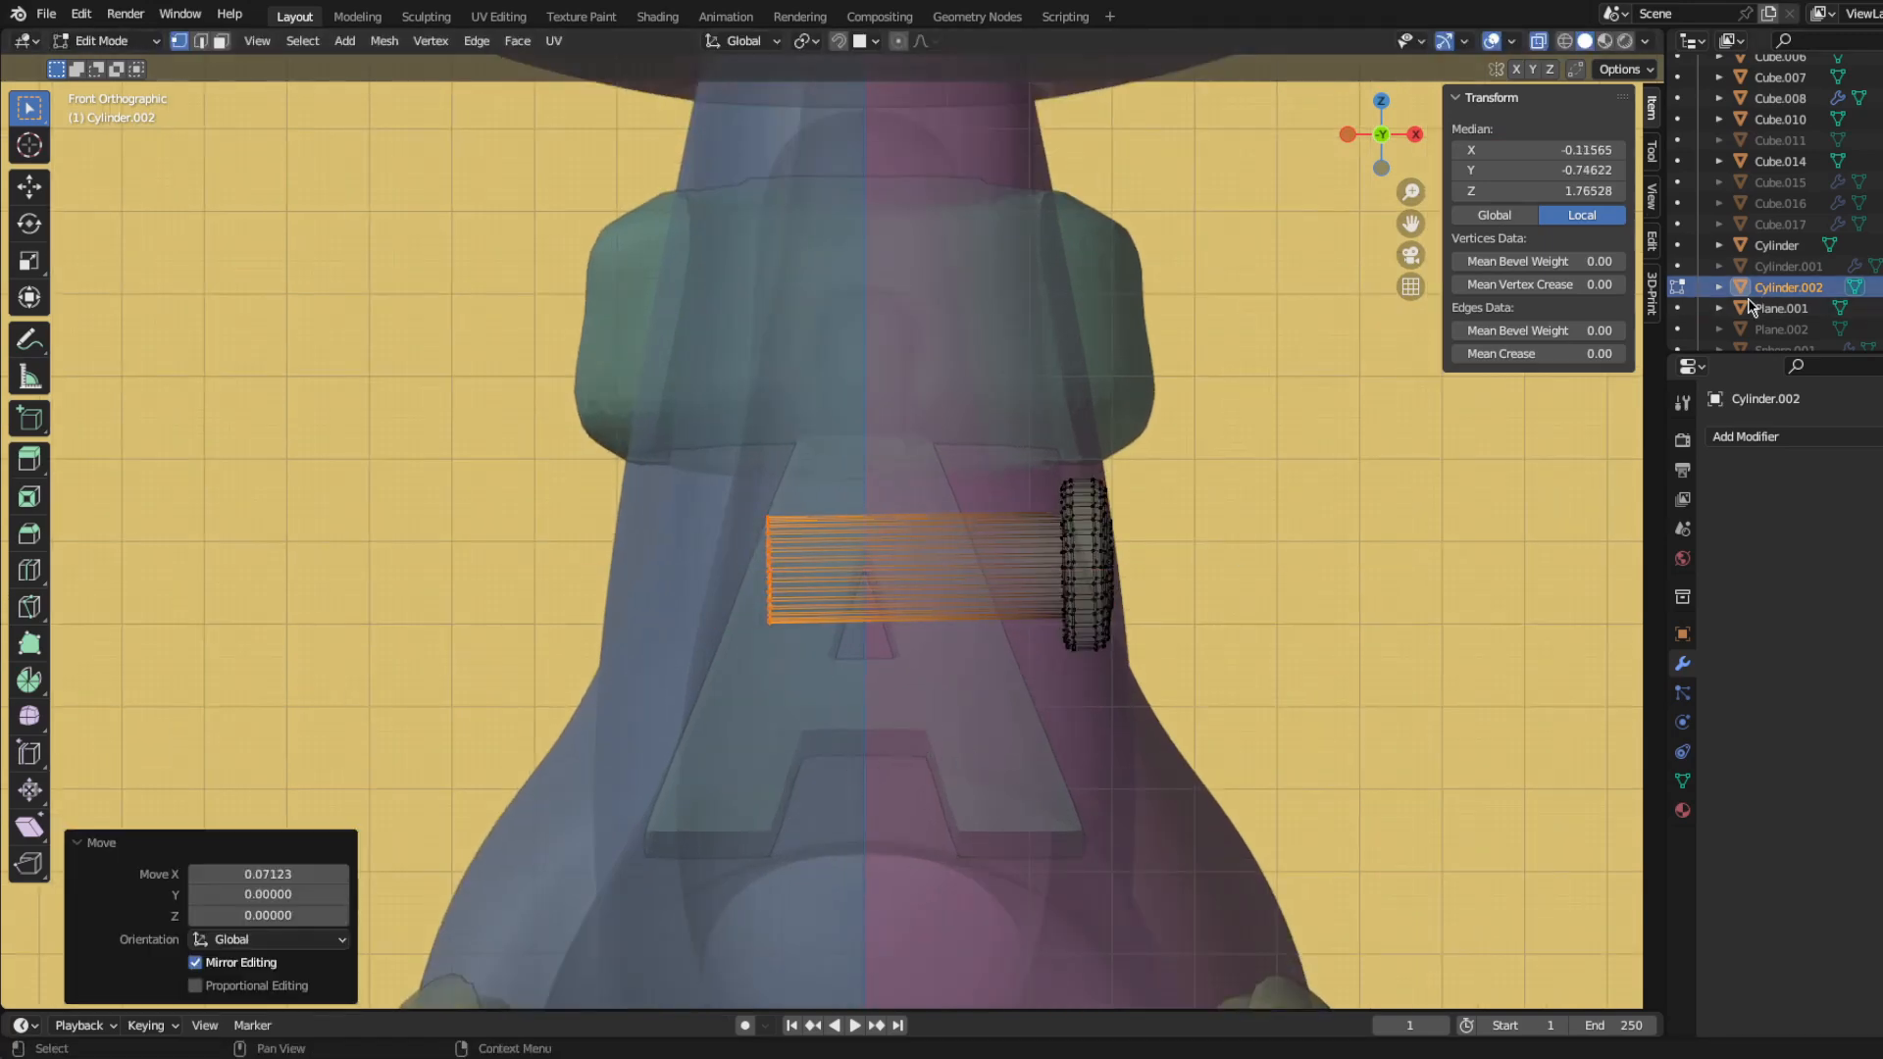
key("Tab")
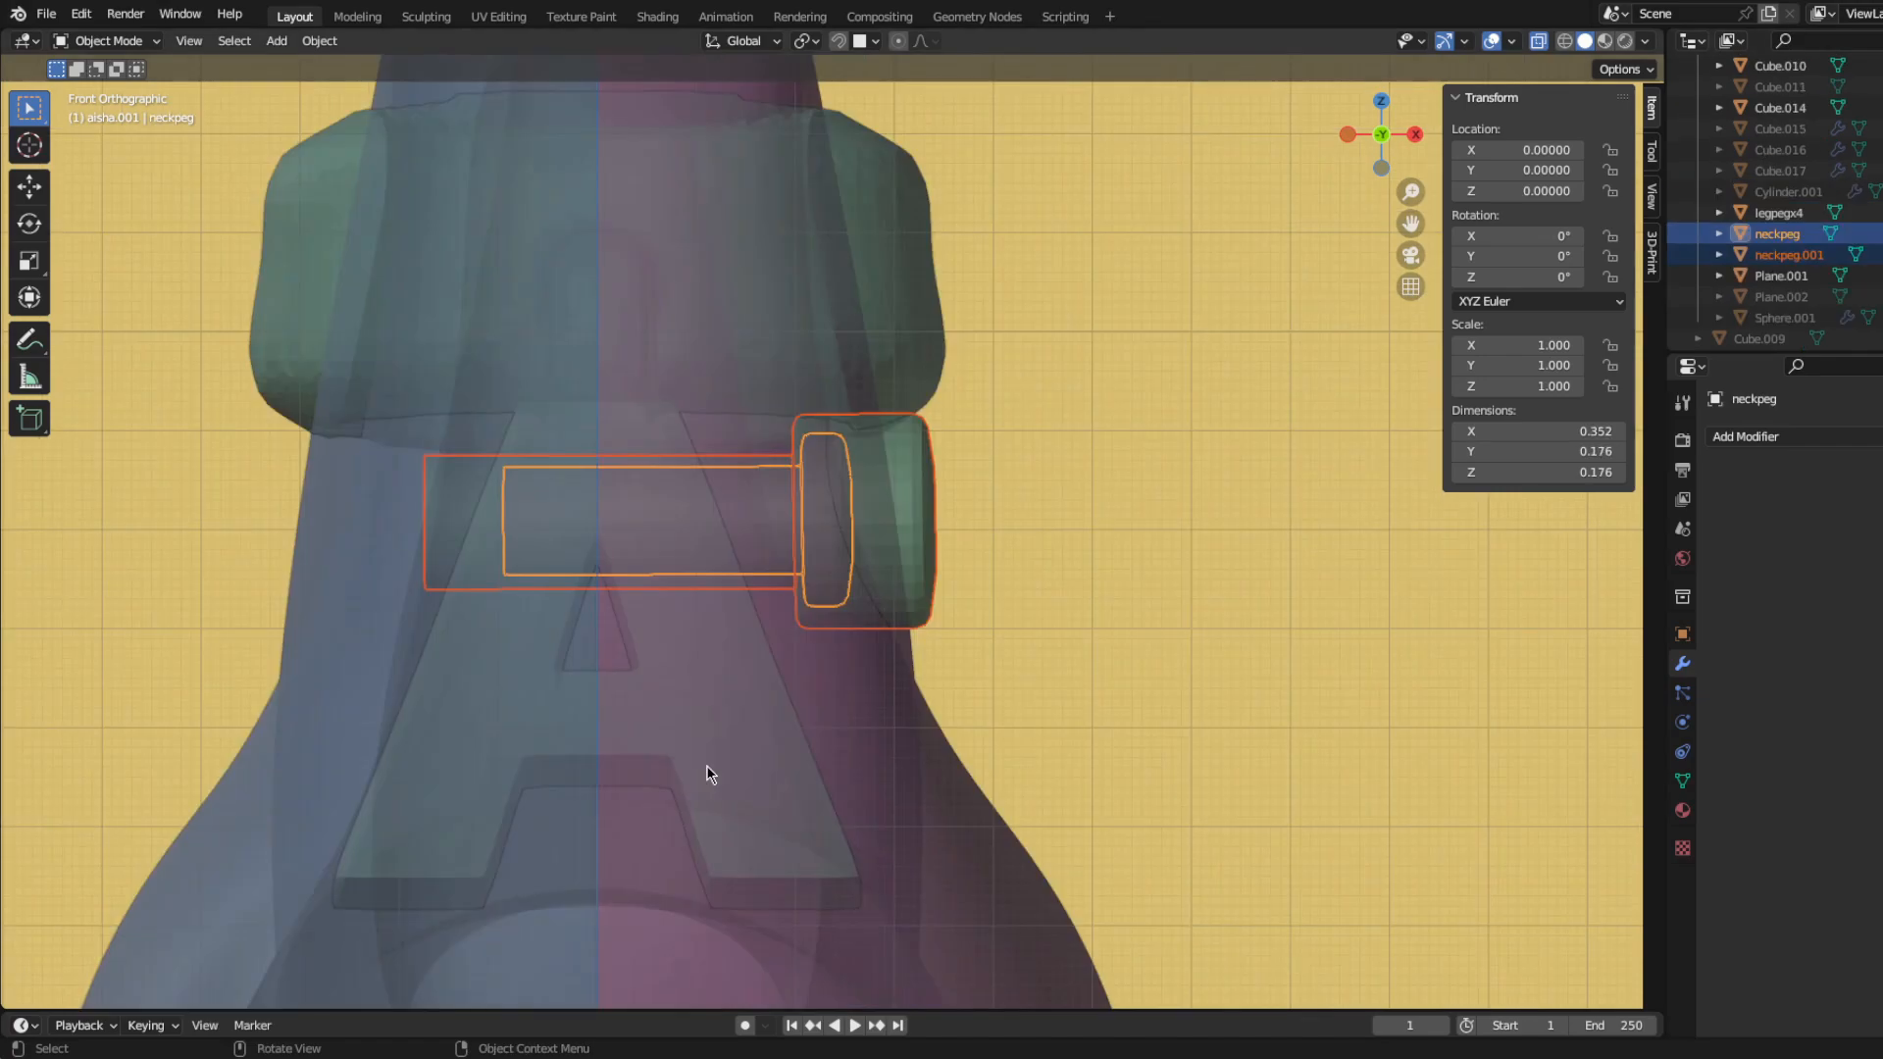
Step: Shift the neck peg and its enlarged copy together along Y to fit the neck in the side view
middle_click_drag(704, 763, 598, 761)
key("KP_3")
key("Tab")
key("g")
key("y")
left_click(991, 828)
key("Tab")
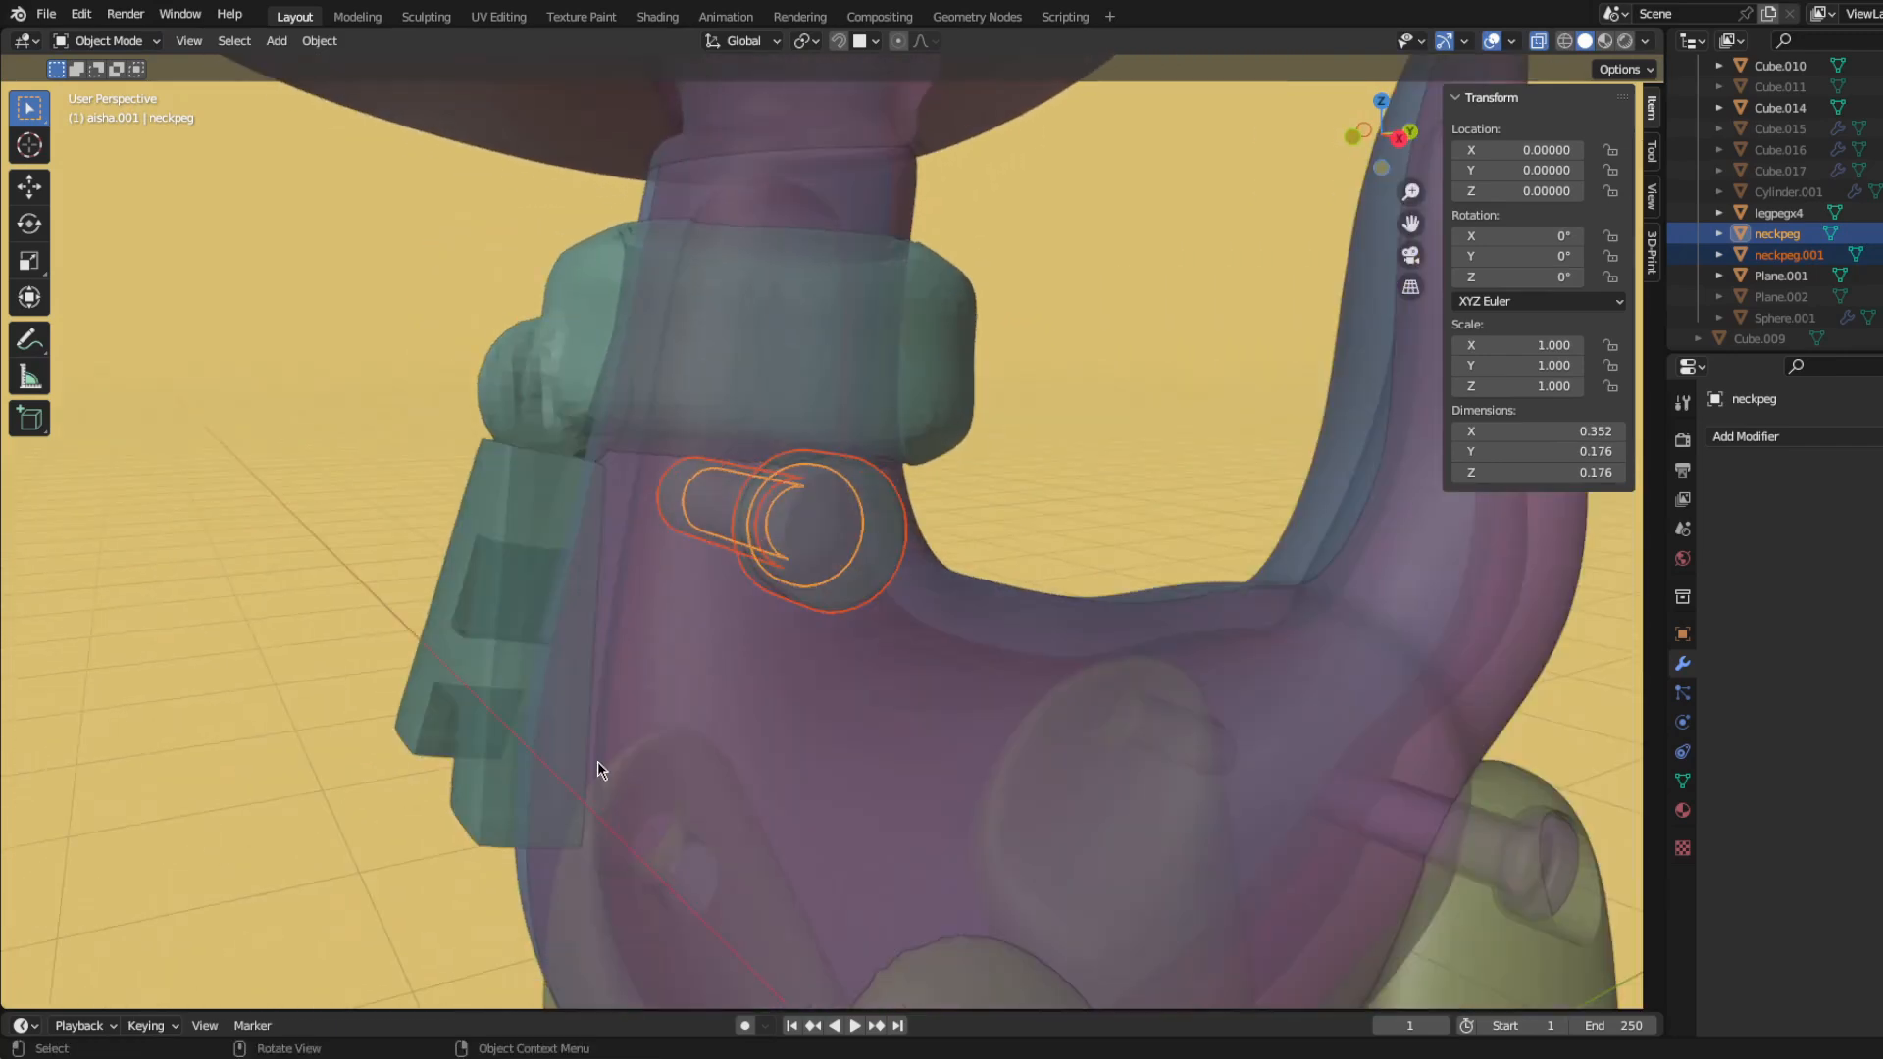
Step: Add a Boolean modifier to the body half Cube.007 with neckpeg.001 as its object, and hide that peg
key("KP_1")
scroll(698, 663, "up", 5)
key("Tab")
key("Tab")
scroll(810, 765, "down", 4)
left_click(809, 765)
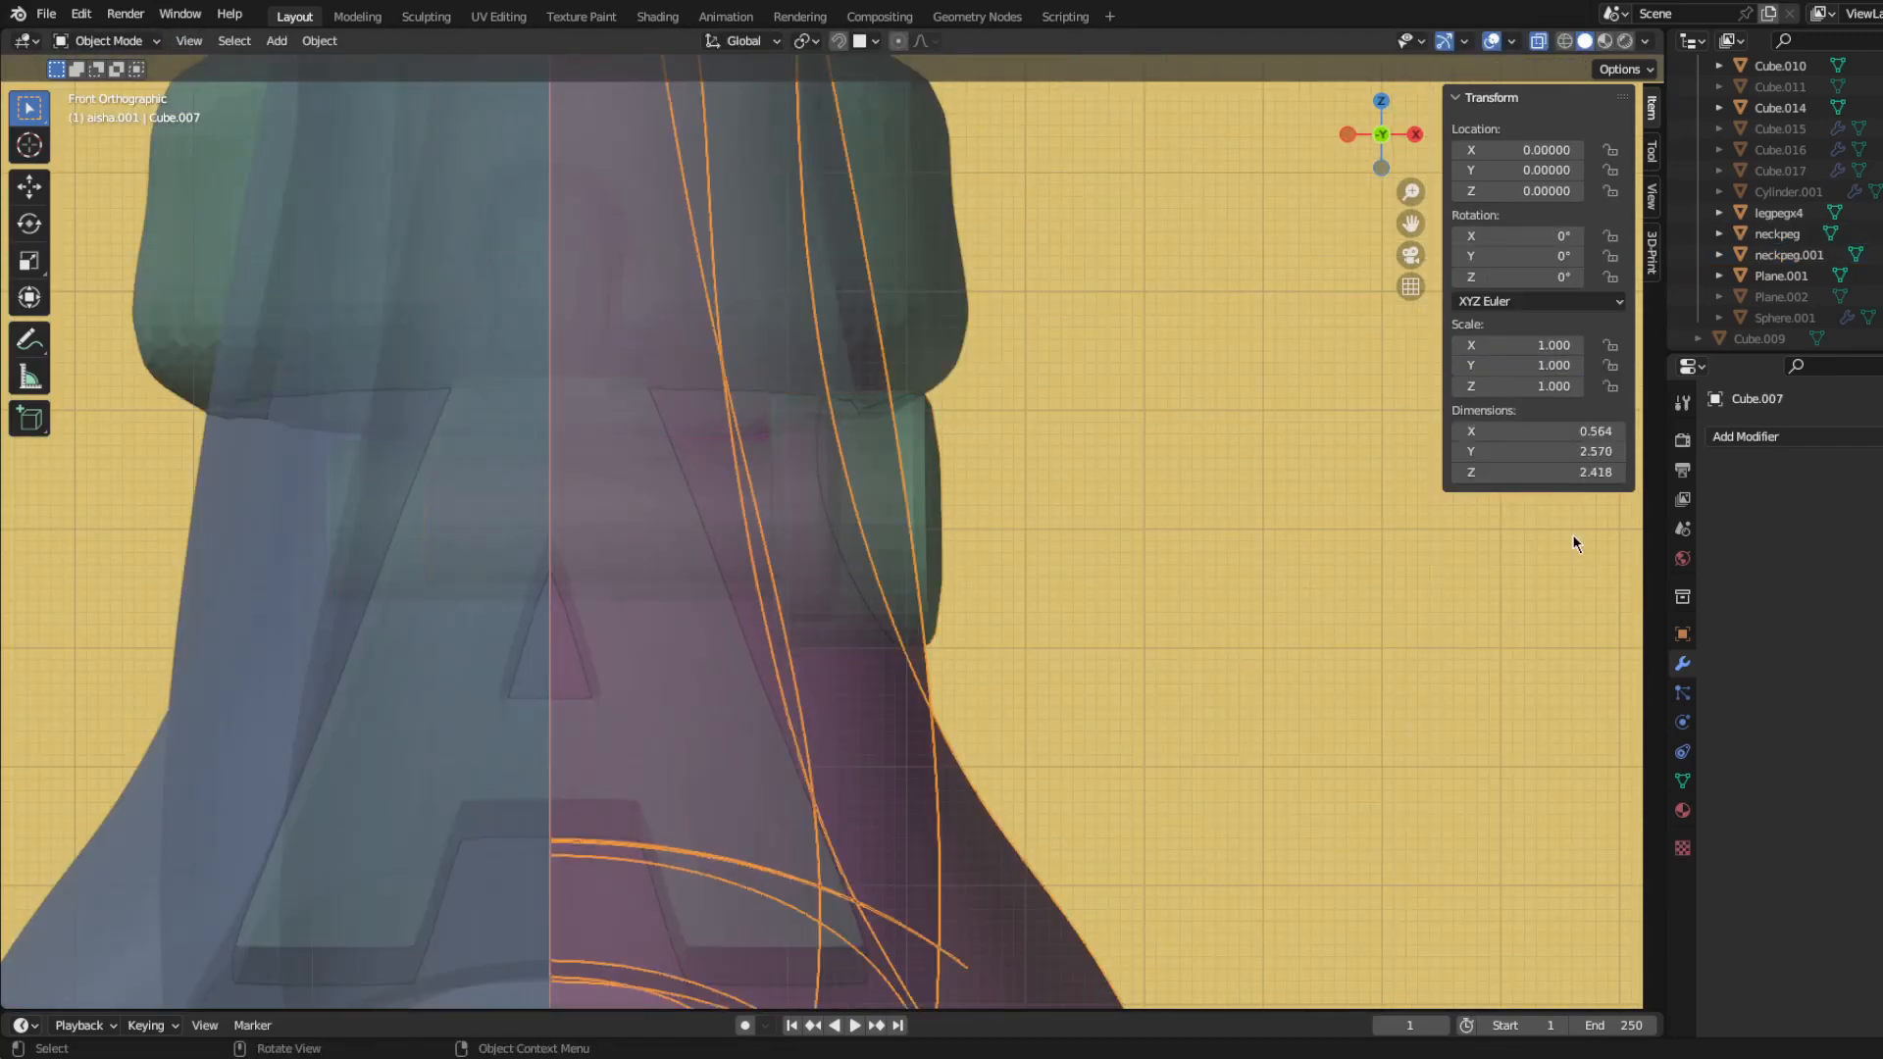
left_click(1756, 437)
left_click(1642, 541)
left_click(932, 469)
left_click(934, 471)
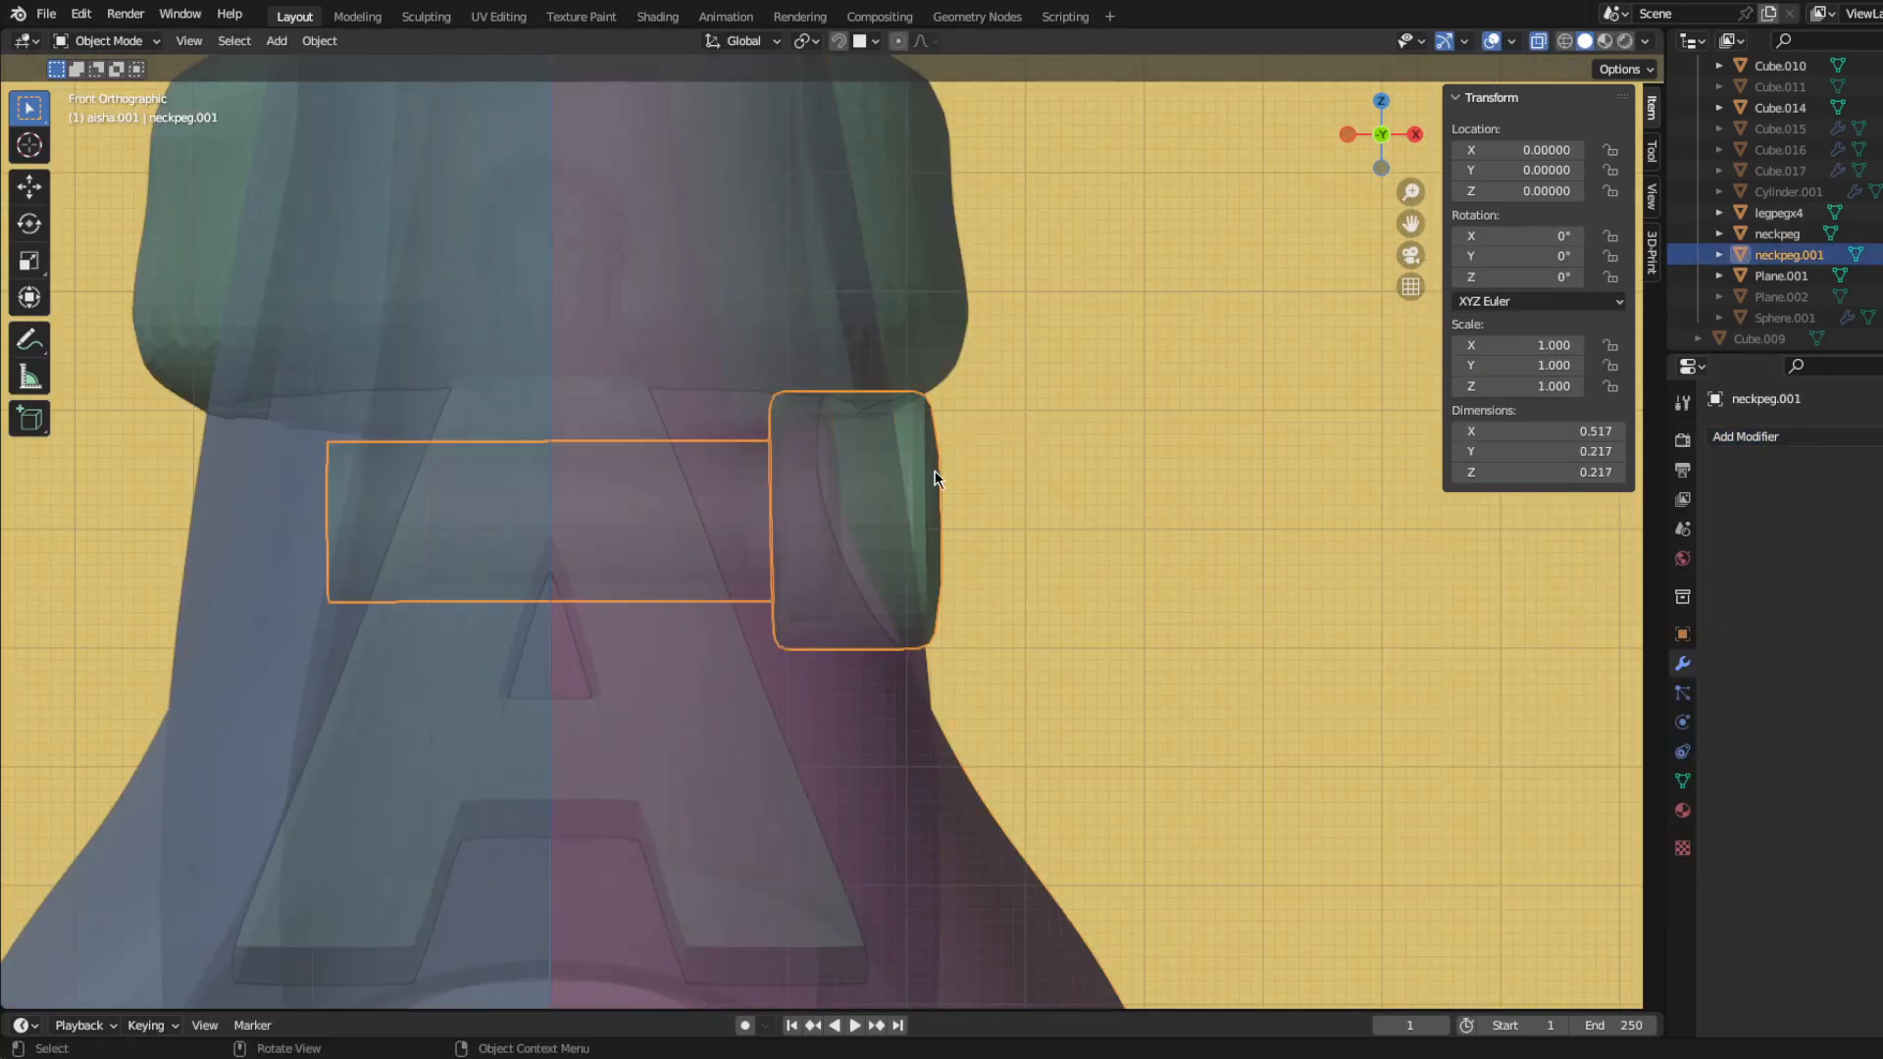
key("h")
middle_click_drag(932, 721, 626, 708)
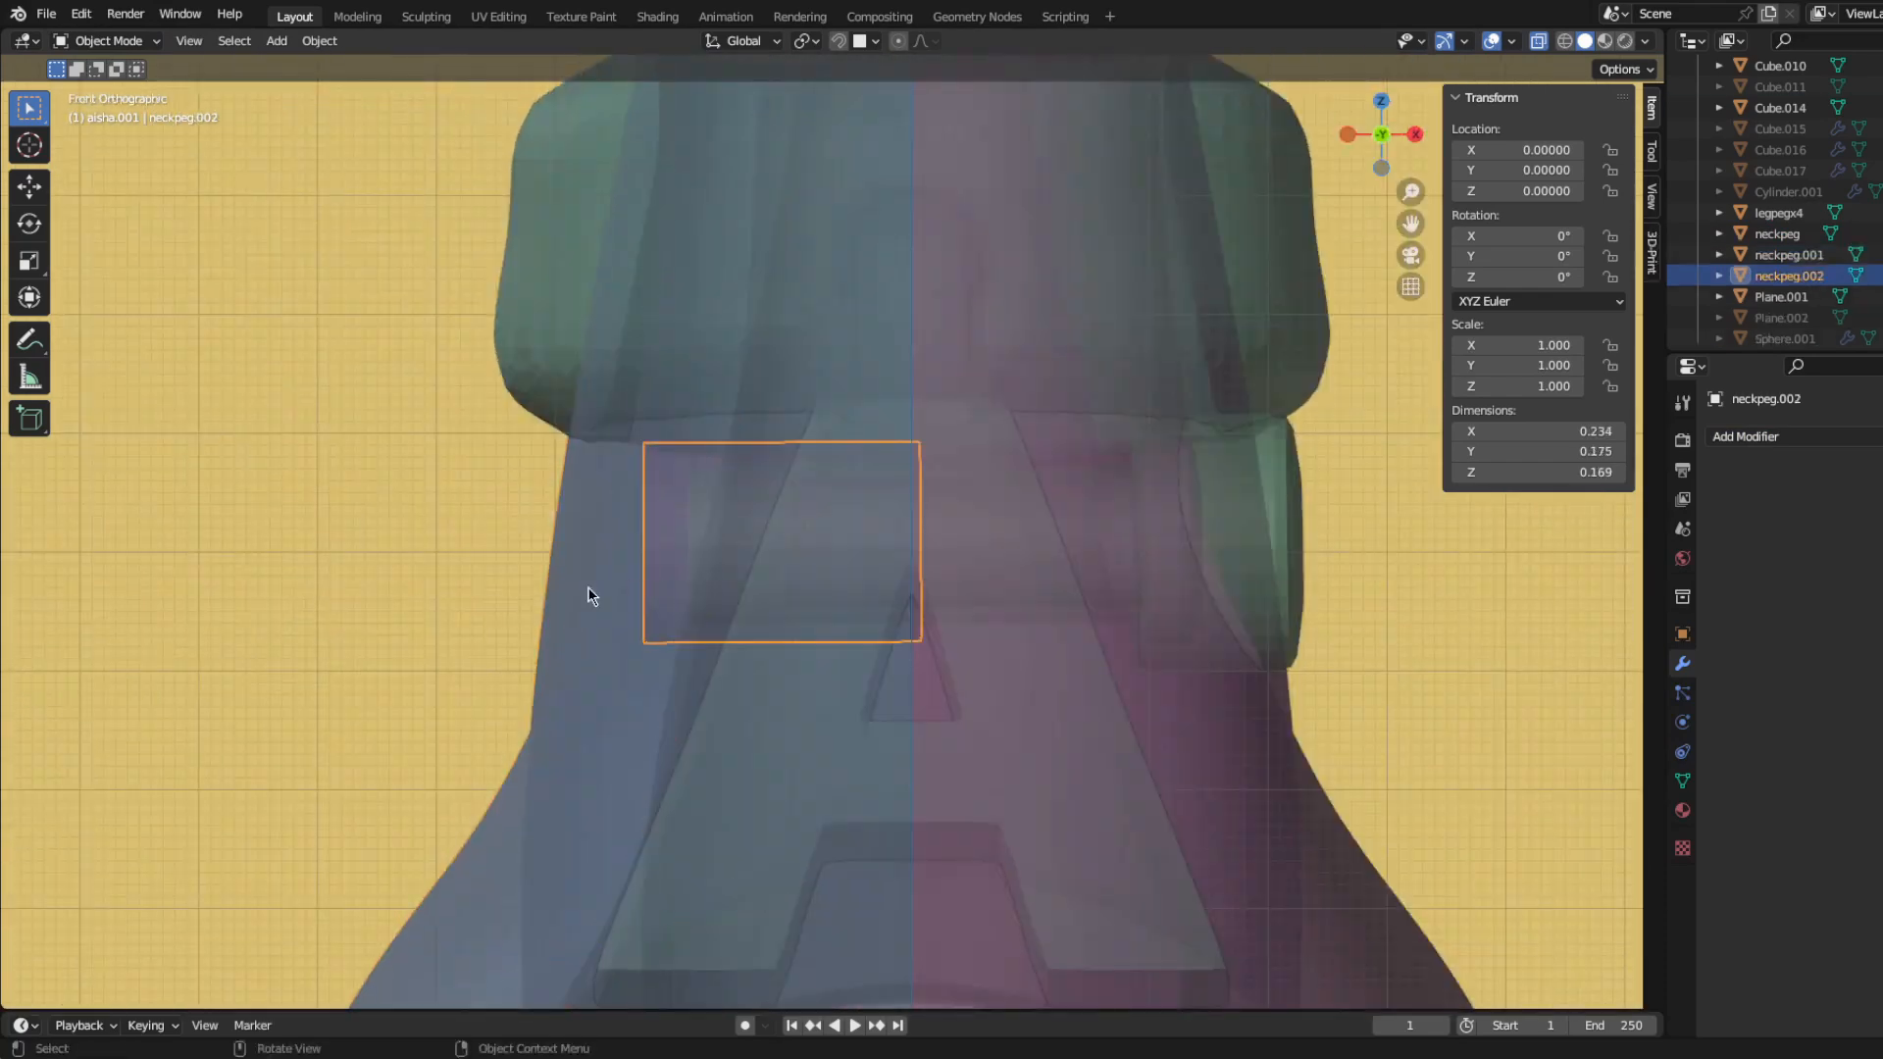
Step: Make a separate object from a copy of neckpeg.001's shaft, enlarge it by 1.259 and shift it slightly along X
key("Tab")
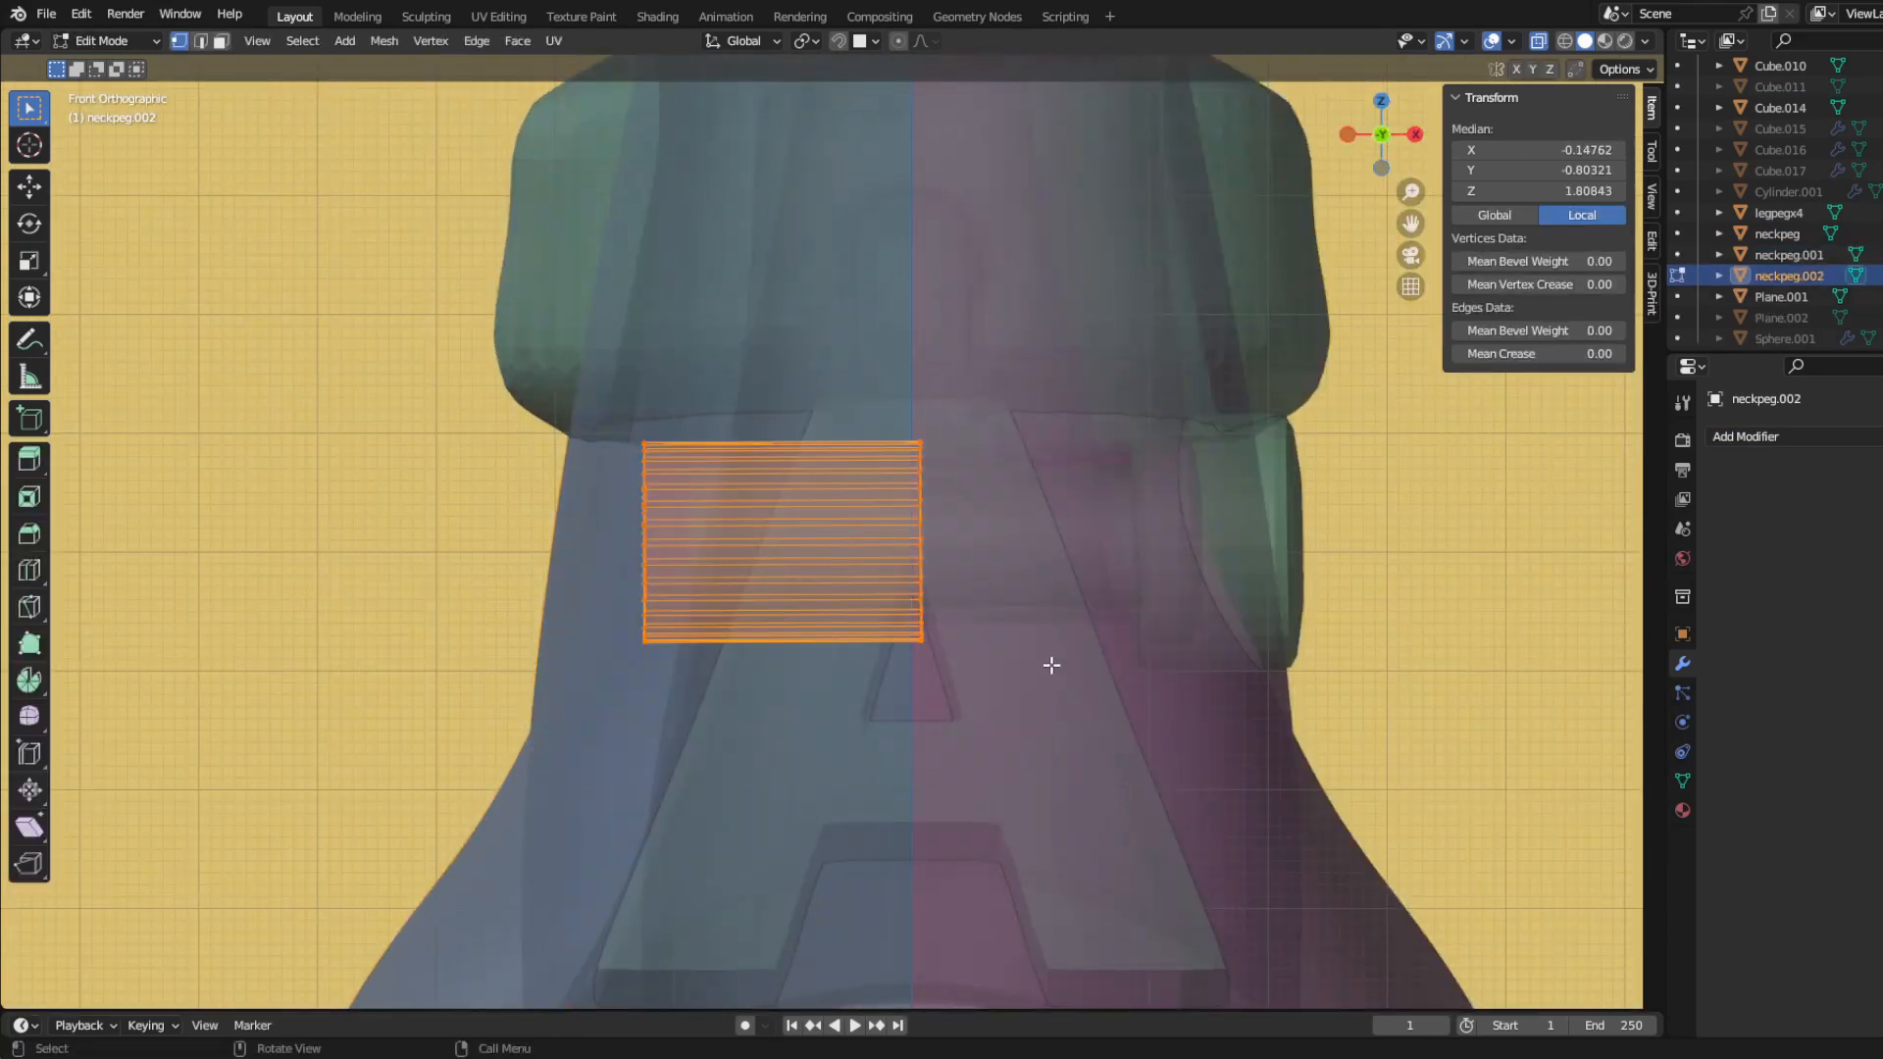
key("s")
left_click(1135, 722)
key("g")
key("x")
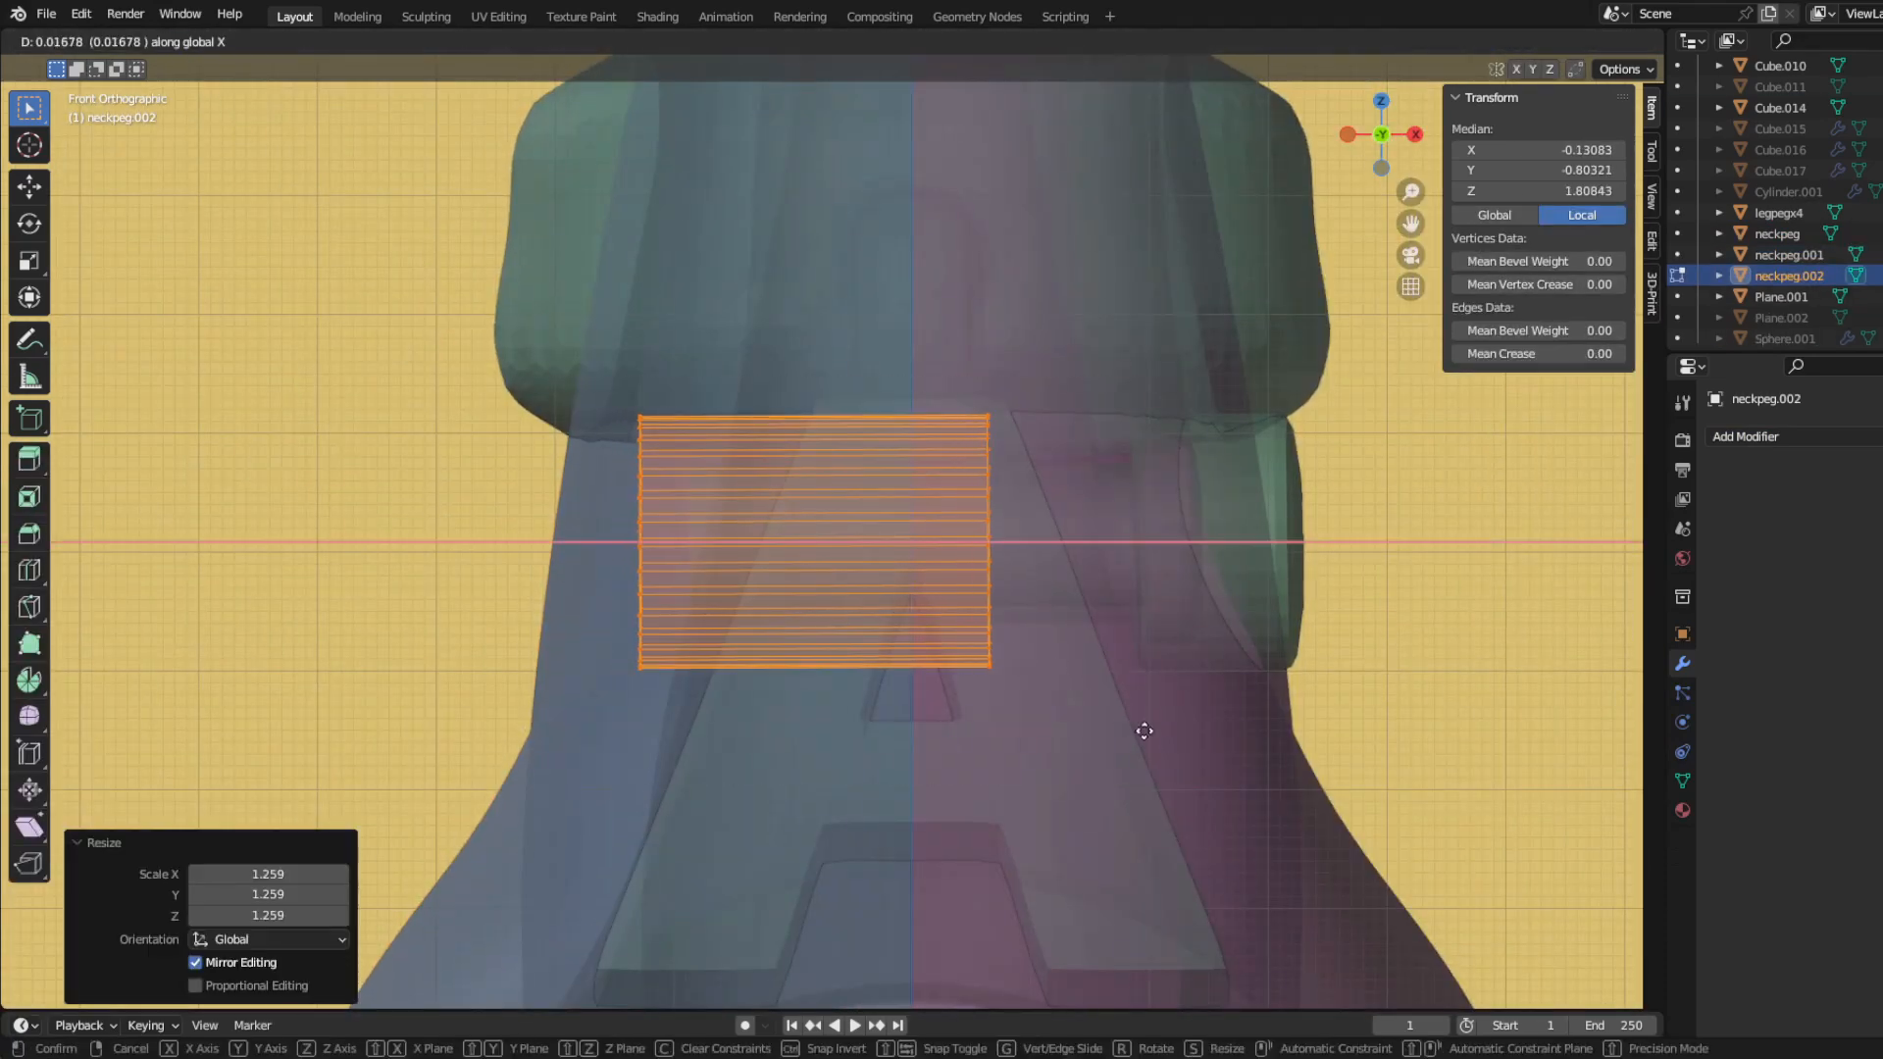
left_click(1150, 736)
Step: Move the inner end of the enlarged shaft copy -0.01502 along X, and leave mesh editing
left_click_drag(875, 327, 1187, 756)
key("g")
key("x")
left_click(1168, 754)
middle_click_drag(971, 703, 1292, 668)
key("KP_1")
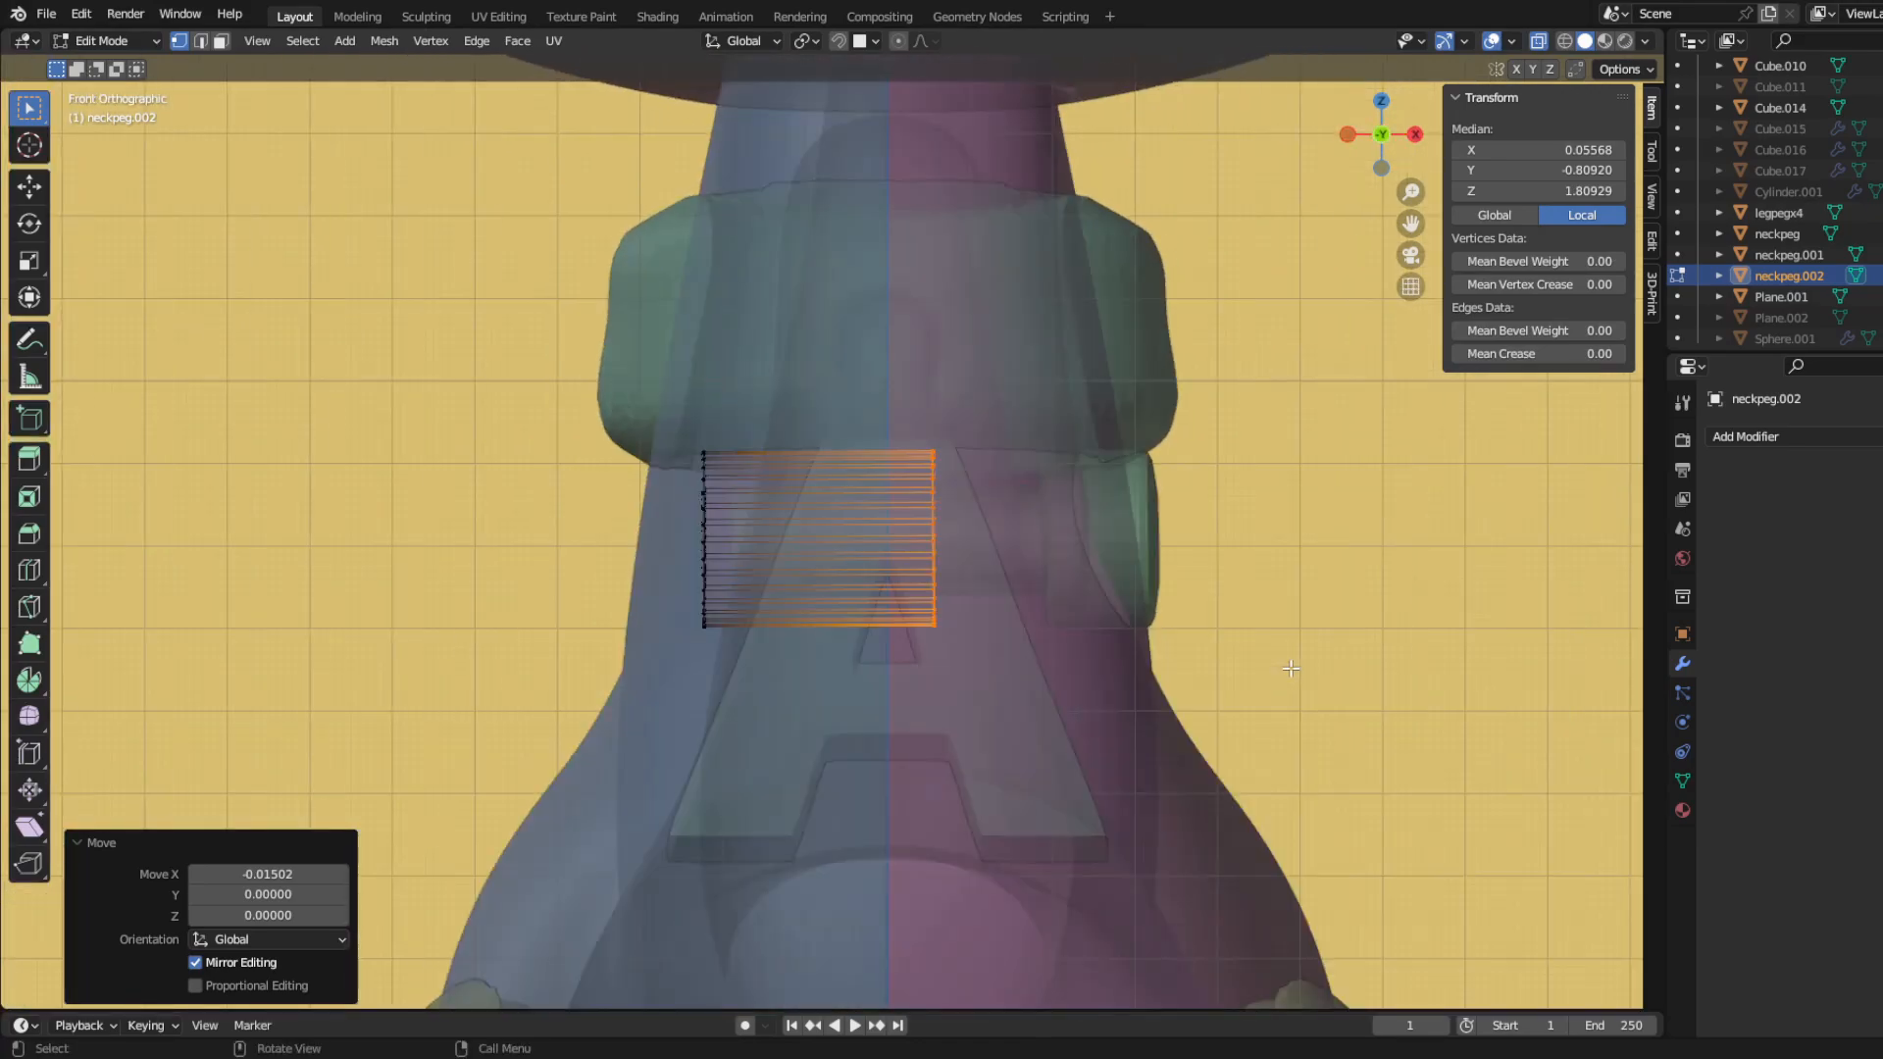
scroll(1260, 628, "up", 6)
key("Tab")
scroll(519, 560, "down", 4)
Step: Add a Boolean modifier set to Union on Cube.014 with neckpeg.002 as its object, and hide that shaft copy
left_click(1746, 436)
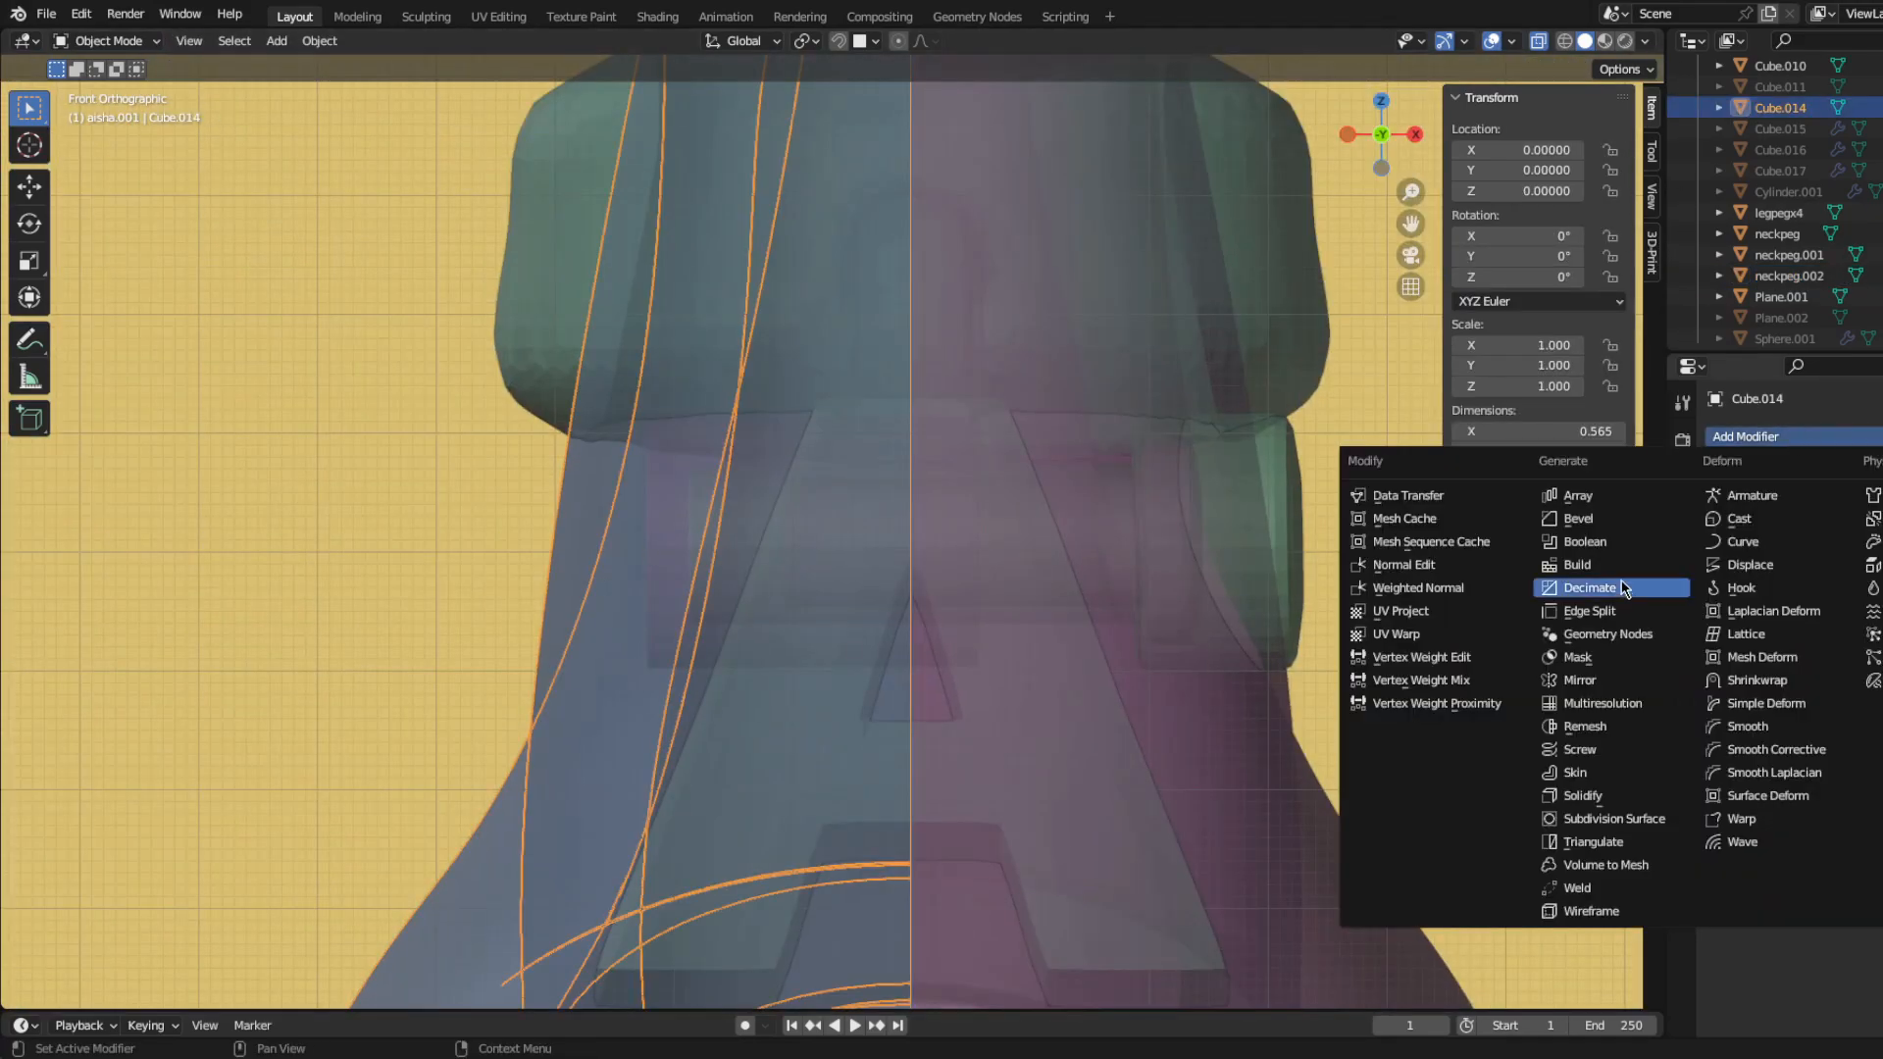
left_click(1574, 545)
left_click(669, 590)
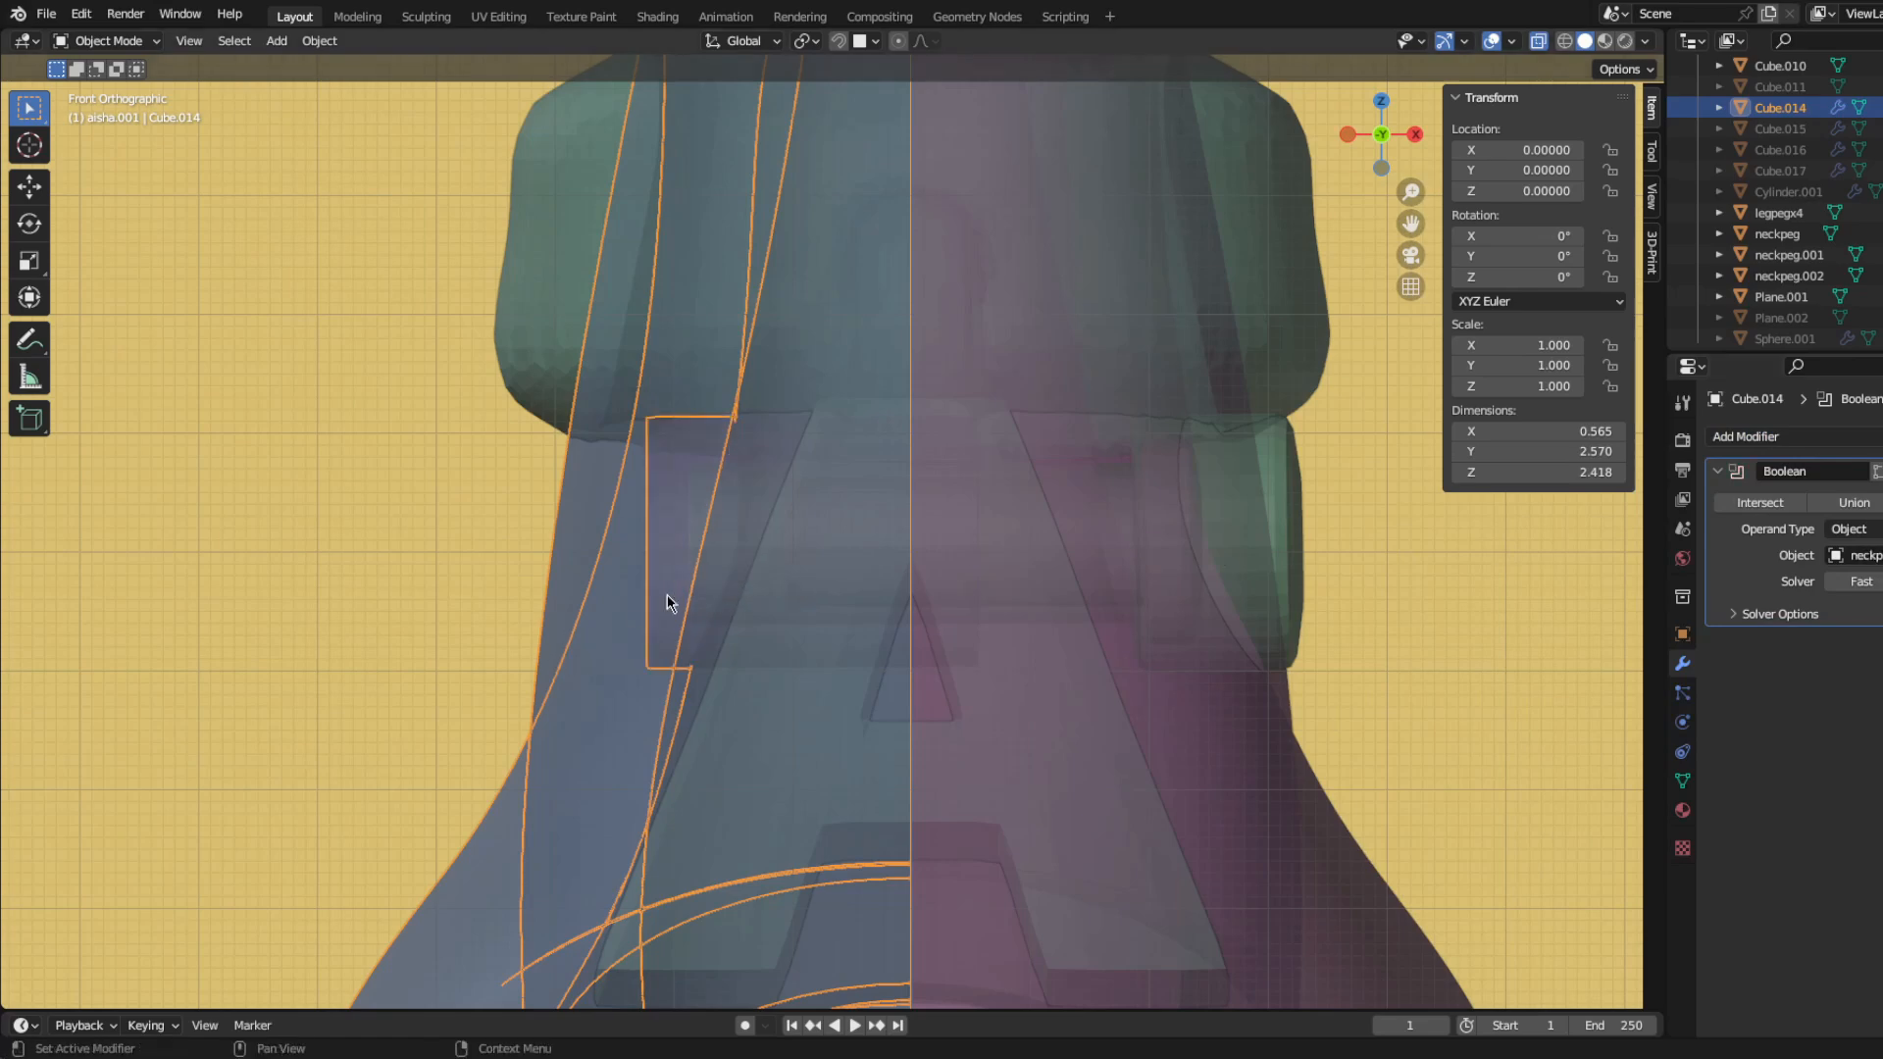
left_click(671, 556)
left_click(702, 583)
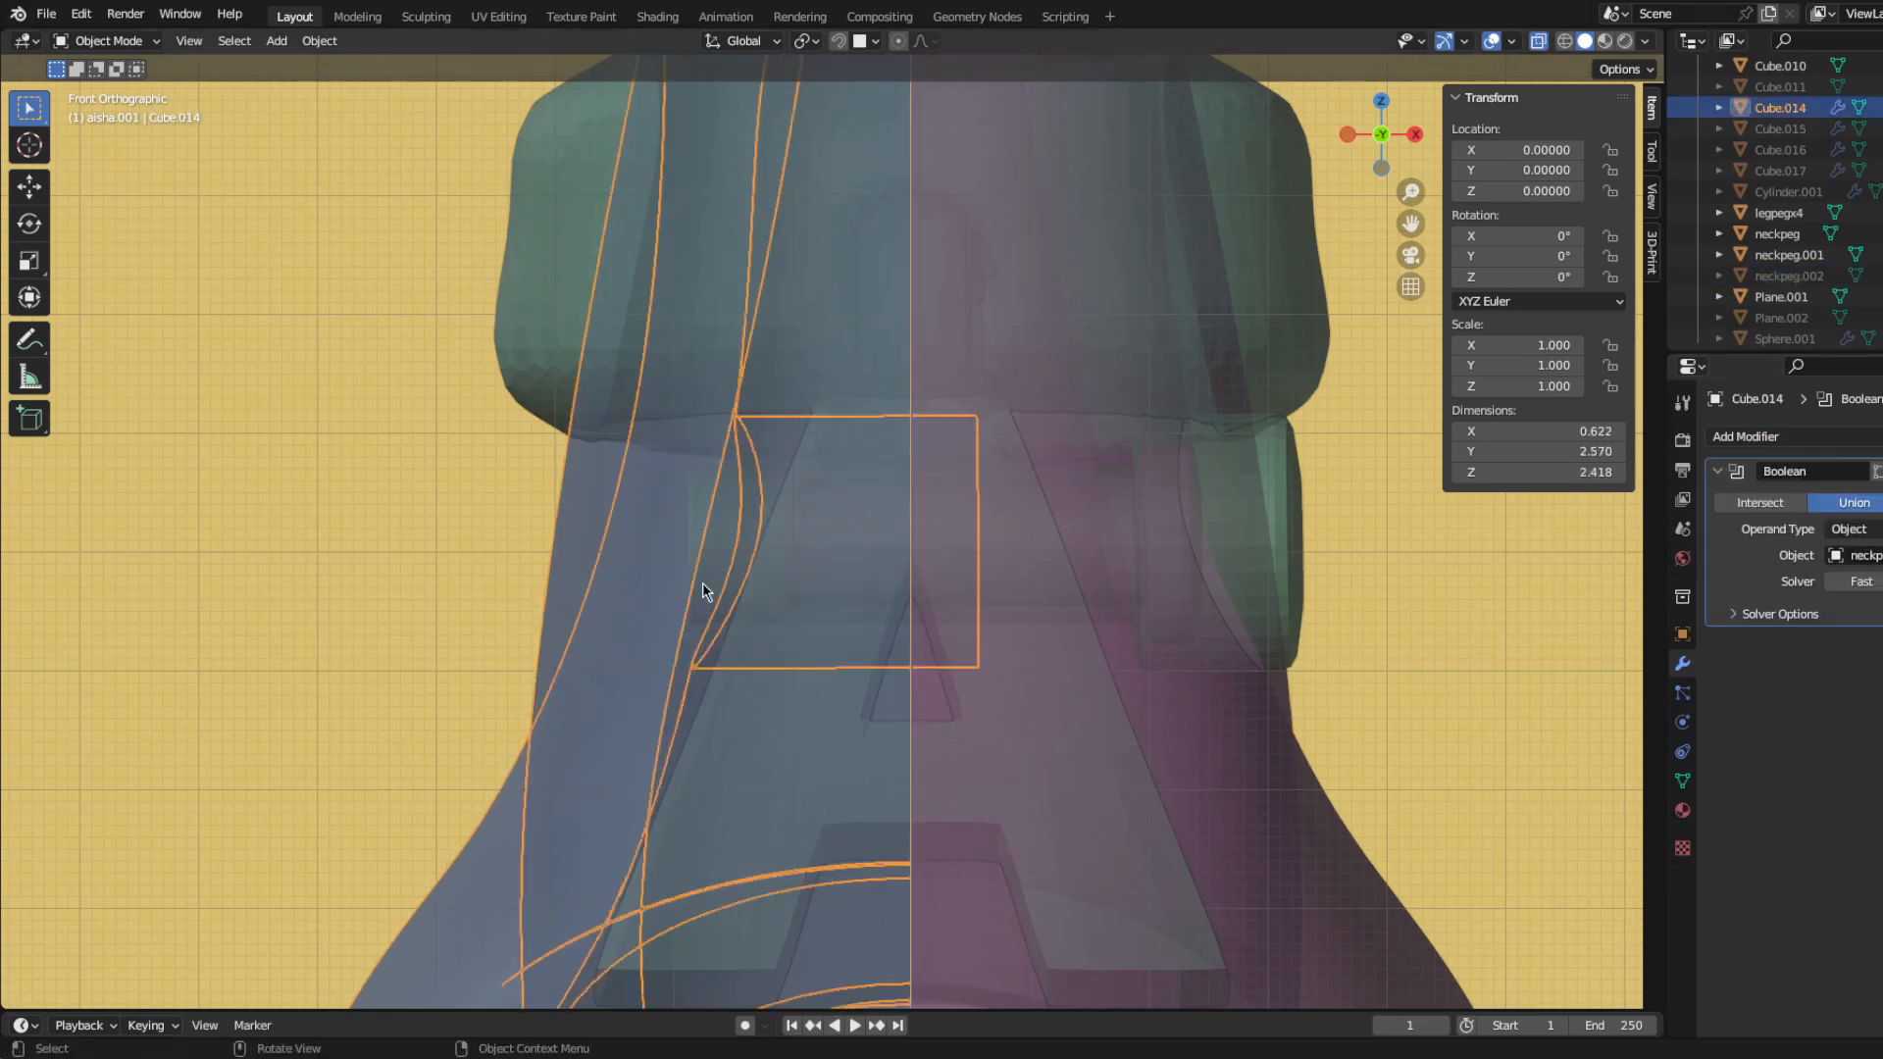
Step: Cut neckpeg.001 out of Cube.014 with another Boolean modifier, apply it and hide the peg
left_click(1756, 438)
left_click(1629, 556)
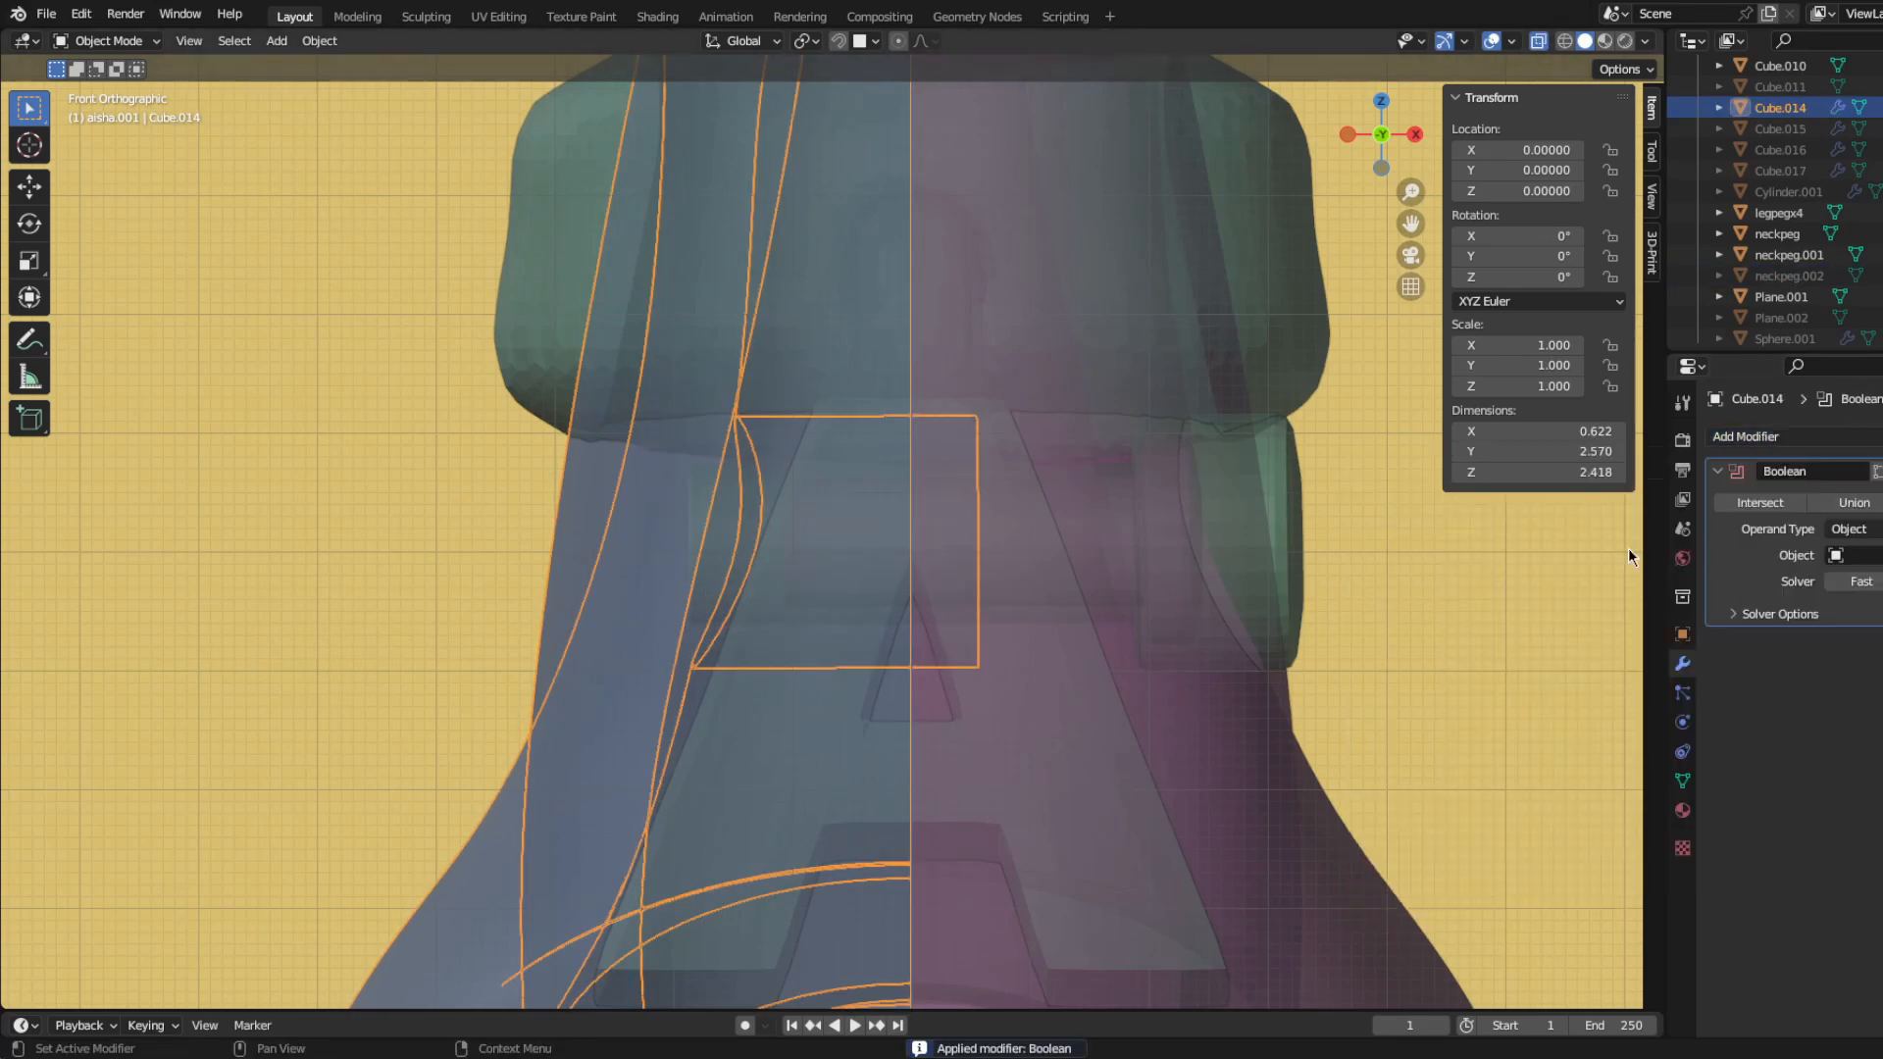
left_click(1292, 516)
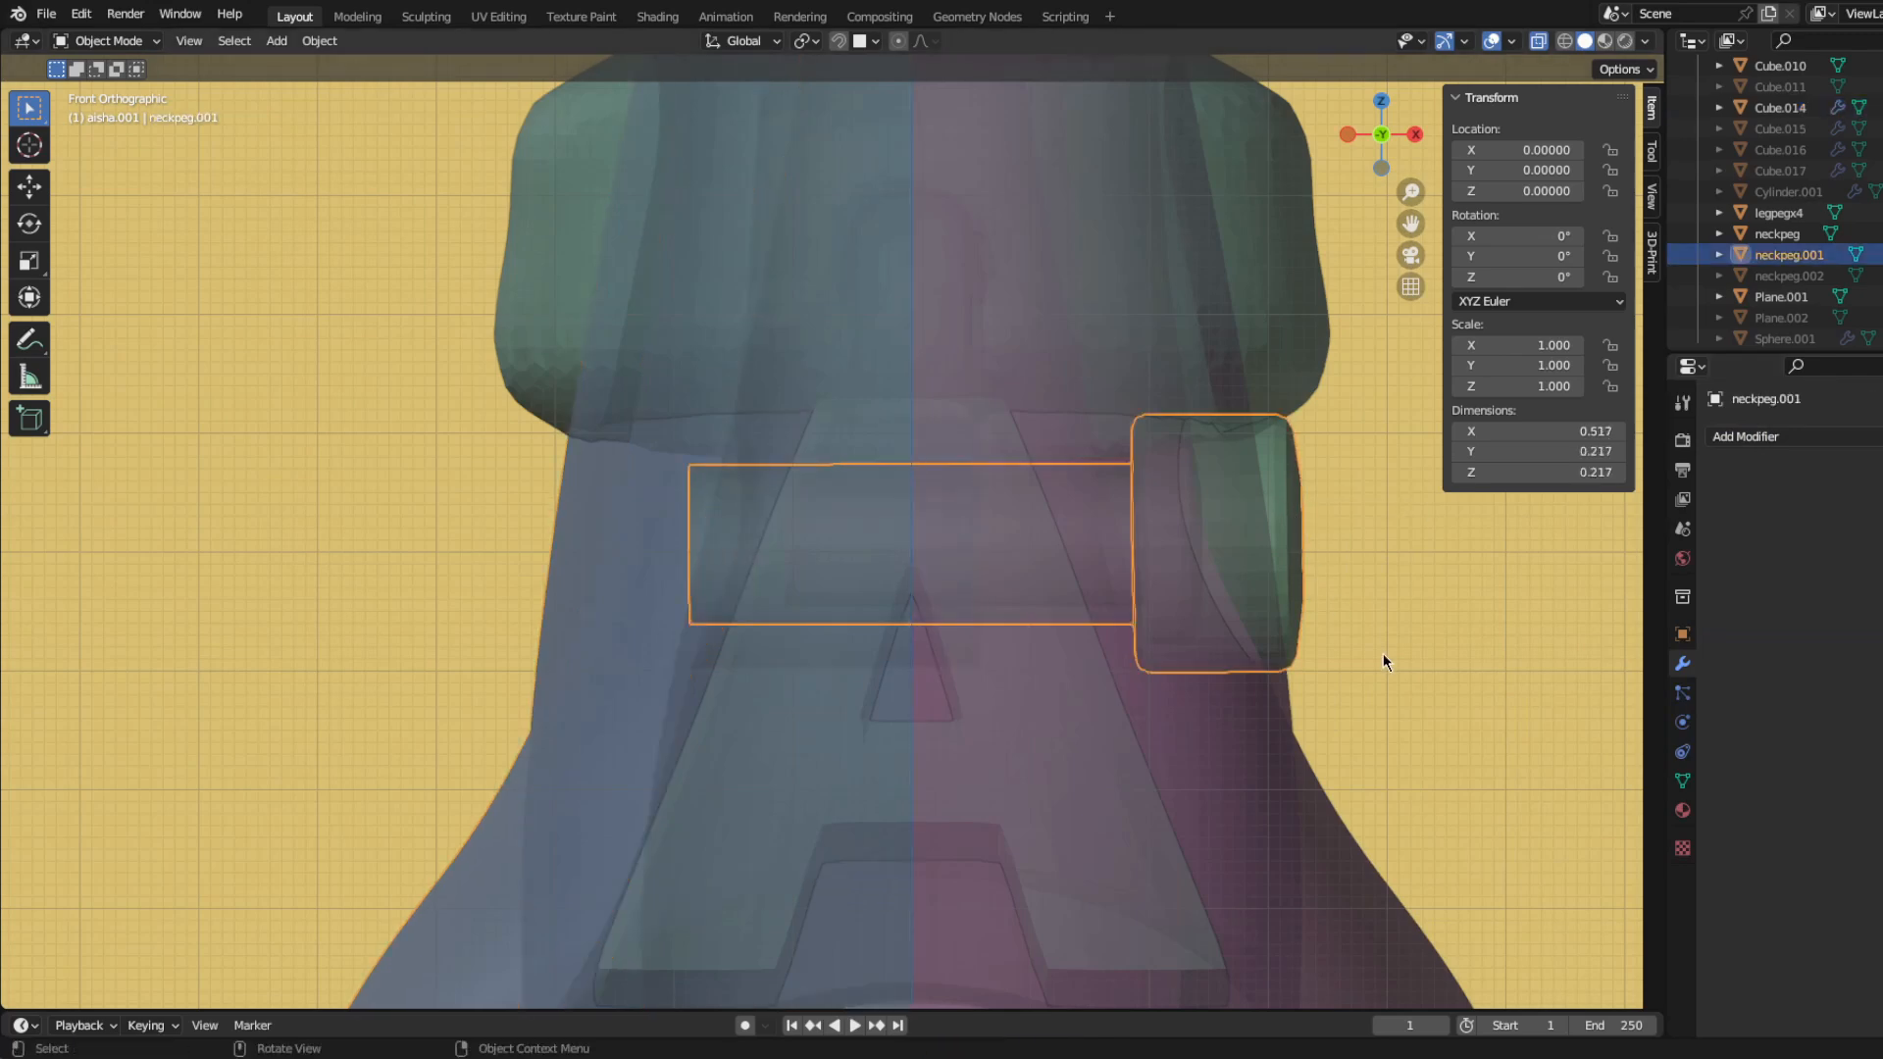
key("h")
left_click(652, 618)
key("ctrl+a")
Step: Move neckpeg, neckpeg.001 and neckpeg.002 together to the tail base, 1.76496 along Y and -0.41761 along Z
scroll(1009, 613, "up", 5)
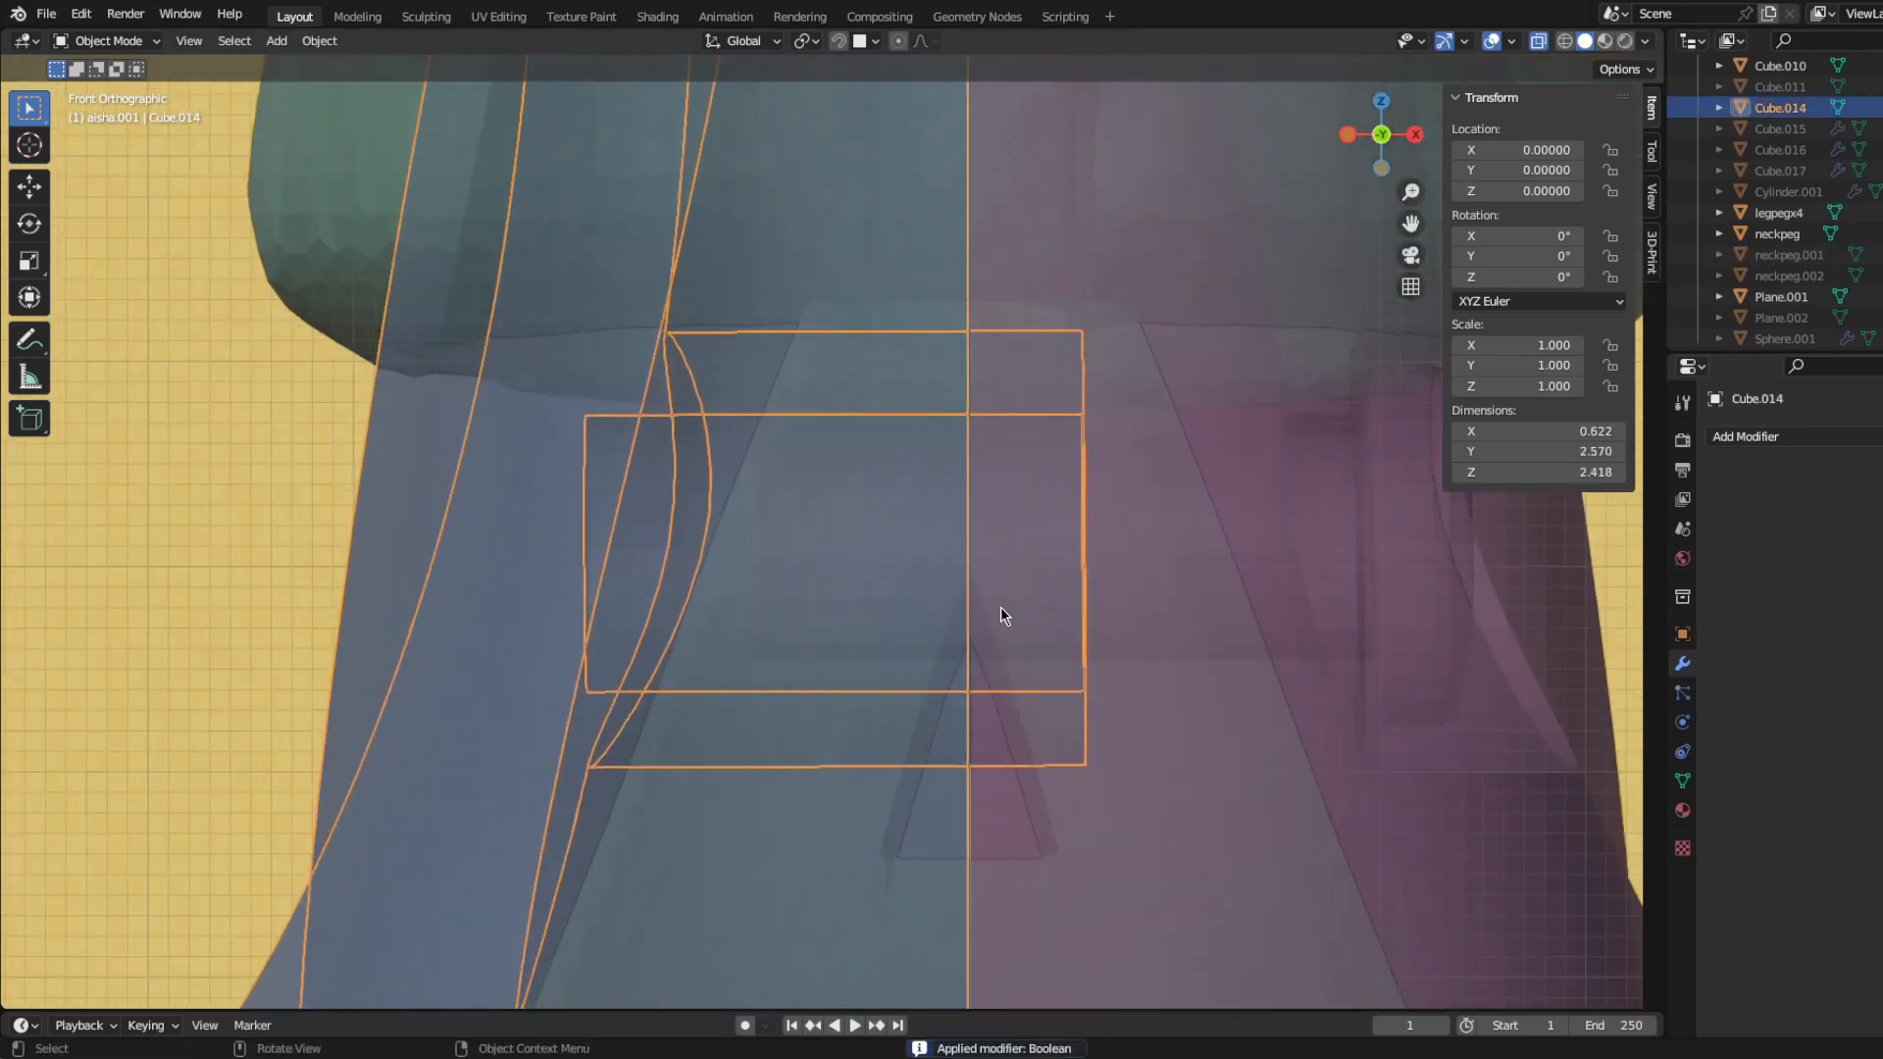
scroll(929, 605, "down", 4)
scroll(913, 576, "up", 2)
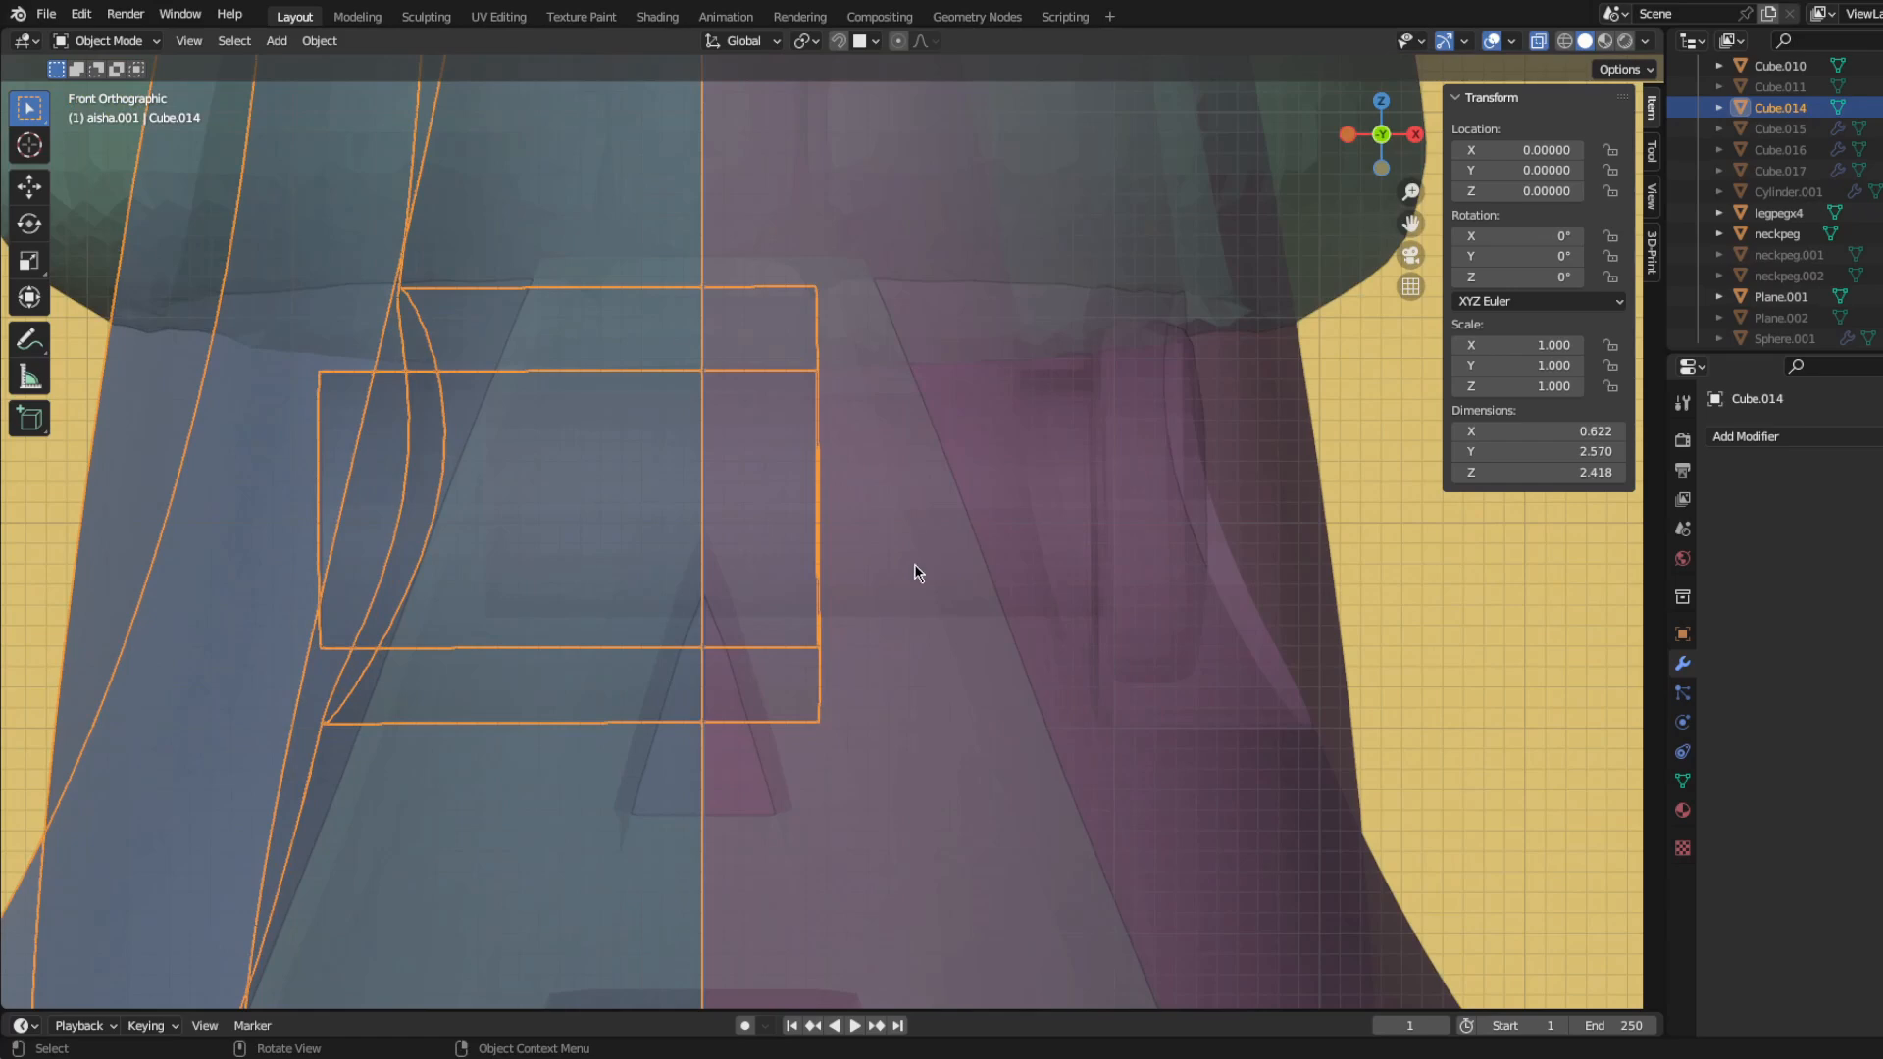
scroll(916, 577, "down", 4)
scroll(626, 516, "down", 3)
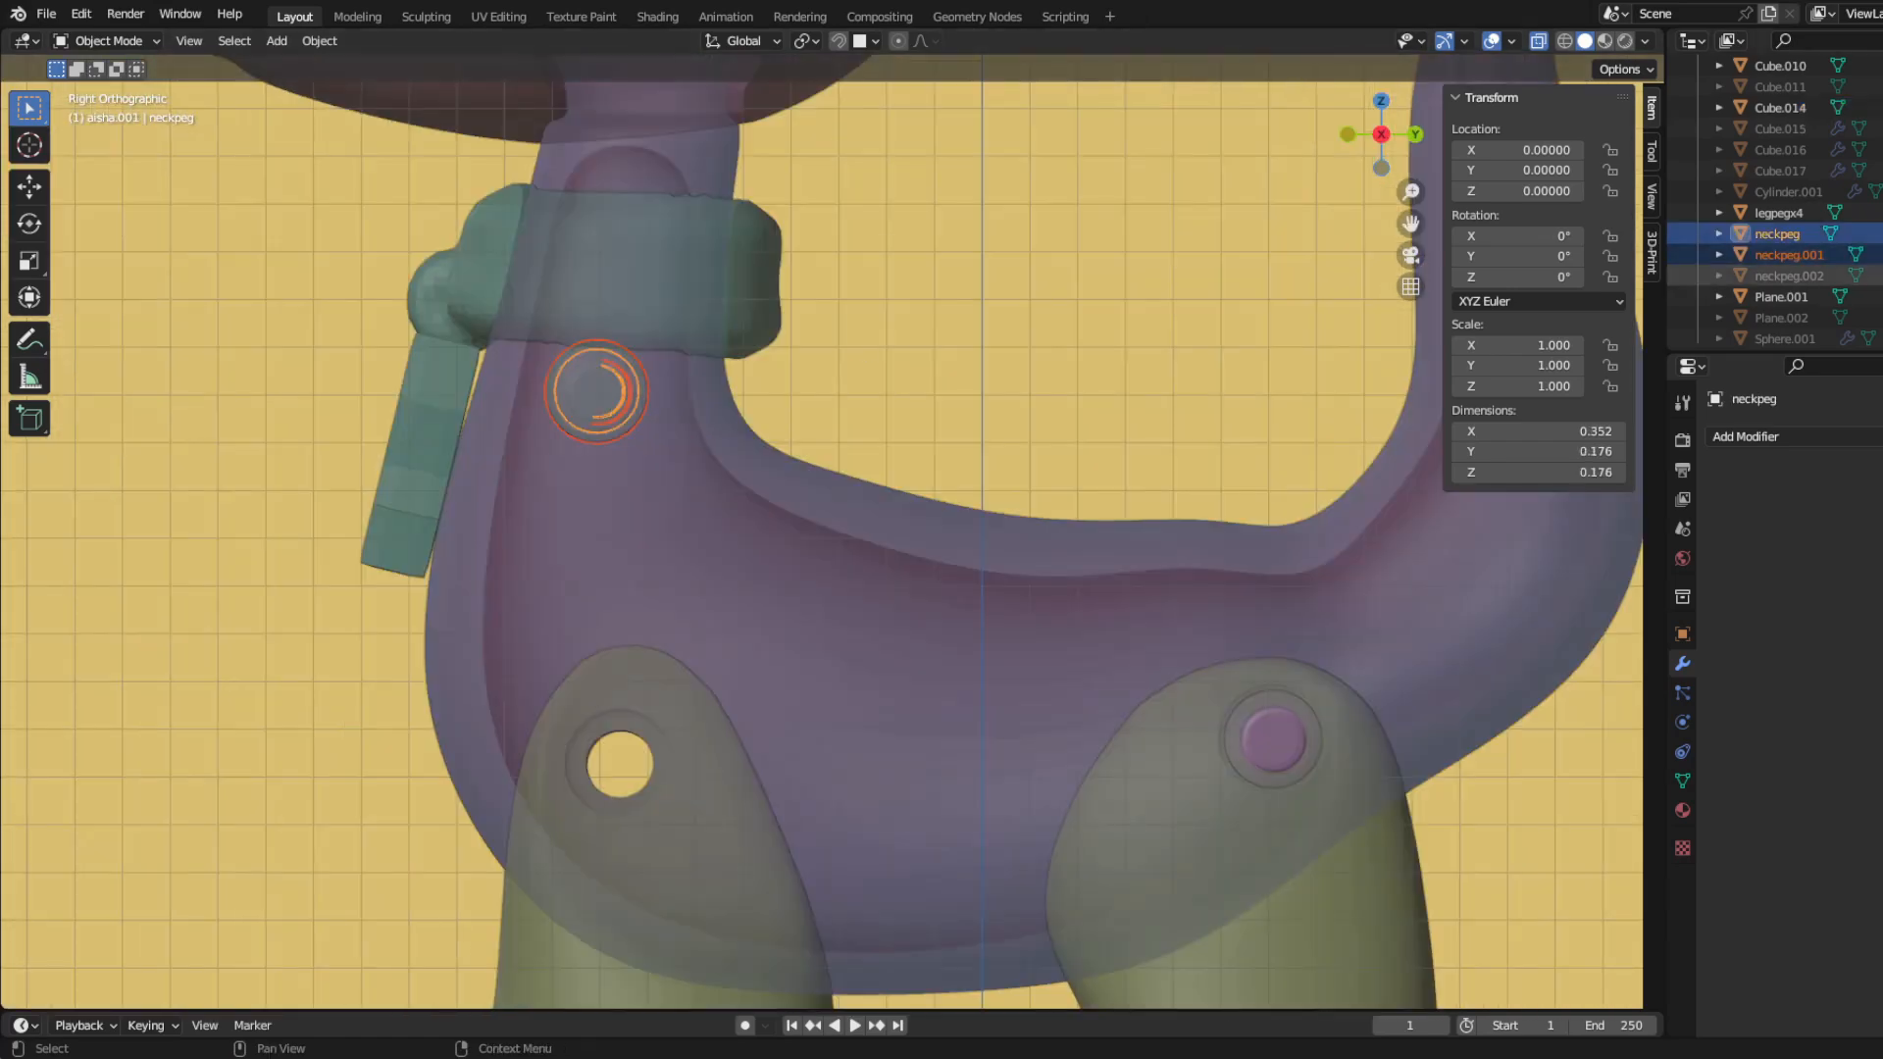
middle_click_drag(1115, 590, 723, 462, "shift")
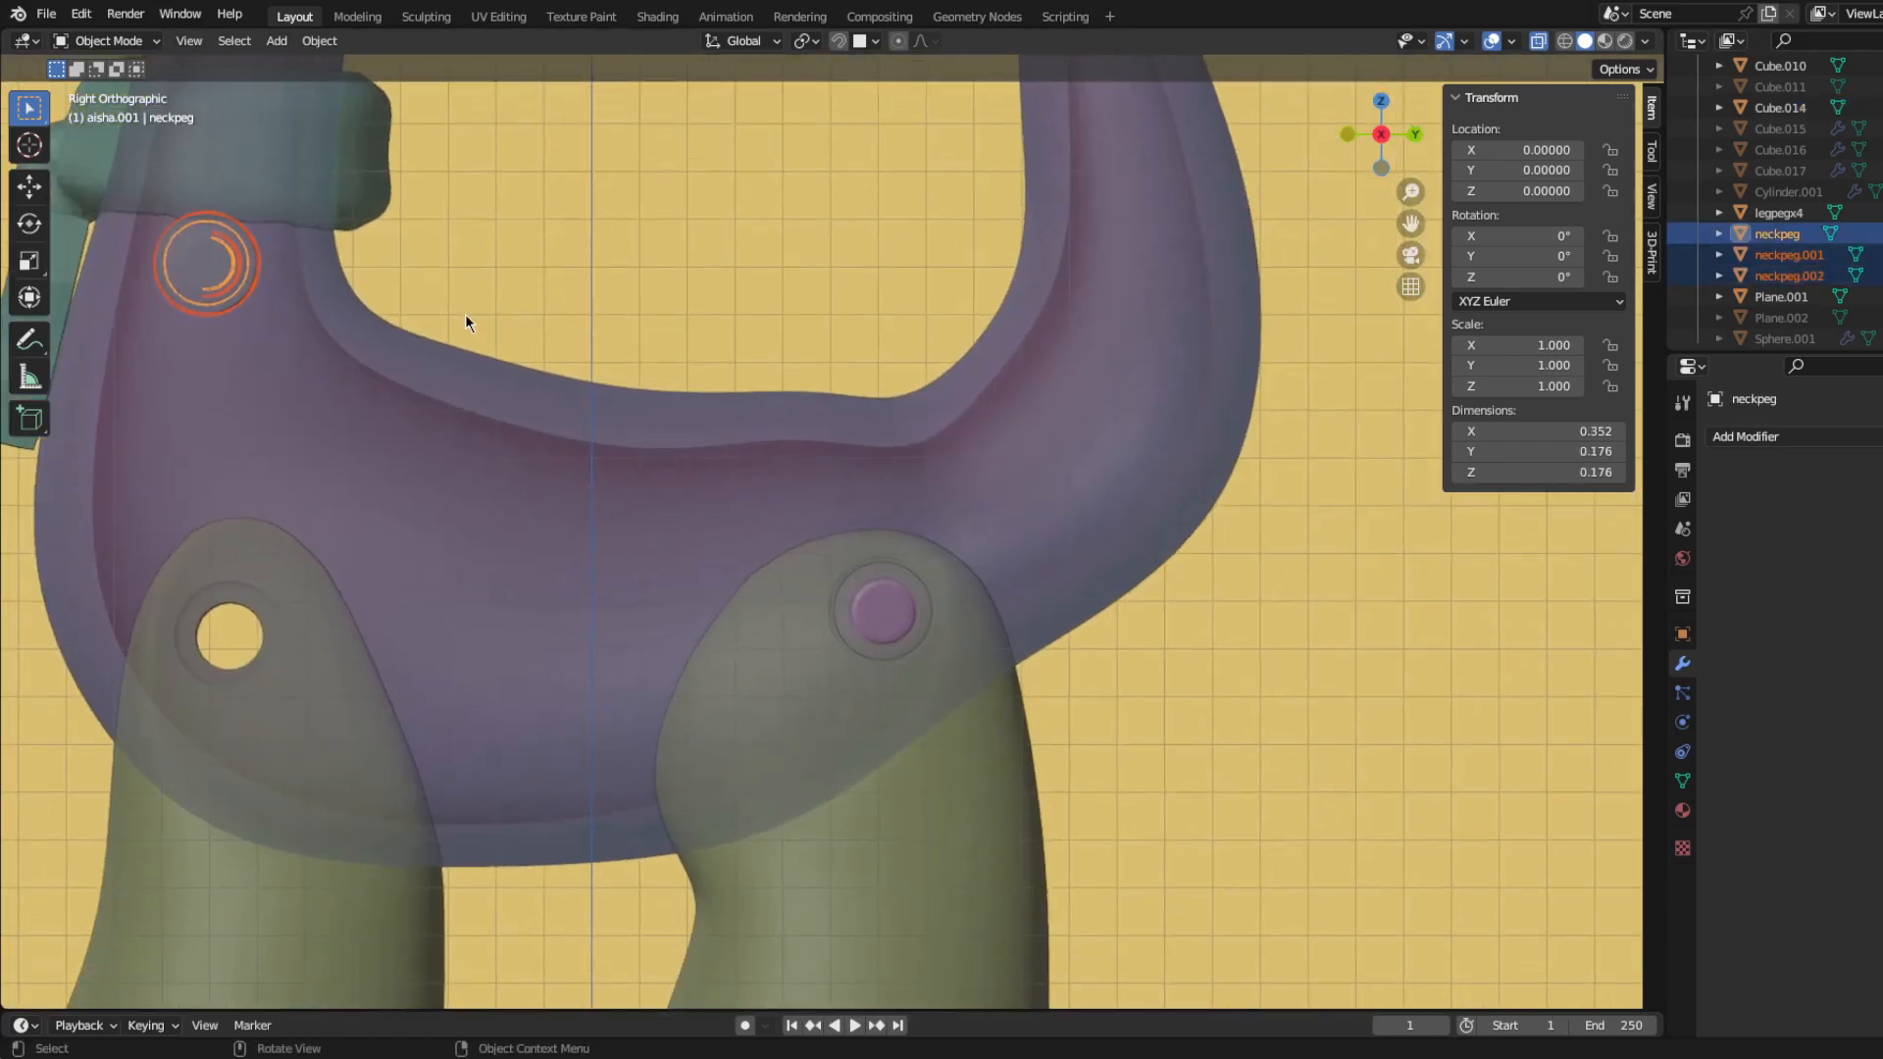
left_click(1328, 503)
Step: Shift the three tail pegs together 0.08162 along X and 0.08480 along Z in the back view
key("KP_1")
key("ctrl+KP_1")
key("g")
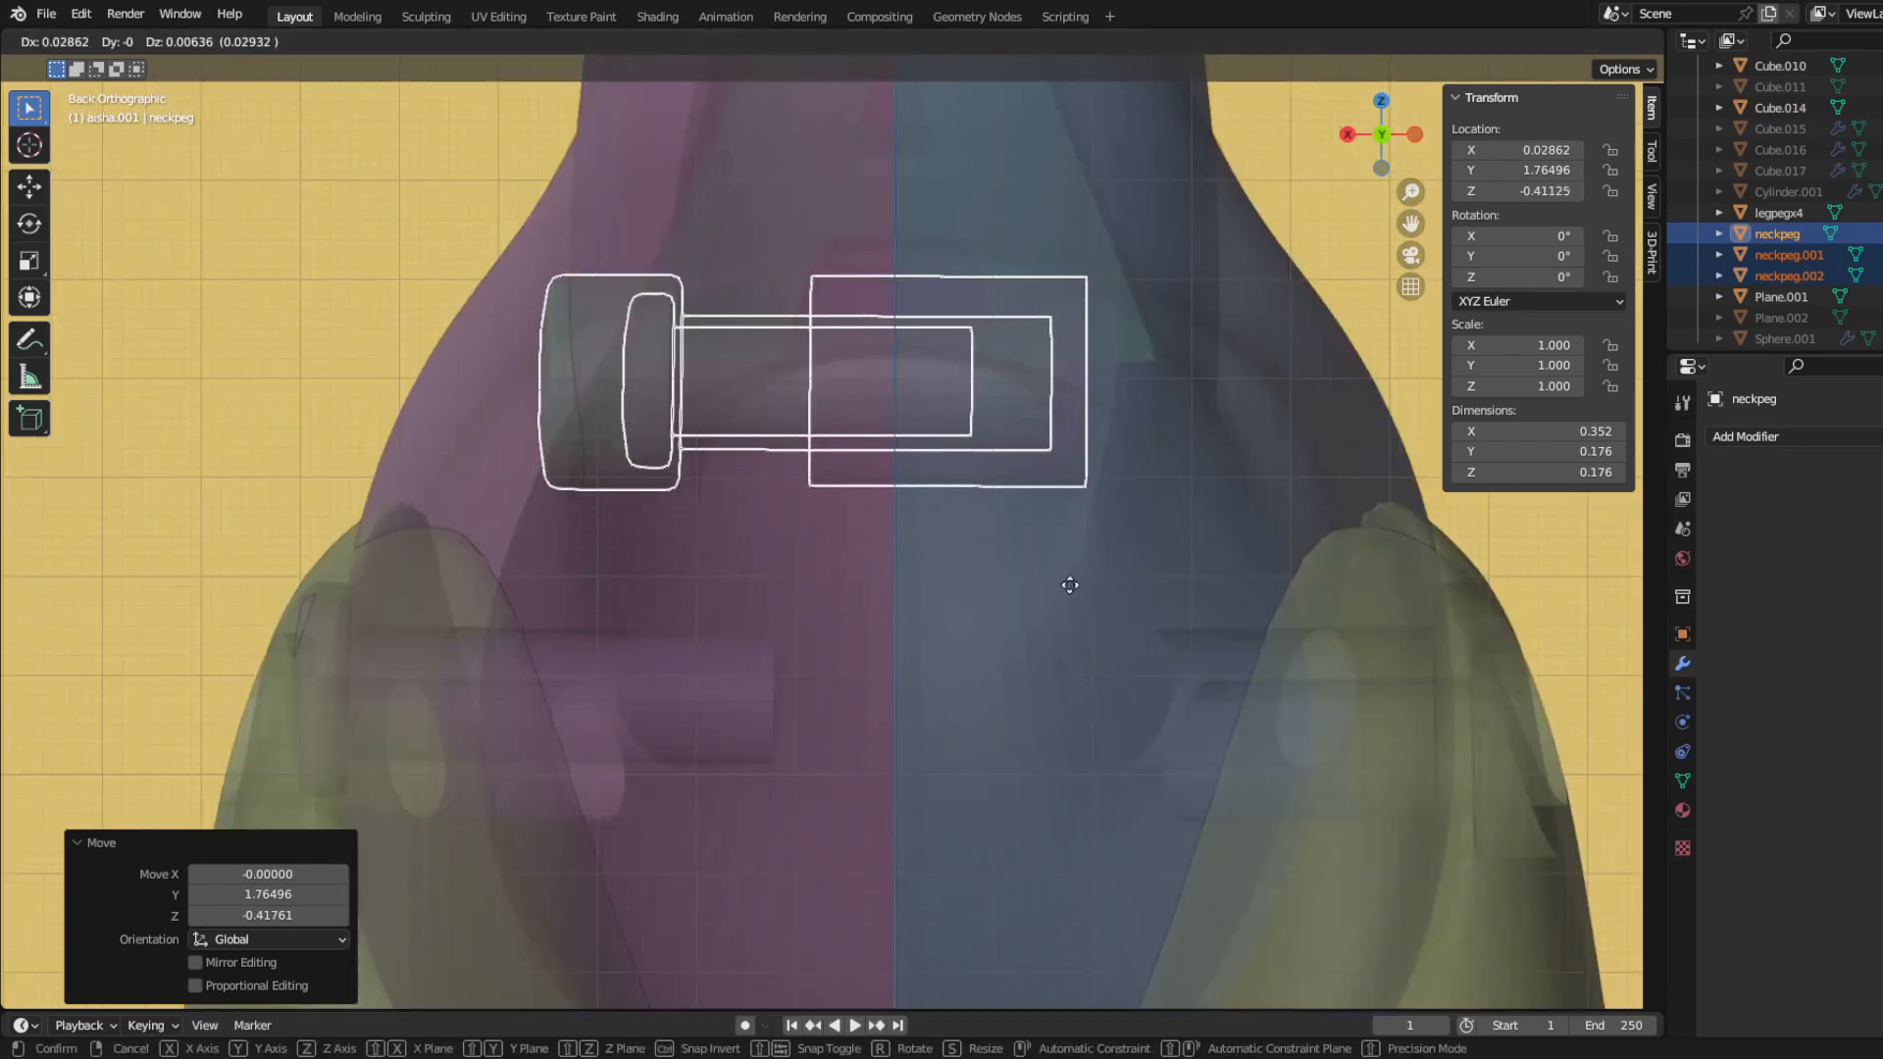
left_click(1021, 513)
middle_click_drag(1016, 508, 1046, 529)
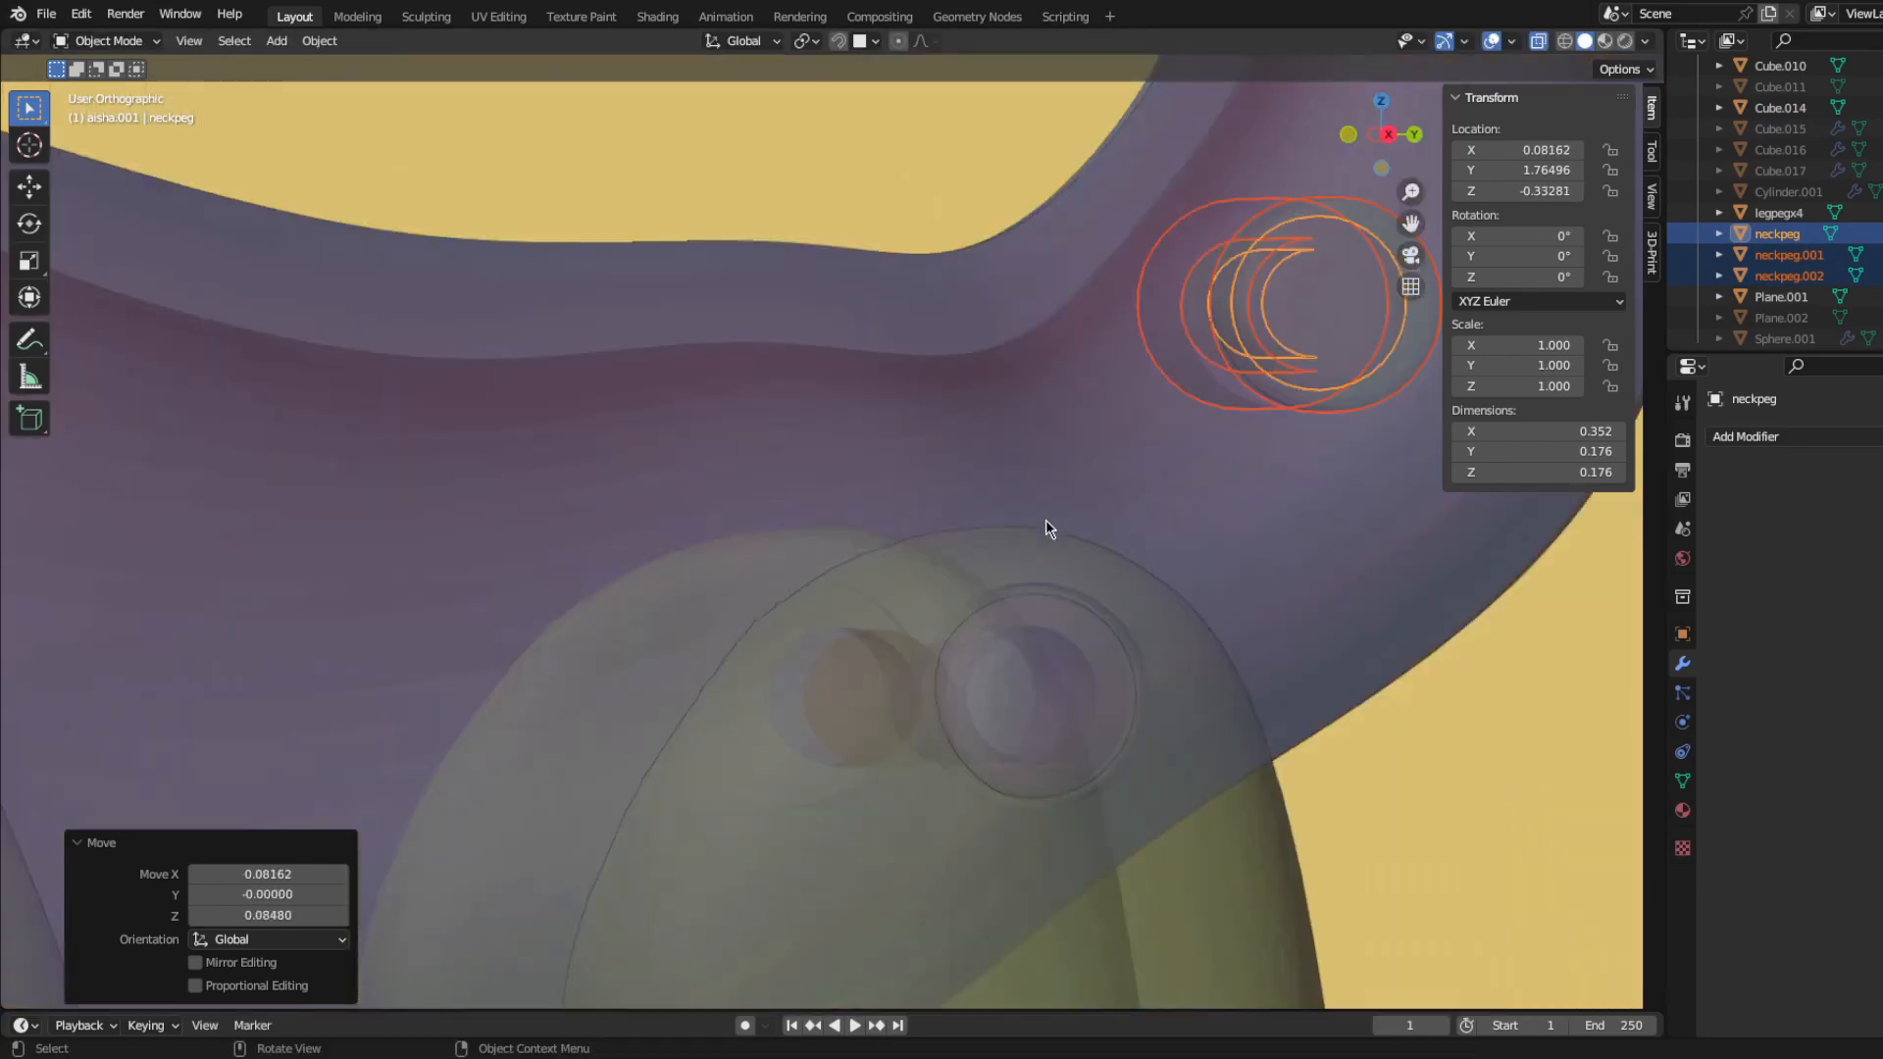
Step: Join neckpeg.002 to Cube.014 at the tail with a Boolean modifier set to Union, and hide the shaft copy
middle_click_drag(454, 520, 491, 607)
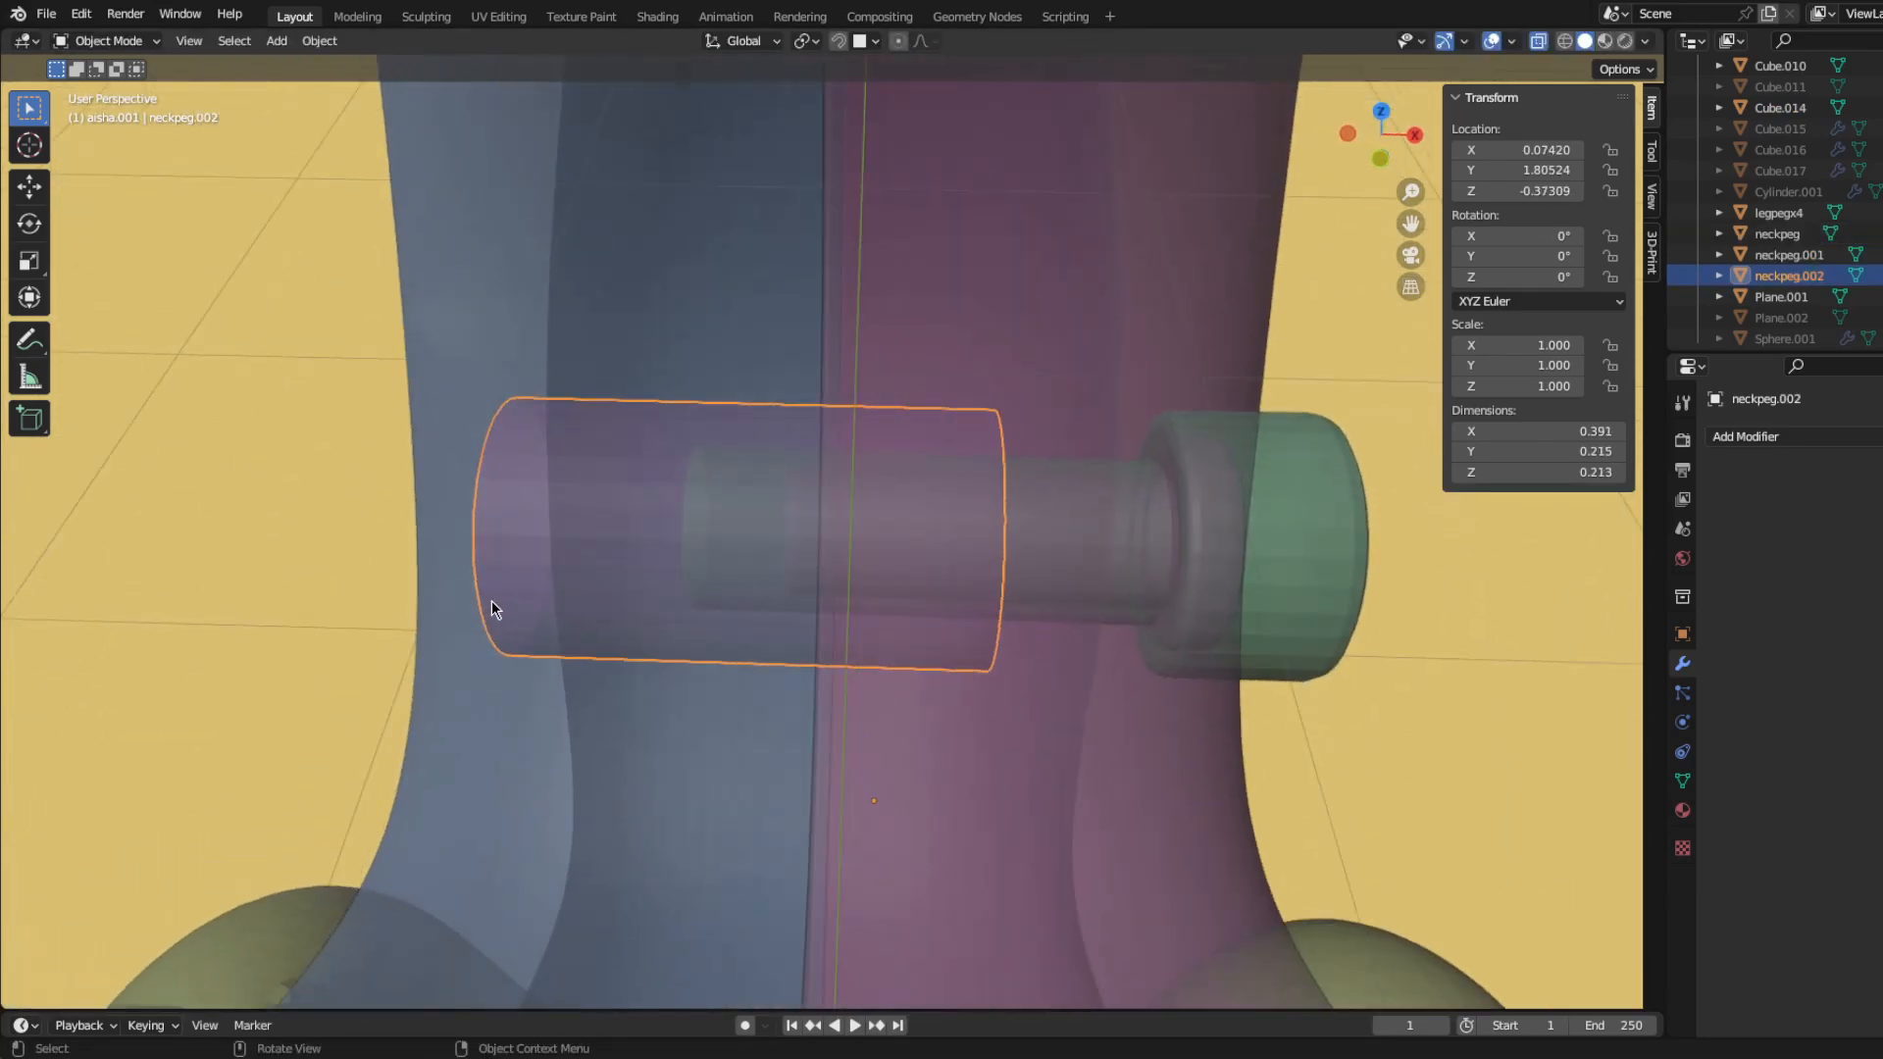
key("KP_7")
scroll(491, 604, "up", 1)
left_click(461, 588)
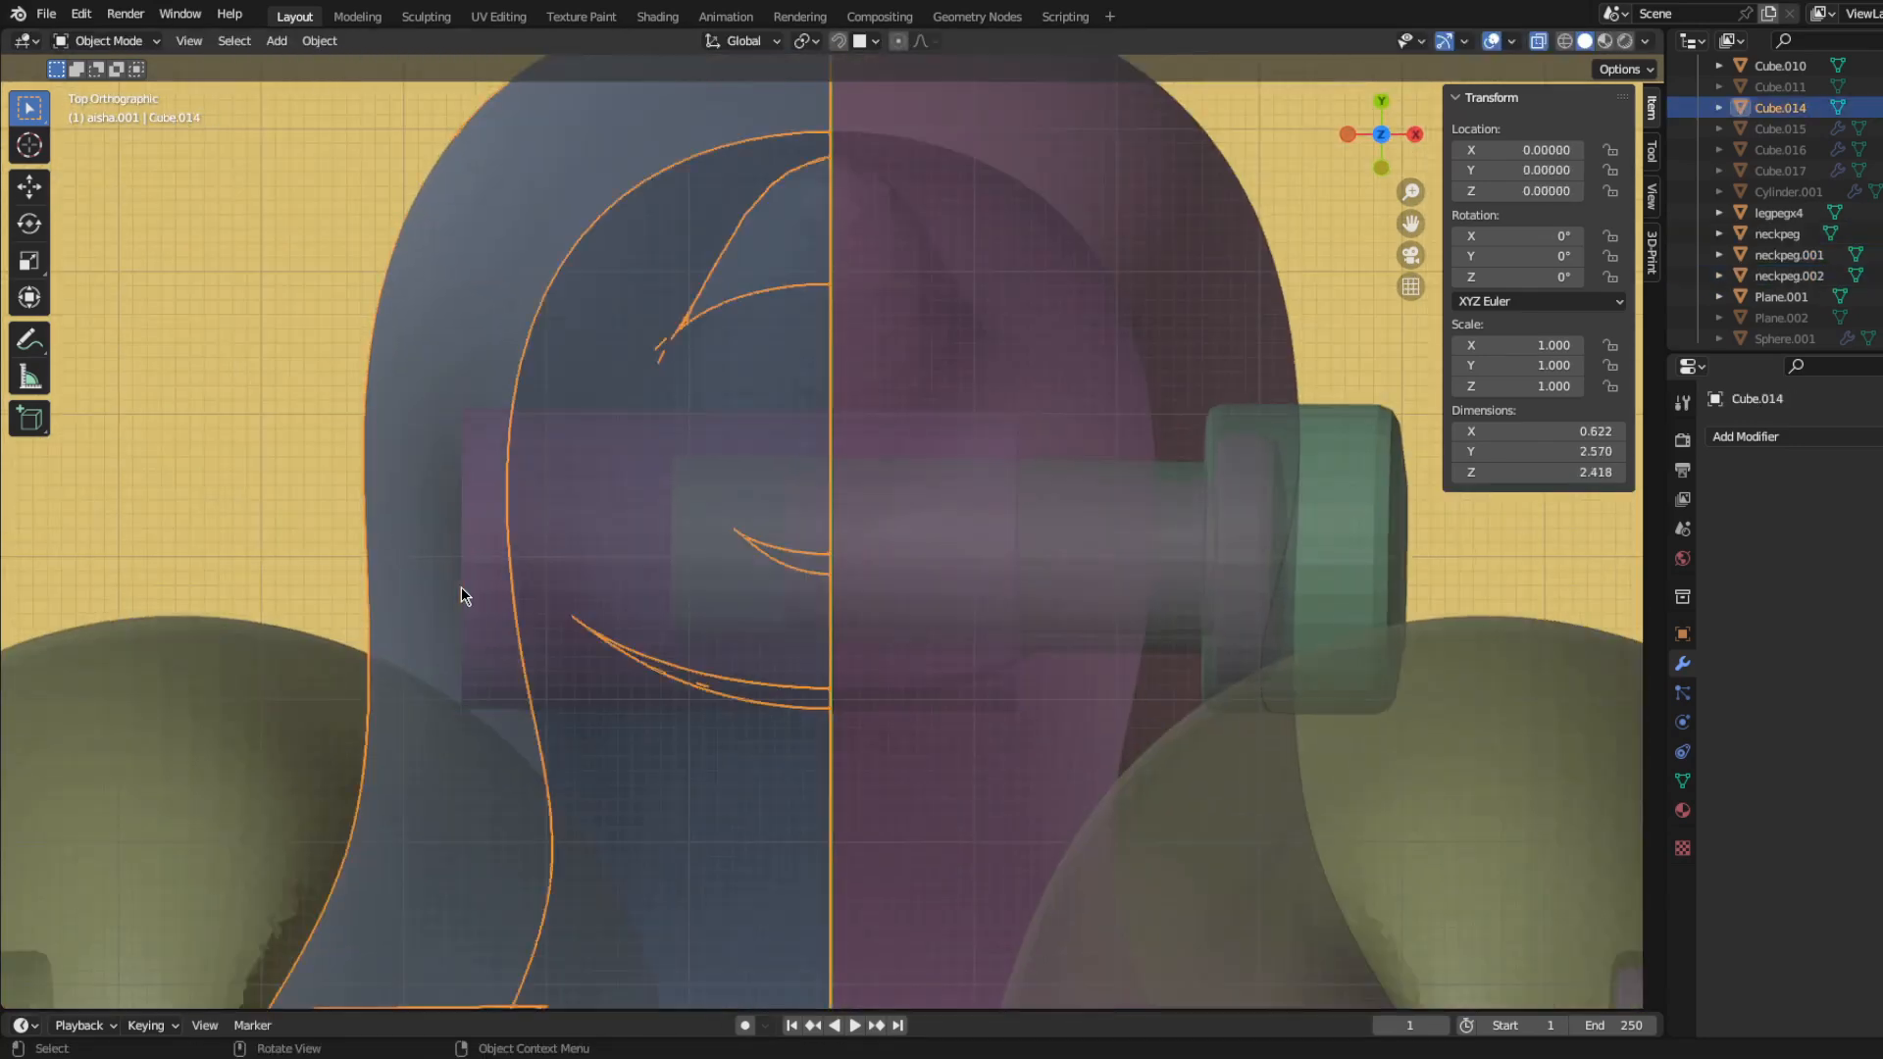
left_click(1771, 441)
left_click(1692, 543)
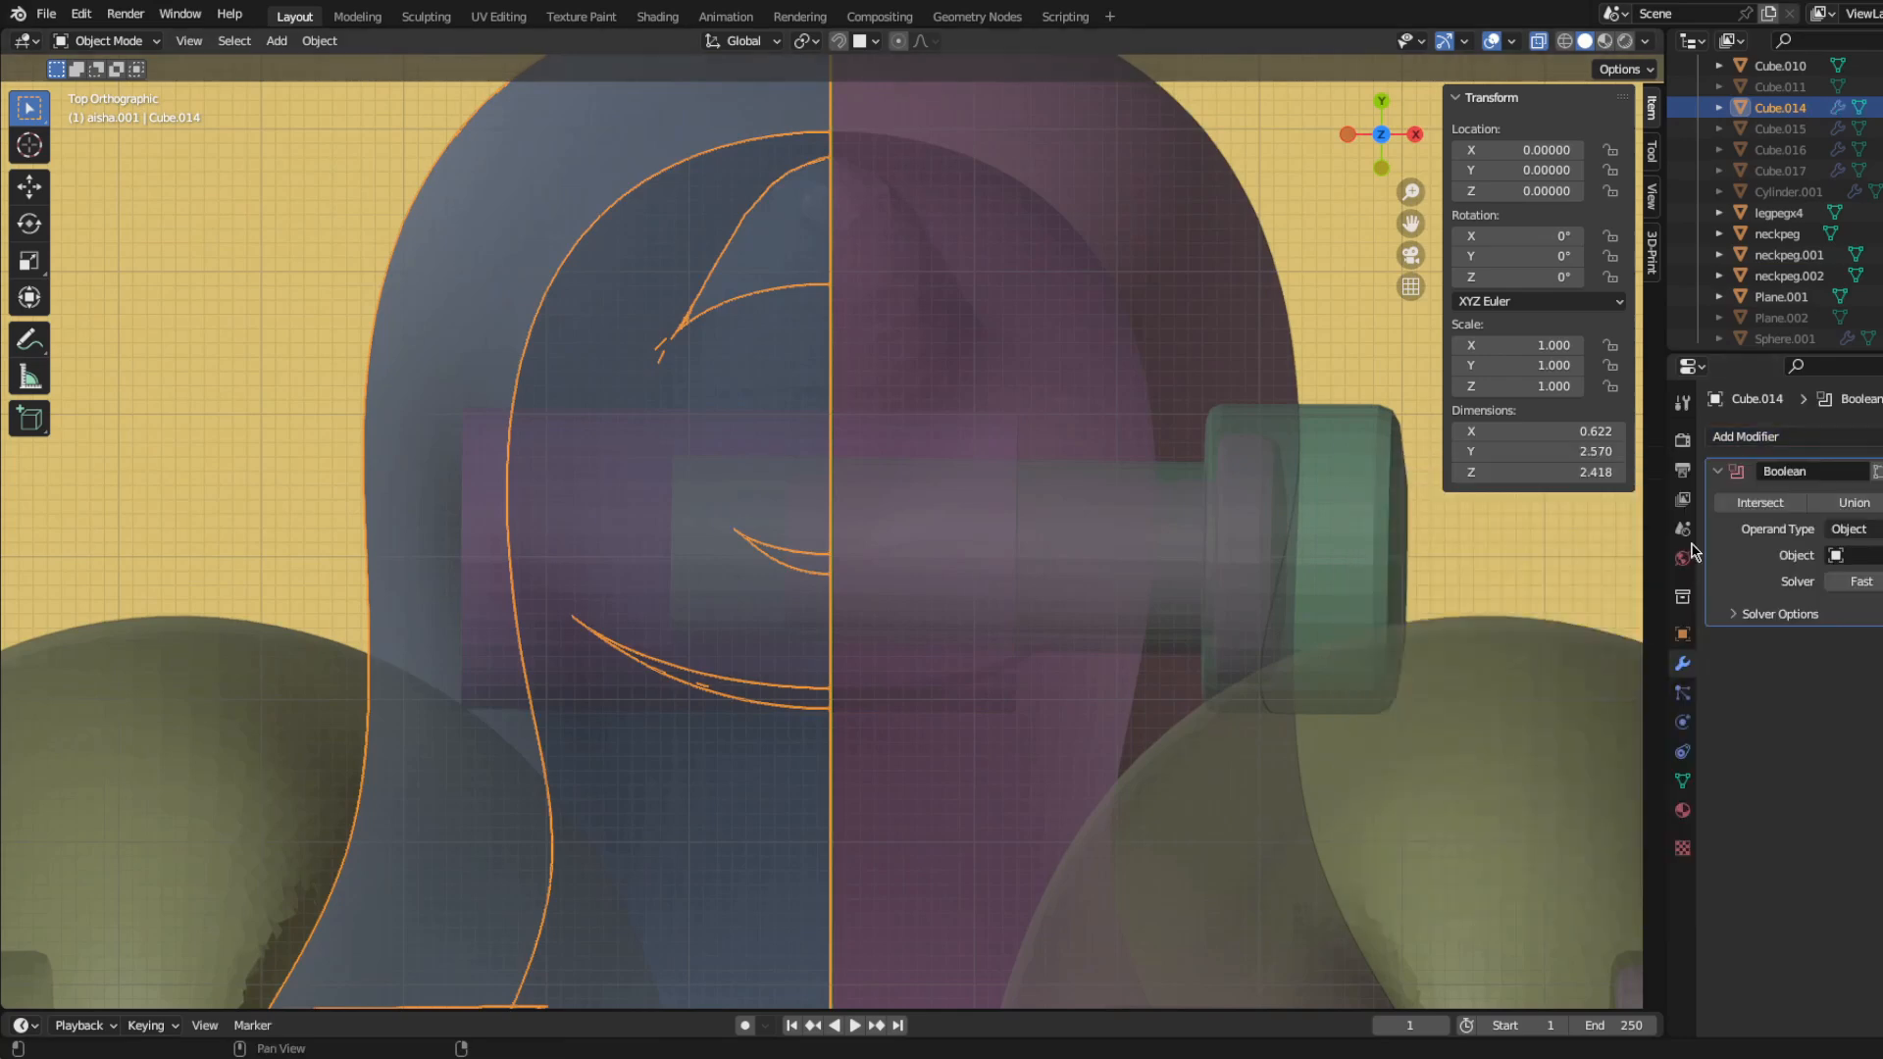
left_click(477, 632)
middle_click_drag(476, 631, 438, 685, "shift")
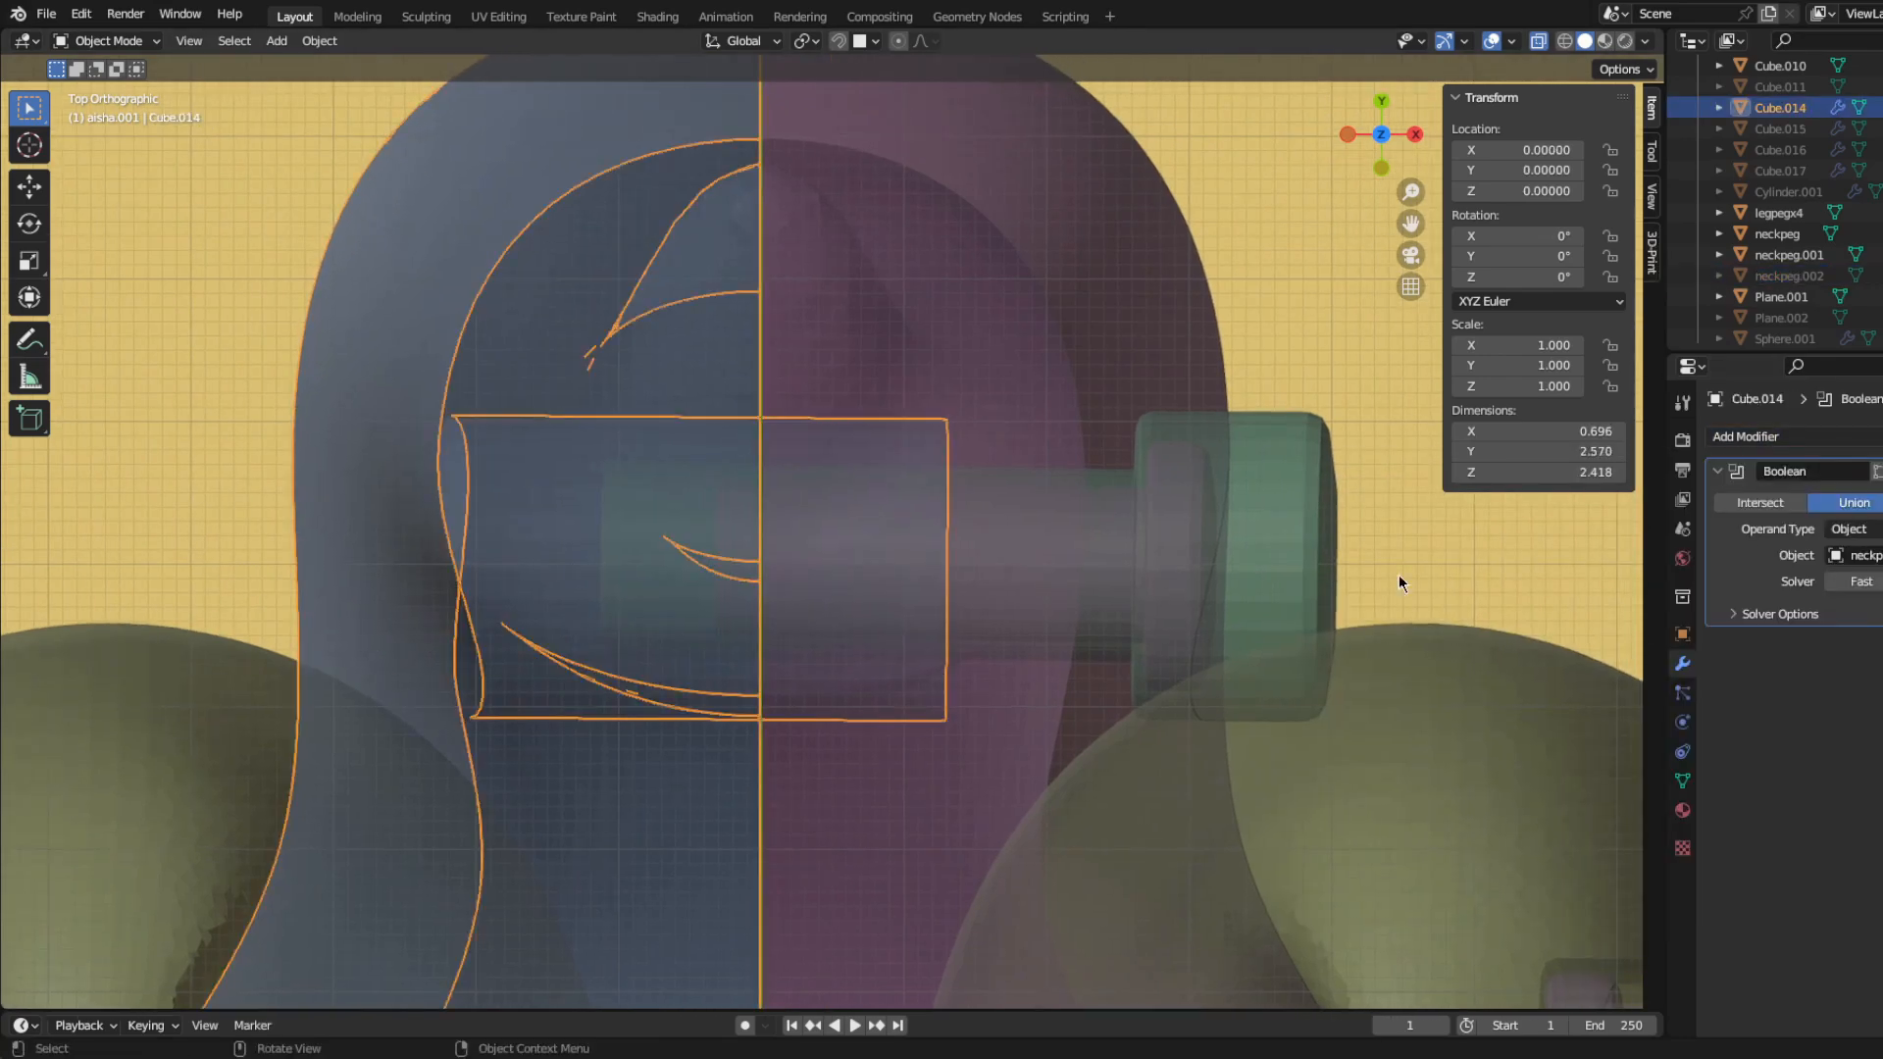
Step: Cut the tail peg hole into both body halves, Cube.014 and Cube.007, using Boolean modifiers with neckpeg.001 as the object
left_click(1604, 542)
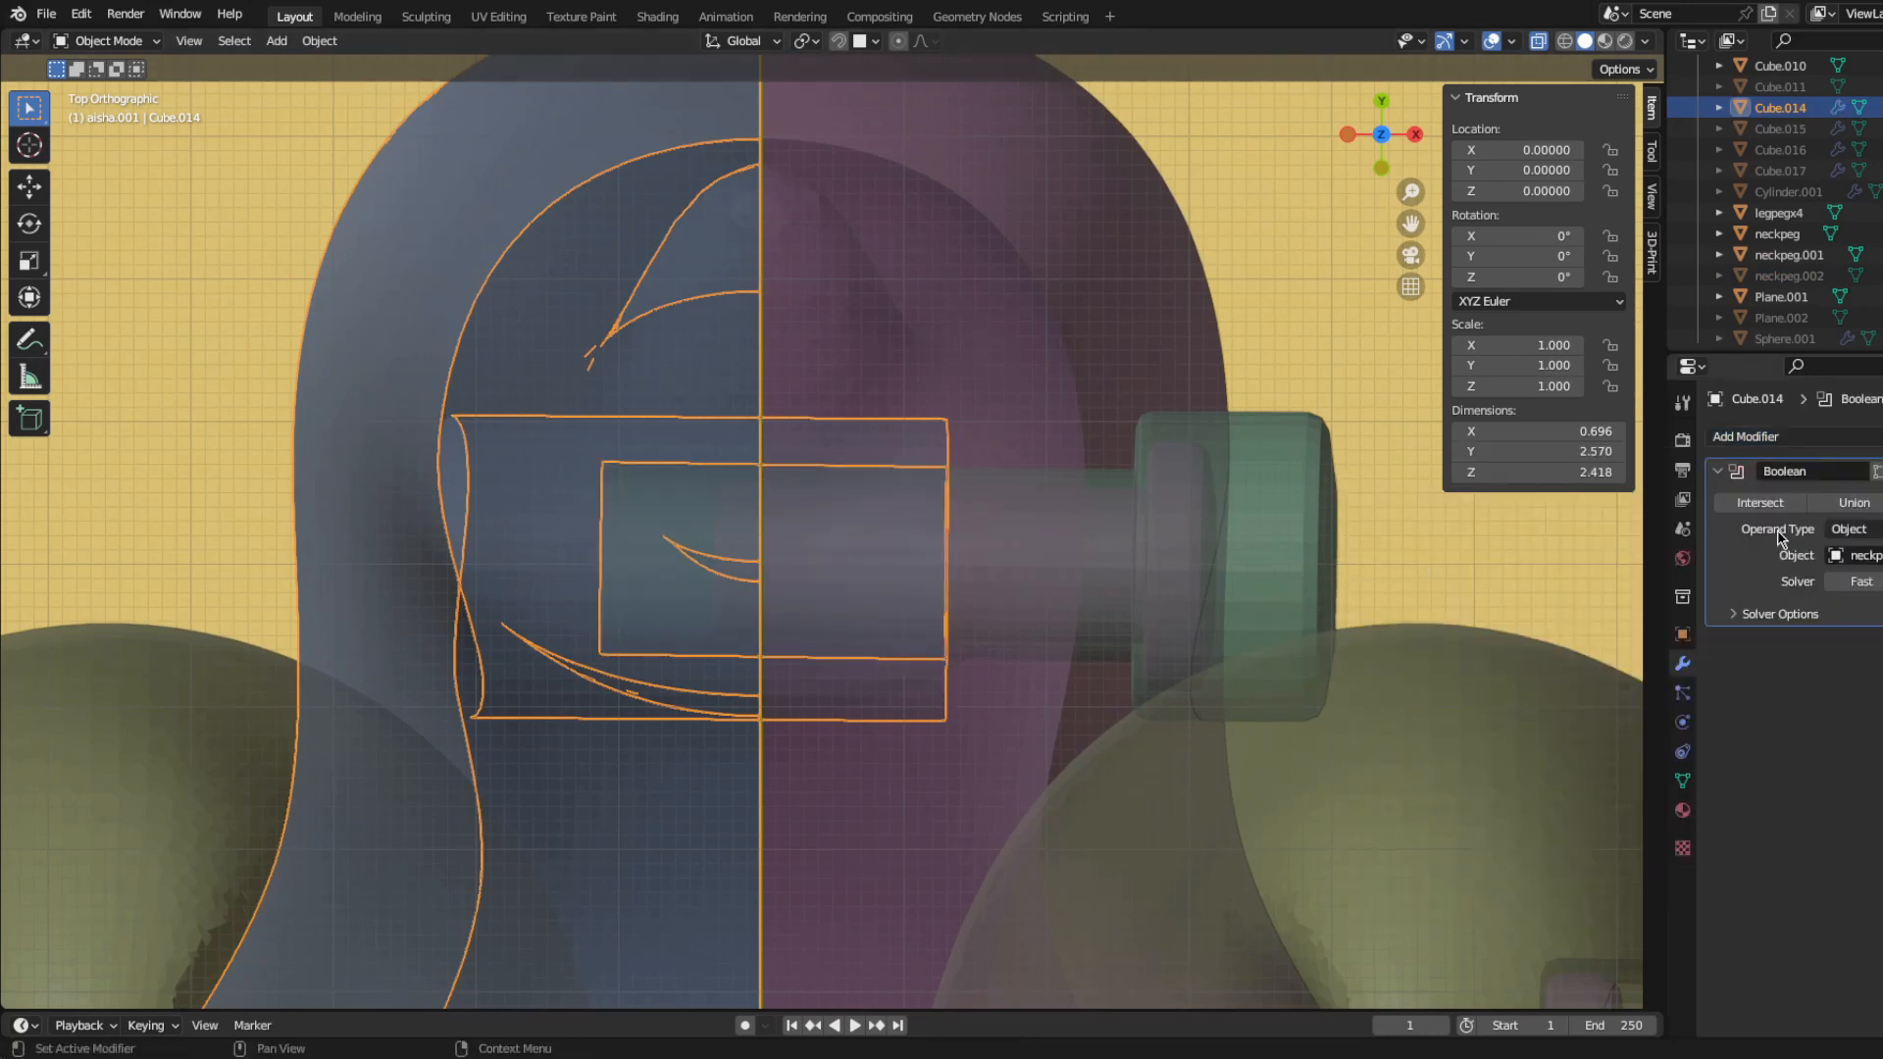
left_click(1191, 476)
left_click(1746, 436)
left_click(1569, 545)
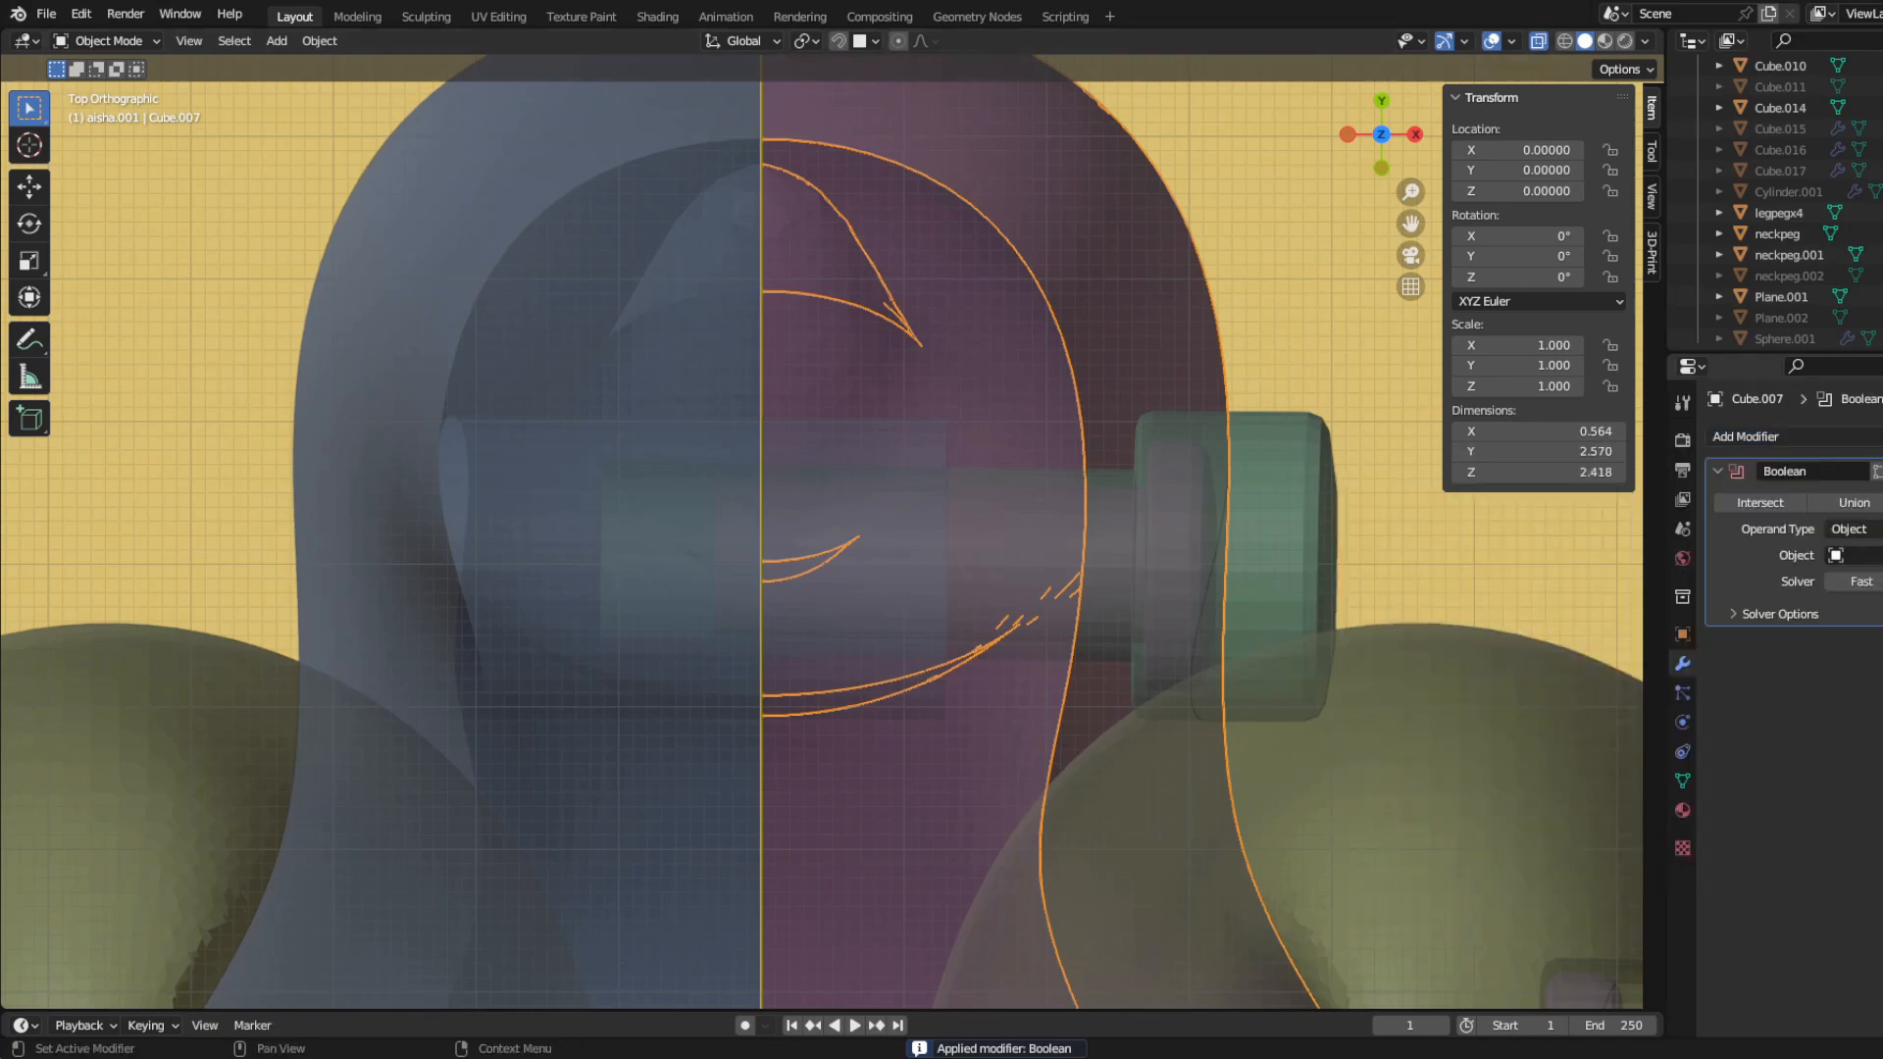
left_click(1336, 542)
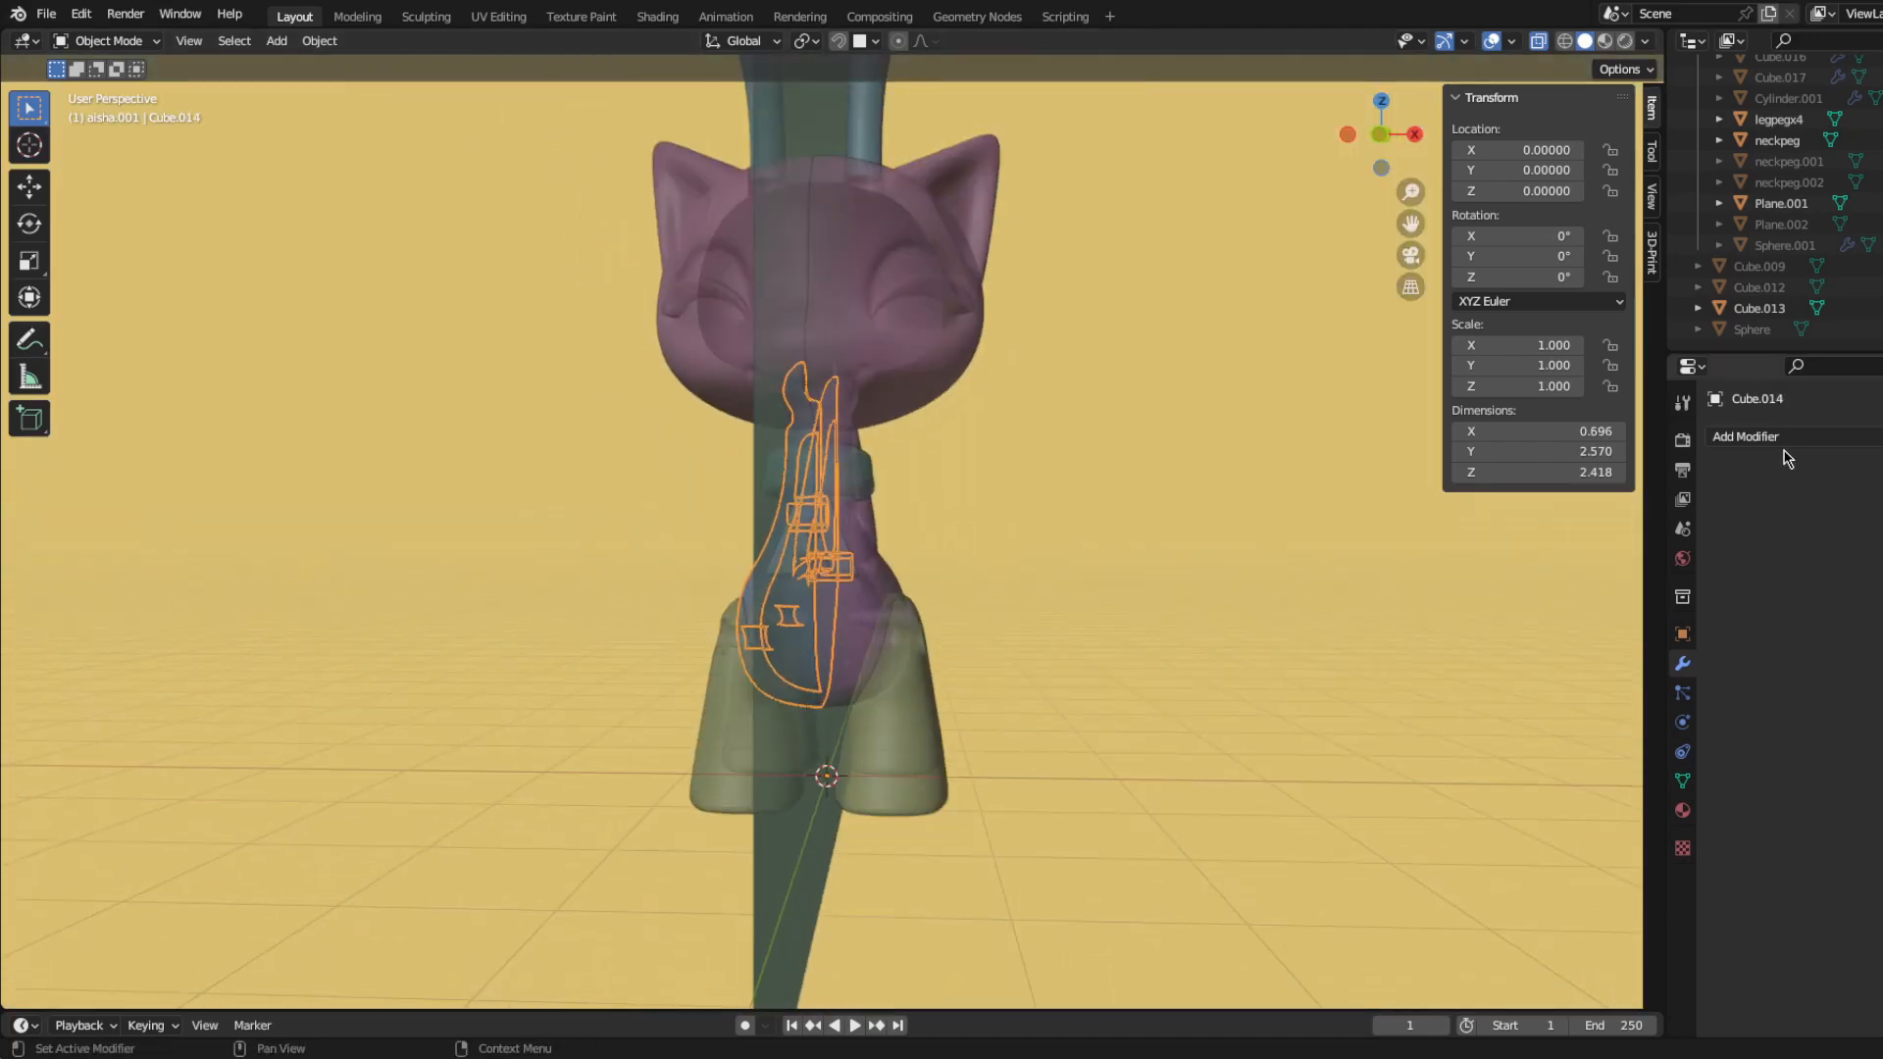
Step: Cut Cube.014 with a Boolean modifier using the thin centre plane Cube.013, hide the plane and apply the modifier
left_click(1746, 436)
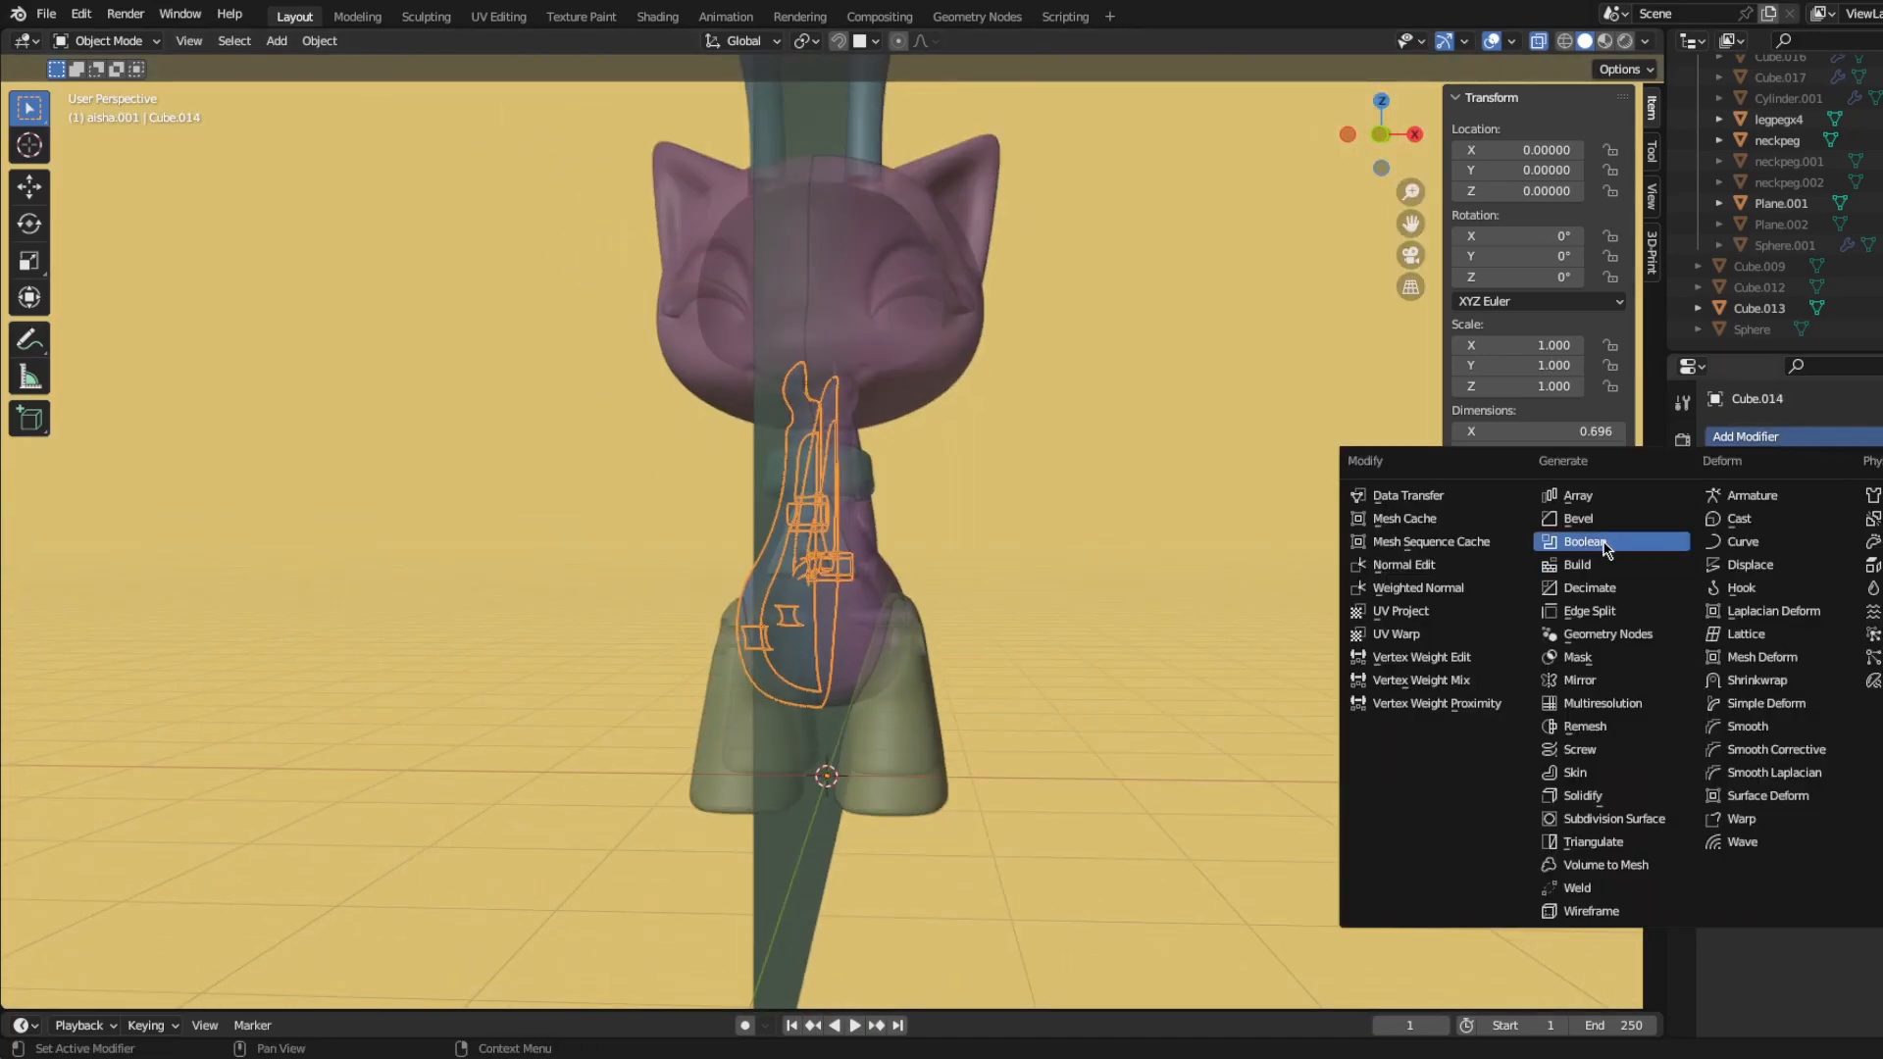
left_click(1605, 546)
left_click(780, 927)
left_click(809, 883)
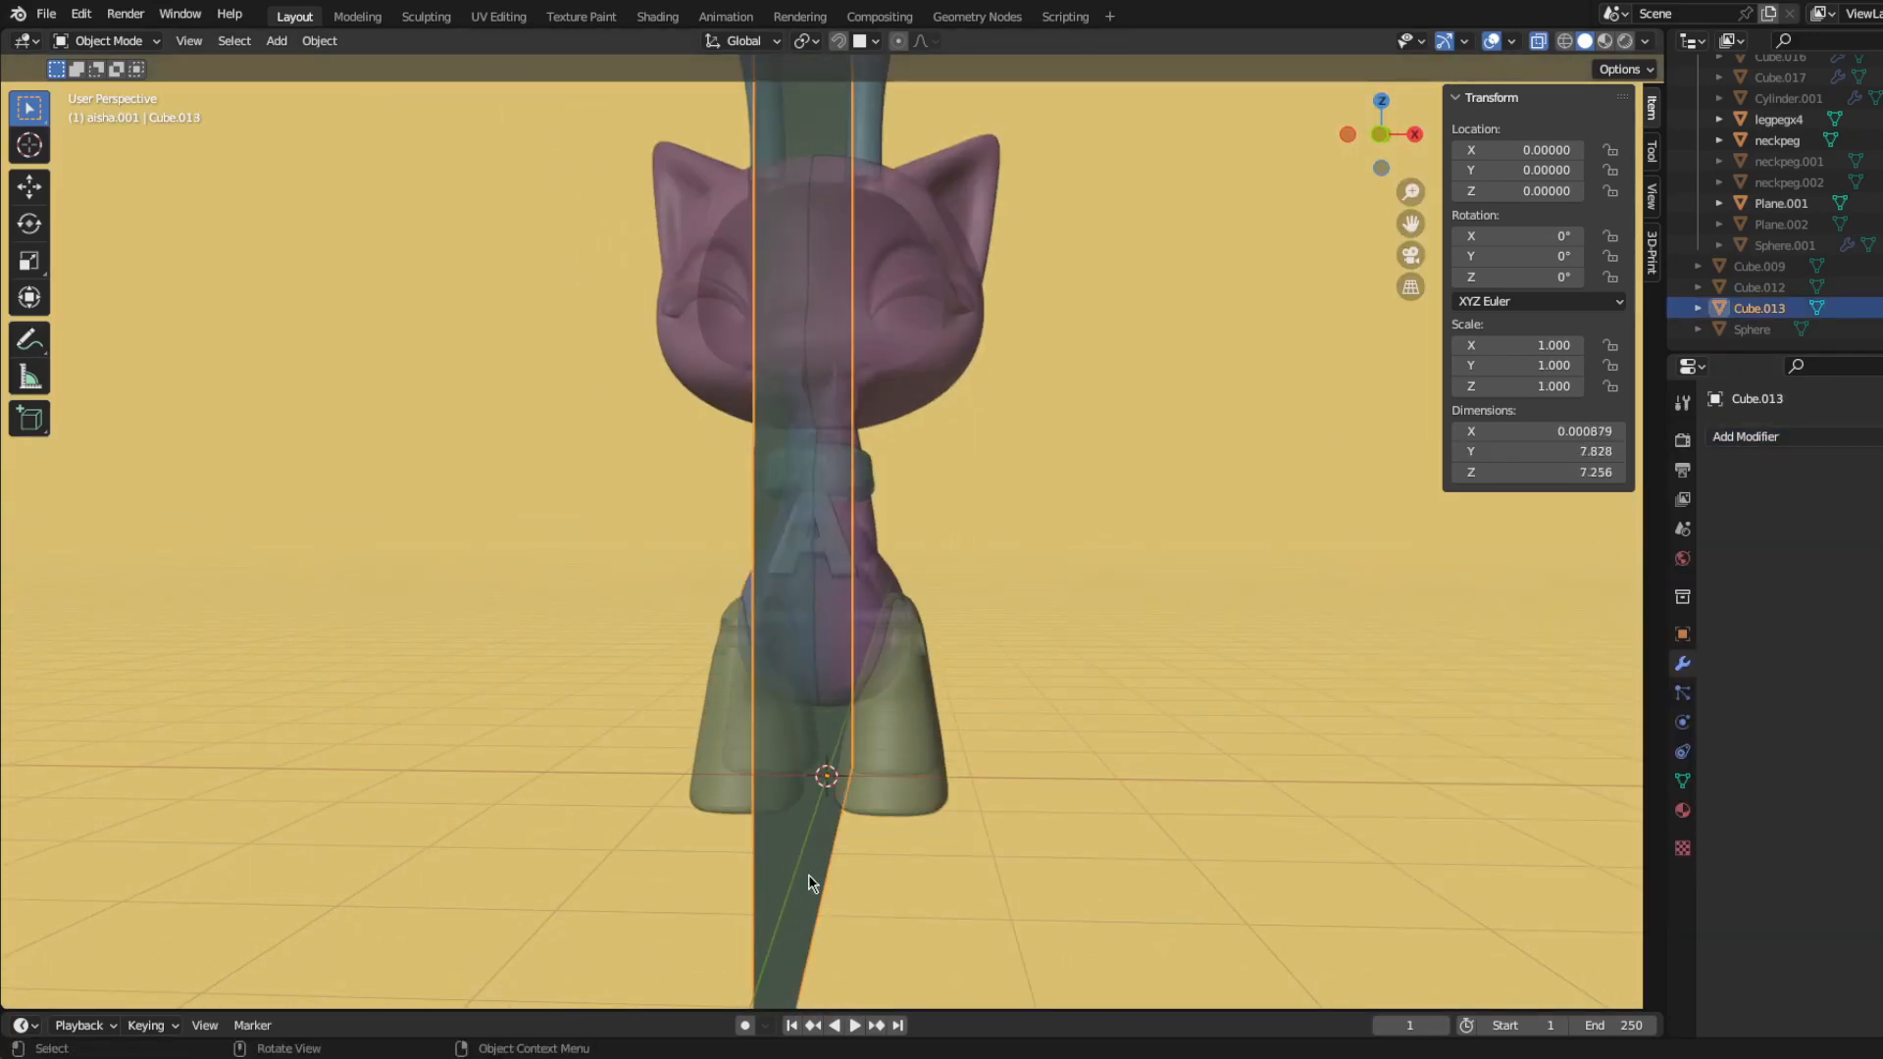
key("ctrl+a")
scroll(696, 624, "up", 8)
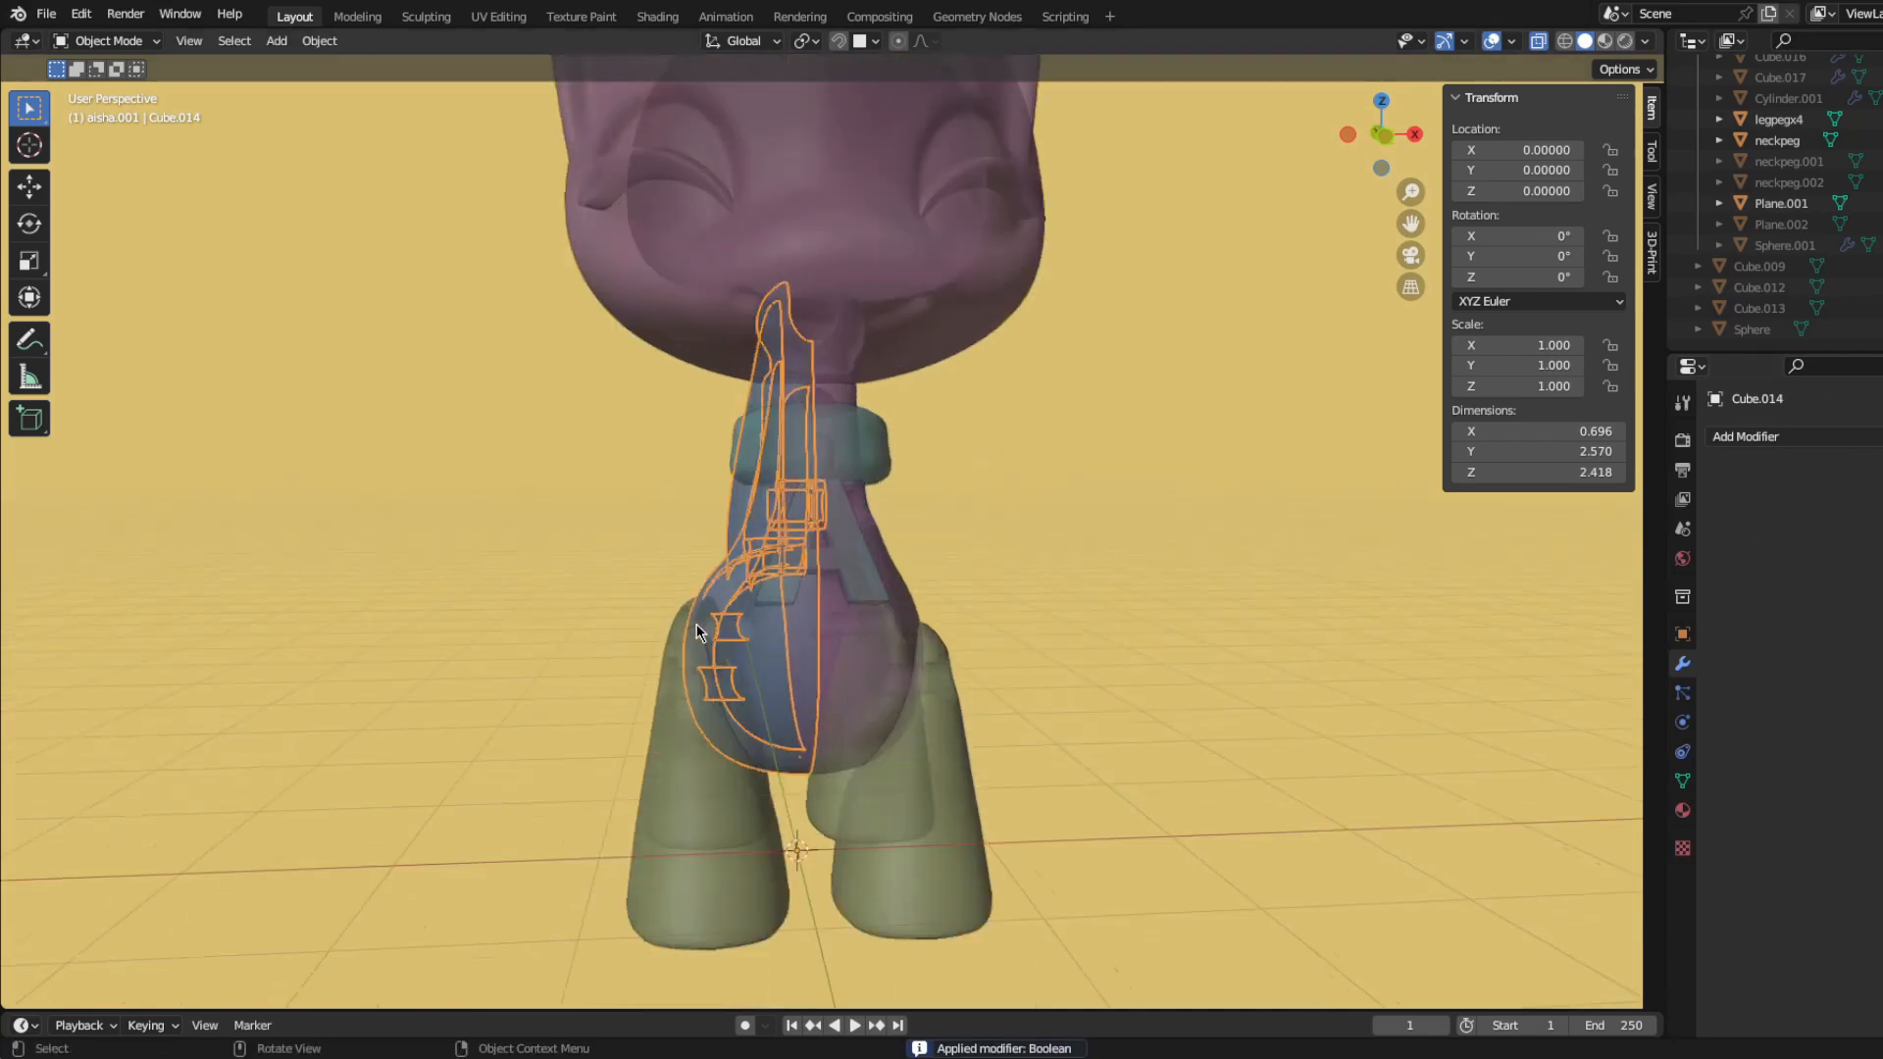
Step: Select and remove the leftover linked peg sleeve pieces that extend past the centre plane in Cube.014's mesh
key("KP_1")
key("ctrl+Tab")
left_click(907, 722)
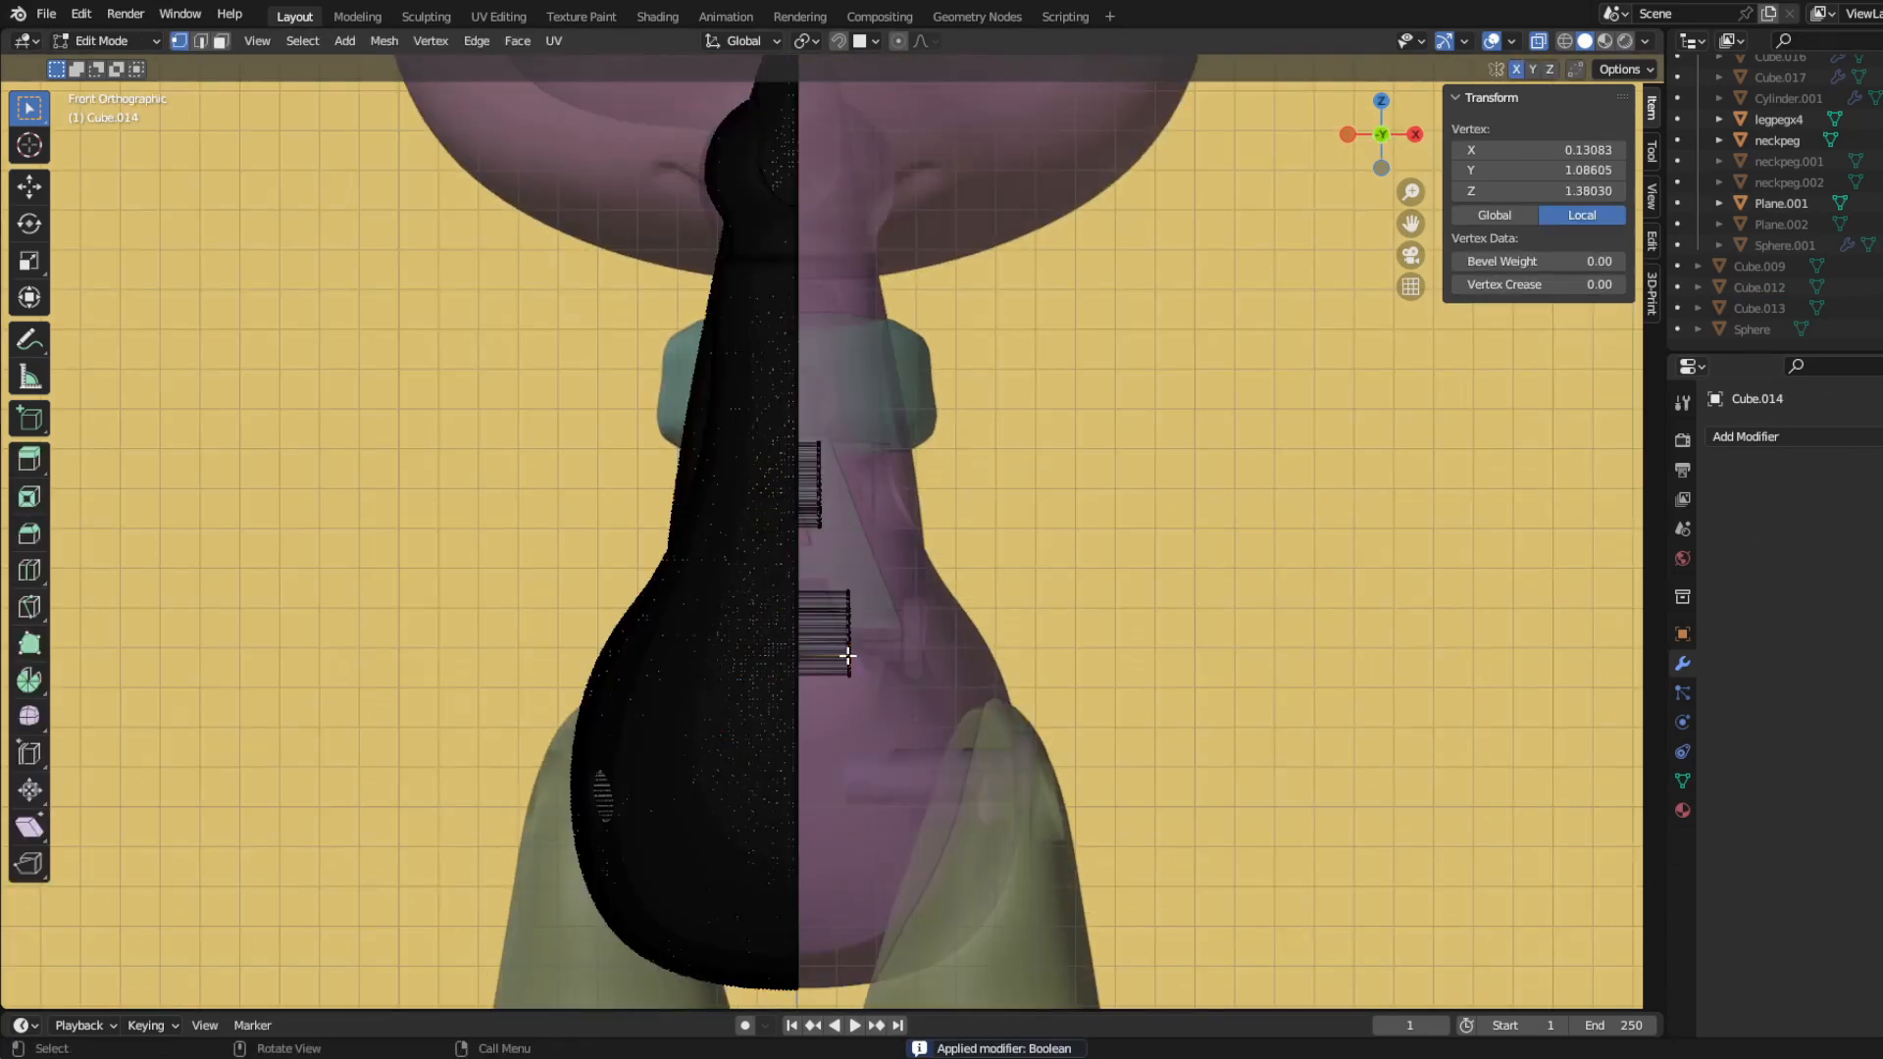
key("l")
key("ctrl+Tab")
left_click(861, 651)
mouse_move(861, 651)
middle_mouse_down()
mouse_move(556, 669)
mouse_move(639, 680)
mouse_move(817, 641)
mouse_move(610, 708)
mouse_move(487, 718)
mouse_move(697, 761)
mouse_move(933, 732)
mouse_move(833, 663)
middle_mouse_up()
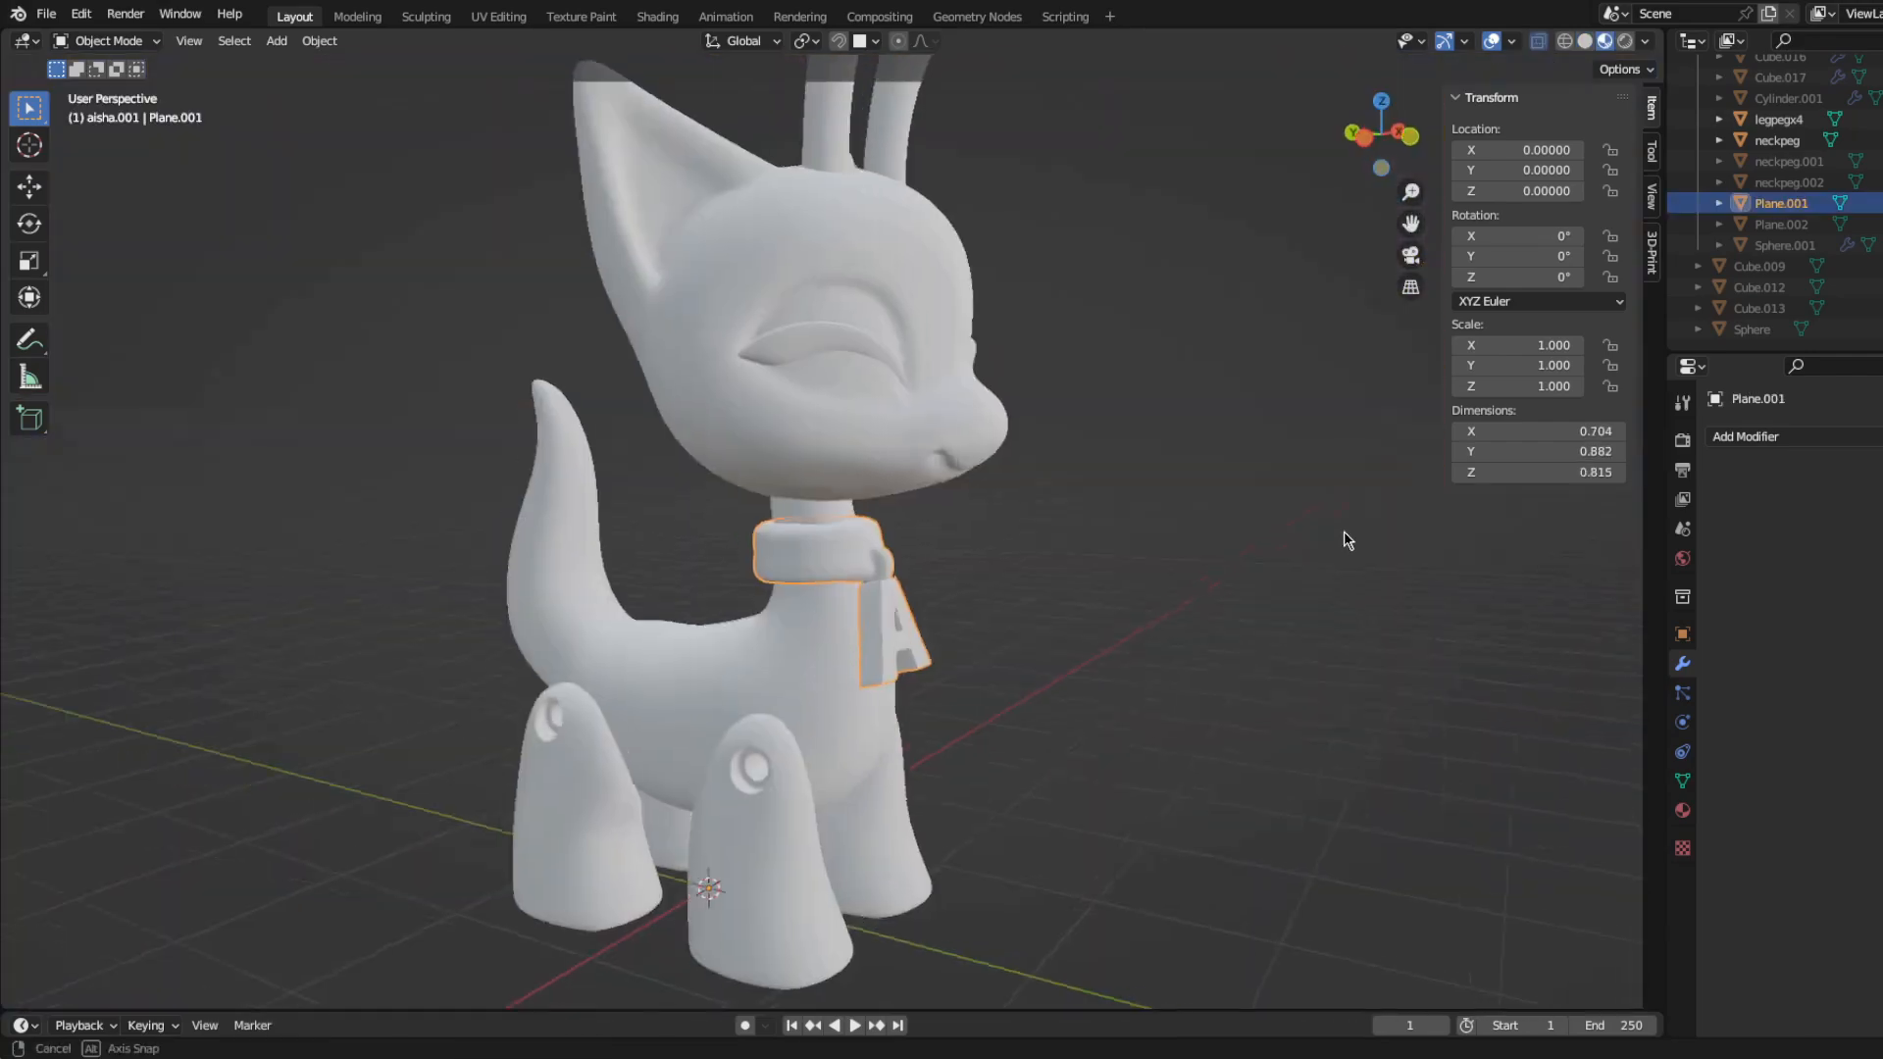
Step: Add a Mirror modifier across X to the rear leg peg legpegx4
middle_click_drag(1345, 534, 902, 401)
key("KP_3")
scroll(1011, 491, "up", 5)
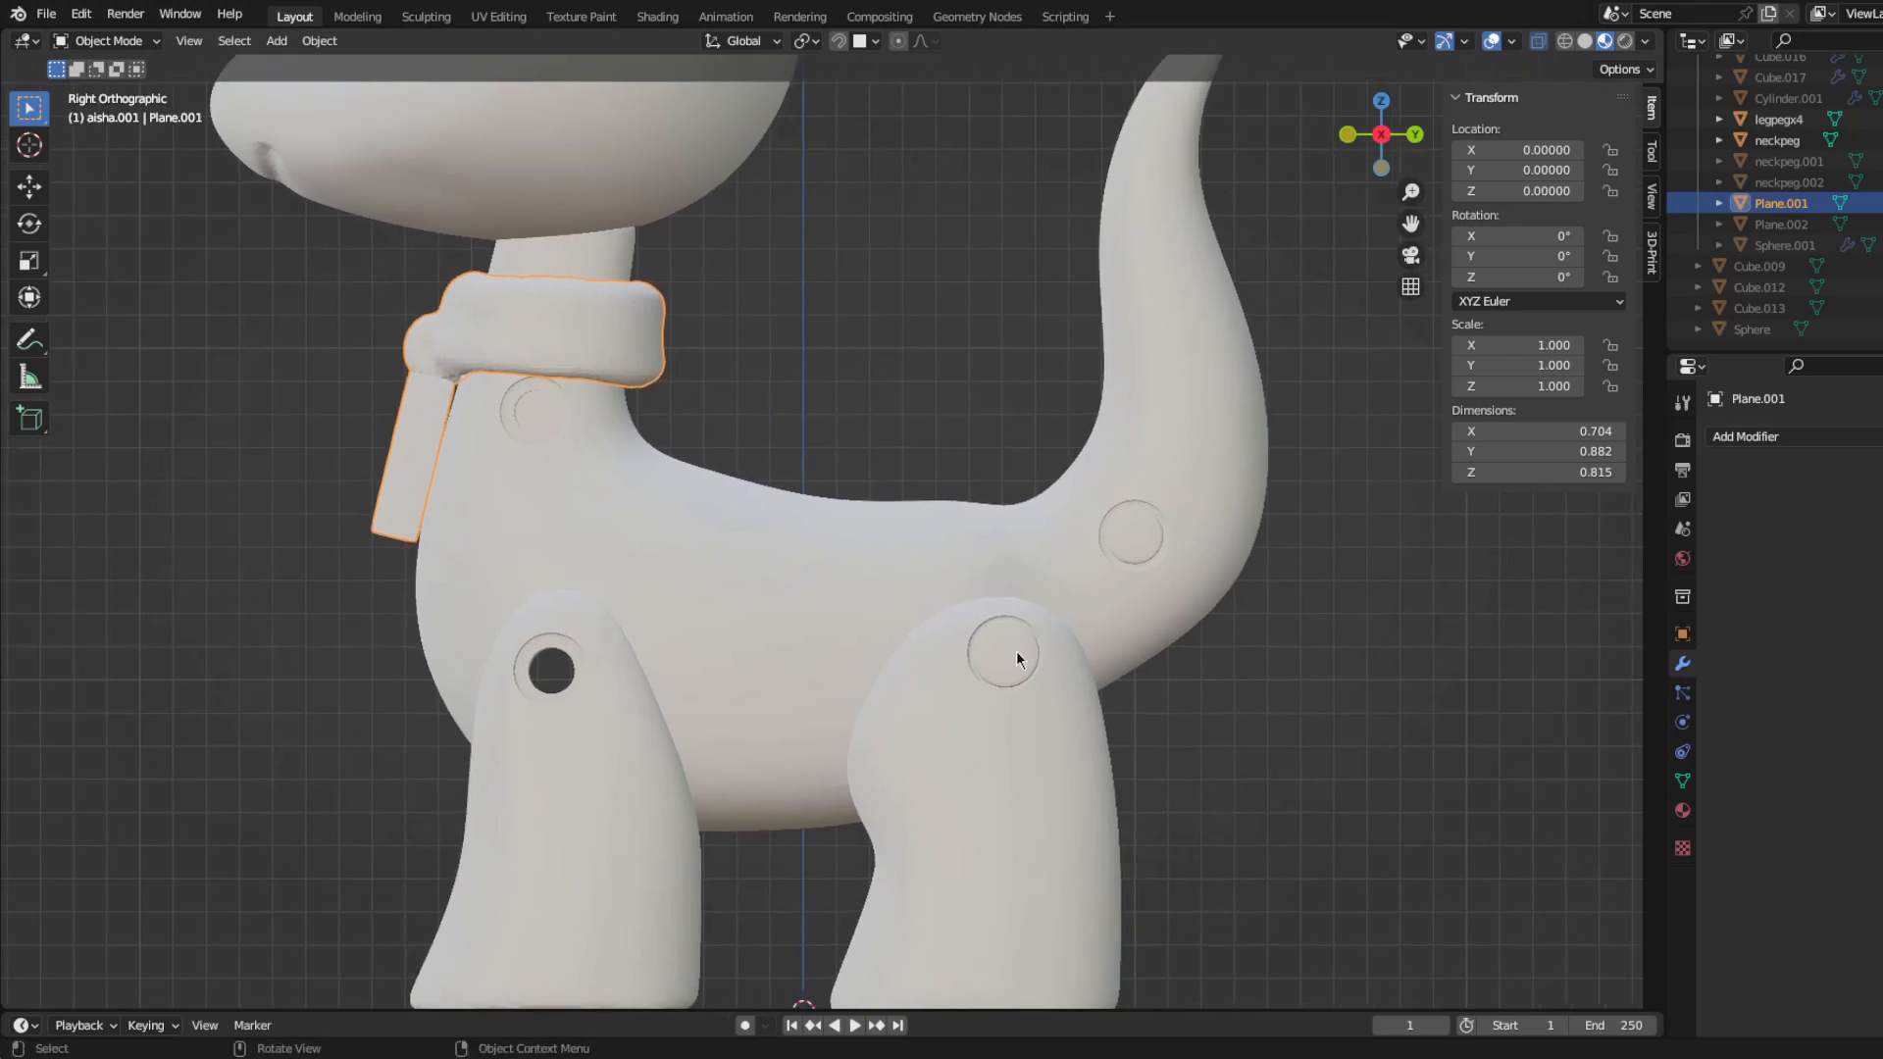
left_click(1016, 650)
middle_click_drag(1040, 701, 1163, 622, "shift")
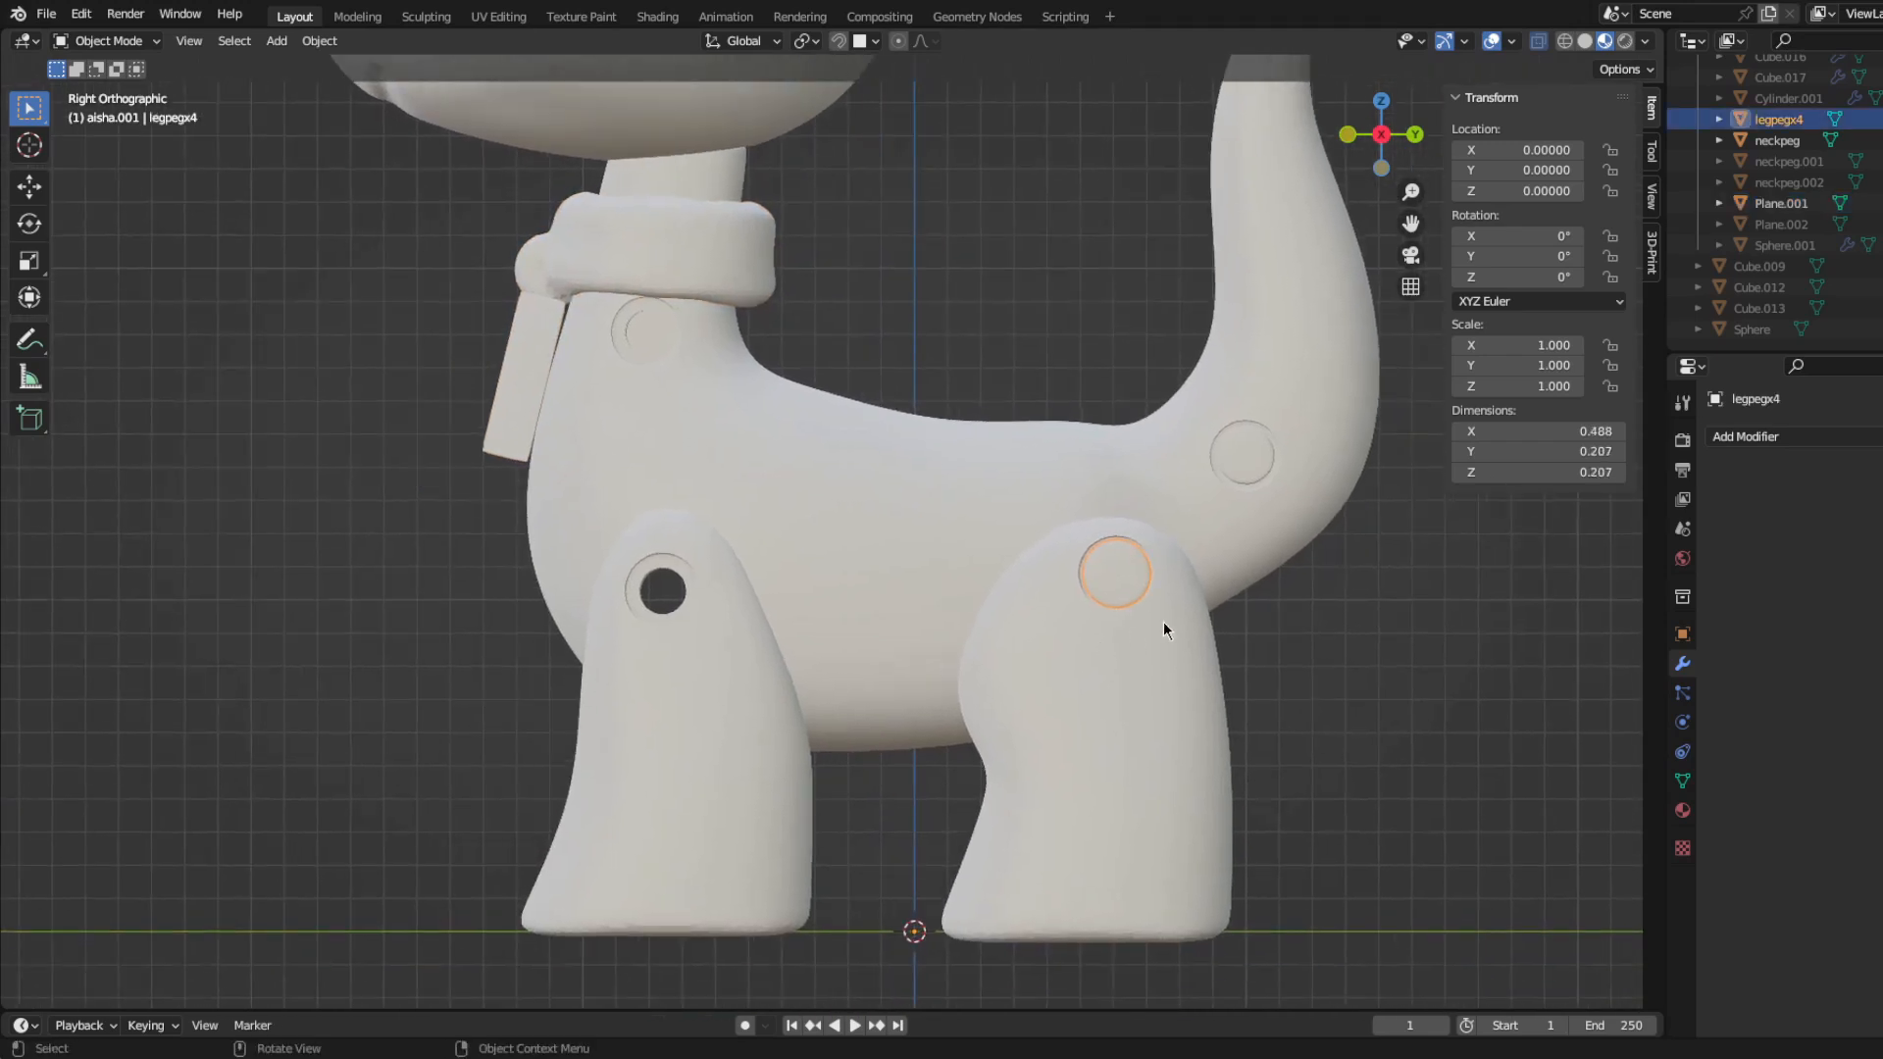
left_click(1787, 439)
left_click(1603, 684)
Step: Duplicate the rear leg peg and move the copy's mesh -1.37364 along Y and -0.04748 along Z to the front leg hole
key("shift+d")
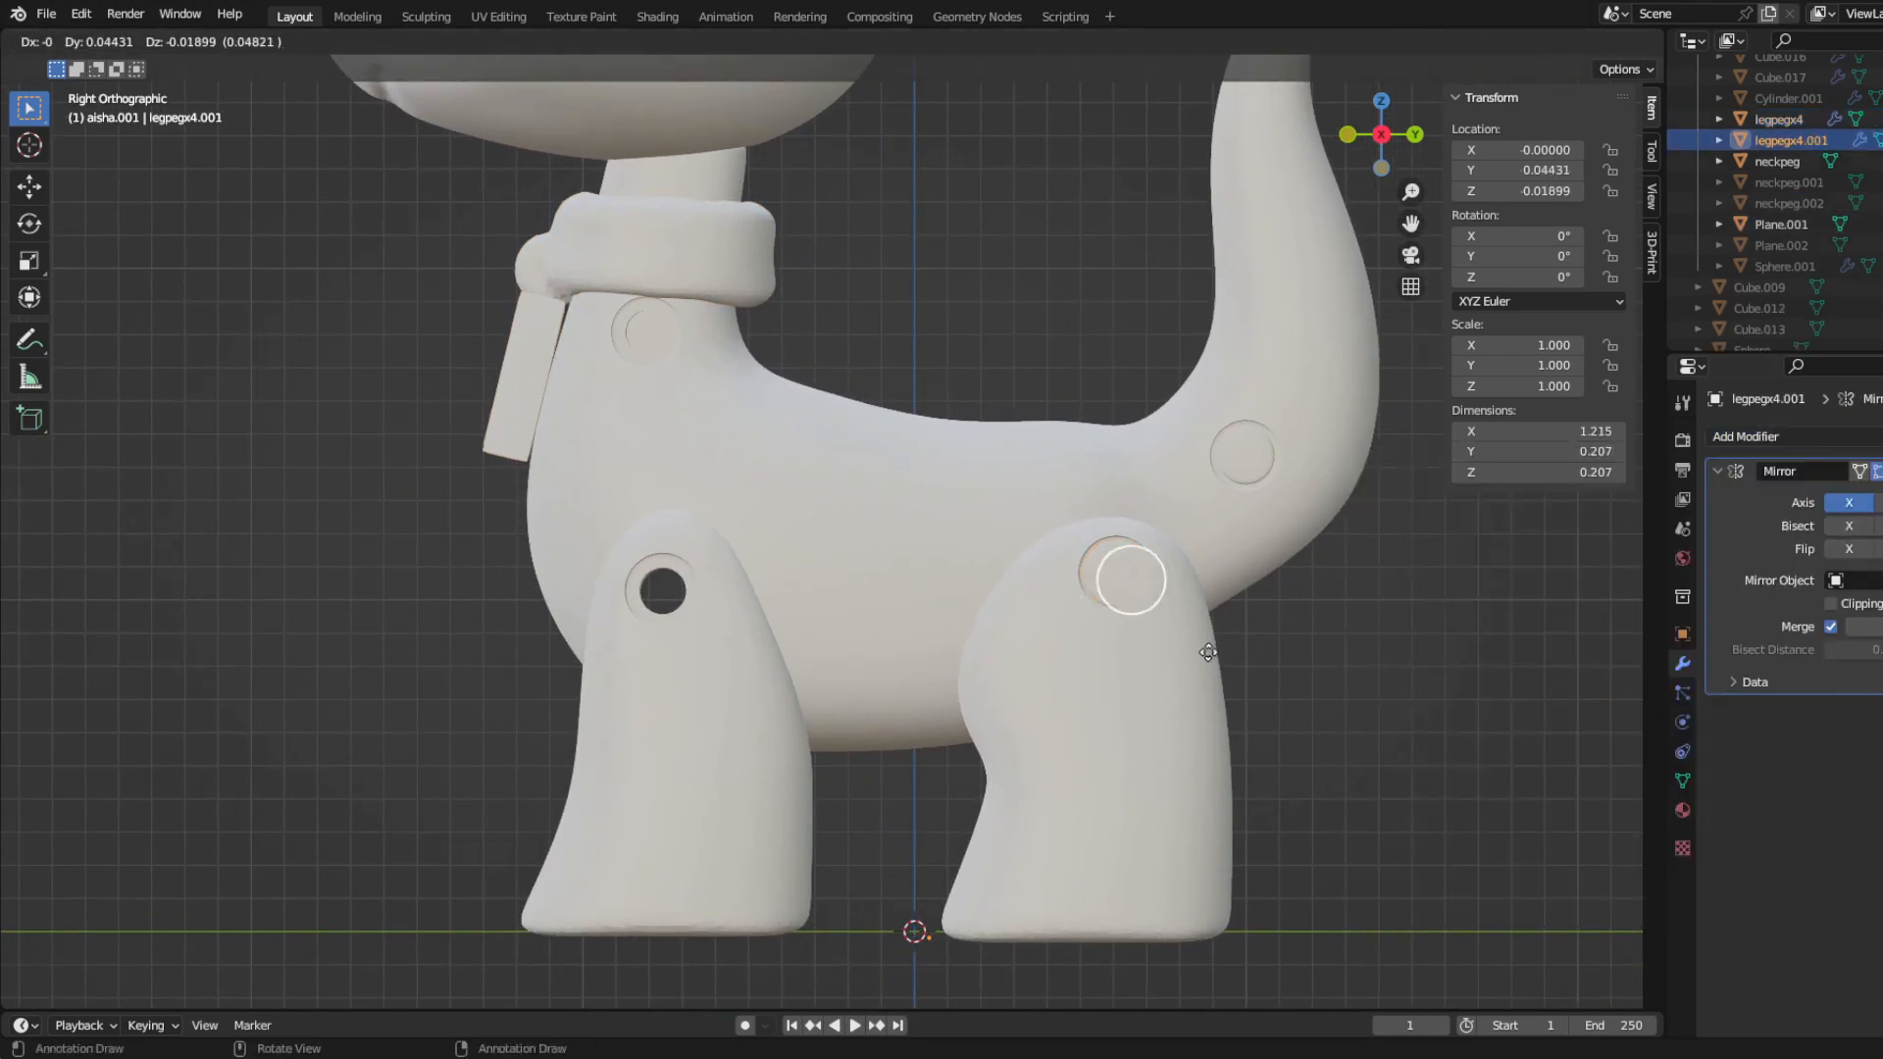
right_click(1097, 615)
left_click(984, 579)
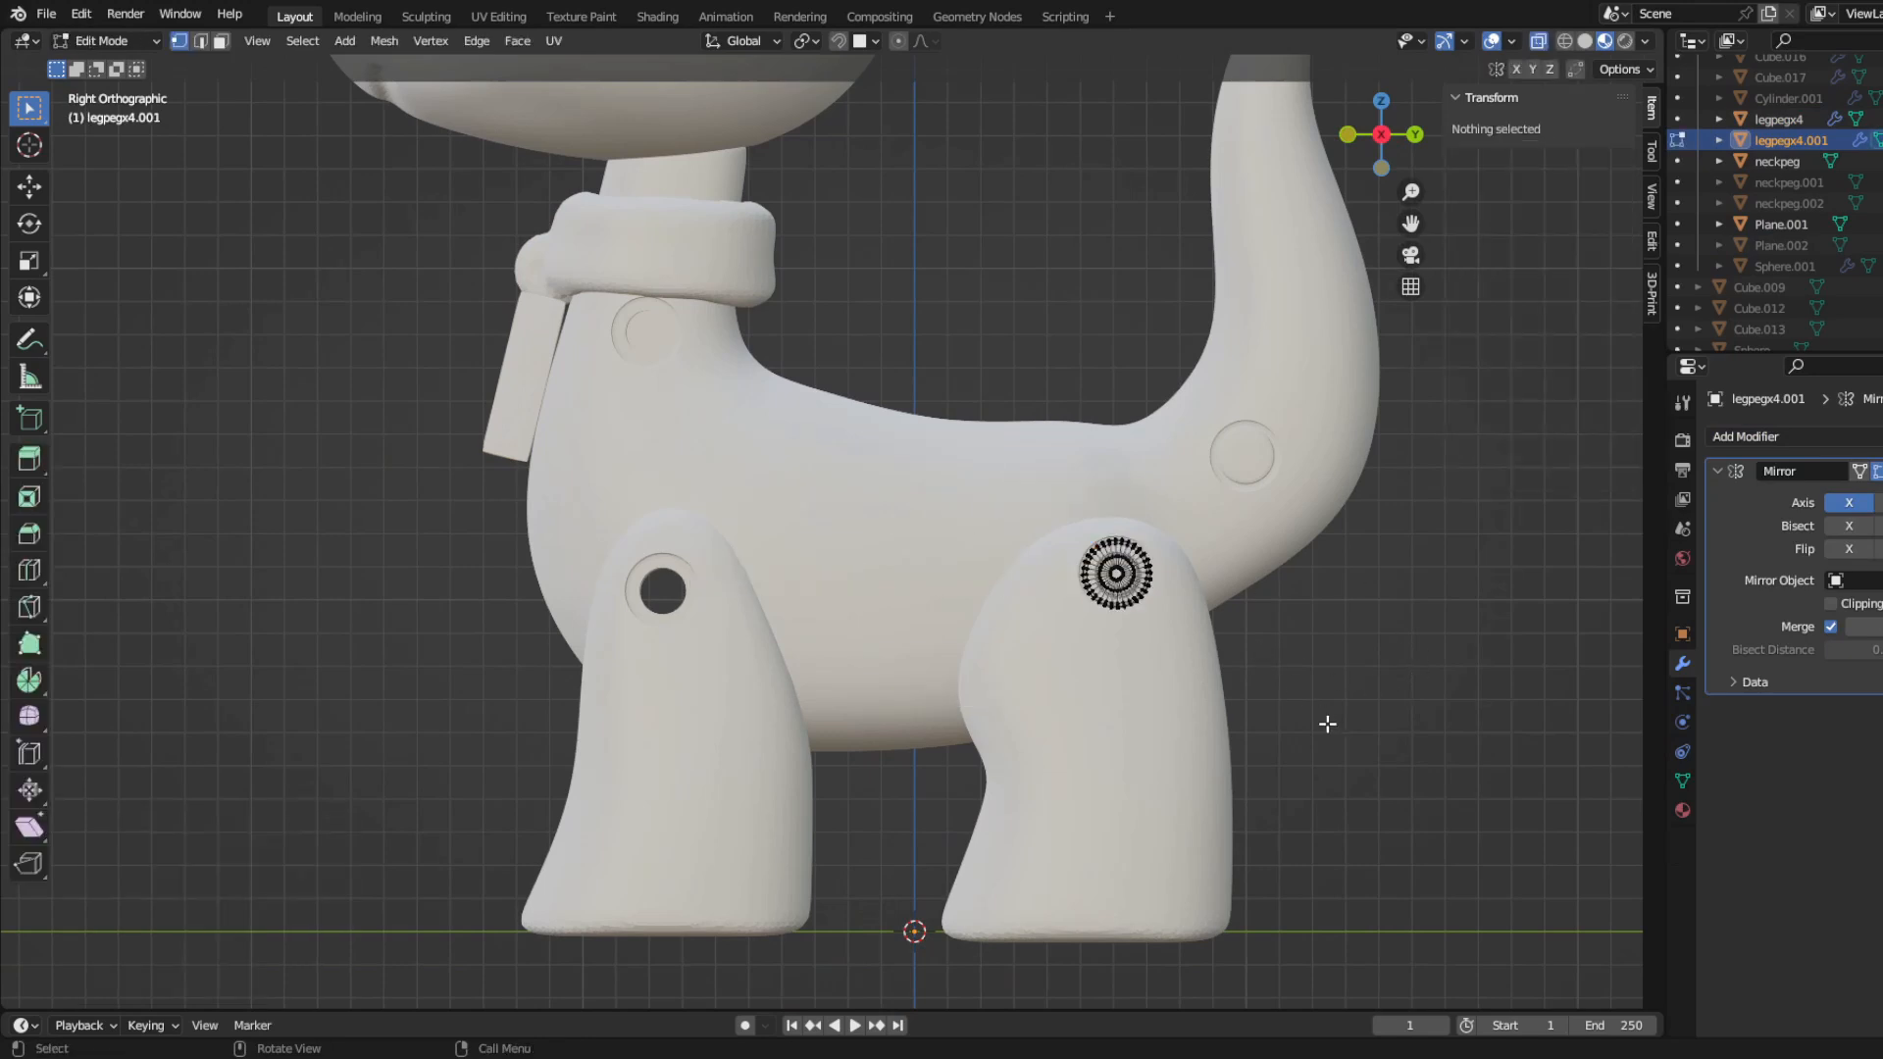
left_click(869, 739)
Step: Shift the front leg peg 0.03307 along X, fine-tune its fit in the hole from the side, and leave mesh editing
key("KP_1")
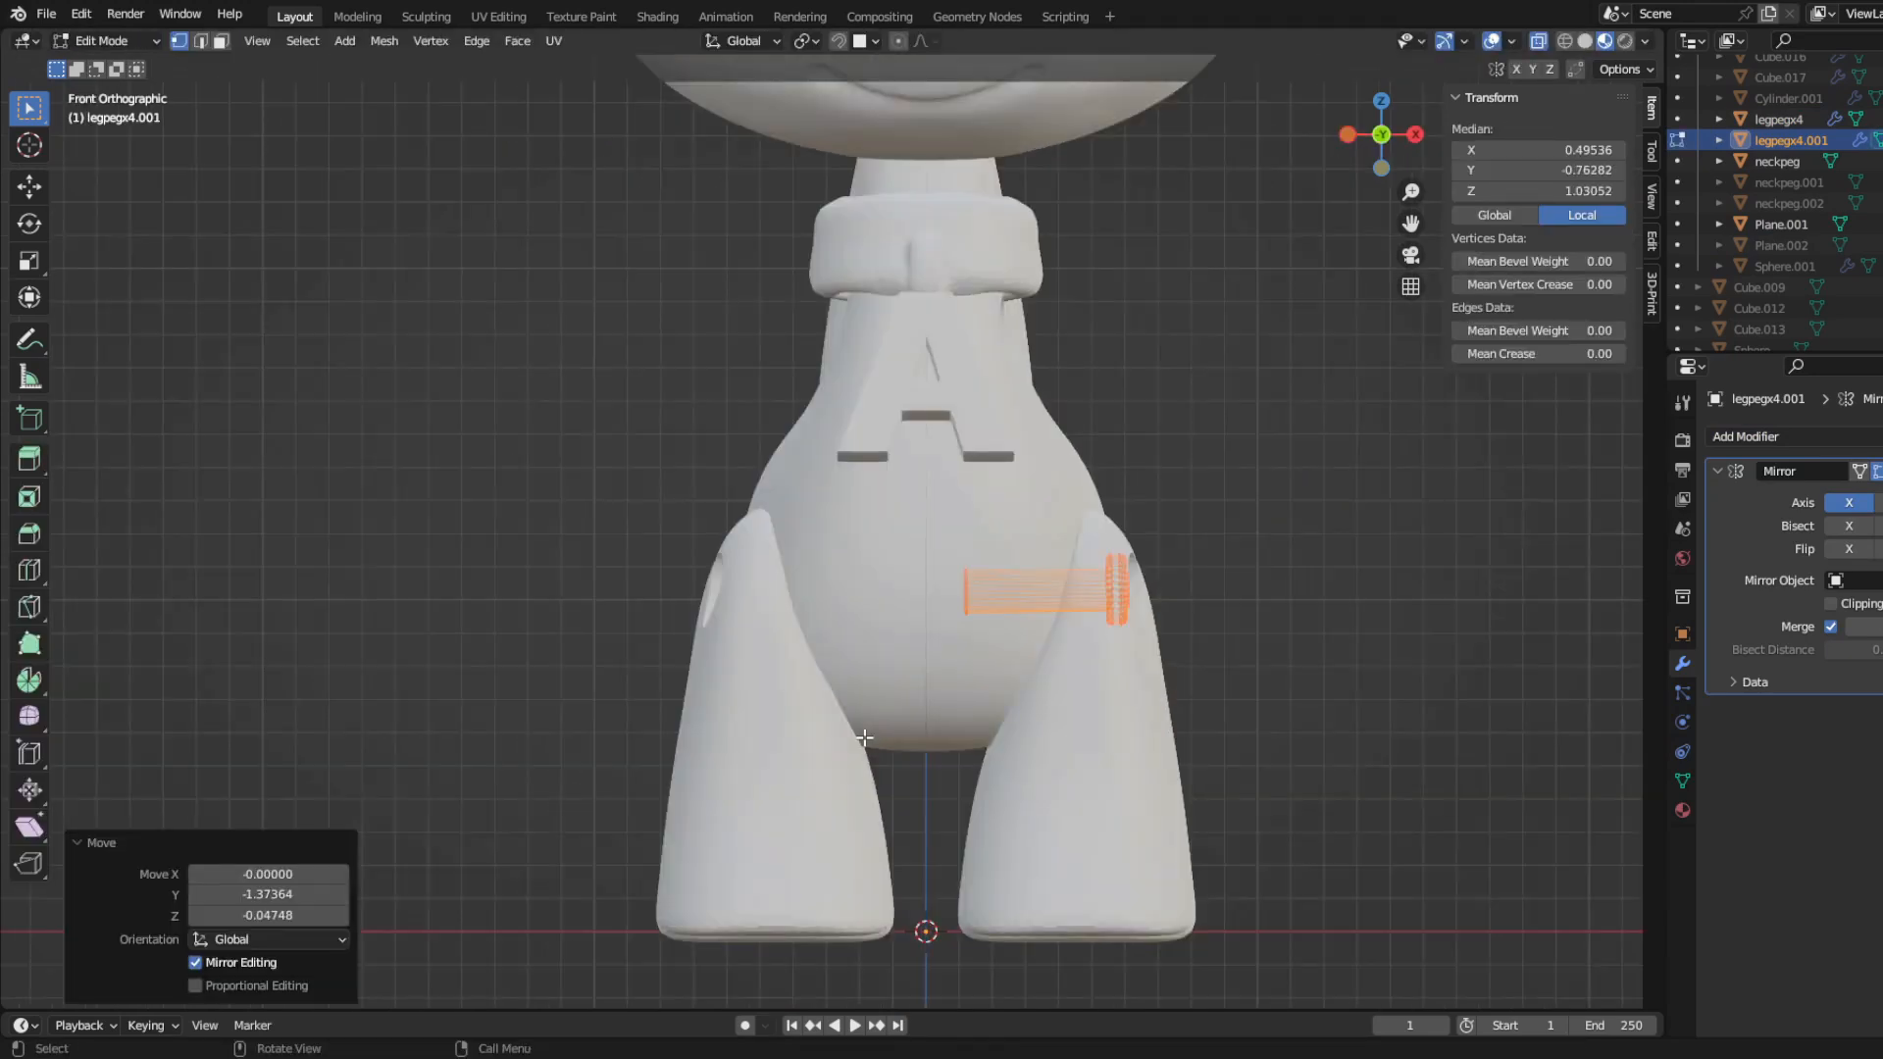
scroll(1237, 676, "up", 5)
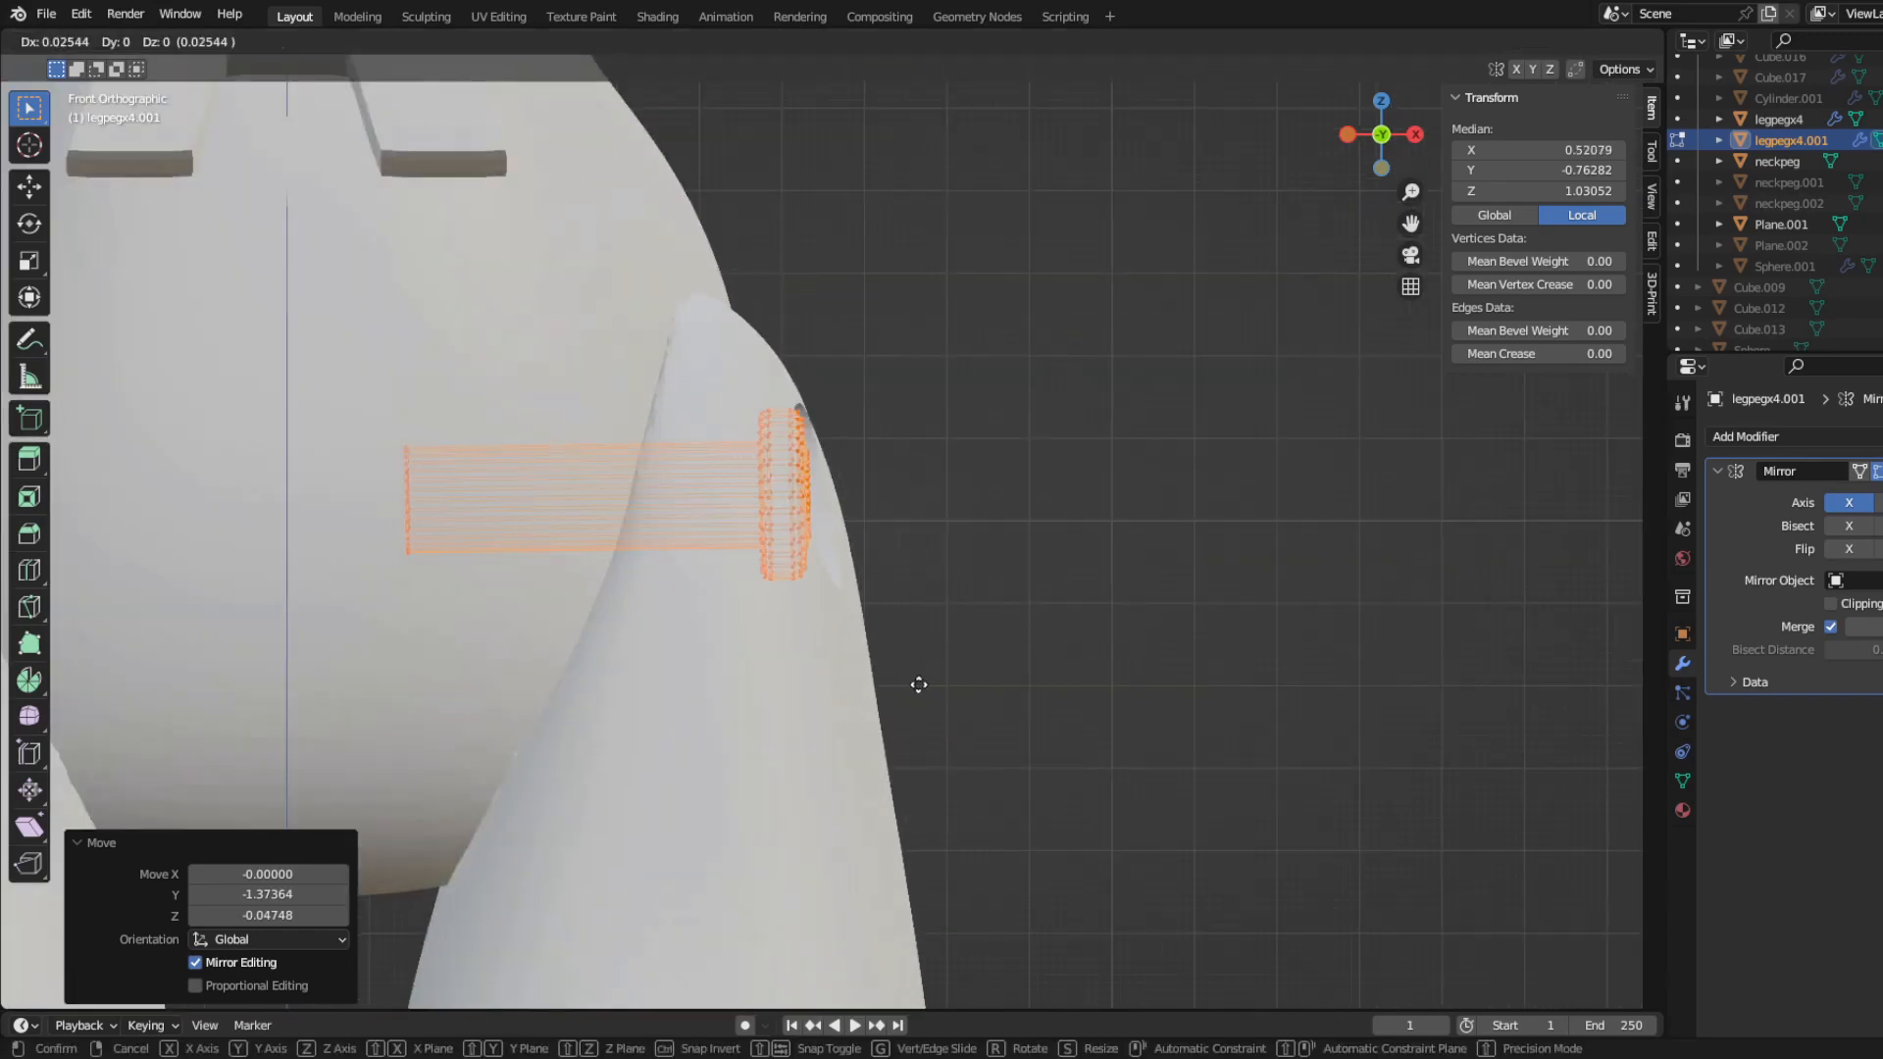
left_click(918, 684)
key("KP_3")
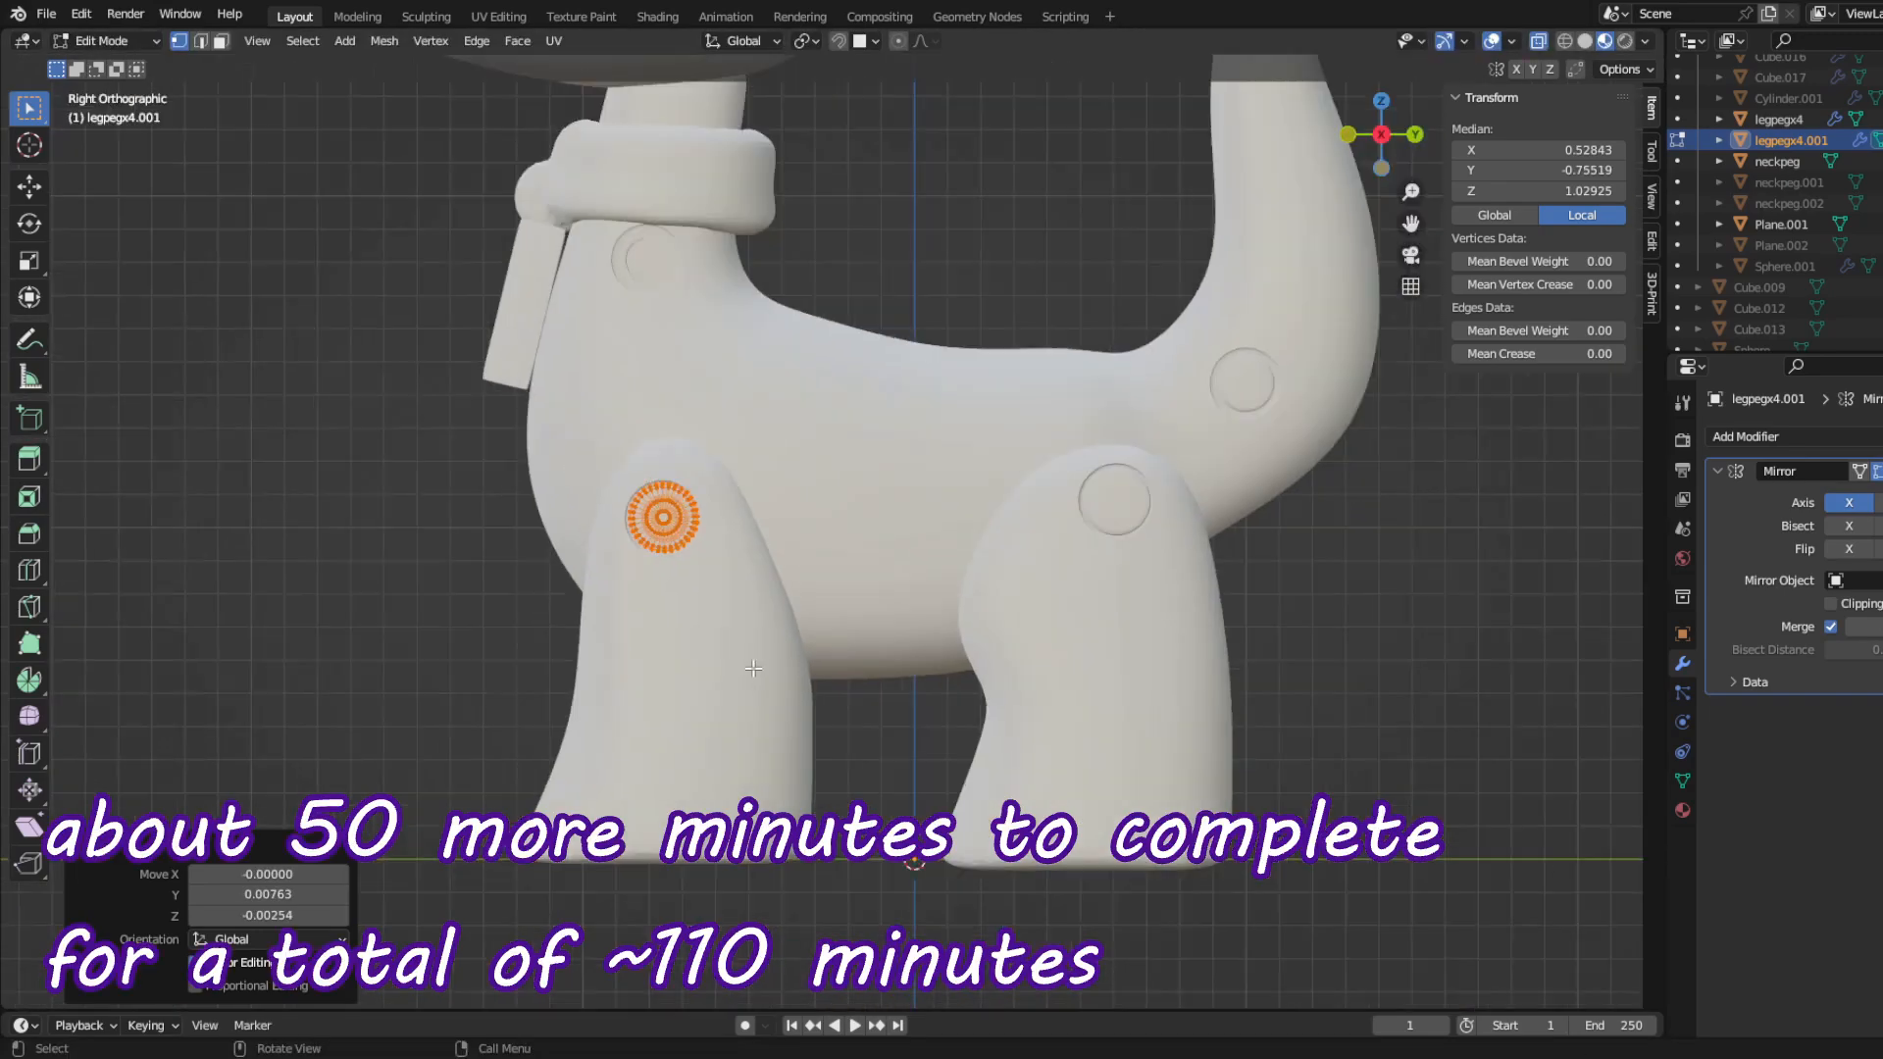
key("Tab")
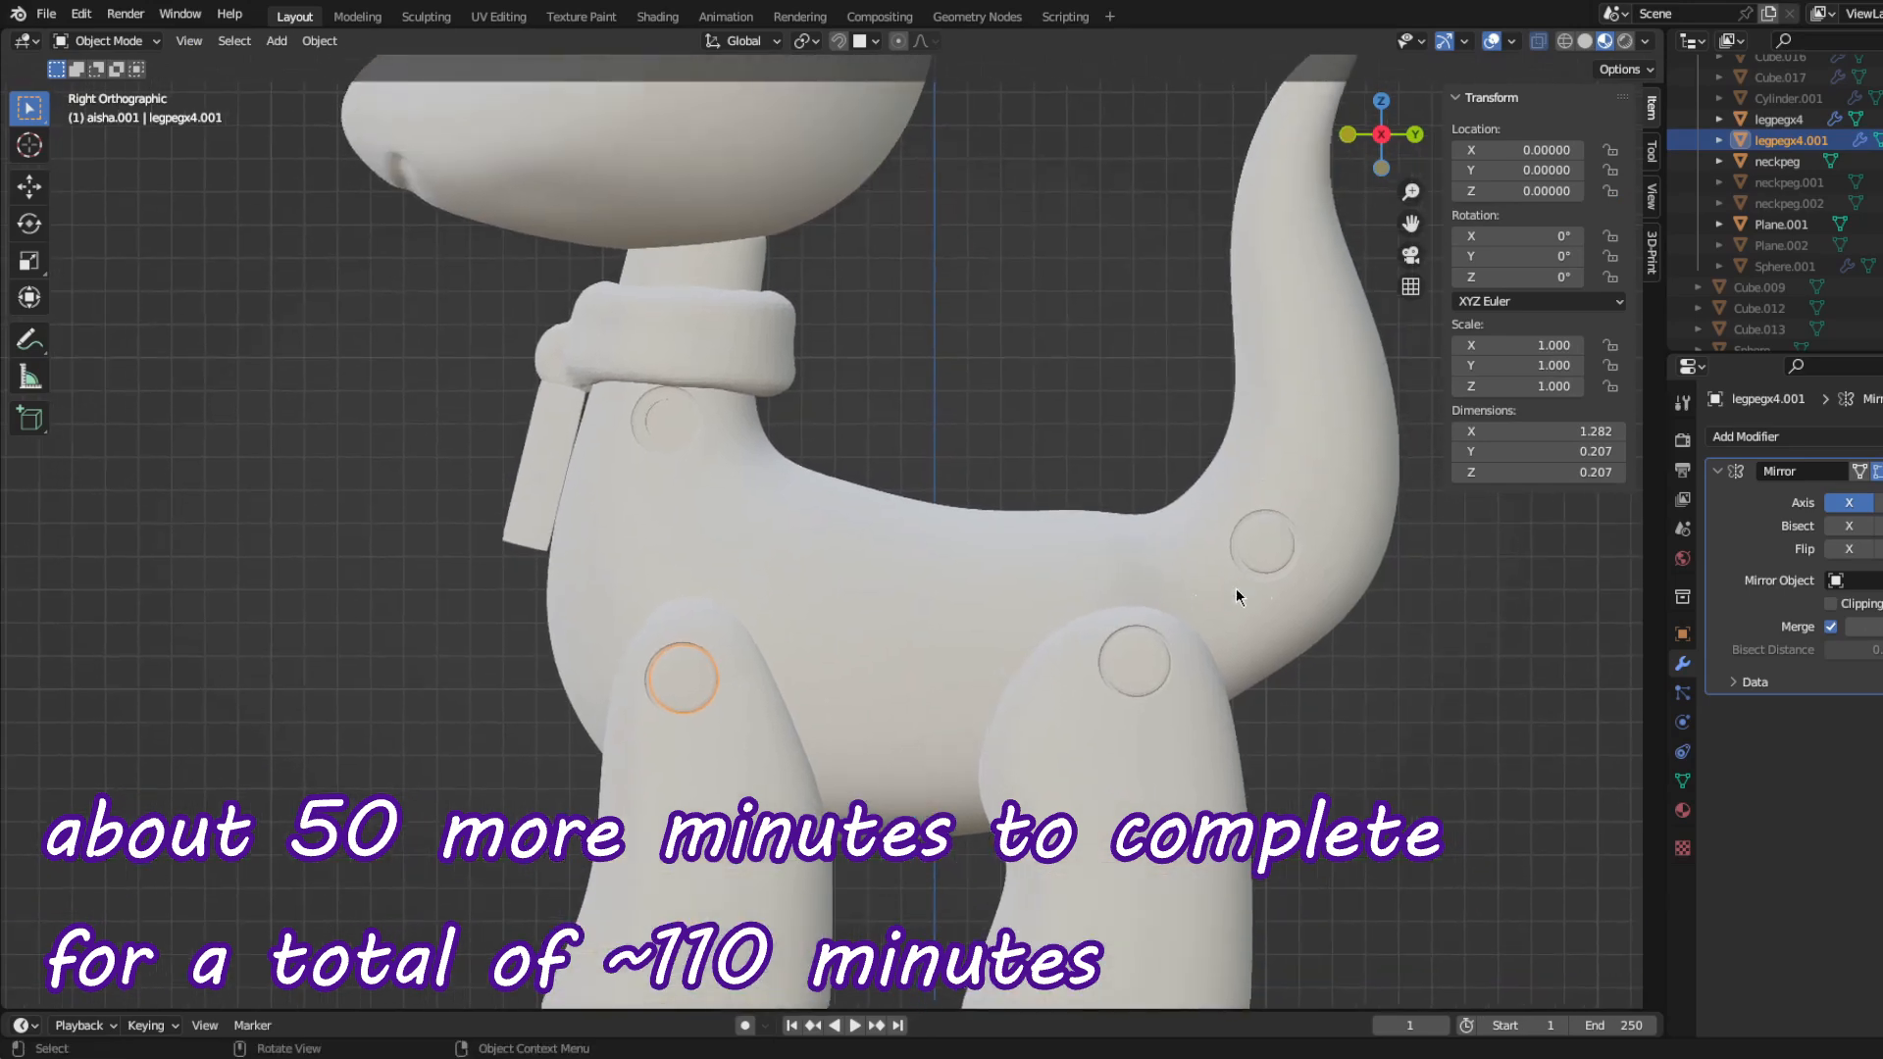
Step: Duplicate the tail peg within neckpeg's mesh and move the copy -1.80725 along Y and 0.37348 along Z to the neck hole
left_click(1258, 543)
key("Tab")
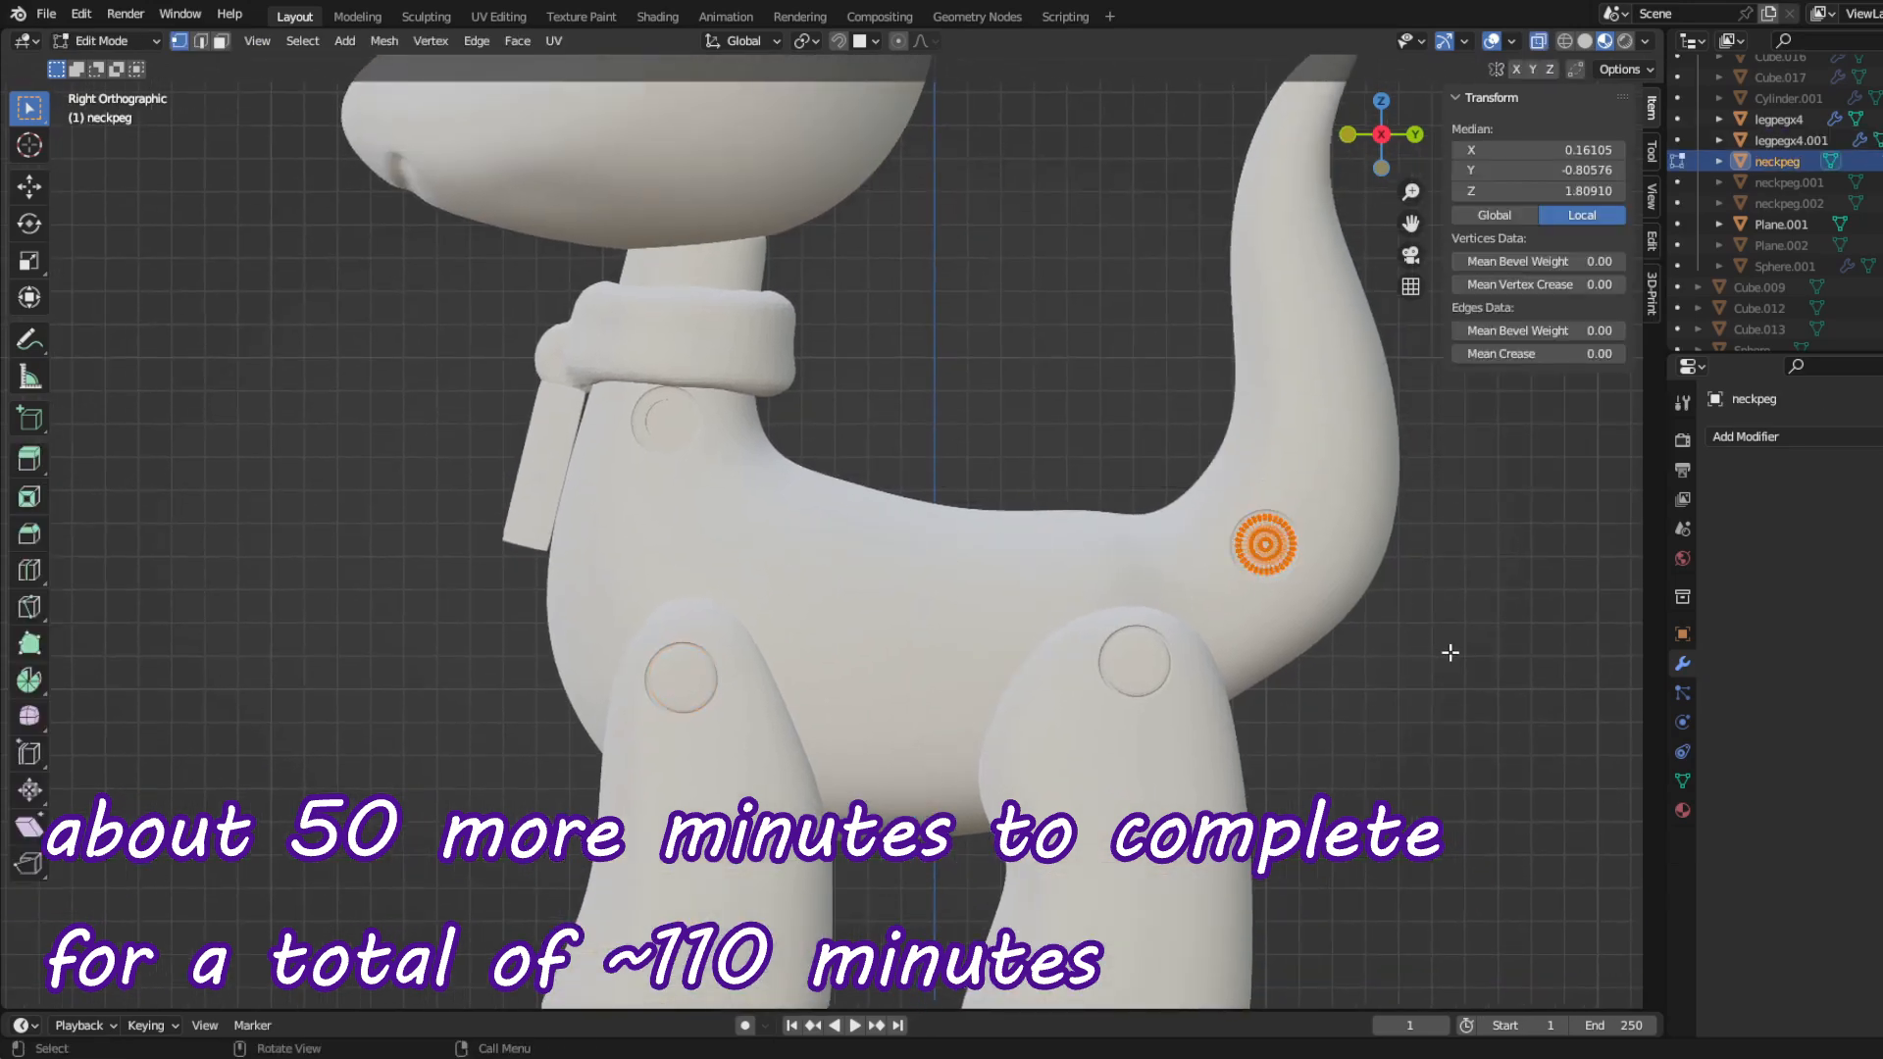
left_click(851, 528)
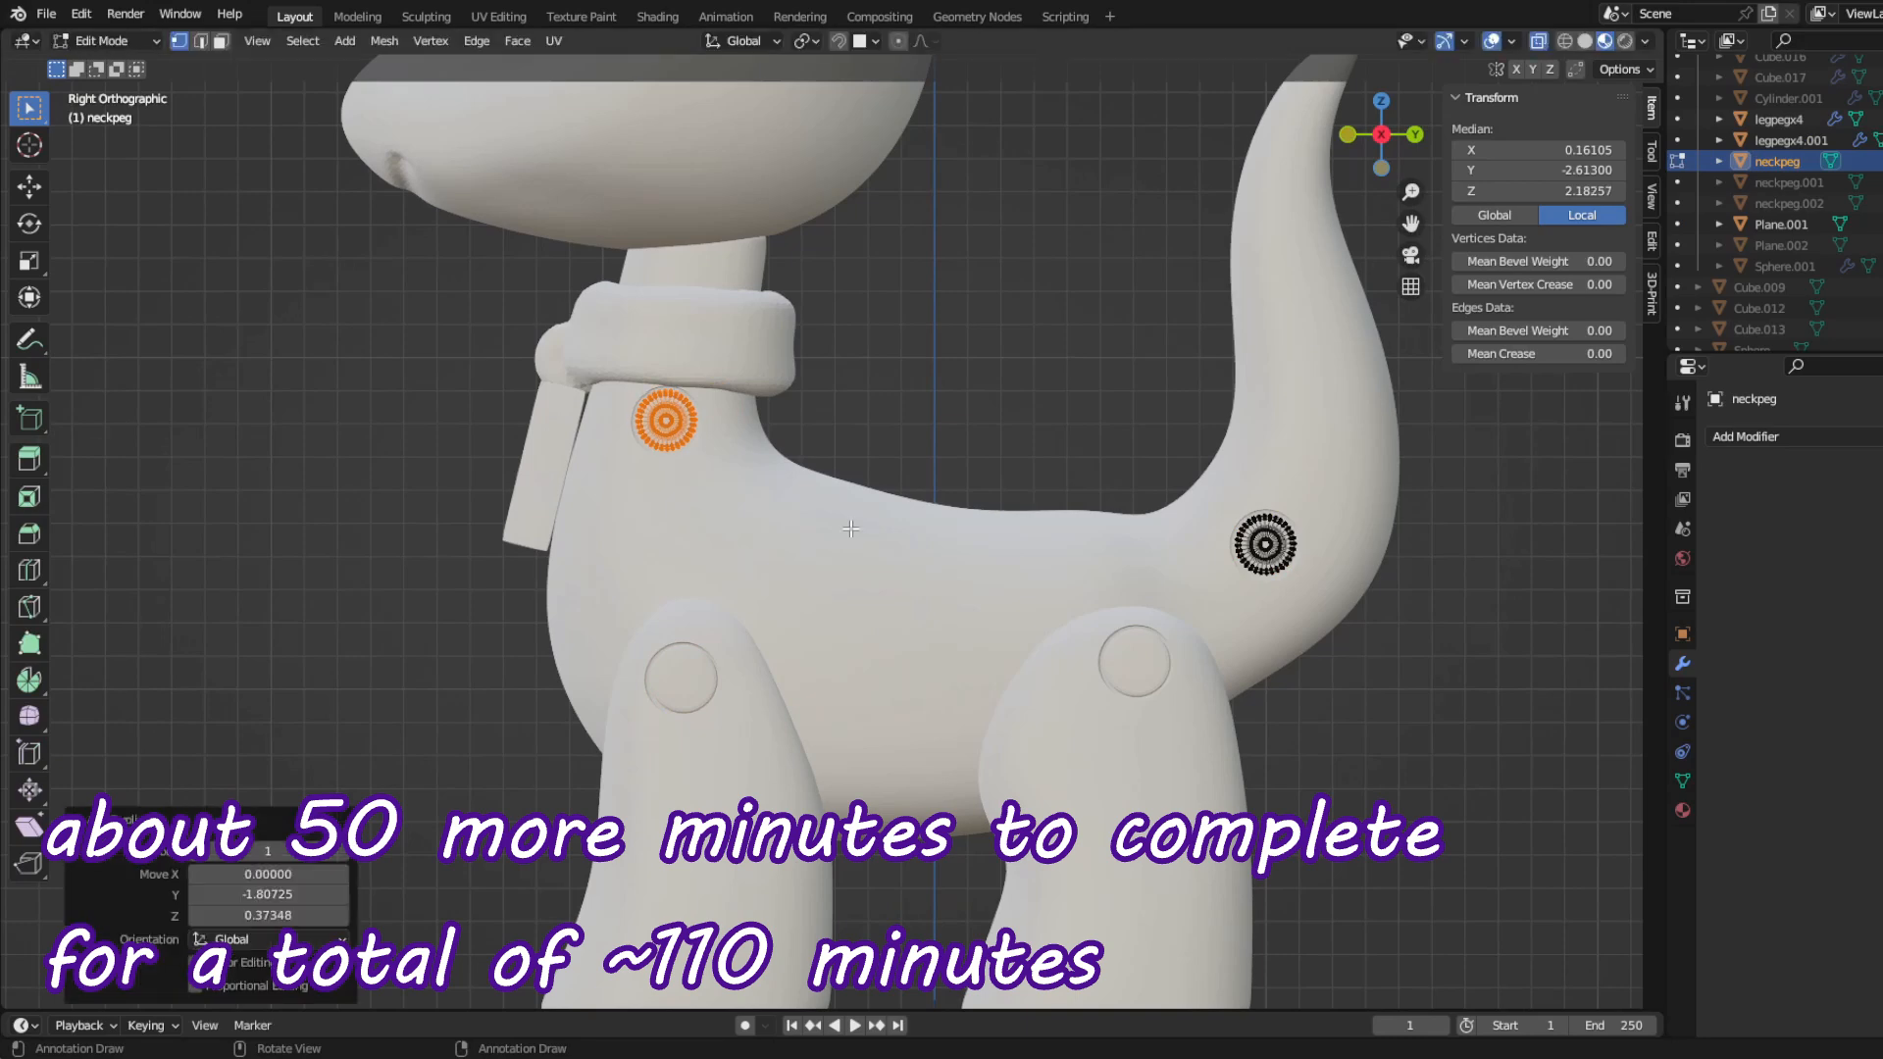
Step: Check the neck peg copy's fit in perspective and shift its mesh slightly inward along X from the front view
key("Tab")
scroll(483, 580, "down", 4)
middle_click_drag(484, 580, 564, 576)
scroll(581, 549, "up", 4)
key("Tab")
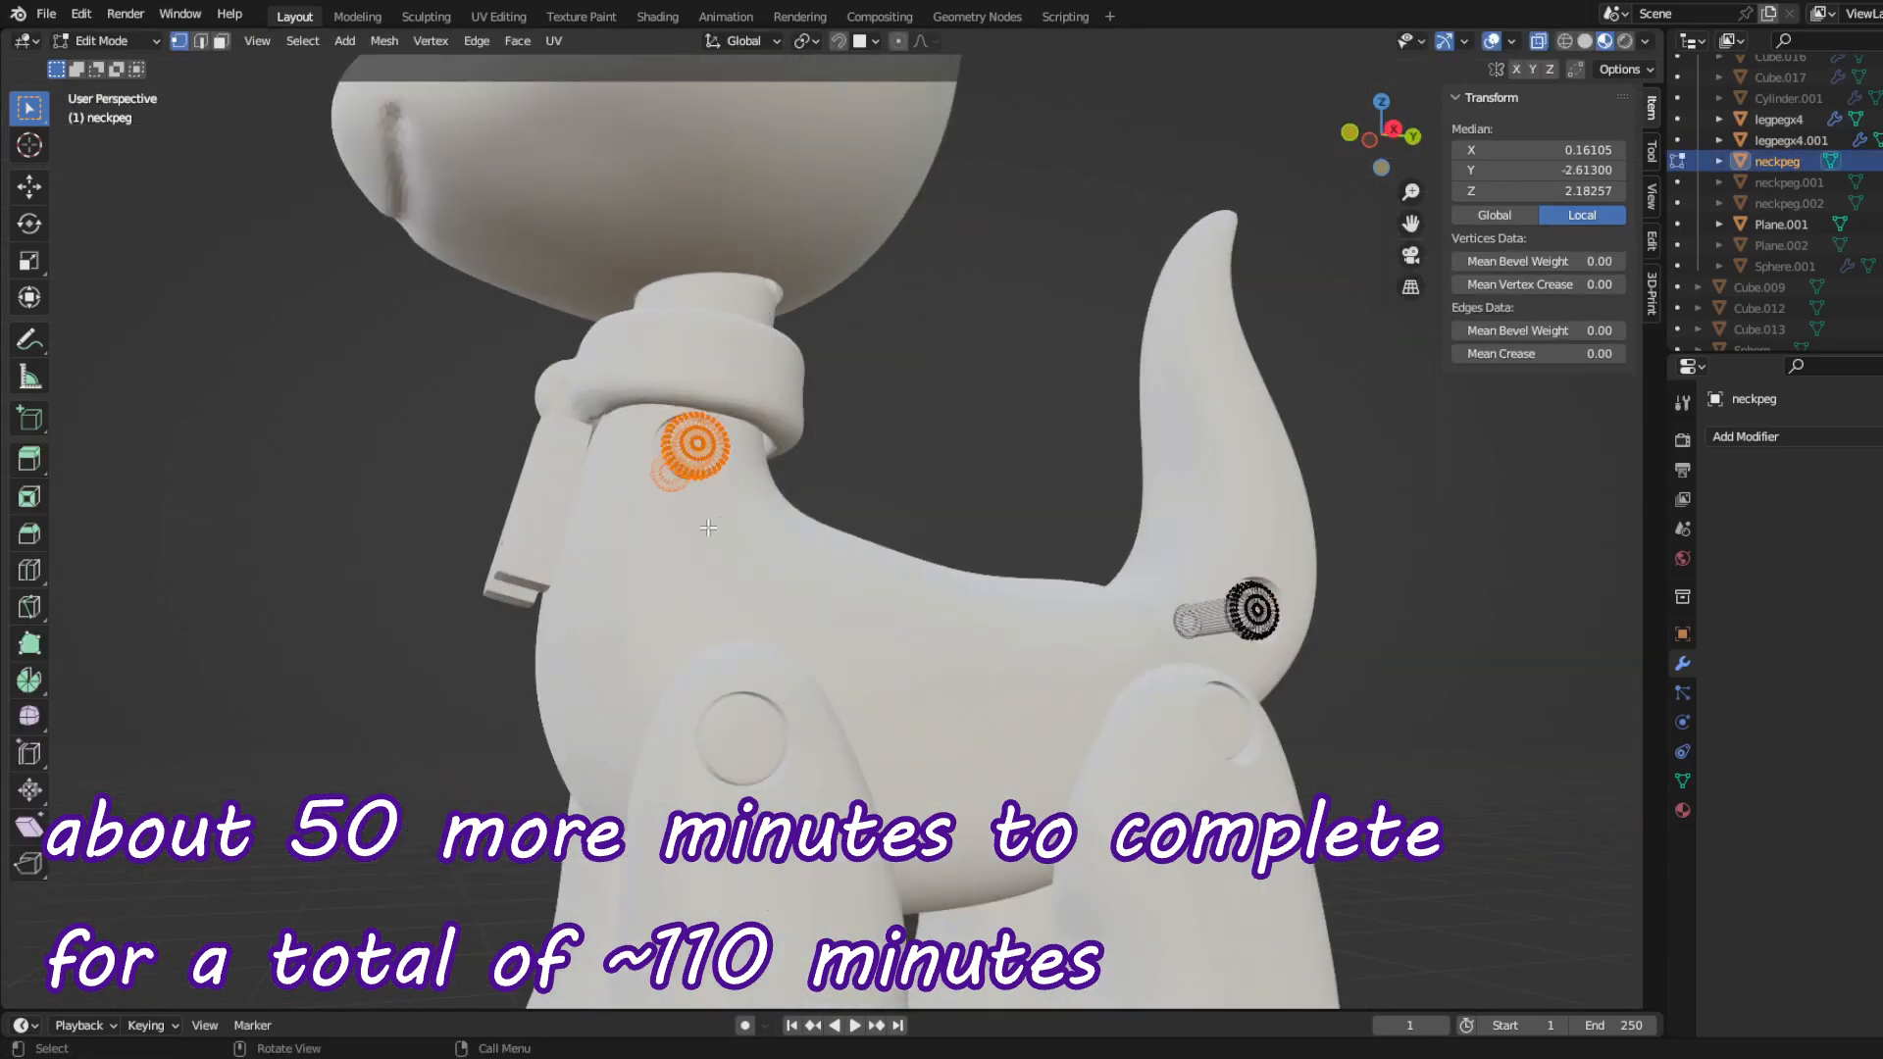
middle_click_drag(699, 446, 858, 478)
key("KP_1")
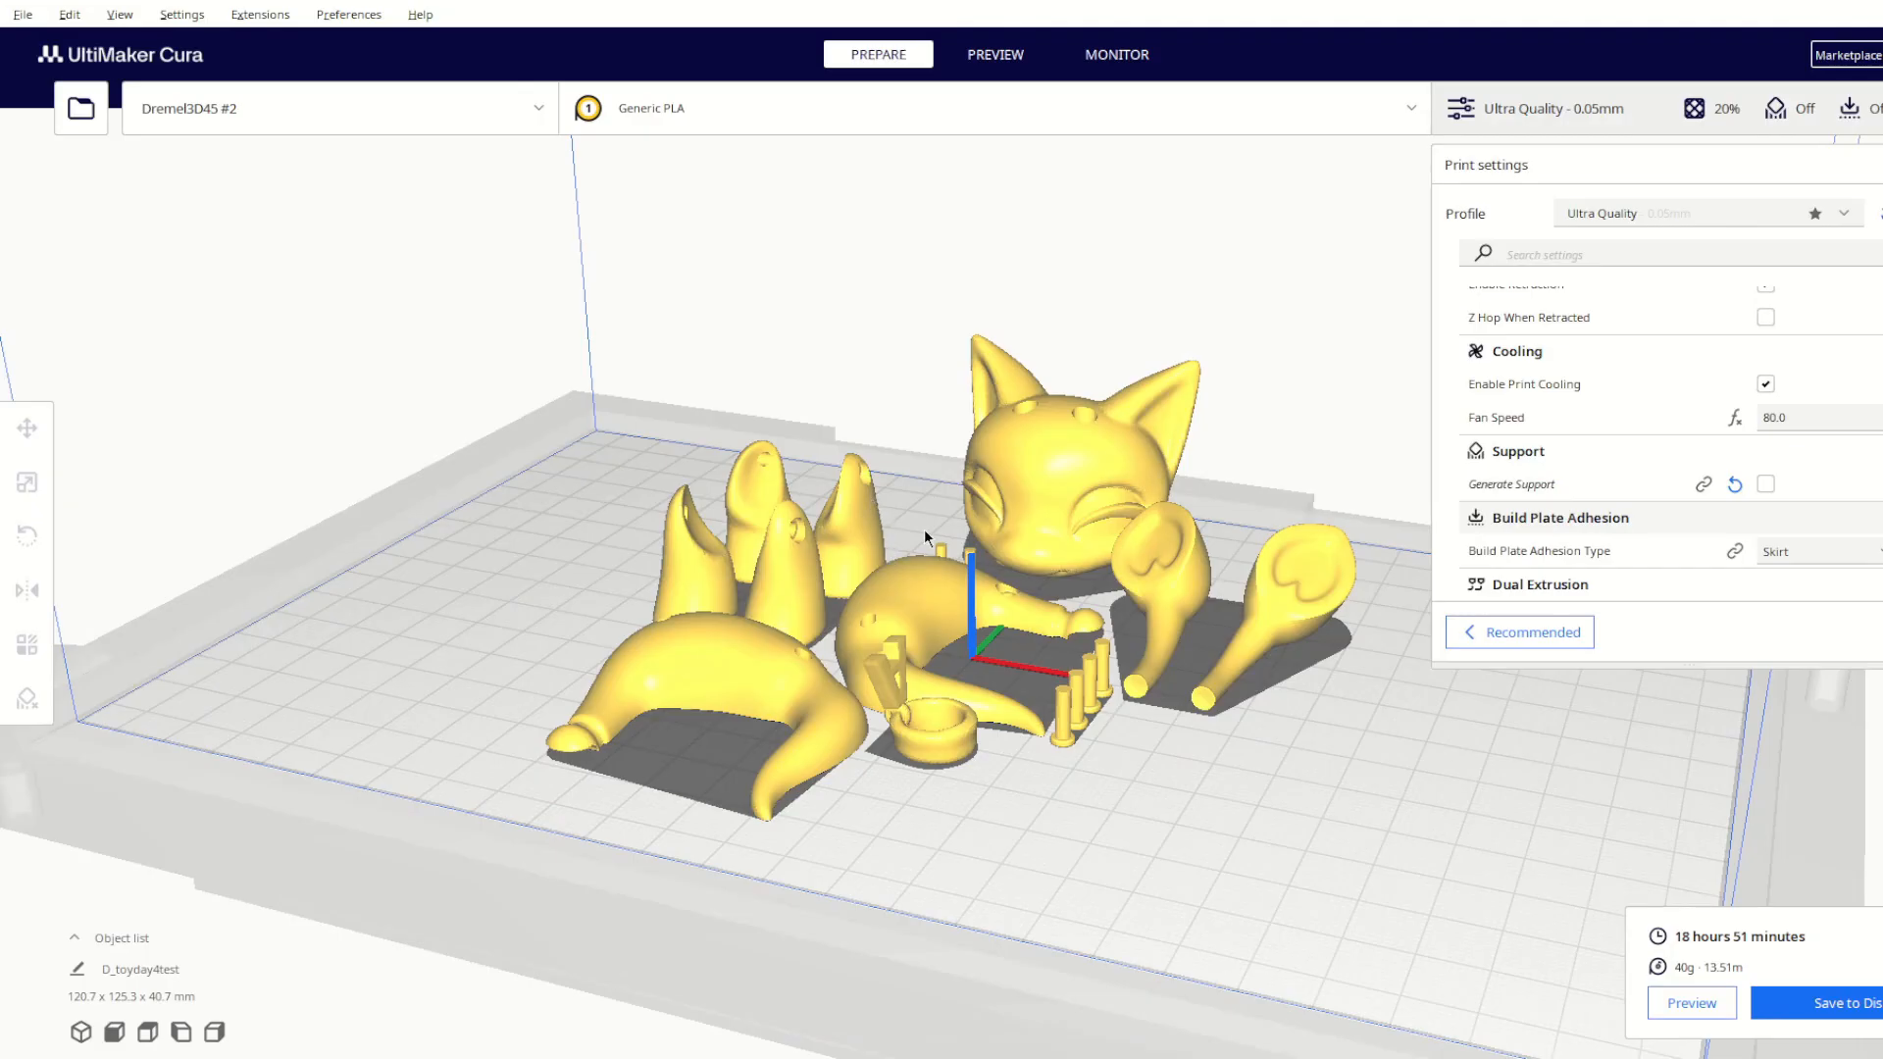
right_click_drag(924, 528, 1342, 822)
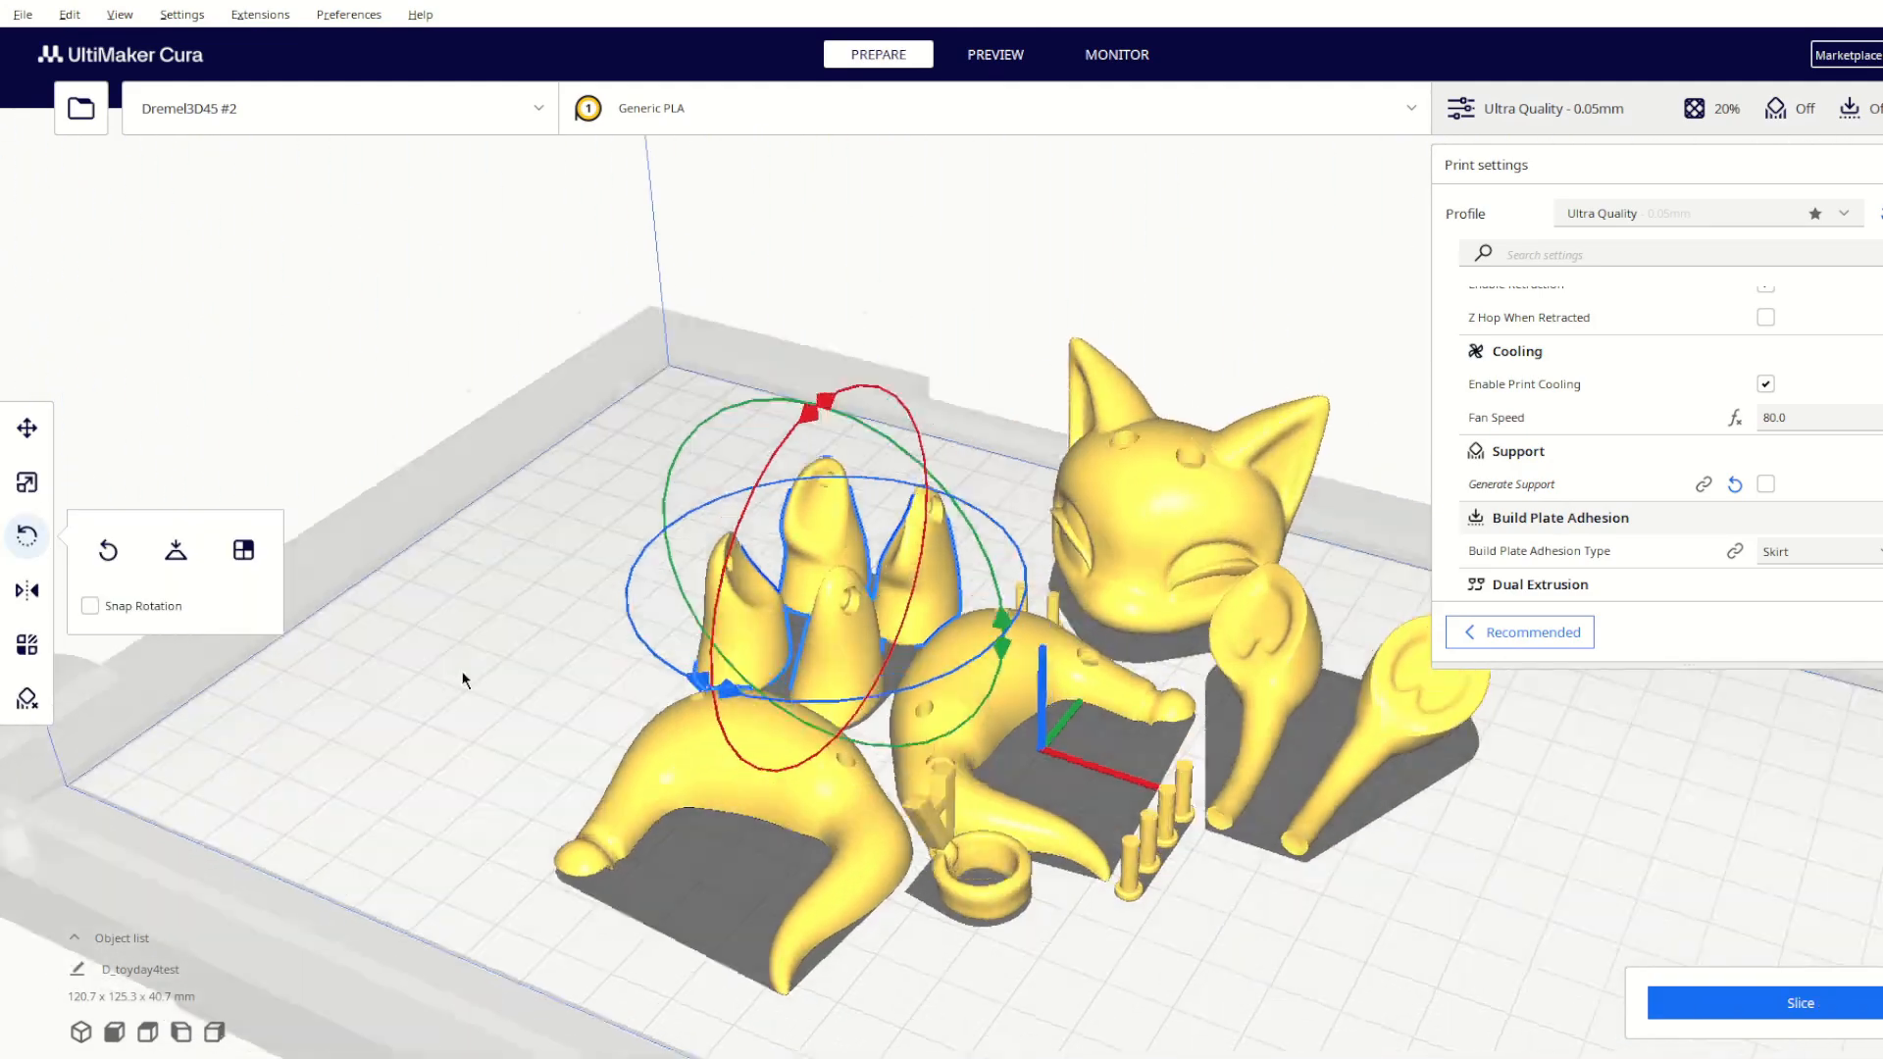
left_click(456, 710)
right_click_drag(456, 710, 1127, 497)
scroll(373, 581, "down", 2)
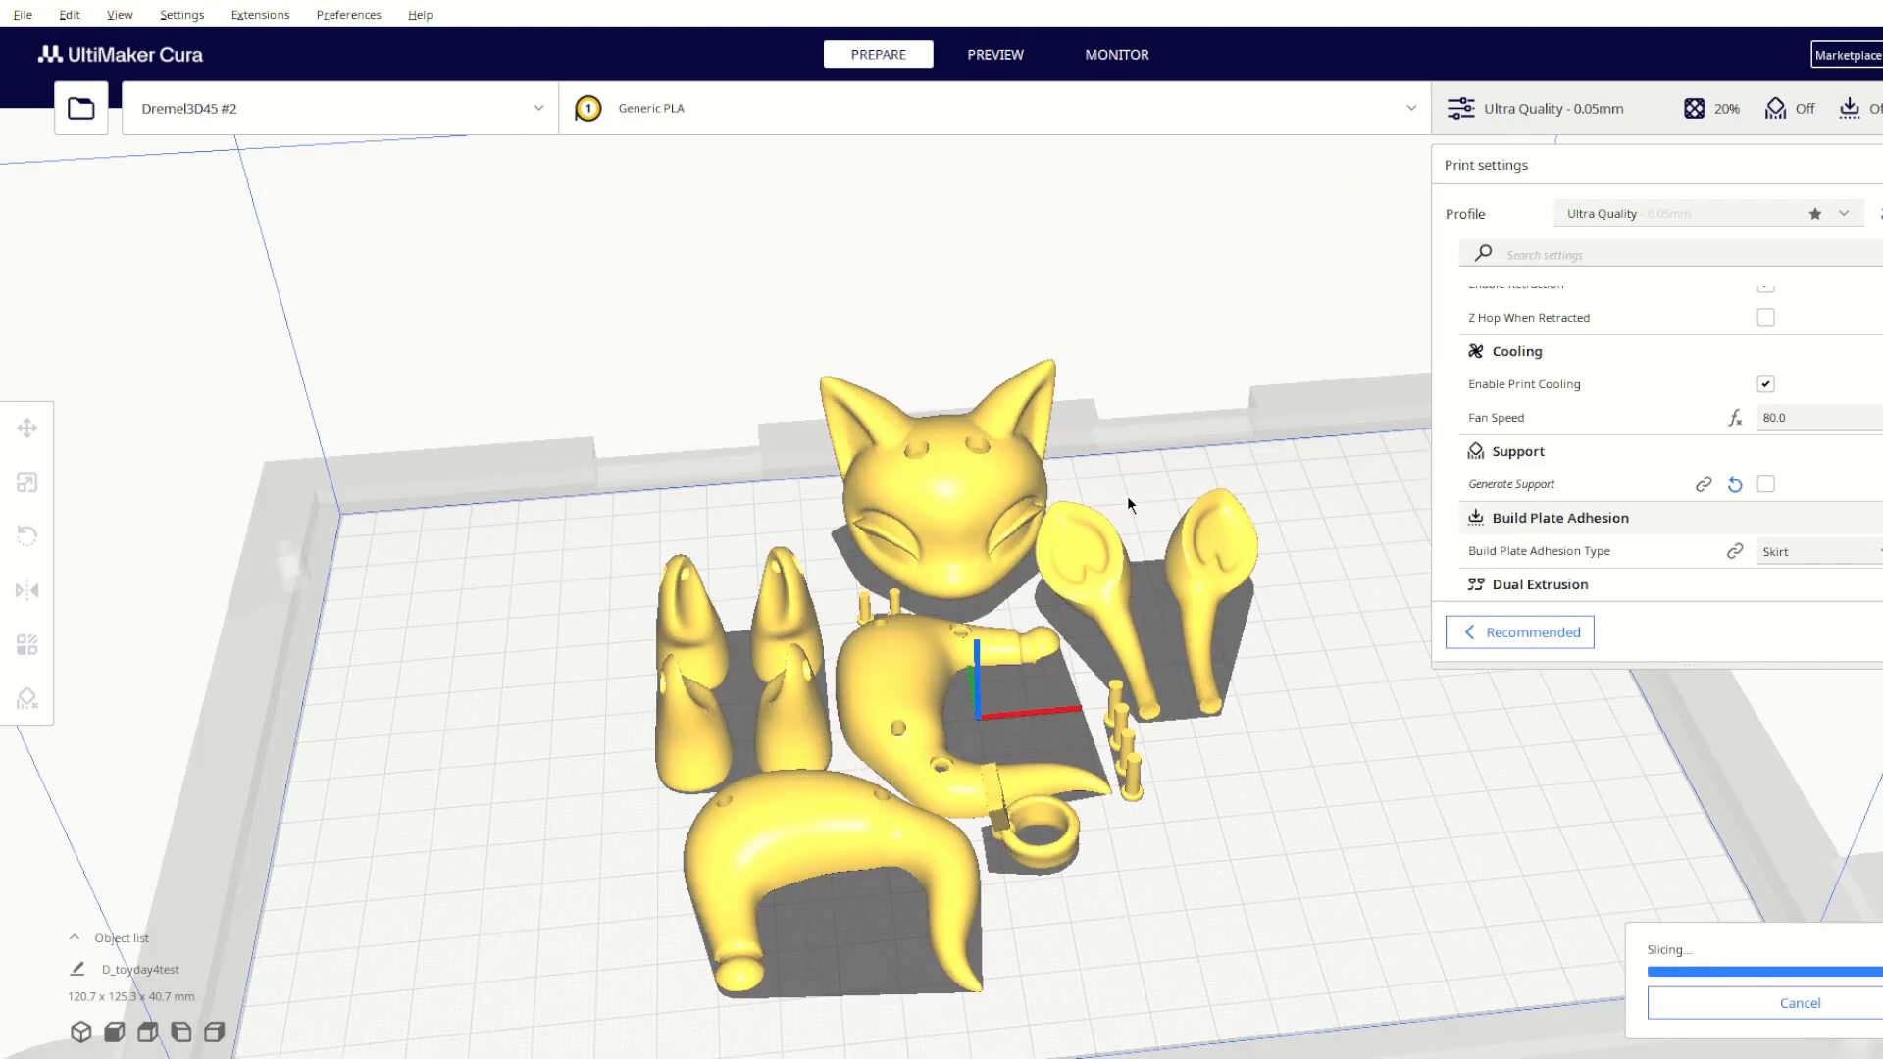
Step: In UltiMaker Cura, slice the toy parts at Ultra Quality 0.05 mm and preview the print layers from the lowest ones upward
left_click(1695, 1008)
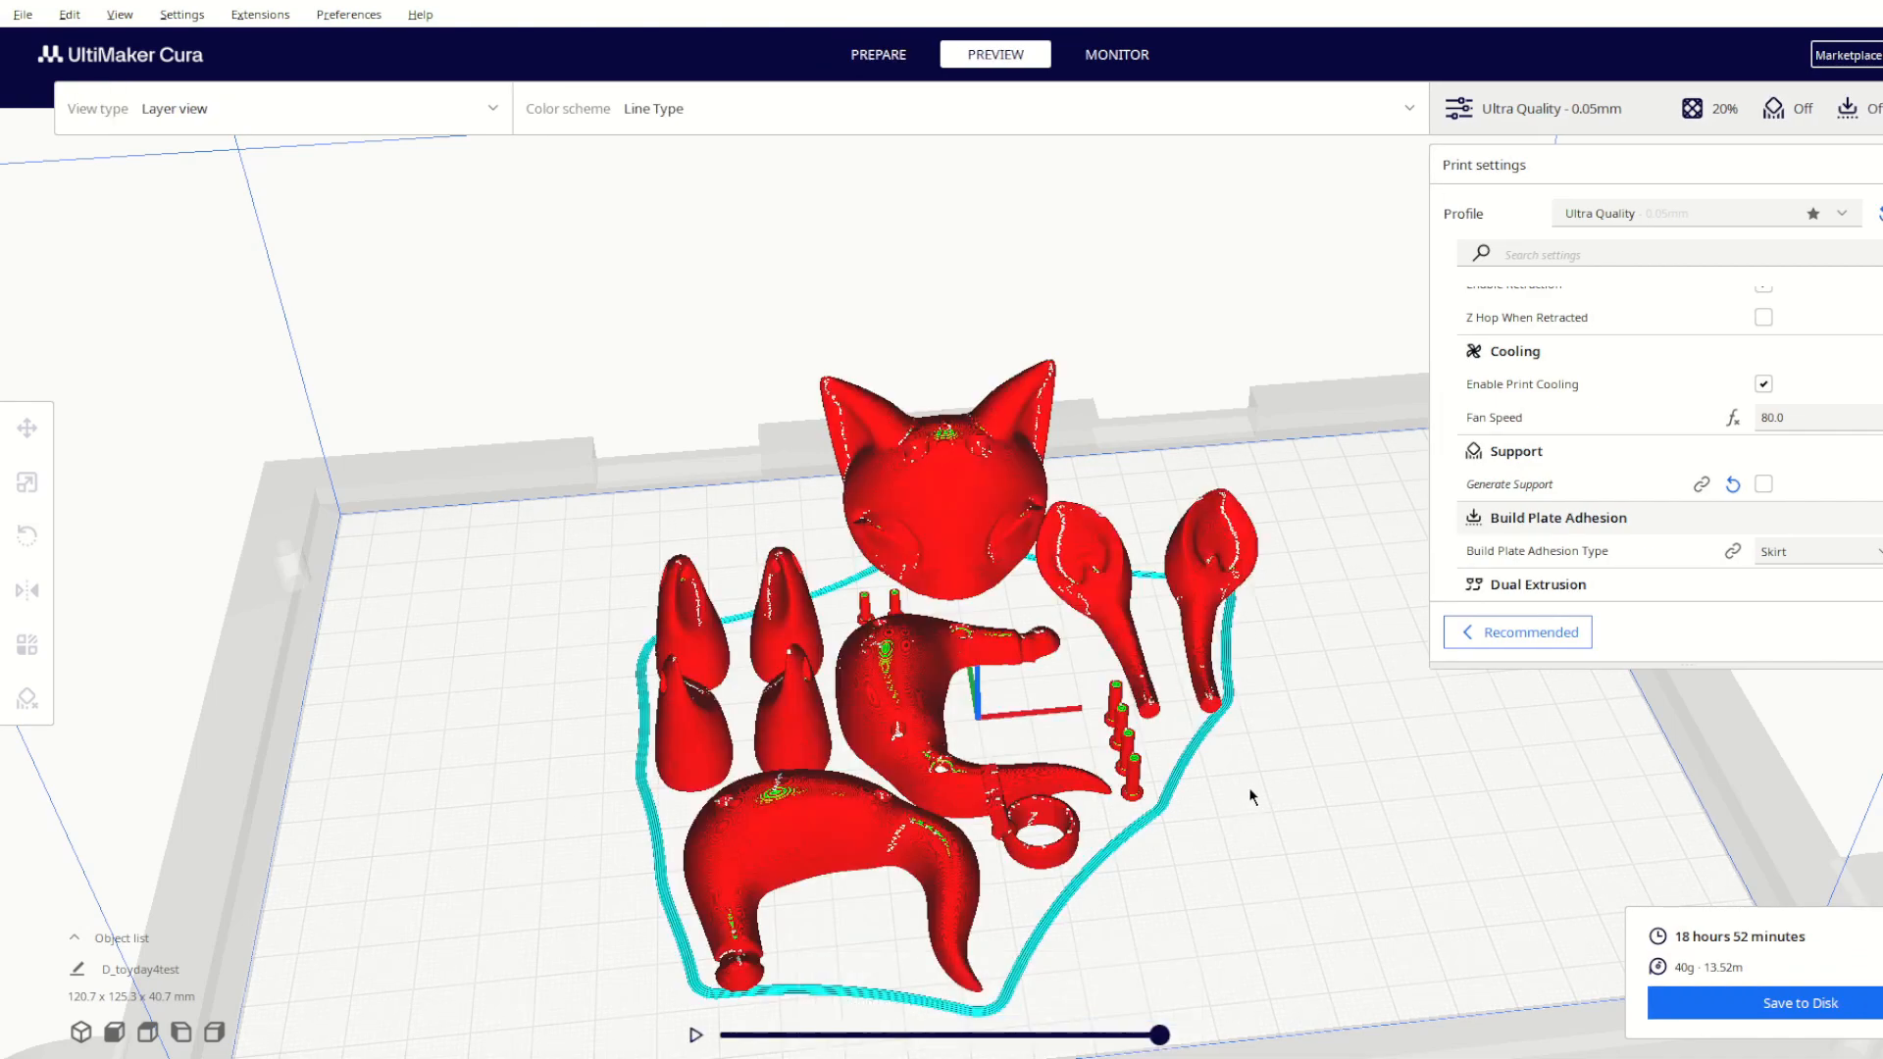
right_click_drag(1254, 791, 869, 636)
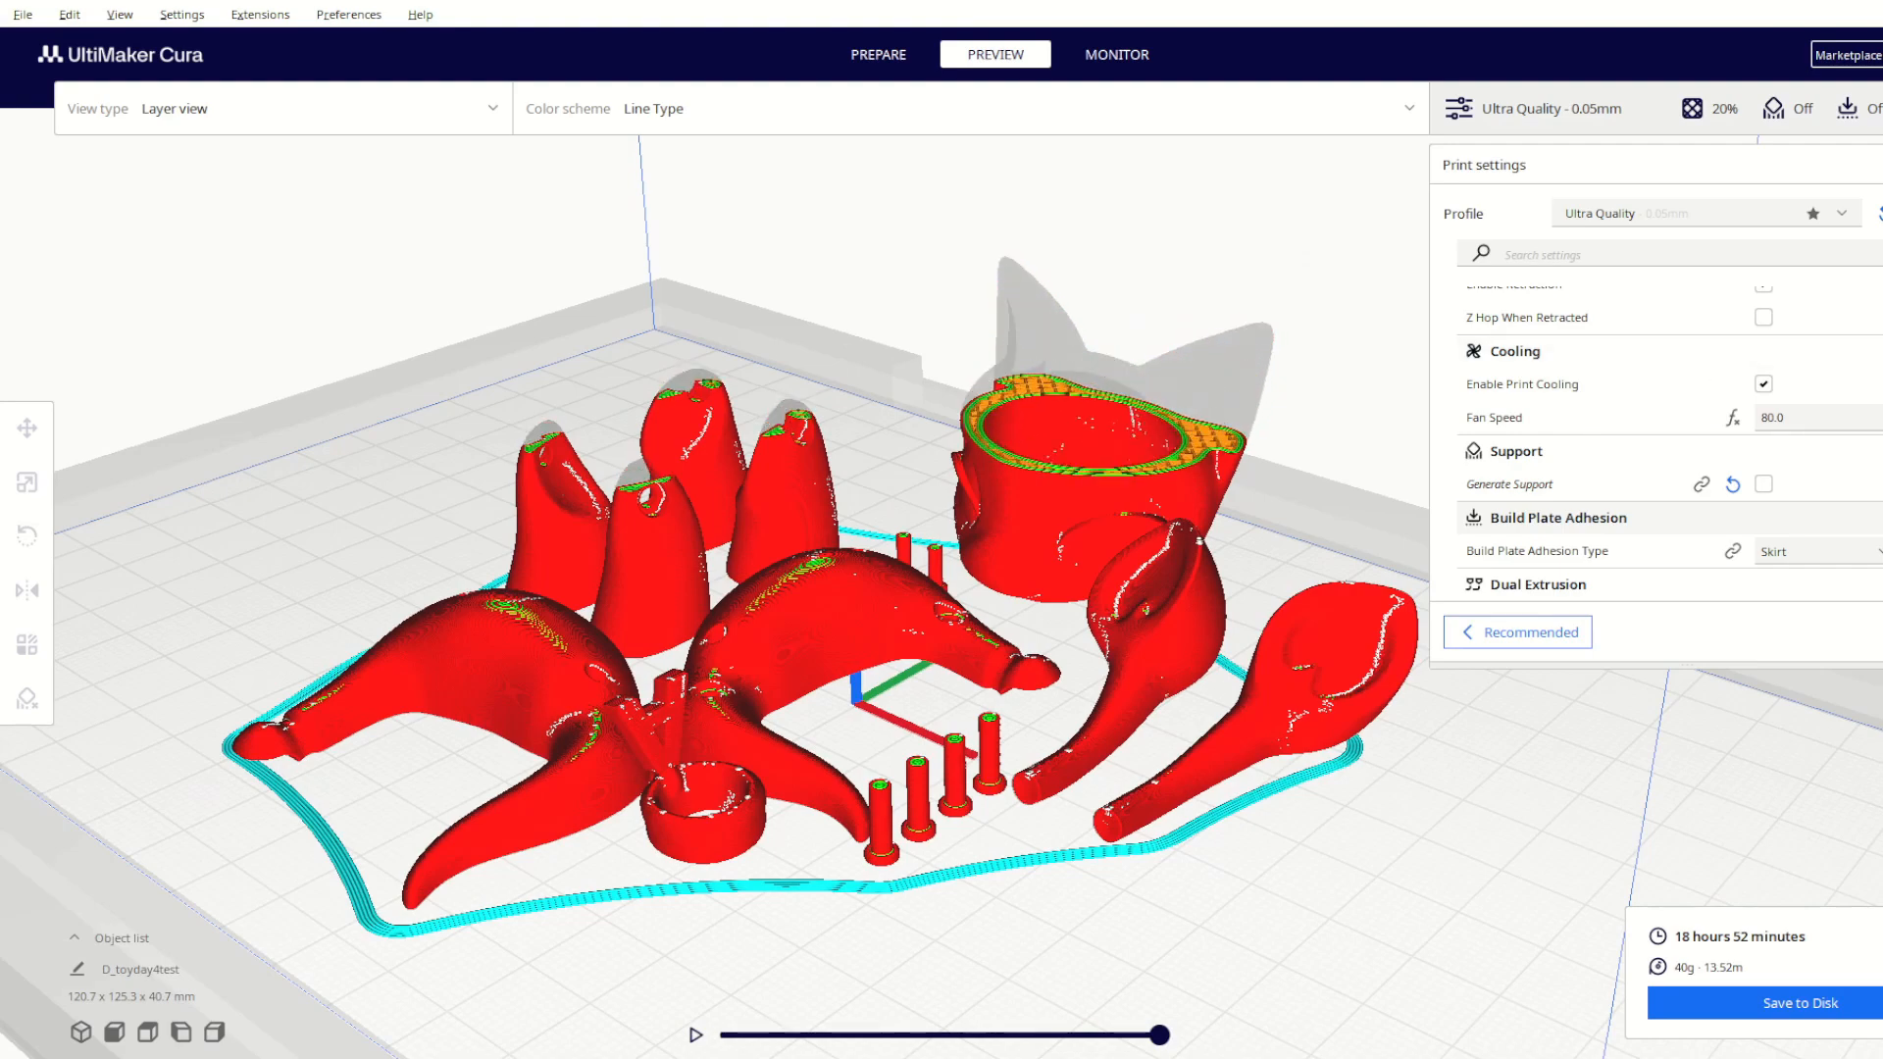
left_click_drag(1857, 601, 1871, 737)
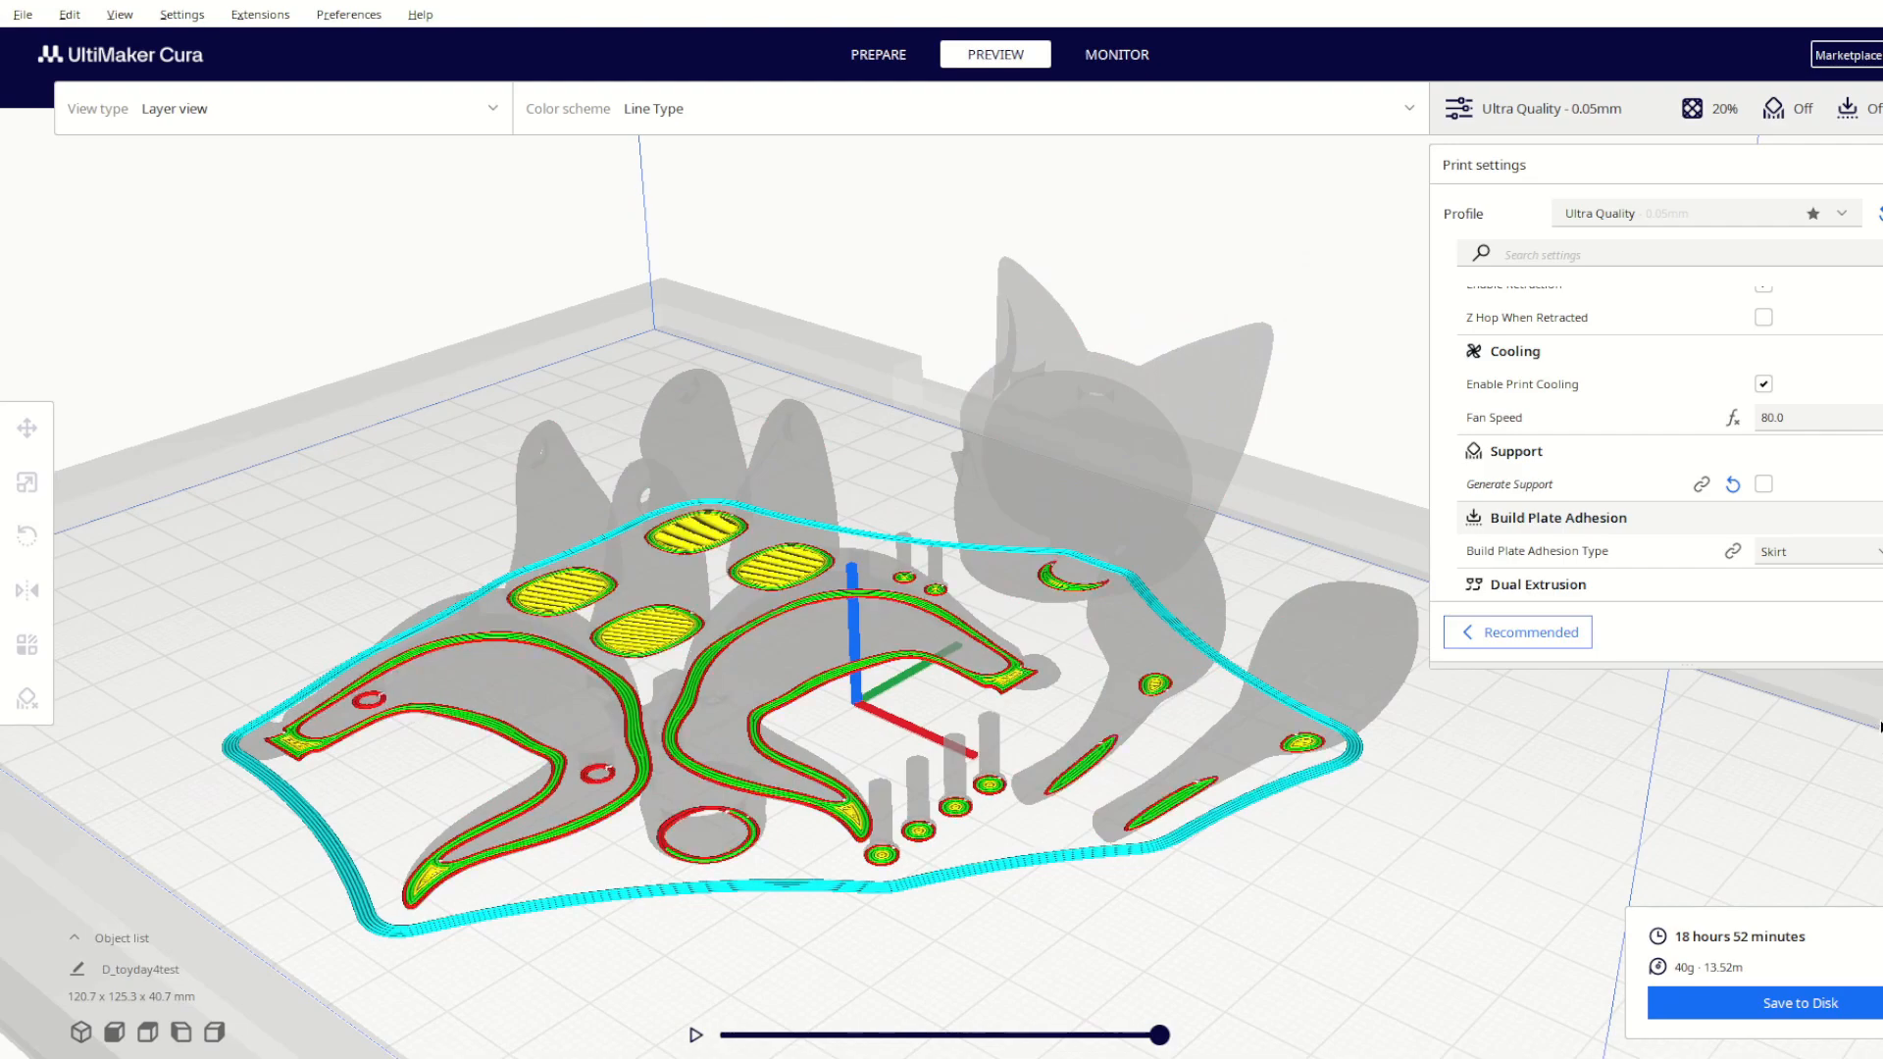
left_click_drag(1861, 728, 1881, 671)
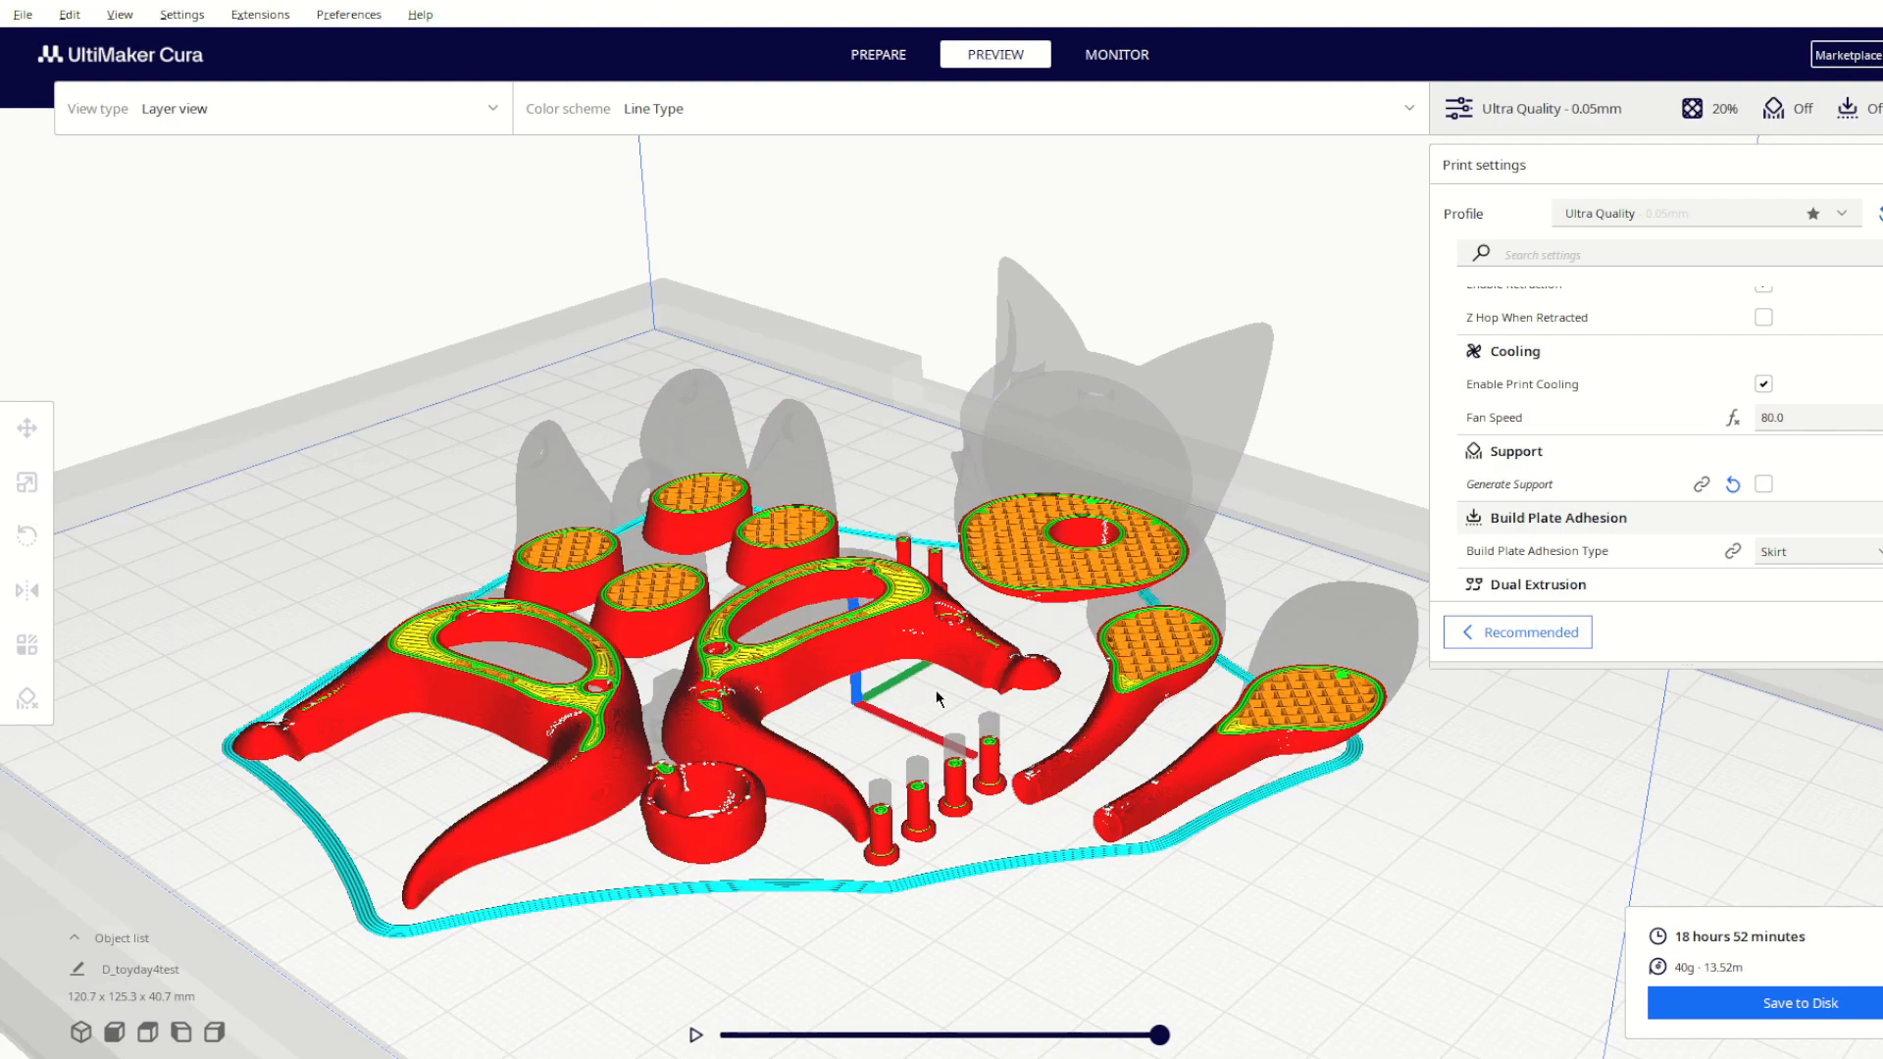
Step: Examine the infill and peg holes in the sliced body halves, head and legs, and raise the preview back to the full height
scroll(577, 849, "up", 3)
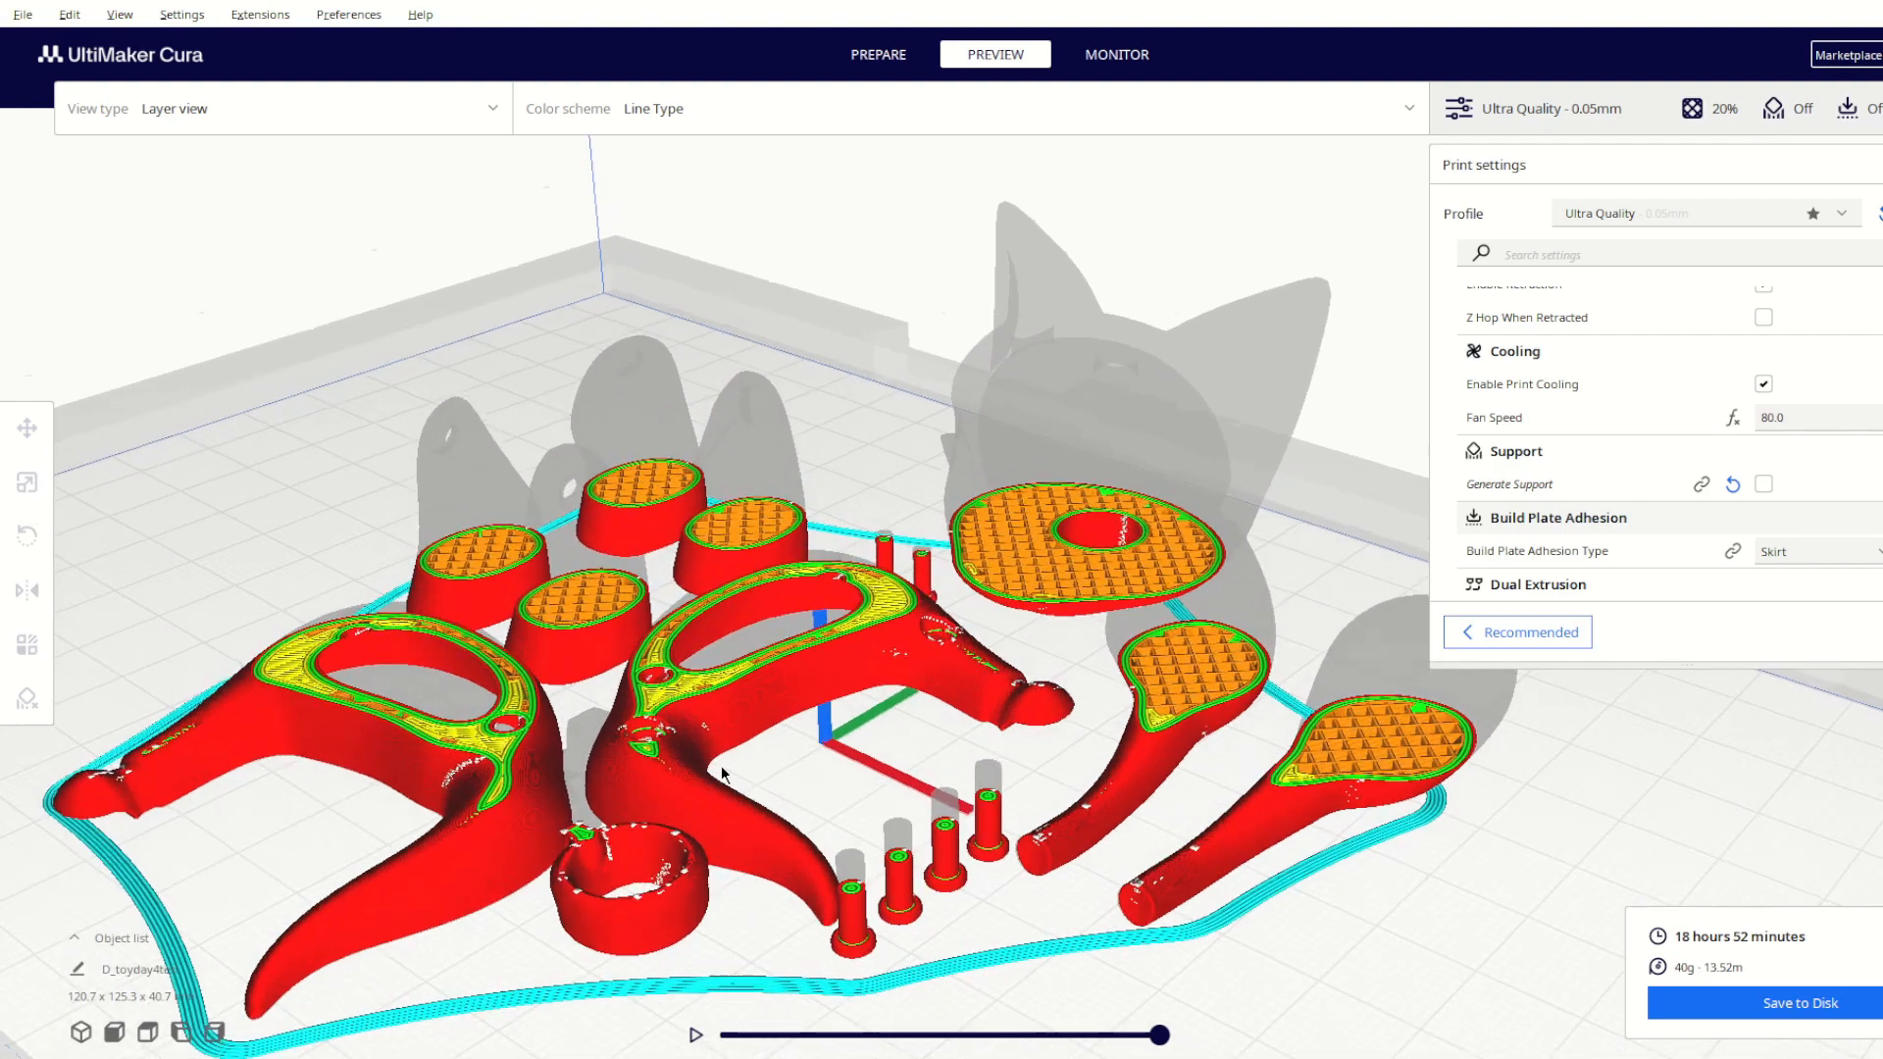
right_click_drag(721, 766, 726, 853)
middle_click_drag(769, 855, 791, 742)
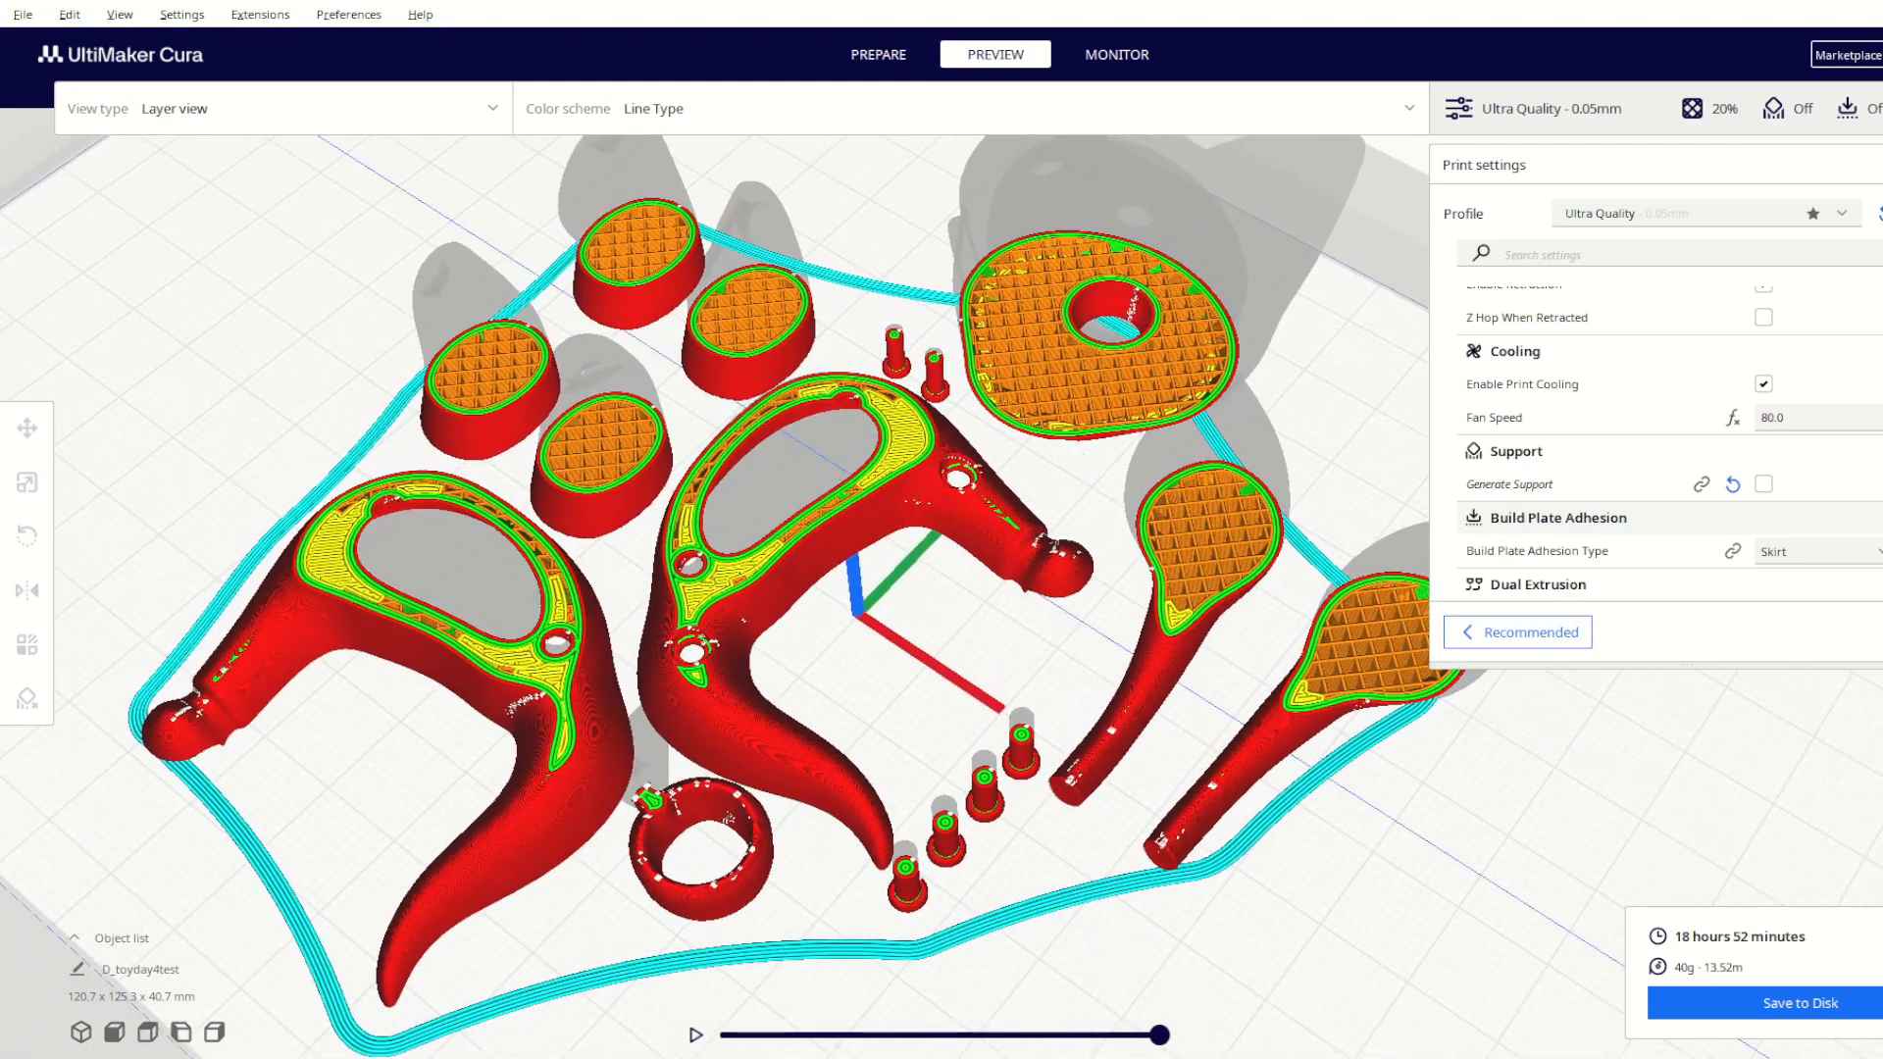
mouse_move(1882, 822)
left_mouse_down()
mouse_move(1882, 869)
mouse_move(1882, 810)
left_mouse_up()
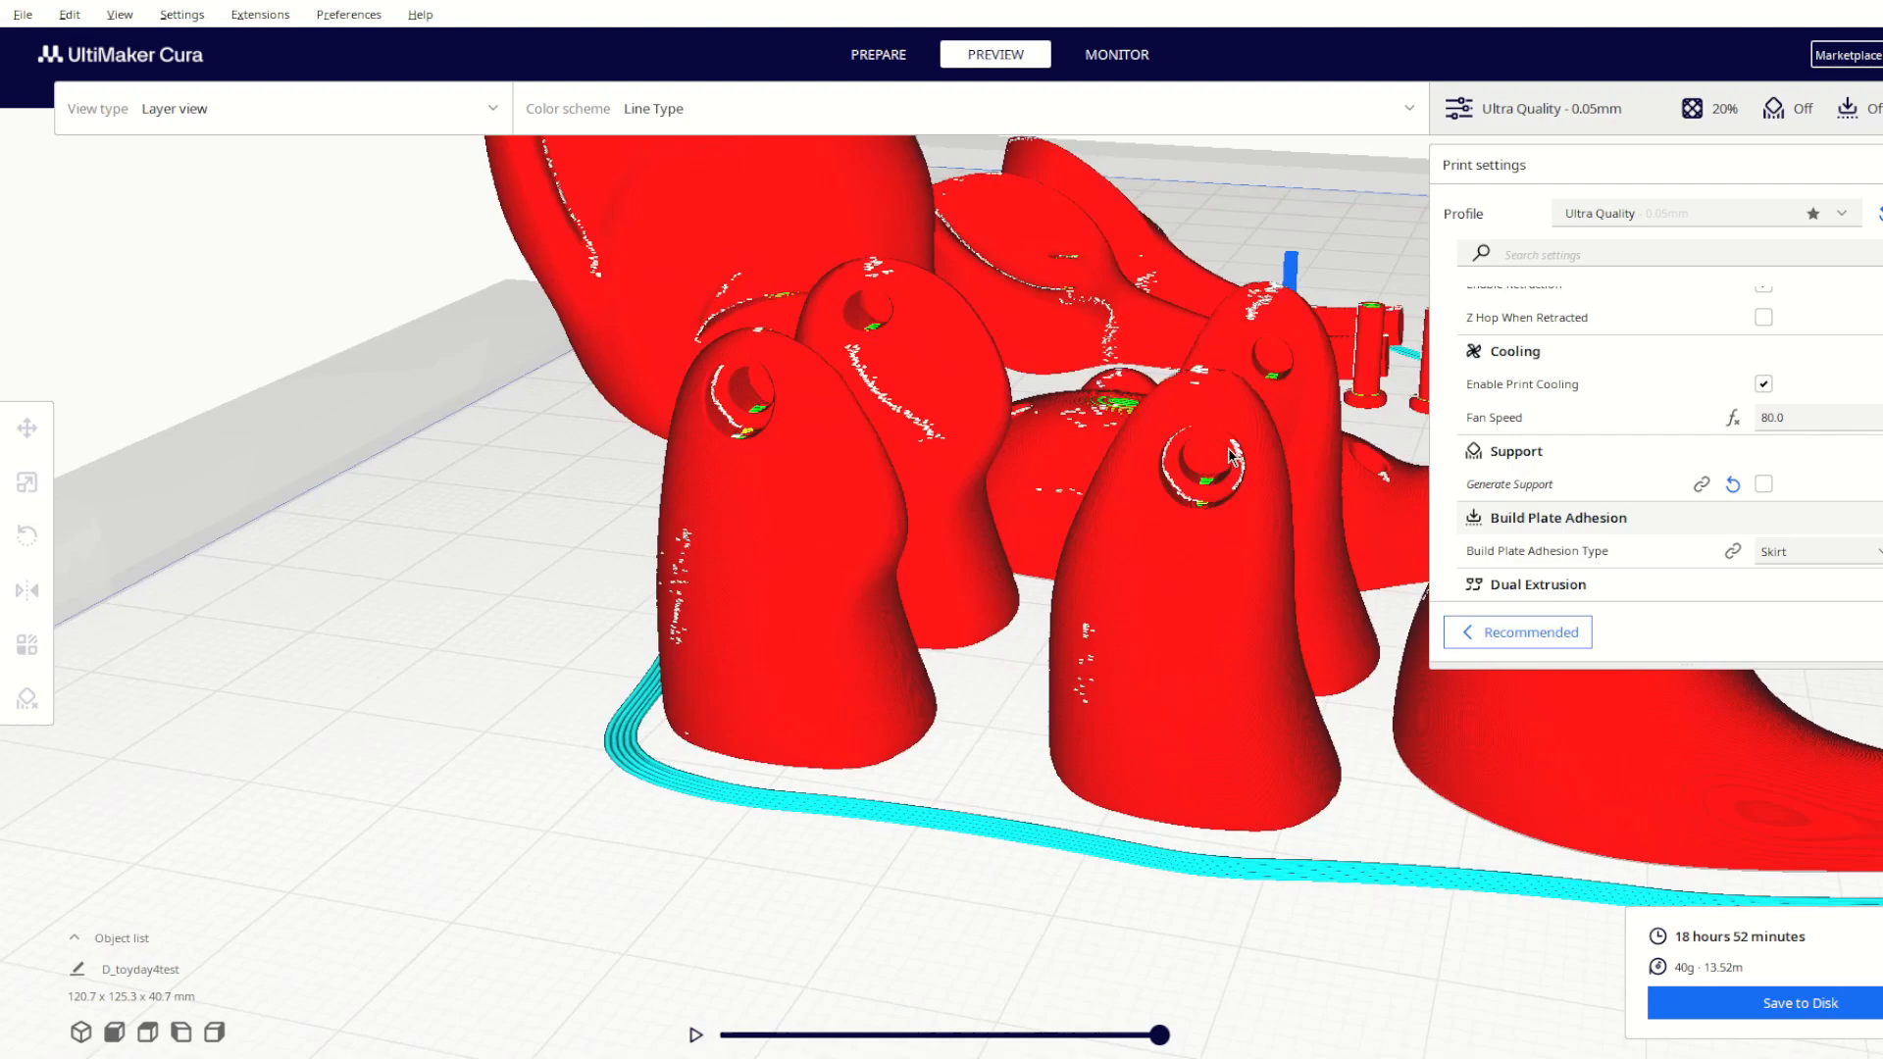
right_click_drag(1202, 434, 824, 613)
scroll(452, 641, "down", 3)
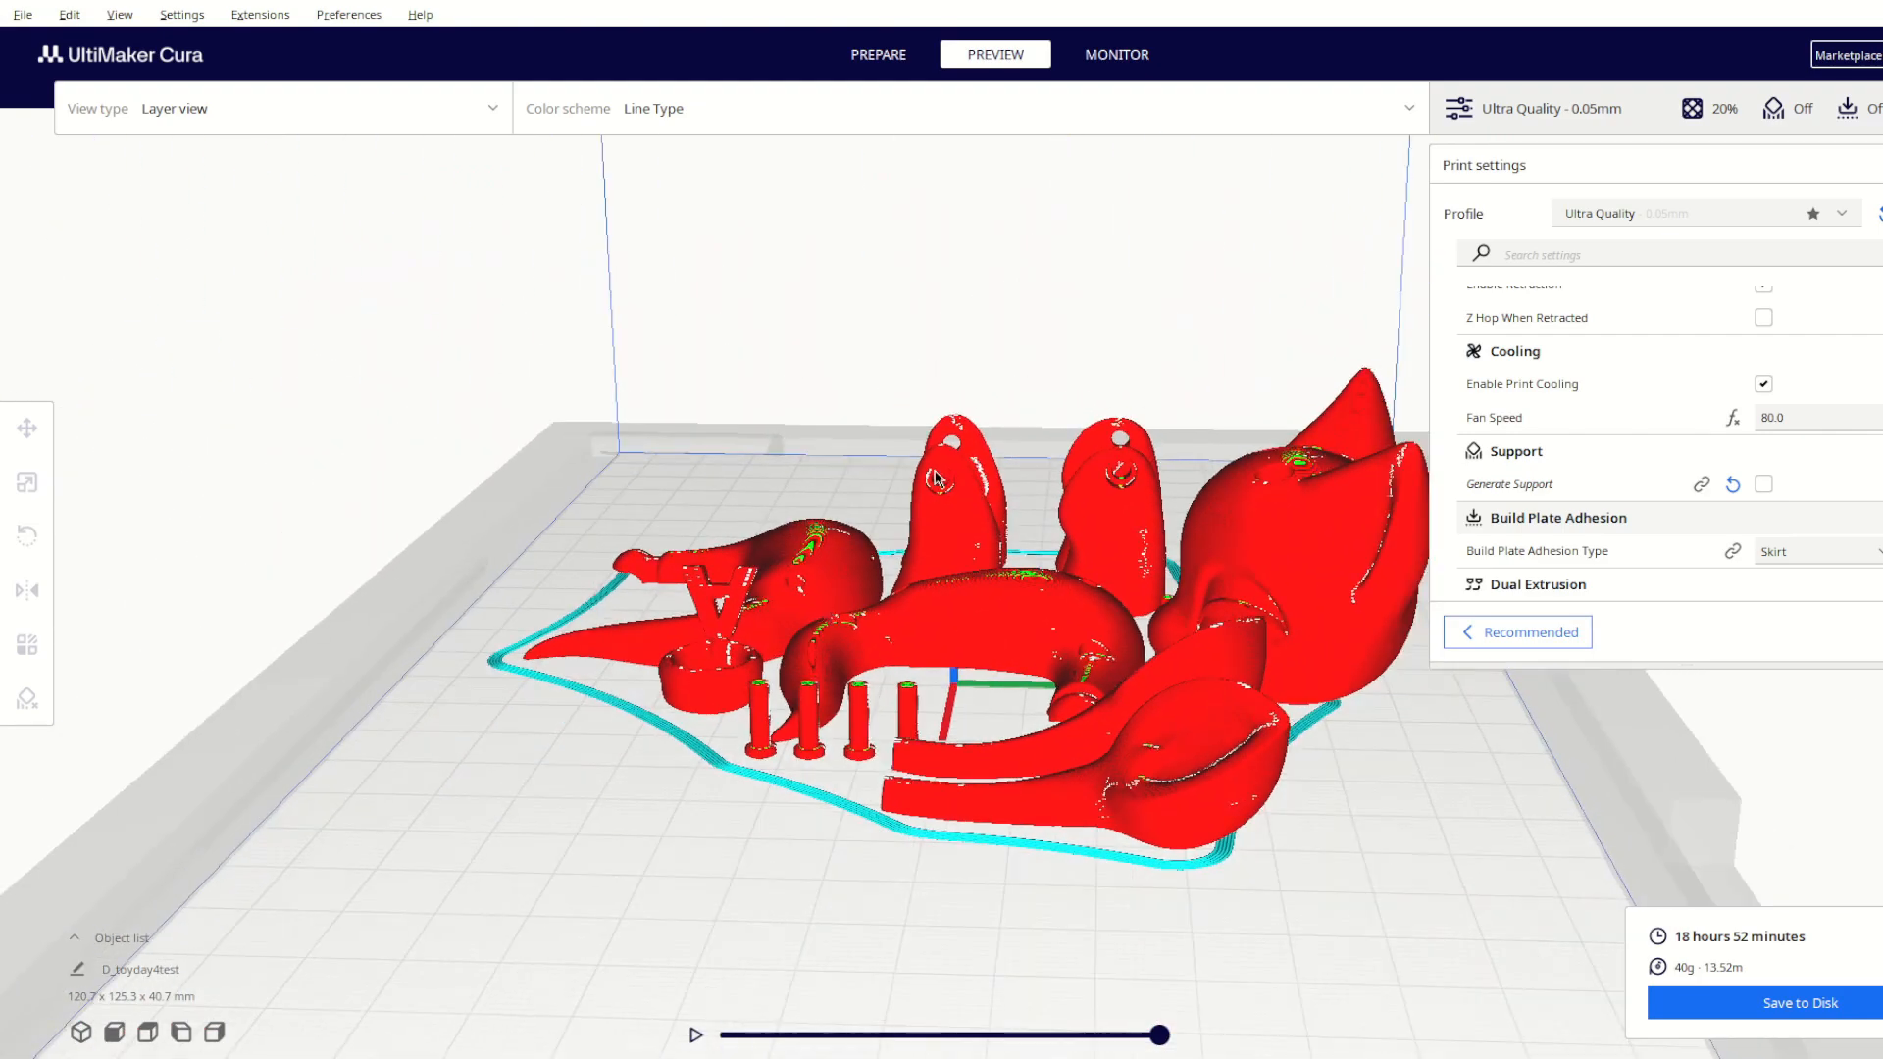